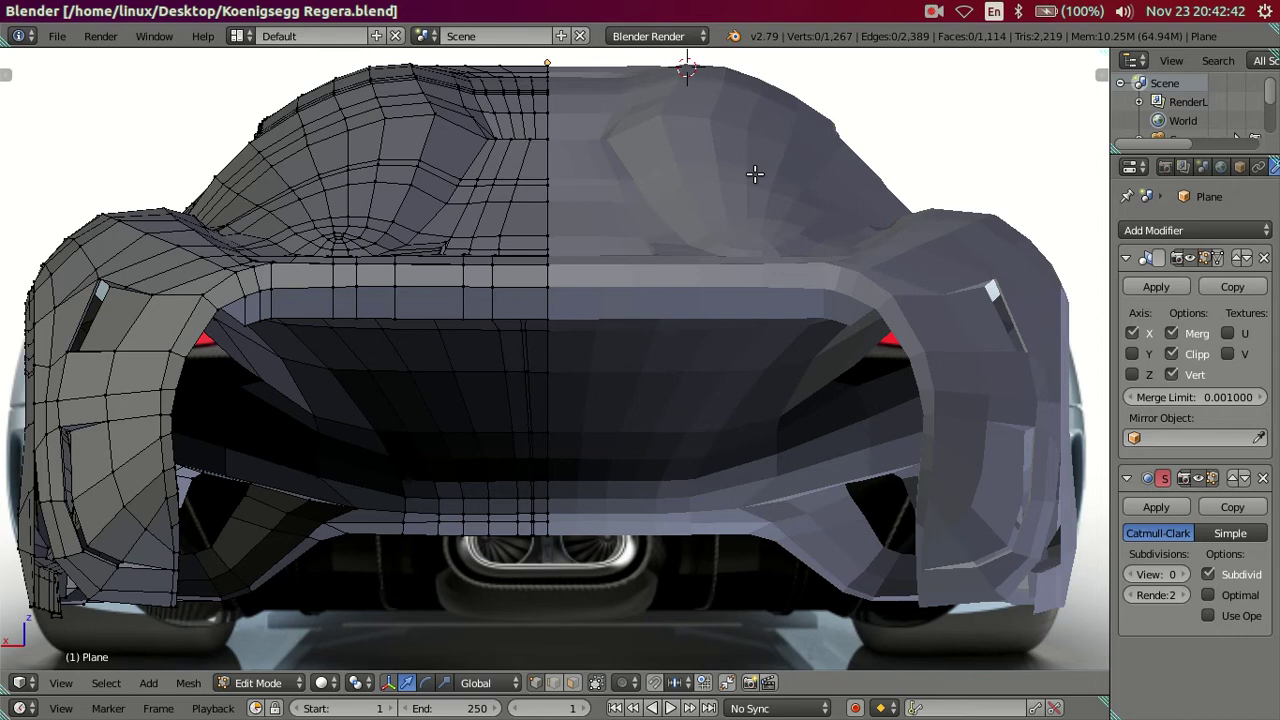
# Toggle Blender's window to fullscreen and orbit around the Regera body mesh.
pyautogui.click(153, 36)
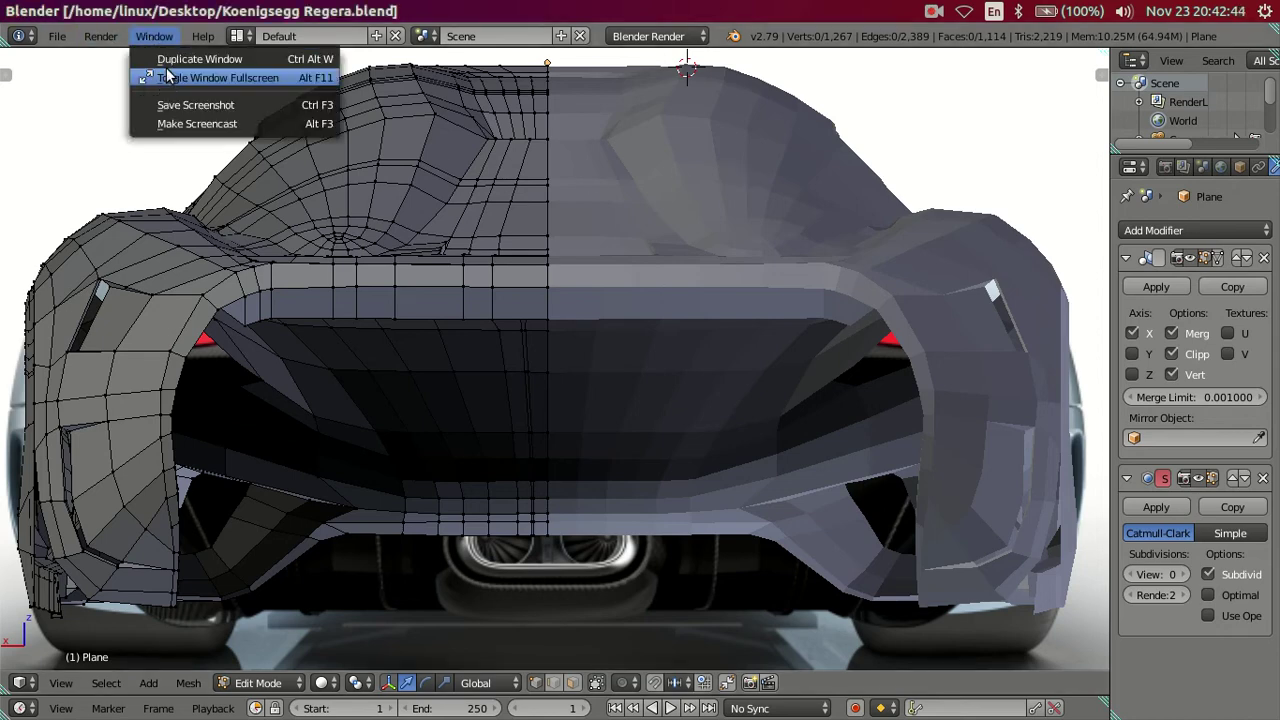
pyautogui.click(170, 77)
pyautogui.moveTo(466, 334)
pyautogui.mouseDown(button='middle')
pyautogui.moveTo(416, 430)
pyautogui.moveTo(667, 369)
pyautogui.mouseUp(button='middle')
pyautogui.scroll(3, 416, 430)
pyautogui.scroll(-5, 416, 430)
# Switch to Right Ortho view, zoom onto the fender's front edge, and turn on wireframe.
pyautogui.press('KP_3')
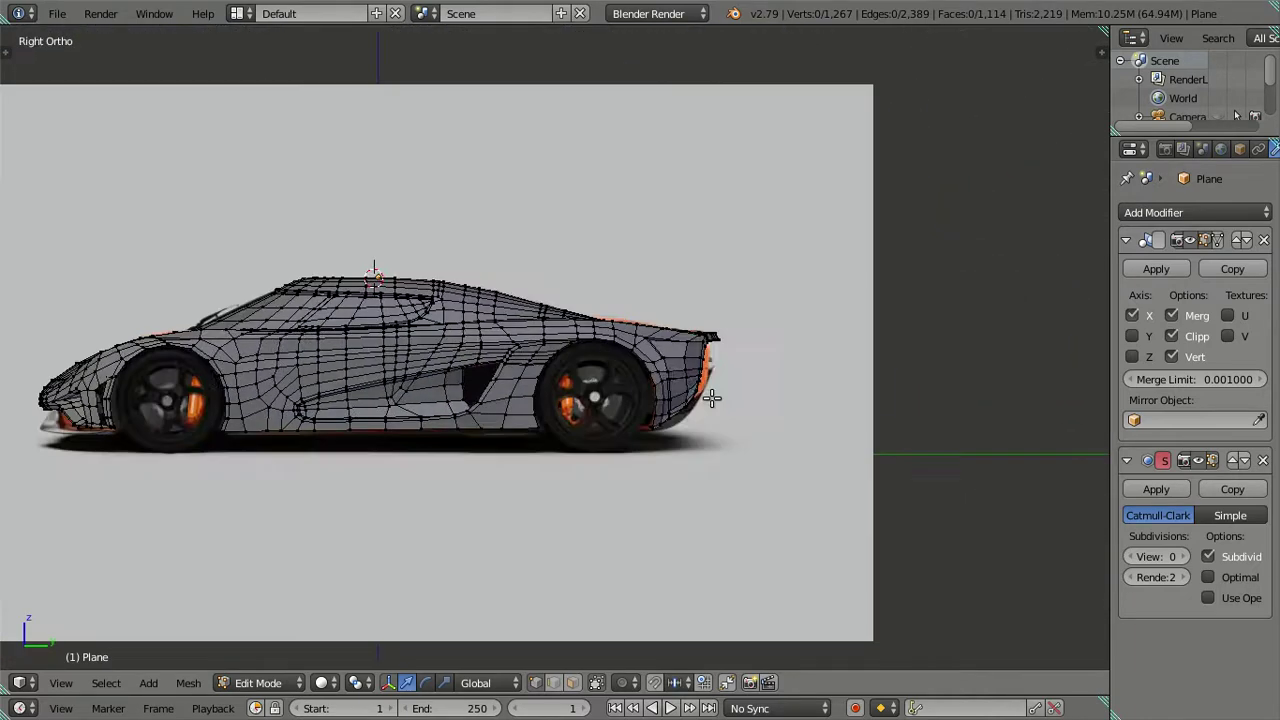
pyautogui.scroll(3, 712, 398)
pyautogui.scroll(2, 770, 408)
pyautogui.keyDown('shift'); pyautogui.moveTo(834, 400); pyautogui.dragTo(456, 361, button='middle'); pyautogui.keyUp('shift')
pyautogui.scroll(2, 644, 410)
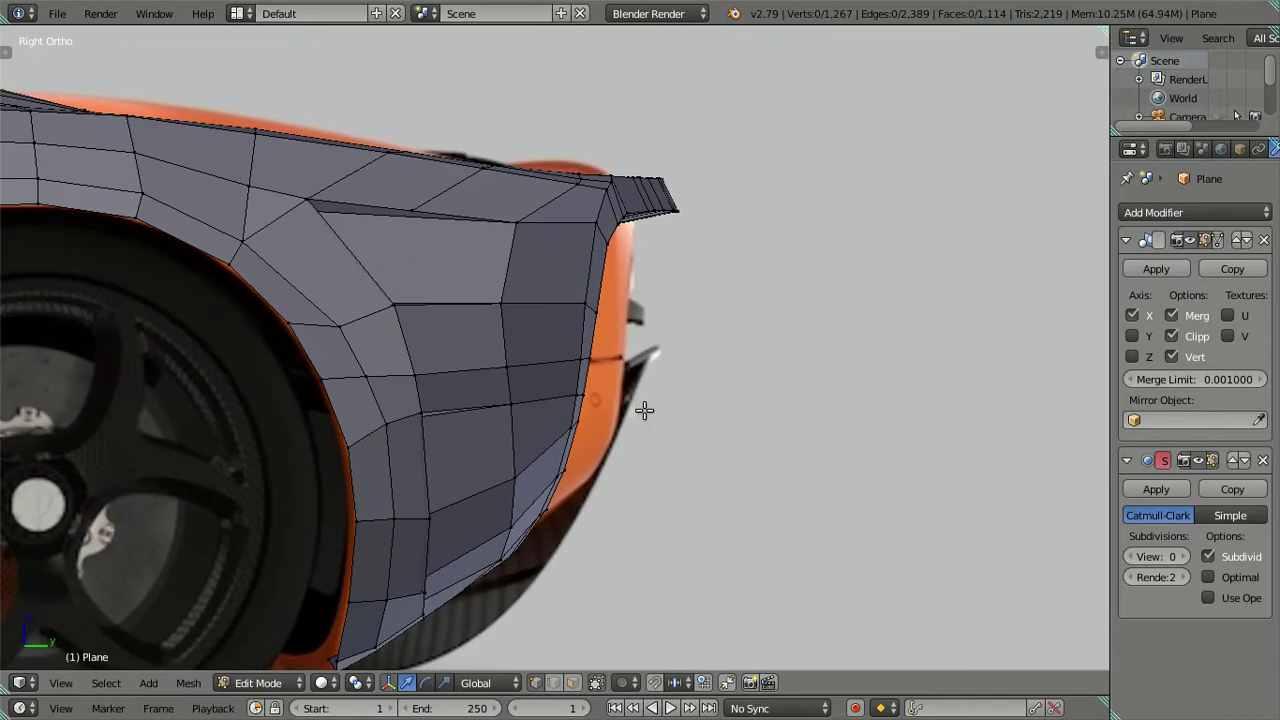
pyautogui.scroll(1, 536, 593)
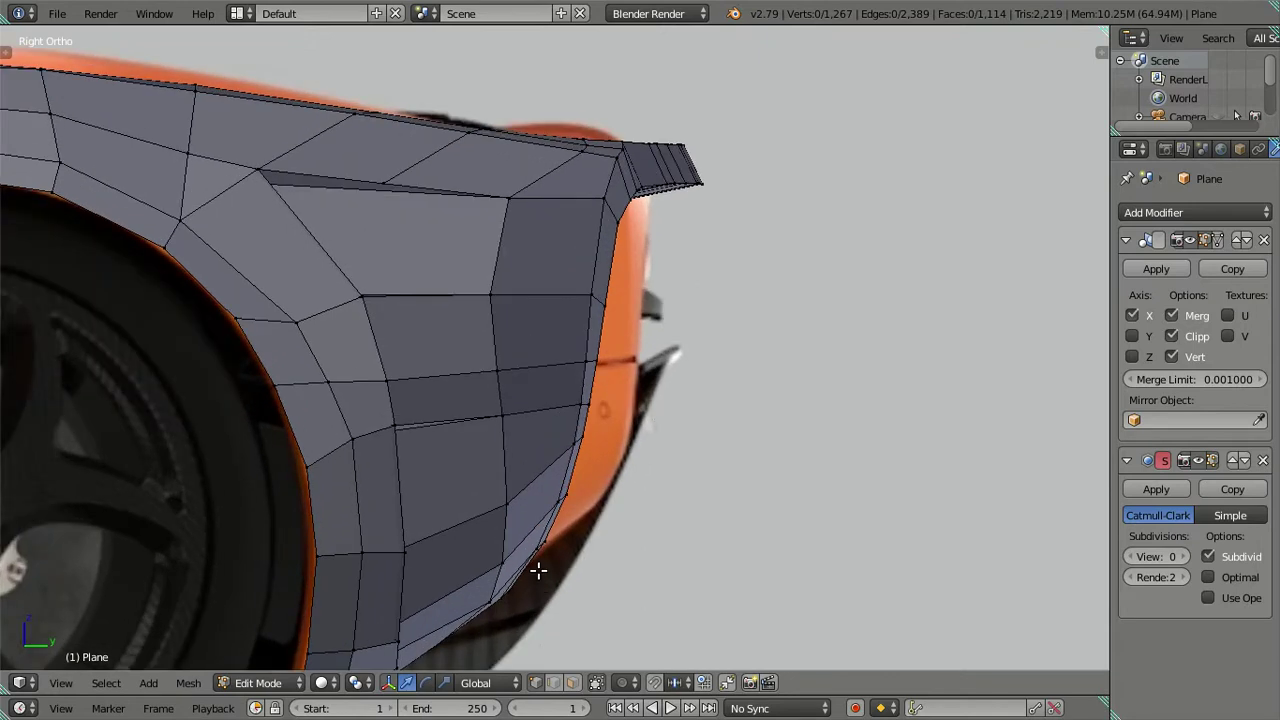
pyautogui.press('z')
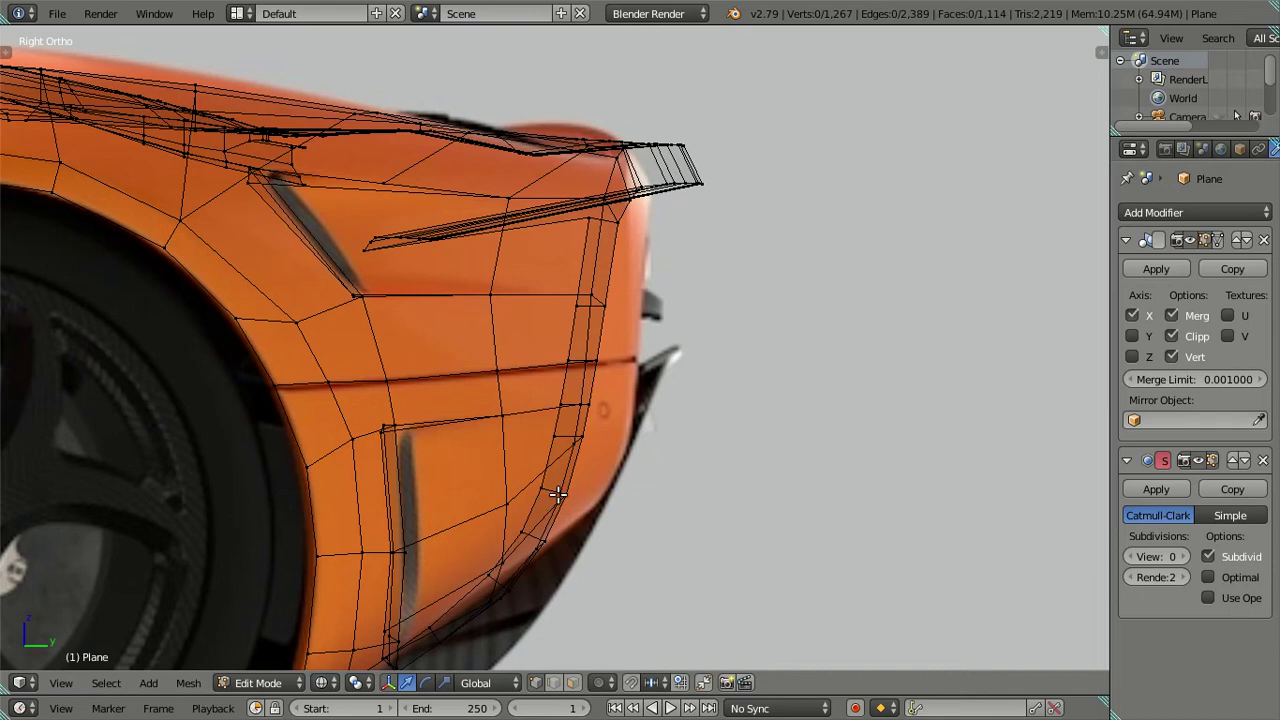
# Select the vertical fender strip with right-clicks and circle select, trimming off its top.
pyautogui.rightClick(558, 493)
pyautogui.keyDown('shift'); pyautogui.rightClick(567, 494); pyautogui.keyUp('shift')
pyautogui.keyDown('shift'); pyautogui.rightClick(572, 460); pyautogui.keyUp('shift')
pyautogui.press('c')
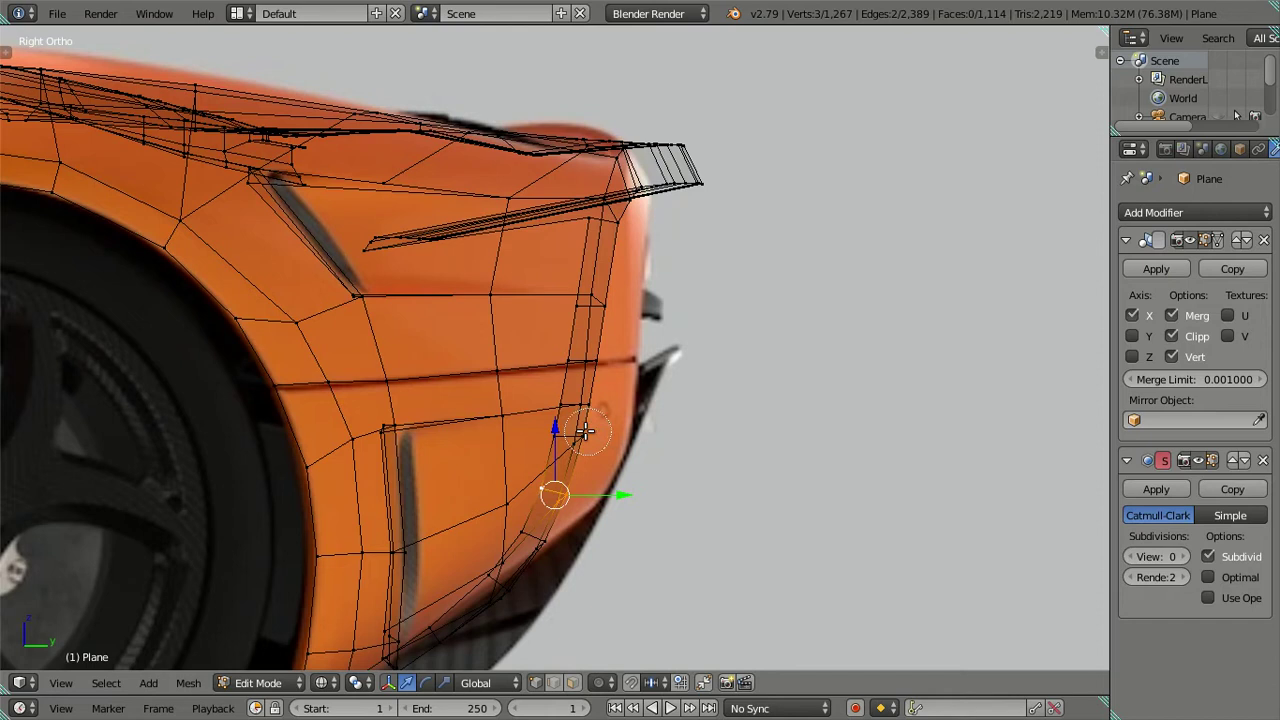
pyautogui.click(571, 425)
pyautogui.moveTo(571, 425); pyautogui.dragTo(575, 366)
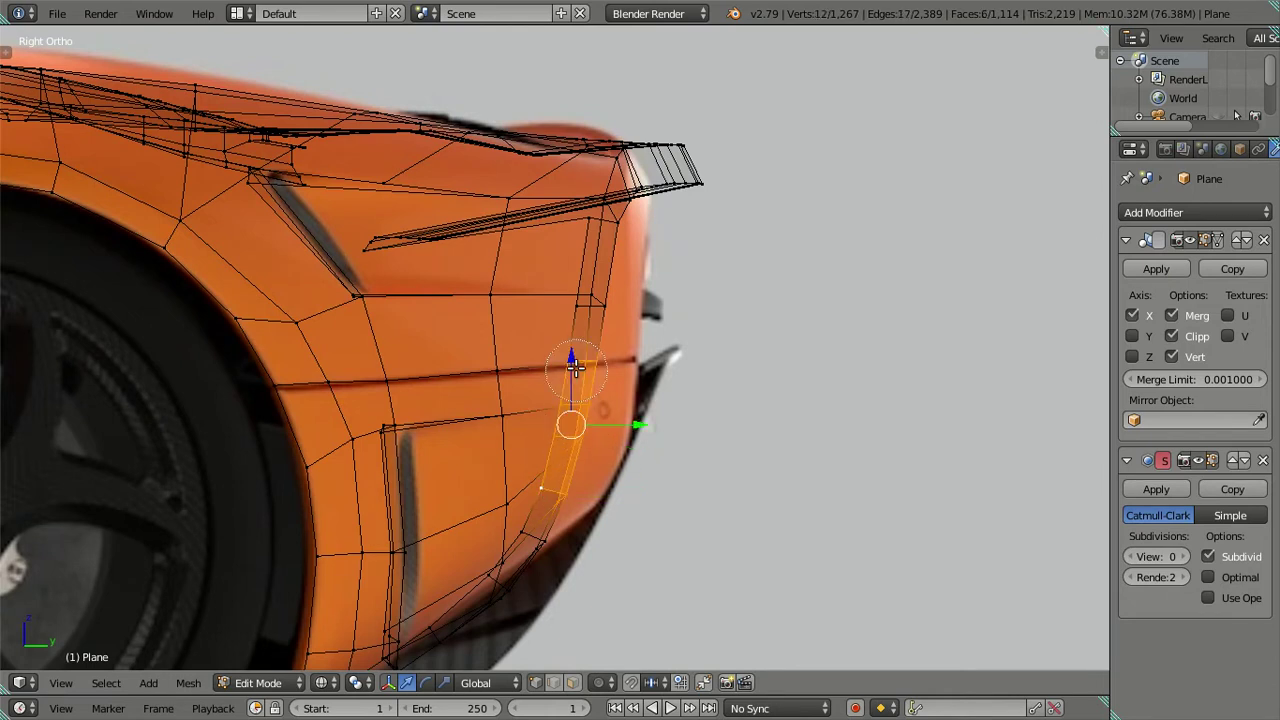
pyautogui.rightClick(620, 410)
pyautogui.keyDown('shift'); pyautogui.moveTo(634, 434); pyautogui.dragTo(672, 427, button='middle'); pyautogui.keyUp('shift')
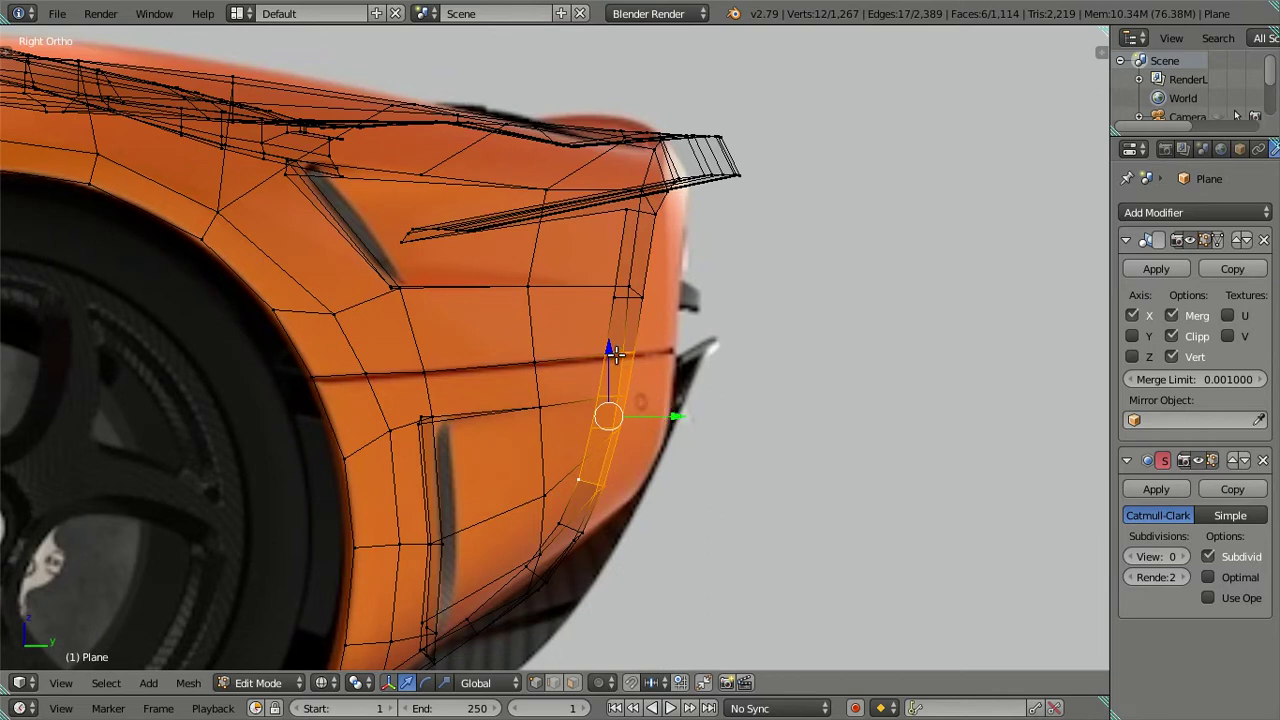
pyautogui.press('c')
pyautogui.moveTo(622, 340); pyautogui.dragTo(625, 365, button='middle')
pyautogui.rightClick(665, 399)
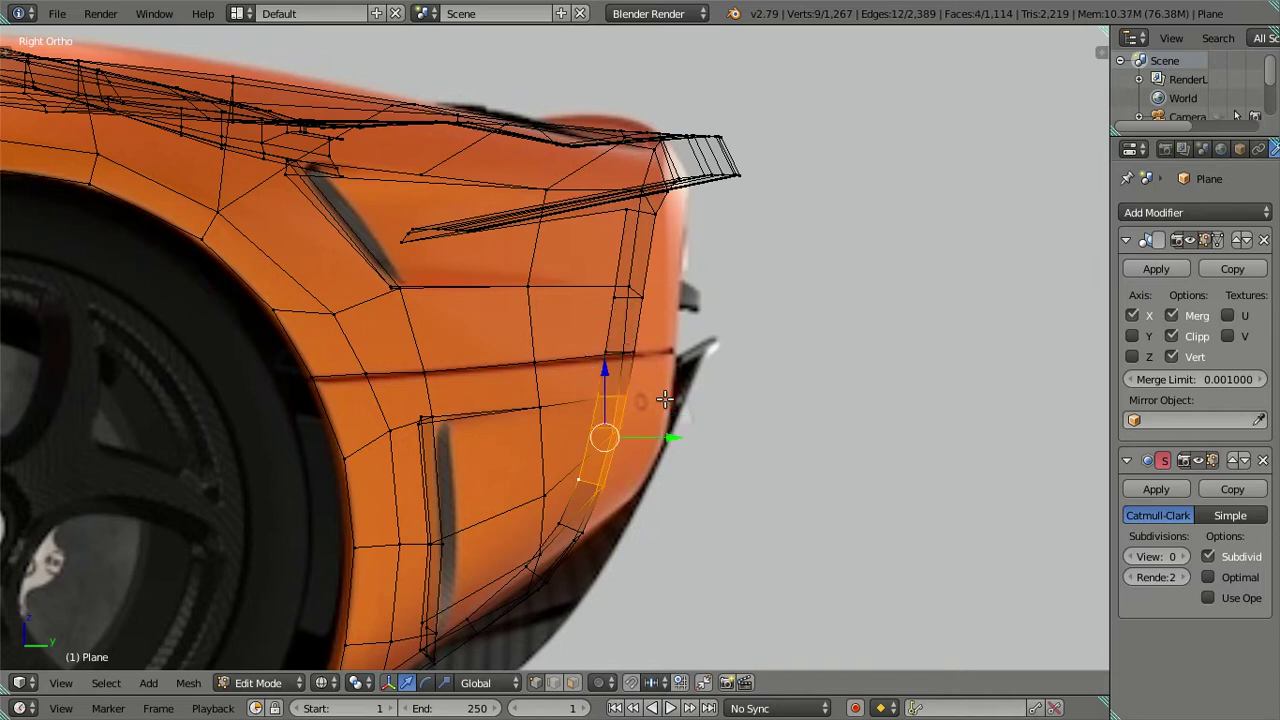
# Slide the strip along Y onto the orange reference, then shift the lower face strip along Y.
pyautogui.moveTo(669, 437); pyautogui.dragTo(681, 439)
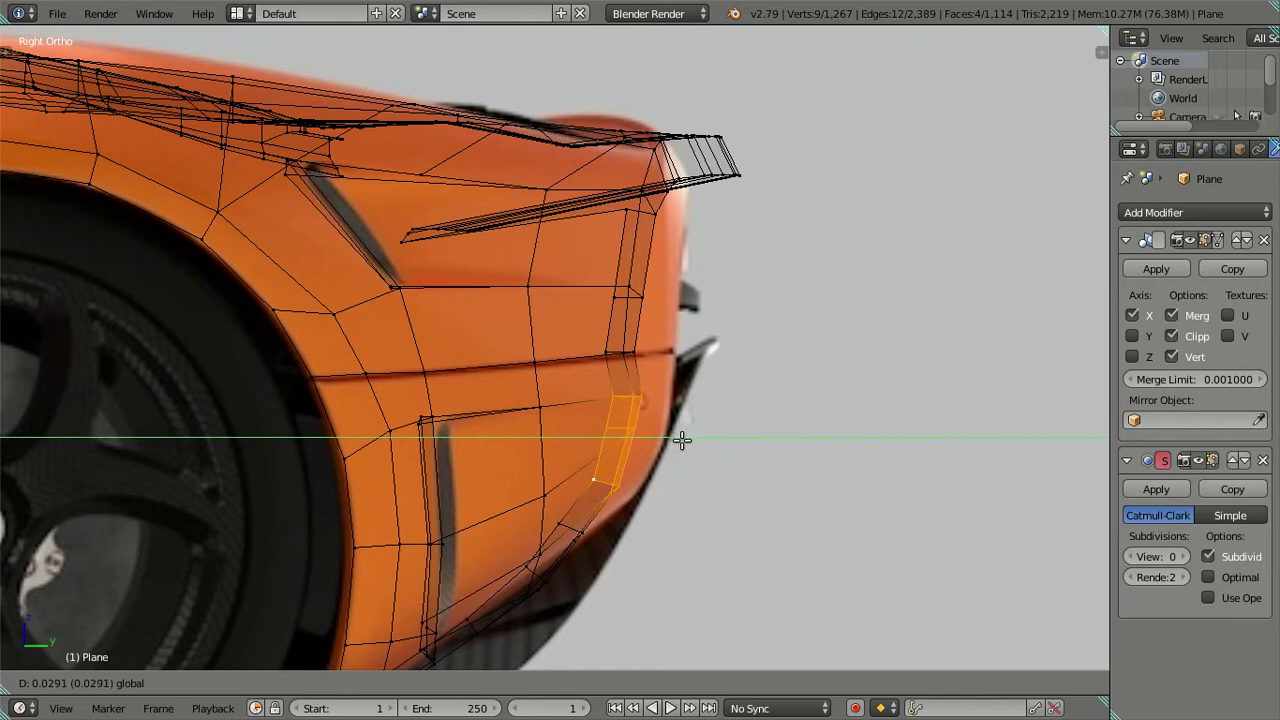
pyautogui.moveTo(681, 439); pyautogui.dragTo(676, 442)
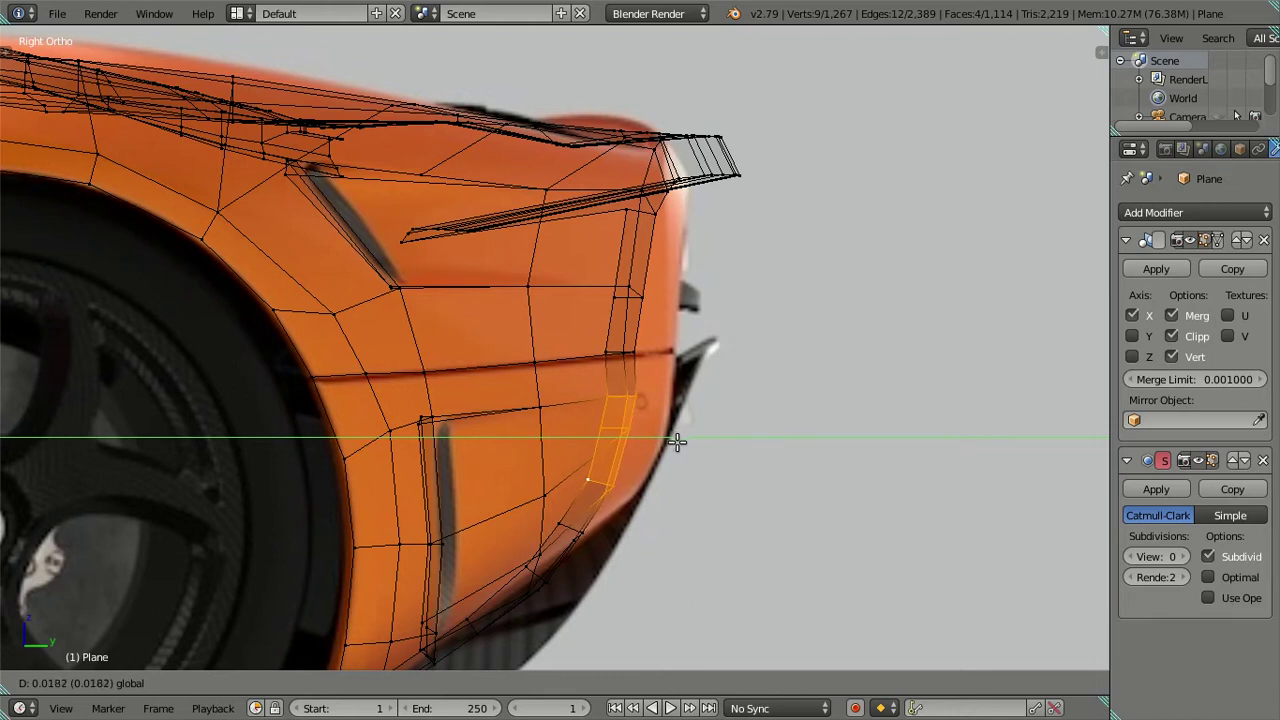
pyautogui.click(678, 441)
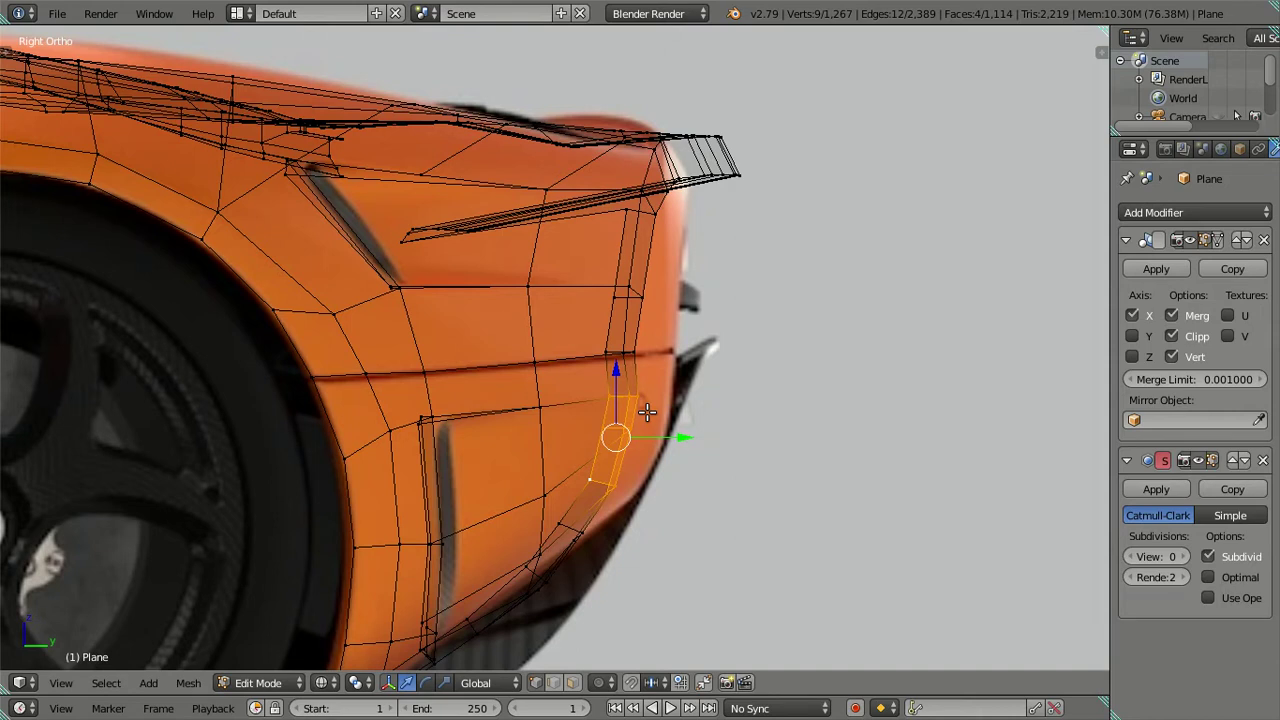
pyautogui.press('a')
pyautogui.keyDown('alt'); pyautogui.rightClick(636, 346); pyautogui.keyUp('alt')
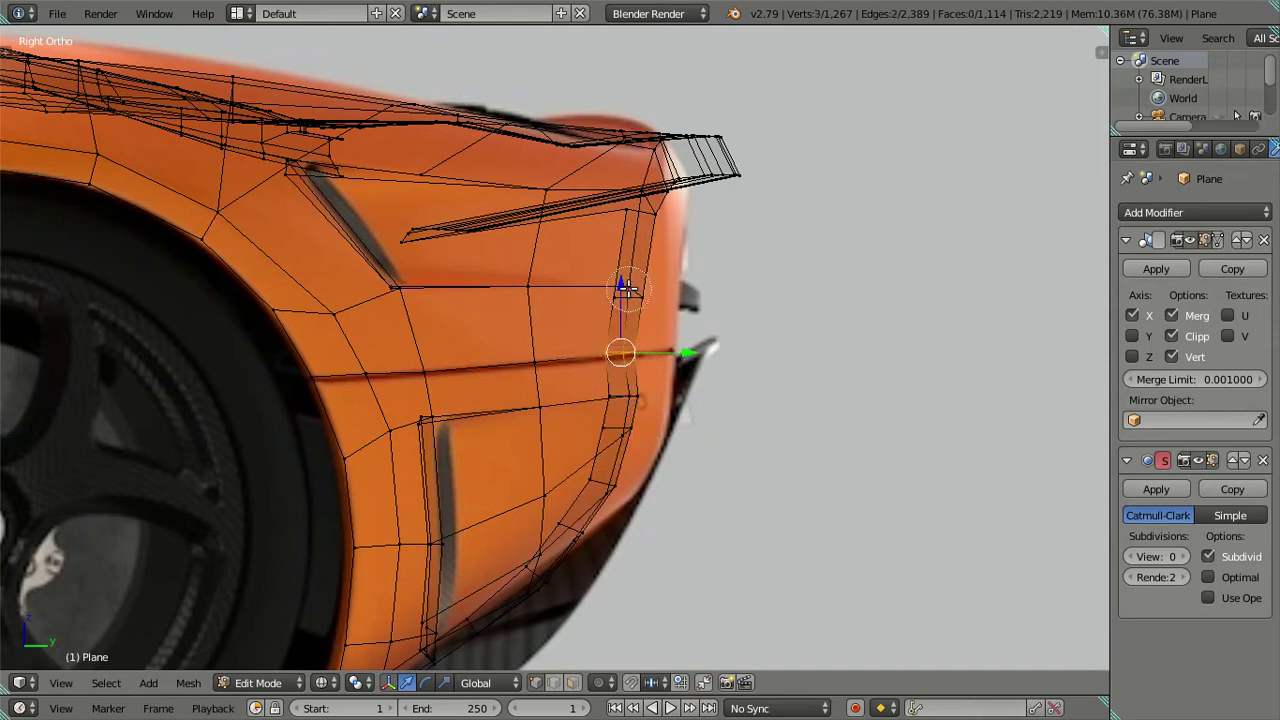
pyautogui.keyDown('alt'); pyautogui.keyDown('shift'); pyautogui.rightClick(665, 318); pyautogui.keyUp('shift'); pyautogui.keyUp('alt')
pyautogui.moveTo(693, 328)
pyautogui.mouseDown()
pyautogui.moveTo(706, 332)
pyautogui.moveTo(693, 293)
pyautogui.mouseUp()
pyautogui.keyDown('alt'); pyautogui.rightClick(640, 310); pyautogui.keyUp('alt')
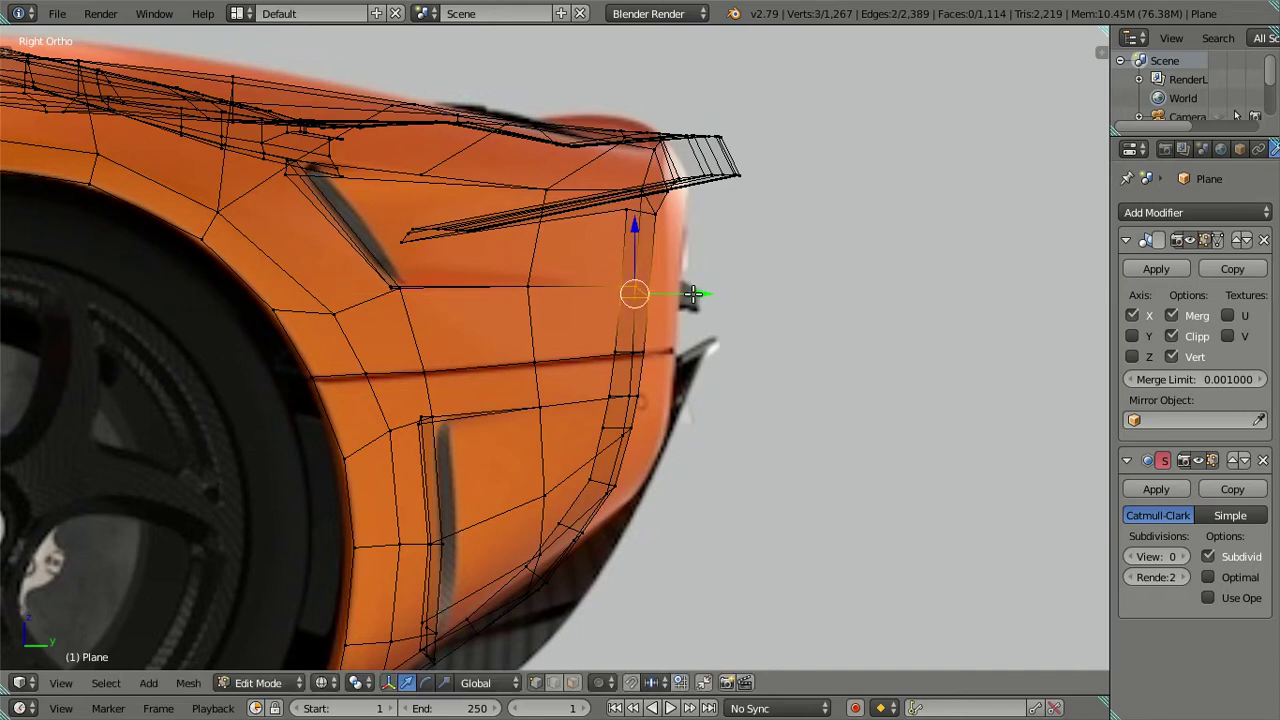
pyautogui.scroll(1, 677, 435)
# Nudge three remaining edges of the fender strip along Y to match the reference.
pyautogui.press('a')
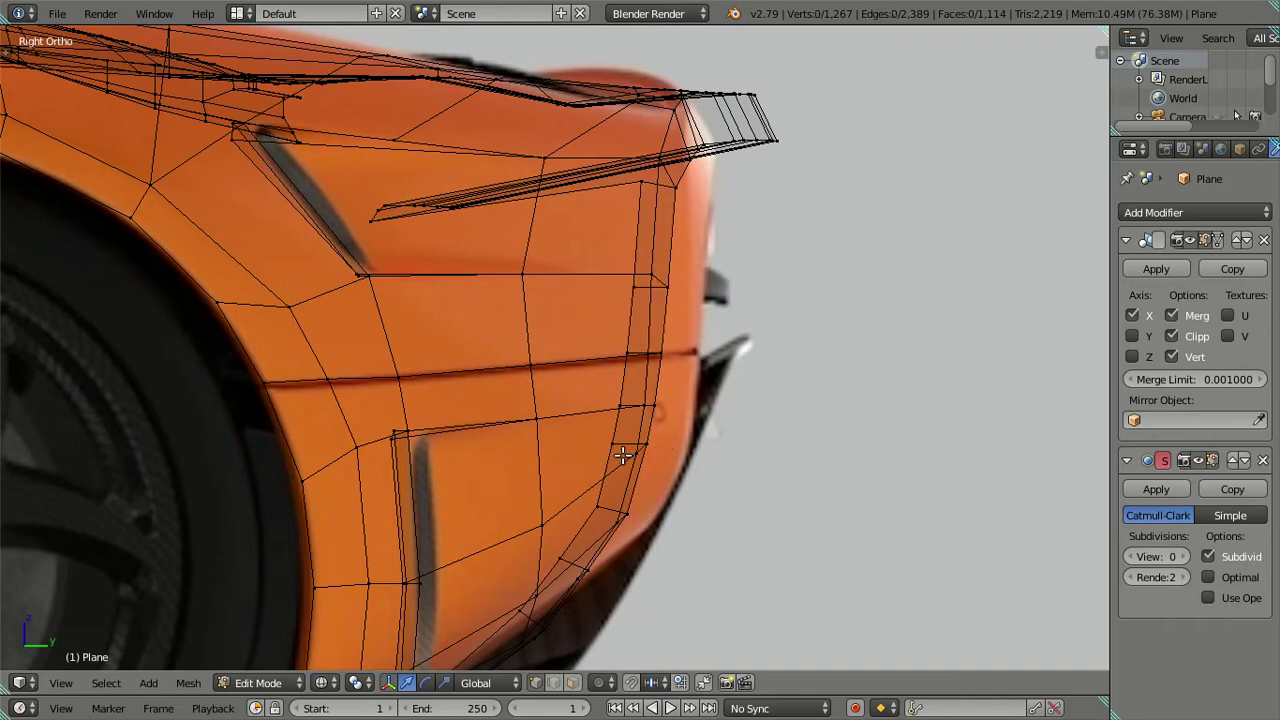
pyautogui.keyDown('alt'); pyautogui.rightClick(623, 456); pyautogui.keyUp('alt')
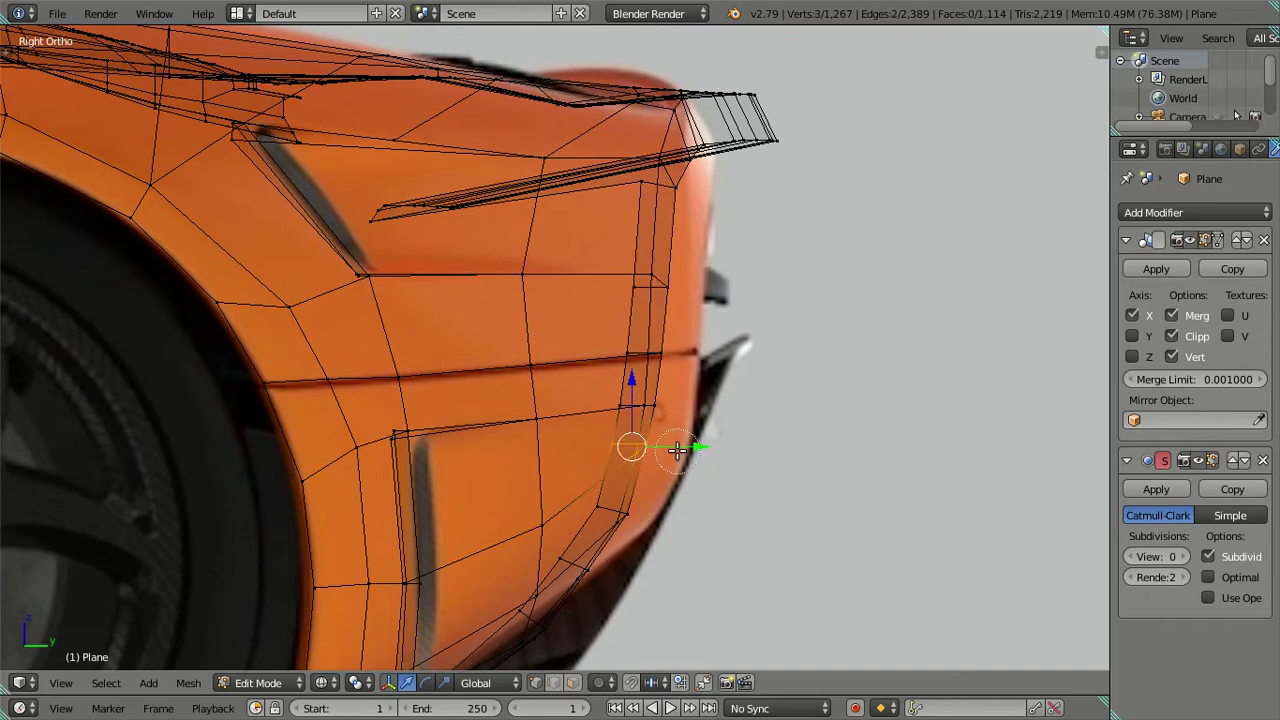
pyautogui.moveTo(704, 447); pyautogui.dragTo(740, 484)
pyautogui.scroll(2, 695, 448)
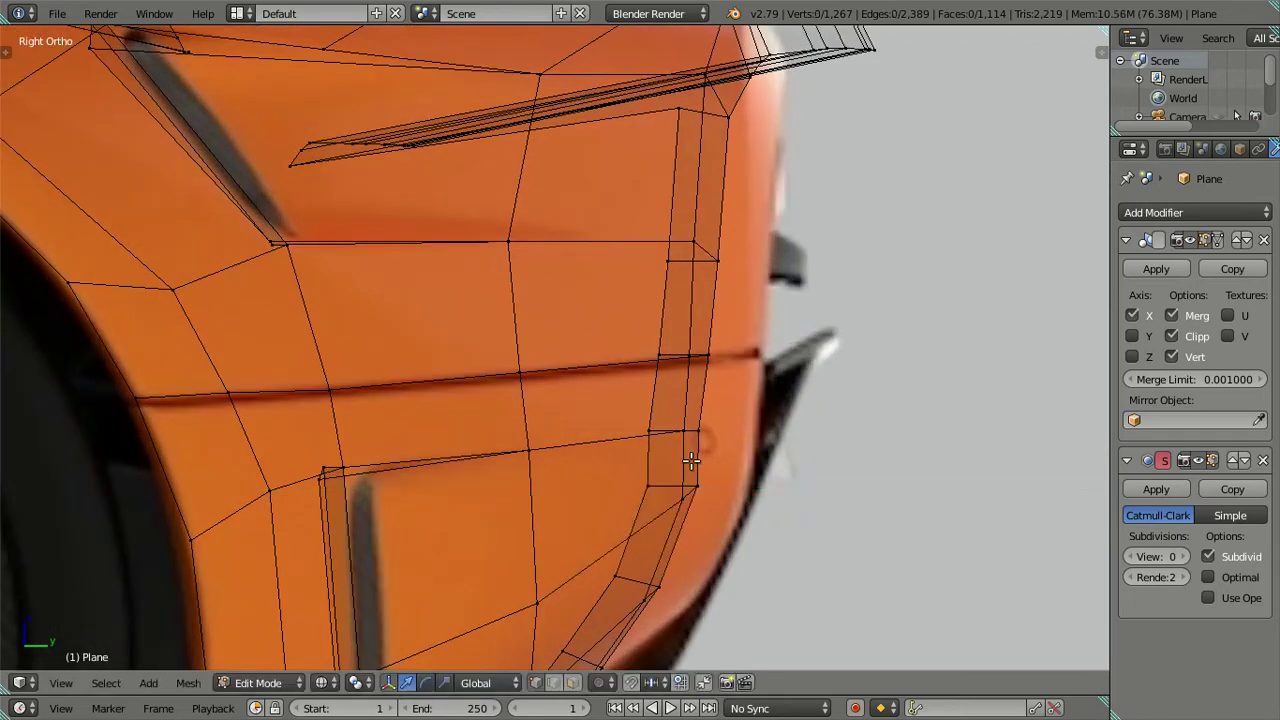
pyautogui.rightClick(655, 431)
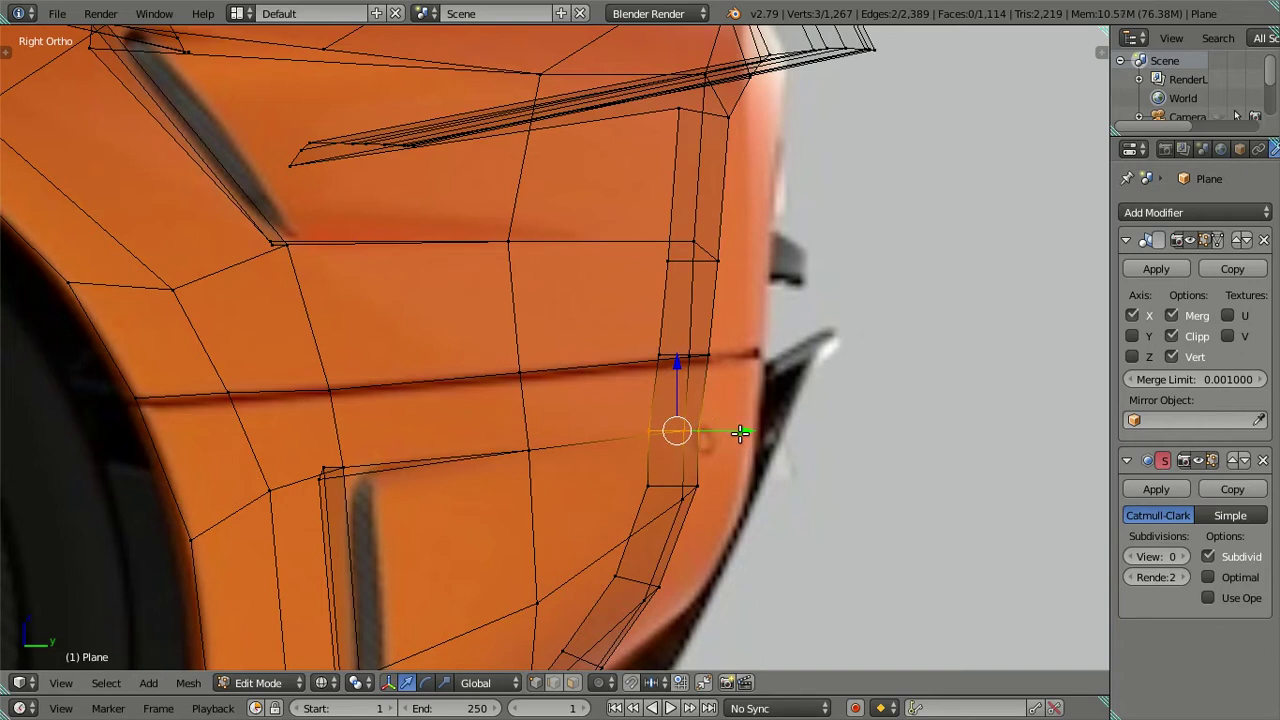
pyautogui.moveTo(740, 432); pyautogui.dragTo(745, 433)
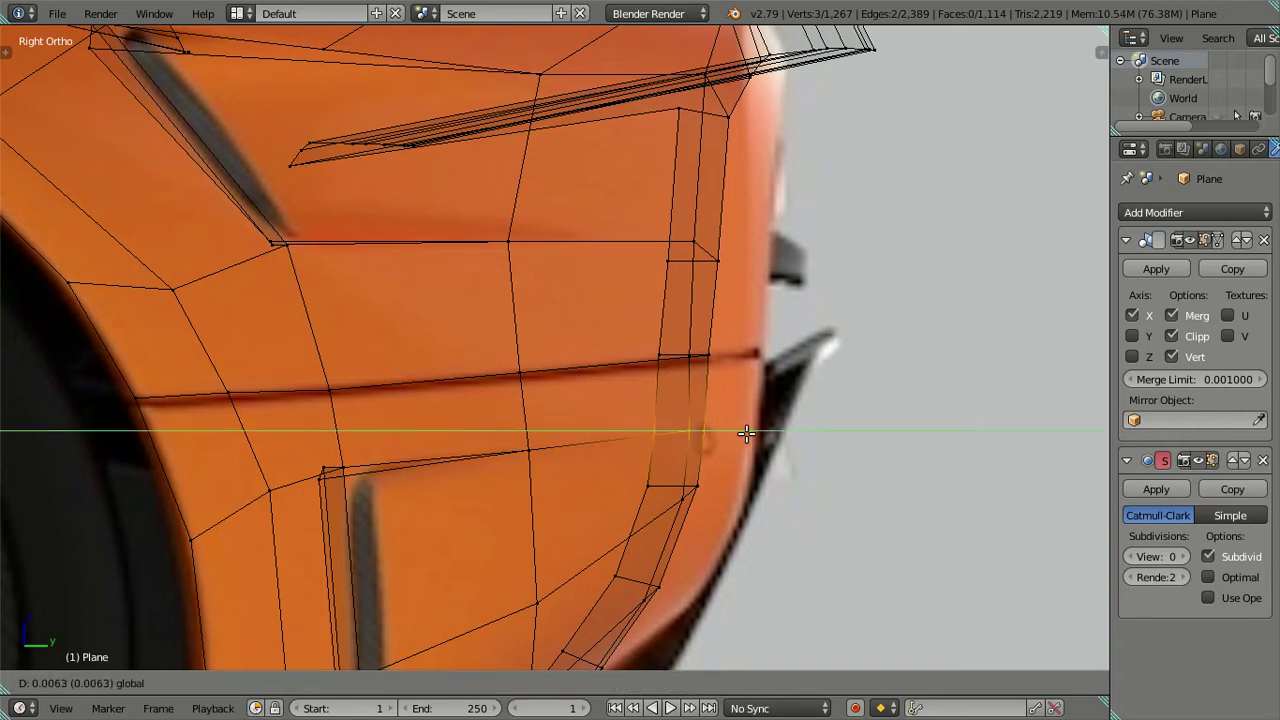
pyautogui.moveTo(746, 433); pyautogui.dragTo(746, 433)
pyautogui.rightClick(692, 360)
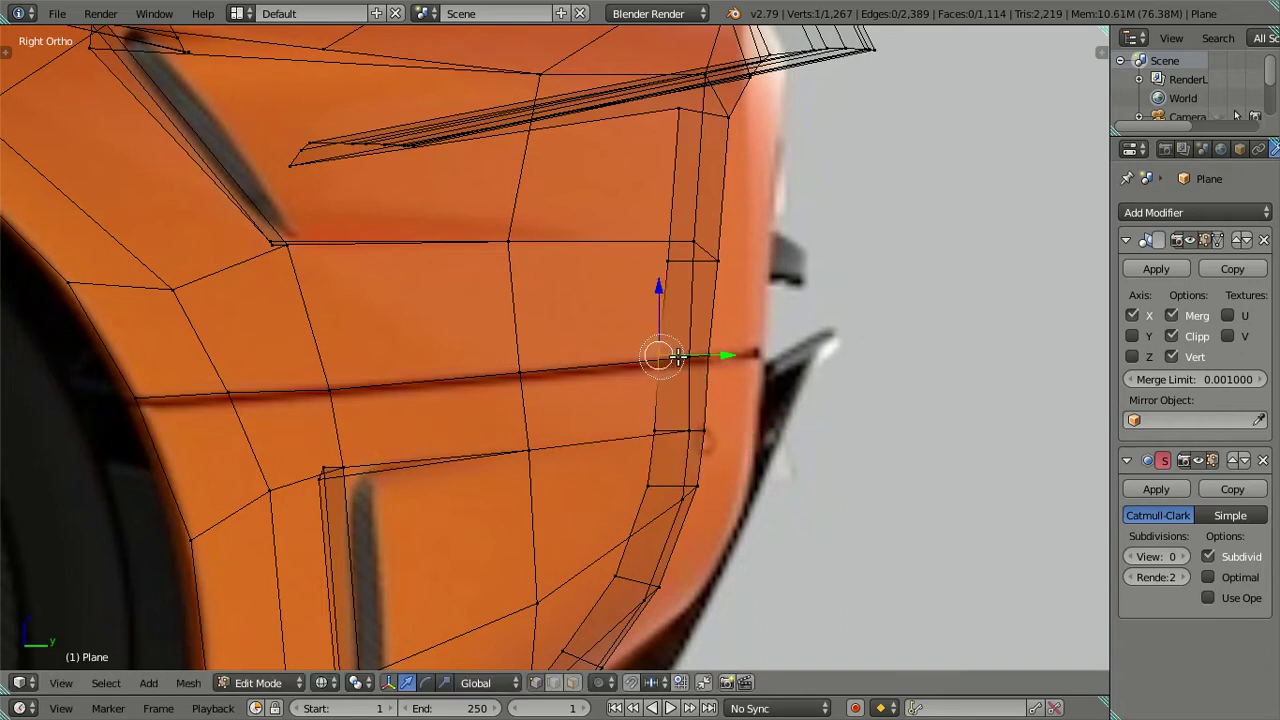
pyautogui.moveTo(748, 356); pyautogui.dragTo(757, 349)
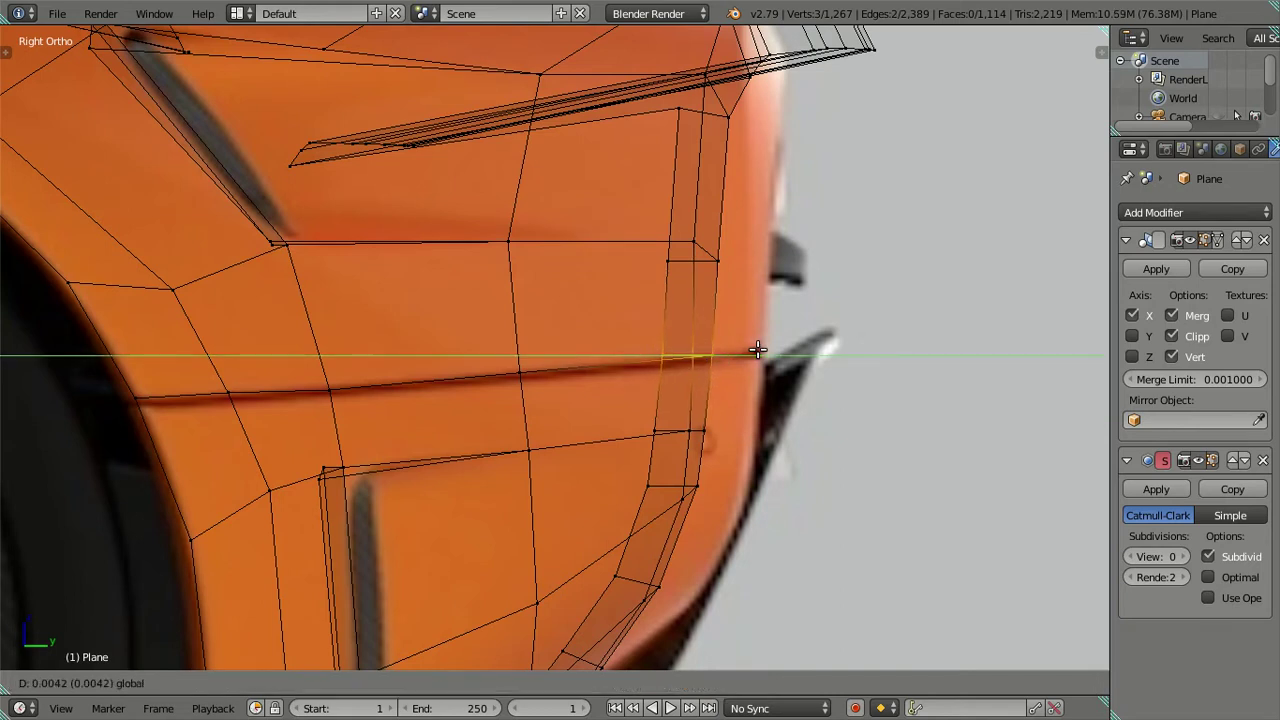
pyautogui.click(757, 349)
# Deselect all, return to solid shading and Object Mode, view the front, then re-enter Edit Mode.
pyautogui.press('a')
pyautogui.scroll(-2, 670, 463)
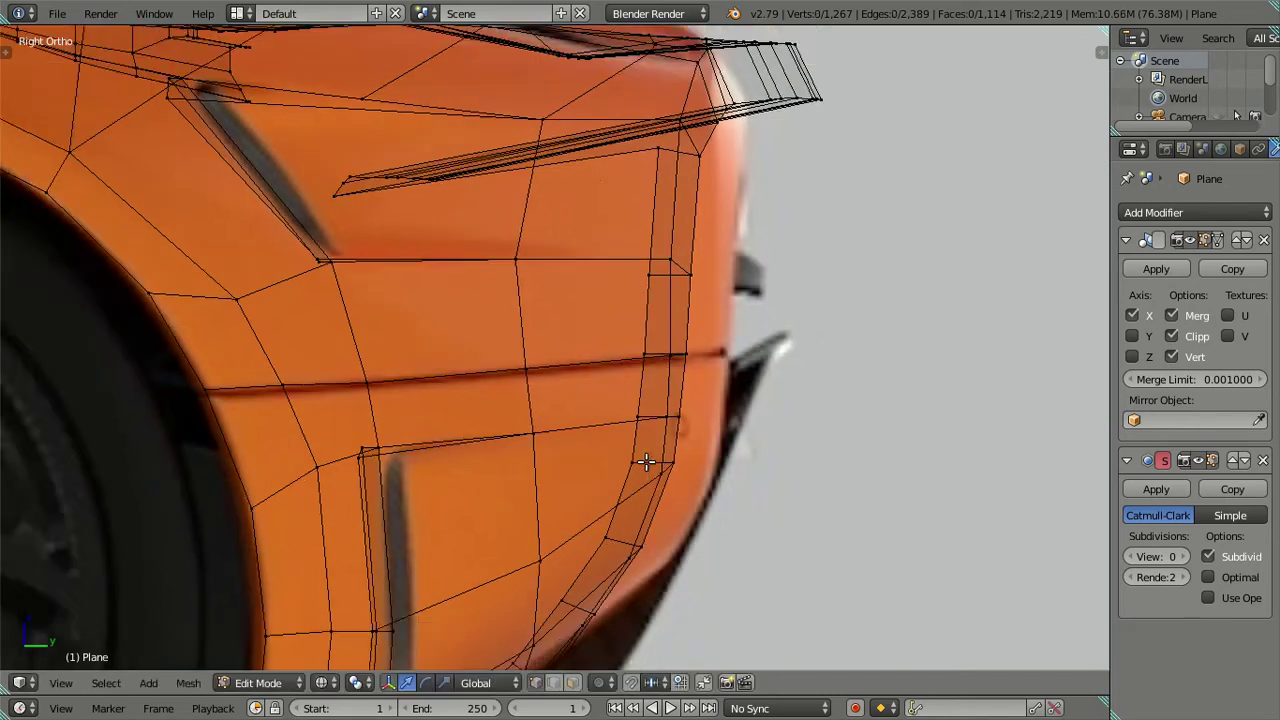
pyautogui.scroll(-2, 668, 445)
pyautogui.press('z')
pyautogui.press('Tab')
pyautogui.moveTo(666, 420)
pyautogui.mouseDown(button='middle')
pyautogui.moveTo(703, 396)
pyautogui.moveTo(593, 333)
pyautogui.moveTo(480, 381)
pyautogui.moveTo(480, 454)
pyautogui.moveTo(577, 426)
pyautogui.moveTo(466, 397)
pyautogui.moveTo(806, 434)
pyautogui.moveTo(570, 360)
pyautogui.moveTo(257, 351)
pyautogui.moveTo(456, 313)
pyautogui.moveTo(534, 347)
pyautogui.moveTo(715, 381)
pyautogui.moveTo(567, 385)
pyautogui.moveTo(761, 400)
pyautogui.moveTo(637, 347)
pyautogui.moveTo(648, 403)
pyautogui.moveTo(711, 386)
pyautogui.moveTo(548, 380)
pyautogui.moveTo(712, 373)
pyautogui.moveTo(603, 434)
pyautogui.moveTo(664, 473)
pyautogui.moveTo(580, 323)
pyautogui.moveTo(689, 360)
pyautogui.moveTo(700, 383)
pyautogui.moveTo(609, 351)
pyautogui.moveTo(637, 349)
pyautogui.moveTo(651, 320)
pyautogui.moveTo(594, 520)
pyautogui.moveTo(560, 314)
pyautogui.moveTo(604, 337)
pyautogui.mouseUp(button='middle')
pyautogui.press('Tab')
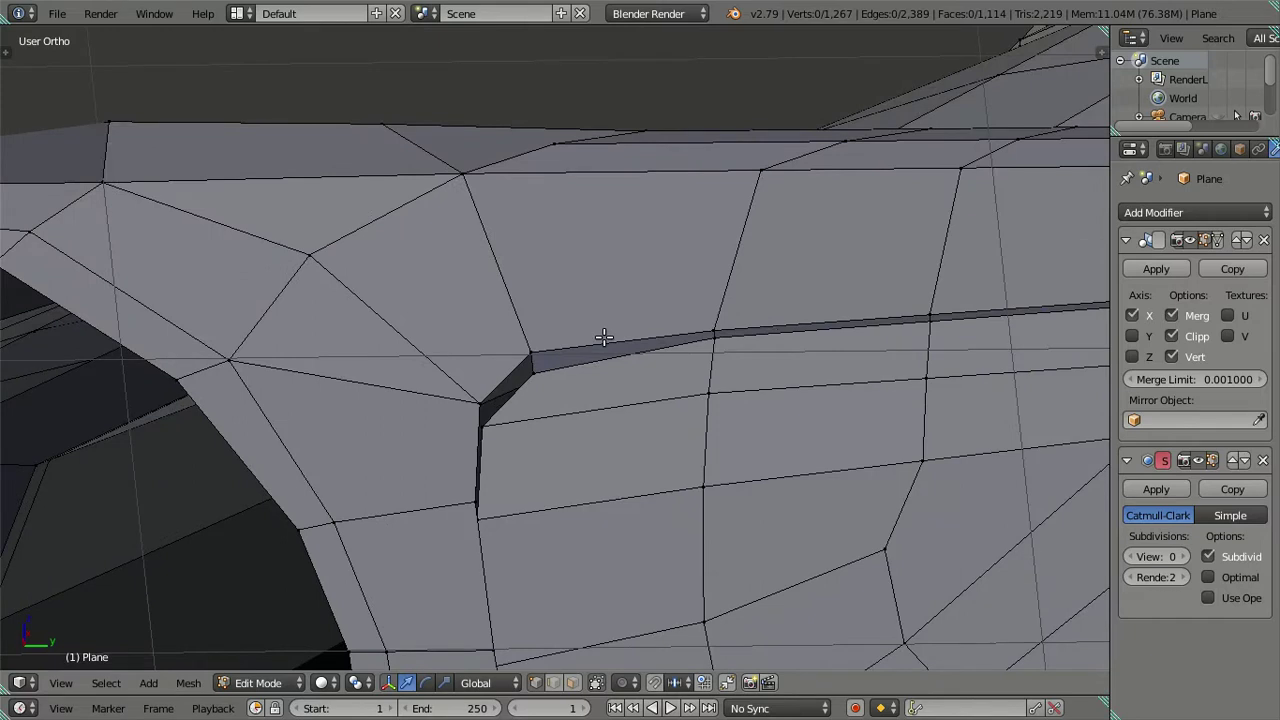
# Select the extra edge loop through the crease above the wheel arch and dissolve it.
pyautogui.scroll(-2, 540, 339)
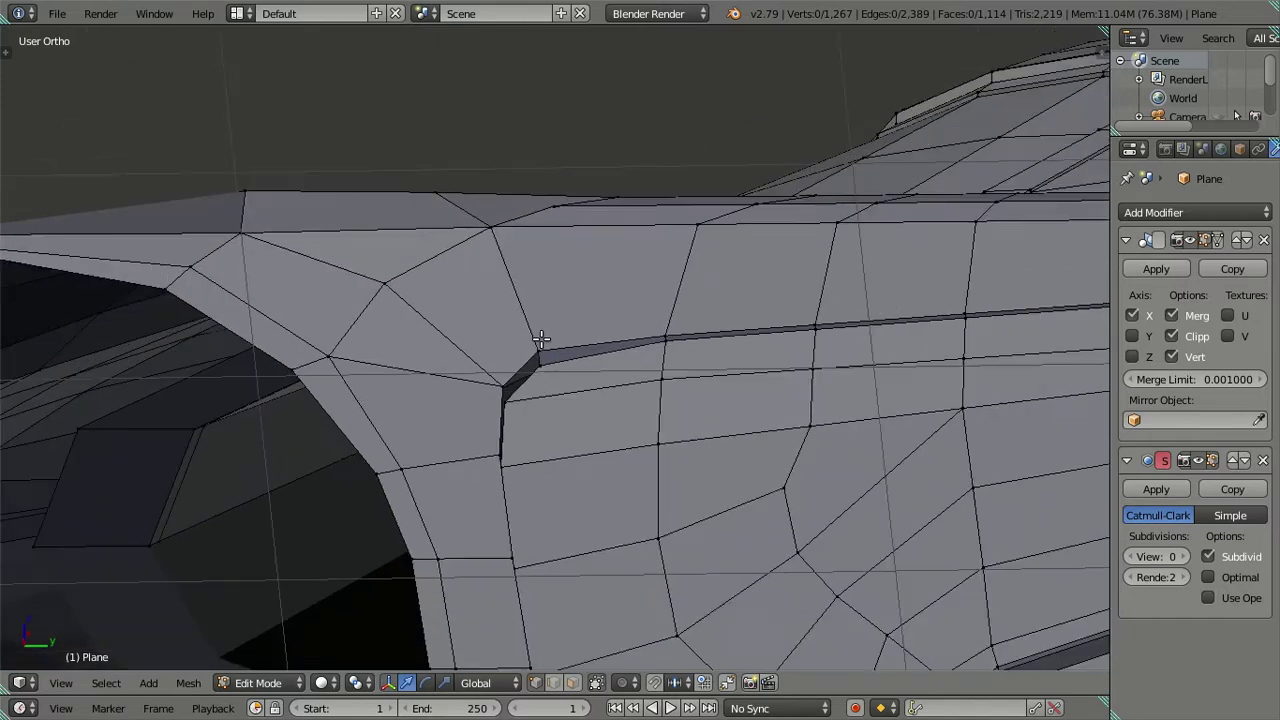
pyautogui.moveTo(540, 339); pyautogui.dragTo(580, 380, button='middle')
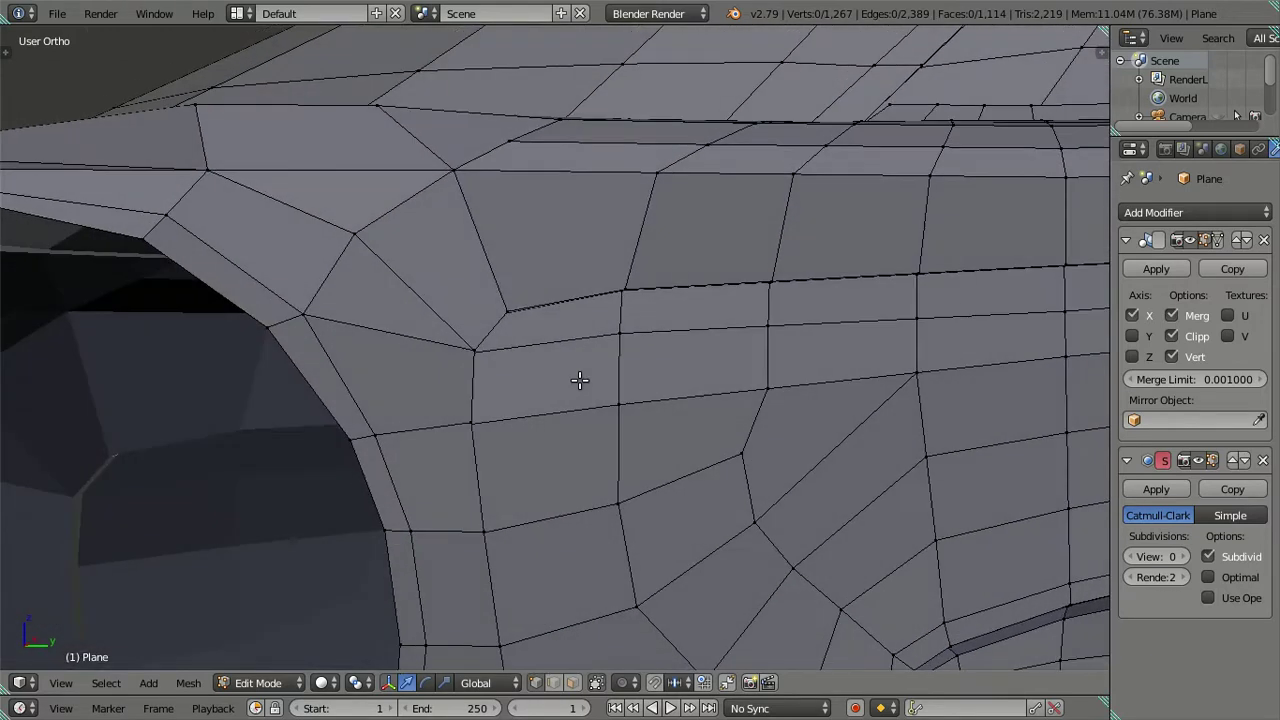
pyautogui.moveTo(564, 335)
pyautogui.mouseDown(button='middle')
pyautogui.moveTo(551, 297)
pyautogui.moveTo(551, 334)
pyautogui.moveTo(540, 320)
pyautogui.mouseUp(button='middle')
pyautogui.moveTo(612, 433)
pyautogui.mouseDown(button='middle')
pyautogui.moveTo(608, 403)
pyautogui.moveTo(628, 480)
pyautogui.moveTo(650, 407)
pyautogui.mouseUp(button='middle')
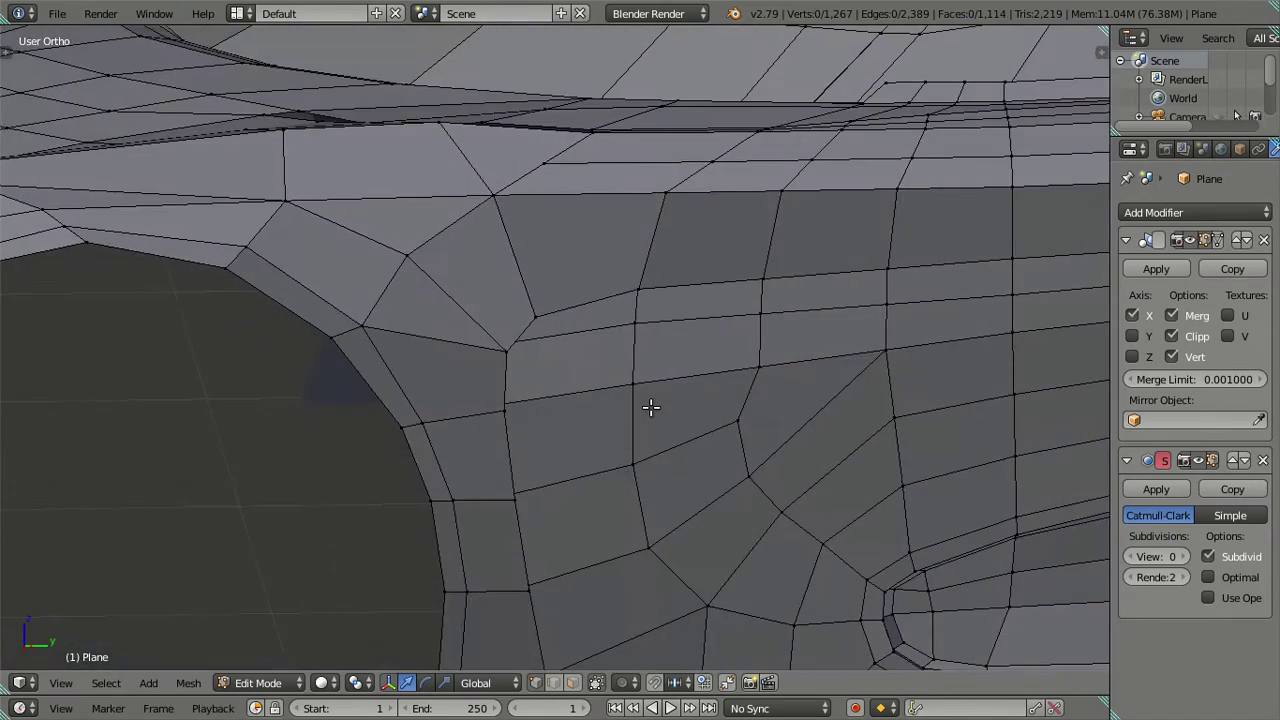
pyautogui.keyDown('alt'); pyautogui.rightClick(575, 313); pyautogui.keyUp('alt')
pyautogui.moveTo(577, 329)
pyautogui.mouseDown(button='middle')
pyautogui.moveTo(620, 380)
pyautogui.moveTo(644, 441)
pyautogui.moveTo(643, 391)
pyautogui.moveTo(674, 471)
pyautogui.moveTo(655, 523)
pyautogui.moveTo(666, 283)
pyautogui.moveTo(677, 374)
pyautogui.moveTo(623, 374)
pyautogui.moveTo(636, 344)
pyautogui.moveTo(629, 371)
pyautogui.moveTo(603, 274)
pyautogui.moveTo(616, 252)
pyautogui.moveTo(614, 289)
pyautogui.moveTo(606, 246)
pyautogui.moveTo(622, 309)
pyautogui.moveTo(609, 209)
pyautogui.moveTo(625, 260)
pyautogui.moveTo(609, 357)
pyautogui.moveTo(567, 398)
pyautogui.moveTo(609, 371)
pyautogui.moveTo(654, 277)
pyautogui.moveTo(680, 271)
pyautogui.moveTo(629, 277)
pyautogui.moveTo(614, 320)
pyautogui.moveTo(594, 238)
pyautogui.mouseUp(button='middle')
pyautogui.hotkey('ctrl', 'x')
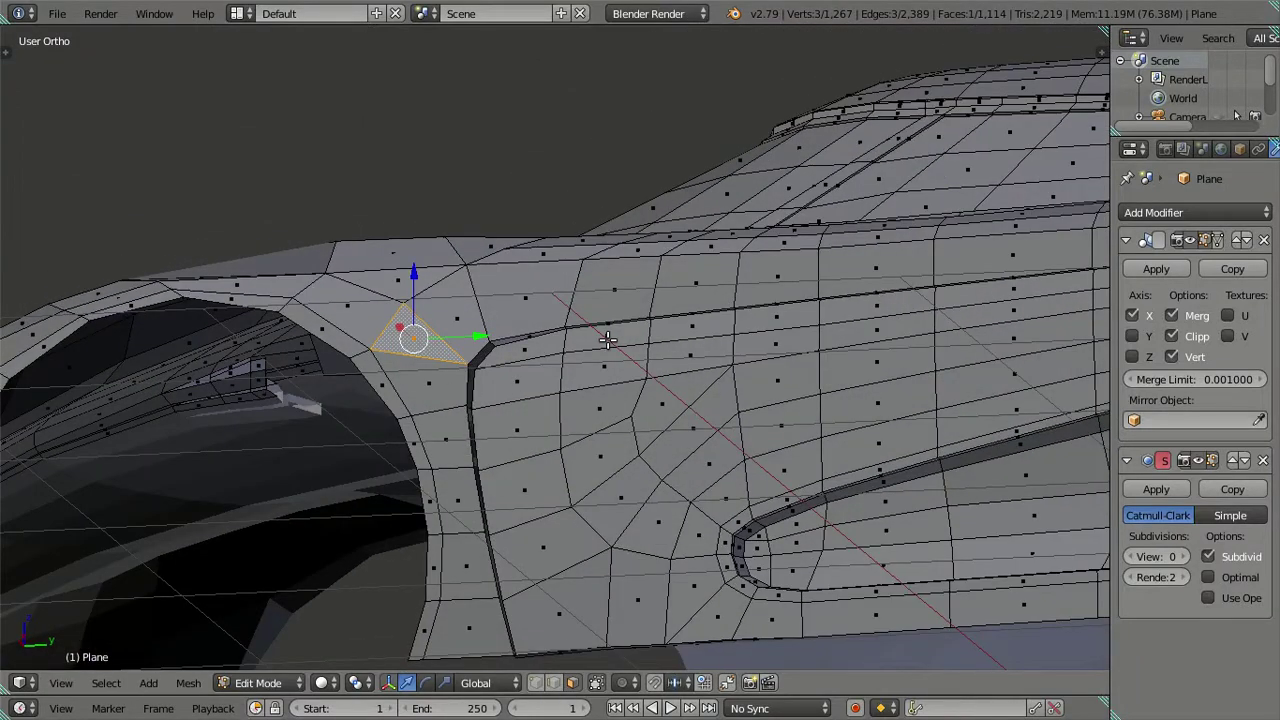
# Delete the two faces beside the crease above the front wheel arch.
pyautogui.keyDown('shift'); pyautogui.rightClick(458, 317); pyautogui.keyUp('shift')
pyautogui.press('x')
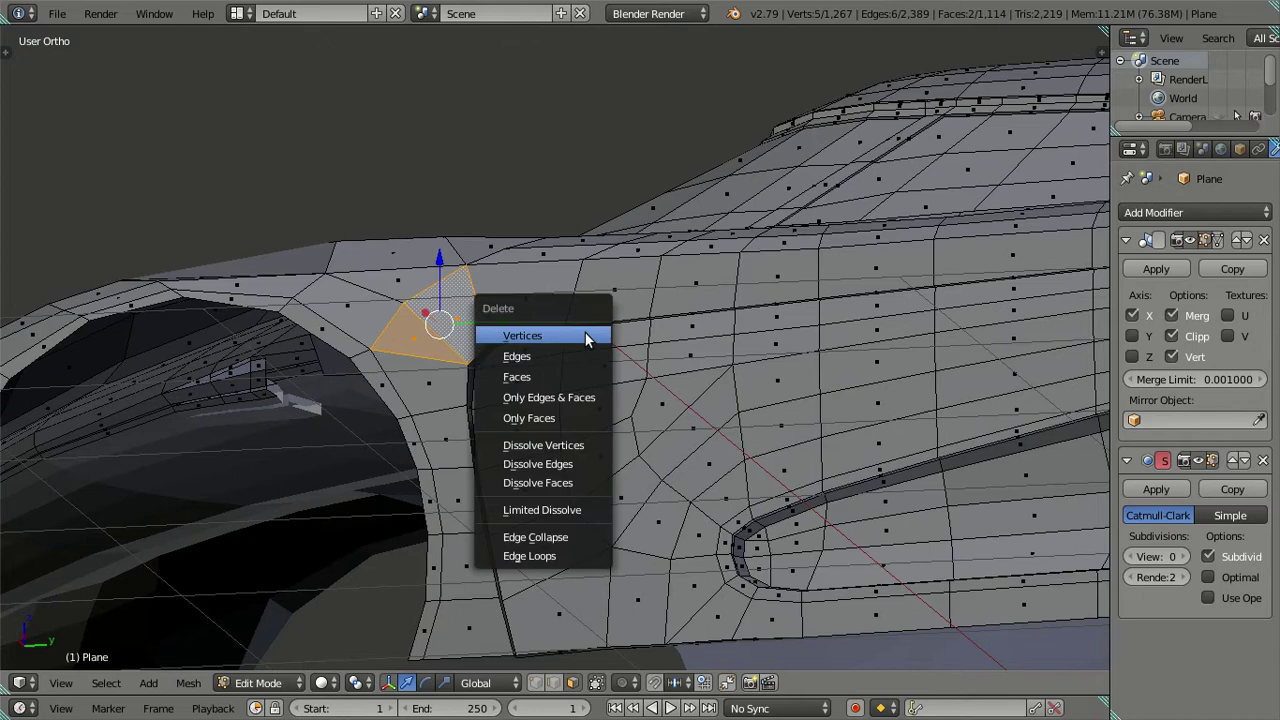
pyautogui.click(566, 376)
pyautogui.moveTo(566, 376); pyautogui.dragTo(684, 394, button='middle')
pyautogui.scroll(3, 684, 394)
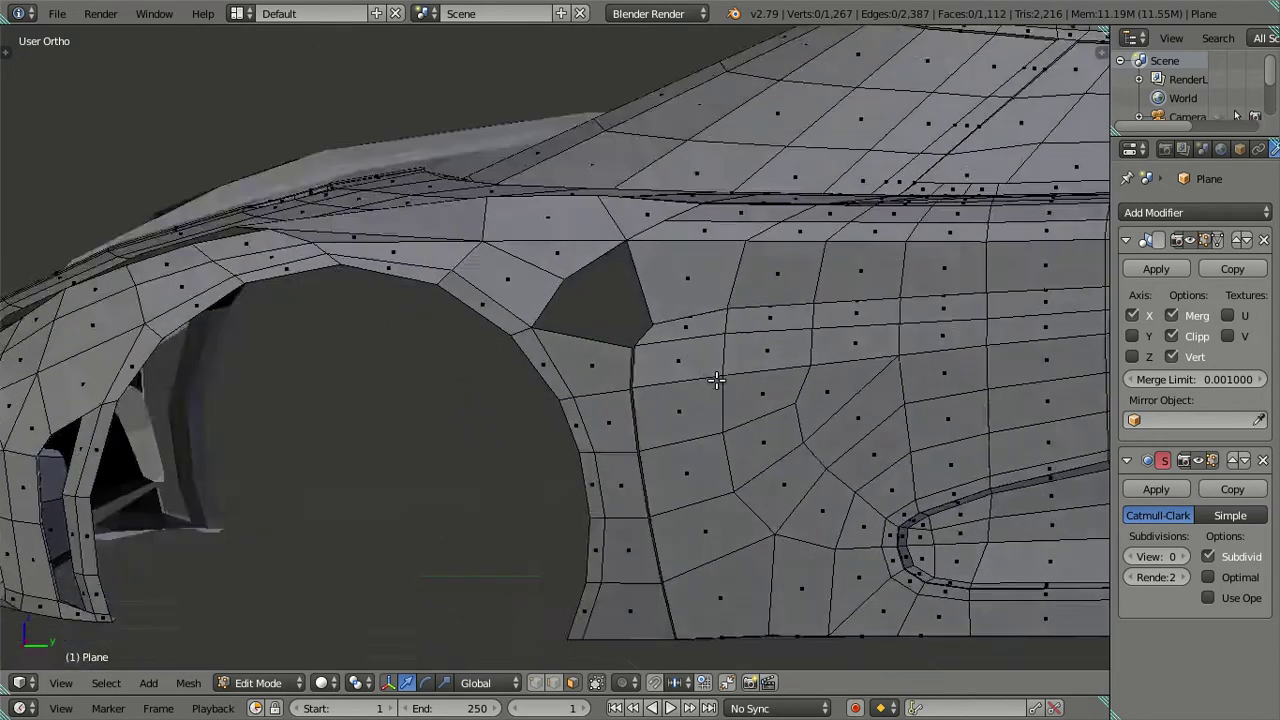
pyautogui.scroll(1, 684, 394)
# Switch to vertex select mode and select the four corner vertices around the hole.
pyautogui.hotkey('ctrl', 'Tab')
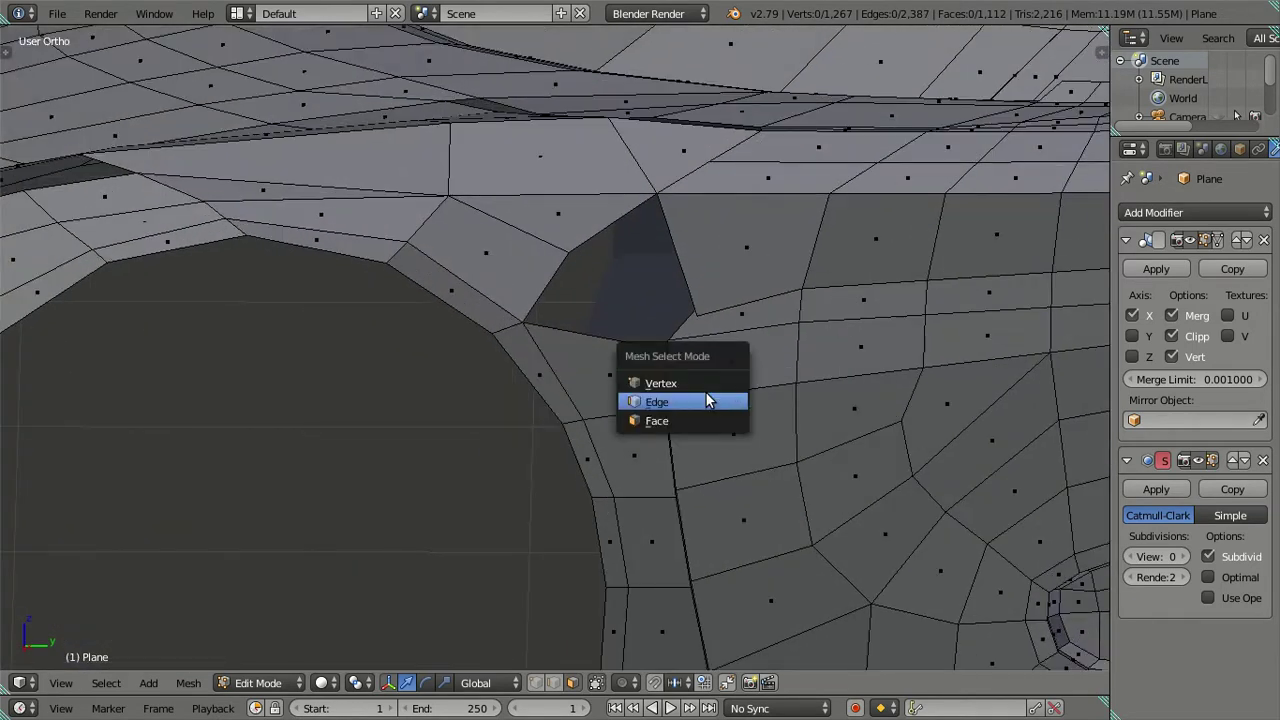
pyautogui.click(697, 383)
pyautogui.moveTo(697, 383)
pyautogui.mouseDown(button='middle')
pyautogui.moveTo(630, 372)
pyautogui.moveTo(709, 314)
pyautogui.moveTo(651, 354)
pyautogui.mouseUp(button='middle')
pyautogui.rightClick(636, 352)
pyautogui.keyDown('shift'); pyautogui.rightClick(514, 294); pyautogui.keyUp('shift')
pyautogui.keyDown('shift'); pyautogui.rightClick(468, 360); pyautogui.keyUp('shift')
pyautogui.keyDown('shift'); pyautogui.rightClick(604, 388); pyautogui.keyUp('shift')
pyautogui.moveTo(650, 424)
pyautogui.mouseDown(button='middle')
pyautogui.moveTo(617, 372)
pyautogui.moveTo(651, 323)
pyautogui.moveTo(651, 391)
pyautogui.moveTo(706, 400)
pyautogui.moveTo(723, 423)
pyautogui.moveTo(623, 337)
pyautogui.moveTo(490, 376)
pyautogui.mouseUp(button='middle')
# Fill the hole with a new face, then reposition one corner vertex in Right view.
pyautogui.press('f')
pyautogui.press('a')
pyautogui.press('KP_3')
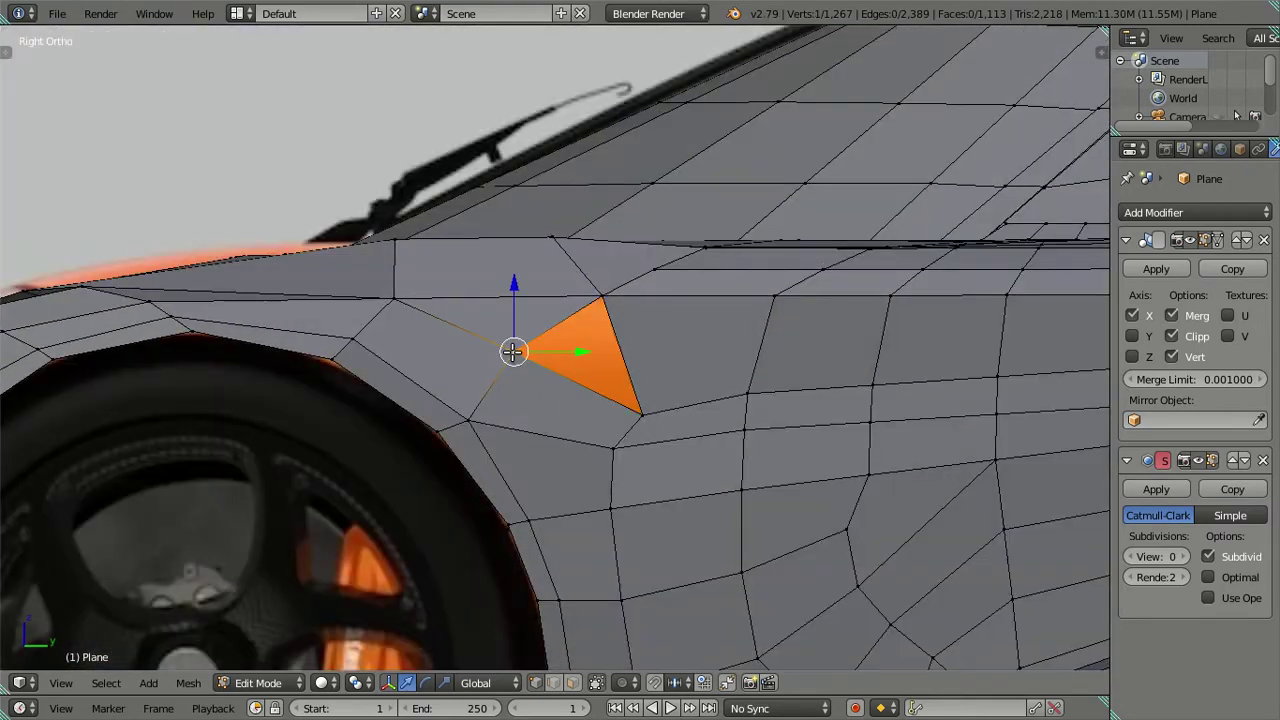
pyautogui.press('g')
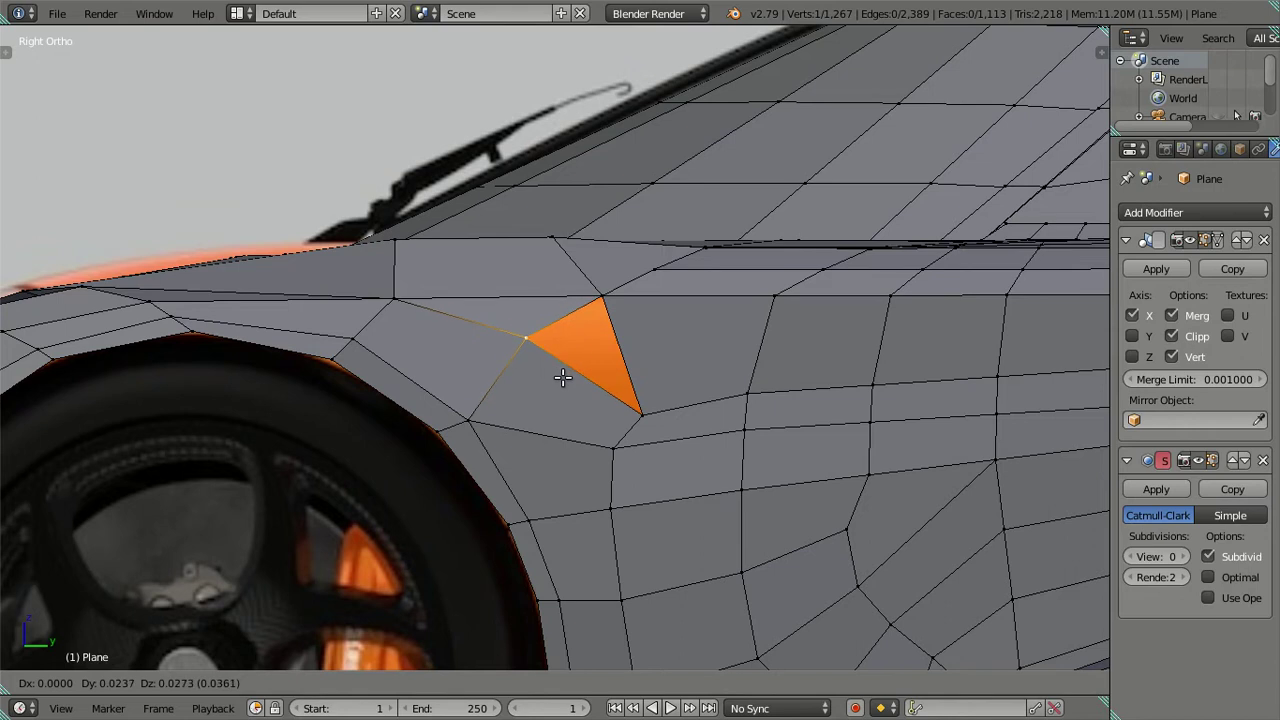
pyautogui.press('Escape')
pyautogui.press('g')
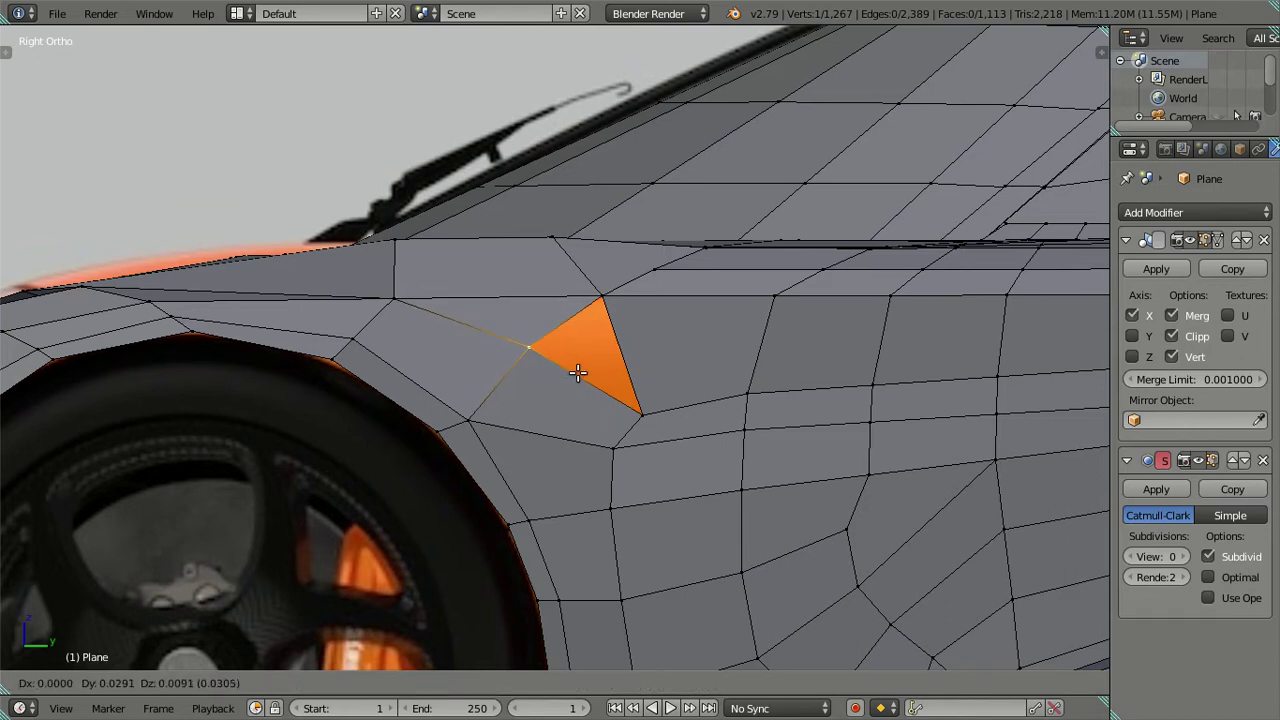
pyautogui.click(579, 372)
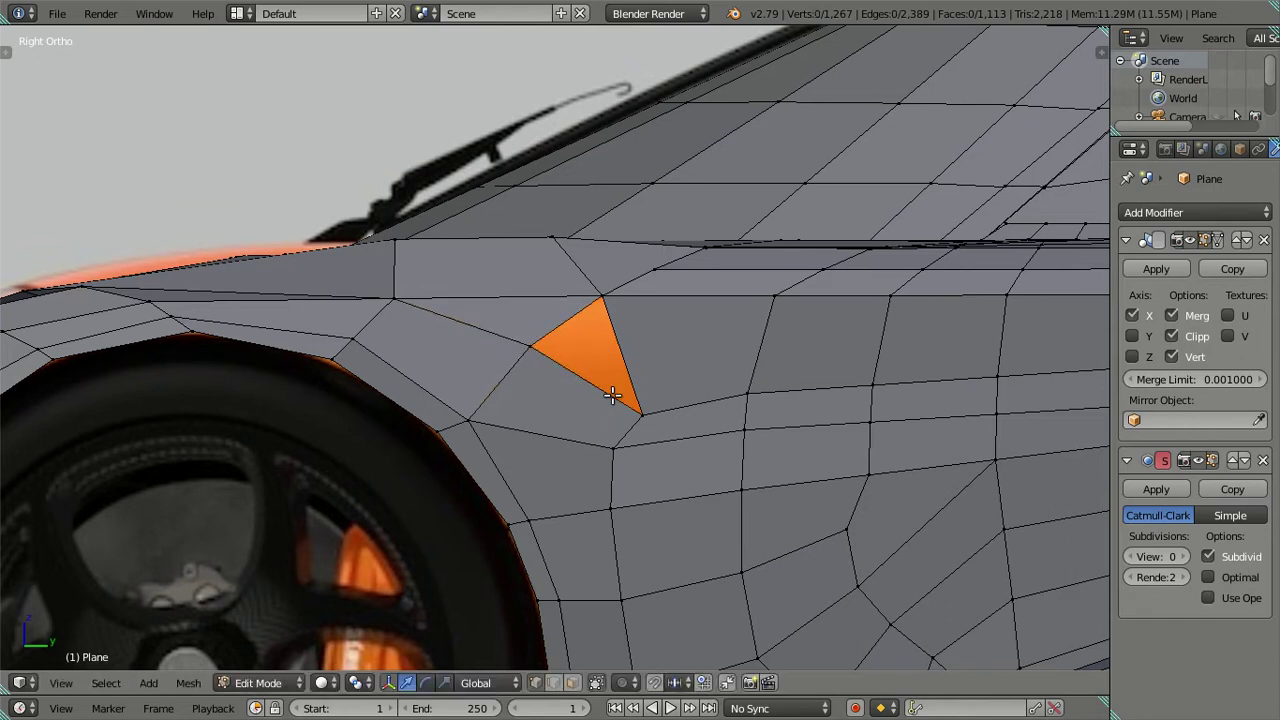
pyautogui.moveTo(585, 417)
pyautogui.mouseDown(button='middle')
pyautogui.moveTo(600, 391)
pyautogui.moveTo(634, 409)
pyautogui.moveTo(782, 388)
pyautogui.moveTo(771, 423)
pyautogui.moveTo(720, 440)
pyautogui.moveTo(629, 394)
pyautogui.moveTo(577, 345)
pyautogui.moveTo(531, 366)
pyautogui.moveTo(550, 360)
pyautogui.moveTo(543, 337)
pyautogui.moveTo(578, 345)
pyautogui.moveTo(583, 323)
pyautogui.moveTo(563, 349)
pyautogui.moveTo(571, 331)
pyautogui.moveTo(580, 337)
pyautogui.moveTo(565, 345)
pyautogui.moveTo(586, 371)
pyautogui.moveTo(578, 344)
pyautogui.moveTo(609, 377)
pyautogui.moveTo(601, 403)
pyautogui.moveTo(586, 386)
pyautogui.moveTo(531, 420)
pyautogui.moveTo(569, 503)
pyautogui.moveTo(611, 451)
pyautogui.moveTo(637, 461)
pyautogui.mouseUp(button='middle')
# In face mode, delete the three triangle faces along the hood's edge above the fender.
pyautogui.moveTo(546, 402)
pyautogui.mouseDown(button='middle')
pyautogui.moveTo(503, 323)
pyautogui.moveTo(522, 370)
pyautogui.mouseUp(button='middle')
pyautogui.hotkey('ctrl', 'r')
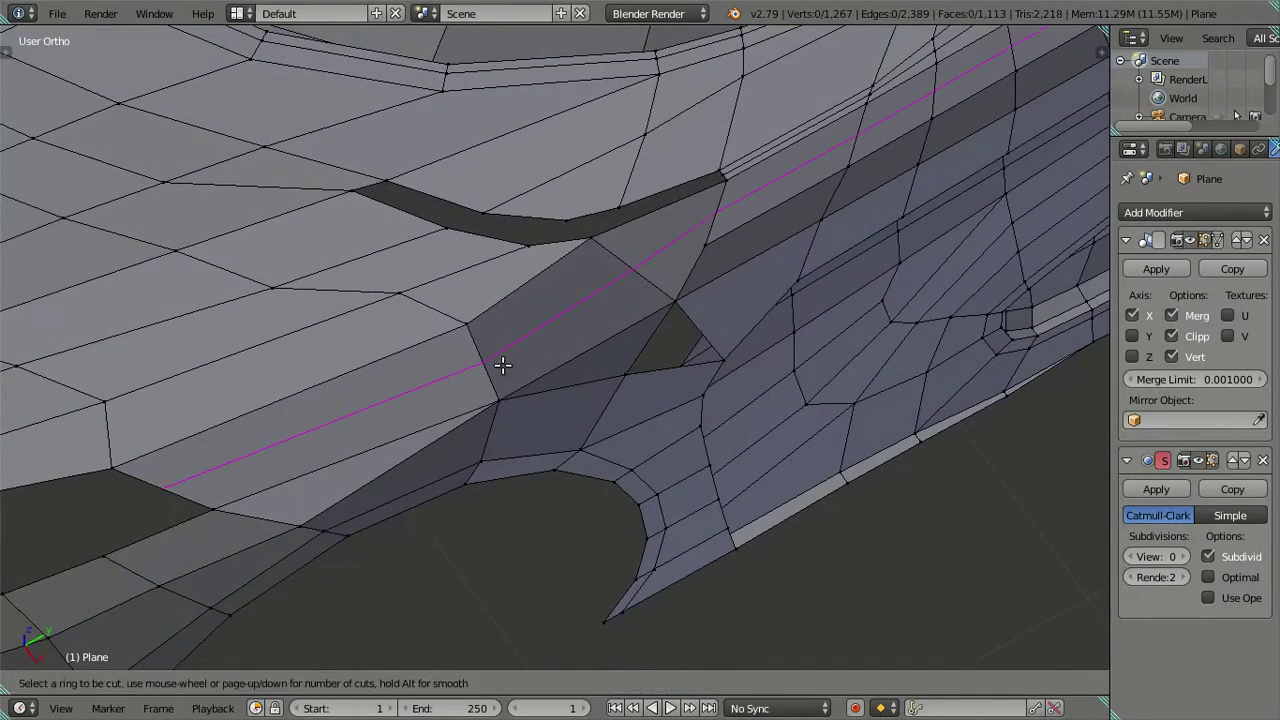
pyautogui.press('Escape')
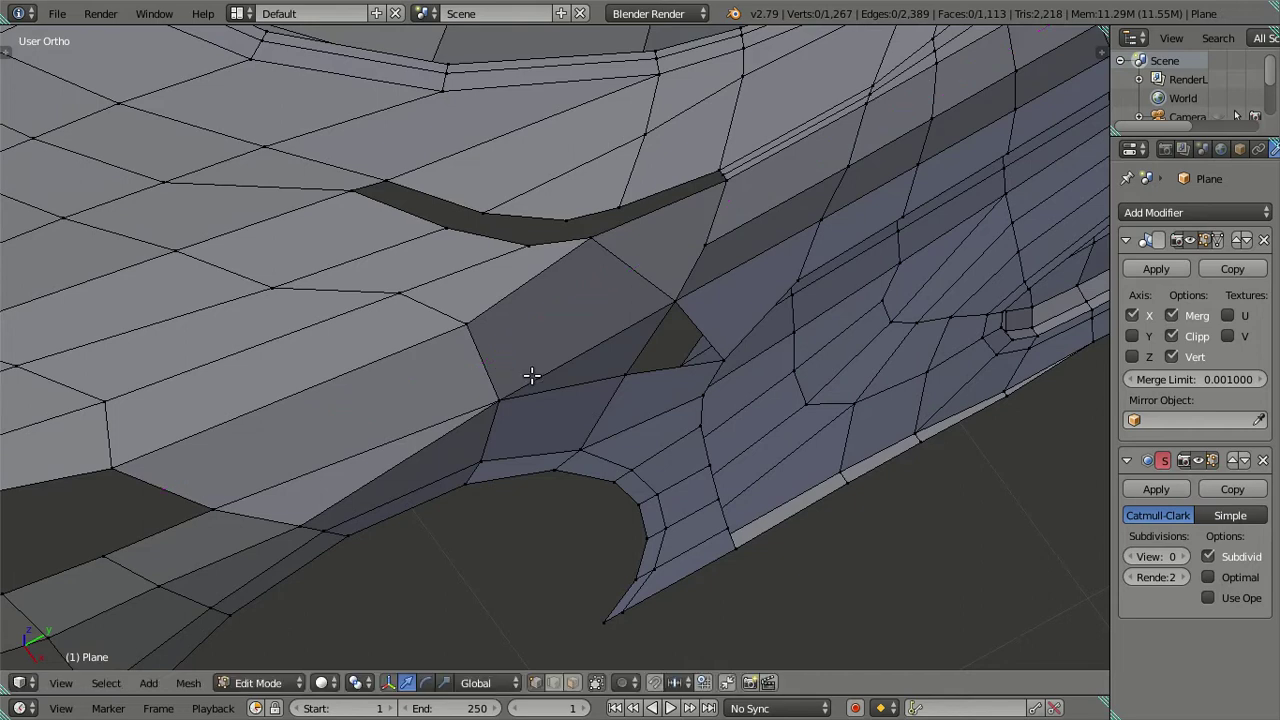
pyautogui.moveTo(531, 375); pyautogui.dragTo(488, 338, button='middle')
pyautogui.click(573, 683)
pyautogui.moveTo(636, 423)
pyautogui.mouseDown(button='middle')
pyautogui.moveTo(663, 446)
pyautogui.moveTo(675, 377)
pyautogui.mouseUp(button='middle')
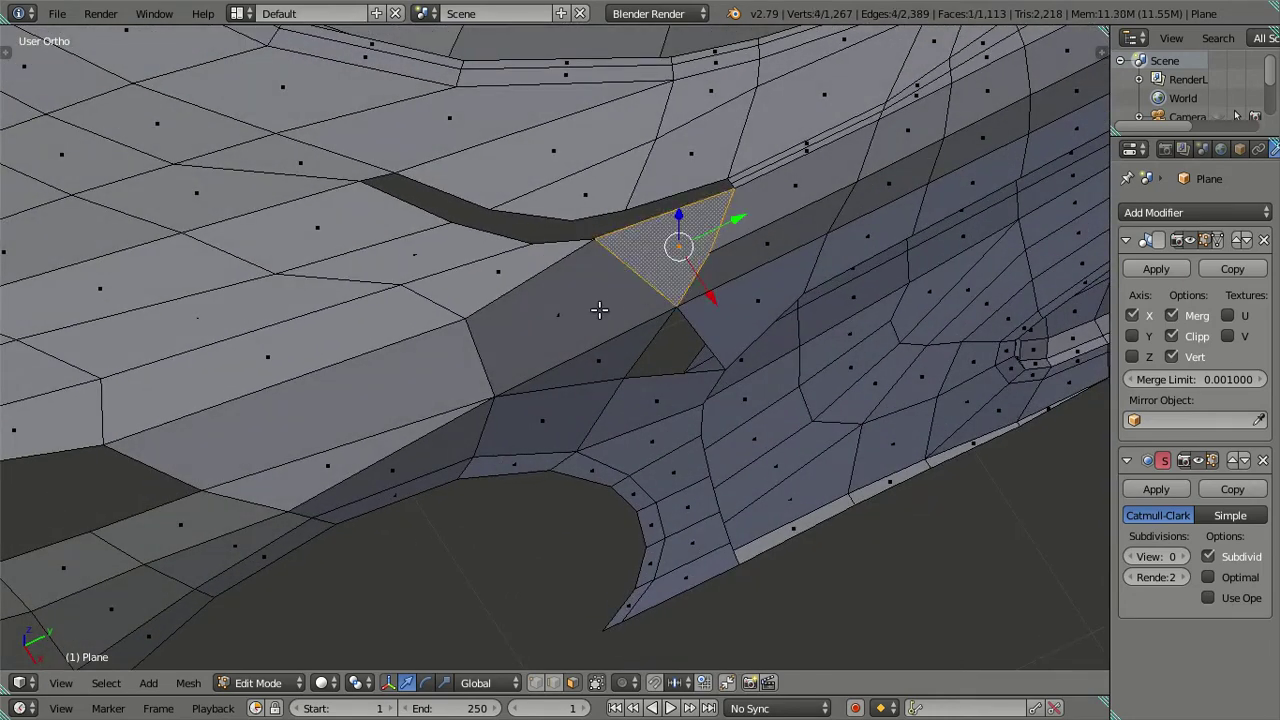
pyautogui.keyDown('shift'); pyautogui.rightClick(369, 409); pyautogui.keyUp('shift')
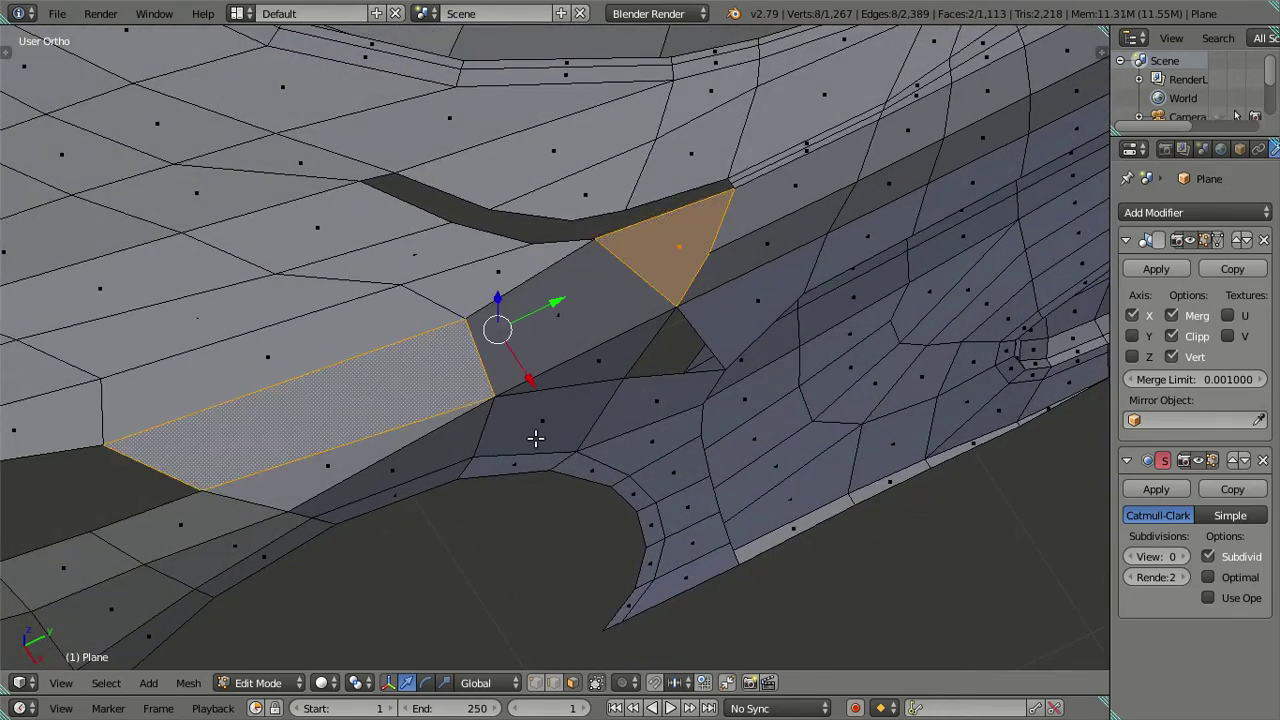
pyautogui.keyDown('shift'); pyautogui.rightClick(330, 463); pyautogui.keyUp('shift')
pyautogui.press('x')
pyautogui.click(626, 451)
pyautogui.moveTo(609, 443)
pyautogui.mouseDown(button='middle')
pyautogui.moveTo(583, 380)
pyautogui.moveTo(555, 383)
pyautogui.moveTo(606, 429)
pyautogui.moveTo(610, 410)
pyautogui.mouseUp(button='middle')
# Add a loop cut across the hood-edge strip.
pyautogui.hotkey('ctrl', 'r')
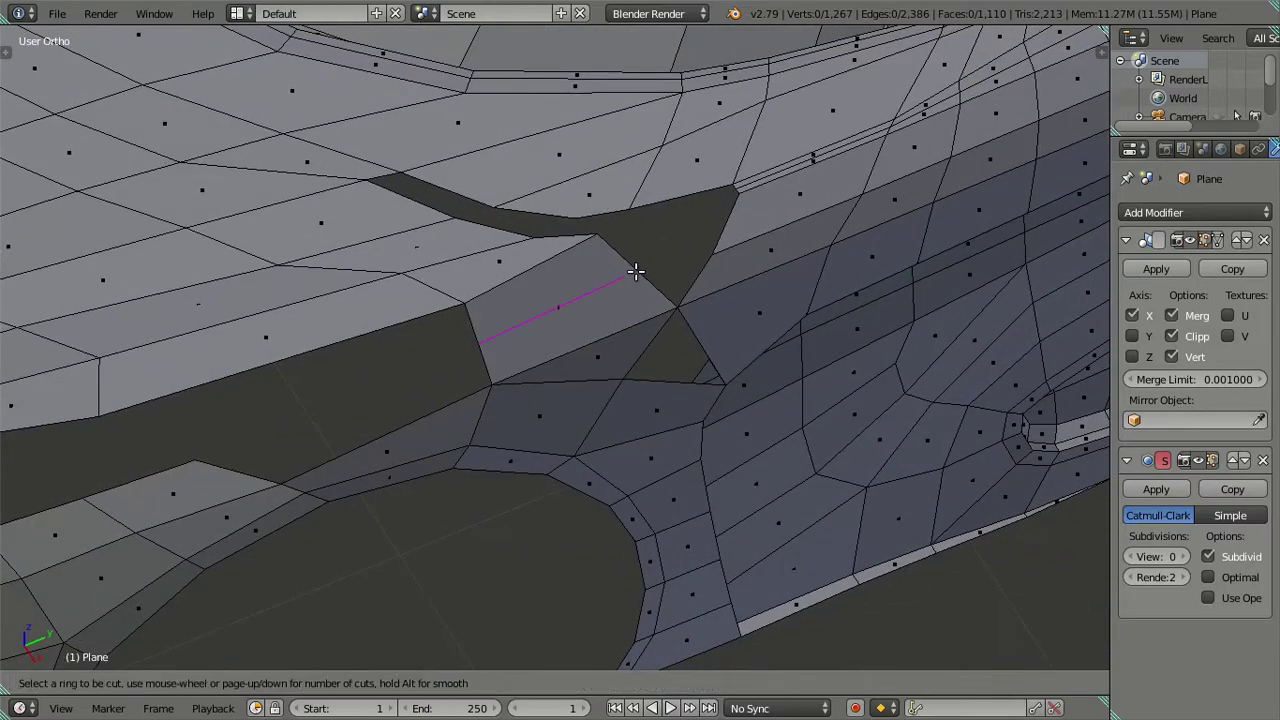
pyautogui.click(636, 271)
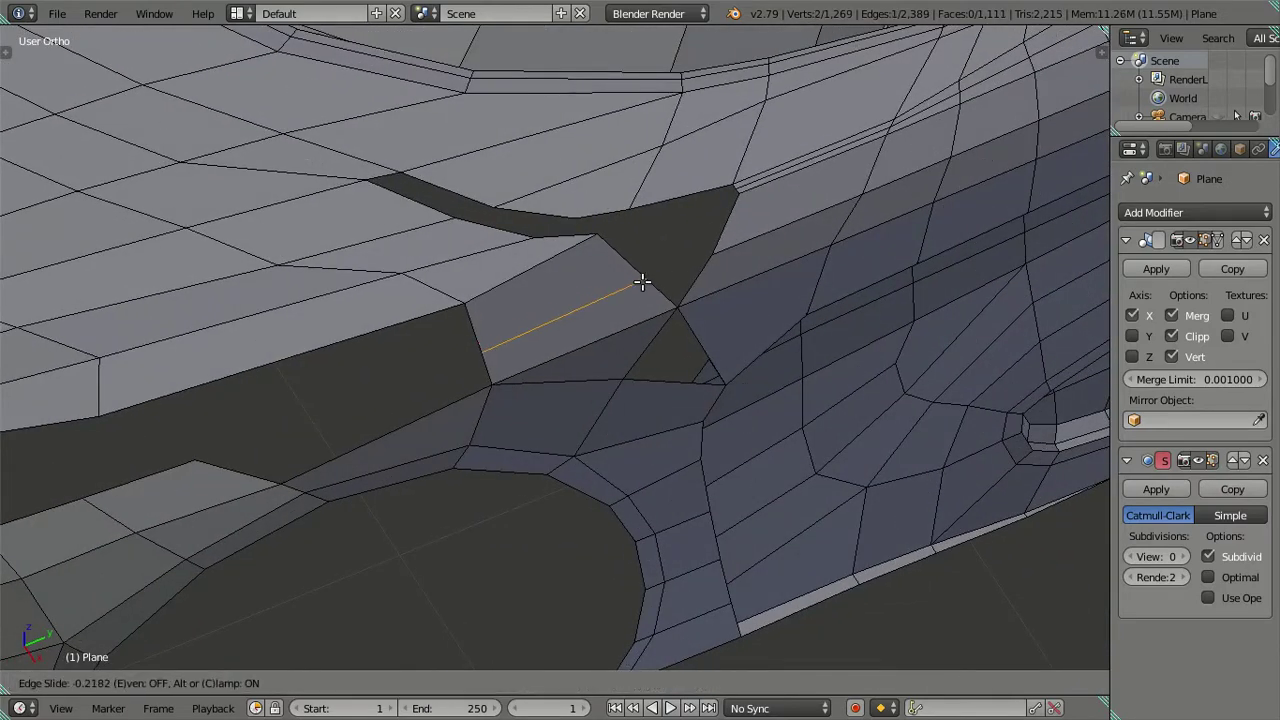
pyautogui.click(642, 283)
pyautogui.moveTo(677, 326); pyautogui.dragTo(580, 356, button='middle')
pyautogui.press('a')
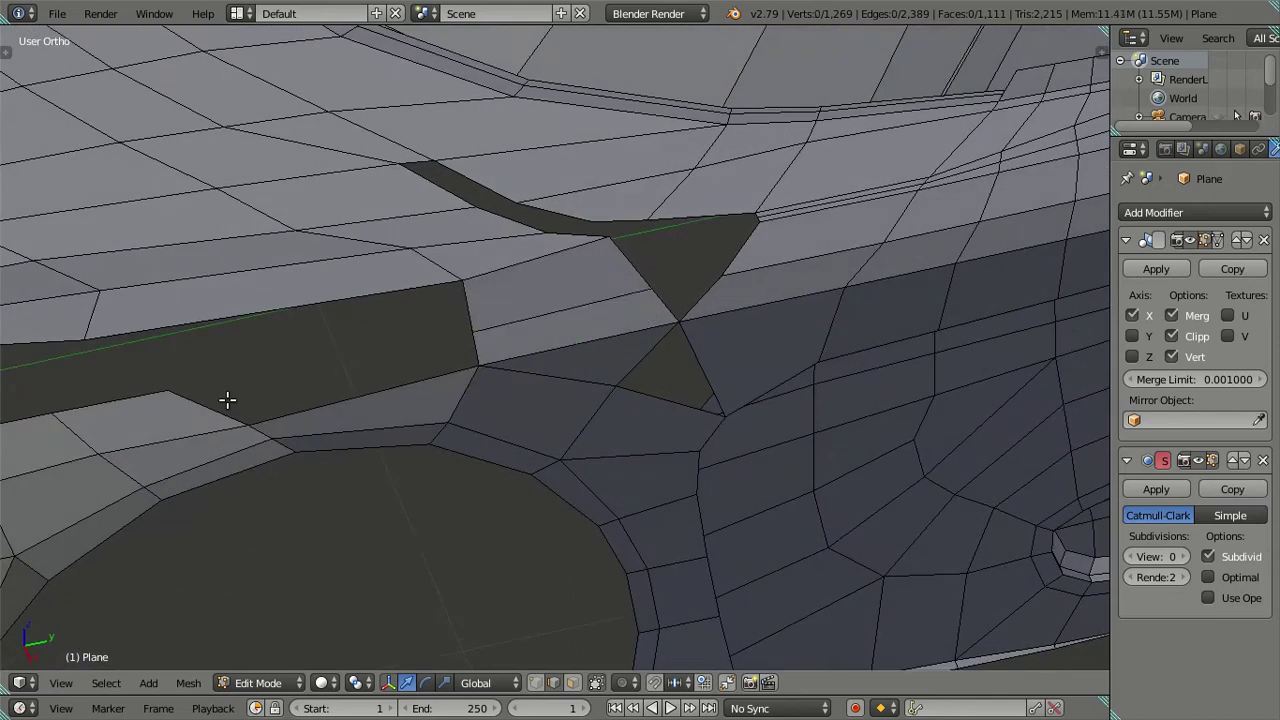
# In vertex mode, fill two new faces across the gap along the hood edge.
pyautogui.hotkey('ctrl', 'Tab')
pyautogui.click(280, 403)
pyautogui.rightClick(172, 392)
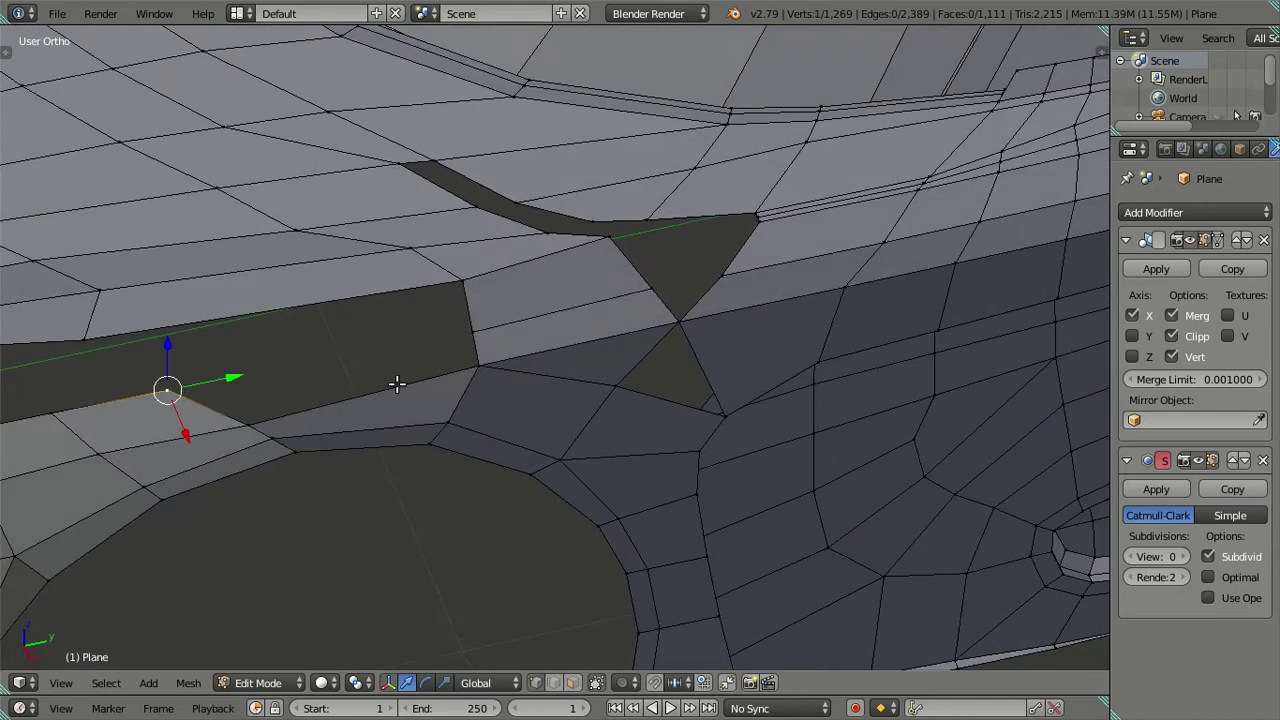
pyautogui.press('f')
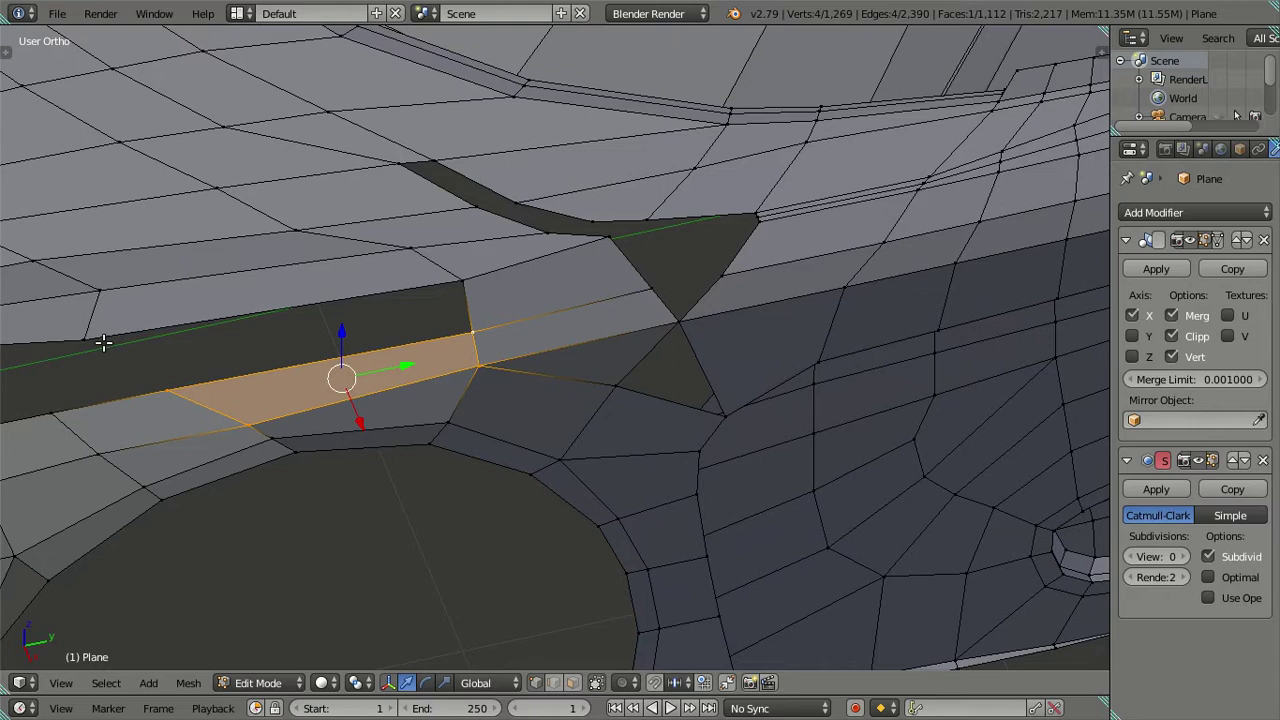
pyautogui.moveTo(141, 347)
pyautogui.mouseDown(button='middle')
pyautogui.moveTo(600, 386)
pyautogui.moveTo(629, 423)
pyautogui.moveTo(602, 387)
pyautogui.mouseUp(button='middle')
pyautogui.rightClick(602, 387)
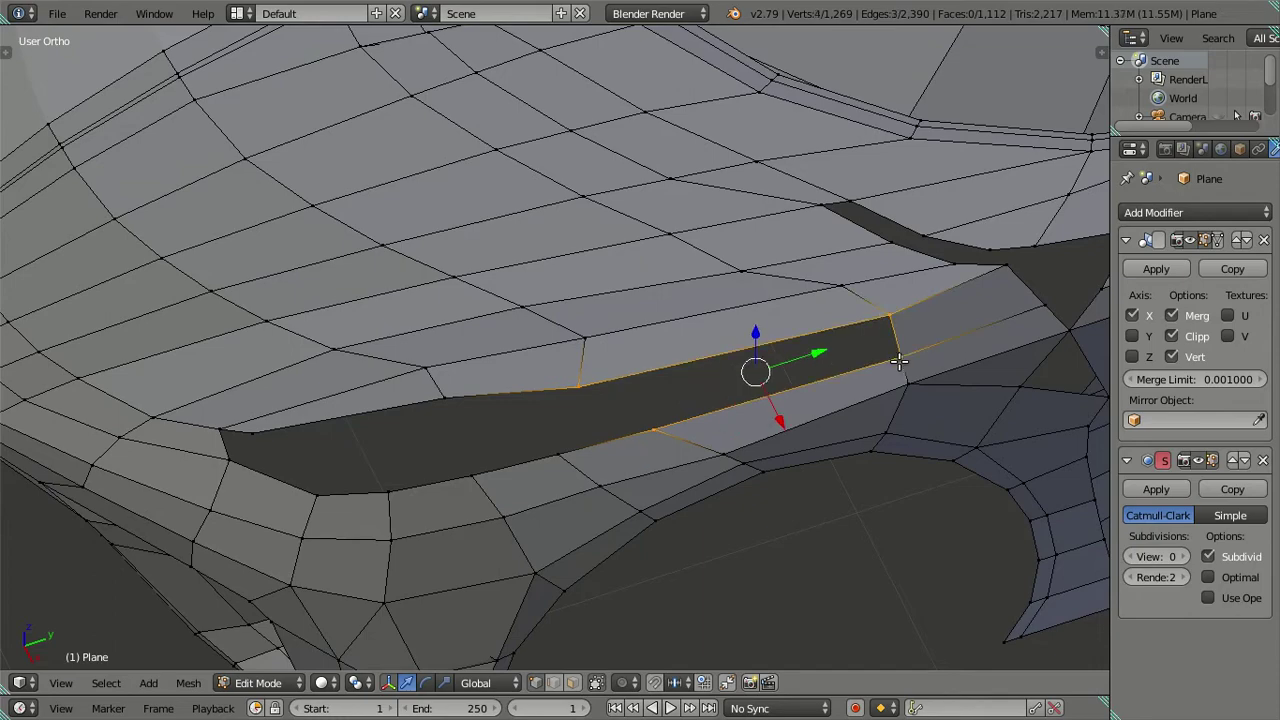
pyautogui.press('f')
pyautogui.press('a')
# Zoom out to a wider view of the model and test a loop cut without applying it.
pyautogui.moveTo(928, 380)
pyautogui.mouseDown(button='middle')
pyautogui.moveTo(649, 471)
pyautogui.moveTo(806, 492)
pyautogui.moveTo(849, 423)
pyautogui.moveTo(789, 380)
pyautogui.moveTo(726, 374)
pyautogui.moveTo(959, 413)
pyautogui.moveTo(631, 446)
pyautogui.moveTo(583, 531)
pyautogui.moveTo(575, 447)
pyautogui.moveTo(626, 454)
pyautogui.moveTo(626, 490)
pyautogui.moveTo(557, 414)
pyautogui.moveTo(529, 451)
pyautogui.moveTo(463, 366)
pyautogui.moveTo(587, 434)
pyautogui.mouseUp(button='middle')
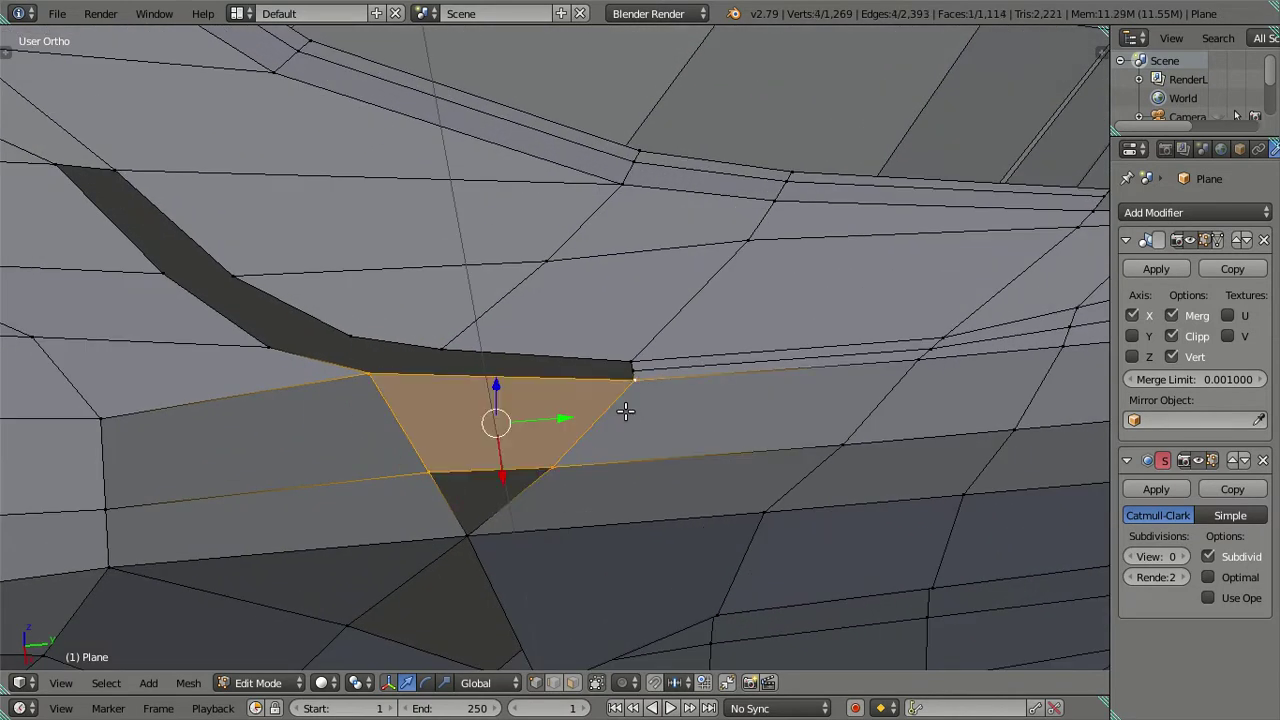
pyautogui.press('a')
pyautogui.scroll(-5, 580, 440)
pyautogui.moveTo(543, 466)
pyautogui.mouseDown(button='middle')
pyautogui.moveTo(654, 449)
pyautogui.moveTo(607, 351)
pyautogui.moveTo(620, 420)
pyautogui.moveTo(651, 434)
pyautogui.moveTo(567, 409)
pyautogui.moveTo(586, 466)
pyautogui.moveTo(569, 446)
pyautogui.moveTo(574, 509)
pyautogui.moveTo(586, 466)
pyautogui.moveTo(553, 407)
pyautogui.moveTo(574, 331)
pyautogui.moveTo(591, 454)
pyautogui.moveTo(566, 429)
pyautogui.moveTo(569, 462)
pyautogui.mouseUp(button='middle')
pyautogui.hotkey('ctrl', 'r')
pyautogui.press('Escape')
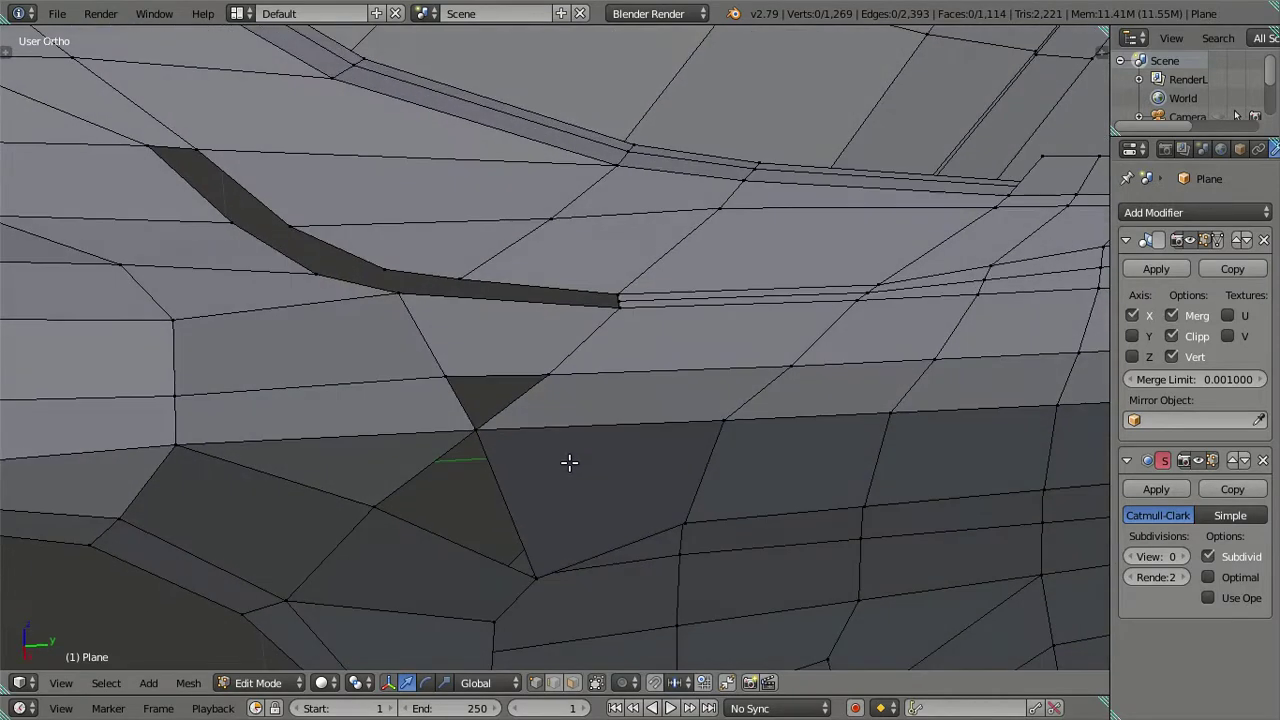
# Add an edge loop across the hood and fender.
pyautogui.hotkey('ctrl', 'r')
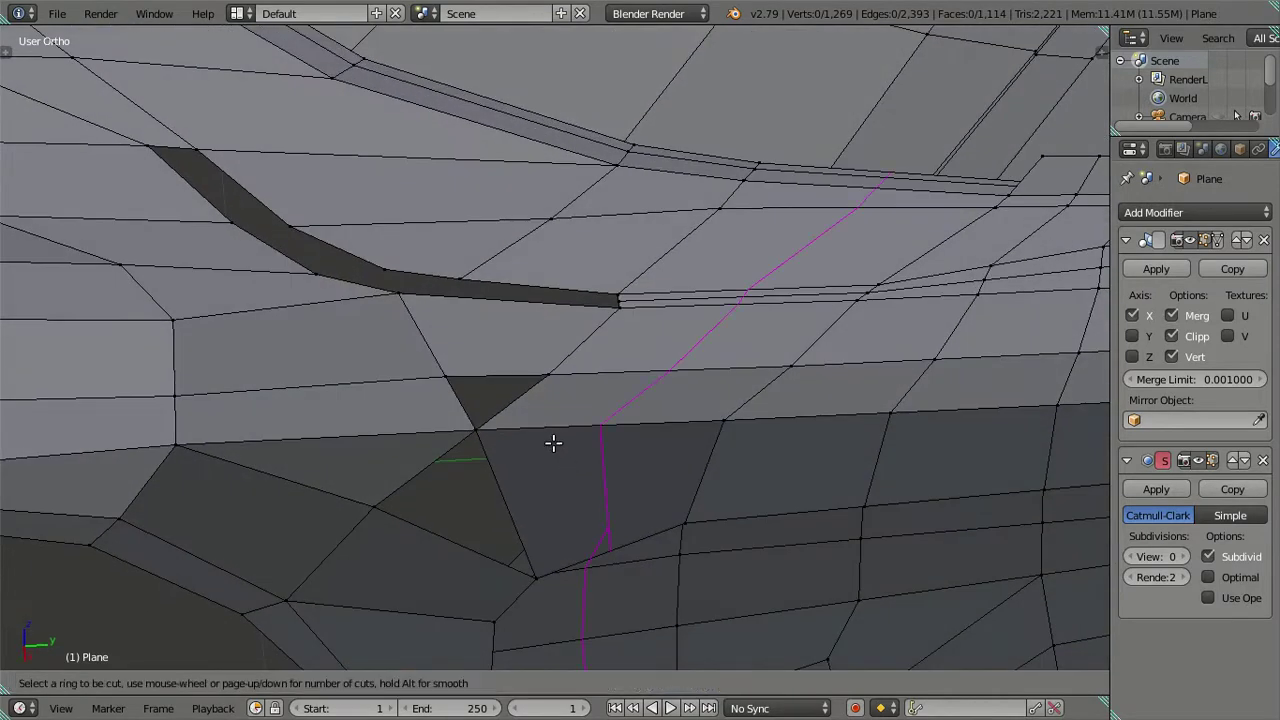
pyautogui.click(553, 443)
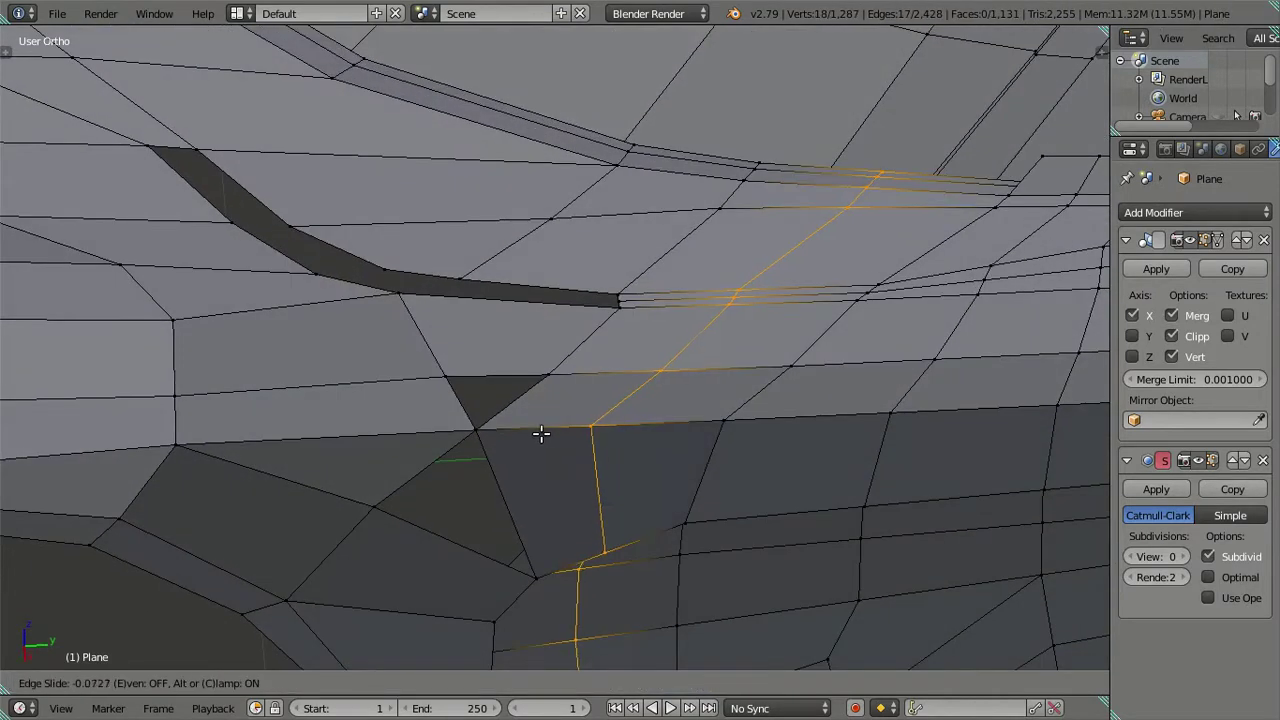
pyautogui.click(531, 427)
pyautogui.moveTo(570, 430)
pyautogui.mouseDown(button='middle')
pyautogui.moveTo(583, 460)
pyautogui.moveTo(545, 382)
pyautogui.mouseUp(button='middle')
# Snap the 3D cursor to a hood-edge vertex, then remove the new edge loop.
pyautogui.rightClick(573, 440)
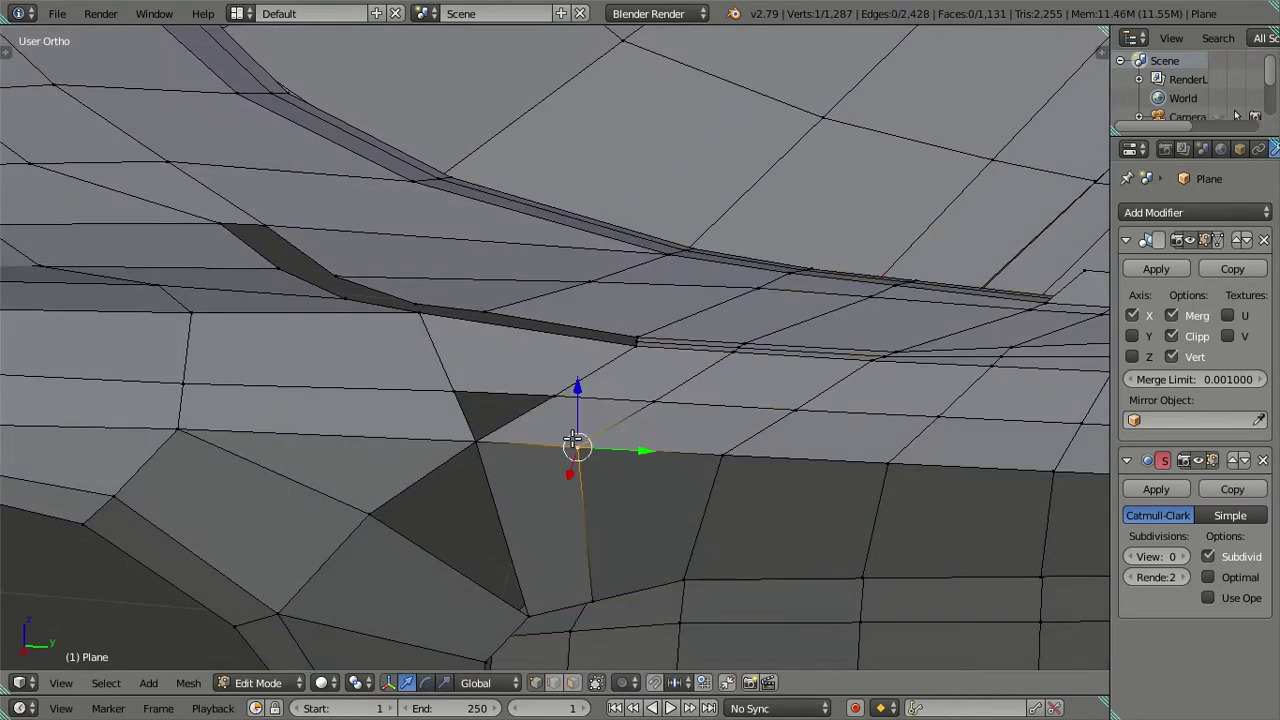
pyautogui.hotkey('shift', 's')
pyautogui.click(609, 528)
pyautogui.keyDown('alt'); pyautogui.rightClick(617, 462); pyautogui.keyUp('alt')
pyautogui.hotkey('ctrl', 'x')
pyautogui.moveTo(614, 463); pyautogui.dragTo(604, 485, button='middle')
# Duplicate a vertex and snap it to the cursor at the hood's lower edge.
pyautogui.hotkey('shift', 'd')
pyautogui.rightClick(575, 436)
pyautogui.hotkey('shift', 's')
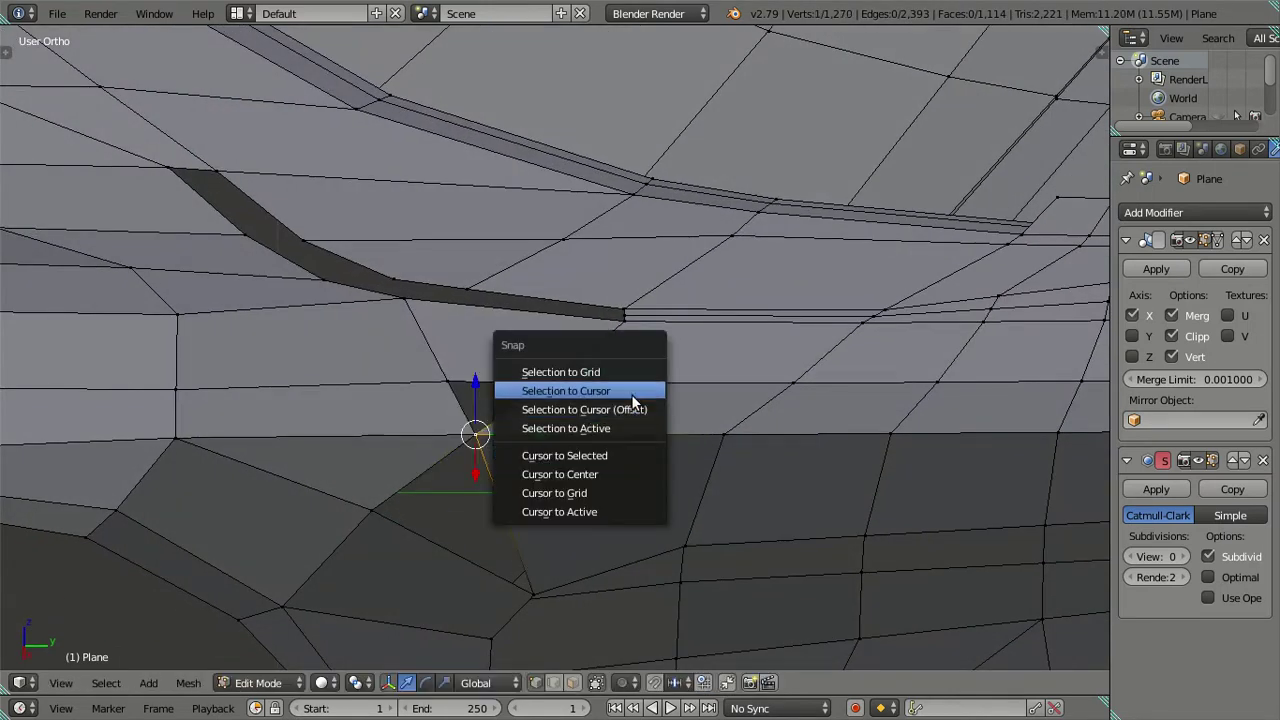
pyautogui.click(632, 396)
pyautogui.moveTo(620, 454); pyautogui.dragTo(512, 436, button='middle')
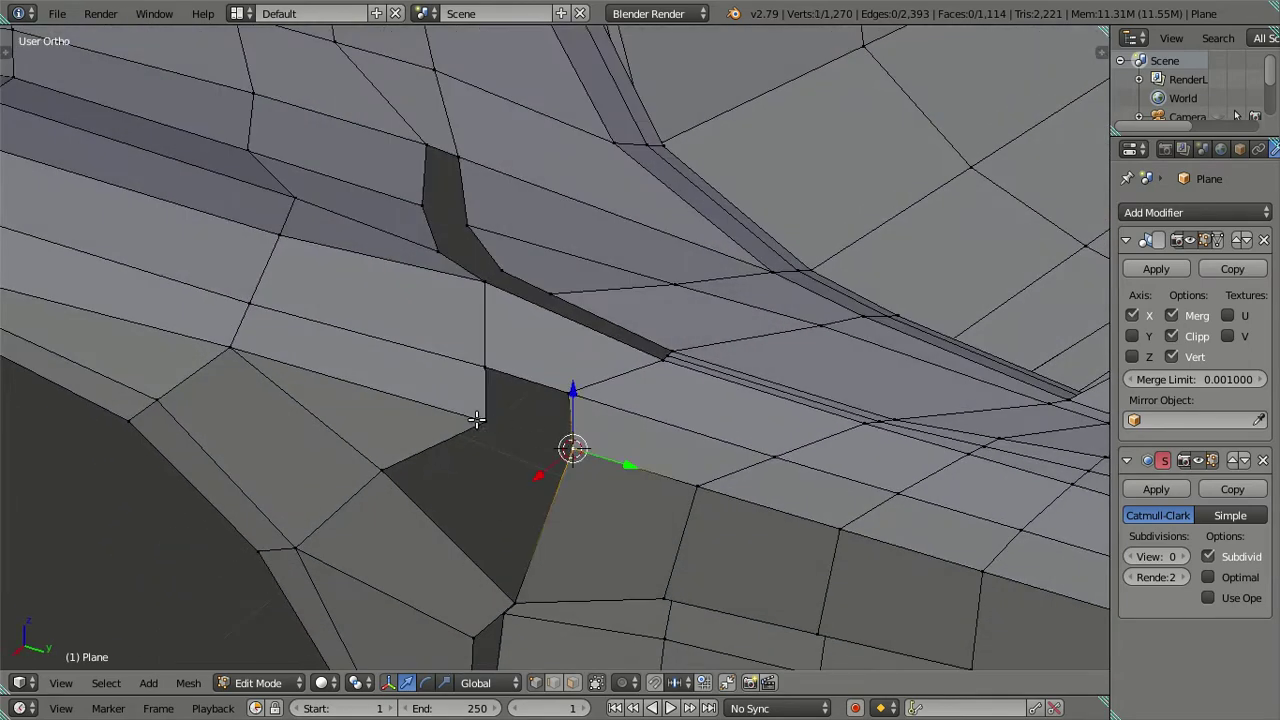
pyautogui.moveTo(594, 505)
pyautogui.mouseDown(button='middle')
pyautogui.moveTo(563, 471)
pyautogui.moveTo(591, 403)
pyautogui.moveTo(740, 486)
pyautogui.moveTo(773, 582)
pyautogui.moveTo(646, 503)
pyautogui.moveTo(606, 443)
pyautogui.moveTo(663, 469)
pyautogui.moveTo(750, 480)
pyautogui.moveTo(814, 457)
pyautogui.moveTo(863, 514)
pyautogui.moveTo(660, 486)
pyautogui.moveTo(589, 425)
pyautogui.moveTo(620, 466)
pyautogui.mouseUp(button='middle')
# Select a hood-edge vertex in Right view and trial a slide along Y, cancelling it.
pyautogui.rightClick(504, 298)
pyautogui.press('KP_3')
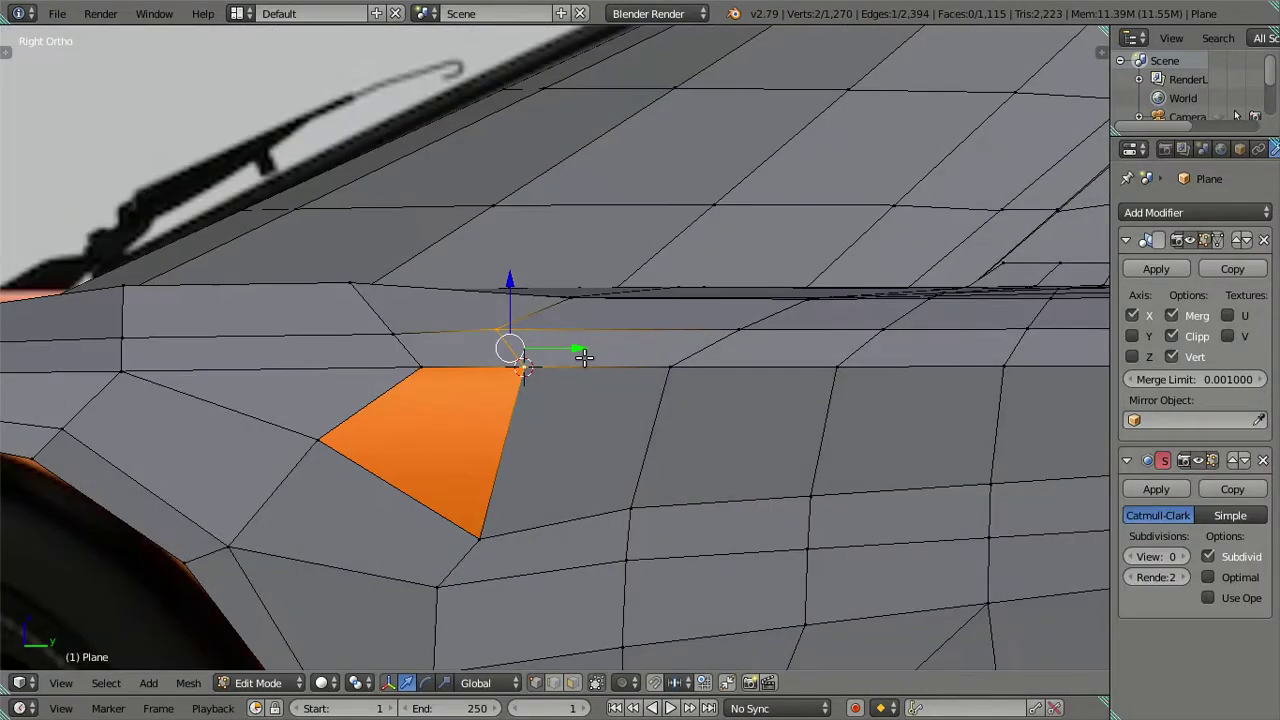
pyautogui.moveTo(573, 347); pyautogui.dragTo(608, 345)
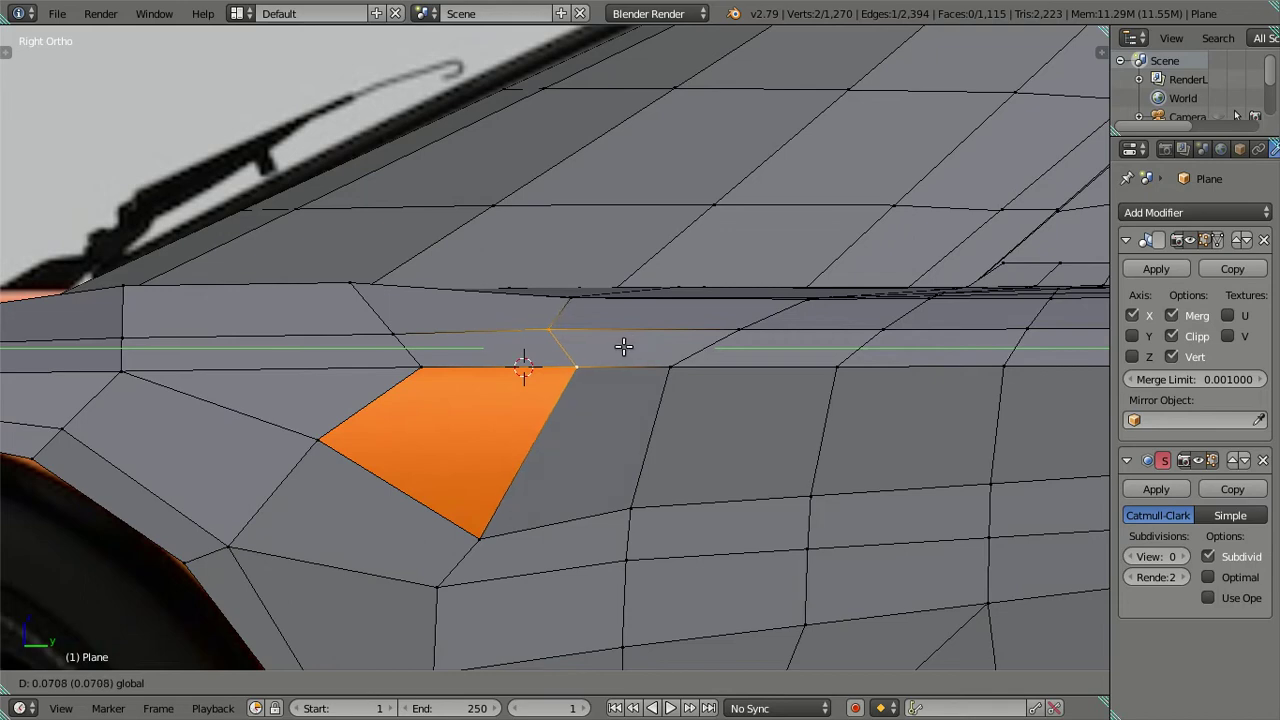
pyautogui.press('Escape')
pyautogui.press('a')
pyautogui.moveTo(502, 437)
pyautogui.mouseDown(button='middle')
pyautogui.moveTo(508, 394)
pyautogui.moveTo(500, 443)
pyautogui.moveTo(480, 374)
pyautogui.moveTo(461, 430)
pyautogui.moveTo(532, 598)
pyautogui.mouseUp(button='middle')
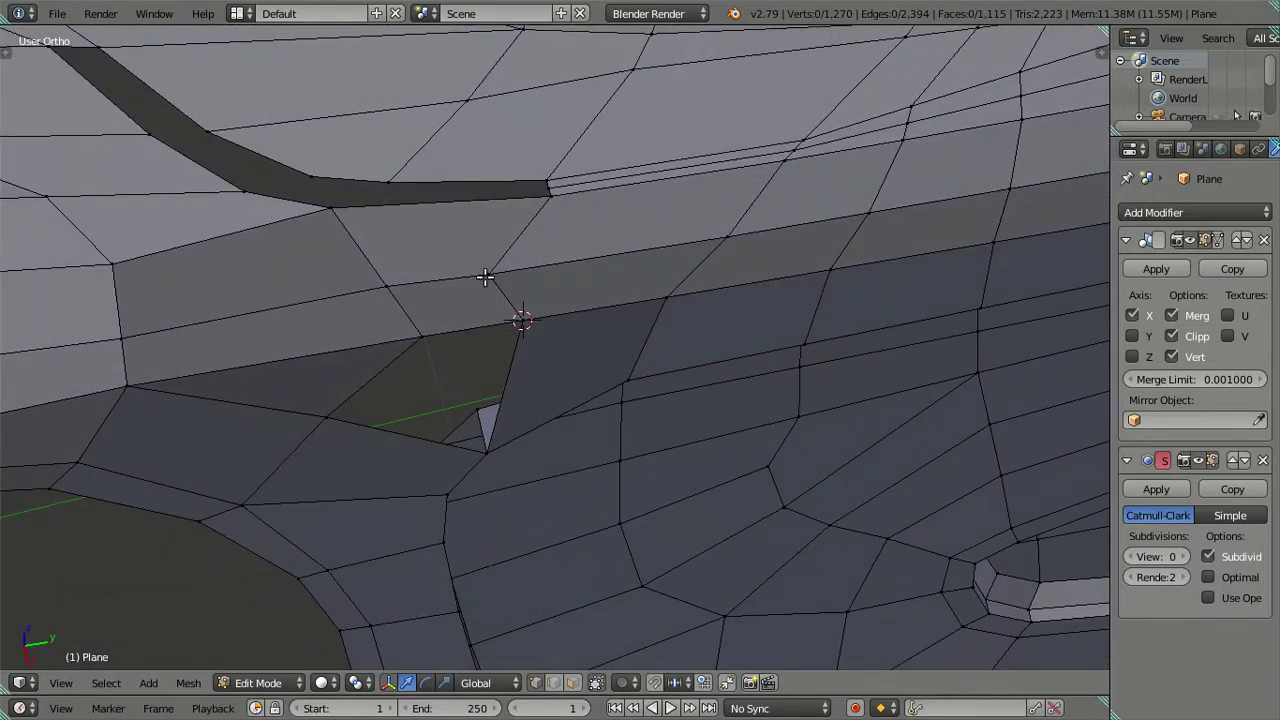
# Slide the hood-edge vertex slightly along the car's length, then inspect the dark face.
pyautogui.press('KP_3')
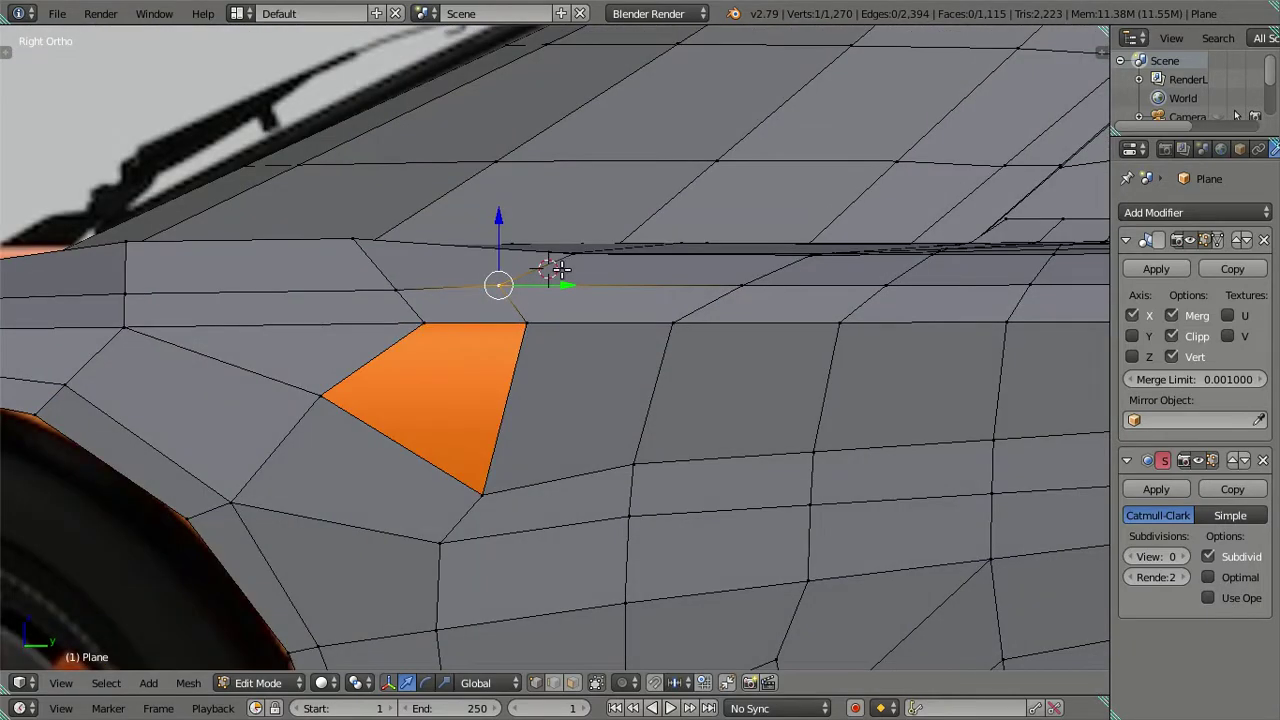
pyautogui.moveTo(567, 284); pyautogui.dragTo(608, 289)
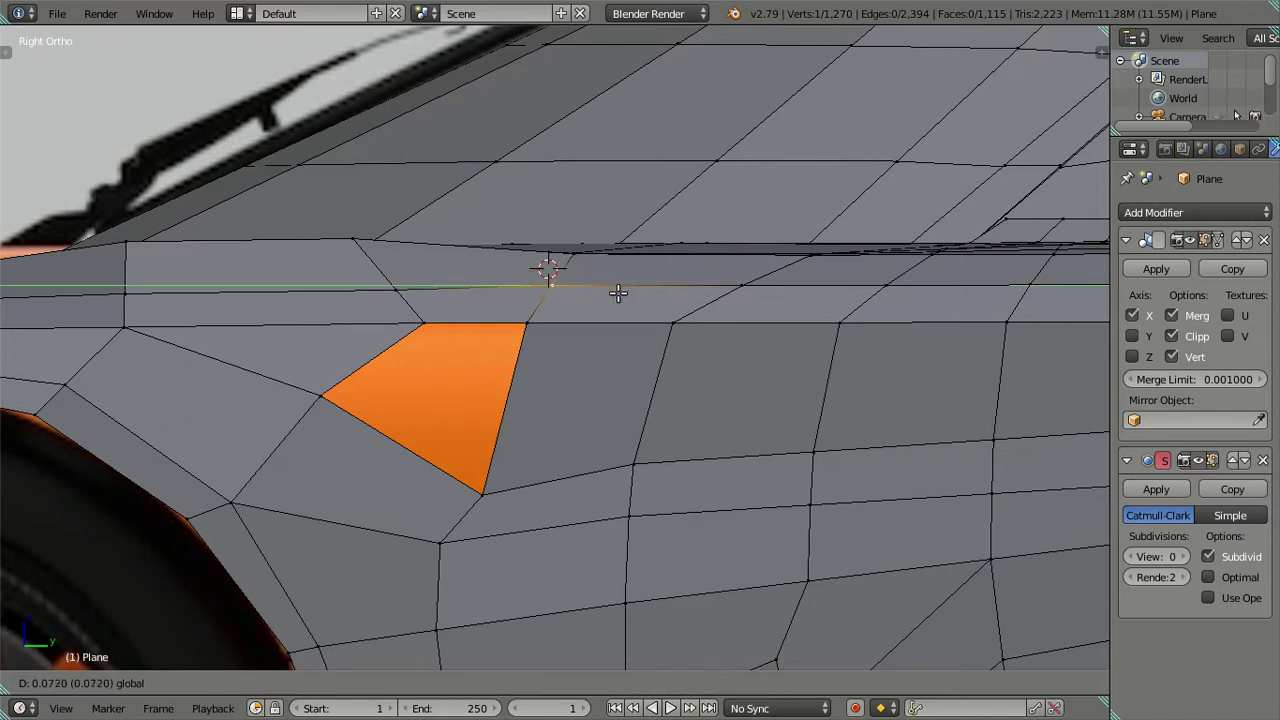
pyautogui.rightClick(616, 291)
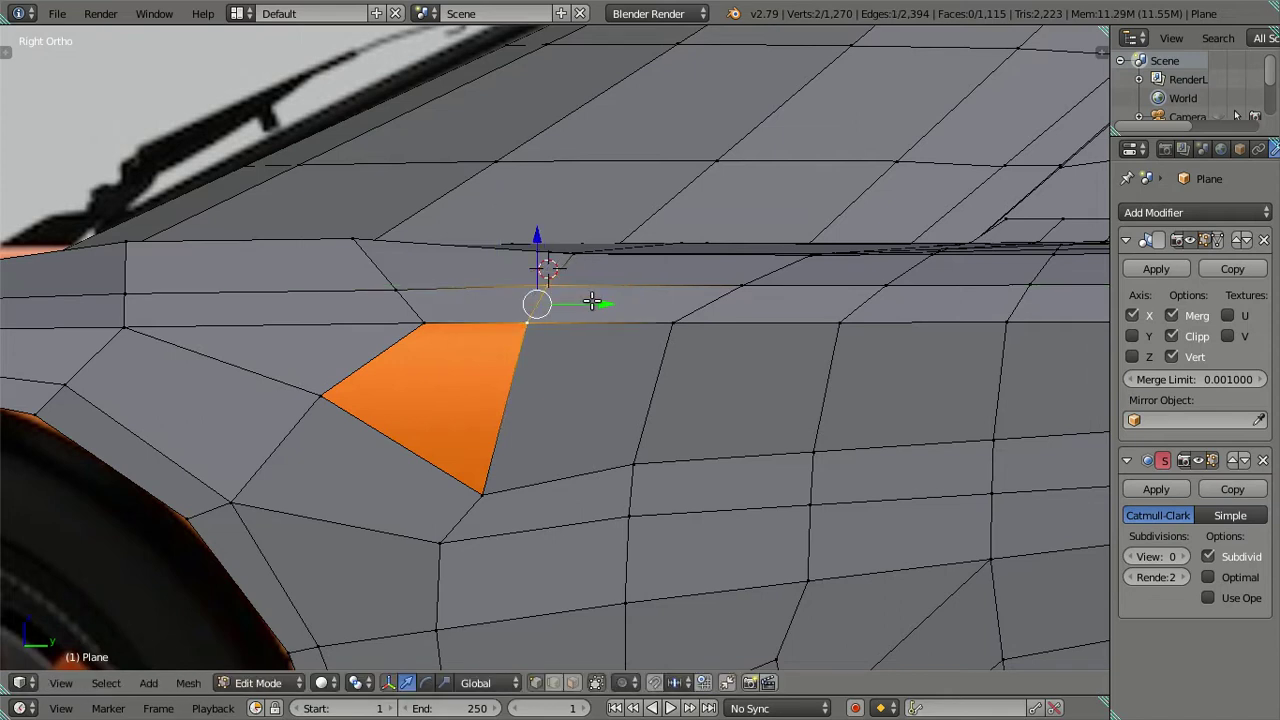
pyautogui.moveTo(592, 301); pyautogui.dragTo(614, 300)
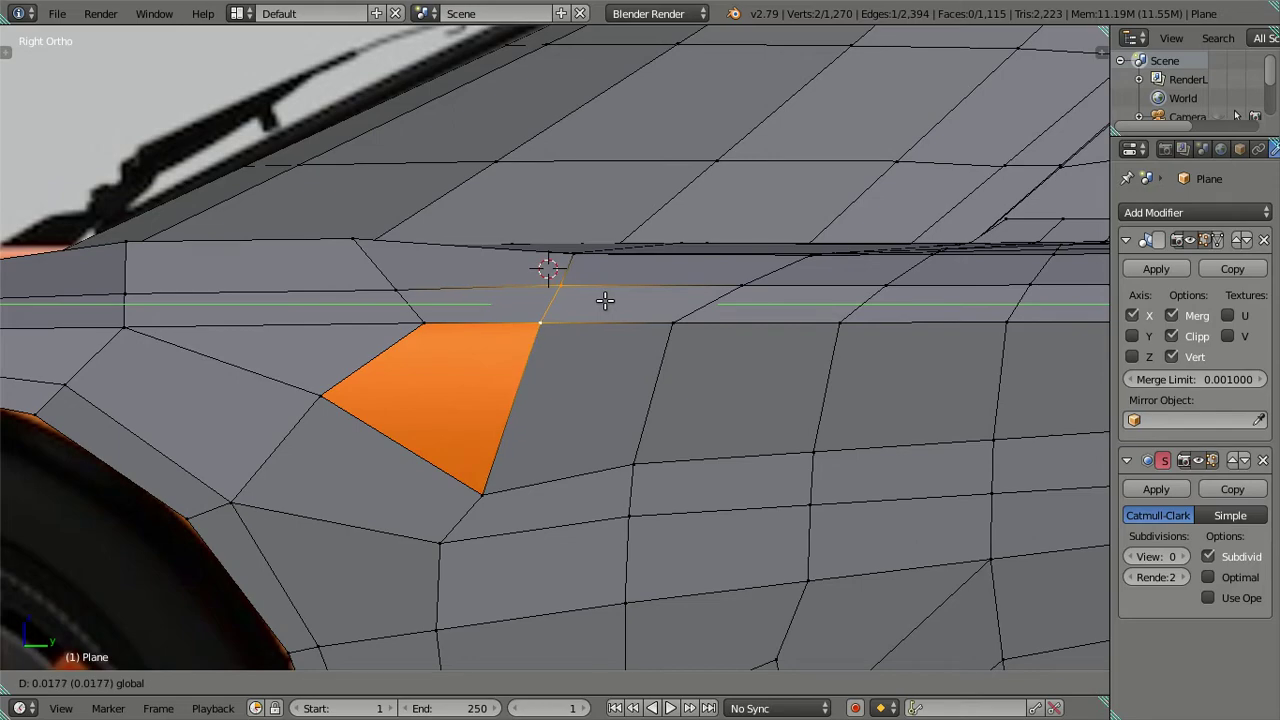
pyautogui.click(605, 300)
pyautogui.moveTo(600, 300)
pyautogui.mouseDown(button='middle')
pyautogui.moveTo(466, 306)
pyautogui.moveTo(511, 497)
pyautogui.mouseUp(button='middle')
pyautogui.scroll(3, 463, 363)
pyautogui.moveTo(463, 363); pyautogui.dragTo(458, 316, button='middle')
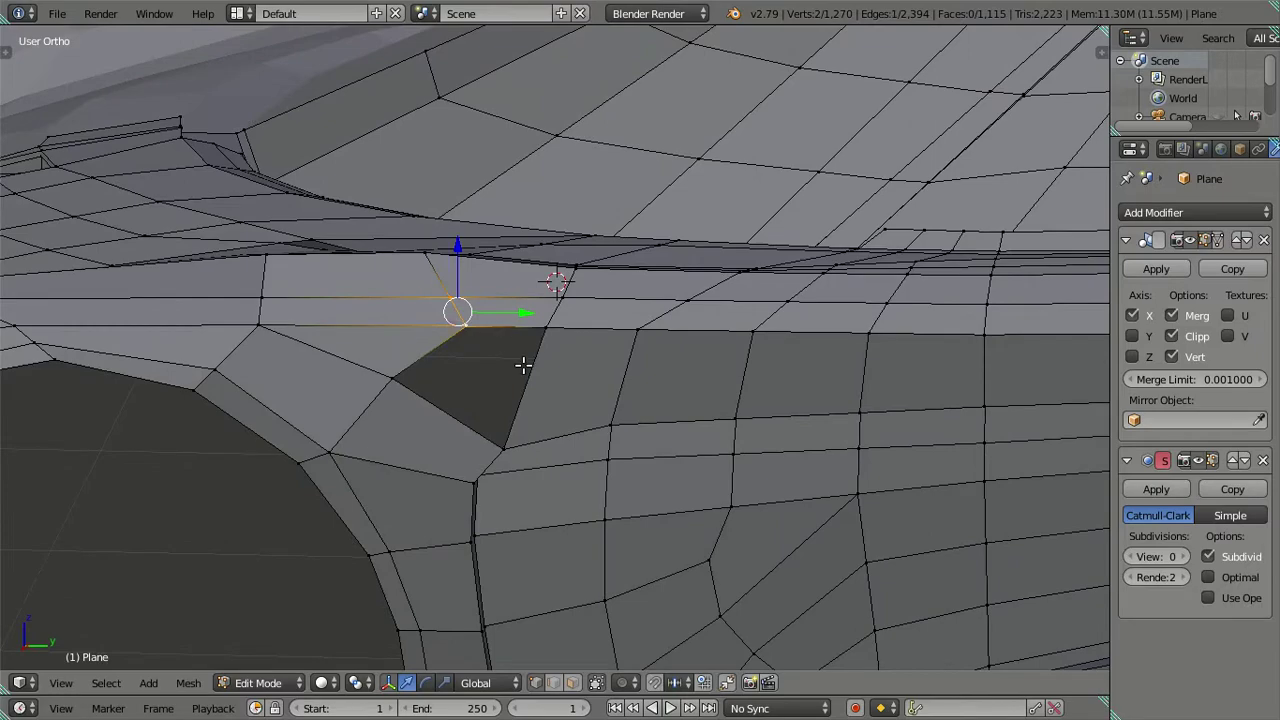
pyautogui.moveTo(534, 368)
pyautogui.mouseDown(button='middle')
pyautogui.moveTo(574, 320)
pyautogui.moveTo(626, 463)
pyautogui.moveTo(517, 377)
pyautogui.moveTo(597, 340)
pyautogui.moveTo(606, 289)
pyautogui.moveTo(612, 298)
pyautogui.moveTo(571, 274)
pyautogui.moveTo(544, 311)
pyautogui.moveTo(636, 480)
pyautogui.moveTo(820, 369)
pyautogui.moveTo(791, 297)
pyautogui.mouseUp(button='middle')
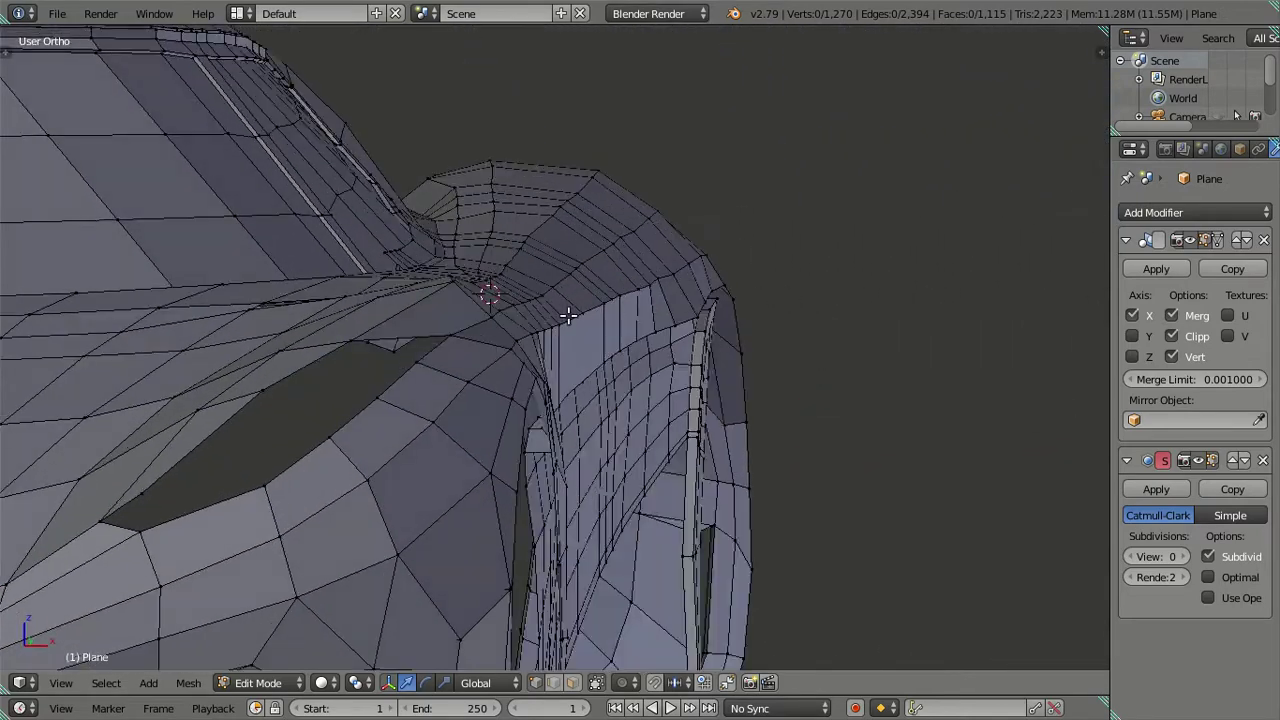
# Slide the nose-corner crease vertex slightly along the X axis.
pyautogui.scroll(3, 540, 320)
pyautogui.moveTo(498, 321)
pyautogui.mouseDown(button='middle')
pyautogui.moveTo(528, 359)
pyautogui.moveTo(487, 343)
pyautogui.mouseUp(button='middle')
pyautogui.scroll(2, 500, 342)
pyautogui.scroll(2, 514, 340)
pyautogui.scroll(1, 500, 330)
pyautogui.rightClick(455, 294)
pyautogui.moveTo(455, 294); pyautogui.dragTo(482, 287, button='middle')
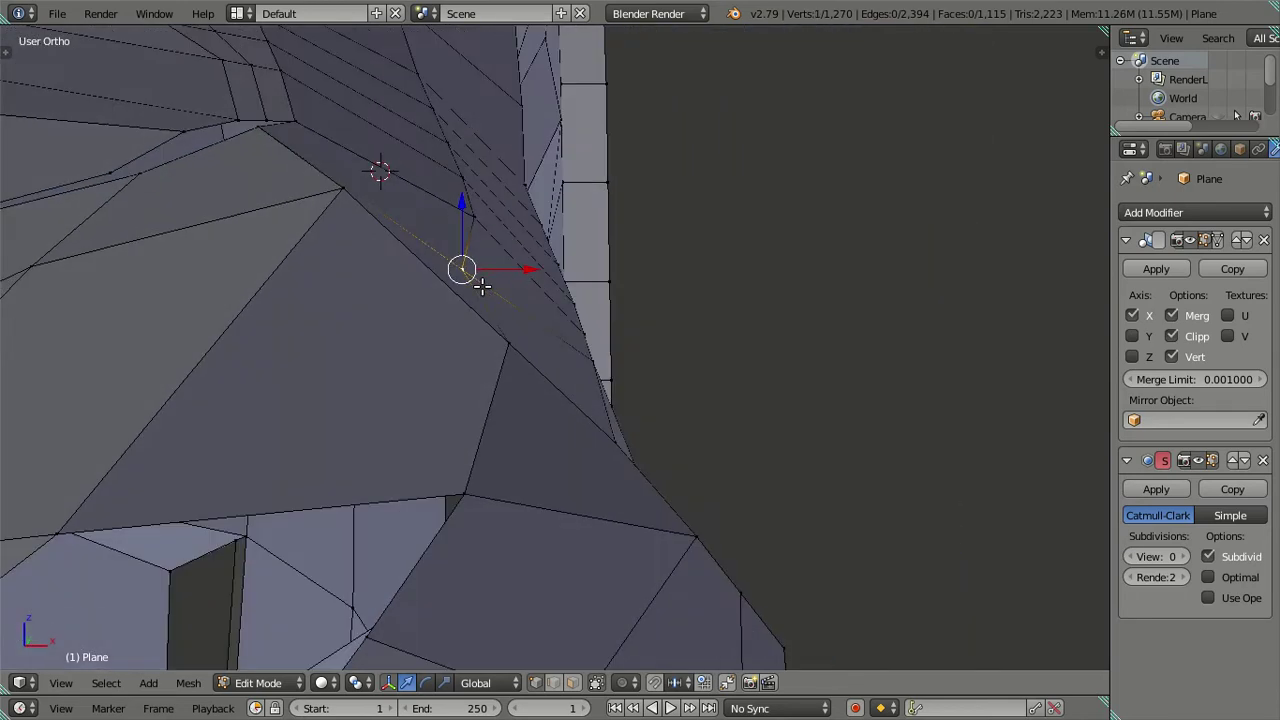
pyautogui.moveTo(510, 269); pyautogui.dragTo(533, 261)
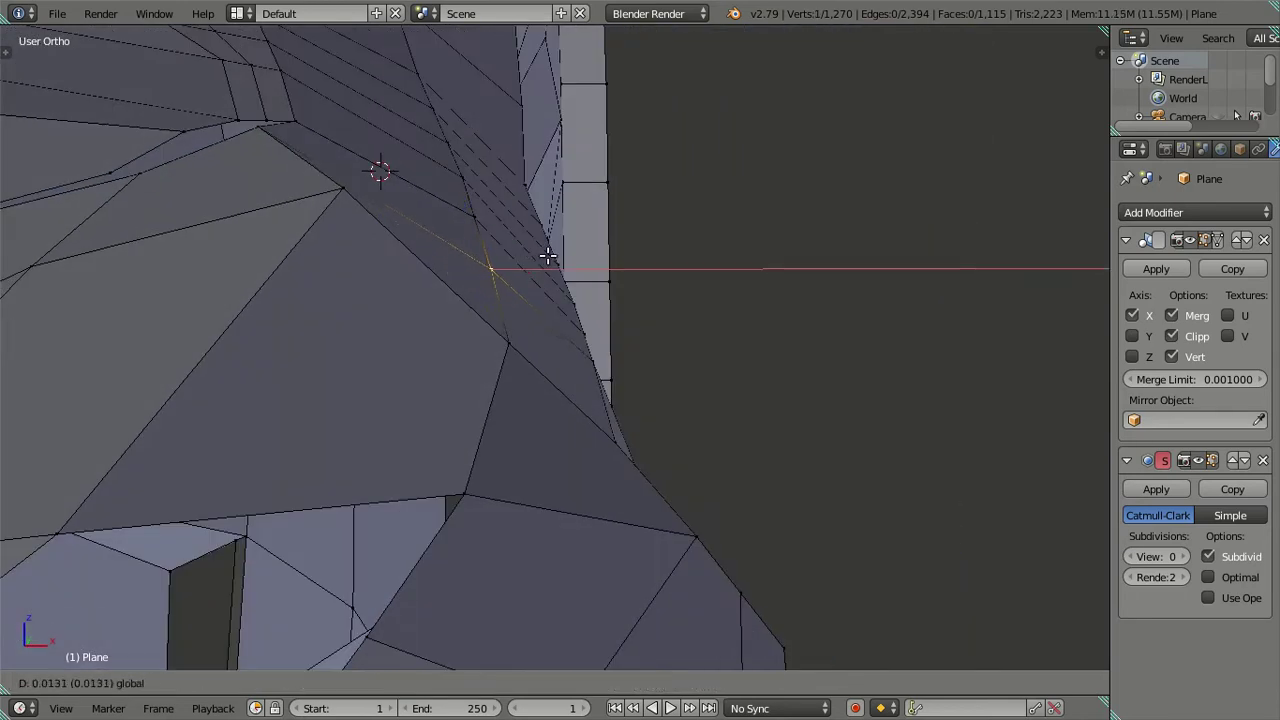
pyautogui.click(548, 256)
# Inspect the nose, wheel arch and fender topology in Object Mode.
pyautogui.moveTo(548, 256)
pyautogui.mouseDown(button='middle')
pyautogui.moveTo(571, 349)
pyautogui.moveTo(568, 494)
pyautogui.moveTo(426, 354)
pyautogui.moveTo(329, 314)
pyautogui.moveTo(320, 437)
pyautogui.moveTo(417, 378)
pyautogui.moveTo(435, 337)
pyautogui.moveTo(443, 423)
pyautogui.moveTo(514, 337)
pyautogui.moveTo(500, 313)
pyautogui.moveTo(308, 285)
pyautogui.moveTo(591, 423)
pyautogui.moveTo(586, 443)
pyautogui.moveTo(449, 449)
pyautogui.moveTo(512, 487)
pyautogui.mouseUp(button='middle')
pyautogui.press('Tab')
pyautogui.press('Tab')
pyautogui.moveTo(567, 408)
pyautogui.mouseDown(button='middle')
pyautogui.moveTo(563, 329)
pyautogui.moveTo(615, 296)
pyautogui.mouseUp(button='middle')
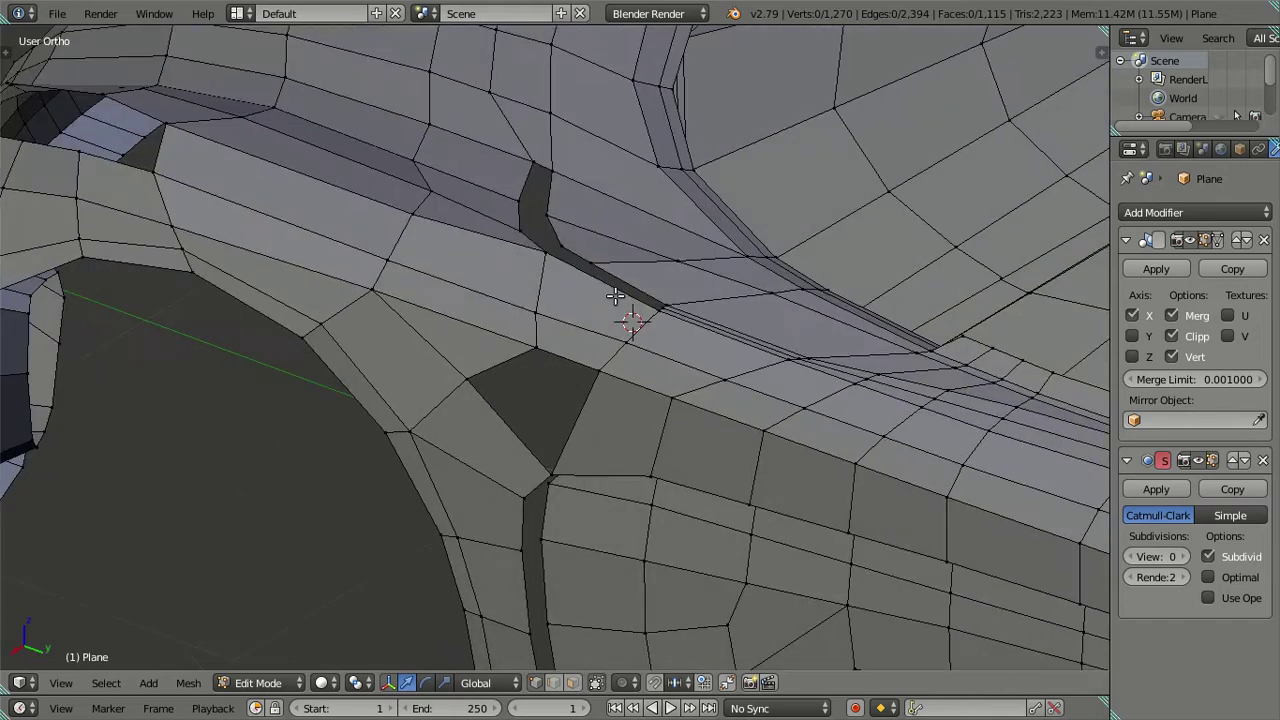
pyautogui.moveTo(526, 443)
pyautogui.mouseDown(button='middle')
pyautogui.moveTo(518, 329)
pyautogui.moveTo(608, 420)
pyautogui.mouseUp(button='middle')
pyautogui.rightClick(464, 400)
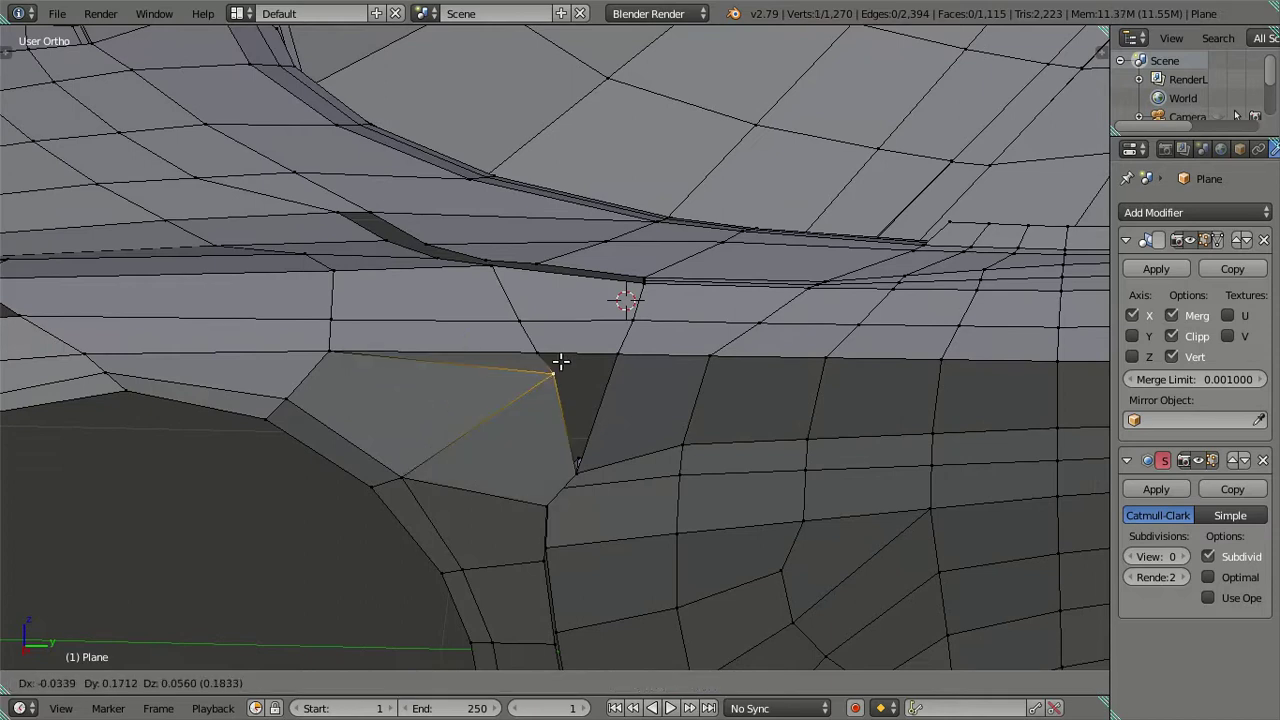
pyautogui.moveTo(630, 399); pyautogui.dragTo(565, 378, button='middle')
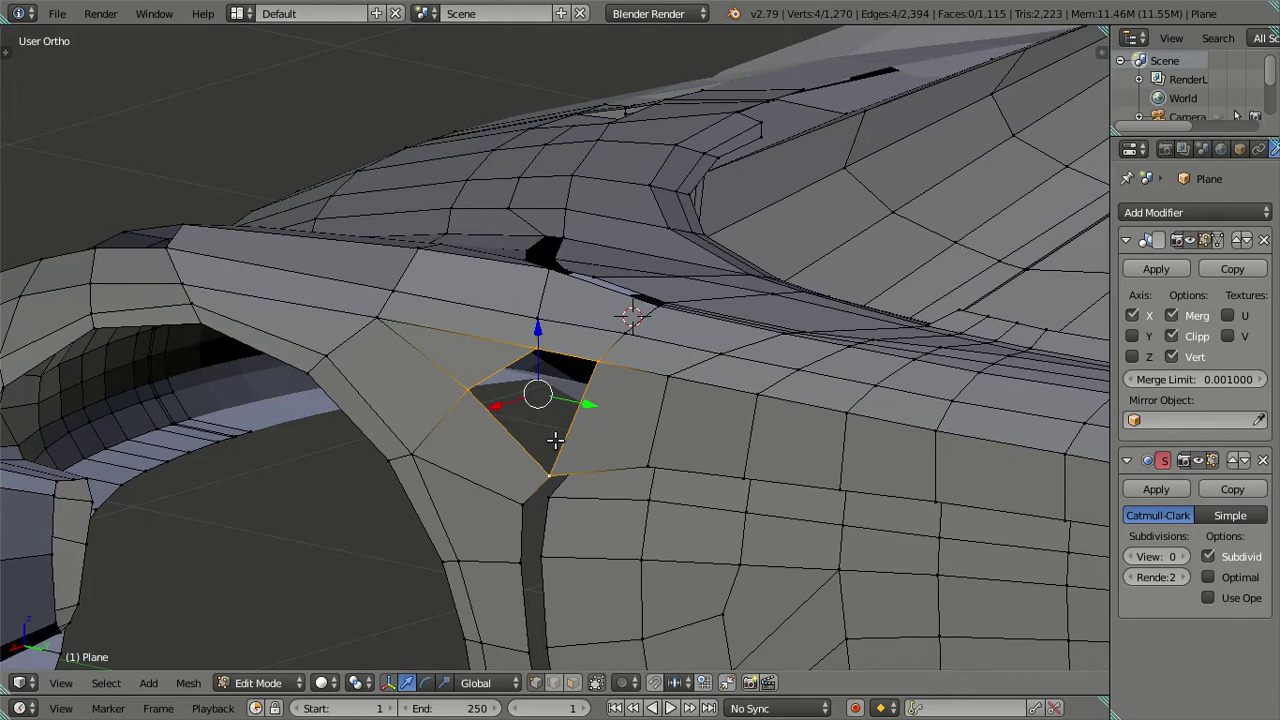
pyautogui.hotkey('ctrl', 'r')
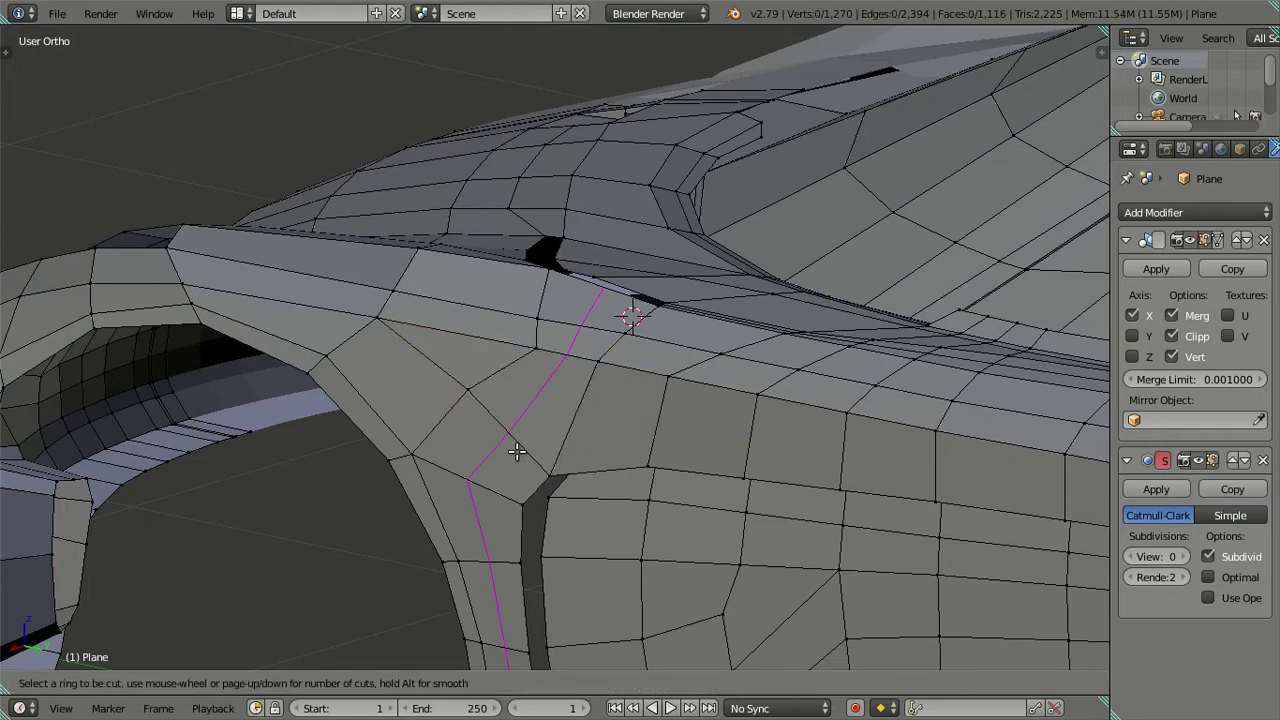
pyautogui.rightClick(515, 451)
pyautogui.moveTo(557, 451)
pyautogui.mouseDown(button='middle')
pyautogui.moveTo(591, 408)
pyautogui.moveTo(636, 433)
pyautogui.moveTo(654, 408)
pyautogui.moveTo(654, 449)
pyautogui.moveTo(594, 306)
pyautogui.moveTo(591, 321)
pyautogui.mouseUp(button='middle')
pyautogui.rightClick(580, 410)
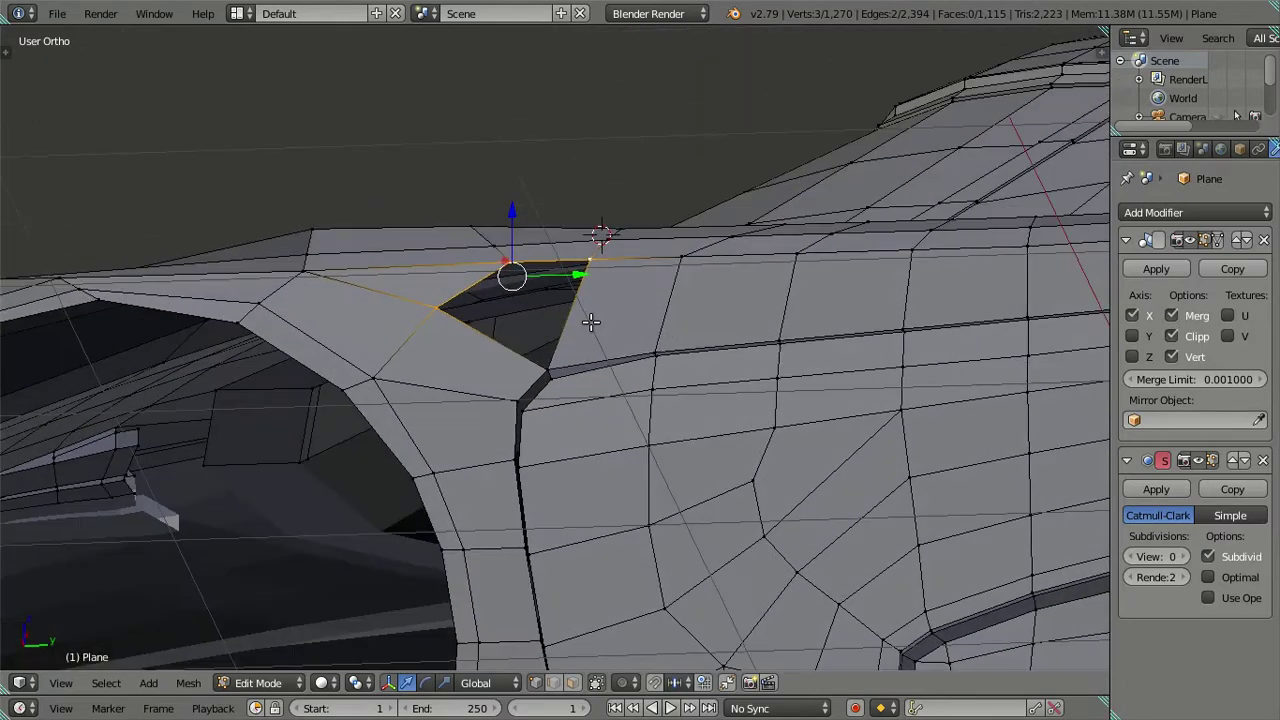
pyautogui.moveTo(575, 381)
pyautogui.mouseDown(button='middle')
pyautogui.moveTo(577, 300)
pyautogui.moveTo(591, 286)
pyautogui.moveTo(607, 290)
pyautogui.moveTo(609, 337)
pyautogui.mouseUp(button='middle')
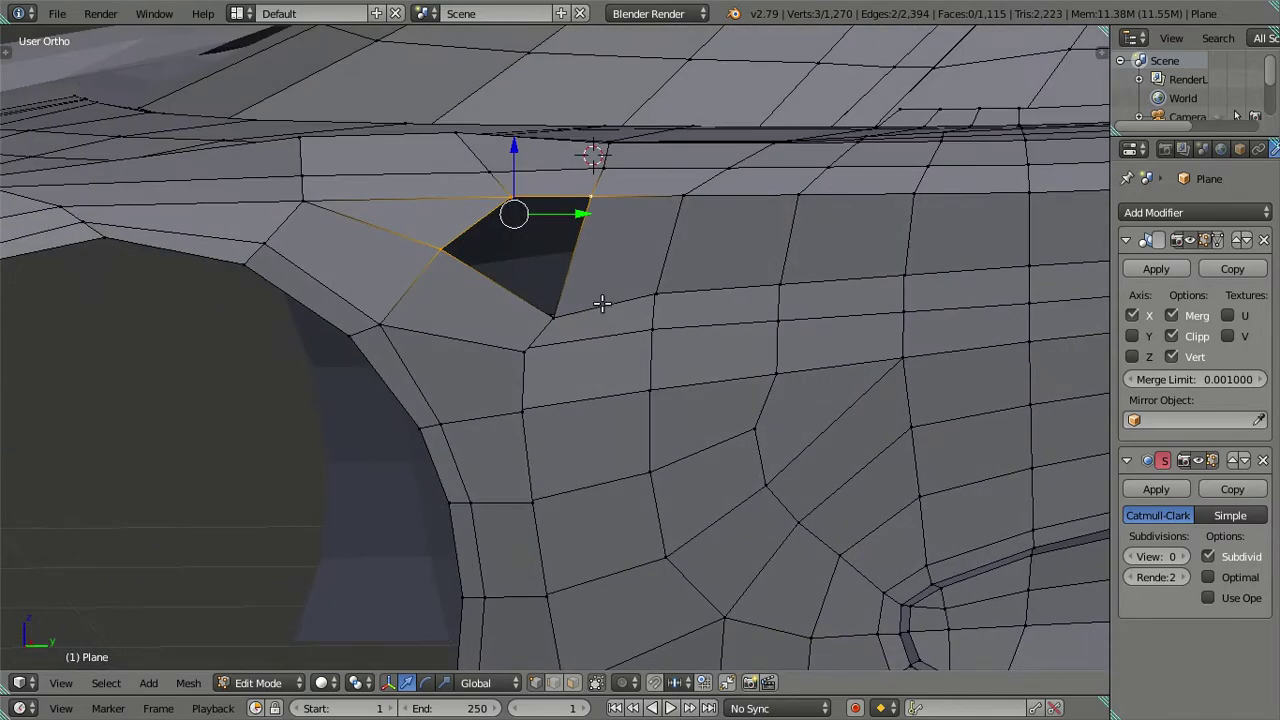
pyautogui.moveTo(589, 261)
pyautogui.mouseDown(button='middle')
pyautogui.moveTo(606, 280)
pyautogui.moveTo(580, 320)
pyautogui.moveTo(551, 297)
pyautogui.moveTo(538, 261)
pyautogui.moveTo(546, 224)
pyautogui.mouseUp(button='middle')
pyautogui.press('a')
pyautogui.hotkey('ctrl', 'r')
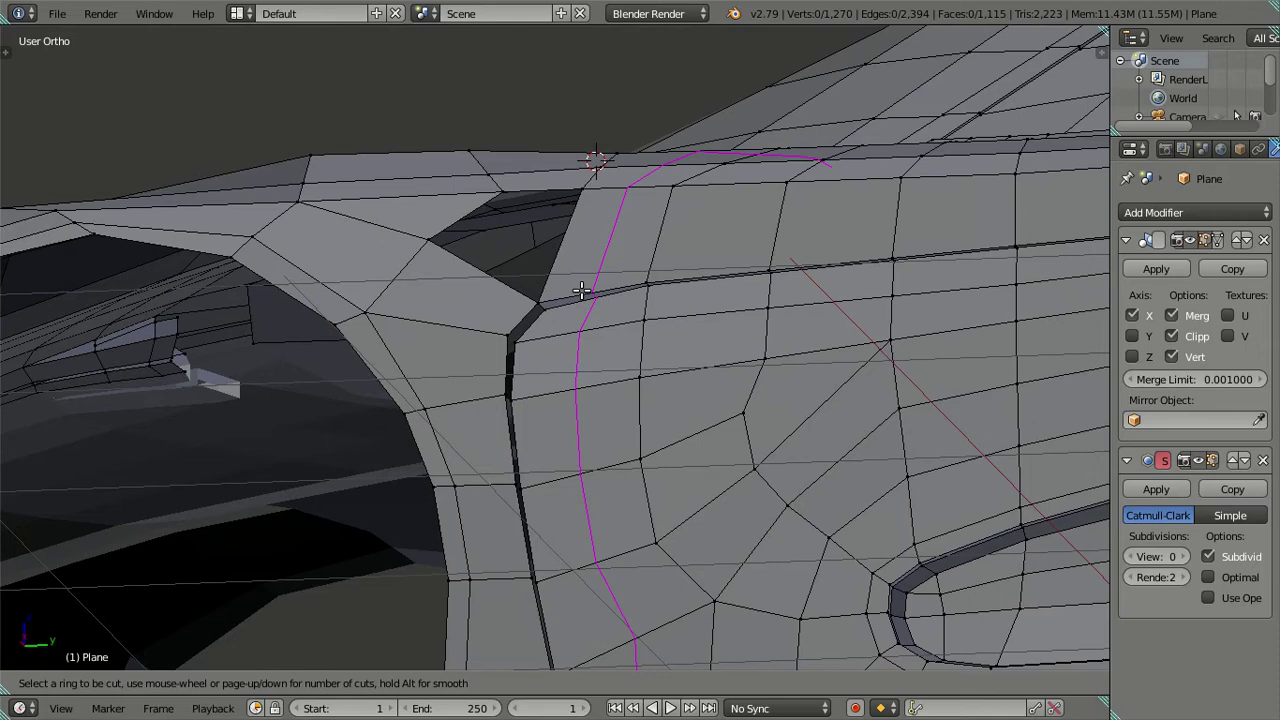
pyautogui.rightClick(581, 290)
pyautogui.moveTo(577, 286)
pyautogui.mouseDown(button='middle')
pyautogui.moveTo(560, 363)
pyautogui.moveTo(569, 437)
pyautogui.moveTo(531, 409)
pyautogui.moveTo(547, 401)
pyautogui.moveTo(543, 380)
pyautogui.moveTo(570, 492)
pyautogui.moveTo(654, 463)
pyautogui.moveTo(633, 461)
pyautogui.moveTo(634, 474)
pyautogui.moveTo(568, 338)
pyautogui.moveTo(600, 300)
pyautogui.moveTo(543, 263)
pyautogui.moveTo(543, 246)
pyautogui.moveTo(586, 240)
pyautogui.moveTo(596, 262)
pyautogui.moveTo(571, 266)
pyautogui.mouseUp(button='middle')
# Add a centred edge loop through the fender top with Ctrl+R.
pyautogui.scroll(2, 596, 262)
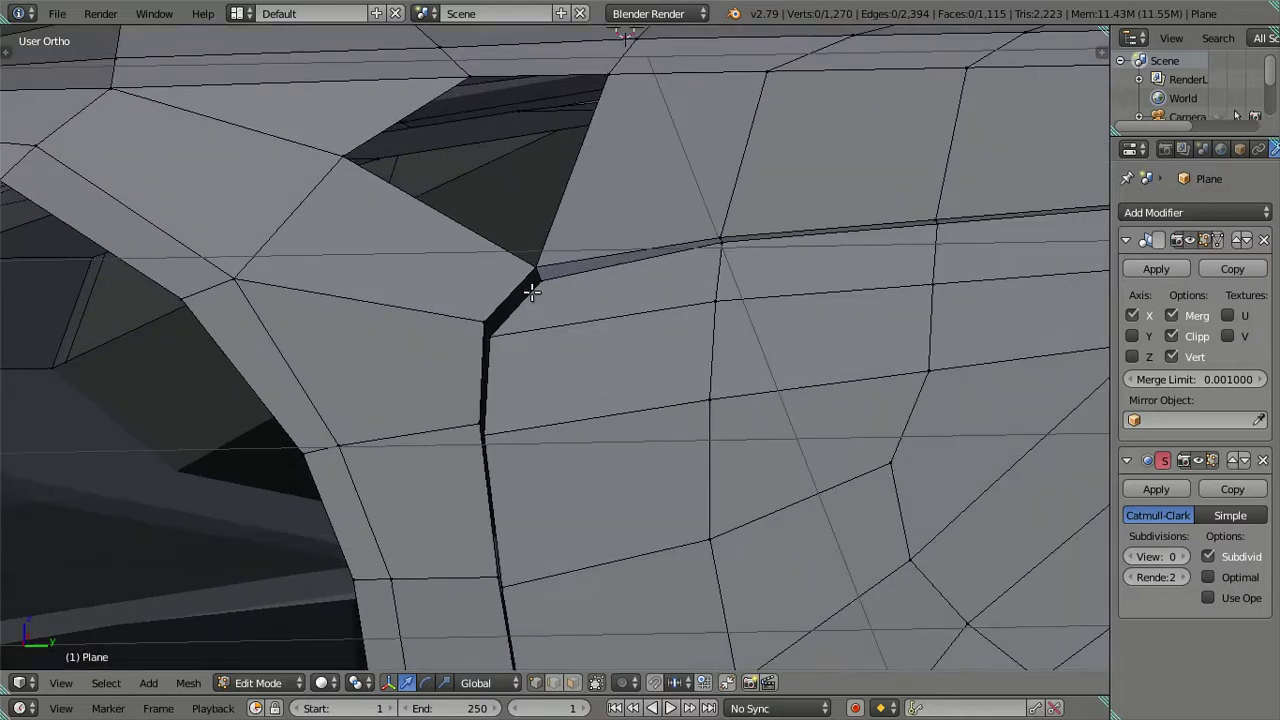
pyautogui.moveTo(531, 291)
pyautogui.mouseDown(button='middle')
pyautogui.moveTo(520, 266)
pyautogui.moveTo(561, 241)
pyautogui.mouseUp(button='middle')
pyautogui.hotkey('ctrl', 'r')
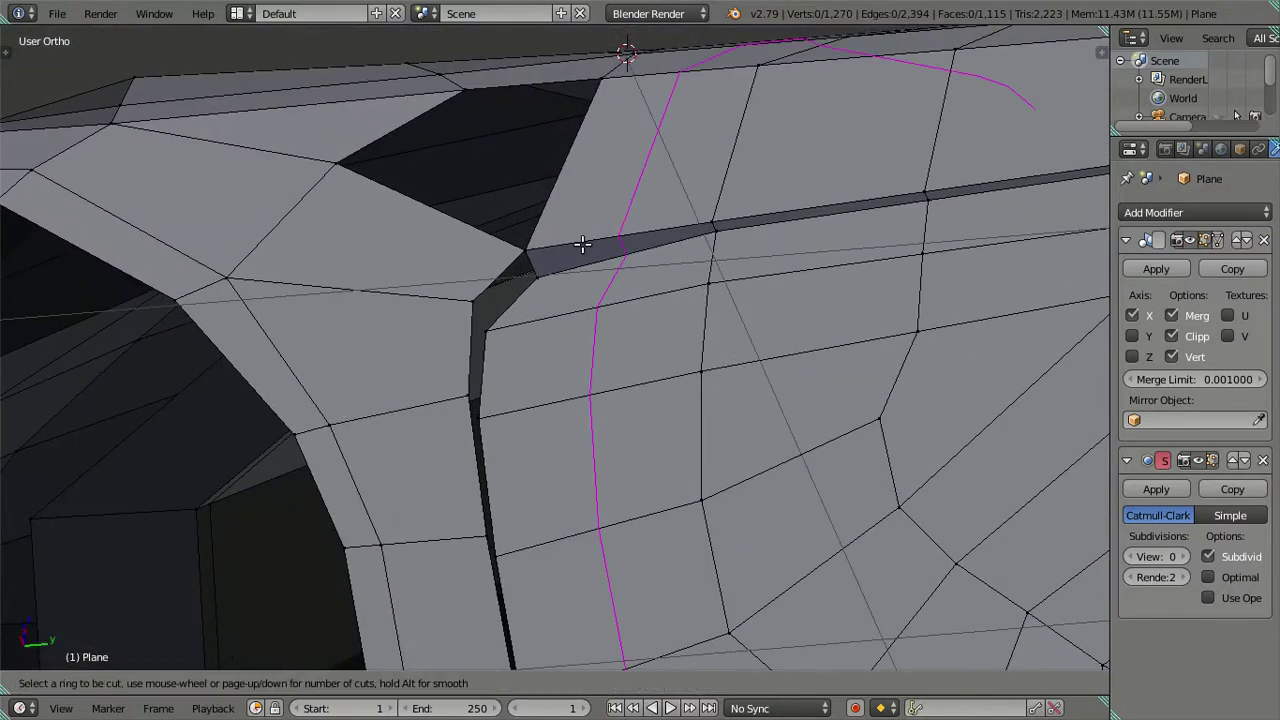
pyautogui.click(582, 244)
pyautogui.rightClick(584, 245)
pyautogui.moveTo(586, 246)
pyautogui.mouseDown(button='middle')
pyautogui.moveTo(629, 323)
pyautogui.moveTo(610, 320)
pyautogui.moveTo(614, 266)
pyautogui.moveTo(626, 314)
pyautogui.moveTo(608, 296)
pyautogui.mouseUp(button='middle')
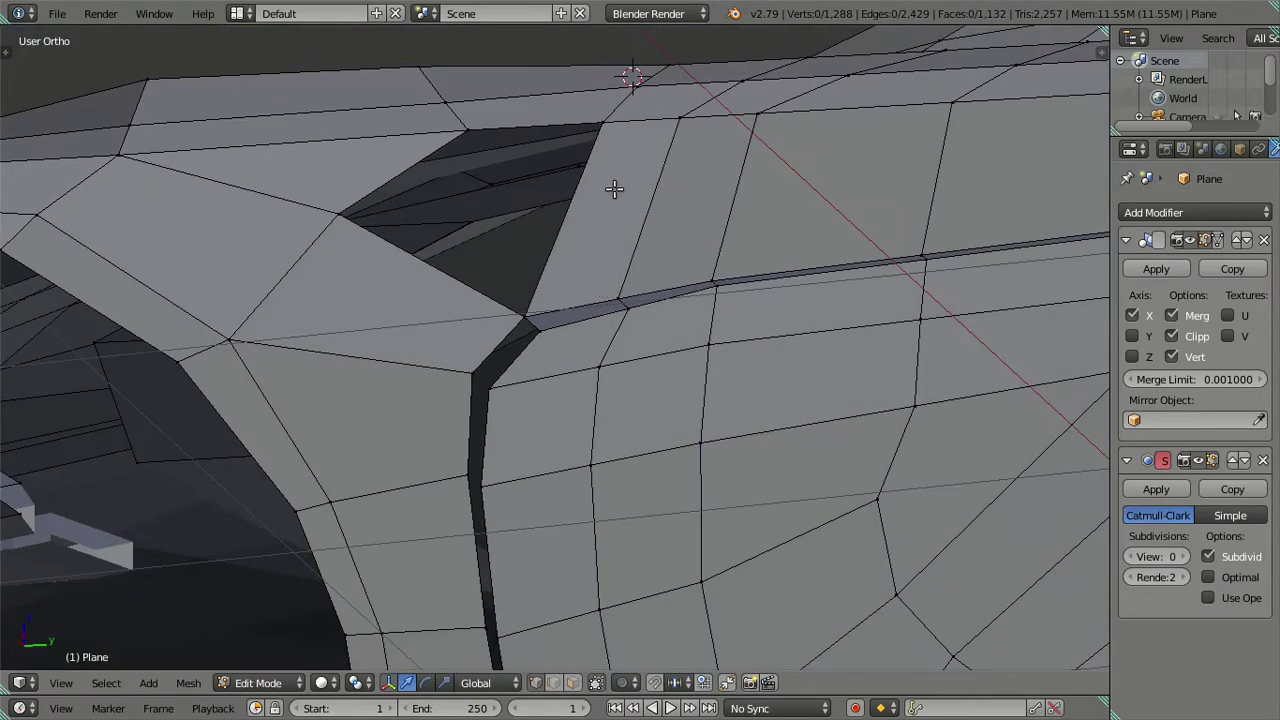
# Knife-cut a new edge across the face down to the lower vertex.
pyautogui.press('k')
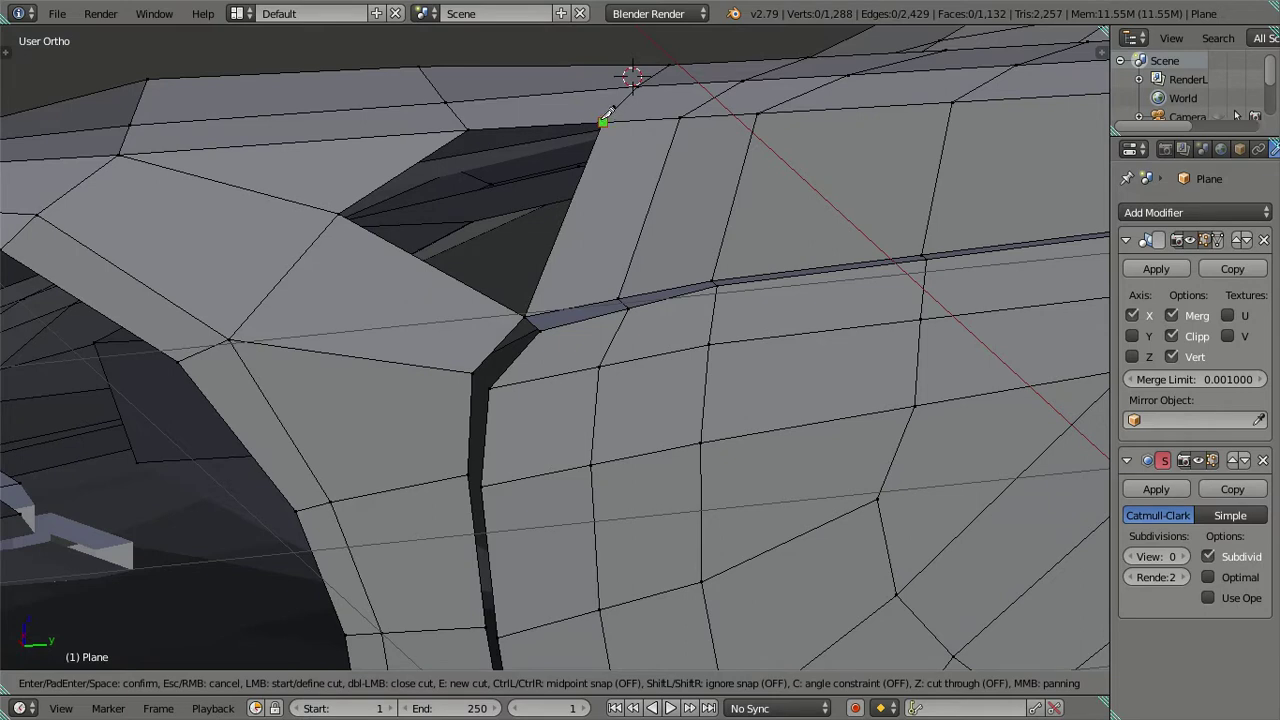
pyautogui.click(618, 298)
pyautogui.press('Return')
pyautogui.moveTo(618, 298)
pyautogui.mouseDown(button='middle')
pyautogui.moveTo(617, 272)
pyautogui.moveTo(634, 283)
pyautogui.mouseUp(button='middle')
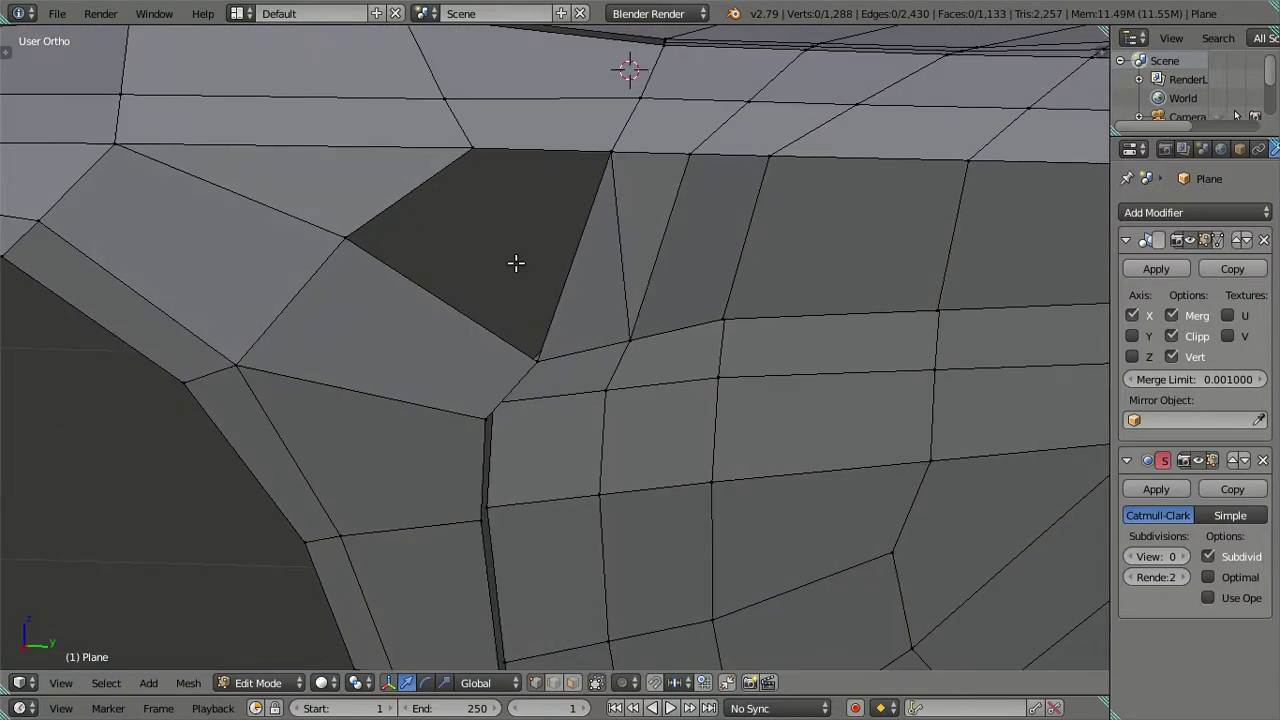
# Fill the hole above the wheel arch with two new triangular faces.
pyautogui.moveTo(521, 337)
pyautogui.mouseDown(button='middle')
pyautogui.moveTo(554, 303)
pyautogui.moveTo(529, 274)
pyautogui.moveTo(505, 328)
pyautogui.mouseUp(button='middle')
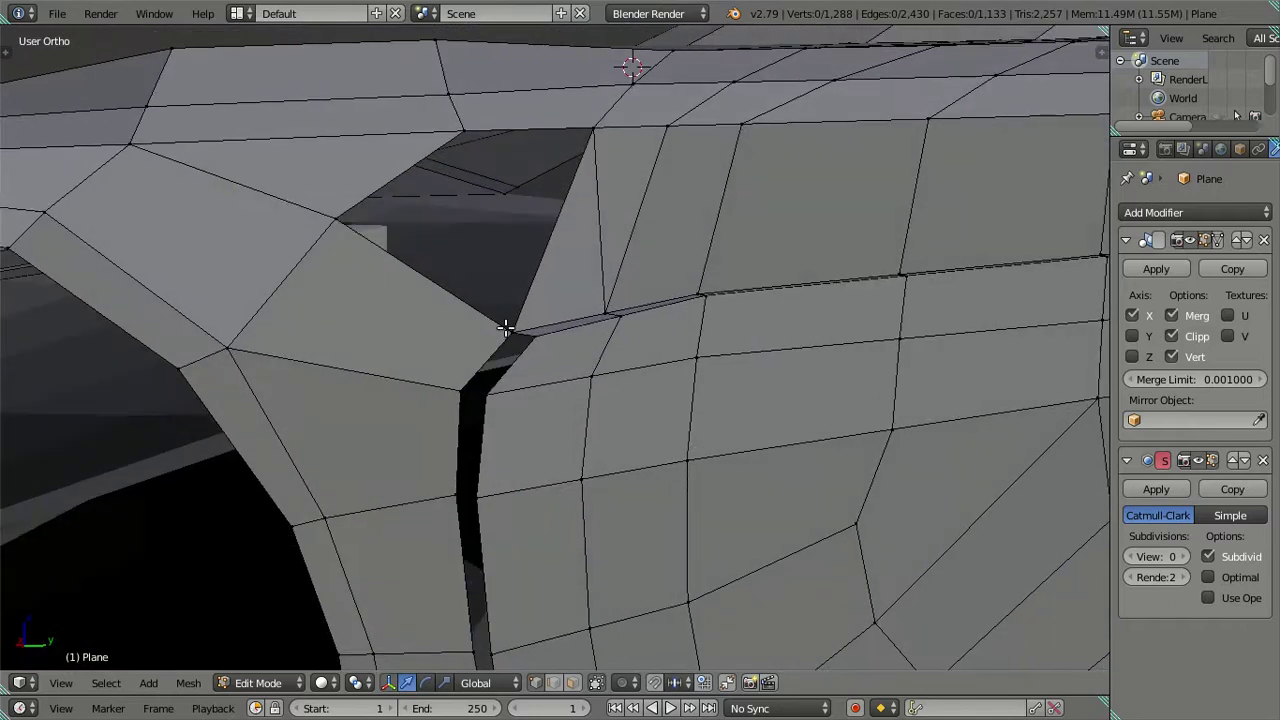
pyautogui.keyDown('ctrl'); pyautogui.click(465, 129); pyautogui.keyUp('ctrl')
pyautogui.press('f')
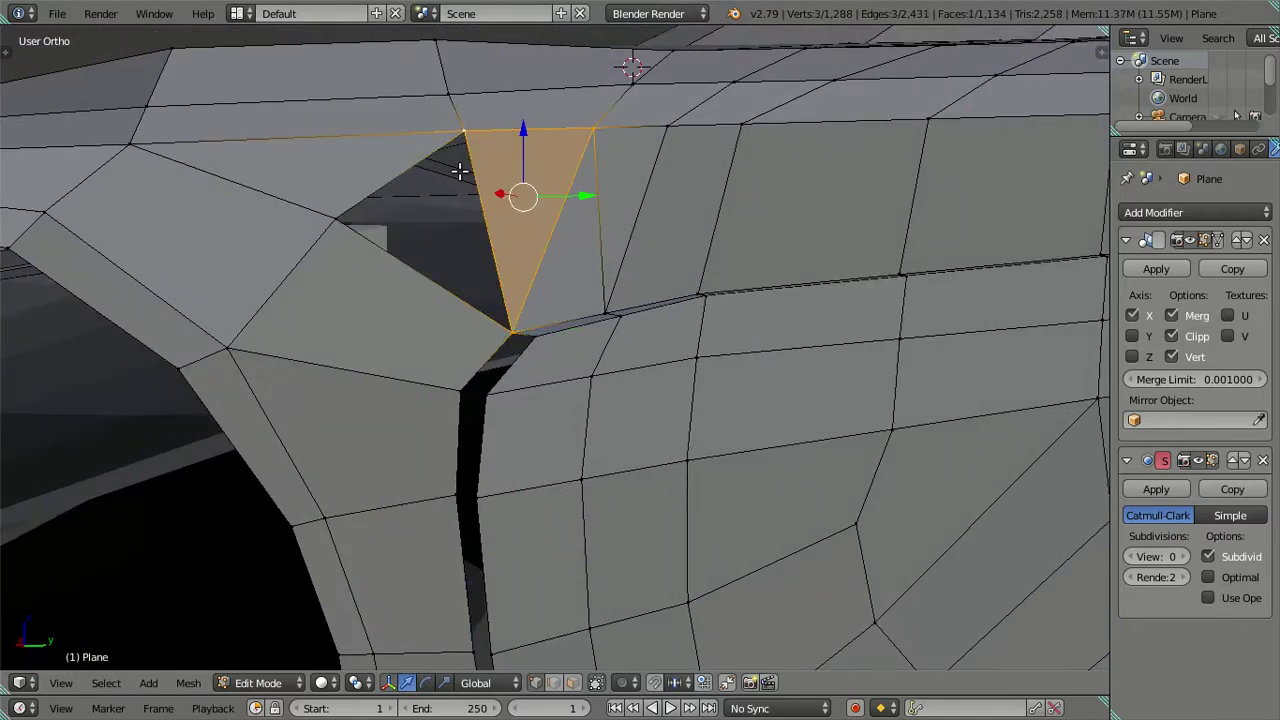
pyautogui.click(494, 318)
pyautogui.keyDown('ctrl'); pyautogui.click(336, 214); pyautogui.keyUp('ctrl')
pyautogui.keyDown('ctrl'); pyautogui.click(465, 138); pyautogui.keyUp('ctrl')
pyautogui.press('f')
pyautogui.moveTo(478, 145)
pyautogui.mouseDown(button='middle')
pyautogui.moveTo(529, 234)
pyautogui.moveTo(517, 314)
pyautogui.mouseUp(button='middle')
# Dissolve the edge loop running up the fender.
pyautogui.rightClick(520, 343)
pyautogui.moveTo(605, 222); pyautogui.dragTo(650, 226, button='middle')
pyautogui.keyDown('alt'); pyautogui.rightClick(650, 227); pyautogui.keyUp('alt')
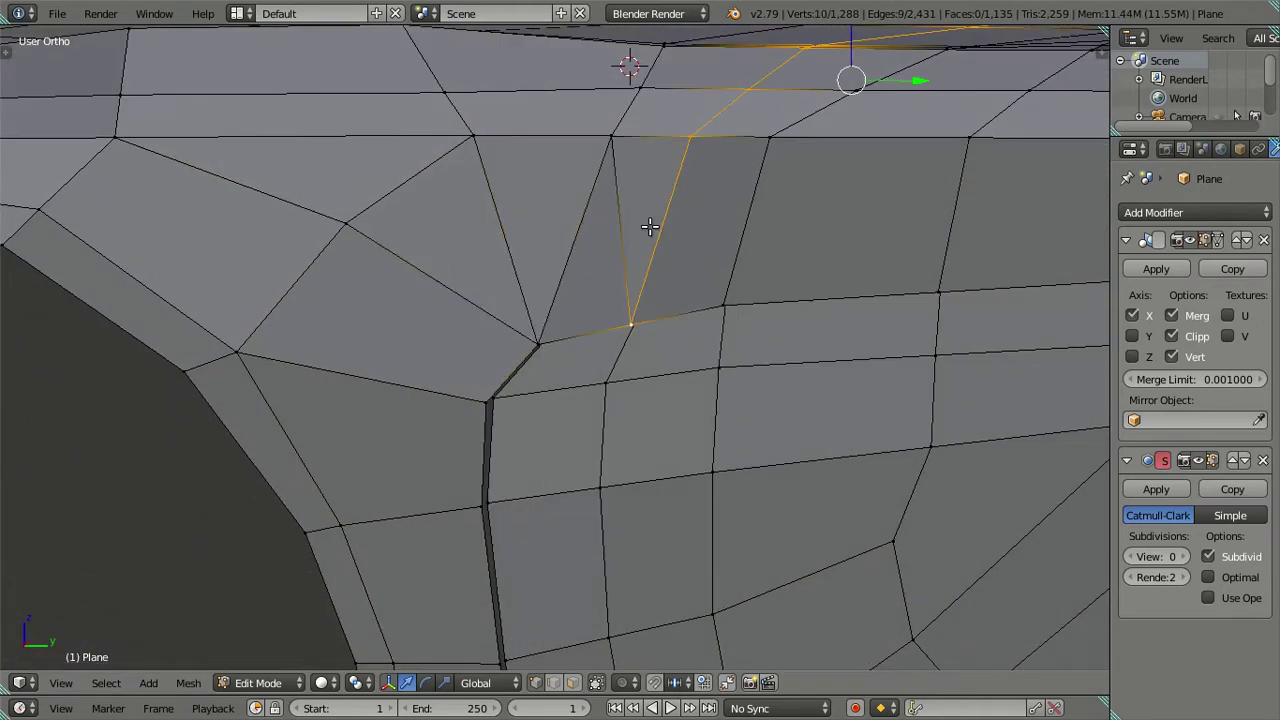
pyautogui.press('x')
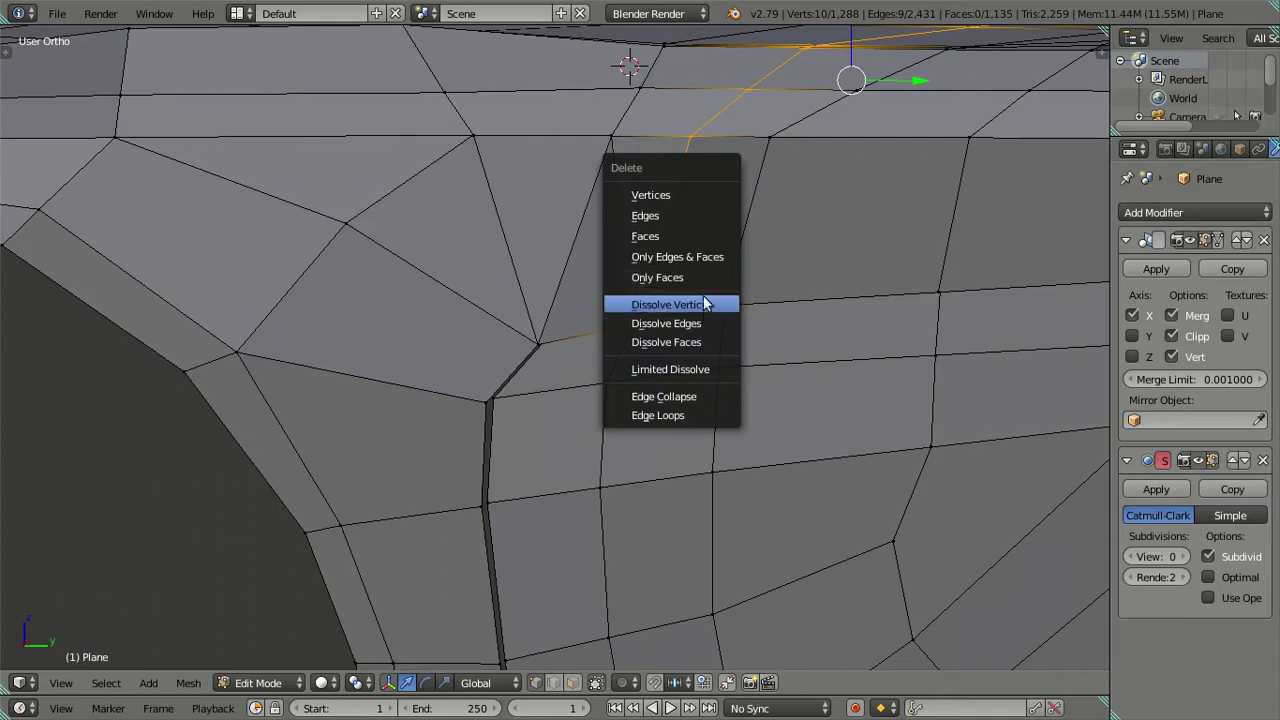
pyautogui.click(705, 323)
pyautogui.moveTo(590, 282)
pyautogui.mouseDown(button='middle')
pyautogui.moveTo(569, 283)
pyautogui.moveTo(581, 284)
pyautogui.mouseUp(button='middle')
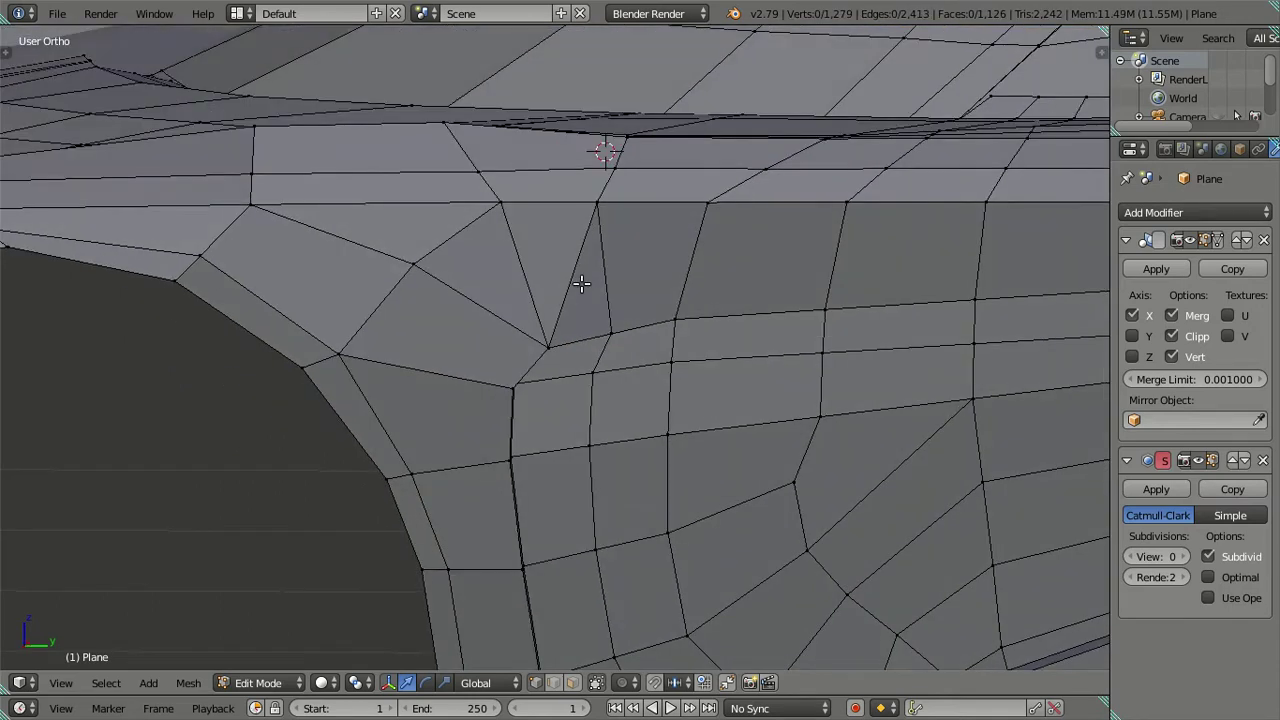
# Dissolve the leftover extra edges, leaving 1,279 vertices and 1,124 faces.
pyautogui.keyDown('shift'); pyautogui.rightClick(597, 203); pyautogui.keyUp('shift')
pyautogui.press('x')
pyautogui.click(708, 285)
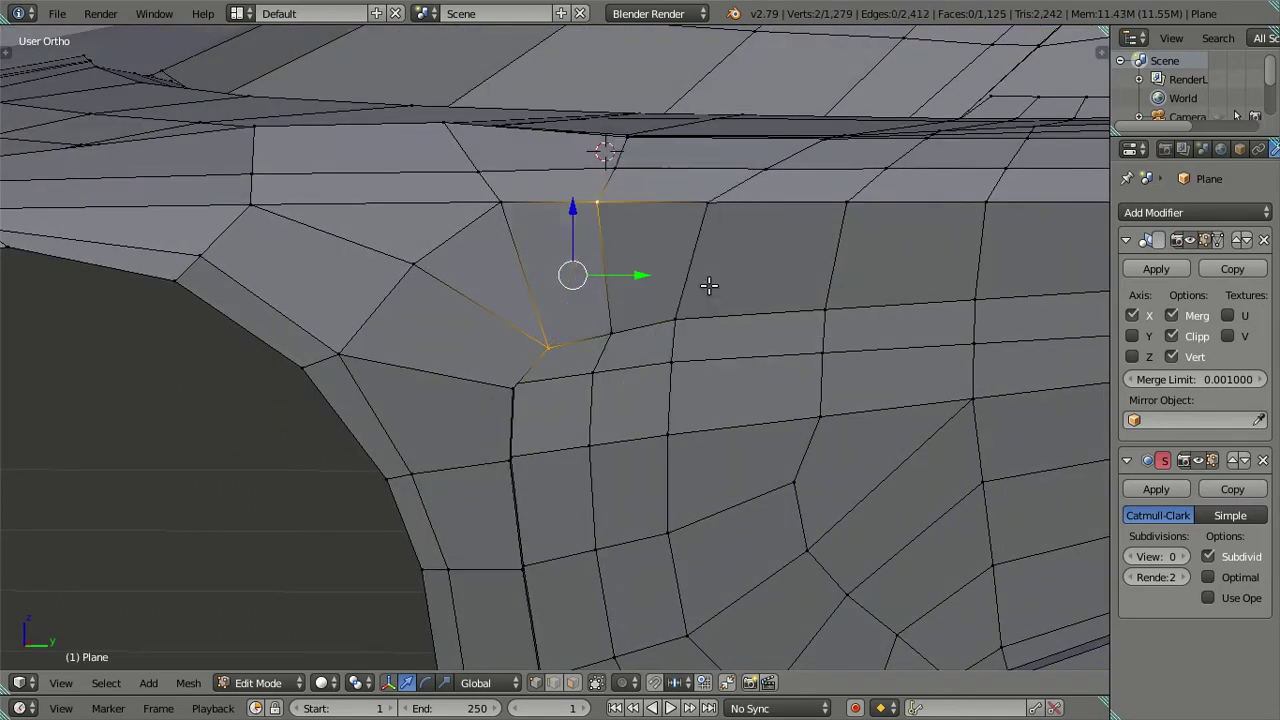
pyautogui.press('x')
pyautogui.click(646, 277)
pyautogui.moveTo(571, 314)
pyautogui.mouseDown(button='middle')
pyautogui.moveTo(537, 371)
pyautogui.moveTo(503, 350)
pyautogui.moveTo(577, 294)
pyautogui.moveTo(766, 366)
pyautogui.moveTo(609, 337)
pyautogui.moveTo(586, 314)
pyautogui.moveTo(560, 360)
pyautogui.moveTo(574, 426)
pyautogui.moveTo(552, 304)
pyautogui.mouseUp(button='middle')
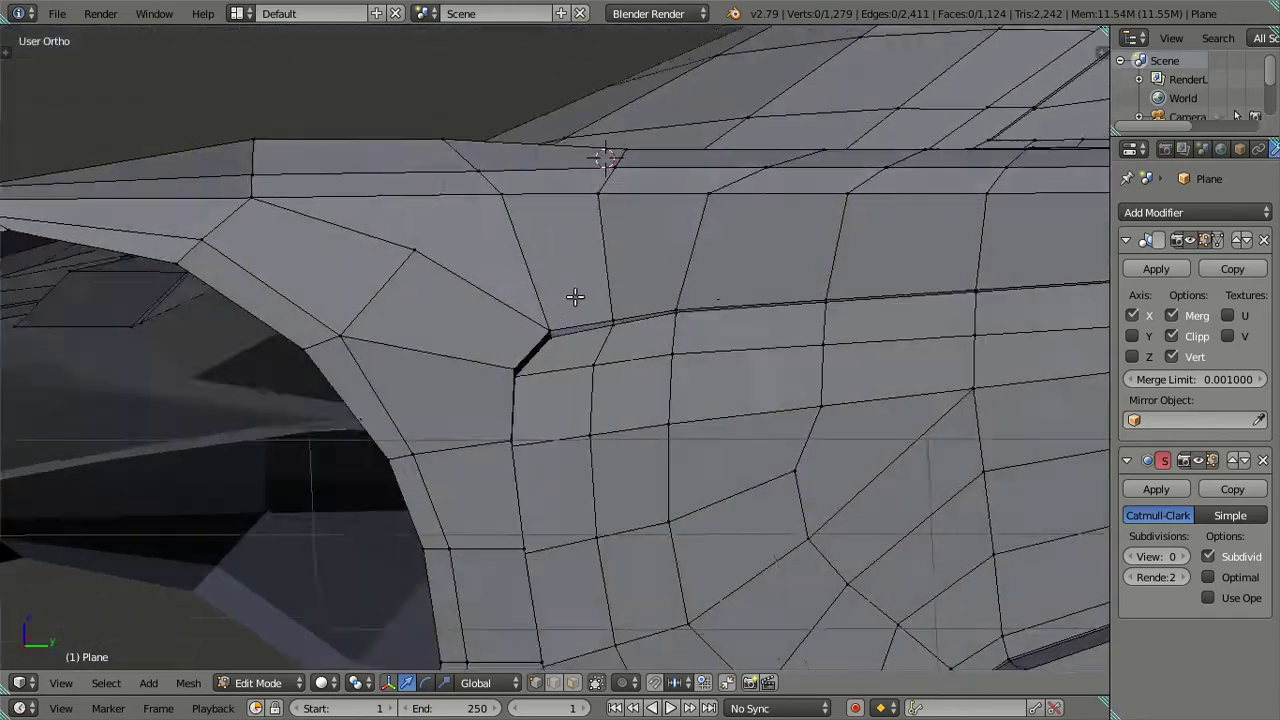
# Merge two vertices above the wheel arch with Alt+M At Last.
pyautogui.hotkey('ctrl', 'r')
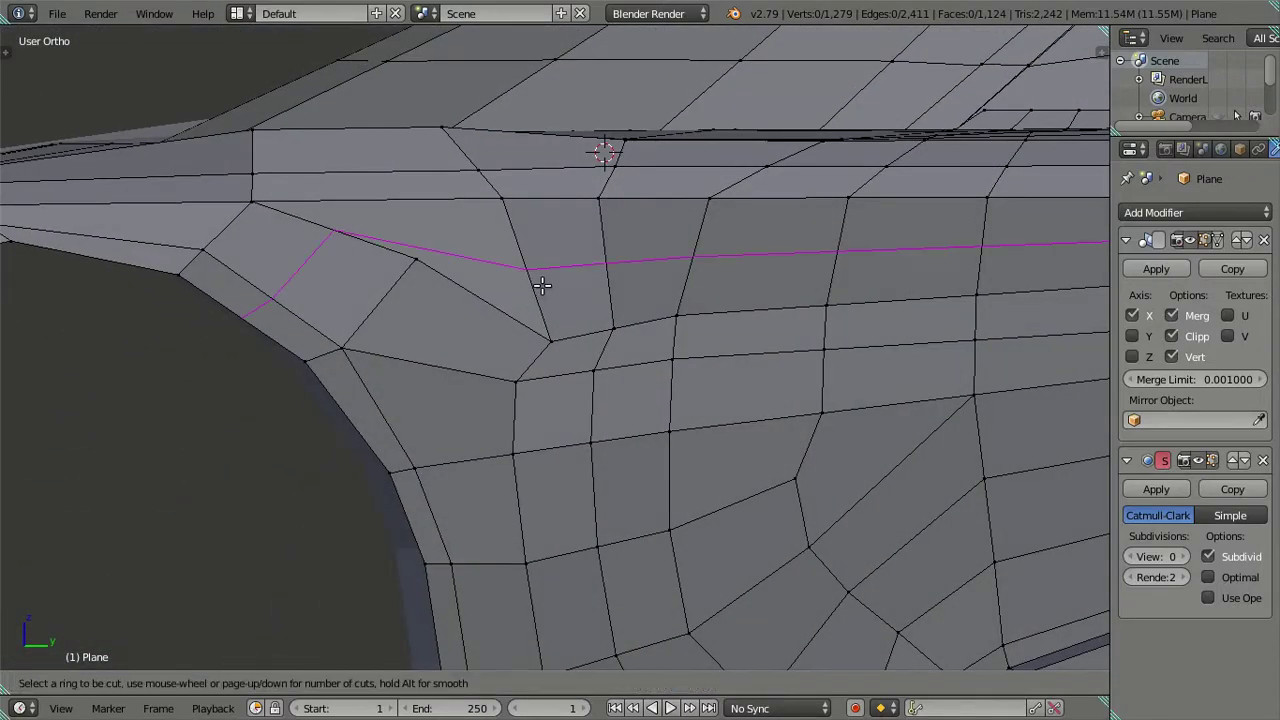
pyautogui.rightClick(541, 262)
pyautogui.moveTo(541, 262)
pyautogui.mouseDown(button='middle')
pyautogui.moveTo(500, 266)
pyautogui.moveTo(514, 317)
pyautogui.moveTo(500, 290)
pyautogui.mouseUp(button='middle')
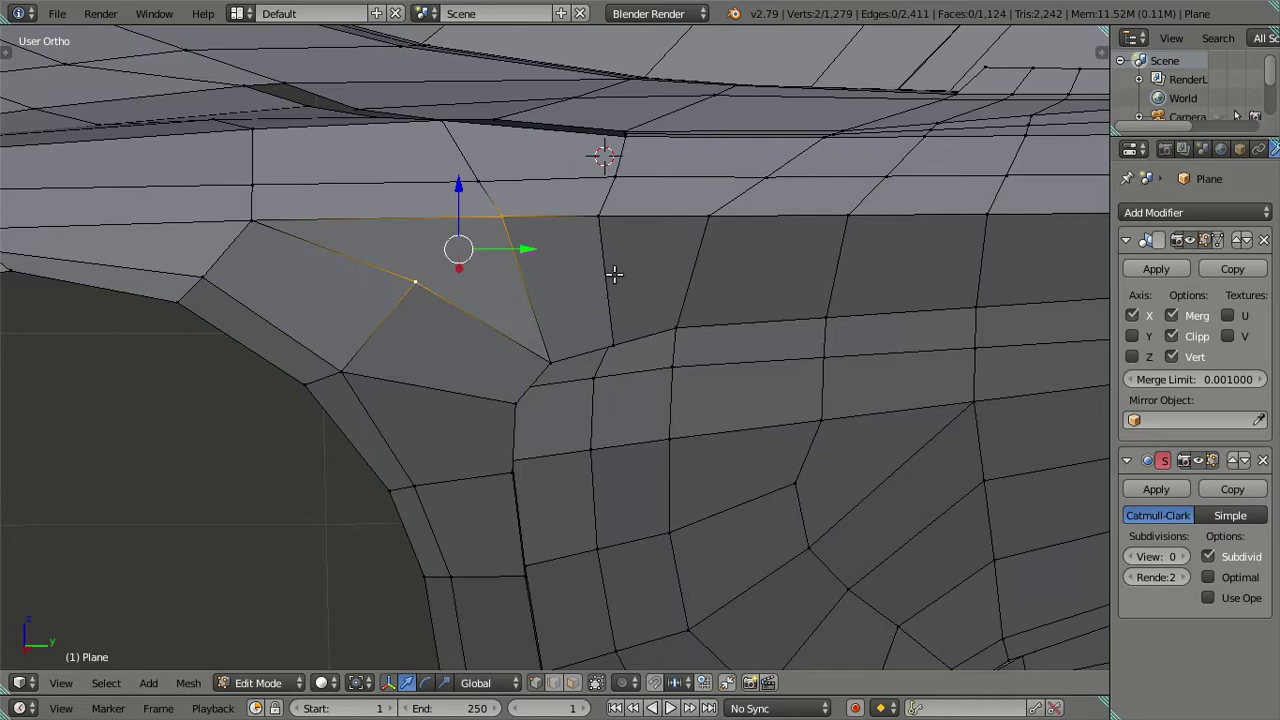
pyautogui.press('alt')
pyautogui.rightClick(613, 342)
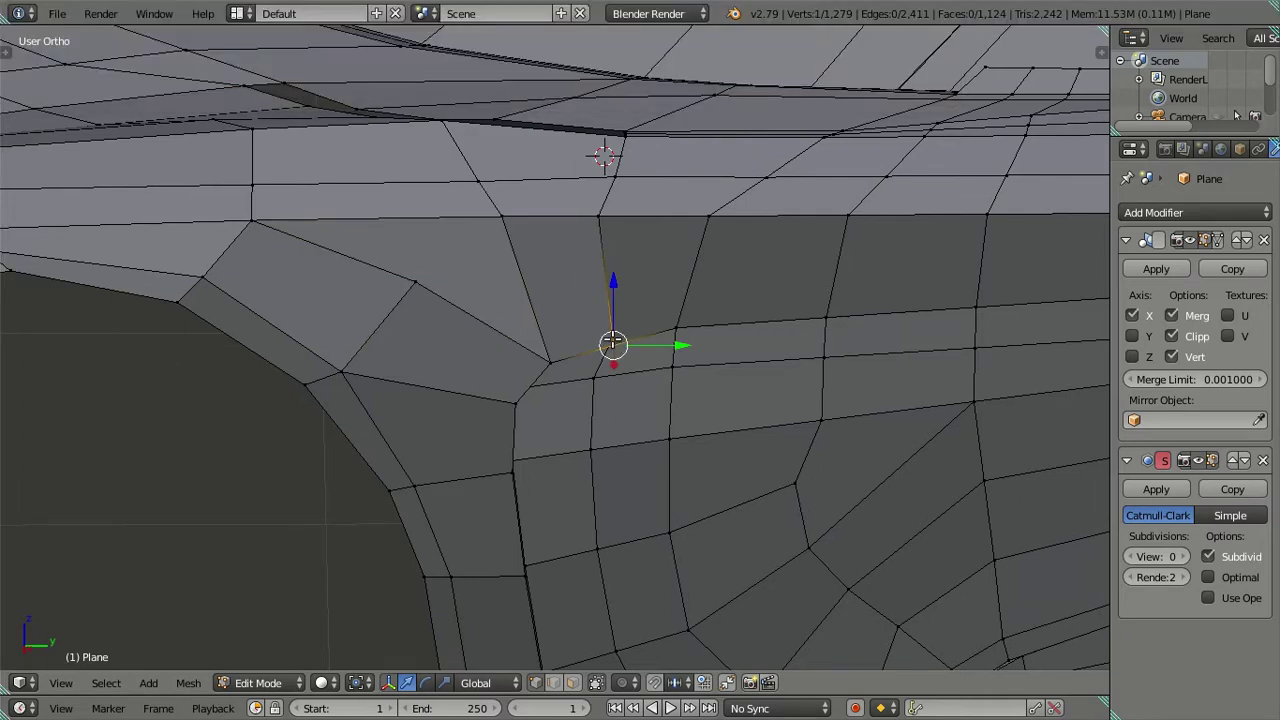
pyautogui.keyDown('shift'); pyautogui.rightClick(439, 269); pyautogui.keyUp('shift')
pyautogui.hotkey('alt', 'm')
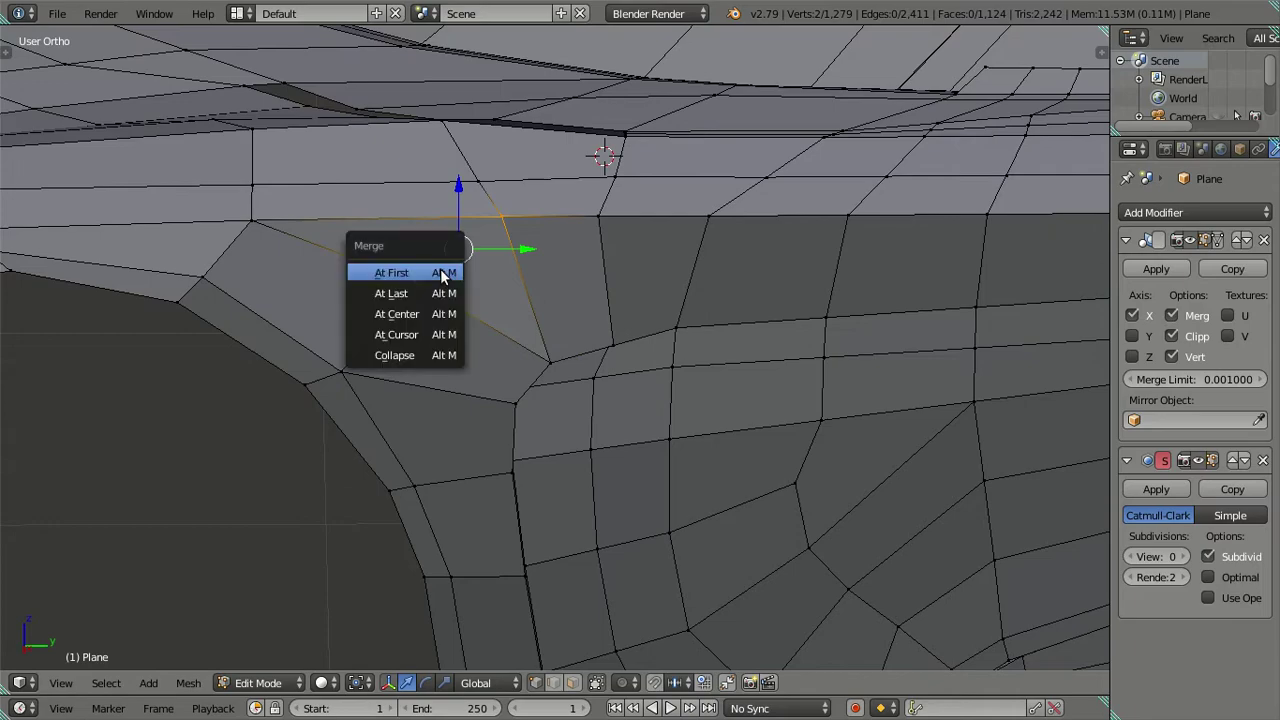
pyautogui.click(446, 288)
pyautogui.moveTo(486, 308)
pyautogui.mouseDown(button='middle')
pyautogui.moveTo(516, 347)
pyautogui.moveTo(557, 306)
pyautogui.moveTo(571, 260)
pyautogui.moveTo(603, 283)
pyautogui.moveTo(491, 243)
pyautogui.moveTo(400, 277)
pyautogui.moveTo(314, 271)
pyautogui.moveTo(289, 286)
pyautogui.moveTo(551, 266)
pyautogui.mouseUp(button='middle')
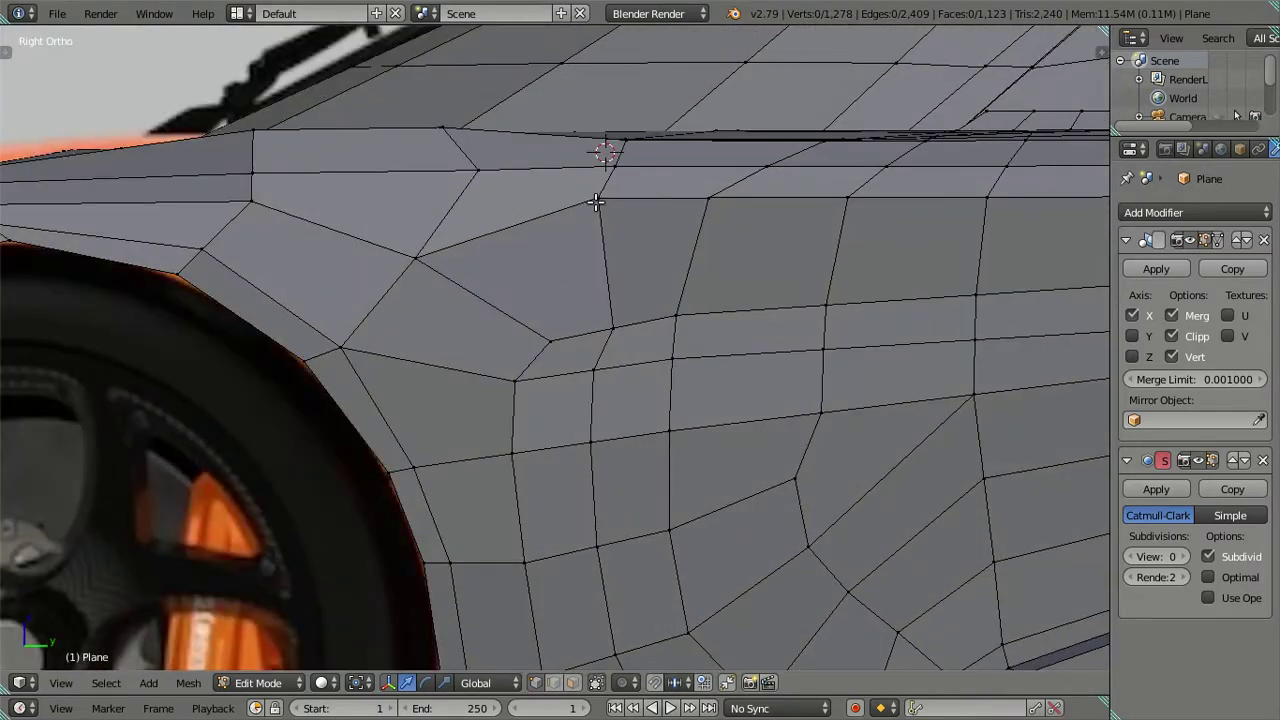
# In textured view, move a vertex onto the reference body line, then slightly lower.
pyautogui.hotkey('shift', 'z')
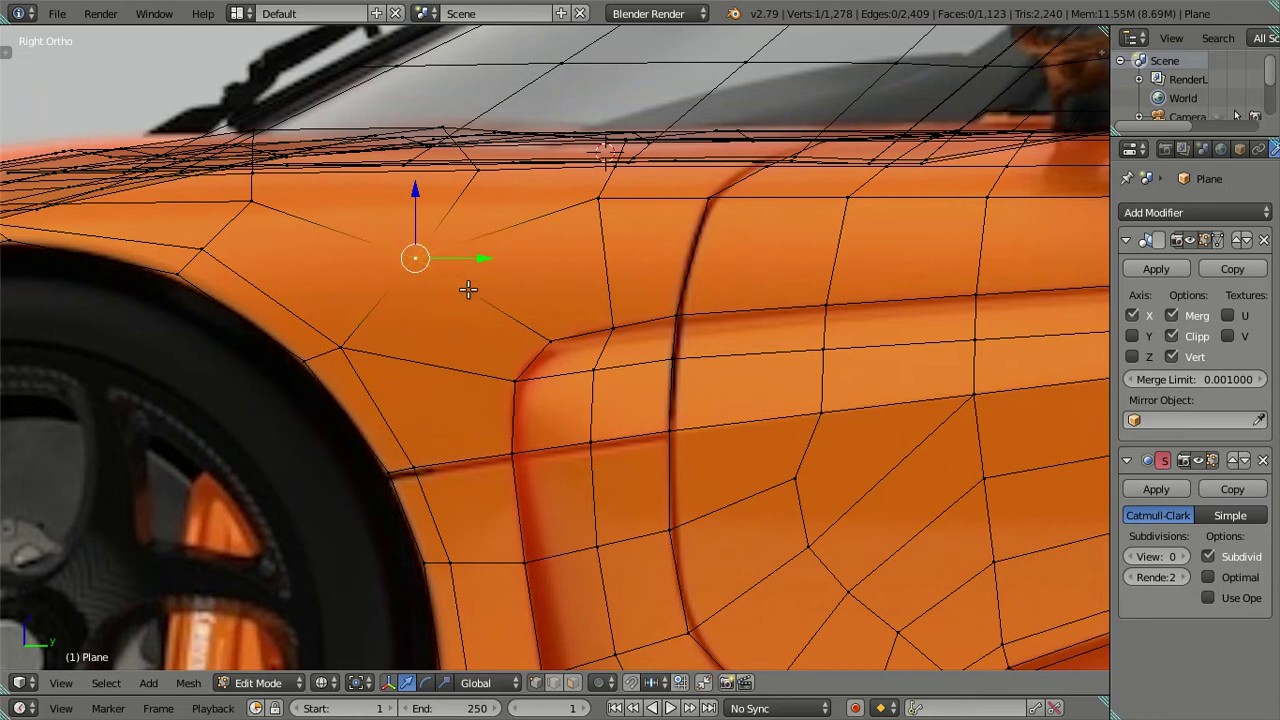
pyautogui.press('g')
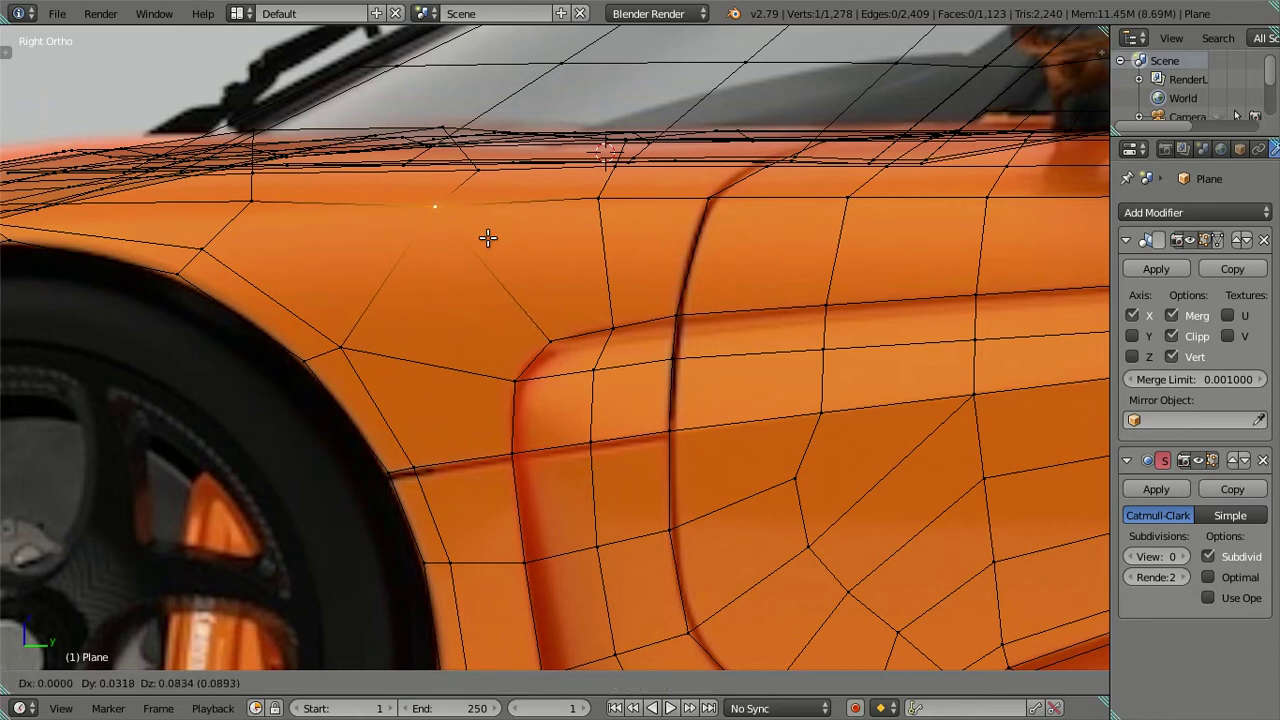
pyautogui.click(488, 237)
pyautogui.press('g')
pyautogui.click(411, 221)
# Raise the vertex near the arch corner along Z and return to solid shading.
pyautogui.rightClick(252, 201)
pyautogui.rightClick(451, 207)
pyautogui.moveTo(433, 153); pyautogui.dragTo(433, 150)
pyautogui.press('a')
pyautogui.hotkey('shift', 'z')
pyautogui.moveTo(429, 223)
pyautogui.mouseDown(button='middle')
pyautogui.moveTo(574, 331)
pyautogui.moveTo(655, 308)
pyautogui.moveTo(650, 352)
pyautogui.mouseUp(button='middle')
pyautogui.moveTo(560, 293)
pyautogui.mouseDown(button='middle')
pyautogui.moveTo(597, 243)
pyautogui.moveTo(620, 277)
pyautogui.moveTo(609, 251)
pyautogui.moveTo(597, 261)
pyautogui.moveTo(613, 372)
pyautogui.mouseUp(button='middle')
# Slide the crease vertex left along X and check the whole car.
pyautogui.scroll(2, 589, 370)
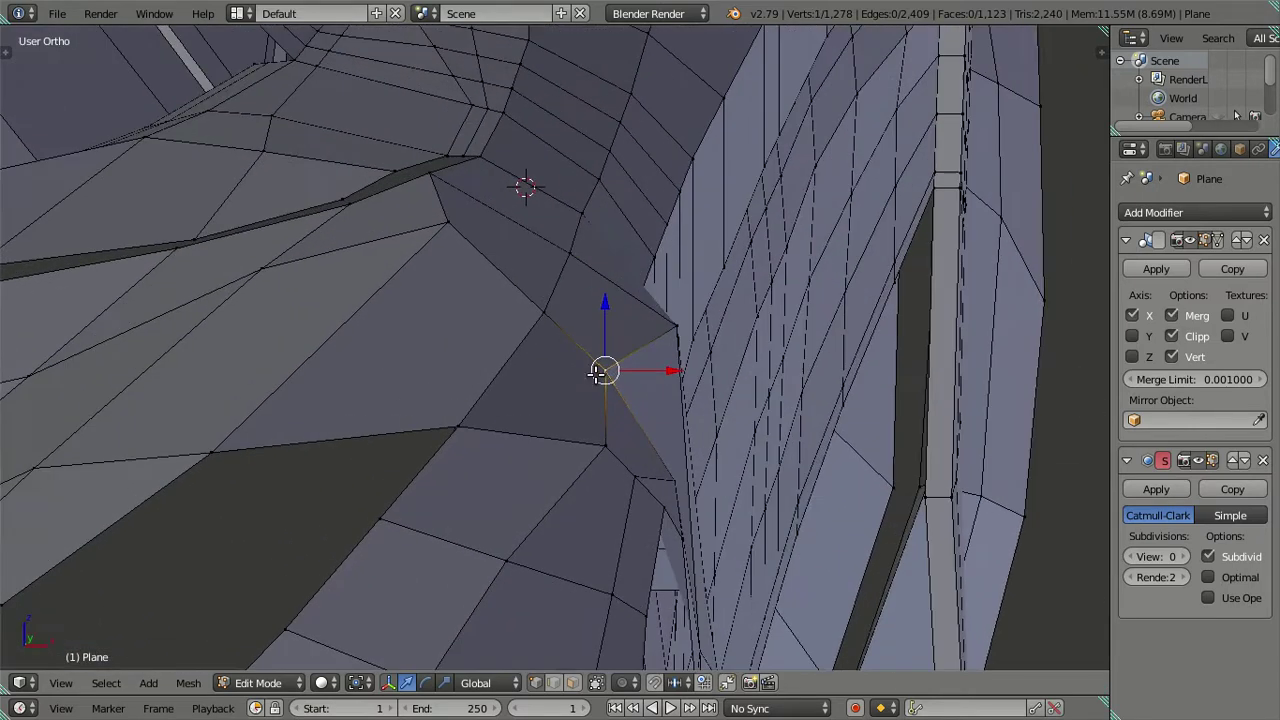
pyautogui.moveTo(706, 333)
pyautogui.mouseDown()
pyautogui.moveTo(686, 322)
pyautogui.moveTo(649, 372)
pyautogui.moveTo(688, 373)
pyautogui.mouseUp()
pyautogui.scroll(-5, 660, 420)
pyautogui.press('Tab')
pyautogui.moveTo(623, 484)
pyautogui.mouseDown(button='middle')
pyautogui.moveTo(576, 420)
pyautogui.moveTo(477, 400)
pyautogui.moveTo(291, 429)
pyautogui.moveTo(229, 423)
pyautogui.moveTo(201, 438)
pyautogui.moveTo(274, 423)
pyautogui.mouseUp(button='middle')
pyautogui.press('Tab')
pyautogui.scroll(4, 520, 380)
pyautogui.moveTo(520, 380)
pyautogui.mouseDown(button='middle')
pyautogui.moveTo(677, 357)
pyautogui.moveTo(686, 323)
pyautogui.moveTo(831, 331)
pyautogui.moveTo(907, 296)
pyautogui.moveTo(831, 269)
pyautogui.moveTo(660, 277)
pyautogui.moveTo(717, 354)
pyautogui.moveTo(877, 329)
pyautogui.moveTo(931, 303)
pyautogui.moveTo(943, 277)
pyautogui.moveTo(317, 403)
pyautogui.moveTo(677, 400)
pyautogui.moveTo(606, 397)
pyautogui.moveTo(555, 437)
pyautogui.moveTo(623, 457)
pyautogui.moveTo(625, 398)
pyautogui.moveTo(658, 345)
pyautogui.mouseUp(button='middle')
pyautogui.scroll(3, 660, 398)
pyautogui.scroll(3, 606, 397)
# Move a wheel-arch vertex vertically along Z.
pyautogui.rightClick(657, 360)
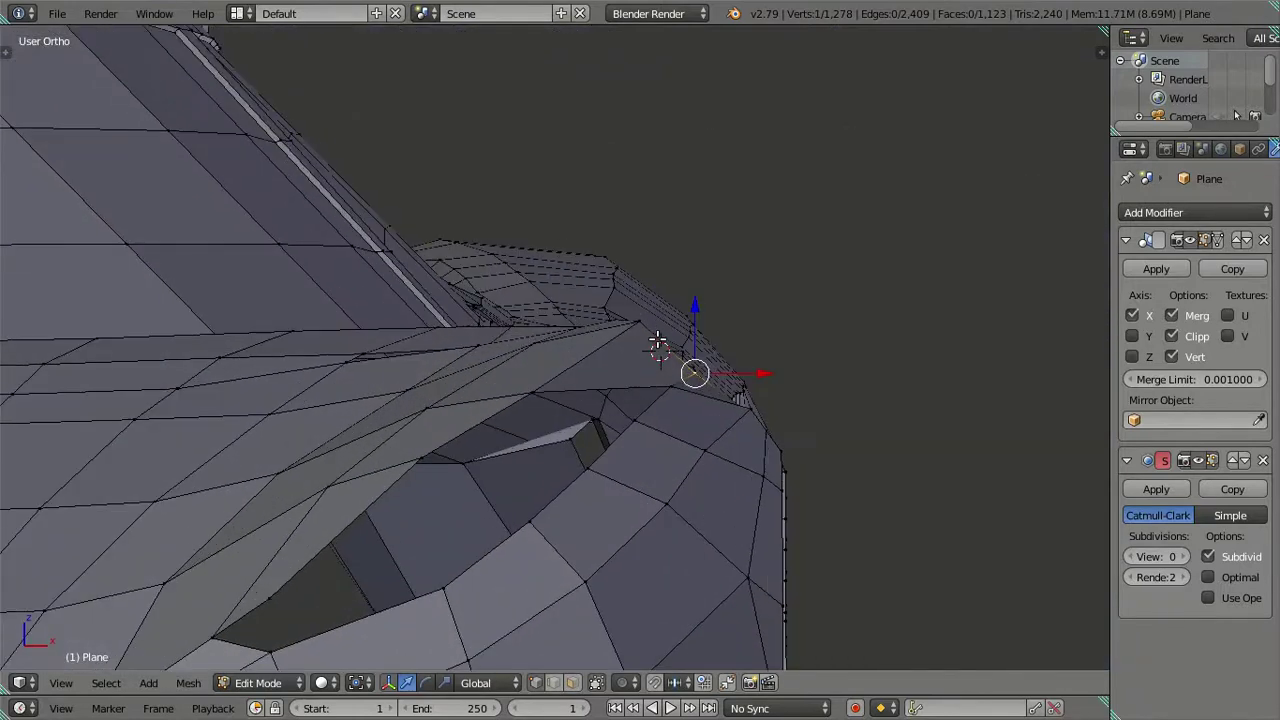
pyautogui.press('g')
pyautogui.press('z')
pyautogui.click(715, 304)
pyautogui.moveTo(715, 304)
pyautogui.mouseDown(button='middle')
pyautogui.moveTo(766, 400)
pyautogui.moveTo(680, 400)
pyautogui.moveTo(727, 416)
pyautogui.mouseUp(button='middle')
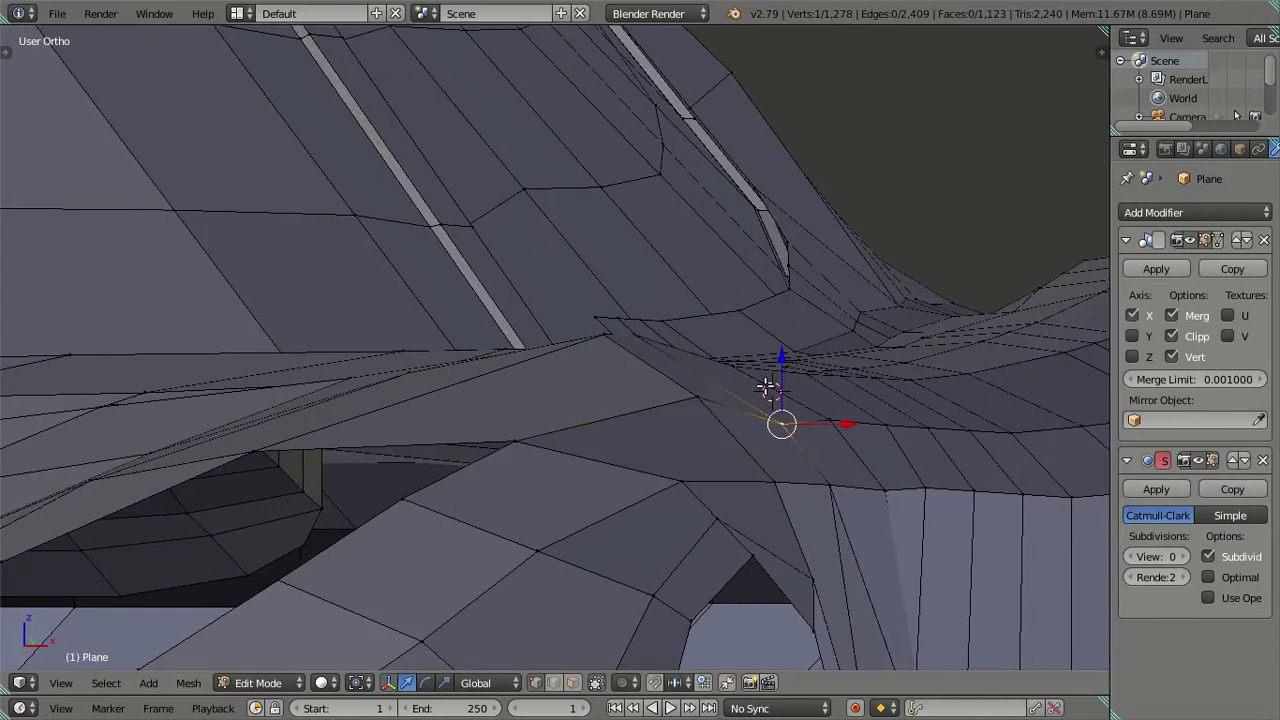
# Adjust another fender vertex's height along Z.
pyautogui.press('g')
pyautogui.press('z')
pyautogui.click(779, 352)
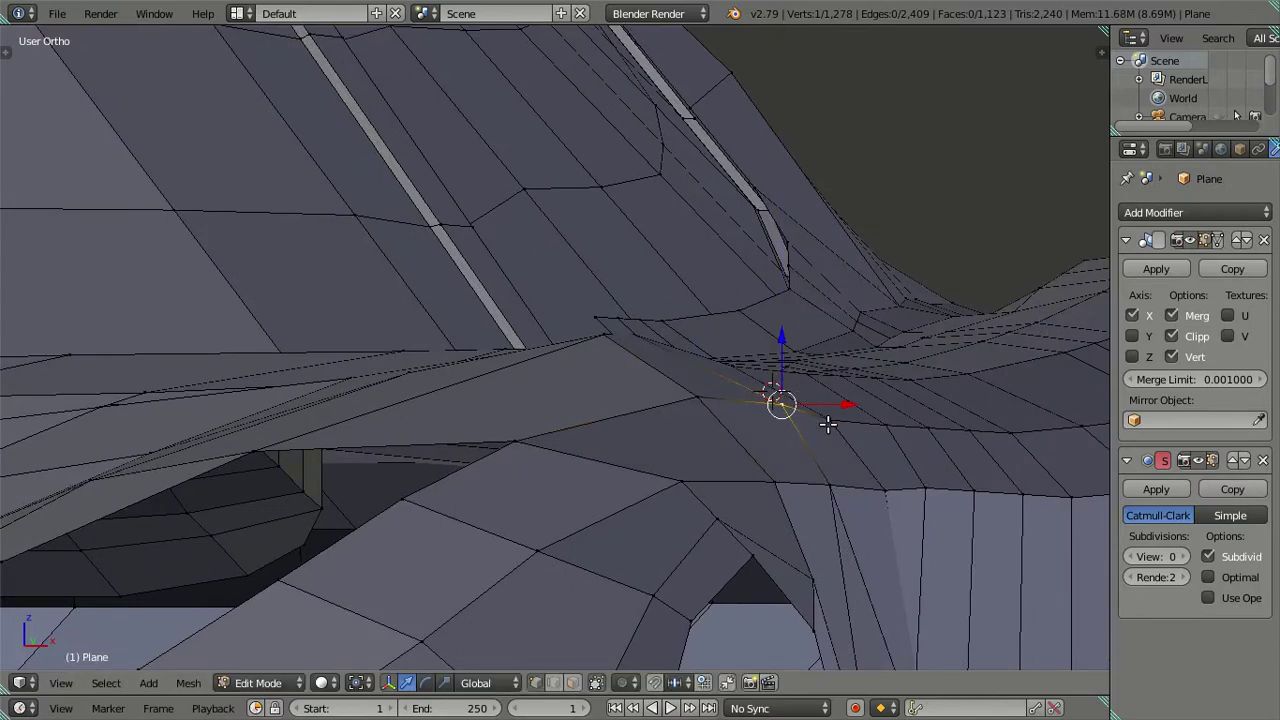
pyautogui.moveTo(820, 405); pyautogui.dragTo(771, 403, button='middle')
# Shift the selected fender edge slightly left, then view the nose in Top Ortho.
pyautogui.press('Tab')
pyautogui.moveTo(698, 437)
pyautogui.mouseDown(button='middle')
pyautogui.moveTo(705, 503)
pyautogui.moveTo(298, 437)
pyautogui.moveTo(302, 424)
pyautogui.moveTo(406, 461)
pyautogui.mouseUp(button='middle')
pyautogui.scroll(3, 406, 461)
pyautogui.press('Tab')
pyautogui.scroll(2, 553, 440)
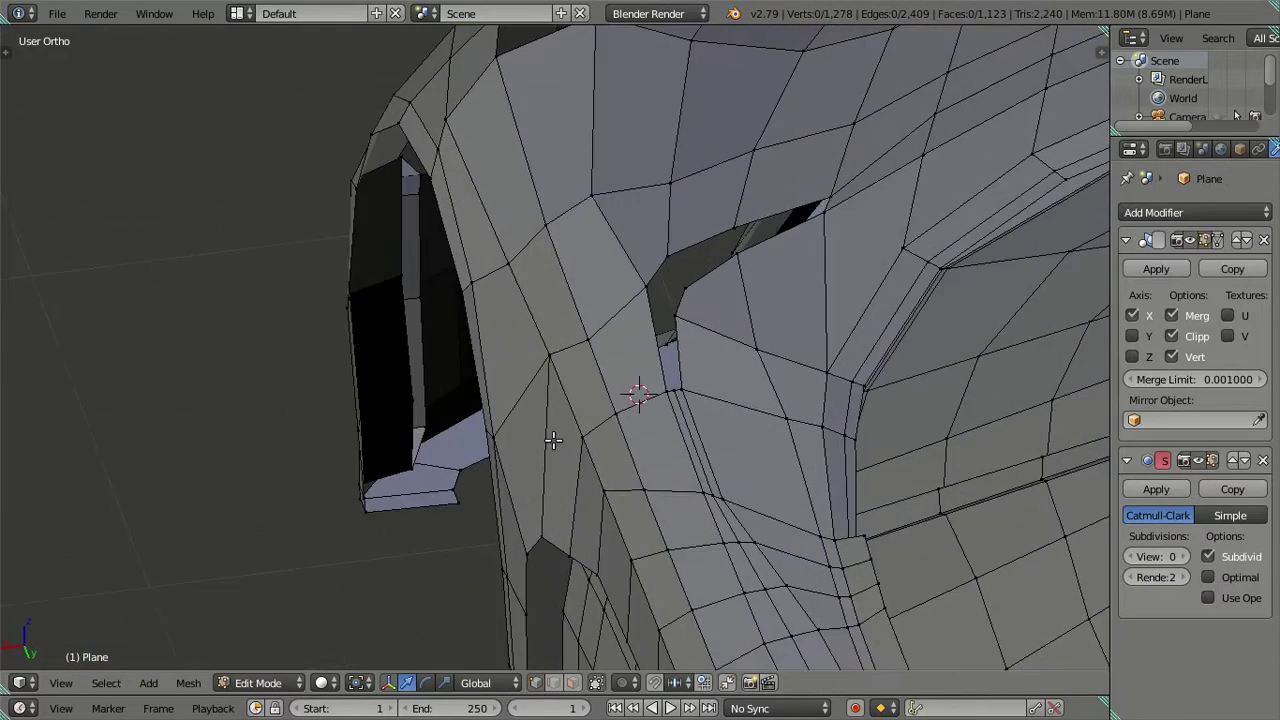
pyautogui.press('g')
pyautogui.click(522, 390)
pyautogui.press('KP_7')
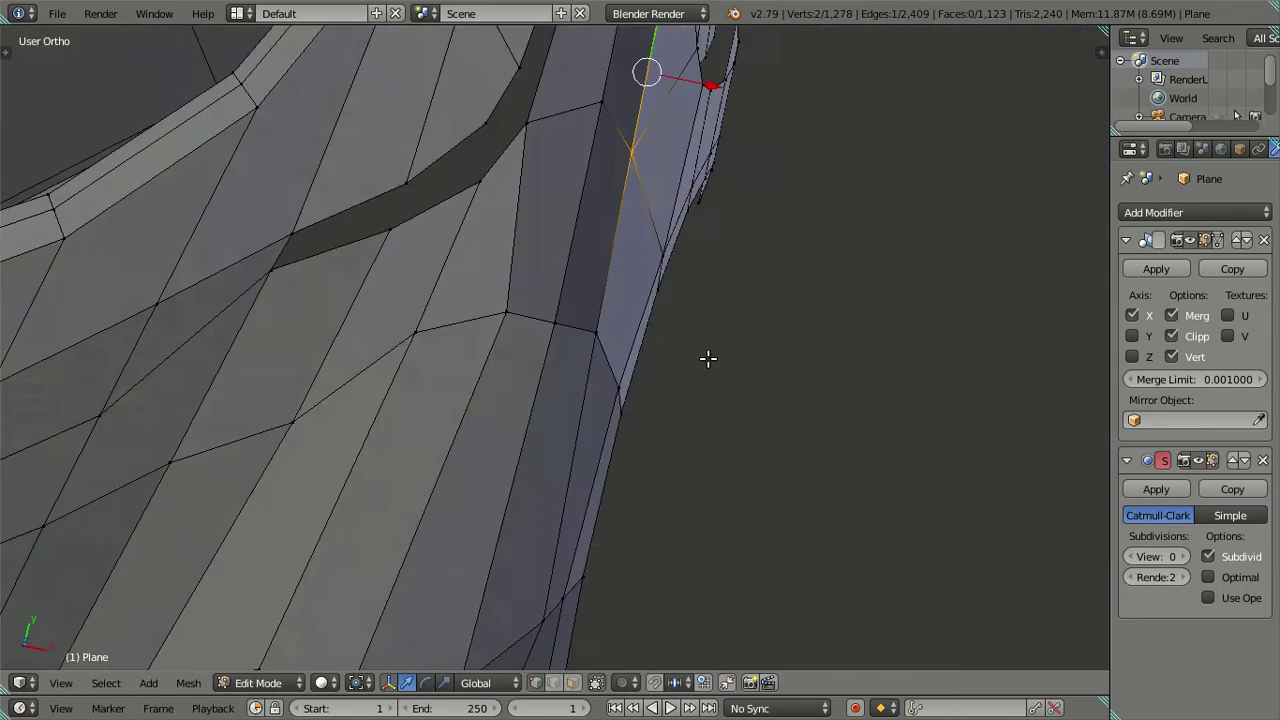
# In solid shading, slide a fender outer-edge vertex sideways along X.
pyautogui.scroll(-2, 584, 387)
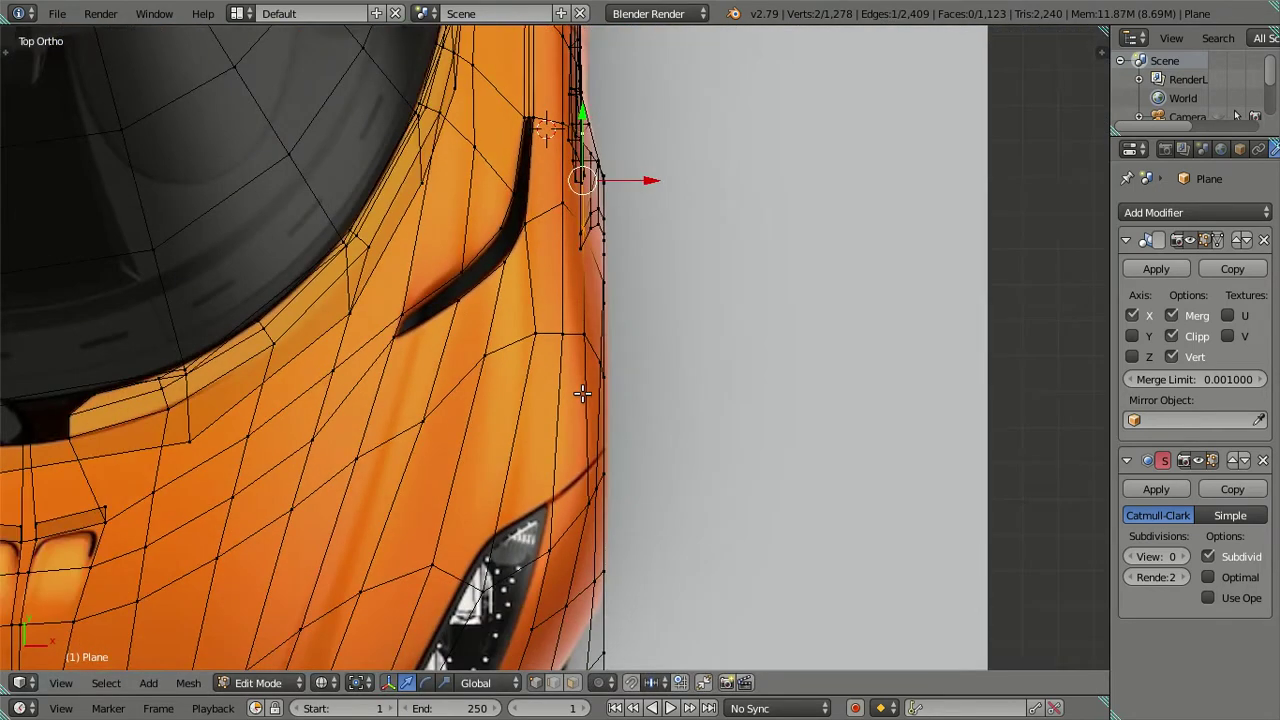
pyautogui.scroll(2, 590, 400)
pyautogui.press('z')
pyautogui.rightClick(614, 320)
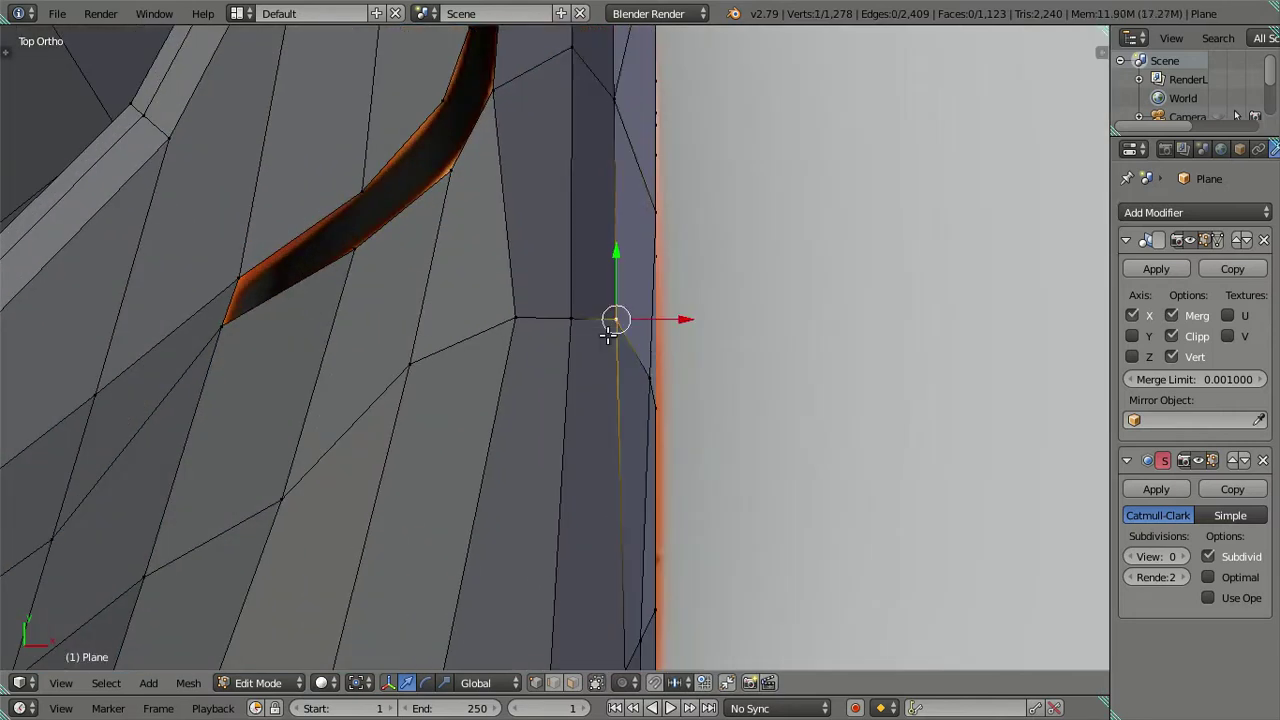
pyautogui.keyDown('shift'); pyautogui.moveTo(614, 330); pyautogui.dragTo(609, 483, button='middle'); pyautogui.keyUp('shift')
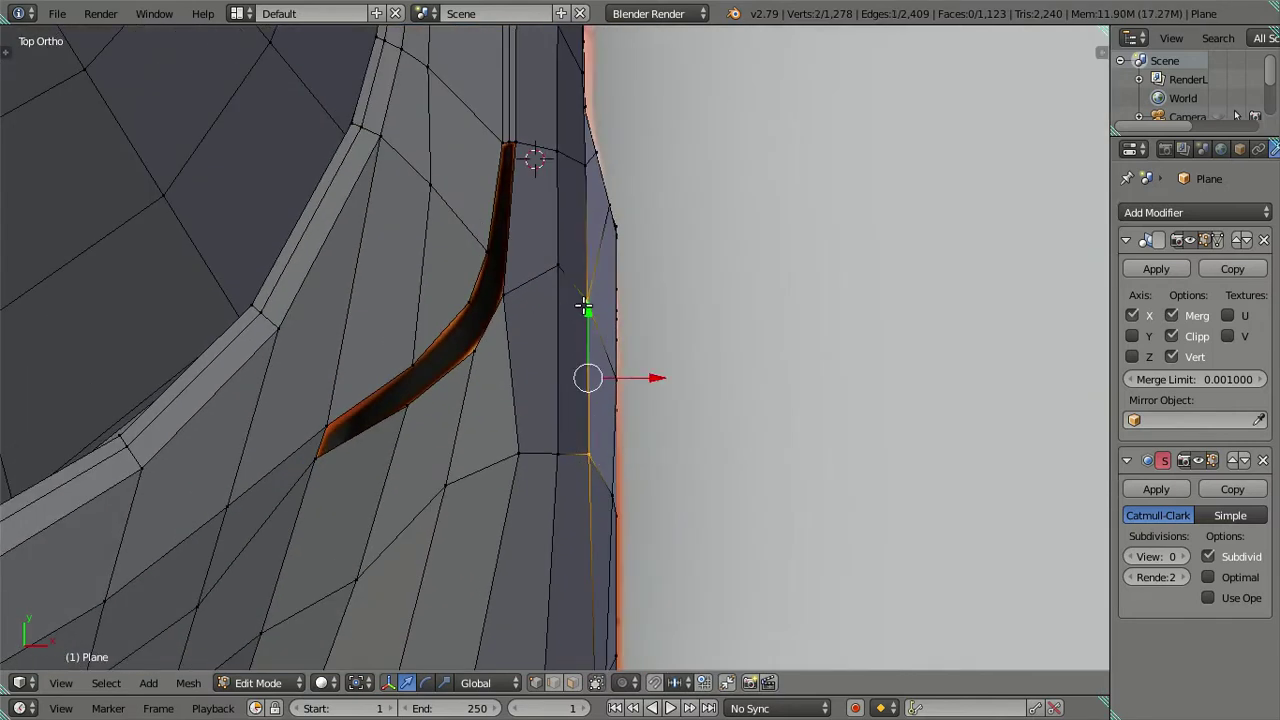
pyautogui.moveTo(669, 388); pyautogui.dragTo(671, 375)
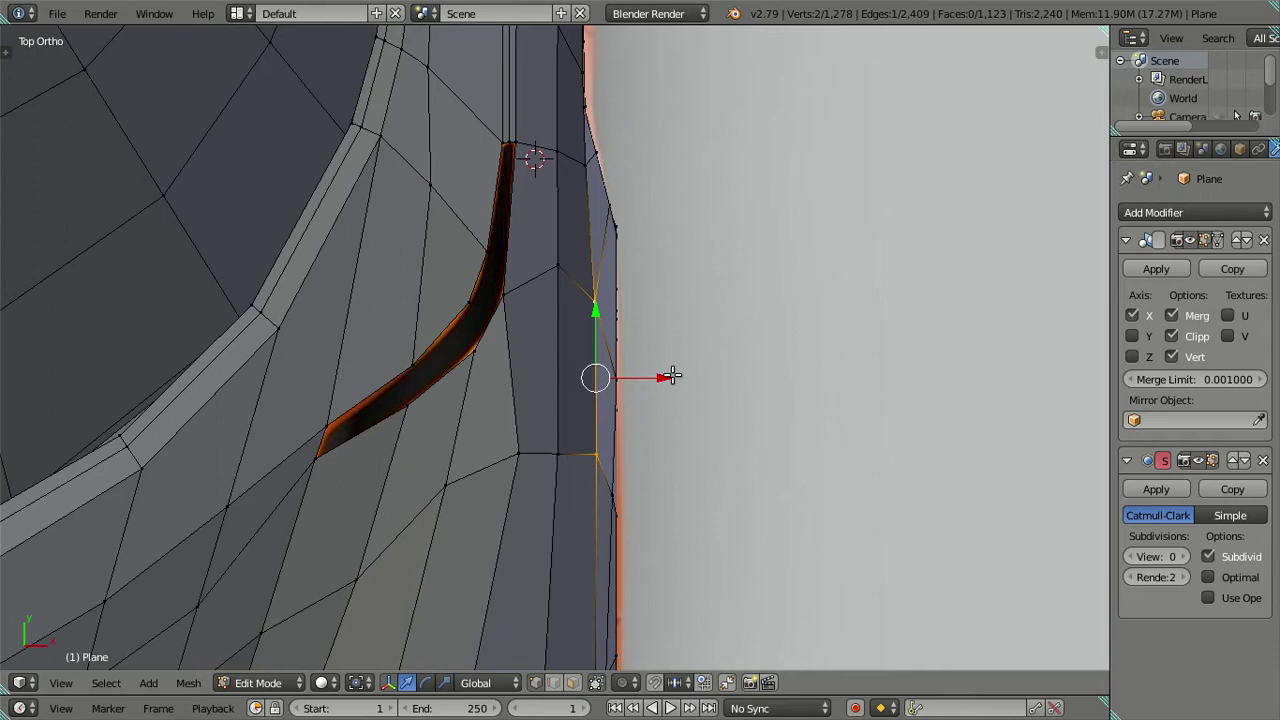
pyautogui.moveTo(627, 172)
pyautogui.mouseDown()
pyautogui.moveTo(638, 169)
pyautogui.moveTo(623, 197)
pyautogui.mouseUp()
pyautogui.scroll(-3, 591, 346)
pyautogui.scroll(1, 551, 423)
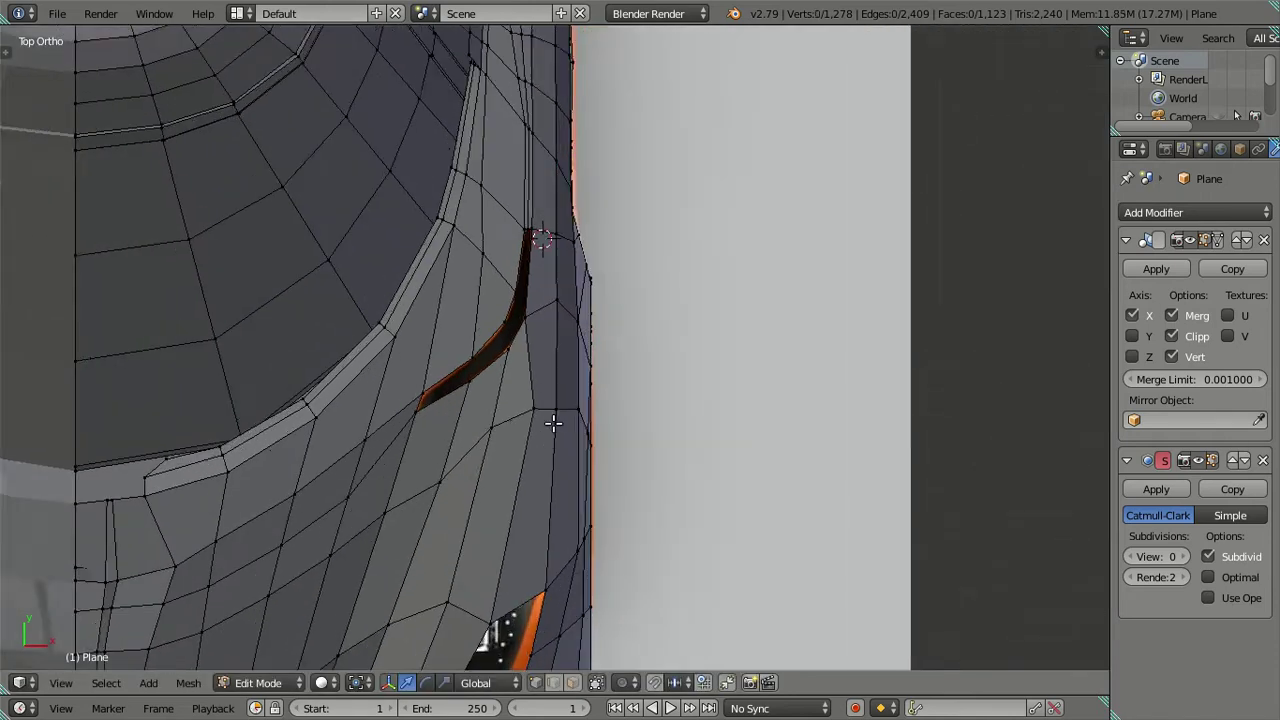
# Compare the fender outline against the textured top reference.
pyautogui.press('a')
pyautogui.hotkey('alt', 'z')
pyautogui.scroll(2, 589, 400)
pyautogui.press('z')
pyautogui.press('z')
pyautogui.scroll(-2, 610, 450)
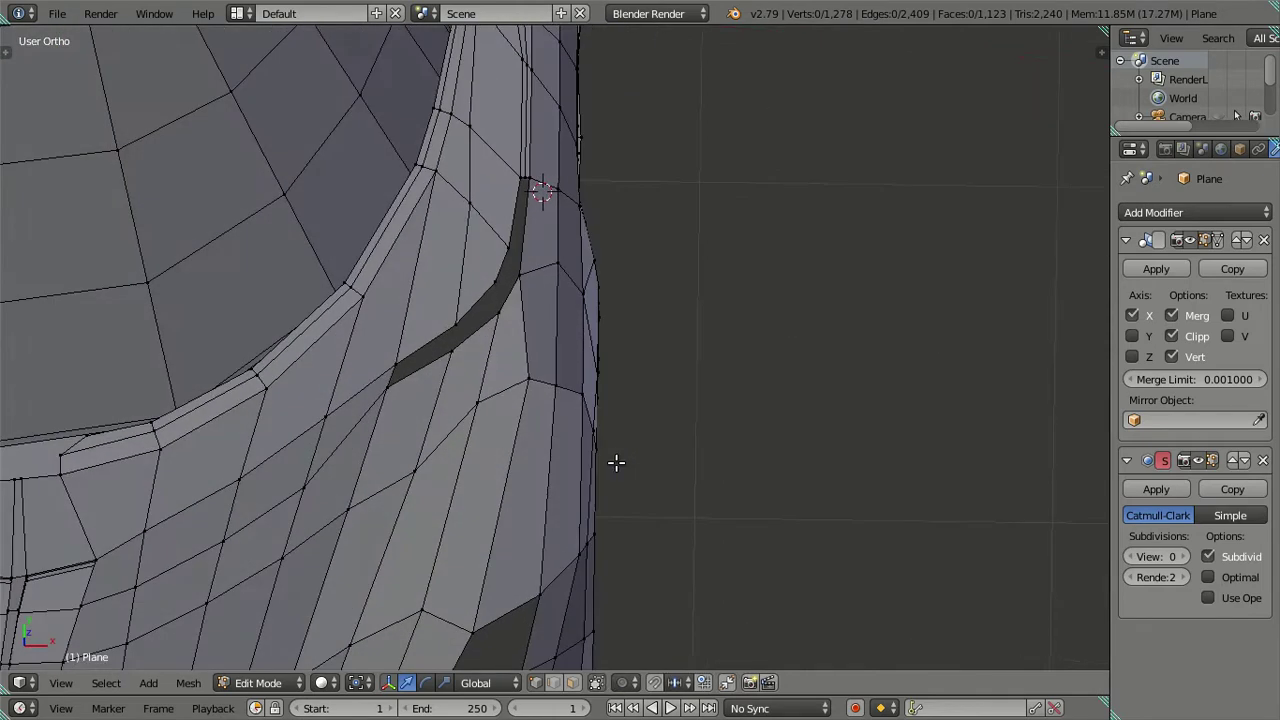
pyautogui.hotkey('alt', 'z')
pyautogui.scroll(-3, 591, 437)
pyautogui.scroll(2, 591, 437)
# Slide the vertex left to match the reference outline.
pyautogui.keyDown('shift'); pyautogui.moveTo(563, 443); pyautogui.dragTo(769, 307, button='middle'); pyautogui.keyUp('shift')
pyautogui.moveTo(765, 310); pyautogui.dragTo(748, 307)
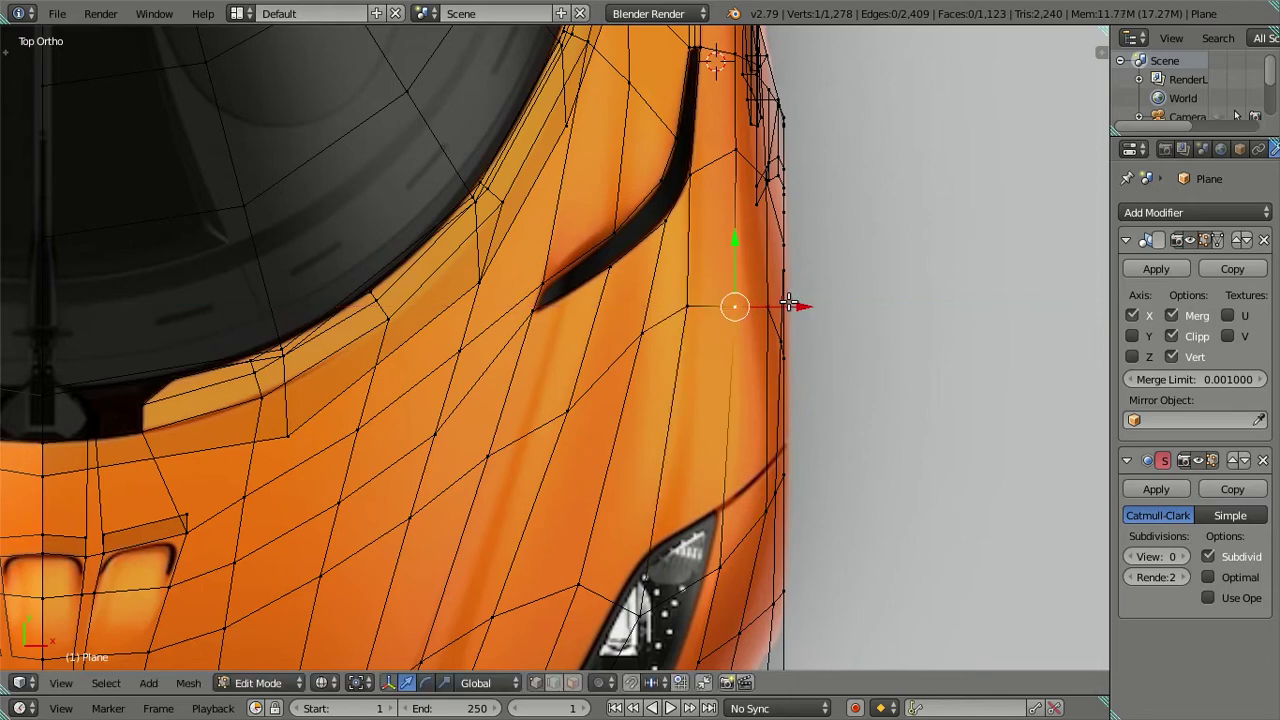
pyautogui.scroll(-5, 740, 333)
pyautogui.moveTo(686, 330)
pyautogui.mouseDown(button='middle')
pyautogui.moveTo(581, 220)
pyautogui.moveTo(380, 257)
pyautogui.mouseUp(button='middle')
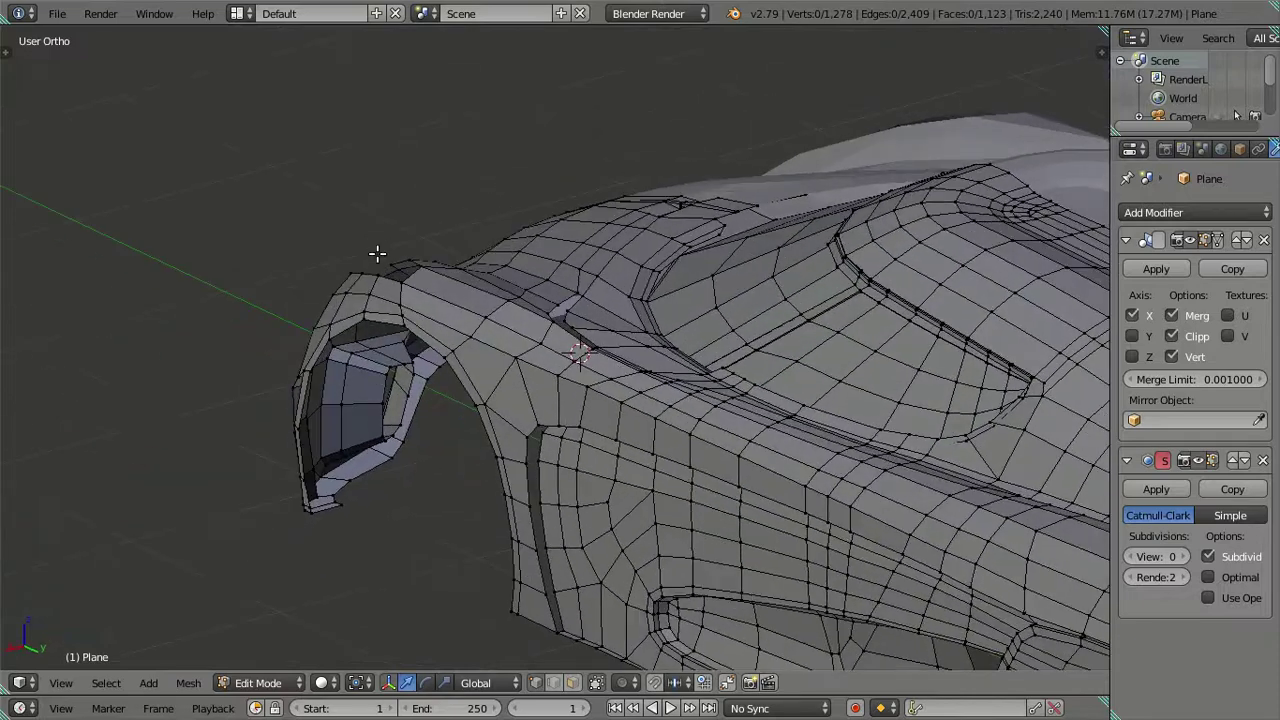
pyautogui.press('Tab')
pyautogui.scroll(3, 528, 363)
pyautogui.scroll(2, 530, 397)
pyautogui.moveTo(530, 397); pyautogui.dragTo(654, 311, button='middle')
pyautogui.scroll(2, 654, 311)
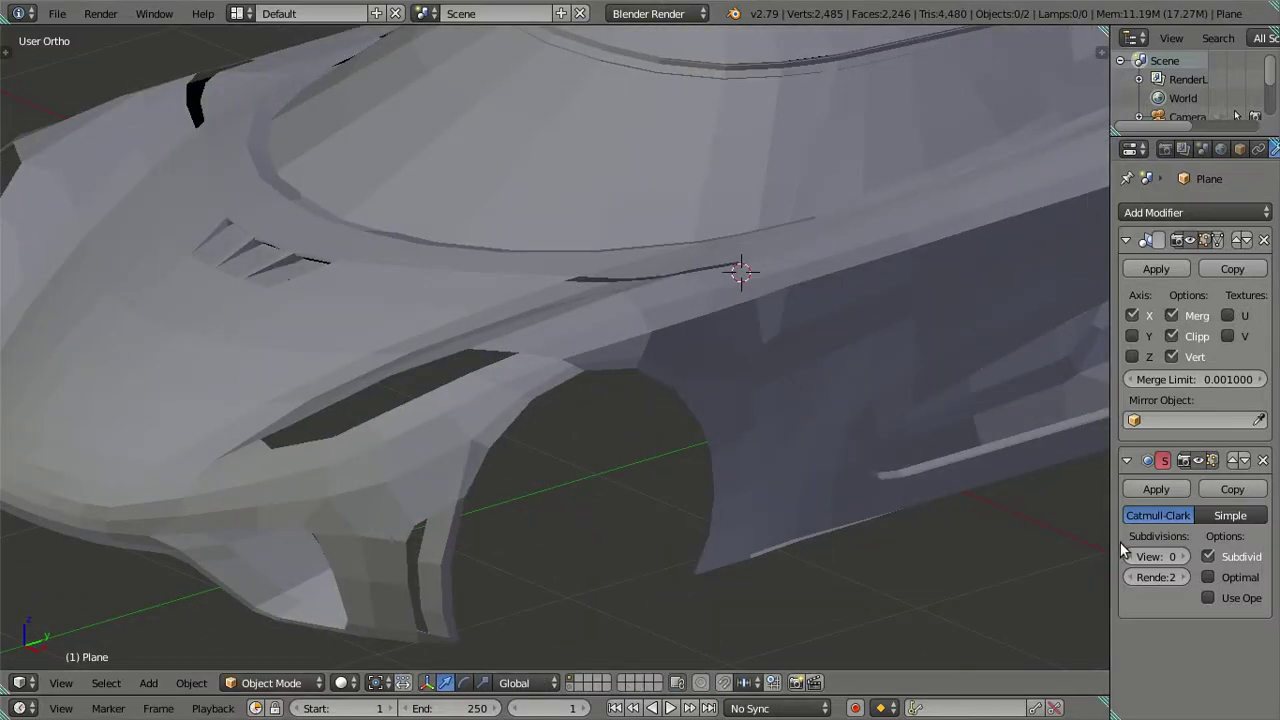
pyautogui.click(1181, 556)
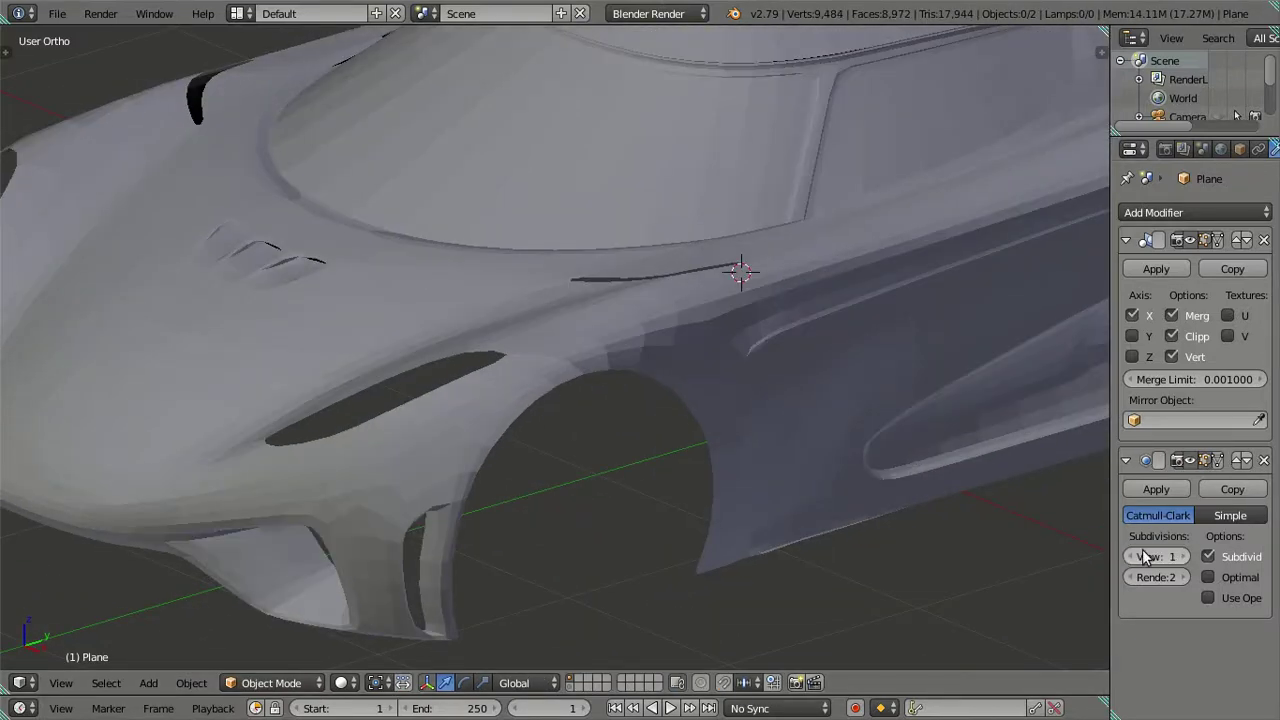
pyautogui.click(1181, 556)
pyautogui.moveTo(860, 430)
pyautogui.mouseDown(button='middle')
pyautogui.moveTo(786, 389)
pyautogui.moveTo(683, 371)
pyautogui.moveTo(614, 420)
pyautogui.moveTo(630, 534)
pyautogui.moveTo(778, 424)
pyautogui.moveTo(958, 418)
pyautogui.moveTo(984, 441)
pyautogui.moveTo(1020, 446)
pyautogui.moveTo(1029, 420)
pyautogui.moveTo(1023, 400)
pyautogui.moveTo(971, 391)
pyautogui.moveTo(983, 351)
pyautogui.moveTo(410, 350)
pyautogui.moveTo(394, 297)
pyautogui.moveTo(586, 326)
pyautogui.moveTo(551, 323)
pyautogui.moveTo(527, 387)
pyautogui.moveTo(480, 360)
pyautogui.moveTo(571, 443)
pyautogui.moveTo(561, 383)
pyautogui.moveTo(585, 366)
pyautogui.moveTo(561, 495)
pyautogui.mouseUp(button='middle')
pyautogui.press('Tab')
pyautogui.hotkey('ctrl', '1')
pyautogui.hotkey('ctrl', '0')
pyautogui.scroll(2, 485, 339)
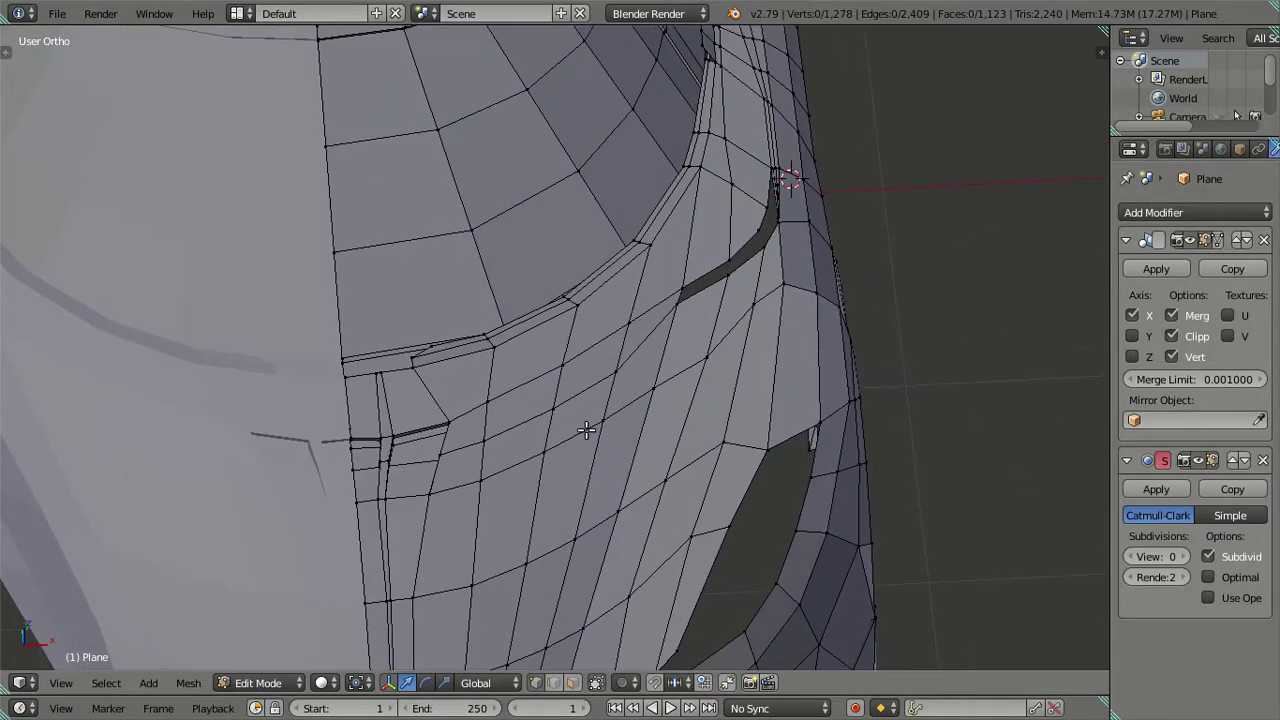
# Delete two faces on the upper front nose.
pyautogui.keyDown('shift'); pyautogui.moveTo(625, 448); pyautogui.dragTo(654, 263, button='middle'); pyautogui.keyUp('shift')
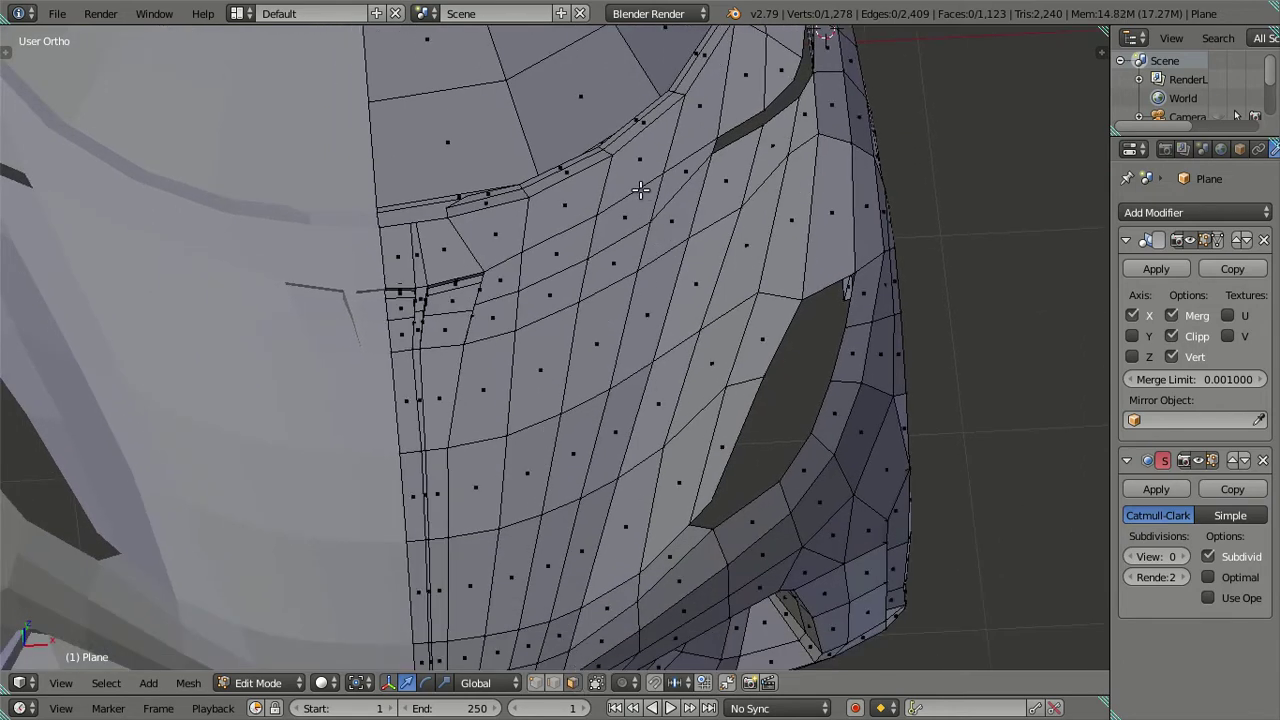
pyautogui.rightClick(640, 189)
pyautogui.moveTo(663, 461)
pyautogui.mouseDown(button='middle')
pyautogui.moveTo(668, 244)
pyautogui.moveTo(670, 268)
pyautogui.mouseUp(button='middle')
pyautogui.scroll(-3, 649, 429)
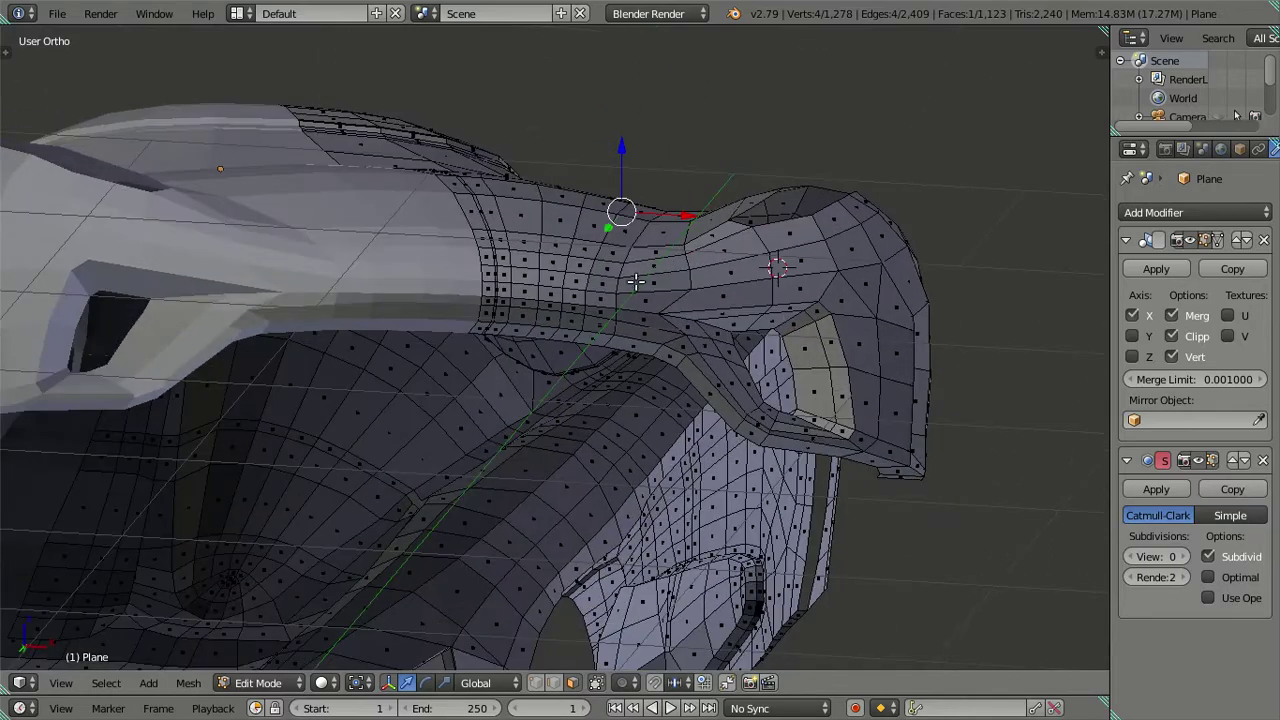
pyautogui.scroll(3, 635, 283)
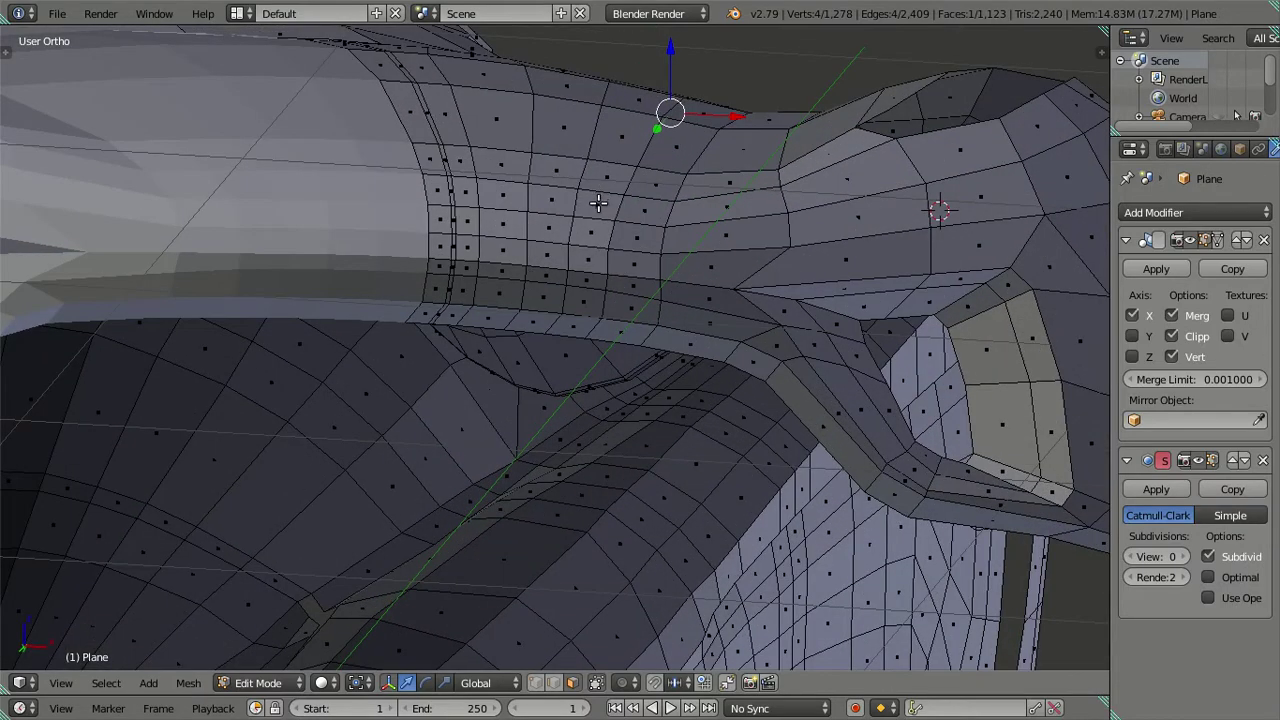
pyautogui.keyDown('shift'); pyautogui.rightClick(598, 203); pyautogui.keyUp('shift')
pyautogui.scroll(-3, 605, 240)
pyautogui.scroll(2, 646, 296)
pyautogui.scroll(2, 633, 386)
pyautogui.press('x')
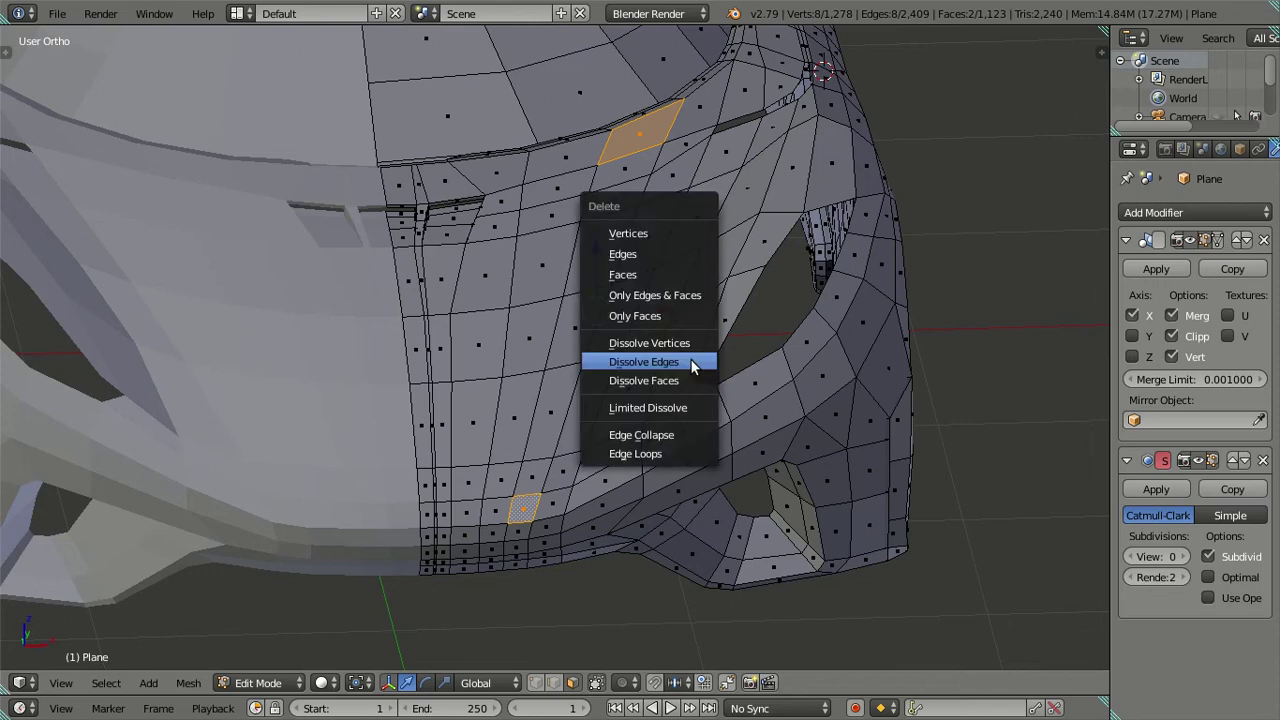
pyautogui.click(647, 275)
# Add a centred edge loop running down the nose.
pyautogui.hotkey('ctrl', 'r')
pyautogui.click(608, 185)
pyautogui.click(555, 181)
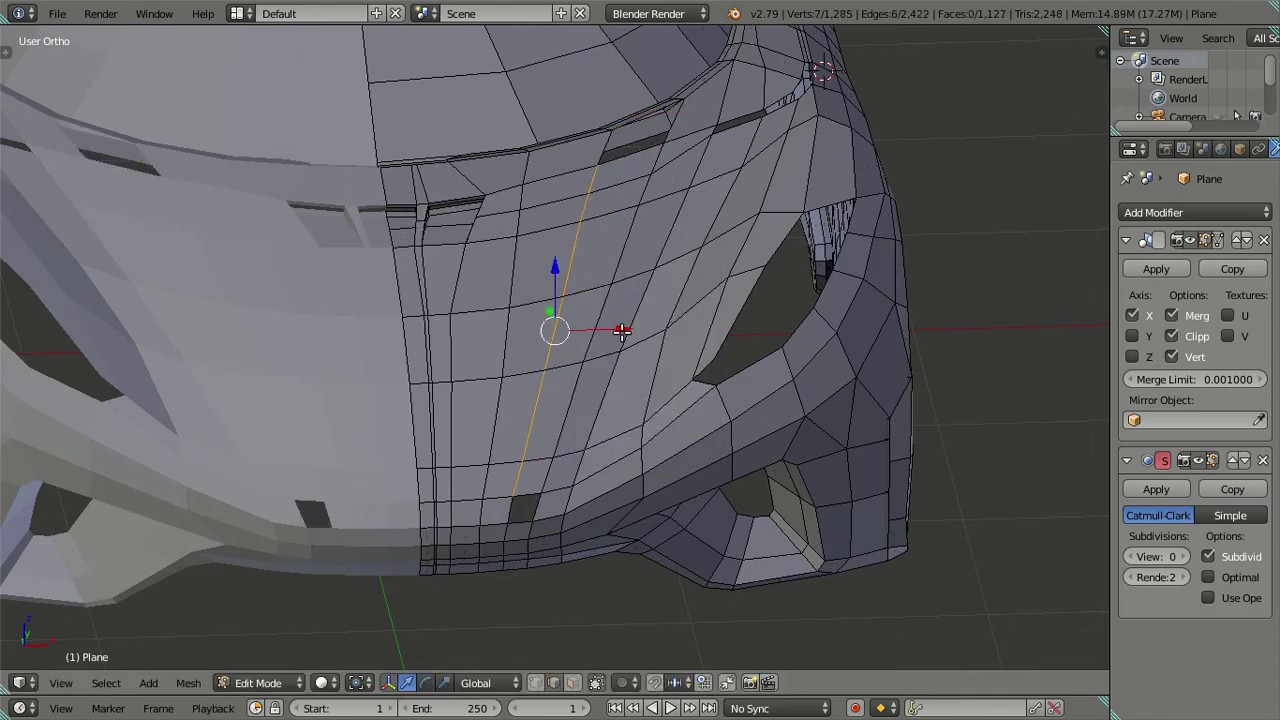
# Slide the new nose edge loop right along X, then shift it along Y in Top Ortho.
pyautogui.moveTo(620, 330); pyautogui.dragTo(634, 323)
pyautogui.click(644, 320)
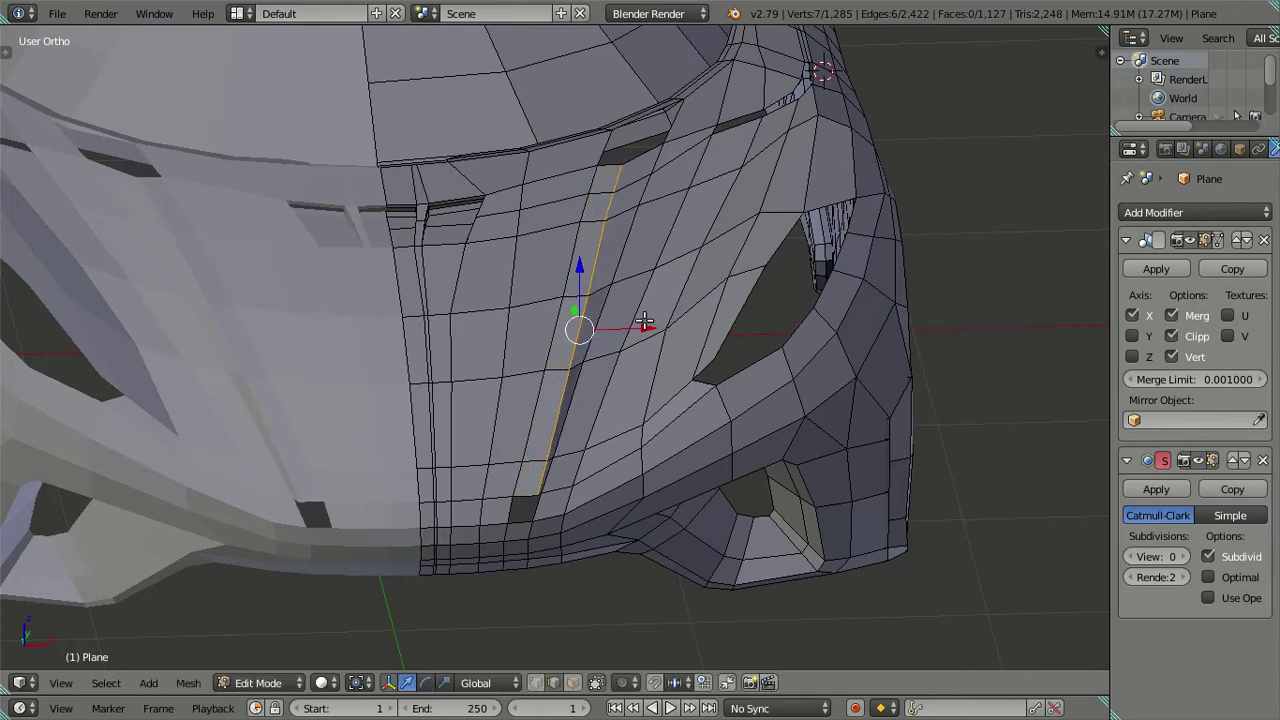
pyautogui.press('KP_7')
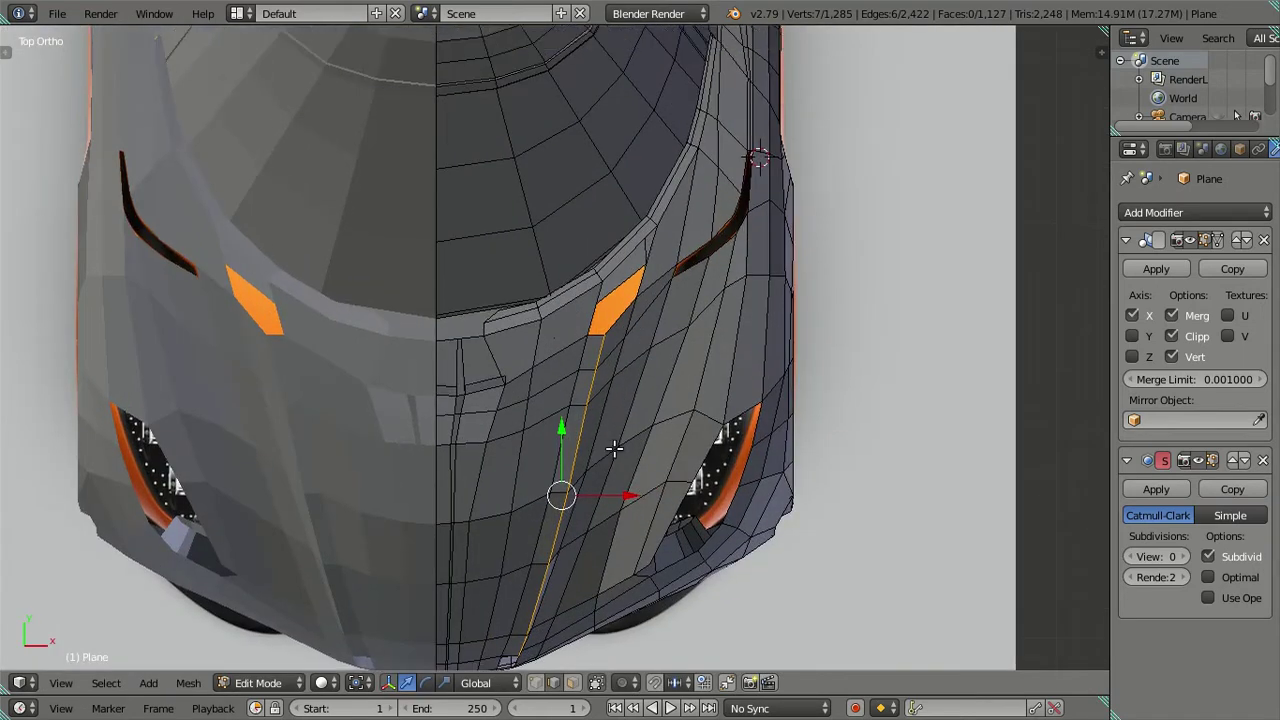
pyautogui.scroll(3, 640, 340)
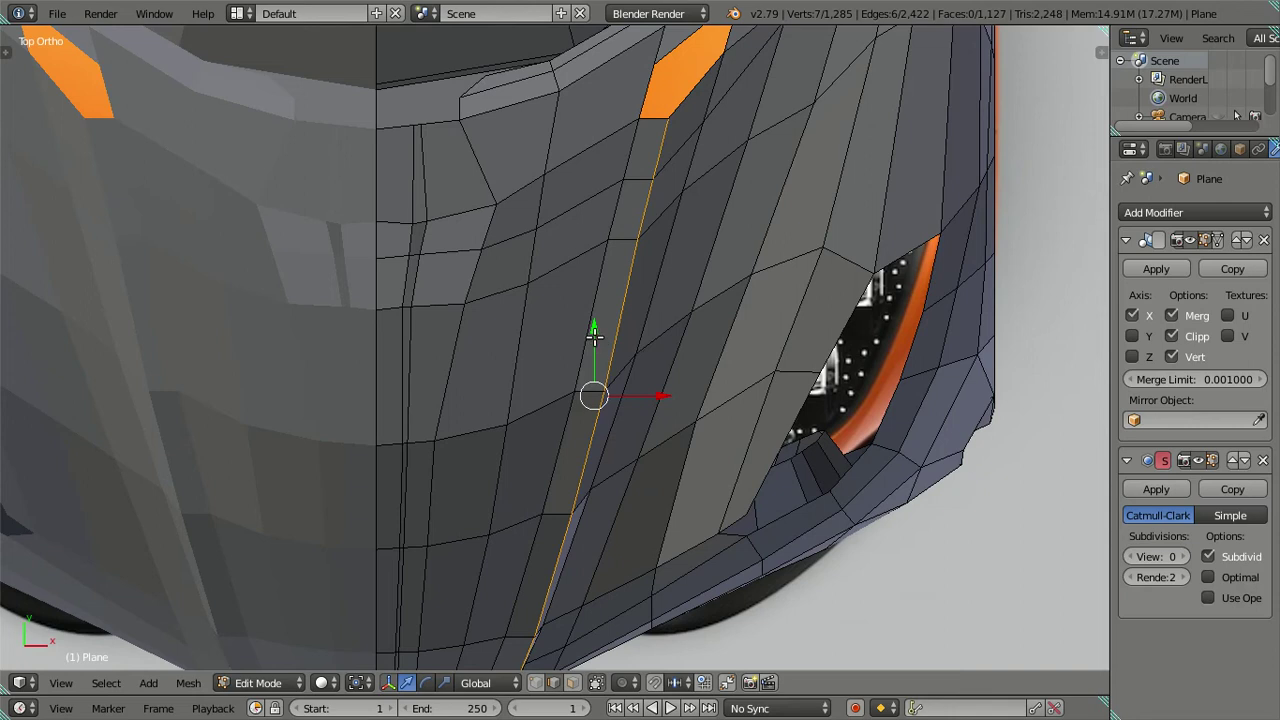
pyautogui.press('g')
pyautogui.press('y')
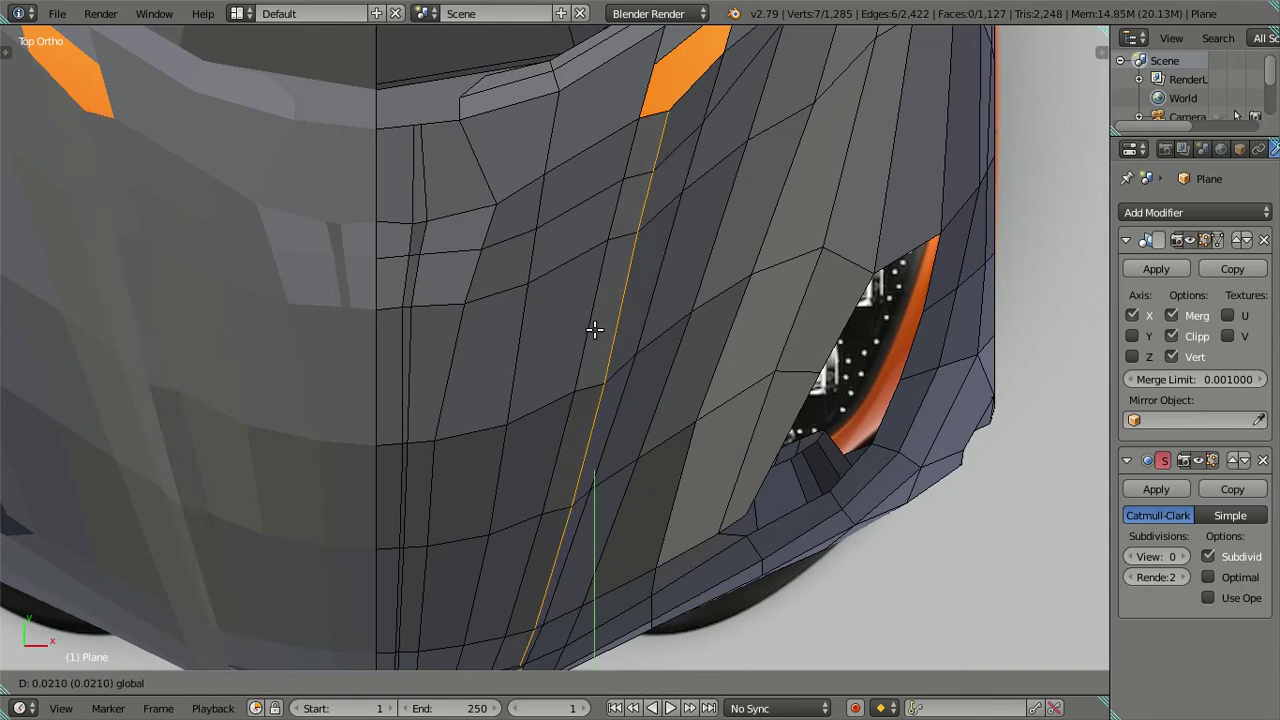
pyautogui.click(594, 330)
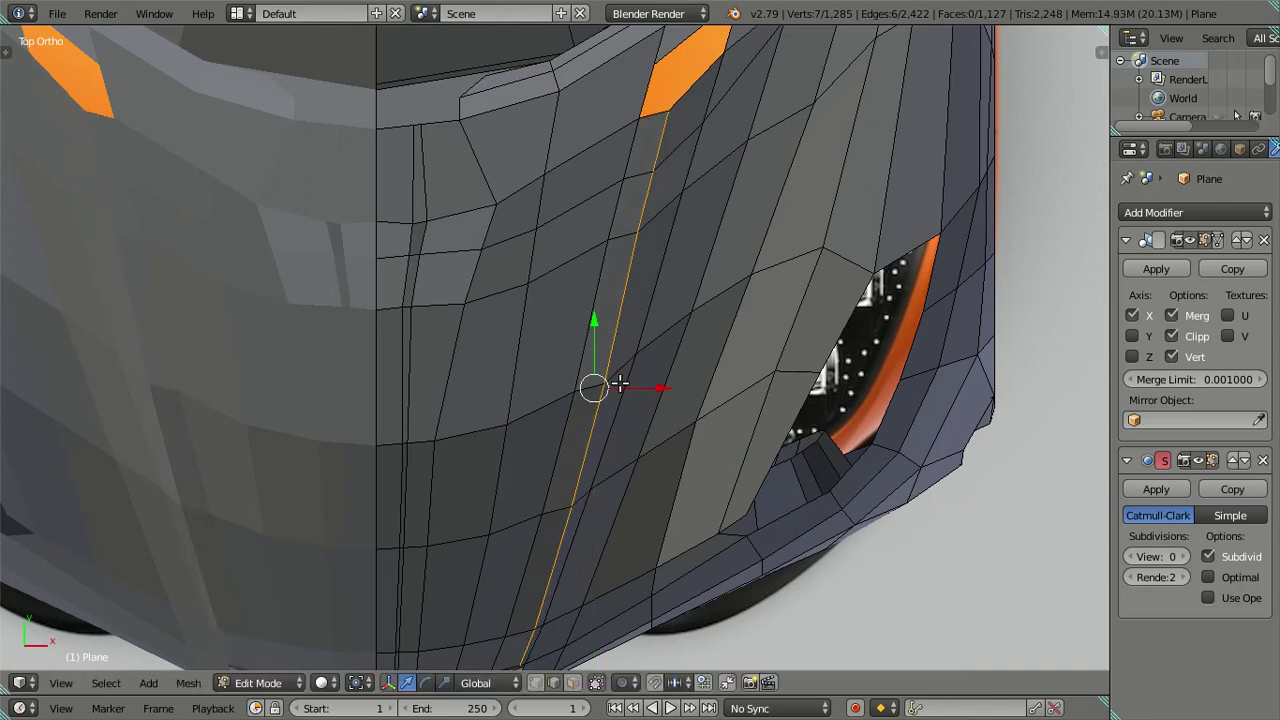
# Fine-tune the edge loop along X and Y to follow the reference panel line.
pyautogui.keyDown('shift'); pyautogui.moveTo(620, 385); pyautogui.dragTo(626, 325, button='middle'); pyautogui.keyUp('shift')
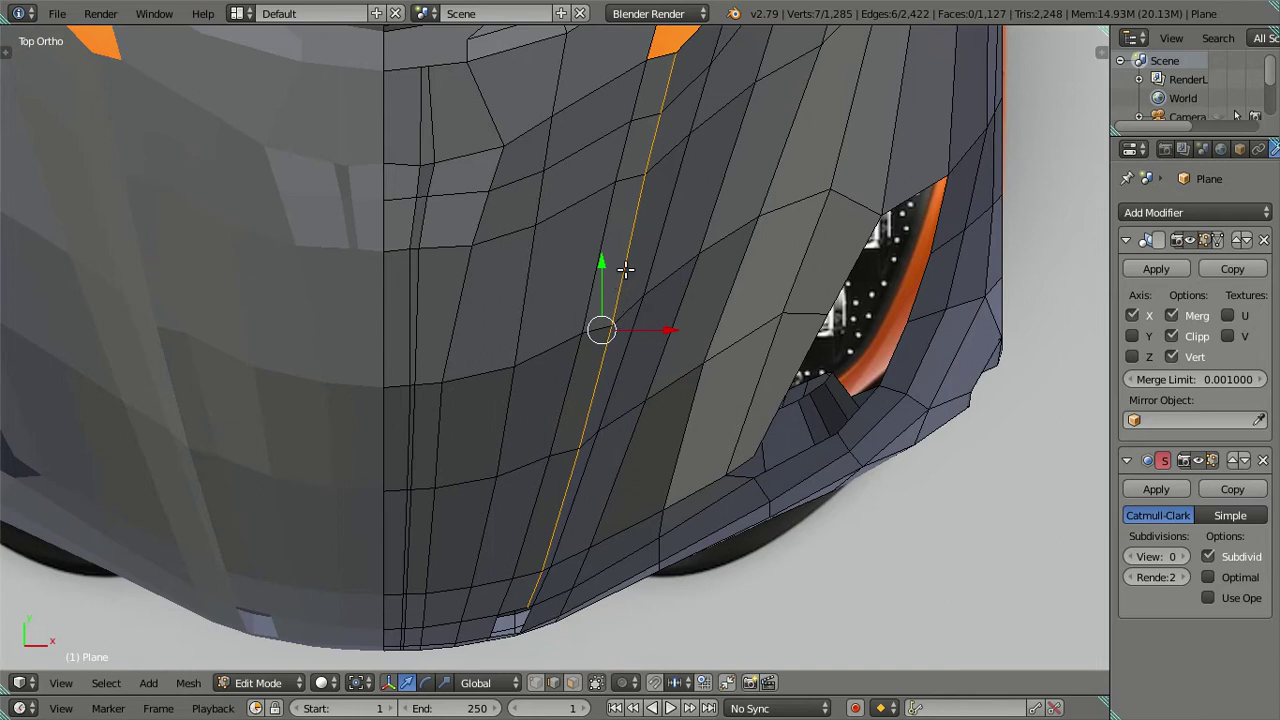
pyautogui.keyDown('shift'); pyautogui.moveTo(625, 269); pyautogui.dragTo(606, 341, button='middle'); pyautogui.keyUp('shift')
pyautogui.press('g')
pyautogui.press('x')
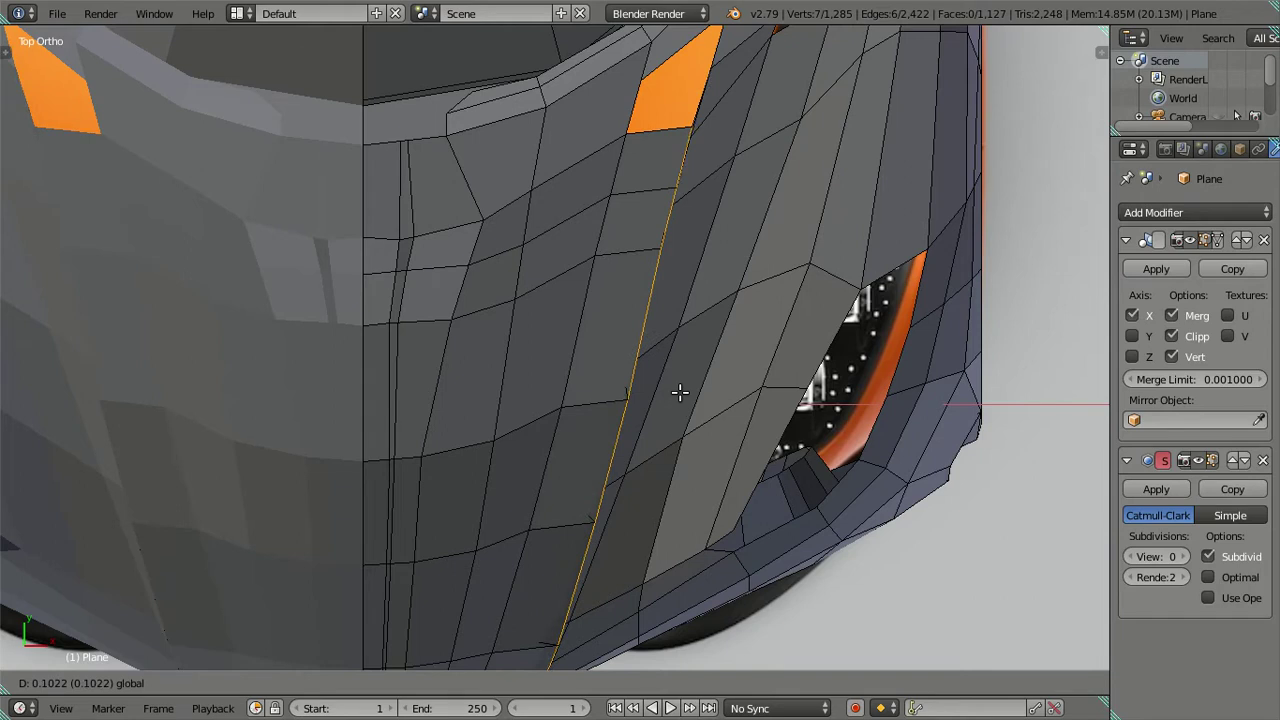
pyautogui.click(675, 392)
pyautogui.press('g')
pyautogui.press('y')
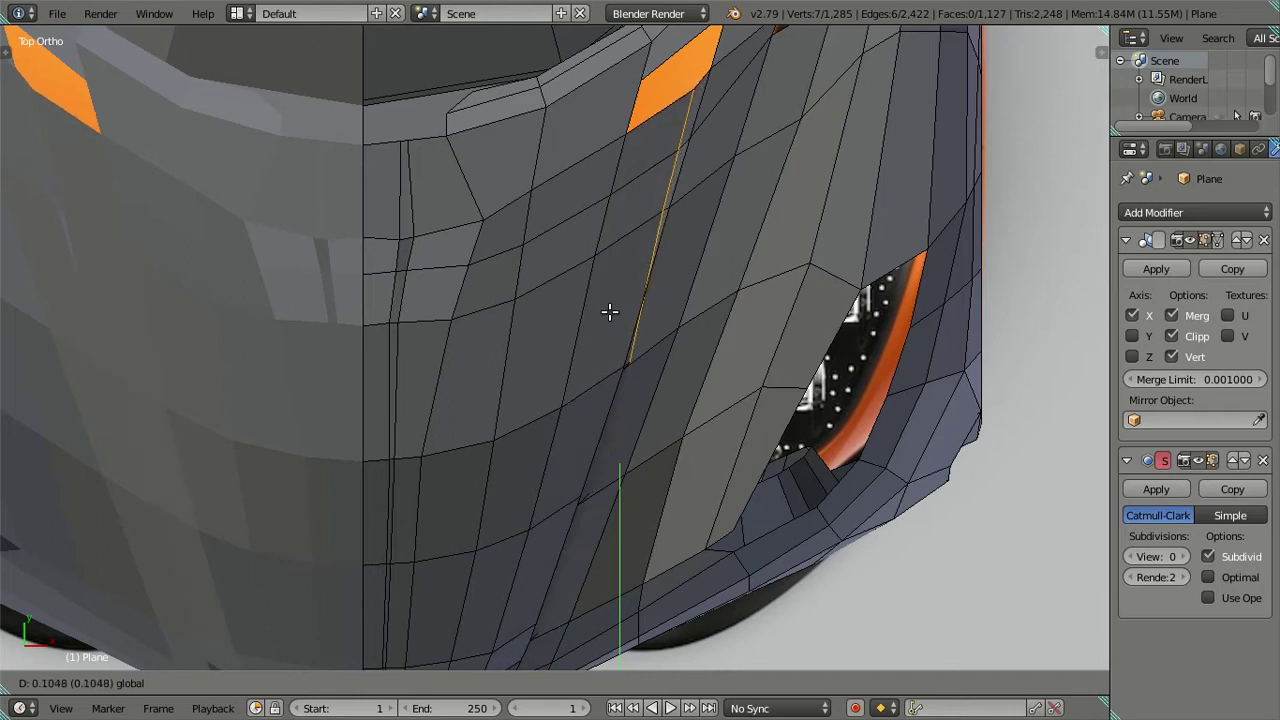
pyautogui.click(609, 312)
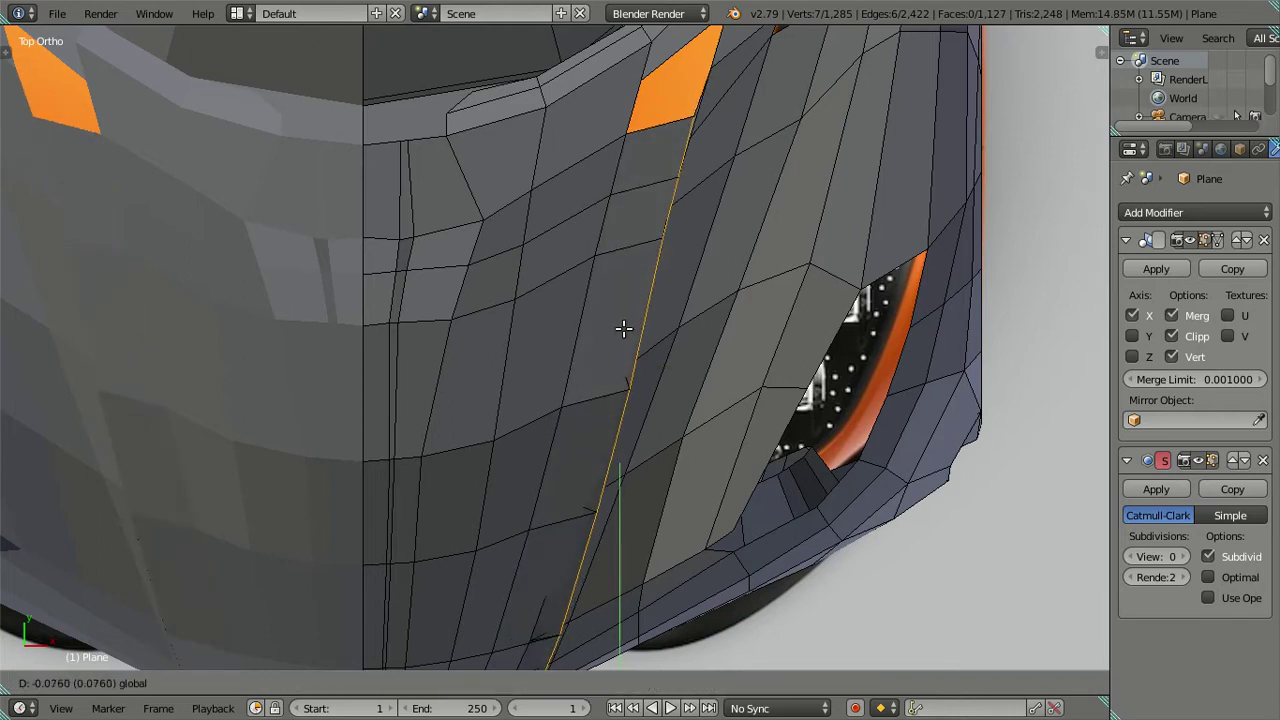
pyautogui.scroll(-3, 683, 418)
pyautogui.moveTo(683, 418)
pyautogui.mouseDown(button='middle')
pyautogui.moveTo(573, 290)
pyautogui.moveTo(674, 300)
pyautogui.mouseUp(button='middle')
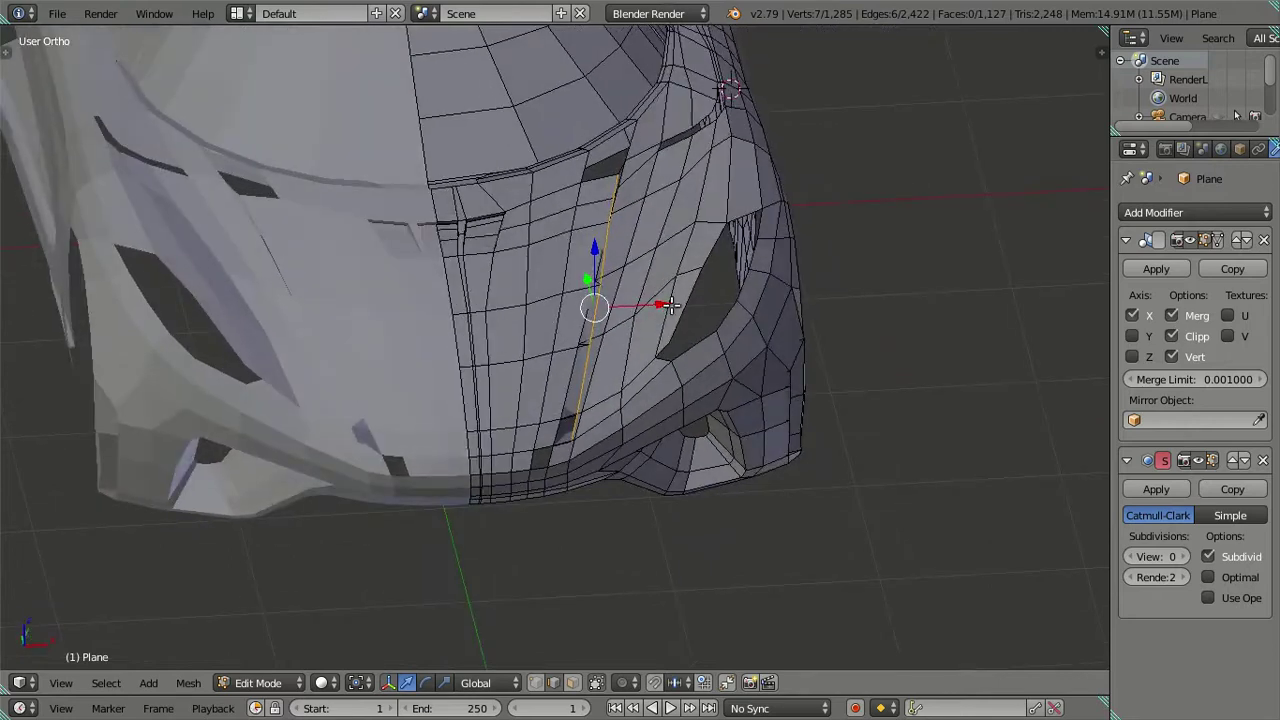
# Dissolve the redundant vertical edge run down the nose.
pyautogui.press('g')
pyautogui.click(636, 293)
pyautogui.scroll(2, 614, 314)
pyautogui.rightClick(645, 170)
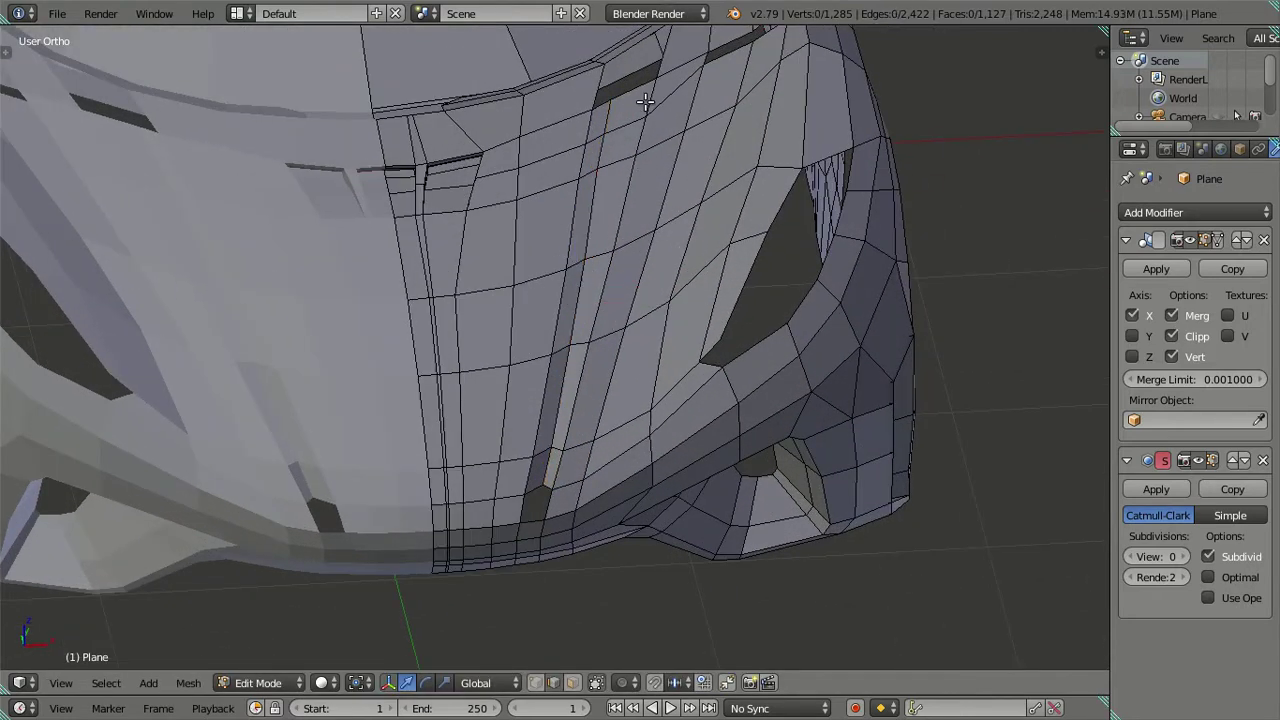
pyautogui.keyDown('ctrl'); pyautogui.rightClick(558, 463); pyautogui.keyUp('ctrl')
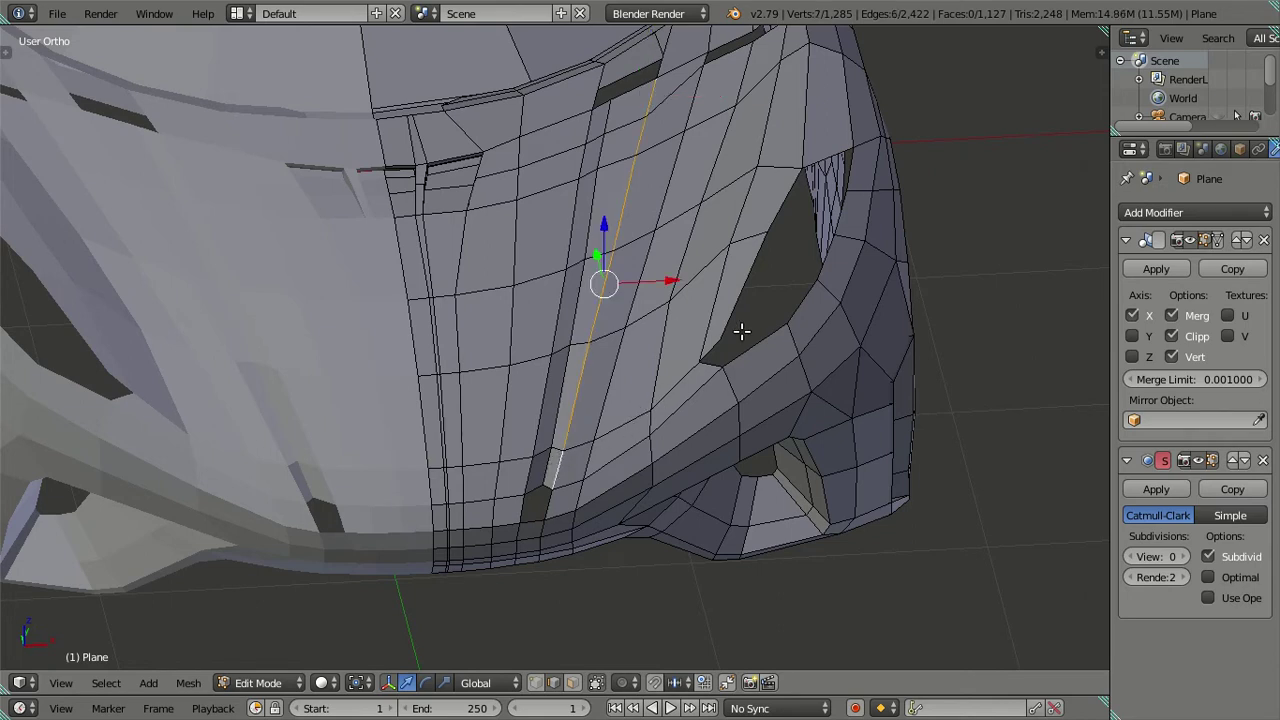
pyautogui.press('x')
pyautogui.click(735, 415)
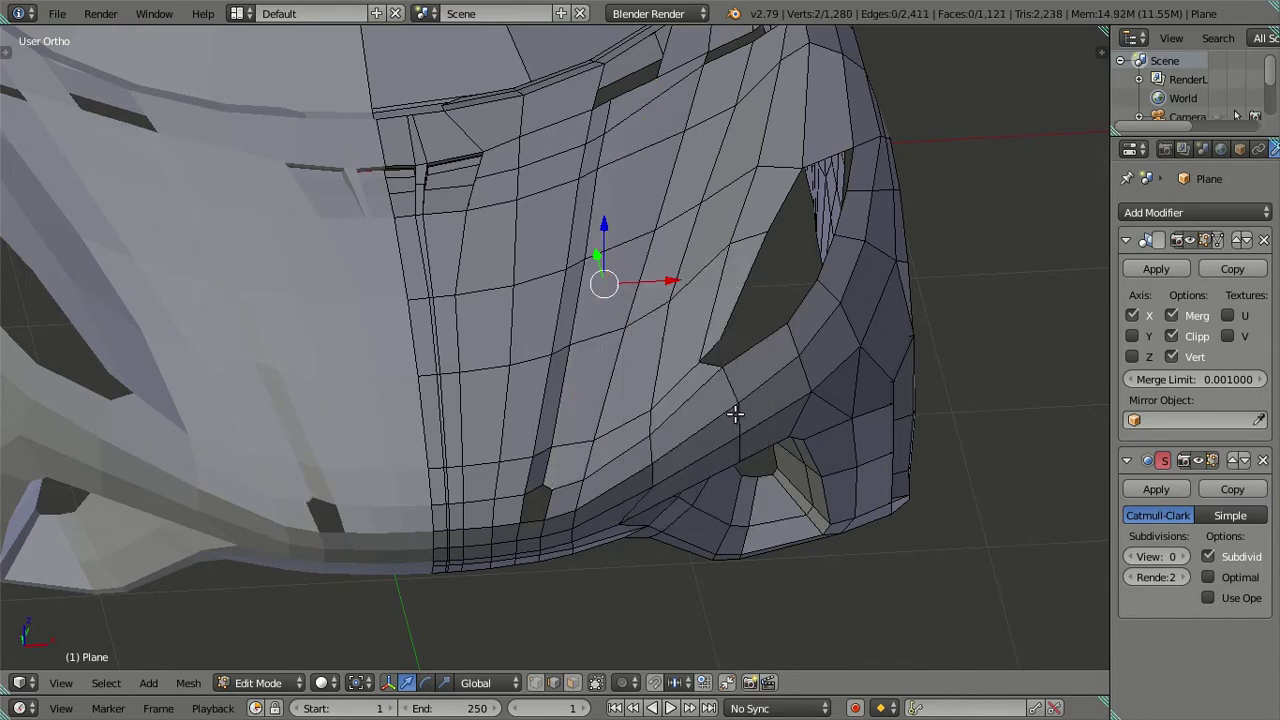
# Select the neighbouring vertical edge run and move it sideways along X.
pyautogui.press('a')
pyautogui.rightClick(602, 120)
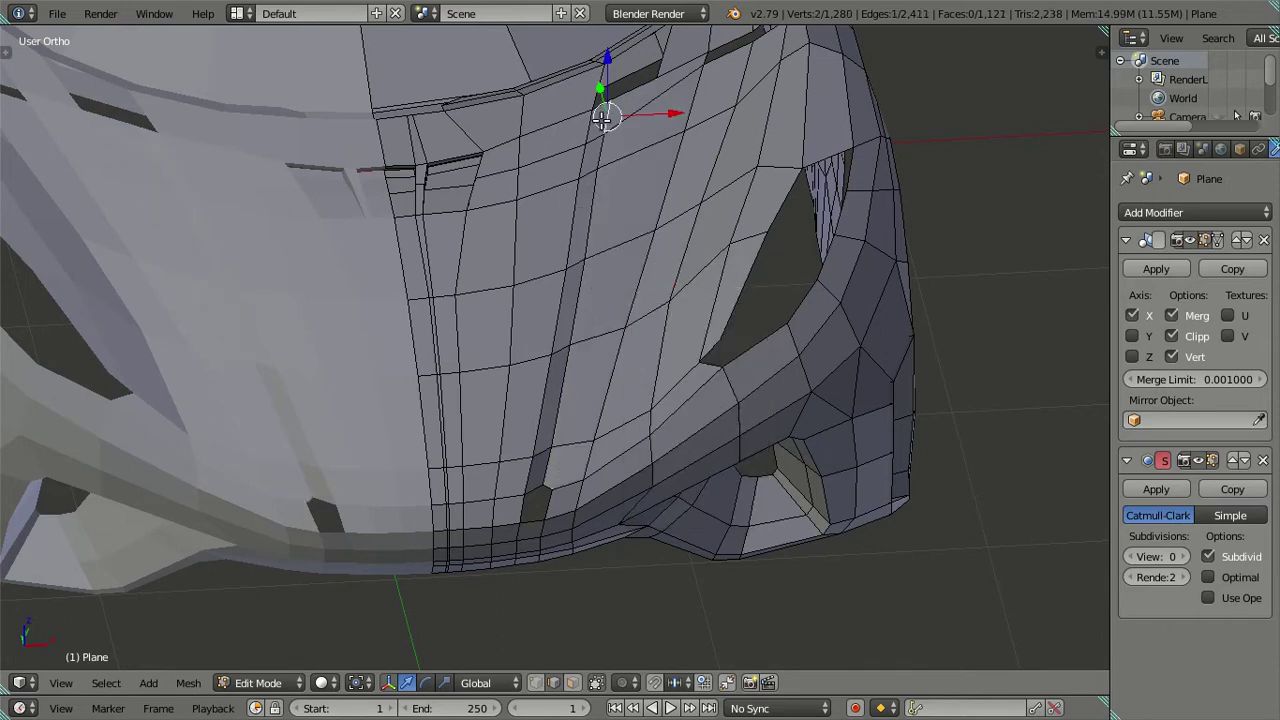
pyautogui.keyDown('ctrl'); pyautogui.rightClick(551, 462); pyautogui.keyUp('ctrl')
pyautogui.moveTo(590, 402); pyautogui.dragTo(608, 428, button='middle')
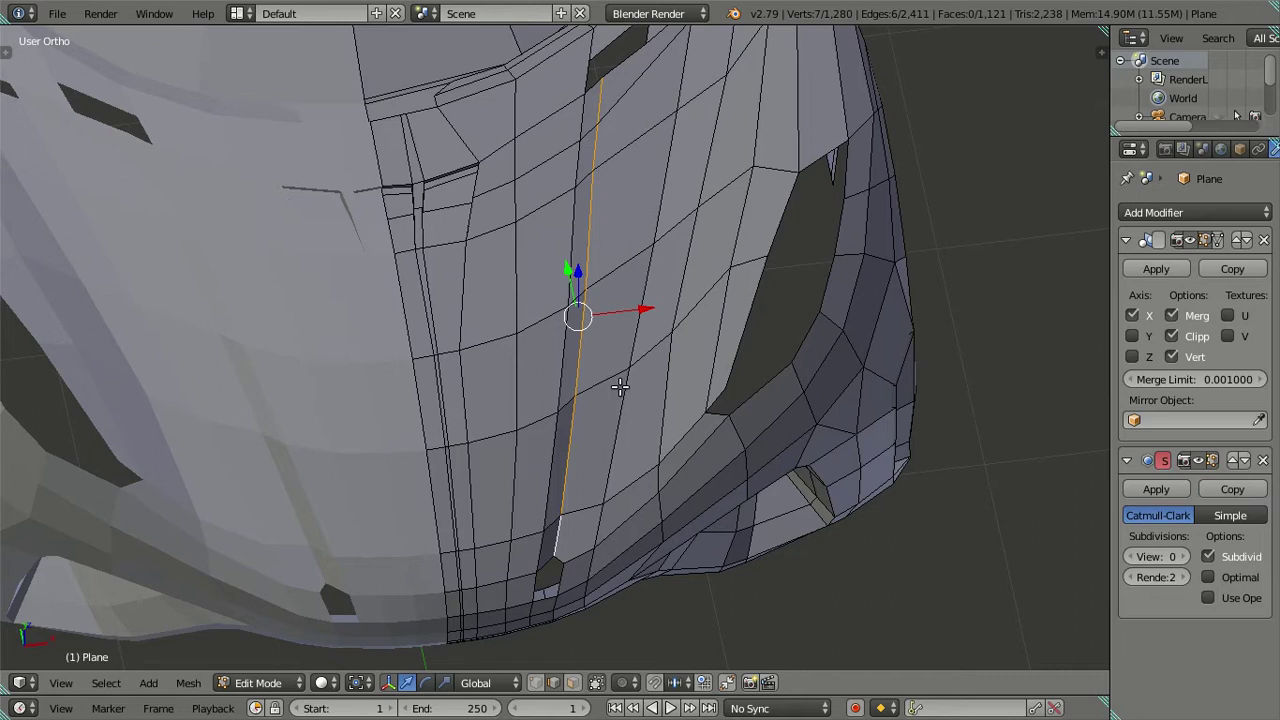
pyautogui.press('g')
pyautogui.press('x')
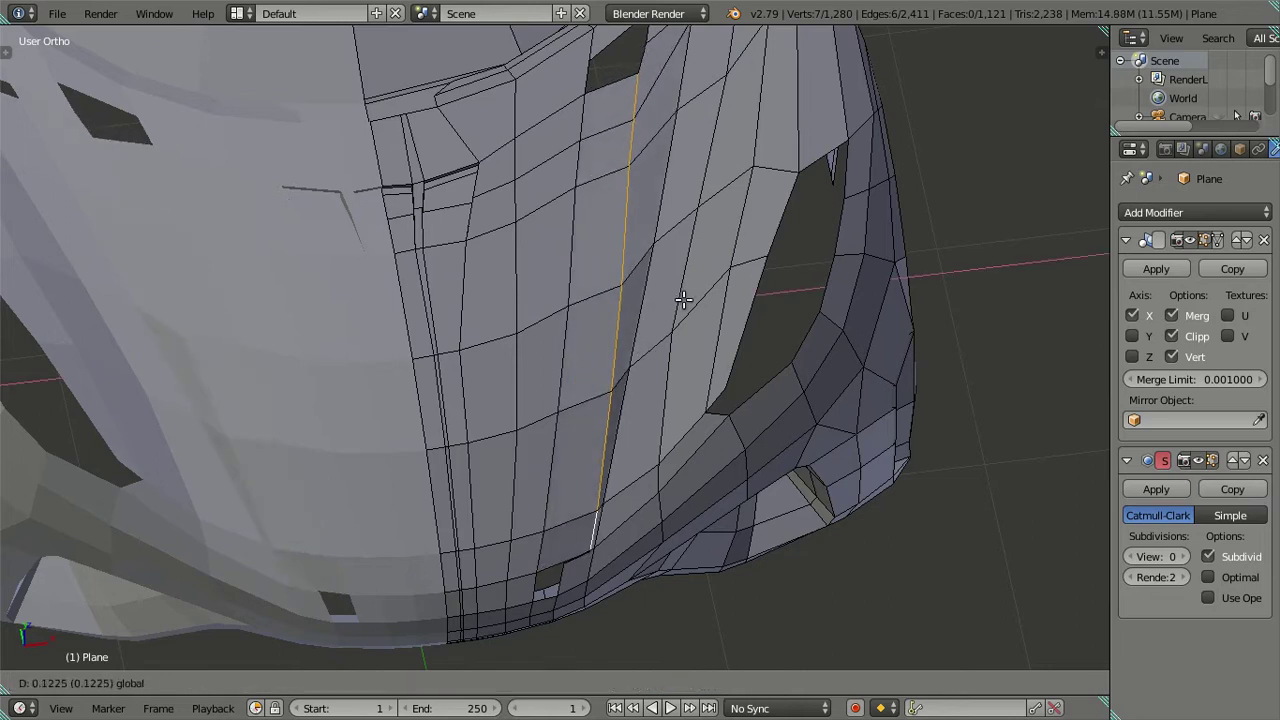
pyautogui.click(685, 298)
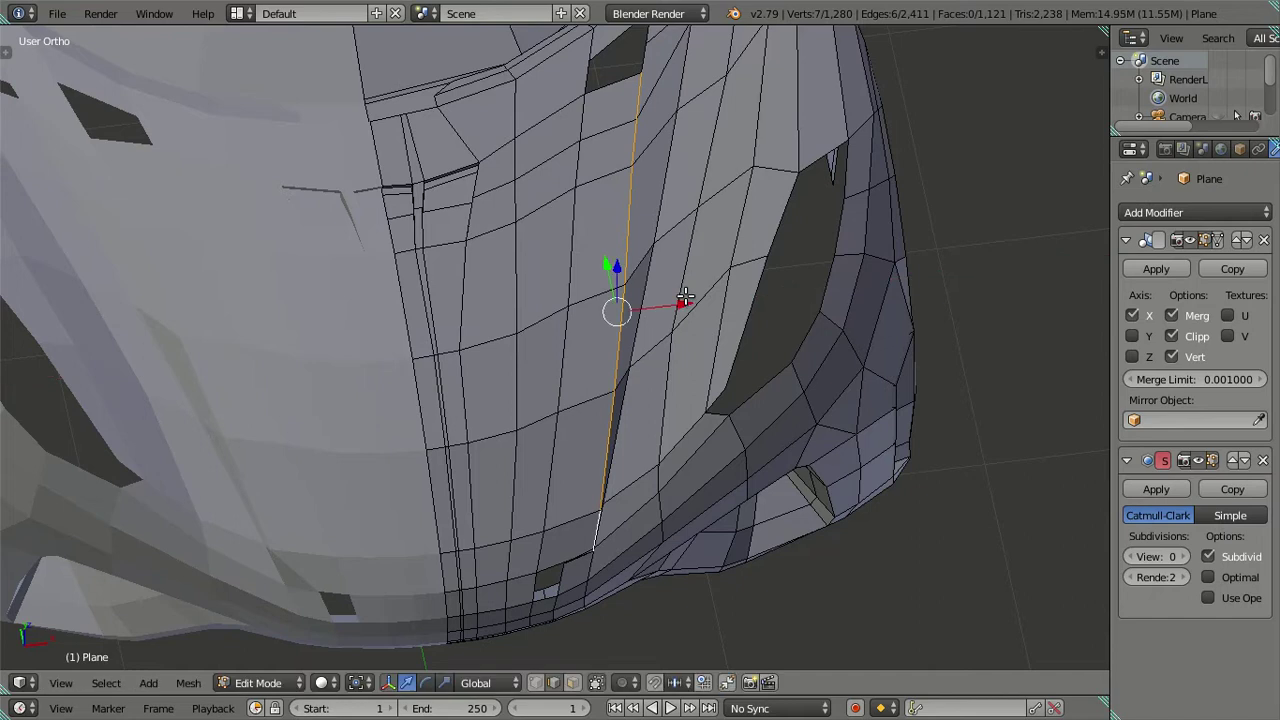
# Rotate the edge run in top view and shift it slightly left against the textured reference.
pyautogui.press('KP_7')
pyautogui.hotkey('alt', 'z')
pyautogui.press('r')
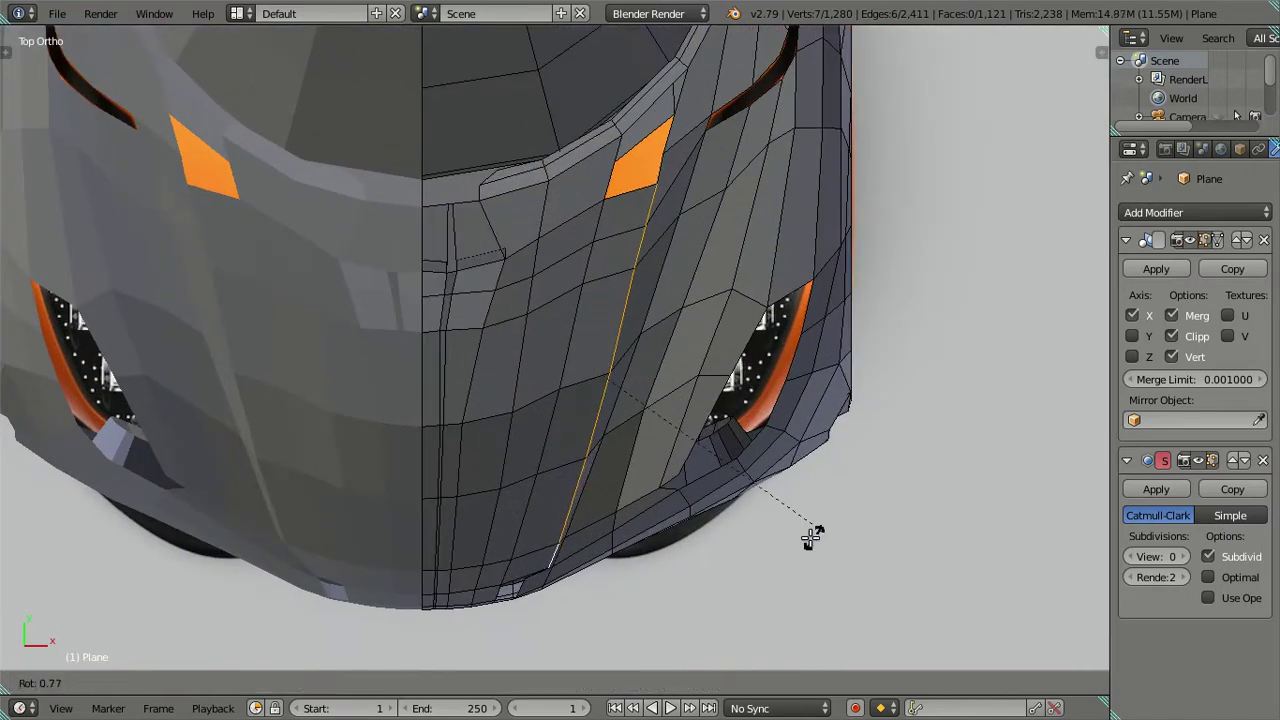
pyautogui.click(810, 537)
pyautogui.press('g')
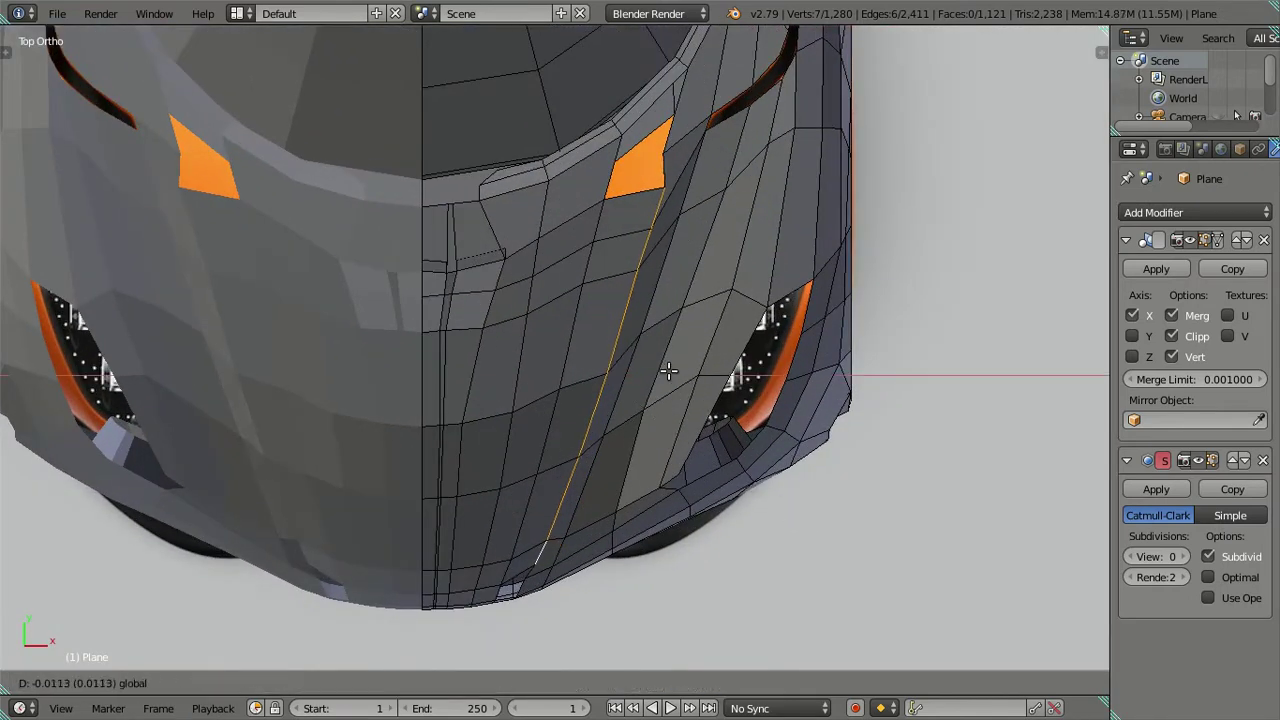
pyautogui.click(659, 369)
pyautogui.hotkey('alt', 'z')
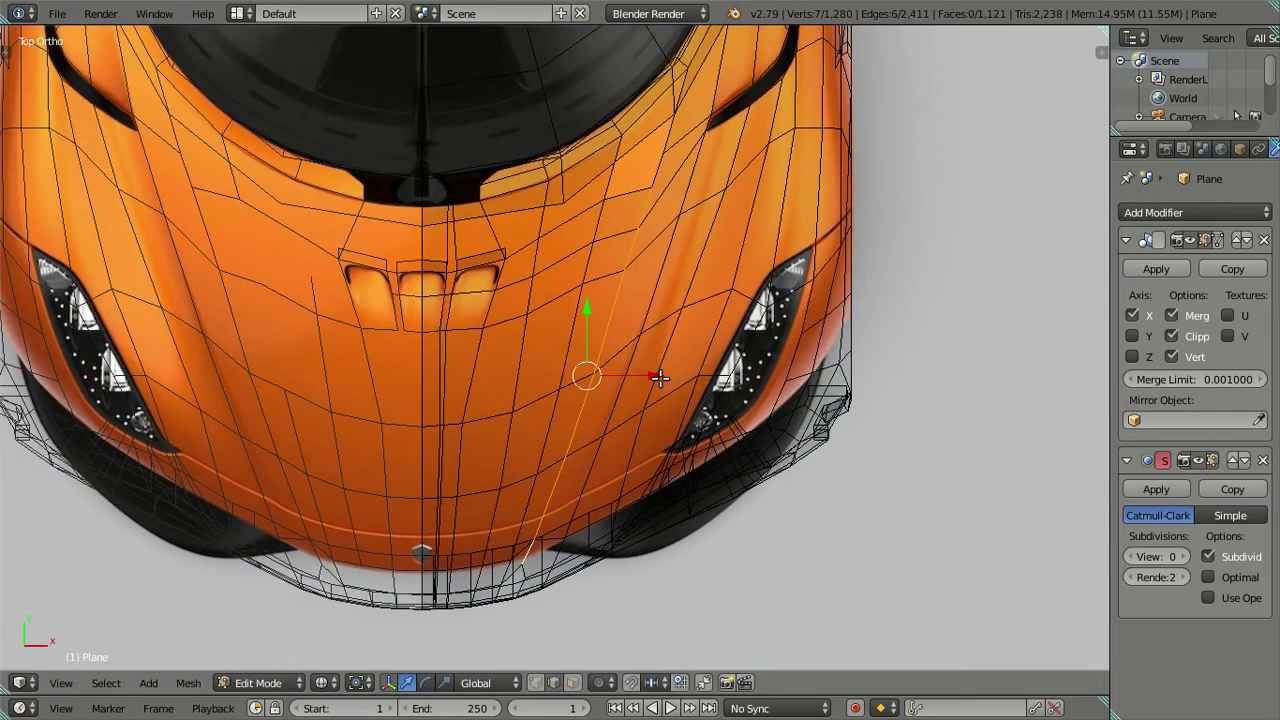
pyautogui.moveTo(649, 378); pyautogui.dragTo(612, 360)
pyautogui.hotkey('alt', 'z')
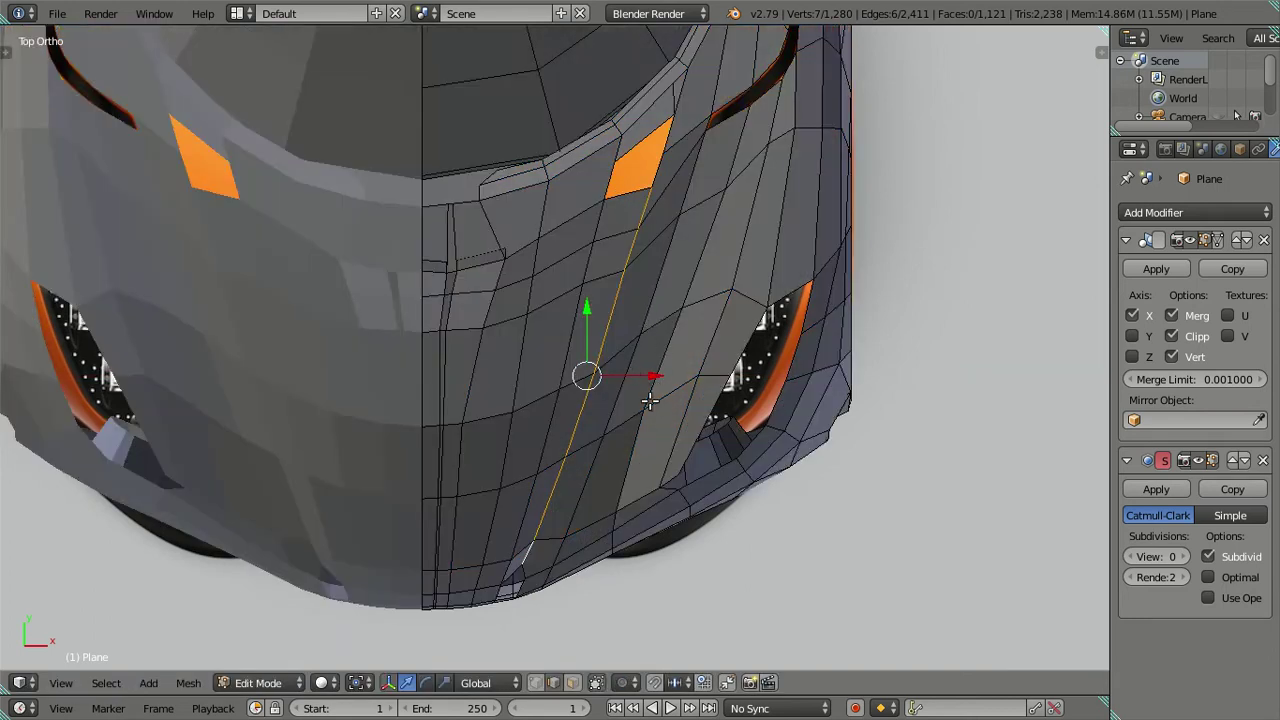
pyautogui.scroll(1, 630, 401)
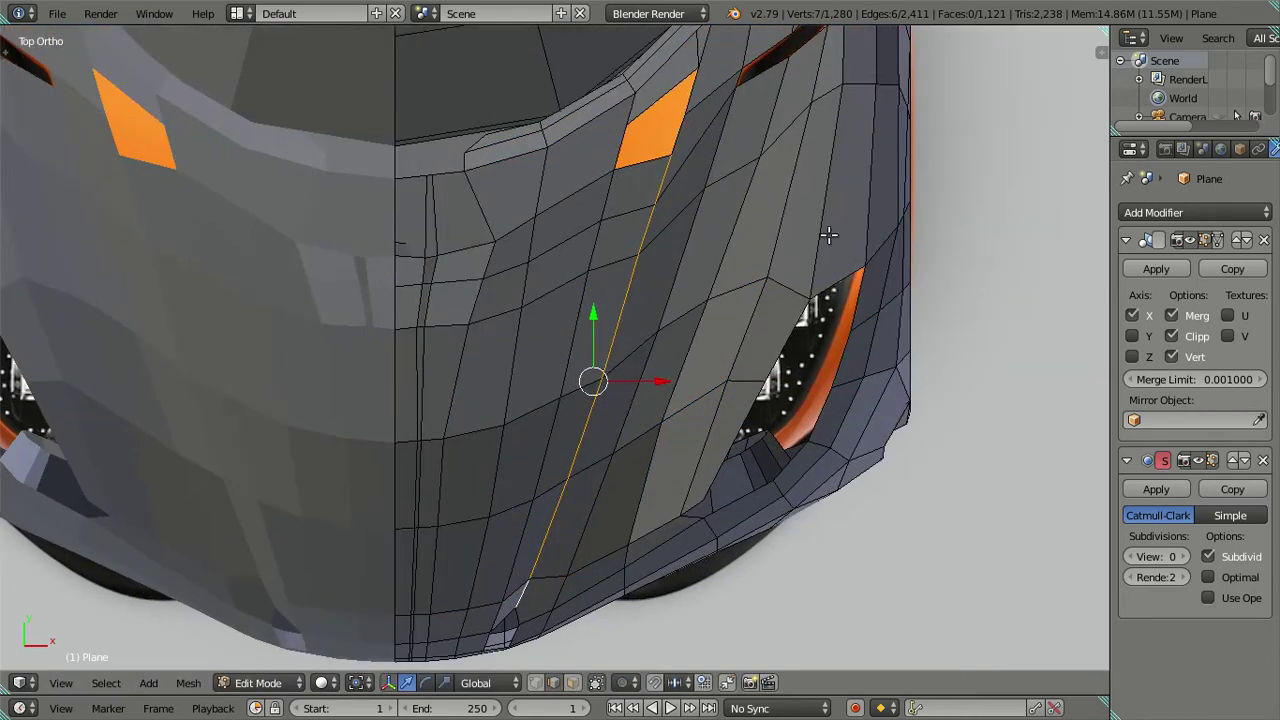
pyautogui.press('g')
pyautogui.press('g')
pyautogui.press('Escape')
pyautogui.moveTo(664, 381); pyautogui.dragTo(671, 377)
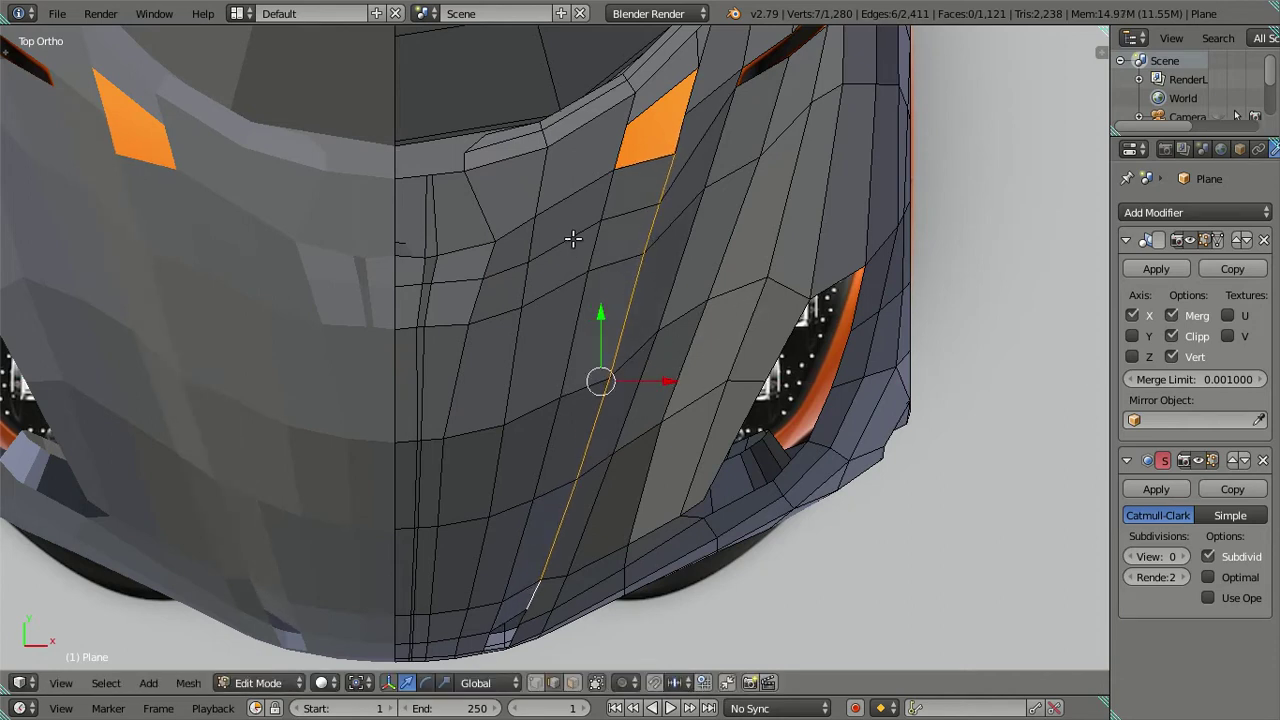
# In vertex mode, move the top vertex near the orange vent and raise two vertices along Y.
pyautogui.hotkey('ctrl', 'Tab')
pyautogui.click(735, 230)
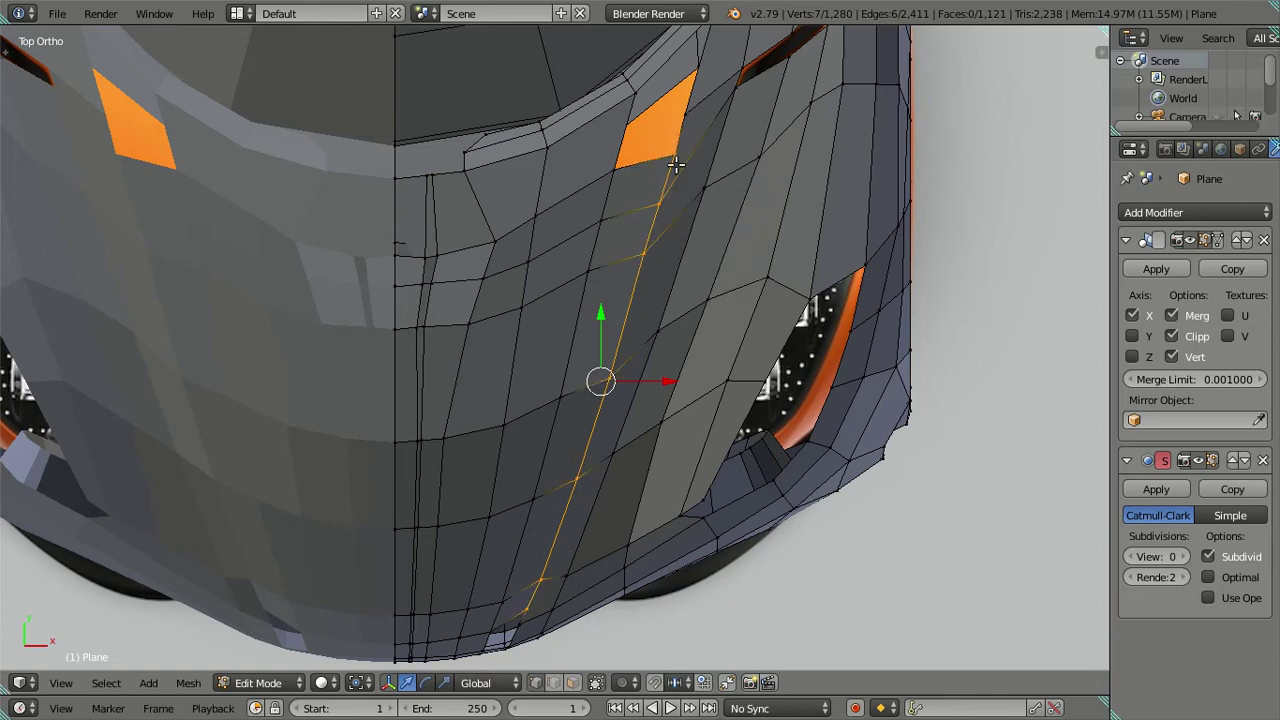
pyautogui.hotkey('ctrl', 'z')
pyautogui.rightClick(675, 207)
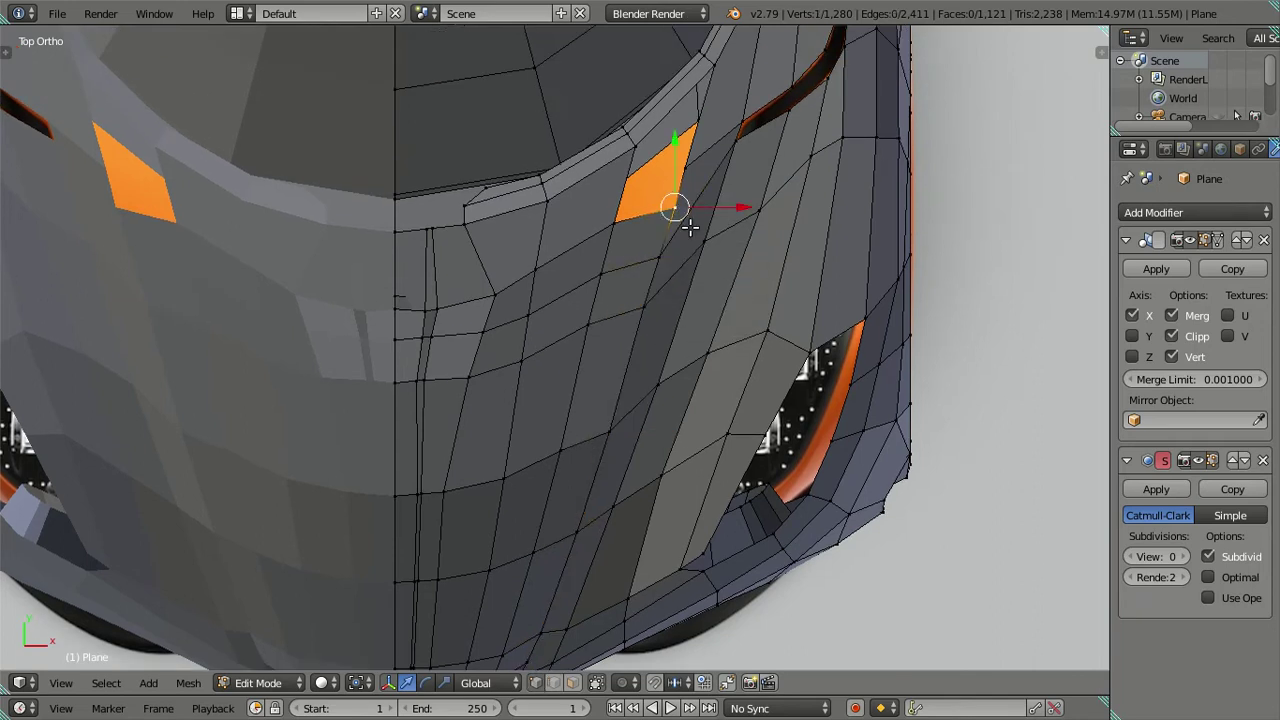
pyautogui.press('g')
pyautogui.click(662, 293)
pyautogui.keyDown('shift'); pyautogui.rightClick(641, 307); pyautogui.keyUp('shift')
pyautogui.press('g')
pyautogui.press('y')
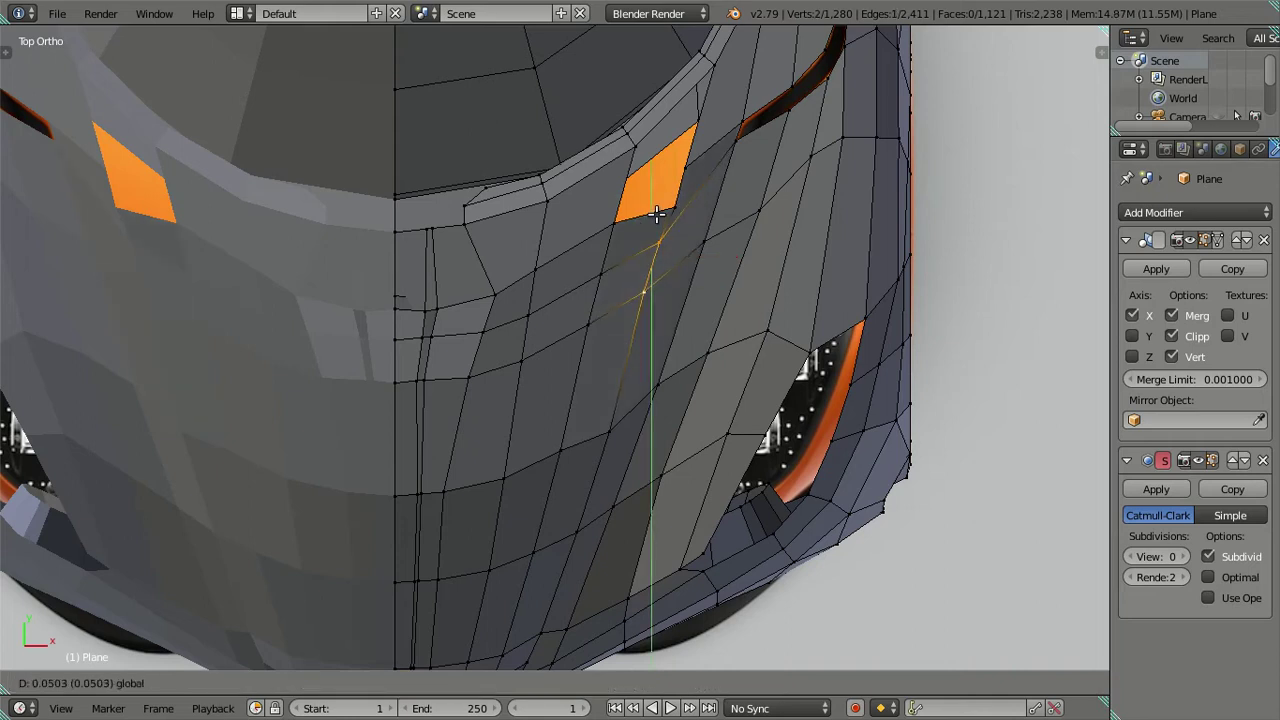
pyautogui.click(656, 213)
# Nudge the next vertices near the vent along Y into line.
pyautogui.rightClick(676, 206)
pyautogui.press('g')
pyautogui.press('y')
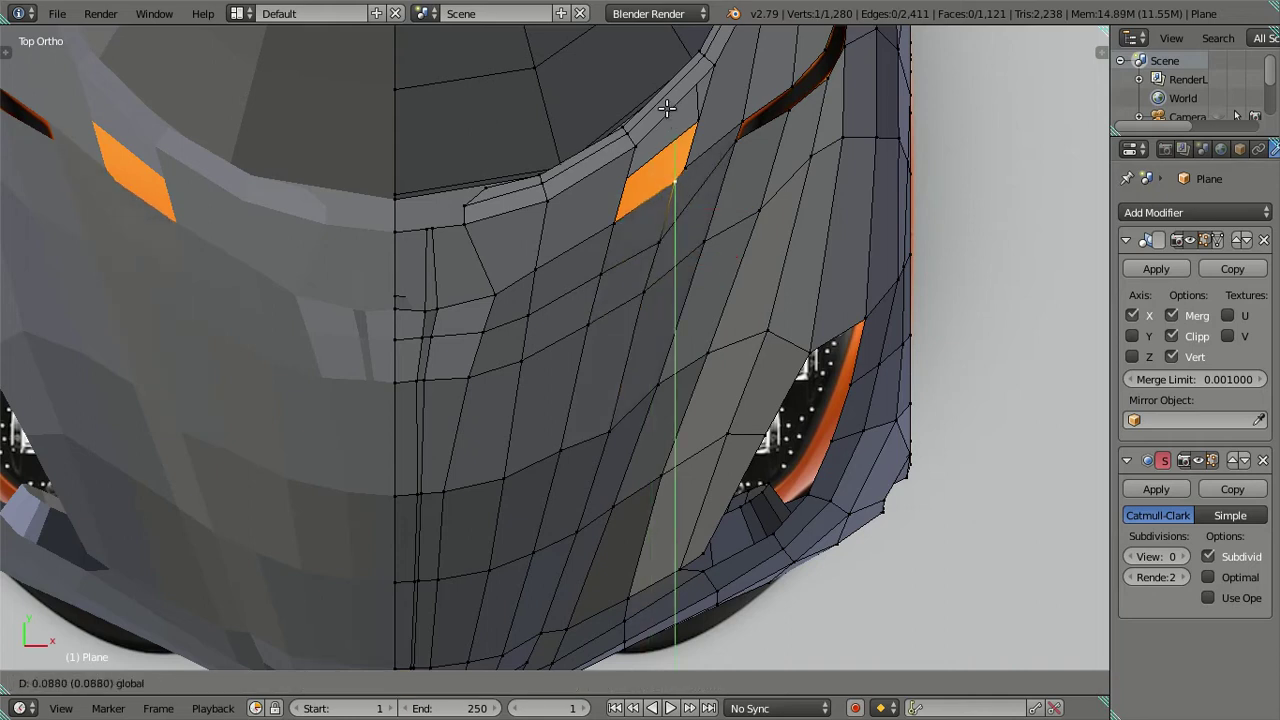
pyautogui.click(666, 108)
pyautogui.rightClick(662, 240)
pyautogui.press('g')
pyautogui.press('y')
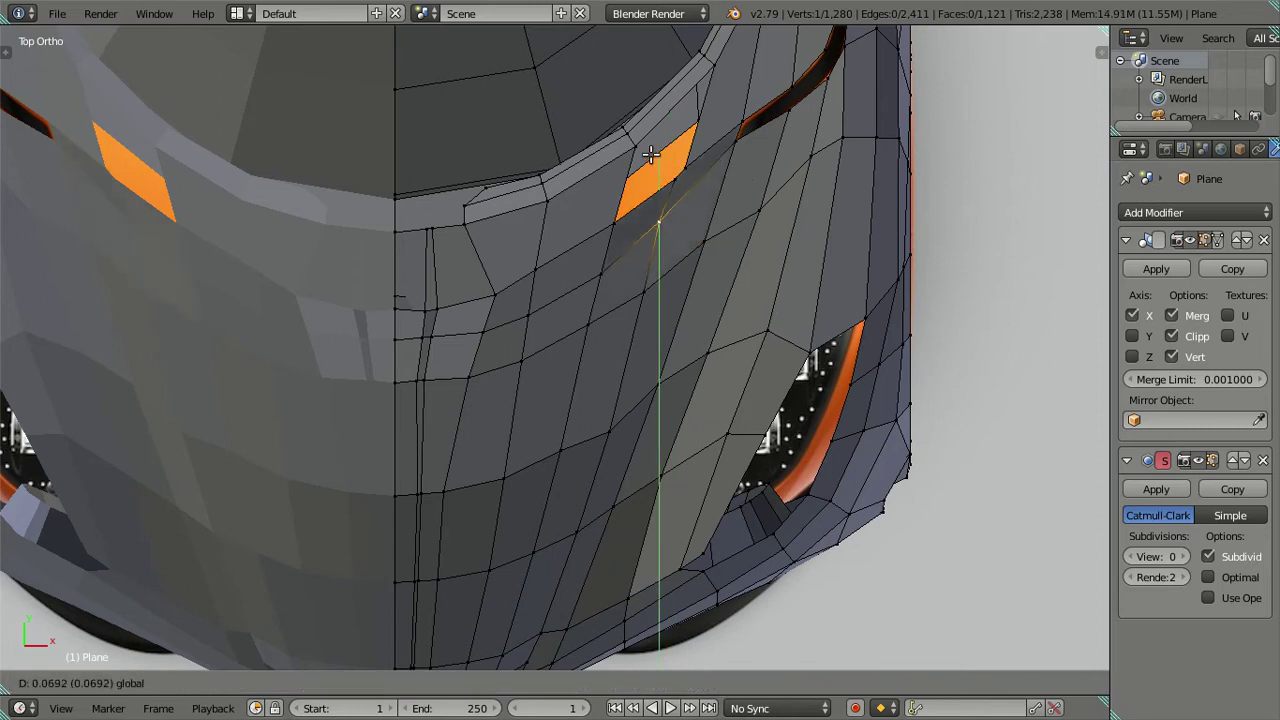
pyautogui.click(650, 154)
# Nudge the lower nose and bumper-edge vertices along Y.
pyautogui.keyDown('shift'); pyautogui.moveTo(657, 163); pyautogui.dragTo(679, 286, button='middle'); pyautogui.keyUp('shift')
pyautogui.rightClick(679, 286)
pyautogui.press('g')
pyautogui.press('y')
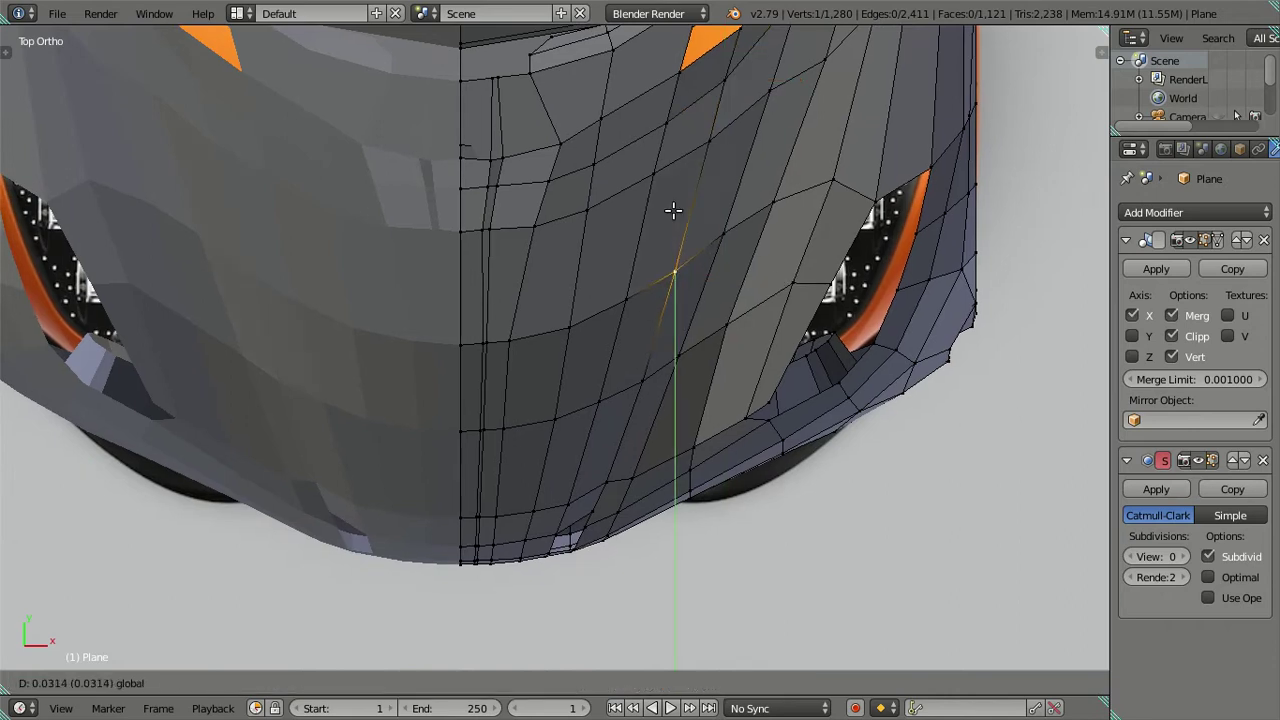
pyautogui.click(673, 210)
pyautogui.rightClick(608, 460)
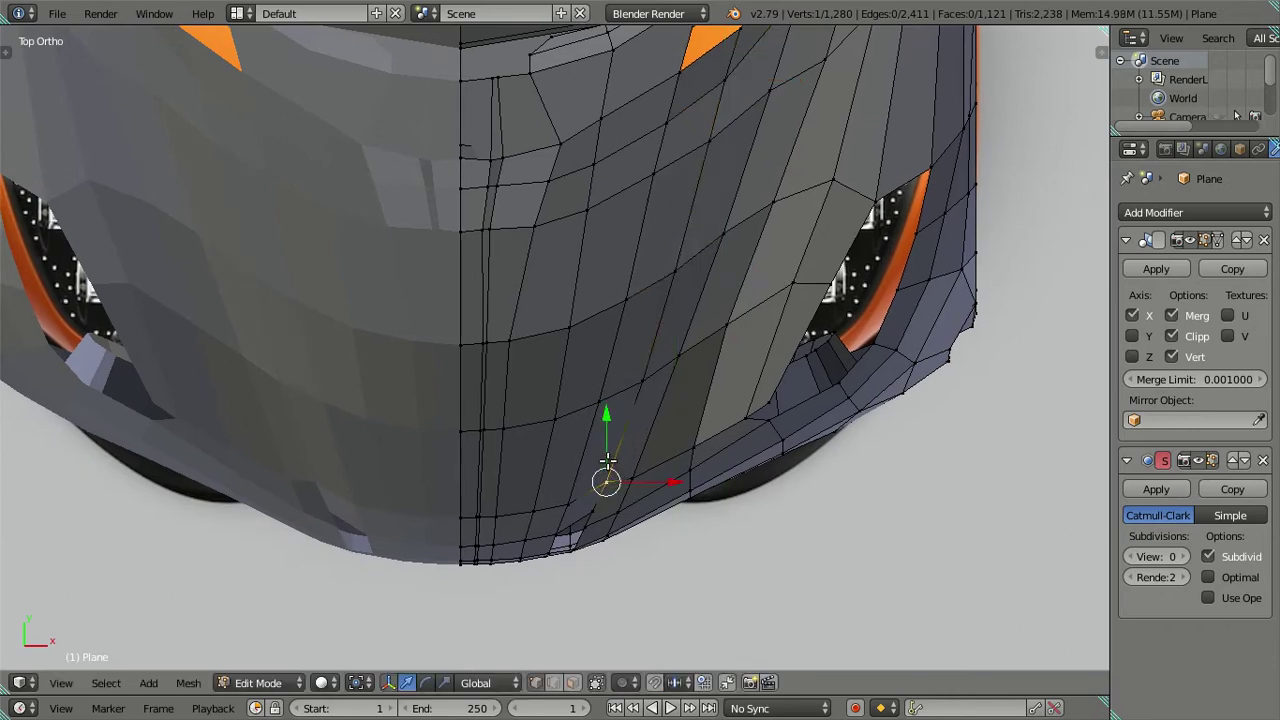
pyautogui.moveTo(607, 418); pyautogui.dragTo(606, 424)
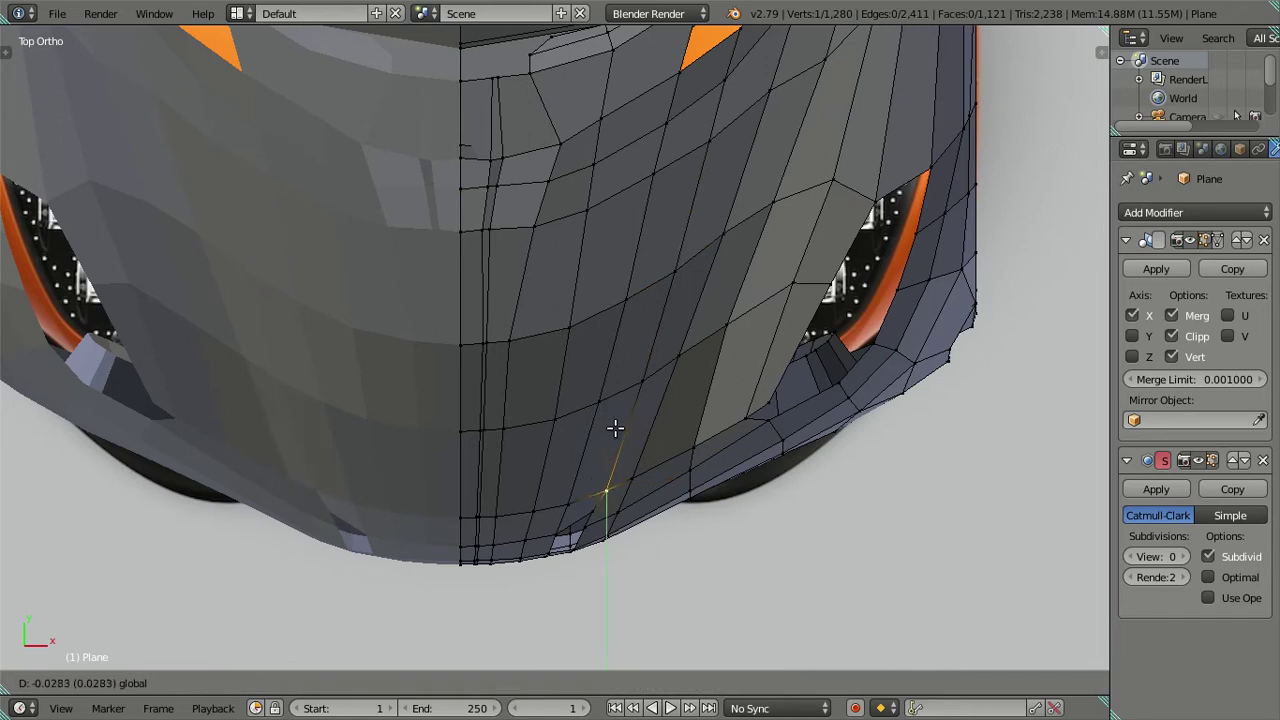
pyautogui.click(615, 428)
# Merge the vertex pair at the bumper into the last-selected vertex.
pyautogui.press('a')
pyautogui.scroll(2, 625, 530)
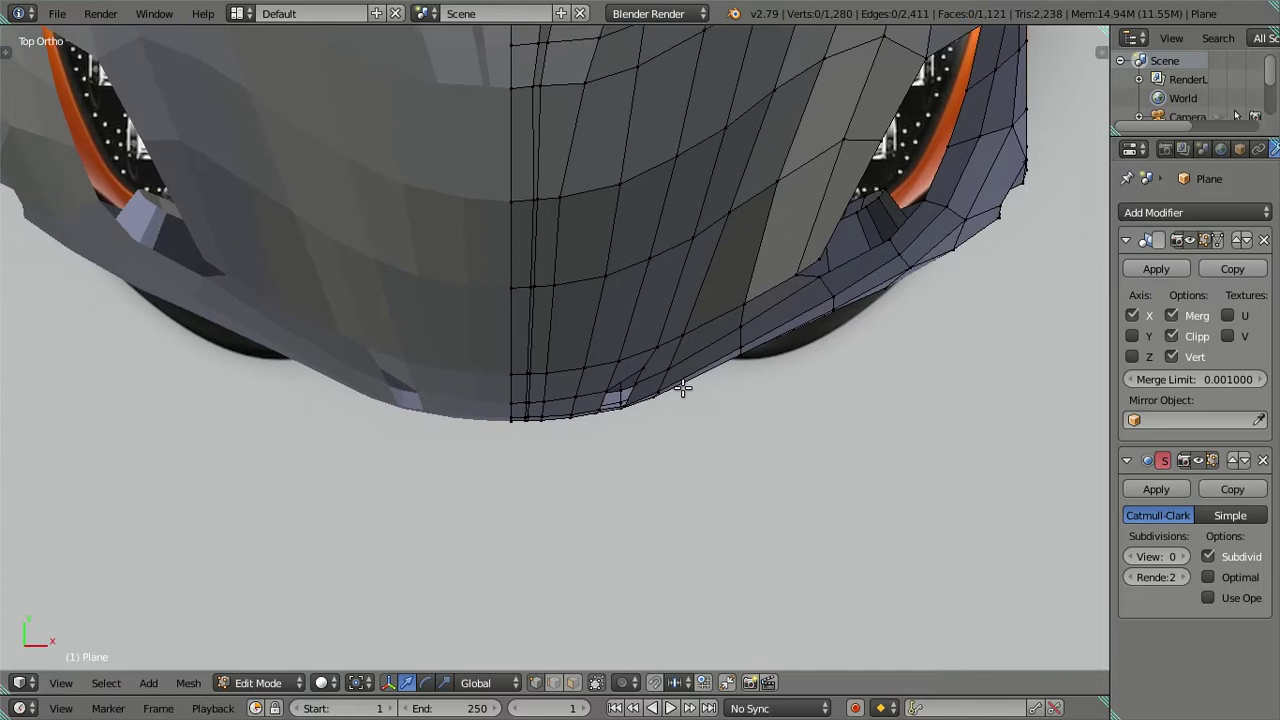
pyautogui.scroll(2, 686, 389)
pyautogui.rightClick(698, 396)
pyautogui.hotkey('alt', 'm')
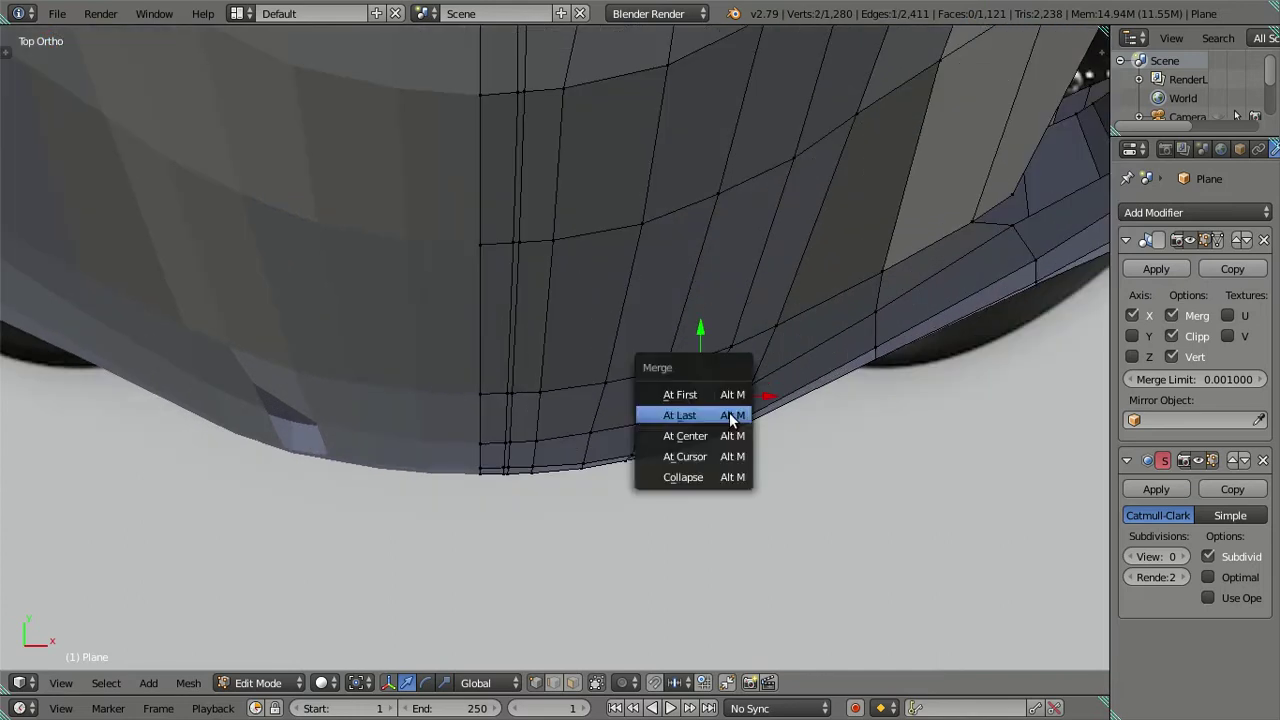
pyautogui.click(731, 416)
# Slide a bumper-edge vertex slightly along X.
pyautogui.scroll(-2, 726, 409)
pyautogui.press('a')
pyautogui.scroll(1, 691, 309)
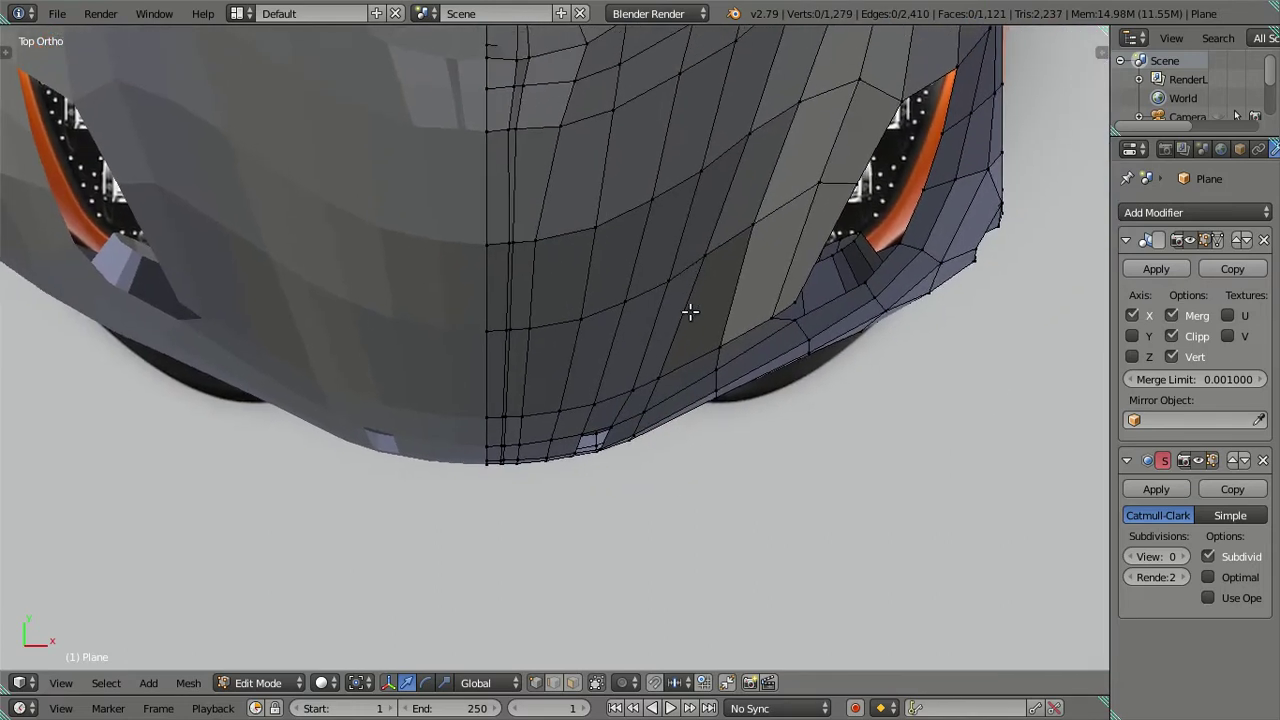
pyautogui.scroll(2, 677, 400)
pyautogui.rightClick(661, 410)
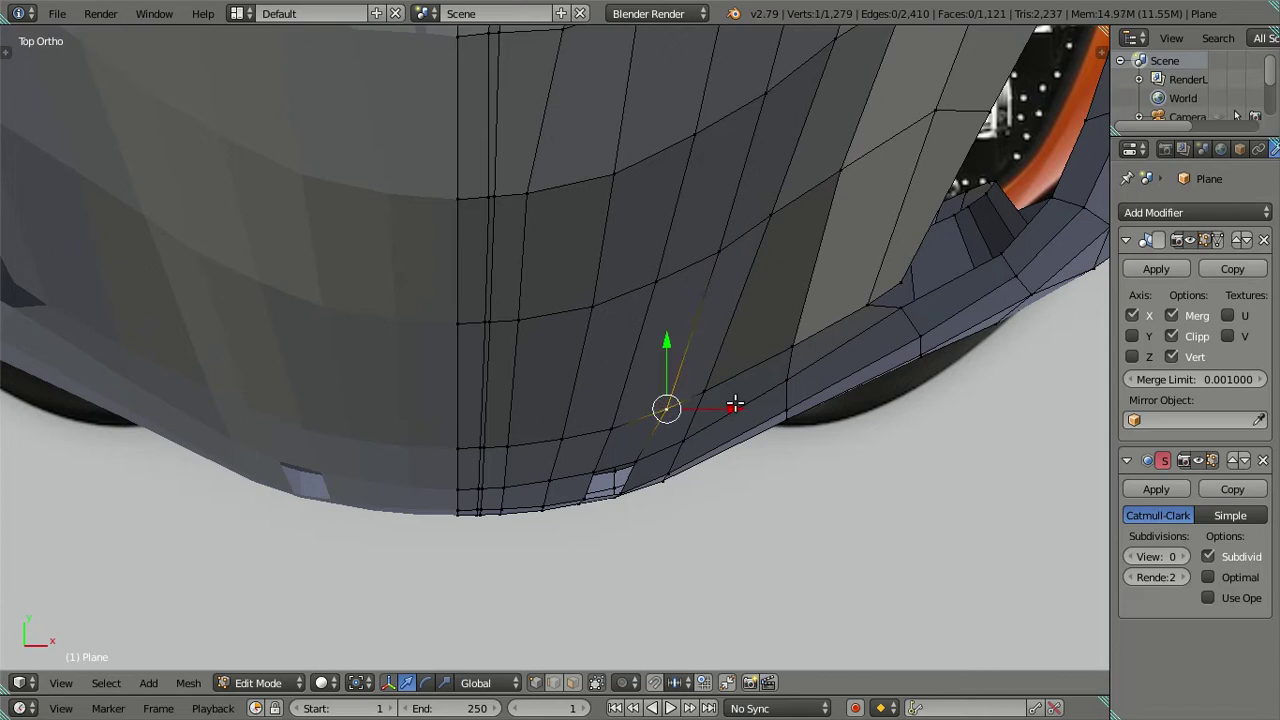
pyautogui.moveTo(734, 404); pyautogui.dragTo(731, 401)
pyautogui.click(731, 401)
# Collapse the short edge near the orange vent into a single vertex.
pyautogui.scroll(1, 730, 400)
pyautogui.scroll(1, 730, 400)
pyautogui.press('a')
pyautogui.scroll(1, 740, 290)
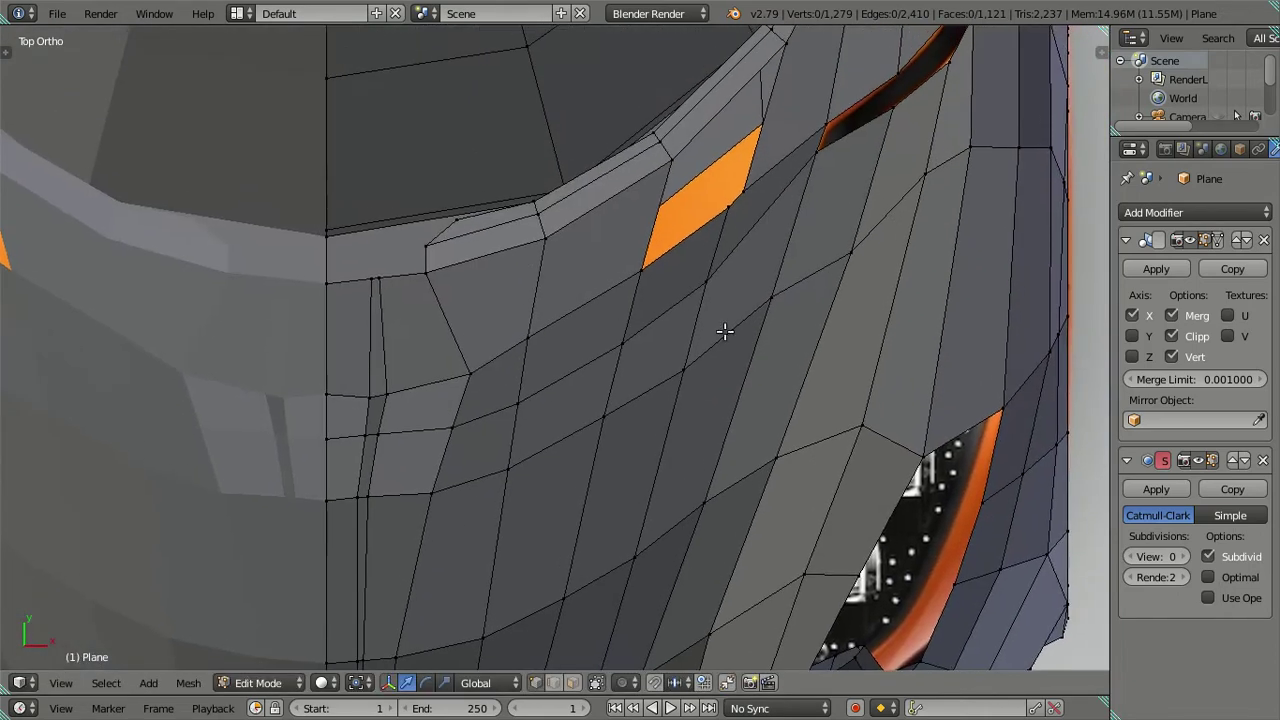
pyautogui.rightClick(731, 213)
pyautogui.hotkey('alt', 'm')
pyautogui.click(856, 273)
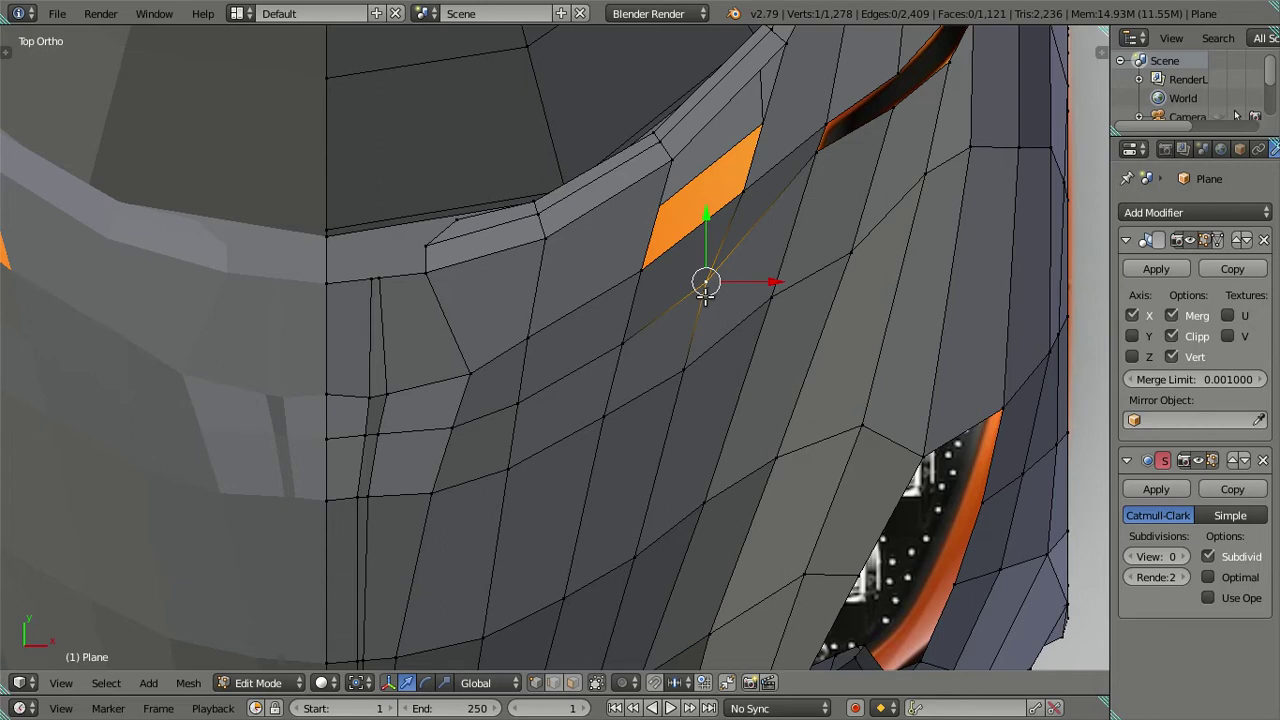
# Move the diagonal nose edge chain slightly sideways.
pyautogui.keyDown('shift'); pyautogui.rightClick(697, 341); pyautogui.keyUp('shift')
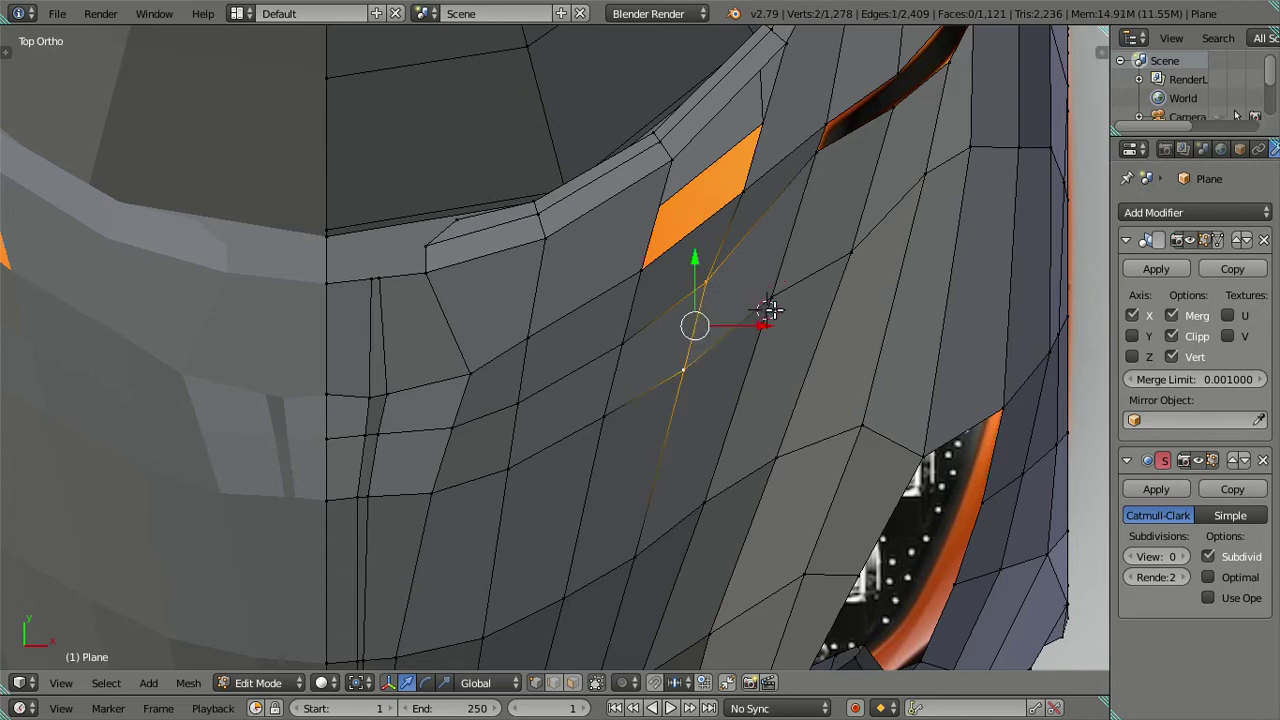
pyautogui.hotkey('ctrl', 'z')
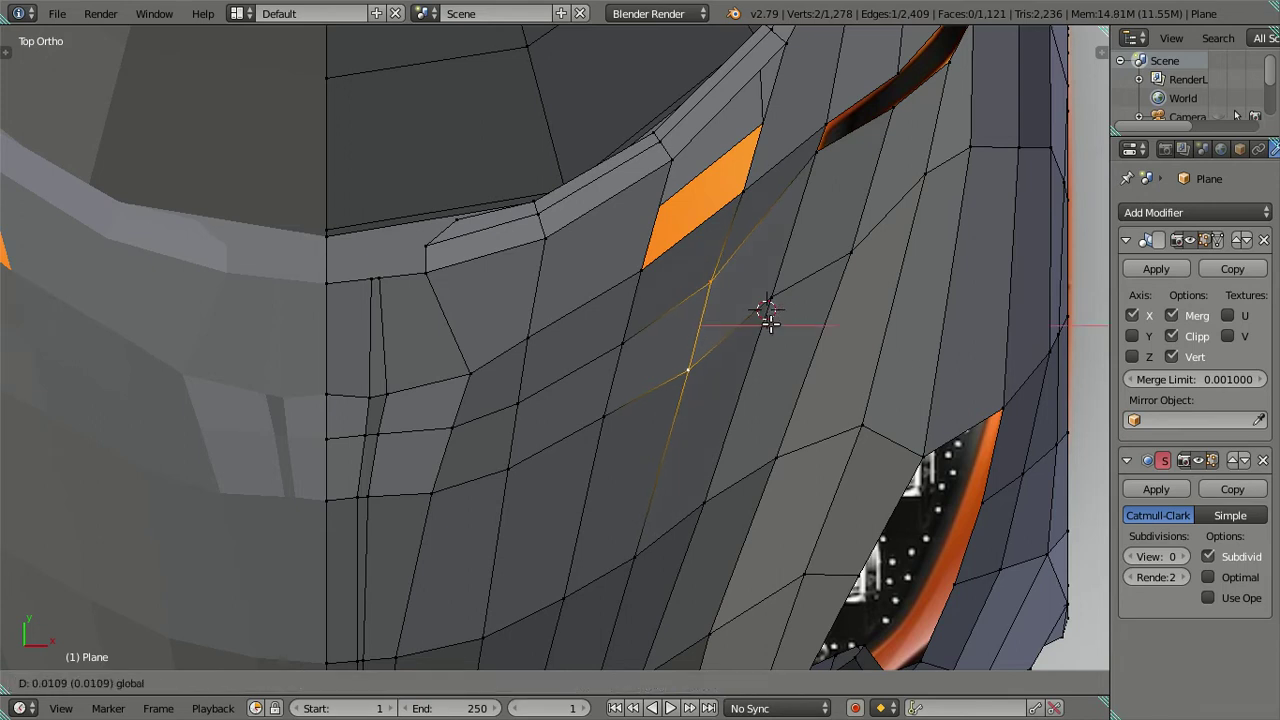
pyautogui.hotkey('ctrl', 'shift', 'z')
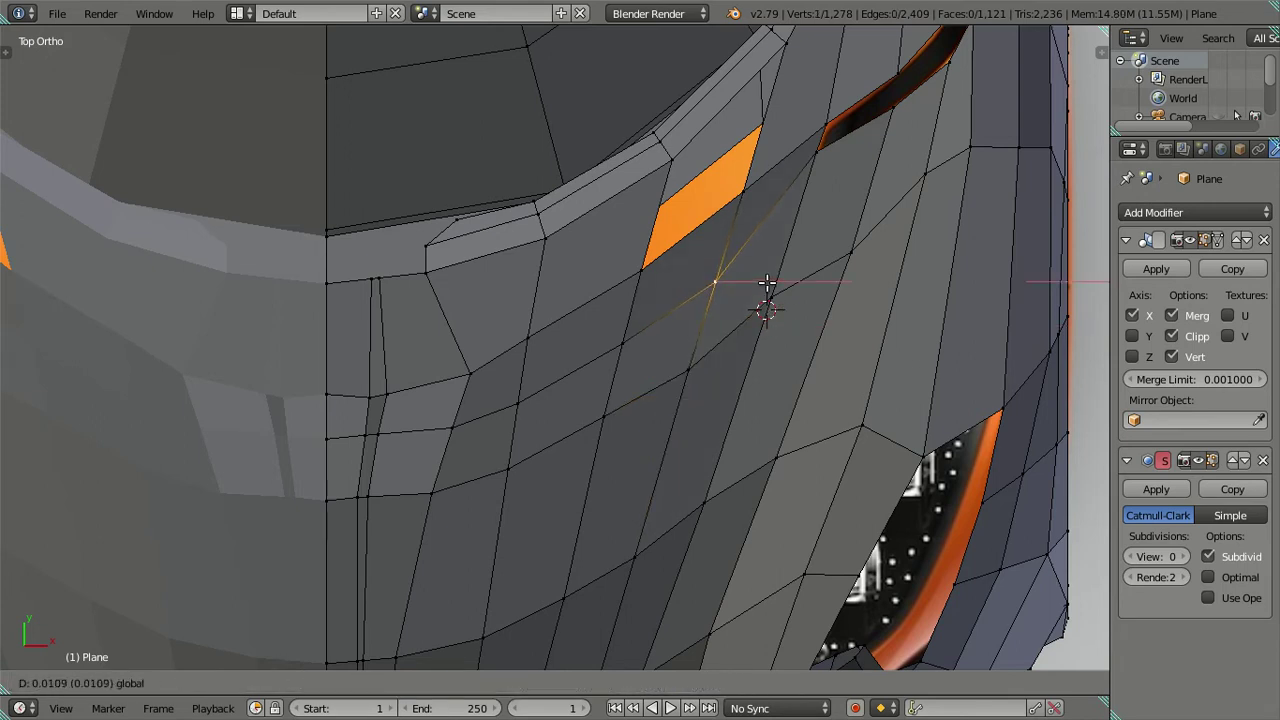
pyautogui.moveTo(742, 327); pyautogui.dragTo(762, 313)
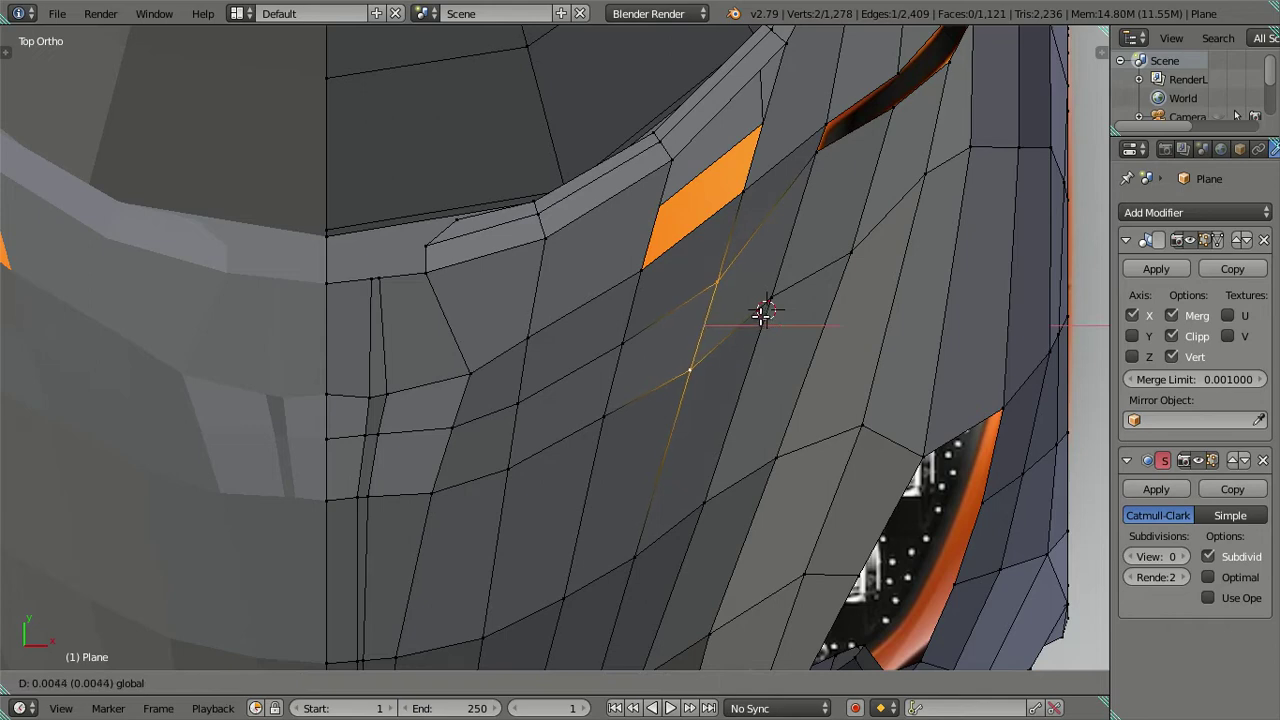
# In Object Mode, set the subdivision preview to level 2 and zoom onto the front wheel arch.
pyautogui.press('a')
pyautogui.scroll(-3, 746, 352)
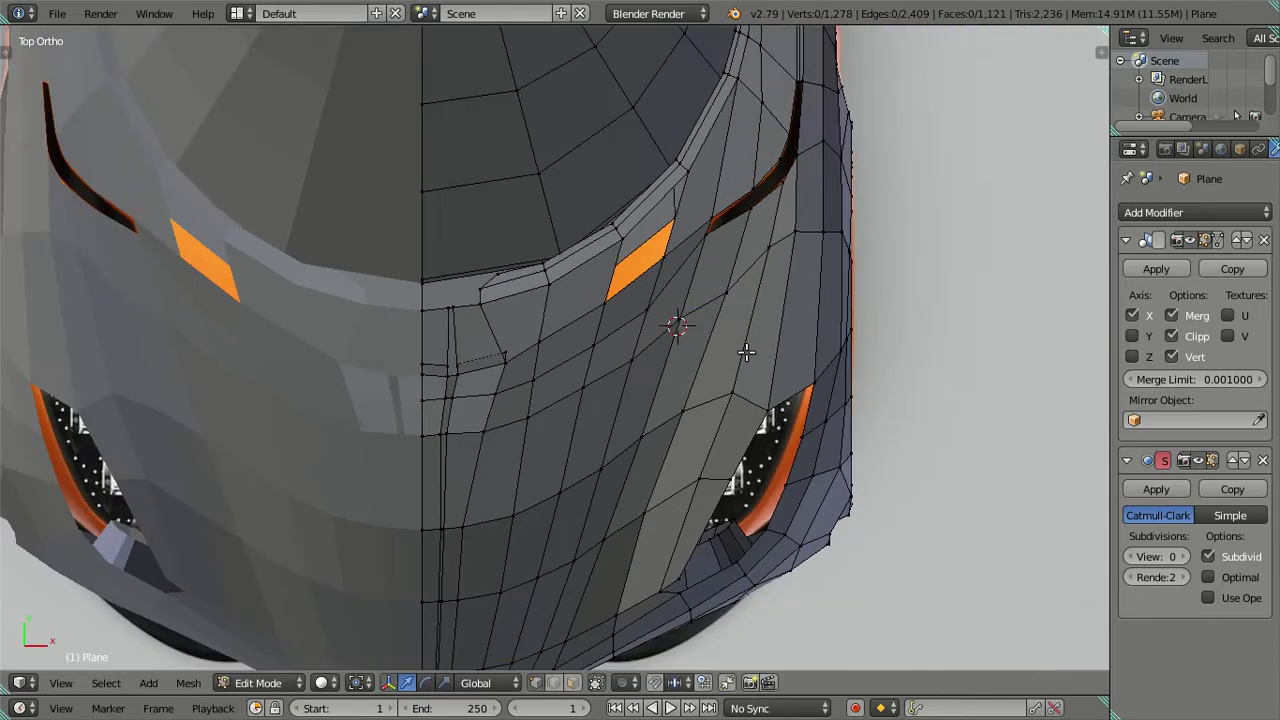
pyautogui.scroll(-3, 681, 339)
pyautogui.moveTo(681, 339)
pyautogui.mouseDown(button='middle')
pyautogui.moveTo(697, 186)
pyautogui.moveTo(743, 131)
pyautogui.moveTo(749, 149)
pyautogui.moveTo(714, 166)
pyautogui.moveTo(601, 293)
pyautogui.moveTo(630, 250)
pyautogui.moveTo(651, 249)
pyautogui.moveTo(665, 315)
pyautogui.mouseUp(button='middle')
pyautogui.press('Tab')
pyautogui.press('Tab')
pyautogui.press('Tab')
pyautogui.hotkey('ctrl', '1')
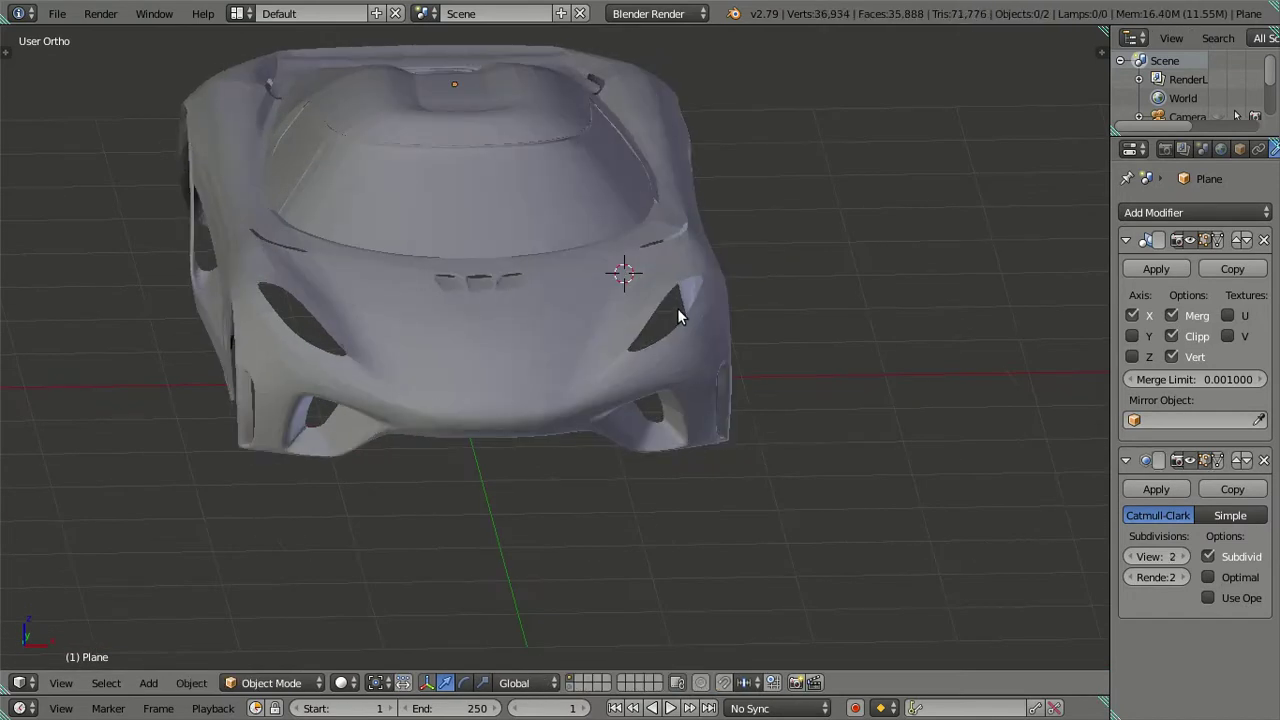
pyautogui.hotkey('ctrl', '2')
pyautogui.press('Tab')
pyautogui.moveTo(678, 297)
pyautogui.mouseDown(button='middle')
pyautogui.moveTo(726, 260)
pyautogui.moveTo(659, 452)
pyautogui.moveTo(689, 430)
pyautogui.moveTo(662, 458)
pyautogui.moveTo(681, 551)
pyautogui.moveTo(663, 531)
pyautogui.moveTo(686, 530)
pyautogui.moveTo(689, 420)
pyautogui.mouseUp(button='middle')
pyautogui.scroll(3, 665, 447)
pyautogui.scroll(2, 690, 465)
pyautogui.scroll(2, 700, 455)
# In Right Ortho, slide two fender top-edge vertices left to even out the quads.
pyautogui.rightClick(654, 525)
pyautogui.press('KP_3')
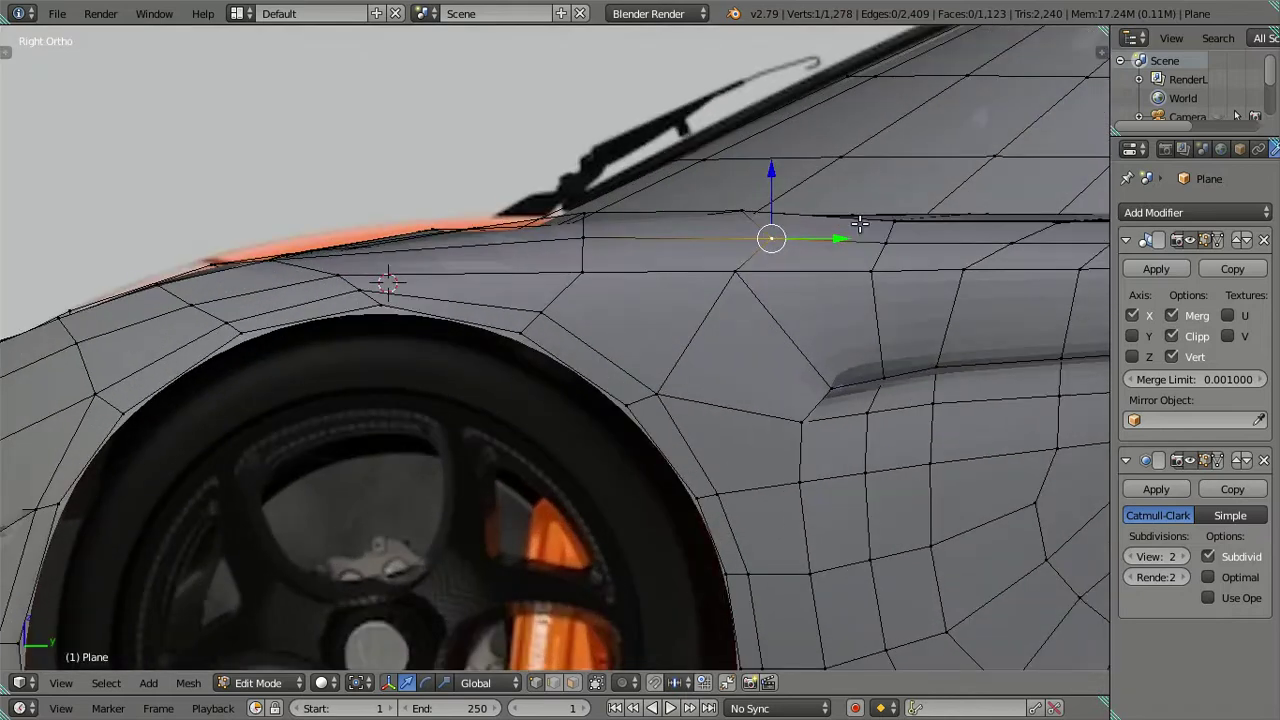
pyautogui.moveTo(843, 236); pyautogui.dragTo(811, 222)
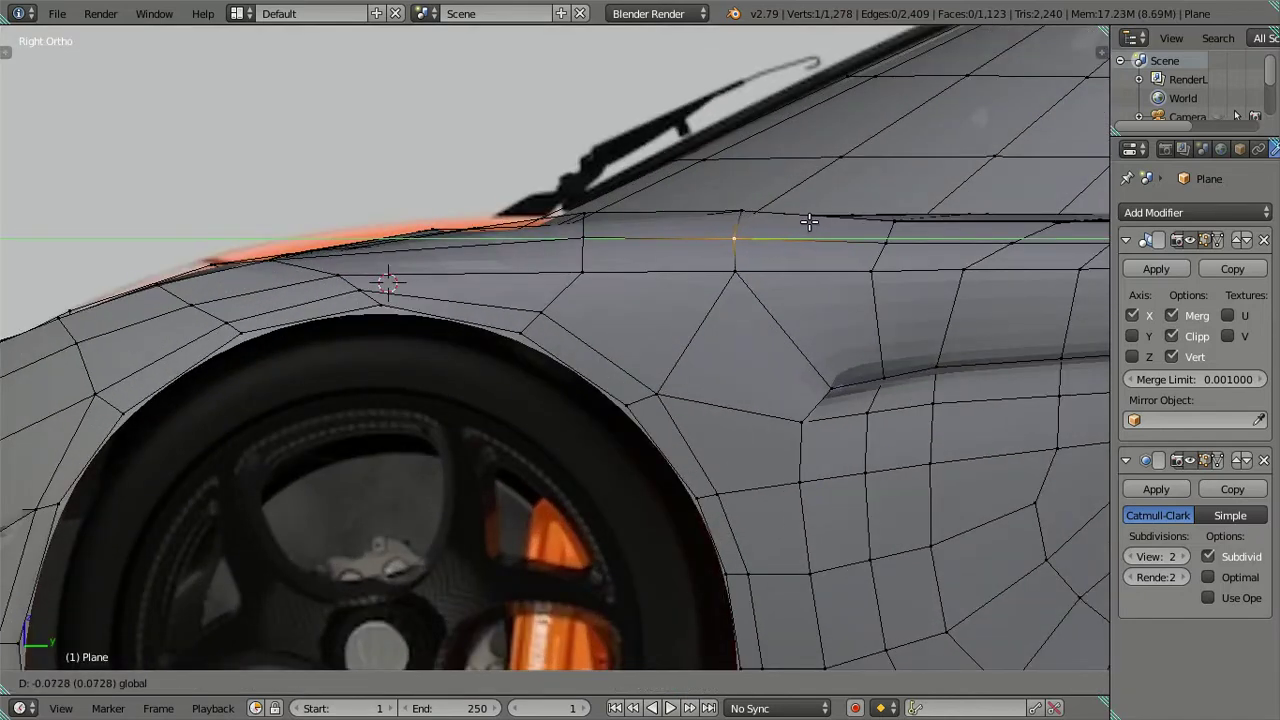
pyautogui.click(812, 224)
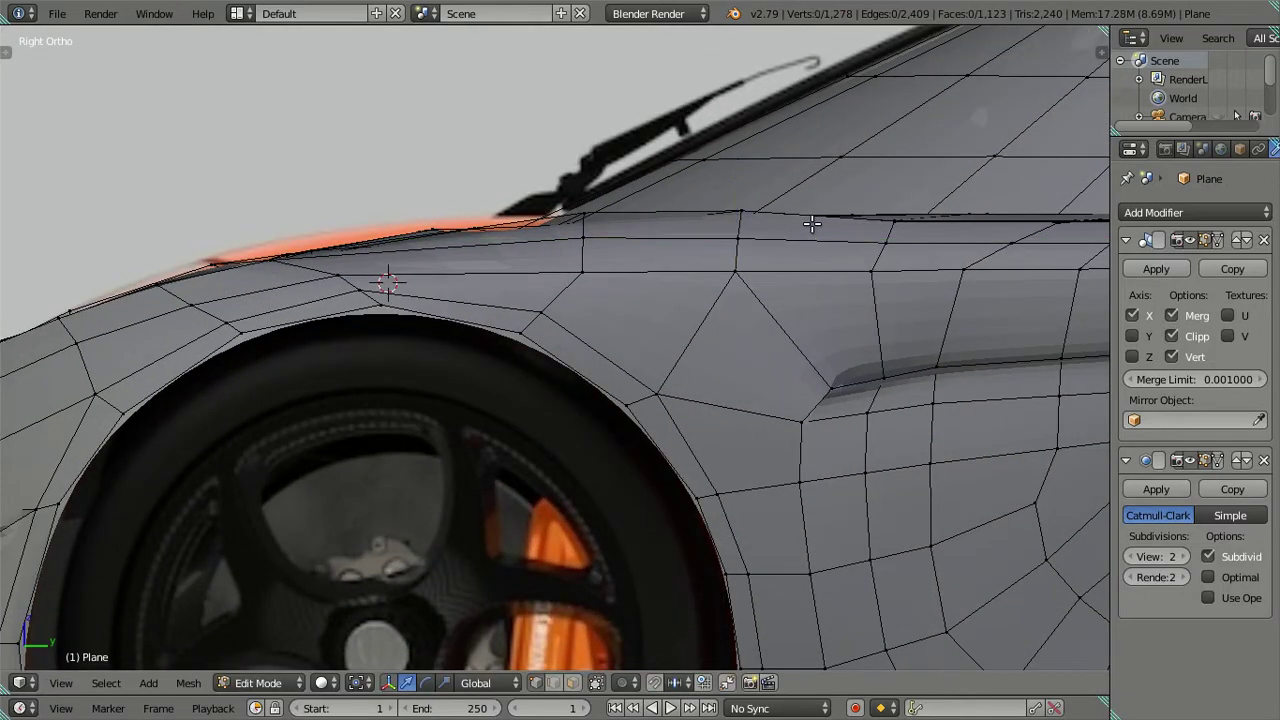
pyautogui.rightClick(588, 270)
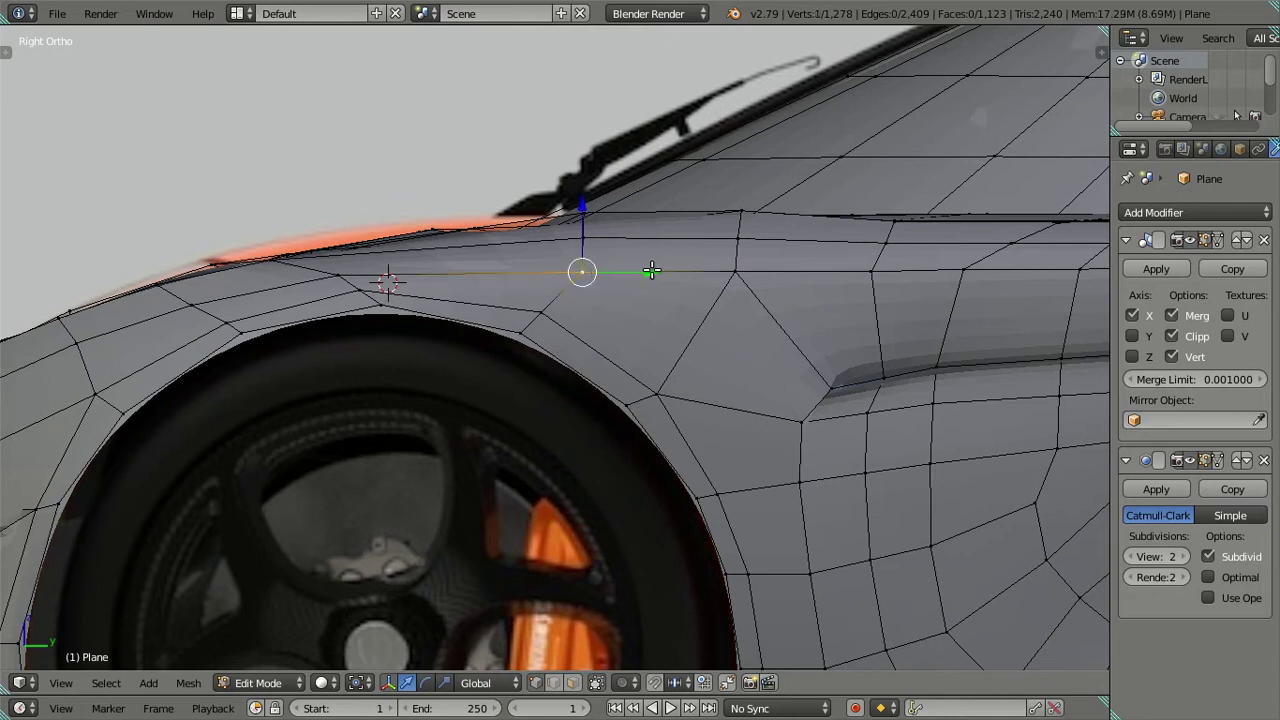
pyautogui.moveTo(646, 274); pyautogui.dragTo(627, 269)
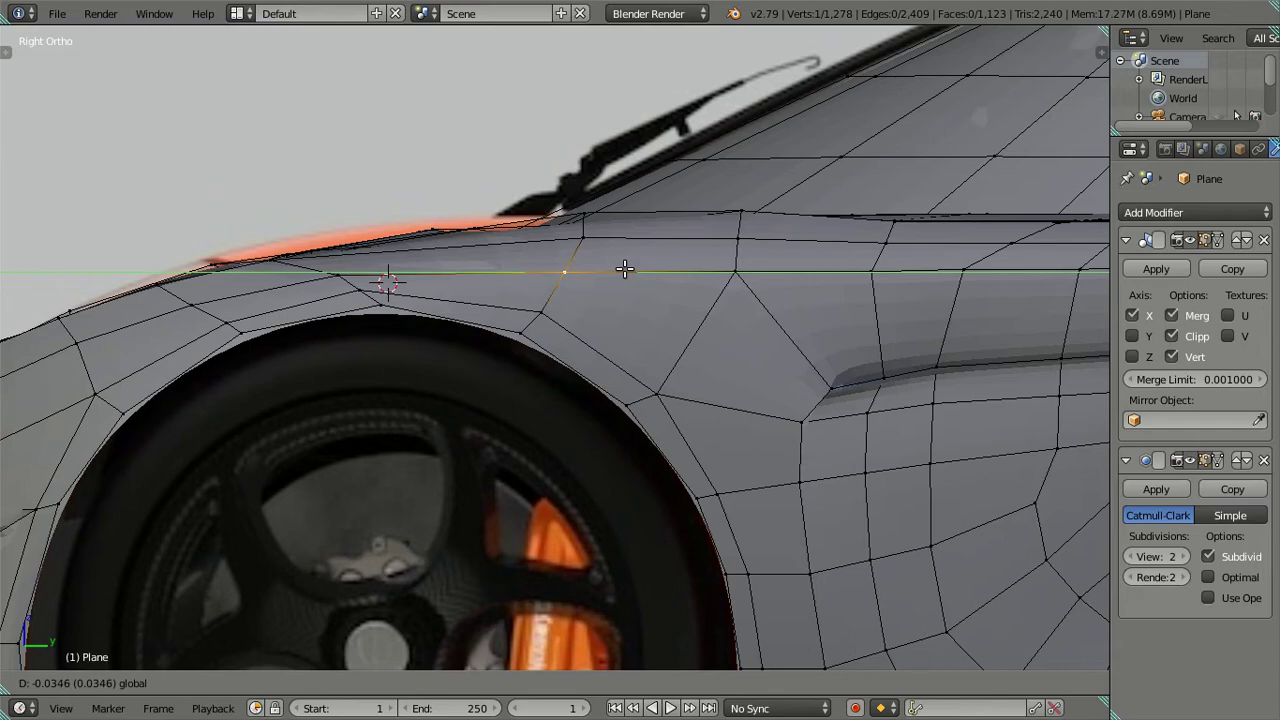
pyautogui.click(624, 268)
# Drop the subdivision preview to level 0 and inspect the front wheel arch.
pyautogui.scroll(-2, 990, 460)
pyautogui.hotkey('ctrl', '0')
pyautogui.moveTo(993, 462)
pyautogui.mouseDown(button='middle')
pyautogui.moveTo(420, 337)
pyautogui.moveTo(451, 403)
pyautogui.moveTo(506, 297)
pyautogui.moveTo(686, 540)
pyautogui.moveTo(657, 300)
pyautogui.moveTo(600, 450)
pyautogui.moveTo(754, 397)
pyautogui.moveTo(794, 343)
pyautogui.moveTo(826, 351)
pyautogui.moveTo(834, 366)
pyautogui.moveTo(676, 368)
pyautogui.moveTo(517, 397)
pyautogui.moveTo(580, 378)
pyautogui.moveTo(771, 365)
pyautogui.moveTo(809, 380)
pyautogui.moveTo(838, 418)
pyautogui.mouseUp(button='middle')
pyautogui.press('Tab')
pyautogui.press('Tab')
pyautogui.scroll(-2, 515, 390)
pyautogui.scroll(-2, 515, 380)
pyautogui.moveTo(700, 408)
pyautogui.mouseDown(button='middle')
pyautogui.moveTo(729, 320)
pyautogui.moveTo(600, 366)
pyautogui.moveTo(624, 426)
pyautogui.mouseUp(button='middle')
pyautogui.scroll(4, 600, 366)
pyautogui.scroll(1, 603, 366)
pyautogui.press('KP_7')
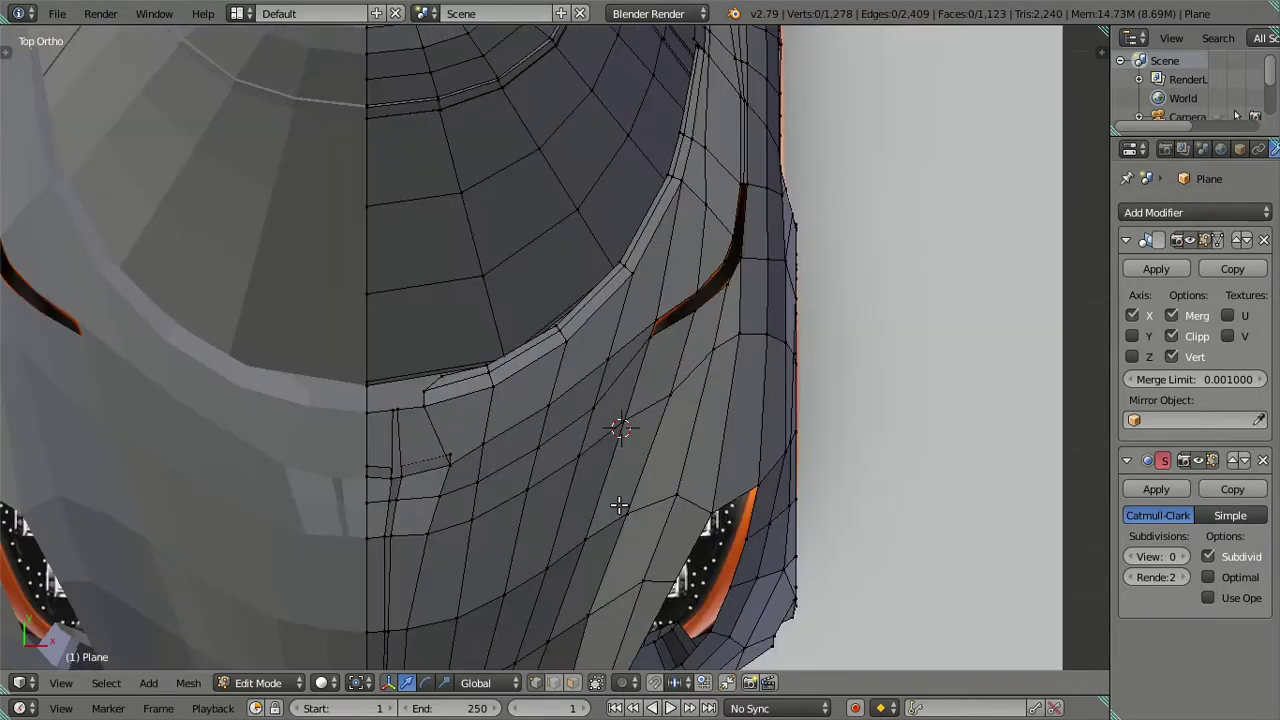
pyautogui.scroll(-2, 617, 428)
pyautogui.scroll(2, 645, 316)
pyautogui.scroll(1, 645, 316)
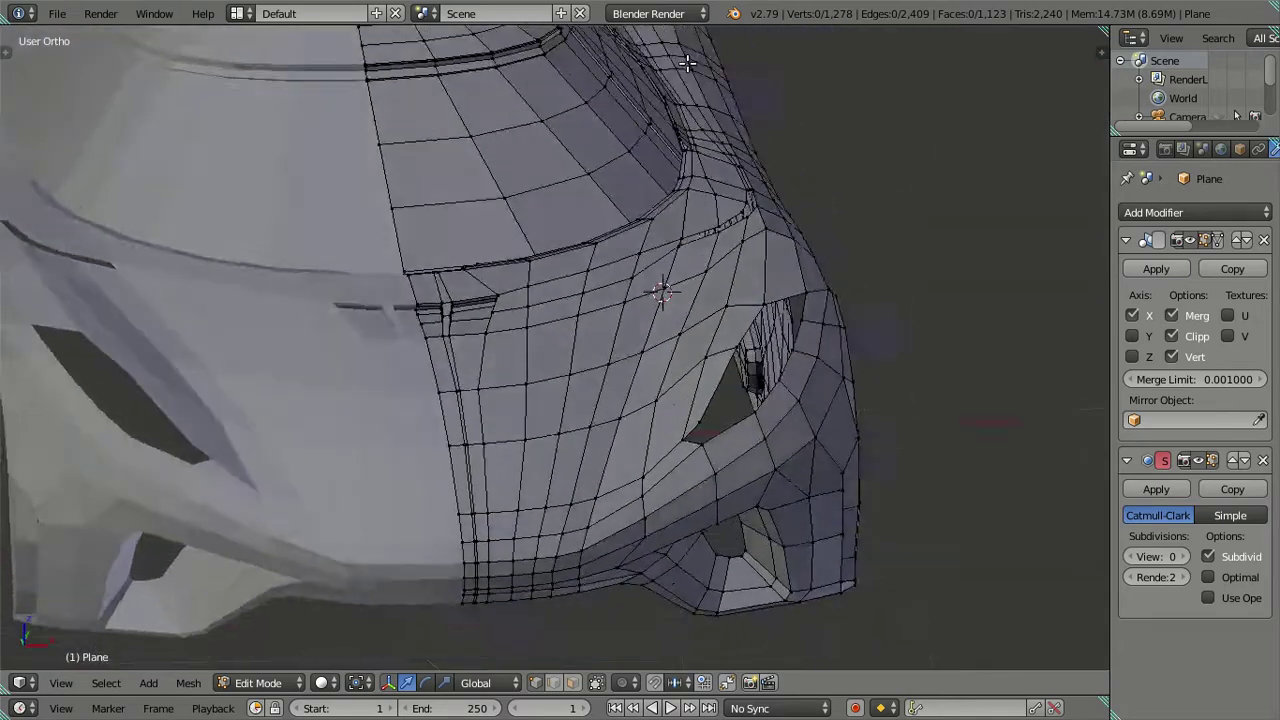
pyautogui.moveTo(668, 248)
pyautogui.mouseDown(button='middle')
pyautogui.moveTo(709, 280)
pyautogui.moveTo(794, 291)
pyautogui.mouseUp(button='middle')
pyautogui.scroll(2, 711, 284)
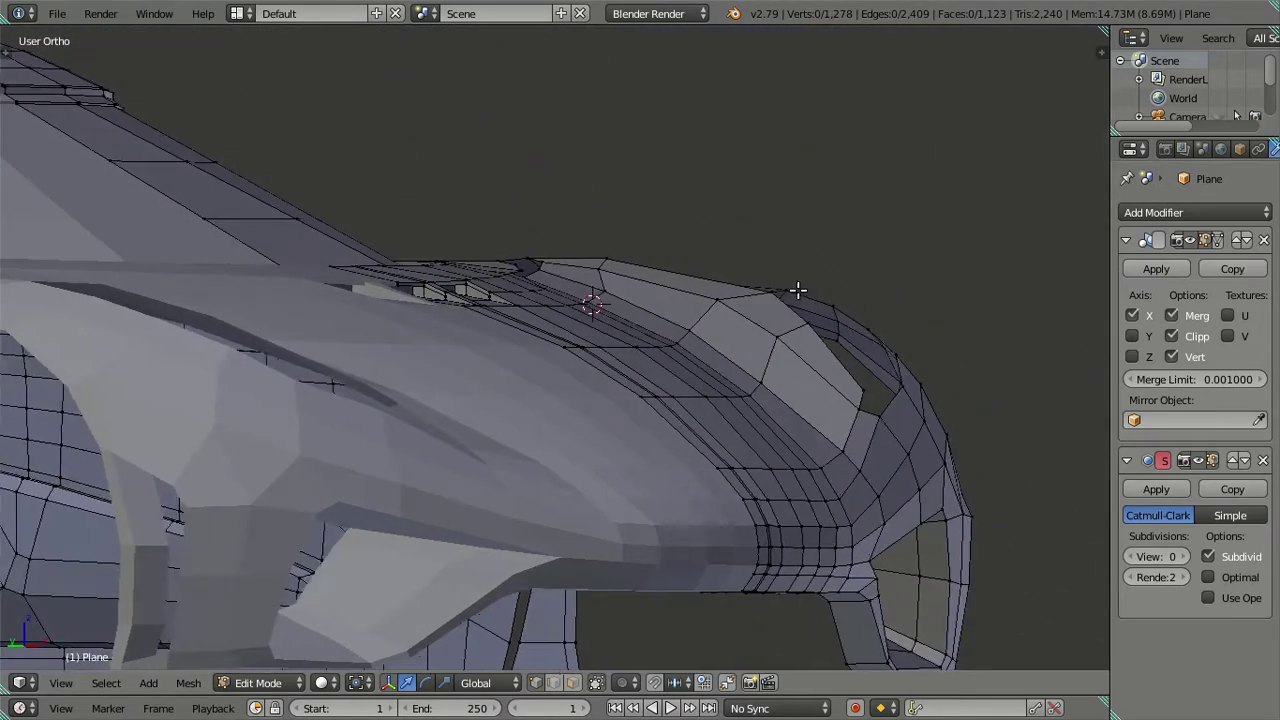
pyautogui.scroll(3, 563, 338)
pyautogui.moveTo(563, 338)
pyautogui.mouseDown(button='middle')
pyautogui.moveTo(651, 306)
pyautogui.moveTo(606, 286)
pyautogui.moveTo(551, 286)
pyautogui.moveTo(564, 284)
pyautogui.mouseUp(button='middle')
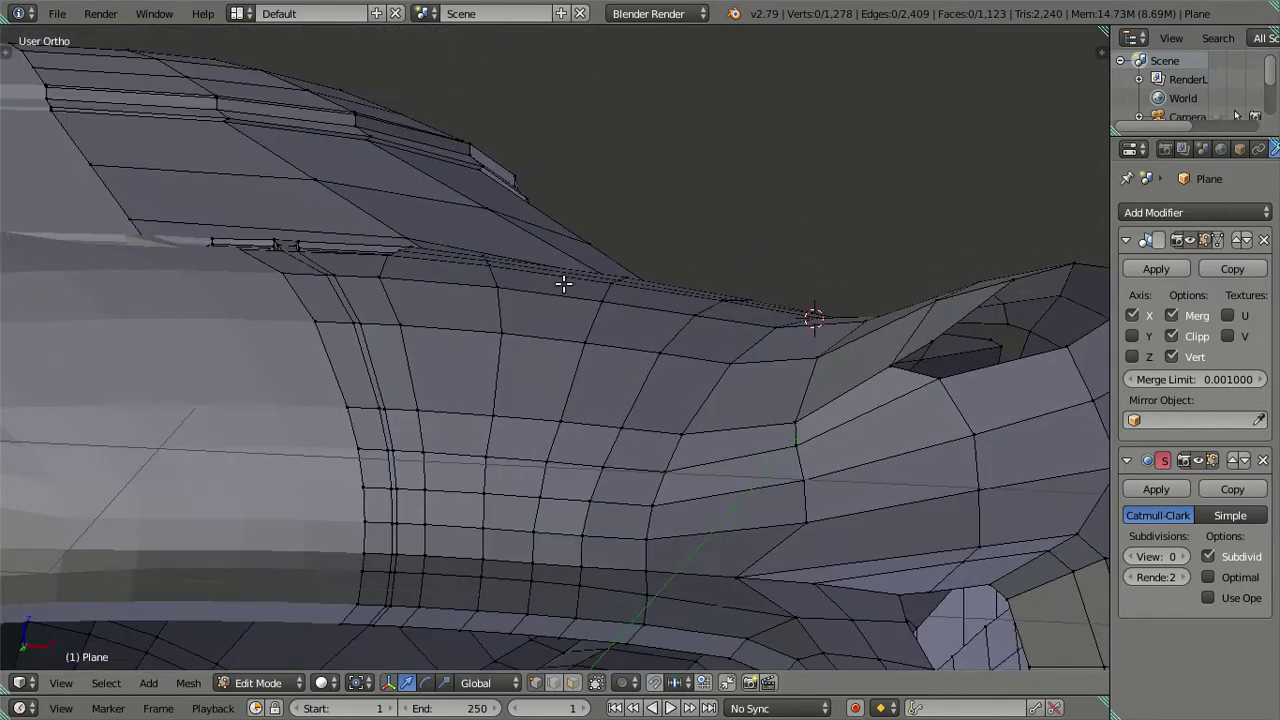
pyautogui.moveTo(631, 318); pyautogui.dragTo(684, 363, button='middle')
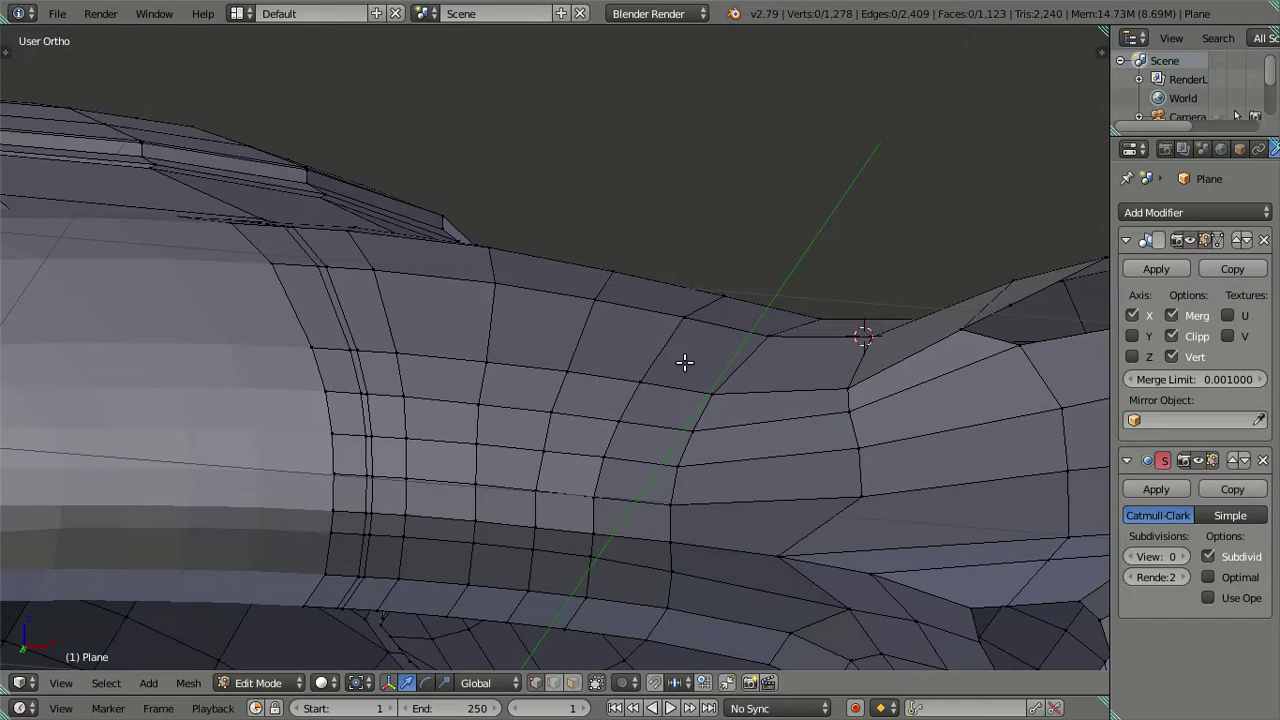
pyautogui.moveTo(606, 450)
pyautogui.mouseDown(button='middle')
pyautogui.moveTo(600, 423)
pyautogui.moveTo(680, 380)
pyautogui.moveTo(669, 391)
pyautogui.mouseUp(button='middle')
pyautogui.press('KP_1')
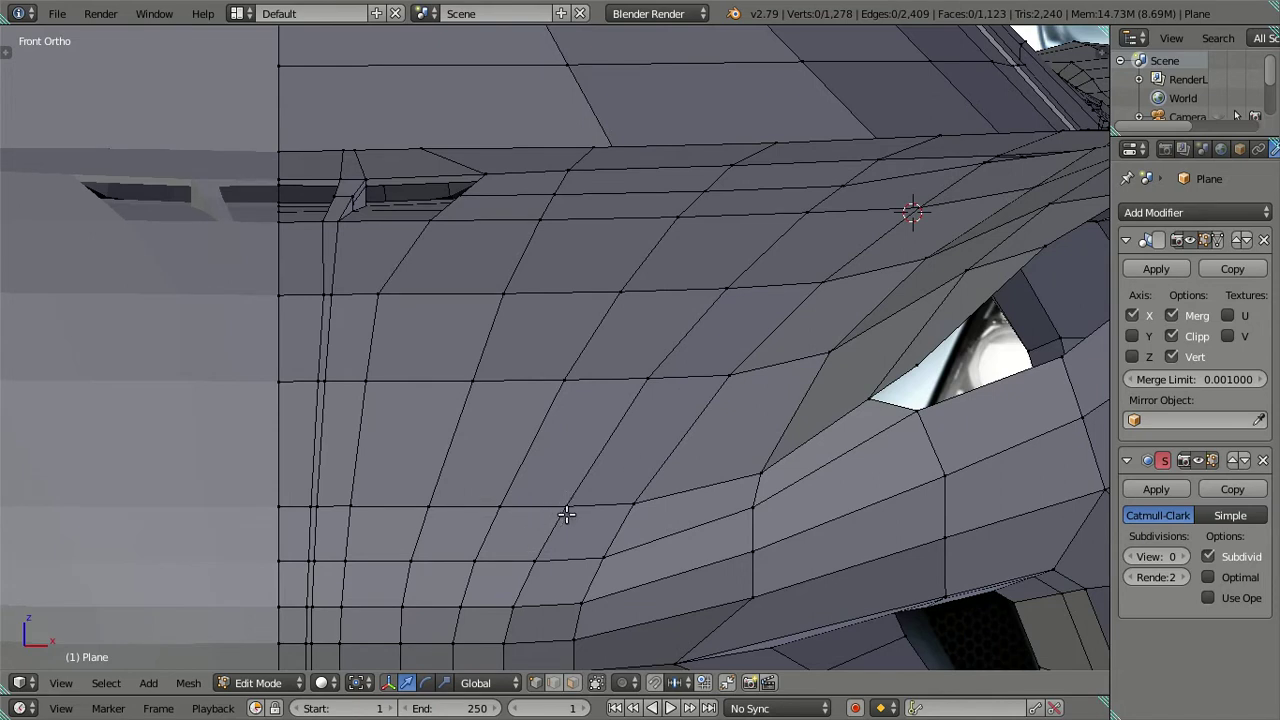
# Select a vertex path from the lower fender upward and raise that edge chain slightly.
pyautogui.rightClick(532, 555)
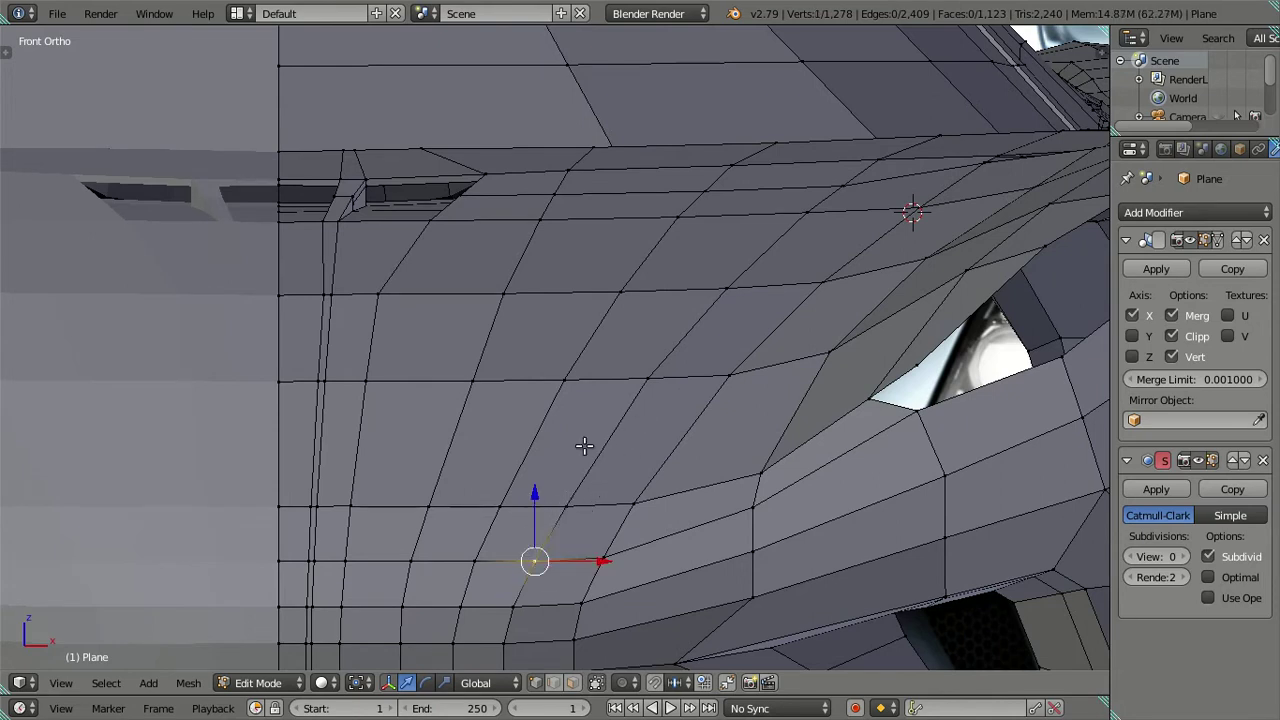
pyautogui.keyDown('ctrl'); pyautogui.rightClick(871, 160); pyautogui.keyUp('ctrl')
pyautogui.moveTo(704, 291); pyautogui.dragTo(708, 288)
pyautogui.press('a')
# Select a second edge chain from the fender top down and raise it slightly.
pyautogui.rightClick(474, 560)
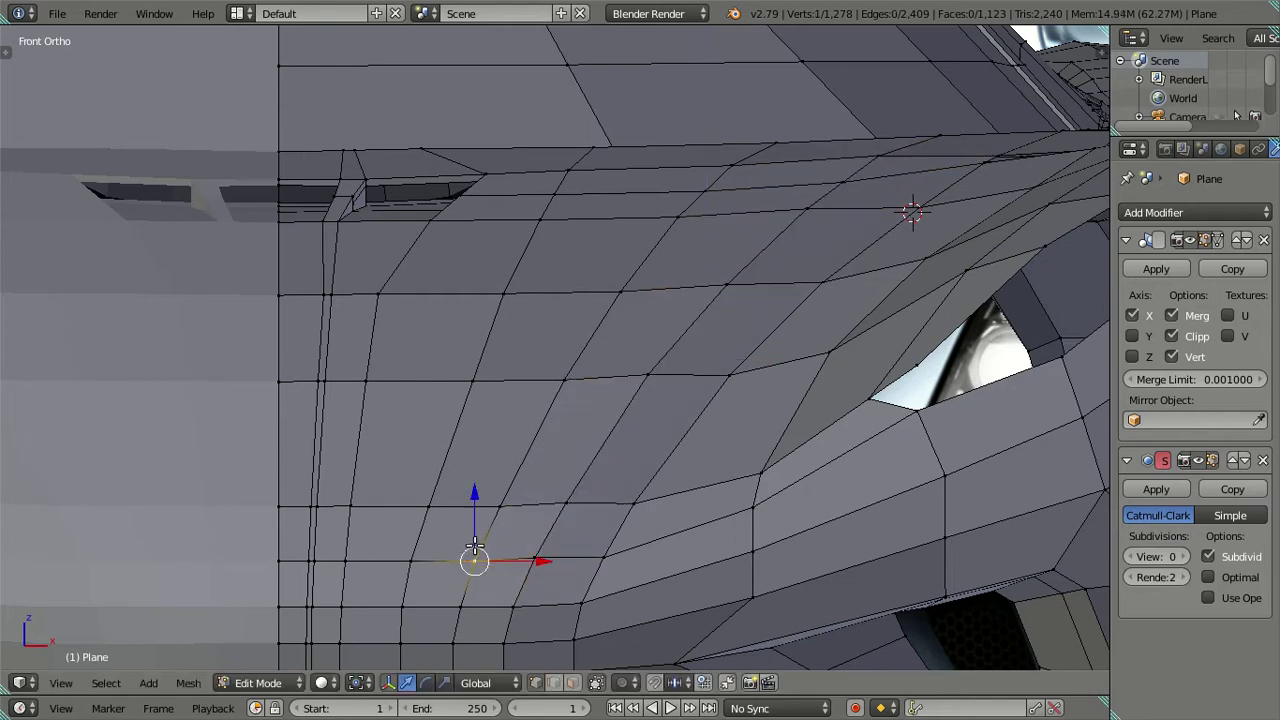
pyautogui.press('a')
pyautogui.keyDown('alt'); pyautogui.rightClick(714, 172); pyautogui.keyUp('alt')
pyautogui.rightClick(731, 165)
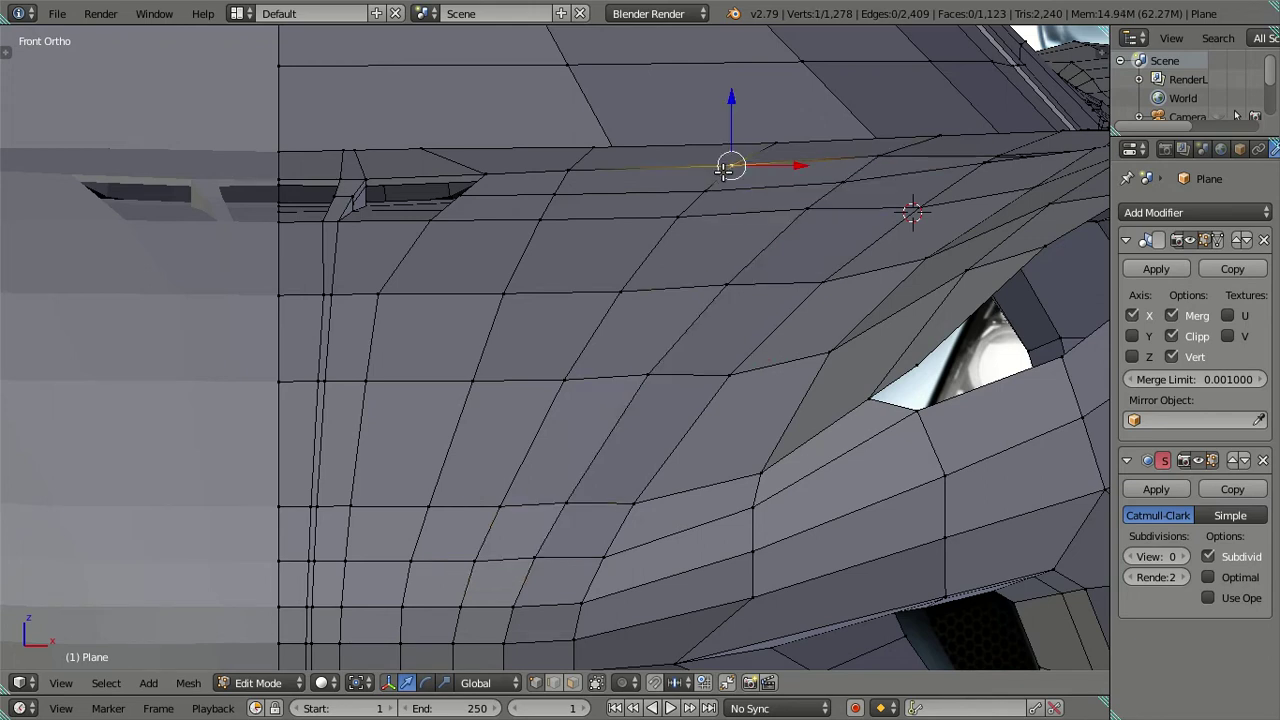
pyautogui.keyDown('ctrl'); pyautogui.rightClick(466, 588); pyautogui.keyUp('ctrl')
pyautogui.moveTo(596, 315); pyautogui.dragTo(599, 315)
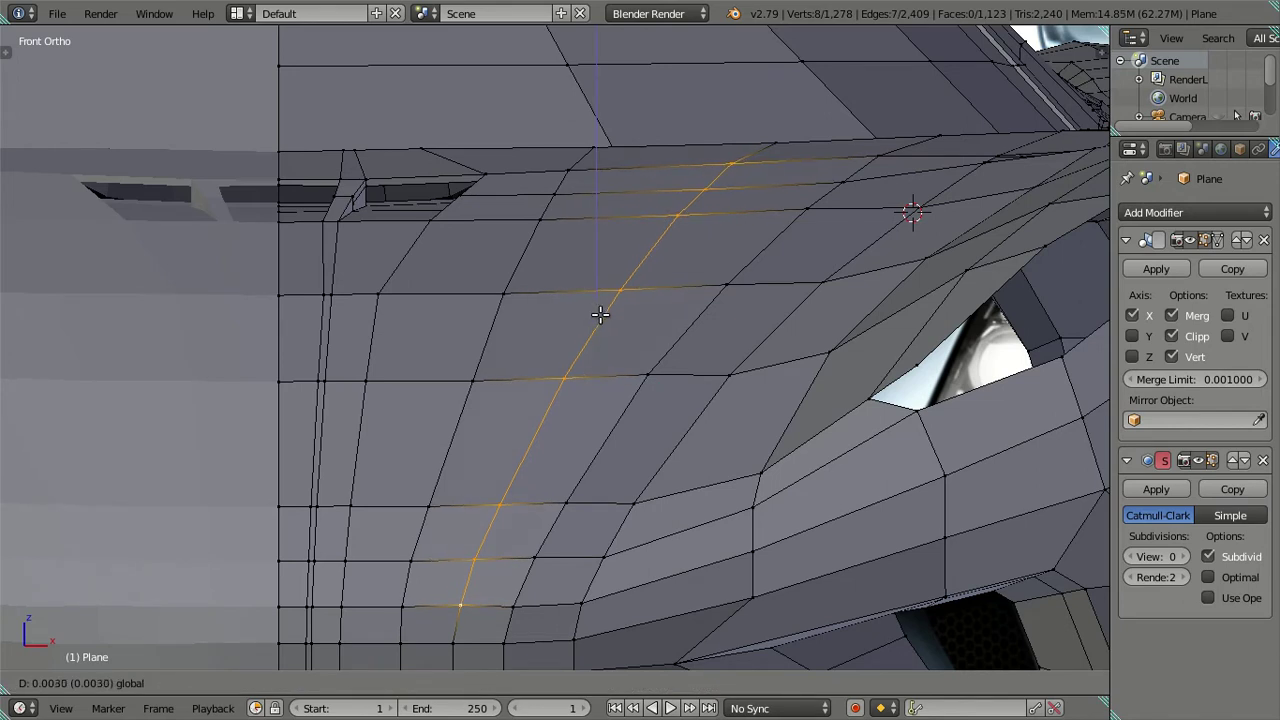
pyautogui.click(599, 315)
# Select a third edge path up the lower fender, then orbit to view the hood from below.
pyautogui.scroll(-2, 600, 320)
pyautogui.press('a')
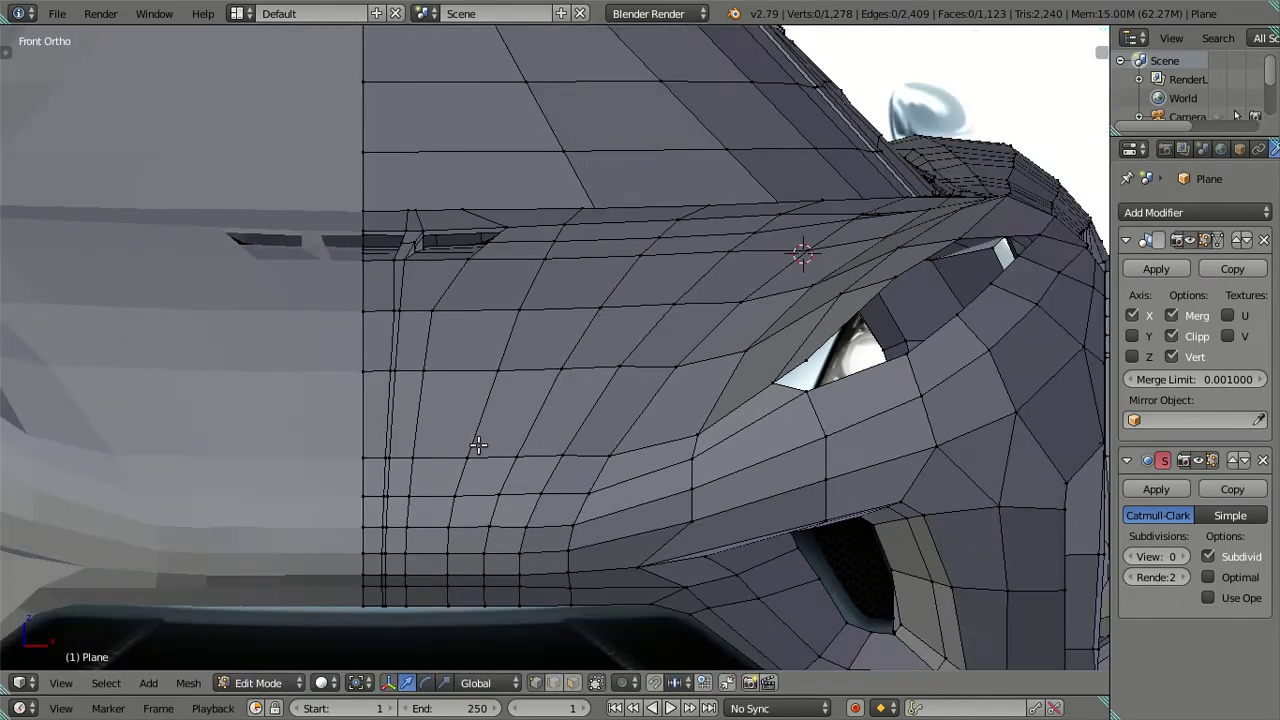
pyautogui.scroll(2, 445, 502)
pyautogui.rightClick(428, 498)
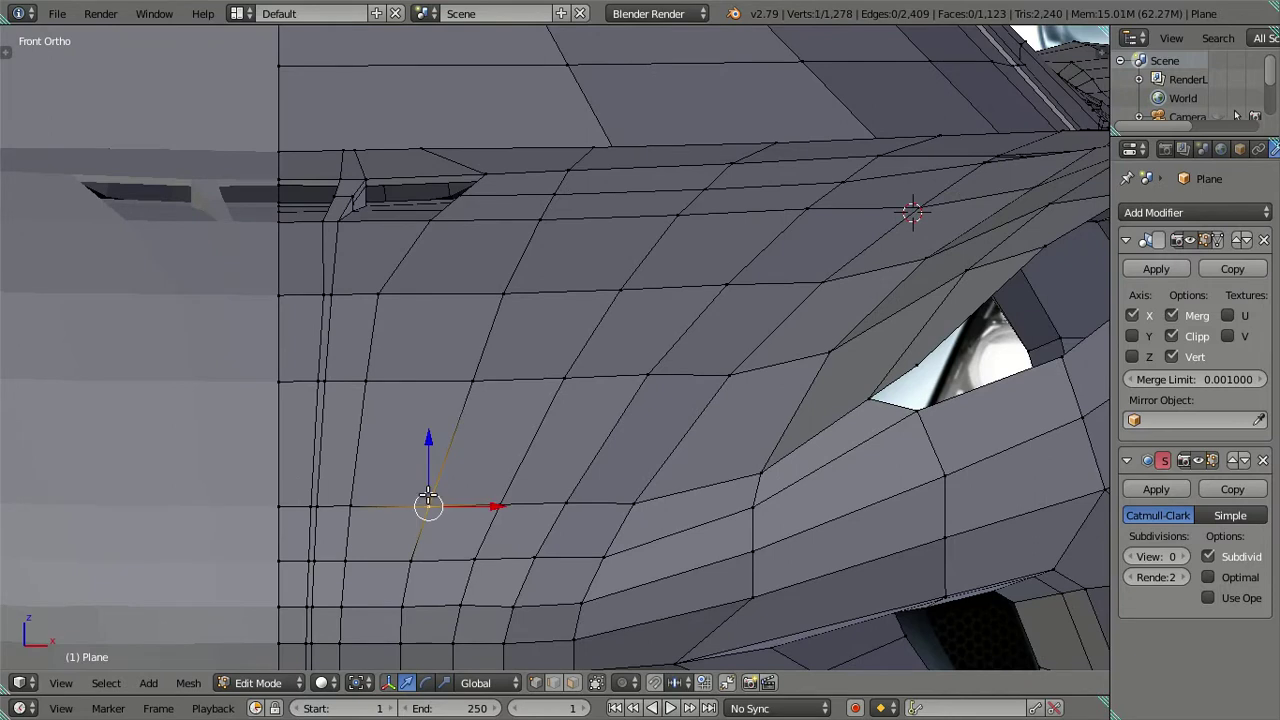
pyautogui.keyDown('ctrl'); pyautogui.rightClick(495, 297); pyautogui.keyUp('ctrl')
pyautogui.scroll(1, 491, 329)
pyautogui.keyDown('ctrl'); pyautogui.rightClick(381, 602); pyautogui.keyUp('ctrl')
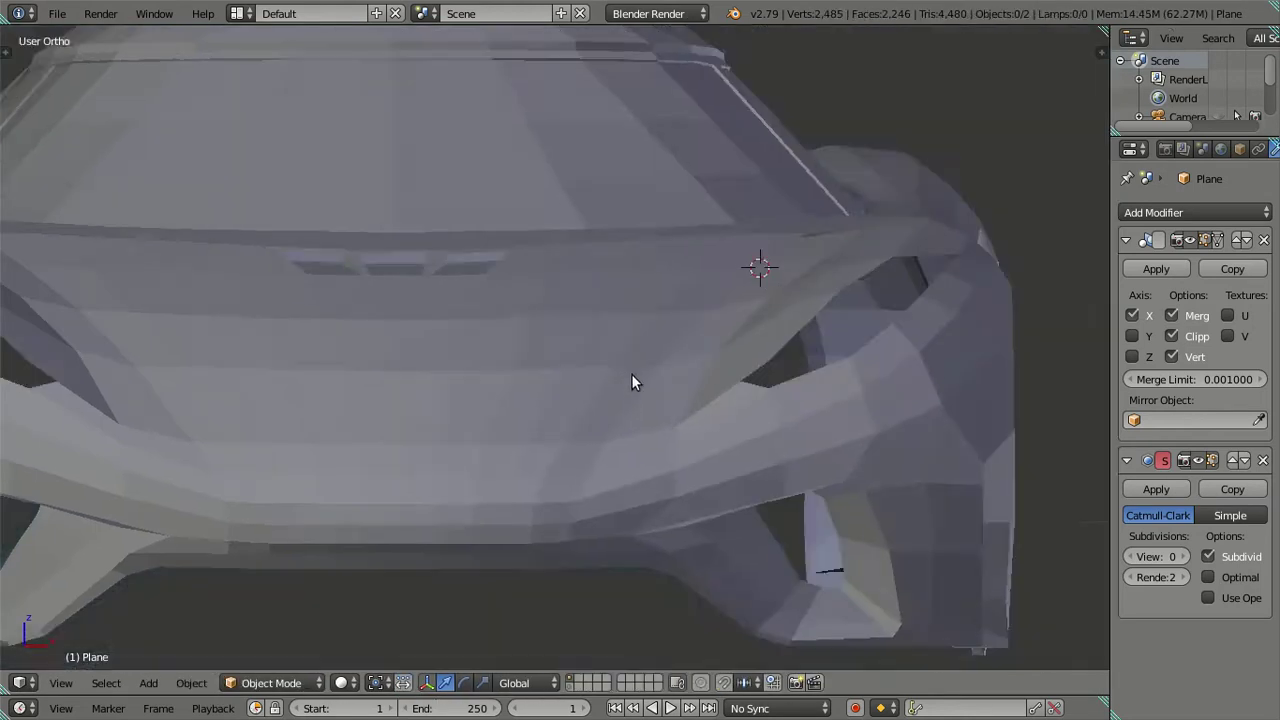
pyautogui.moveTo(631, 382)
pyautogui.mouseDown(button='middle')
pyautogui.moveTo(677, 351)
pyautogui.moveTo(660, 326)
pyautogui.moveTo(616, 338)
pyautogui.mouseUp(button='middle')
# Return to Edit Mode, drop the selection's bottom vertex and zoom in on the fender.
pyautogui.press('Tab')
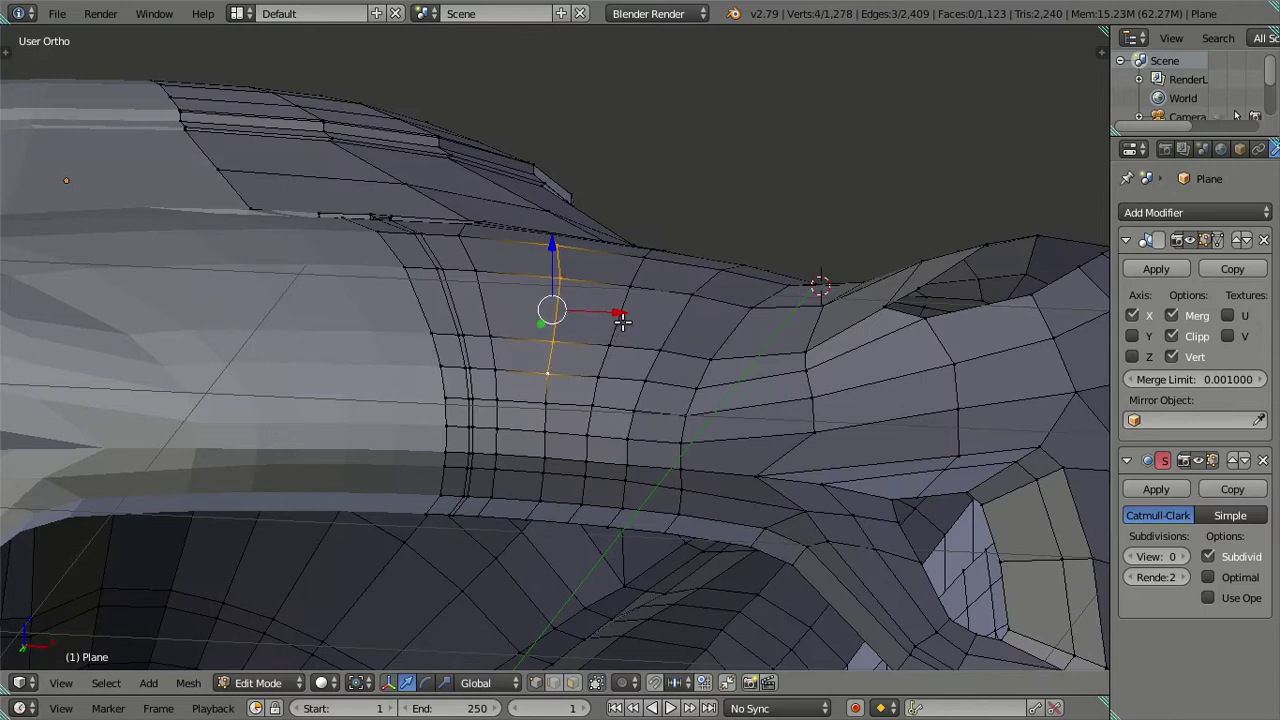
pyautogui.hotkey('ctrl', 'z')
pyautogui.hotkey('ctrl', 'z')
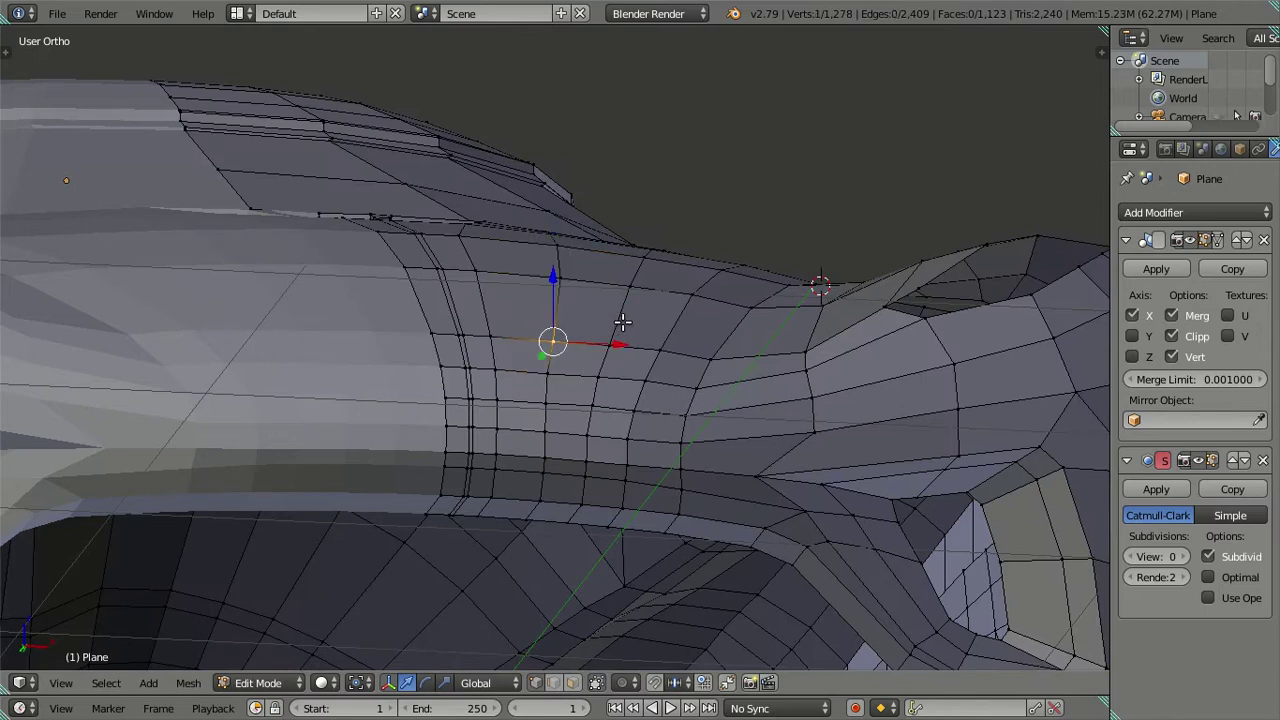
pyautogui.moveTo(622, 322); pyautogui.dragTo(619, 324, button='middle')
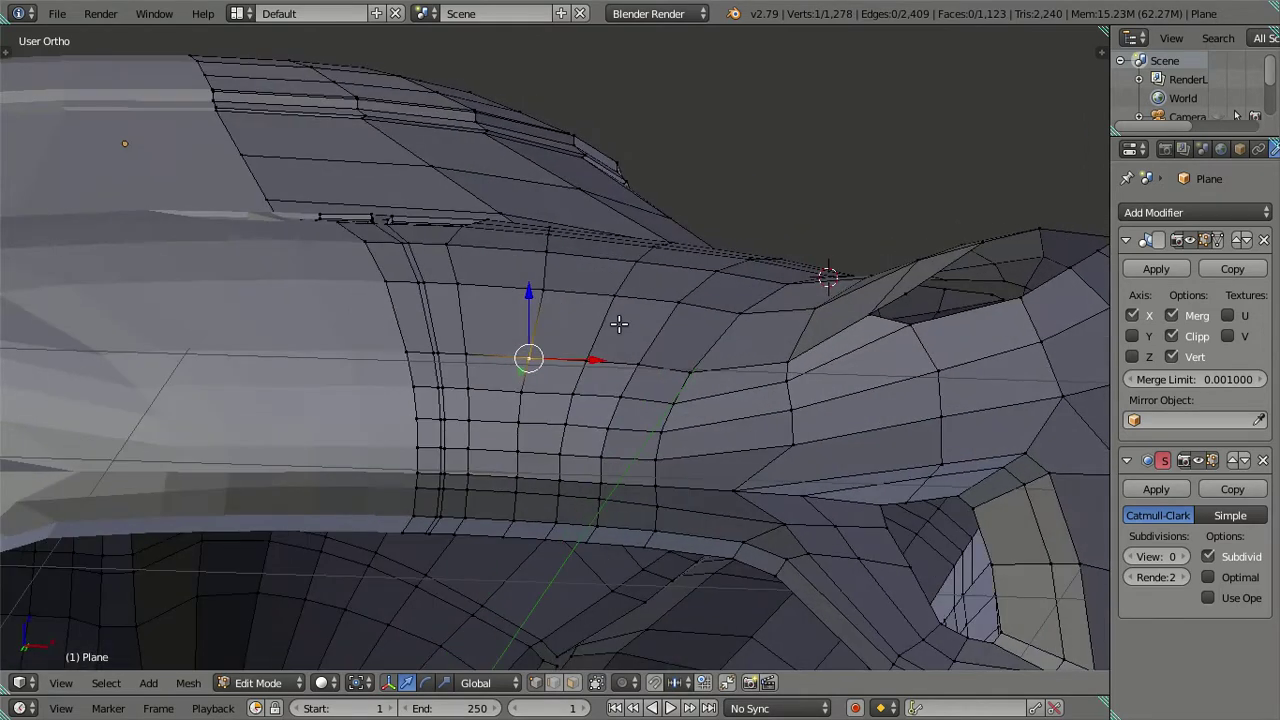
pyautogui.scroll(1, 621, 320)
pyautogui.scroll(1, 621, 320)
pyautogui.scroll(2, 617, 323)
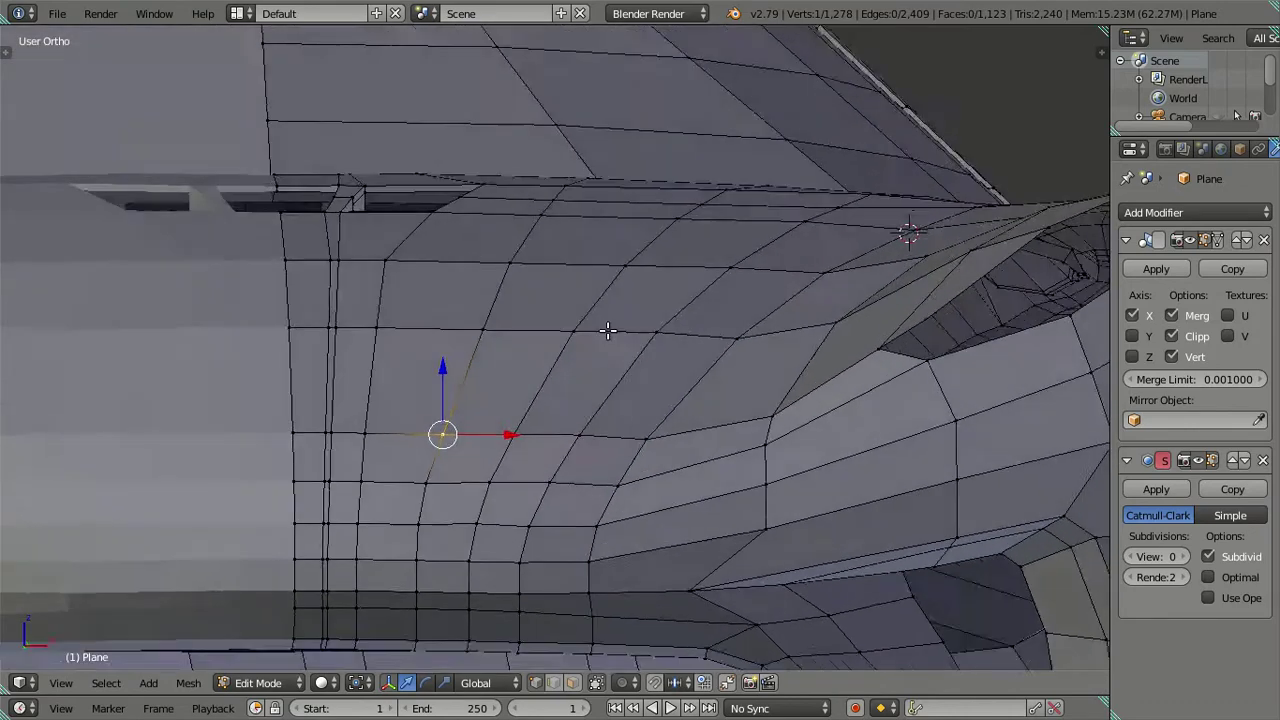
pyautogui.scroll(2, 607, 304)
# Check the smoothed hood and wheel arch in Object Mode, then go back to Edit Mode.
pyautogui.press('Tab')
pyautogui.moveTo(607, 304); pyautogui.dragTo(686, 408, button='middle')
pyautogui.scroll(-2, 700, 380)
pyautogui.moveTo(723, 334)
pyautogui.mouseDown(button='middle')
pyautogui.moveTo(717, 289)
pyautogui.moveTo(700, 300)
pyautogui.moveTo(657, 263)
pyautogui.moveTo(691, 286)
pyautogui.moveTo(714, 260)
pyautogui.moveTo(666, 304)
pyautogui.moveTo(666, 417)
pyautogui.moveTo(763, 289)
pyautogui.moveTo(686, 389)
pyautogui.moveTo(737, 306)
pyautogui.moveTo(751, 349)
pyautogui.moveTo(780, 366)
pyautogui.moveTo(752, 369)
pyautogui.moveTo(697, 323)
pyautogui.mouseUp(button='middle')
pyautogui.press('Tab')
pyautogui.scroll(-2, 708, 295)
pyautogui.hotkey('ctrl', 'r')
# Try two loop cuts across the fender, then undo the extra edge loops.
pyautogui.click(696, 309)
pyautogui.rightClick(696, 309)
pyautogui.click(649, 309)
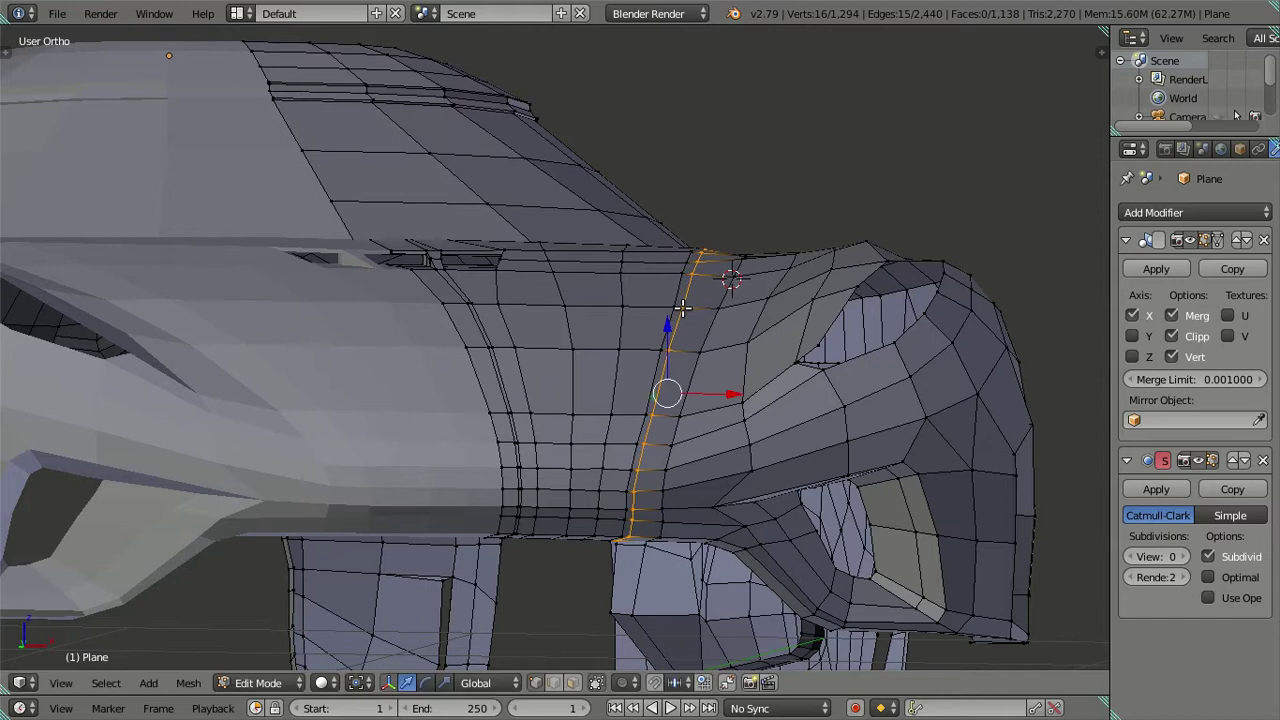
pyautogui.hotkey('ctrl', 'r')
pyautogui.click(660, 312)
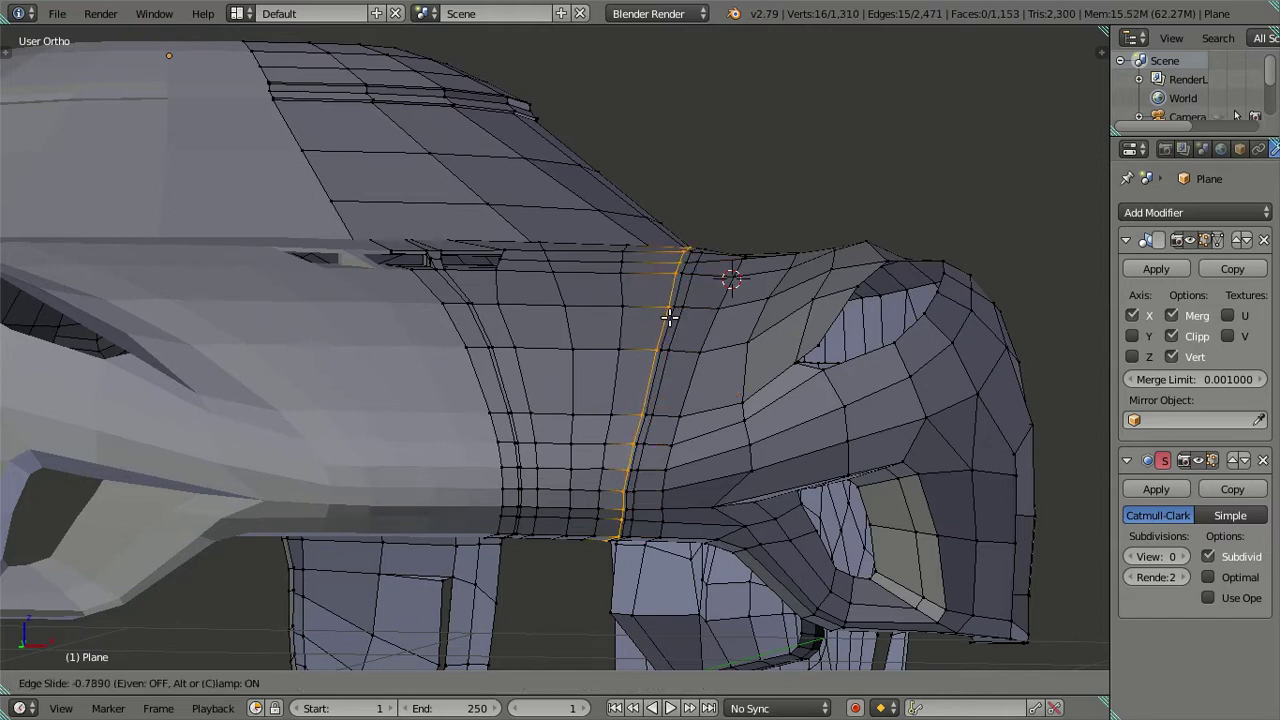
pyautogui.click(668, 316)
pyautogui.scroll(4, 766, 300)
pyautogui.hotkey('ctrl', 'z')
pyautogui.hotkey('ctrl', 'z')
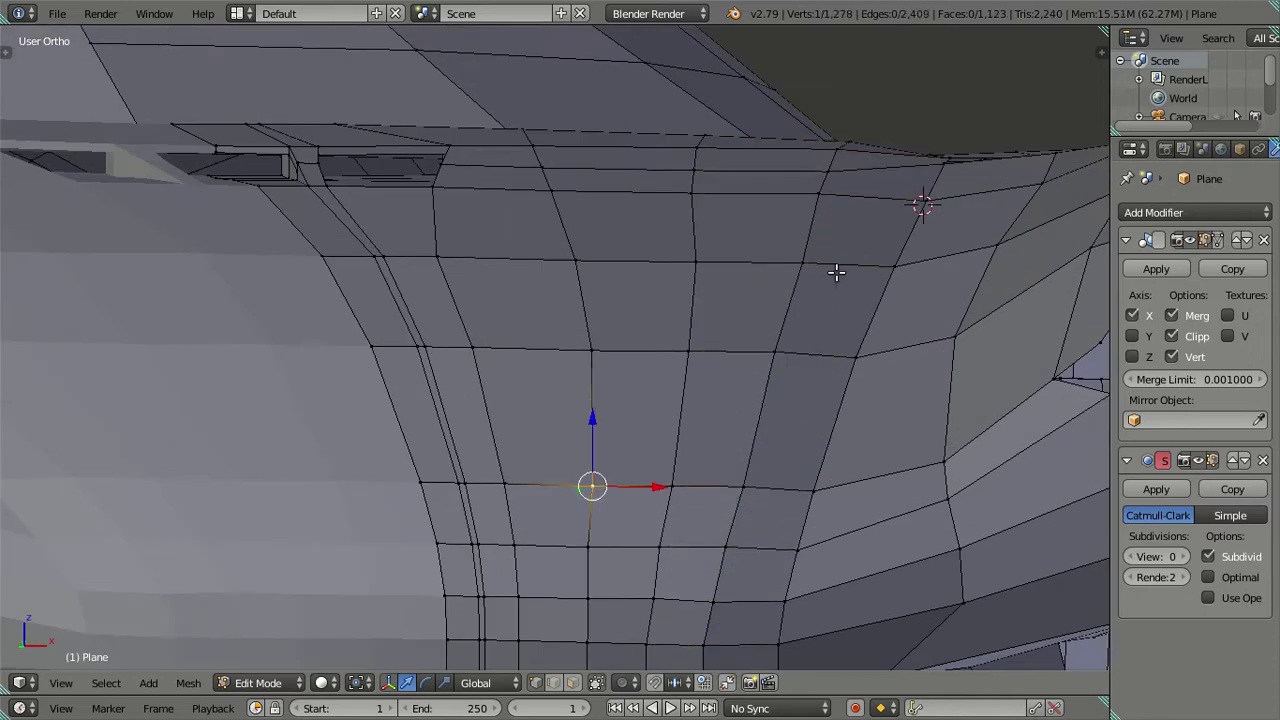
# Cut one vertical edge loop on the fender and preview the body at subdivision level 2.
pyautogui.hotkey('ctrl', 'r')
pyautogui.click(830, 271)
pyautogui.click(797, 263)
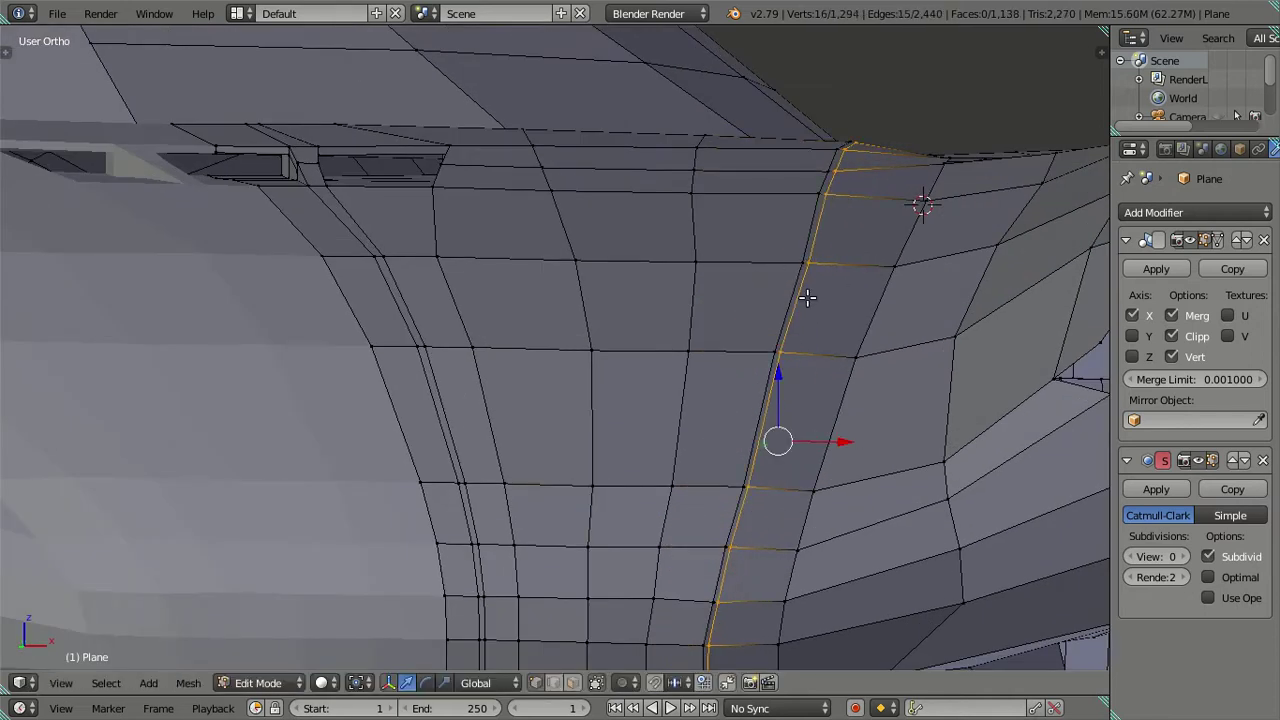
pyautogui.doubleClick(1185, 557)
pyautogui.scroll(-3, 780, 440)
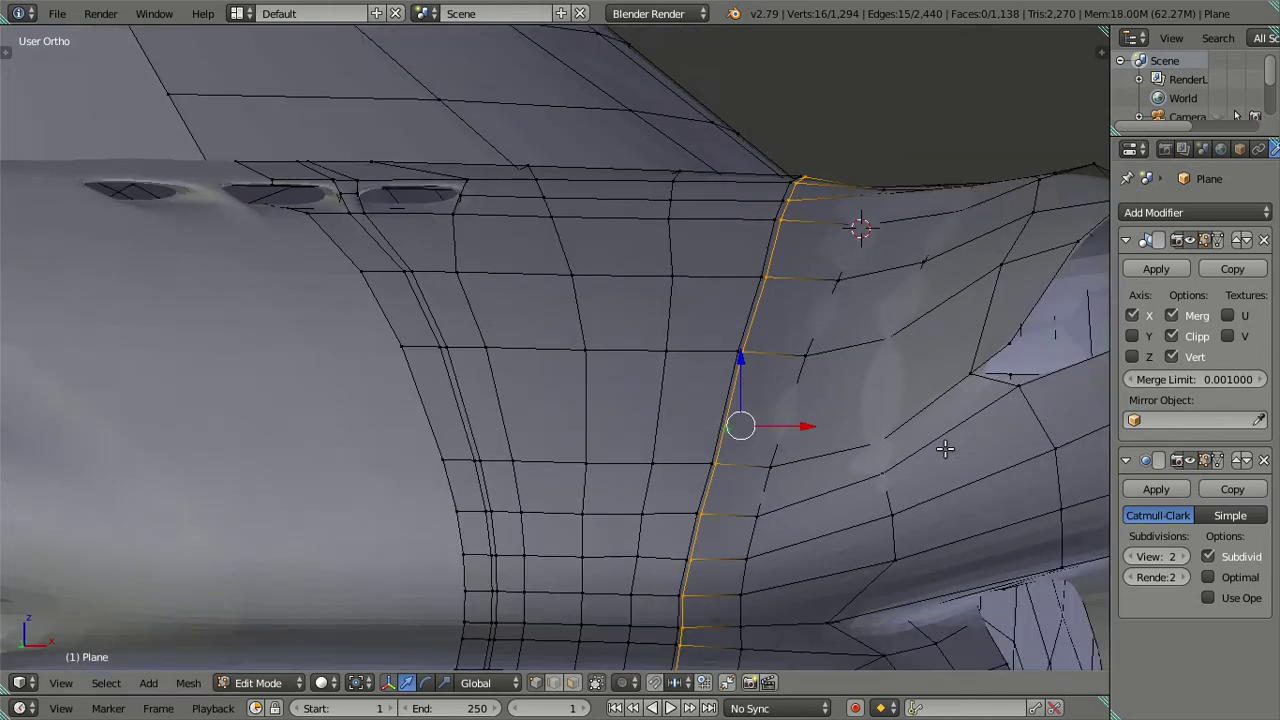
pyautogui.press('Tab')
pyautogui.scroll(-3, 887, 400)
pyautogui.moveTo(887, 400)
pyautogui.mouseDown(button='middle')
pyautogui.moveTo(741, 356)
pyautogui.moveTo(779, 469)
pyautogui.moveTo(789, 558)
pyautogui.moveTo(643, 461)
pyautogui.moveTo(533, 510)
pyautogui.moveTo(535, 458)
pyautogui.moveTo(620, 484)
pyautogui.moveTo(670, 384)
pyautogui.moveTo(749, 312)
pyautogui.moveTo(771, 270)
pyautogui.mouseUp(button='middle')
# In Edit Mode, dissolve the extra edge loop on the nose and switch to Top view.
pyautogui.scroll(1, 771, 267)
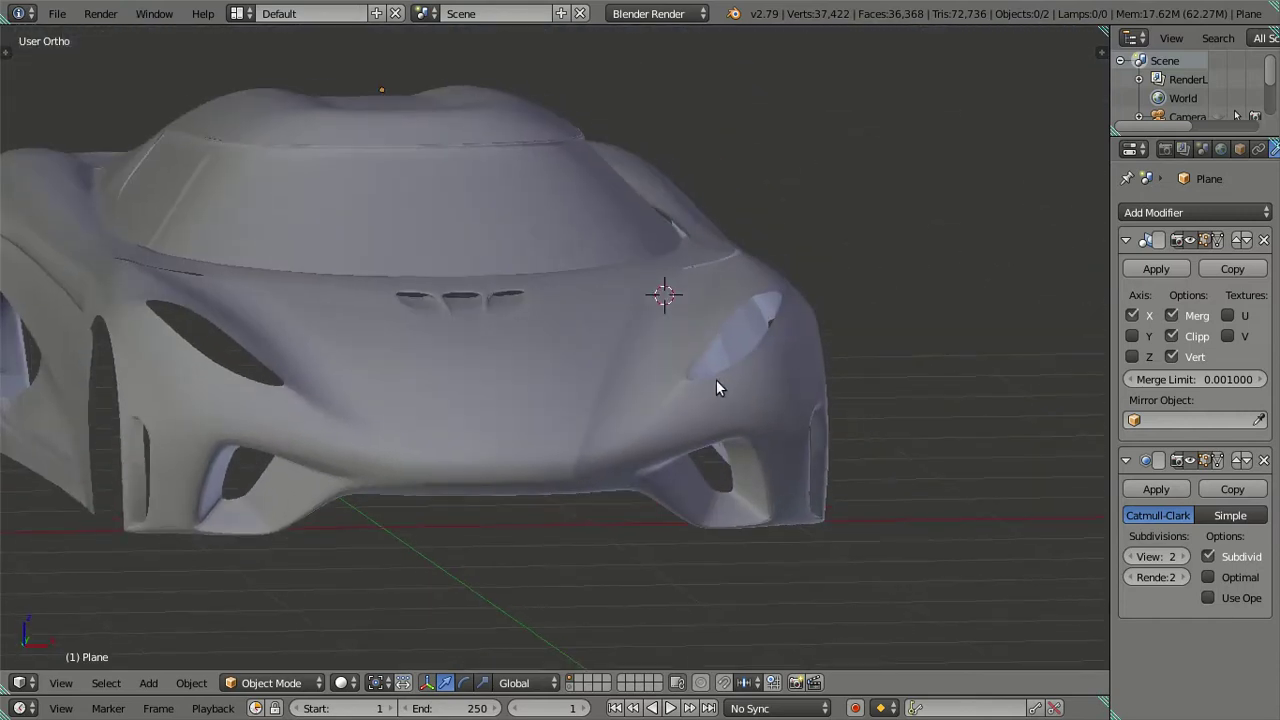
pyautogui.scroll(2, 716, 379)
pyautogui.scroll(2, 739, 440)
pyautogui.press('Tab')
pyautogui.moveTo(762, 418); pyautogui.dragTo(694, 354, button='middle')
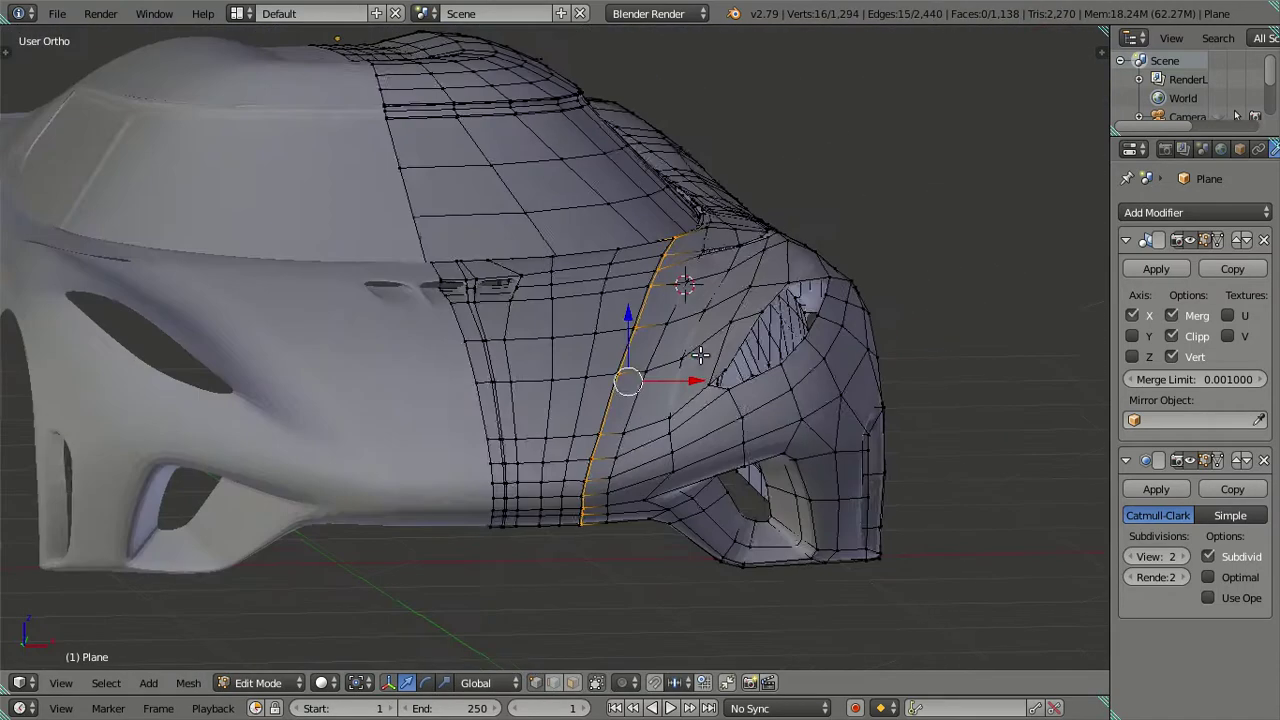
pyautogui.hotkey('ctrl', 'x')
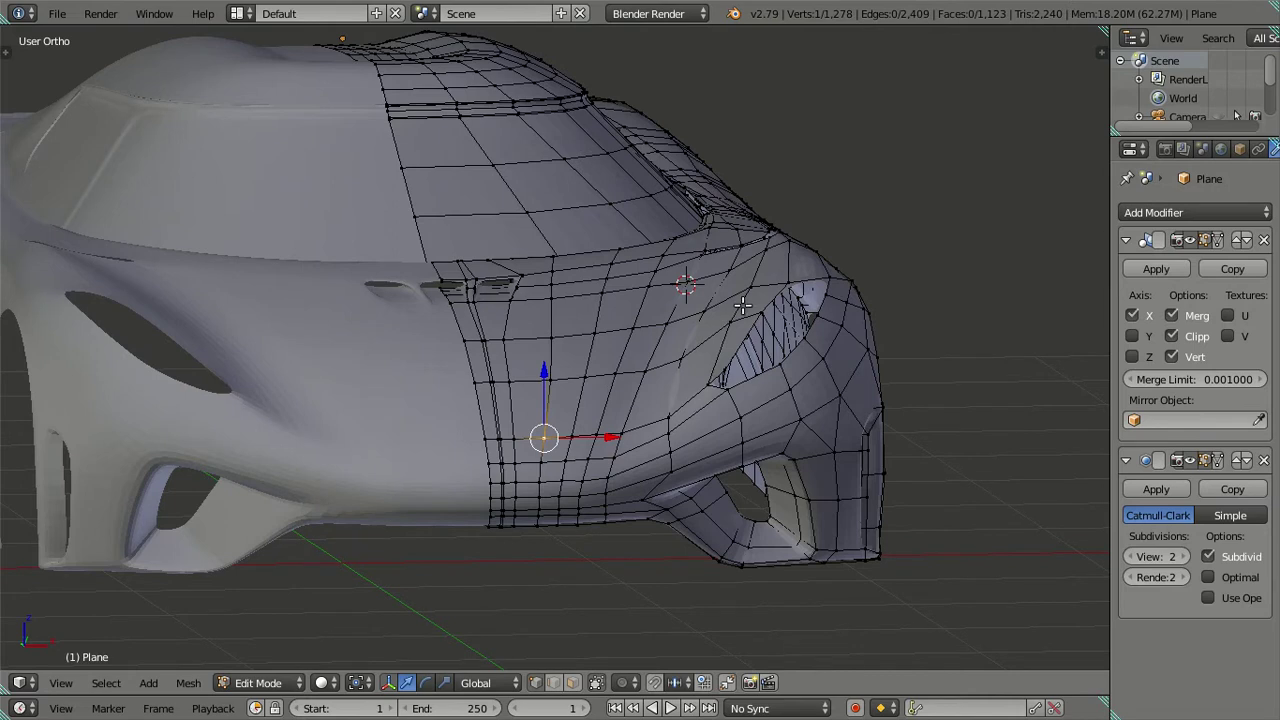
pyautogui.moveTo(869, 336); pyautogui.dragTo(853, 364, button='middle')
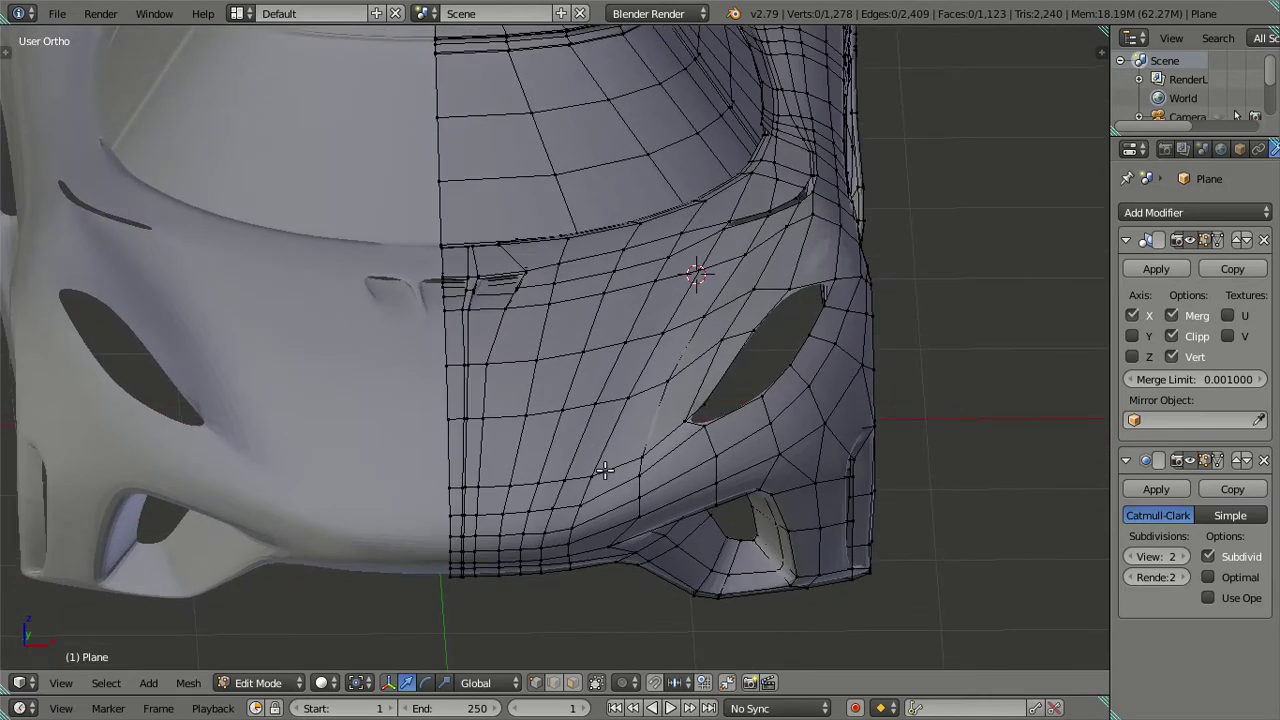
pyautogui.press('KP_7')
# Select two front-bumper vertices and shift them along the X axis.
pyautogui.keyDown('shift'); pyautogui.moveTo(545, 584); pyautogui.dragTo(623, 297, button='middle'); pyautogui.keyUp('shift')
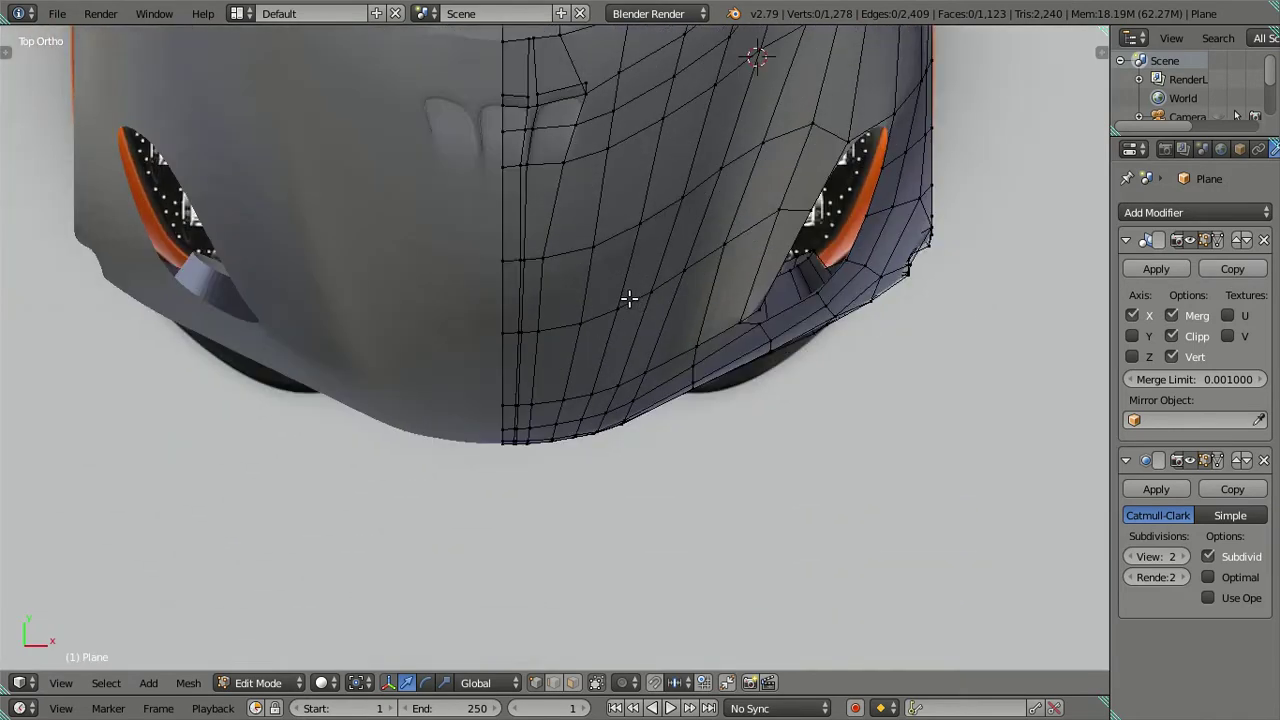
pyautogui.scroll(3, 630, 330)
pyautogui.scroll(-2, 603, 389)
pyautogui.scroll(-2, 586, 380)
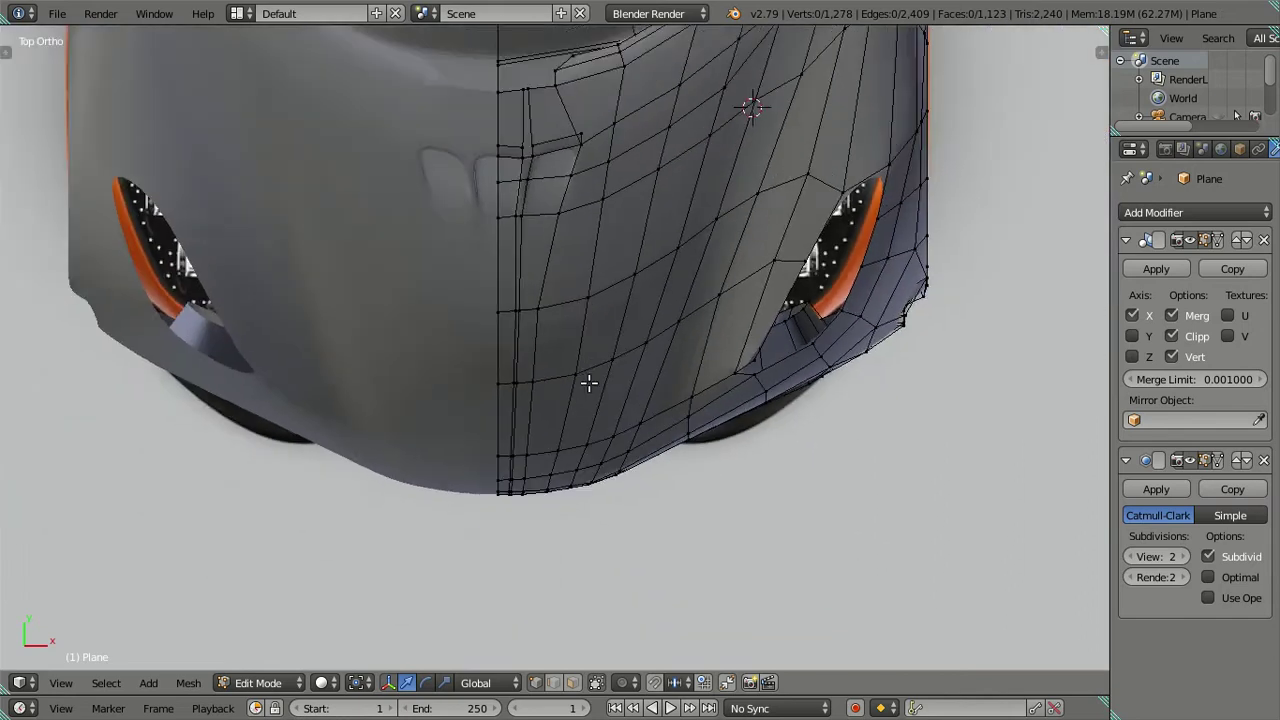
pyautogui.rightClick(580, 379)
pyautogui.scroll(1, 577, 424)
pyautogui.keyDown('shift'); pyautogui.rightClick(560, 459); pyautogui.keyUp('shift')
pyautogui.scroll(1, 620, 436)
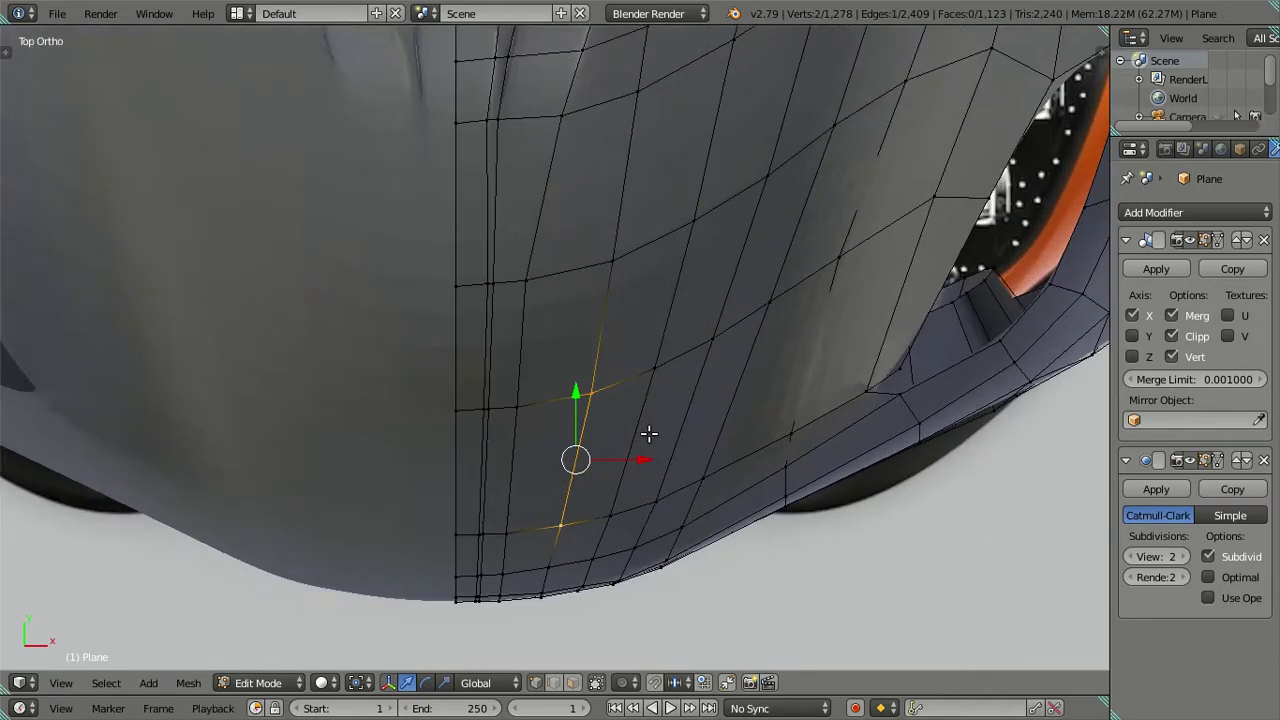
pyautogui.press('g')
pyautogui.press('x')
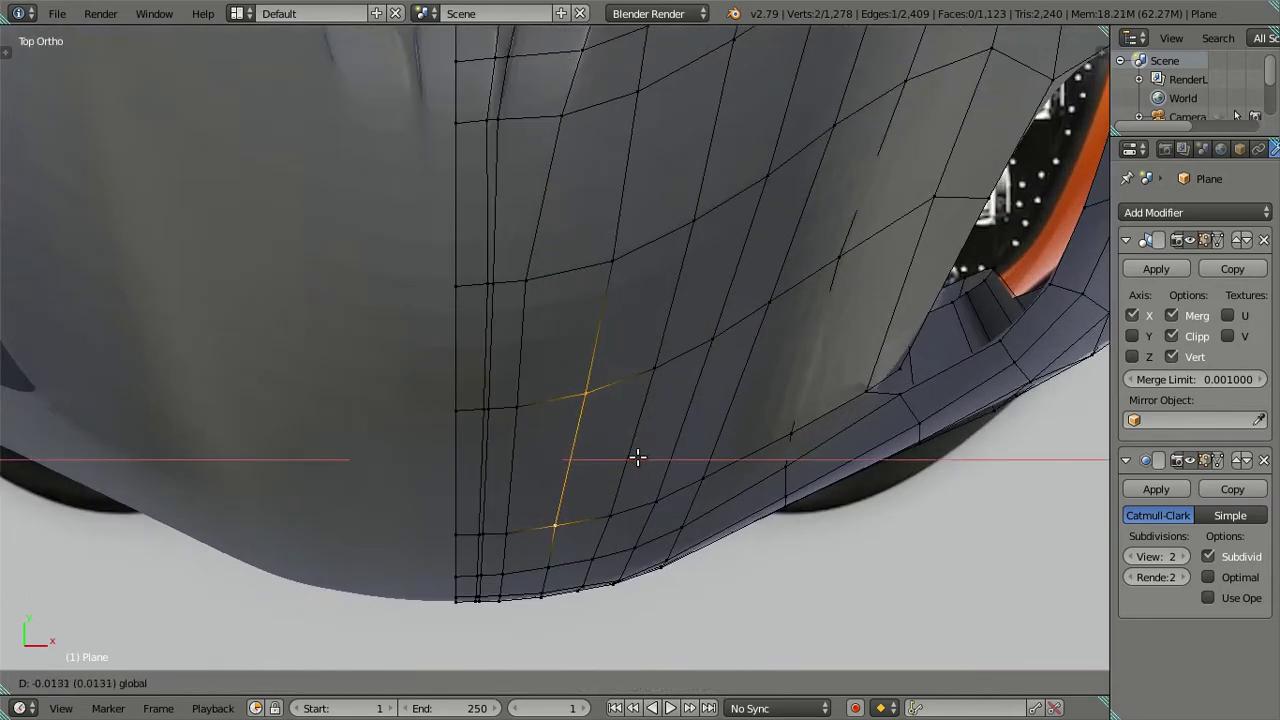
pyautogui.click(638, 458)
# Shift a vertex near the nose centre along X, then move it with the vertex below twice.
pyautogui.press('a')
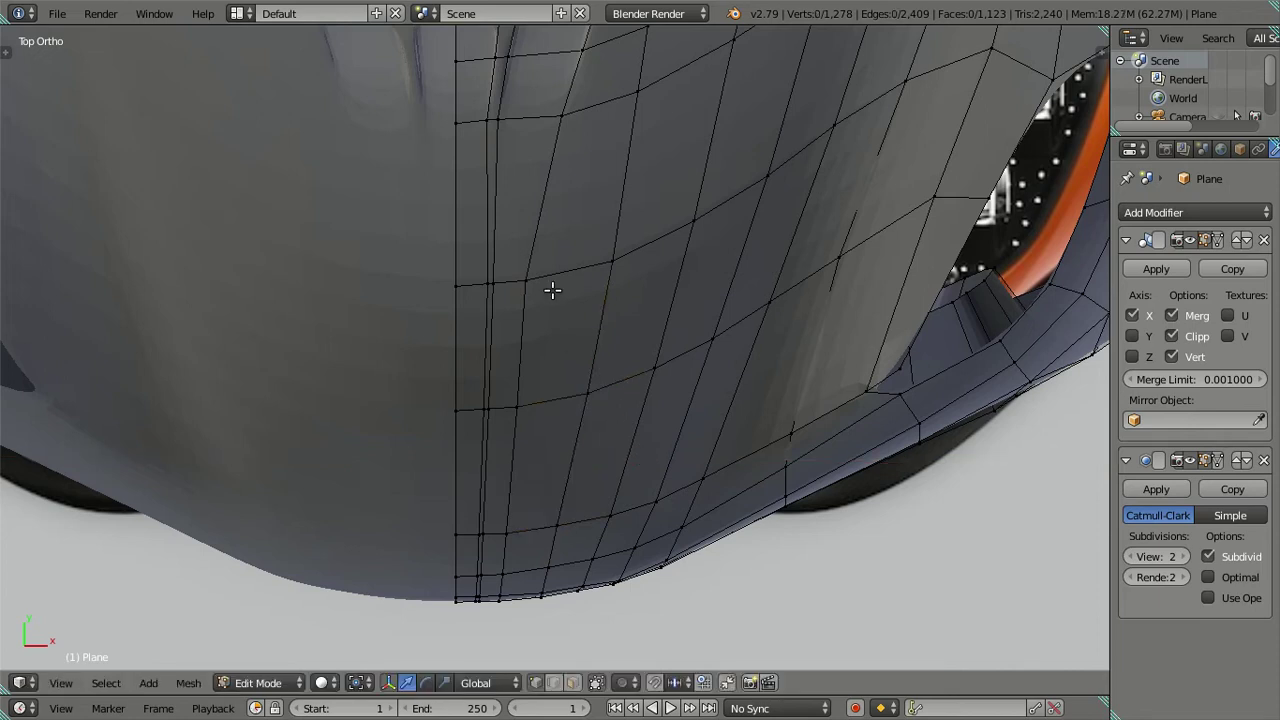
pyautogui.rightClick(538, 264)
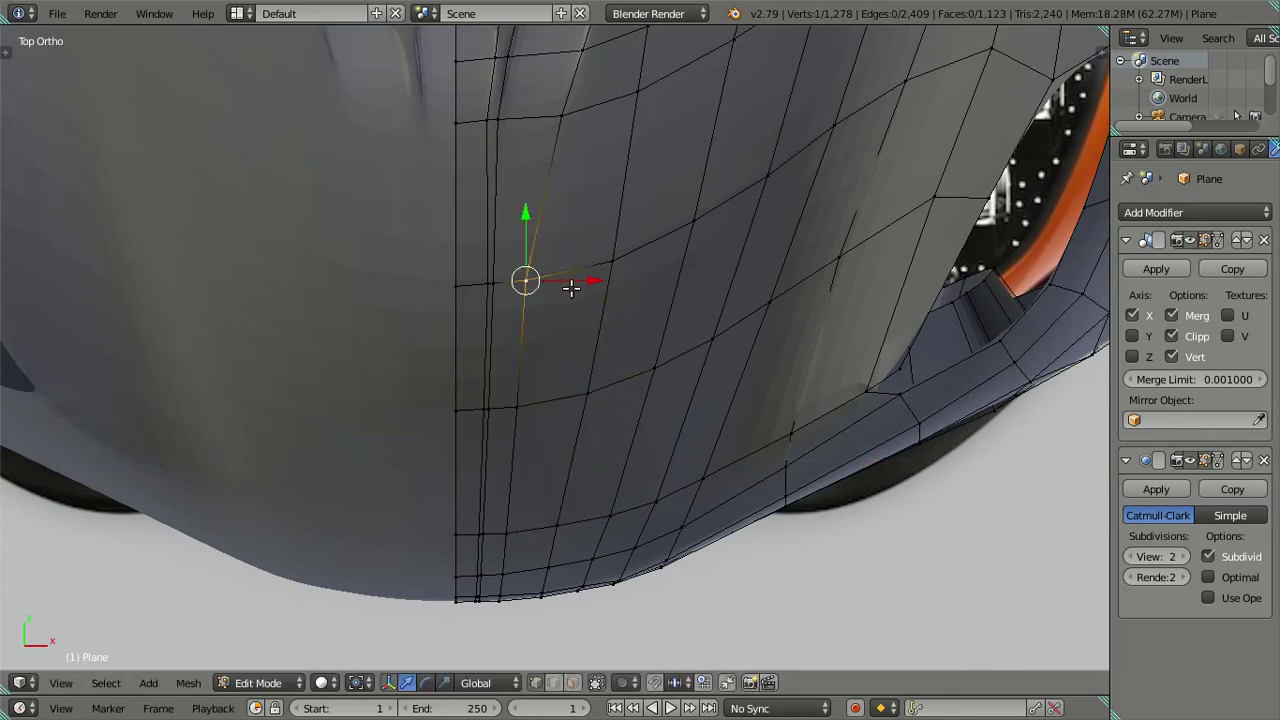
pyautogui.press('g')
pyautogui.press('x')
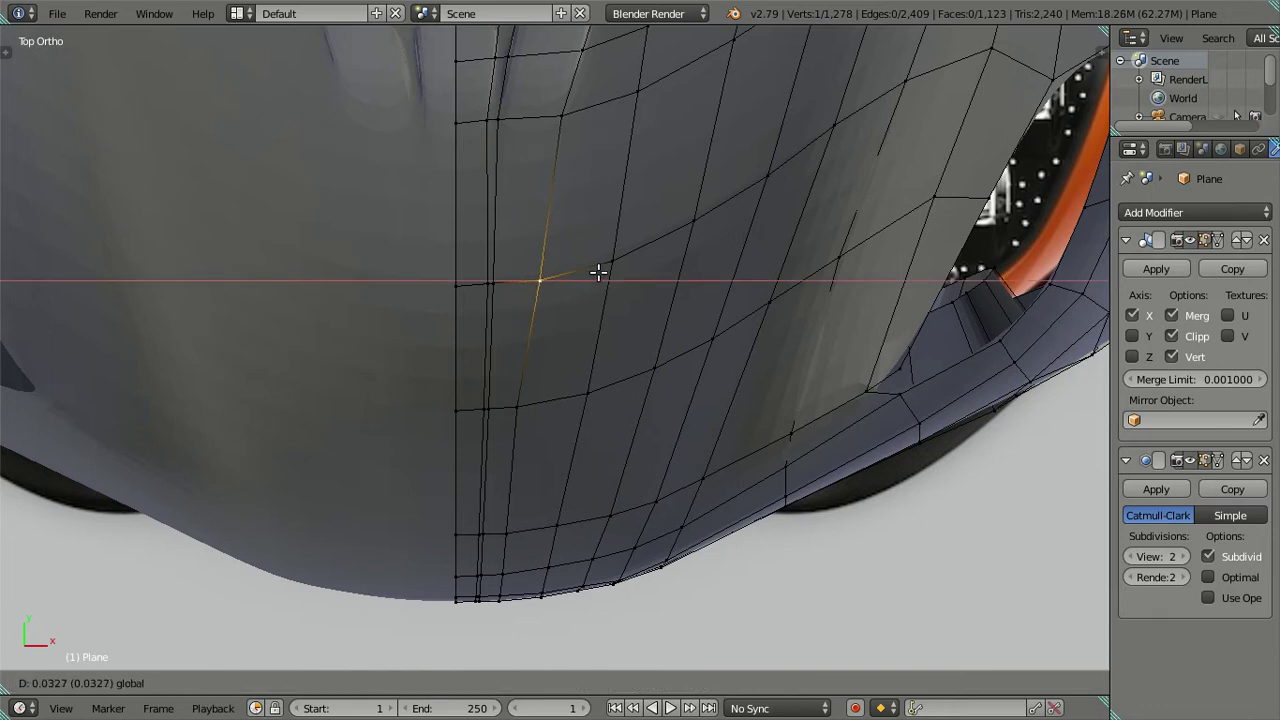
pyautogui.click(598, 272)
pyautogui.keyDown('shift'); pyautogui.rightClick(527, 390); pyautogui.keyUp('shift')
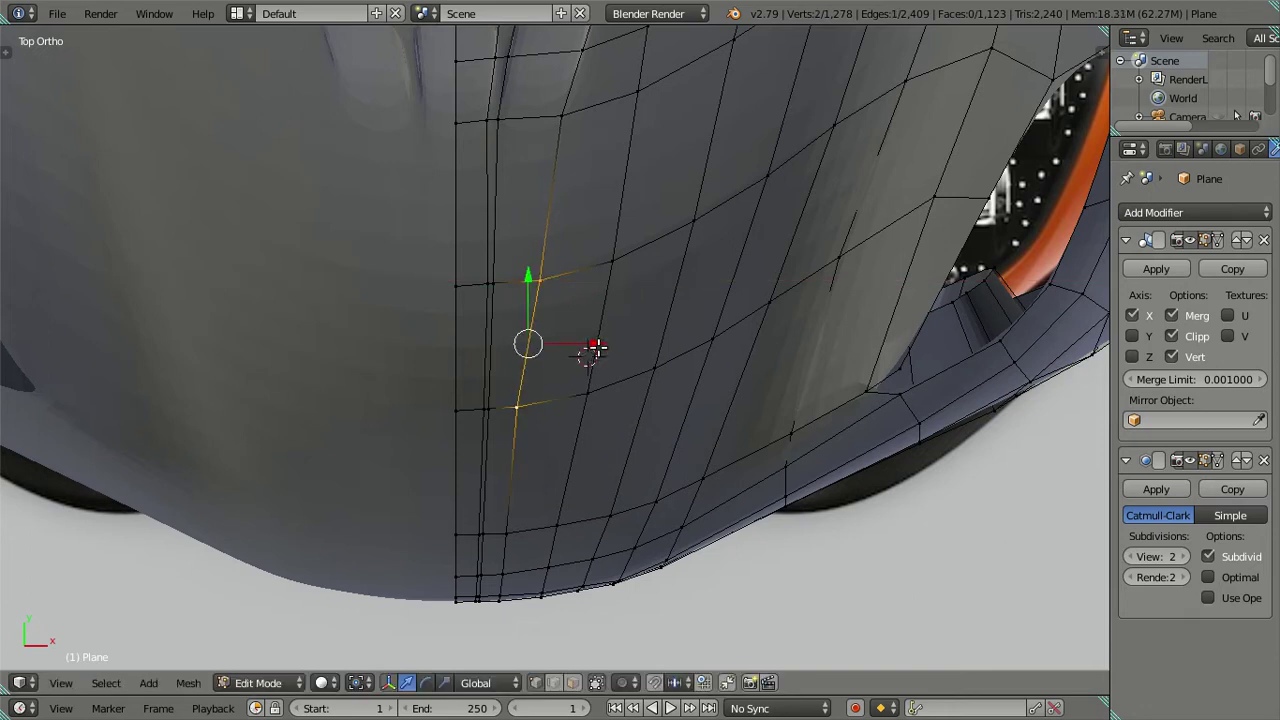
pyautogui.press('g')
pyautogui.press('x')
pyautogui.click(585, 314)
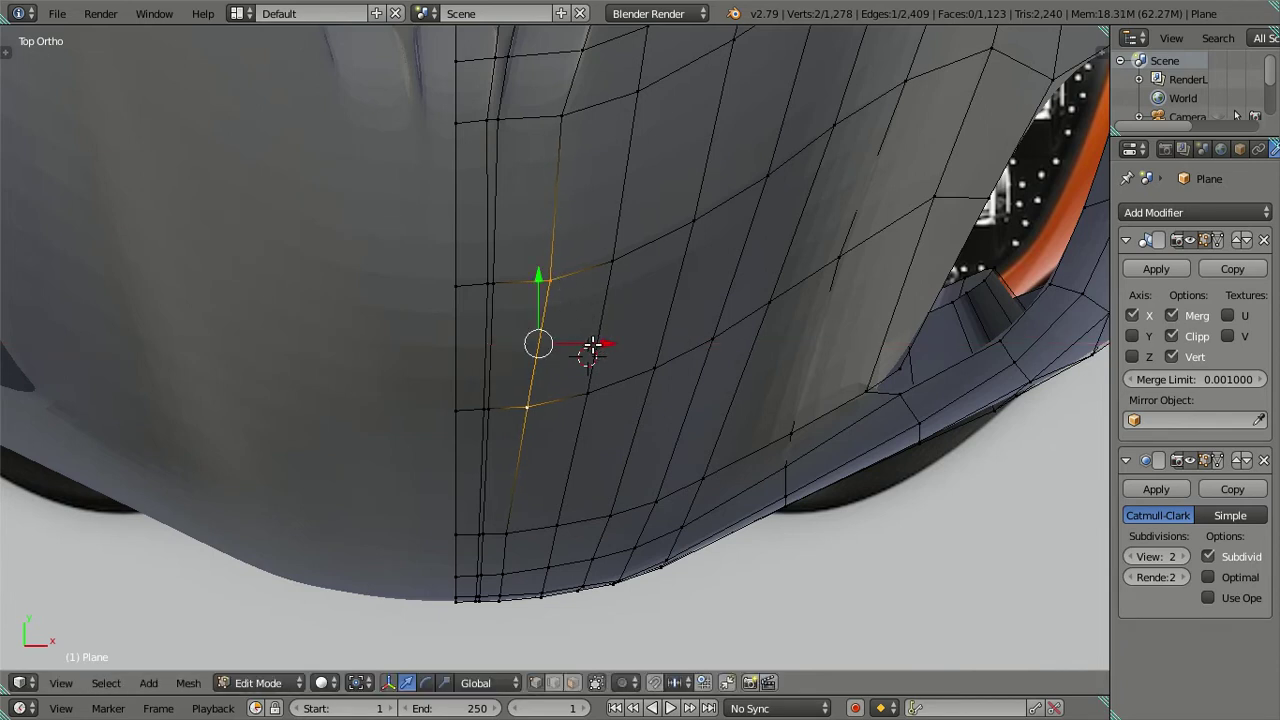
pyautogui.press('g')
pyautogui.press('x')
pyautogui.click(589, 346)
# Nudge the upper nose vertex alone along X and deselect everything.
pyautogui.rightClick(556, 281)
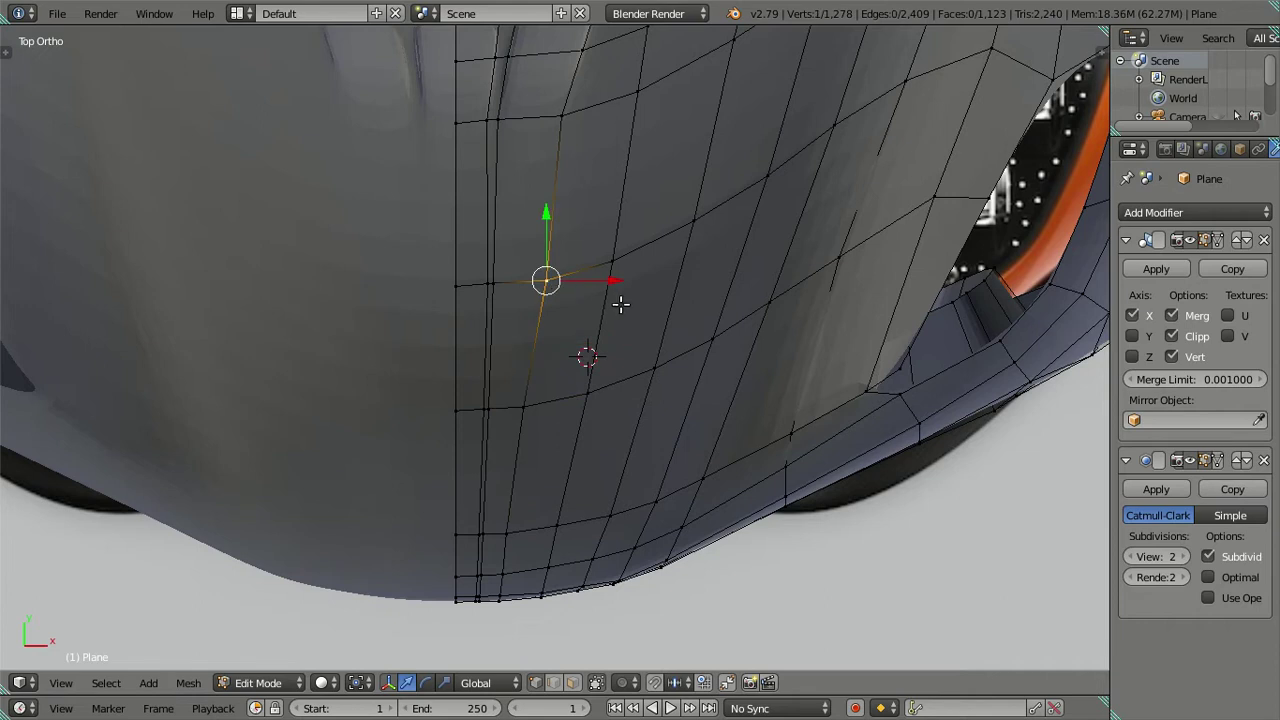
pyautogui.press('g')
pyautogui.press('x')
pyautogui.click(600, 281)
pyautogui.press('a')
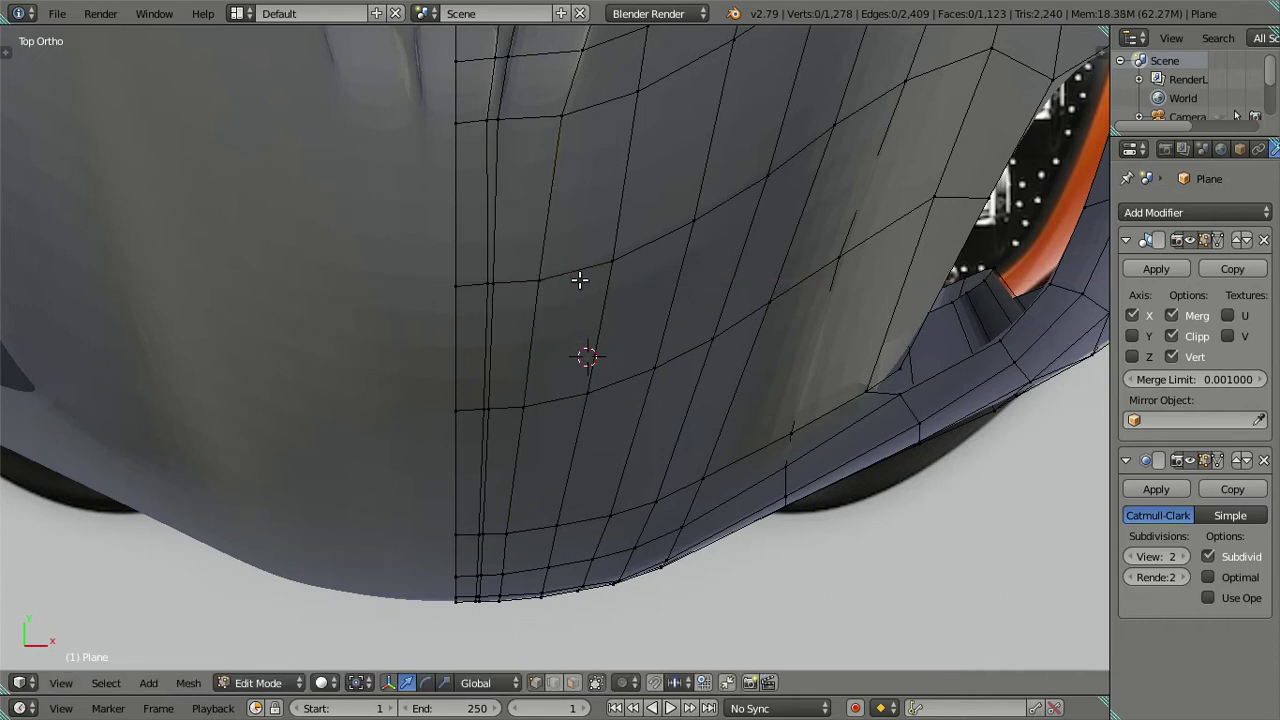
pyautogui.scroll(-2, 590, 300)
pyautogui.hotkey('shift', '2')
pyautogui.hotkey('shift', '2')
pyautogui.press('Tab')
pyautogui.moveTo(607, 353)
pyautogui.mouseDown(button='middle')
pyautogui.moveTo(690, 199)
pyautogui.moveTo(765, 174)
pyautogui.moveTo(756, 206)
pyautogui.moveTo(646, 183)
pyautogui.moveTo(600, 306)
pyautogui.moveTo(608, 276)
pyautogui.moveTo(590, 266)
pyautogui.mouseUp(button='middle')
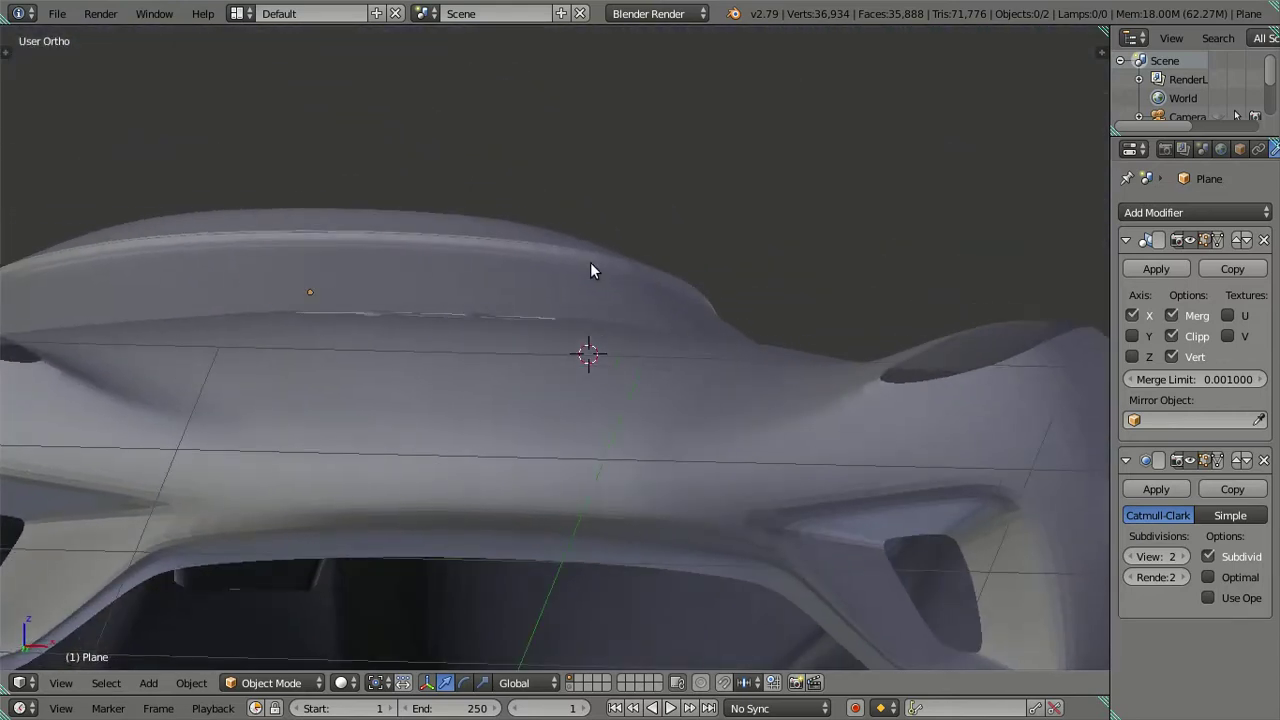
pyautogui.press('Tab')
pyautogui.moveTo(540, 350)
pyautogui.mouseDown(button='middle')
pyautogui.moveTo(548, 366)
pyautogui.moveTo(534, 374)
pyautogui.moveTo(549, 380)
pyautogui.moveTo(543, 346)
pyautogui.moveTo(531, 351)
pyautogui.moveTo(551, 349)
pyautogui.moveTo(543, 357)
pyautogui.mouseUp(button='middle')
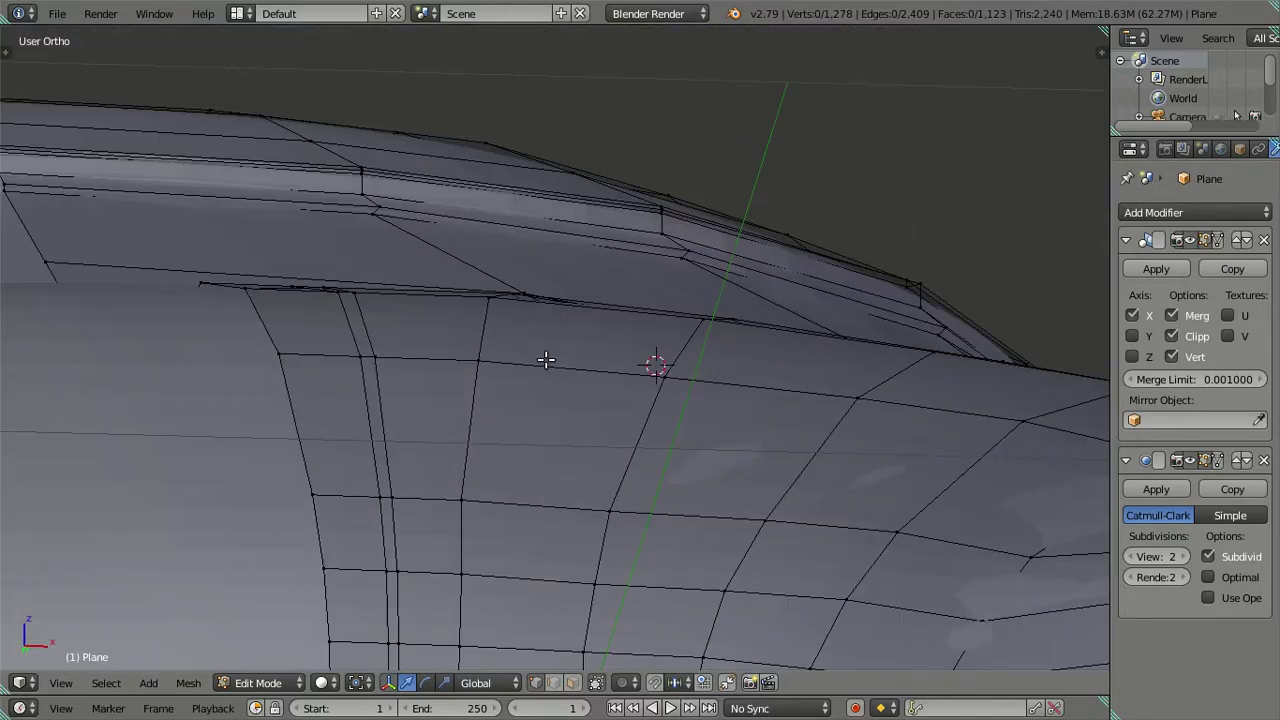
pyautogui.press('KP_1')
pyautogui.scroll(2, 537, 362)
pyautogui.scroll(-2, 539, 364)
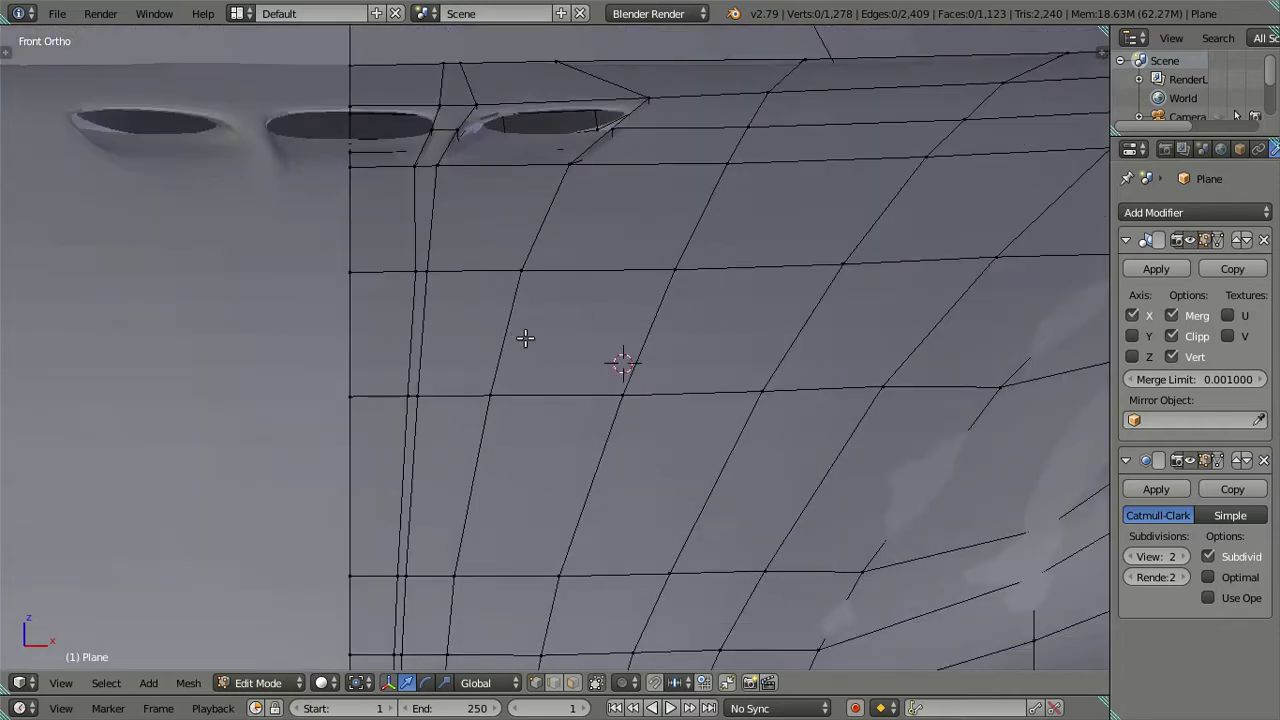
pyautogui.moveTo(545, 274)
pyautogui.keyDown('shift'); pyautogui.mouseDown(button='middle')
pyautogui.moveTo(594, 258)
pyautogui.moveTo(551, 326)
pyautogui.moveTo(580, 357)
pyautogui.moveTo(617, 350)
pyautogui.mouseUp(button='middle'); pyautogui.keyUp('shift')
pyautogui.press('Tab')
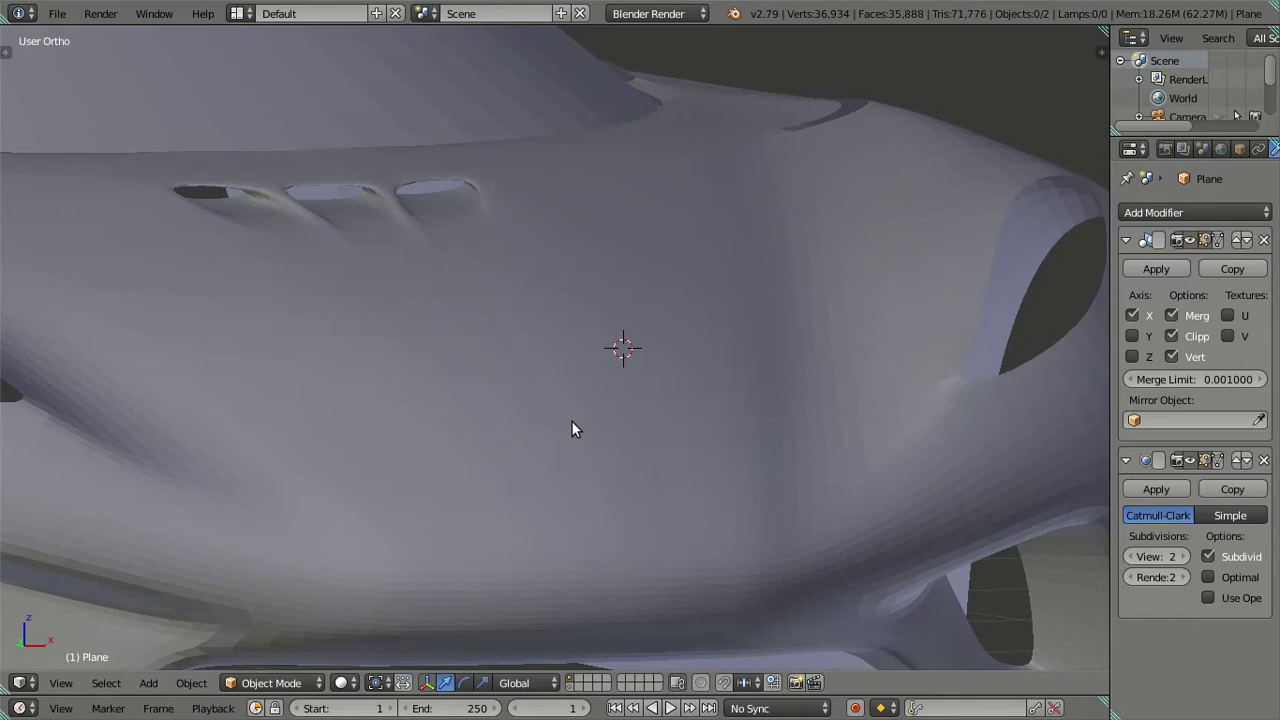
pyautogui.moveTo(583, 452)
pyautogui.mouseDown(button='middle')
pyautogui.moveTo(600, 457)
pyautogui.moveTo(572, 458)
pyautogui.moveTo(556, 428)
pyautogui.moveTo(550, 543)
pyautogui.mouseUp(button='middle')
pyautogui.press('Tab')
pyautogui.press('Tab')
pyautogui.press('Tab')
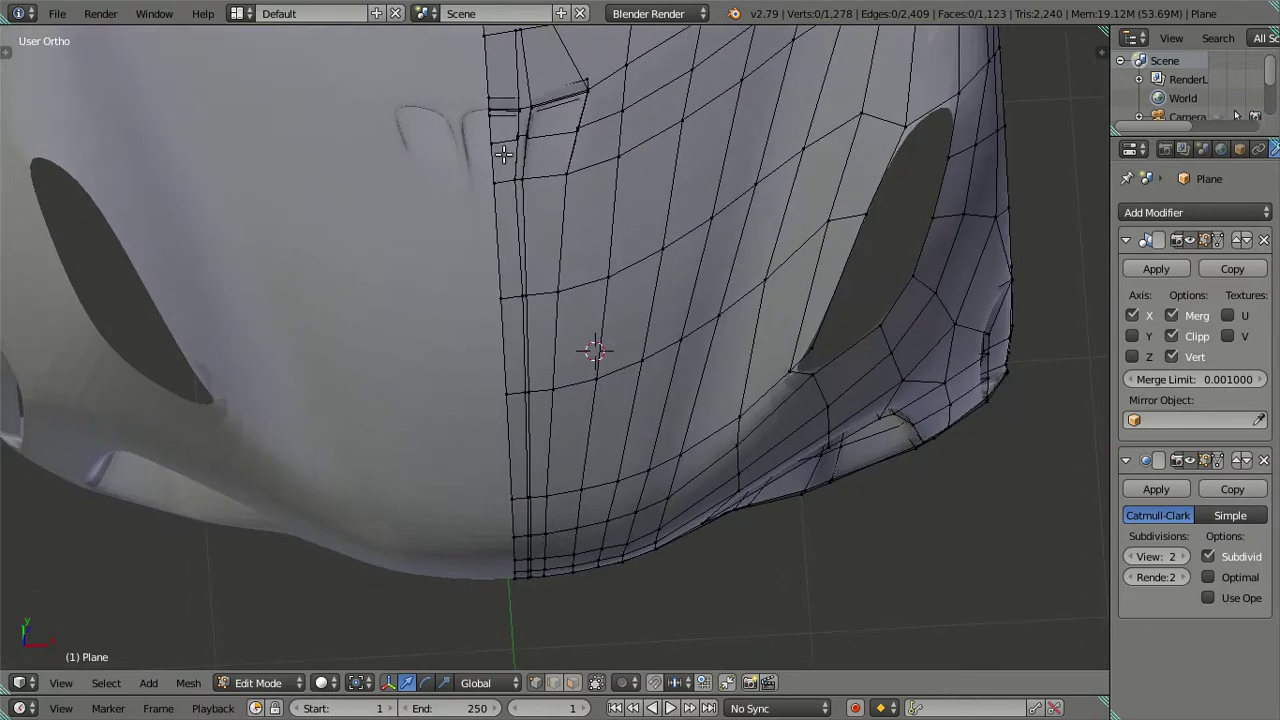
# In Top view, select a vertex path up the bumper and shift it slightly along X.
pyautogui.press('KP_7')
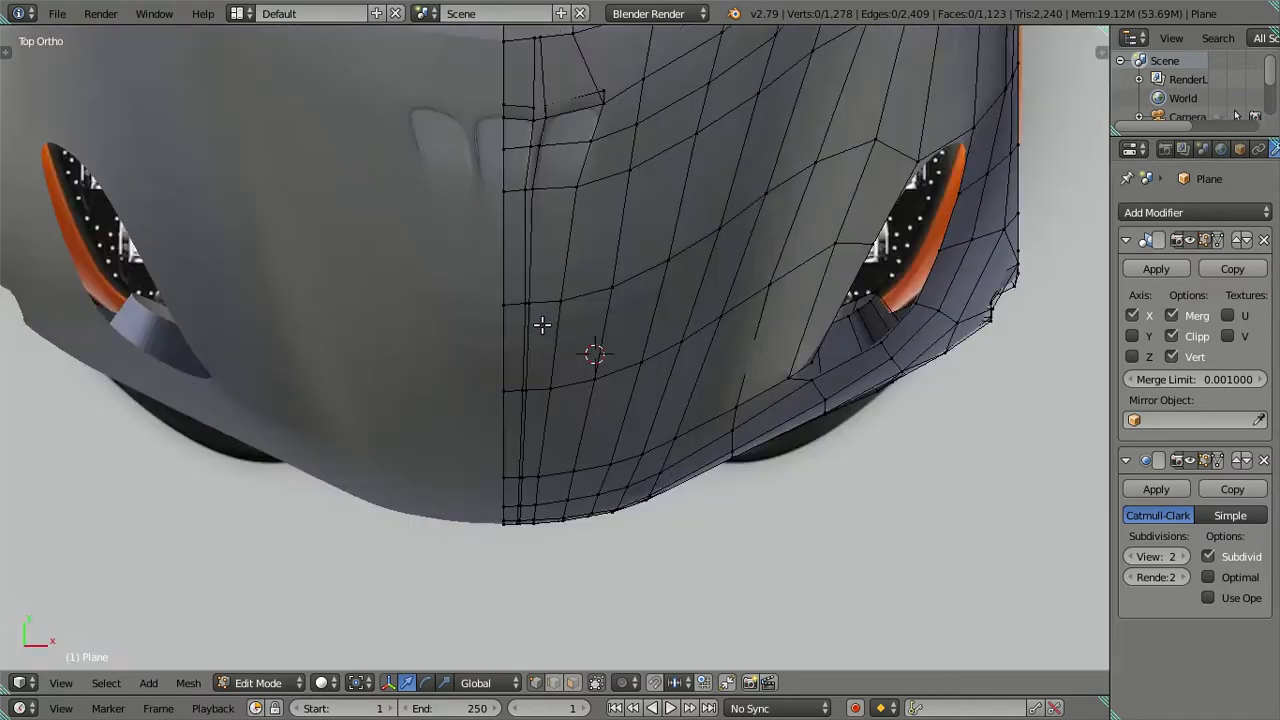
pyautogui.scroll(2, 543, 315)
pyautogui.rightClick(535, 487)
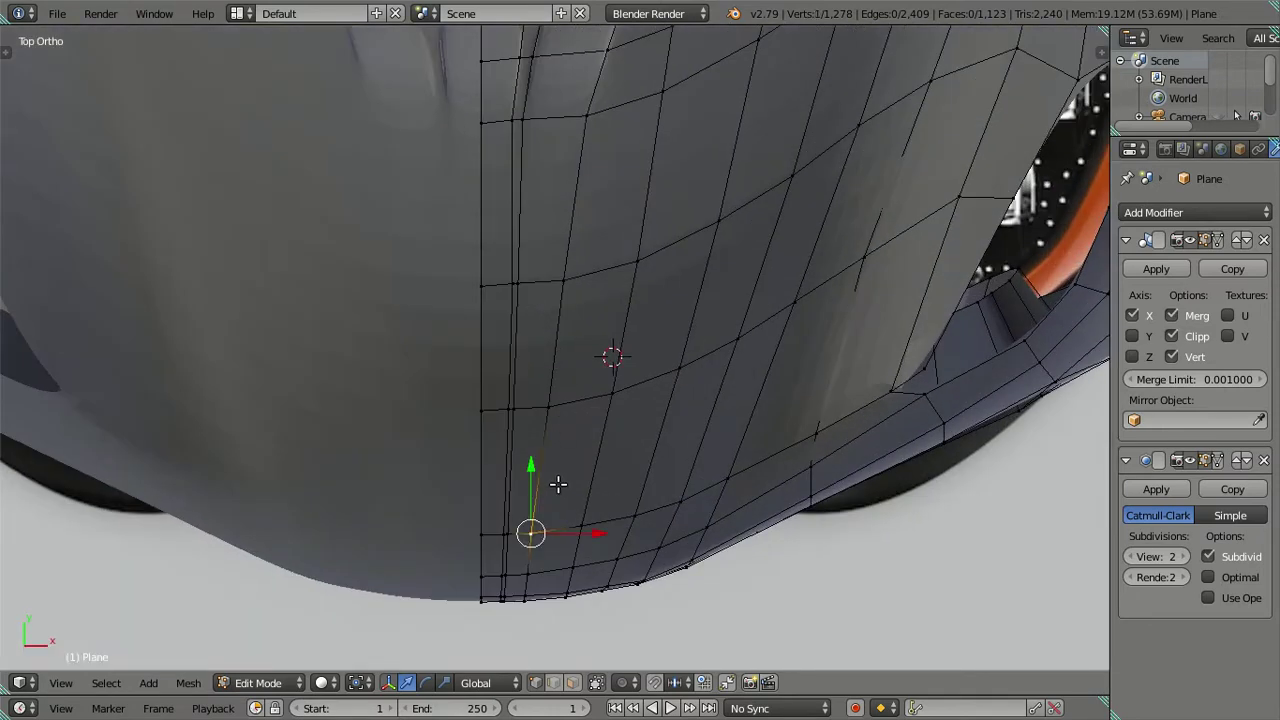
pyautogui.scroll(1, 576, 308)
pyautogui.keyDown('ctrl'); pyautogui.rightClick(565, 264); pyautogui.keyUp('ctrl')
pyautogui.moveTo(594, 420); pyautogui.dragTo(612, 416)
pyautogui.press('a')
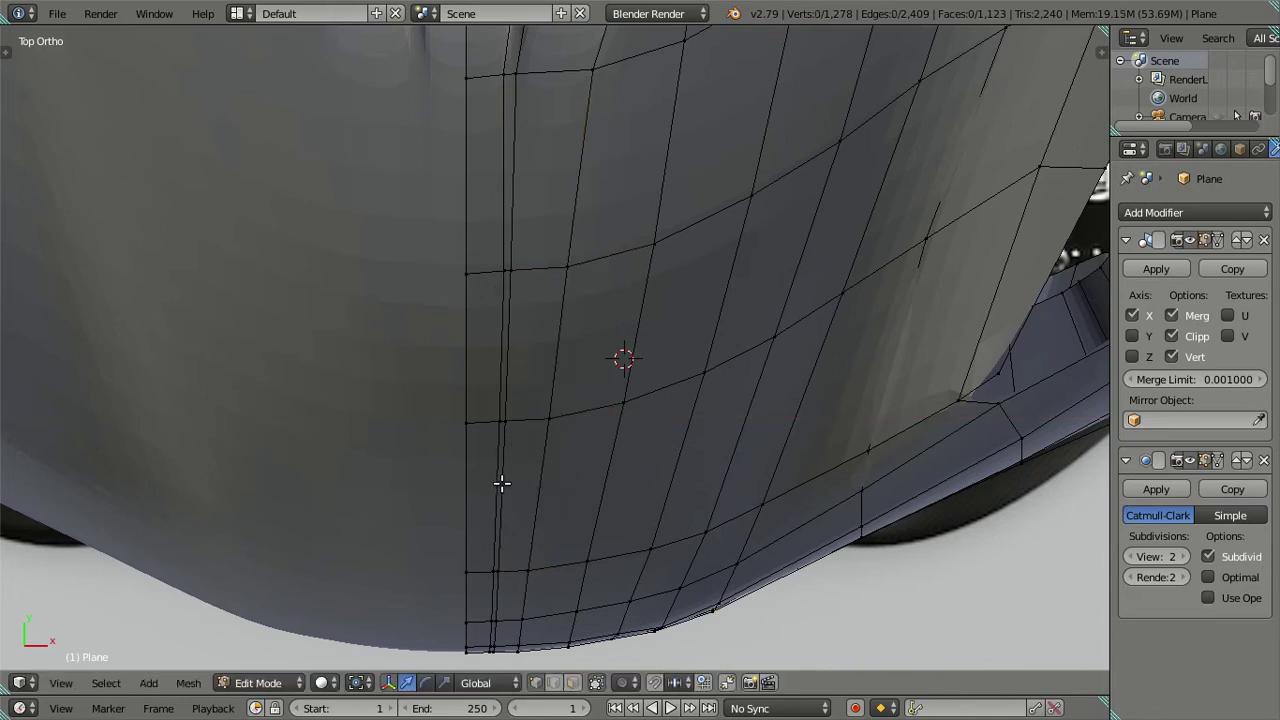
# Select the vertical loop beside the centre seam and slide it toward the centre.
pyautogui.scroll(-1, 488, 370)
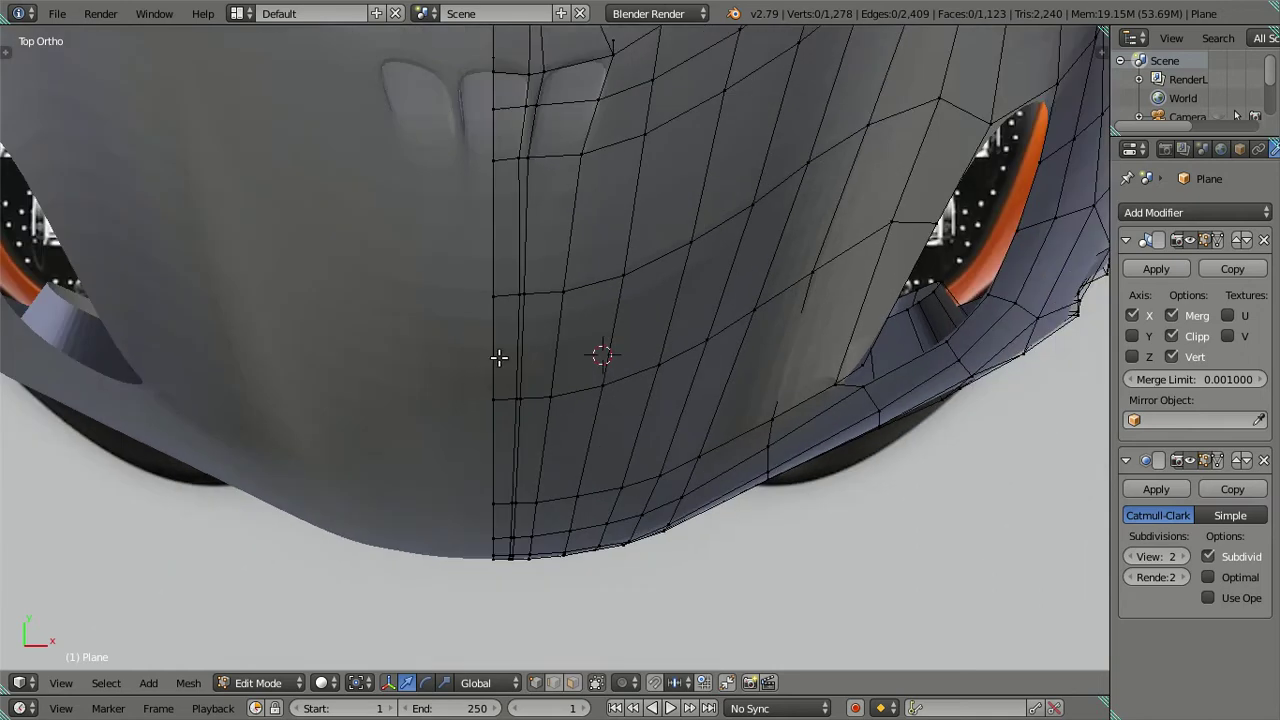
pyautogui.scroll(1, 522, 333)
pyautogui.rightClick(497, 266)
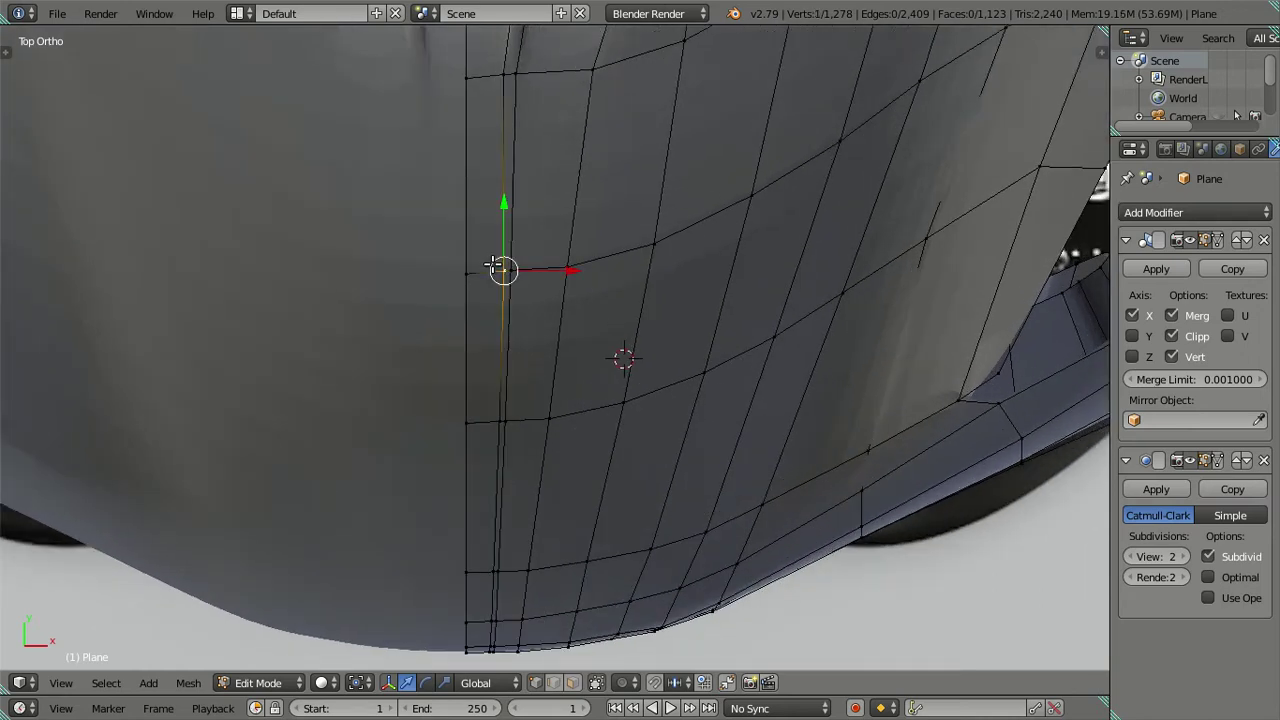
pyautogui.keyDown('alt'); pyautogui.rightClick(486, 508); pyautogui.keyUp('alt')
pyautogui.scroll(-1, 488, 505)
pyautogui.scroll(1, 557, 400)
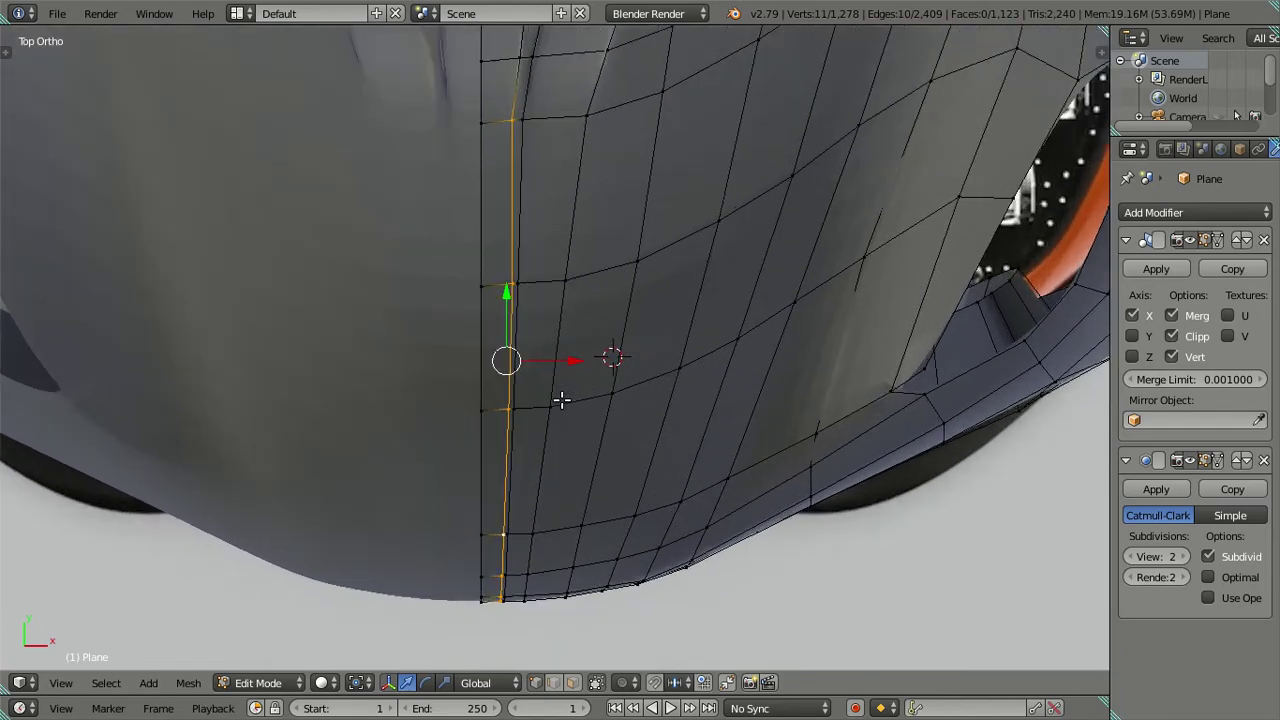
pyautogui.moveTo(557, 394); pyautogui.dragTo(590, 292, button='middle')
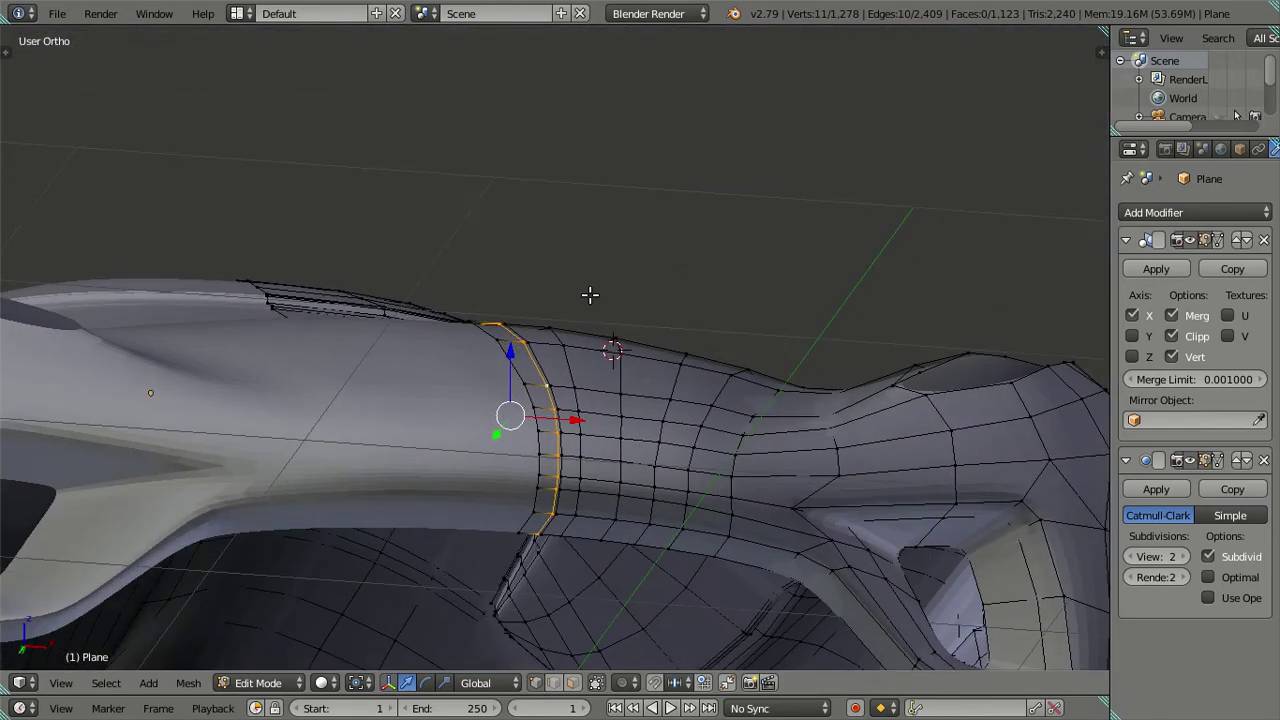
pyautogui.press('KP_7')
pyautogui.moveTo(550, 364); pyautogui.dragTo(531, 356)
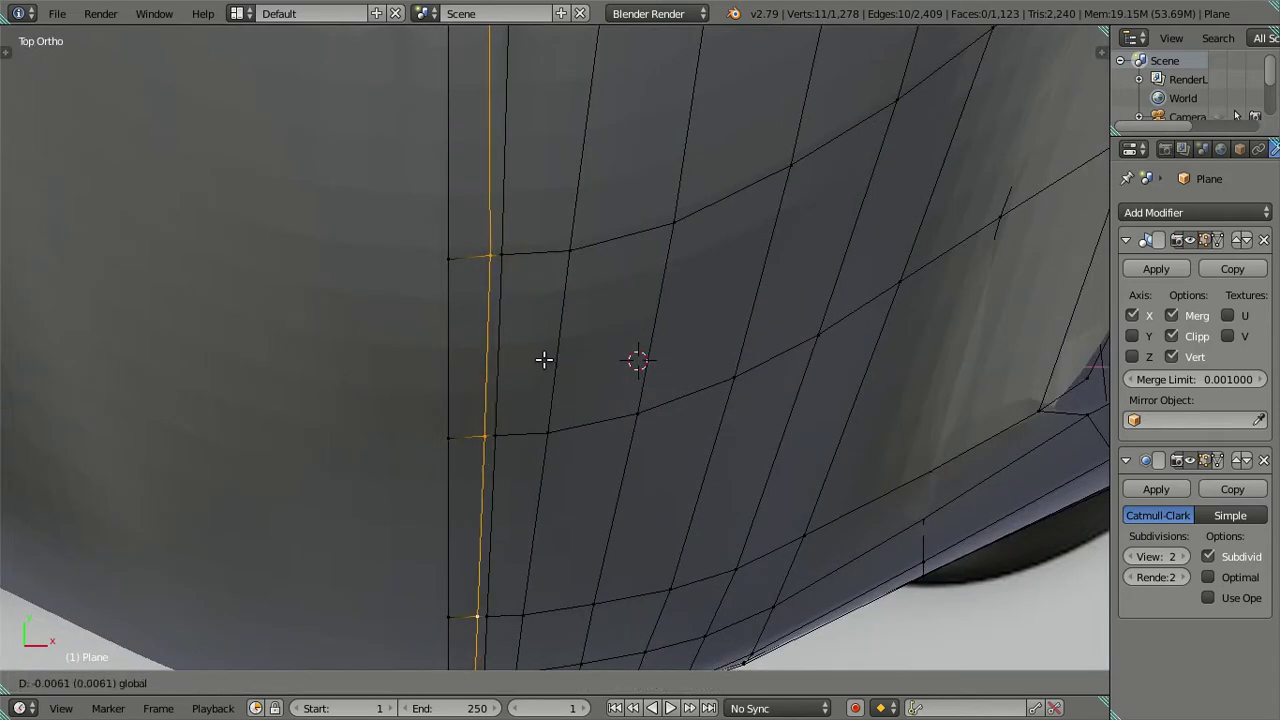
pyautogui.click(531, 356)
# Drop the loop's top vertex from the selection and slide the rest slightly left.
pyautogui.scroll(-3, 531, 356)
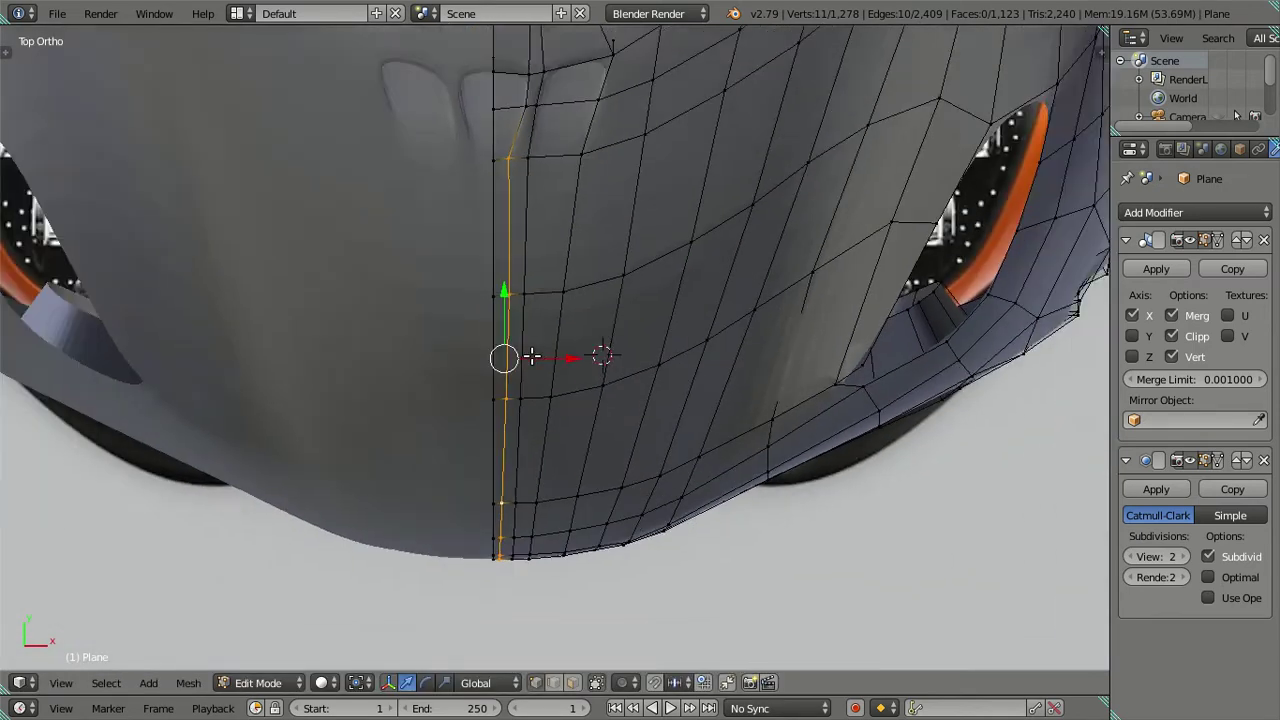
pyautogui.scroll(1, 546, 340)
pyautogui.scroll(1, 540, 227)
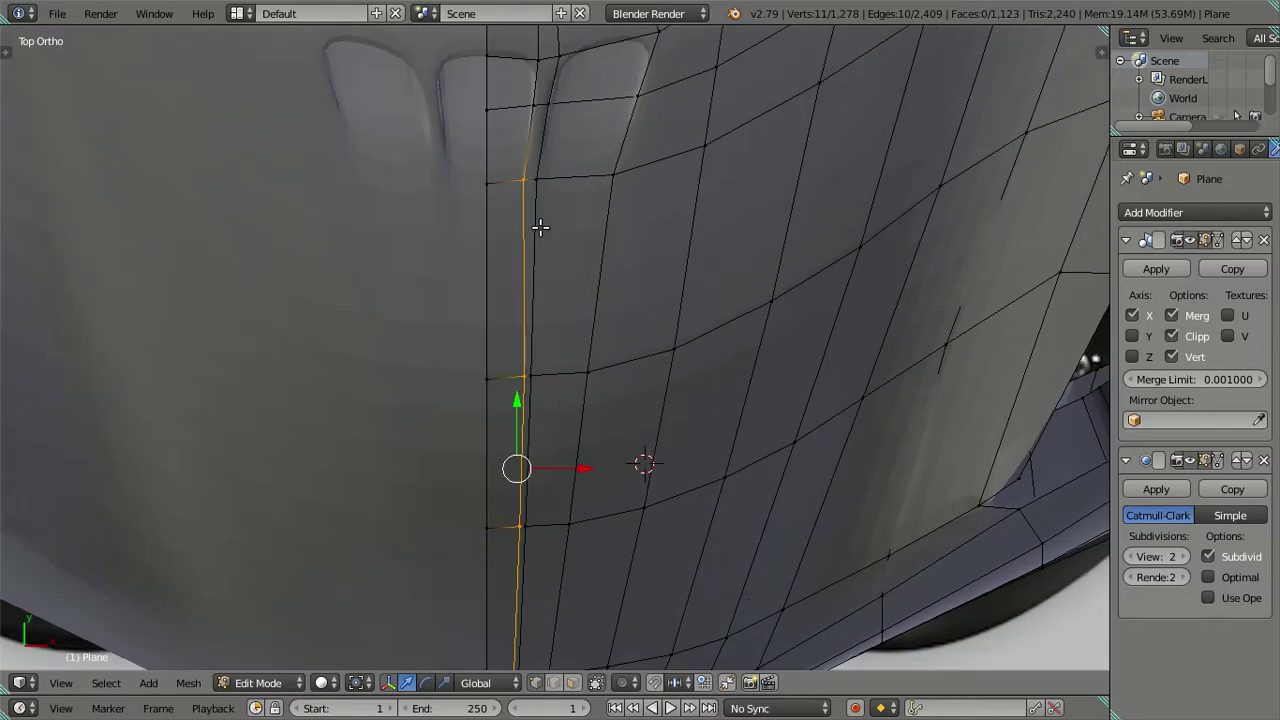
pyautogui.keyDown('shift'); pyautogui.rightClick(518, 182); pyautogui.keyUp('shift')
pyautogui.moveTo(584, 564); pyautogui.dragTo(573, 549)
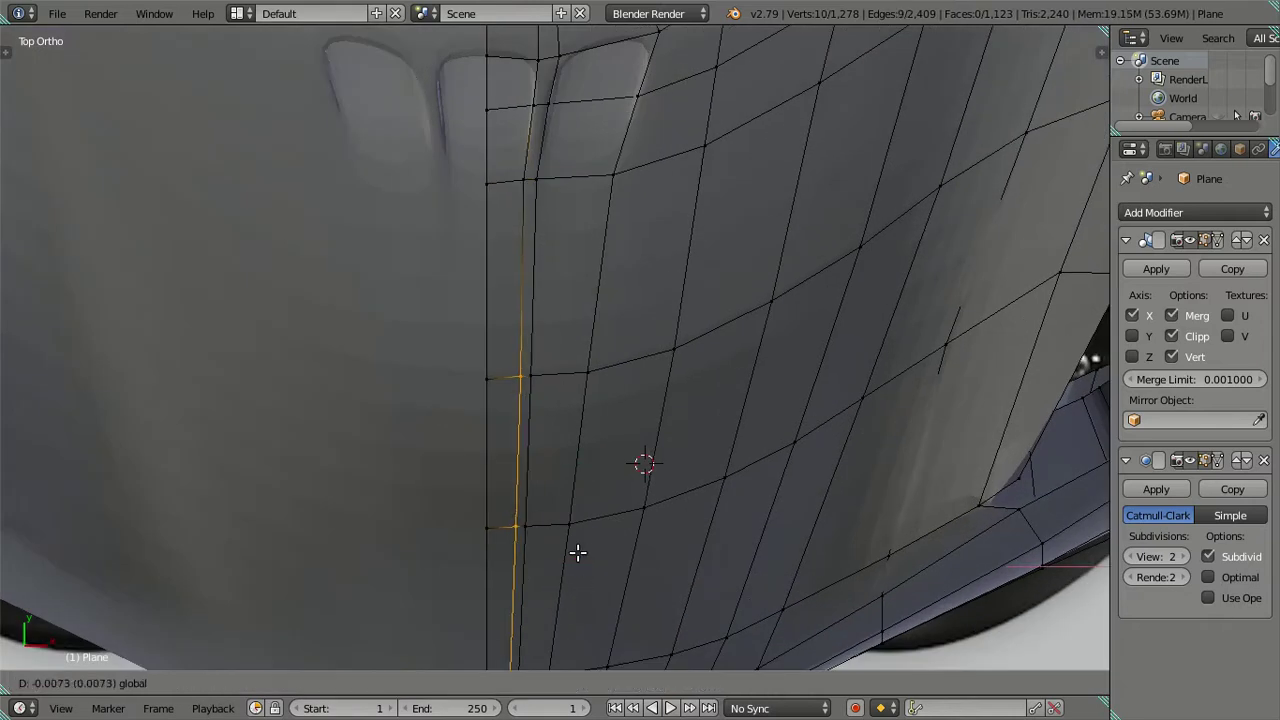
pyautogui.click(573, 549)
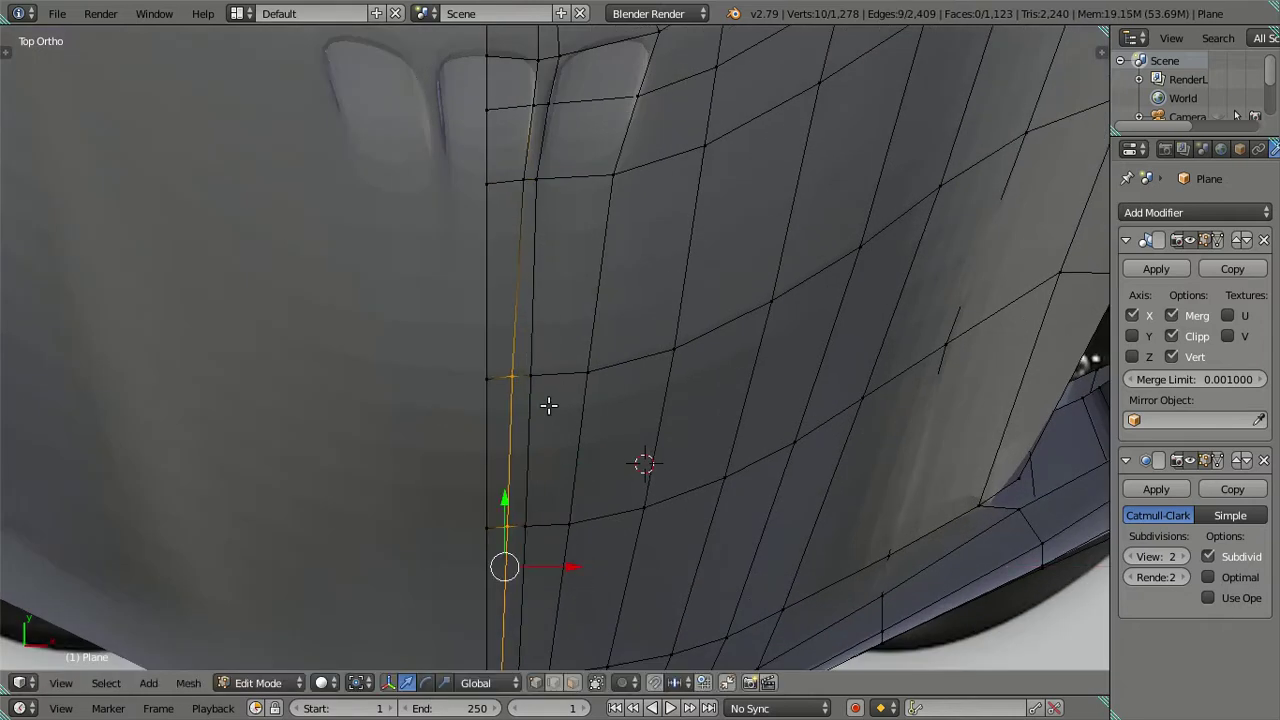
# Select the vertical edge loop beside the centre line near the nose's lower edge and slide it slightly left.
pyautogui.rightClick(548, 366)
pyautogui.scroll(-2, 575, 300)
pyautogui.scroll(3, 582, 280)
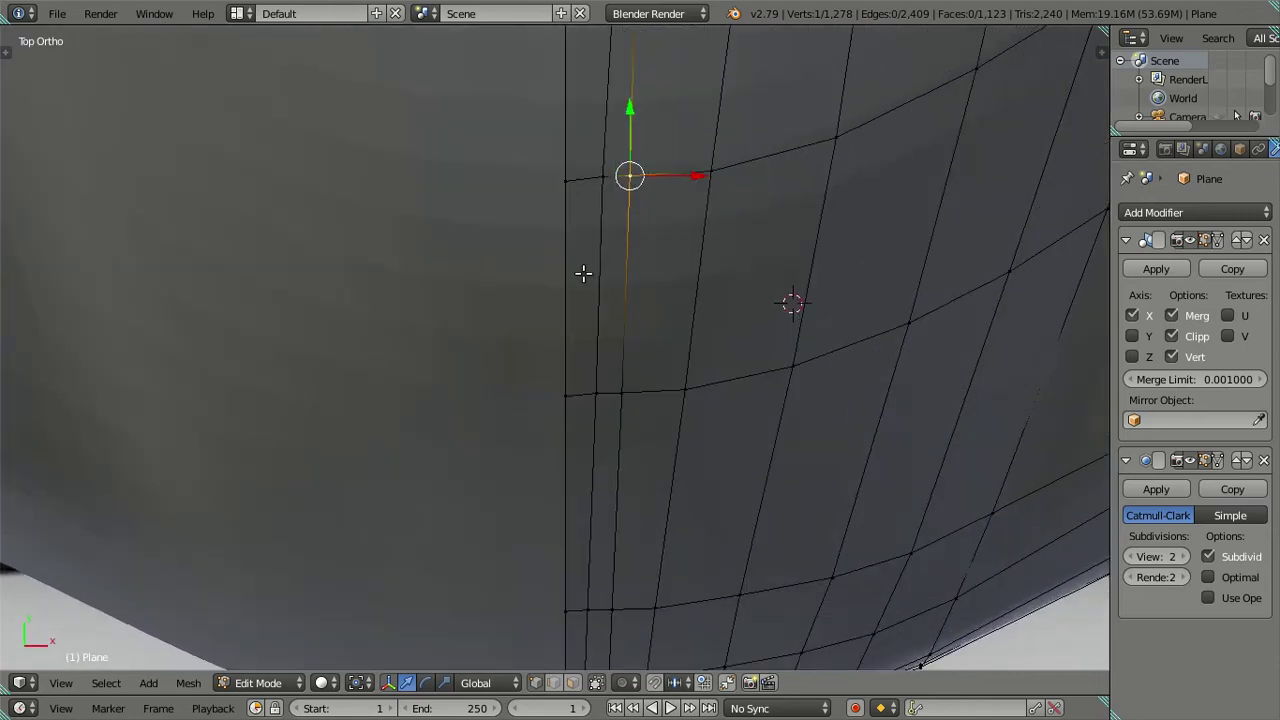
pyautogui.scroll(-2, 572, 341)
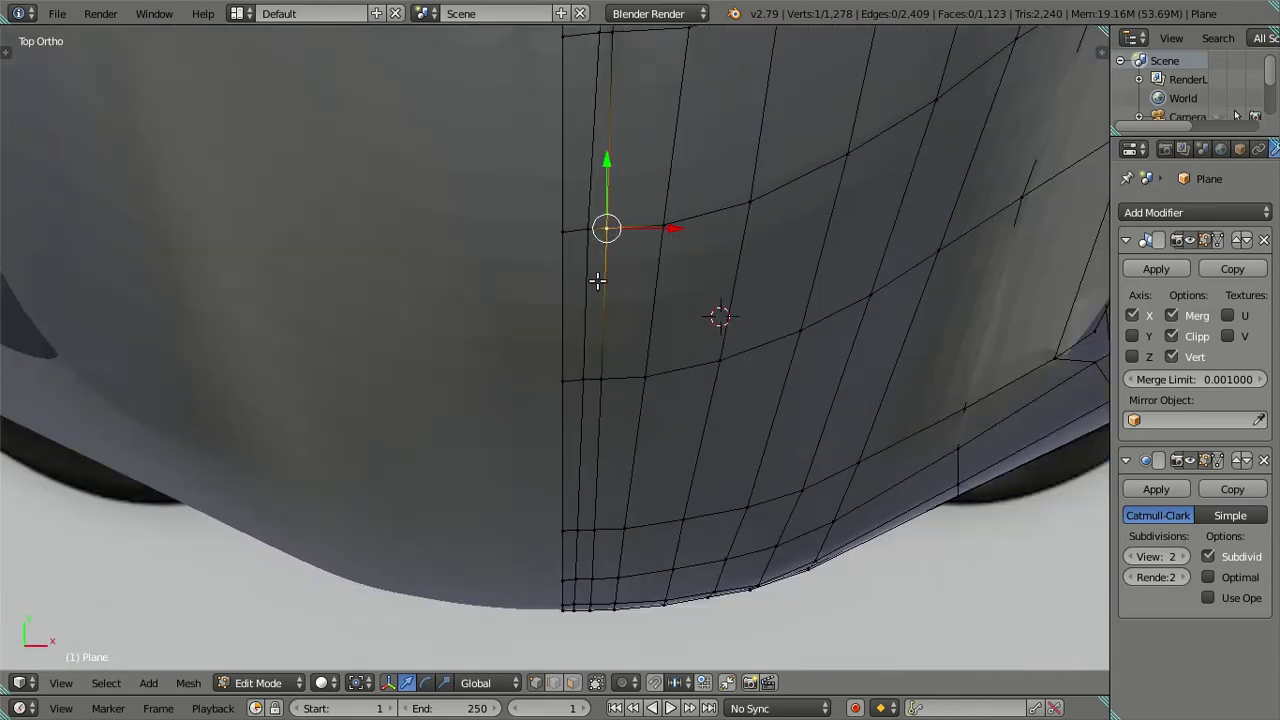
pyautogui.scroll(-2, 603, 267)
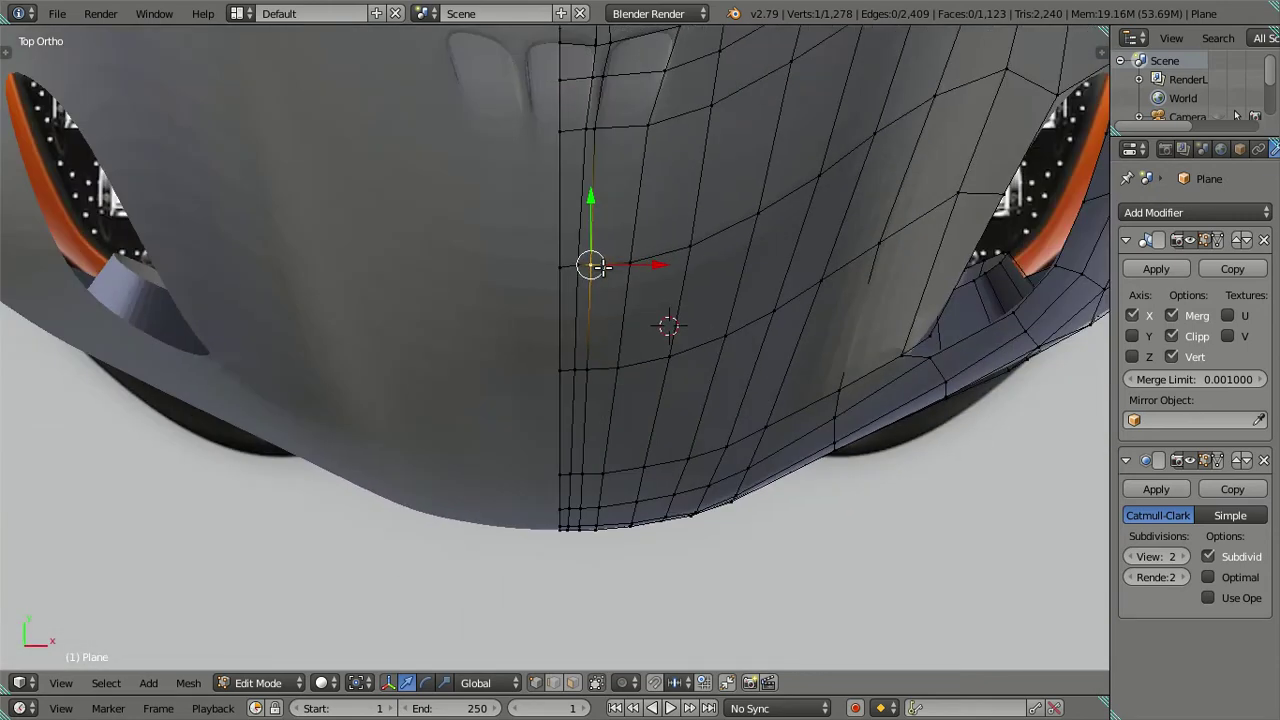
pyautogui.keyDown('shift'); pyautogui.moveTo(603, 267); pyautogui.dragTo(603, 288, button='middle'); pyautogui.keyUp('shift')
pyautogui.keyDown('alt'); pyautogui.rightClick(603, 290); pyautogui.keyUp('alt')
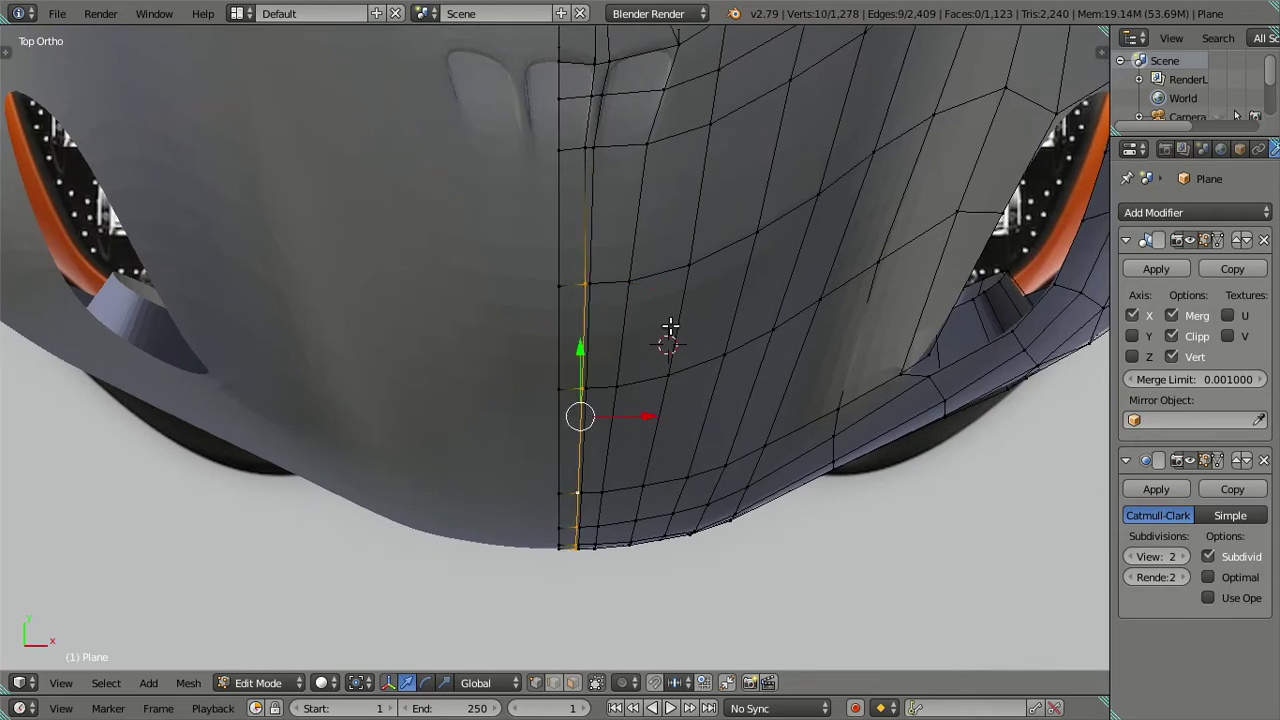
pyautogui.scroll(2, 640, 342)
pyautogui.moveTo(660, 446); pyautogui.dragTo(656, 445)
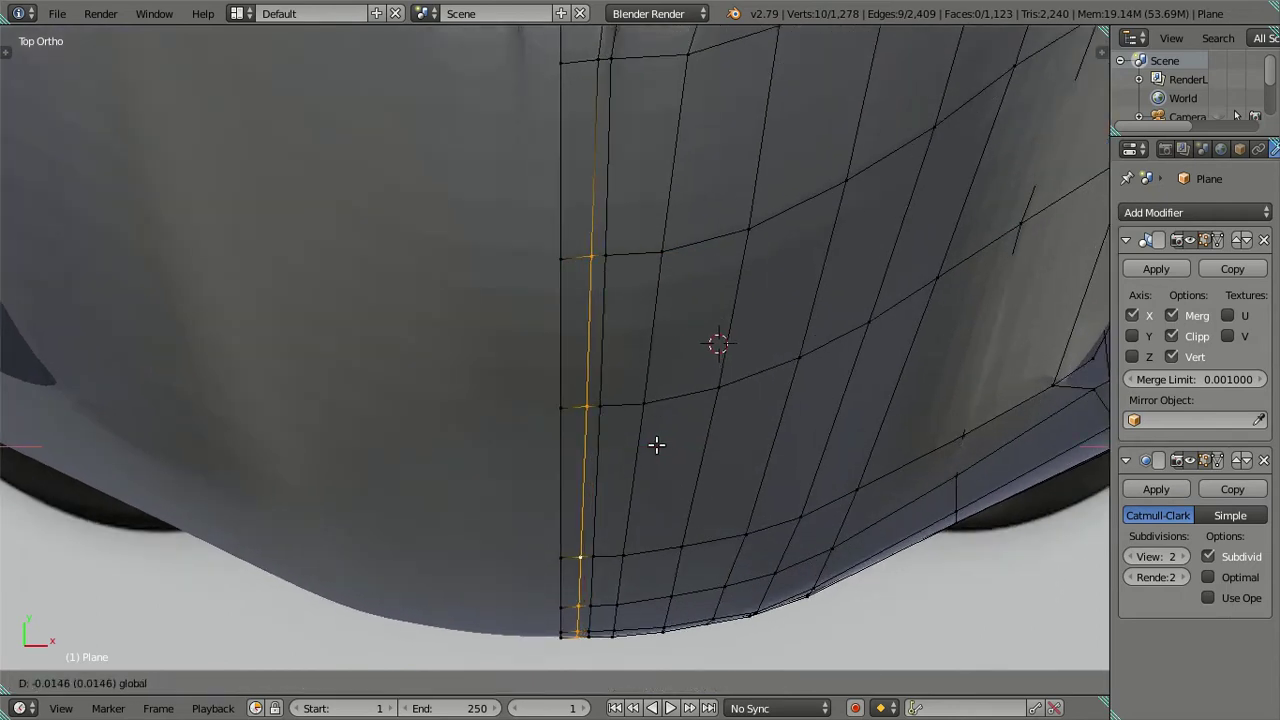
pyautogui.click(656, 445)
# Select the four corner vertices of the face beside the nose centre line.
pyautogui.press('a')
pyautogui.scroll(1, 631, 437)
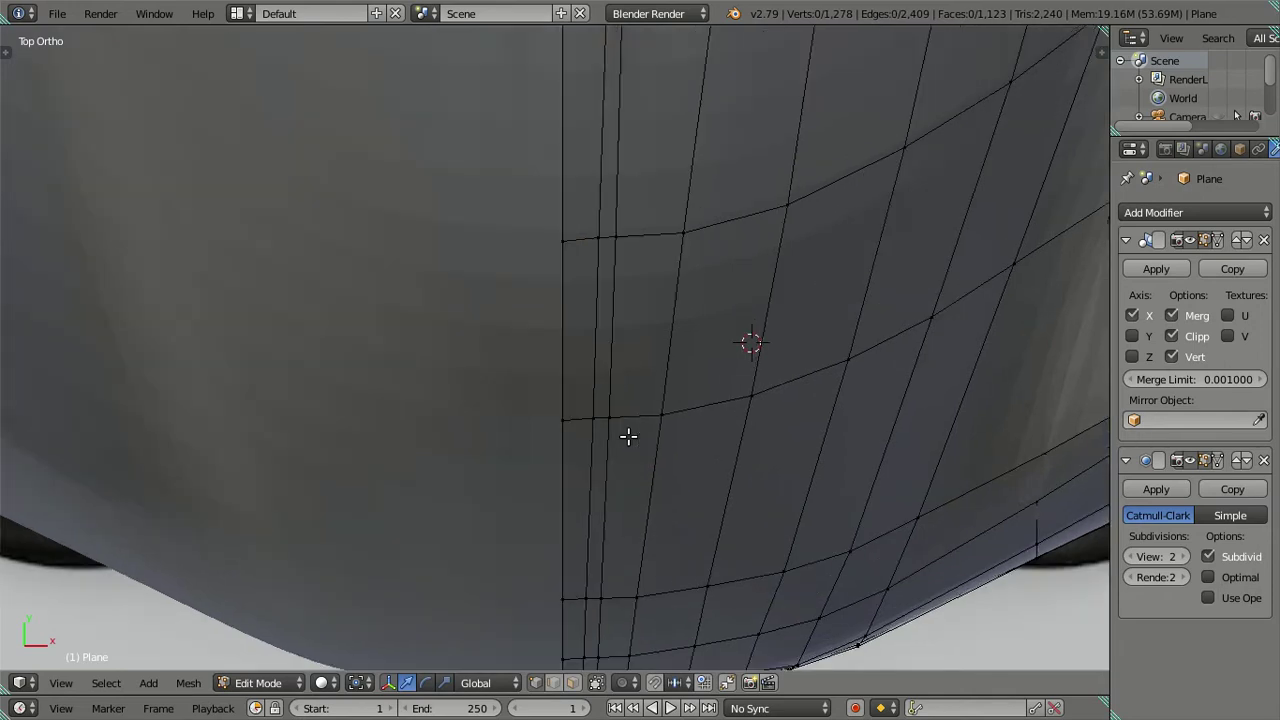
pyautogui.scroll(1, 626, 430)
pyautogui.rightClick(599, 421)
pyautogui.keyDown('shift'); pyautogui.rightClick(605, 207); pyautogui.keyUp('shift')
pyautogui.keyDown('shift'); pyautogui.rightClick(626, 212); pyautogui.keyUp('shift')
pyautogui.keyDown('shift'); pyautogui.rightClick(620, 422); pyautogui.keyUp('shift')
pyautogui.scroll(1, 646, 345)
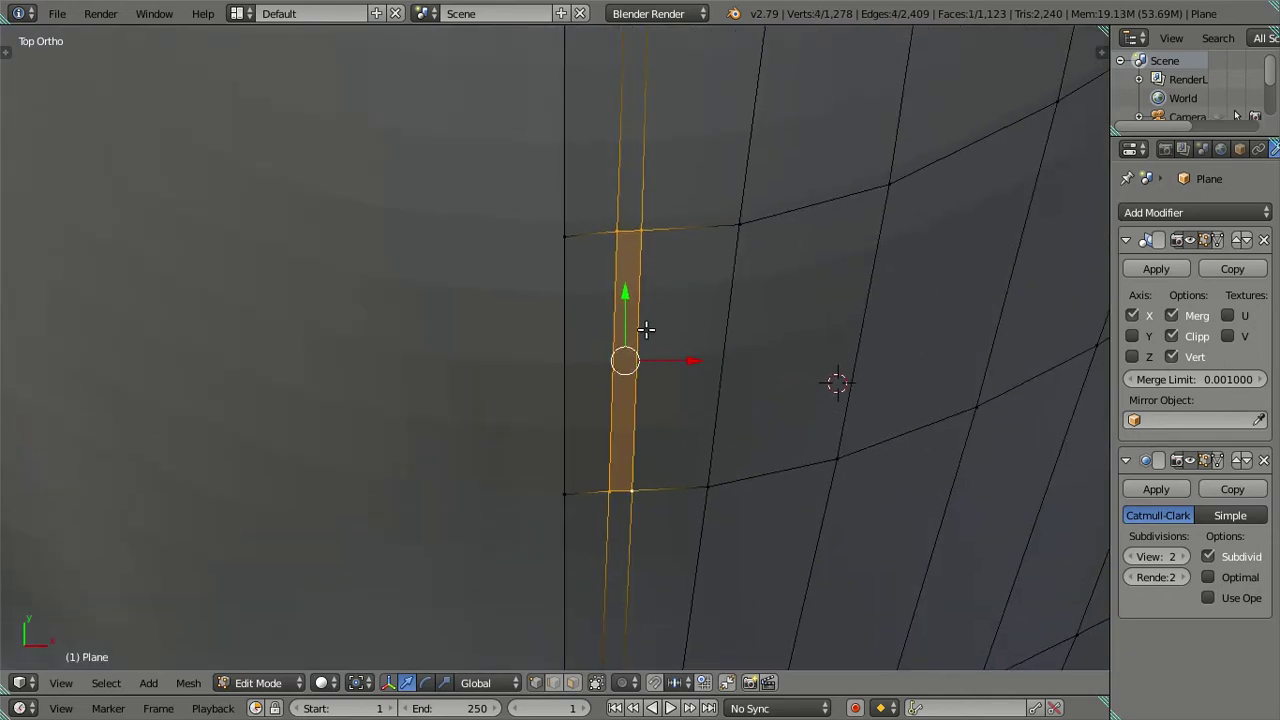
pyautogui.scroll(-3, 648, 320)
pyautogui.keyDown('shift'); pyautogui.scroll(2, 591, 256); pyautogui.keyUp('shift')
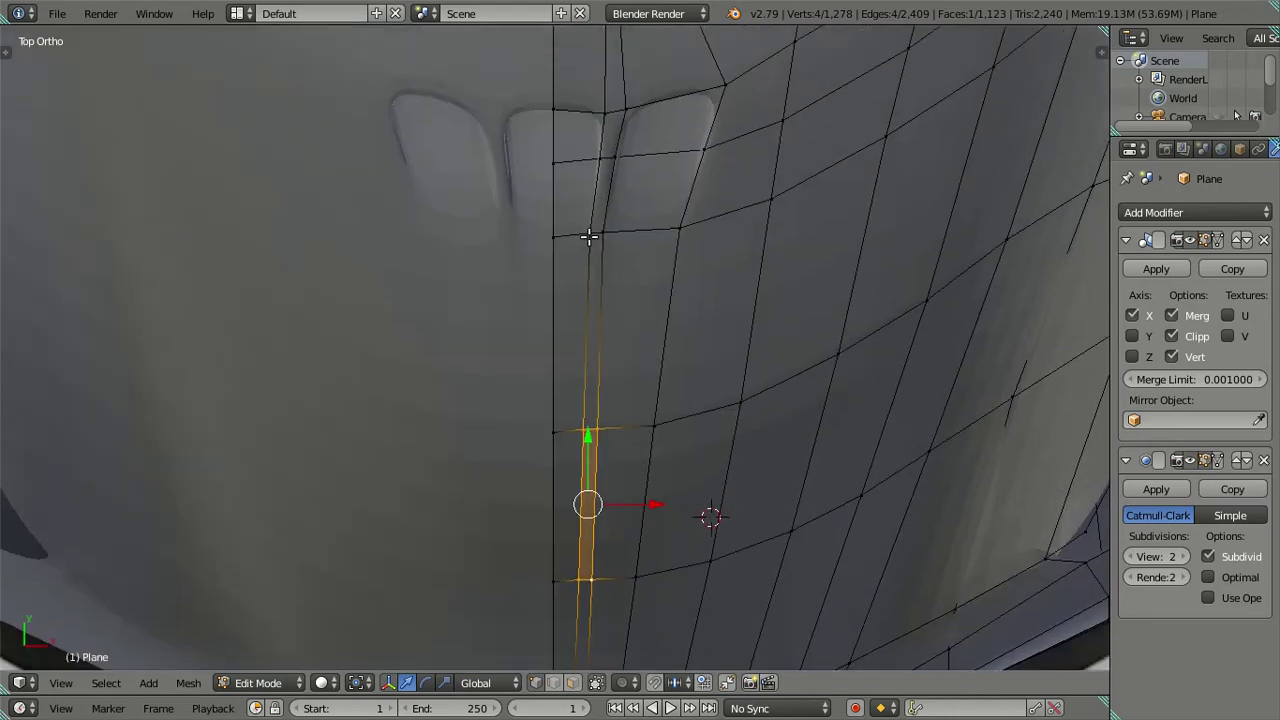
# Extend the selection to the next face up and nudge the strip slightly along Y.
pyautogui.keyDown('shift'); pyautogui.rightClick(590, 236); pyautogui.keyUp('shift')
pyautogui.keyDown('shift'); pyautogui.rightClick(603, 233); pyautogui.keyUp('shift')
pyautogui.scroll(1, 615, 395)
pyautogui.scroll(2, 615, 395)
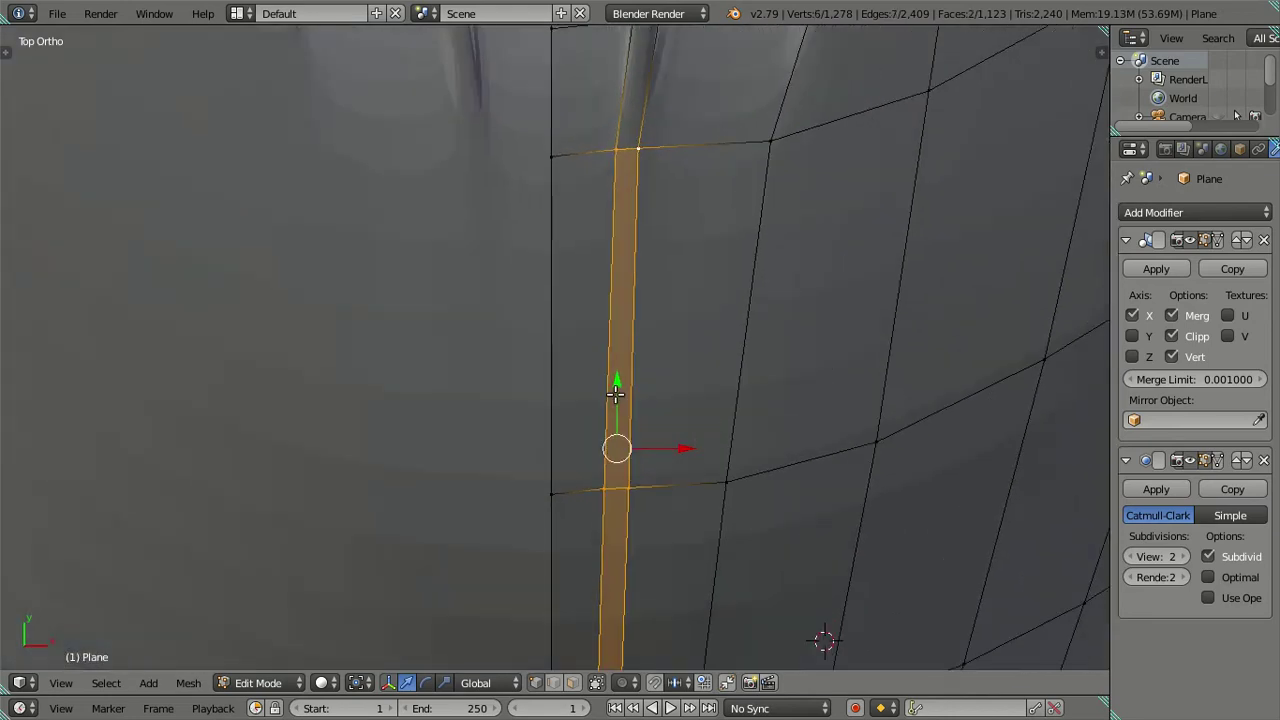
pyautogui.moveTo(609, 381); pyautogui.dragTo(616, 385)
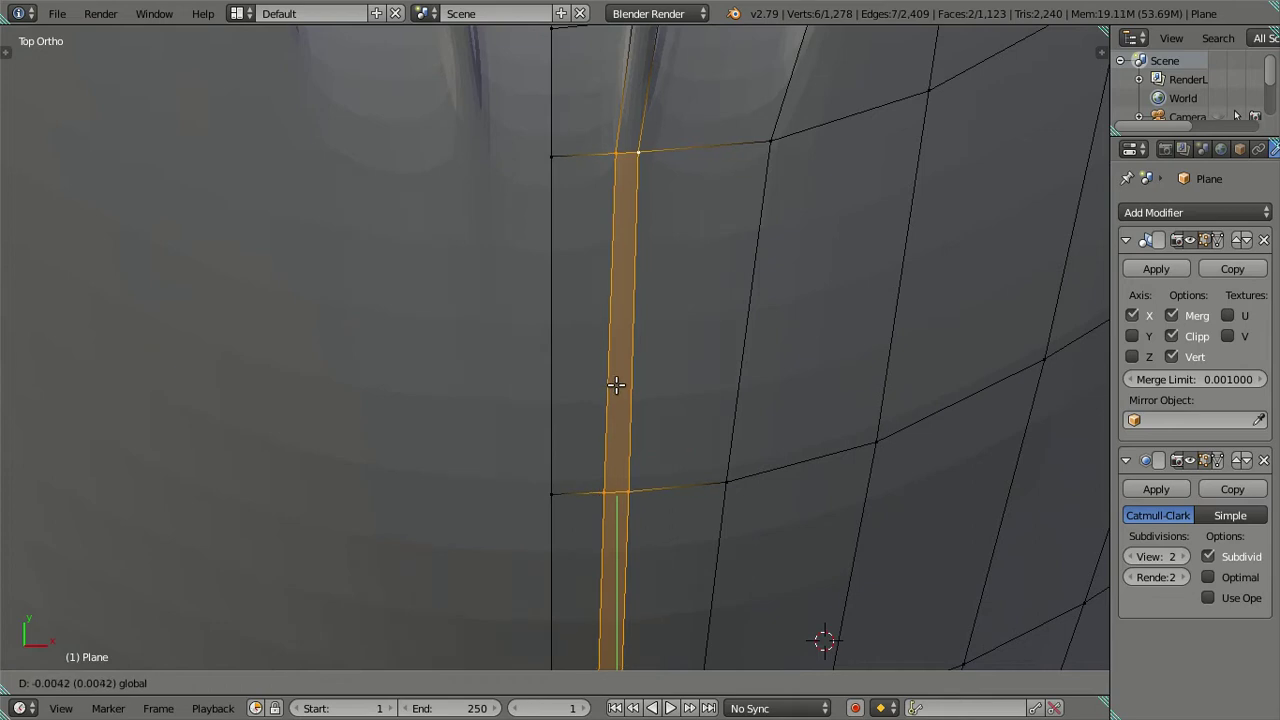
pyautogui.moveTo(616, 385); pyautogui.dragTo(616, 385)
# Inspect the body in Object Mode, then return to Edit Mode with nothing selected in Top view.
pyautogui.press('Tab')
pyautogui.scroll(-4, 605, 470)
pyautogui.moveTo(605, 470)
pyautogui.mouseDown(button='middle')
pyautogui.moveTo(714, 416)
pyautogui.moveTo(709, 351)
pyautogui.moveTo(605, 464)
pyautogui.moveTo(651, 414)
pyautogui.moveTo(634, 528)
pyautogui.moveTo(654, 451)
pyautogui.moveTo(640, 428)
pyautogui.moveTo(597, 434)
pyautogui.moveTo(572, 352)
pyautogui.moveTo(641, 480)
pyautogui.mouseUp(button='middle')
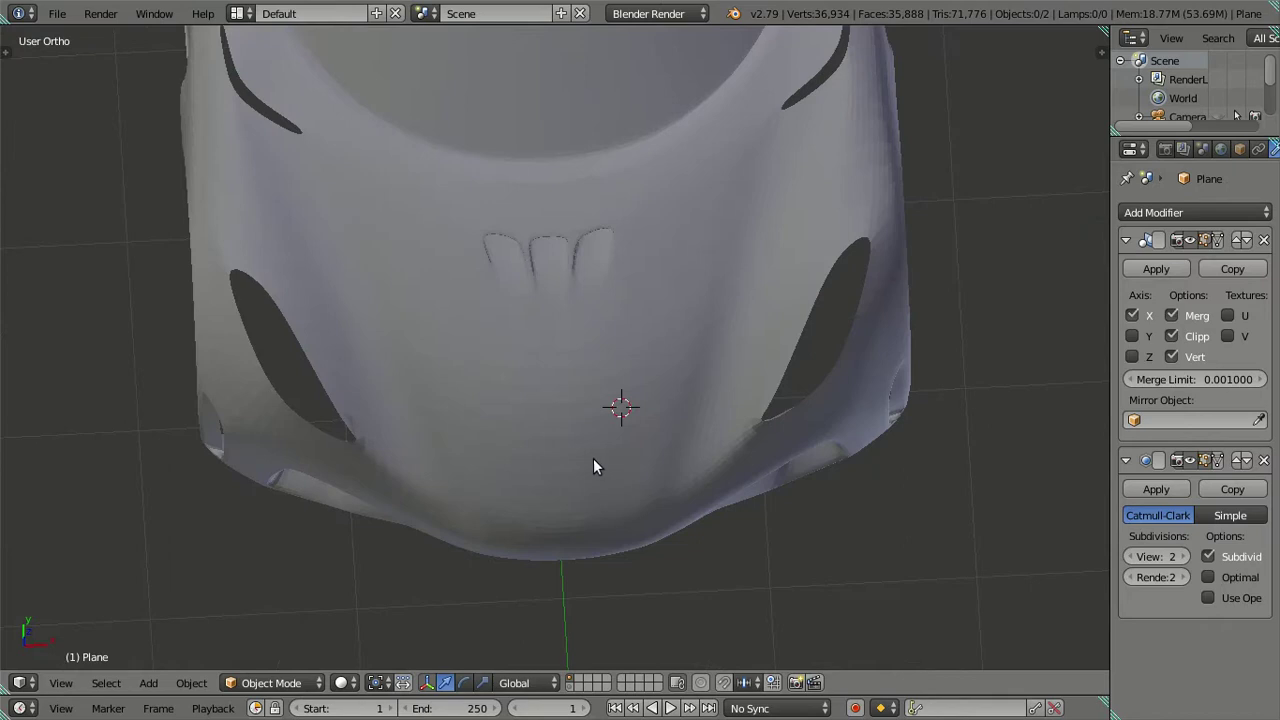
pyautogui.press('Tab')
pyautogui.scroll(3, 587, 453)
pyautogui.press('a')
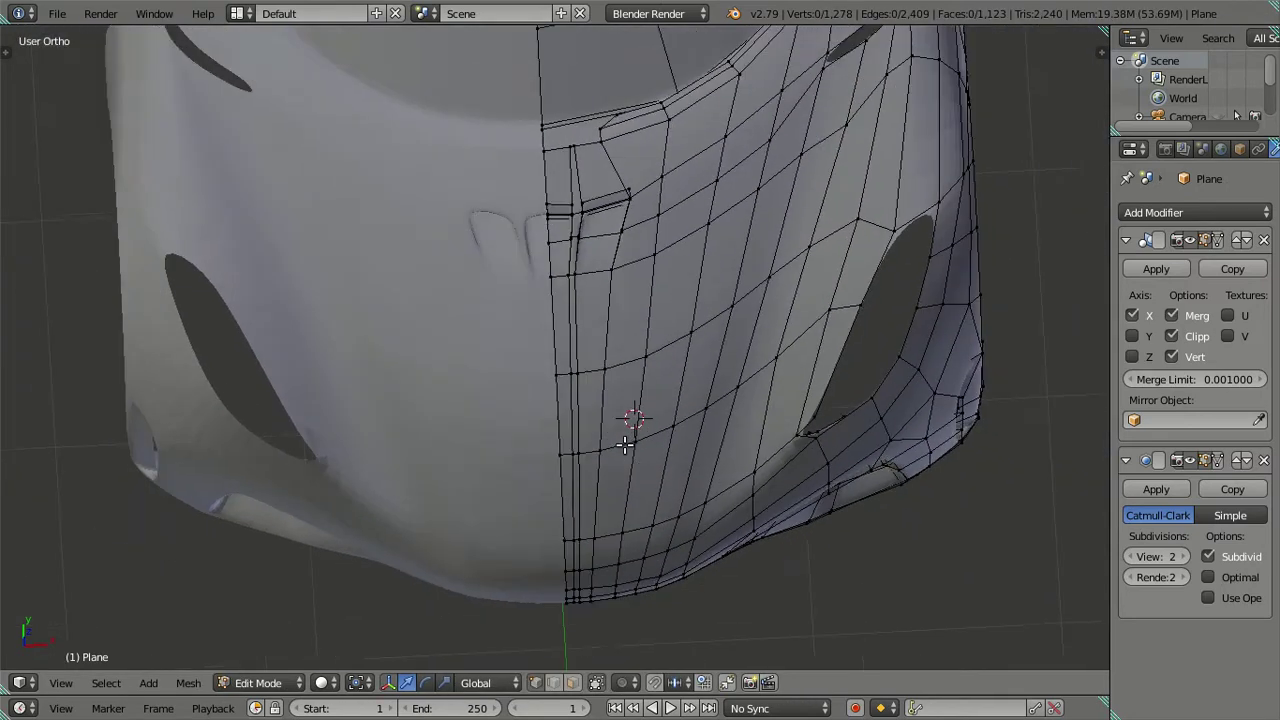
pyautogui.scroll(-3, 620, 450)
pyautogui.scroll(1, 620, 452)
pyautogui.press('KP_7')
pyautogui.scroll(1, 612, 420)
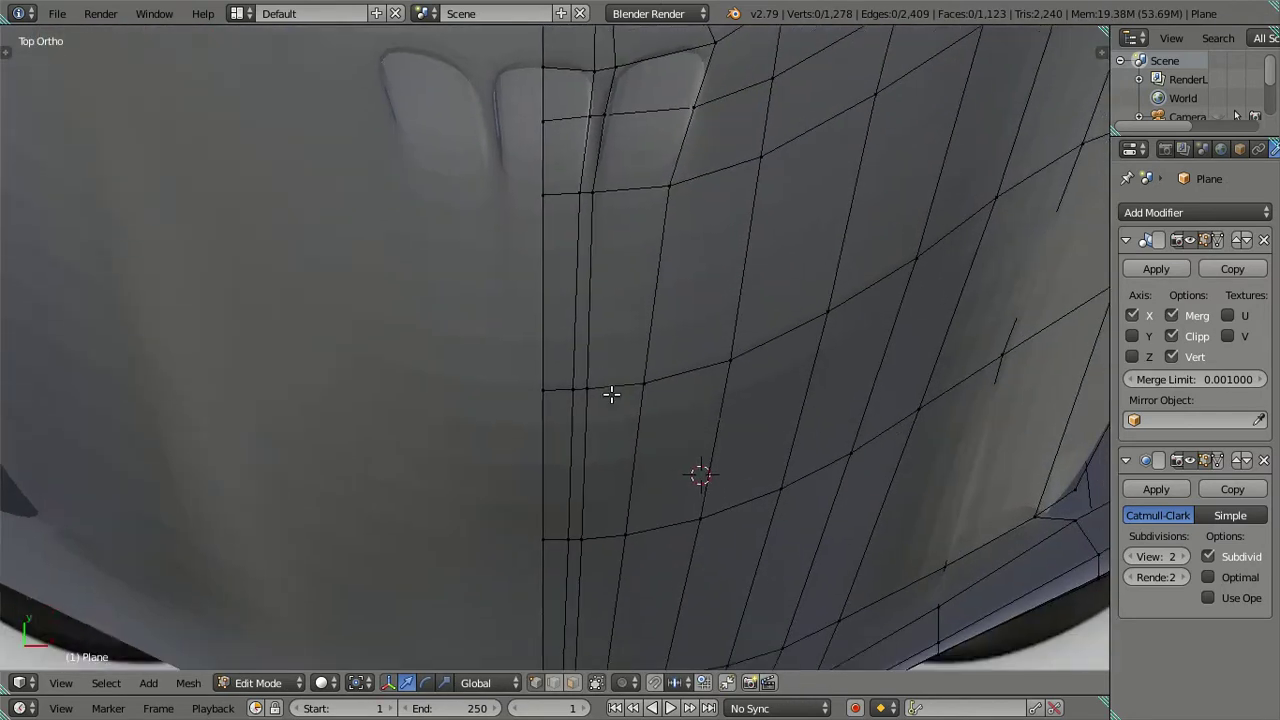
pyautogui.scroll(2, 609, 360)
pyautogui.scroll(1, 615, 310)
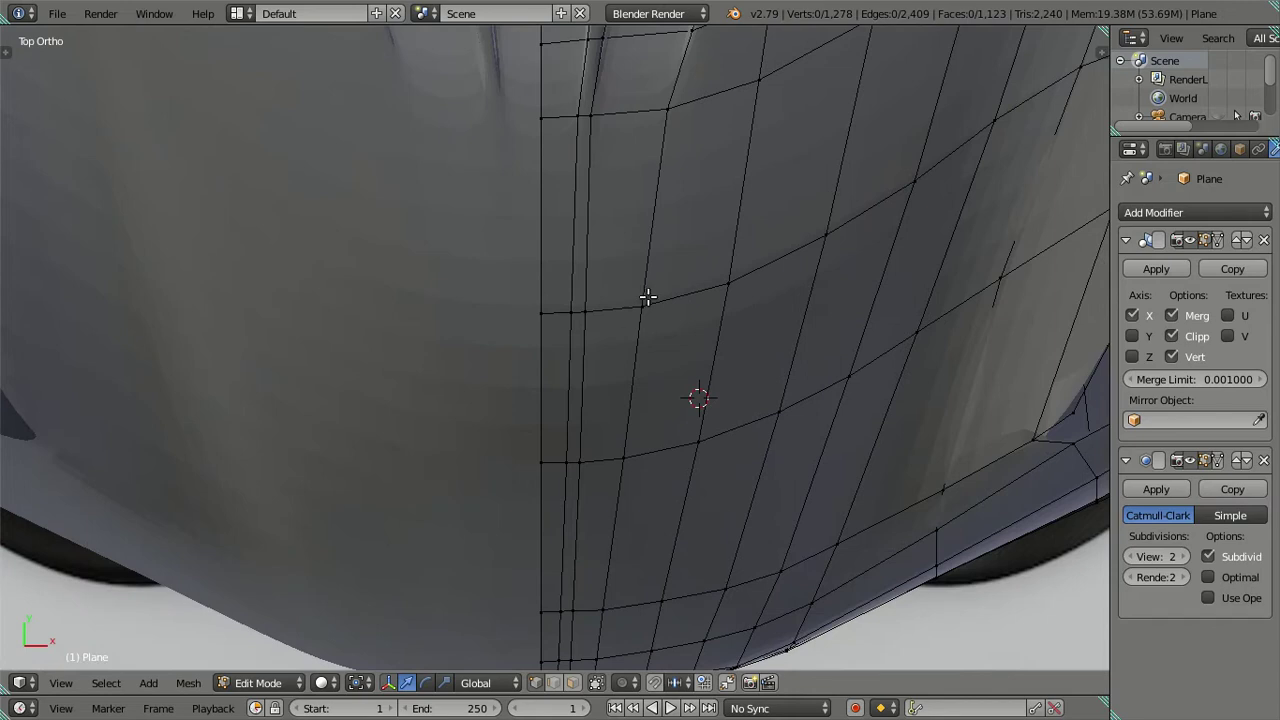
pyautogui.scroll(1, 650, 384)
# Select the car body in Object Mode, apply Shade Smooth, and inspect the front underside.
pyautogui.press('Tab')
pyautogui.moveTo(661, 403)
pyautogui.mouseDown(button='middle')
pyautogui.moveTo(707, 379)
pyautogui.moveTo(697, 459)
pyautogui.moveTo(599, 336)
pyautogui.moveTo(626, 282)
pyautogui.mouseUp(button='middle')
pyautogui.scroll(-4, 640, 312)
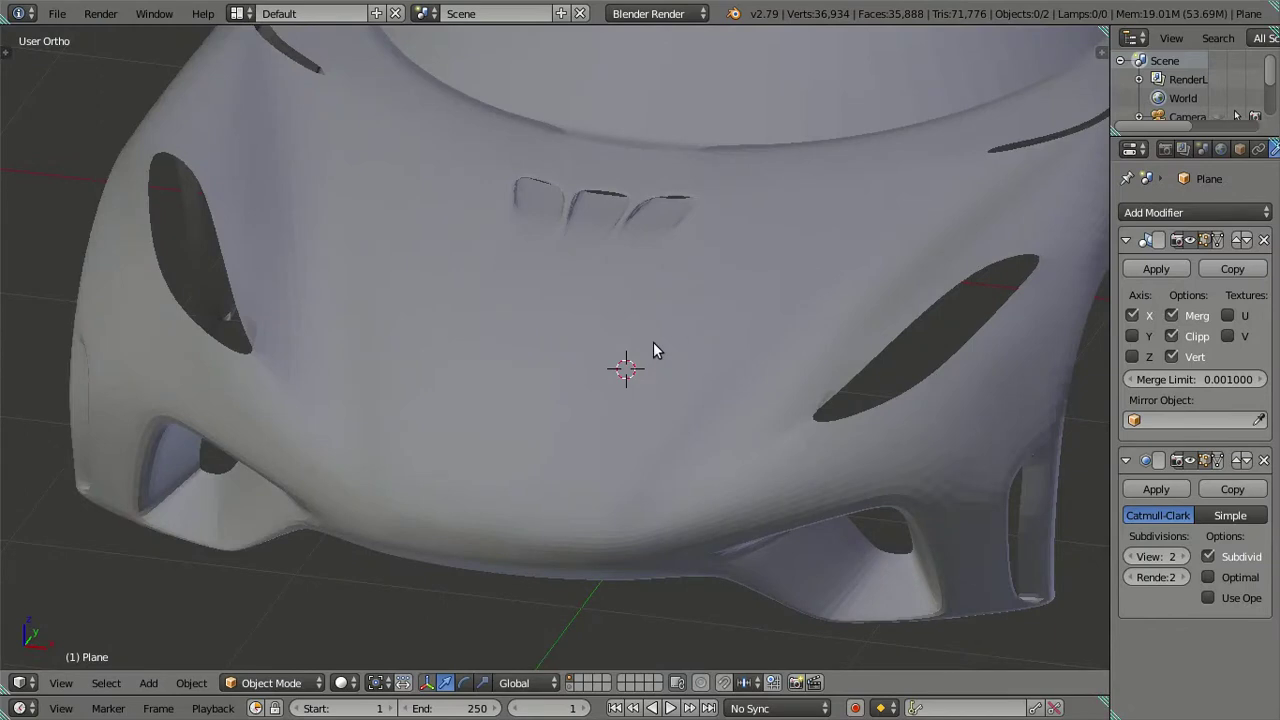
pyautogui.rightClick(656, 415)
pyautogui.scroll(1, 585, 431)
pyautogui.press('t')
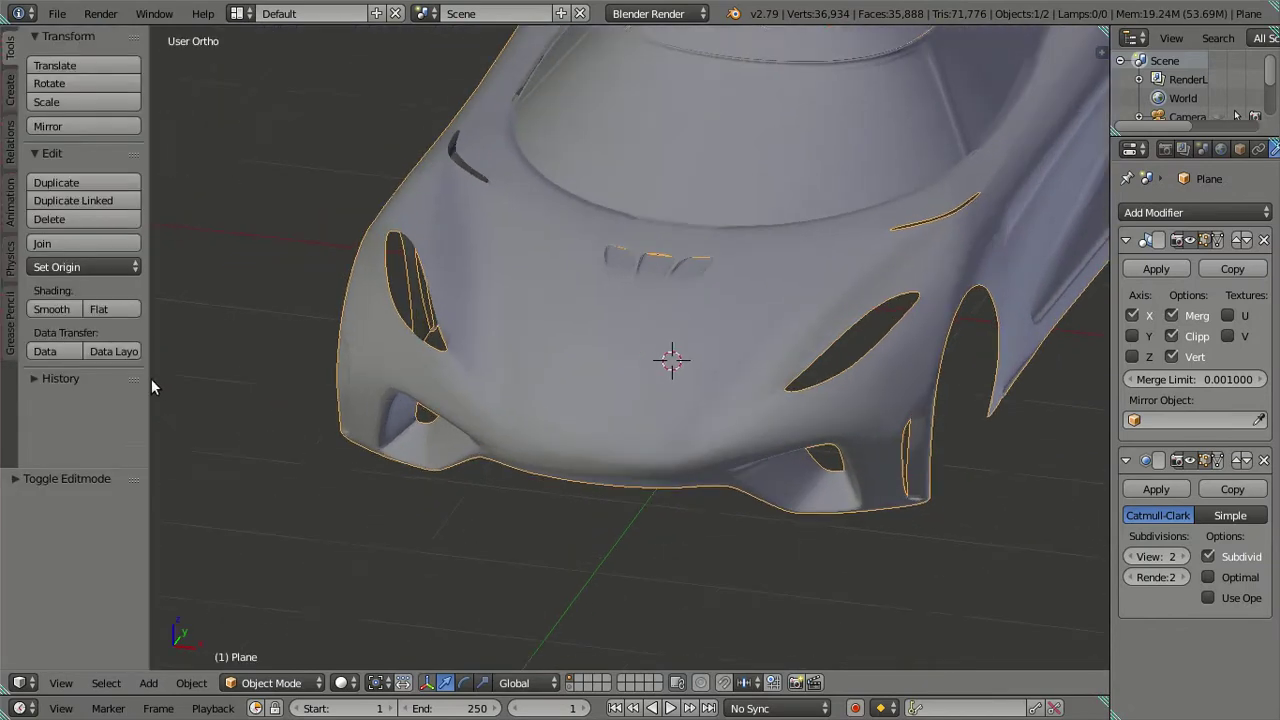
pyautogui.scroll(2, 151, 378)
pyautogui.moveTo(307, 324)
pyautogui.mouseDown(button='middle')
pyautogui.moveTo(456, 434)
pyautogui.moveTo(798, 458)
pyautogui.mouseUp(button='middle')
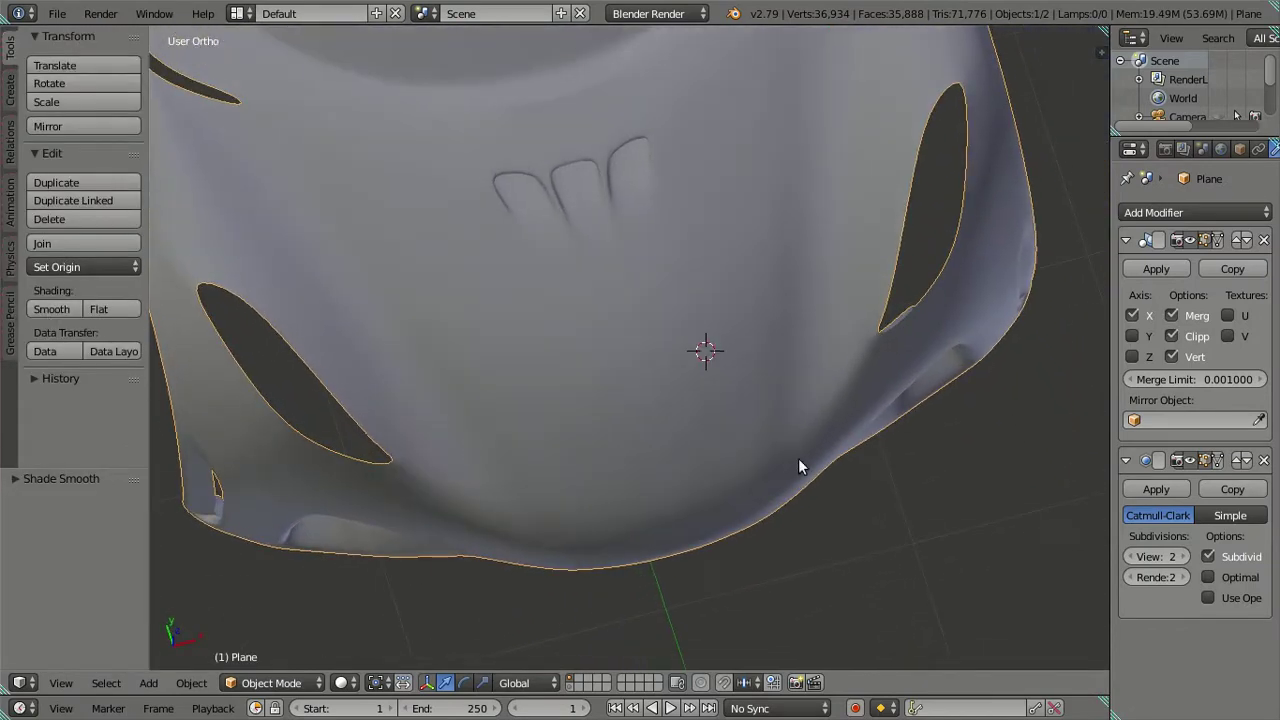
pyautogui.scroll(2, 793, 406)
pyautogui.scroll(2, 865, 321)
pyautogui.scroll(-2, 868, 318)
pyautogui.moveTo(871, 314); pyautogui.dragTo(843, 519, button='middle')
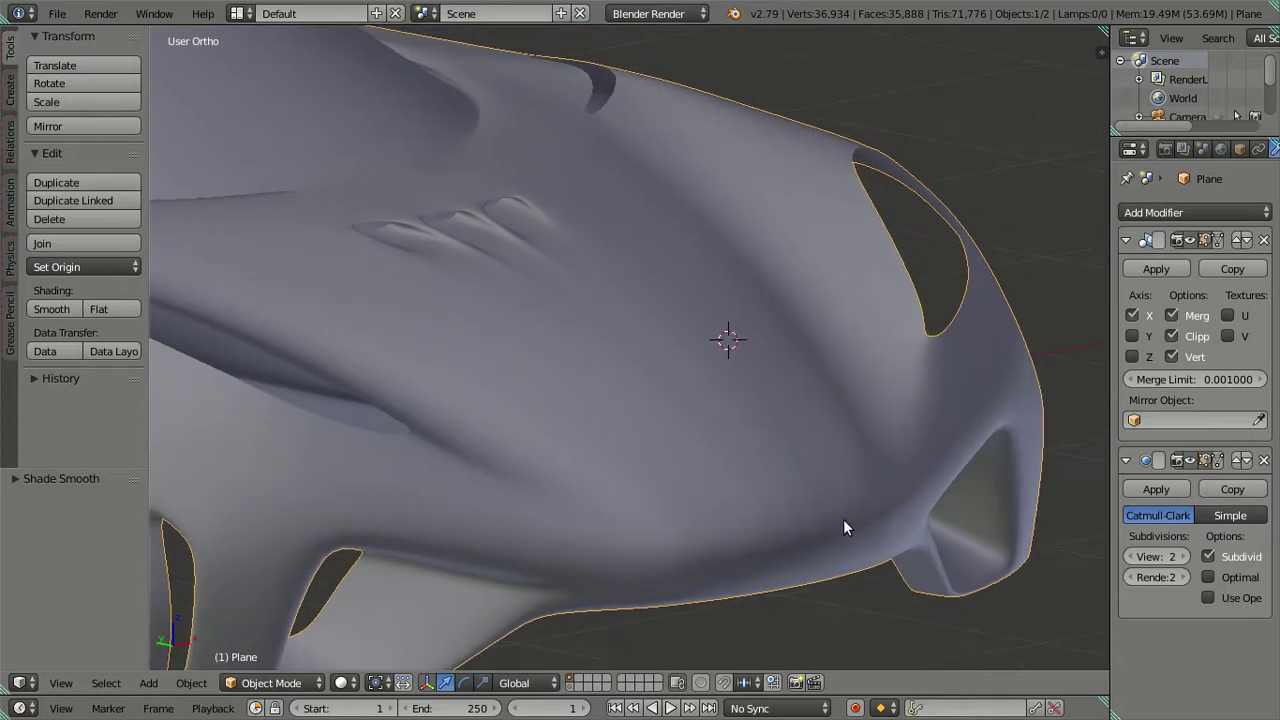
pyautogui.scroll(2, 843, 519)
pyautogui.scroll(2, 810, 490)
pyautogui.scroll(2, 820, 460)
# Compare the mesh cage and the smoothed surface of the nose from a few angles.
pyautogui.press('Tab')
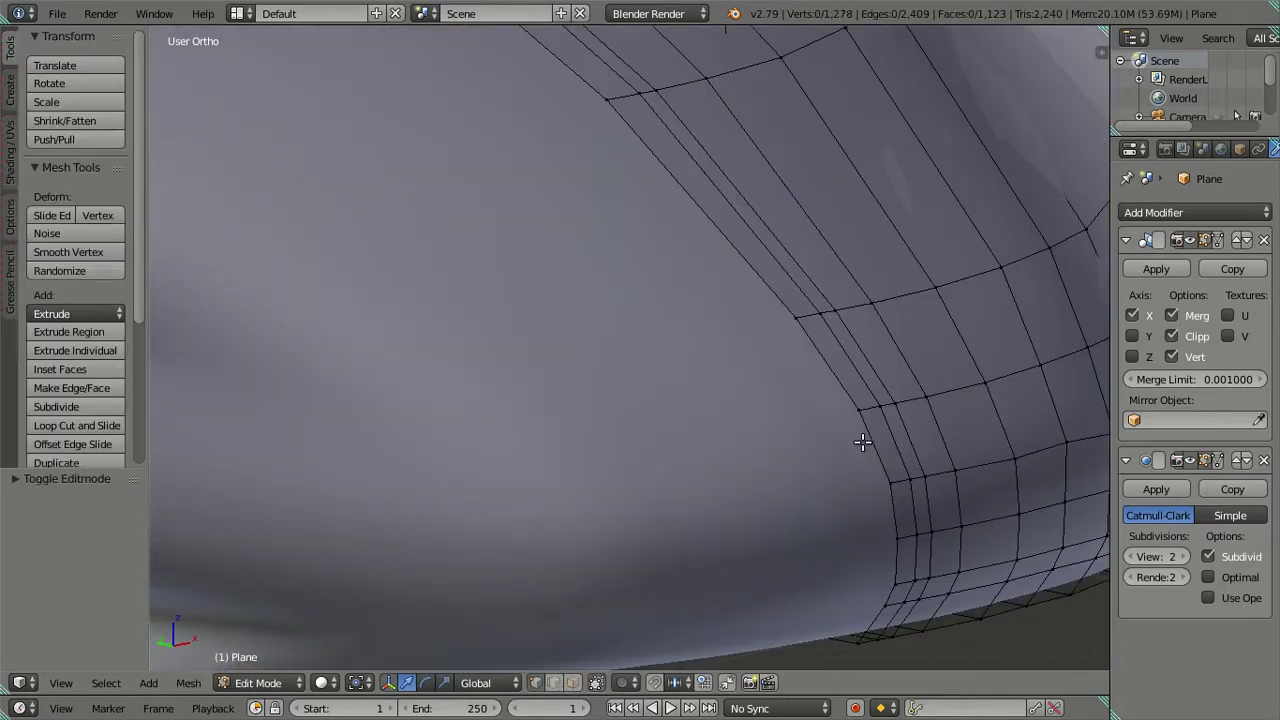
pyautogui.scroll(-1, 869, 441)
pyautogui.moveTo(840, 447); pyautogui.dragTo(794, 428, button='middle')
pyautogui.scroll(2, 743, 466)
pyautogui.scroll(2, 746, 503)
pyautogui.scroll(-2, 746, 503)
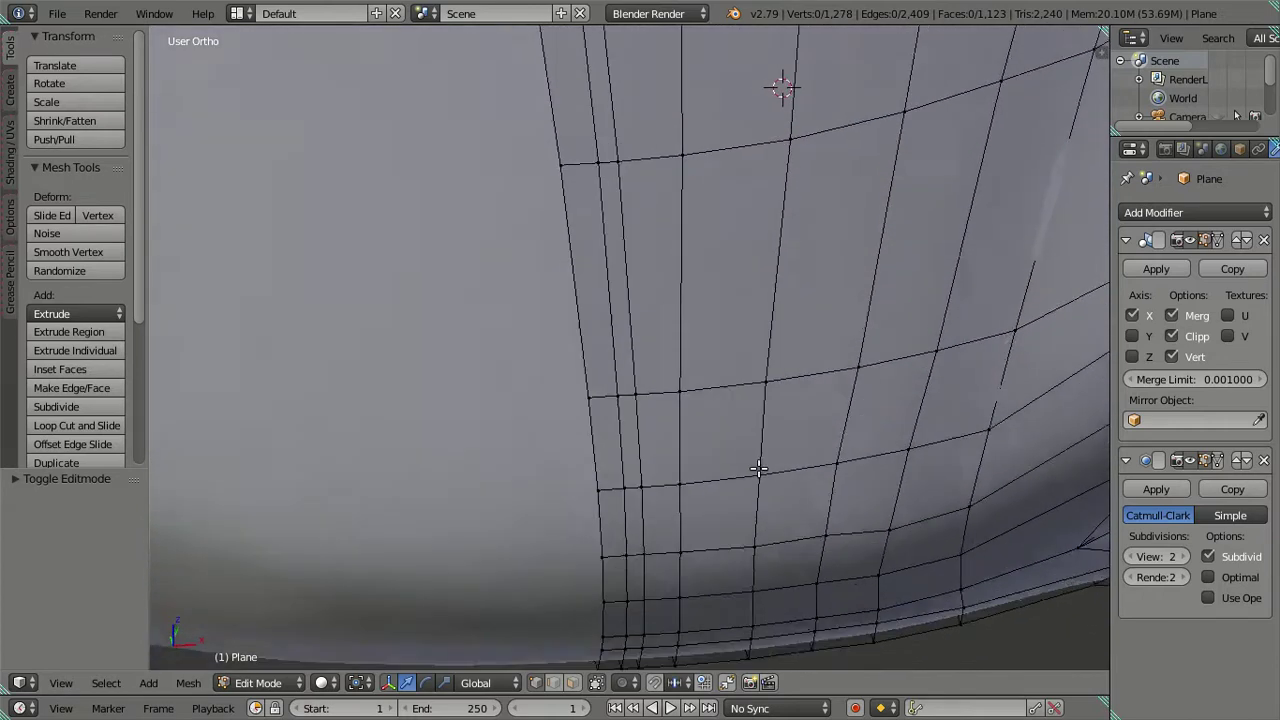
pyautogui.press('Tab')
pyautogui.scroll(2, 714, 511)
pyautogui.scroll(2, 714, 503)
pyautogui.scroll(-3, 731, 495)
pyautogui.moveTo(733, 495)
pyautogui.mouseDown(button='middle')
pyautogui.moveTo(687, 484)
pyautogui.moveTo(706, 514)
pyautogui.moveTo(668, 388)
pyautogui.moveTo(698, 405)
pyautogui.mouseUp(button='middle')
pyautogui.scroll(2, 706, 514)
# Switch the car body to flat shading and hide the Tool Shelf.
pyautogui.press('Tab')
pyautogui.press('Tab')
pyautogui.press('Tab')
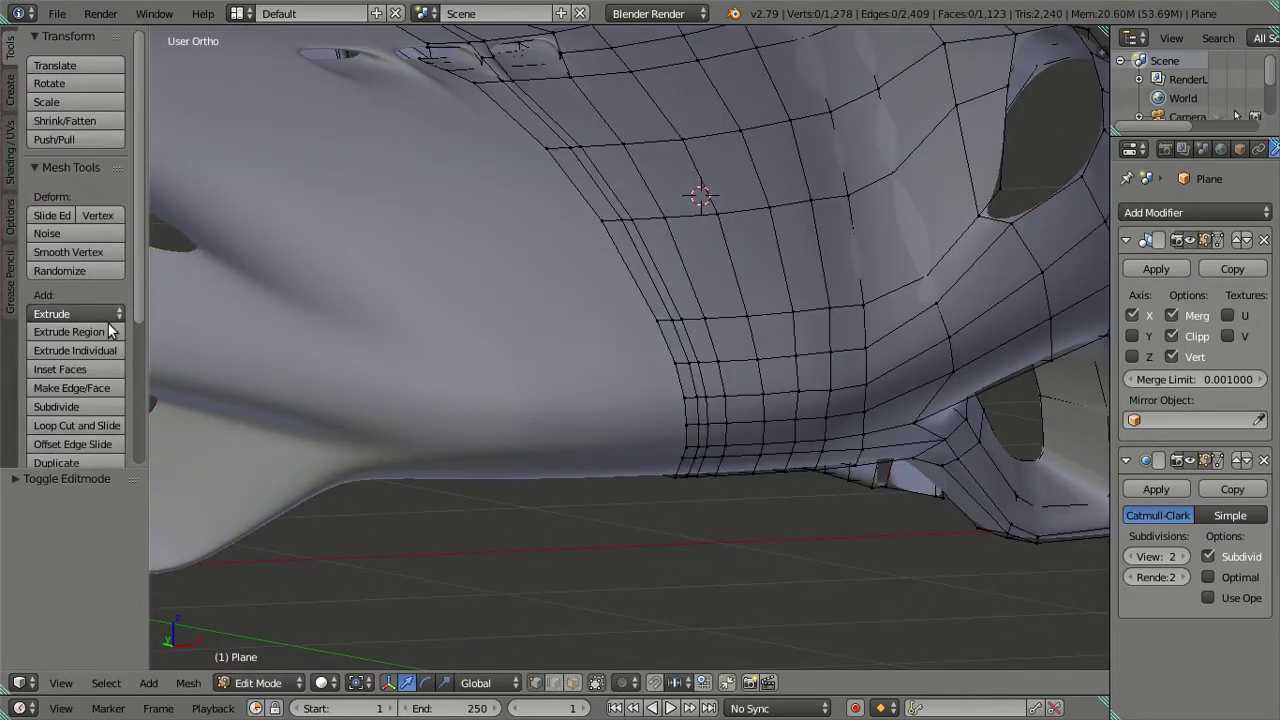
pyautogui.press('Tab')
pyautogui.click(98, 310)
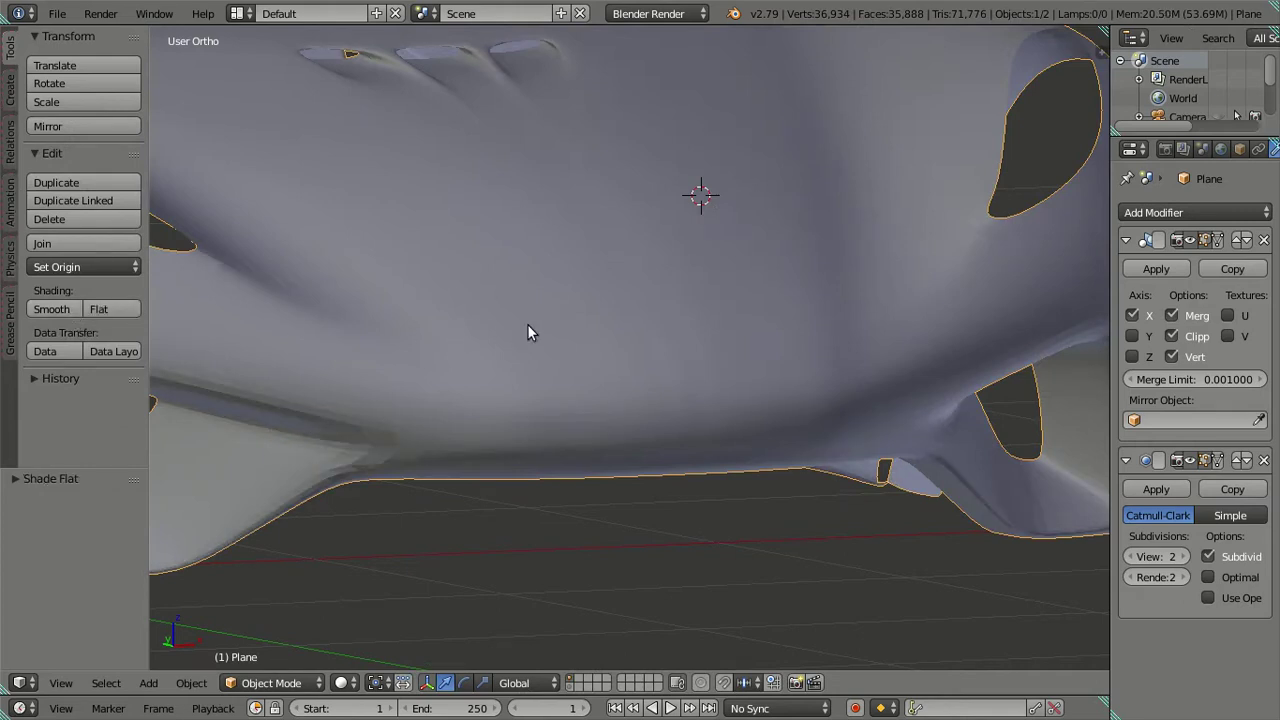
pyautogui.press('t')
pyautogui.moveTo(650, 353); pyautogui.dragTo(675, 340, button='middle')
# Re-enter Edit Mode on the body mesh in Top Ortho view.
pyautogui.press('KP_7')
pyautogui.scroll(3, 643, 354)
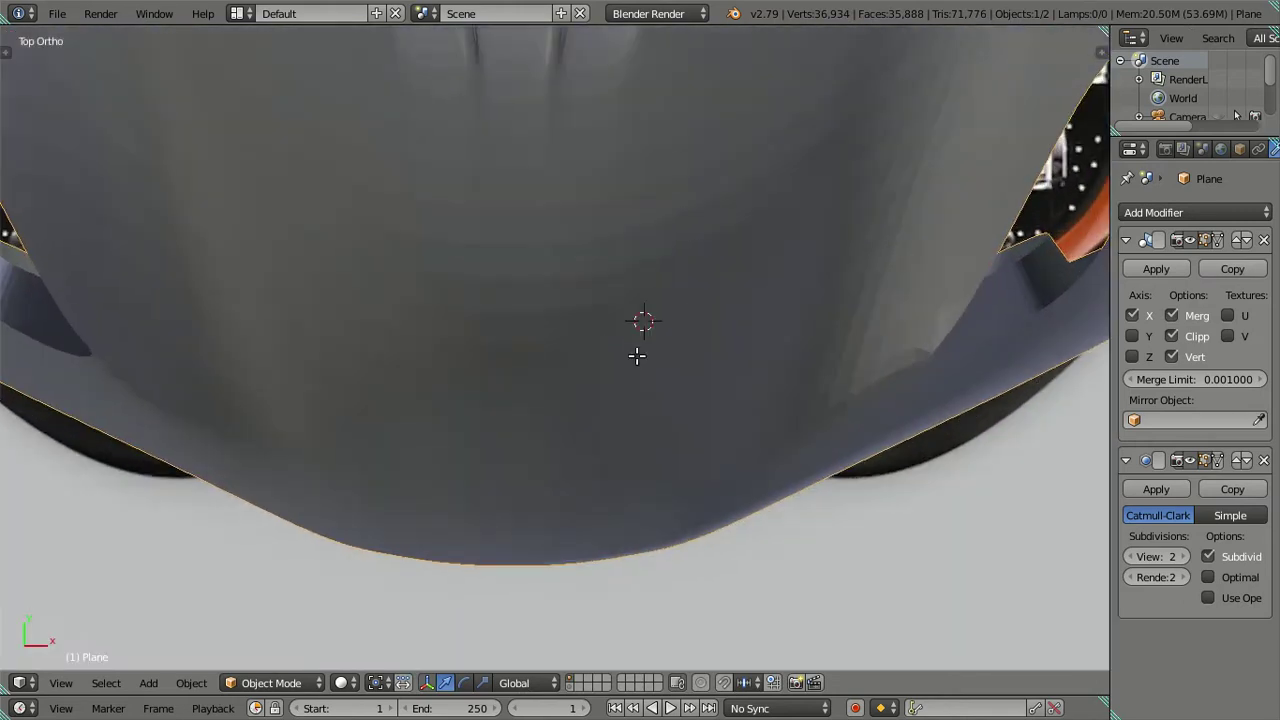
pyautogui.press('Tab')
pyautogui.scroll(2, 457, 477)
pyautogui.keyDown('shift'); pyautogui.scroll(-2, 534, 311); pyautogui.keyUp('shift')
pyautogui.keyDown('shift'); pyautogui.scroll(-2, 527, 402); pyautogui.keyUp('shift')
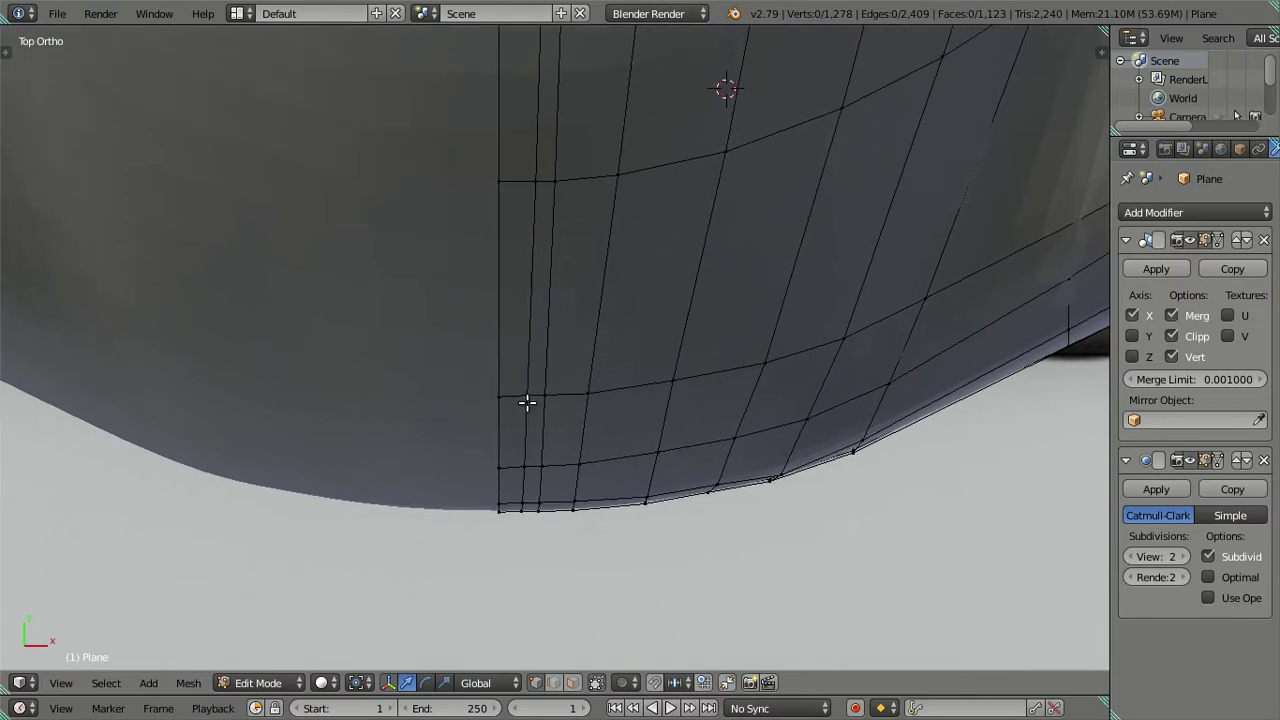
pyautogui.scroll(2, 527, 402)
pyautogui.scroll(-1, 571, 417)
# Show the cage in wireframe without subdivision and brush-select the vertex column beside the centre line.
pyautogui.press('a')
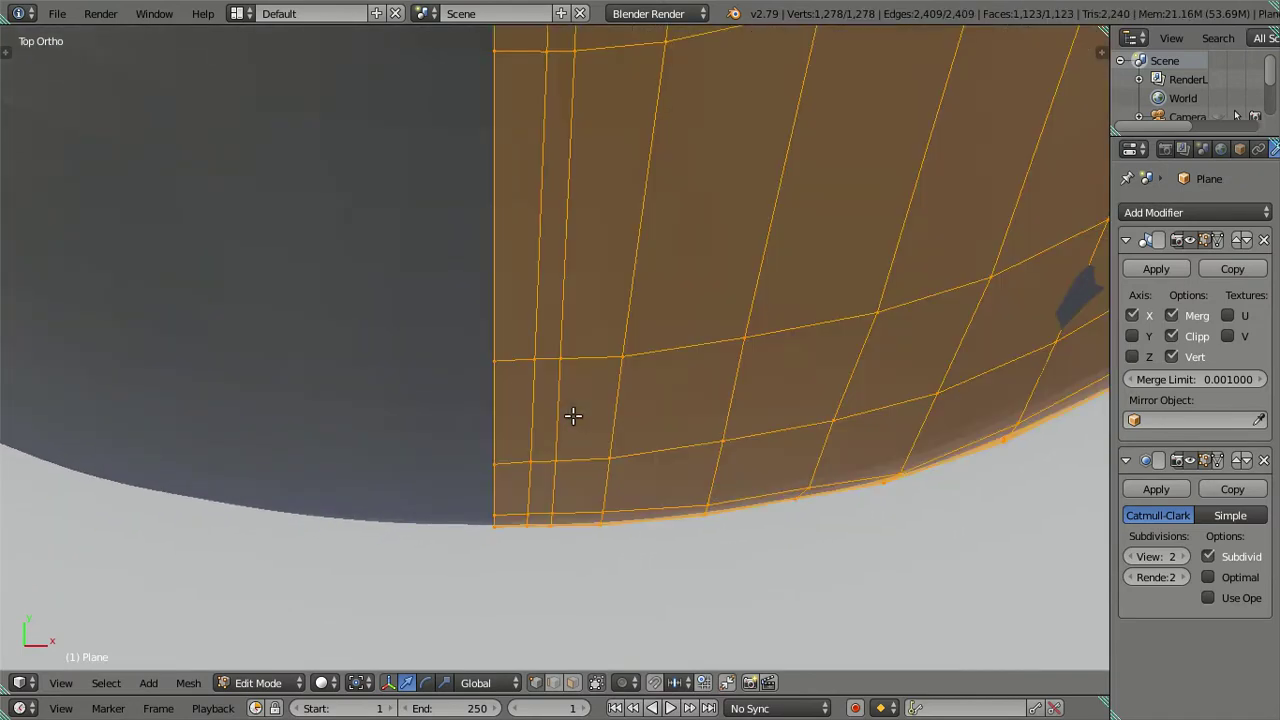
pyautogui.press('a')
pyautogui.press('z')
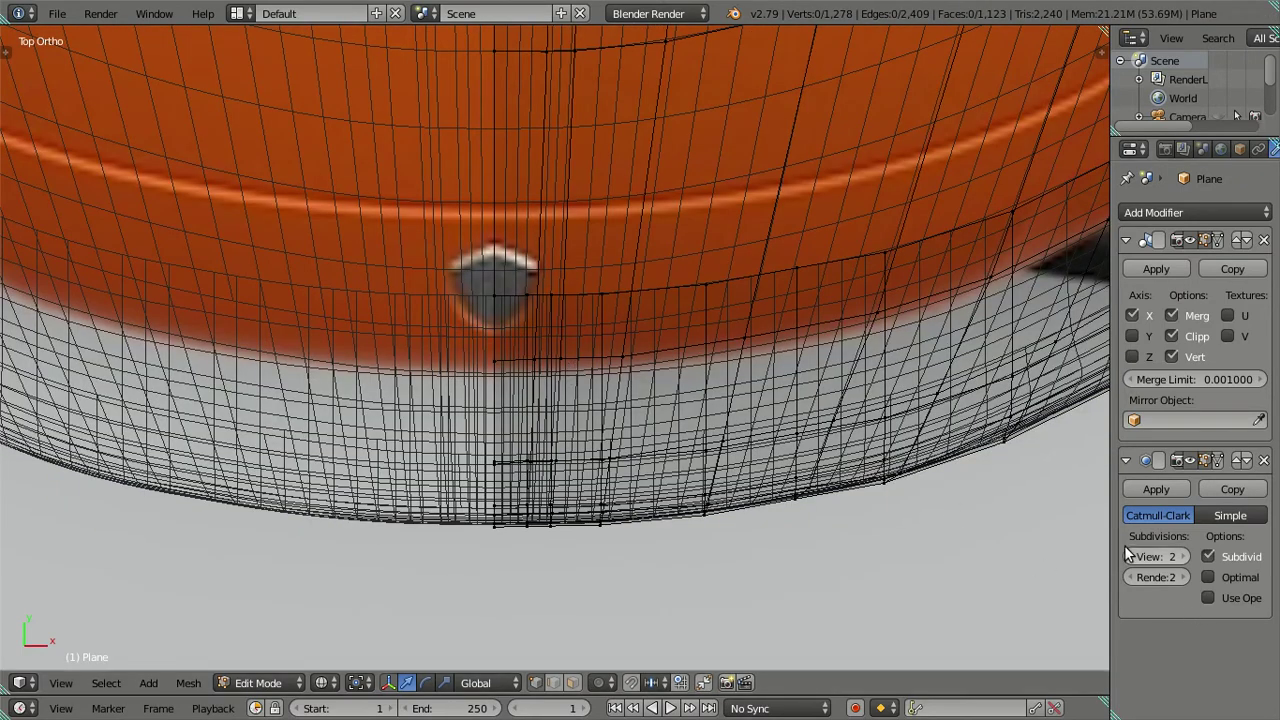
pyautogui.click(1130, 556)
pyautogui.click(1130, 556)
pyautogui.press('c')
pyautogui.moveTo(545, 280)
pyautogui.mouseDown()
pyautogui.moveTo(557, 300)
pyautogui.moveTo(530, 458)
pyautogui.moveTo(539, 505)
pyautogui.mouseUp()
pyautogui.rightClick(537, 505)
pyautogui.scroll(2, 535, 470)
pyautogui.scroll(2, 534, 463)
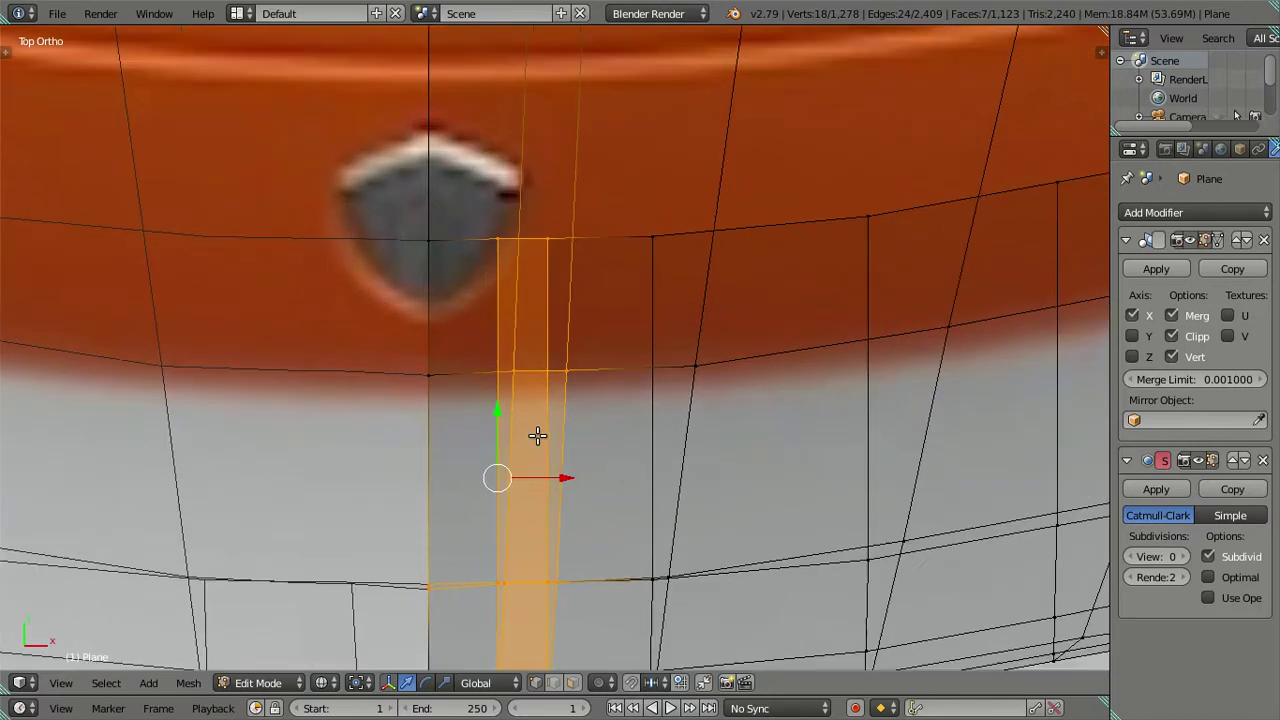
pyautogui.scroll(1, 540, 434)
pyautogui.scroll(1, 528, 432)
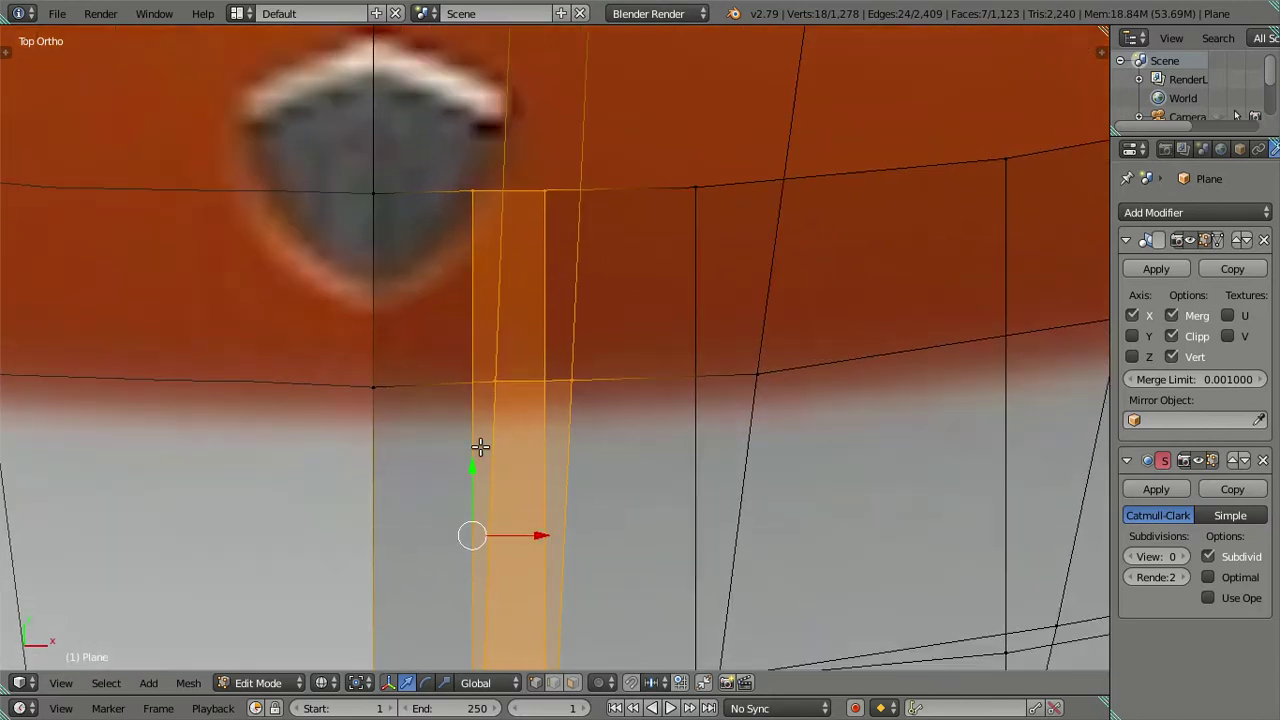
# Nudge the column vertices along Y to align with neighbouring rows, then return to solid Object Mode.
pyautogui.keyDown('shift'); pyautogui.rightClick(475, 191); pyautogui.keyUp('shift')
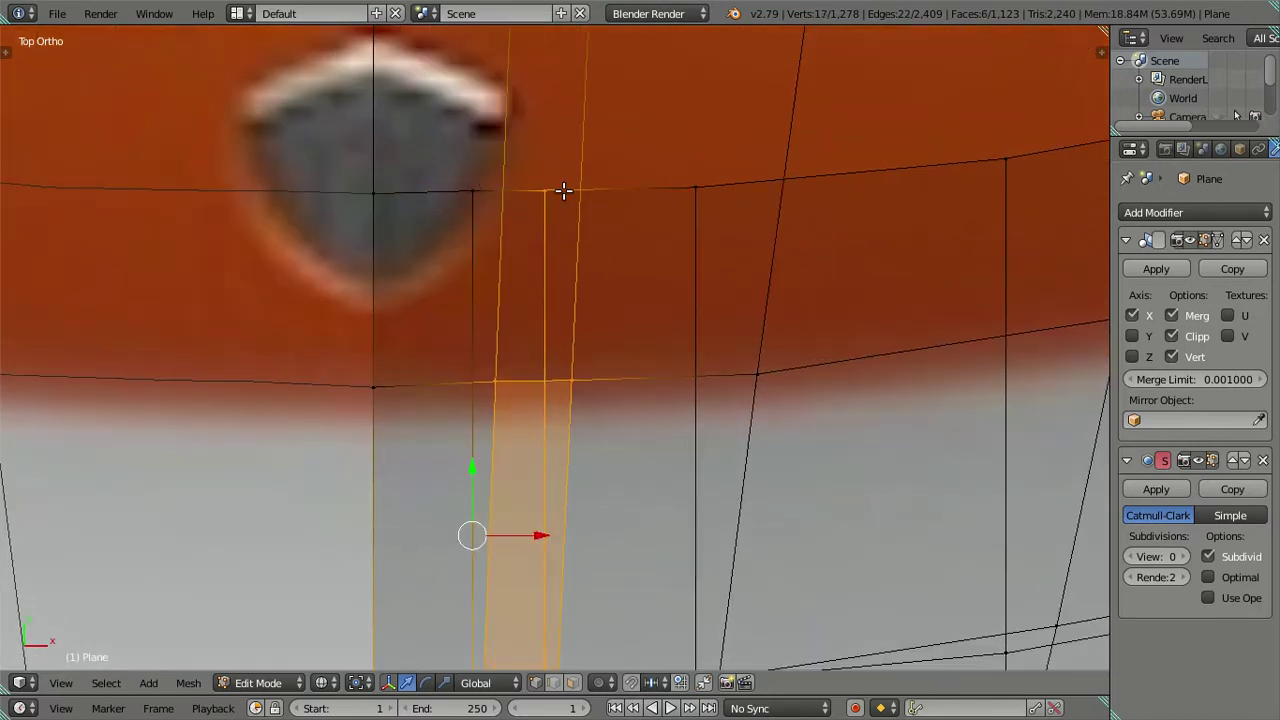
pyautogui.hotkey('ctrl', 'z')
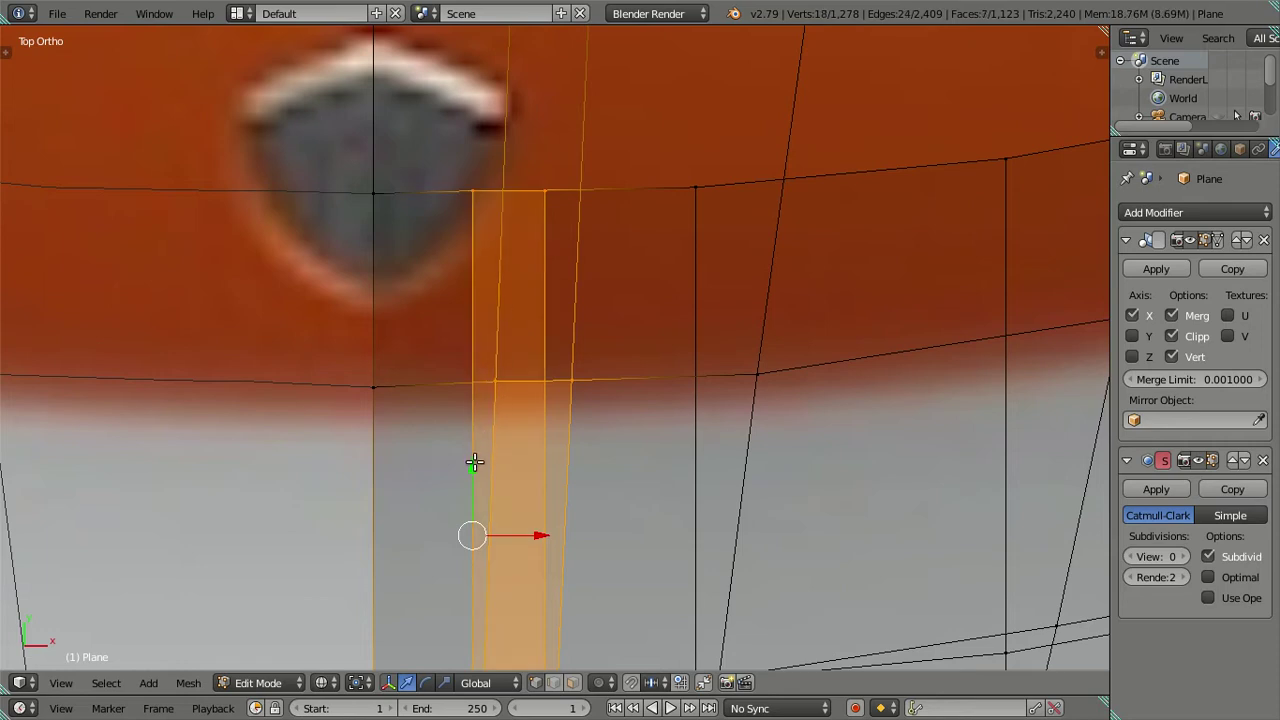
pyautogui.moveTo(474, 465); pyautogui.dragTo(477, 466)
pyautogui.keyDown('shift'); pyautogui.rightClick(470, 192); pyautogui.keyUp('shift')
pyautogui.keyDown('shift'); pyautogui.rightClick(545, 193); pyautogui.keyUp('shift')
pyautogui.keyDown('shift'); pyautogui.moveTo(543, 491); pyautogui.dragTo(679, 274, button='middle'); pyautogui.keyUp('shift')
pyautogui.moveTo(595, 338); pyautogui.dragTo(602, 342)
pyautogui.keyDown('shift'); pyautogui.moveTo(646, 443); pyautogui.dragTo(649, 214, button='middle'); pyautogui.keyUp('shift')
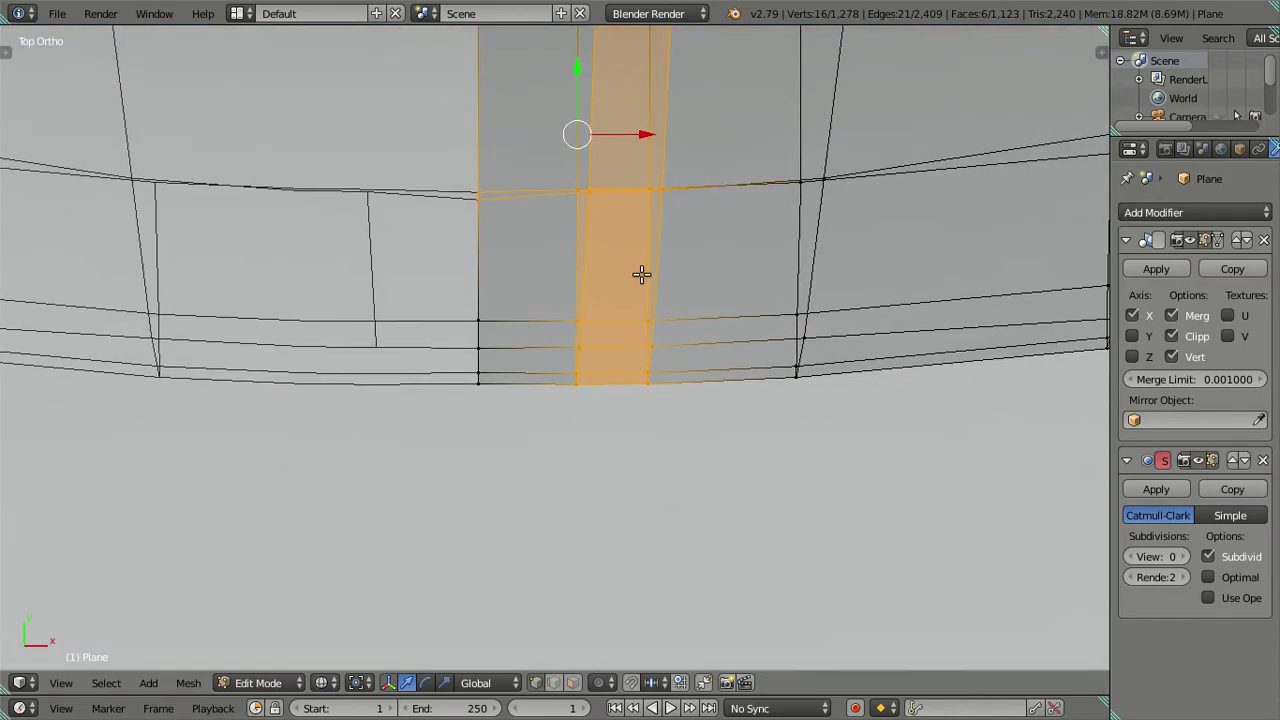
pyautogui.press('a')
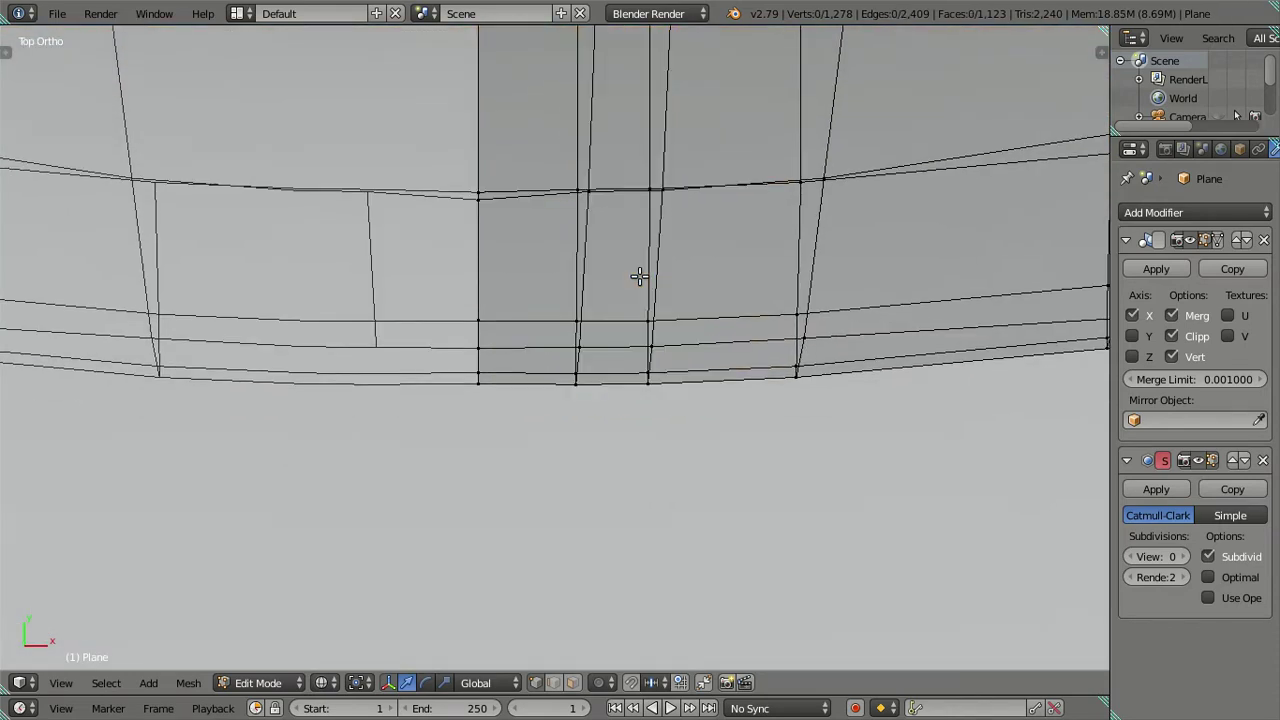
pyautogui.press('z')
pyautogui.press('Tab')
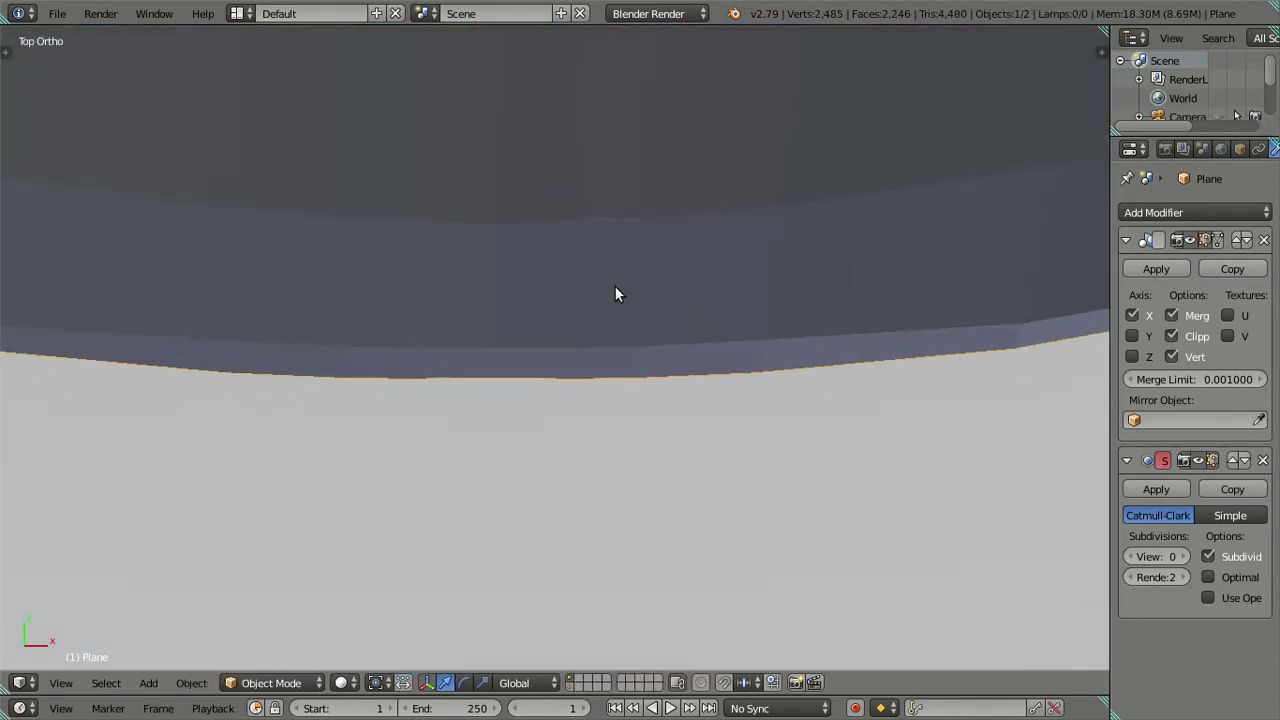
# Raise one nose centre-line vertex slightly along Y.
pyautogui.press('Tab')
pyautogui.scroll(1, 609, 260)
pyautogui.keyDown('shift'); pyautogui.moveTo(600, 237); pyautogui.dragTo(584, 380, button='middle'); pyautogui.keyUp('shift')
pyautogui.rightClick(466, 337)
pyautogui.press('g')
pyautogui.press('y')
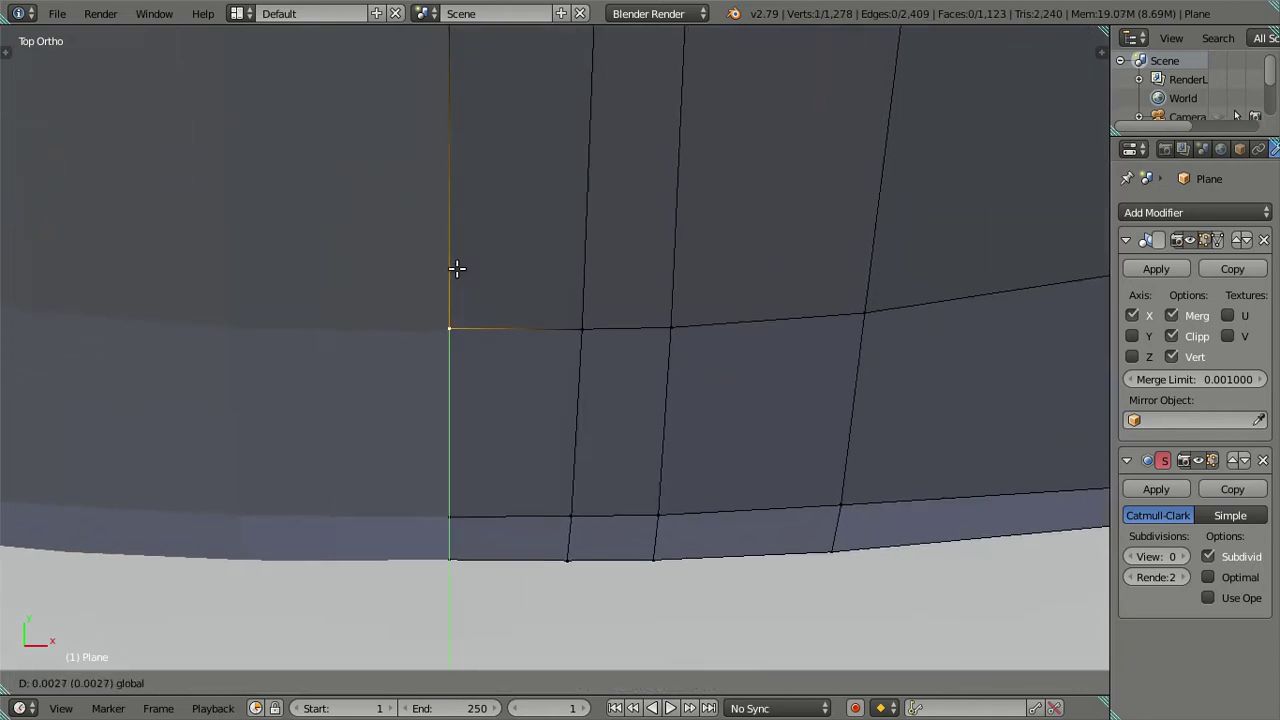
pyautogui.click(460, 270)
pyautogui.scroll(-3, 534, 280)
# Preview the body at subdivision level 2 around the front, then reopen the cage for editing.
pyautogui.press('a')
pyautogui.click(1181, 556)
pyautogui.scroll(-3, 608, 380)
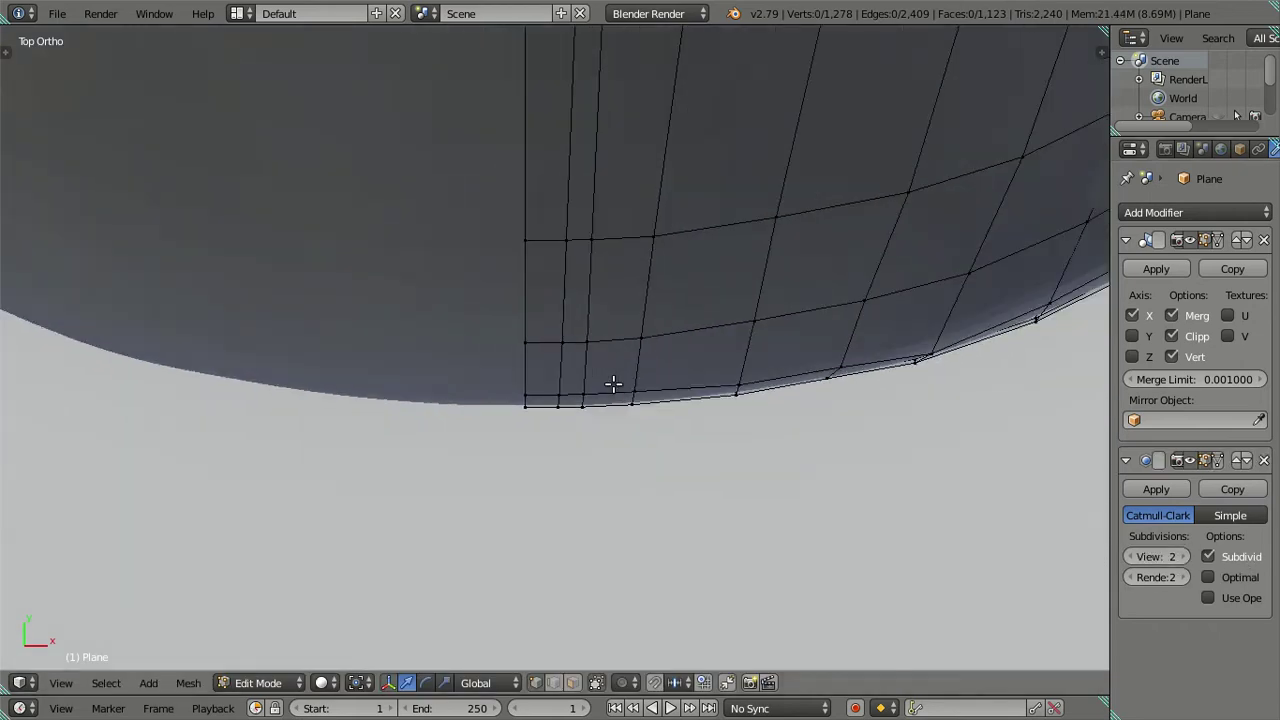
pyautogui.press('Tab')
pyautogui.hotkey('ctrl', '2')
pyautogui.moveTo(607, 383)
pyautogui.mouseDown(button='middle')
pyautogui.moveTo(614, 446)
pyautogui.moveTo(635, 297)
pyautogui.moveTo(723, 280)
pyautogui.moveTo(700, 280)
pyautogui.mouseUp(button='middle')
pyautogui.scroll(-4, 640, 310)
pyautogui.scroll(4, 660, 310)
pyautogui.scroll(1, 640, 348)
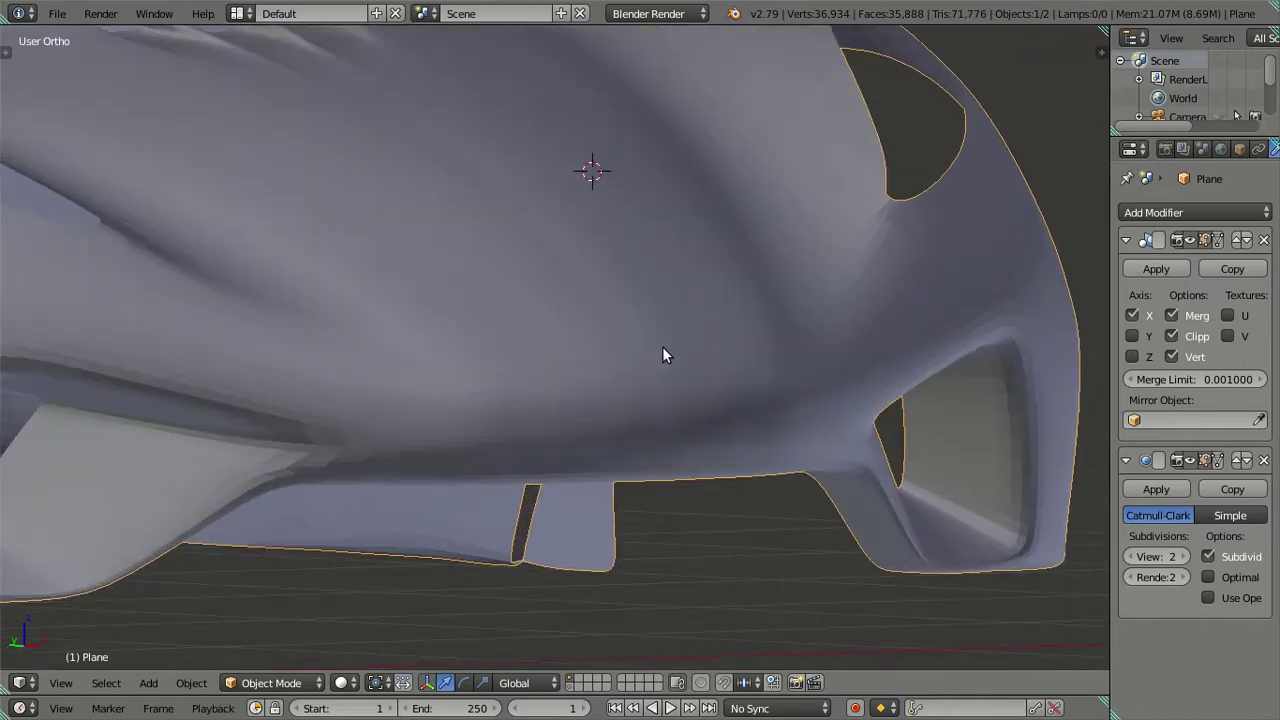
pyautogui.press('Tab')
pyautogui.scroll(3, 642, 341)
pyautogui.moveTo(642, 341)
pyautogui.mouseDown(button='middle')
pyautogui.moveTo(589, 551)
pyautogui.moveTo(565, 483)
pyautogui.moveTo(577, 509)
pyautogui.moveTo(623, 380)
pyautogui.moveTo(654, 403)
pyautogui.moveTo(642, 358)
pyautogui.moveTo(603, 374)
pyautogui.moveTo(586, 420)
pyautogui.moveTo(646, 354)
pyautogui.moveTo(656, 364)
pyautogui.moveTo(630, 398)
pyautogui.mouseUp(button='middle')
# In top orthographic view, select the two vertices of a vertical edge on the nose.
pyautogui.press('KP_7')
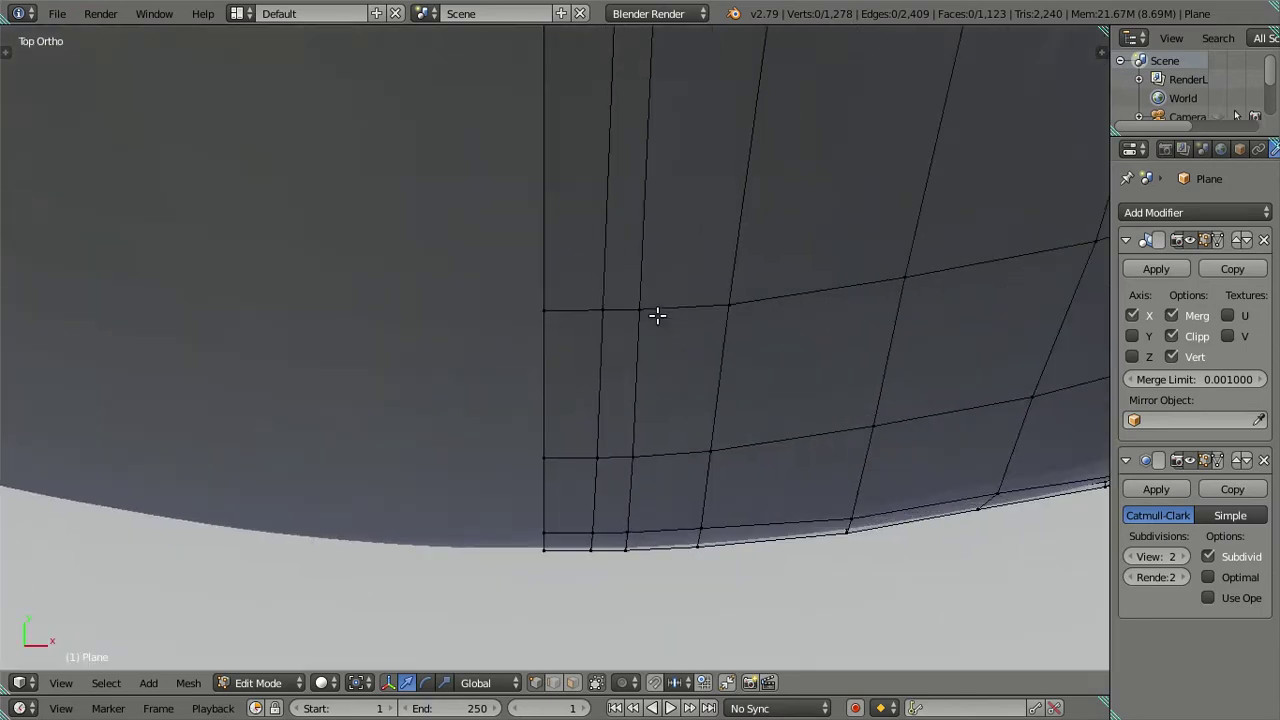
pyautogui.scroll(1, 674, 325)
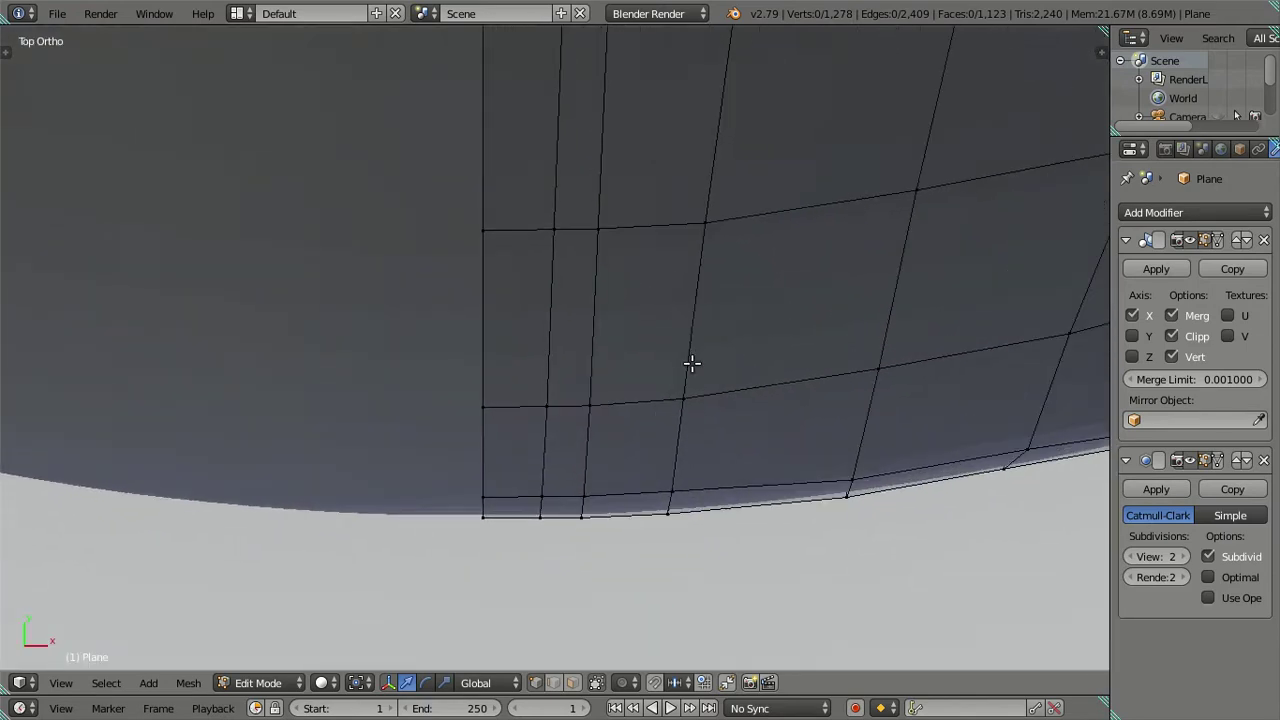
pyautogui.scroll(1, 691, 364)
pyautogui.keyDown('shift'); pyautogui.moveTo(651, 343); pyautogui.dragTo(608, 326, button='middle'); pyautogui.keyUp('shift')
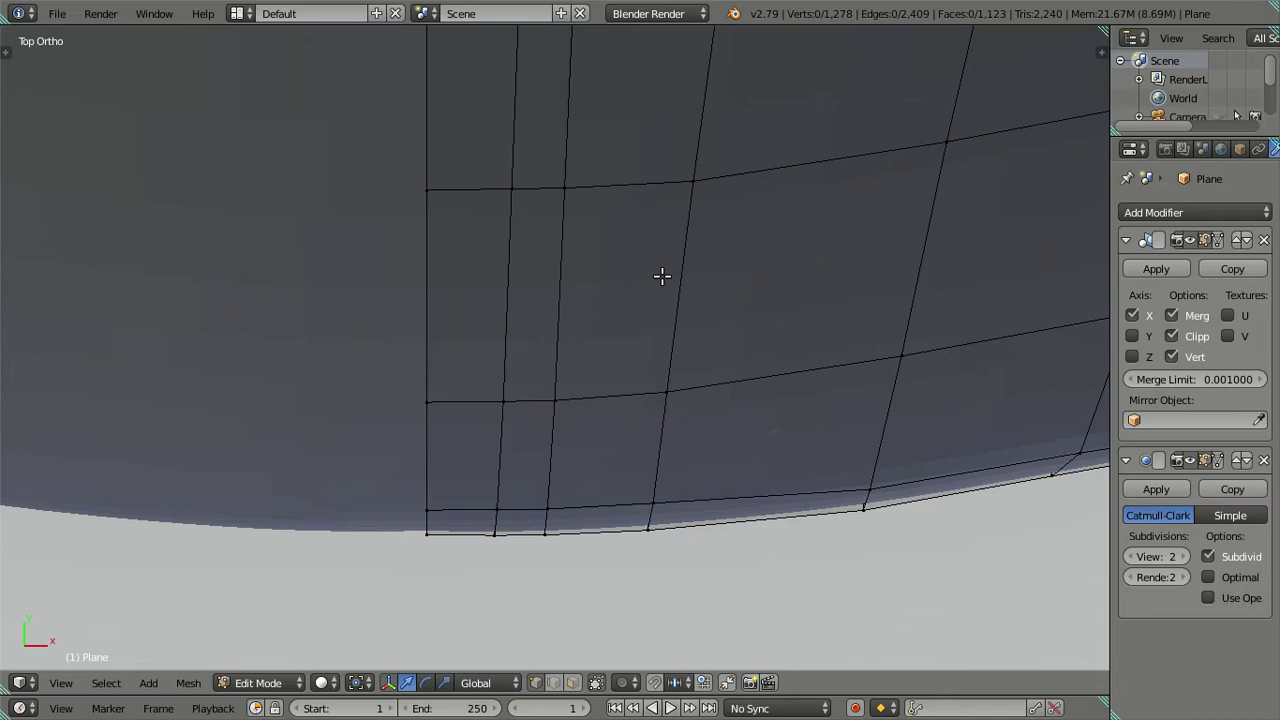
pyautogui.keyDown('shift'); pyautogui.moveTo(660, 277); pyautogui.dragTo(633, 337, button='middle'); pyautogui.keyUp('shift')
pyautogui.scroll(1, 636, 317)
pyautogui.rightClick(683, 245)
pyautogui.keyDown('shift'); pyautogui.moveTo(680, 190); pyautogui.dragTo(629, 300, button='middle'); pyautogui.keyUp('shift')
pyautogui.scroll(-4, 640, 308)
pyautogui.scroll(1, 654, 206)
pyautogui.keyDown('shift'); pyautogui.moveTo(654, 206); pyautogui.dragTo(621, 537, button='middle'); pyautogui.keyUp('shift')
pyautogui.keyDown('shift'); pyautogui.moveTo(636, 308); pyautogui.dragTo(634, 396, button='middle'); pyautogui.keyUp('shift')
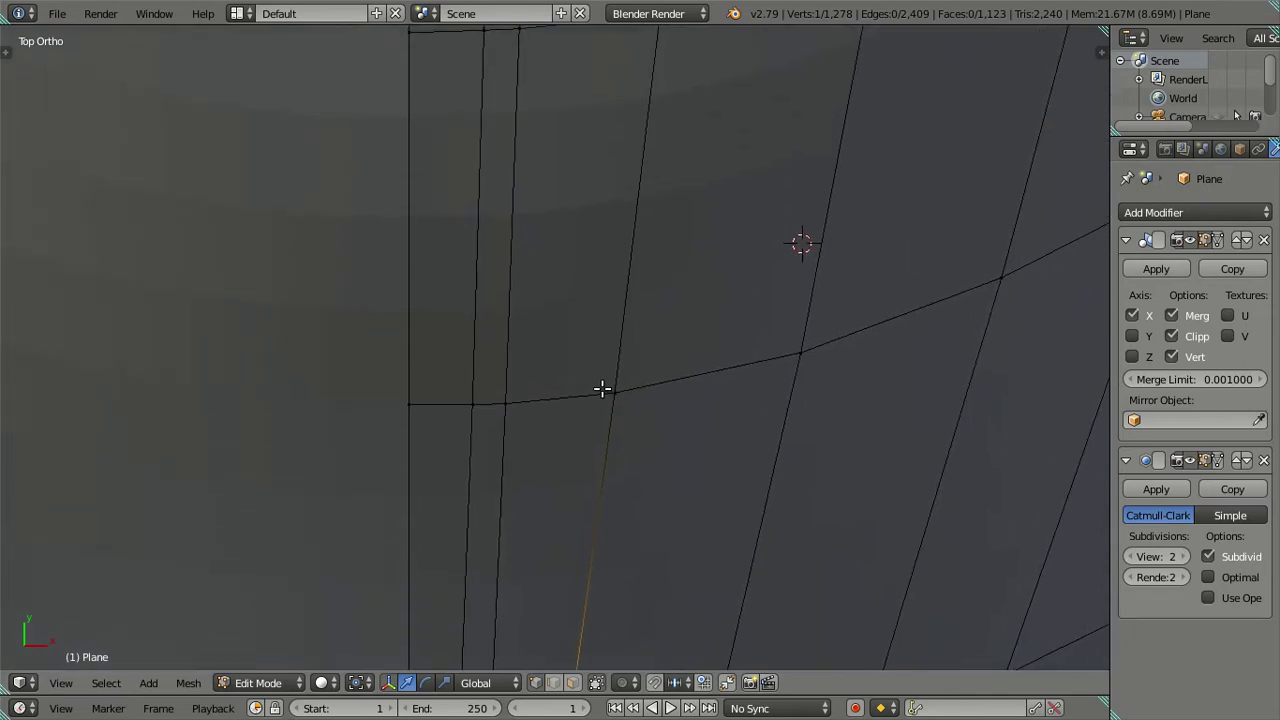
pyautogui.keyDown('shift'); pyautogui.rightClick(615, 378); pyautogui.keyUp('shift')
# Nudge the selected nose edge slightly along Y, about 0.0037 units.
pyautogui.scroll(-2, 628, 350)
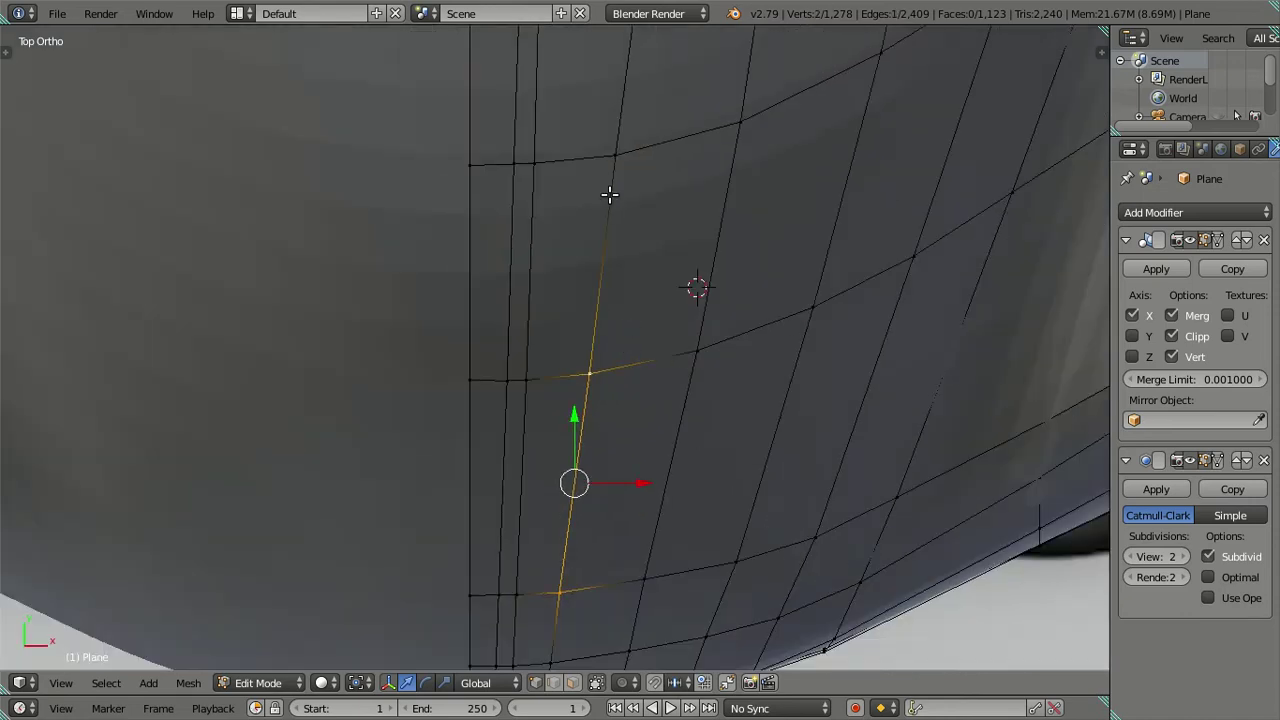
pyautogui.scroll(4, 624, 400)
pyautogui.keyDown('shift'); pyautogui.moveTo(623, 466); pyautogui.dragTo(660, 283, button='middle'); pyautogui.keyUp('shift')
pyautogui.scroll(-2, 660, 283)
pyautogui.scroll(2, 640, 366)
pyautogui.keyDown('shift'); pyautogui.moveTo(655, 454); pyautogui.dragTo(619, 386, button='middle'); pyautogui.keyUp('shift')
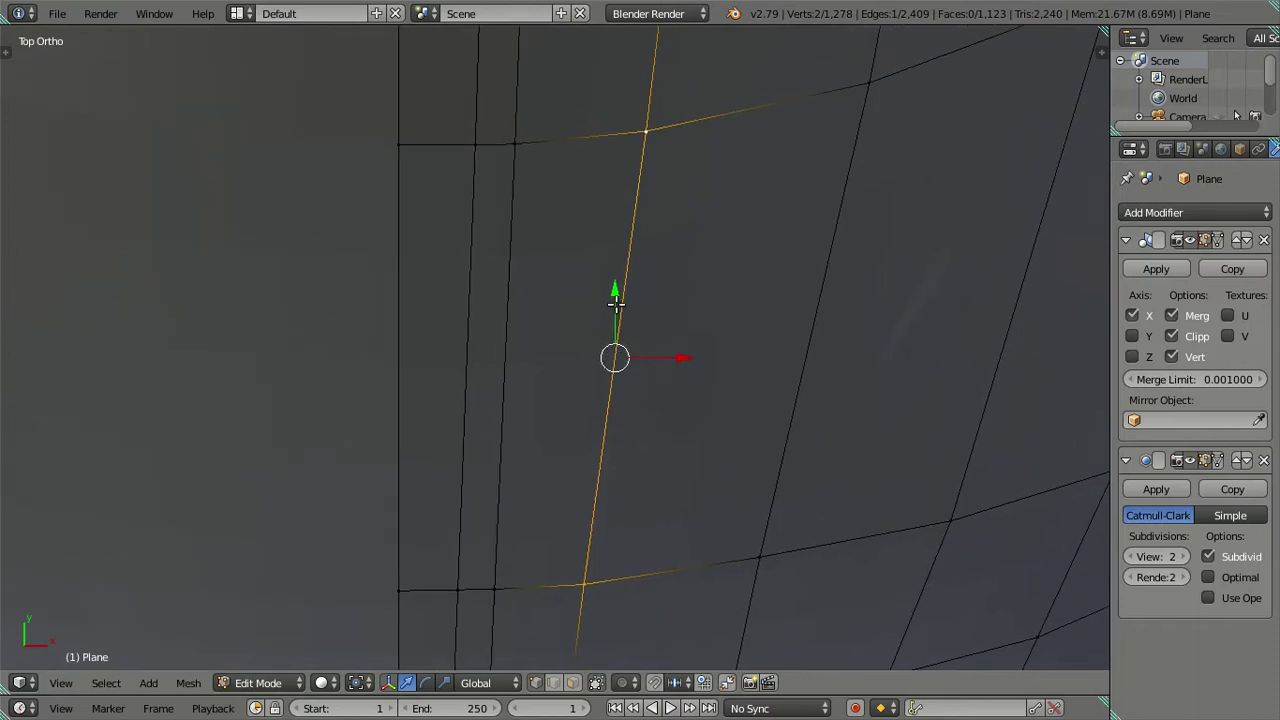
pyautogui.moveTo(616, 304); pyautogui.dragTo(619, 298)
pyautogui.scroll(-4, 580, 469)
# Check the smoothed nose surface in object mode from an angle, then resume editing.
pyautogui.press('Tab')
pyautogui.moveTo(580, 469)
pyautogui.mouseDown(button='middle')
pyautogui.moveTo(647, 342)
pyautogui.moveTo(729, 297)
pyautogui.mouseUp(button='middle')
pyautogui.scroll(-3, 729, 297)
pyautogui.scroll(3, 649, 263)
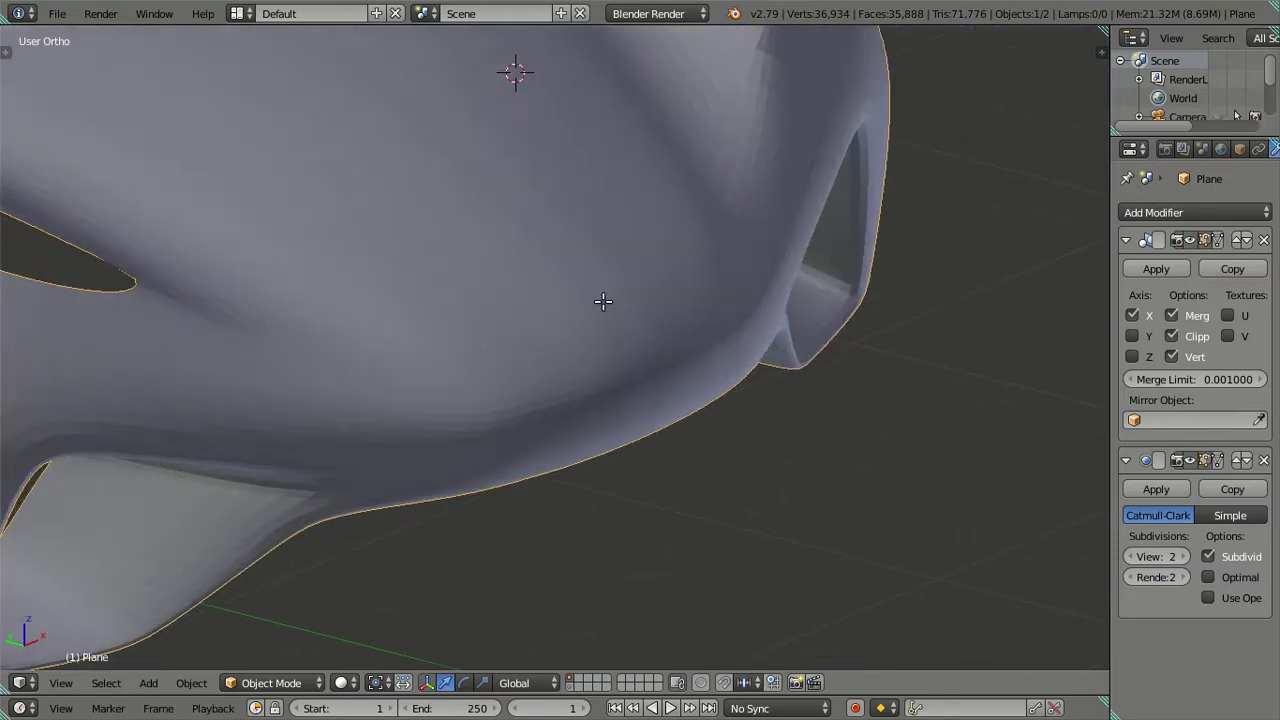
pyautogui.press('Tab')
pyautogui.rightClick(576, 244)
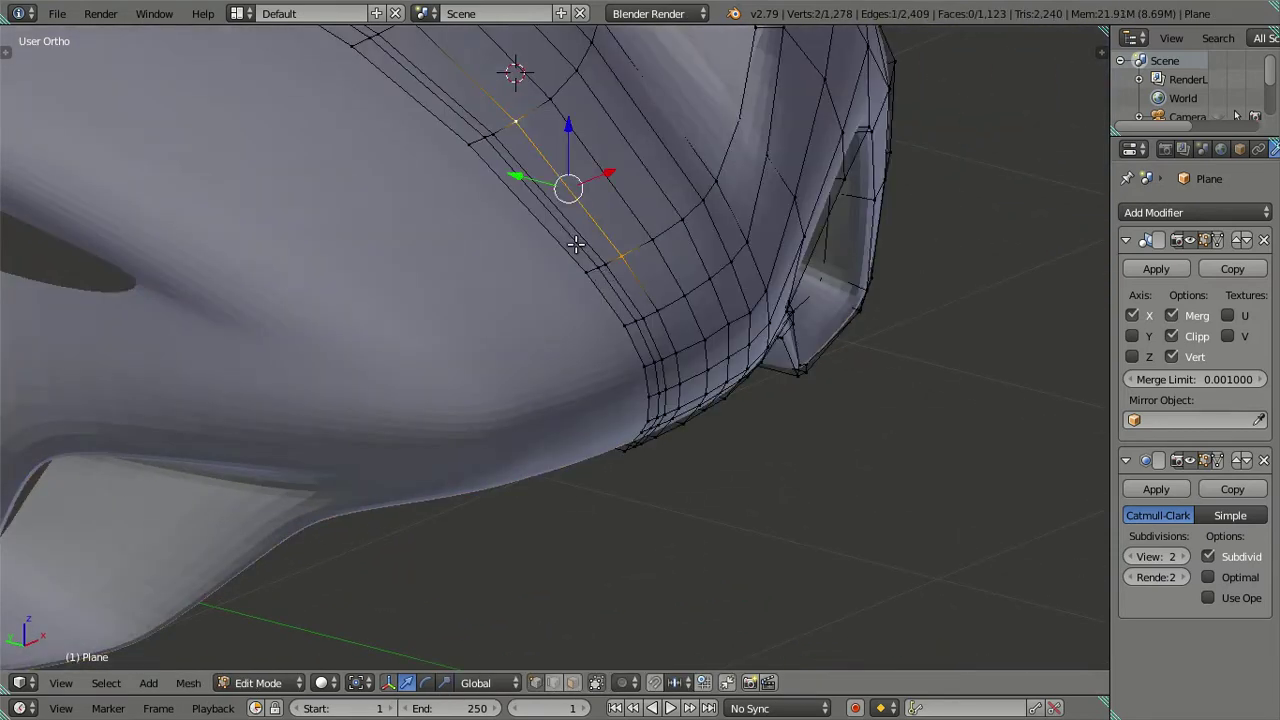
pyautogui.press('Tab')
pyautogui.moveTo(654, 286)
pyautogui.mouseDown(button='middle')
pyautogui.moveTo(700, 363)
pyautogui.moveTo(678, 282)
pyautogui.moveTo(640, 251)
pyautogui.moveTo(609, 240)
pyautogui.moveTo(560, 254)
pyautogui.moveTo(543, 238)
pyautogui.moveTo(558, 291)
pyautogui.mouseUp(button='middle')
pyautogui.press('Tab')
pyautogui.press('Tab')
pyautogui.scroll(3, 566, 250)
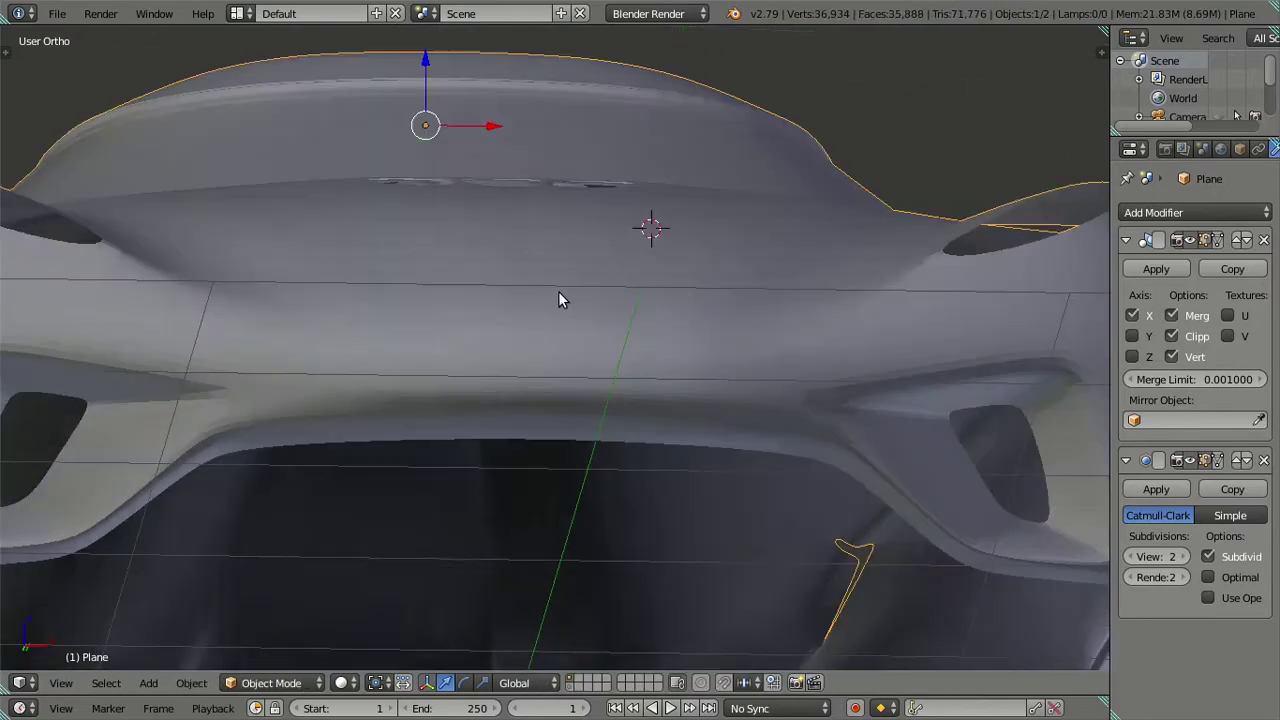
# In front orthographic view, select the vertical edge loop beside the nose centre line.
pyautogui.scroll(1, 550, 300)
pyautogui.press('KP_1')
pyautogui.scroll(-5, 540, 306)
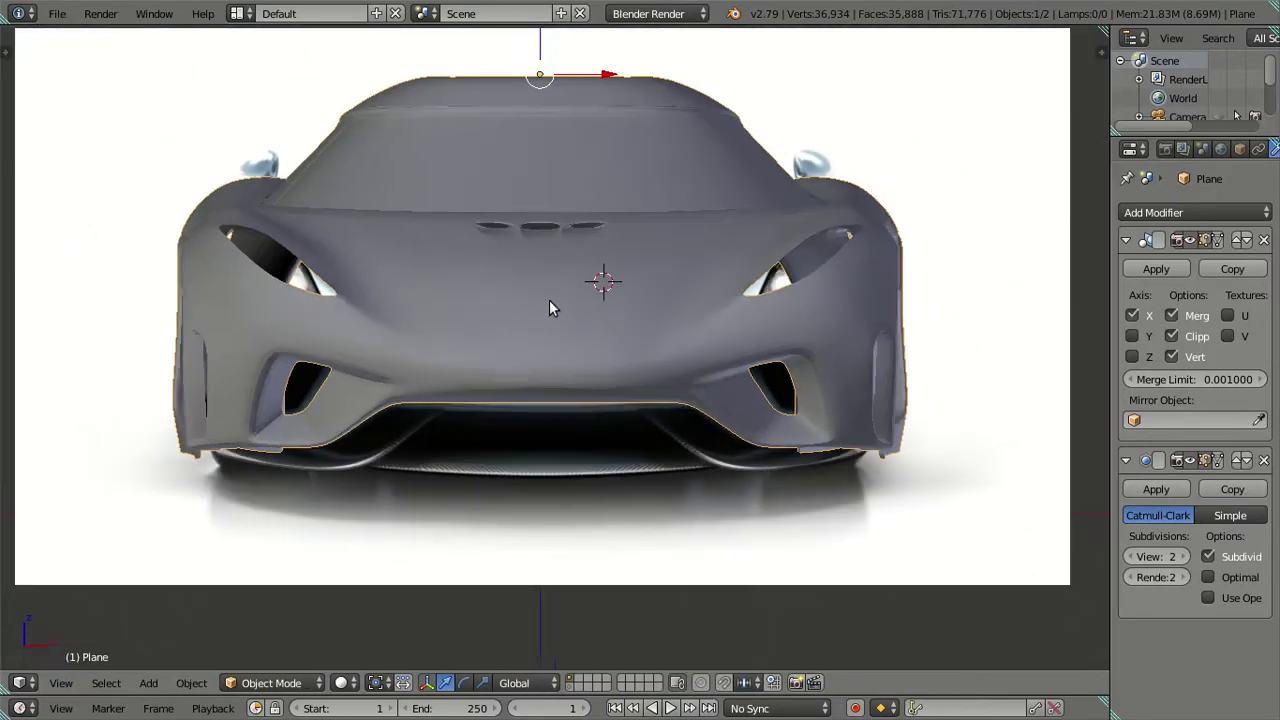
pyautogui.scroll(3, 673, 342)
pyautogui.press('Tab')
pyautogui.scroll(3, 717, 363)
pyautogui.keyDown('shift'); pyautogui.moveTo(717, 363); pyautogui.dragTo(586, 329, button='middle'); pyautogui.keyUp('shift')
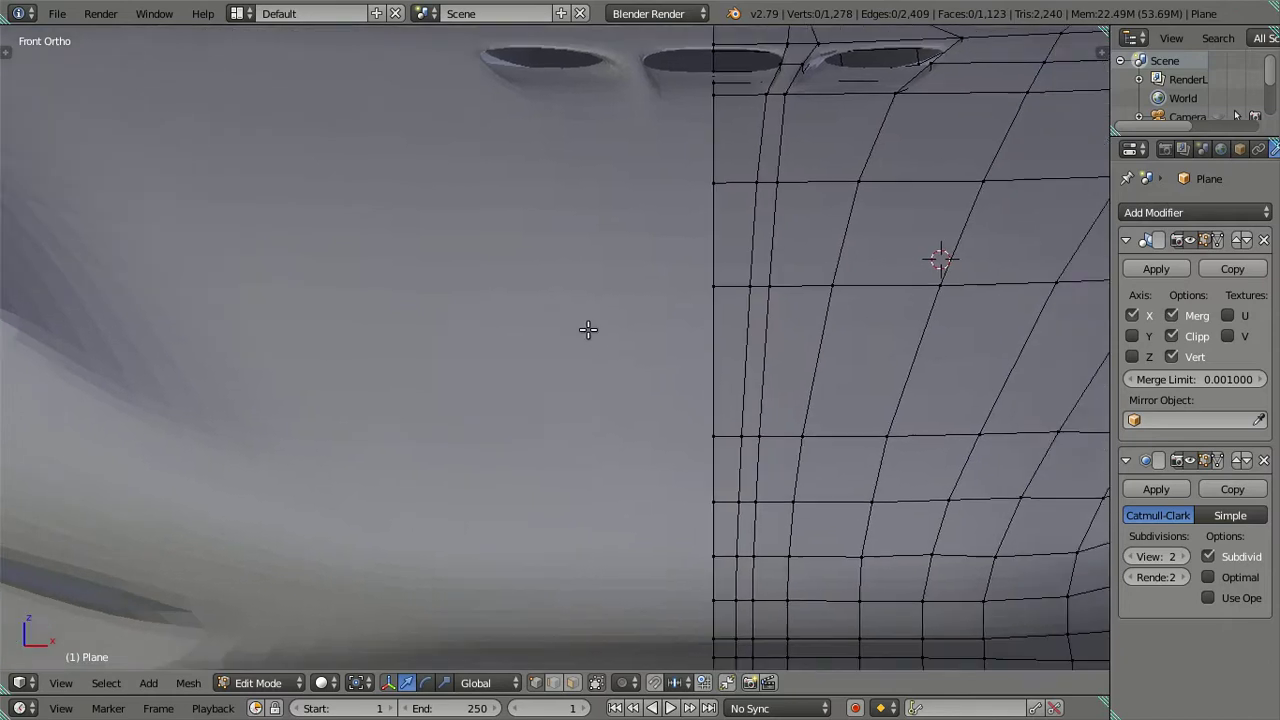
pyautogui.scroll(3, 653, 339)
pyautogui.moveTo(791, 290)
pyautogui.keyDown('shift'); pyautogui.mouseDown(button='middle')
pyautogui.moveTo(646, 420)
pyautogui.moveTo(603, 486)
pyautogui.moveTo(597, 437)
pyautogui.mouseUp(button='middle'); pyautogui.keyUp('shift')
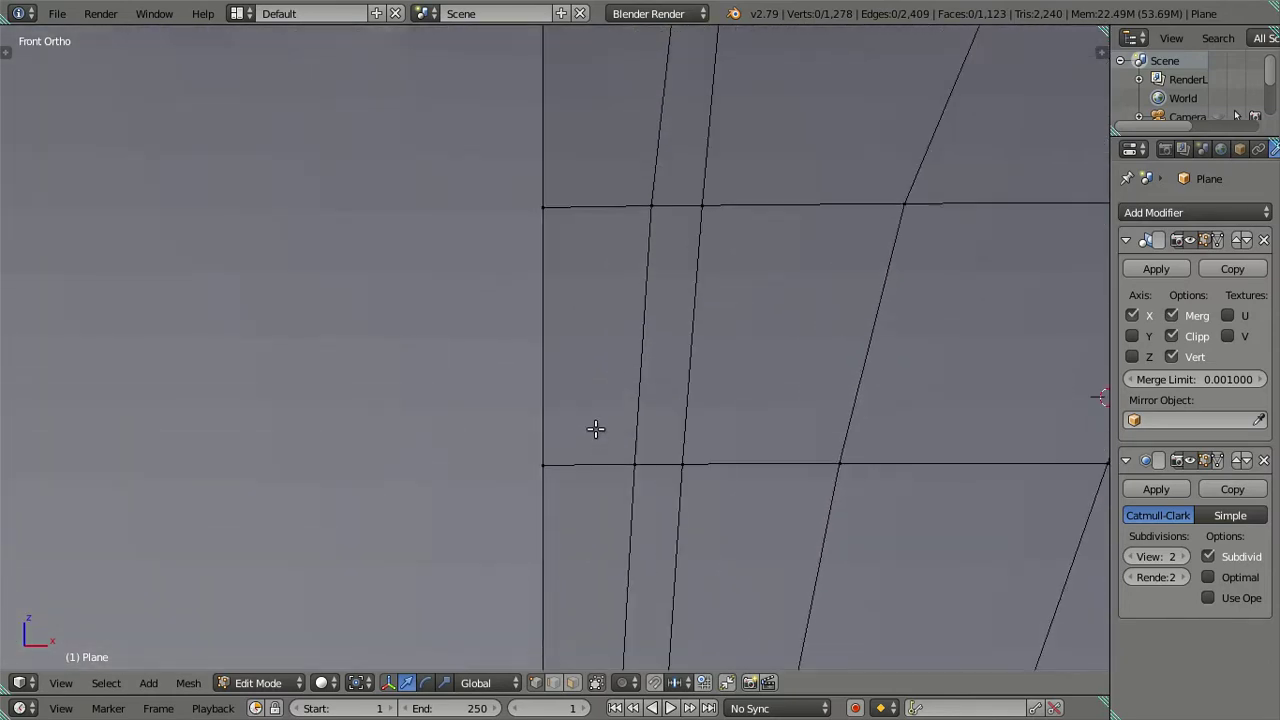
pyautogui.scroll(-3, 597, 425)
pyautogui.scroll(-2, 601, 418)
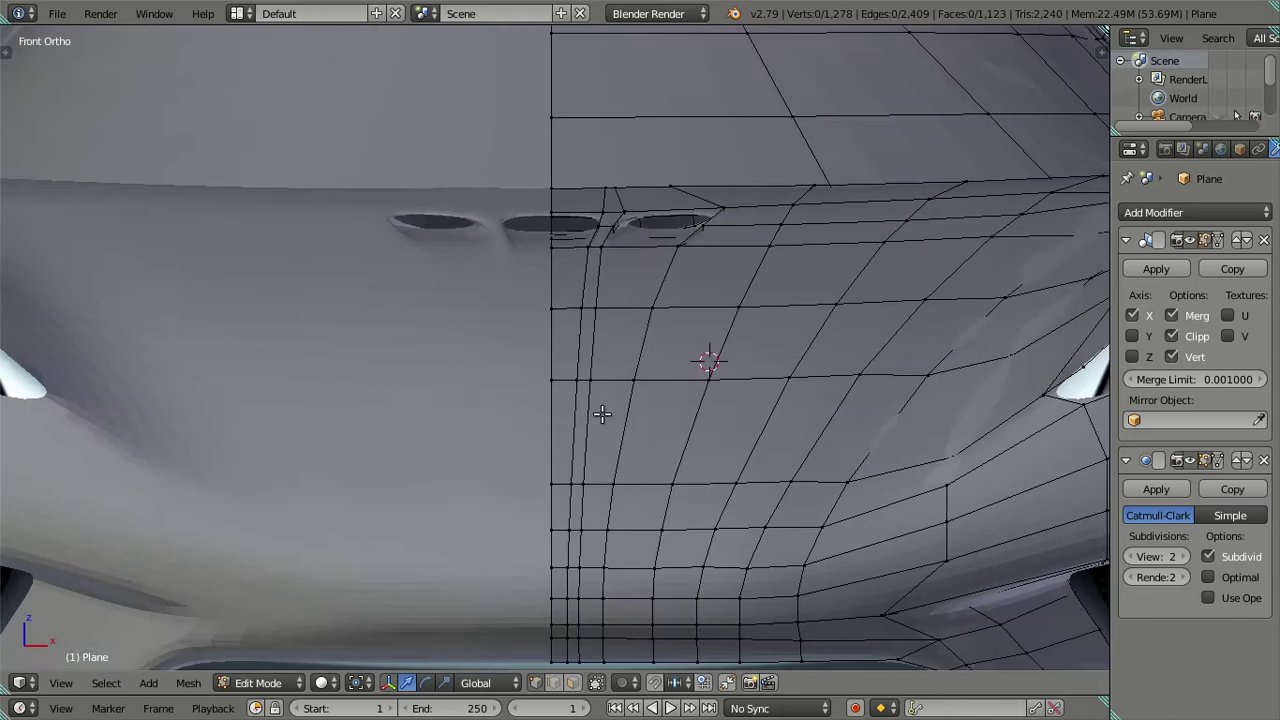
pyautogui.rightClick(598, 307)
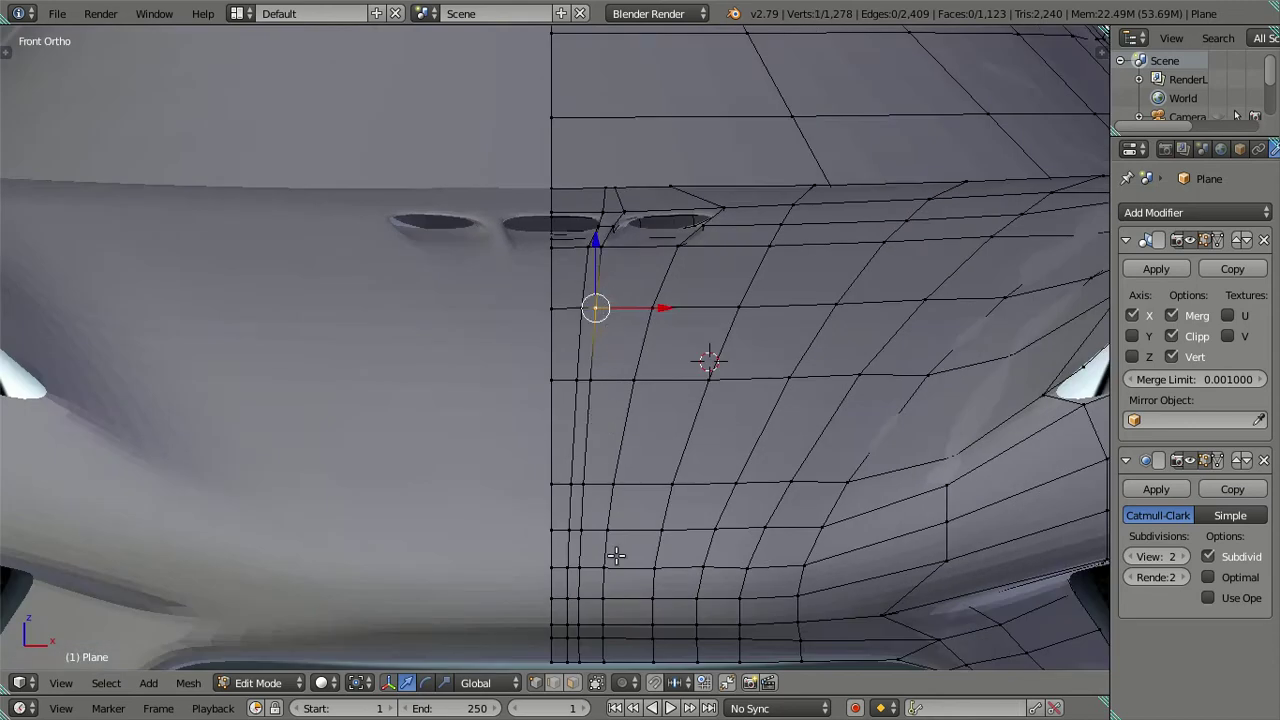
pyautogui.keyDown('alt'); pyautogui.rightClick(580, 645); pyautogui.keyUp('alt')
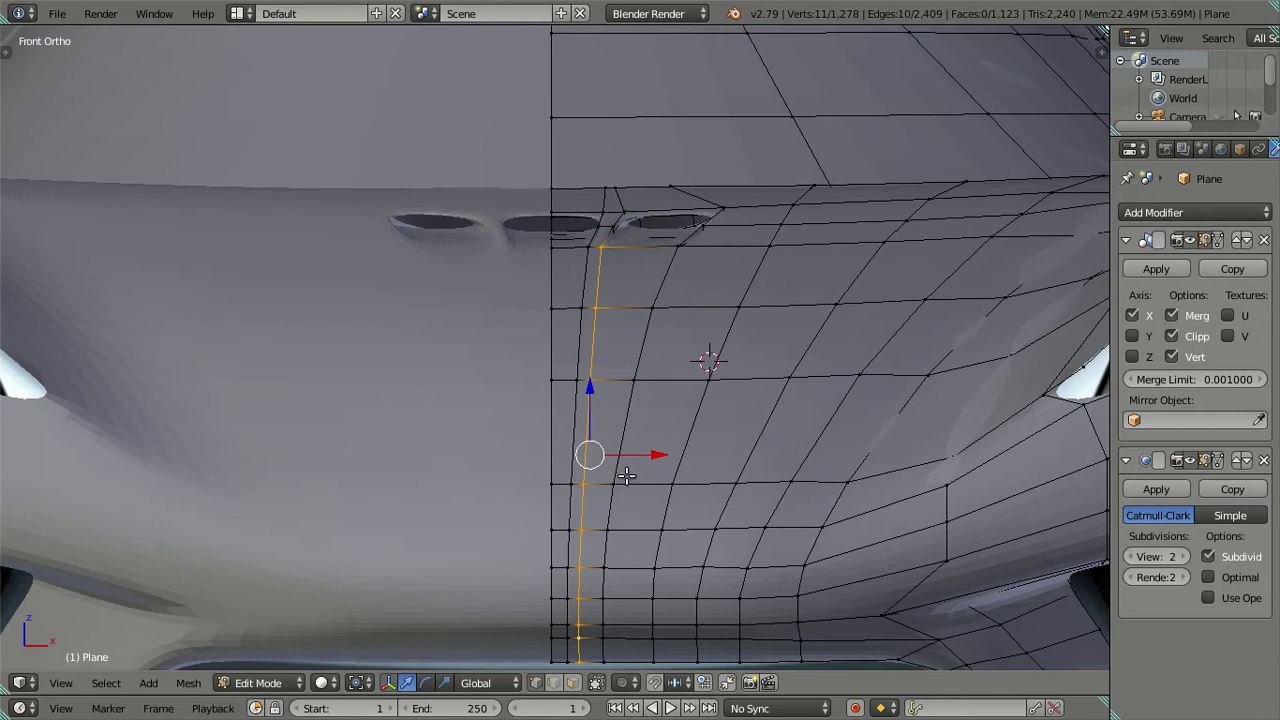
# Exclude the top vertex and shift the loop slightly right along X, then review the shape.
pyautogui.moveTo(653, 456); pyautogui.dragTo(667, 460)
pyautogui.rightClick(667, 460)
pyautogui.keyDown('shift'); pyautogui.rightClick(603, 255); pyautogui.keyUp('shift')
pyautogui.moveTo(640, 483); pyautogui.dragTo(654, 481)
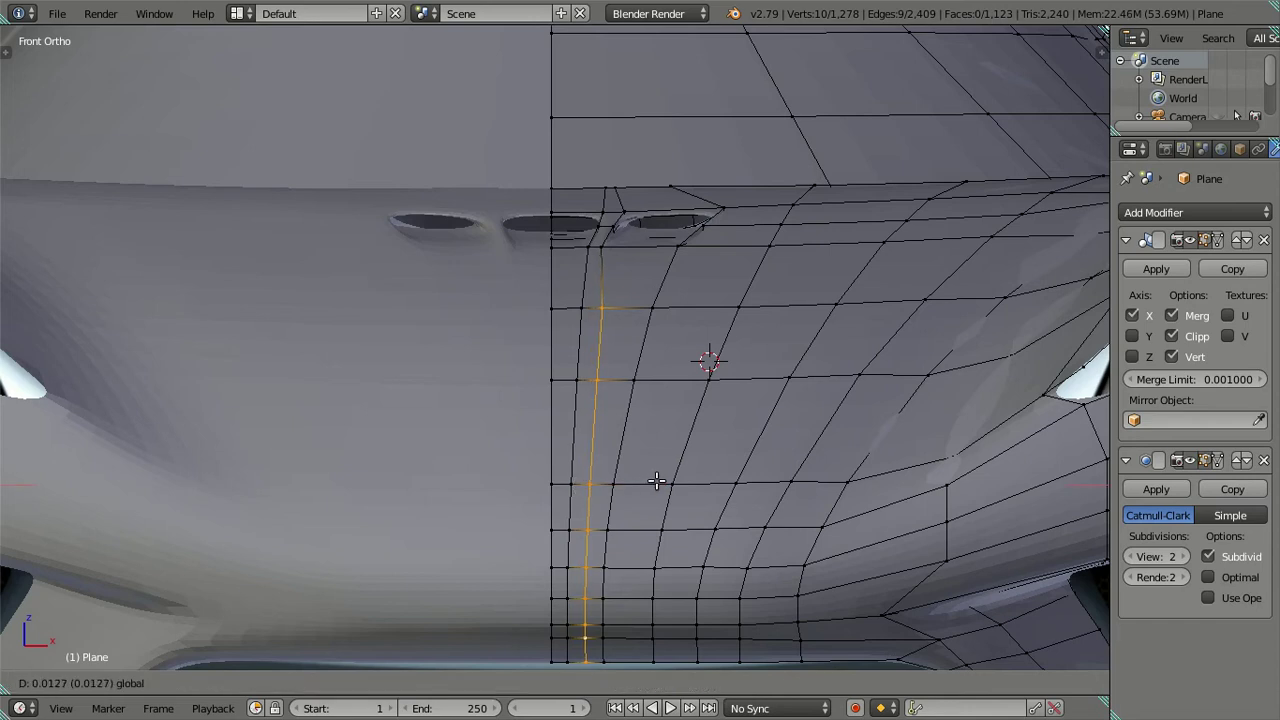
pyautogui.press('Tab')
pyautogui.scroll(-5, 616, 420)
pyautogui.moveTo(616, 420)
pyautogui.mouseDown(button='middle')
pyautogui.moveTo(671, 505)
pyautogui.moveTo(708, 509)
pyautogui.mouseUp(button='middle')
pyautogui.scroll(2, 668, 520)
pyautogui.scroll(2, 668, 520)
# Edge-slide the loop along the nose surface from a side view.
pyautogui.press('Tab')
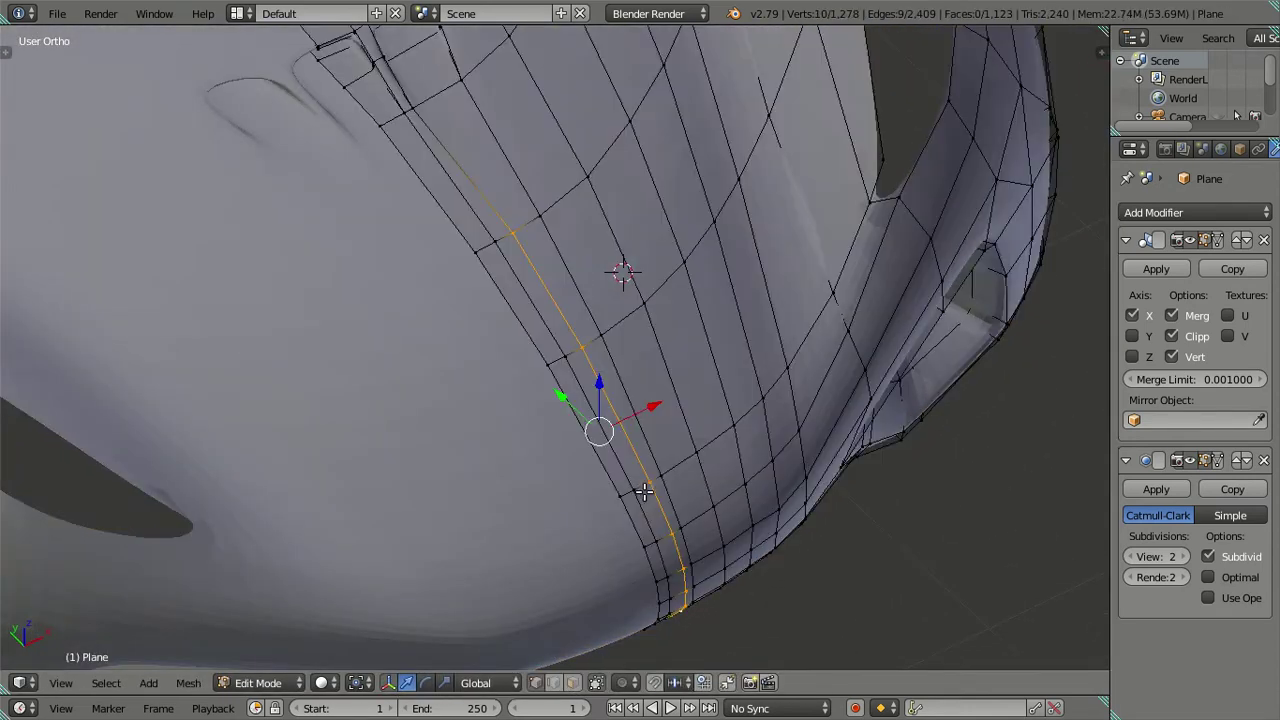
pyautogui.scroll(2, 662, 506)
pyautogui.moveTo(598, 393); pyautogui.dragTo(673, 446, button='middle')
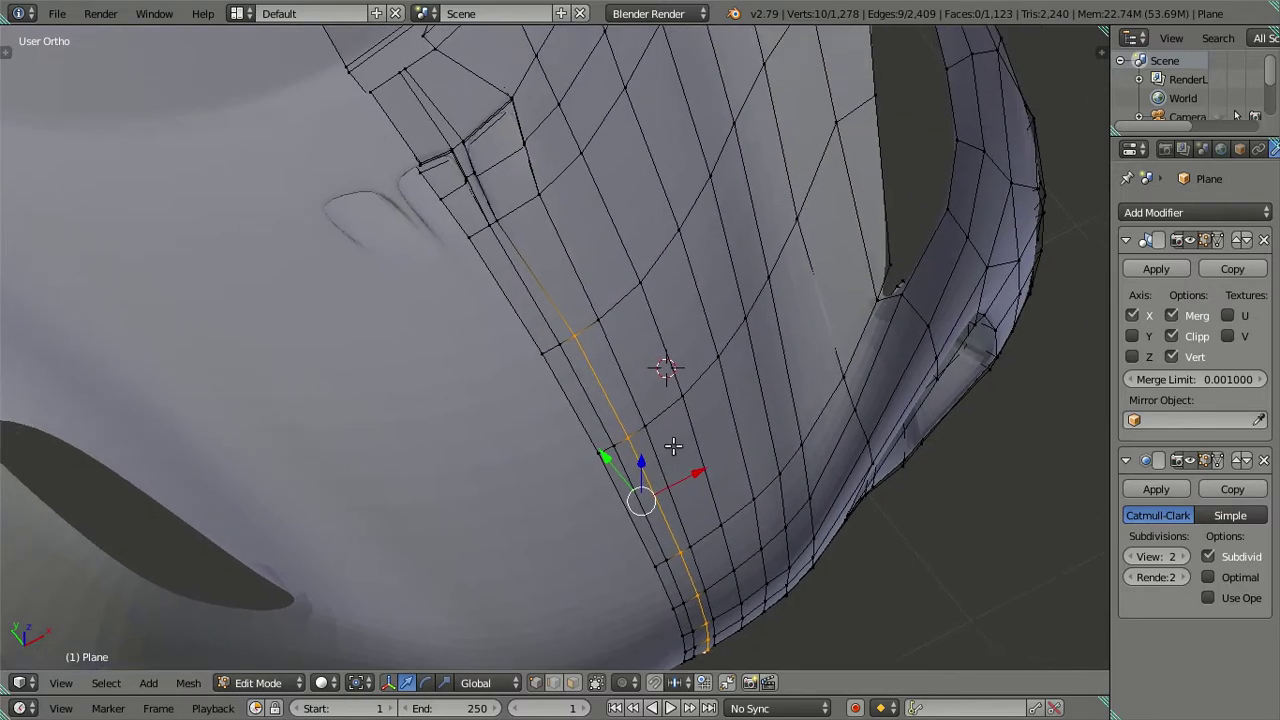
pyautogui.press('g')
pyautogui.press('g')
pyautogui.click(673, 442)
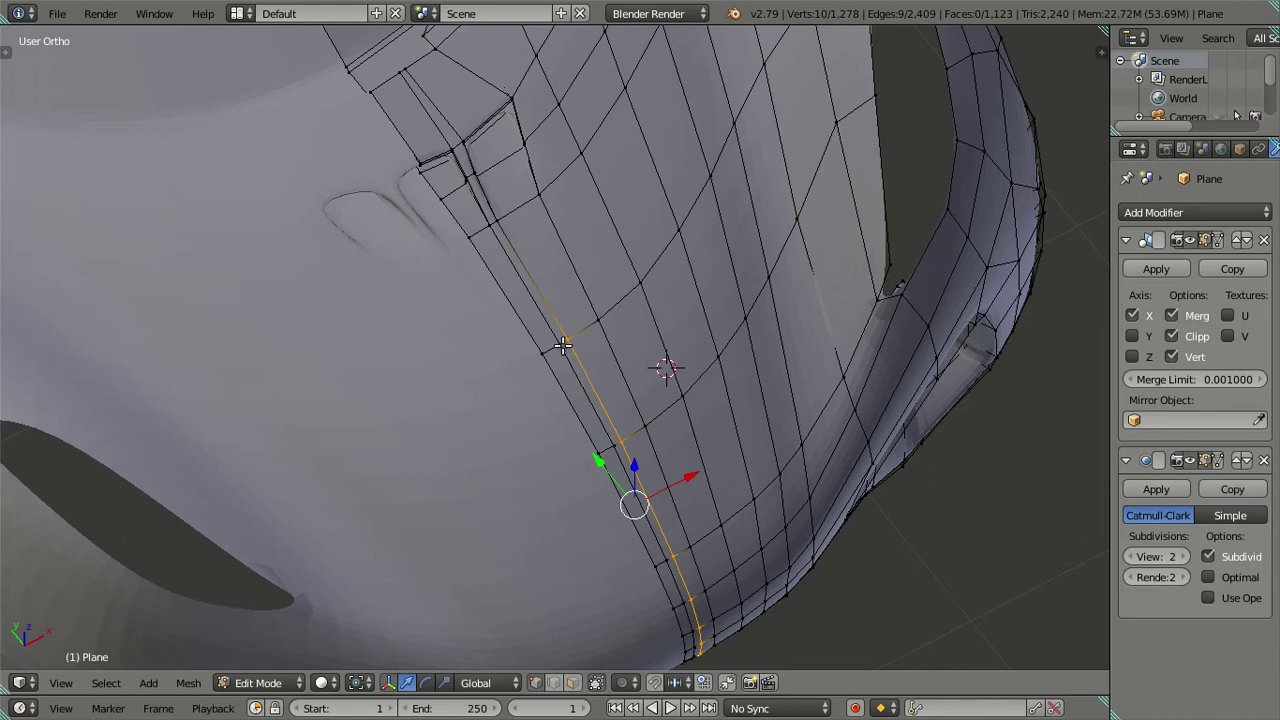
# Slide the upper seam vertex along the X axis toward the centre seam.
pyautogui.moveTo(638, 437); pyautogui.dragTo(598, 390, button='middle')
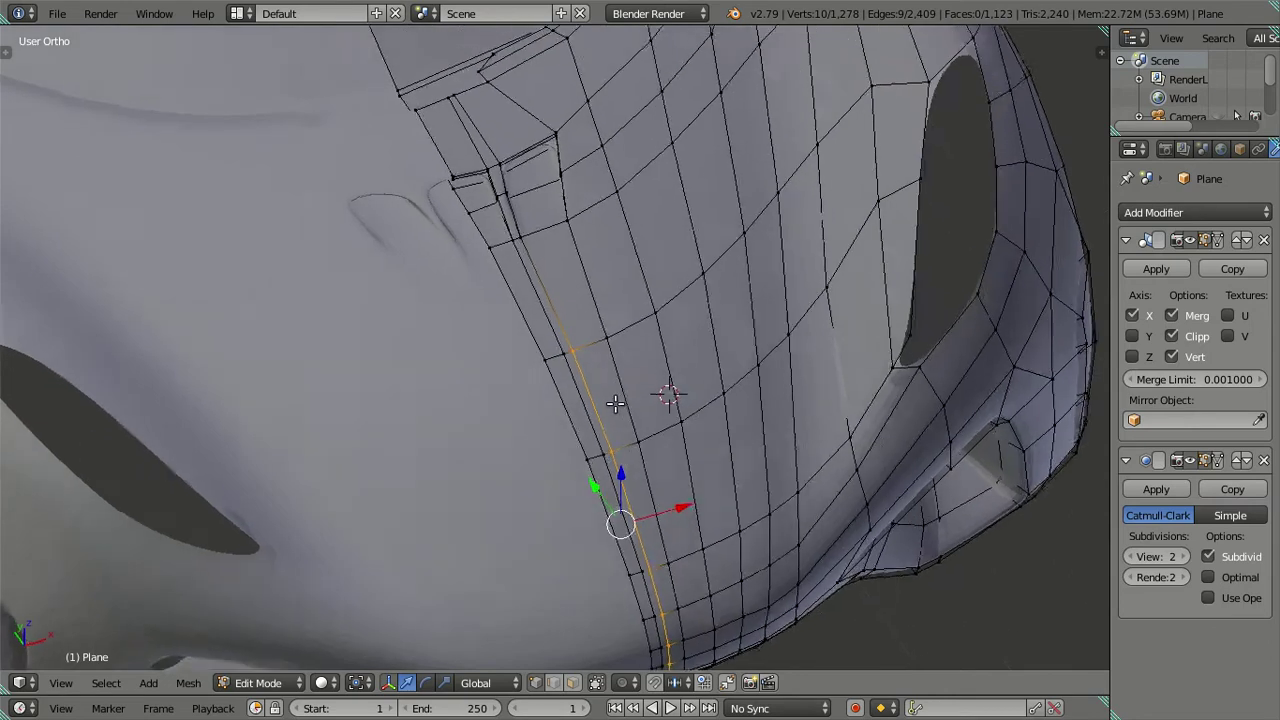
pyautogui.press('a')
pyautogui.scroll(1, 600, 350)
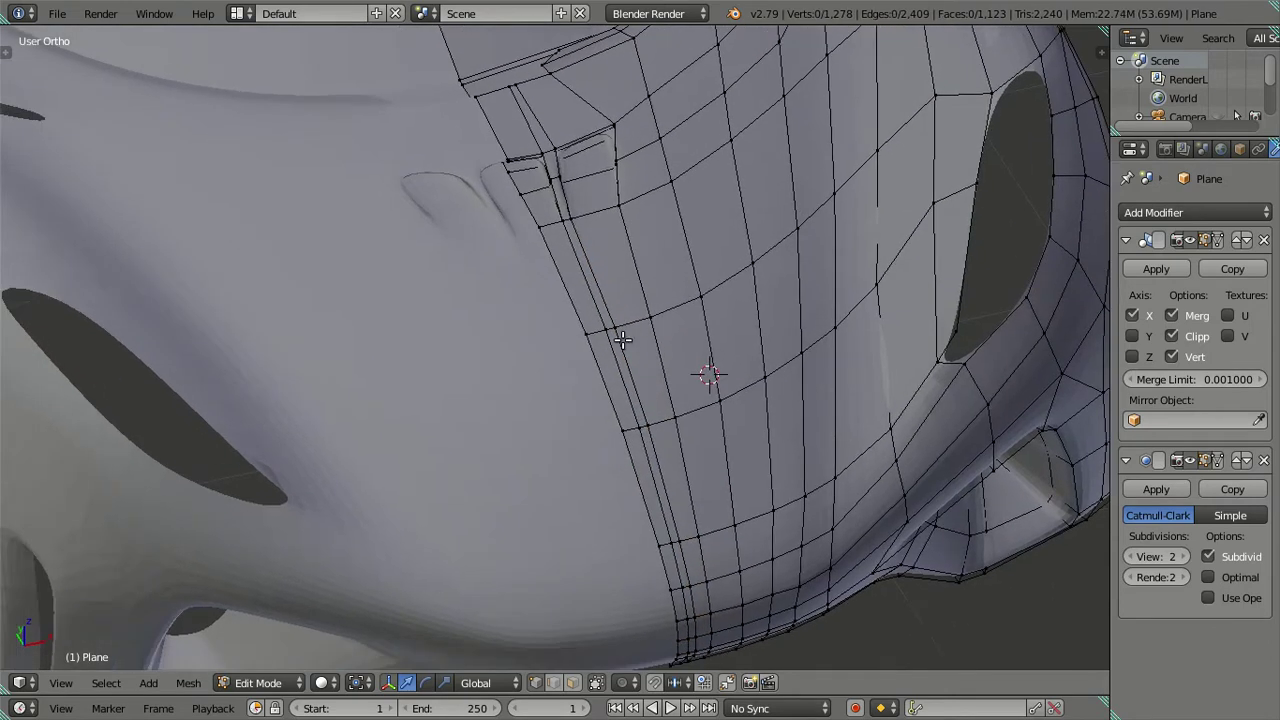
pyautogui.scroll(3, 620, 338)
pyautogui.scroll(2, 623, 335)
pyautogui.rightClick(655, 311)
pyautogui.moveTo(711, 303); pyautogui.dragTo(697, 299)
# Merge the two lower seam vertices together at the last one.
pyautogui.rightClick(680, 505)
pyautogui.keyDown('shift'); pyautogui.rightClick(649, 509); pyautogui.keyUp('shift')
pyautogui.hotkey('alt', 'm')
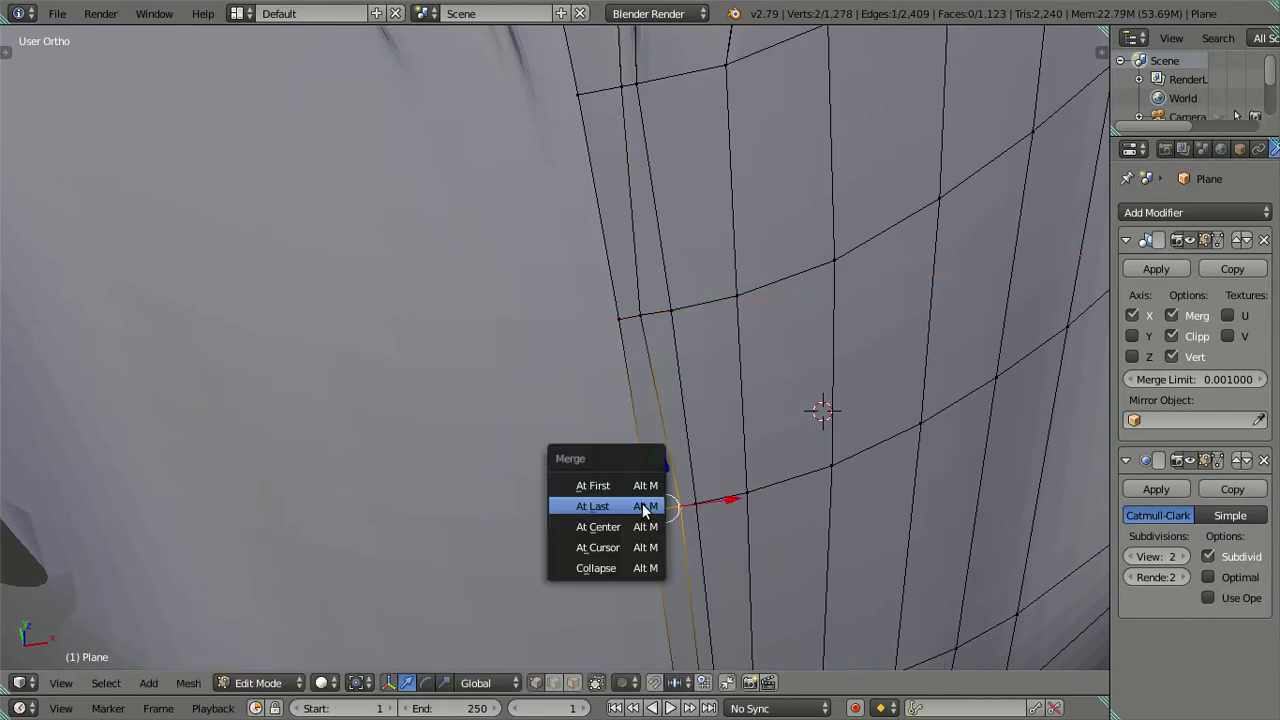
pyautogui.click(636, 504)
# Dissolve the vertical edge loop along the seam and preview the smoothed front.
pyautogui.keyDown('alt'); pyautogui.rightClick(683, 620); pyautogui.keyUp('alt')
pyautogui.press('x')
pyautogui.click(681, 577)
pyautogui.scroll(-3, 657, 534)
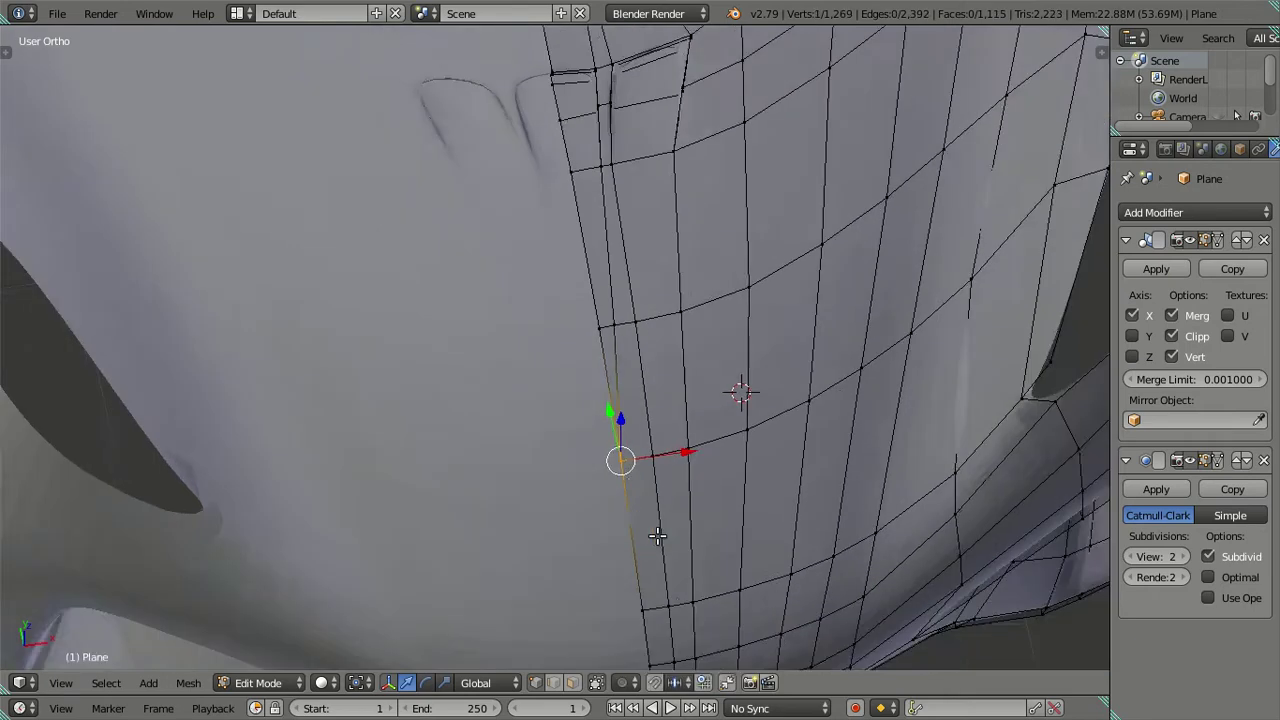
pyautogui.scroll(-2, 657, 534)
pyautogui.press('Tab')
pyautogui.moveTo(675, 481)
pyautogui.mouseDown(button='middle')
pyautogui.moveTo(717, 429)
pyautogui.moveTo(657, 443)
pyautogui.moveTo(668, 417)
pyautogui.moveTo(657, 417)
pyautogui.mouseUp(button='middle')
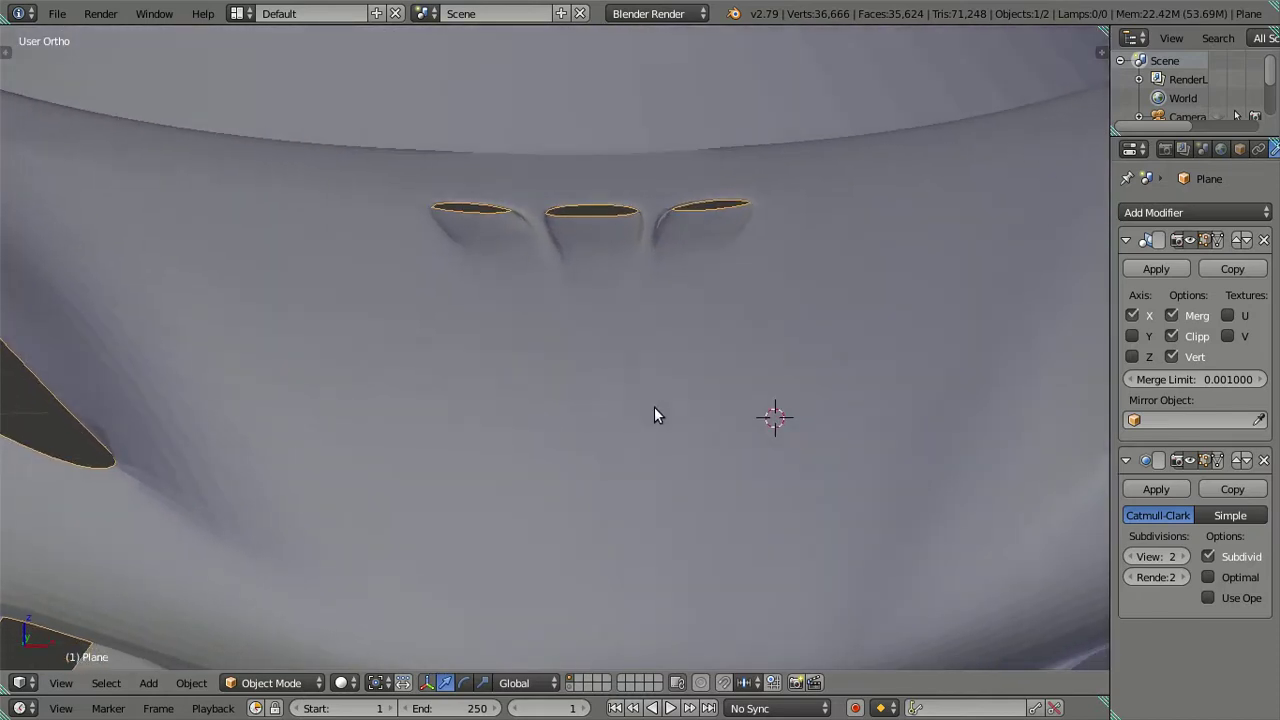
pyautogui.press('Tab')
# Collapse a short seam edge into its last vertex, leaving it in place.
pyautogui.moveTo(653, 336)
pyautogui.mouseDown(button='middle')
pyautogui.moveTo(644, 315)
pyautogui.moveTo(651, 365)
pyautogui.mouseUp(button='middle')
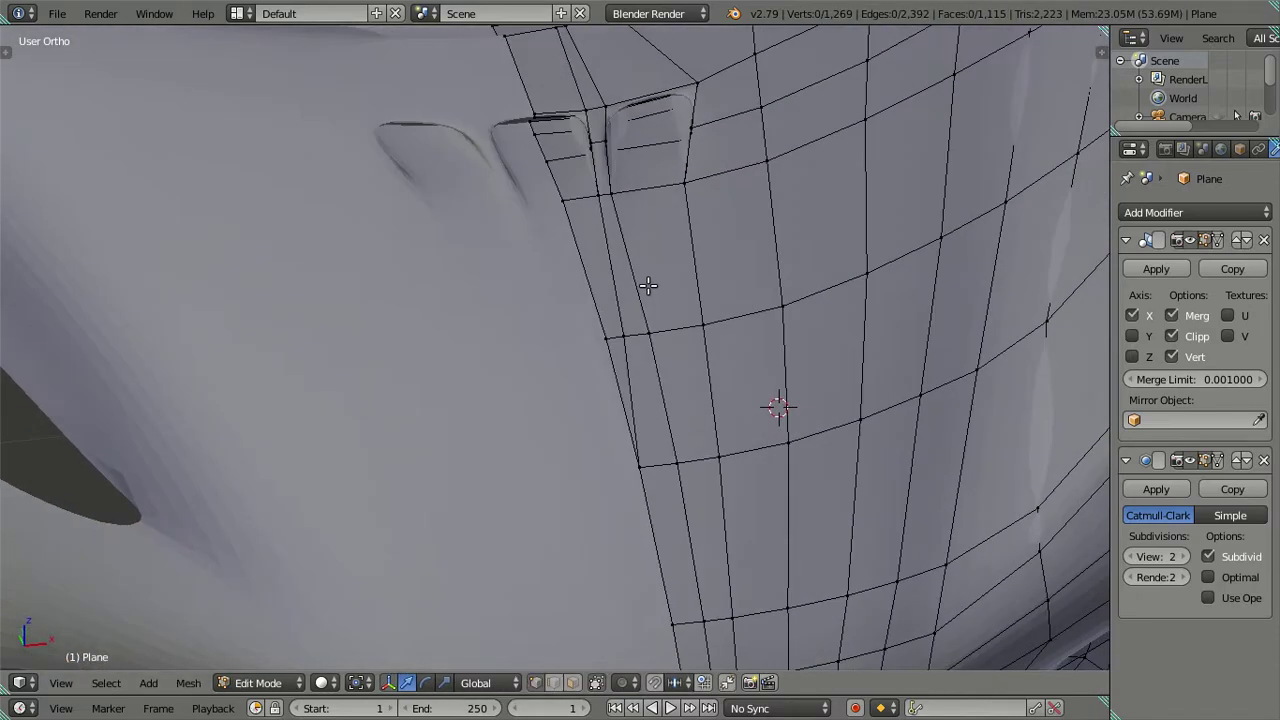
pyautogui.scroll(2, 648, 286)
pyautogui.rightClick(660, 332)
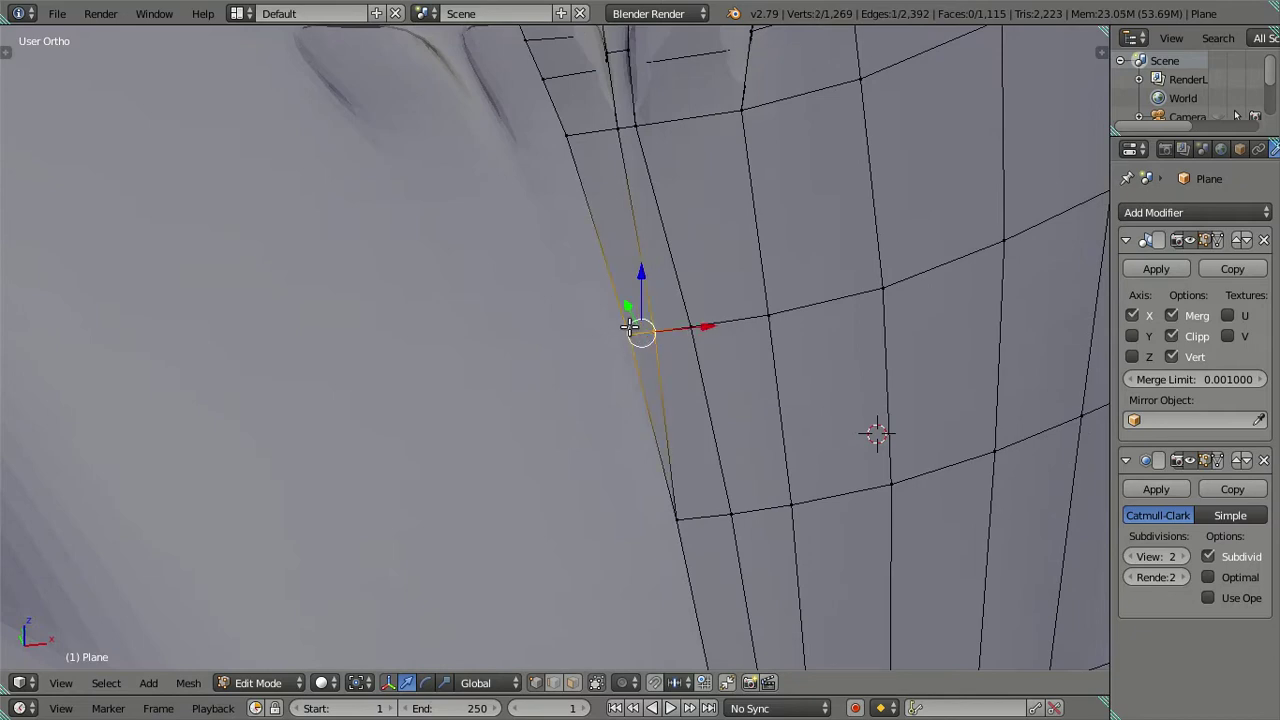
pyautogui.hotkey('alt', 'm')
pyautogui.click(670, 333)
pyautogui.press('s')
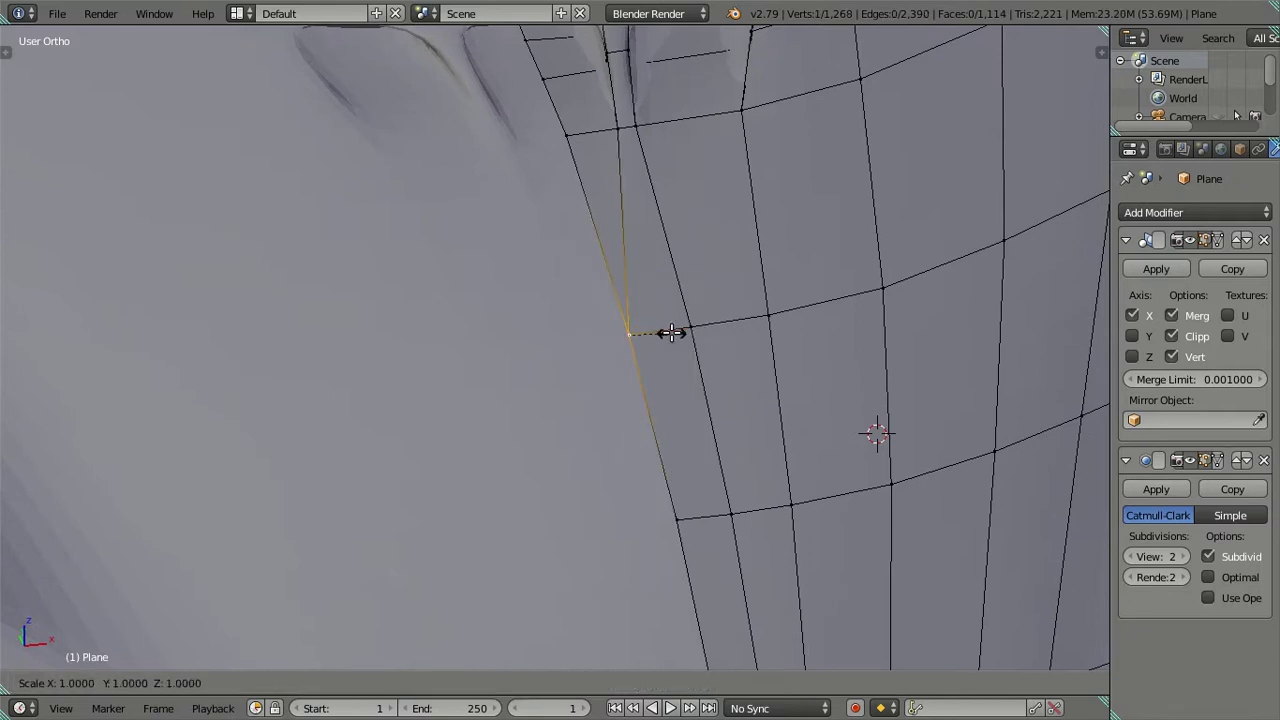
pyautogui.click(670, 332)
pyautogui.press('a')
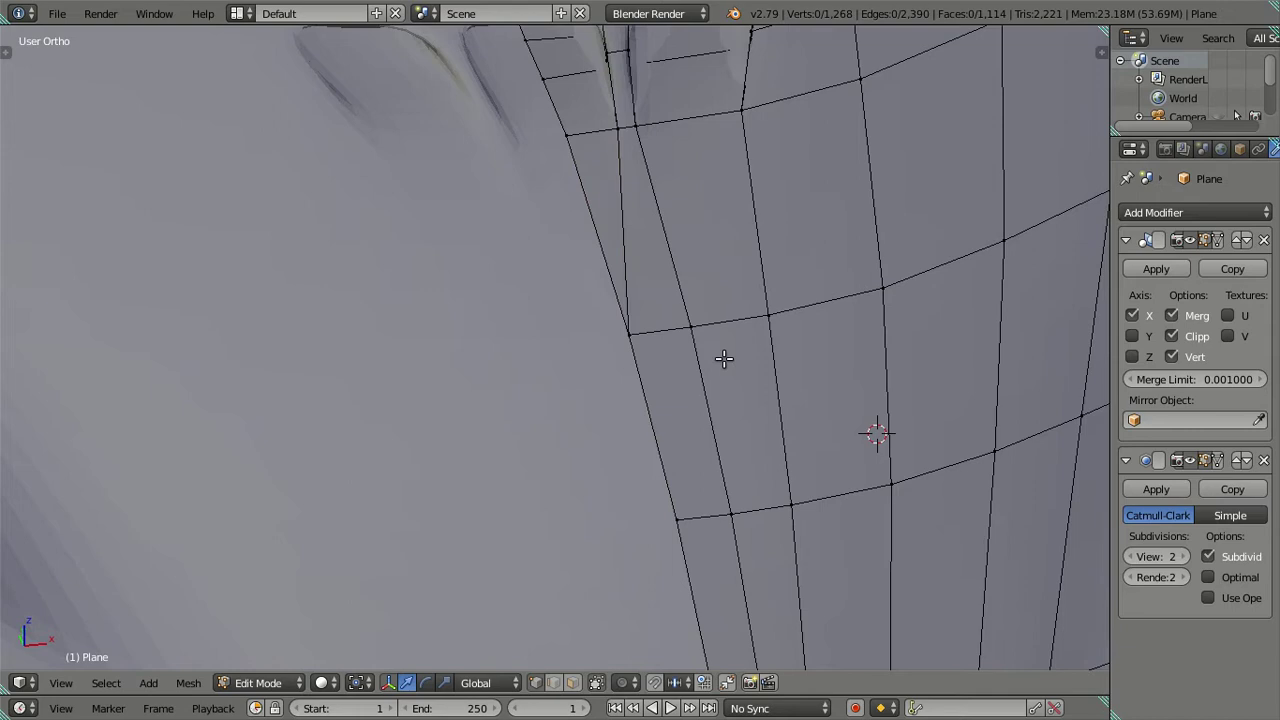
# Review the car body outside Edit Mode, then return to the mesh wireframe.
pyautogui.press('Tab')
pyautogui.scroll(-3, 665, 349)
pyautogui.scroll(-2, 672, 354)
pyautogui.moveTo(672, 346)
pyautogui.mouseDown(button='middle')
pyautogui.moveTo(743, 323)
pyautogui.moveTo(766, 380)
pyautogui.moveTo(720, 386)
pyautogui.moveTo(673, 355)
pyautogui.moveTo(657, 290)
pyautogui.moveTo(651, 340)
pyautogui.moveTo(626, 334)
pyautogui.moveTo(605, 371)
pyautogui.moveTo(644, 465)
pyautogui.moveTo(681, 500)
pyautogui.moveTo(745, 485)
pyautogui.moveTo(694, 369)
pyautogui.moveTo(615, 318)
pyautogui.moveTo(629, 366)
pyautogui.moveTo(617, 452)
pyautogui.moveTo(619, 357)
pyautogui.mouseUp(button='middle')
pyautogui.press('Tab')
pyautogui.moveTo(616, 412); pyautogui.dragTo(626, 336, button='middle')
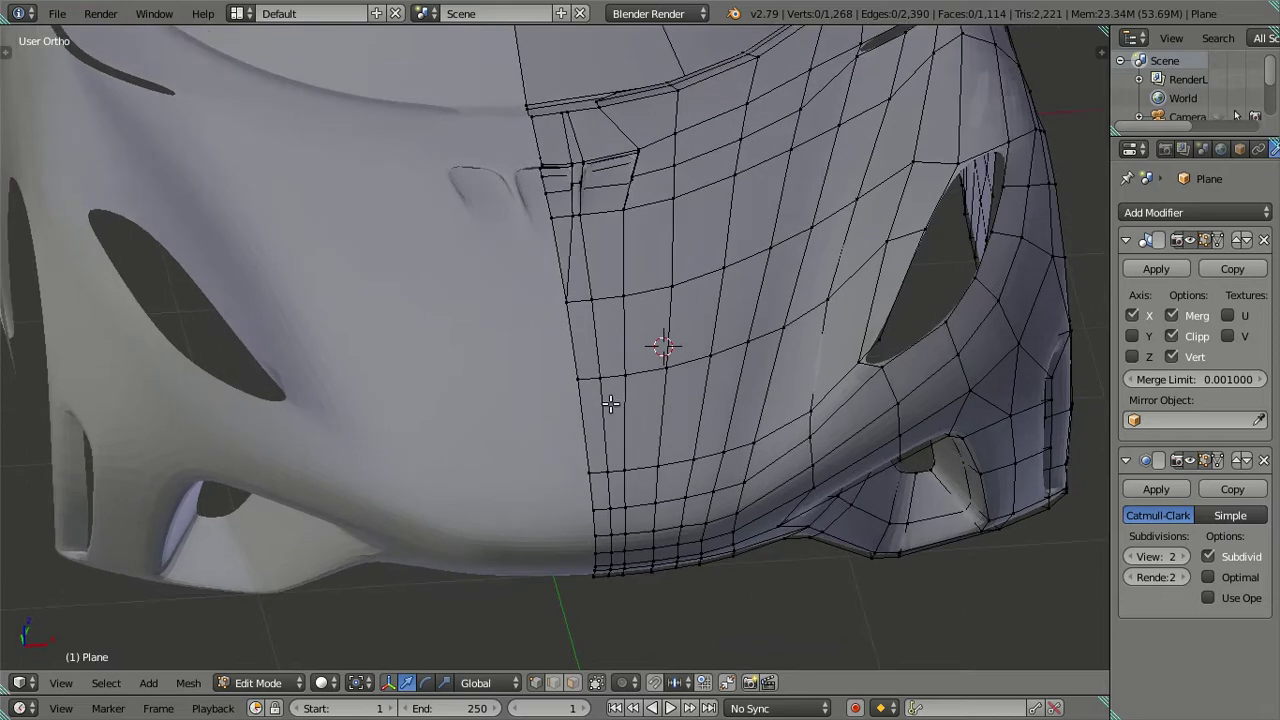
# Merge two seam vertices together at the last one.
pyautogui.scroll(2, 607, 409)
pyautogui.rightClick(616, 390)
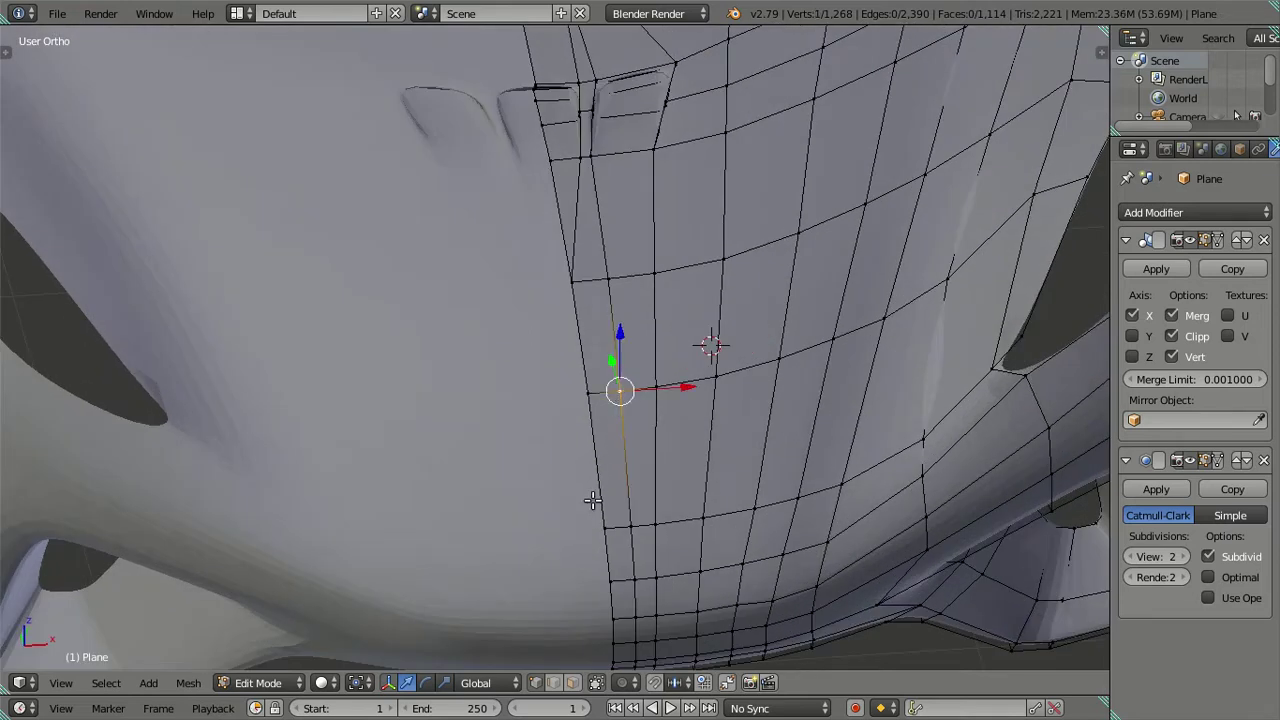
pyautogui.keyDown('shift'); pyautogui.rightClick(623, 520); pyautogui.keyUp('shift')
pyautogui.hotkey('alt', 'm')
pyautogui.click(607, 524)
# Dissolve another edge loop and preview the smoothed car front.
pyautogui.keyDown('alt'); pyautogui.rightClick(628, 566); pyautogui.keyUp('alt')
pyautogui.press('x')
pyautogui.click(691, 567)
pyautogui.moveTo(691, 567); pyautogui.dragTo(647, 497, button='middle')
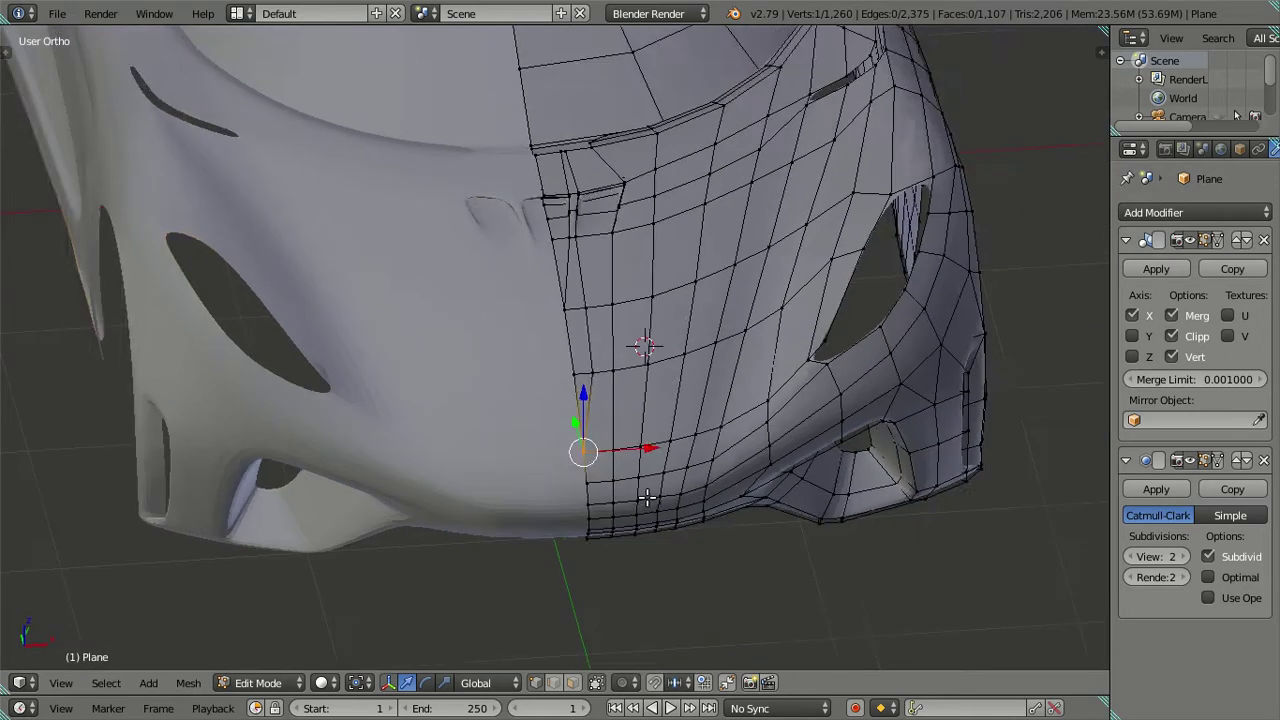
pyautogui.press('Tab')
pyautogui.moveTo(660, 434)
pyautogui.mouseDown(button='middle')
pyautogui.moveTo(709, 443)
pyautogui.moveTo(683, 443)
pyautogui.moveTo(663, 371)
pyautogui.mouseUp(button='middle')
pyautogui.scroll(3, 683, 443)
pyautogui.press('Tab')
# Merge another pair of seam vertices and check the body from a front view.
pyautogui.keyDown('shift'); pyautogui.rightClick(665, 370); pyautogui.keyUp('shift')
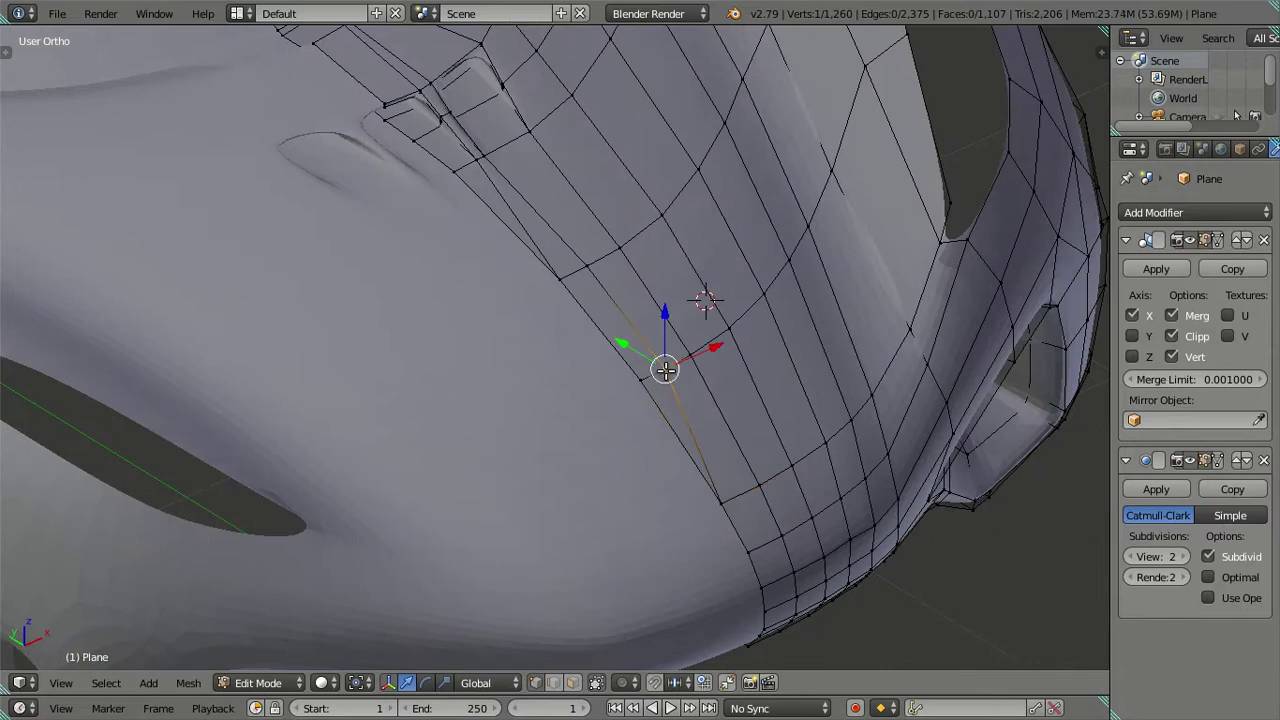
pyautogui.click(644, 389)
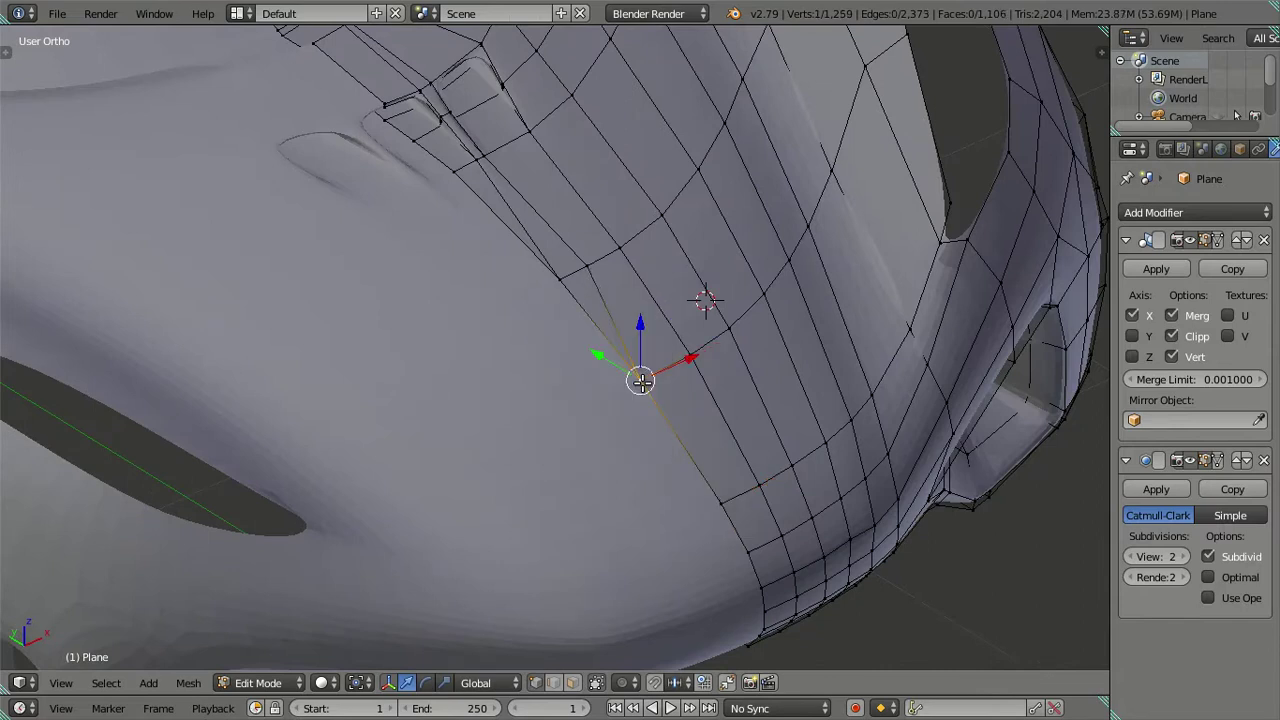
pyautogui.press('Tab')
pyautogui.moveTo(640, 389)
pyautogui.mouseDown(button='middle')
pyautogui.moveTo(674, 414)
pyautogui.moveTo(656, 378)
pyautogui.moveTo(634, 543)
pyautogui.mouseUp(button='middle')
pyautogui.press('Tab')
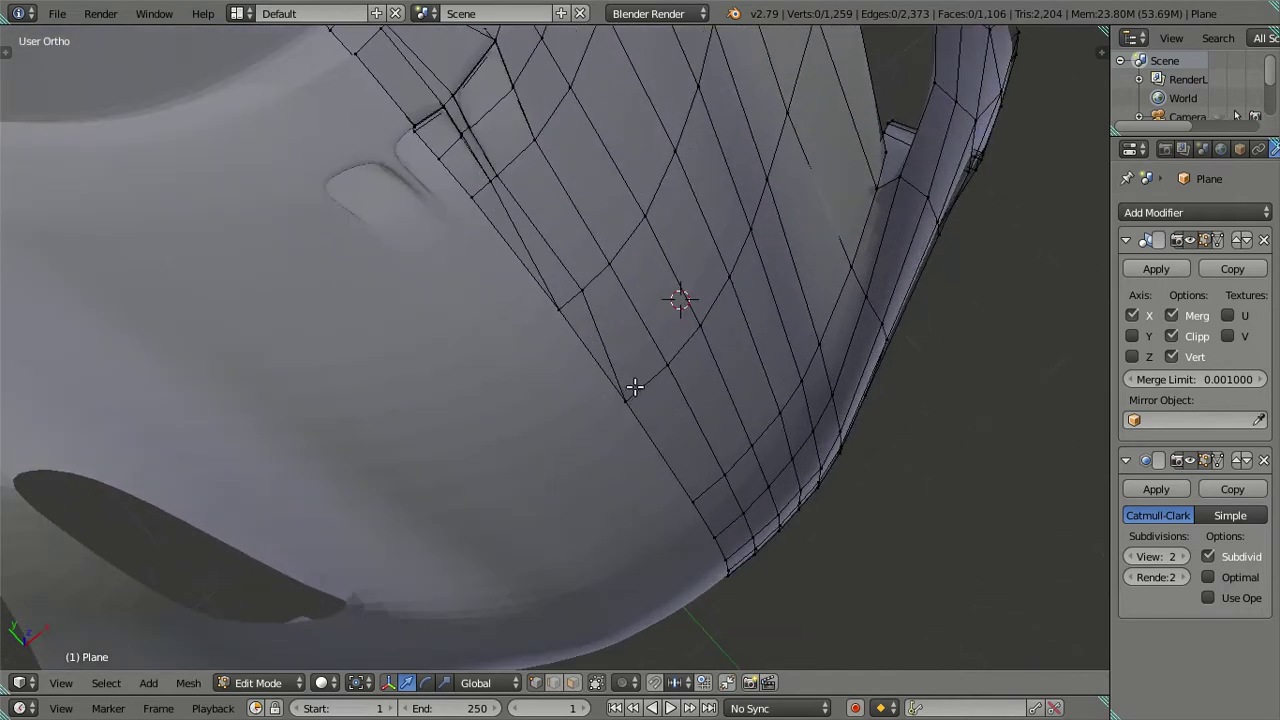
pyautogui.press('Tab')
pyautogui.moveTo(690, 403)
pyautogui.mouseDown(button='middle')
pyautogui.moveTo(634, 303)
pyautogui.moveTo(583, 286)
pyautogui.moveTo(625, 343)
pyautogui.mouseUp(button='middle')
pyautogui.scroll(2, 579, 290)
pyautogui.press('Tab')
# Merge a further seam vertex pair at the last one and review the whole body.
pyautogui.scroll(2, 625, 343)
pyautogui.scroll(2, 622, 383)
pyautogui.keyDown('shift'); pyautogui.rightClick(612, 400); pyautogui.keyUp('shift')
pyautogui.hotkey('alt', 'm')
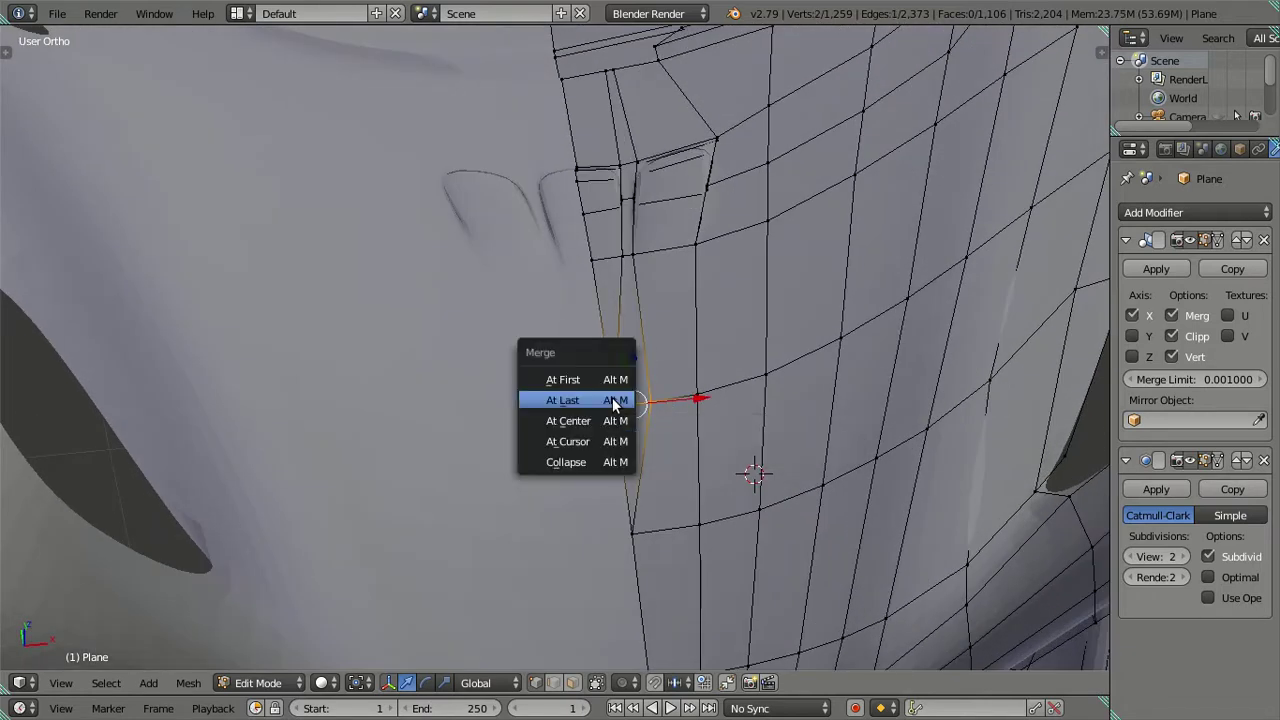
pyautogui.click(612, 397)
pyautogui.press('Tab')
pyautogui.scroll(-5, 636, 428)
pyautogui.moveTo(636, 428)
pyautogui.mouseDown(button='middle')
pyautogui.moveTo(716, 380)
pyautogui.moveTo(764, 374)
pyautogui.moveTo(650, 380)
pyautogui.mouseUp(button='middle')
pyautogui.press('Tab')
pyautogui.scroll(4, 650, 385)
# Fill a column of new faces down the lower centre-seam edge with F.
pyautogui.rightClick(658, 369)
pyautogui.press('f')
pyautogui.click(751, 366)
pyautogui.press('f')
pyautogui.click(764, 368)
pyautogui.press('f')
pyautogui.press('f')
pyautogui.press('f')
pyautogui.press('f')
pyautogui.press('f')
pyautogui.press('f')
pyautogui.press('f')
pyautogui.press('a')
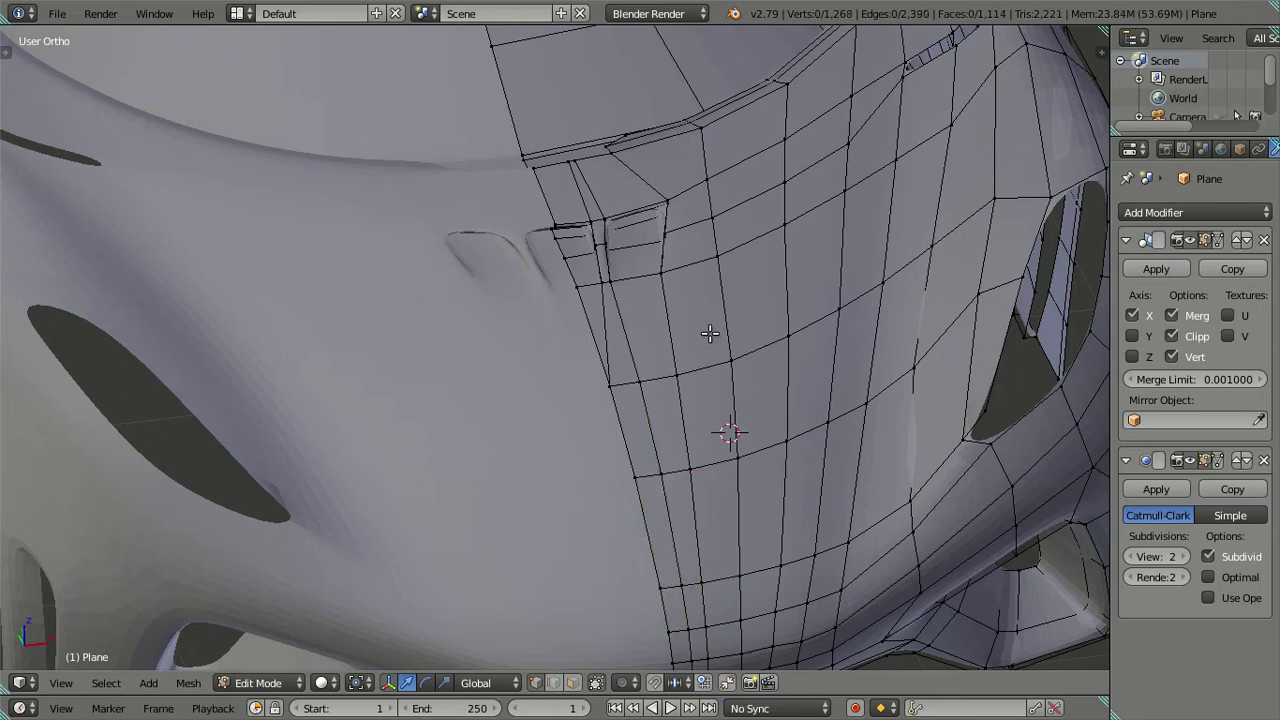
pyautogui.press('f')
pyautogui.press('f')
pyautogui.press('f')
pyautogui.press('f')
pyautogui.press('a')
pyautogui.press('a')
pyautogui.moveTo(717, 351); pyautogui.dragTo(729, 441, button='middle')
pyautogui.rightClick(655, 503)
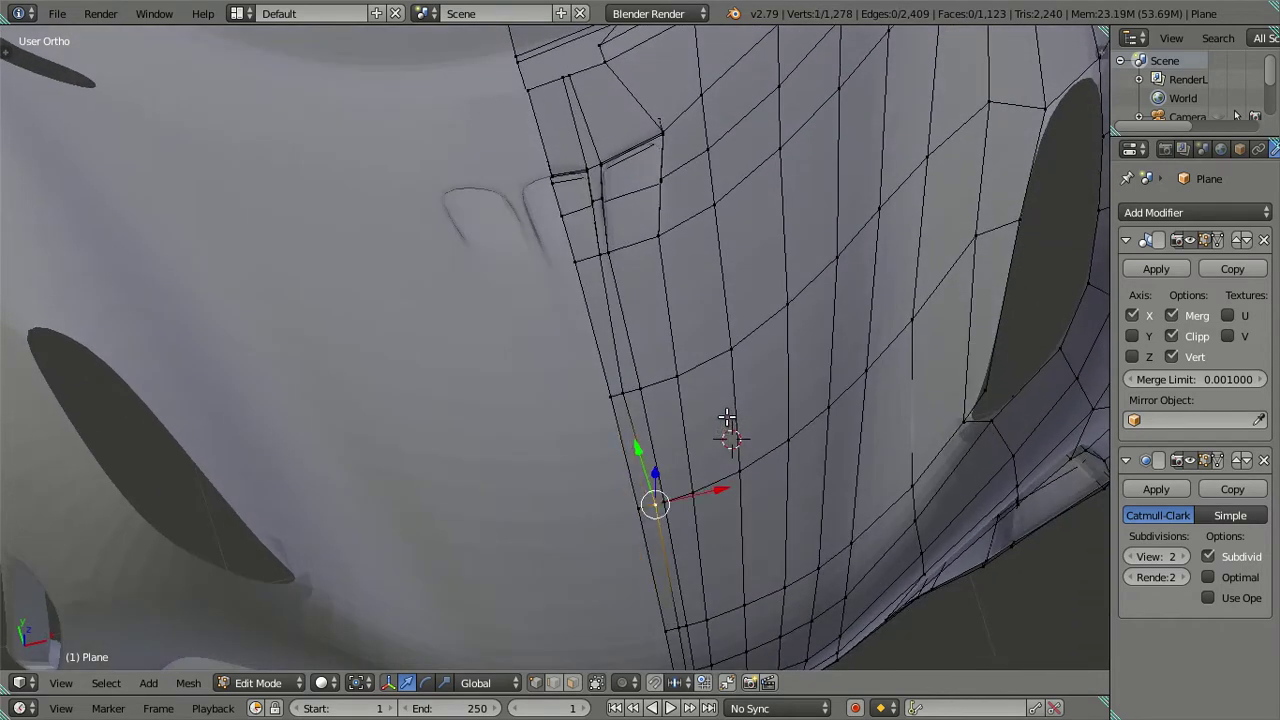
# In Top Ortho view, move the upper seam vertex along X onto the mirror centre.
pyautogui.moveTo(697, 402); pyautogui.dragTo(642, 420, button='middle')
pyautogui.press('KP_7')
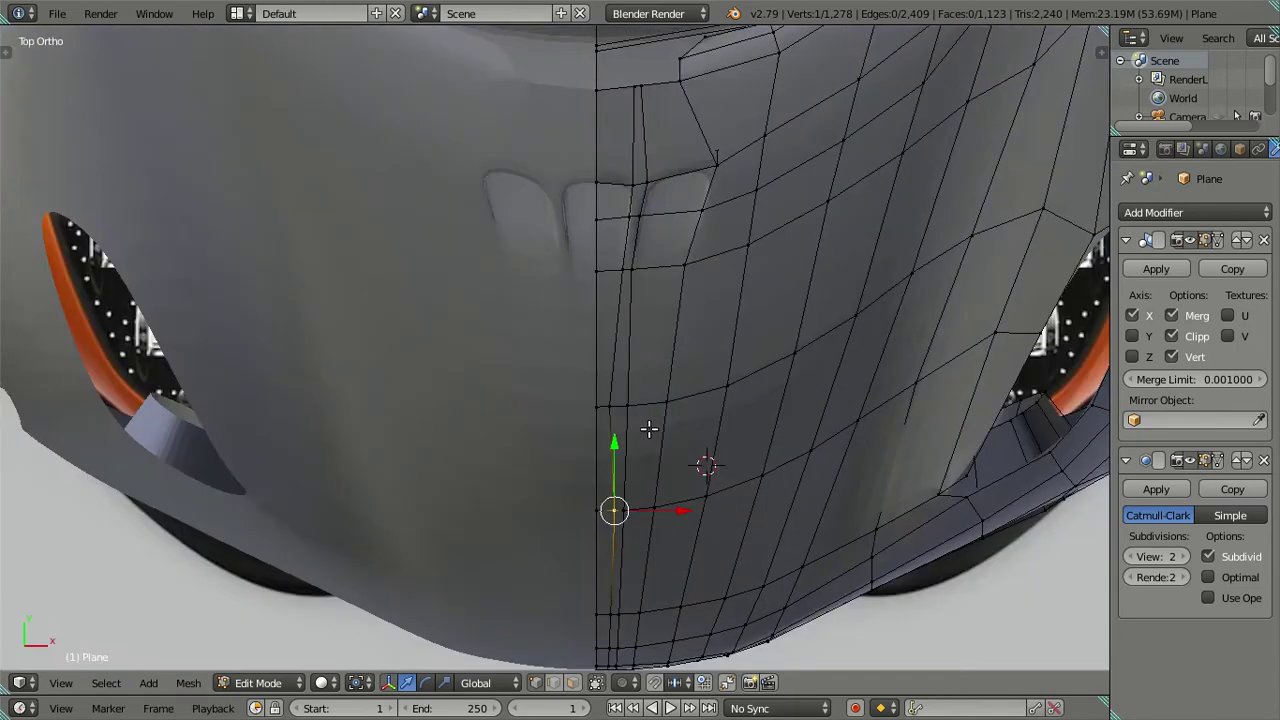
pyautogui.scroll(-1, 710, 440)
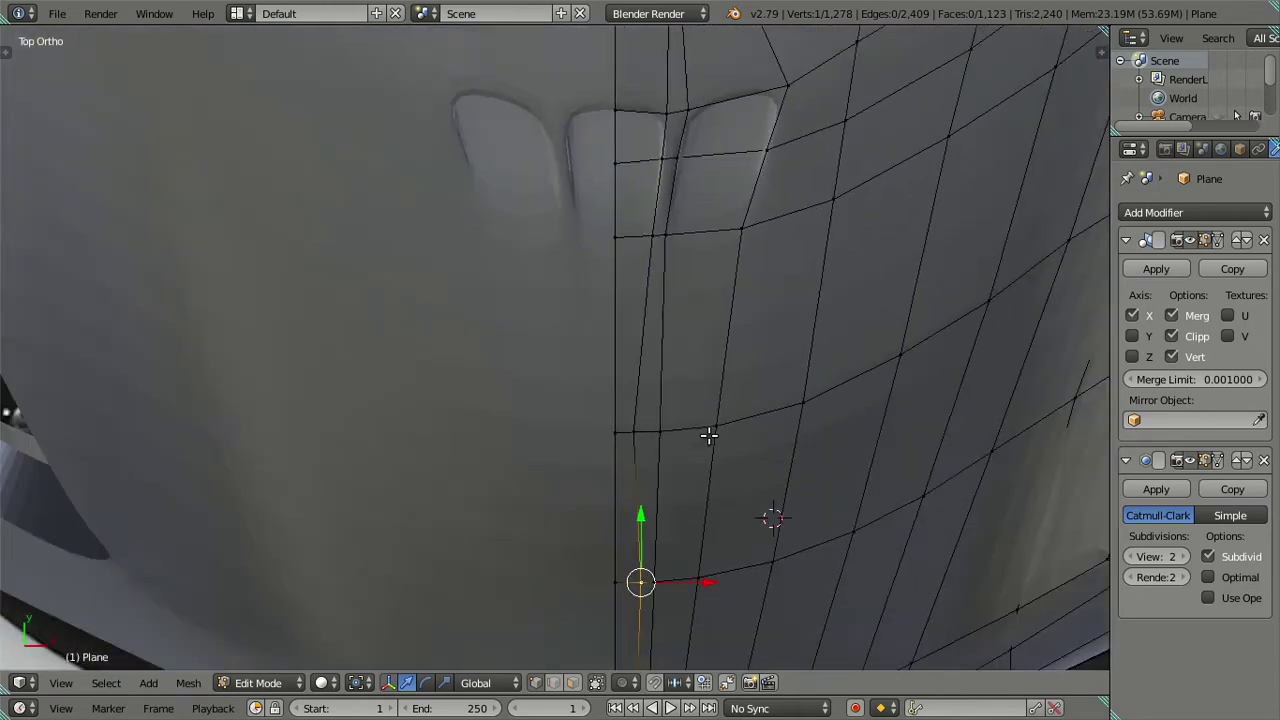
pyautogui.scroll(-4, 709, 436)
pyautogui.scroll(3, 708, 434)
pyautogui.scroll(2, 714, 432)
pyautogui.scroll(-2, 700, 380)
pyautogui.scroll(4, 630, 350)
pyautogui.rightClick(562, 350)
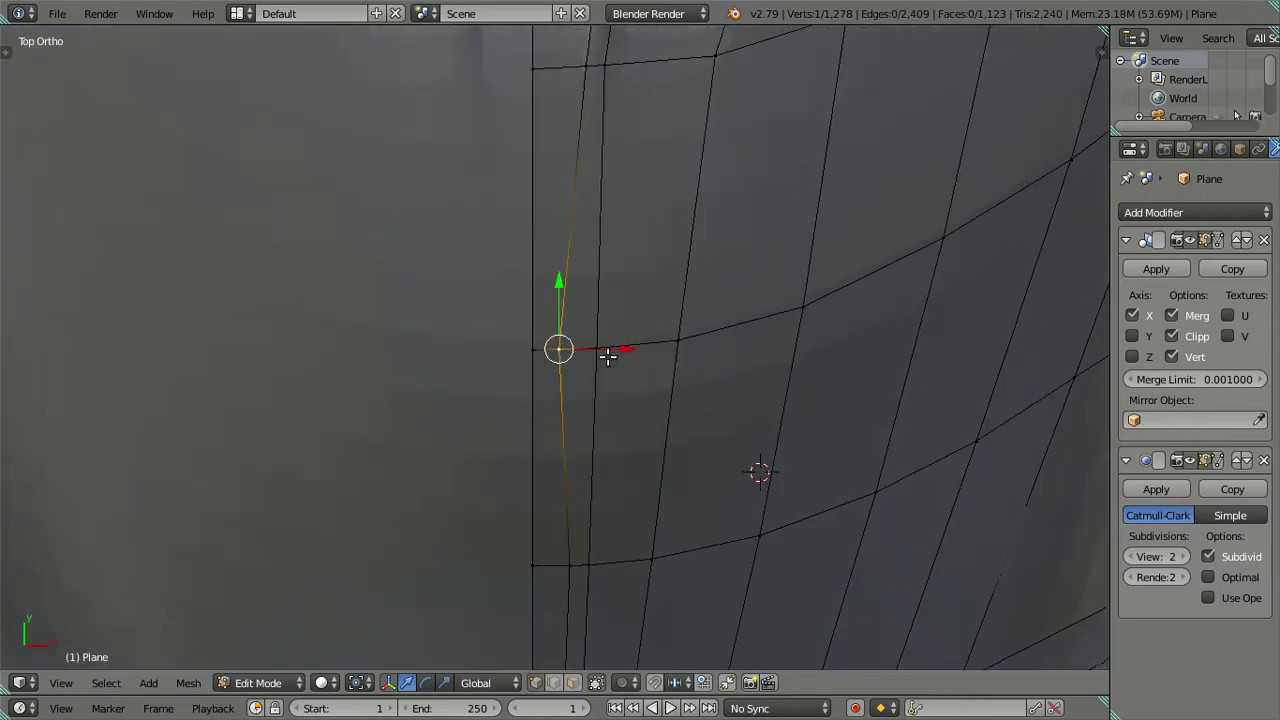
pyautogui.scroll(2, 630, 358)
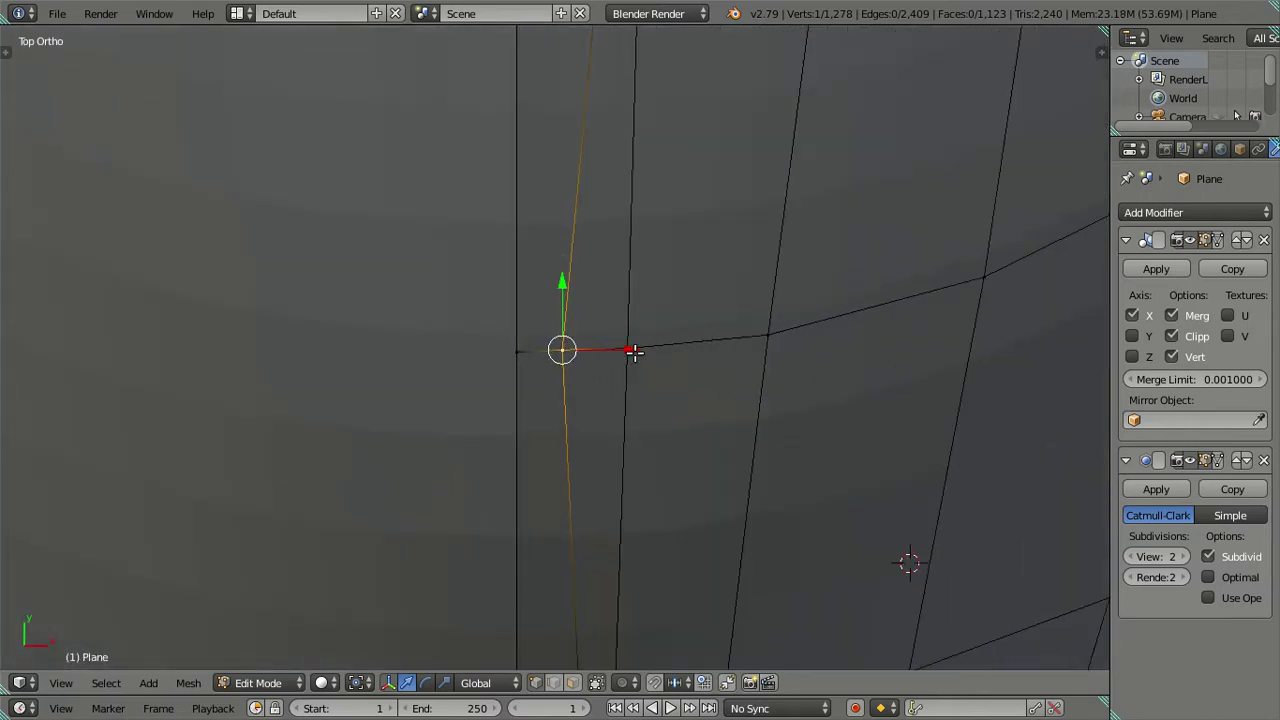
pyautogui.press('g')
pyautogui.press('x')
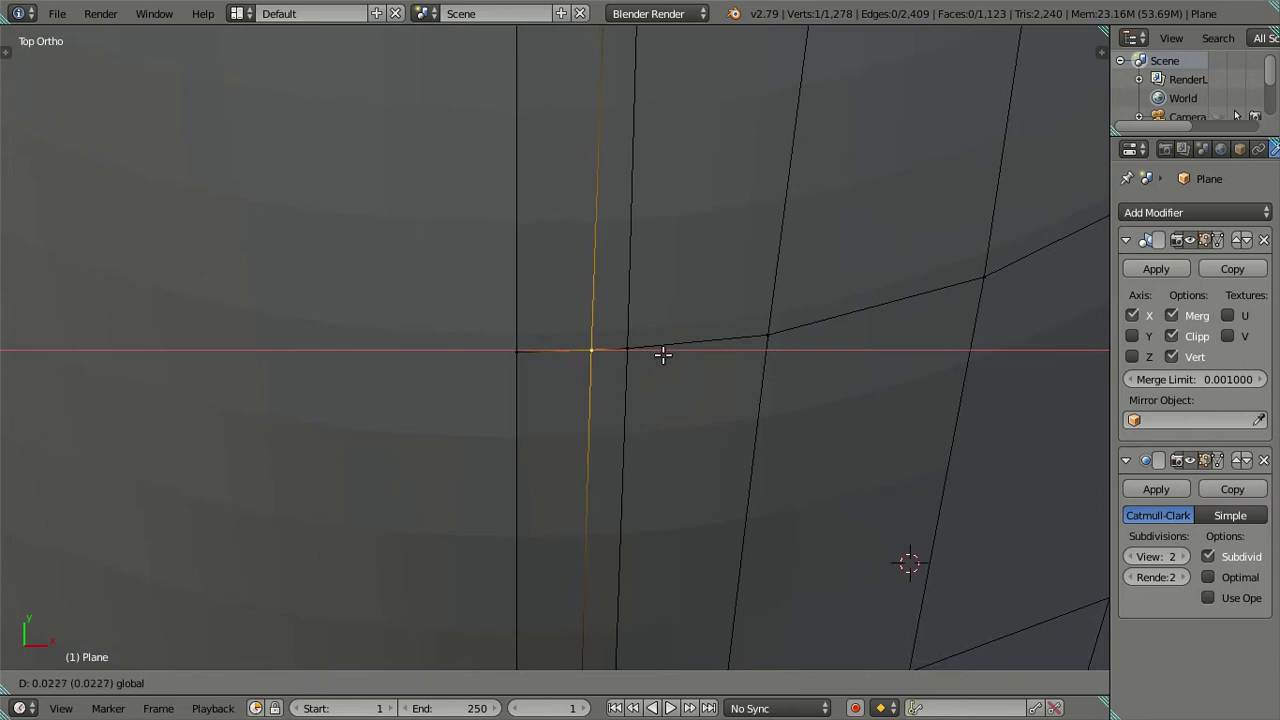
pyautogui.click(663, 354)
# Nudge a vertex near the seam along the Y axis to line it up.
pyautogui.scroll(-4, 660, 354)
pyautogui.scroll(3, 656, 354)
pyautogui.scroll(2, 654, 354)
pyautogui.scroll(-2, 652, 380)
pyautogui.scroll(-1, 655, 404)
pyautogui.scroll(1, 626, 523)
pyautogui.scroll(2, 629, 523)
pyautogui.scroll(4, 640, 508)
pyautogui.scroll(-2, 628, 465)
pyautogui.scroll(-1, 615, 421)
pyautogui.scroll(1, 700, 510)
pyautogui.rightClick(725, 523)
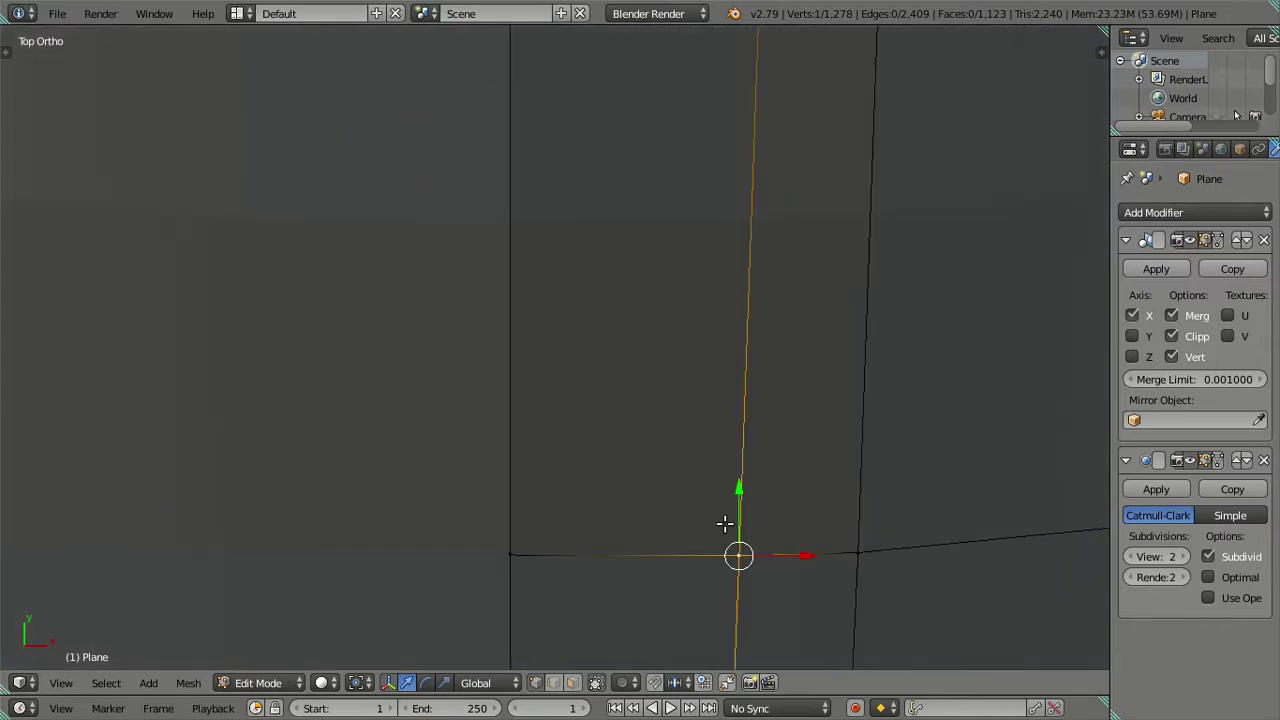
pyautogui.moveTo(739, 489); pyautogui.dragTo(739, 486)
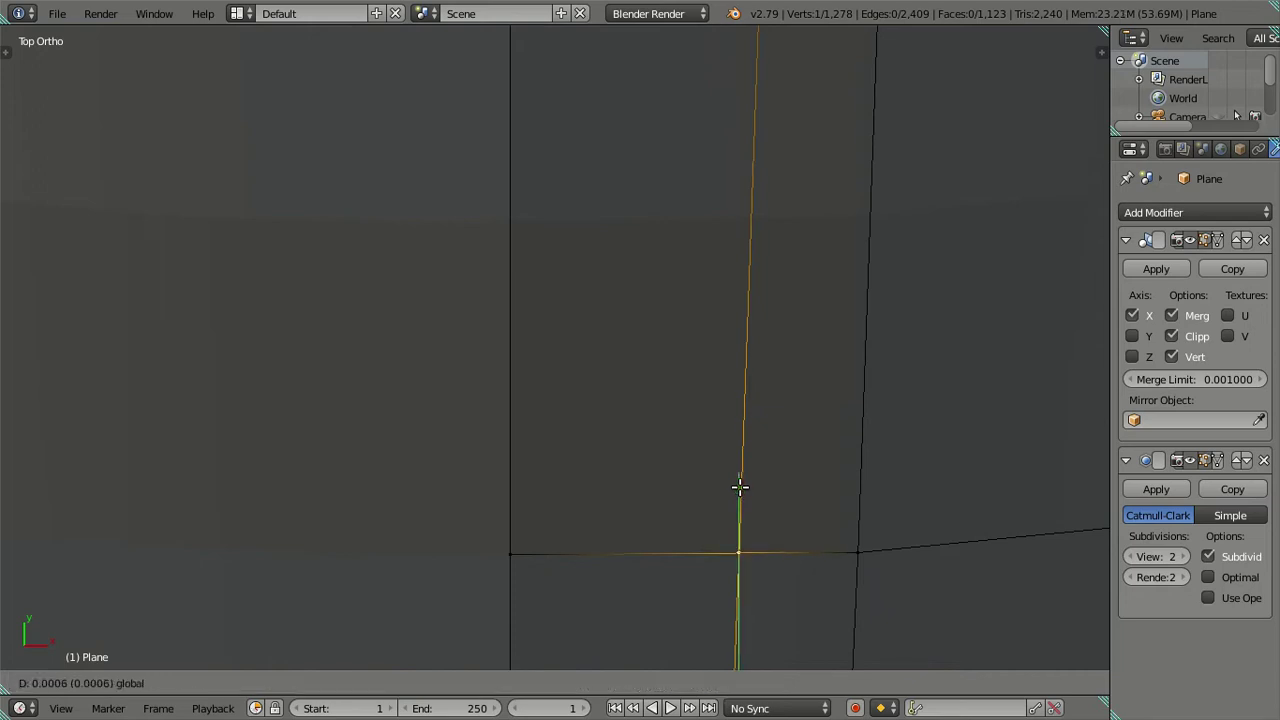
pyautogui.click(739, 487)
pyautogui.press('a')
# Inspect the horizontal seam edge, then orbit the smoothed front in Object Mode.
pyautogui.scroll(-2, 709, 493)
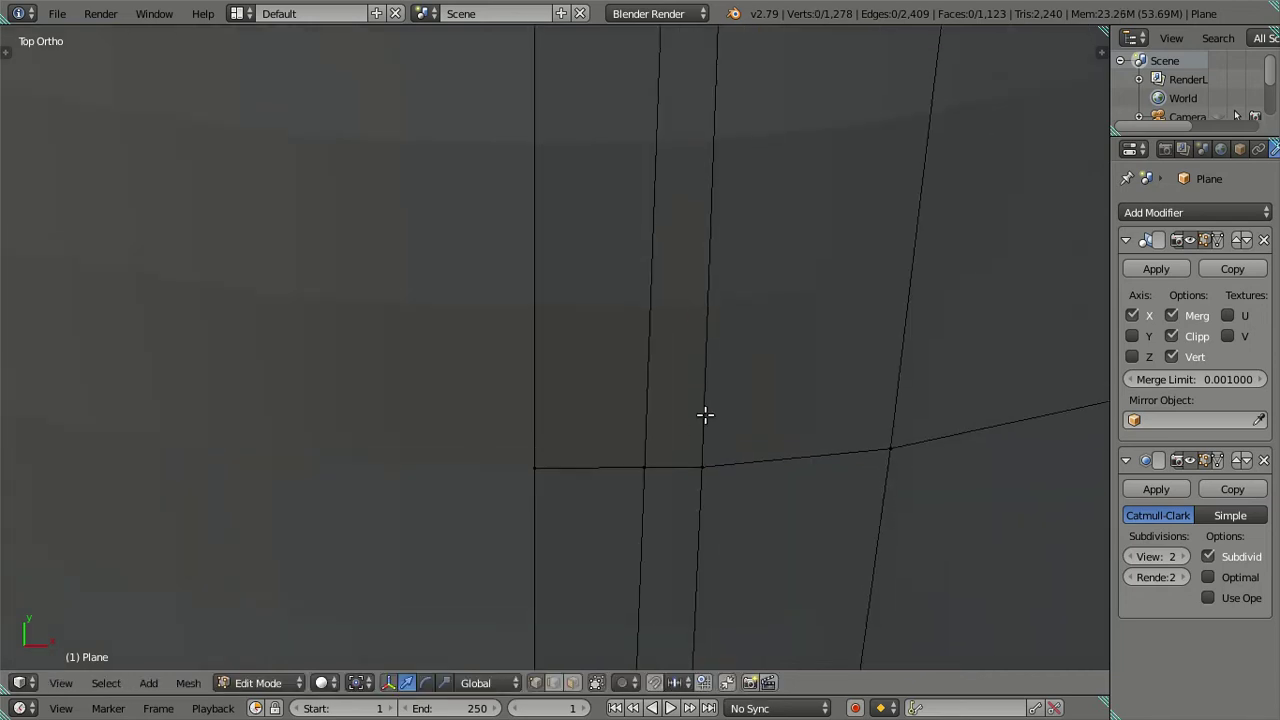
pyautogui.keyDown('shift'); pyautogui.moveTo(700, 357); pyautogui.dragTo(689, 514, button='middle'); pyautogui.keyUp('shift')
pyautogui.scroll(3, 690, 466)
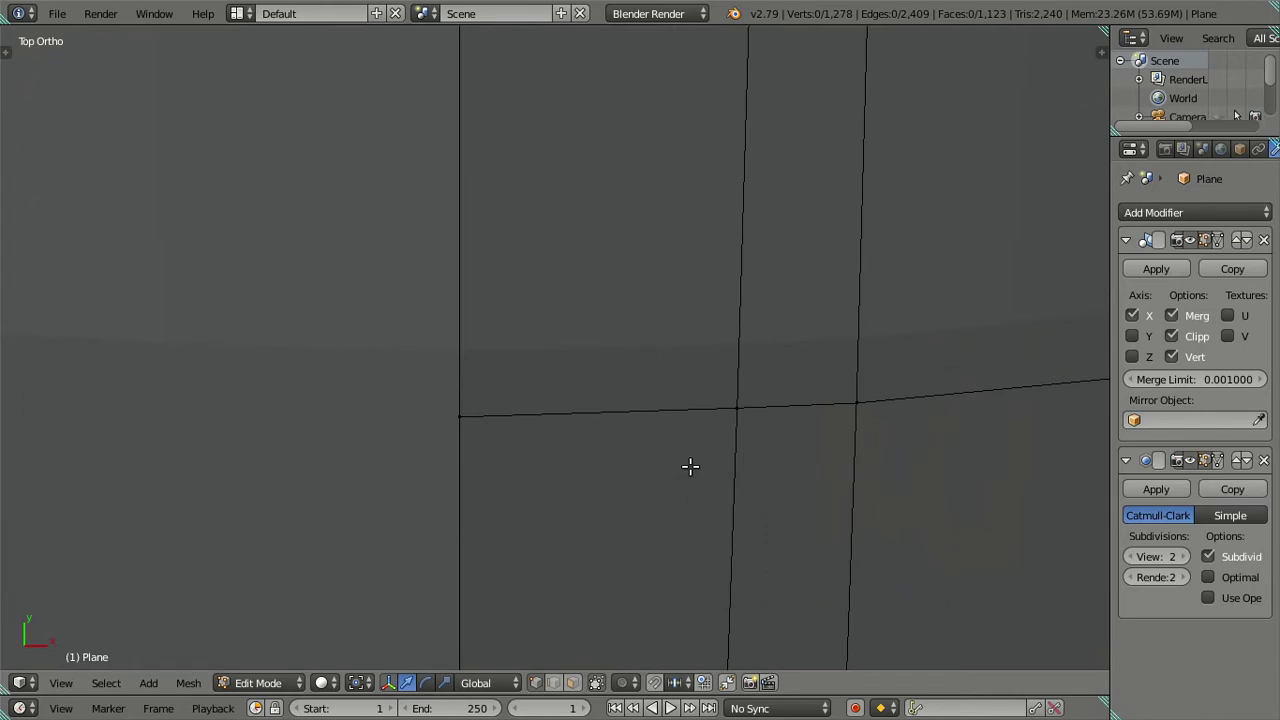
pyautogui.scroll(-1, 731, 411)
pyautogui.scroll(-1, 726, 417)
pyautogui.scroll(-2, 700, 450)
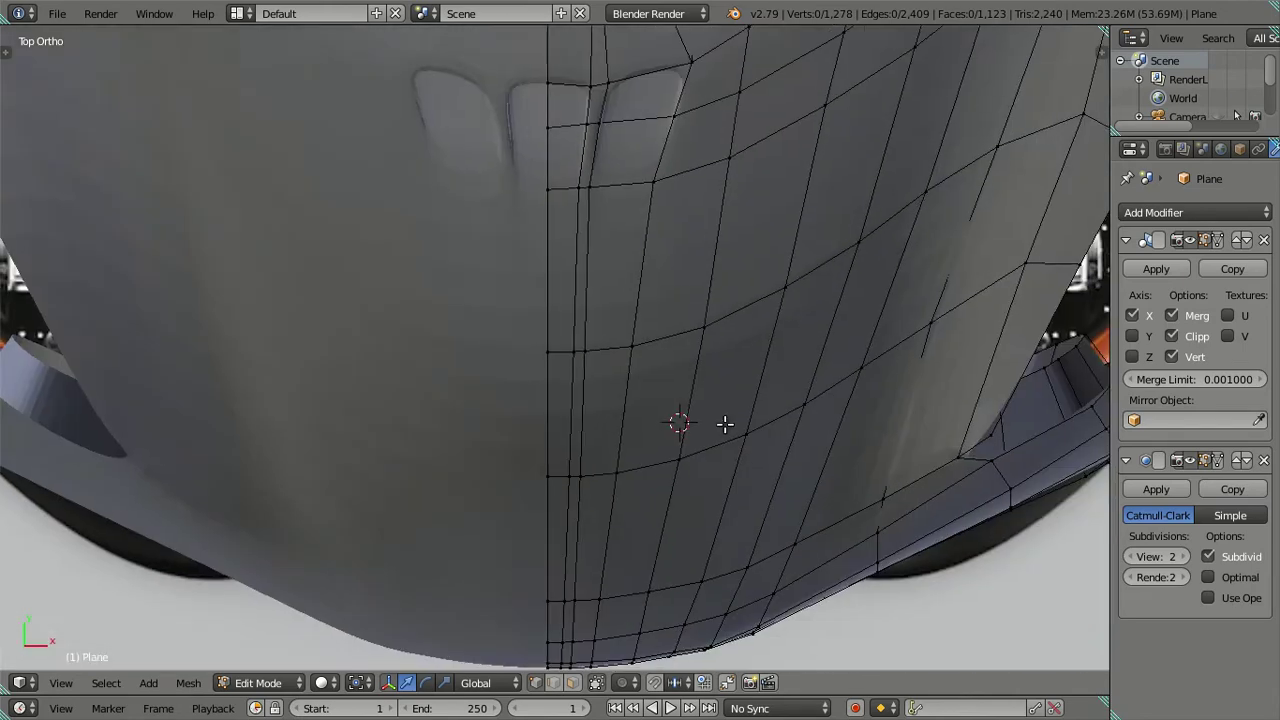
pyautogui.scroll(-1, 726, 423)
pyautogui.scroll(2, 742, 430)
pyautogui.keyDown('shift'); pyautogui.moveTo(740, 440); pyautogui.dragTo(629, 403, button='middle'); pyautogui.keyUp('shift')
pyautogui.scroll(3, 770, 481)
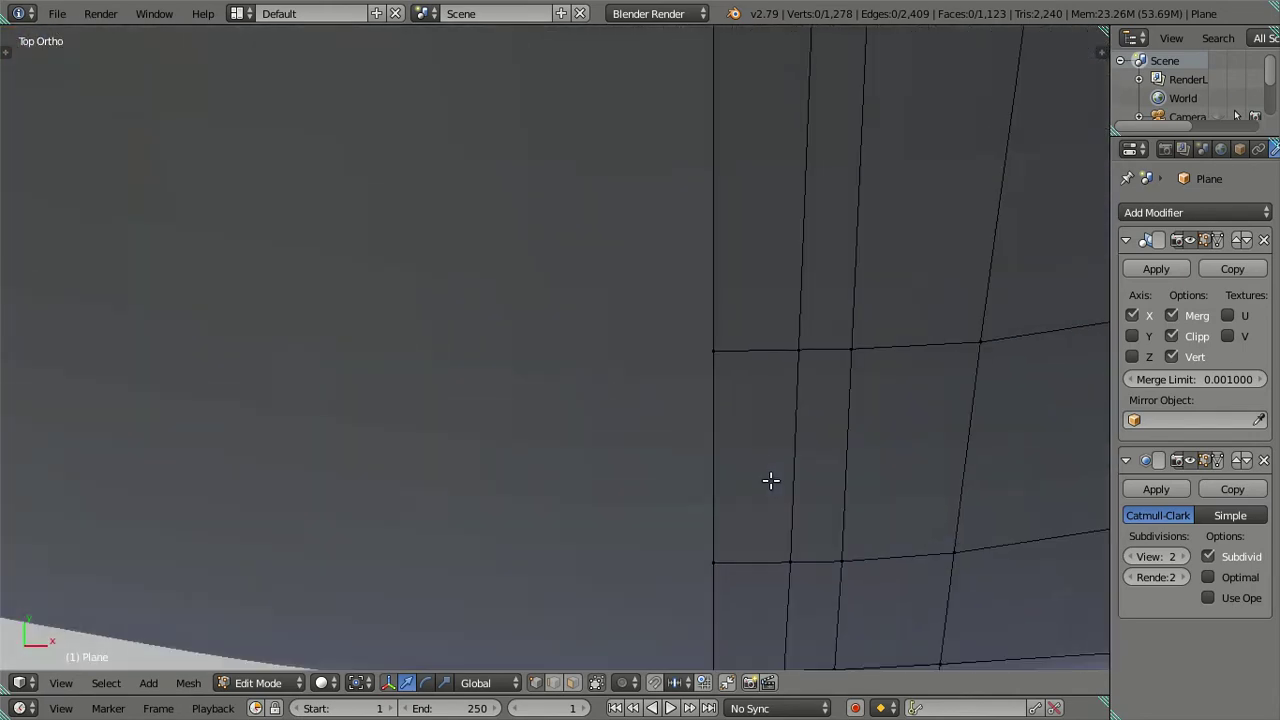
pyautogui.scroll(-2, 782, 486)
pyautogui.scroll(-2, 782, 486)
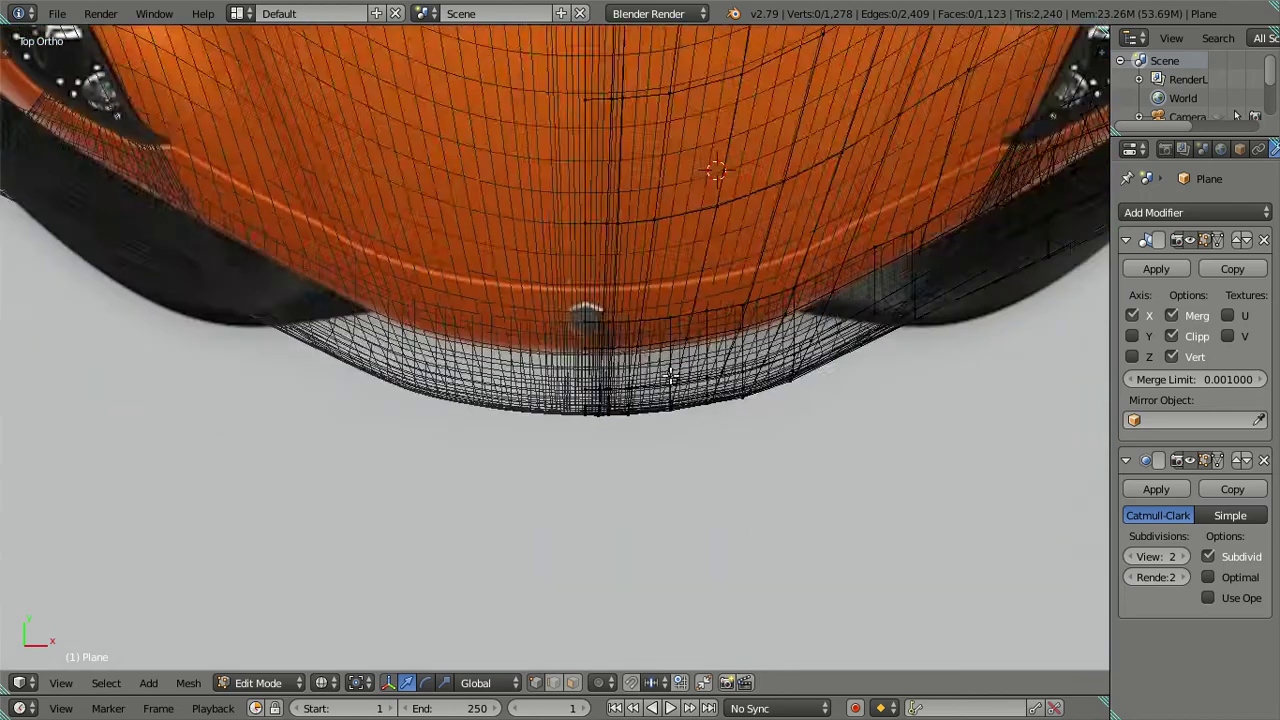
pyautogui.scroll(2, 666, 297)
pyautogui.scroll(1, 625, 551)
pyautogui.press('Tab')
pyautogui.scroll(-3, 608, 529)
pyautogui.moveTo(608, 529)
pyautogui.mouseDown(button='middle')
pyautogui.moveTo(676, 429)
pyautogui.moveTo(667, 338)
pyautogui.moveTo(683, 319)
pyautogui.moveTo(740, 332)
pyautogui.moveTo(743, 349)
pyautogui.moveTo(717, 349)
pyautogui.moveTo(697, 526)
pyautogui.mouseUp(button='middle')
# Shift the vertical edge loop near the vents slightly along X and check the smoothed surface.
pyautogui.scroll(2, 697, 526)
pyautogui.scroll(2, 677, 429)
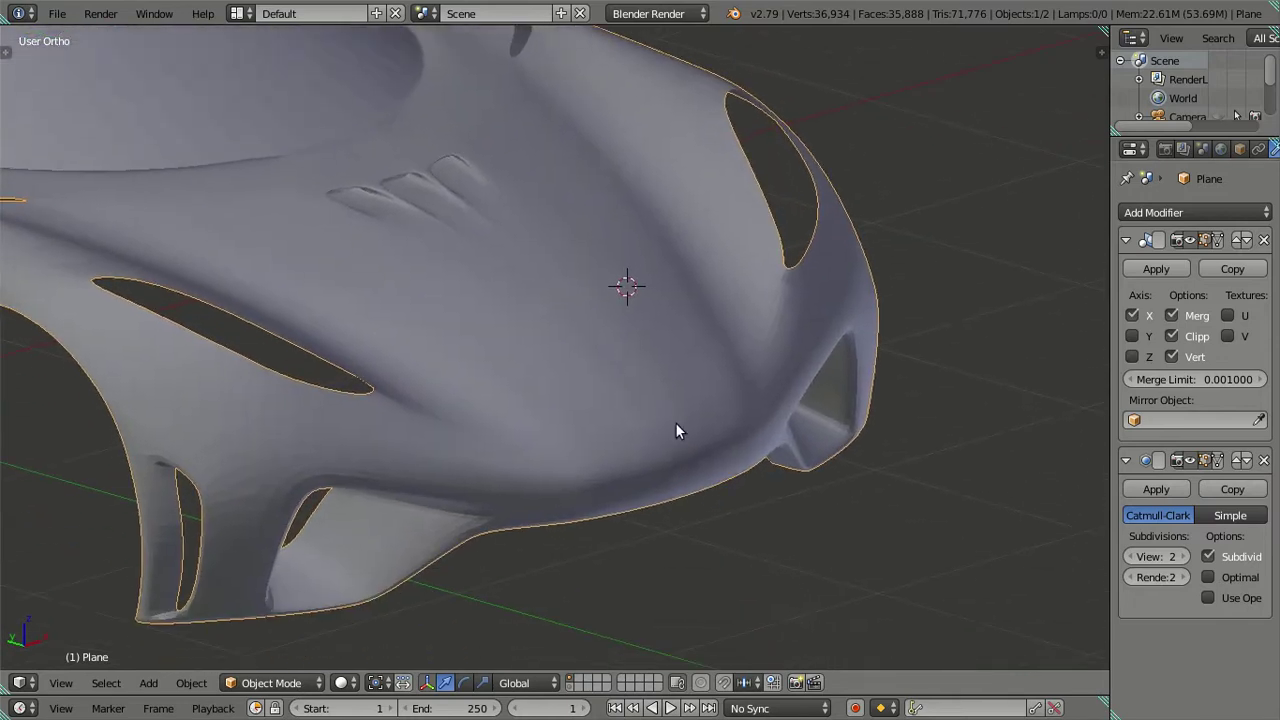
pyautogui.scroll(2, 691, 486)
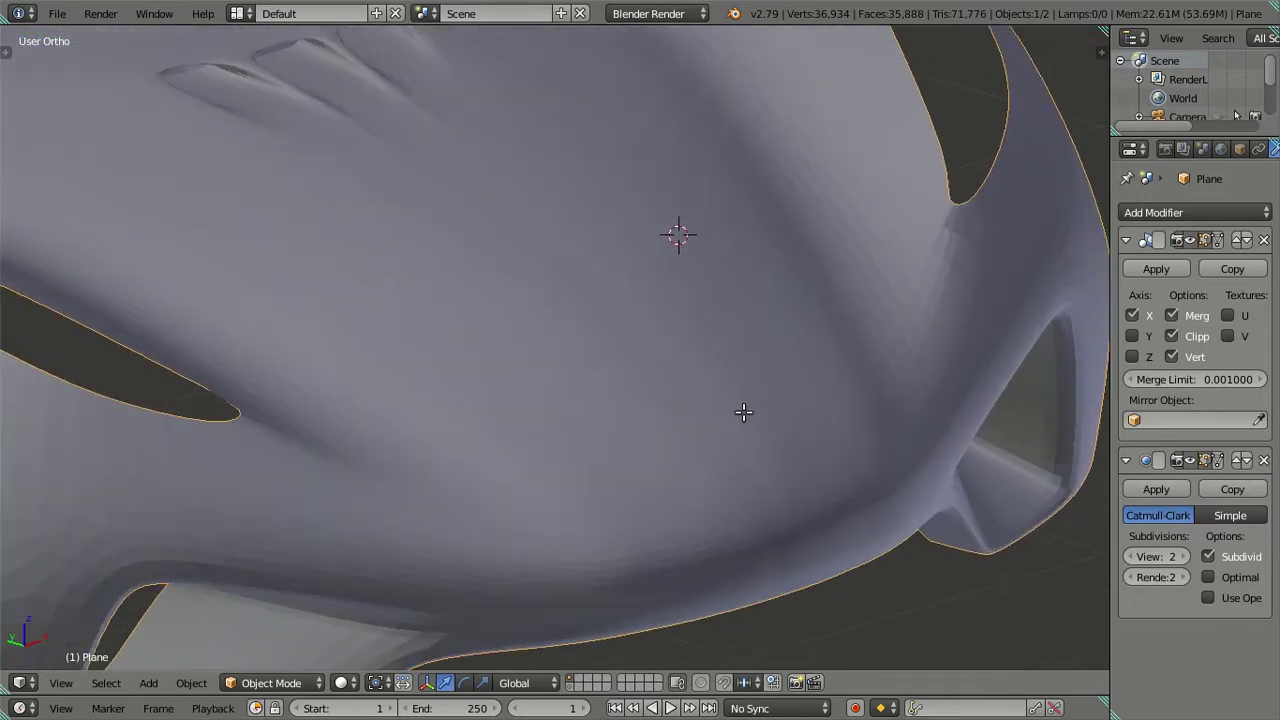
pyautogui.press('Tab')
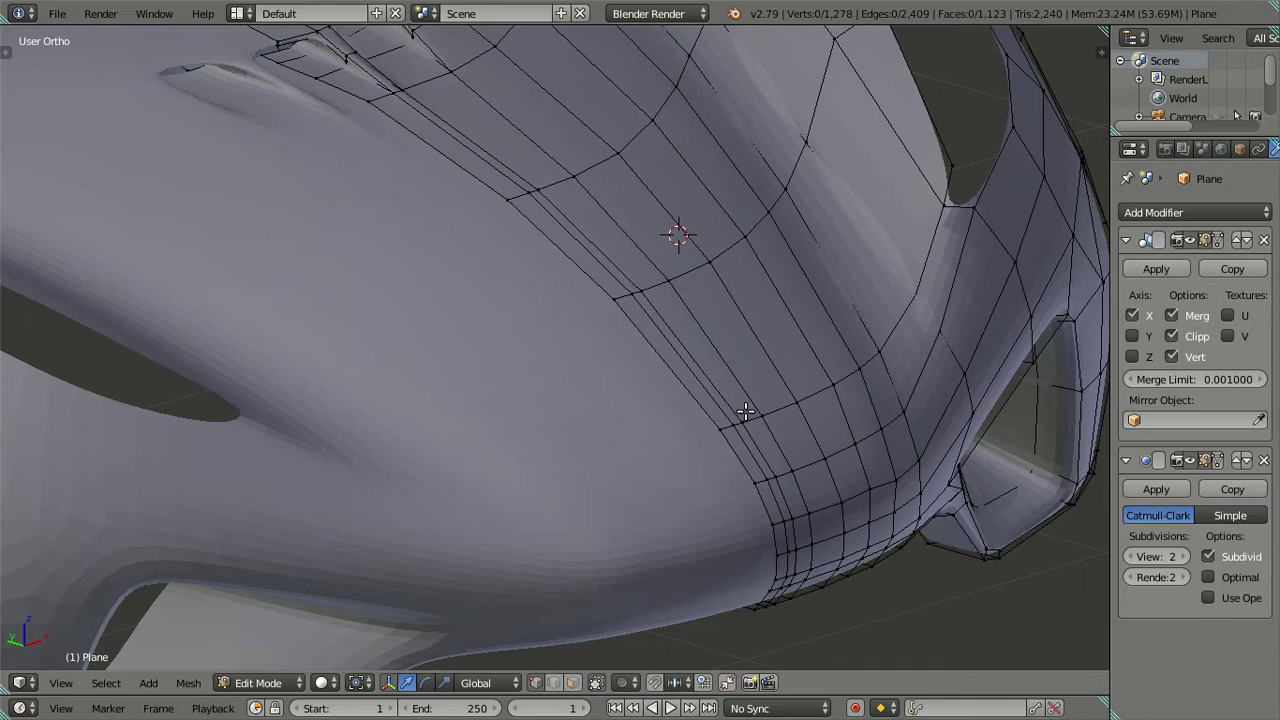
pyautogui.press('KP_6')
pyautogui.moveTo(746, 411)
pyautogui.mouseDown(button='middle')
pyautogui.moveTo(689, 409)
pyautogui.moveTo(646, 371)
pyautogui.moveTo(650, 300)
pyautogui.mouseUp(button='middle')
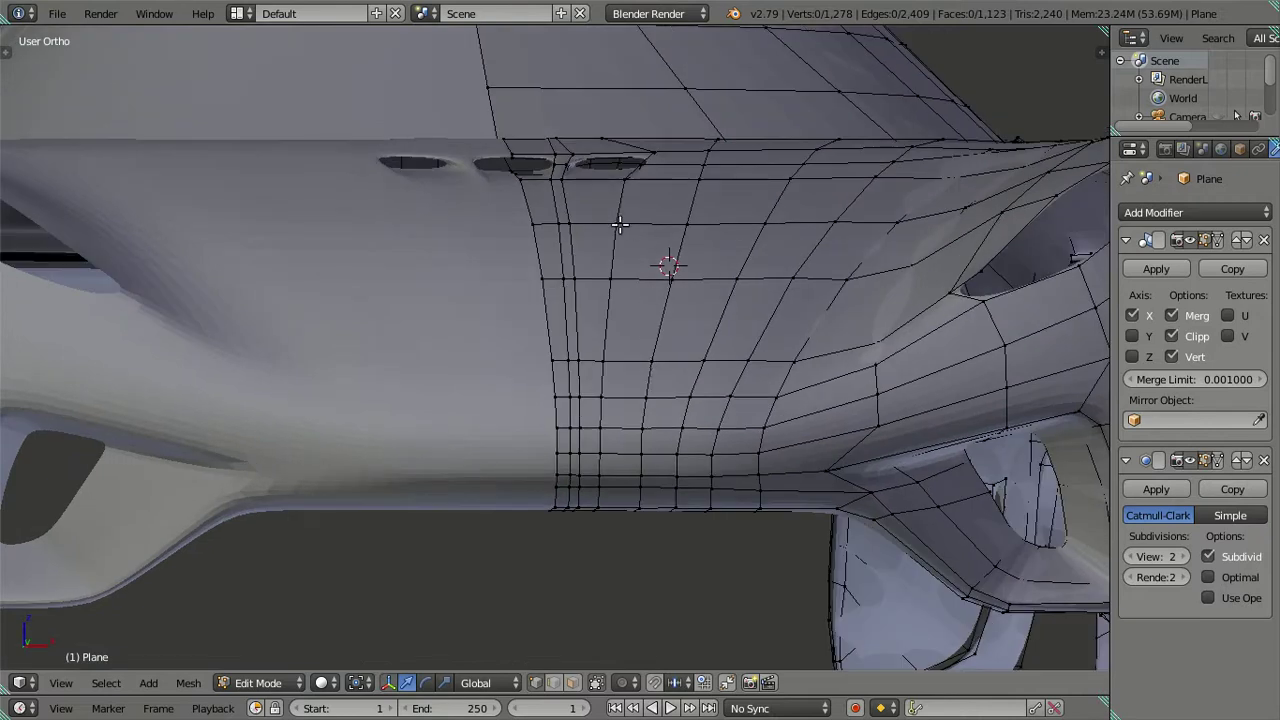
pyautogui.keyDown('alt'); pyautogui.rightClick(611, 330); pyautogui.keyUp('alt')
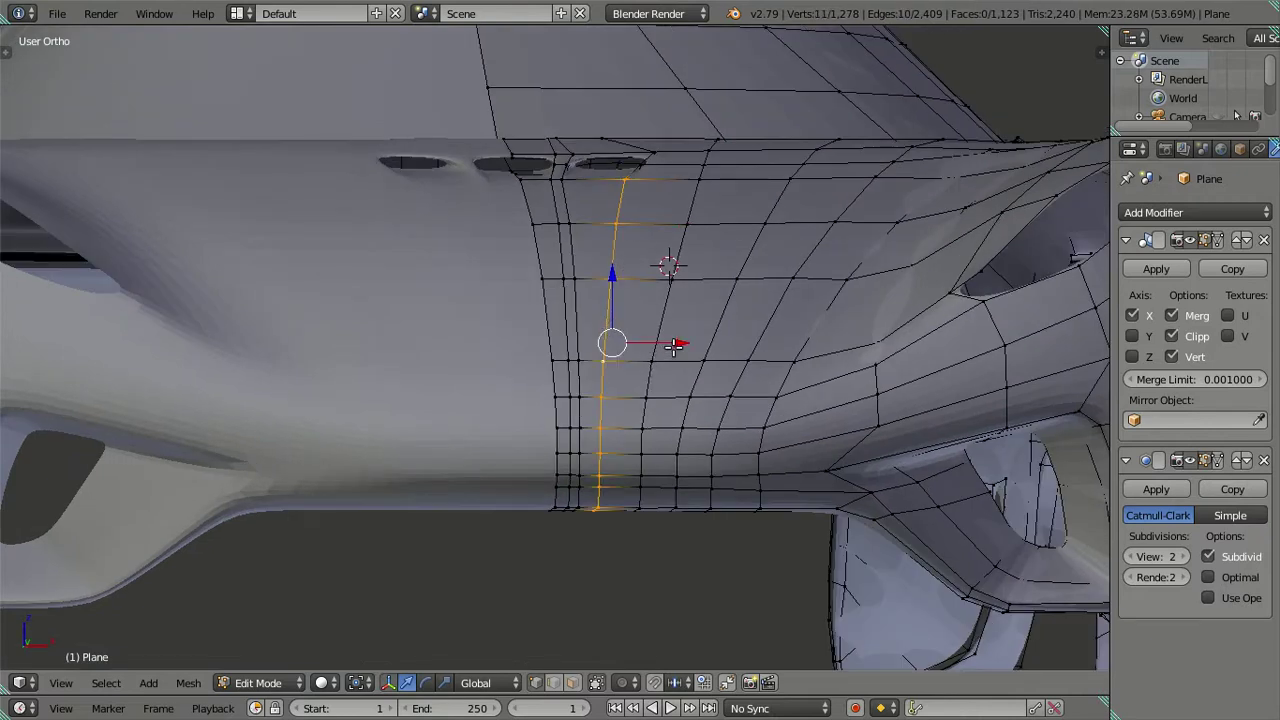
pyautogui.moveTo(676, 345); pyautogui.dragTo(687, 344)
pyautogui.press('a')
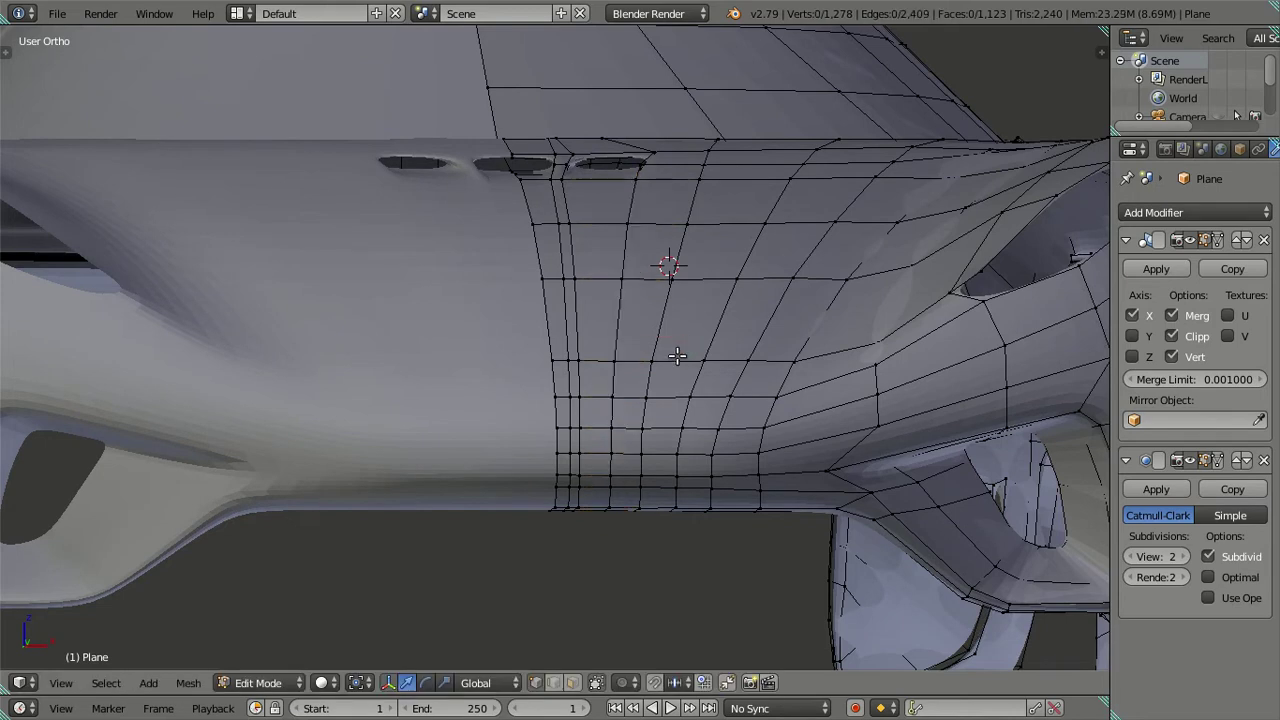
pyautogui.press('Tab')
pyautogui.moveTo(647, 345)
pyautogui.mouseDown(button='middle')
pyautogui.moveTo(698, 386)
pyautogui.moveTo(708, 436)
pyautogui.moveTo(744, 493)
pyautogui.moveTo(735, 373)
pyautogui.moveTo(721, 352)
pyautogui.moveTo(706, 396)
pyautogui.mouseUp(button='middle')
# Nudge the vertical edge loop through the nose slightly along X, then inspect the underside.
pyautogui.press('Tab')
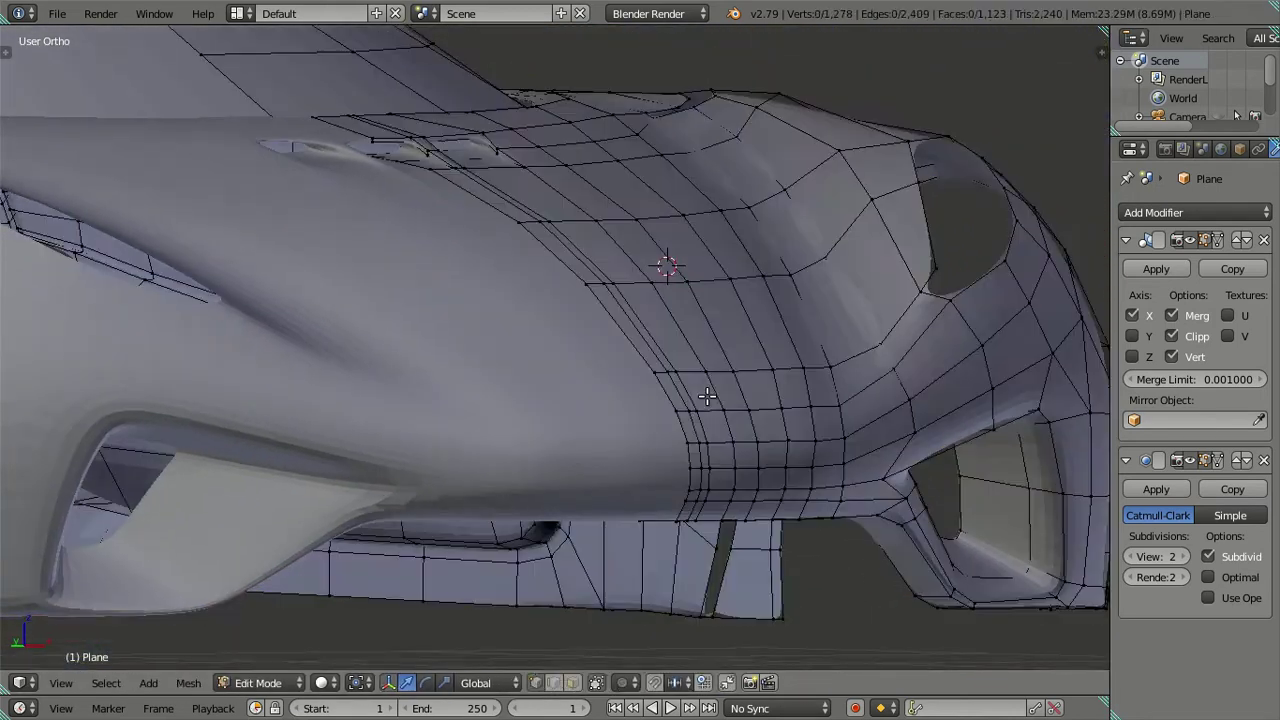
pyautogui.keyDown('alt'); pyautogui.rightClick(727, 391); pyautogui.keyUp('alt')
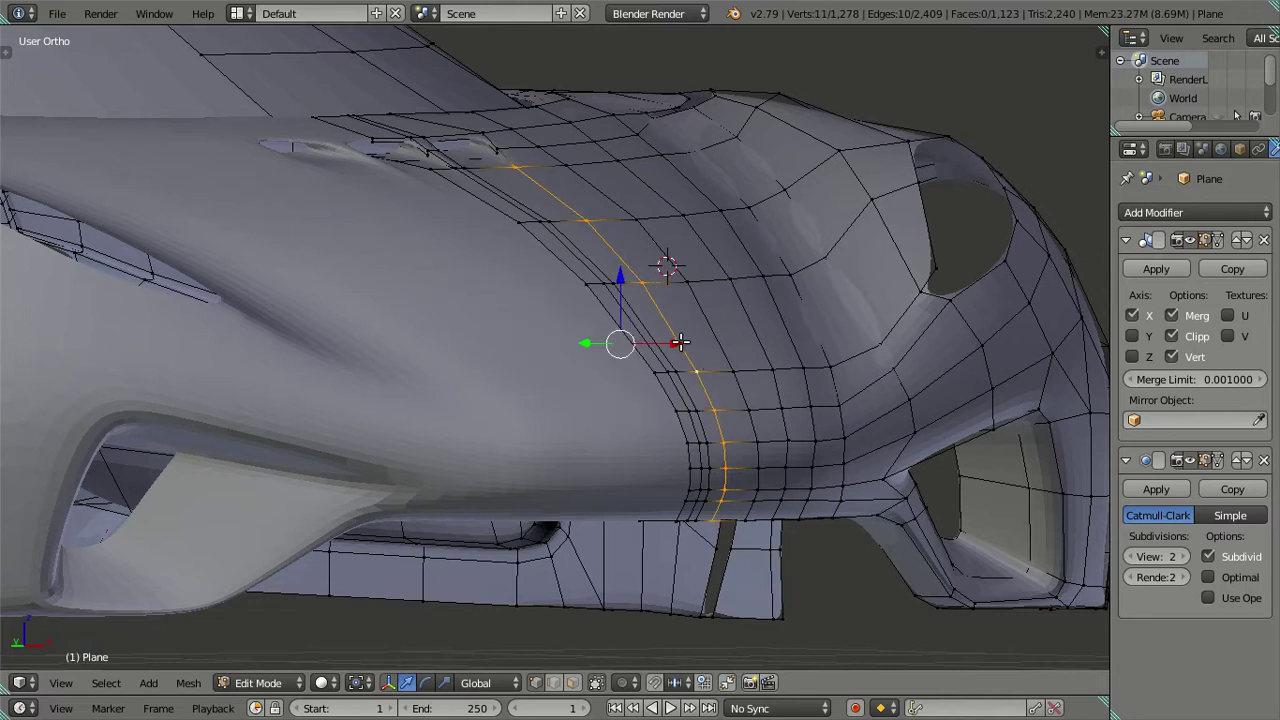
pyautogui.moveTo(680, 343); pyautogui.dragTo(685, 343)
pyautogui.press('Tab')
pyautogui.moveTo(731, 371)
pyautogui.mouseDown(button='middle')
pyautogui.moveTo(766, 443)
pyautogui.moveTo(771, 529)
pyautogui.moveTo(748, 456)
pyautogui.moveTo(757, 409)
pyautogui.moveTo(763, 449)
pyautogui.moveTo(700, 423)
pyautogui.moveTo(767, 450)
pyautogui.moveTo(704, 459)
pyautogui.moveTo(654, 371)
pyautogui.moveTo(646, 394)
pyautogui.moveTo(665, 413)
pyautogui.moveTo(686, 526)
pyautogui.moveTo(694, 509)
pyautogui.moveTo(697, 519)
pyautogui.moveTo(686, 486)
pyautogui.moveTo(692, 515)
pyautogui.moveTo(643, 503)
pyautogui.moveTo(638, 390)
pyautogui.mouseUp(button='middle')
pyautogui.press('Tab')
pyautogui.press('a')
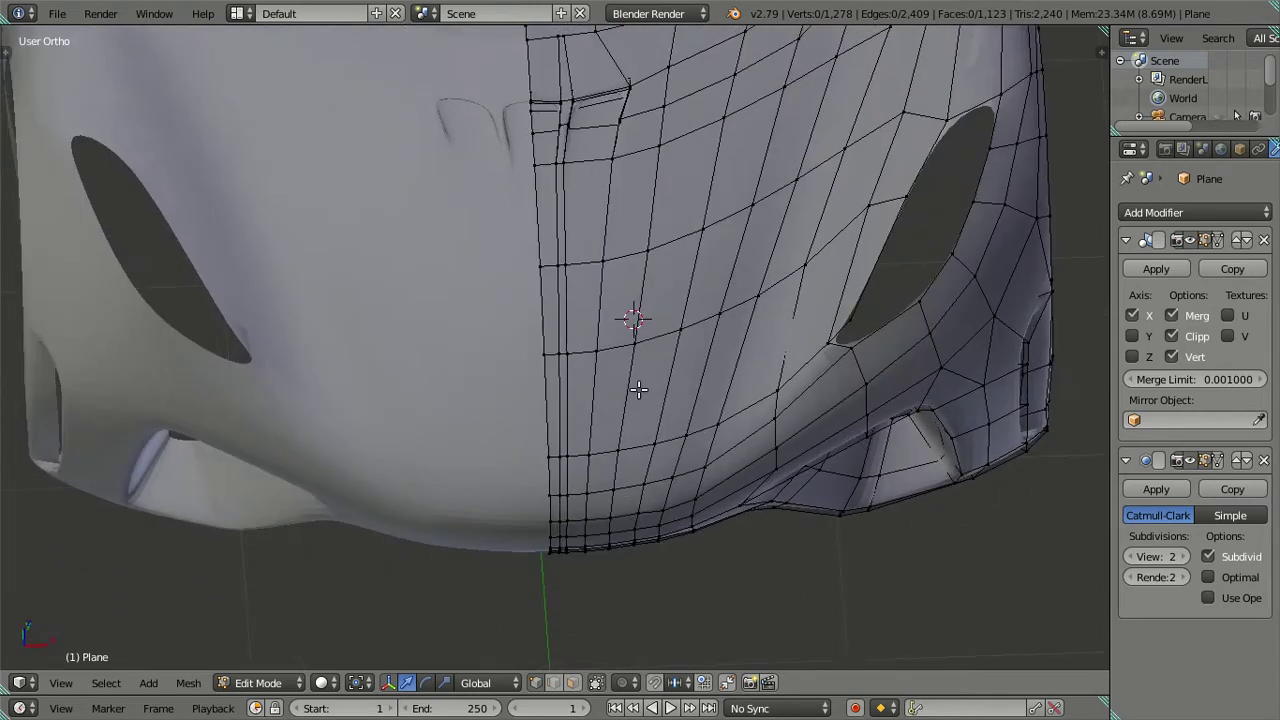
pyautogui.moveTo(588, 217)
pyautogui.mouseDown(button='middle')
pyautogui.moveTo(626, 289)
pyautogui.moveTo(631, 269)
pyautogui.moveTo(664, 325)
pyautogui.mouseUp(button='middle')
pyautogui.scroll(2, 638, 243)
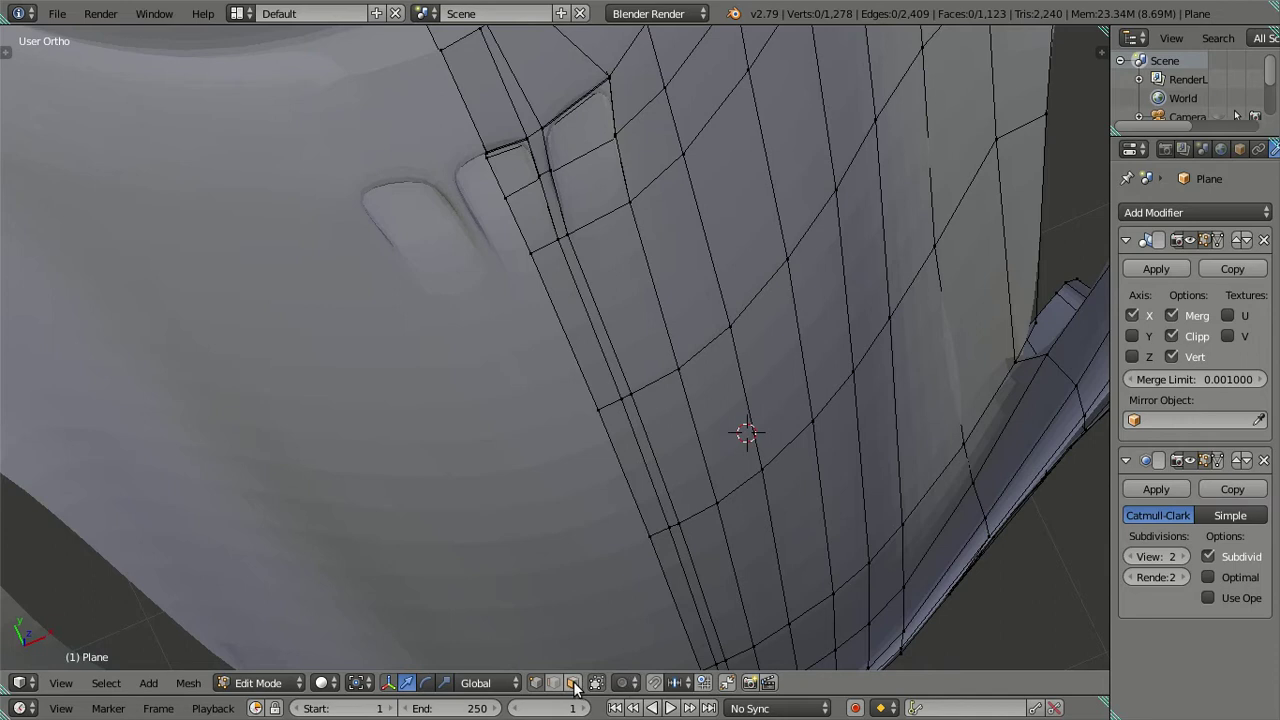
# Delete the row of four faces beside the front vents and drop subdivision preview to 0.
pyautogui.rightClick(570, 281)
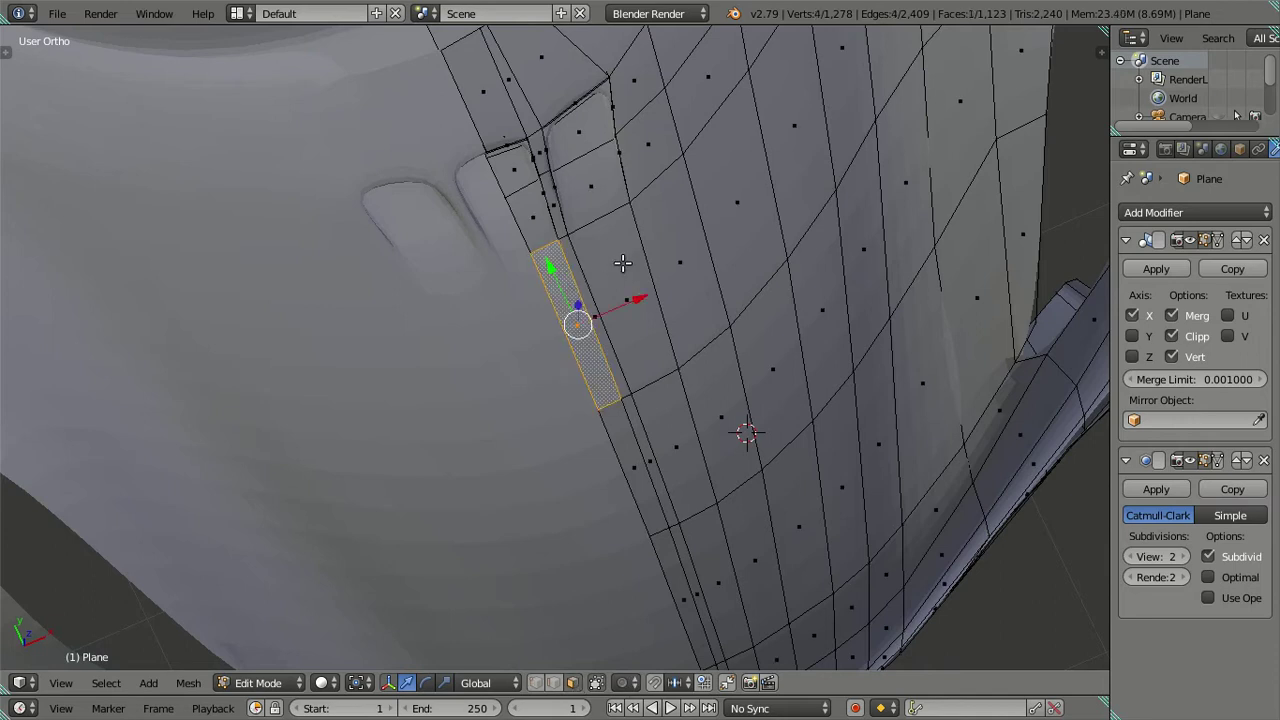
pyautogui.keyDown('ctrl'); pyautogui.rightClick(668, 230); pyautogui.keyUp('ctrl')
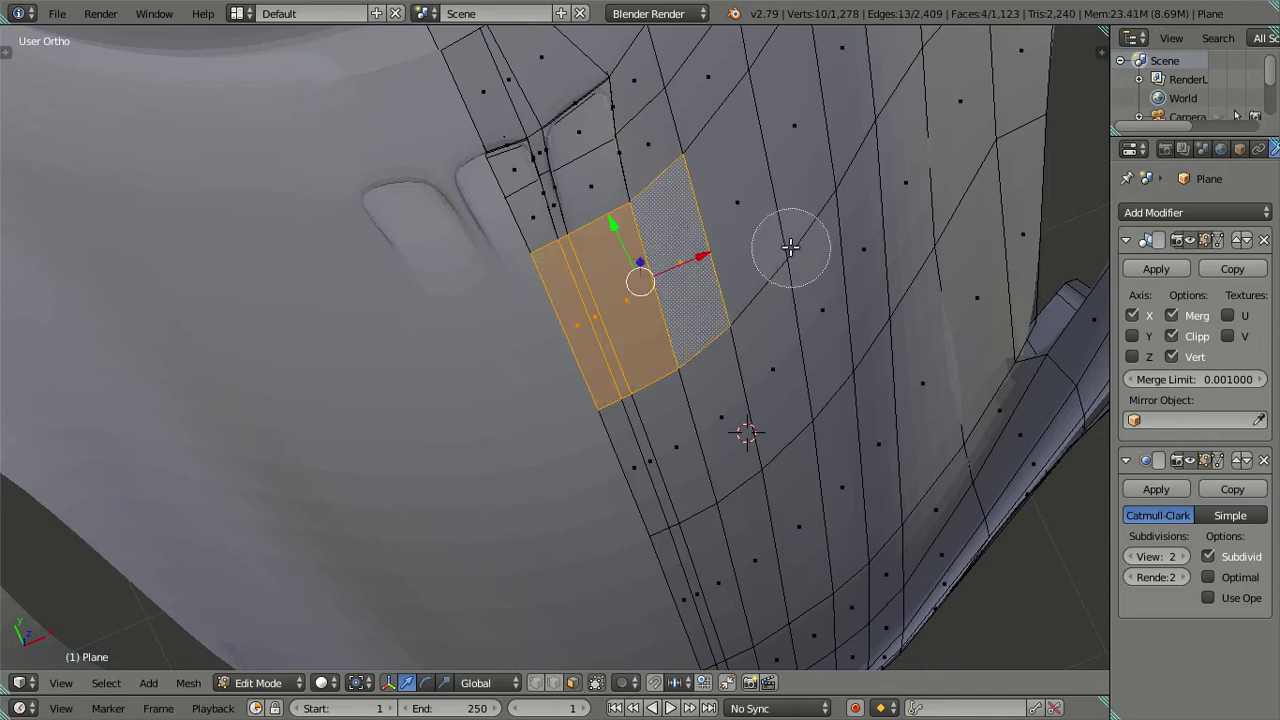
pyautogui.press('x')
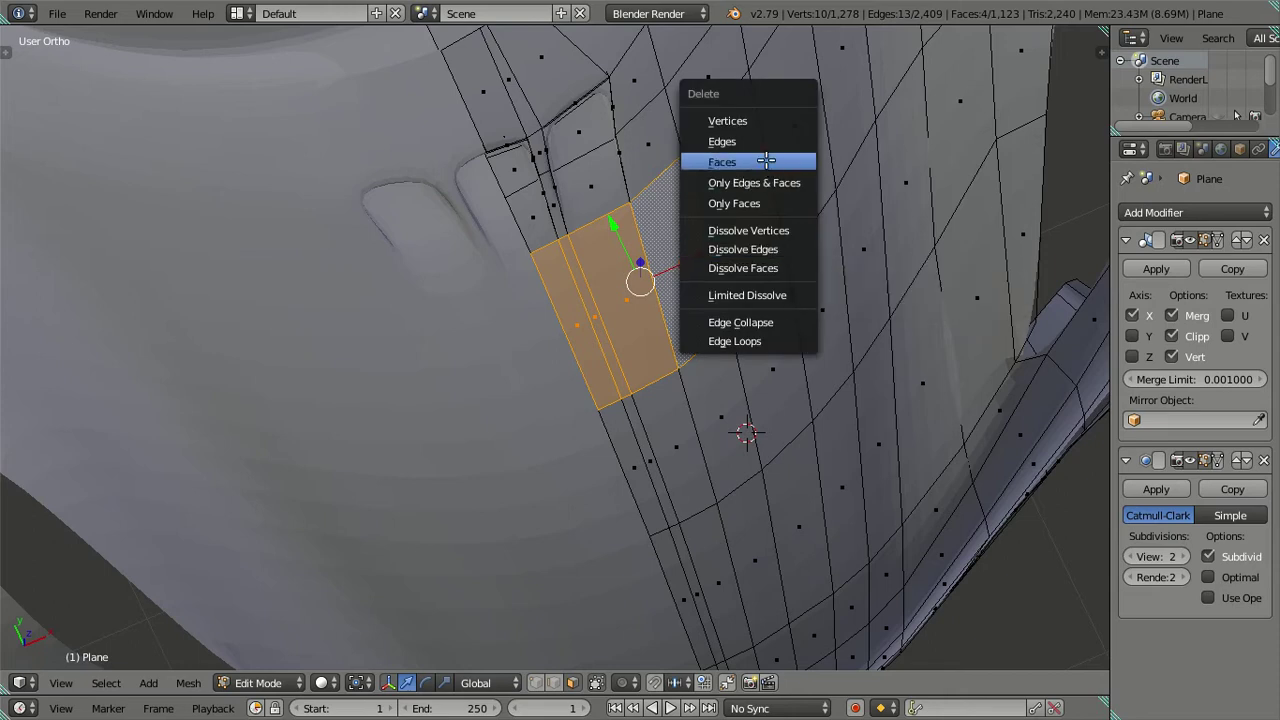
pyautogui.click(765, 163)
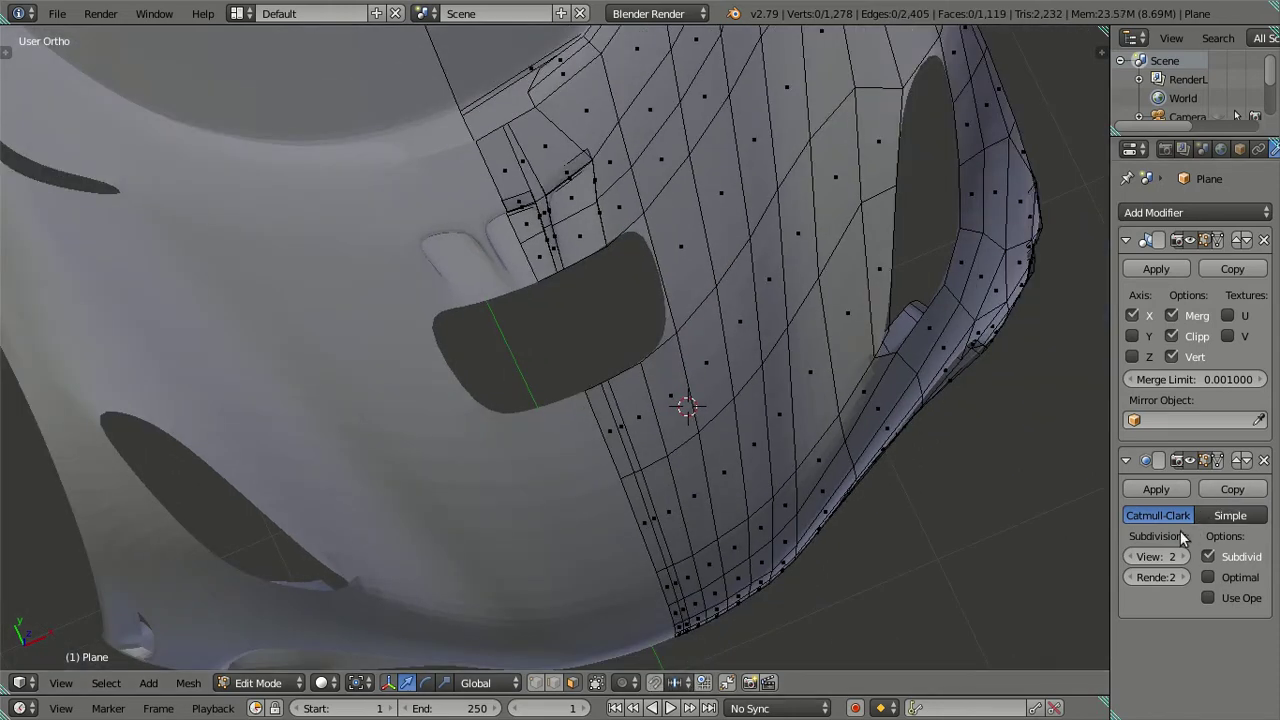
pyautogui.click(1138, 557)
pyautogui.click(1138, 557)
# In edge select mode, delete two vertical edge loops on the front panel.
pyautogui.scroll(3, 731, 277)
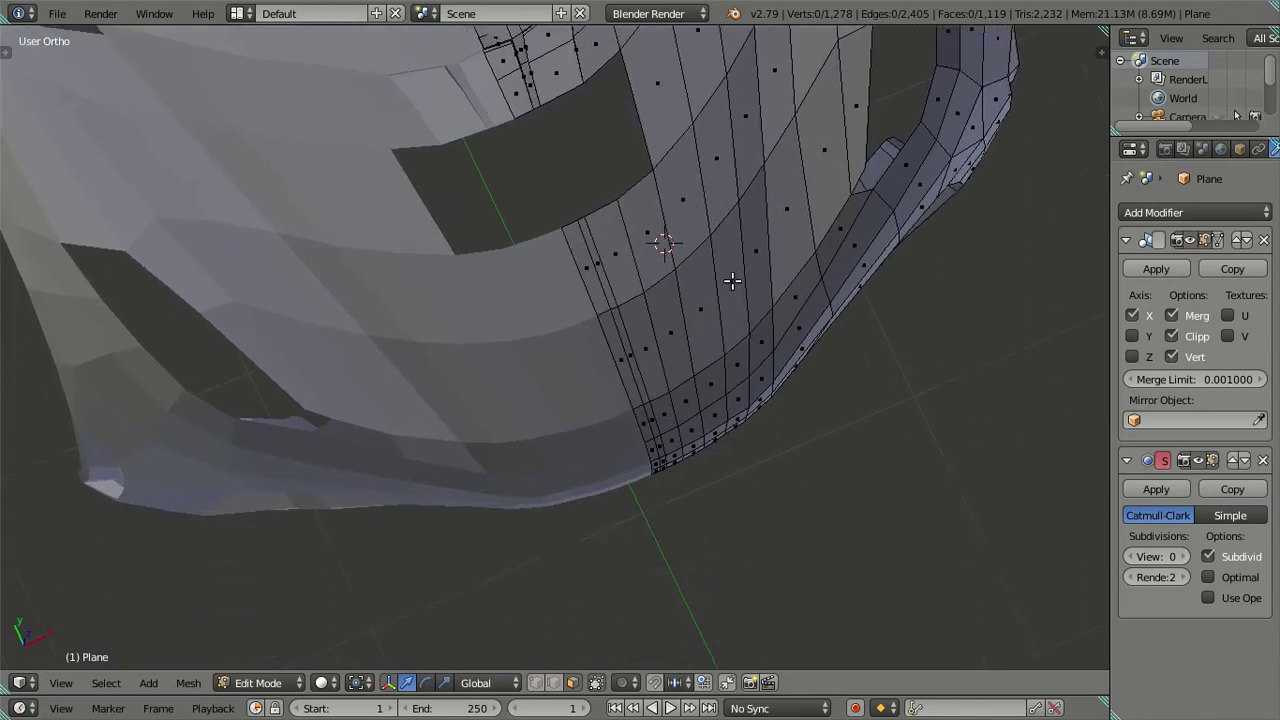
pyautogui.scroll(2, 719, 300)
pyautogui.hotkey('ctrl', 'Tab')
pyautogui.click(719, 405)
pyautogui.keyDown('alt'); pyautogui.click(686, 371); pyautogui.keyUp('alt')
pyautogui.keyDown('alt'); pyautogui.keyDown('shift'); pyautogui.click(728, 353); pyautogui.keyUp('shift'); pyautogui.keyUp('alt')
pyautogui.moveTo(768, 375)
pyautogui.mouseDown(button='middle')
pyautogui.moveTo(814, 449)
pyautogui.moveTo(783, 309)
pyautogui.moveTo(706, 277)
pyautogui.moveTo(723, 277)
pyautogui.mouseUp(button='middle')
pyautogui.press('z')
pyautogui.press('z')
pyautogui.press('x')
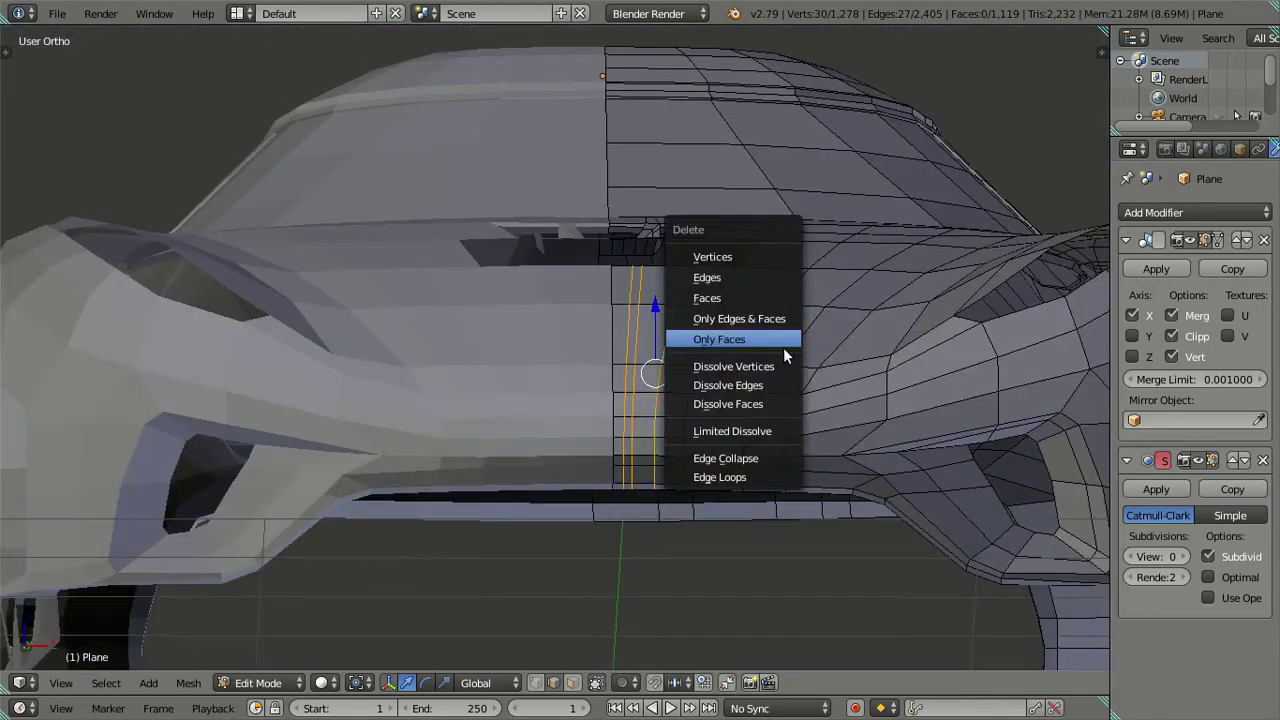
pyautogui.click(728, 385)
pyautogui.moveTo(779, 385); pyautogui.dragTo(782, 395, button='middle')
# Raise the Subdivision viewport level back to 2 in Object Mode.
pyautogui.press('Tab')
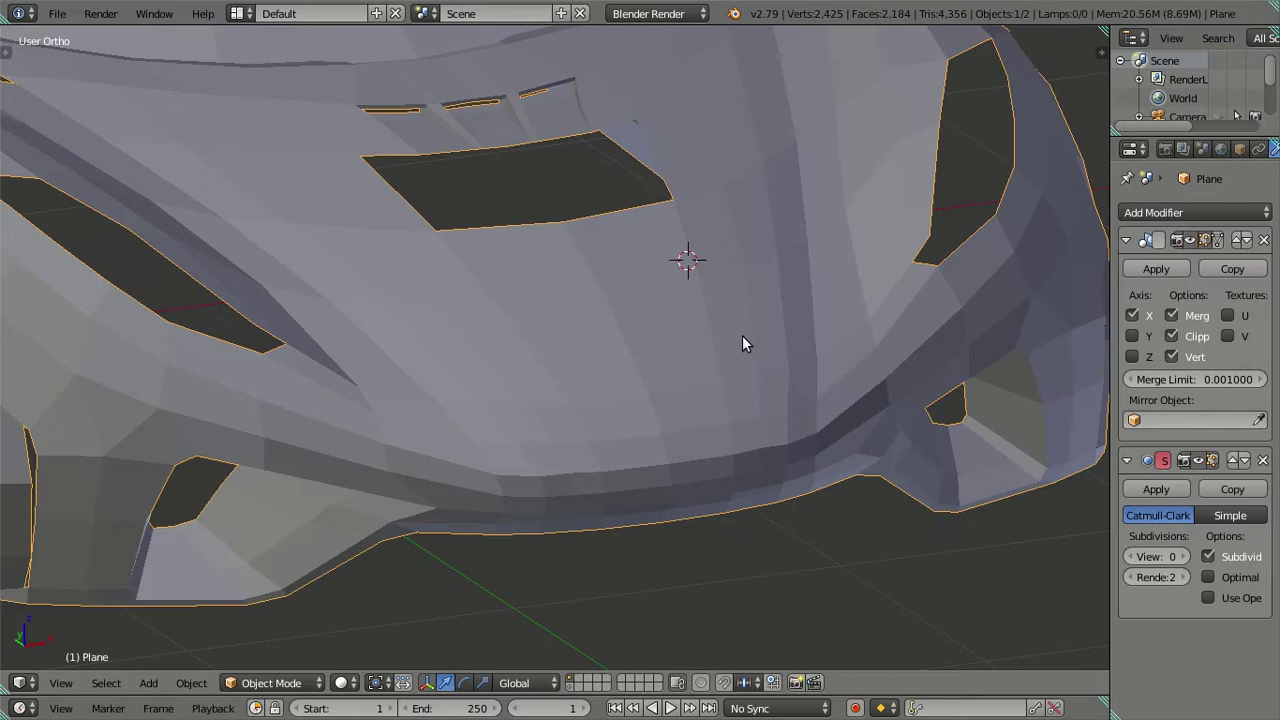
pyautogui.moveTo(743, 343); pyautogui.dragTo(1236, 598, button='middle')
pyautogui.click(1184, 556)
pyautogui.click(1184, 556)
pyautogui.moveTo(823, 381)
pyautogui.mouseDown(button='middle')
pyautogui.moveTo(834, 362)
pyautogui.moveTo(886, 373)
pyautogui.moveTo(751, 389)
pyautogui.mouseUp(button='middle')
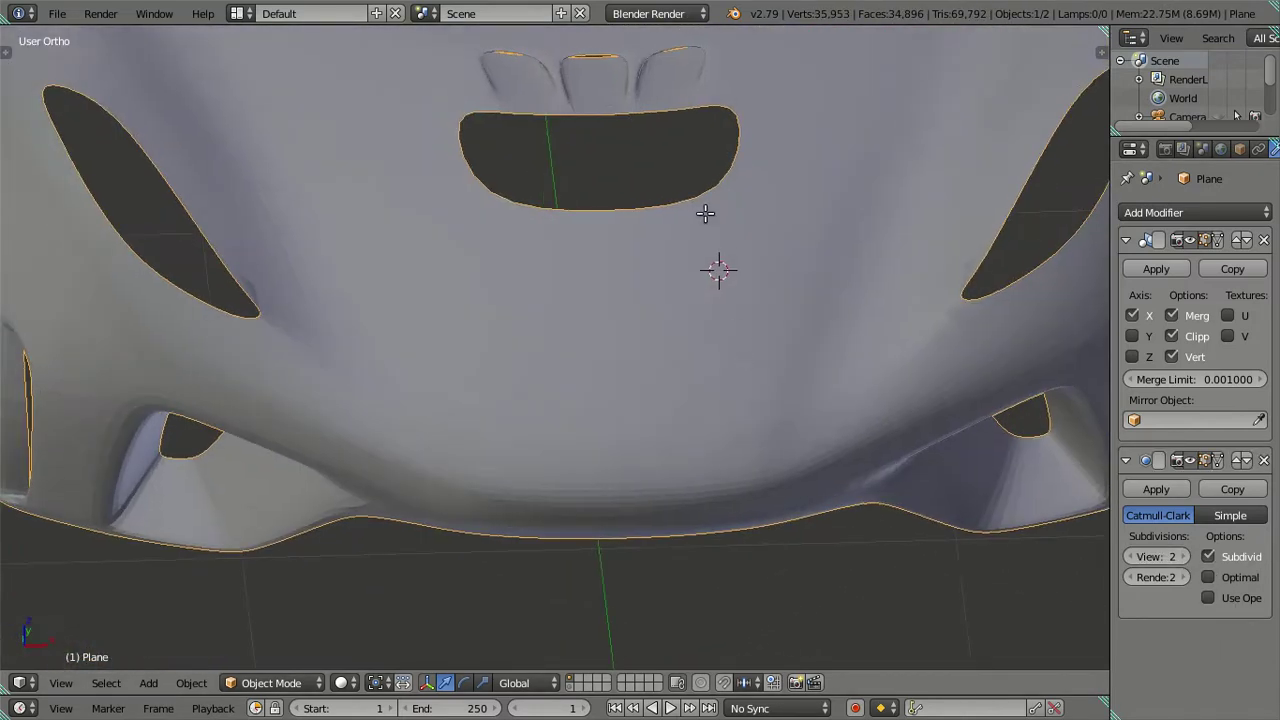
# Add four unslid vertical loop cuts to the panel below the front intake.
pyautogui.press('Tab')
pyautogui.scroll(2, 686, 157)
pyautogui.scroll(2, 657, 319)
pyautogui.moveTo(657, 319); pyautogui.dragTo(608, 266, button='middle')
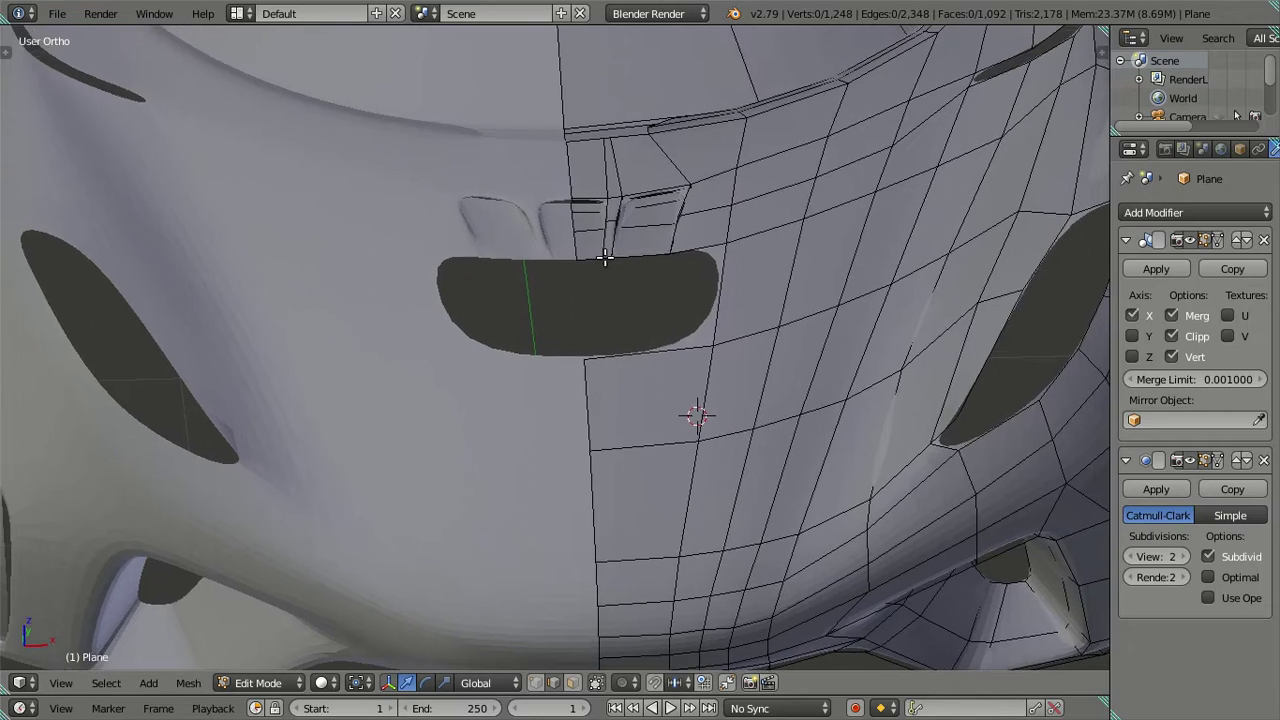
pyautogui.hotkey('ctrl', 'r')
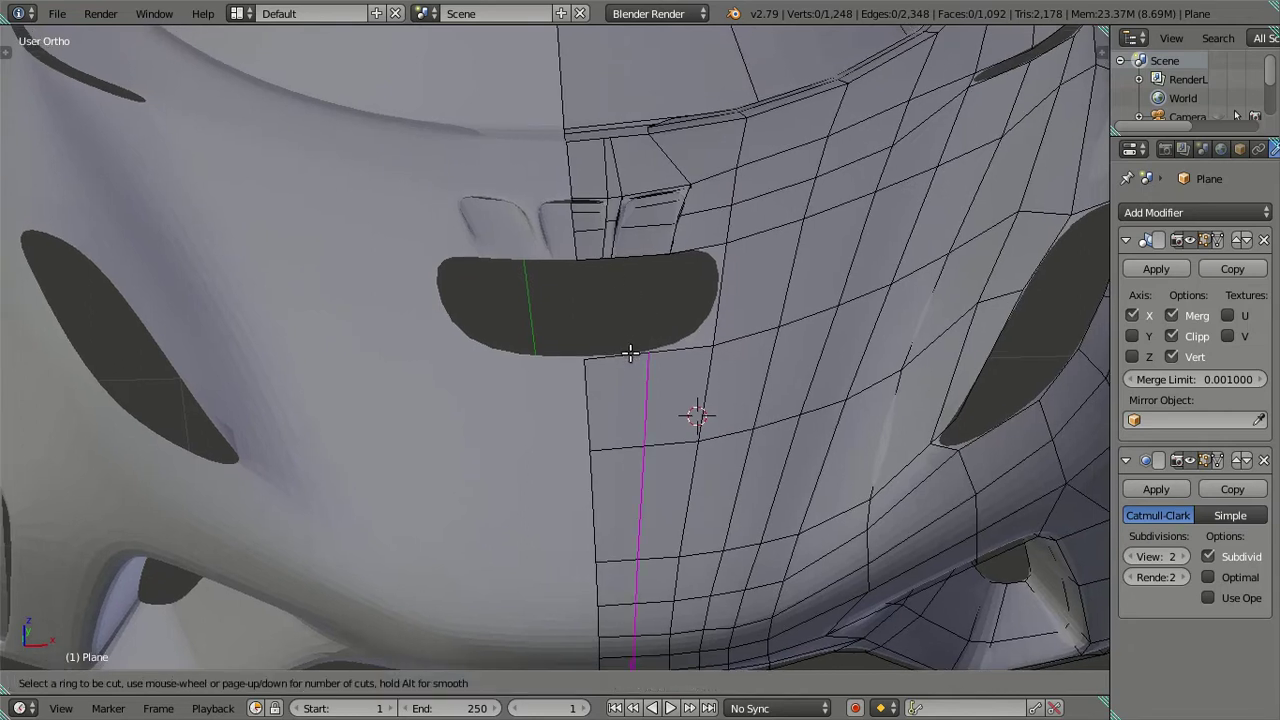
pyautogui.scroll(1, 632, 357)
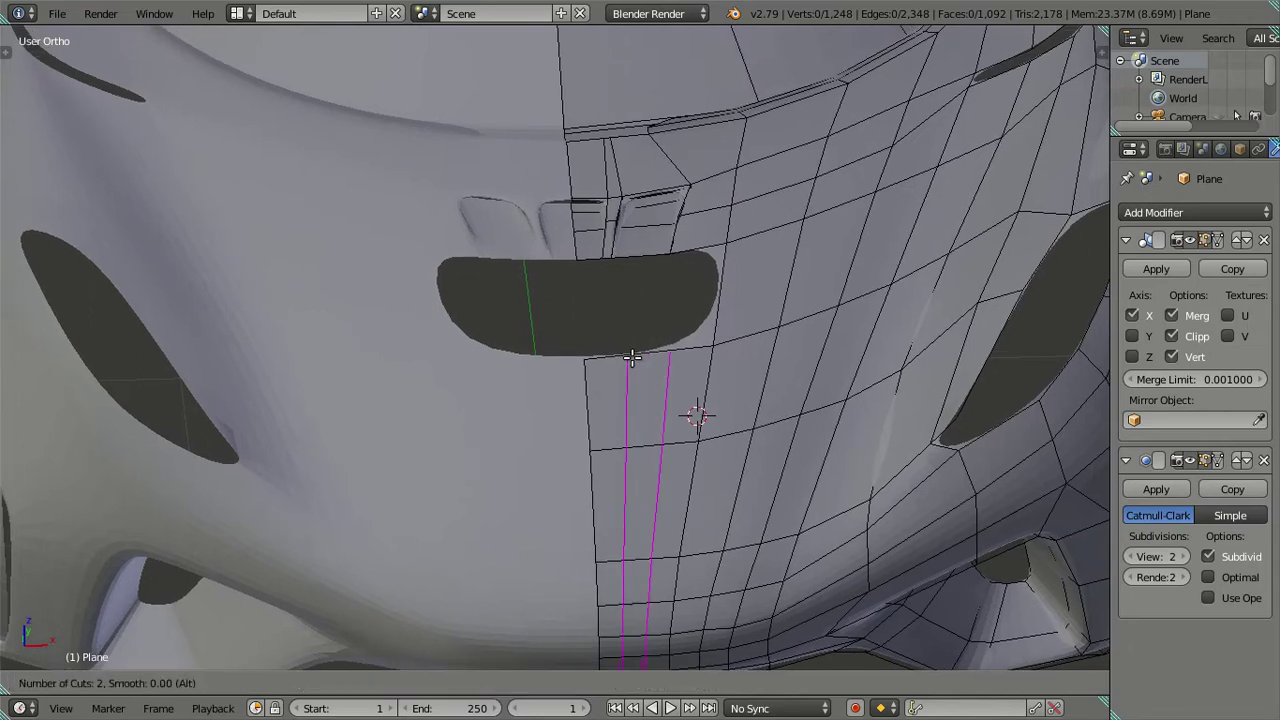
pyautogui.scroll(1, 632, 357)
pyautogui.scroll(1, 632, 357)
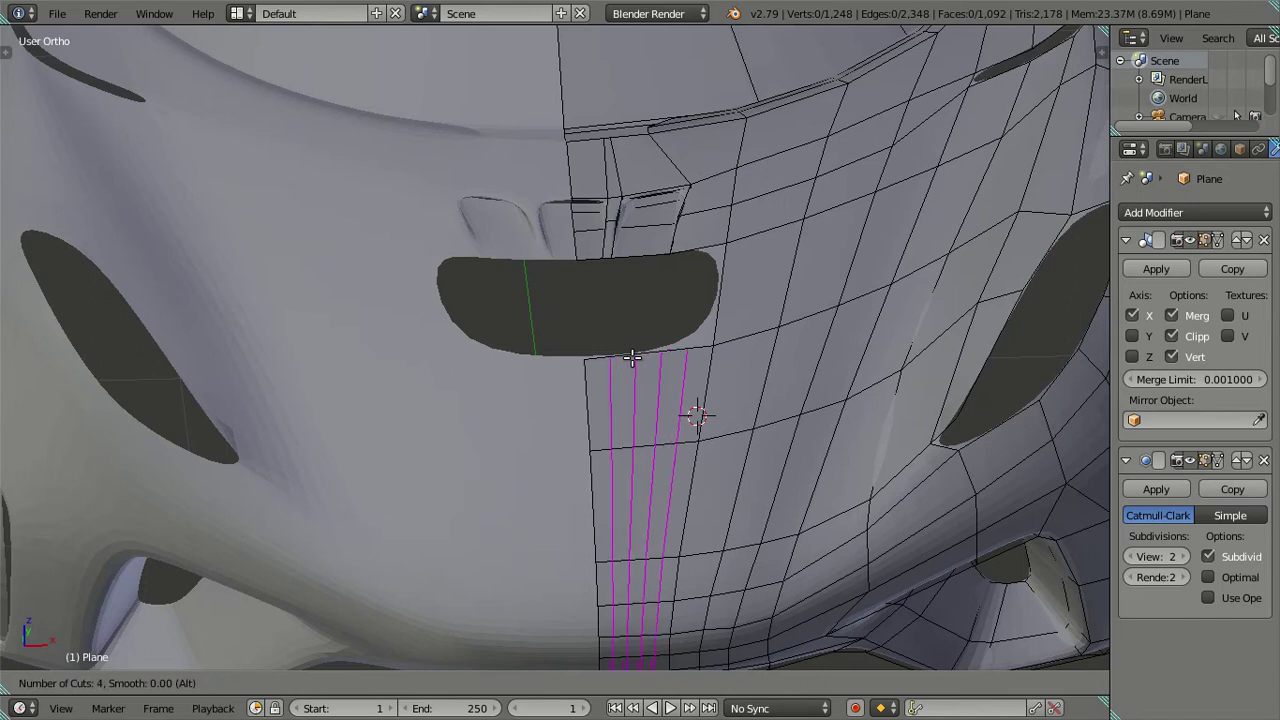
pyautogui.scroll(-1, 632, 357)
pyautogui.scroll(-1, 632, 357)
pyautogui.scroll(-1, 632, 357)
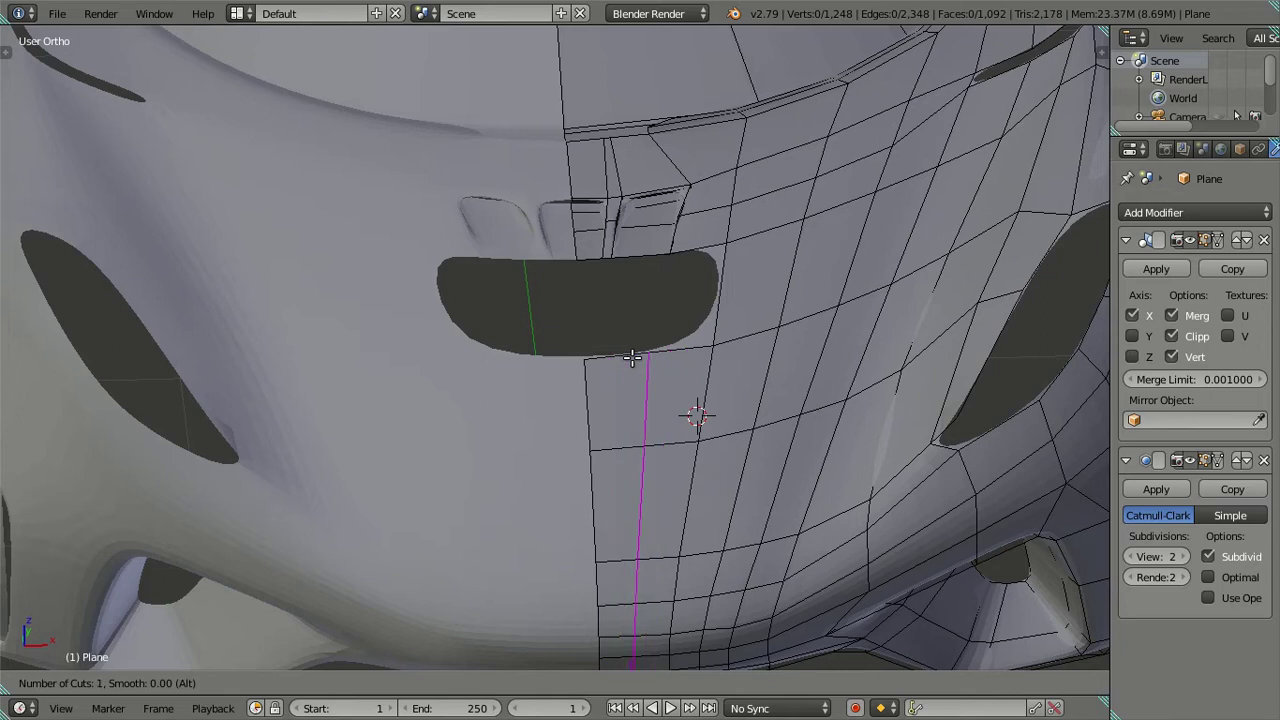
pyautogui.scroll(1, 632, 357)
pyautogui.scroll(1, 632, 357)
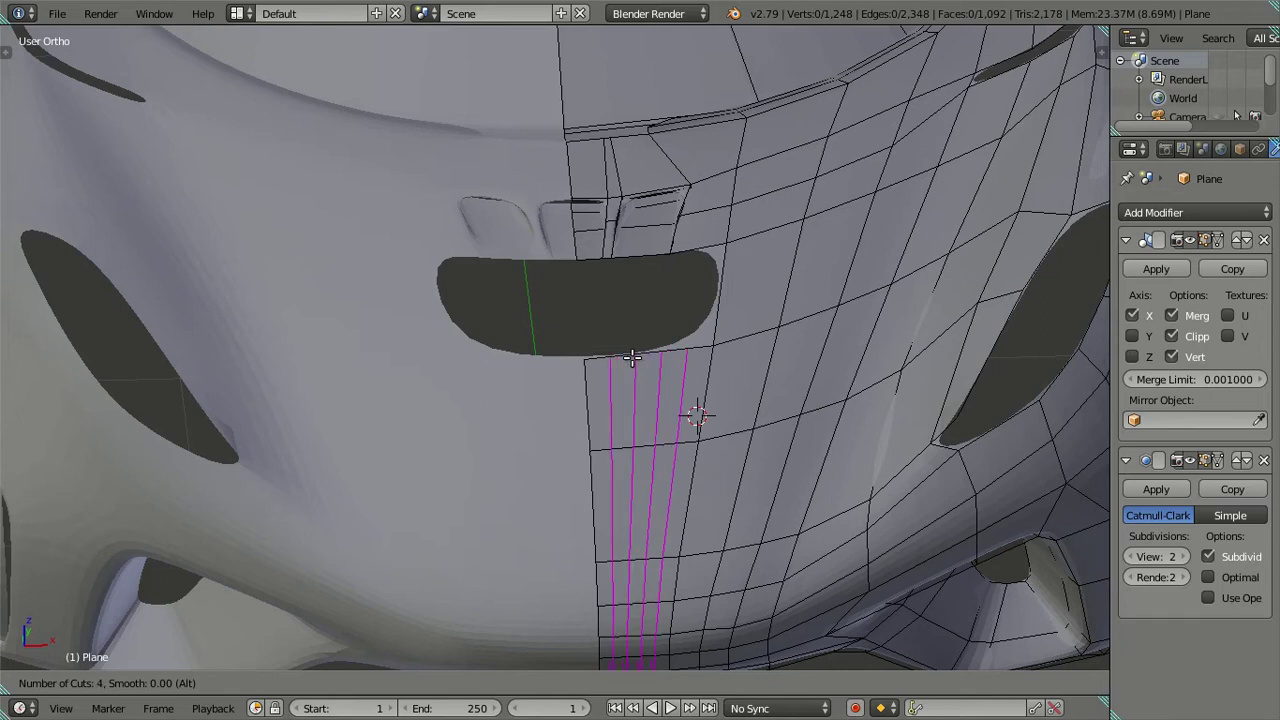
pyautogui.click(632, 357)
pyautogui.rightClick(632, 357)
pyautogui.scroll(2, 631, 384)
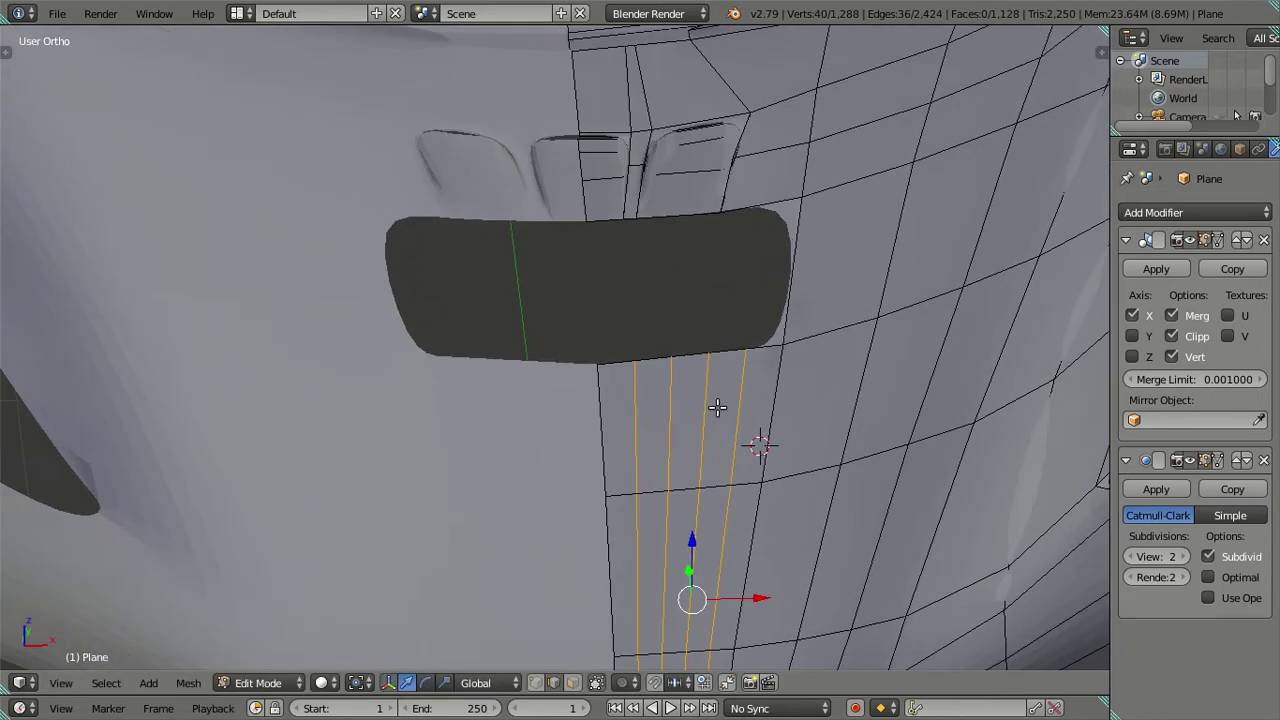
# Deselect two of the new loops and dismiss the delete menu without deleting.
pyautogui.press('x')
pyautogui.keyDown('alt'); pyautogui.keyDown('shift'); pyautogui.rightClick(634, 425); pyautogui.keyUp('shift'); pyautogui.keyUp('alt')
pyautogui.keyDown('alt'); pyautogui.keyDown('shift'); pyautogui.rightClick(663, 425); pyautogui.keyUp('shift'); pyautogui.keyUp('alt')
pyautogui.press('x')
pyautogui.click(817, 421)
pyautogui.scroll(-3, 563, 429)
# Inspect the smoothed intake surface from a frontal view in Object Mode.
pyautogui.press('Tab')
pyautogui.scroll(-2, 571, 422)
pyautogui.moveTo(571, 422)
pyautogui.mouseDown(button='middle')
pyautogui.moveTo(654, 391)
pyautogui.moveTo(629, 423)
pyautogui.moveTo(654, 466)
pyautogui.moveTo(647, 436)
pyautogui.moveTo(620, 420)
pyautogui.moveTo(654, 440)
pyautogui.moveTo(673, 433)
pyautogui.moveTo(732, 501)
pyautogui.mouseUp(button='middle')
pyautogui.scroll(-3, 647, 436)
pyautogui.scroll(3, 697, 487)
pyautogui.scroll(-3, 694, 479)
pyautogui.scroll(3, 740, 560)
pyautogui.moveTo(751, 624)
pyautogui.mouseDown(button='middle')
pyautogui.moveTo(705, 560)
pyautogui.moveTo(685, 563)
pyautogui.moveTo(664, 629)
pyautogui.moveTo(629, 651)
pyautogui.mouseUp(button='middle')
# Dissolve one vertical edge loop below the intake.
pyautogui.press('Tab')
pyautogui.moveTo(657, 517)
pyautogui.mouseDown(button='middle')
pyautogui.moveTo(657, 551)
pyautogui.moveTo(640, 528)
pyautogui.moveTo(689, 500)
pyautogui.moveTo(617, 571)
pyautogui.moveTo(654, 591)
pyautogui.moveTo(654, 517)
pyautogui.mouseUp(button='middle')
pyautogui.scroll(2, 640, 497)
pyautogui.scroll(2, 594, 363)
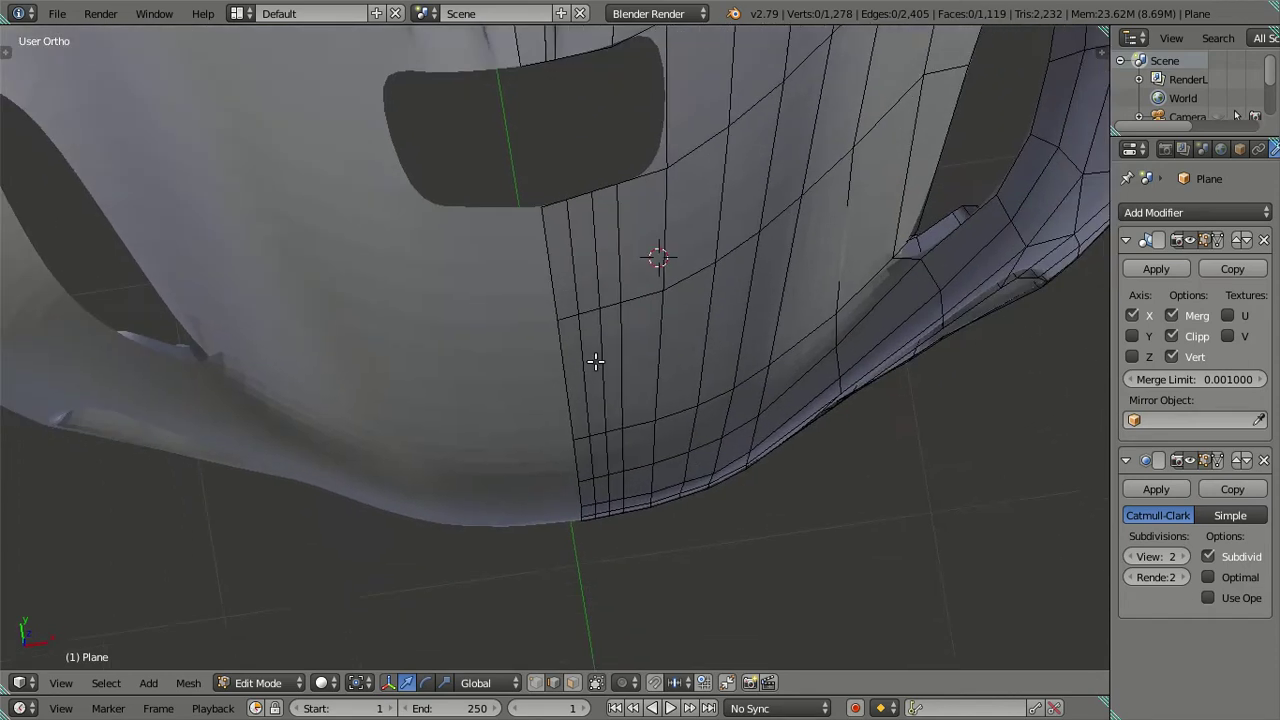
pyautogui.scroll(1, 593, 355)
pyautogui.scroll(-2, 618, 309)
pyautogui.scroll(-2, 621, 307)
pyautogui.keyDown('alt'); pyautogui.rightClick(623, 309); pyautogui.keyUp('alt')
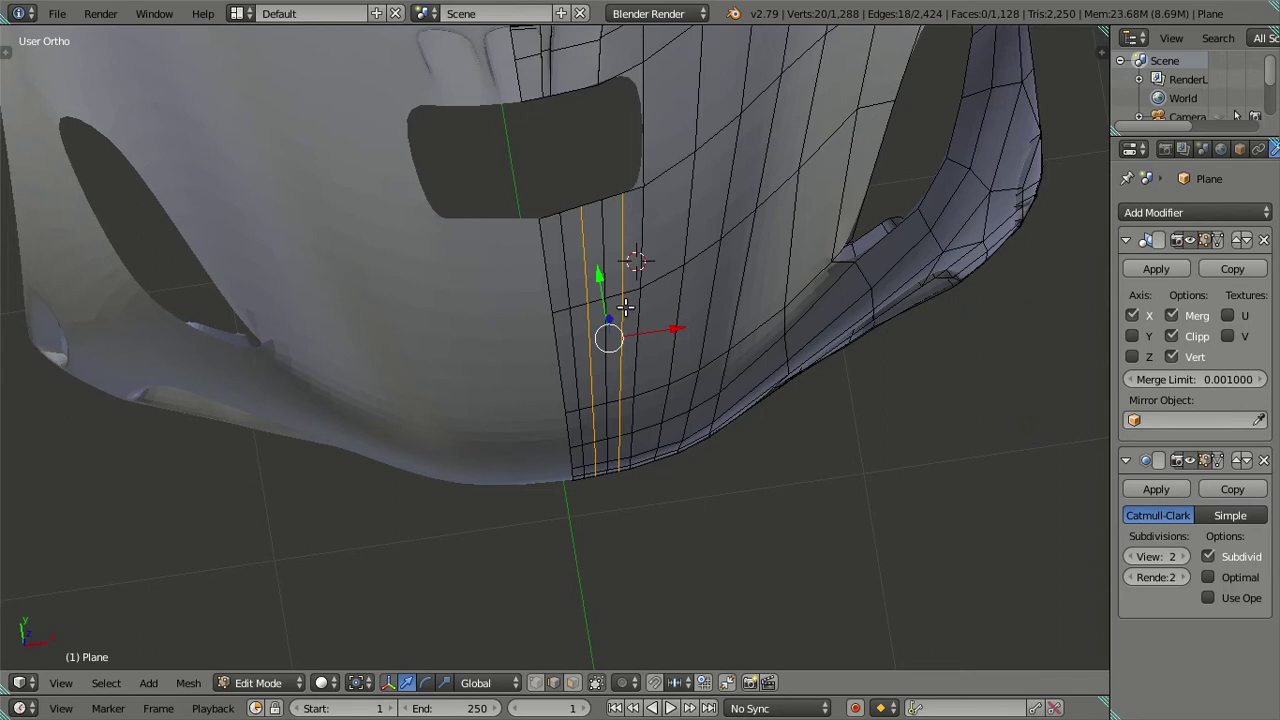
pyautogui.scroll(2, 638, 311)
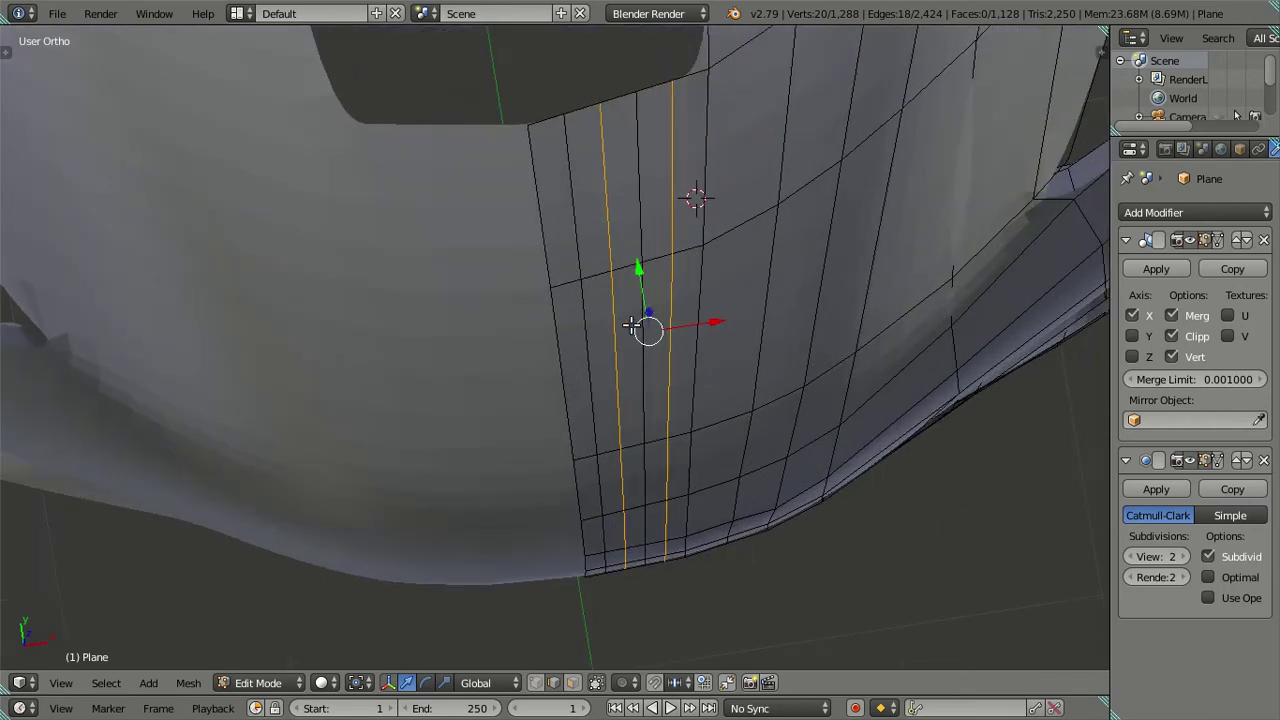
pyautogui.keyDown('alt'); pyautogui.keyDown('shift'); pyautogui.rightClick(607, 330); pyautogui.keyUp('shift'); pyautogui.keyUp('alt')
pyautogui.press('x')
pyautogui.click(771, 374)
# Dissolve three more vertical loops below the intake with Ctrl+X.
pyautogui.moveTo(749, 361)
pyautogui.keyDown('shift'); pyautogui.mouseDown(button='middle')
pyautogui.moveTo(744, 446)
pyautogui.moveTo(679, 317)
pyautogui.moveTo(654, 386)
pyautogui.moveTo(628, 297)
pyautogui.moveTo(628, 257)
pyautogui.moveTo(644, 237)
pyautogui.mouseUp(button='middle'); pyautogui.keyUp('shift')
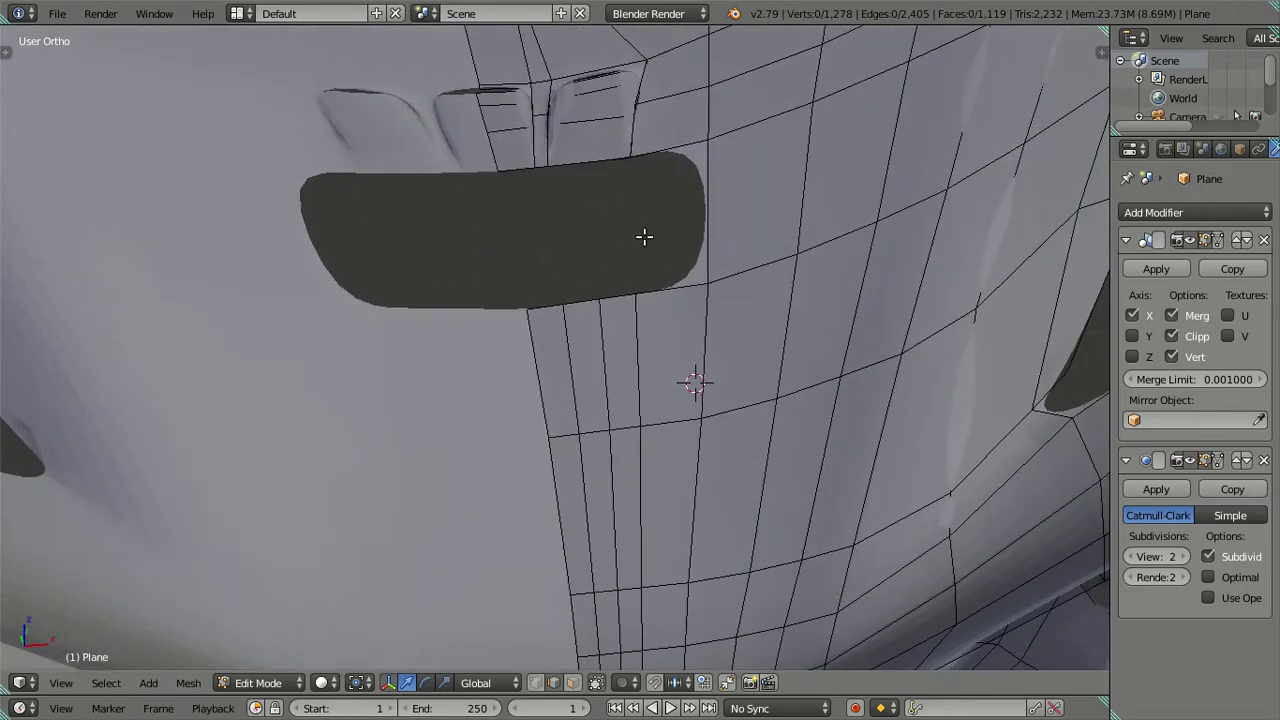
pyautogui.scroll(-3, 633, 185)
pyautogui.keyDown('alt'); pyautogui.rightClick(628, 270); pyautogui.keyUp('alt')
pyautogui.keyDown('alt'); pyautogui.keyDown('shift'); pyautogui.rightClick(640, 318); pyautogui.keyUp('shift'); pyautogui.keyUp('alt')
pyautogui.keyDown('alt'); pyautogui.keyDown('shift'); pyautogui.rightClick(644, 320); pyautogui.keyUp('shift'); pyautogui.keyUp('alt')
pyautogui.hotkey('ctrl', 'x')
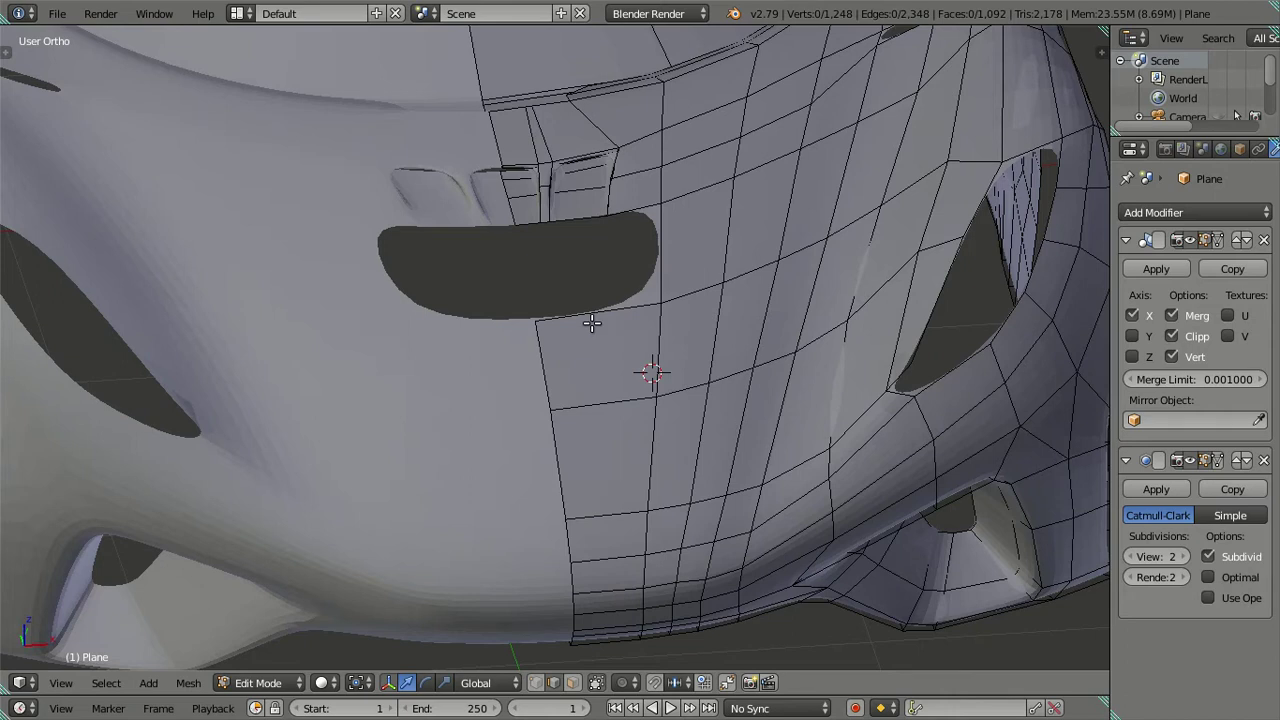
# Try a loop cut slid slightly left, then undo it after checking the surface.
pyautogui.hotkey('ctrl', 'r')
pyautogui.scroll(1, 592, 322)
pyautogui.press('g')
pyautogui.press('g')
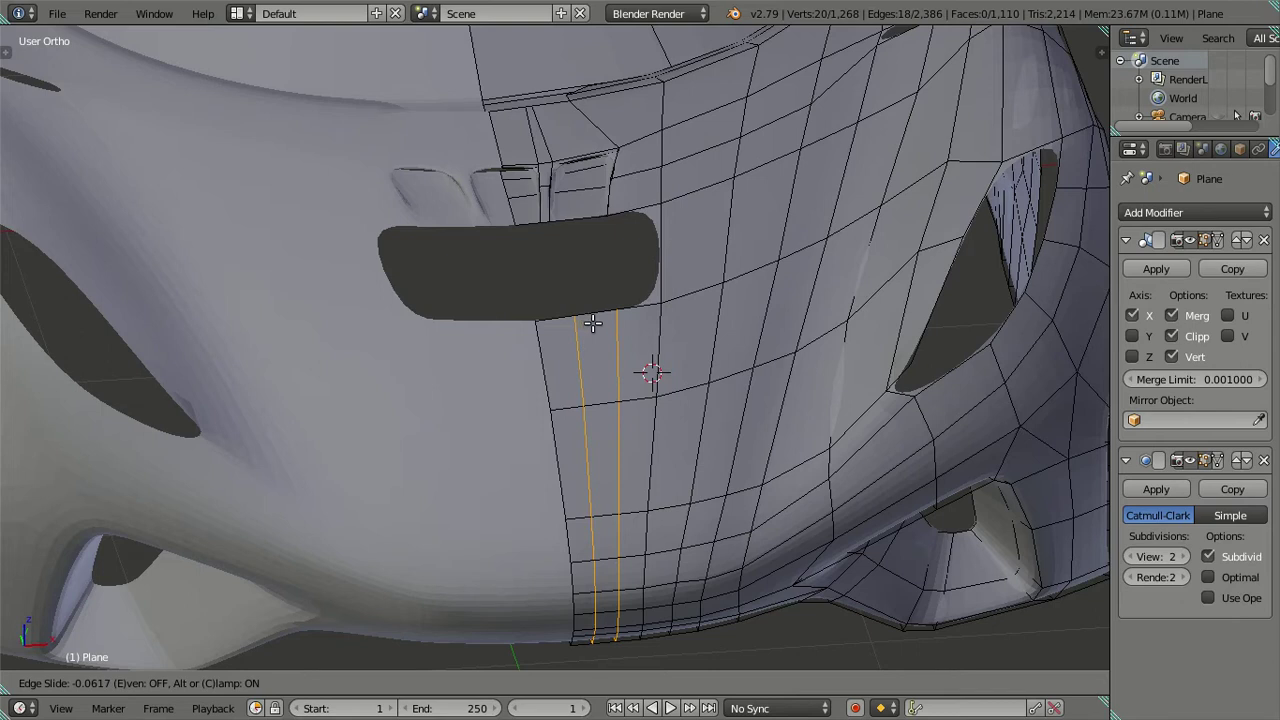
pyautogui.click(593, 323)
pyautogui.moveTo(593, 323)
pyautogui.mouseDown(button='middle')
pyautogui.moveTo(703, 500)
pyautogui.moveTo(693, 324)
pyautogui.moveTo(673, 297)
pyautogui.moveTo(652, 305)
pyautogui.moveTo(634, 387)
pyautogui.moveTo(656, 444)
pyautogui.moveTo(651, 334)
pyautogui.mouseUp(button='middle')
pyautogui.press('Tab')
pyautogui.press('Tab')
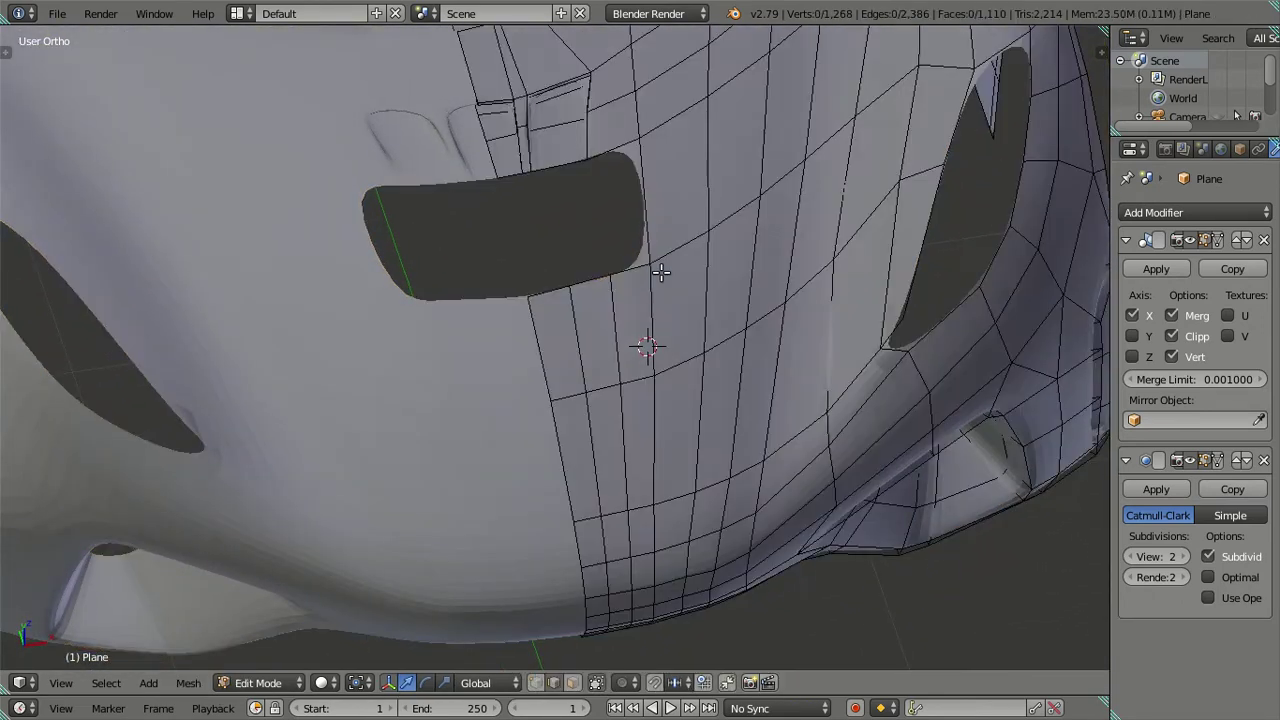
pyautogui.hotkey('ctrl', 'z')
# Add a single vertical edge loop across the panel below the vent.
pyautogui.moveTo(658, 271); pyautogui.dragTo(631, 203, button='middle')
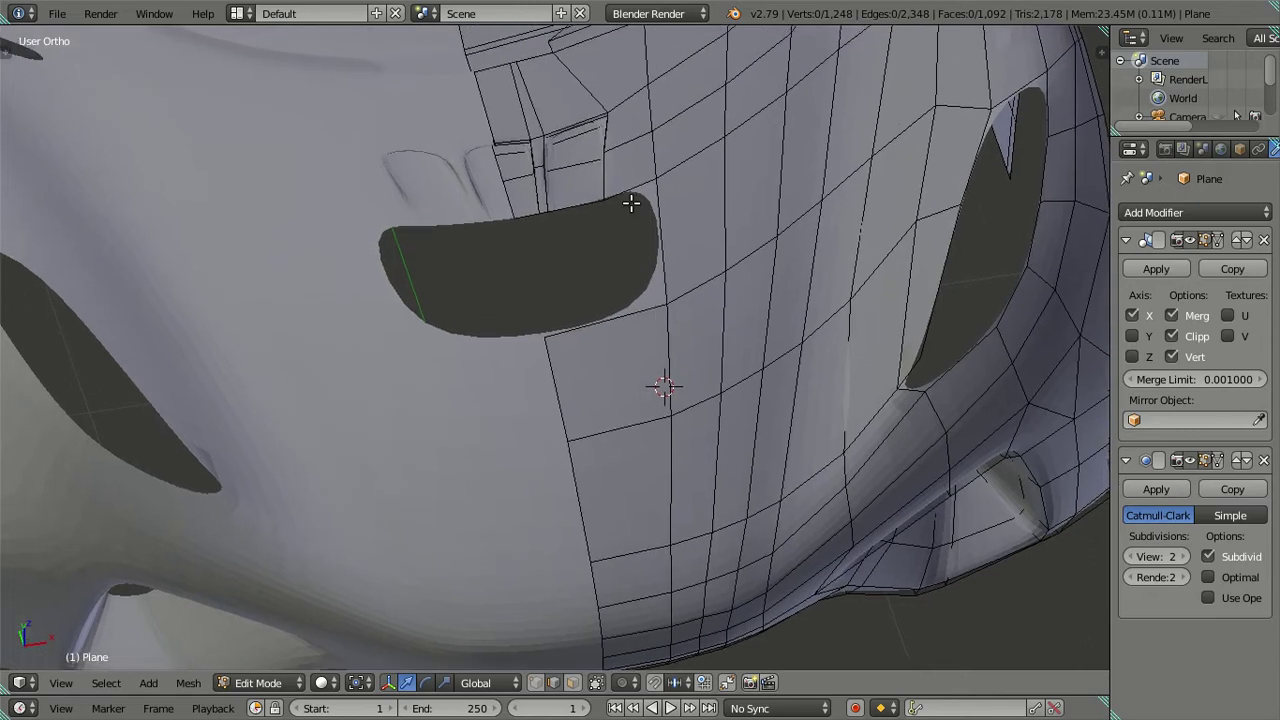
pyautogui.hotkey('ctrl', 'r')
pyautogui.click(616, 337)
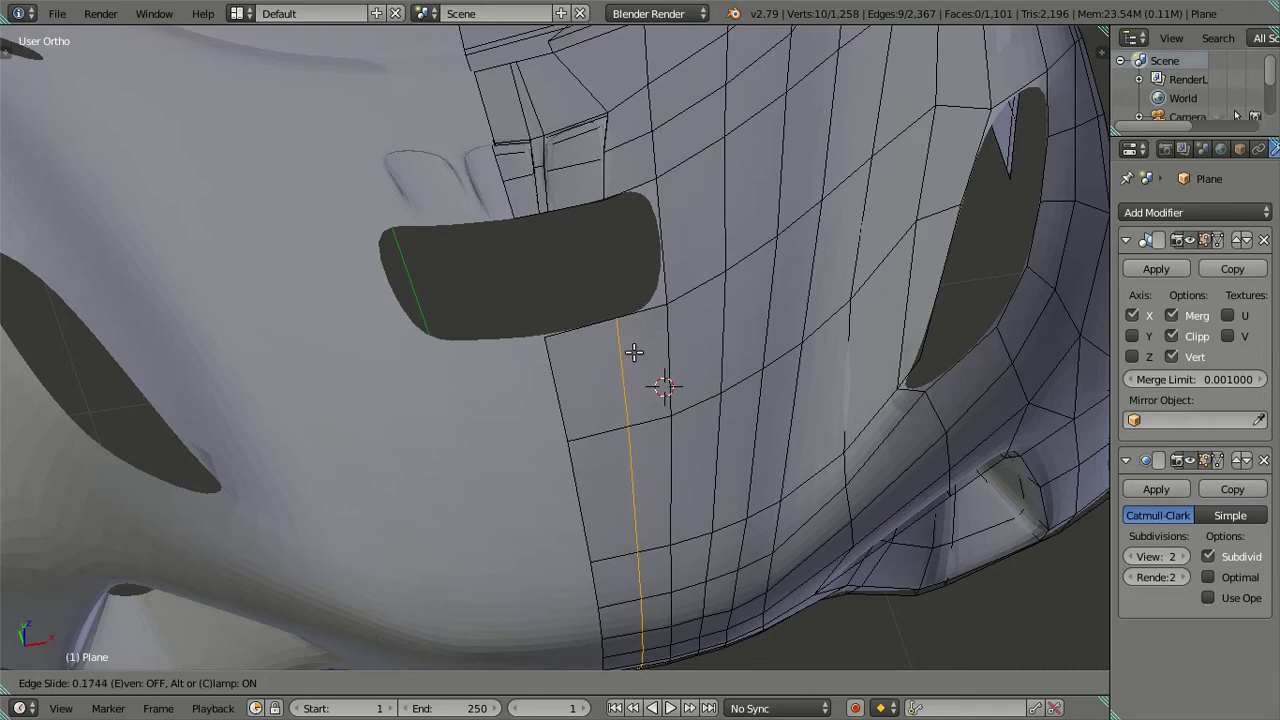
pyautogui.click(635, 352)
pyautogui.press('a')
pyautogui.moveTo(649, 297)
pyautogui.mouseDown(button='middle')
pyautogui.moveTo(614, 351)
pyautogui.moveTo(625, 375)
pyautogui.mouseUp(button='middle')
# Add two centred vertical loop cuts to the panel and preview the smoothed hood.
pyautogui.hotkey('ctrl', 'r')
pyautogui.scroll(1, 600, 303)
pyautogui.click(600, 303)
pyautogui.rightClick(600, 303)
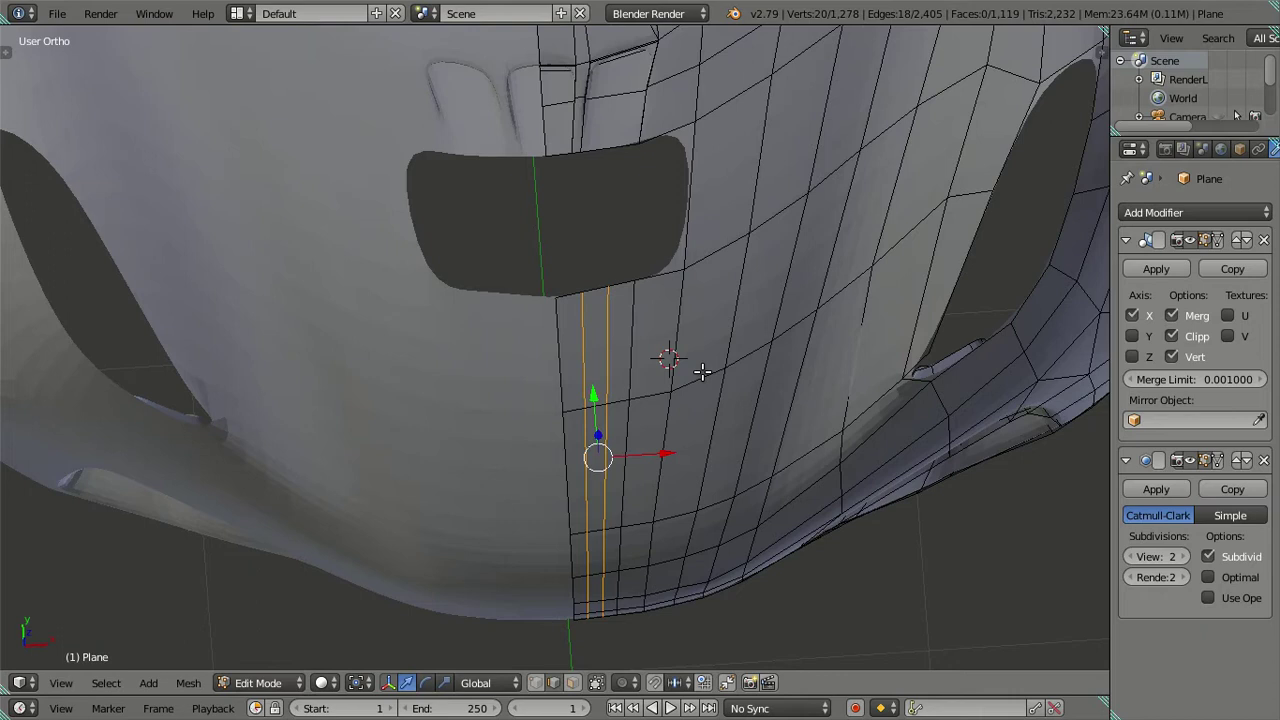
pyautogui.press('Tab')
pyautogui.scroll(-3, 688, 377)
pyautogui.moveTo(688, 377)
pyautogui.mouseDown(button='middle')
pyautogui.moveTo(749, 312)
pyautogui.moveTo(747, 264)
pyautogui.moveTo(702, 390)
pyautogui.mouseUp(button='middle')
# Switch to top orthographic view in Edit Mode, frame the panel's lower edge, and deselect all.
pyautogui.scroll(3, 702, 390)
pyautogui.scroll(-2, 702, 390)
pyautogui.press('KP_7')
pyautogui.press('Tab')
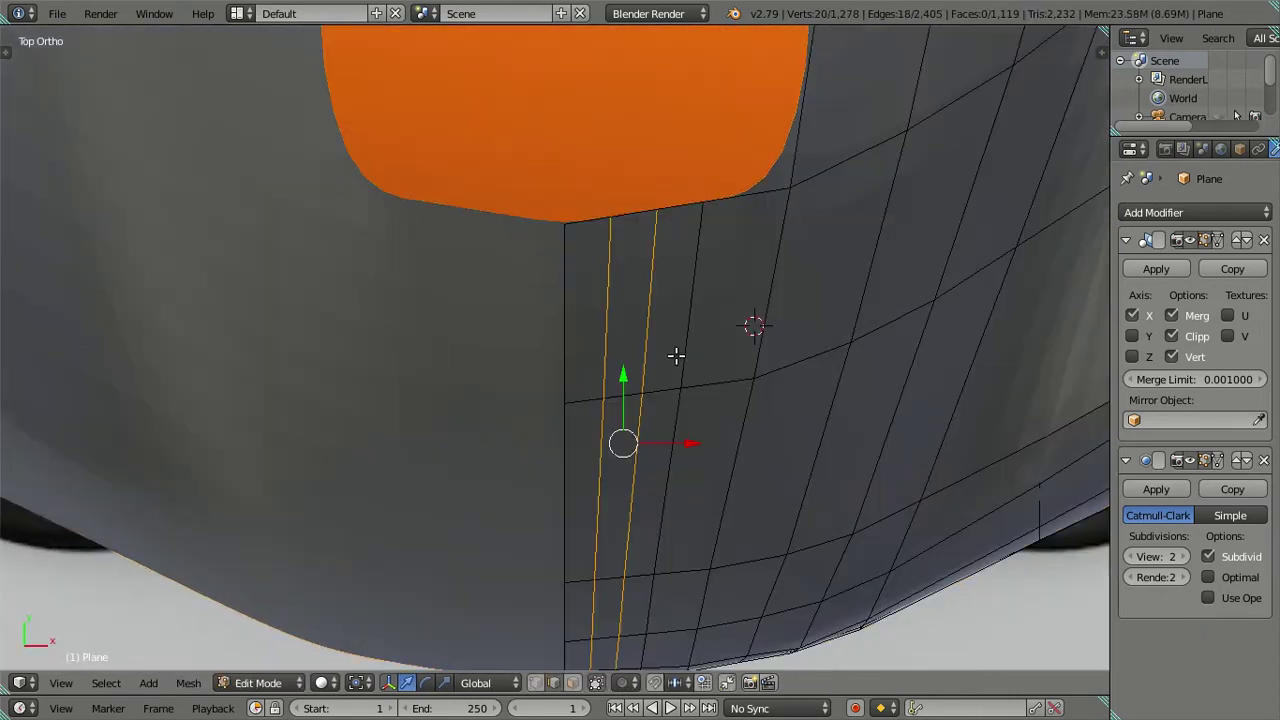
pyautogui.scroll(1, 717, 320)
pyautogui.keyDown('shift'); pyautogui.moveTo(680, 422); pyautogui.dragTo(660, 174, button='middle'); pyautogui.keyUp('shift')
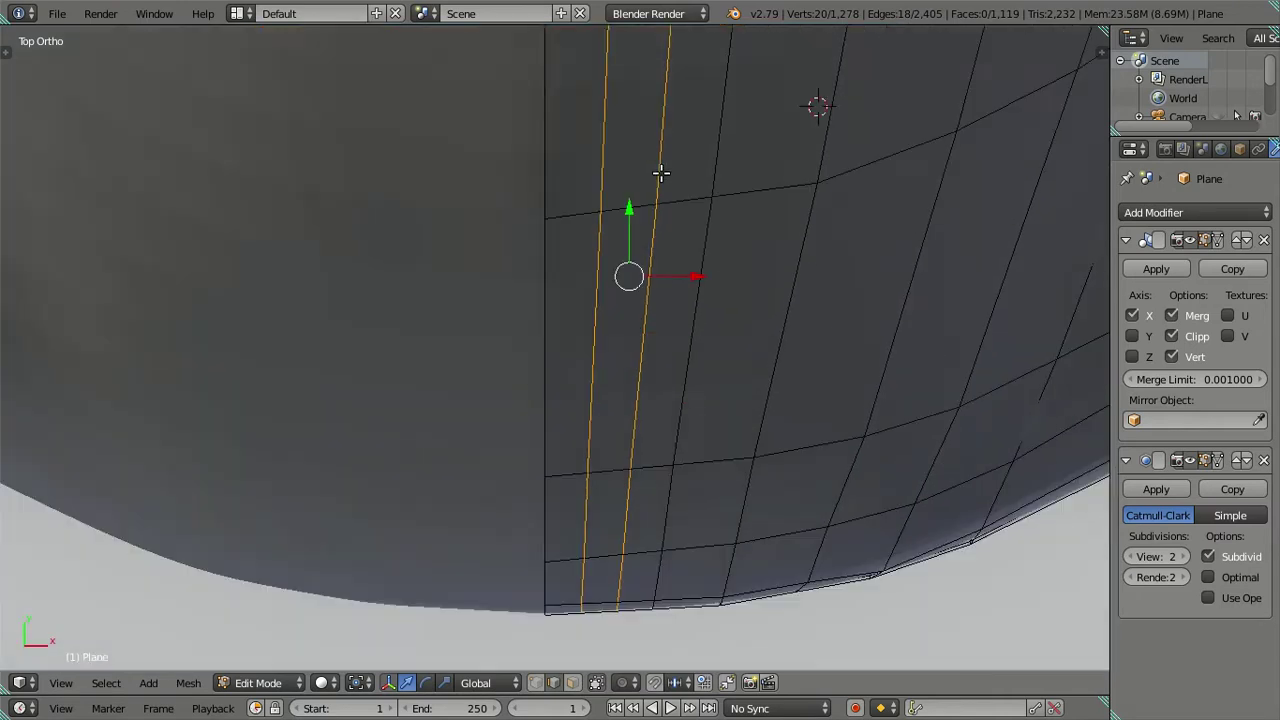
pyautogui.keyDown('shift'); pyautogui.moveTo(666, 517); pyautogui.dragTo(666, 374, button='middle'); pyautogui.keyUp('shift')
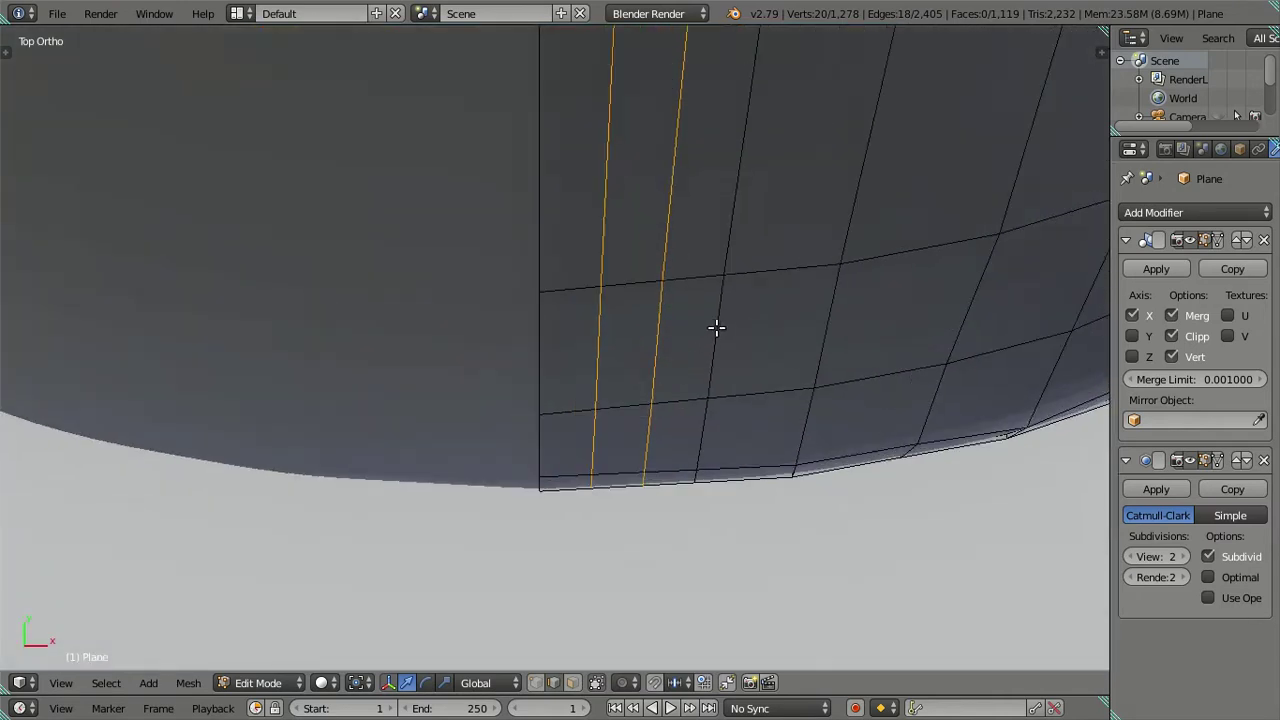
pyautogui.press('a')
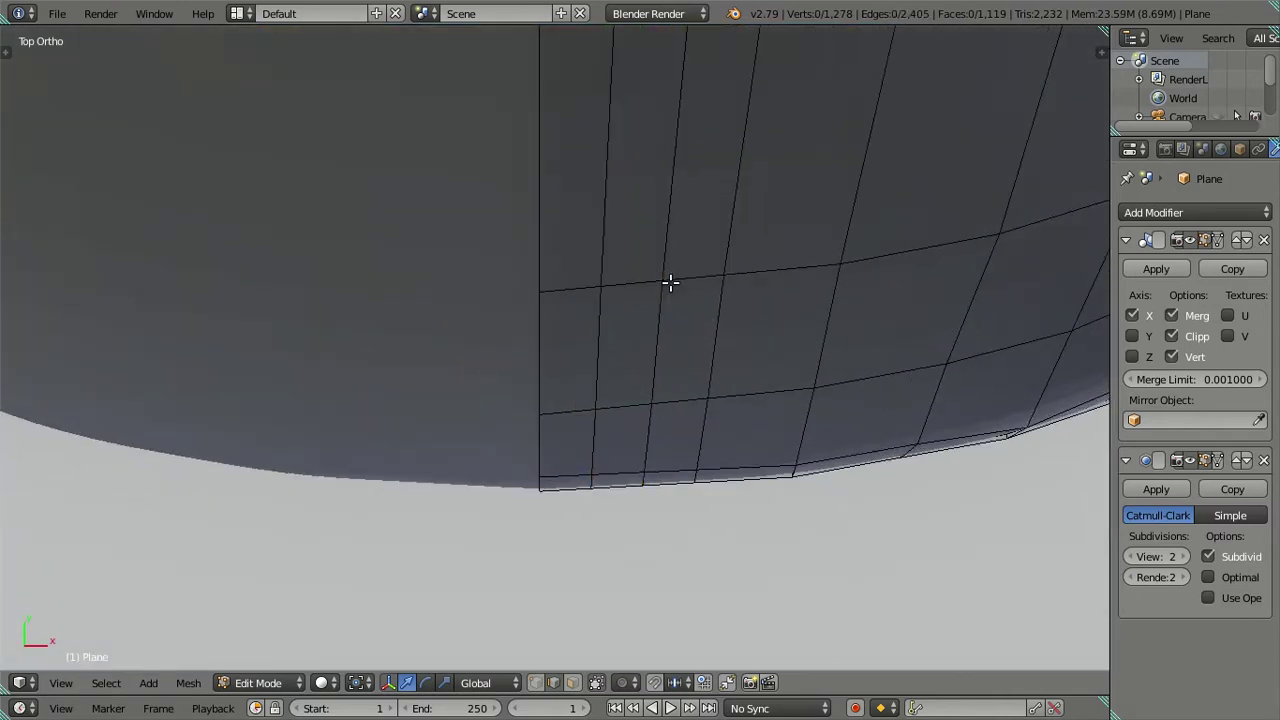
# Nudge the first vertical edge loop along Y to line up with the reference body.
pyautogui.scroll(1, 666, 254)
pyautogui.keyDown('alt'); pyautogui.rightClick(687, 207); pyautogui.keyUp('alt')
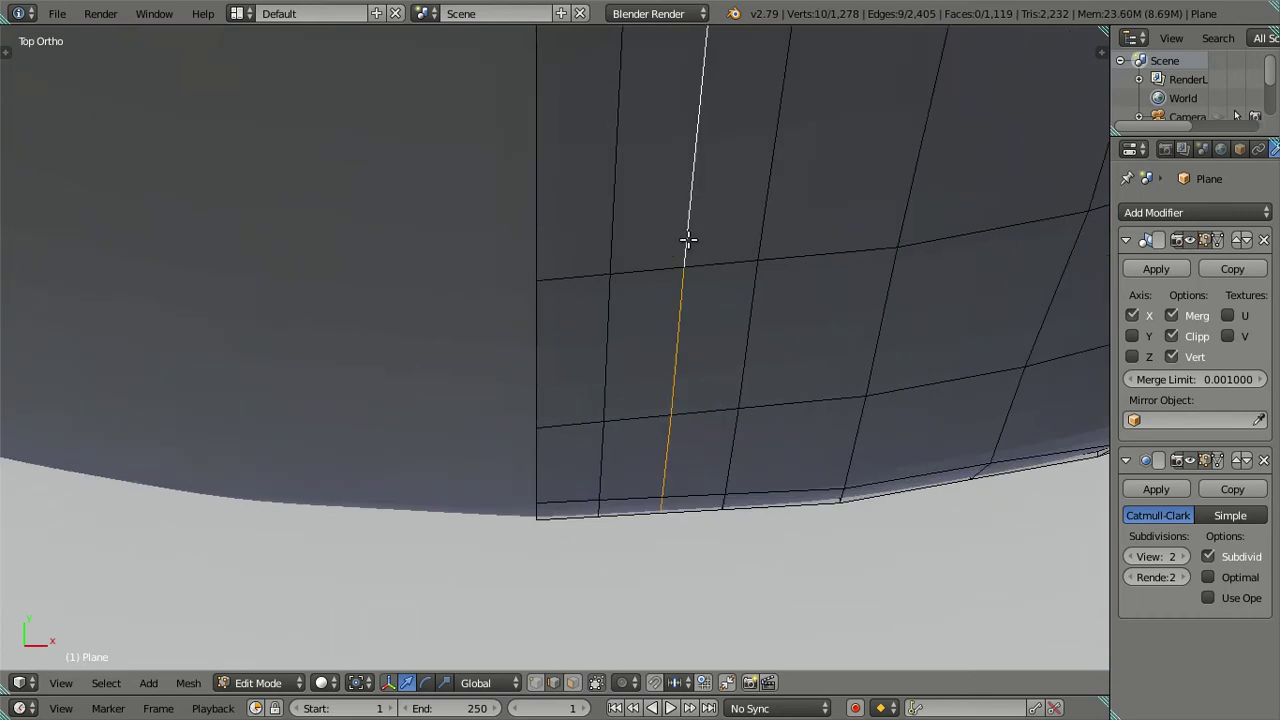
pyautogui.keyDown('shift'); pyautogui.moveTo(688, 240); pyautogui.dragTo(661, 364, button='middle'); pyautogui.keyUp('shift')
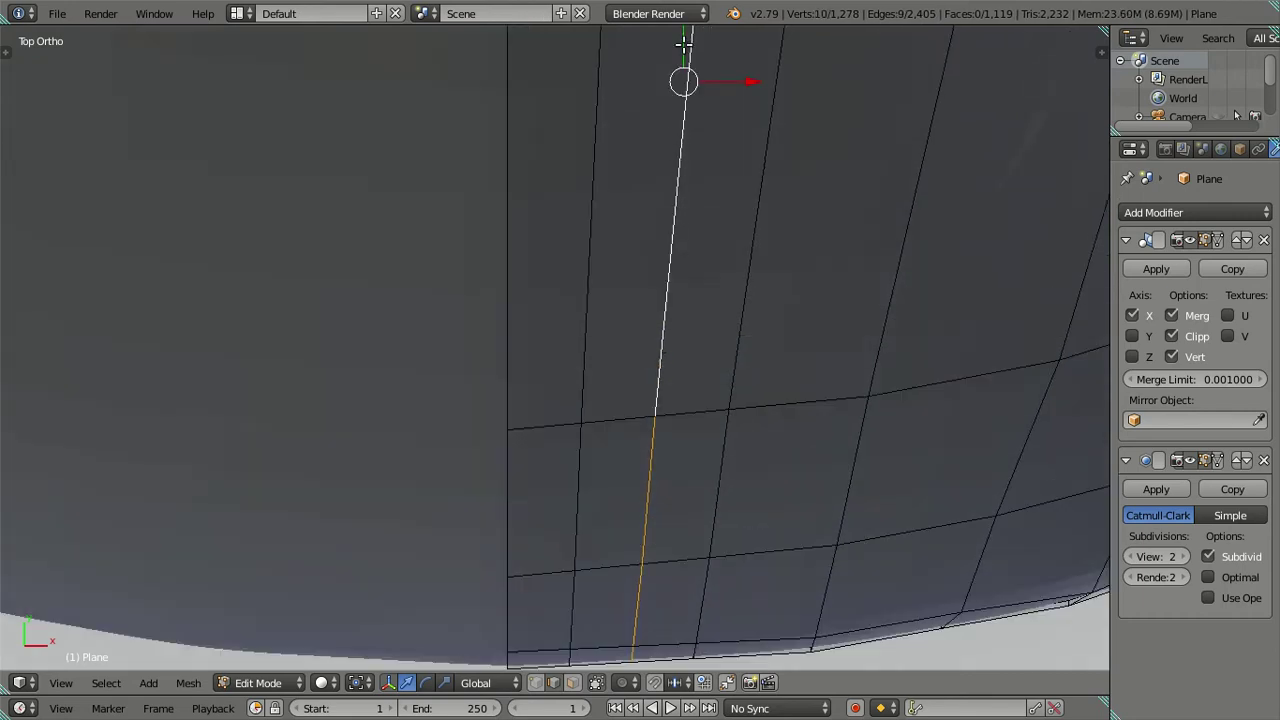
pyautogui.moveTo(683, 44); pyautogui.dragTo(685, 47)
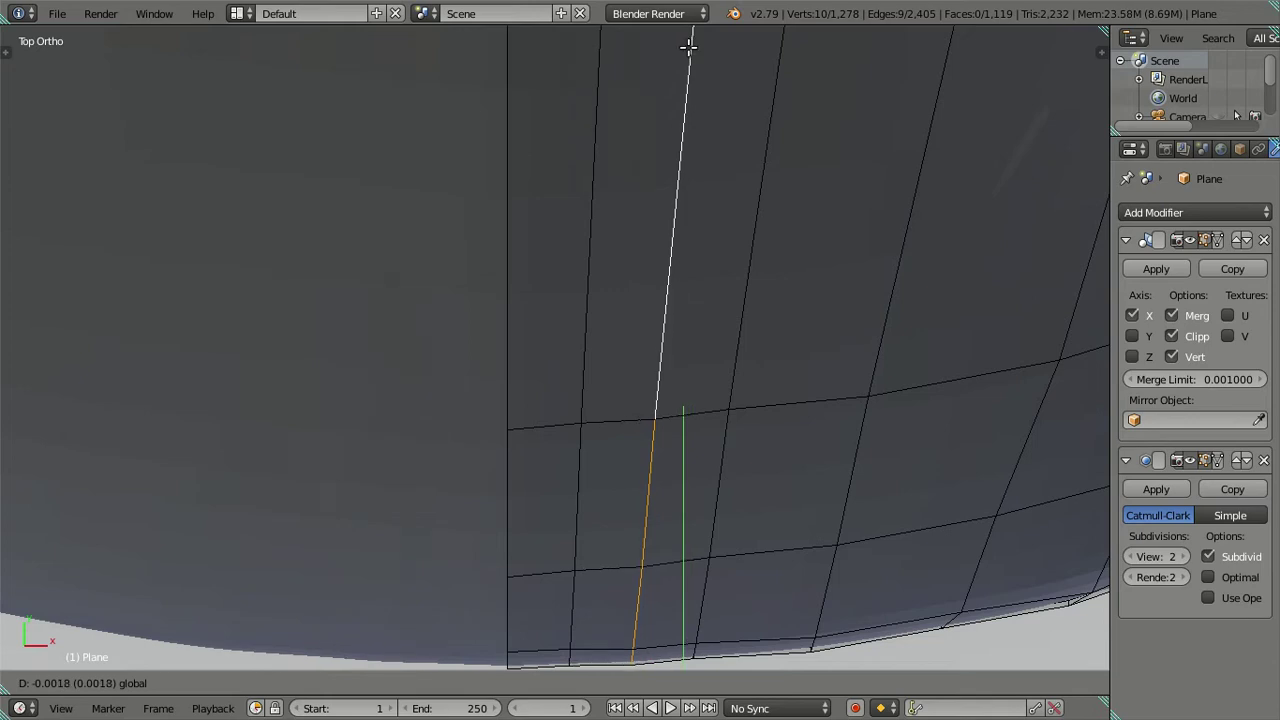
pyautogui.moveTo(688, 45); pyautogui.dragTo(688, 46)
pyautogui.press('a')
# Align the second vertical loop along Y, hiding it briefly to check the reference.
pyautogui.keyDown('alt'); pyautogui.rightClick(586, 279); pyautogui.keyUp('alt')
pyautogui.scroll(4, 629, 214)
pyautogui.keyDown('shift'); pyautogui.scroll(2, 643, 526); pyautogui.keyUp('shift')
pyautogui.moveTo(628, 457); pyautogui.dragTo(630, 457)
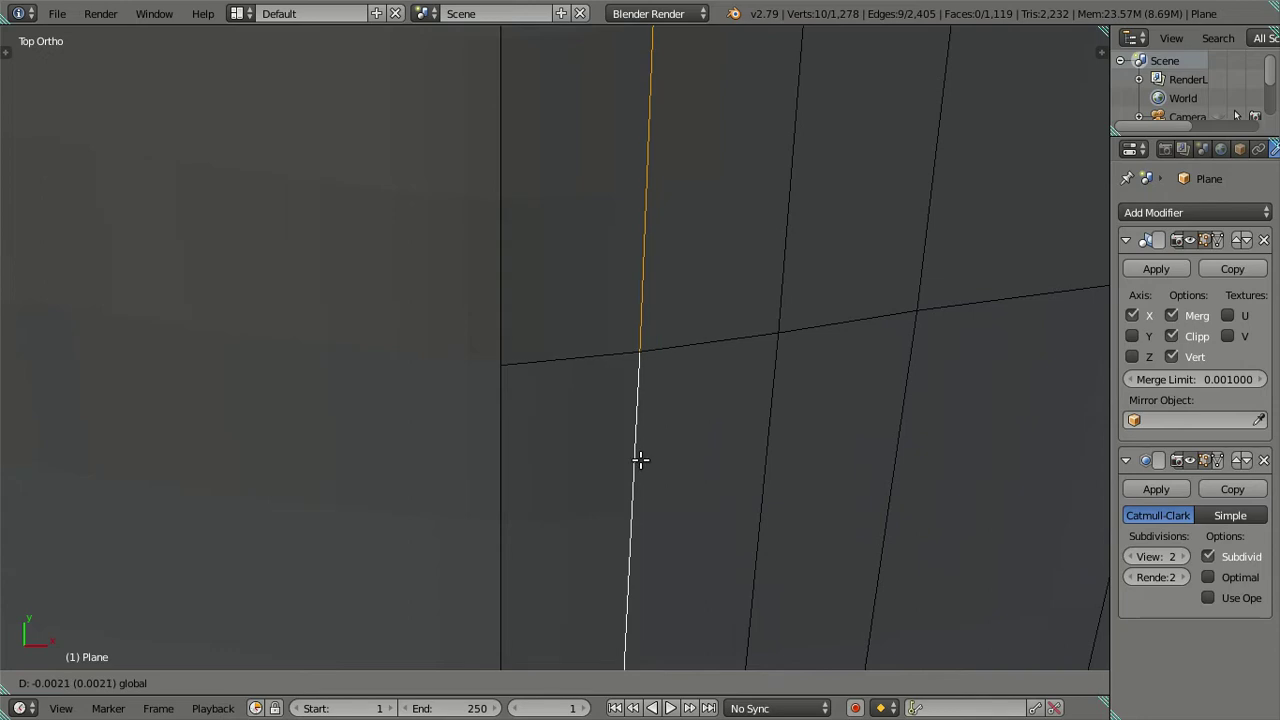
pyautogui.moveTo(640, 456); pyautogui.dragTo(636, 470)
pyautogui.moveTo(614, 586)
pyautogui.keyDown('shift'); pyautogui.mouseDown(button='middle')
pyautogui.moveTo(623, 306)
pyautogui.moveTo(611, 597)
pyautogui.moveTo(620, 269)
pyautogui.mouseUp(button='middle'); pyautogui.keyUp('shift')
pyautogui.scroll(4, 709, 414)
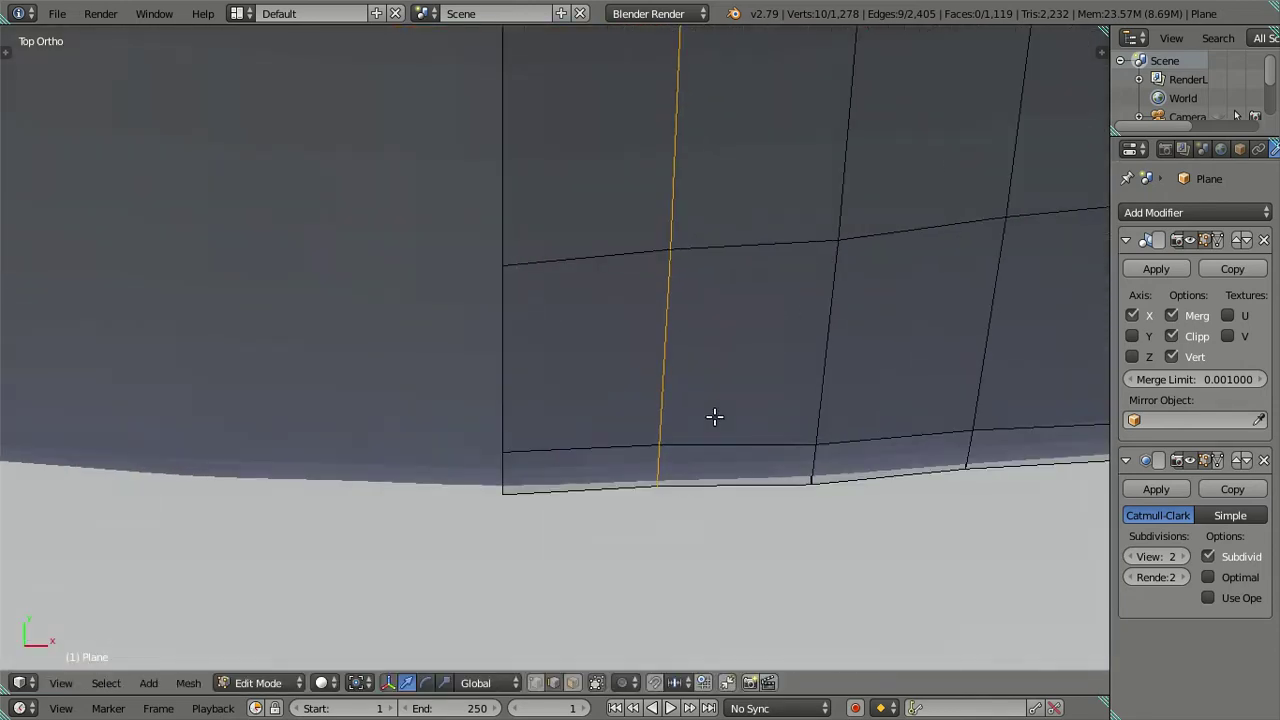
pyautogui.scroll(1, 740, 414)
pyautogui.press('h')
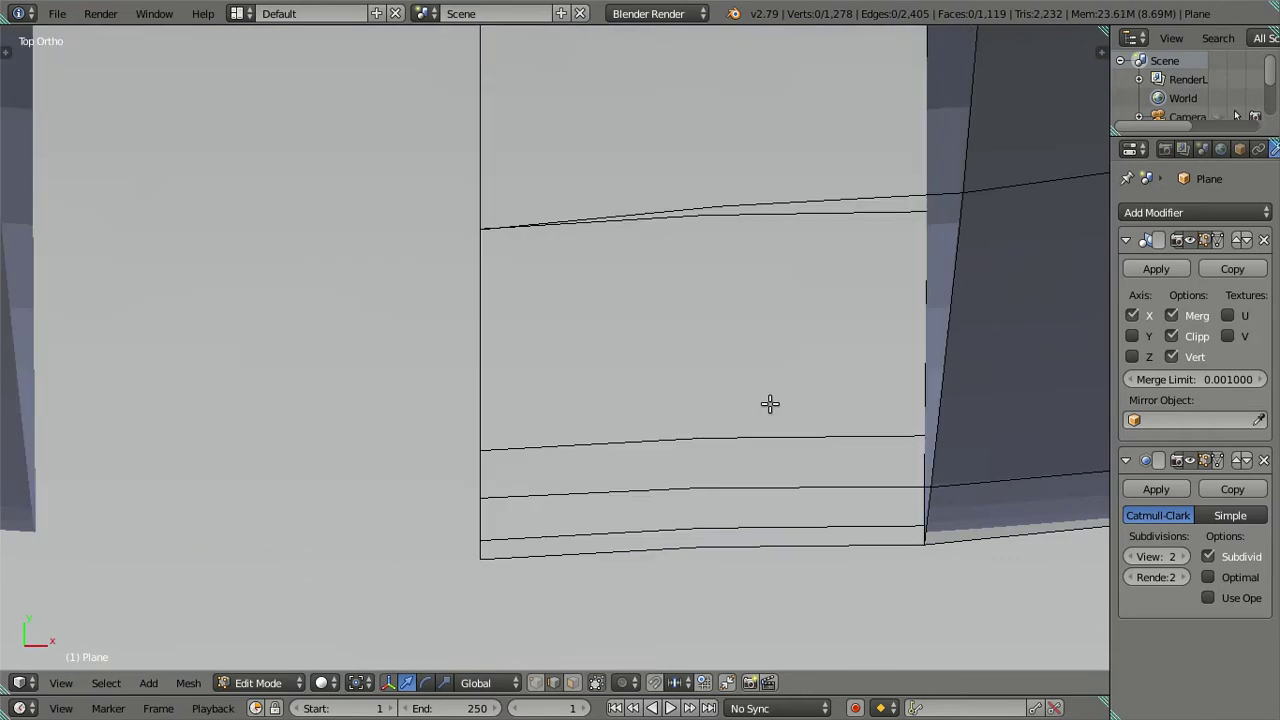
pyautogui.hotkey('alt', 'h')
pyautogui.press('g')
pyautogui.press('y')
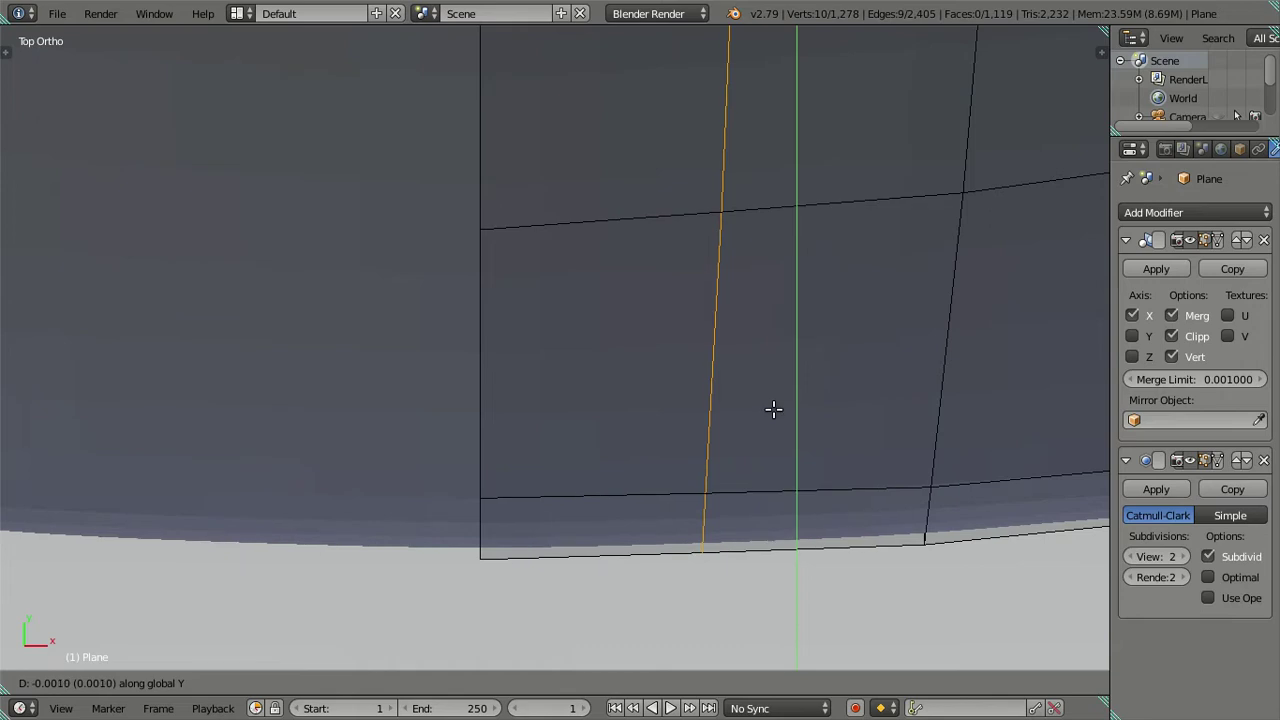
pyautogui.click(773, 409)
pyautogui.scroll(-1, 740, 377)
pyautogui.scroll(-1, 697, 320)
pyautogui.press('a')
# Move a third vertical loop along Y to match the reference, then return to Object Mode.
pyautogui.scroll(-1, 674, 311)
pyautogui.scroll(-1, 679, 423)
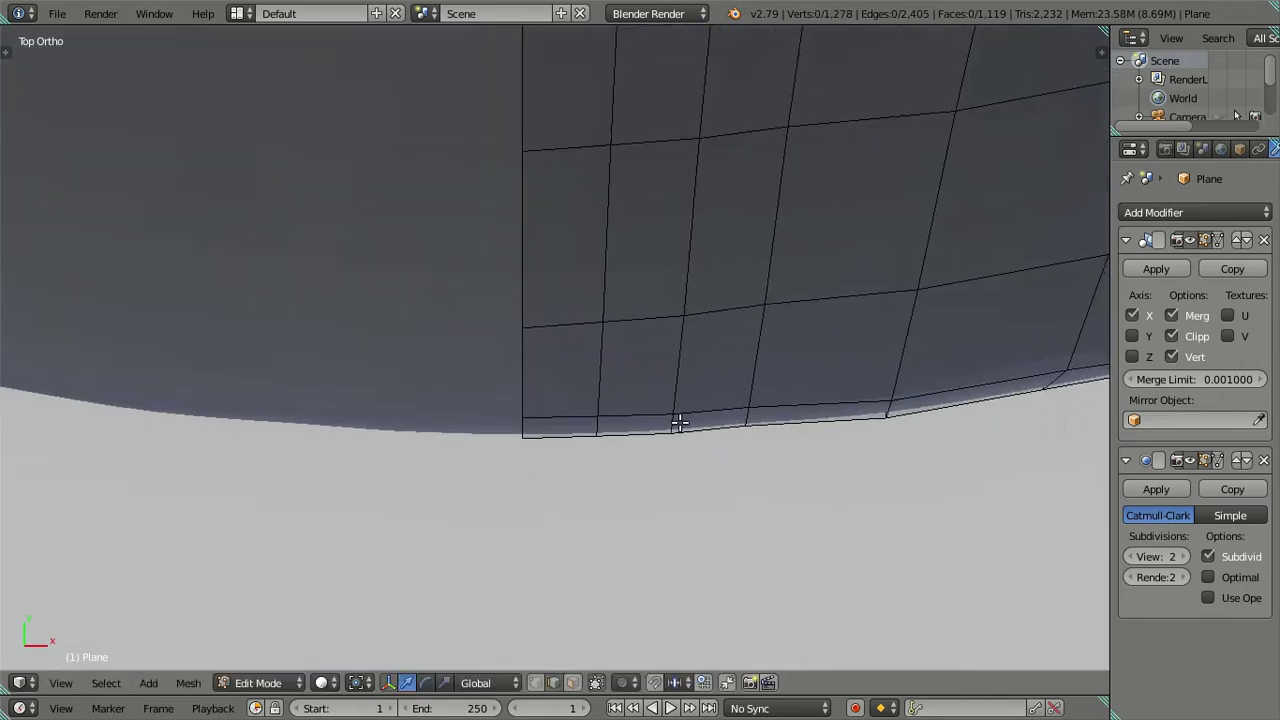
pyautogui.scroll(2, 679, 423)
pyautogui.keyDown('alt'); pyautogui.click(740, 442); pyautogui.keyUp('alt')
pyautogui.scroll(-2, 743, 414)
pyautogui.scroll(-1, 726, 391)
pyautogui.scroll(2, 726, 391)
pyautogui.scroll(1, 726, 391)
pyautogui.scroll(1, 763, 331)
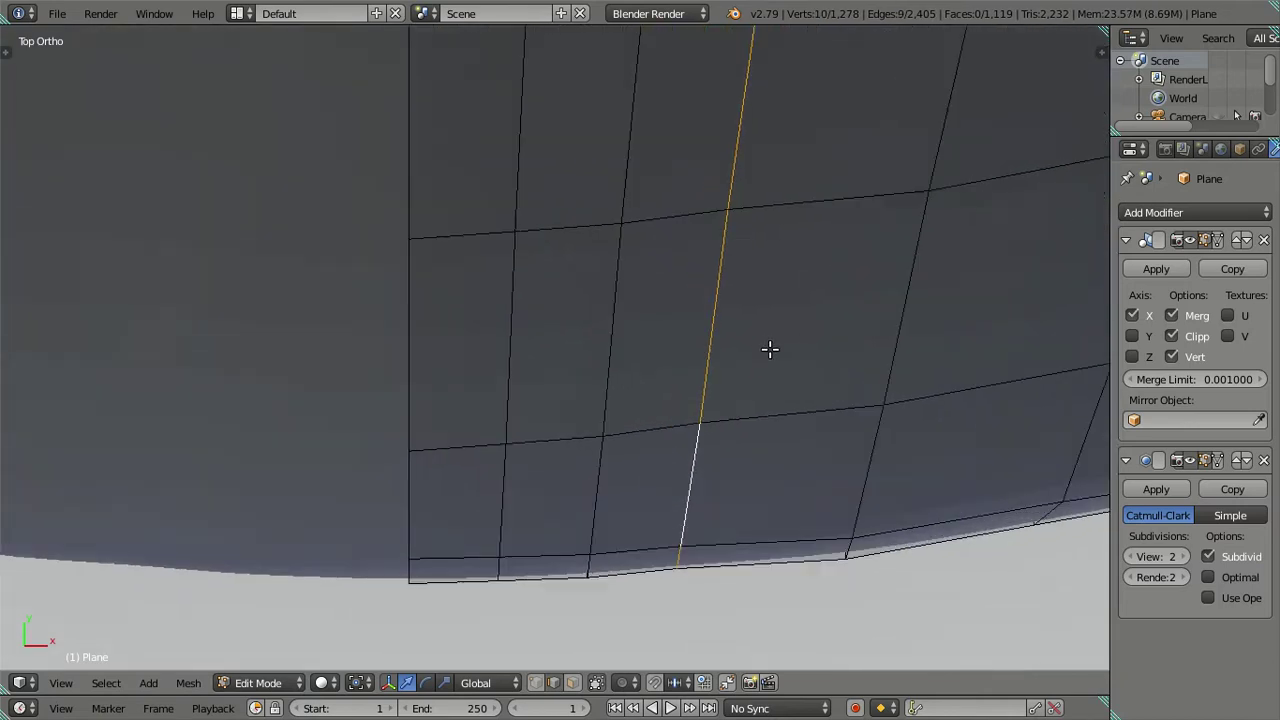
pyautogui.scroll(1, 769, 349)
pyautogui.press('h')
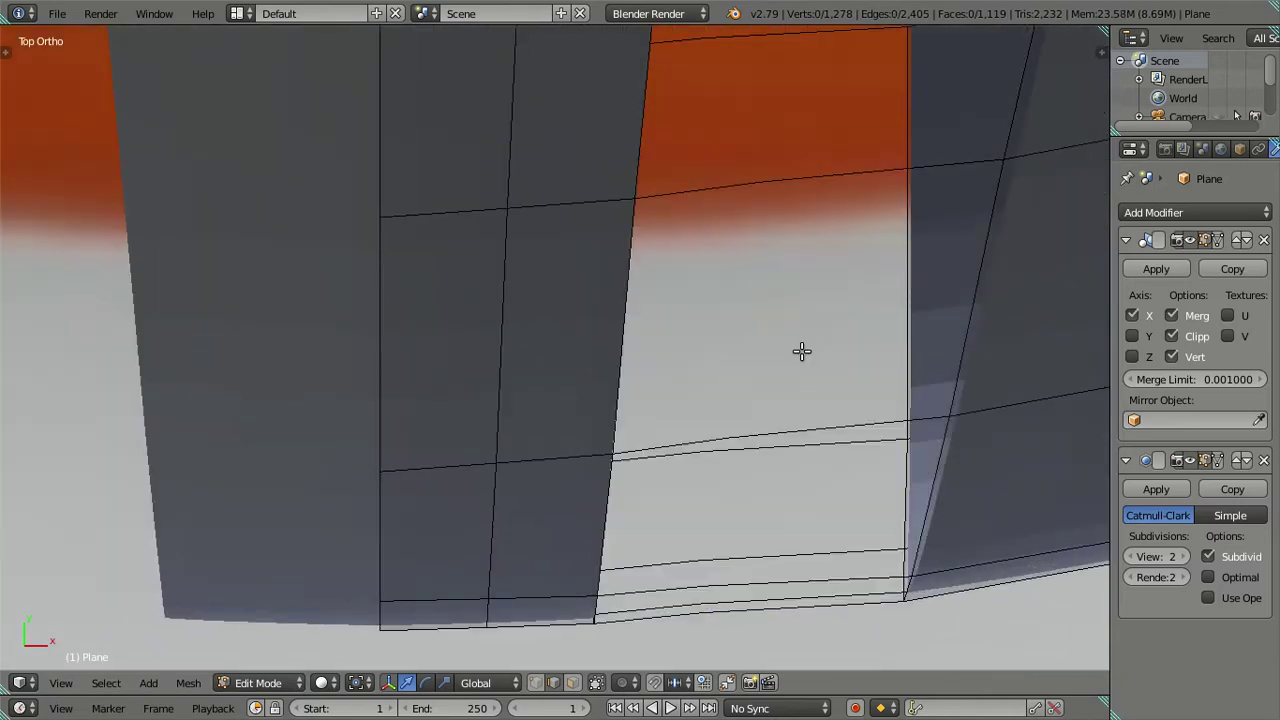
pyautogui.hotkey('alt', 'h')
pyautogui.press('g')
pyautogui.press('y')
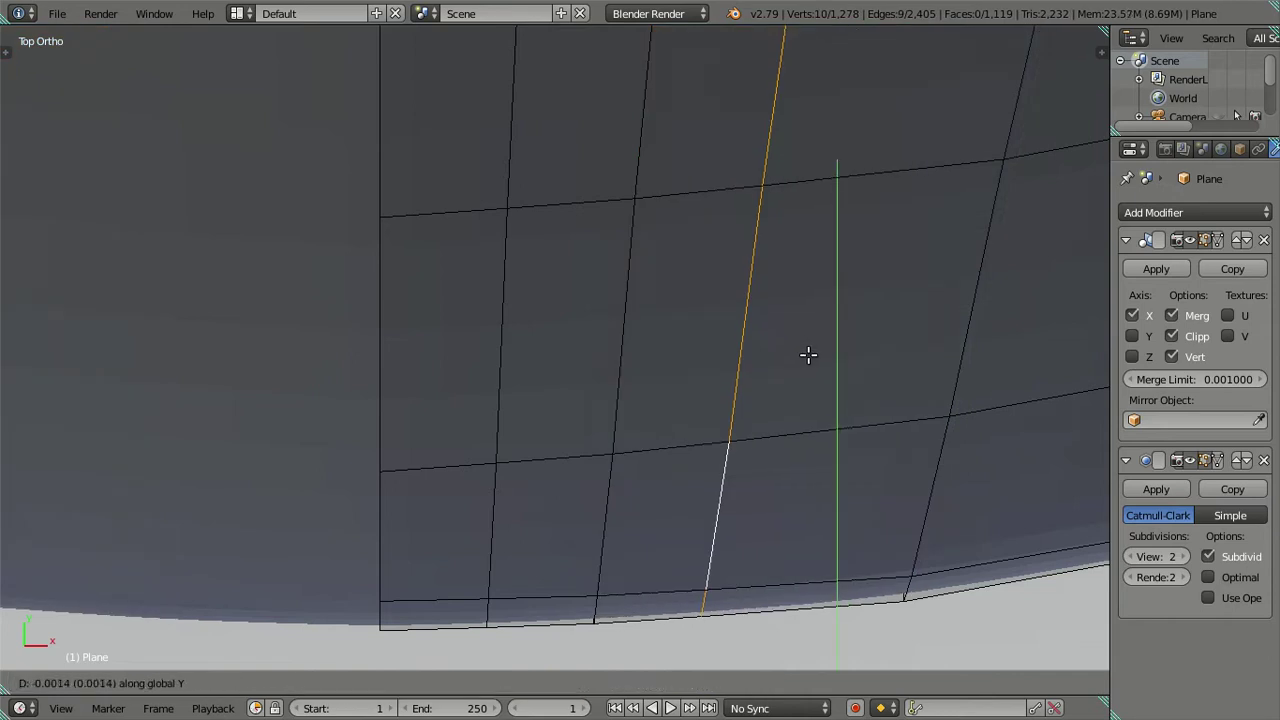
pyautogui.click(771, 349)
pyautogui.scroll(-3, 677, 326)
pyautogui.press('Tab')
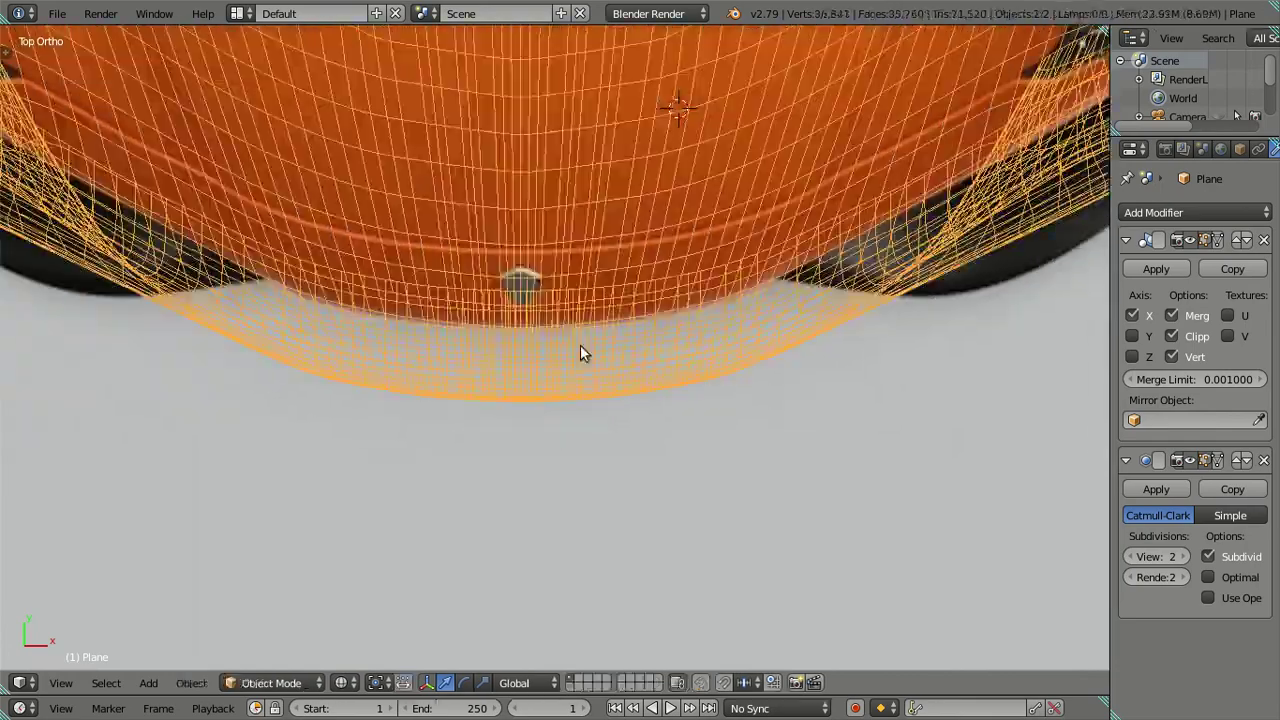
pyautogui.press('z')
pyautogui.moveTo(580, 352); pyautogui.dragTo(657, 206, button='middle')
pyautogui.press('z')
pyautogui.moveTo(570, 351)
pyautogui.mouseDown(button='middle')
pyautogui.moveTo(650, 413)
pyautogui.moveTo(588, 308)
pyautogui.mouseUp(button='middle')
pyautogui.scroll(4, 689, 497)
pyautogui.moveTo(689, 497)
pyautogui.mouseDown(button='middle')
pyautogui.moveTo(700, 544)
pyautogui.moveTo(660, 354)
pyautogui.mouseUp(button='middle')
pyautogui.scroll(3, 657, 309)
pyautogui.press('Tab')
pyautogui.scroll(1, 604, 251)
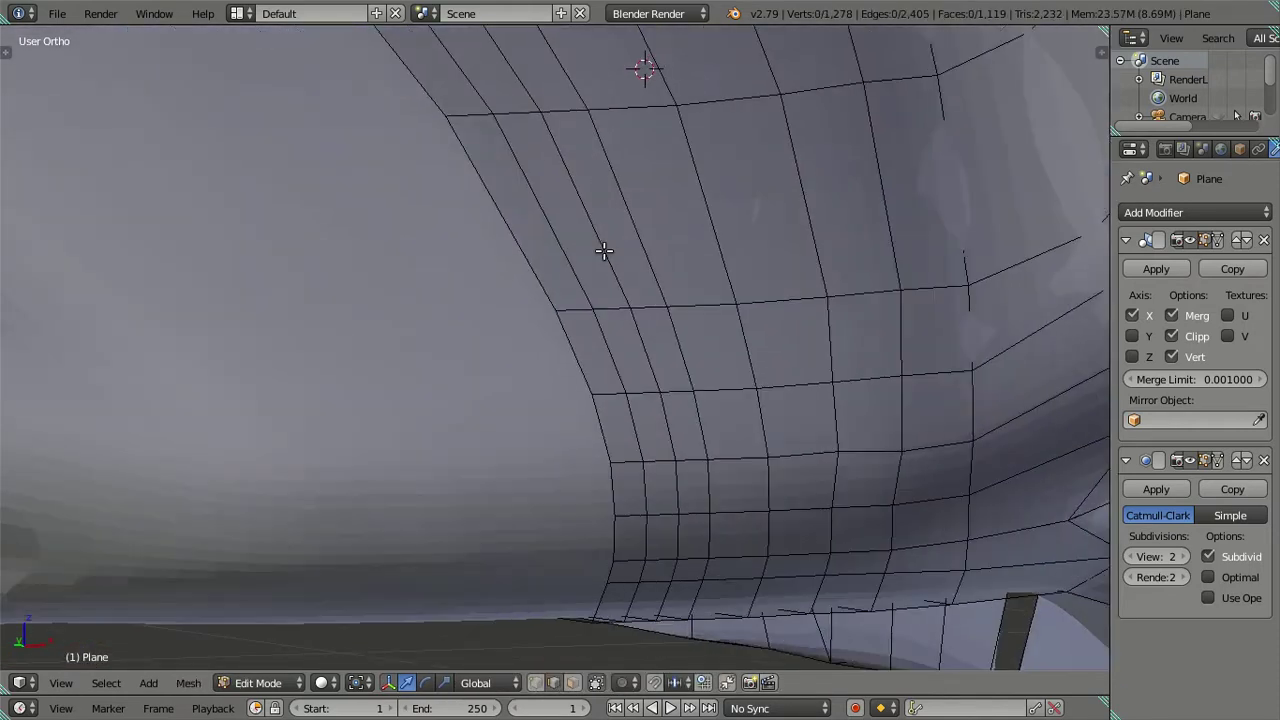
pyautogui.moveTo(608, 265); pyautogui.dragTo(596, 250, button='middle')
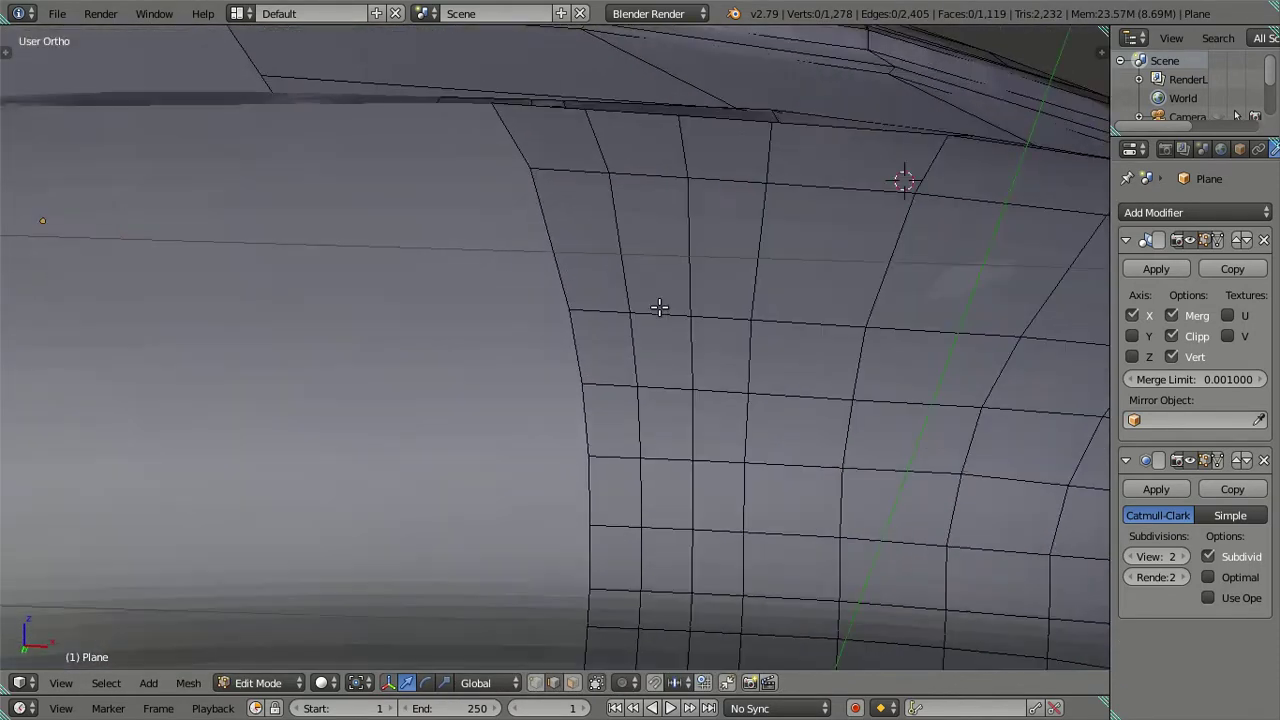
pyautogui.moveTo(658, 306); pyautogui.dragTo(663, 309, button='middle')
pyautogui.press('KP_1')
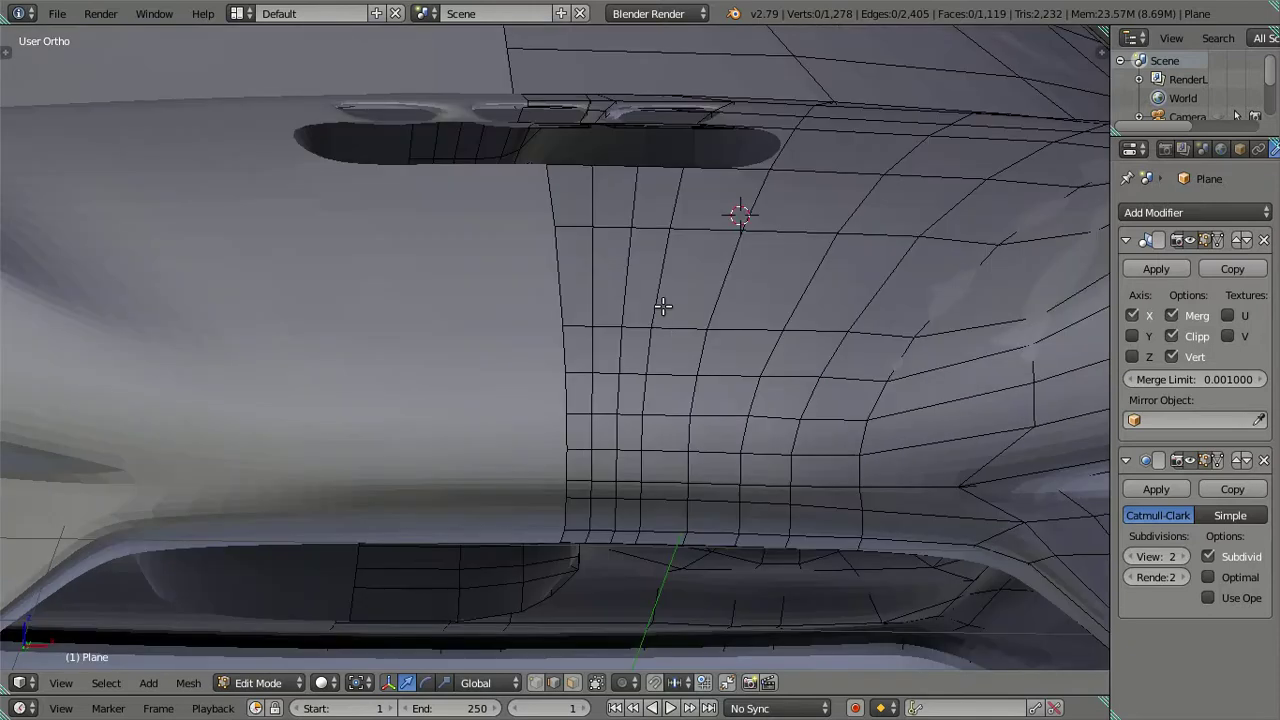
pyautogui.scroll(2, 666, 290)
pyautogui.scroll(1, 650, 275)
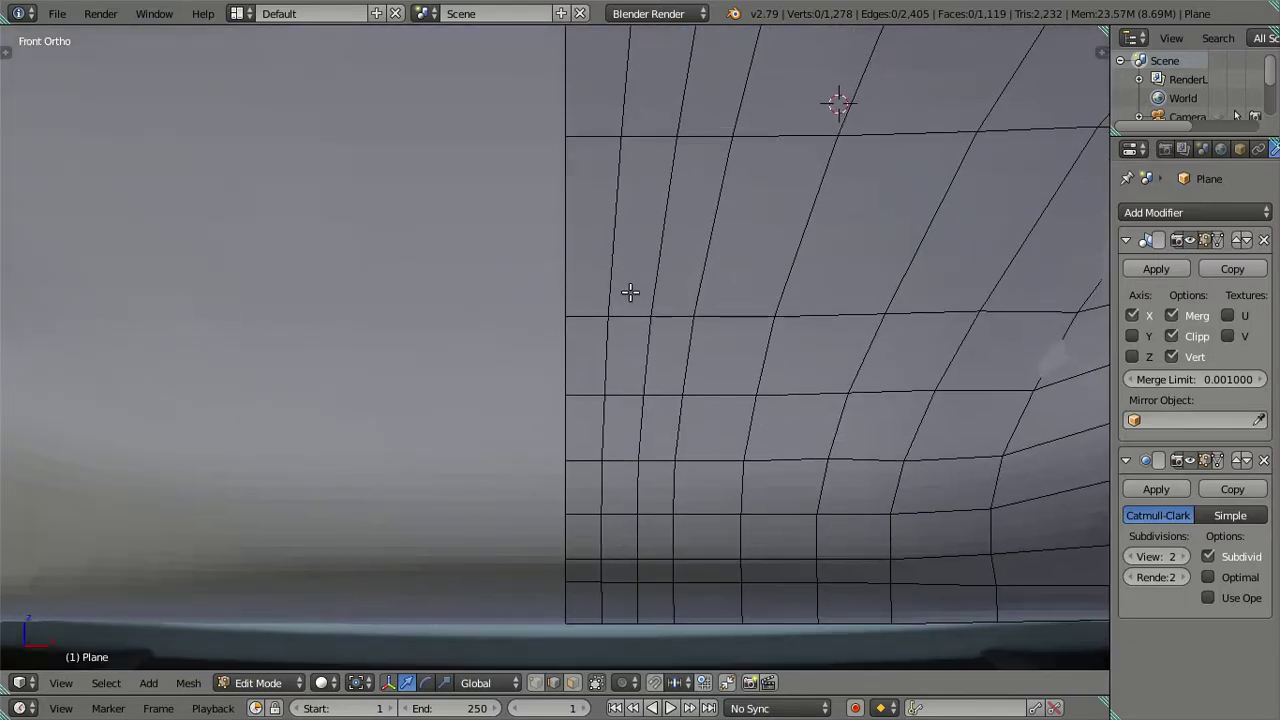
pyautogui.scroll(1, 624, 291)
pyautogui.scroll(2, 554, 263)
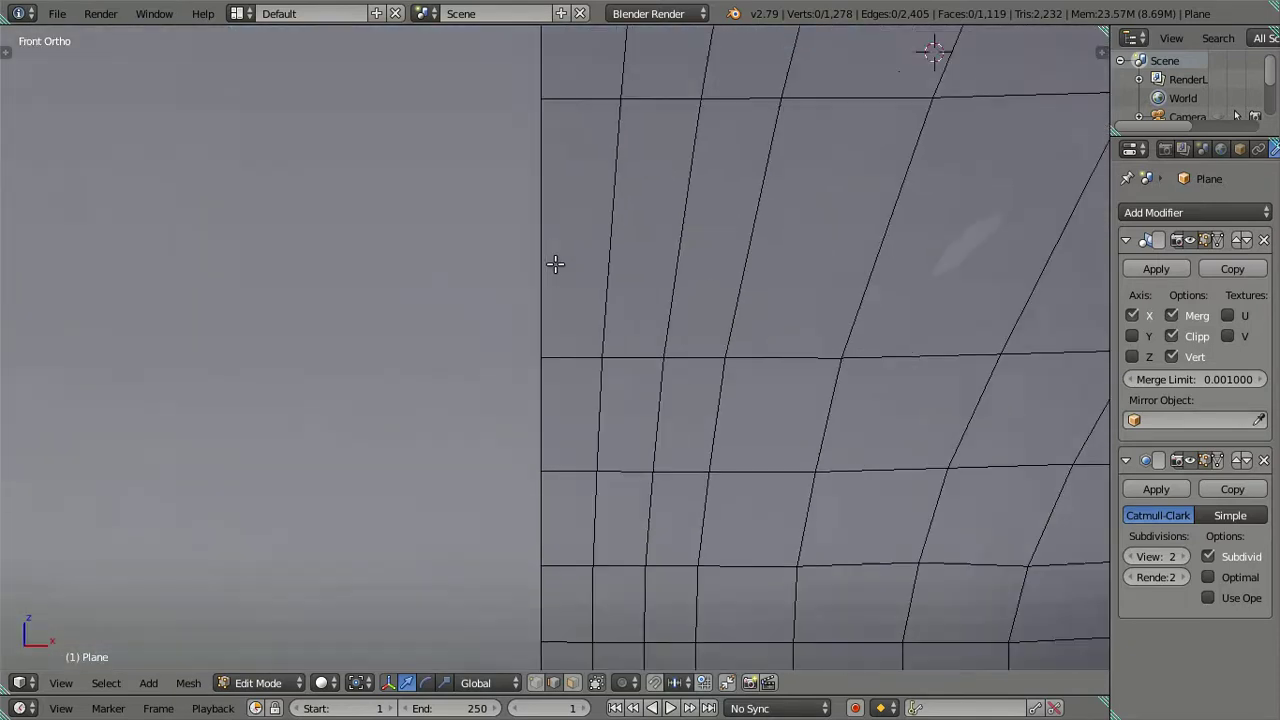
pyautogui.scroll(-3, 554, 263)
pyautogui.moveTo(586, 297)
pyautogui.mouseDown(button='middle')
pyautogui.moveTo(654, 274)
pyautogui.moveTo(660, 254)
pyautogui.moveTo(603, 234)
pyautogui.moveTo(600, 323)
pyautogui.moveTo(656, 331)
pyautogui.mouseUp(button='middle')
pyautogui.keyDown('alt'); pyautogui.rightClick(689, 342); pyautogui.keyUp('alt')
pyautogui.keyDown('alt'); pyautogui.keyDown('shift'); pyautogui.rightClick(636, 340); pyautogui.keyUp('shift'); pyautogui.keyUp('alt')
pyautogui.keyDown('alt'); pyautogui.keyDown('shift'); pyautogui.rightClick(600, 338); pyautogui.keyUp('shift'); pyautogui.keyUp('alt')
pyautogui.press('KP_1')
pyautogui.scroll(2, 630, 340)
pyautogui.scroll(2, 640, 315)
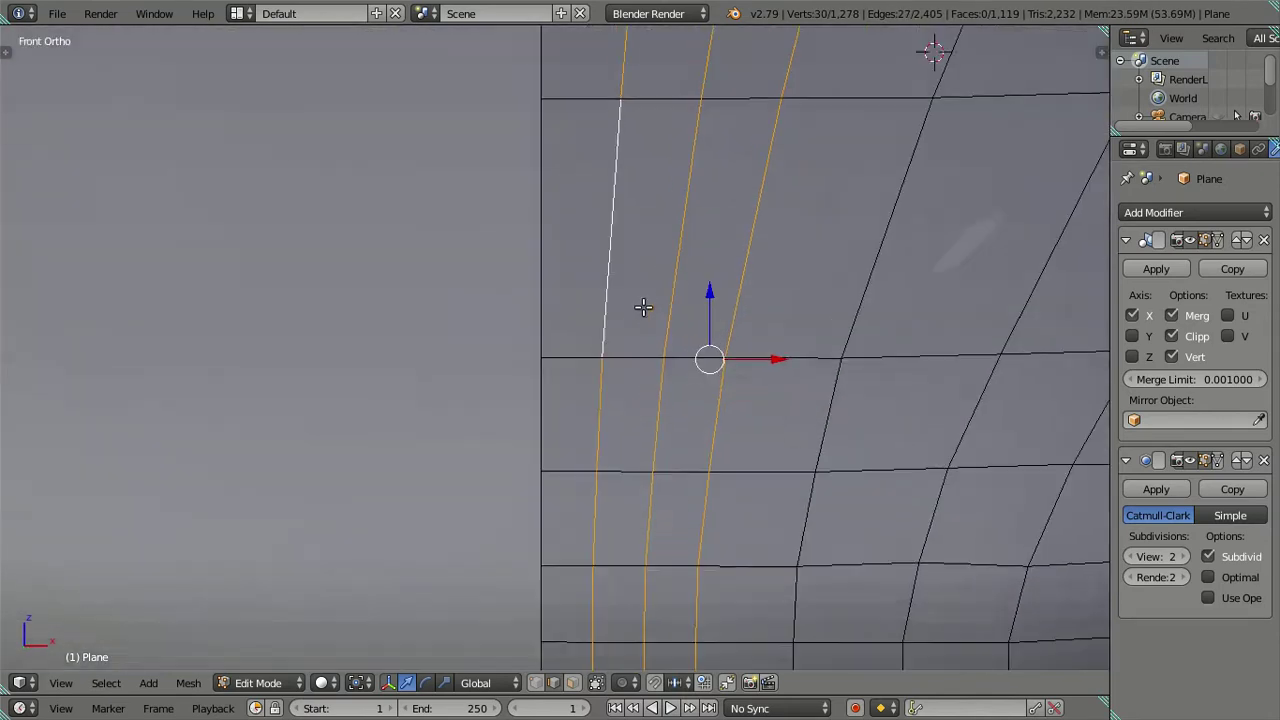
pyautogui.scroll(1, 680, 295)
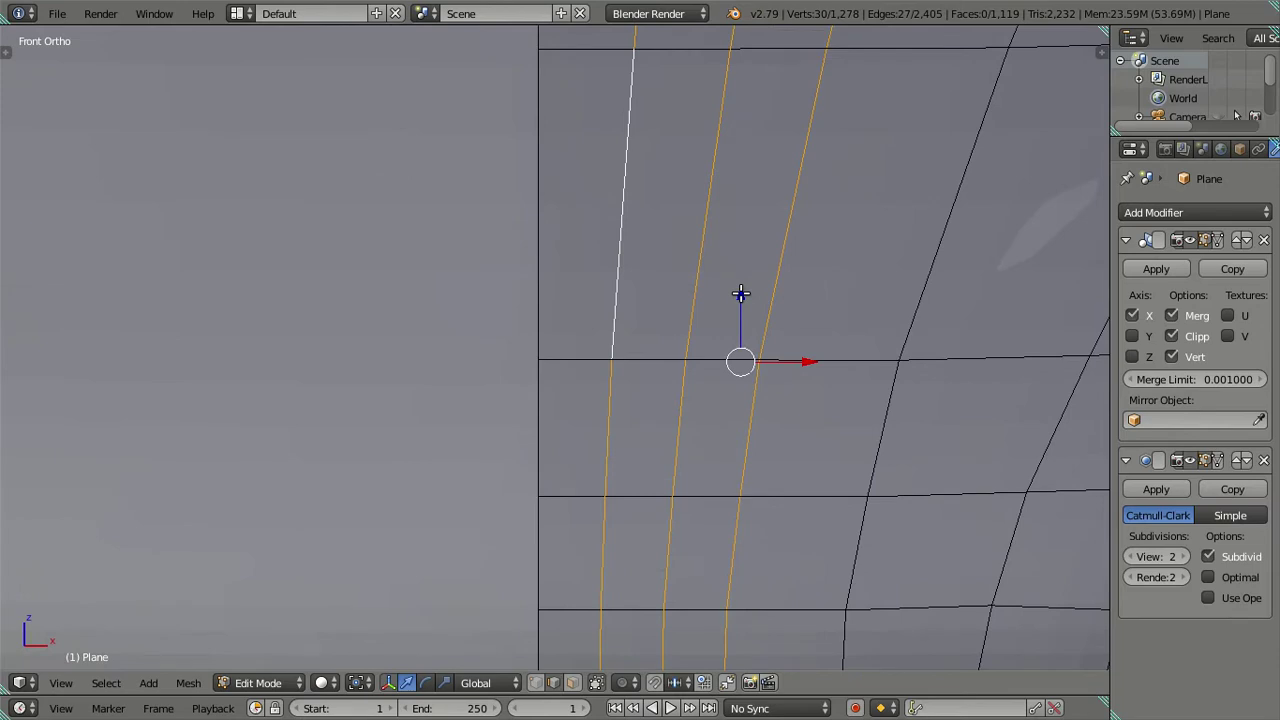
pyautogui.hotkey('ctrl', 'space')
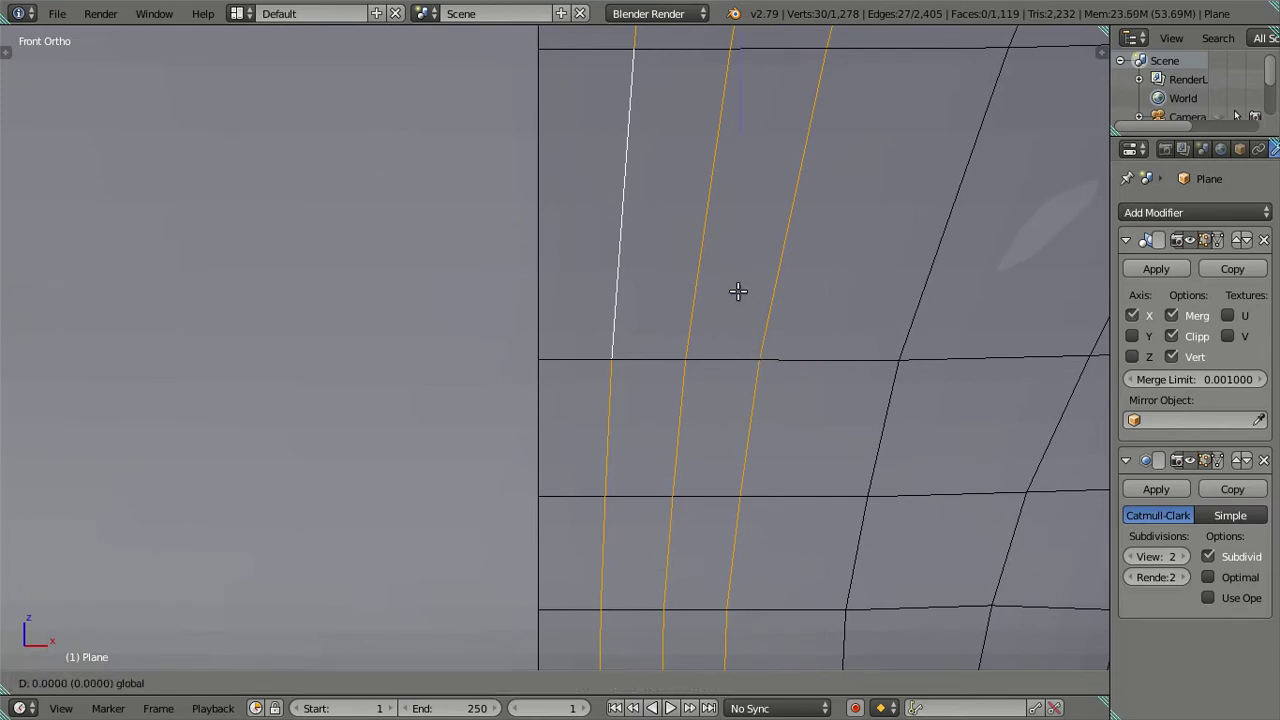
pyautogui.hotkey('ctrl', 'space')
pyautogui.scroll(-4, 700, 298)
pyautogui.press('Tab')
pyautogui.moveTo(662, 283)
pyautogui.mouseDown(button='middle')
pyautogui.moveTo(763, 358)
pyautogui.moveTo(688, 362)
pyautogui.moveTo(698, 453)
pyautogui.moveTo(734, 426)
pyautogui.moveTo(726, 363)
pyautogui.moveTo(697, 323)
pyautogui.moveTo(537, 300)
pyautogui.moveTo(571, 377)
pyautogui.moveTo(640, 446)
pyautogui.moveTo(595, 307)
pyautogui.moveTo(531, 294)
pyautogui.moveTo(491, 349)
pyautogui.moveTo(506, 380)
pyautogui.moveTo(480, 291)
pyautogui.moveTo(509, 334)
pyautogui.moveTo(597, 394)
pyautogui.moveTo(643, 394)
pyautogui.moveTo(583, 388)
pyautogui.mouseUp(button='middle')
# In Edit Mode, select the lower panel's four border edges as one edge path.
pyautogui.scroll(3, 530, 300)
pyautogui.scroll(-4, 555, 367)
pyautogui.scroll(2, 493, 355)
pyautogui.scroll(3, 568, 361)
pyautogui.scroll(-2, 568, 361)
pyautogui.press('Tab')
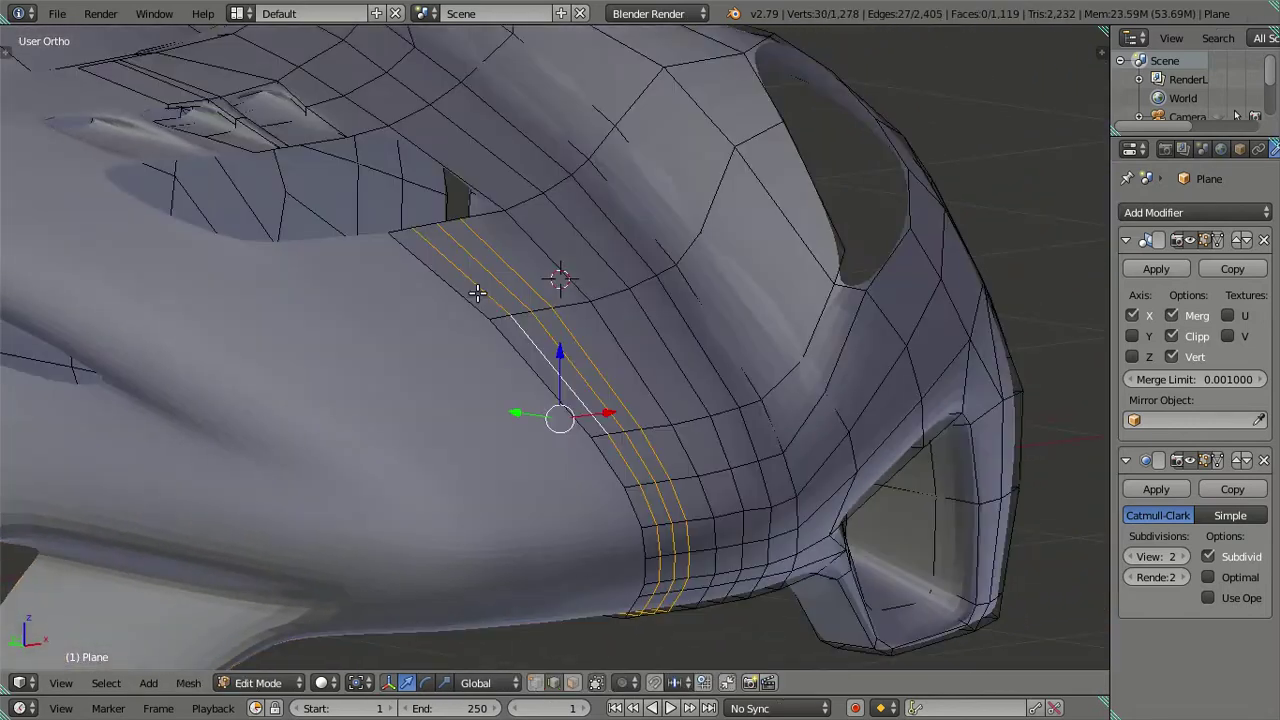
pyautogui.scroll(2, 438, 265)
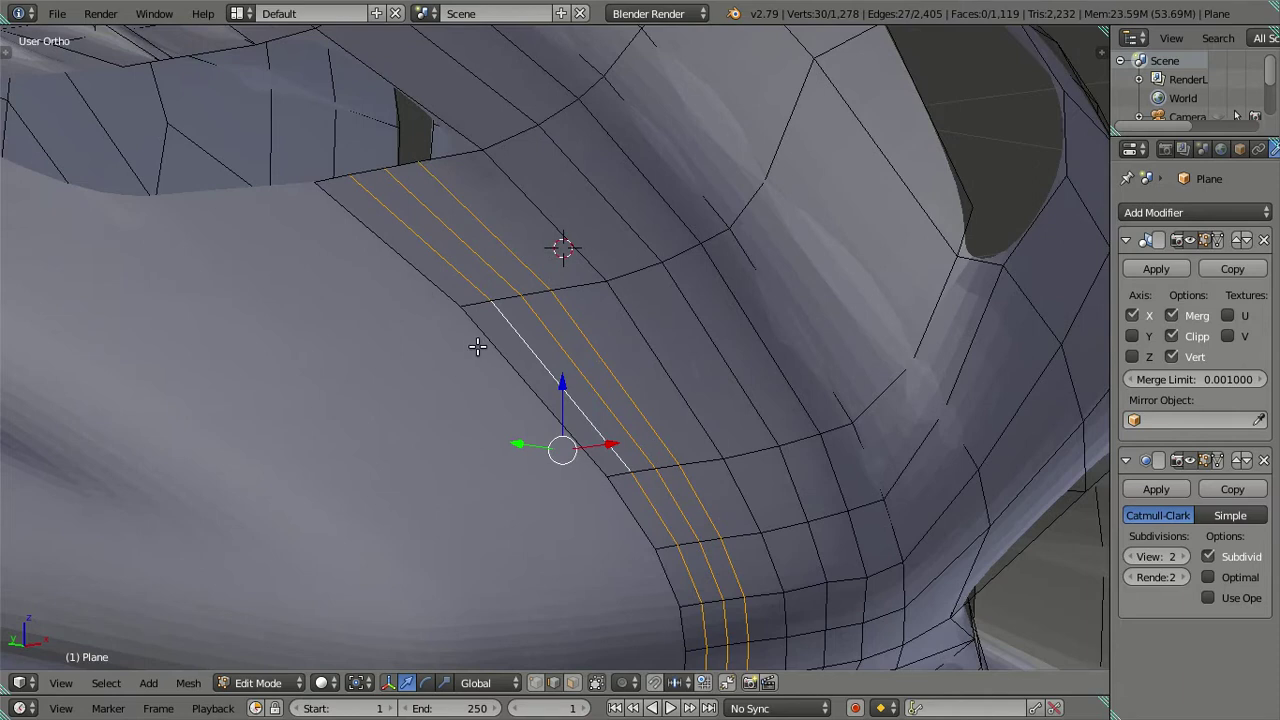
pyautogui.rightClick(498, 310)
pyautogui.moveTo(498, 310); pyautogui.dragTo(500, 343, button='middle')
pyautogui.keyDown('ctrl'); pyautogui.rightClick(613, 509); pyautogui.keyUp('ctrl')
pyautogui.scroll(2, 610, 430)
pyautogui.scroll(1, 530, 417)
pyautogui.scroll(1, 462, 363)
pyautogui.moveTo(462, 363)
pyautogui.mouseDown(button='middle')
pyautogui.moveTo(694, 374)
pyautogui.moveTo(565, 398)
pyautogui.mouseUp(button='middle')
# Shift the border edges slightly along Z, then view the smoothed body in Object Mode.
pyautogui.moveTo(601, 461); pyautogui.dragTo(603, 451)
pyautogui.scroll(-2, 604, 430)
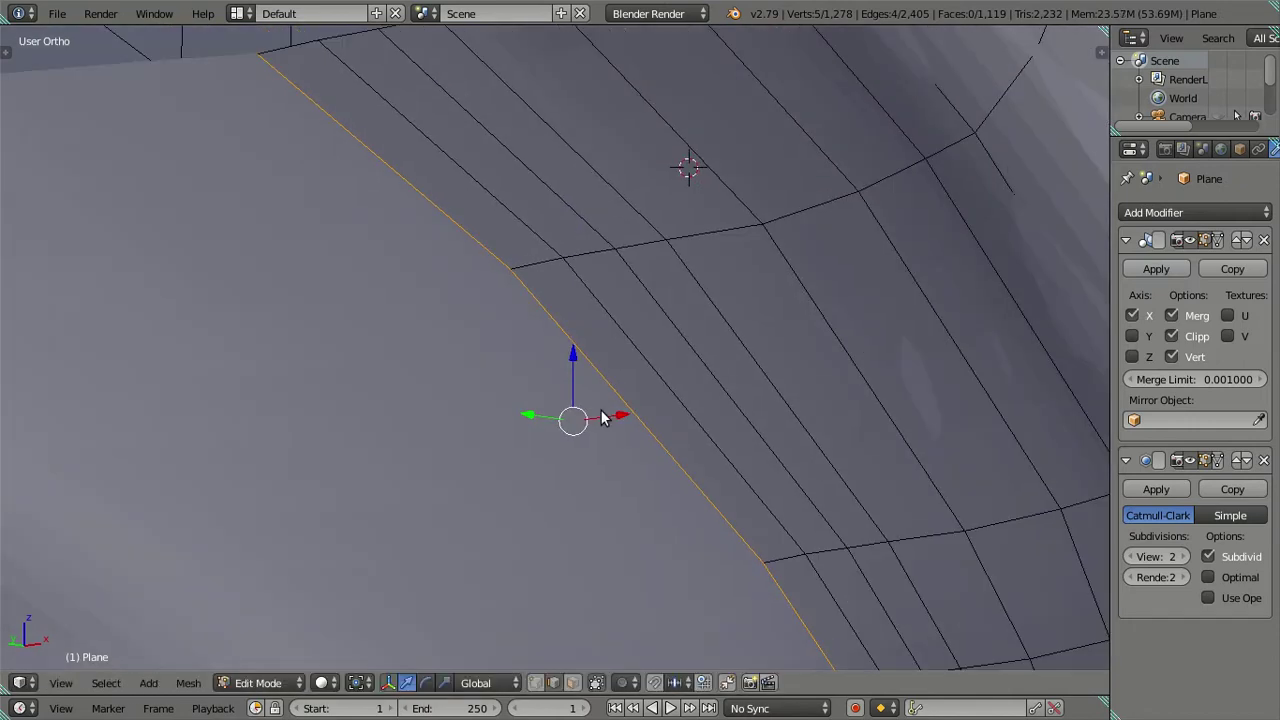
pyautogui.press('Tab')
pyautogui.scroll(-3, 605, 401)
pyautogui.scroll(-1, 605, 401)
pyautogui.moveTo(669, 420)
pyautogui.mouseDown(button='middle')
pyautogui.moveTo(706, 531)
pyautogui.moveTo(609, 386)
pyautogui.moveTo(544, 459)
pyautogui.moveTo(561, 520)
pyautogui.moveTo(671, 463)
pyautogui.moveTo(558, 434)
pyautogui.mouseUp(button='middle')
pyautogui.scroll(3, 565, 375)
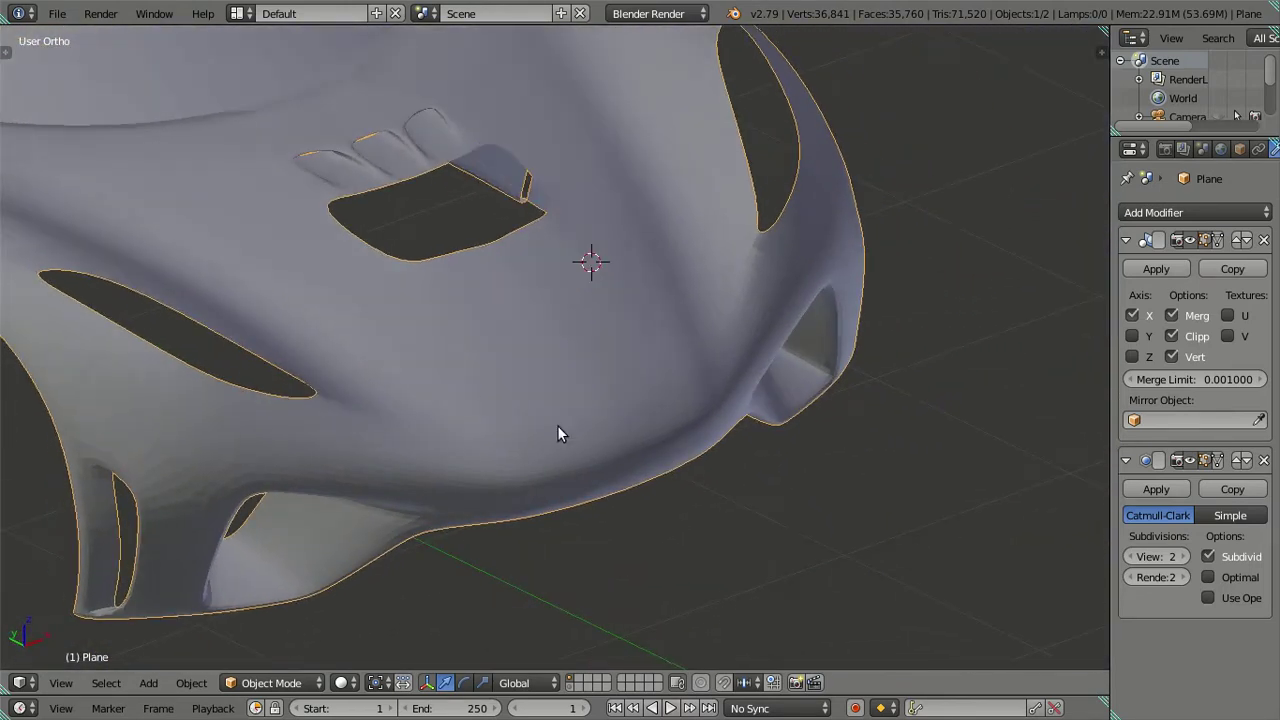
# Apply smooth shading to the car body and orbit around the hood openings to inspect the shell.
pyautogui.press('t')
pyautogui.click(69, 311)
pyautogui.moveTo(733, 378)
pyautogui.mouseDown(button='middle')
pyautogui.moveTo(743, 314)
pyautogui.moveTo(677, 308)
pyautogui.moveTo(704, 323)
pyautogui.moveTo(678, 275)
pyautogui.moveTo(689, 311)
pyautogui.moveTo(747, 381)
pyautogui.moveTo(759, 441)
pyautogui.moveTo(784, 383)
pyautogui.moveTo(763, 329)
pyautogui.moveTo(794, 323)
pyautogui.moveTo(740, 355)
pyautogui.mouseUp(button='middle')
pyautogui.press('Tab')
pyautogui.press('Tab')
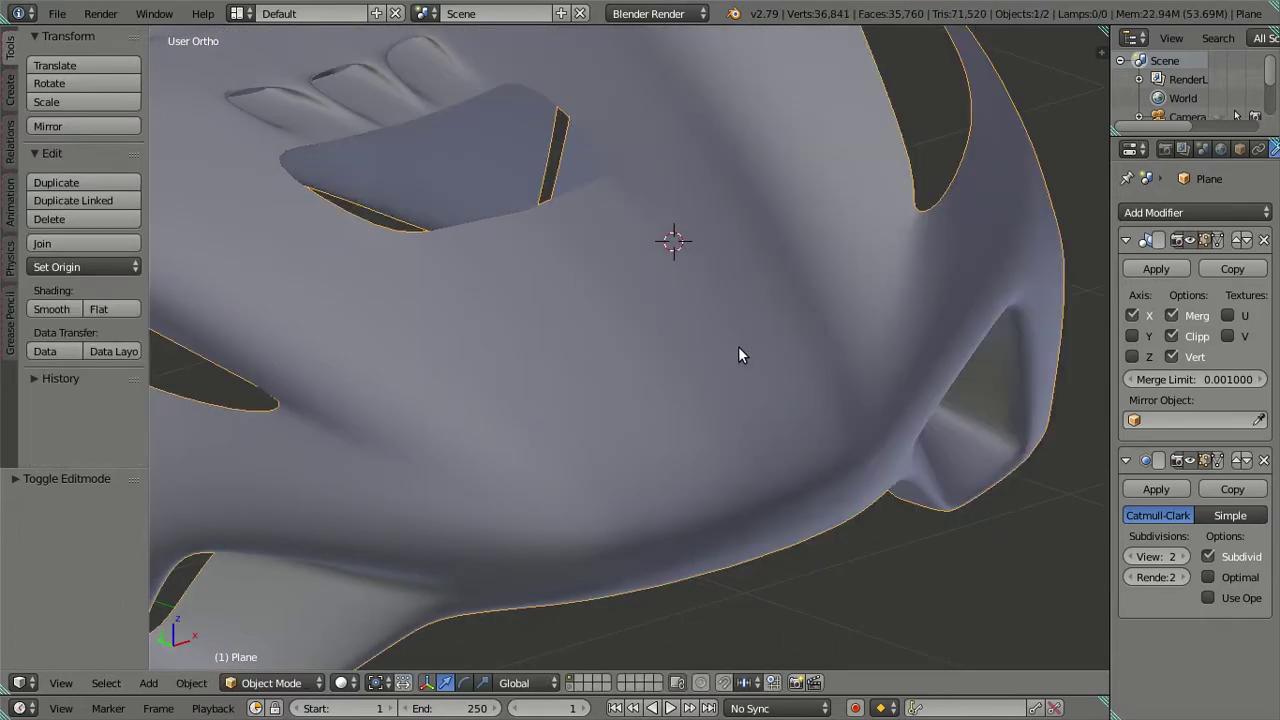
pyautogui.moveTo(734, 280); pyautogui.dragTo(723, 386, button='middle')
pyautogui.scroll(3, 724, 528)
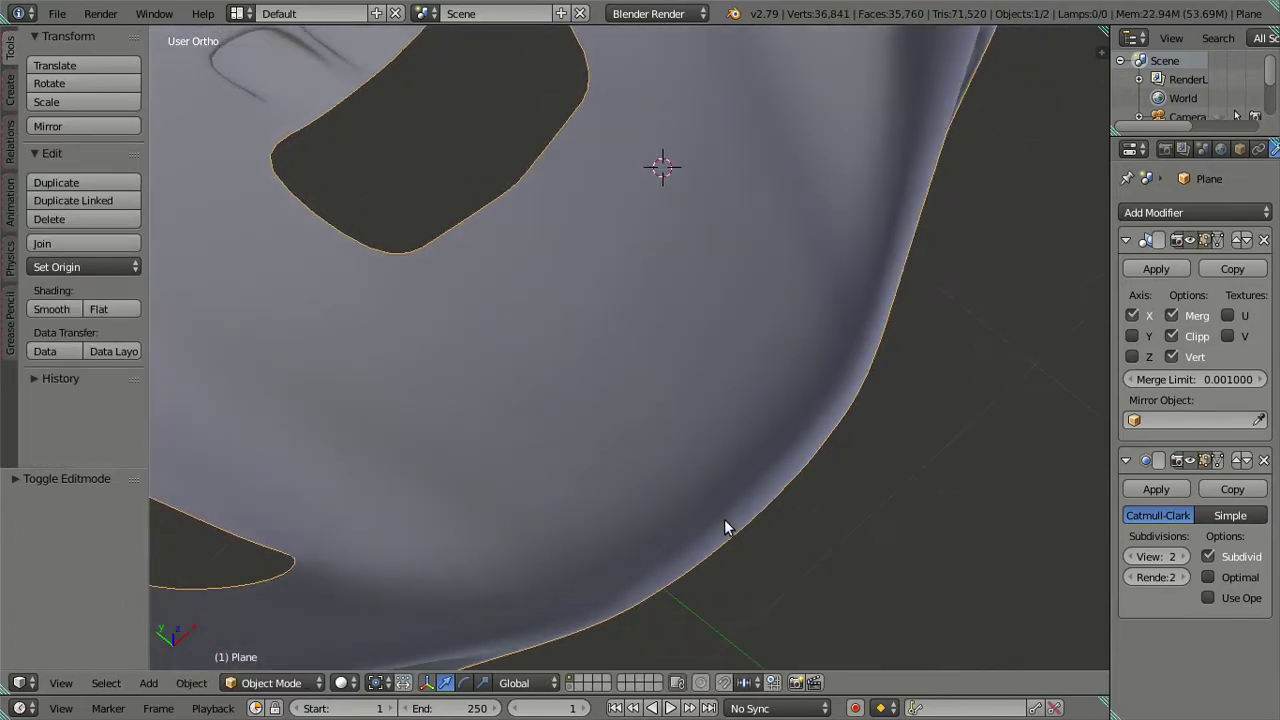
pyautogui.moveTo(724, 519); pyautogui.dragTo(700, 500, button='middle')
pyautogui.press('t')
pyautogui.moveTo(498, 297)
pyautogui.mouseDown(button='middle')
pyautogui.moveTo(559, 232)
pyautogui.moveTo(654, 257)
pyautogui.mouseUp(button='middle')
pyautogui.scroll(-2, 559, 232)
pyautogui.press('a')
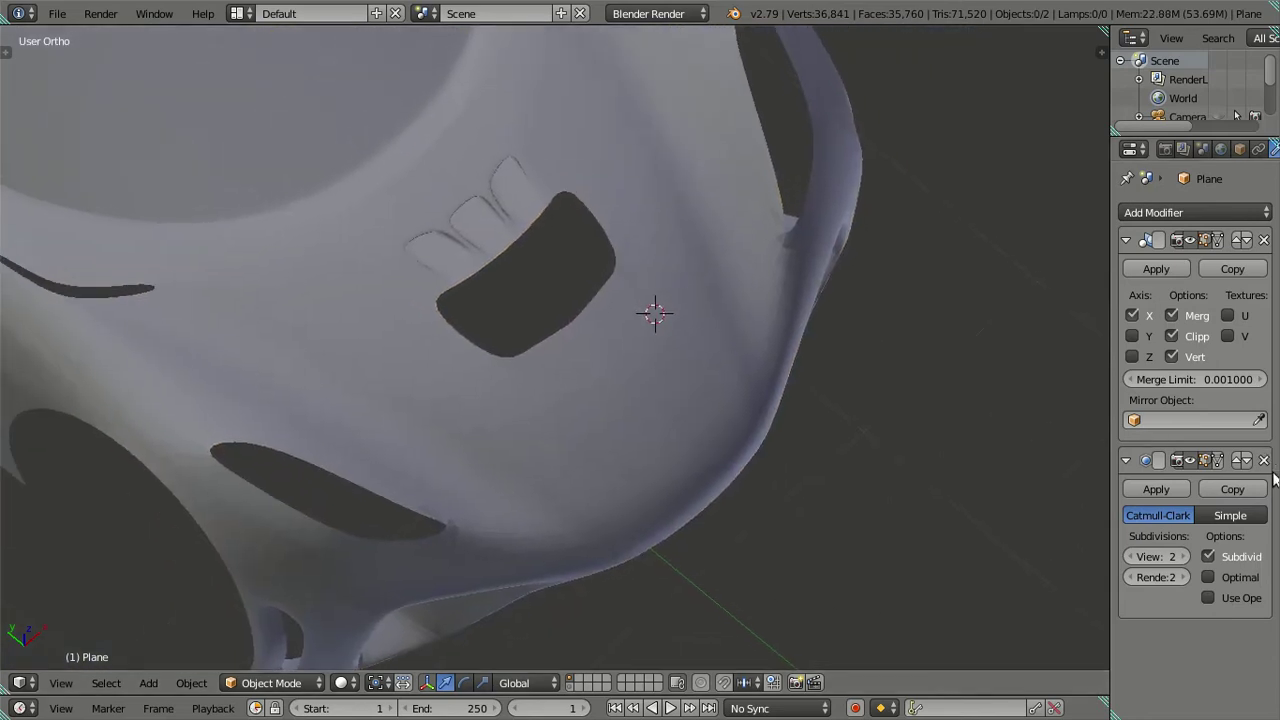
# Set the Subsurf view level to 0 and switch to vertex select in Edit Mode.
pyautogui.doubleClick(1133, 558)
pyautogui.press('Tab')
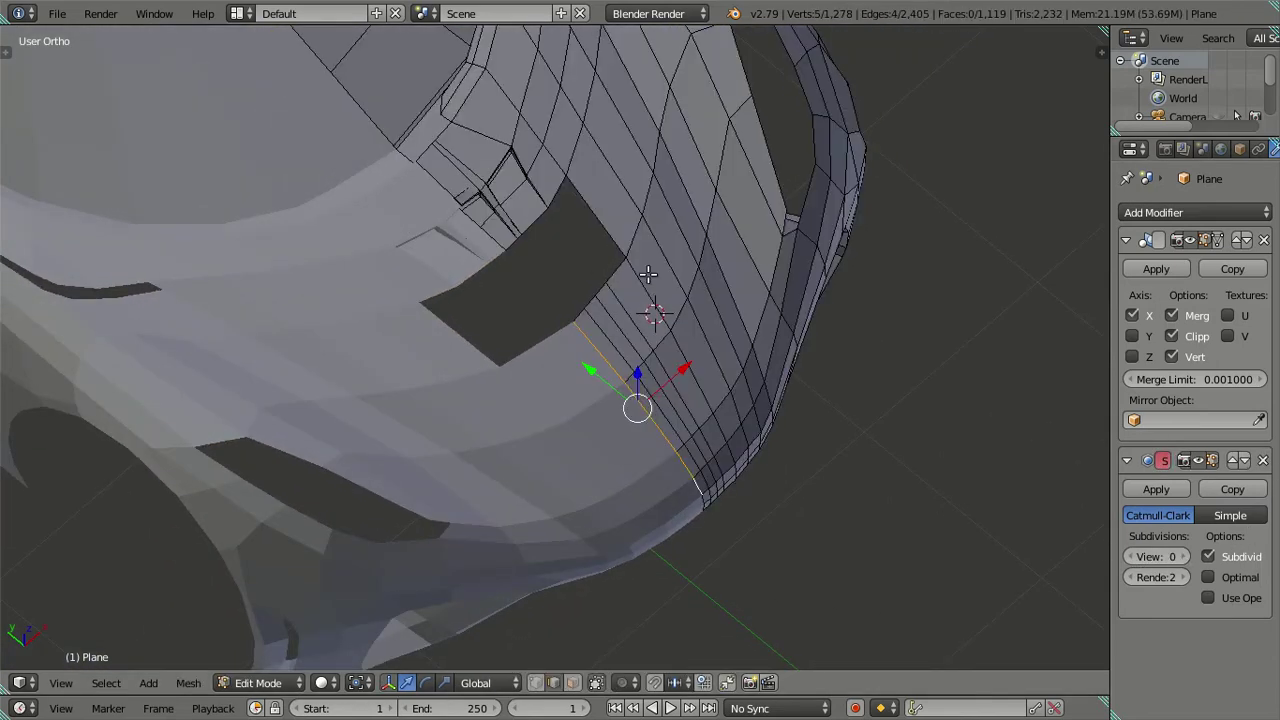
pyautogui.moveTo(562, 257); pyautogui.dragTo(549, 337, button='middle')
pyautogui.scroll(2, 571, 349)
pyautogui.scroll(2, 626, 291)
pyautogui.press('a')
pyautogui.hotkey('ctrl', 'Tab')
pyautogui.click(580, 424)
pyautogui.scroll(2, 577, 323)
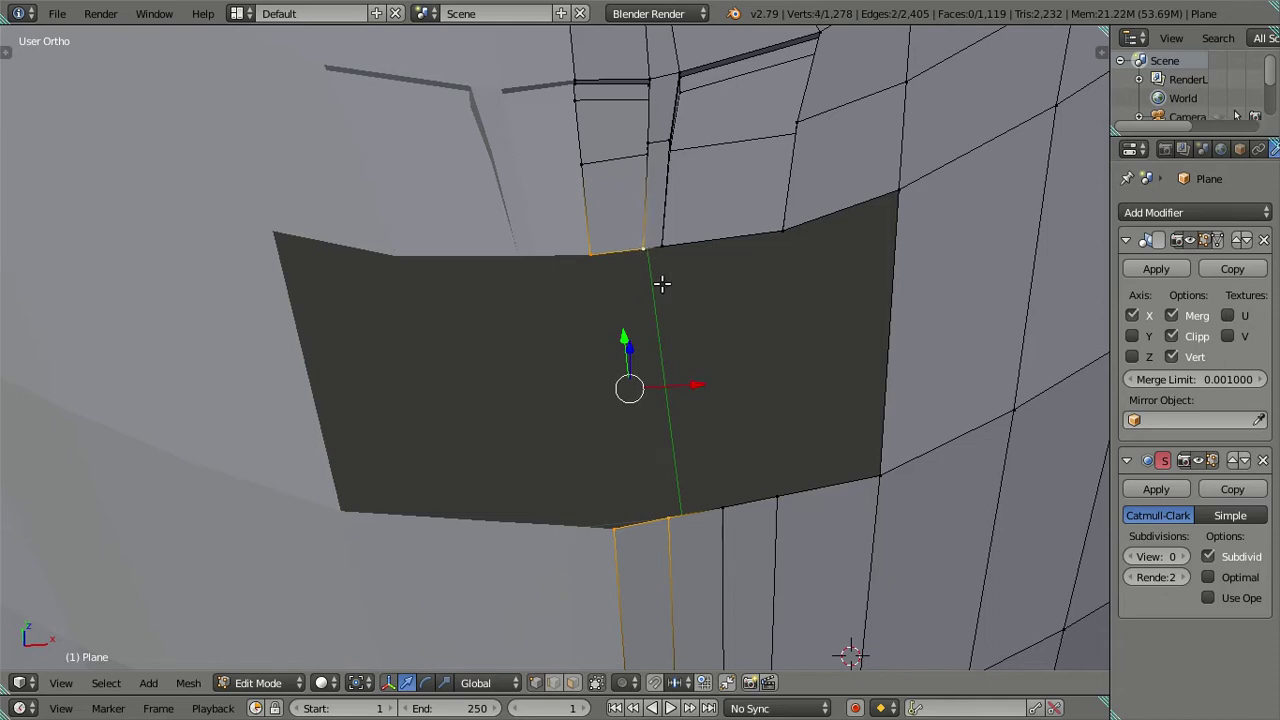
# Fill the gaps and the remaining hole near the hood vents with new faces.
pyautogui.press('f')
pyautogui.rightClick(662, 249)
pyautogui.keyDown('ctrl'); pyautogui.rightClick(723, 476); pyautogui.keyUp('ctrl')
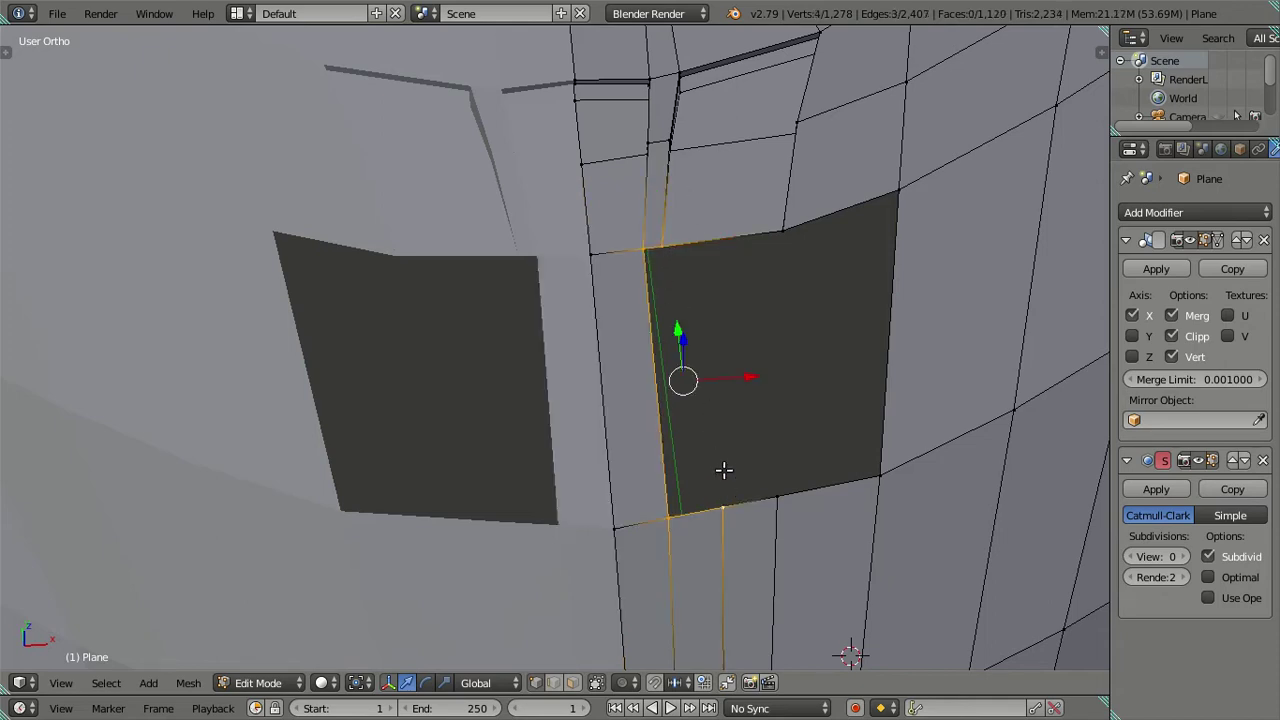
pyautogui.press('f')
pyautogui.rightClick(783, 232)
pyautogui.keyDown('ctrl'); pyautogui.rightClick(780, 497); pyautogui.keyUp('ctrl')
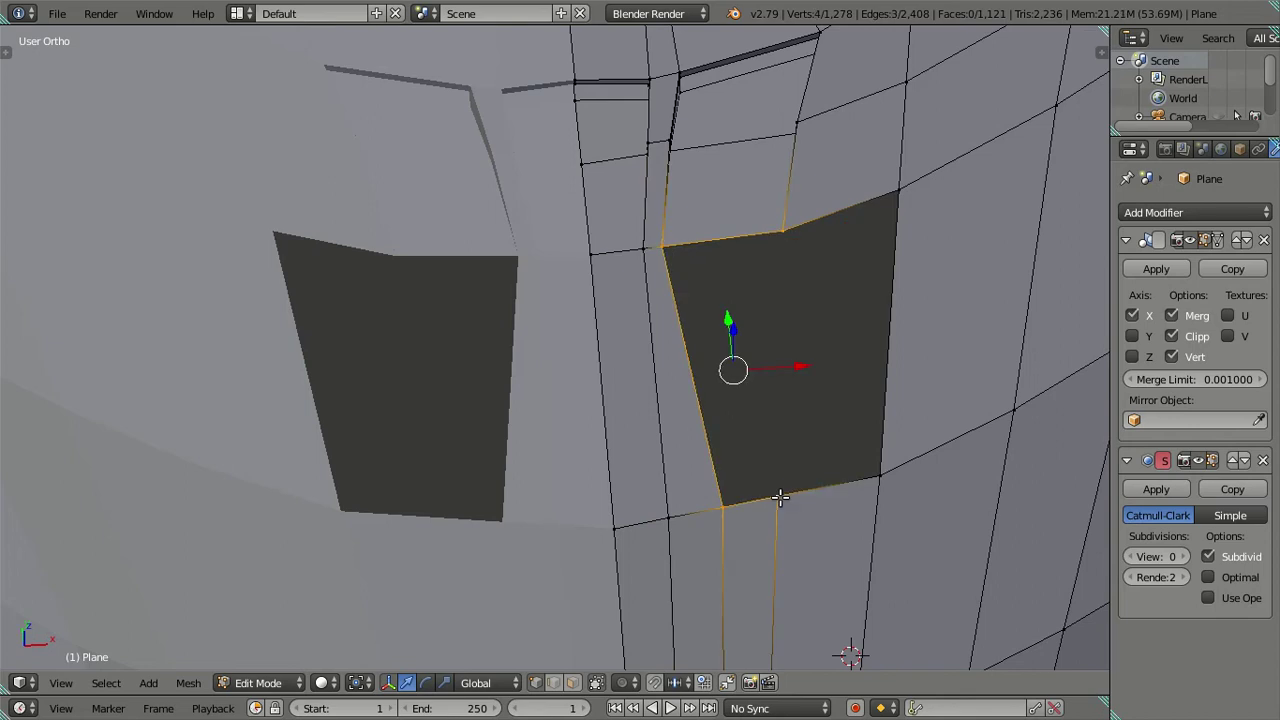
pyautogui.press('f')
pyautogui.rightClick(879, 193)
pyautogui.keyDown('ctrl'); pyautogui.rightClick(791, 227); pyautogui.keyUp('ctrl')
pyautogui.keyDown('ctrl'); pyautogui.rightClick(893, 480); pyautogui.keyUp('ctrl')
pyautogui.press('f')
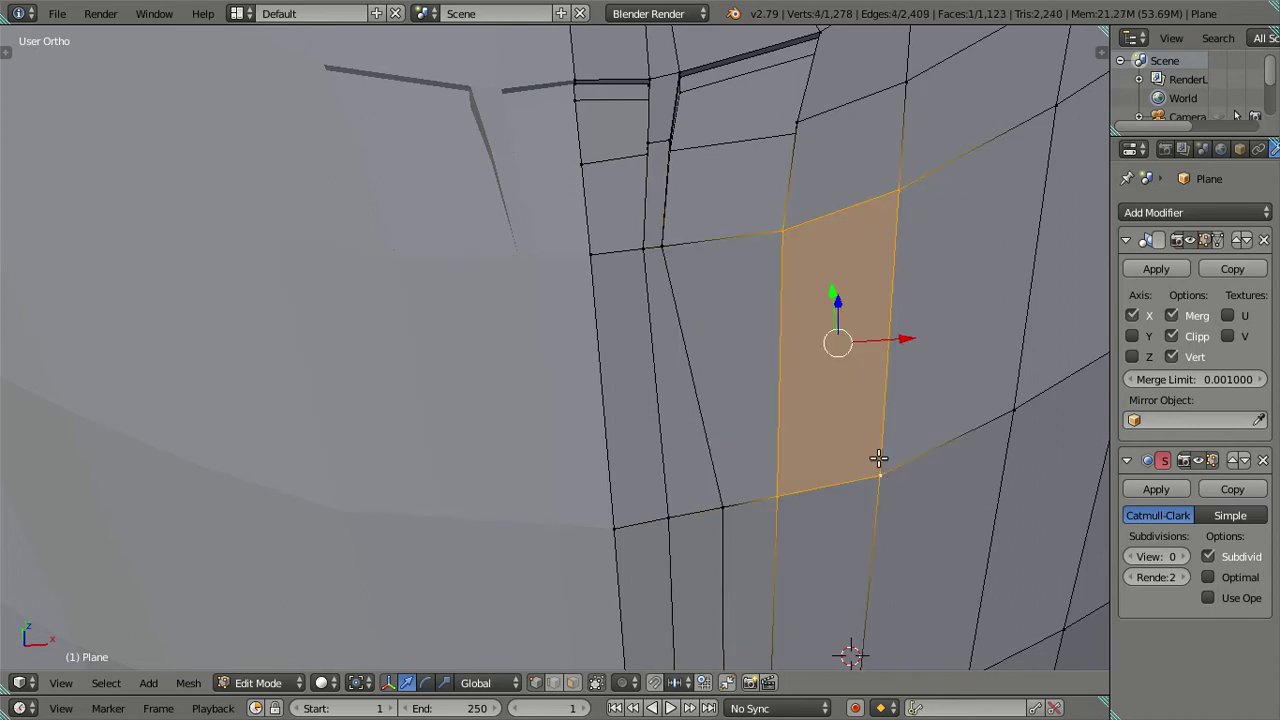
# Restore the Subsurf view level to 2 and inspect the hood vents and fender in Edit Mode.
pyautogui.scroll(-4, 725, 446)
pyautogui.press('a')
pyautogui.moveTo(720, 446)
pyautogui.mouseDown(button='middle')
pyautogui.moveTo(651, 400)
pyautogui.moveTo(667, 335)
pyautogui.mouseUp(button='middle')
pyautogui.press('Tab')
pyautogui.click(1184, 557)
pyautogui.click(1184, 557)
pyautogui.moveTo(600, 440)
pyautogui.mouseDown(button='middle')
pyautogui.moveTo(628, 473)
pyautogui.moveTo(629, 506)
pyautogui.mouseUp(button='middle')
pyautogui.scroll(5, 635, 485)
pyautogui.scroll(-3, 642, 470)
pyautogui.moveTo(671, 434)
pyautogui.mouseDown(button='middle')
pyautogui.moveTo(614, 380)
pyautogui.moveTo(563, 360)
pyautogui.moveTo(571, 429)
pyautogui.moveTo(606, 451)
pyautogui.mouseUp(button='middle')
pyautogui.press('Tab')
pyautogui.moveTo(656, 495)
pyautogui.mouseDown(button='middle')
pyautogui.moveTo(641, 383)
pyautogui.moveTo(600, 391)
pyautogui.moveTo(677, 377)
pyautogui.moveTo(734, 434)
pyautogui.moveTo(741, 413)
pyautogui.moveTo(729, 389)
pyautogui.moveTo(694, 414)
pyautogui.moveTo(666, 414)
pyautogui.moveTo(684, 411)
pyautogui.mouseUp(button='middle')
pyautogui.scroll(3, 643, 380)
pyautogui.scroll(-2, 677, 377)
pyautogui.scroll(-2, 741, 413)
pyautogui.scroll(2, 694, 414)
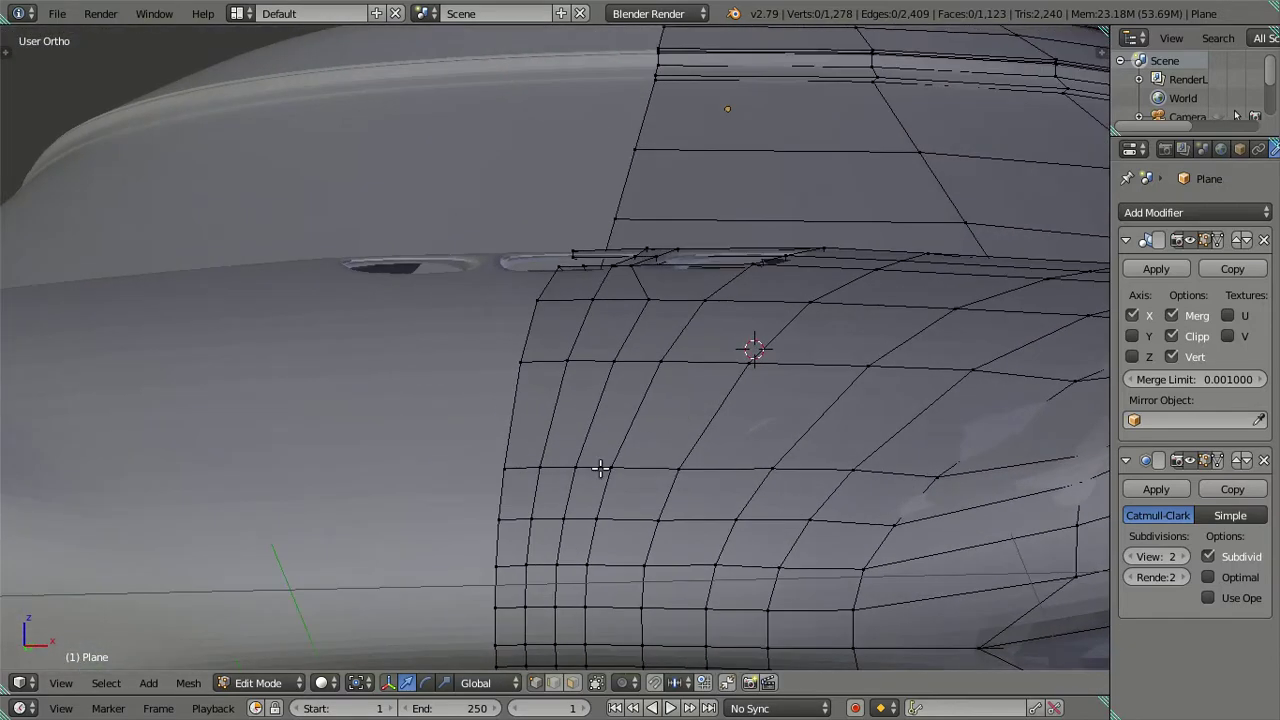
# Check the smoothed hood vents in Object Mode, then return to Edit Mode at a wider frontal view.
pyautogui.scroll(-3, 600, 468)
pyautogui.press('Tab')
pyautogui.moveTo(506, 363)
pyautogui.mouseDown(button='middle')
pyautogui.moveTo(620, 549)
pyautogui.moveTo(667, 408)
pyautogui.mouseUp(button='middle')
pyautogui.scroll(2, 620, 549)
pyautogui.scroll(-3, 622, 570)
pyautogui.scroll(3, 695, 345)
pyautogui.press('Tab')
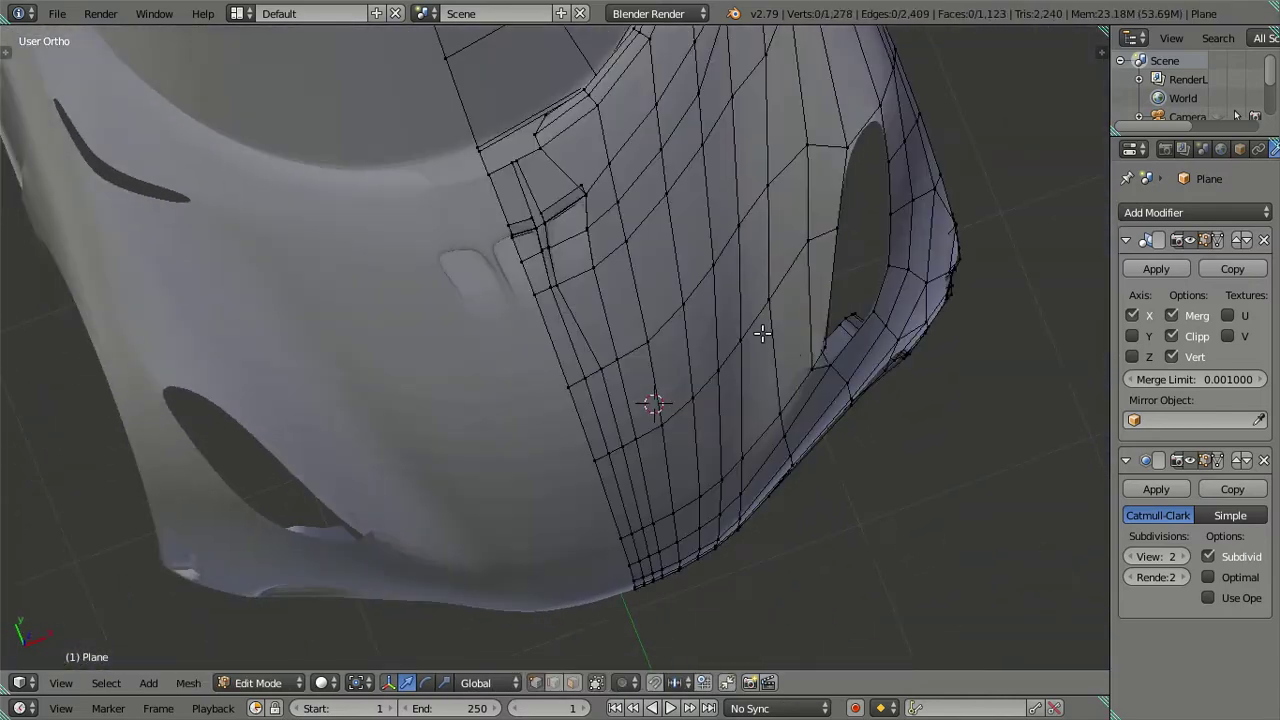
pyautogui.moveTo(728, 357)
pyautogui.mouseDown(button='middle')
pyautogui.moveTo(678, 295)
pyautogui.moveTo(694, 389)
pyautogui.mouseUp(button='middle')
pyautogui.scroll(-2, 678, 295)
pyautogui.scroll(4, 705, 345)
pyautogui.scroll(2, 705, 345)
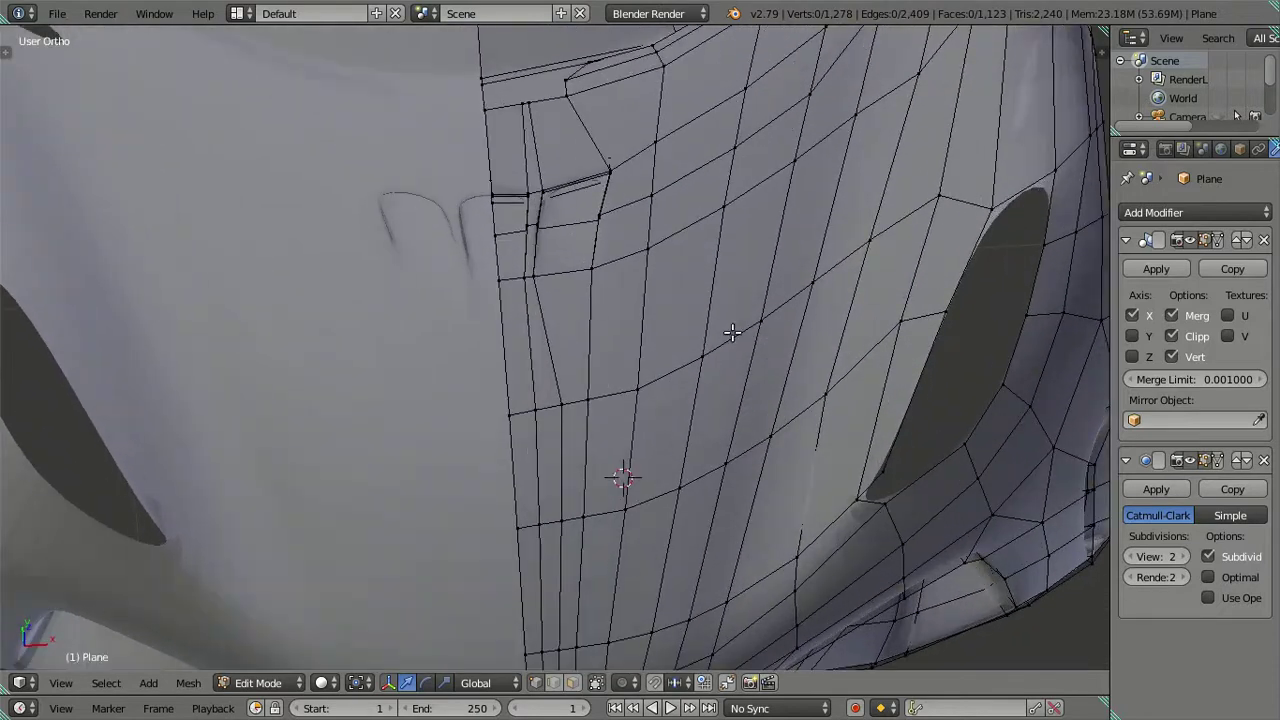
# Add an edge loop down the front panel and slide it into place.
pyautogui.click(738, 336)
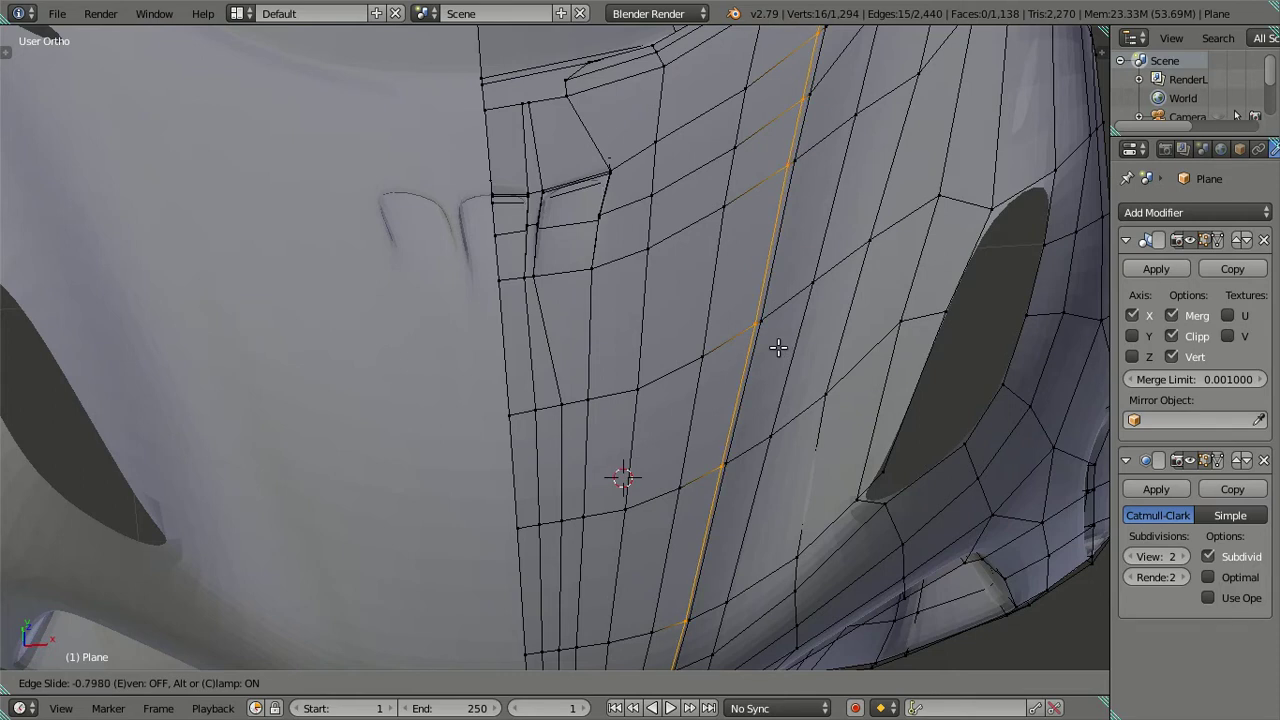
pyautogui.click(778, 347)
pyautogui.scroll(-3, 778, 347)
# Toggle between Object and Edit Mode to compare the smoothed car front from a tilted view.
pyautogui.press('Tab')
pyautogui.moveTo(739, 362)
pyautogui.mouseDown(button='middle')
pyautogui.moveTo(761, 297)
pyautogui.moveTo(803, 320)
pyautogui.moveTo(763, 298)
pyautogui.moveTo(642, 371)
pyautogui.mouseUp(button='middle')
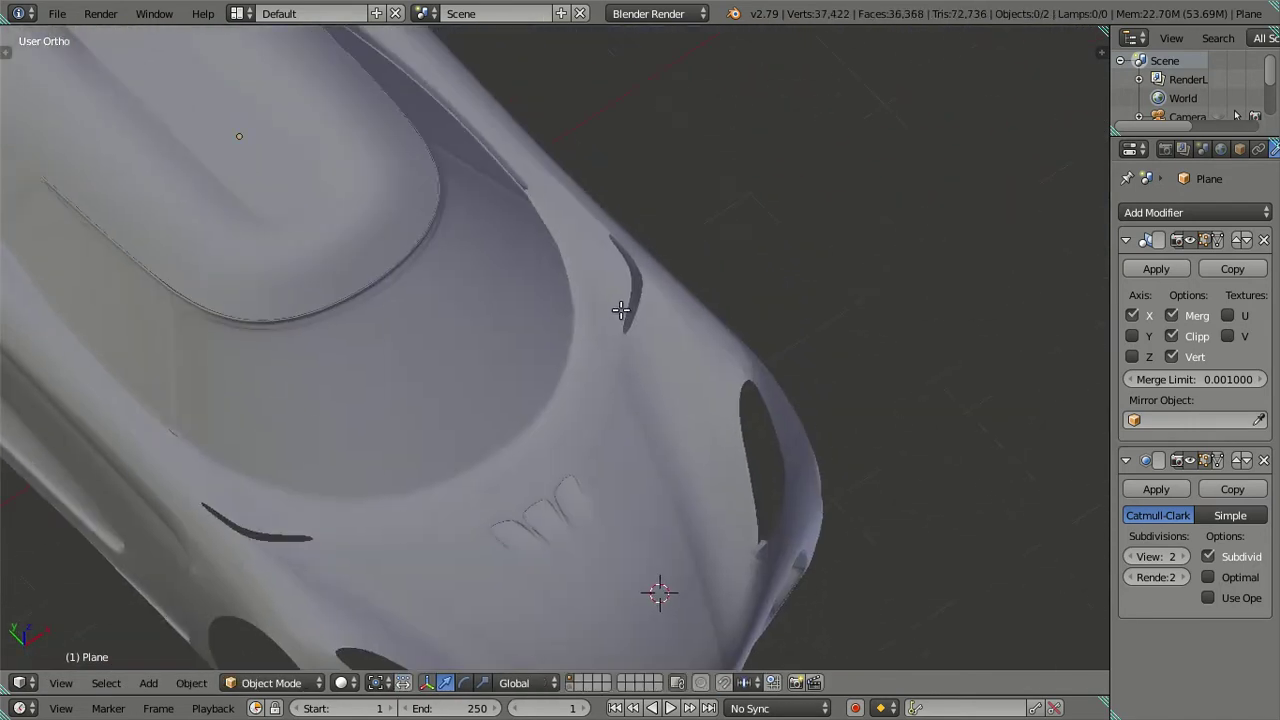
pyautogui.press('Tab')
pyautogui.scroll(2, 608, 277)
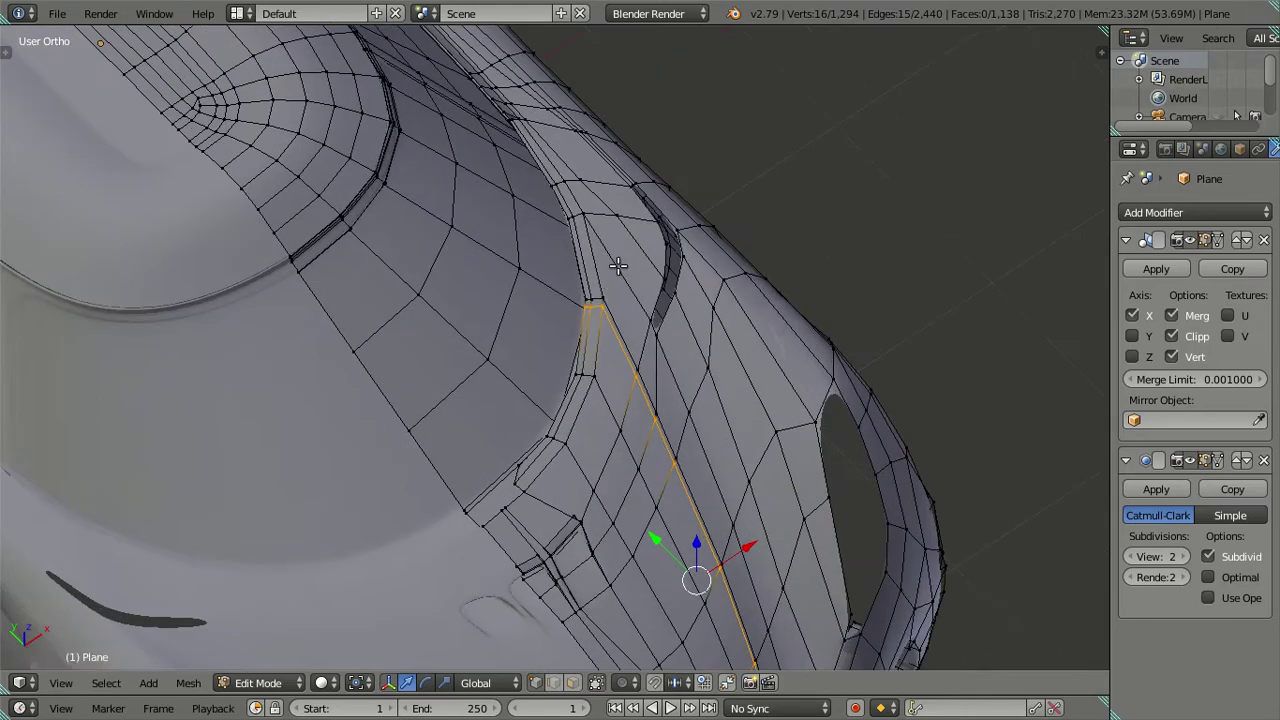
pyautogui.moveTo(627, 327)
pyautogui.mouseDown(button='middle')
pyautogui.moveTo(675, 330)
pyautogui.moveTo(597, 338)
pyautogui.moveTo(549, 374)
pyautogui.moveTo(631, 403)
pyautogui.mouseUp(button='middle')
pyautogui.press('Tab')
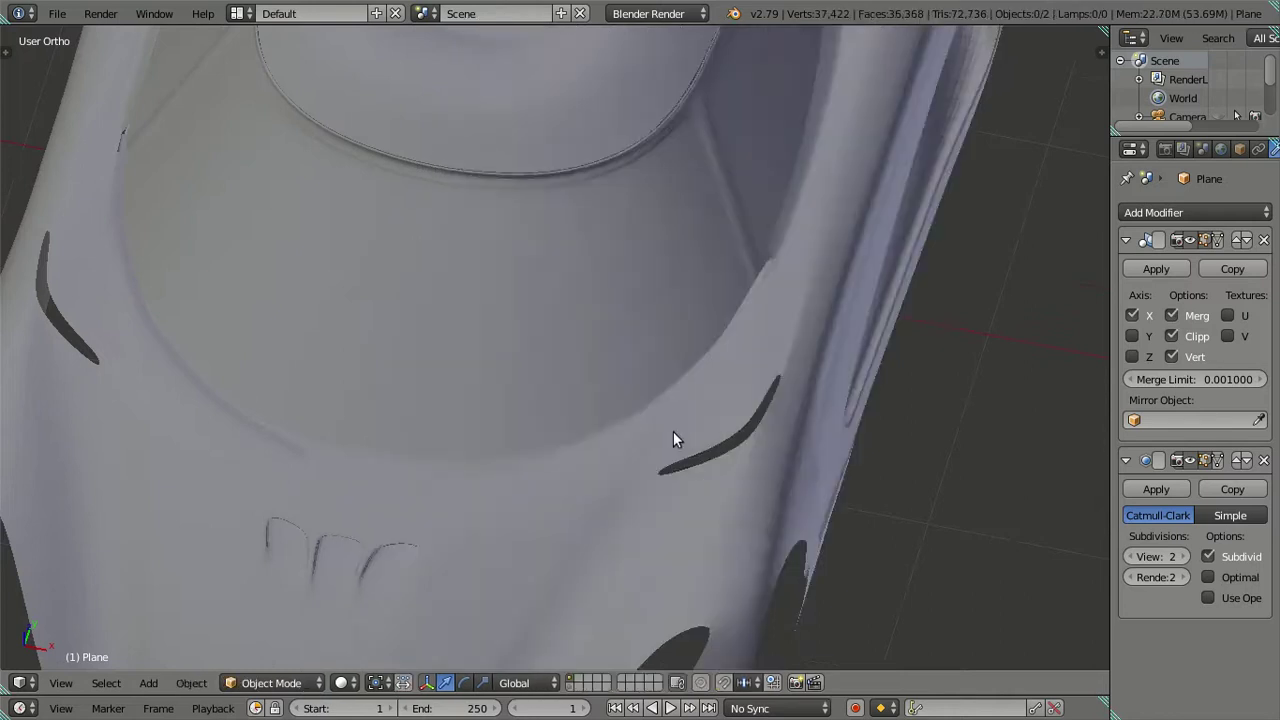
pyautogui.scroll(-3, 723, 374)
pyautogui.scroll(-2, 723, 443)
pyautogui.scroll(-2, 709, 443)
# Orbit and zoom around the fender and hood to inspect the mesh from several angles.
pyautogui.press('Tab')
pyautogui.scroll(1, 704, 436)
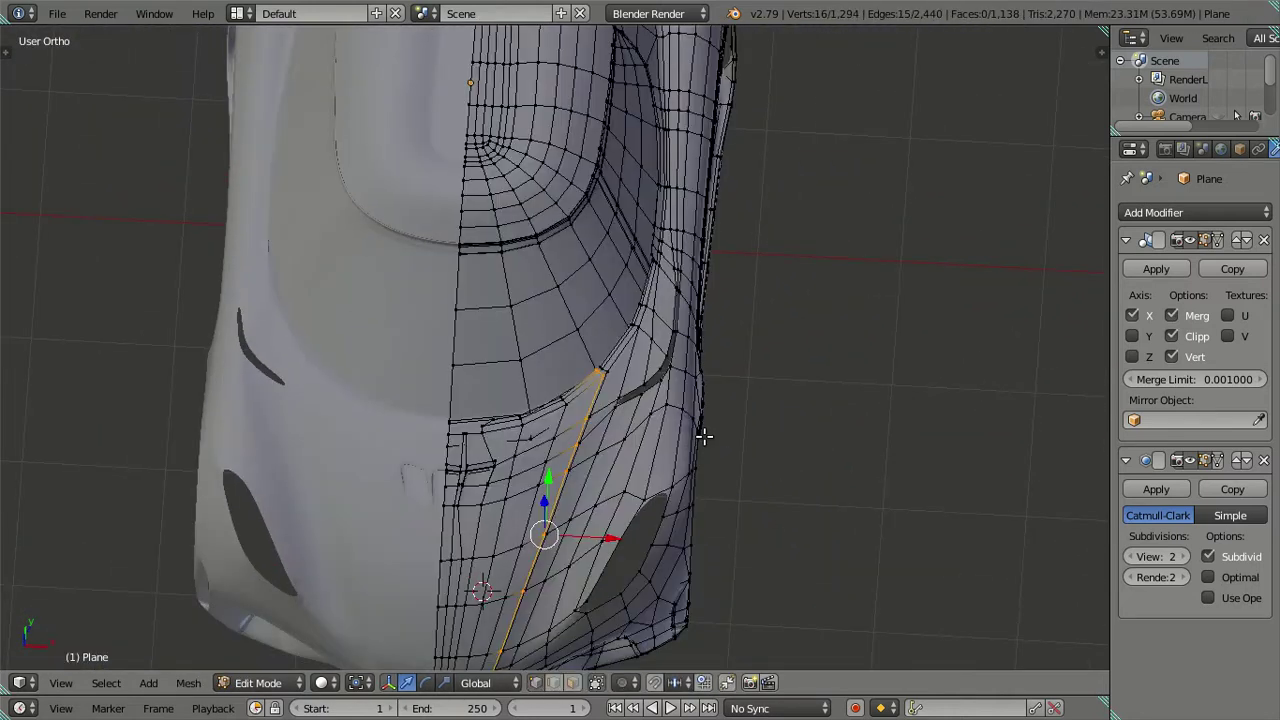
pyautogui.scroll(1, 697, 335)
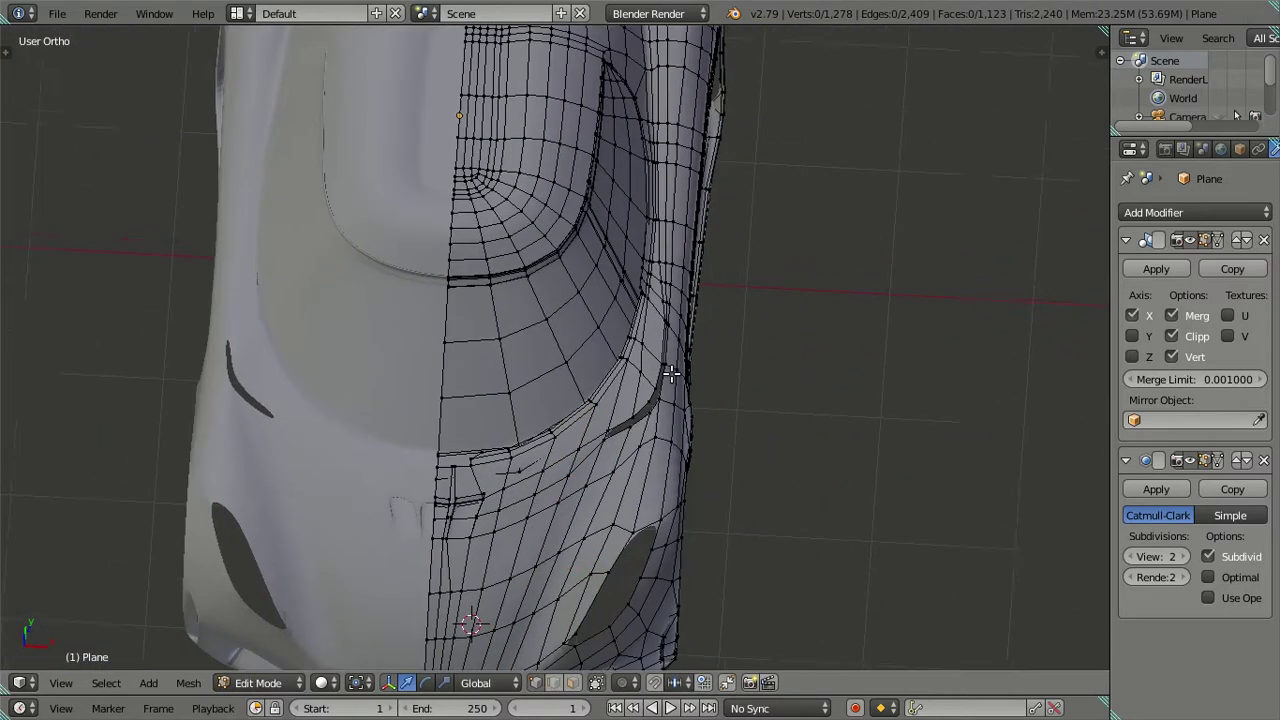
pyautogui.scroll(1, 692, 380)
pyautogui.scroll(2, 688, 420)
pyautogui.scroll(1, 686, 430)
pyautogui.moveTo(686, 430); pyautogui.dragTo(645, 365, button='middle')
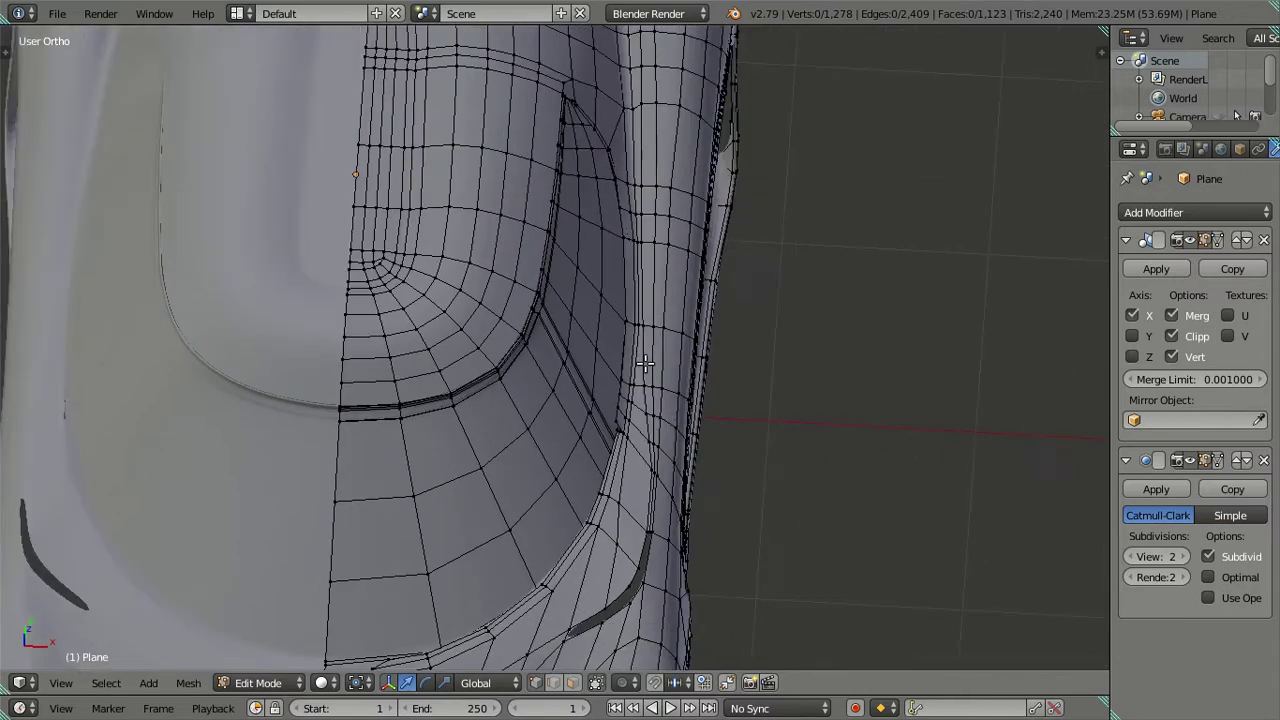
pyautogui.moveTo(655, 474); pyautogui.dragTo(617, 380, button='middle')
pyautogui.scroll(1, 617, 380)
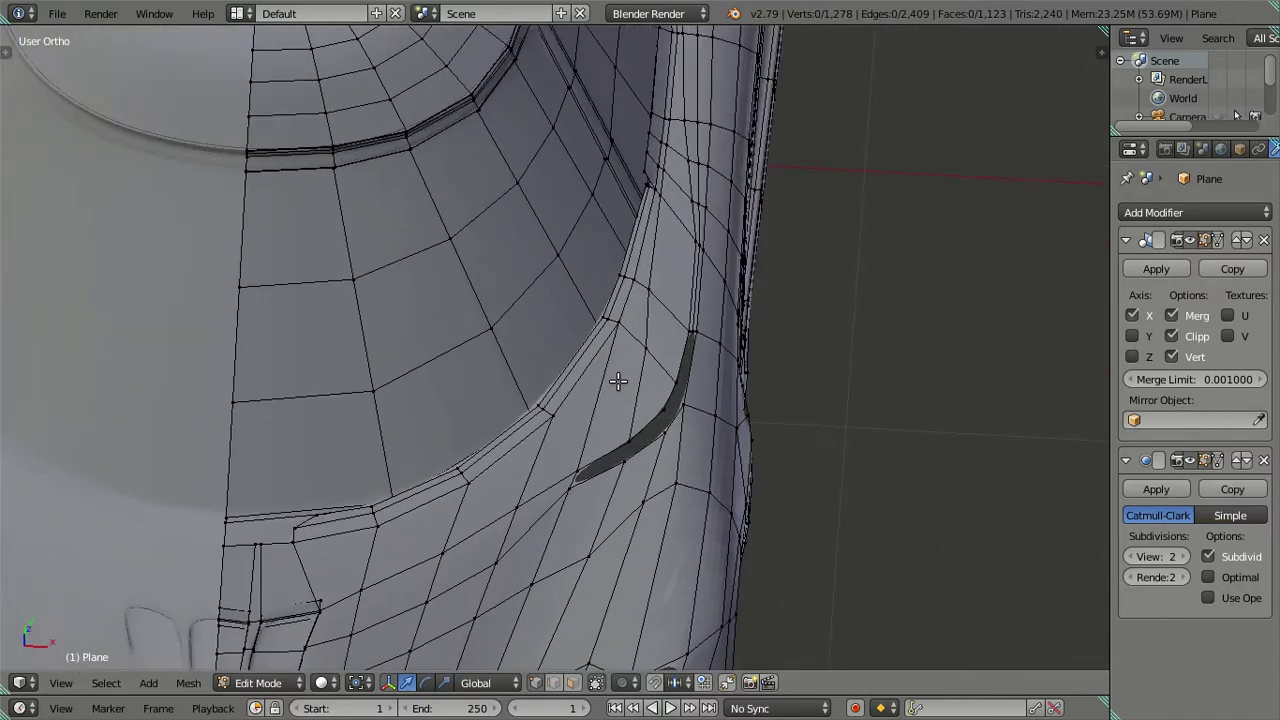
pyautogui.scroll(1, 627, 378)
pyautogui.moveTo(691, 394)
pyautogui.mouseDown(button='middle')
pyautogui.moveTo(669, 357)
pyautogui.moveTo(623, 382)
pyautogui.moveTo(619, 413)
pyautogui.mouseUp(button='middle')
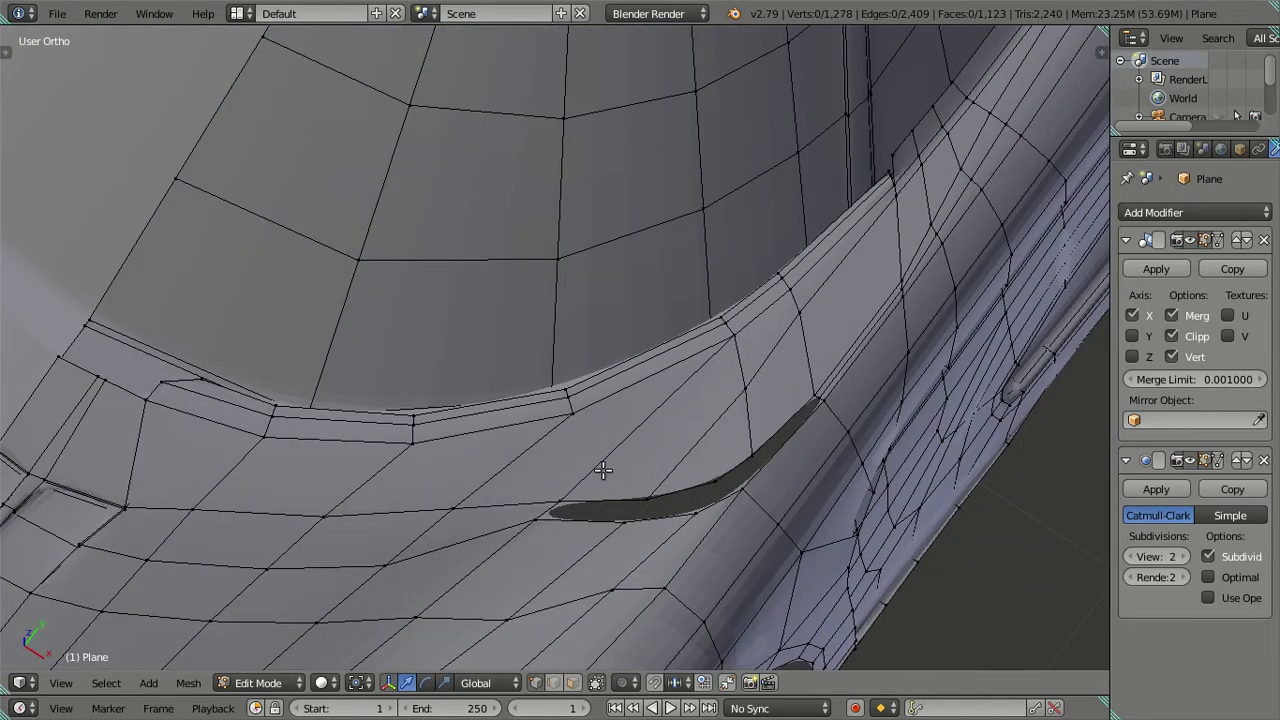
pyautogui.moveTo(652, 439)
pyautogui.mouseDown(button='middle')
pyautogui.moveTo(600, 363)
pyautogui.moveTo(523, 343)
pyautogui.moveTo(480, 371)
pyautogui.moveTo(486, 451)
pyautogui.moveTo(518, 448)
pyautogui.mouseUp(button='middle')
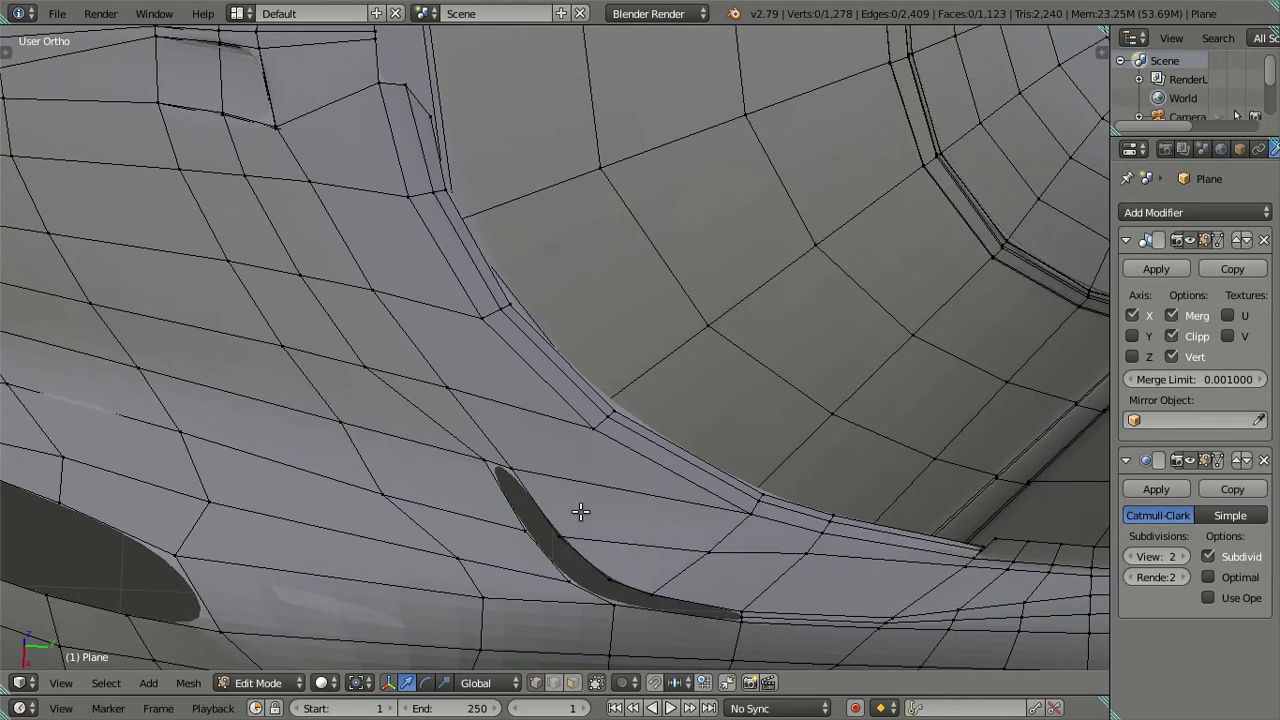
pyautogui.scroll(-2, 575, 512)
pyautogui.moveTo(571, 514)
pyautogui.mouseDown(button='middle')
pyautogui.moveTo(640, 480)
pyautogui.moveTo(634, 437)
pyautogui.moveTo(652, 449)
pyautogui.moveTo(786, 429)
pyautogui.moveTo(894, 449)
pyautogui.moveTo(821, 444)
pyautogui.mouseUp(button='middle')
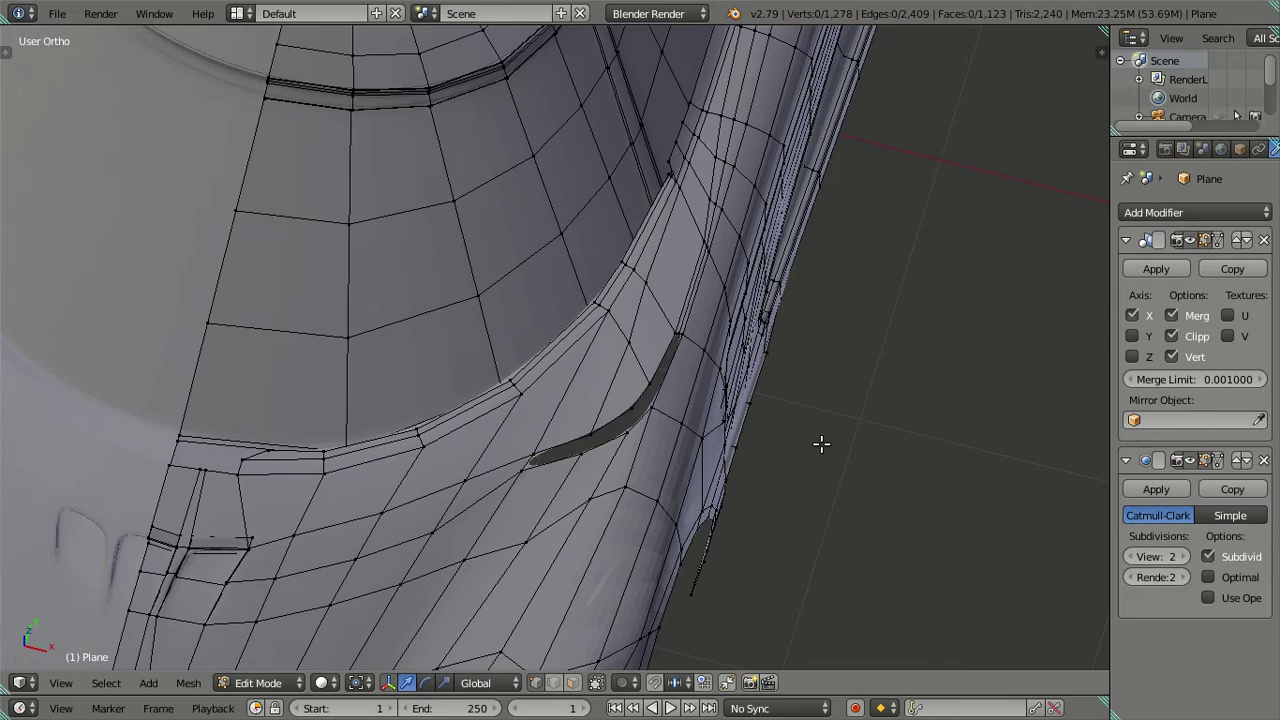
pyautogui.scroll(-5, 814, 466)
pyautogui.moveTo(814, 466)
pyautogui.mouseDown(button='middle')
pyautogui.moveTo(559, 396)
pyautogui.moveTo(669, 391)
pyautogui.moveTo(677, 453)
pyautogui.moveTo(577, 440)
pyautogui.moveTo(653, 459)
pyautogui.moveTo(660, 491)
pyautogui.moveTo(526, 214)
pyautogui.mouseUp(button='middle')
pyautogui.scroll(3, 677, 453)
pyautogui.scroll(2, 666, 437)
# Turn off the subdivision preview and raise a slot corner vertex slightly.
pyautogui.scroll(2, 631, 260)
pyautogui.moveTo(631, 260)
pyautogui.mouseDown(button='middle')
pyautogui.moveTo(634, 371)
pyautogui.moveTo(698, 436)
pyautogui.mouseUp(button='middle')
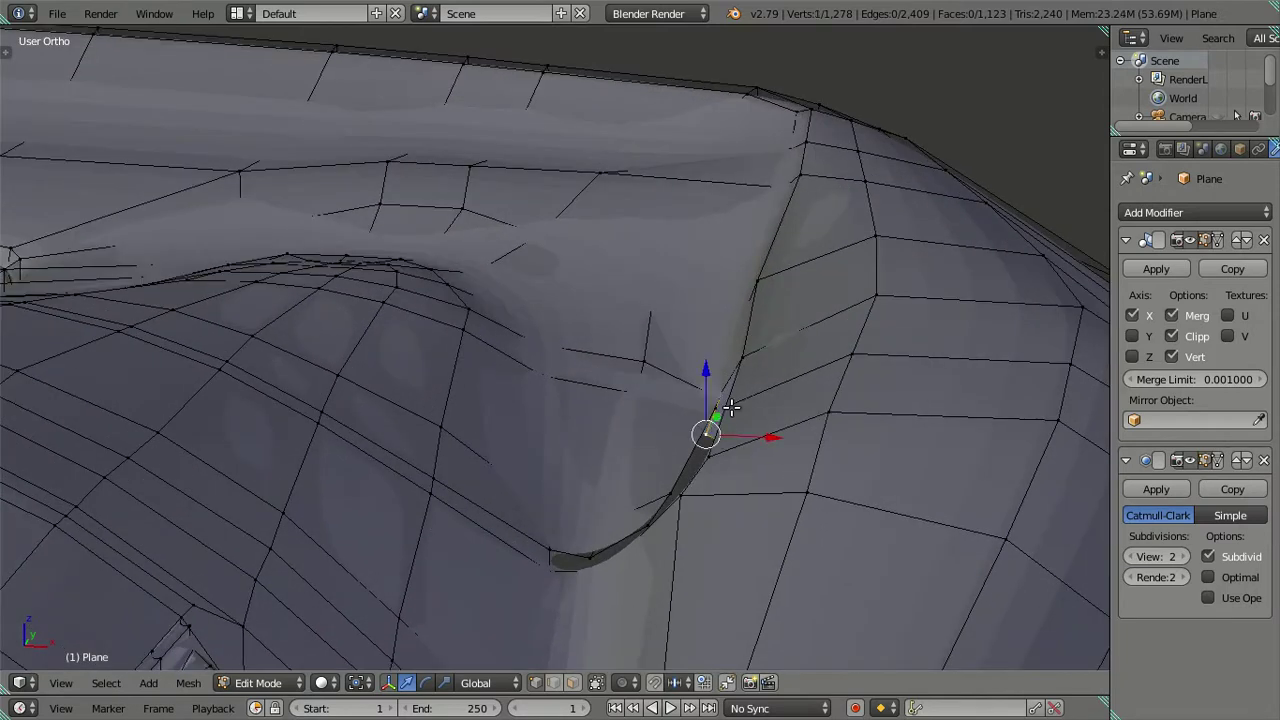
pyautogui.keyDown('shift'); pyautogui.rightClick(749, 352); pyautogui.keyUp('shift')
pyautogui.moveTo(749, 352)
pyautogui.mouseDown(button='middle')
pyautogui.moveTo(806, 443)
pyautogui.moveTo(643, 124)
pyautogui.mouseUp(button='middle')
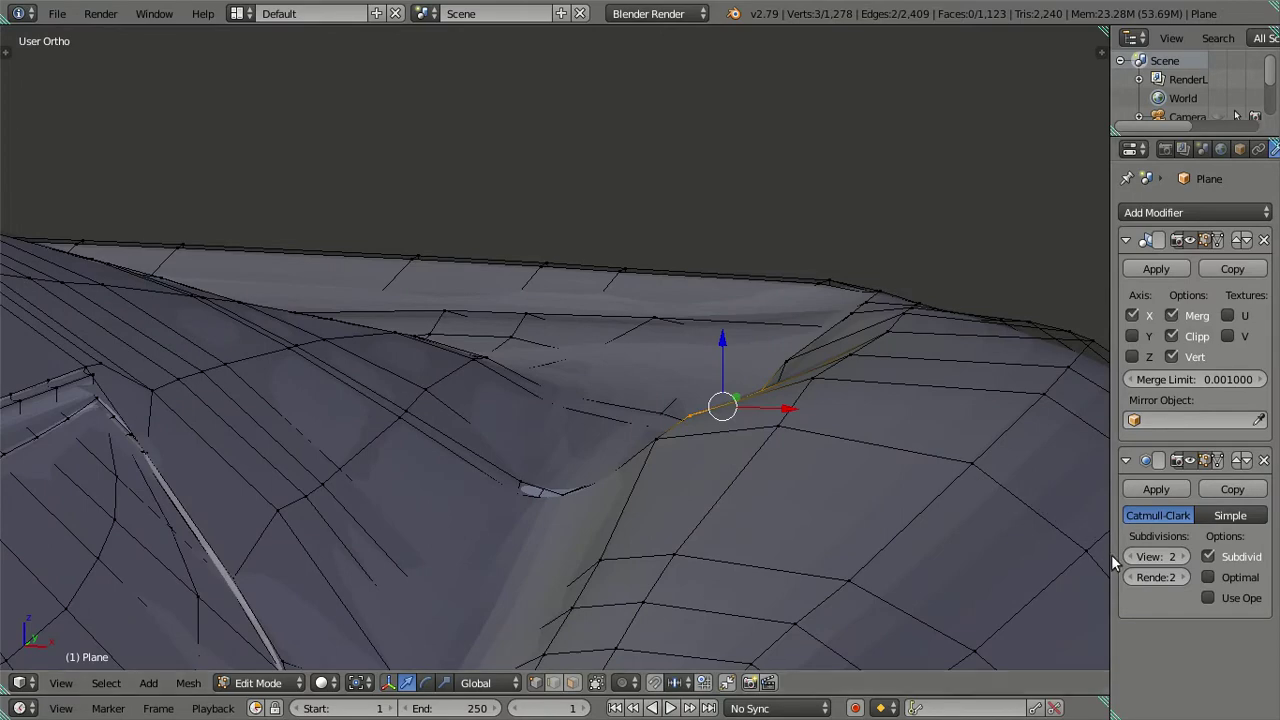
pyautogui.hotkey('ctrl', '0')
pyautogui.moveTo(686, 363)
pyautogui.mouseDown(button='middle')
pyautogui.moveTo(491, 340)
pyautogui.moveTo(852, 468)
pyautogui.moveTo(800, 457)
pyautogui.moveTo(820, 409)
pyautogui.moveTo(794, 320)
pyautogui.moveTo(818, 330)
pyautogui.mouseUp(button='middle')
pyautogui.moveTo(917, 297); pyautogui.dragTo(906, 268)
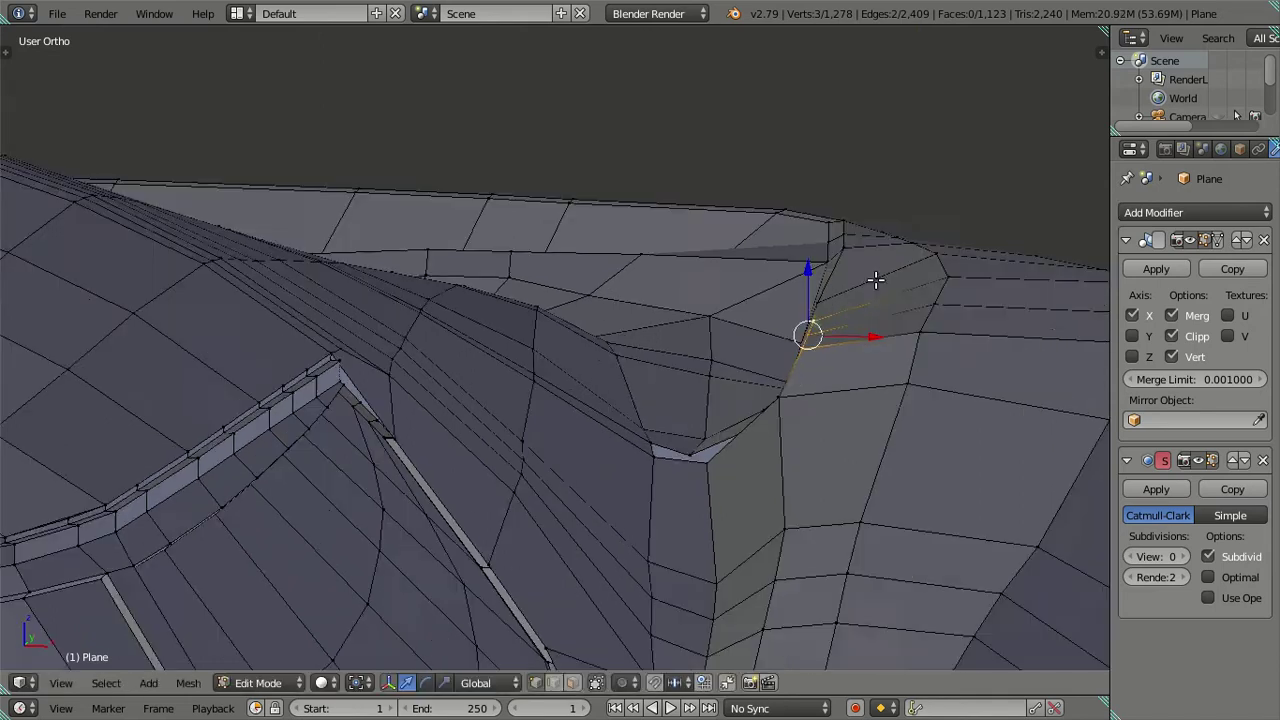
# Inspect the fender in Object Mode from close-up and front views, then return to Edit Mode.
pyautogui.scroll(-3, 871, 277)
pyautogui.moveTo(871, 277); pyautogui.dragTo(766, 329, button='middle')
pyautogui.press('Tab')
pyautogui.moveTo(400, 363)
pyautogui.mouseDown(button='middle')
pyautogui.moveTo(508, 408)
pyautogui.moveTo(403, 429)
pyautogui.mouseUp(button='middle')
pyautogui.scroll(-3, 403, 429)
pyautogui.scroll(4, 517, 437)
pyautogui.scroll(-3, 597, 423)
pyautogui.moveTo(597, 423)
pyautogui.mouseDown(button='middle')
pyautogui.moveTo(813, 331)
pyautogui.moveTo(646, 360)
pyautogui.mouseUp(button='middle')
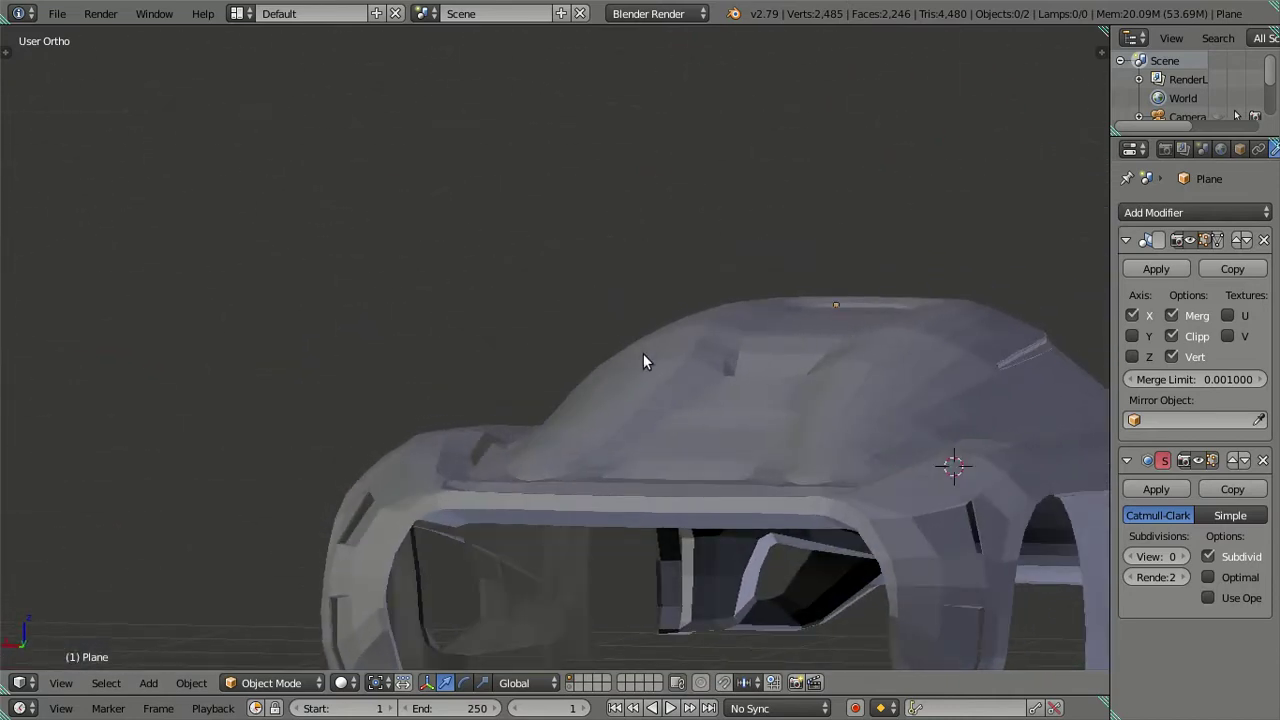
pyautogui.press('Tab')
pyautogui.scroll(3, 517, 440)
pyautogui.moveTo(517, 440); pyautogui.dragTo(704, 305, button='middle')
pyautogui.scroll(2, 704, 305)
pyautogui.scroll(1, 704, 305)
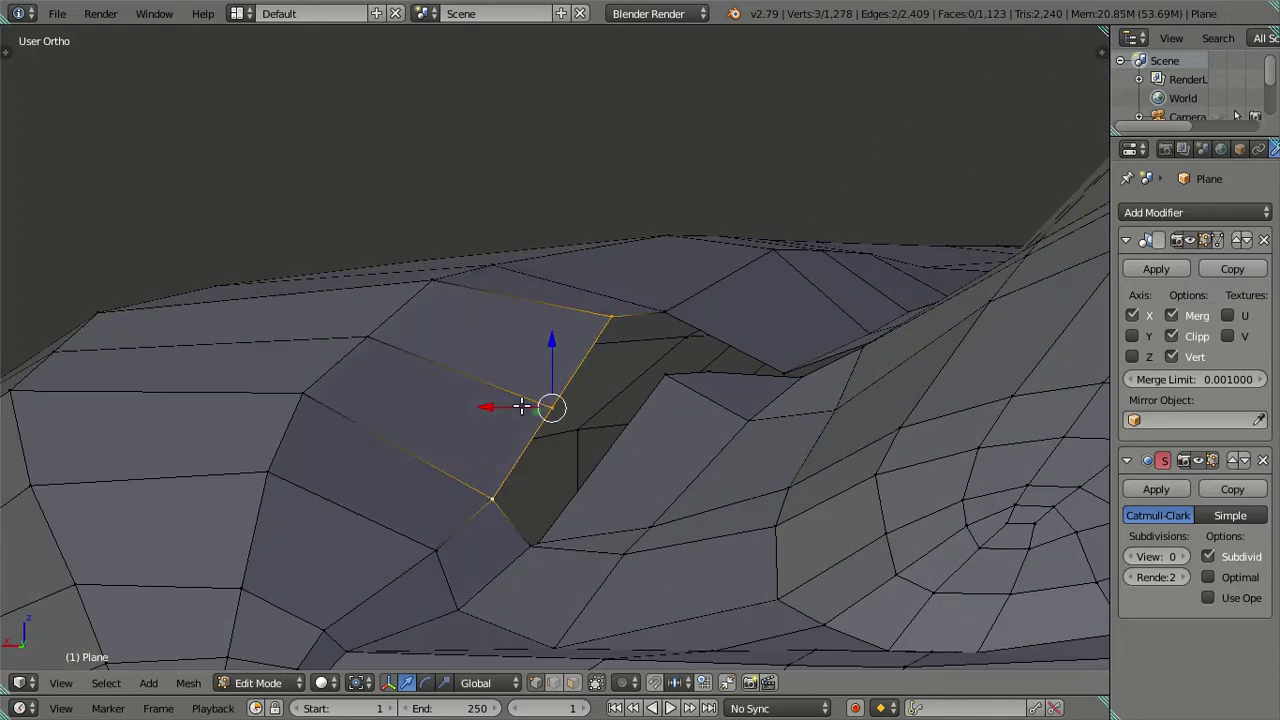
# Select a second vertex, raise the slot edge upward, and check the smoothed result.
pyautogui.moveTo(553, 340); pyautogui.dragTo(555, 325)
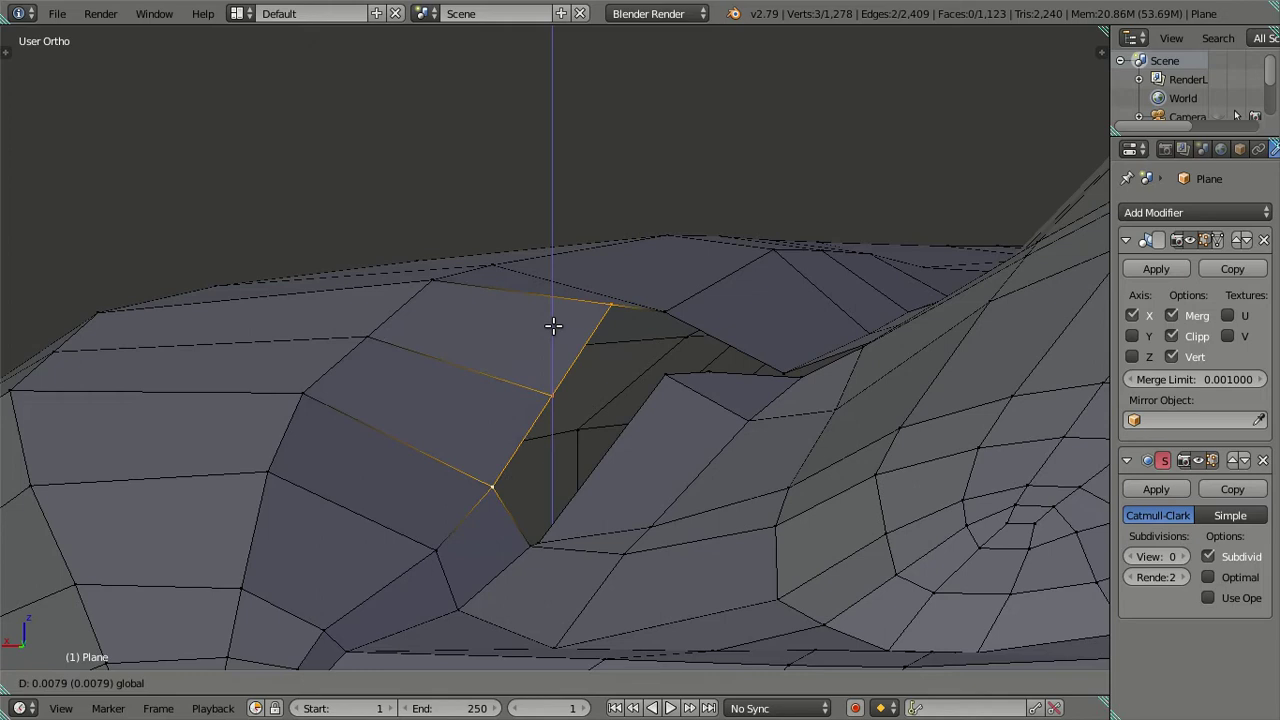
pyautogui.keyDown('shift'); pyautogui.rightClick(494, 468); pyautogui.keyUp('shift')
pyautogui.moveTo(525, 374); pyautogui.dragTo(522, 338)
pyautogui.scroll(-3, 531, 346)
pyautogui.press('Tab')
pyautogui.scroll(5, 632, 376)
pyautogui.scroll(3, 720, 412)
pyautogui.moveTo(720, 412)
pyautogui.mouseDown(button='middle')
pyautogui.moveTo(623, 423)
pyautogui.moveTo(766, 466)
pyautogui.moveTo(626, 403)
pyautogui.moveTo(614, 366)
pyautogui.moveTo(594, 408)
pyautogui.moveTo(606, 514)
pyautogui.moveTo(660, 300)
pyautogui.moveTo(689, 268)
pyautogui.mouseUp(button='middle')
# Back in Edit Mode, clear the selection and zoom in on the slot corner.
pyautogui.press('Tab')
pyautogui.scroll(2, 678, 272)
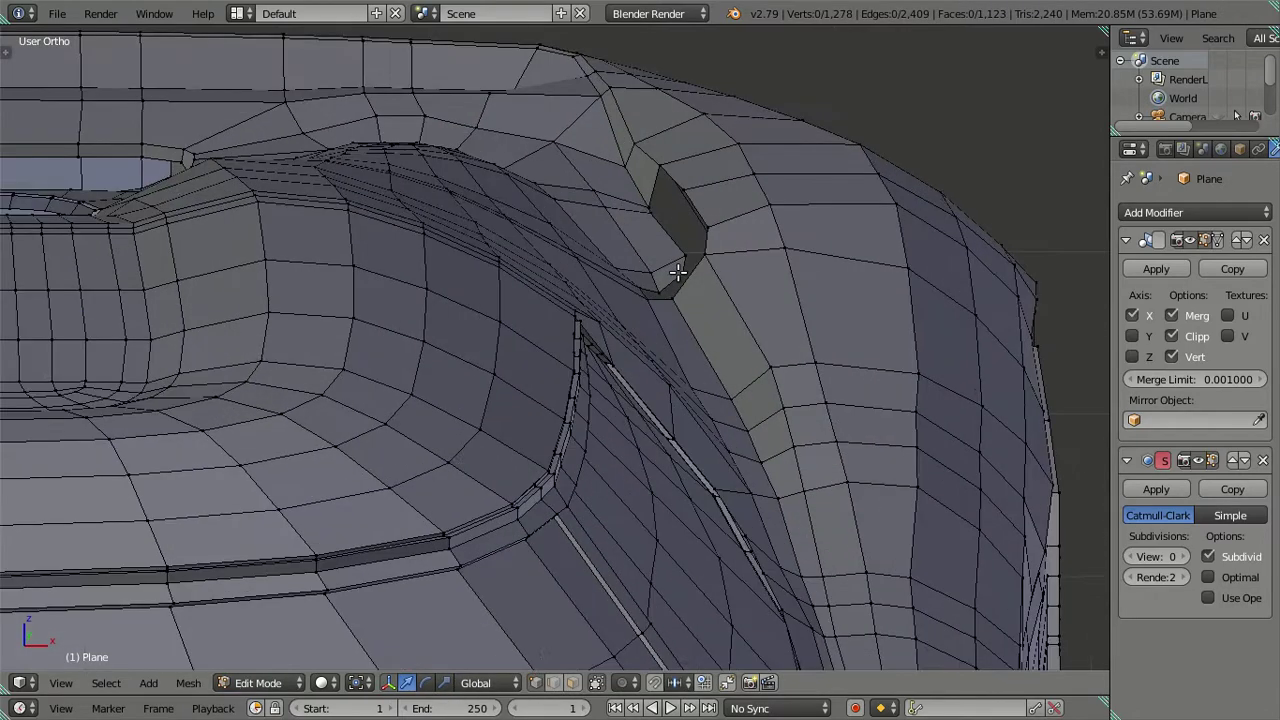
pyautogui.scroll(1, 683, 269)
pyautogui.press('a')
pyautogui.moveTo(686, 275); pyautogui.dragTo(686, 251, button='middle')
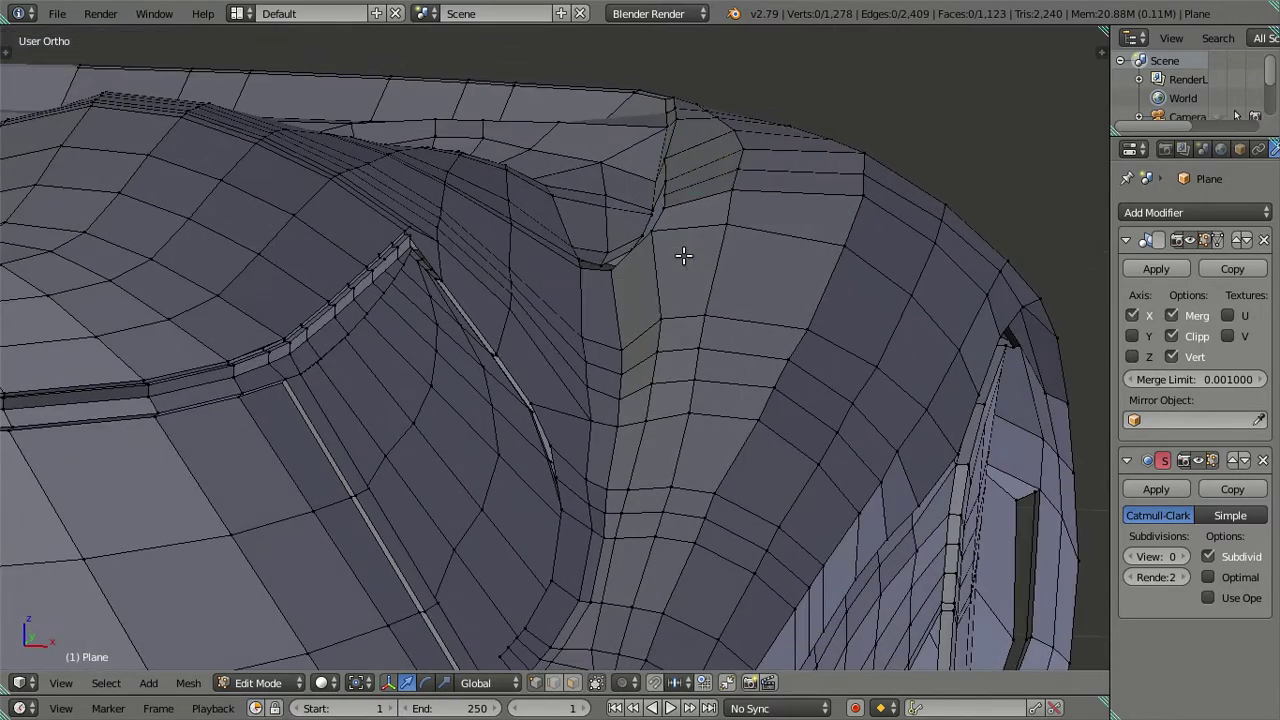
pyautogui.scroll(2, 666, 254)
pyautogui.scroll(3, 589, 320)
pyautogui.scroll(-2, 603, 300)
pyautogui.scroll(-2, 650, 266)
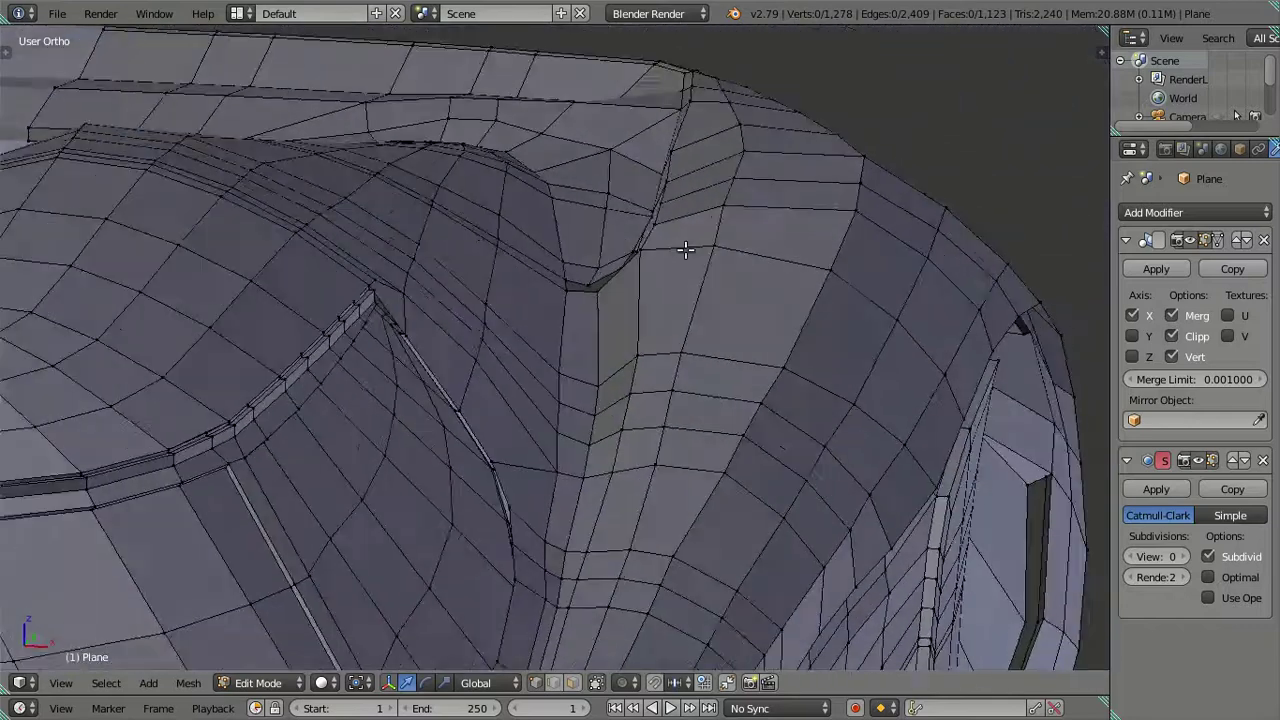
pyautogui.scroll(-1, 693, 246)
pyautogui.scroll(1, 695, 230)
pyautogui.scroll(1, 738, 192)
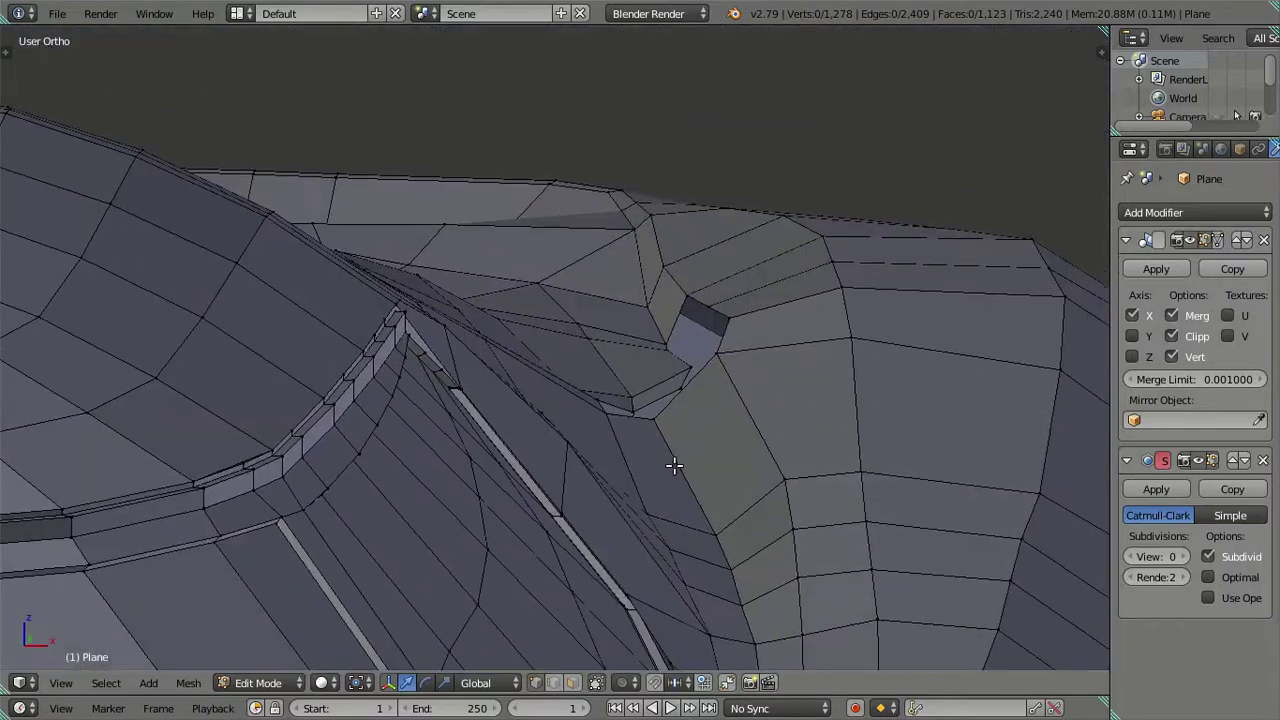
pyautogui.scroll(2, 694, 400)
pyautogui.scroll(1, 763, 331)
# Move the slot corner vertex along Z and deselect everything.
pyautogui.keyDown('shift'); pyautogui.moveTo(763, 331); pyautogui.dragTo(680, 386, button='middle'); pyautogui.keyUp('shift')
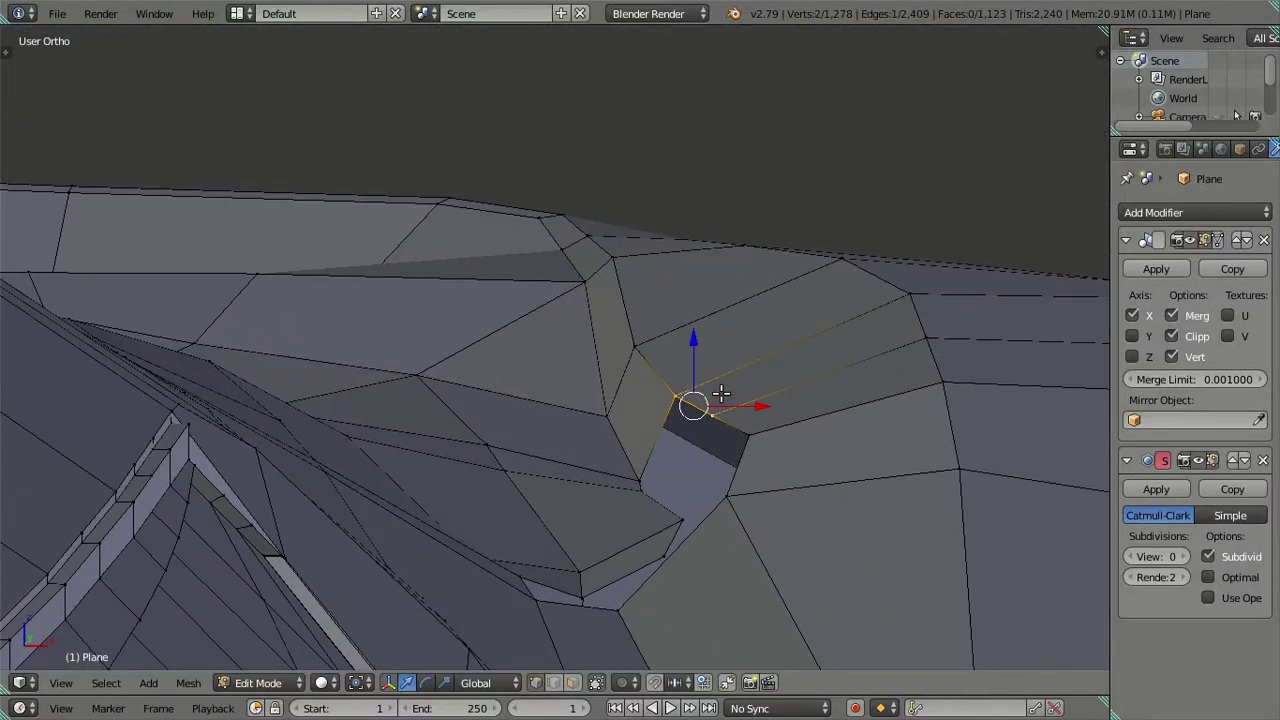
pyautogui.moveTo(701, 348); pyautogui.dragTo(706, 330)
pyautogui.moveTo(706, 330)
pyautogui.mouseDown(button='middle')
pyautogui.moveTo(694, 334)
pyautogui.moveTo(748, 422)
pyautogui.moveTo(505, 393)
pyautogui.mouseUp(button='middle')
pyautogui.press('a')
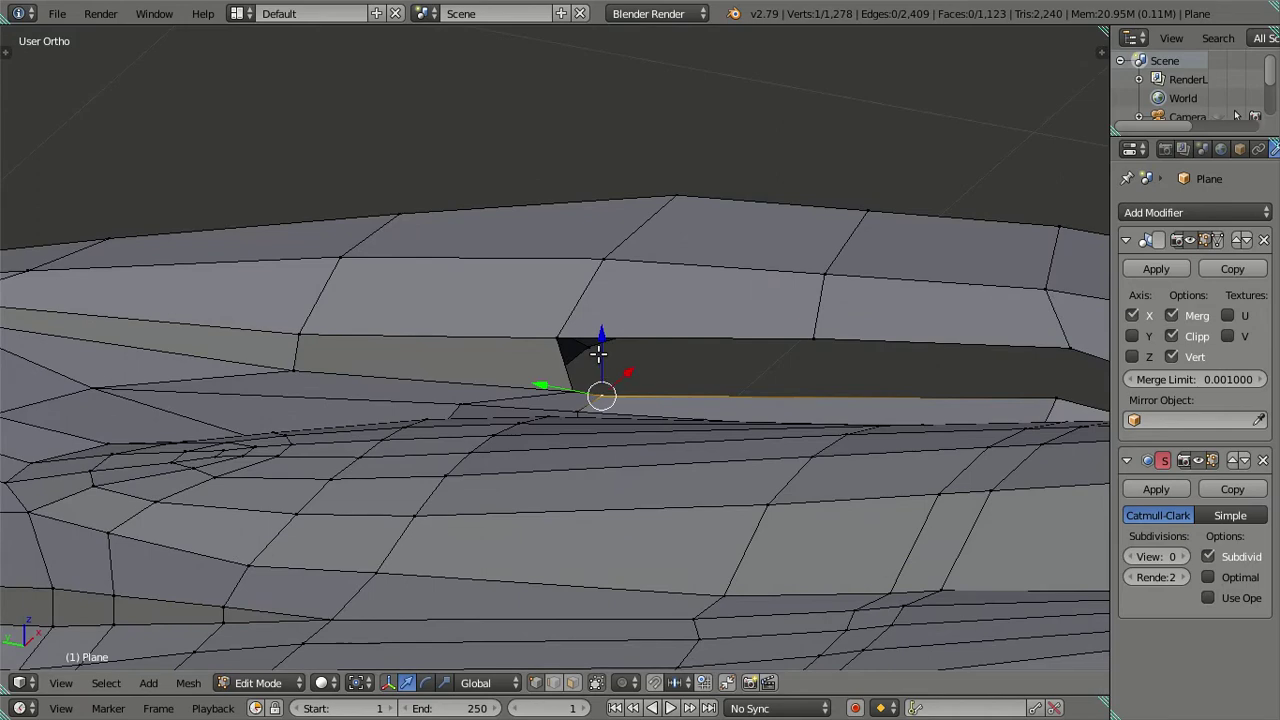
pyautogui.moveTo(598, 357)
pyautogui.mouseDown(button='middle')
pyautogui.moveTo(590, 378)
pyautogui.moveTo(674, 397)
pyautogui.moveTo(637, 409)
pyautogui.moveTo(657, 357)
pyautogui.moveTo(755, 362)
pyautogui.moveTo(820, 334)
pyautogui.moveTo(766, 363)
pyautogui.moveTo(609, 403)
pyautogui.moveTo(486, 366)
pyautogui.moveTo(629, 443)
pyautogui.moveTo(786, 337)
pyautogui.moveTo(681, 310)
pyautogui.mouseUp(button='middle')
pyautogui.press('a')
# Add a loop cut across the car body's flank and slide it into position.
pyautogui.hotkey('ctrl', 'r')
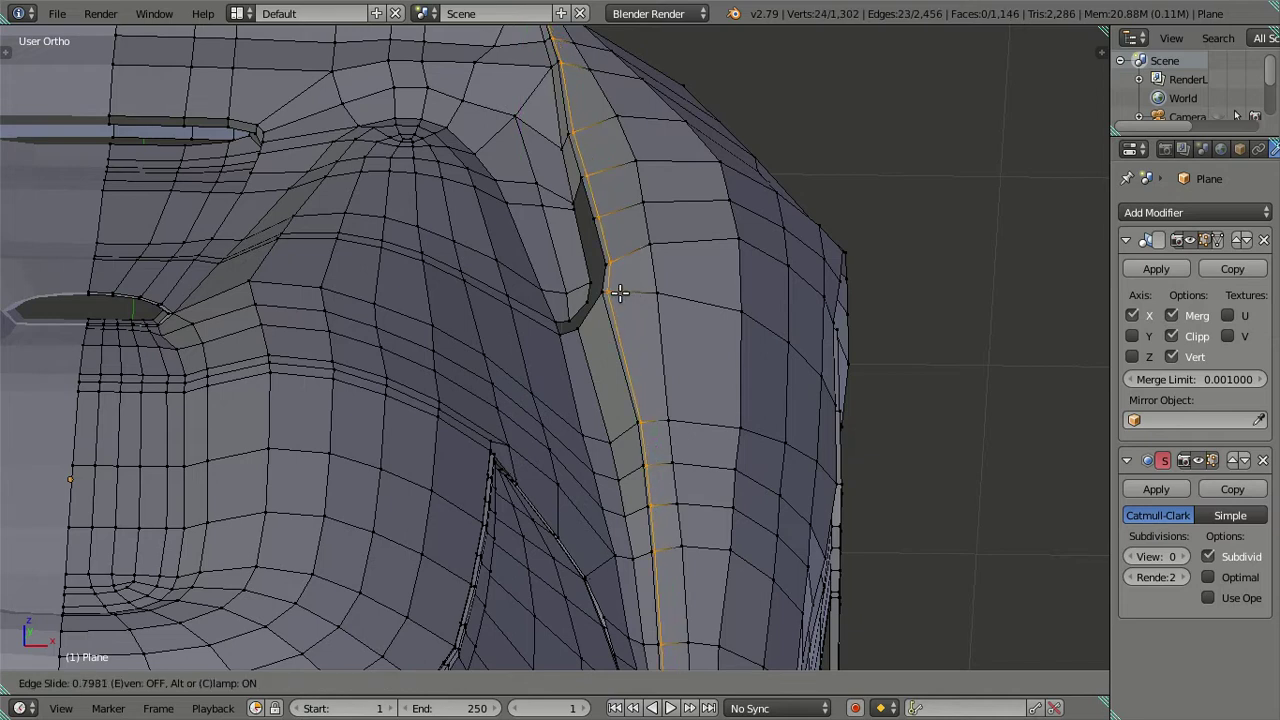
pyautogui.click(620, 292)
pyautogui.scroll(-5, 620, 300)
pyautogui.scroll(-2, 617, 316)
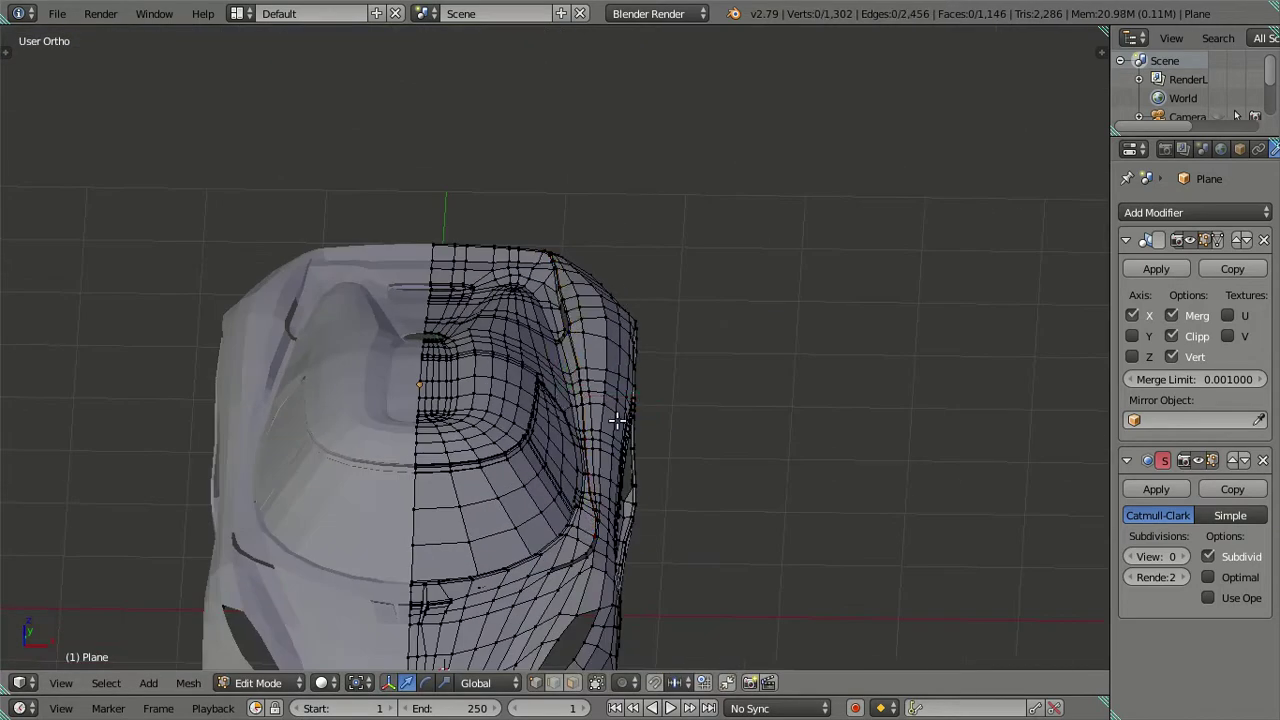
pyautogui.moveTo(617, 421); pyautogui.dragTo(557, 410, button='middle')
pyautogui.scroll(4, 557, 410)
pyautogui.scroll(2, 530, 408)
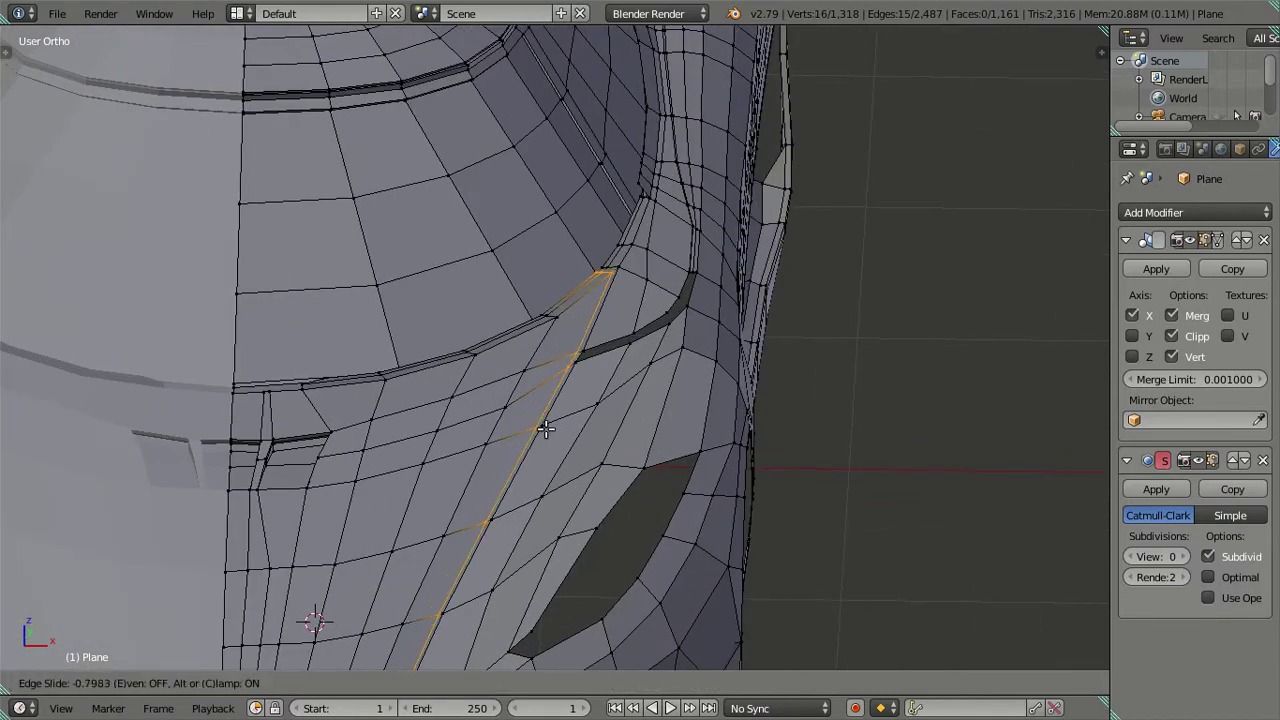
pyautogui.click(548, 428)
# Check the smoothed car front in Object Mode, then return to Edit Mode.
pyautogui.press('Tab')
pyautogui.scroll(-5, 767, 393)
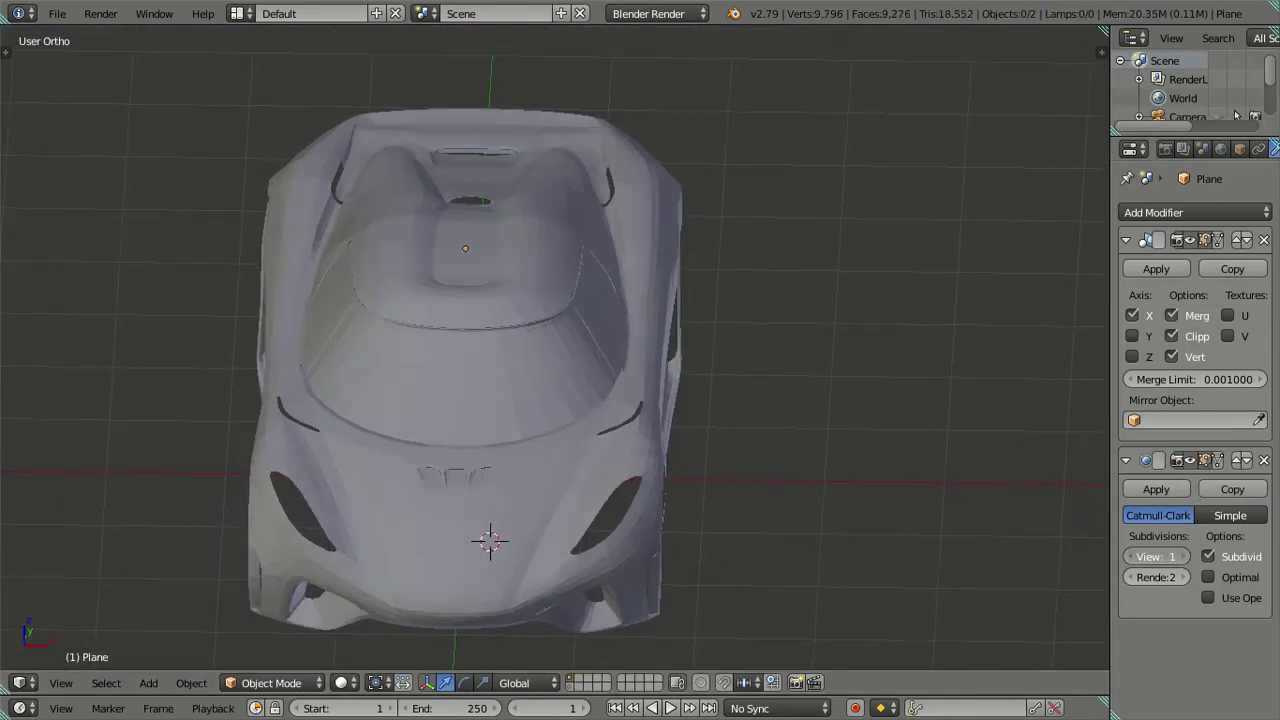
pyautogui.moveTo(678, 282)
pyautogui.mouseDown(button='middle')
pyautogui.moveTo(660, 340)
pyautogui.moveTo(689, 251)
pyautogui.moveTo(701, 261)
pyautogui.mouseUp(button='middle')
pyautogui.scroll(4, 651, 305)
pyautogui.press('Tab')
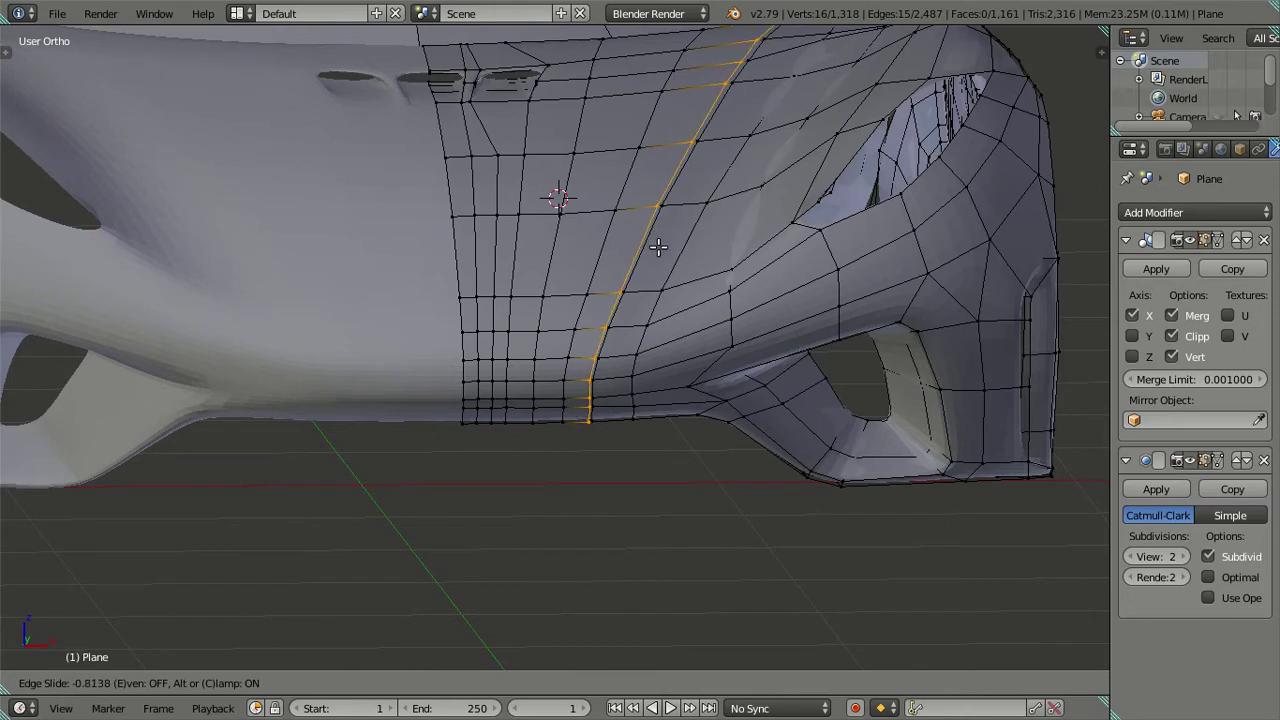
# Add an edge loop near the front corner and view the car from above.
pyautogui.click(658, 246)
pyautogui.scroll(-3, 656, 240)
pyautogui.press('Tab')
pyautogui.moveTo(683, 233)
pyautogui.mouseDown(button='middle')
pyautogui.moveTo(783, 267)
pyautogui.moveTo(778, 332)
pyautogui.moveTo(871, 300)
pyautogui.moveTo(900, 357)
pyautogui.moveTo(671, 374)
pyautogui.moveTo(545, 295)
pyautogui.moveTo(651, 347)
pyautogui.moveTo(671, 291)
pyautogui.moveTo(630, 267)
pyautogui.moveTo(611, 229)
pyautogui.moveTo(663, 329)
pyautogui.moveTo(706, 365)
pyautogui.moveTo(708, 397)
pyautogui.moveTo(556, 250)
pyautogui.moveTo(602, 238)
pyautogui.moveTo(617, 117)
pyautogui.moveTo(840, 368)
pyautogui.moveTo(806, 394)
pyautogui.moveTo(794, 360)
pyautogui.moveTo(637, 392)
pyautogui.moveTo(803, 323)
pyautogui.moveTo(771, 363)
pyautogui.moveTo(611, 409)
pyautogui.mouseUp(button='middle')
# Set viewport subdivision to 0, move the slot-end vertices along Z, and deselect.
pyautogui.press('Tab')
pyautogui.moveTo(423, 446)
pyautogui.mouseDown(button='middle')
pyautogui.moveTo(434, 486)
pyautogui.moveTo(650, 384)
pyautogui.moveTo(514, 491)
pyautogui.moveTo(903, 457)
pyautogui.mouseUp(button='middle')
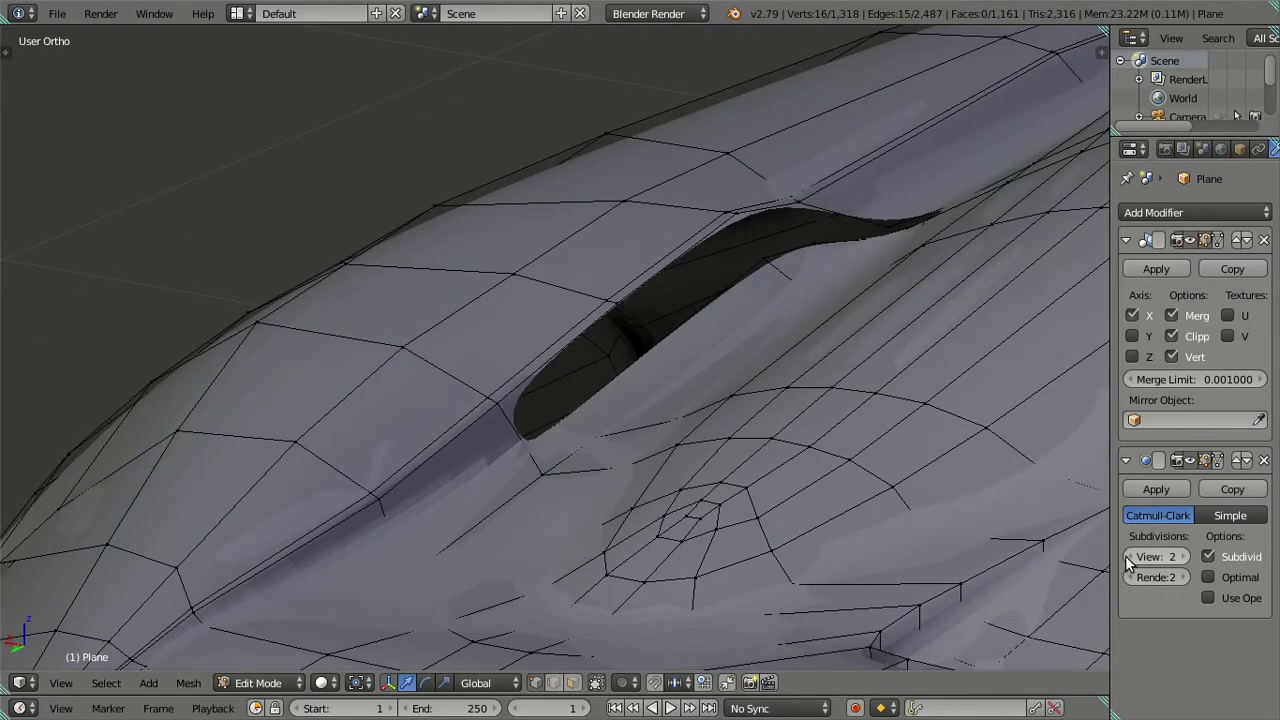
pyautogui.click(1125, 556)
pyautogui.click(1125, 556)
pyautogui.moveTo(574, 397)
pyautogui.mouseDown(button='middle')
pyautogui.moveTo(400, 386)
pyautogui.moveTo(643, 326)
pyautogui.moveTo(242, 371)
pyautogui.mouseUp(button='middle')
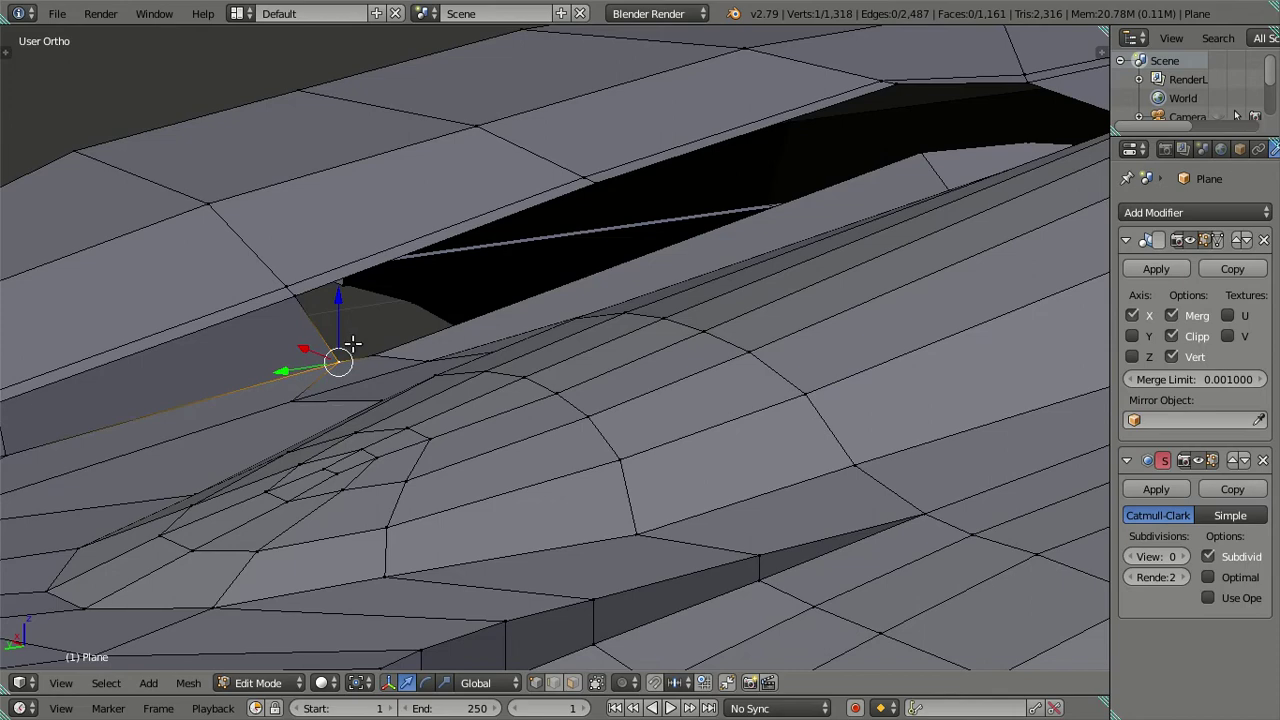
pyautogui.moveTo(375, 350); pyautogui.dragTo(524, 332, button='middle')
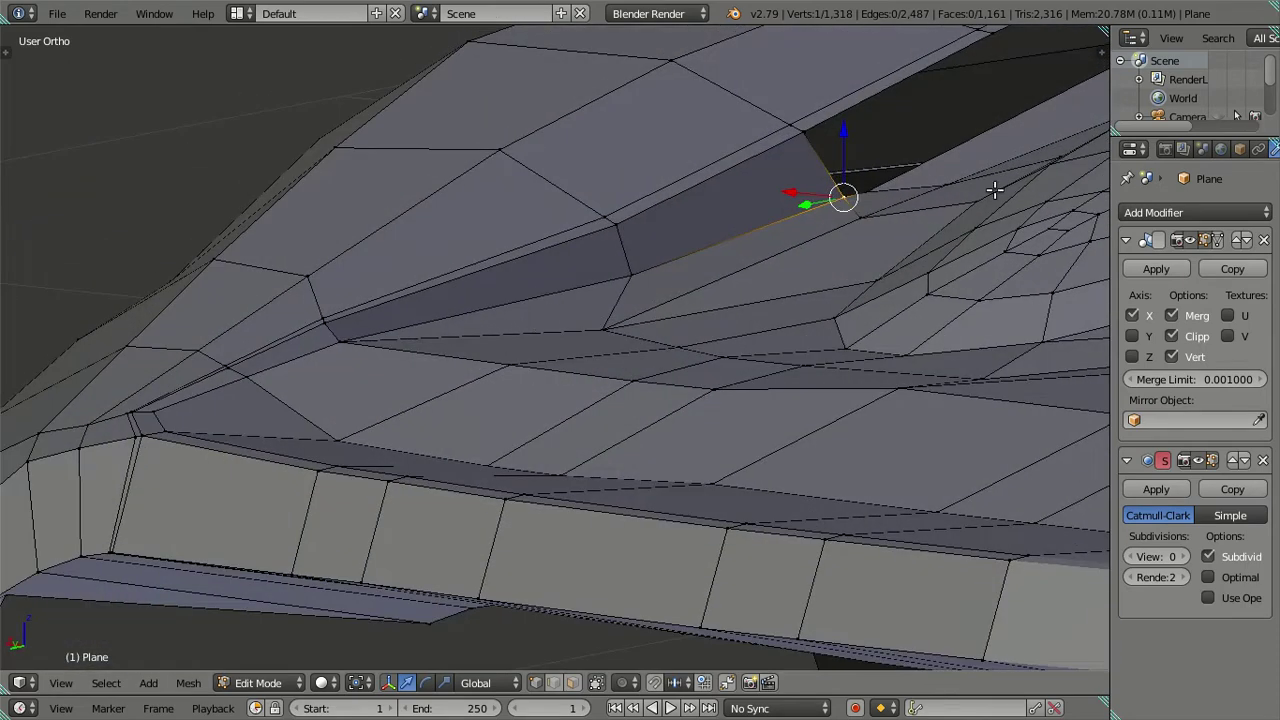
pyautogui.moveTo(995, 190); pyautogui.dragTo(841, 288, button='middle')
pyautogui.moveTo(740, 275)
pyautogui.mouseDown(button='middle')
pyautogui.moveTo(794, 263)
pyautogui.moveTo(663, 303)
pyautogui.moveTo(711, 360)
pyautogui.moveTo(396, 364)
pyautogui.moveTo(740, 263)
pyautogui.moveTo(694, 289)
pyautogui.moveTo(597, 306)
pyautogui.moveTo(633, 345)
pyautogui.moveTo(552, 277)
pyautogui.moveTo(487, 333)
pyautogui.mouseUp(button='middle')
pyautogui.moveTo(497, 315)
pyautogui.mouseDown()
pyautogui.moveTo(476, 328)
pyautogui.moveTo(469, 303)
pyautogui.mouseUp()
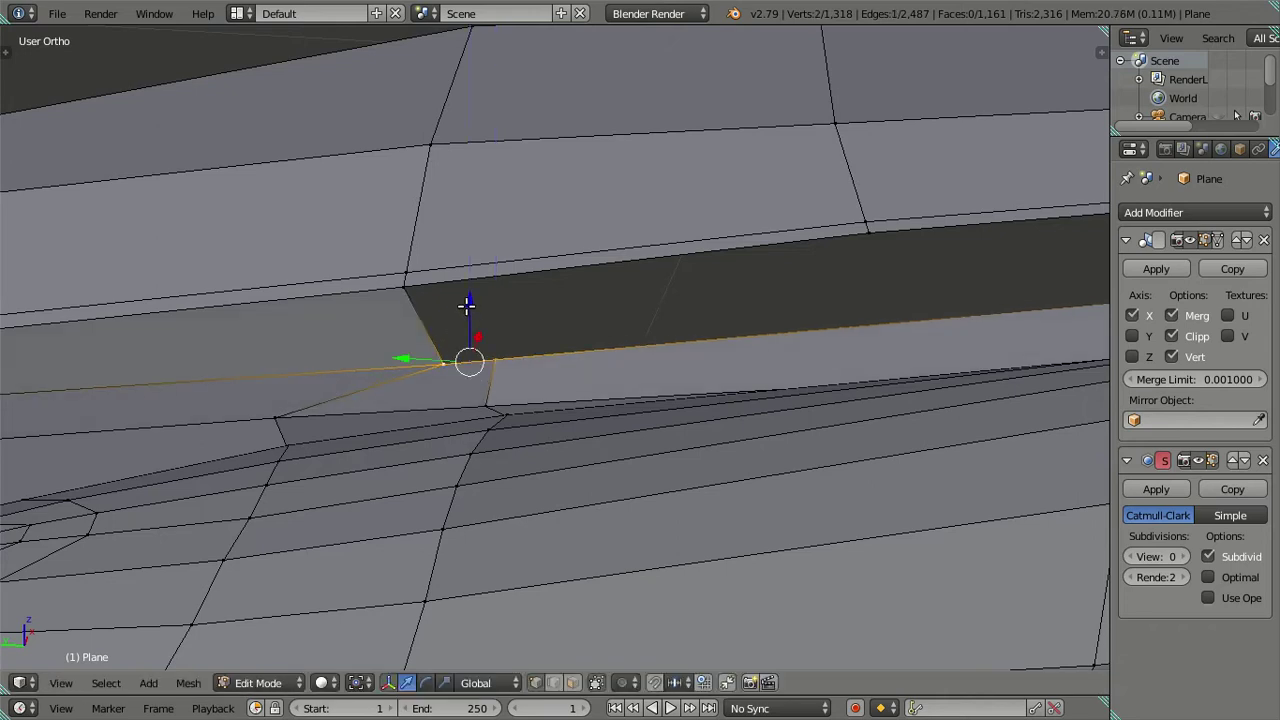
pyautogui.press('a')
# Raise the subdivision preview to 2 and review the smoothed car from side and three-quarter views.
pyautogui.scroll(-5, 469, 303)
pyautogui.moveTo(536, 402); pyautogui.dragTo(629, 380, button='middle')
pyautogui.press('Tab')
pyautogui.moveTo(786, 386)
pyautogui.mouseDown(button='middle')
pyautogui.moveTo(543, 429)
pyautogui.moveTo(600, 369)
pyautogui.moveTo(625, 400)
pyautogui.mouseUp(button='middle')
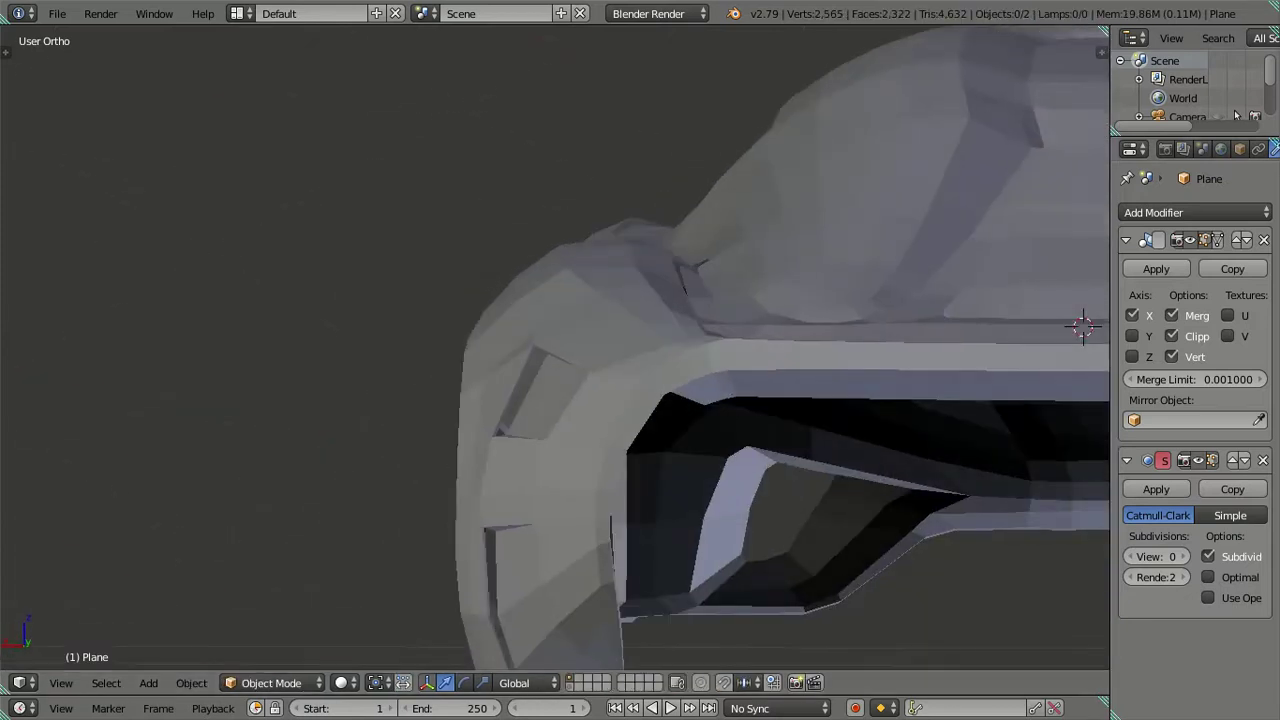
pyautogui.click(1183, 556)
pyautogui.click(1183, 556)
pyautogui.scroll(-4, 635, 320)
pyautogui.moveTo(635, 320)
pyautogui.mouseDown(button='middle')
pyautogui.moveTo(771, 352)
pyautogui.moveTo(804, 345)
pyautogui.moveTo(768, 420)
pyautogui.moveTo(763, 494)
pyautogui.mouseUp(button='middle')
pyautogui.scroll(2, 680, 300)
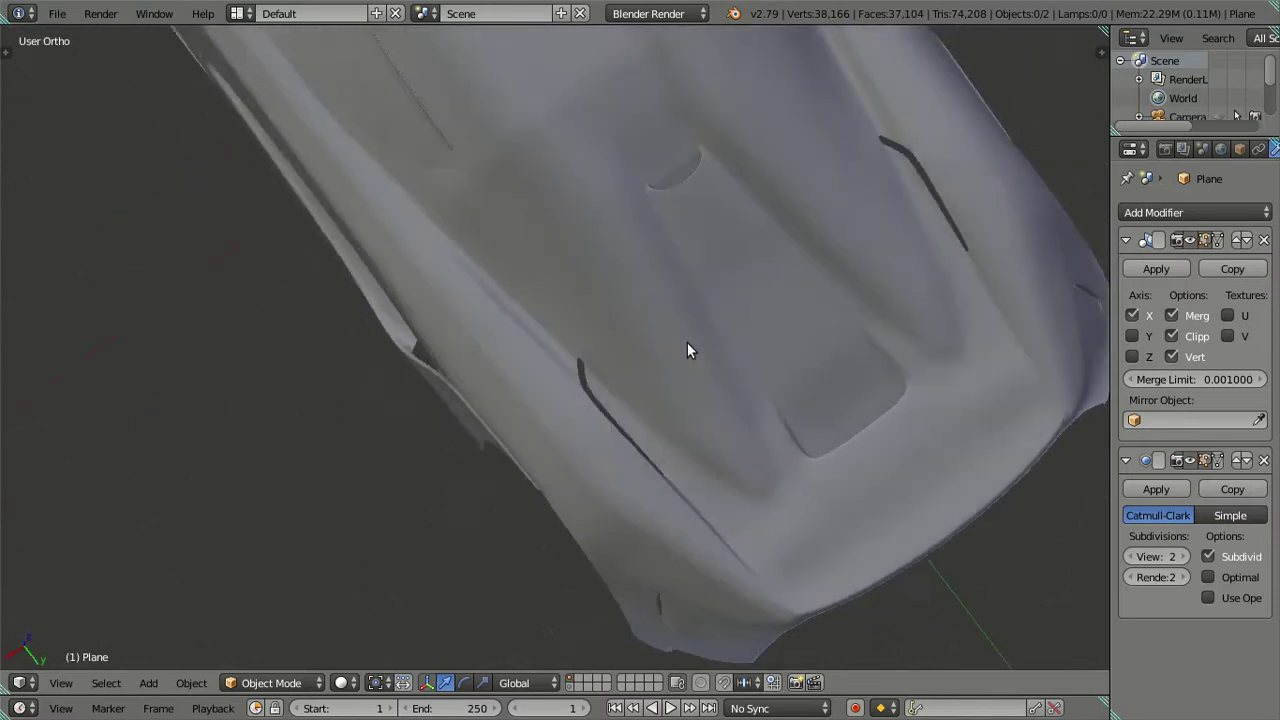
pyautogui.scroll(-3, 687, 350)
pyautogui.moveTo(671, 266)
pyautogui.mouseDown(button='middle')
pyautogui.moveTo(651, 211)
pyautogui.moveTo(826, 272)
pyautogui.moveTo(878, 272)
pyautogui.moveTo(780, 228)
pyautogui.moveTo(577, 304)
pyautogui.moveTo(666, 263)
pyautogui.moveTo(700, 337)
pyautogui.moveTo(514, 237)
pyautogui.mouseUp(button='middle')
pyautogui.scroll(2, 681, 206)
pyautogui.scroll(2, 826, 272)
pyautogui.scroll(-3, 878, 272)
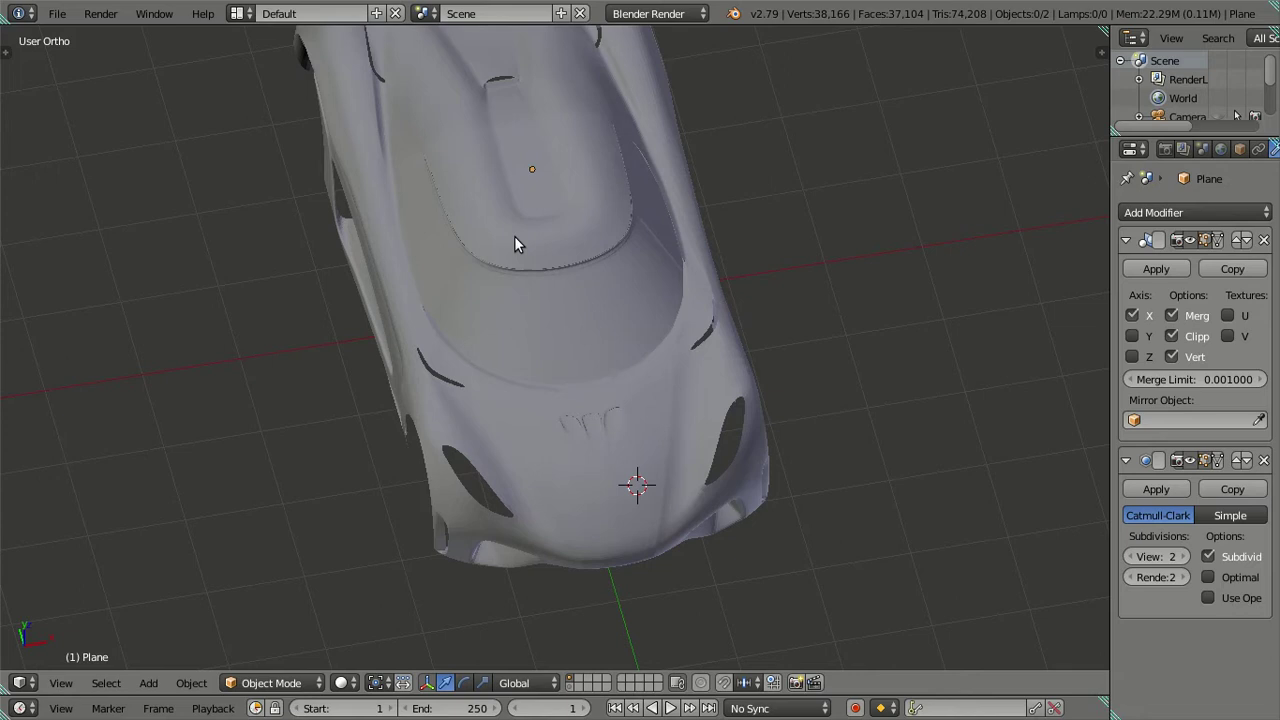
pyautogui.moveTo(669, 336)
pyautogui.mouseDown(button='middle')
pyautogui.moveTo(680, 357)
pyautogui.moveTo(537, 280)
pyautogui.mouseUp(button='middle')
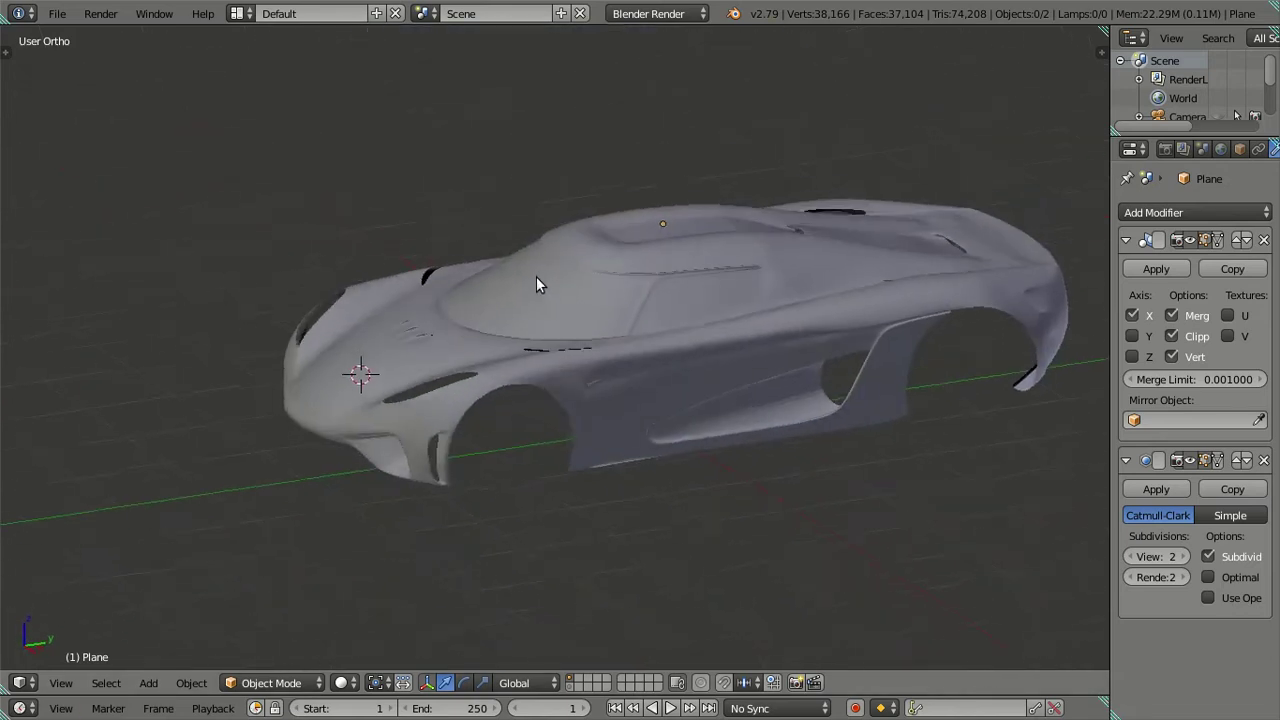
# Lower the subdivision preview back to 0 and return to Edit Mode.
pyautogui.click(1133, 557)
pyautogui.click(1133, 557)
pyautogui.moveTo(1028, 504); pyautogui.dragTo(874, 508, button='middle')
pyautogui.scroll(3, 871, 391)
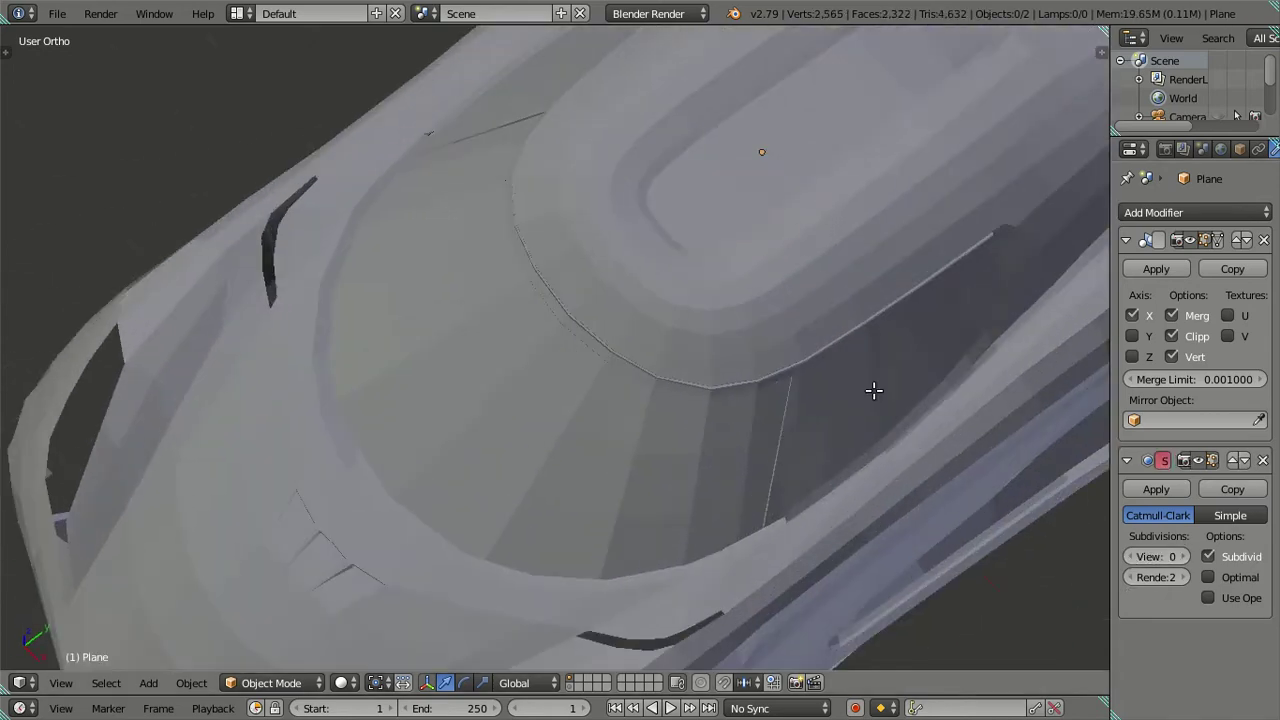
pyautogui.press('Tab')
pyautogui.scroll(2, 711, 364)
# Dissolve two unneeded edge loops across the body's side panel.
pyautogui.moveTo(711, 364)
pyautogui.mouseDown(button='middle')
pyautogui.moveTo(249, 480)
pyautogui.moveTo(506, 540)
pyautogui.mouseUp(button='middle')
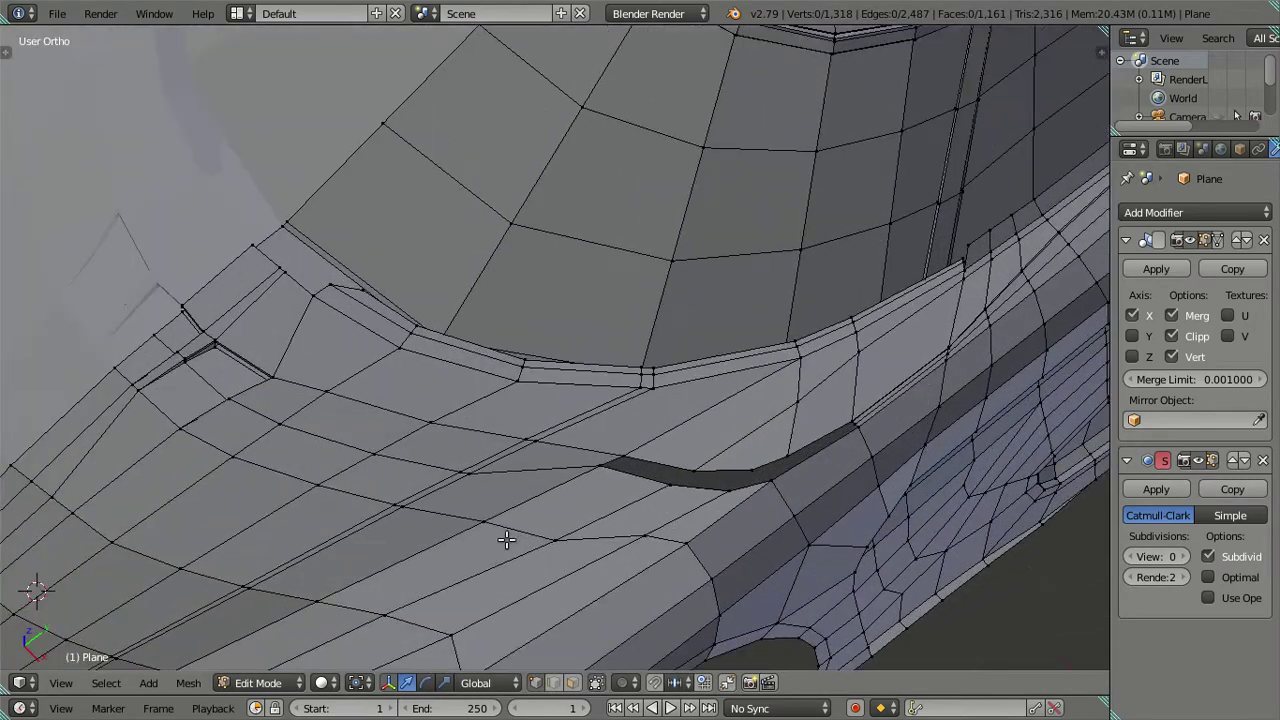
pyautogui.scroll(-2, 480, 455)
pyautogui.scroll(2, 486, 451)
pyautogui.keyDown('alt'); pyautogui.rightClick(490, 463); pyautogui.keyUp('alt')
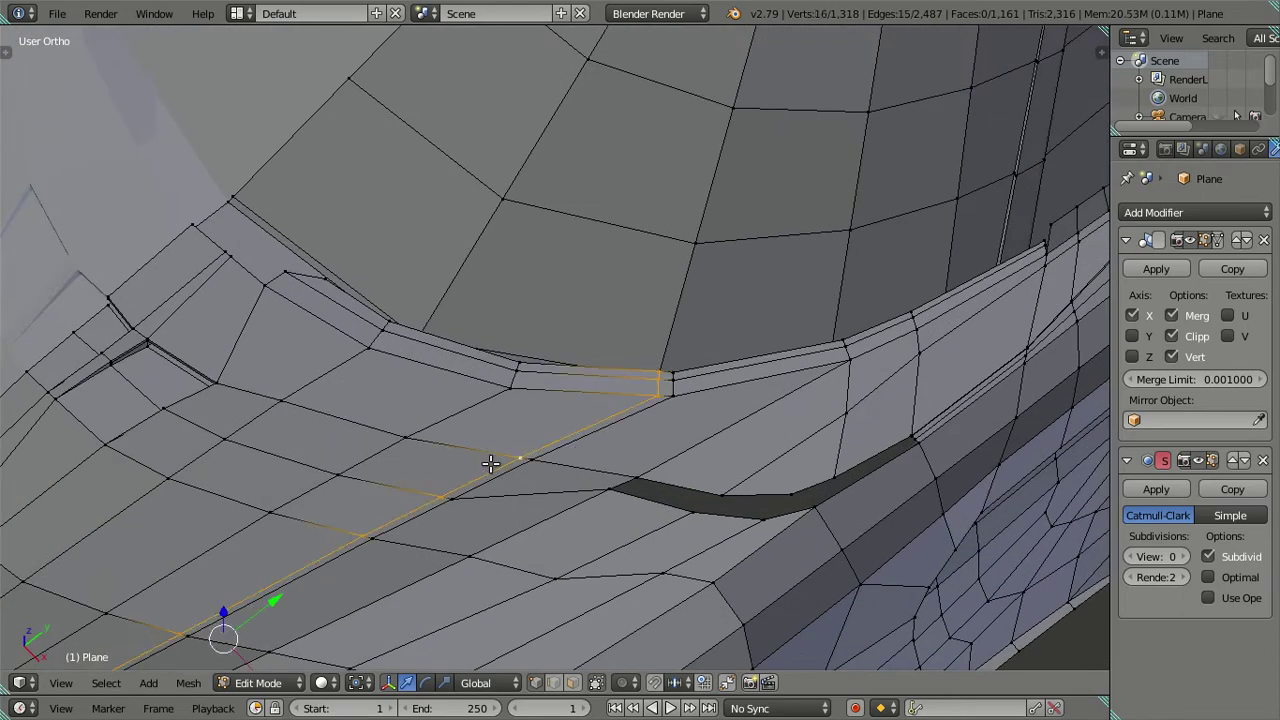
pyautogui.press('x')
pyautogui.click(708, 533)
pyautogui.moveTo(708, 533)
pyautogui.mouseDown(button='middle')
pyautogui.moveTo(796, 260)
pyautogui.moveTo(506, 450)
pyautogui.mouseUp(button='middle')
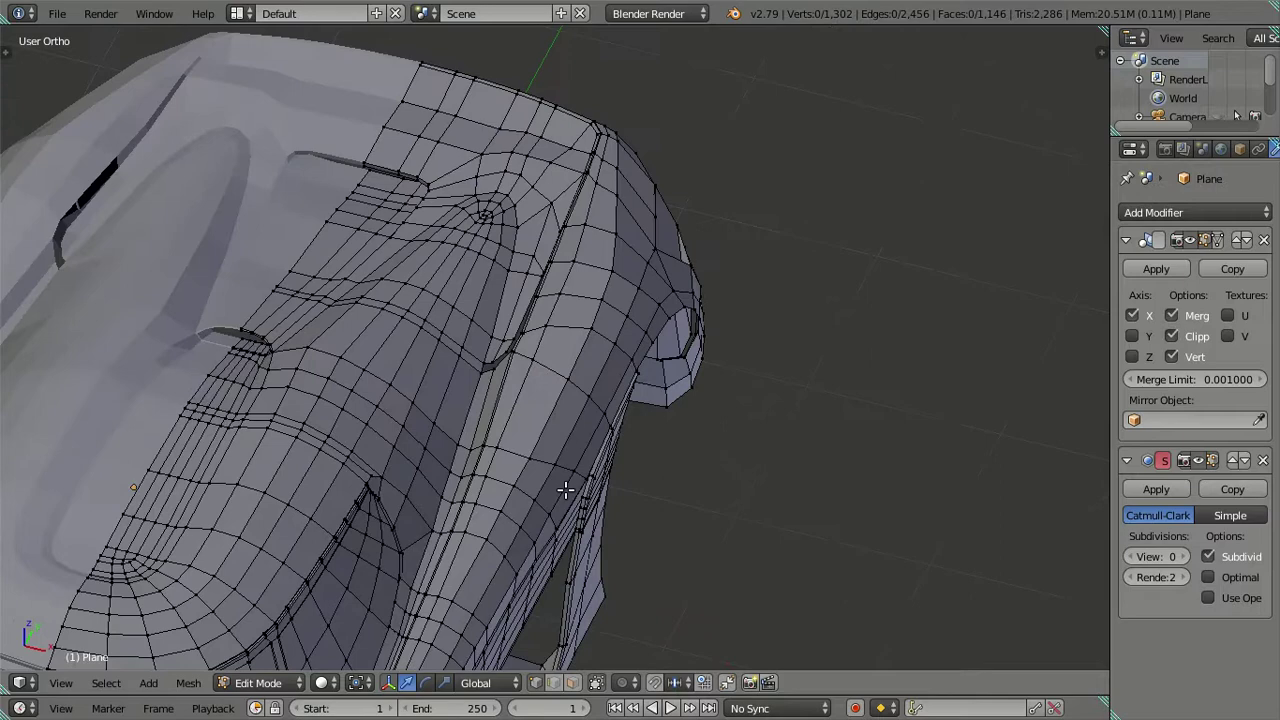
pyautogui.press('x')
pyautogui.click(539, 424)
# Check the rear wheel arch against the reference photo in wireframe, then return to solid shading.
pyautogui.scroll(-5, 539, 424)
pyautogui.moveTo(539, 424)
pyautogui.mouseDown(button='middle')
pyautogui.moveTo(557, 300)
pyautogui.moveTo(714, 349)
pyautogui.moveTo(600, 346)
pyautogui.moveTo(484, 371)
pyautogui.moveTo(386, 314)
pyautogui.moveTo(515, 322)
pyautogui.mouseUp(button='middle')
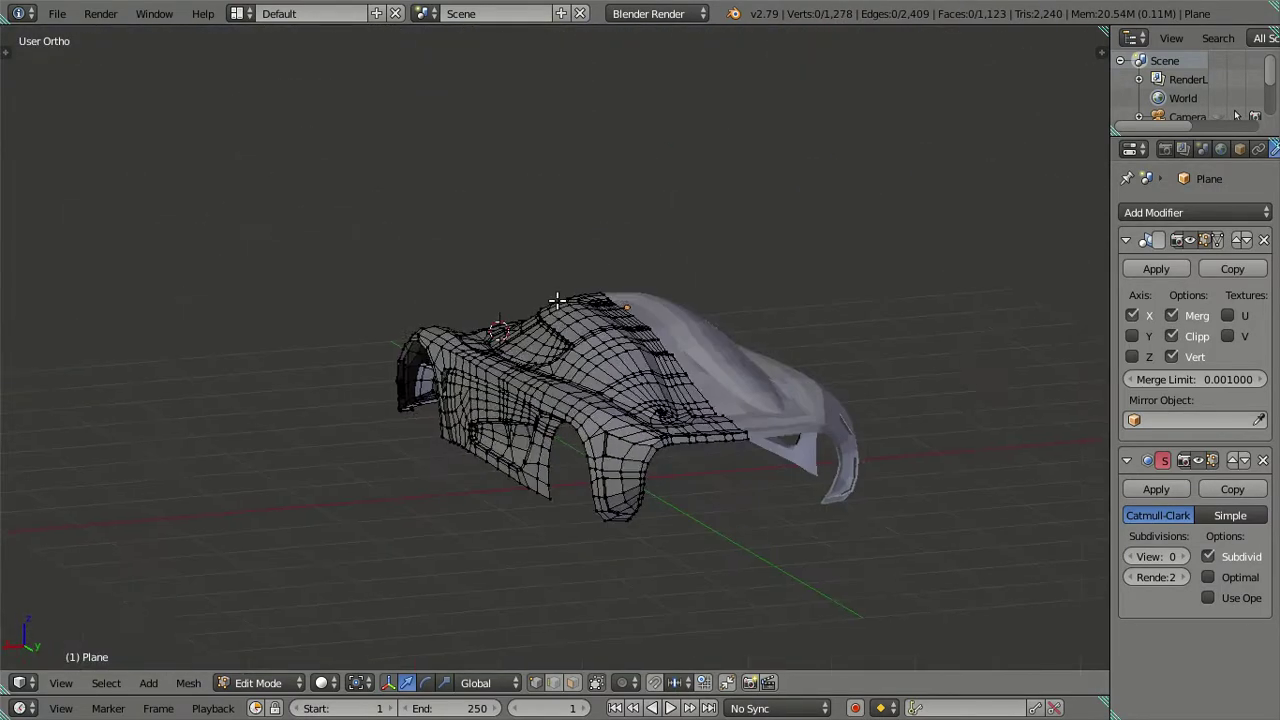
pyautogui.scroll(5, 557, 300)
pyautogui.press('ctrl+KP_1')
pyautogui.scroll(2, 563, 329)
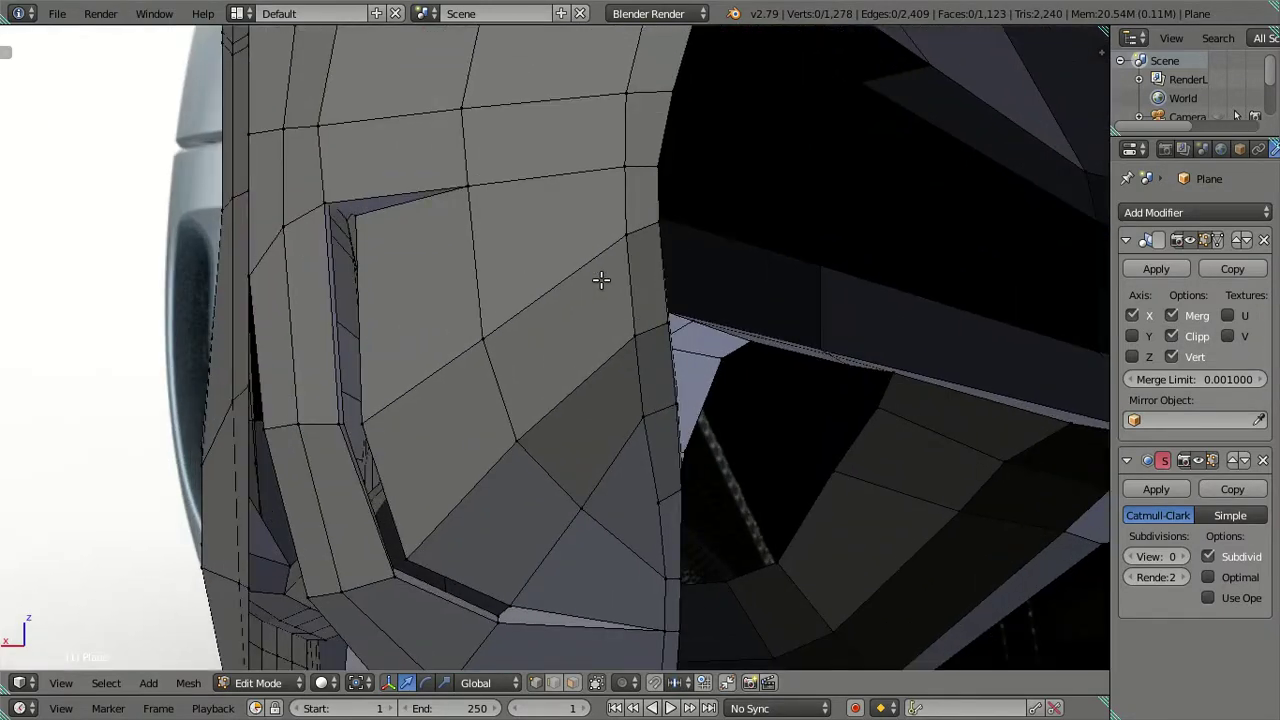
pyautogui.scroll(-2, 600, 280)
pyautogui.press('z')
pyautogui.moveTo(594, 269)
pyautogui.keyDown('shift'); pyautogui.mouseDown(button='middle')
pyautogui.moveTo(598, 342)
pyautogui.moveTo(636, 312)
pyautogui.mouseUp(button='middle'); pyautogui.keyUp('shift')
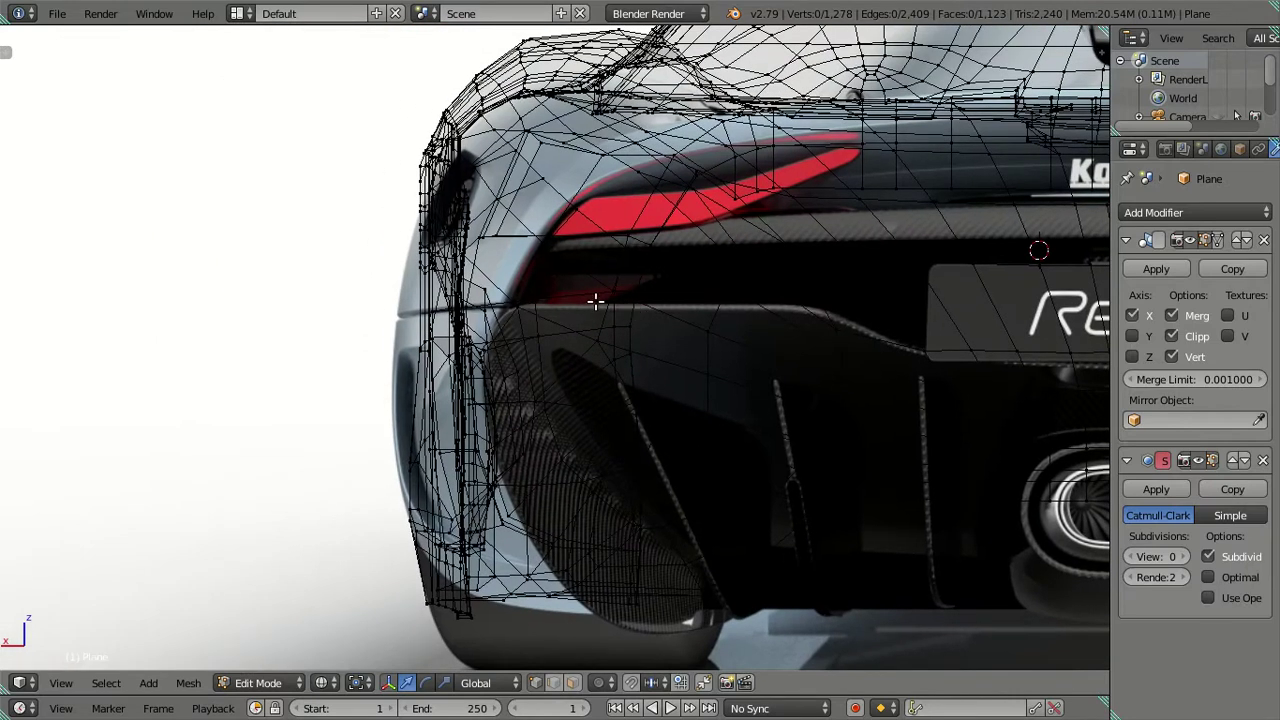
pyautogui.press('z')
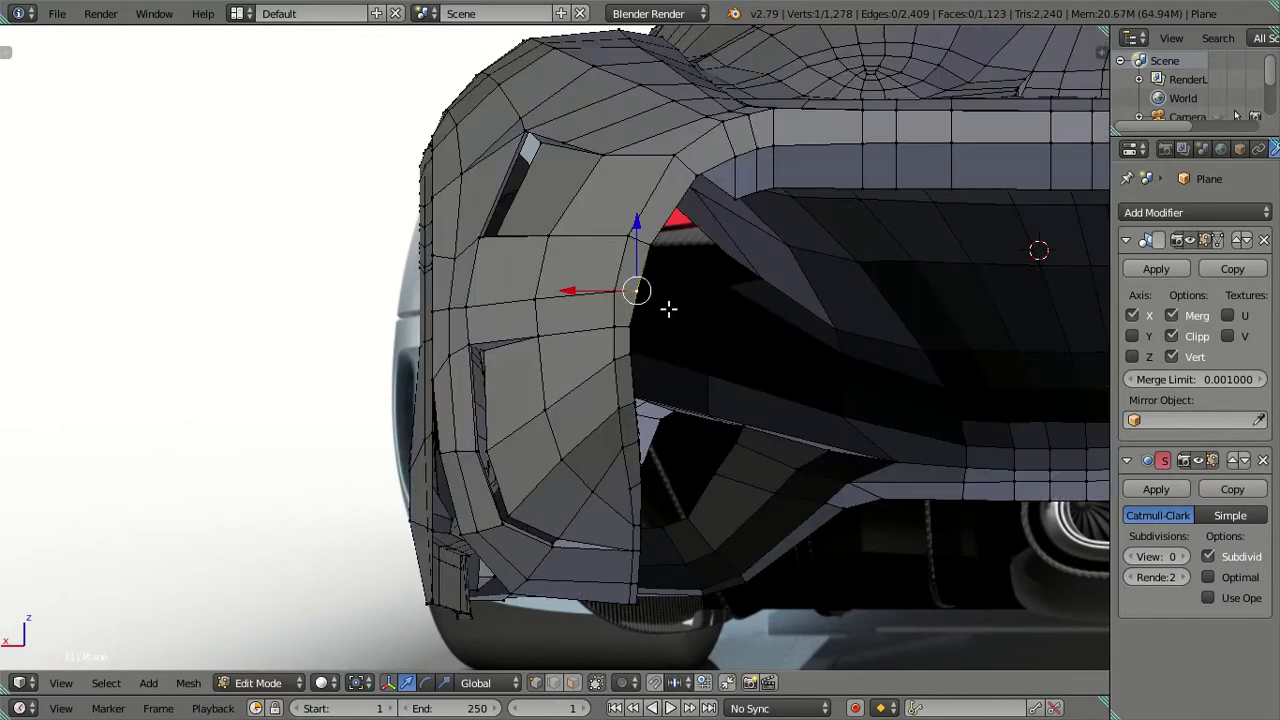
pyautogui.scroll(-3, 668, 309)
pyautogui.moveTo(668, 309); pyautogui.dragTo(659, 365, button='middle')
pyautogui.press('ctrl+KP_1')
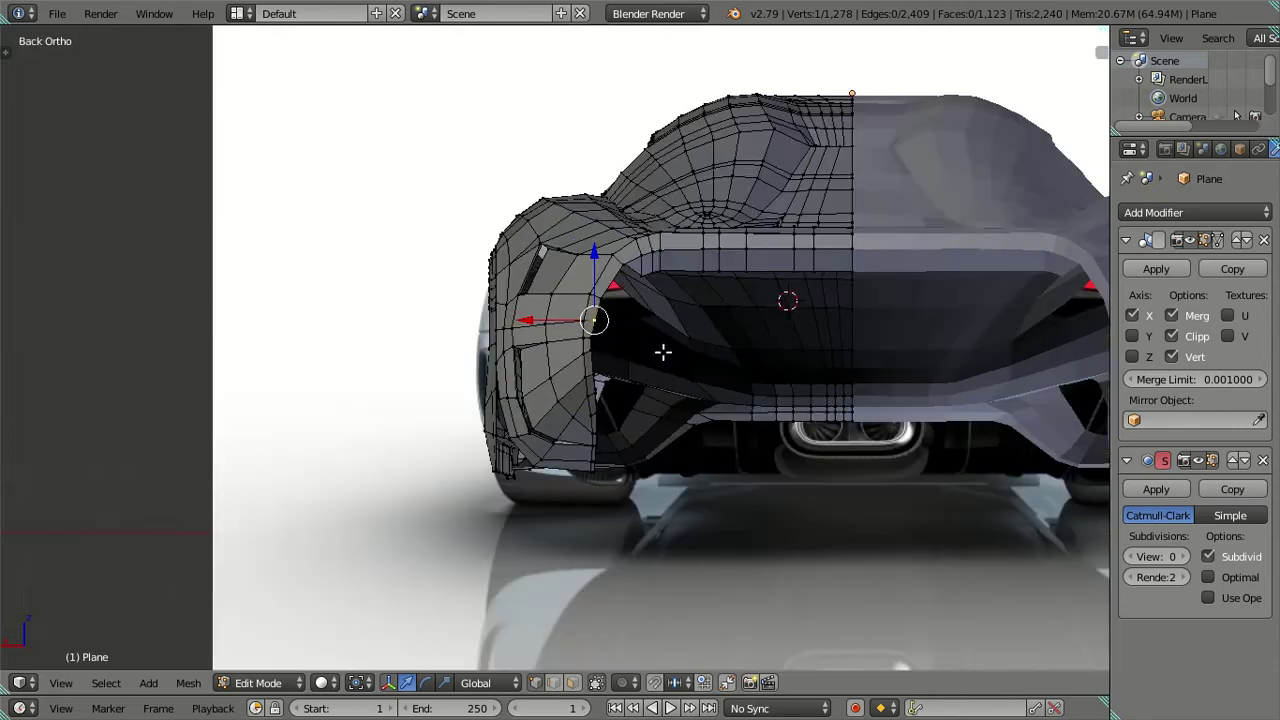
pyautogui.scroll(2, 662, 367)
pyautogui.press('z')
pyautogui.press('z')
pyautogui.scroll(-2, 664, 369)
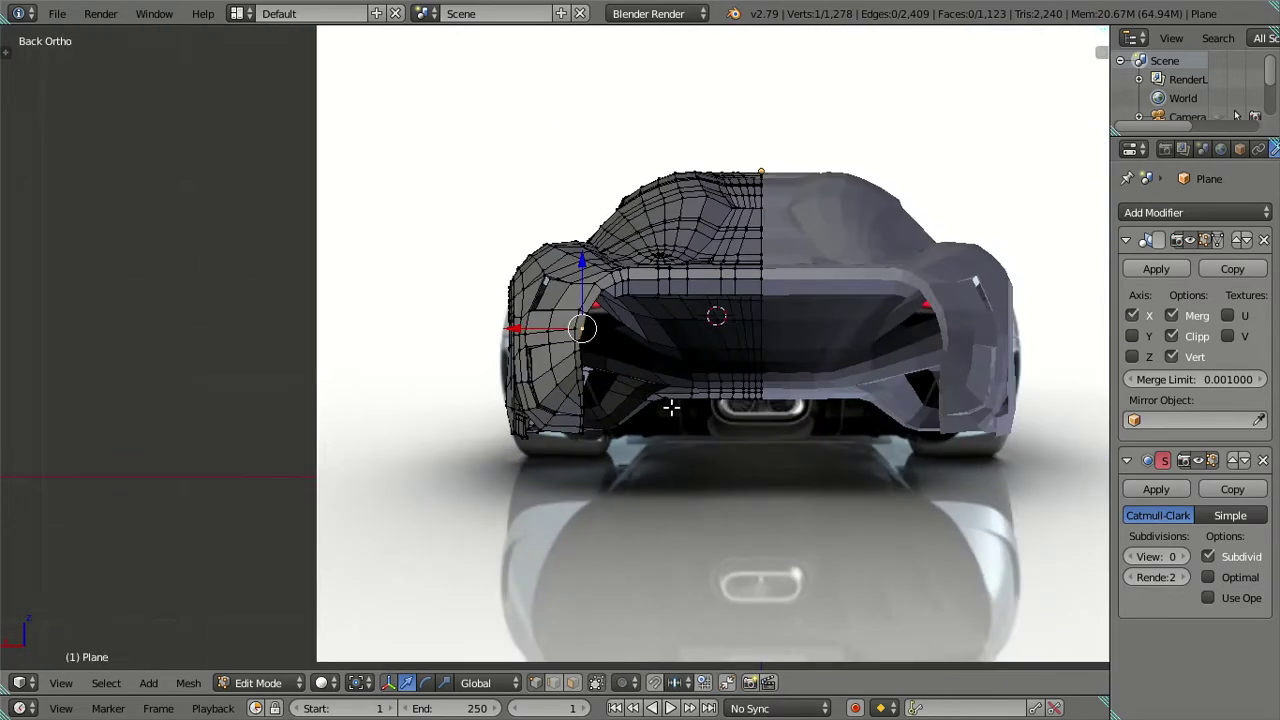
pyautogui.moveTo(674, 403); pyautogui.dragTo(543, 391, button='middle')
pyautogui.scroll(2, 354, 371)
pyautogui.moveTo(354, 371); pyautogui.dragTo(661, 337, button='middle')
pyautogui.scroll(3, 661, 337)
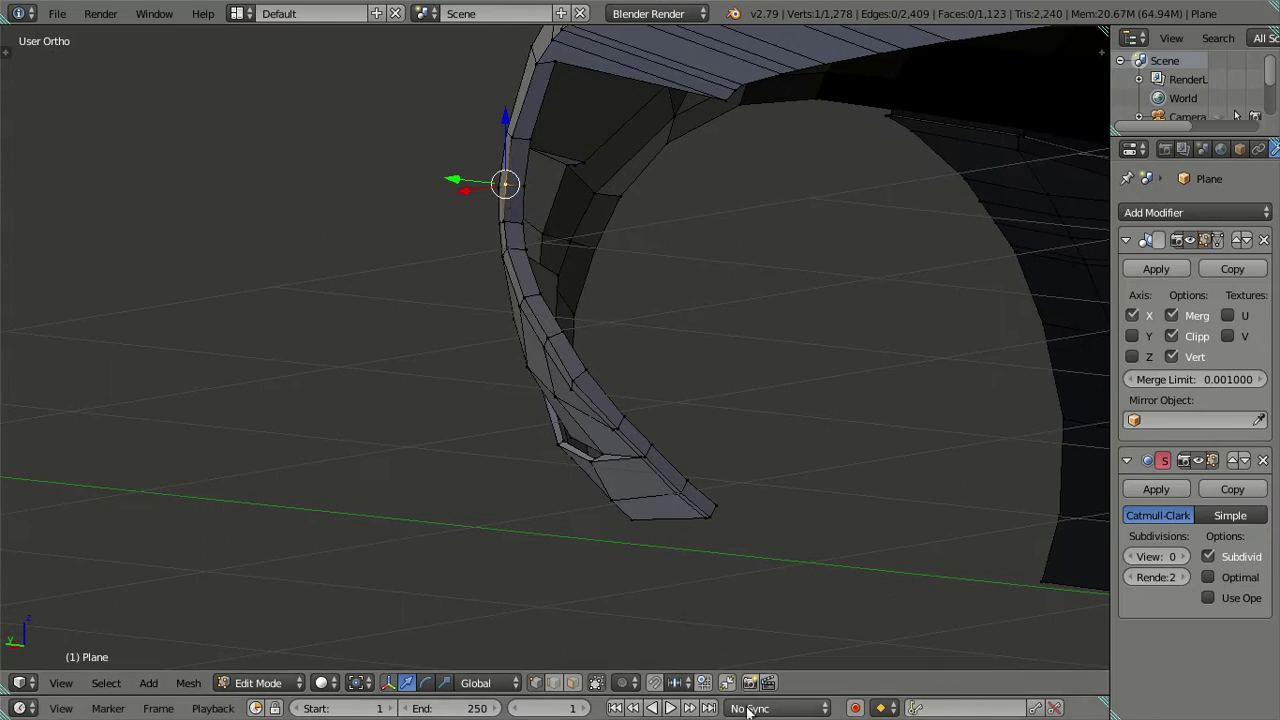
# In face select mode, duplicate the rear wheel-arch face strip in place.
pyautogui.hotkey('ctrl', 'Tab')
pyautogui.click(728, 287)
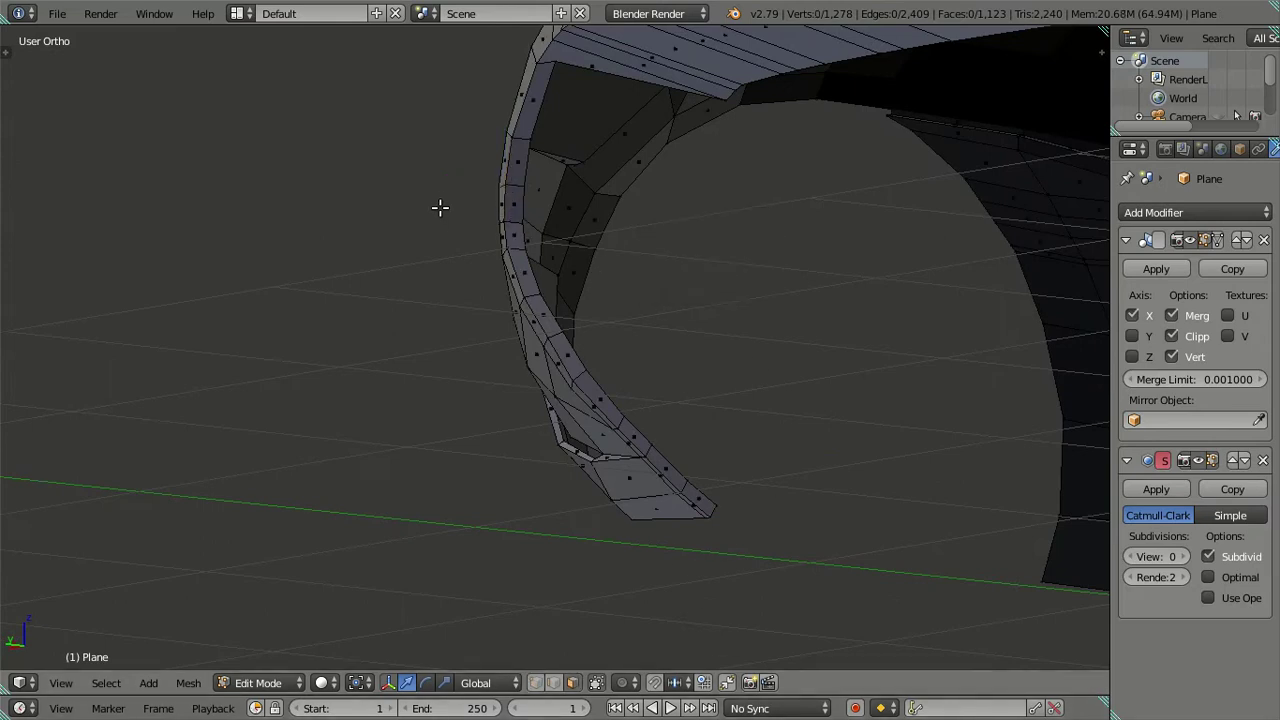
pyautogui.keyDown('alt'); pyautogui.rightClick(691, 488); pyautogui.keyUp('alt')
pyautogui.scroll(-3, 691, 488)
pyautogui.moveTo(691, 488)
pyautogui.mouseDown(button='middle')
pyautogui.moveTo(795, 418)
pyautogui.moveTo(586, 438)
pyautogui.moveTo(551, 394)
pyautogui.mouseUp(button='middle')
pyautogui.hotkey('shift', 'd')
pyautogui.rightClick(829, 417)
pyautogui.scroll(2, 829, 417)
# Hide the connected body mesh to isolate the duplicated wheel-arch strip and inspect it.
pyautogui.press('l')
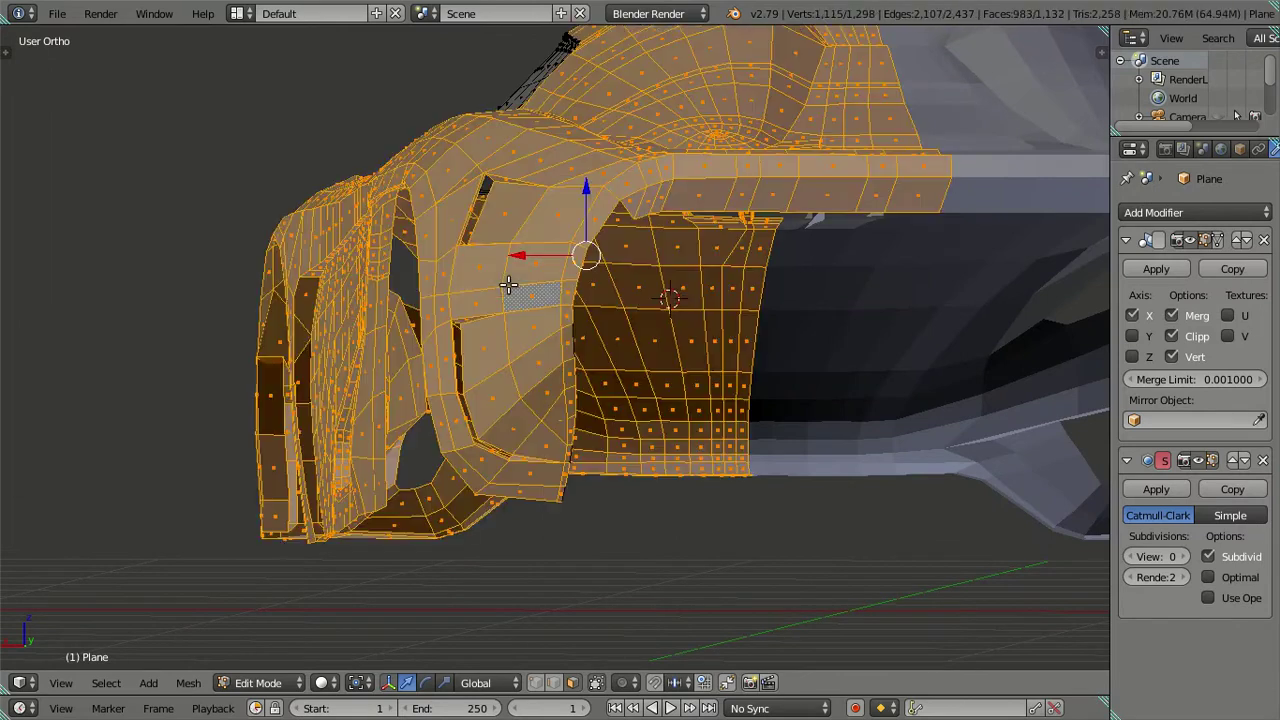
pyautogui.press('h')
pyautogui.moveTo(531, 323)
pyautogui.mouseDown(button='middle')
pyautogui.moveTo(652, 349)
pyautogui.moveTo(729, 397)
pyautogui.moveTo(706, 423)
pyautogui.moveTo(557, 366)
pyautogui.moveTo(601, 363)
pyautogui.mouseUp(button='middle')
pyautogui.press('n')
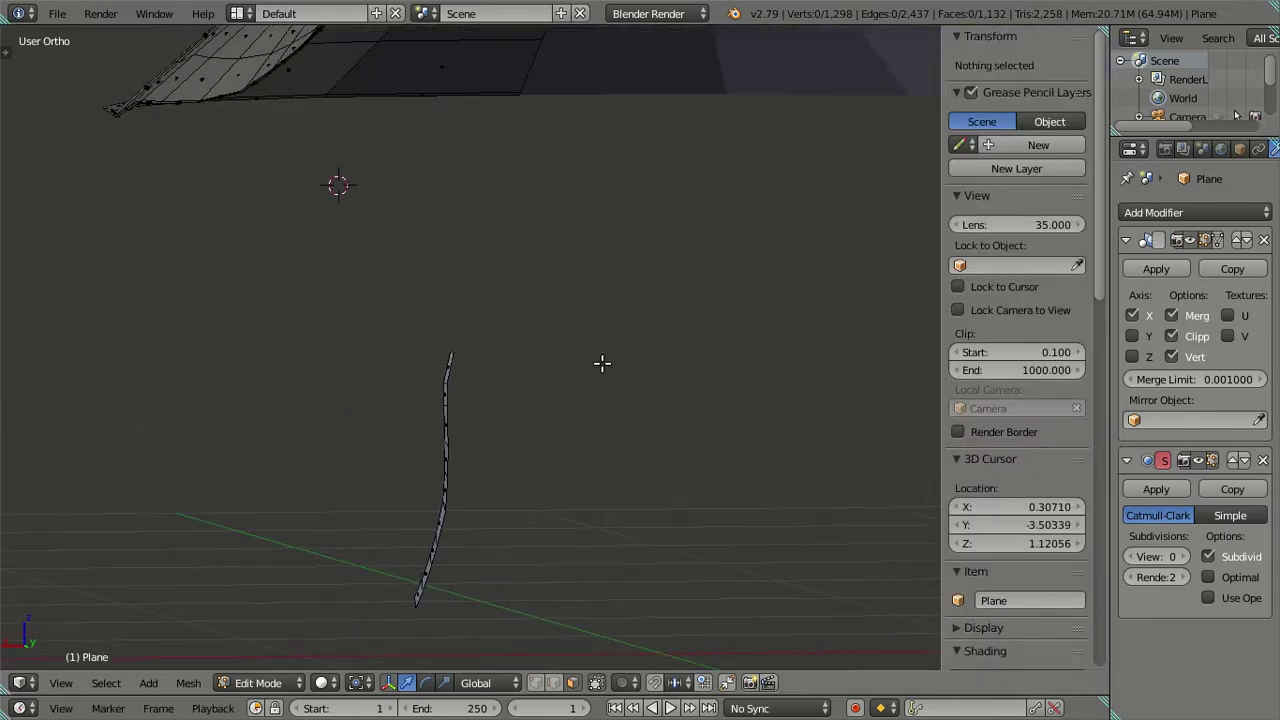
pyautogui.moveTo(541, 588)
pyautogui.mouseDown(button='middle')
pyautogui.moveTo(543, 480)
pyautogui.moveTo(525, 478)
pyautogui.mouseUp(button='middle')
pyautogui.press('KP_0')
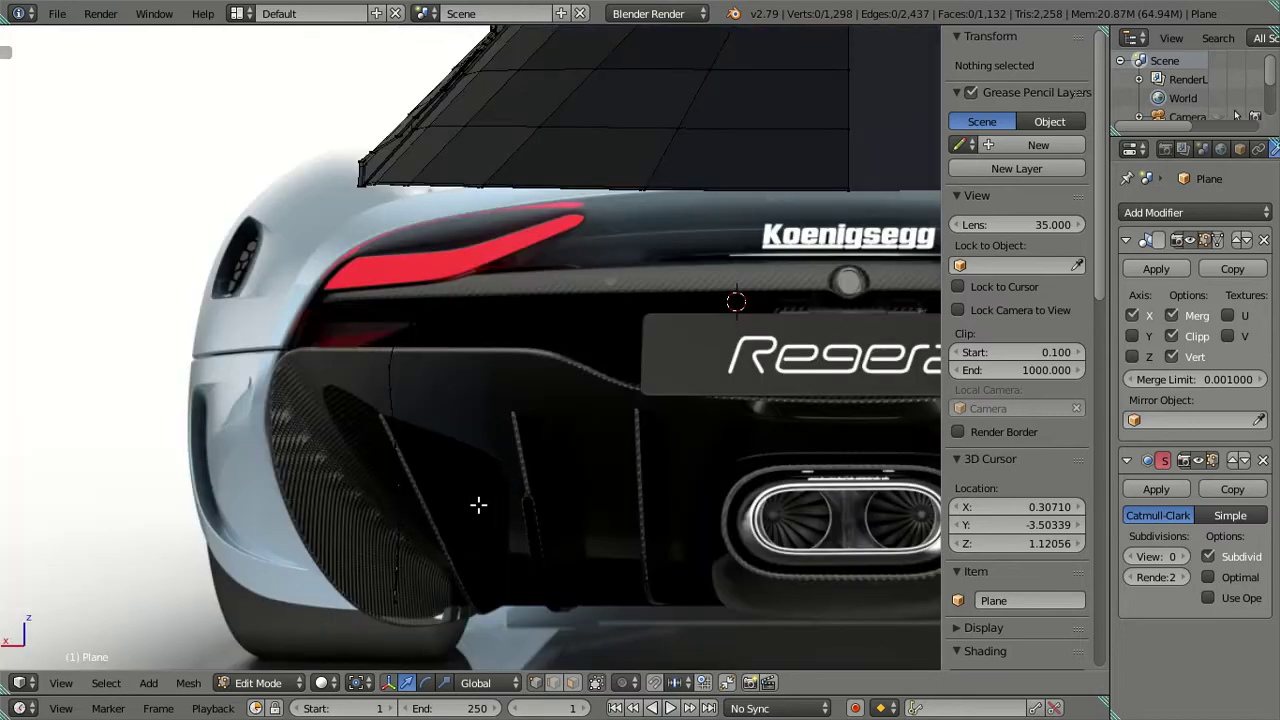
pyautogui.scroll(2, 494, 380)
pyautogui.scroll(2, 469, 423)
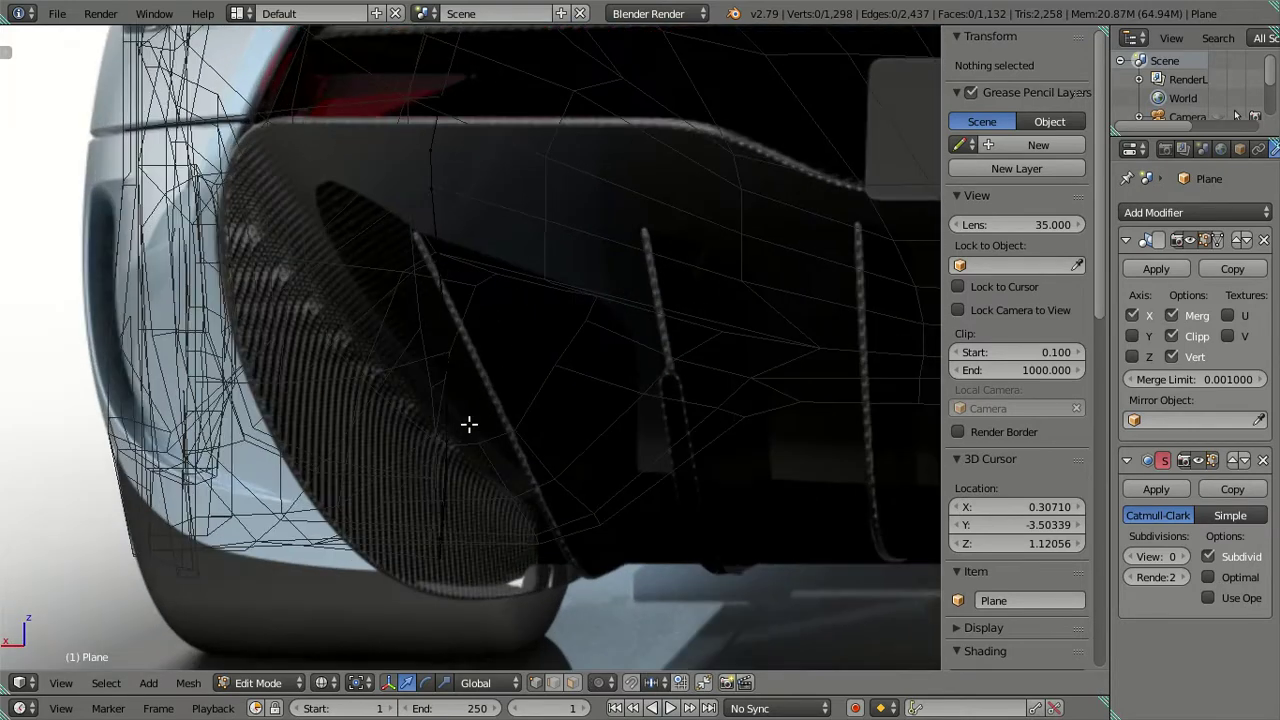
pyautogui.scroll(1, 456, 440)
pyautogui.moveTo(446, 426)
pyautogui.mouseDown(button='middle')
pyautogui.moveTo(554, 443)
pyautogui.moveTo(625, 505)
pyautogui.moveTo(622, 405)
pyautogui.mouseUp(button='middle')
pyautogui.rightClick(509, 430)
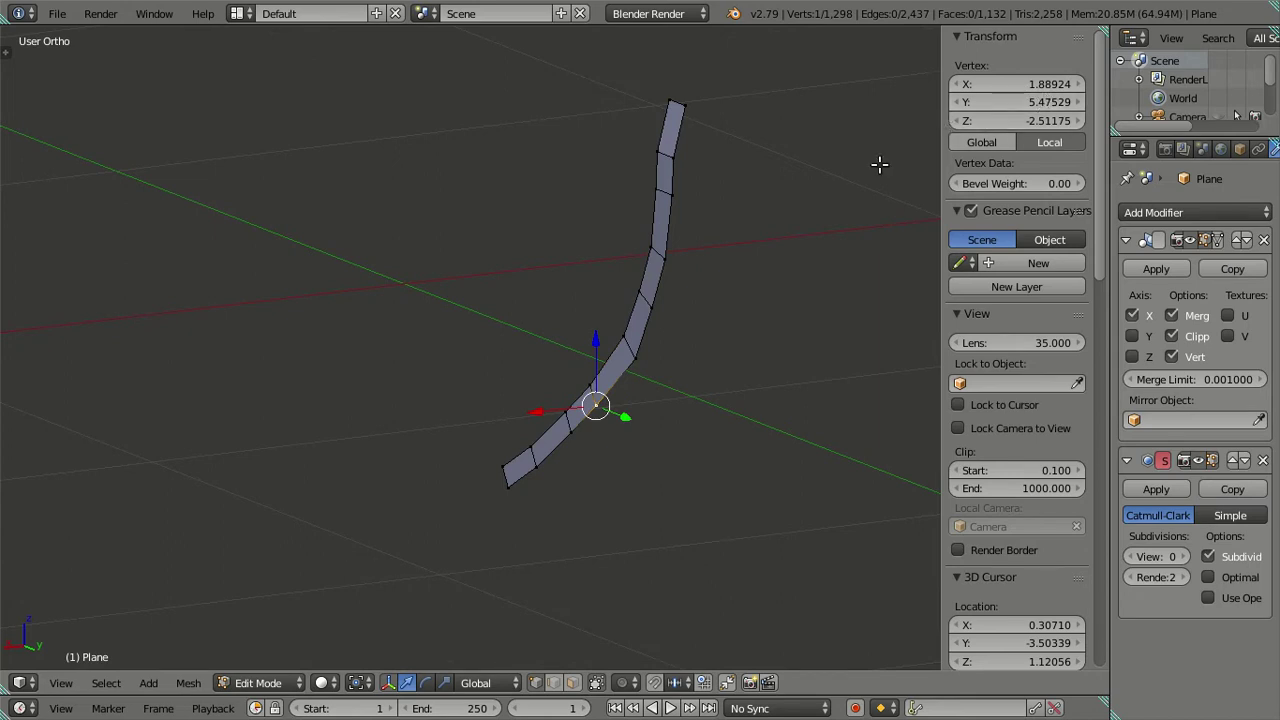
pyautogui.scroll(-4, 650, 343)
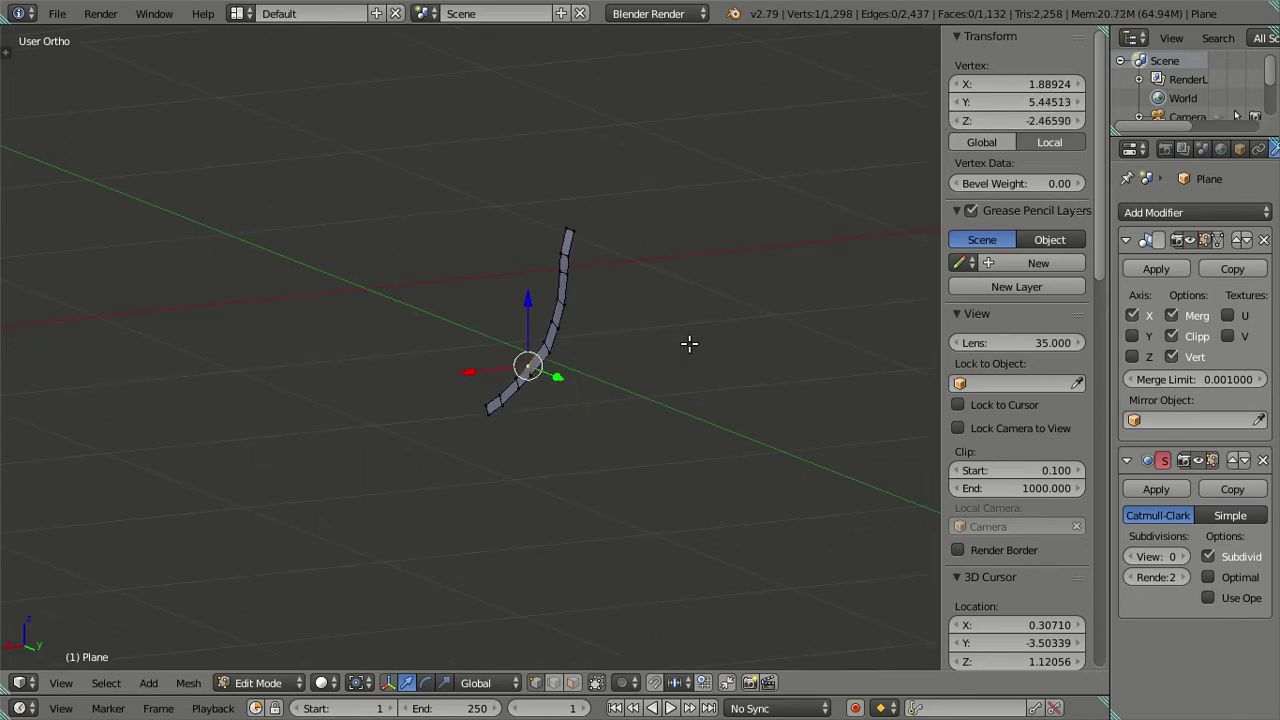
# Unhide the body and delete the selected nine-face strip at the wheel arch.
pyautogui.hotkey('alt', 'h')
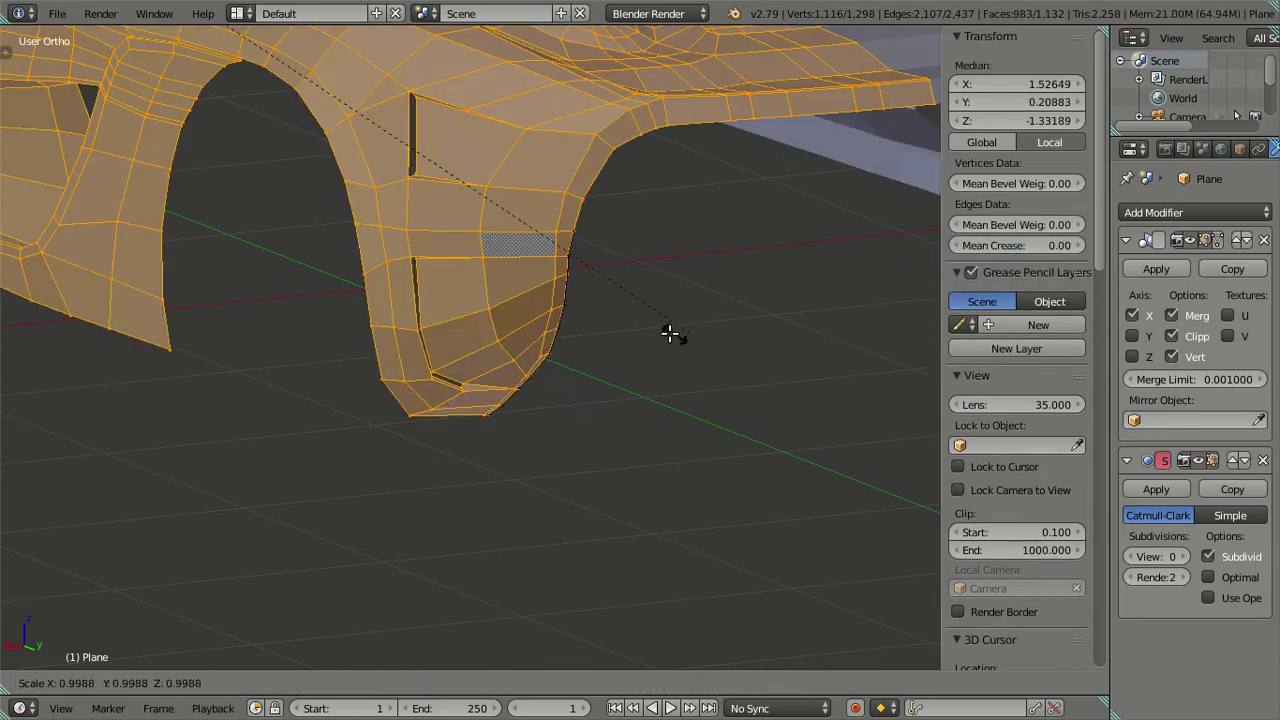
pyautogui.press('a')
pyautogui.moveTo(657, 338)
pyautogui.mouseDown(button='middle')
pyautogui.moveTo(363, 354)
pyautogui.moveTo(469, 297)
pyautogui.moveTo(577, 294)
pyautogui.moveTo(606, 317)
pyautogui.moveTo(492, 249)
pyautogui.moveTo(391, 289)
pyautogui.mouseUp(button='middle')
pyautogui.press('a')
pyautogui.press('h')
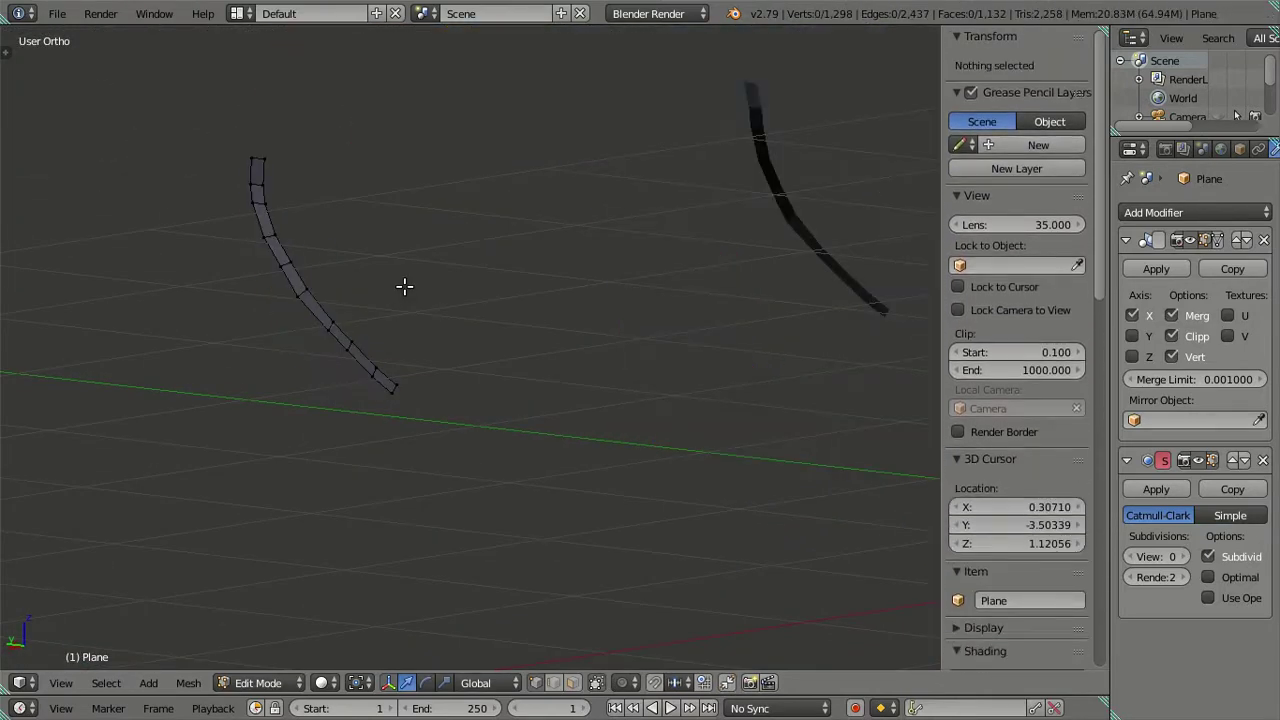
pyautogui.hotkey('ctrl', 'z')
pyautogui.hotkey('ctrl', 'z')
pyautogui.moveTo(411, 283)
pyautogui.mouseDown(button='middle')
pyautogui.moveTo(519, 268)
pyautogui.moveTo(500, 189)
pyautogui.moveTo(524, 241)
pyautogui.moveTo(506, 277)
pyautogui.moveTo(475, 293)
pyautogui.mouseUp(button='middle')
pyautogui.press('x')
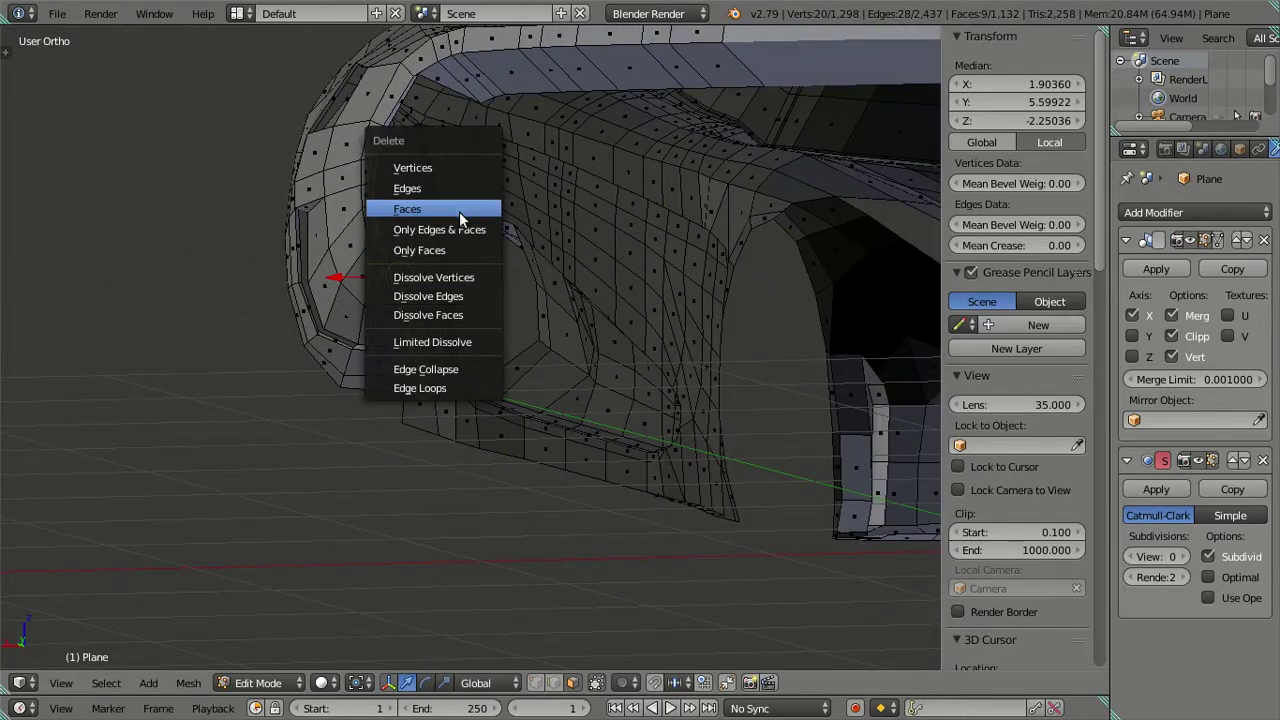
pyautogui.click(459, 211)
# Select the rim faces and, in bottom ortho view, slide the rim's corner edge along X.
pyautogui.press('n')
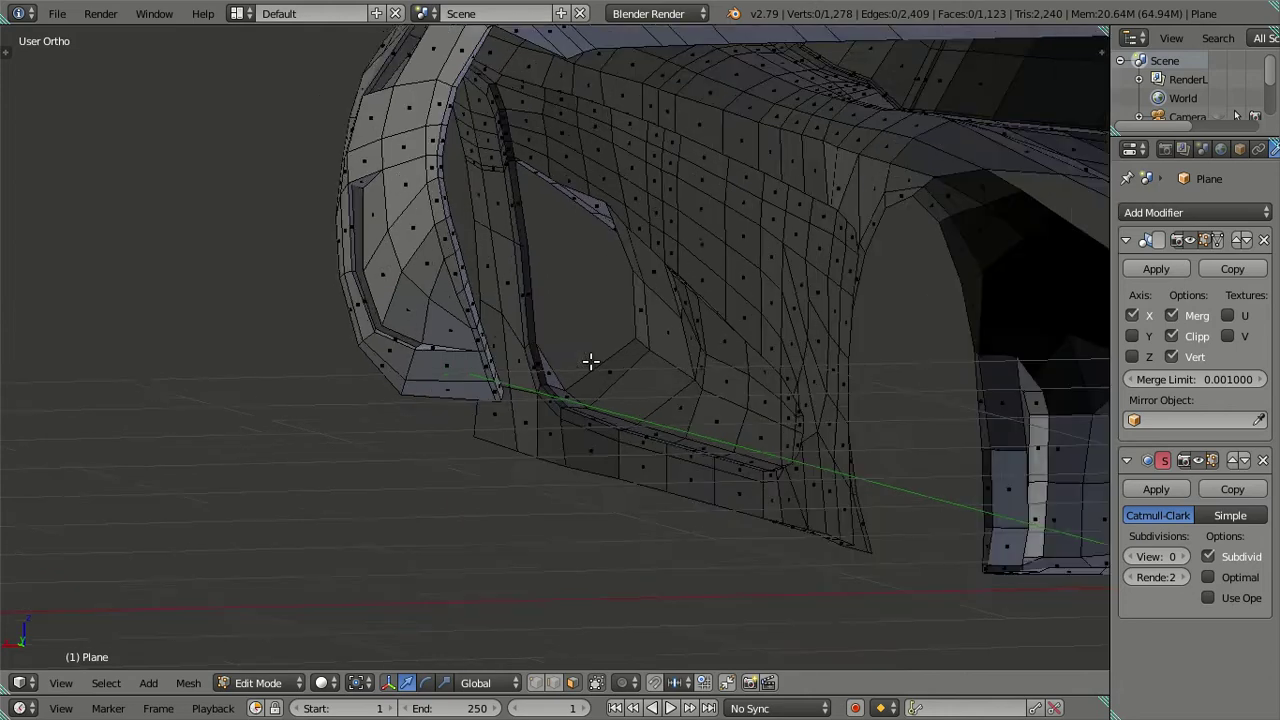
pyautogui.scroll(3, 586, 360)
pyautogui.moveTo(551, 357)
pyautogui.mouseDown(button='middle')
pyautogui.moveTo(540, 306)
pyautogui.moveTo(551, 314)
pyautogui.moveTo(471, 289)
pyautogui.moveTo(296, 327)
pyautogui.mouseUp(button='middle')
pyautogui.scroll(2, 540, 306)
pyautogui.keyDown('alt'); pyautogui.keyDown('shift'); pyautogui.click(359, 440); pyautogui.keyUp('shift'); pyautogui.keyUp('alt')
pyautogui.moveTo(359, 440)
pyautogui.mouseDown(button='middle')
pyautogui.moveTo(509, 334)
pyautogui.moveTo(544, 273)
pyautogui.moveTo(543, 506)
pyautogui.moveTo(538, 412)
pyautogui.moveTo(584, 370)
pyautogui.mouseUp(button='middle')
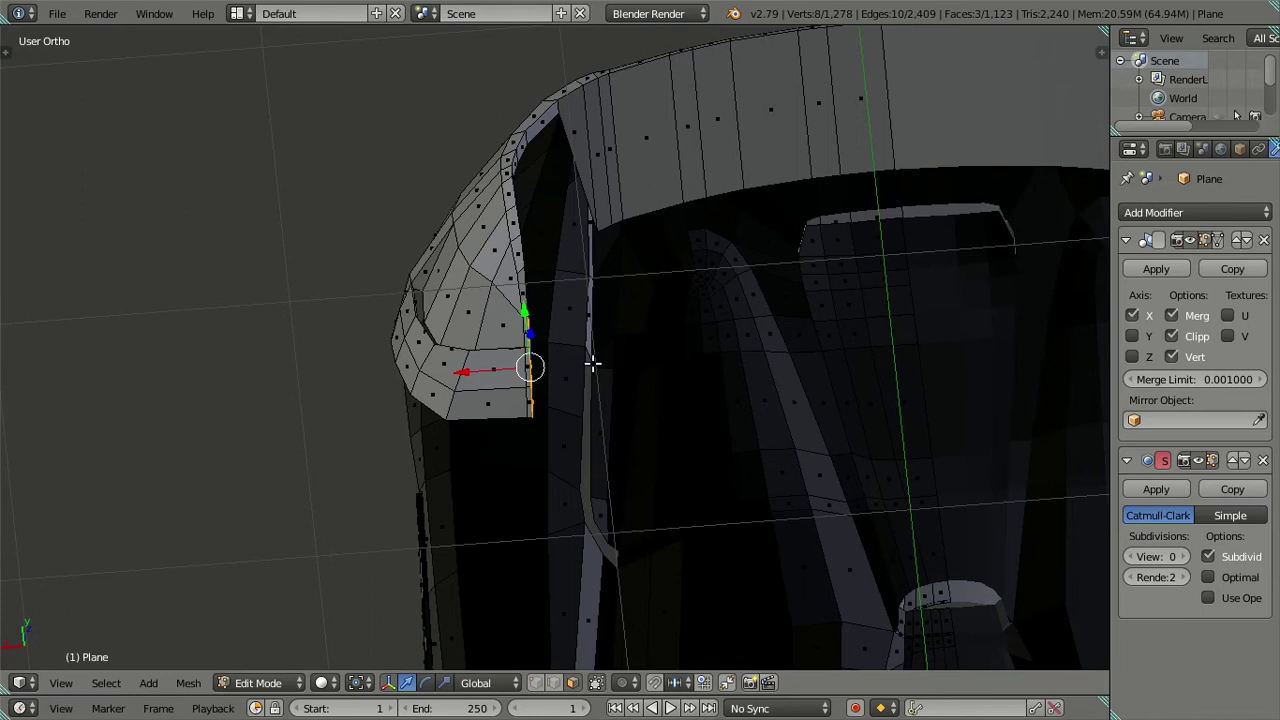
pyautogui.press('ctrl+KP_7')
pyautogui.scroll(2, 595, 350)
pyautogui.scroll(2, 595, 340)
pyautogui.scroll(2, 597, 316)
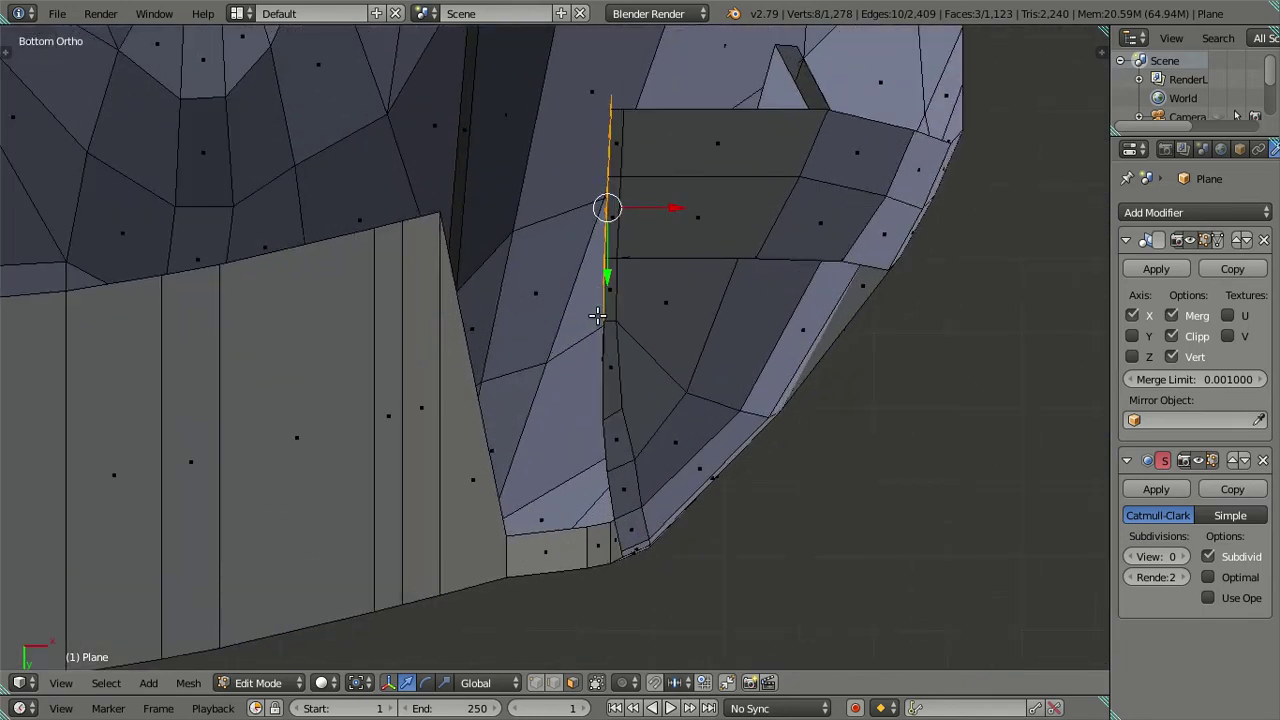
pyautogui.moveTo(668, 206); pyautogui.dragTo(666, 203)
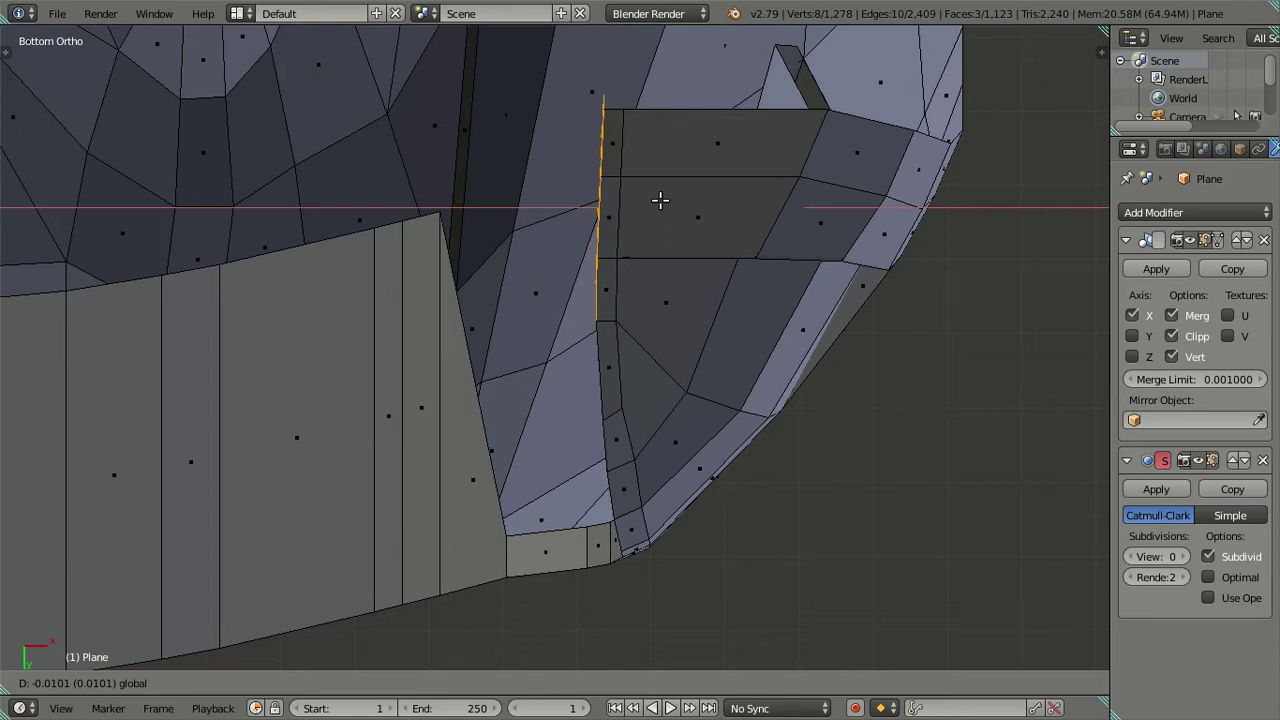
pyautogui.moveTo(660, 200); pyautogui.dragTo(659, 203)
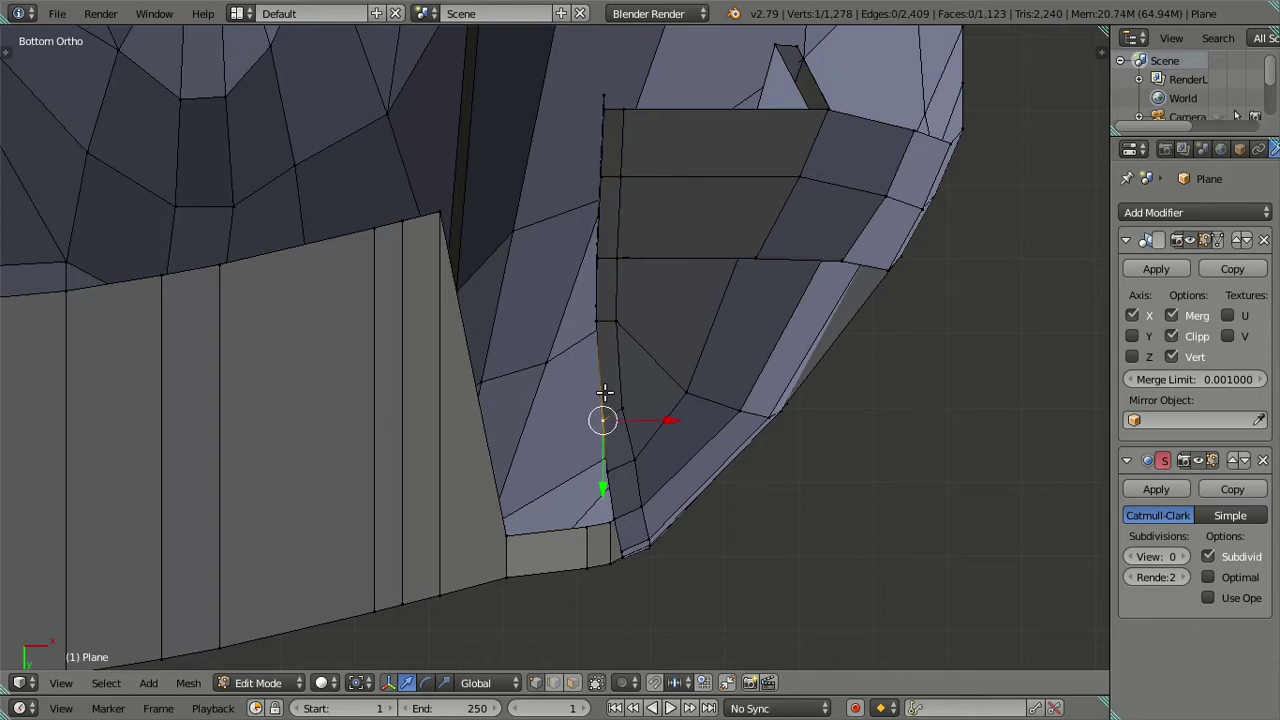
# Nudge a rim vertex along X and Y to meet the underside panel, checking in wireframe.
pyautogui.moveTo(603, 485); pyautogui.dragTo(601, 475)
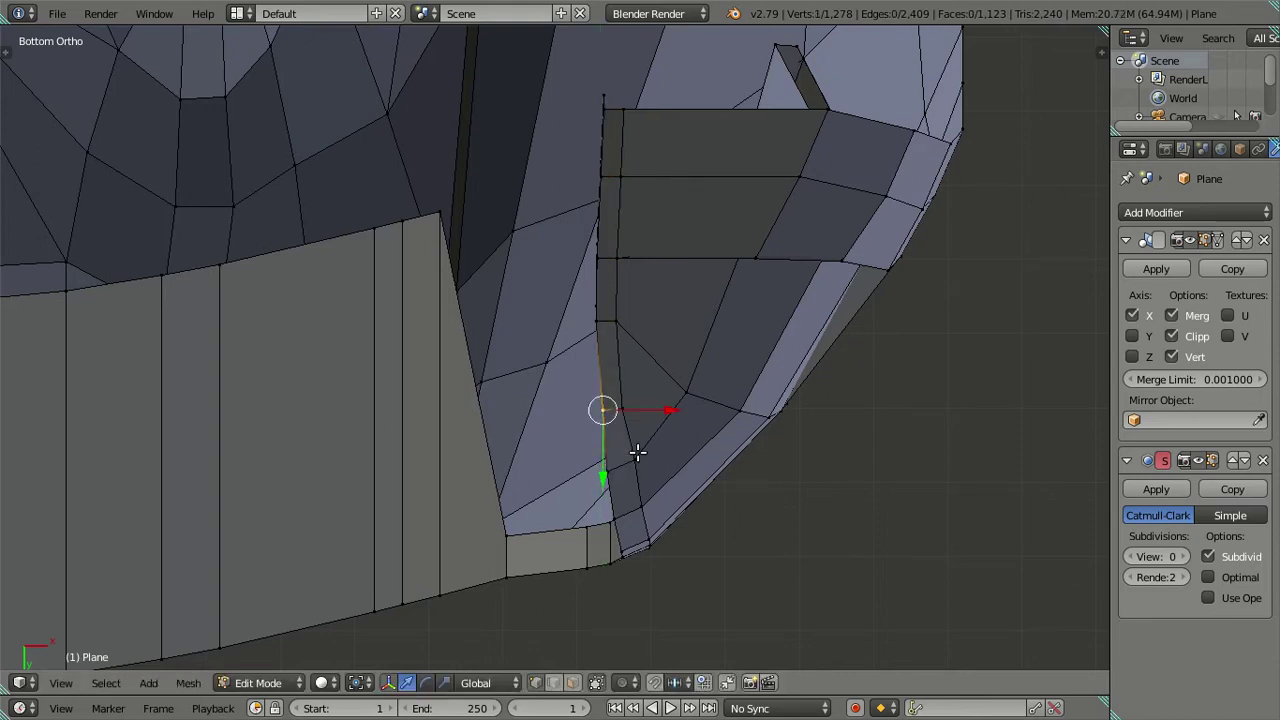
pyautogui.moveTo(669, 411); pyautogui.dragTo(665, 410)
pyautogui.press('z')
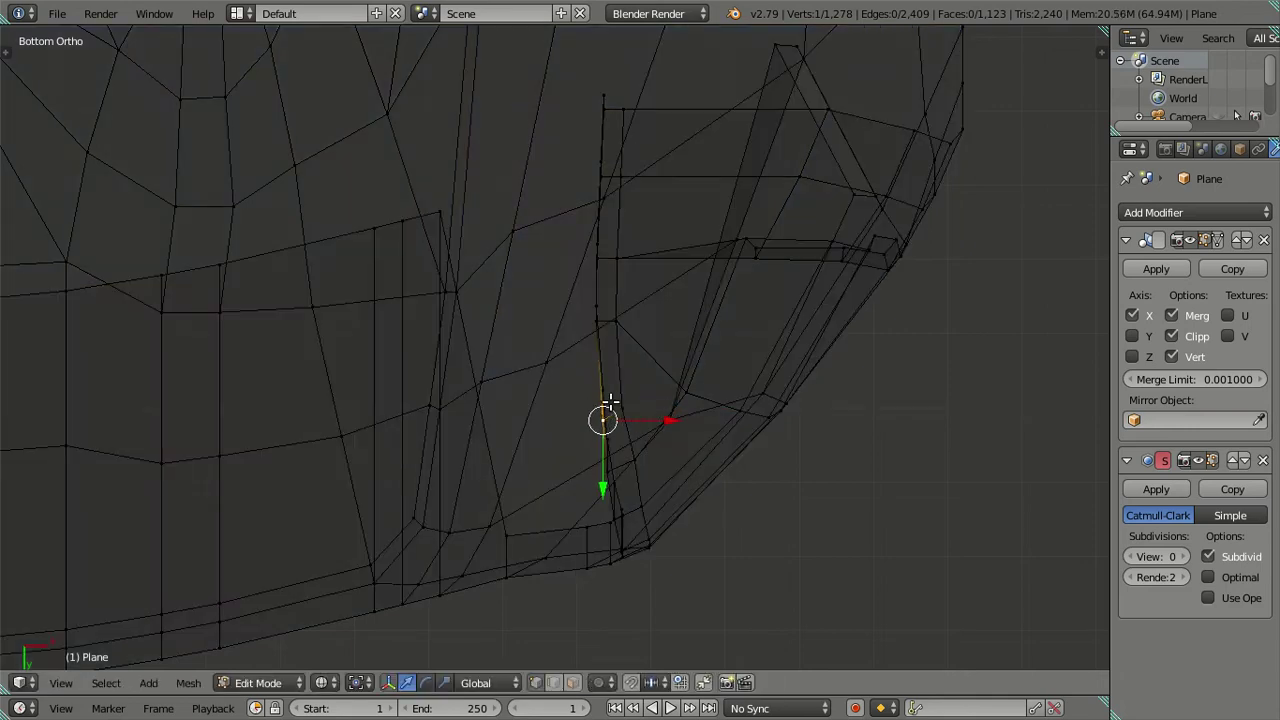
pyautogui.press('z')
pyautogui.moveTo(669, 406); pyautogui.dragTo(669, 406)
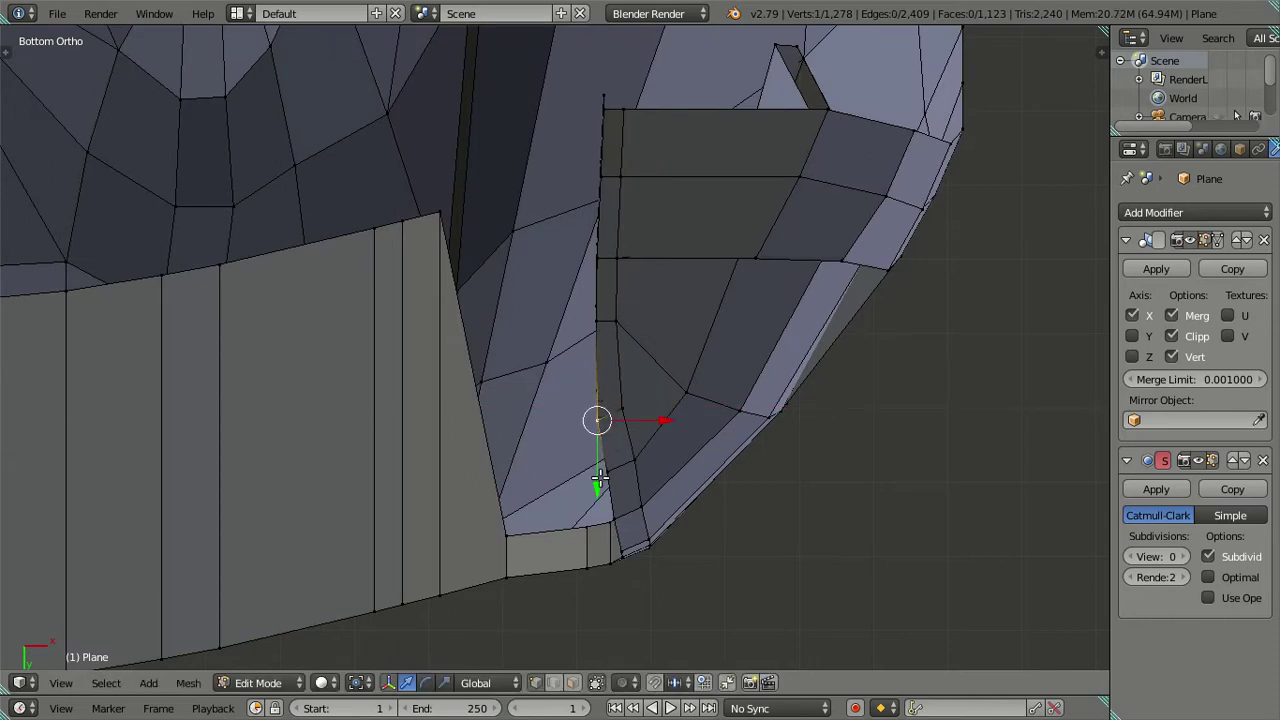
pyautogui.moveTo(598, 478); pyautogui.dragTo(600, 474)
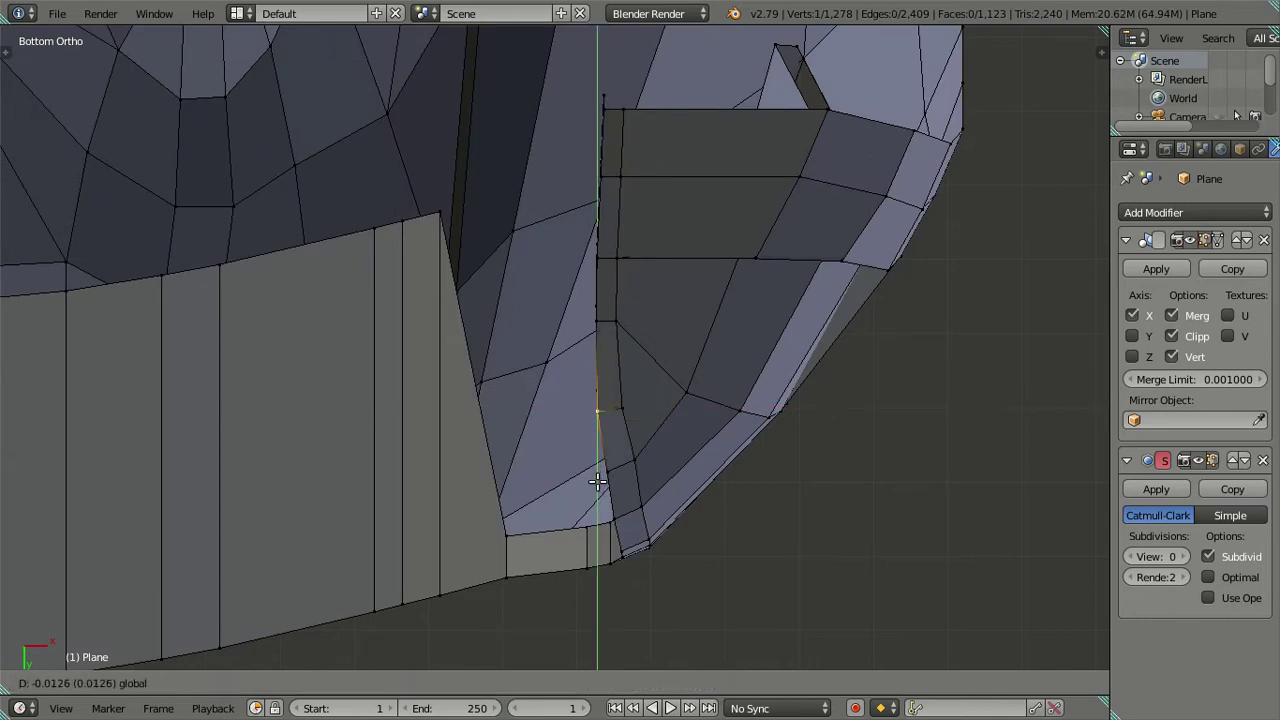
pyautogui.click(597, 481)
pyautogui.press('a')
pyautogui.press('z')
pyautogui.press('z')
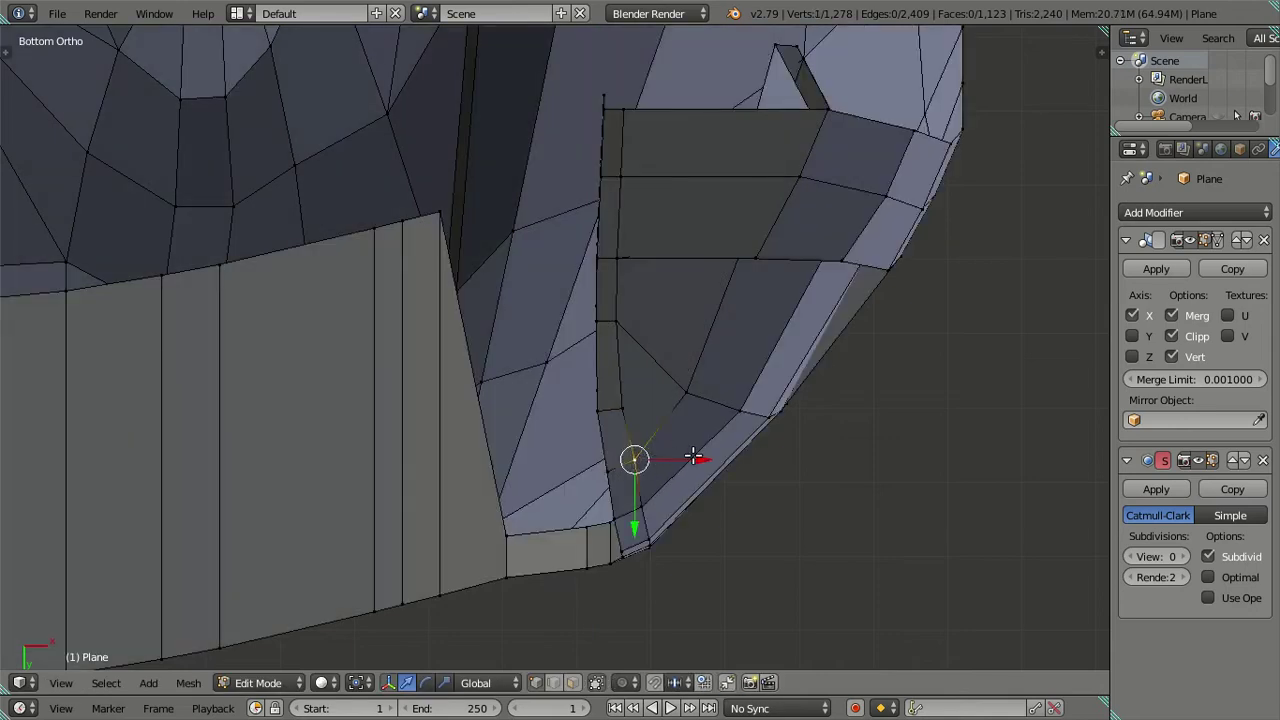
# Align the next rim vertex along Y and X, verifying the closed seam in wireframe.
pyautogui.moveTo(635, 525); pyautogui.dragTo(635, 524)
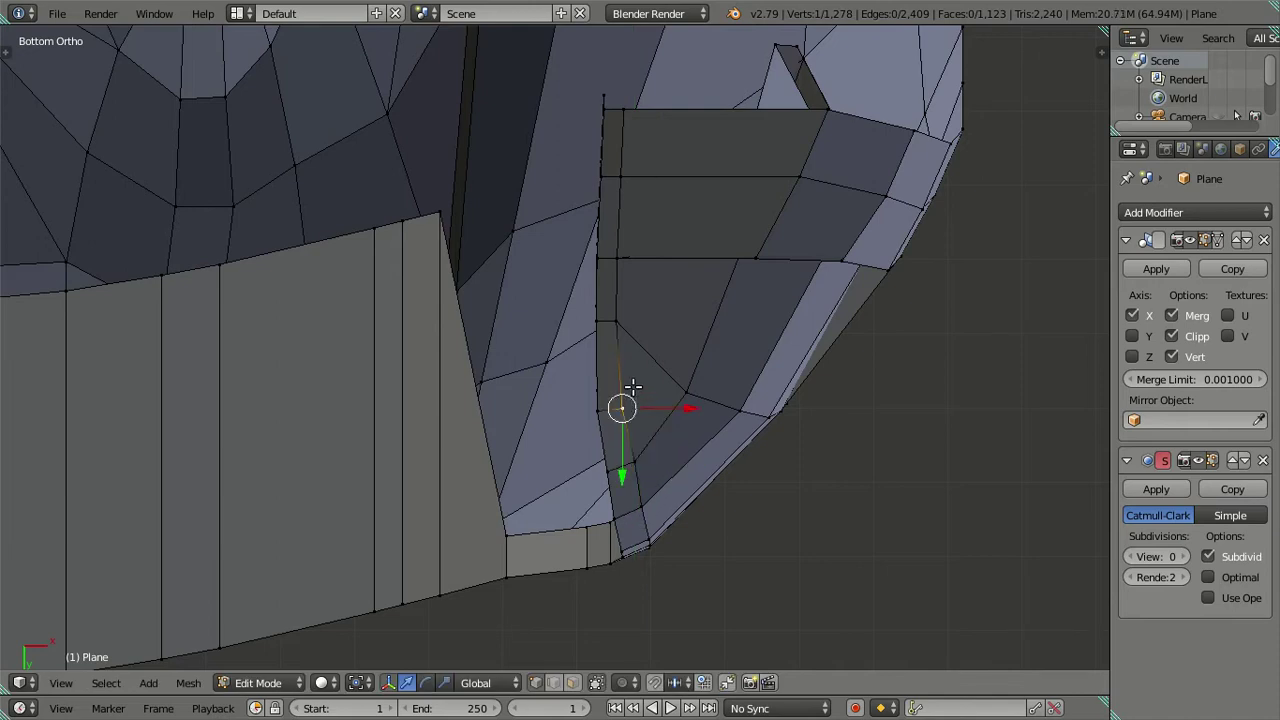
pyautogui.moveTo(681, 361); pyautogui.dragTo(680, 354)
pyautogui.press('z')
pyautogui.scroll(-3, 660, 417)
pyautogui.moveTo(660, 417)
pyautogui.mouseDown(button='middle')
pyautogui.moveTo(240, 337)
pyautogui.moveTo(417, 516)
pyautogui.moveTo(497, 466)
pyautogui.moveTo(337, 529)
pyautogui.moveTo(637, 369)
pyautogui.moveTo(632, 343)
pyautogui.moveTo(514, 360)
pyautogui.moveTo(506, 329)
pyautogui.moveTo(440, 347)
pyautogui.moveTo(580, 314)
pyautogui.moveTo(657, 329)
pyautogui.moveTo(649, 271)
pyautogui.moveTo(515, 304)
pyautogui.moveTo(471, 366)
pyautogui.moveTo(677, 289)
pyautogui.moveTo(622, 253)
pyautogui.moveTo(551, 294)
pyautogui.moveTo(631, 260)
pyautogui.moveTo(574, 331)
pyautogui.moveTo(634, 280)
pyautogui.moveTo(706, 346)
pyautogui.moveTo(797, 351)
pyautogui.moveTo(607, 403)
pyautogui.mouseUp(button='middle')
pyautogui.press('z')
# From the side view, lower the arch-rim vertex and edge slightly along Z.
pyautogui.press('KP_3')
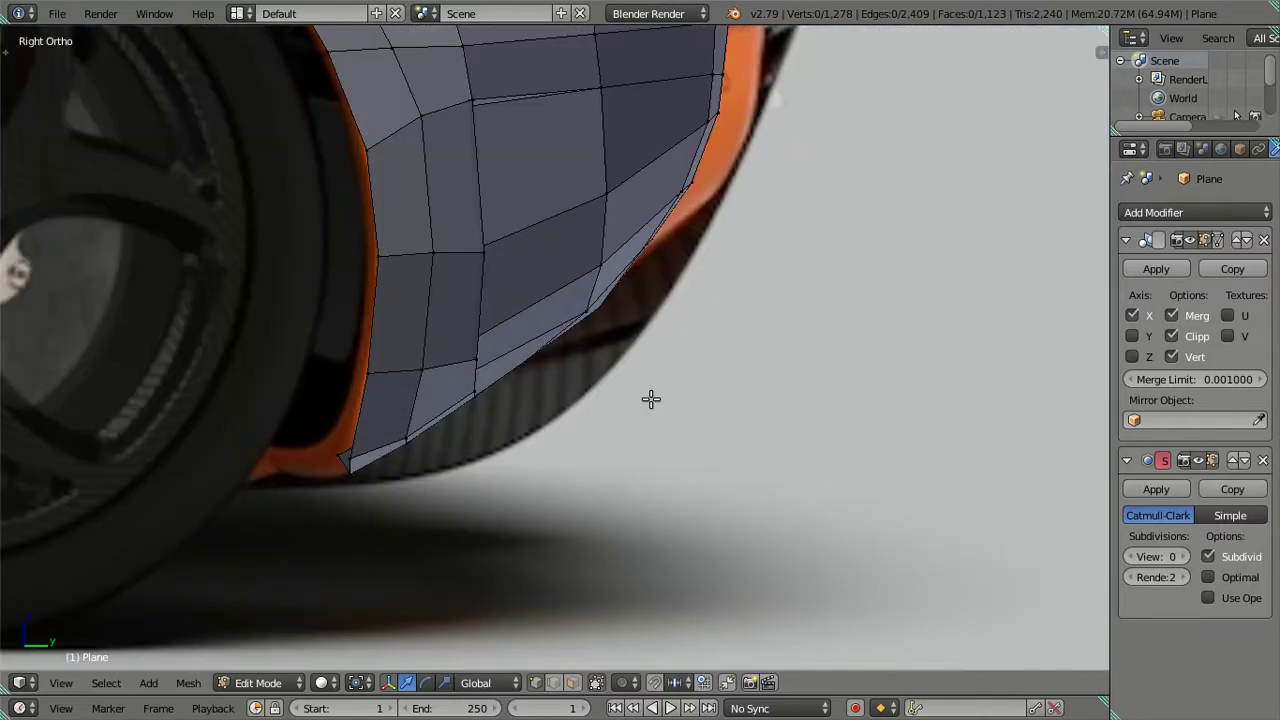
pyautogui.scroll(1, 639, 339)
pyautogui.moveTo(637, 286)
pyautogui.mouseDown(button='middle')
pyautogui.moveTo(494, 337)
pyautogui.moveTo(474, 283)
pyautogui.moveTo(529, 263)
pyautogui.moveTo(449, 325)
pyautogui.moveTo(417, 386)
pyautogui.moveTo(426, 474)
pyautogui.moveTo(444, 464)
pyautogui.mouseUp(button='middle')
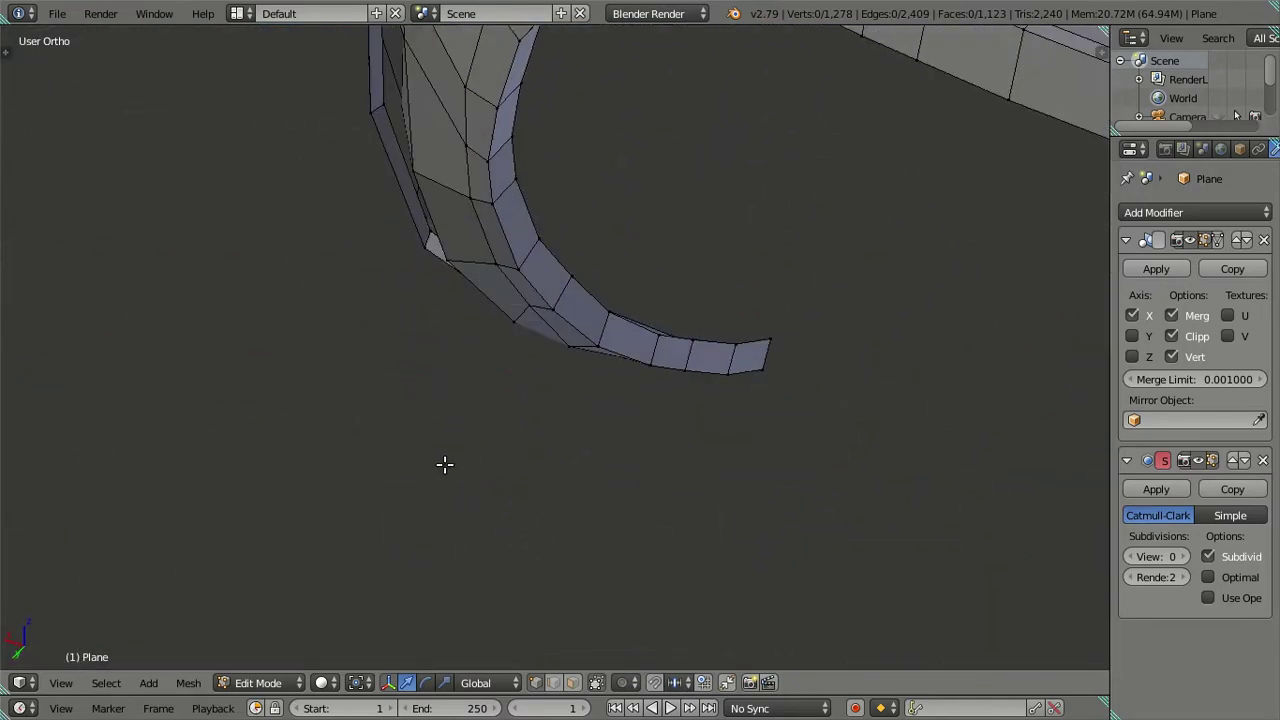
pyautogui.moveTo(620, 340)
pyautogui.mouseDown(button='middle')
pyautogui.moveTo(572, 326)
pyautogui.moveTo(706, 351)
pyautogui.moveTo(657, 357)
pyautogui.mouseUp(button='middle')
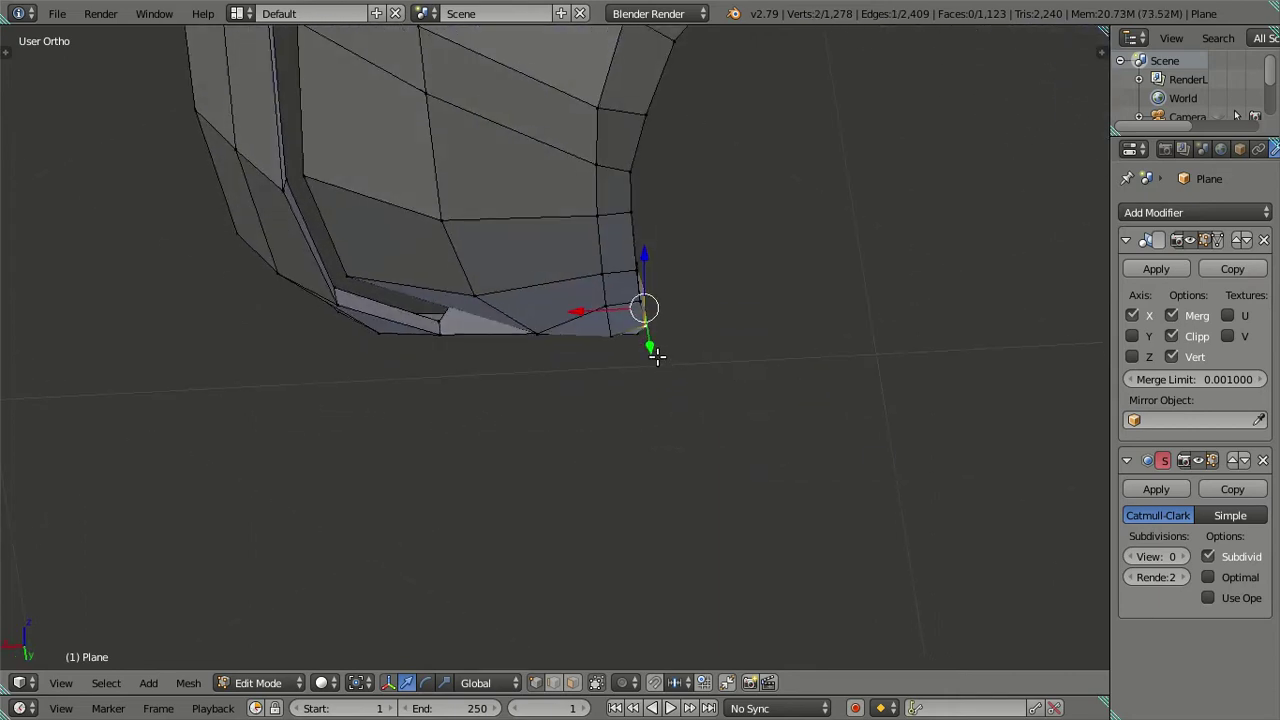
pyautogui.scroll(1, 648, 350)
pyautogui.scroll(1, 657, 309)
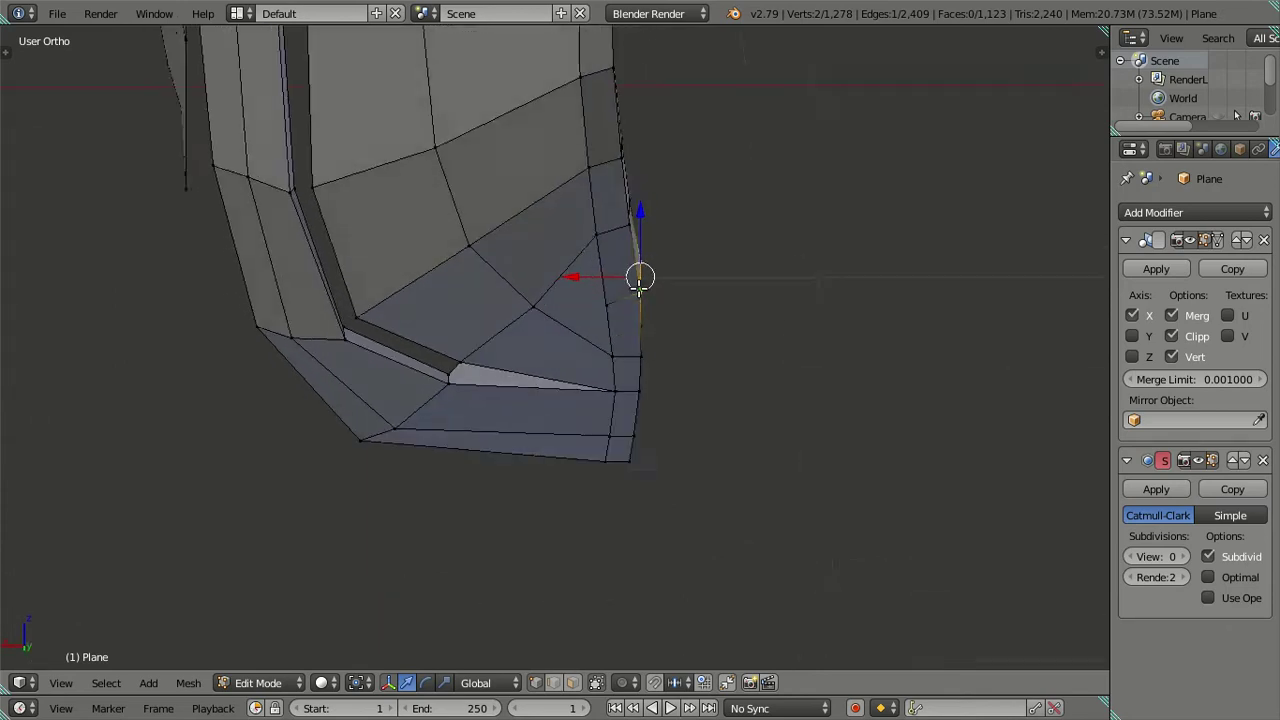
pyautogui.scroll(2, 640, 277)
pyautogui.scroll(1, 640, 263)
pyautogui.moveTo(637, 197); pyautogui.dragTo(666, 274)
pyautogui.press('a')
pyautogui.moveTo(666, 274)
pyautogui.mouseDown(button='middle')
pyautogui.moveTo(657, 303)
pyautogui.moveTo(646, 223)
pyautogui.moveTo(803, 340)
pyautogui.moveTo(689, 297)
pyautogui.moveTo(567, 320)
pyautogui.moveTo(526, 357)
pyautogui.moveTo(557, 363)
pyautogui.moveTo(518, 380)
pyautogui.moveTo(629, 337)
pyautogui.moveTo(663, 306)
pyautogui.moveTo(869, 337)
pyautogui.moveTo(703, 326)
pyautogui.moveTo(597, 290)
pyautogui.mouseUp(button='middle')
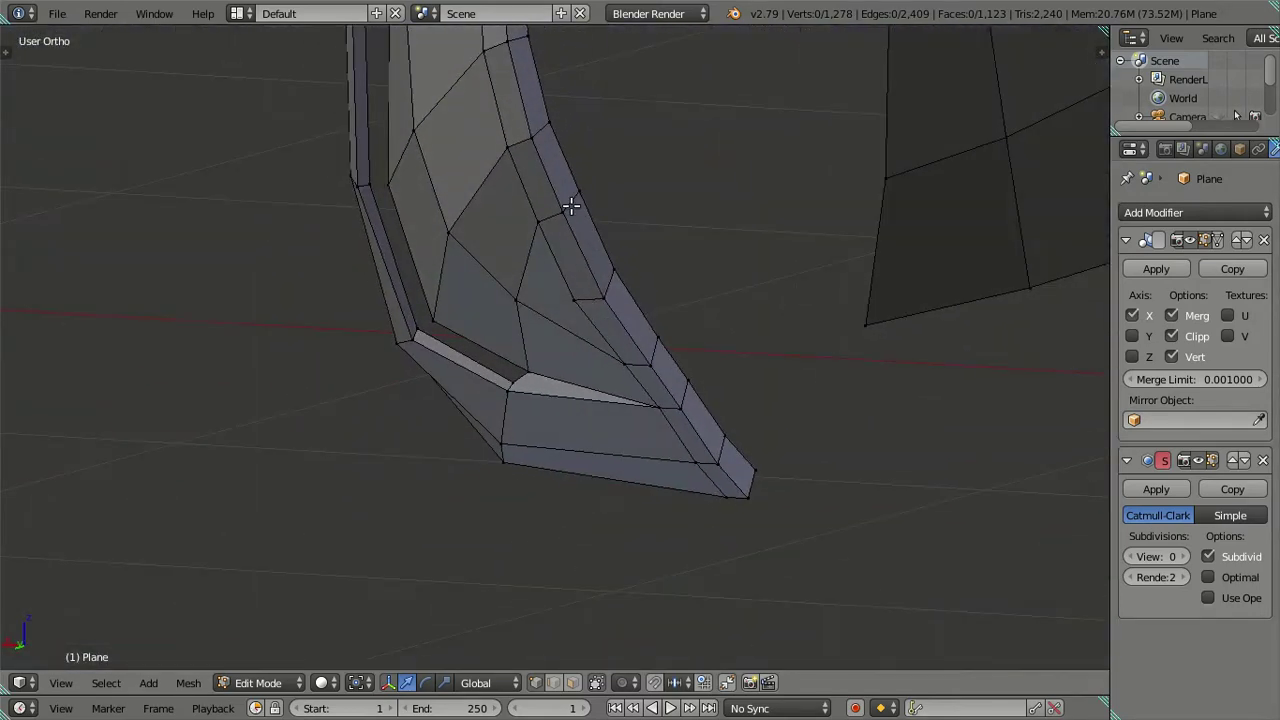
pyautogui.moveTo(567, 135); pyautogui.dragTo(566, 137)
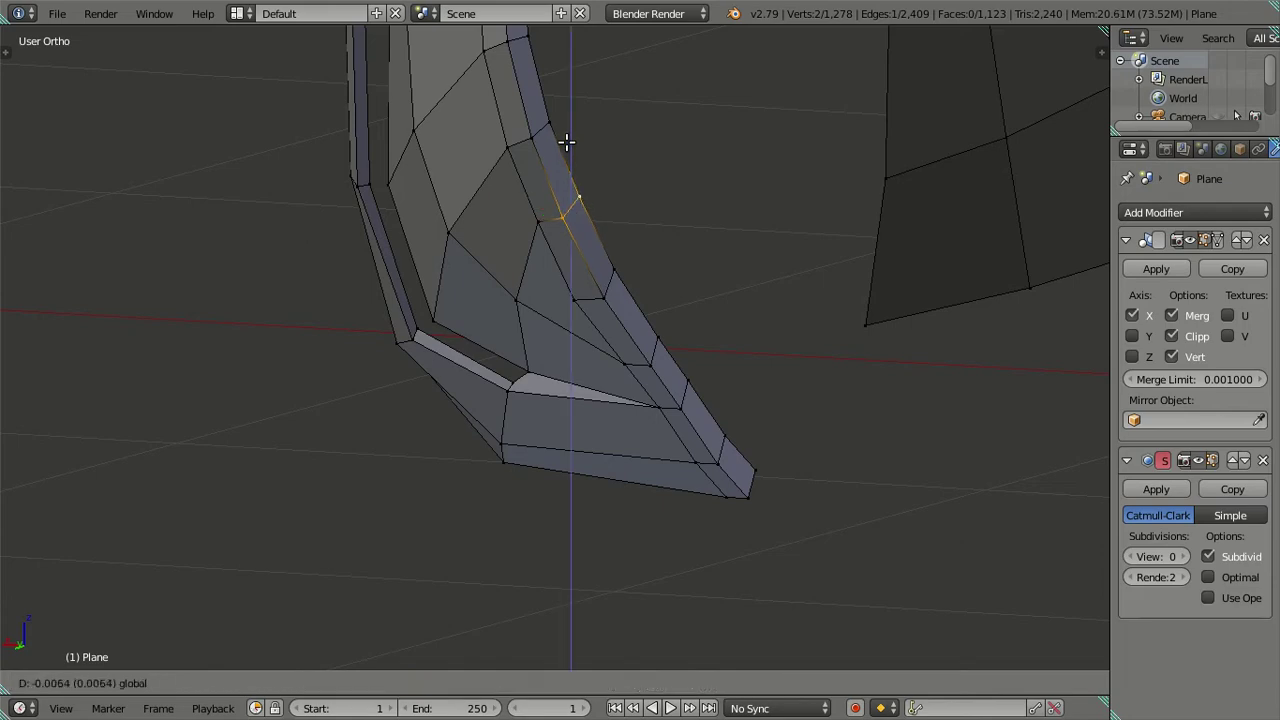
pyautogui.press('a')
# Set viewport subdivision to 2, add a loop cut along the rim, and preview the smoothed body.
pyautogui.moveTo(560, 220)
pyautogui.mouseDown(button='middle')
pyautogui.moveTo(651, 186)
pyautogui.moveTo(670, 231)
pyautogui.moveTo(594, 323)
pyautogui.moveTo(580, 203)
pyautogui.moveTo(603, 266)
pyautogui.moveTo(1017, 504)
pyautogui.mouseUp(button='middle')
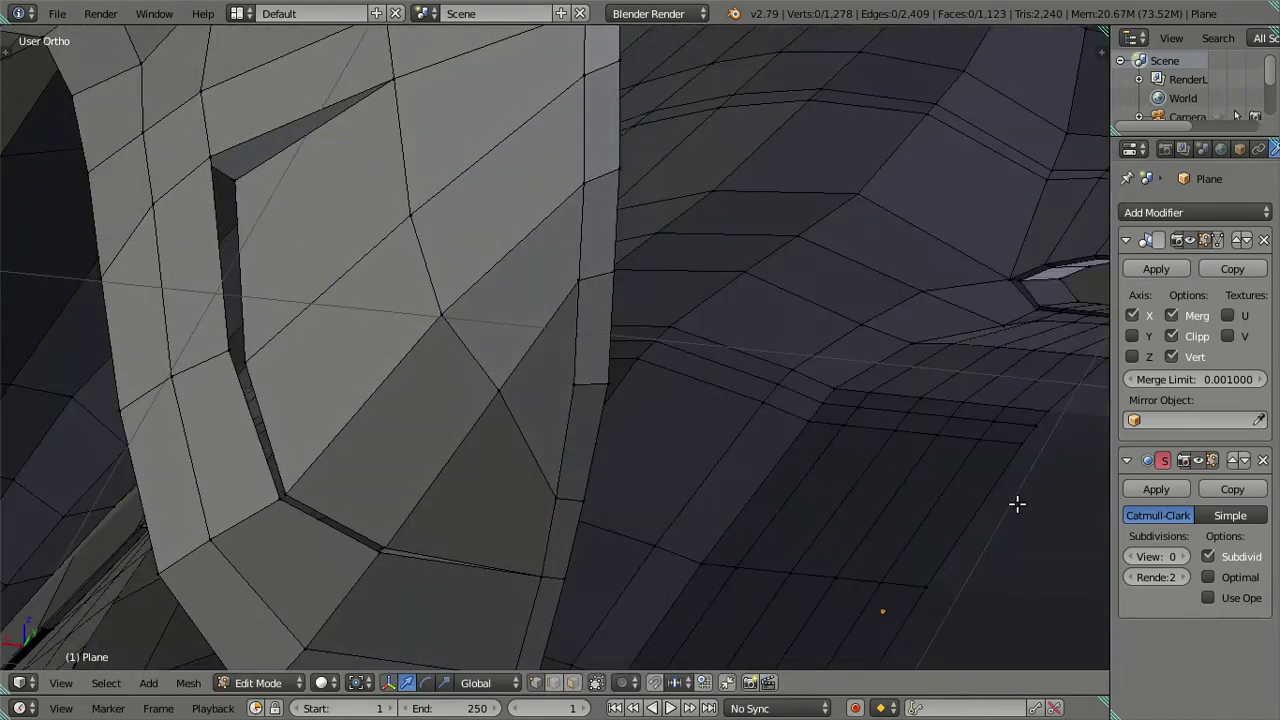
pyautogui.doubleClick(1185, 556)
pyautogui.moveTo(794, 371)
pyautogui.mouseDown(button='middle')
pyautogui.moveTo(677, 326)
pyautogui.moveTo(611, 126)
pyautogui.moveTo(551, 374)
pyautogui.moveTo(669, 240)
pyautogui.moveTo(624, 259)
pyautogui.moveTo(603, 387)
pyautogui.moveTo(674, 220)
pyautogui.moveTo(675, 335)
pyautogui.moveTo(691, 293)
pyautogui.moveTo(706, 374)
pyautogui.moveTo(677, 440)
pyautogui.moveTo(709, 443)
pyautogui.moveTo(649, 443)
pyautogui.moveTo(675, 450)
pyautogui.mouseUp(button='middle')
pyautogui.press('Tab')
pyautogui.press('Tab')
pyautogui.hotkey('ctrl', 'r')
pyautogui.scroll(3, 586, 266)
pyautogui.click(586, 266)
pyautogui.press('Tab')
# Set viewport subdivision back to 0 and dissolve the extra rim loop.
pyautogui.click(1130, 557)
pyautogui.click(1130, 557)
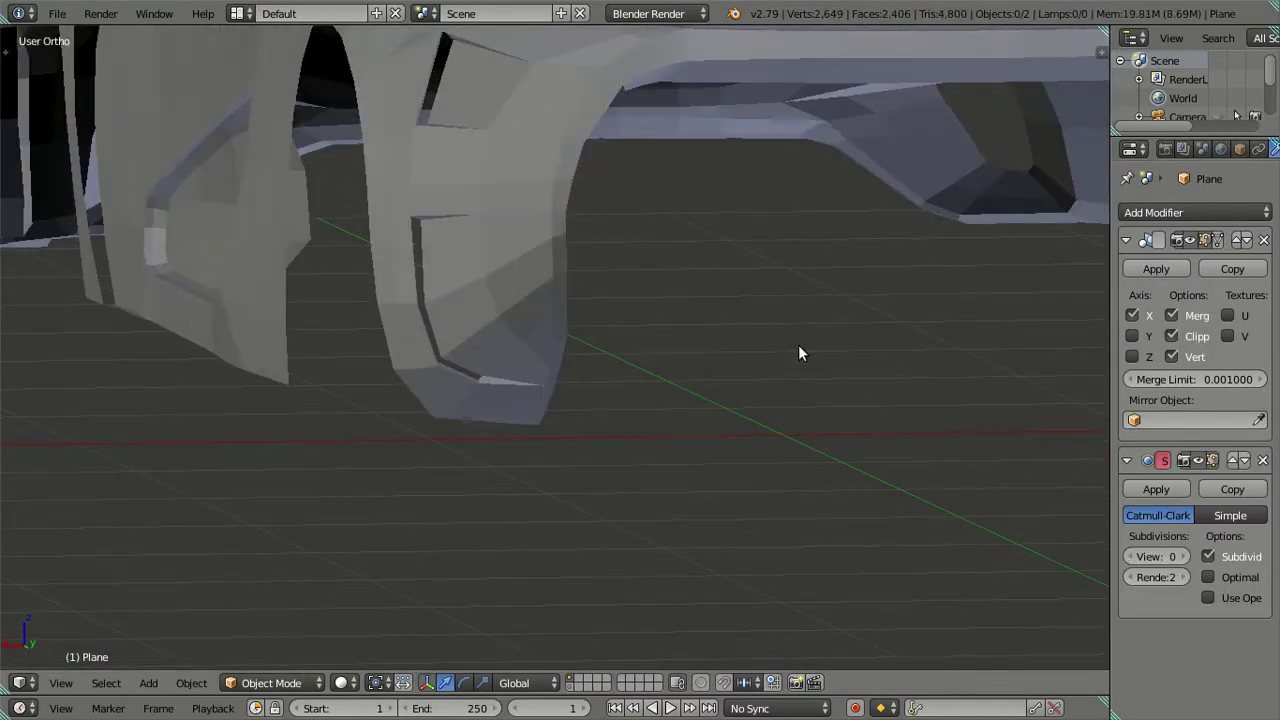
pyautogui.press('Tab')
pyautogui.keyDown('alt'); pyautogui.click(666, 213); pyautogui.keyUp('alt')
pyautogui.hotkey('ctrl', 'x')
# Place the 3D cursor on the mesh and compare the arch with the camera reference in wireframe.
pyautogui.moveTo(660, 223)
pyautogui.mouseDown(button='middle')
pyautogui.moveTo(680, 263)
pyautogui.moveTo(655, 262)
pyautogui.mouseUp(button='middle')
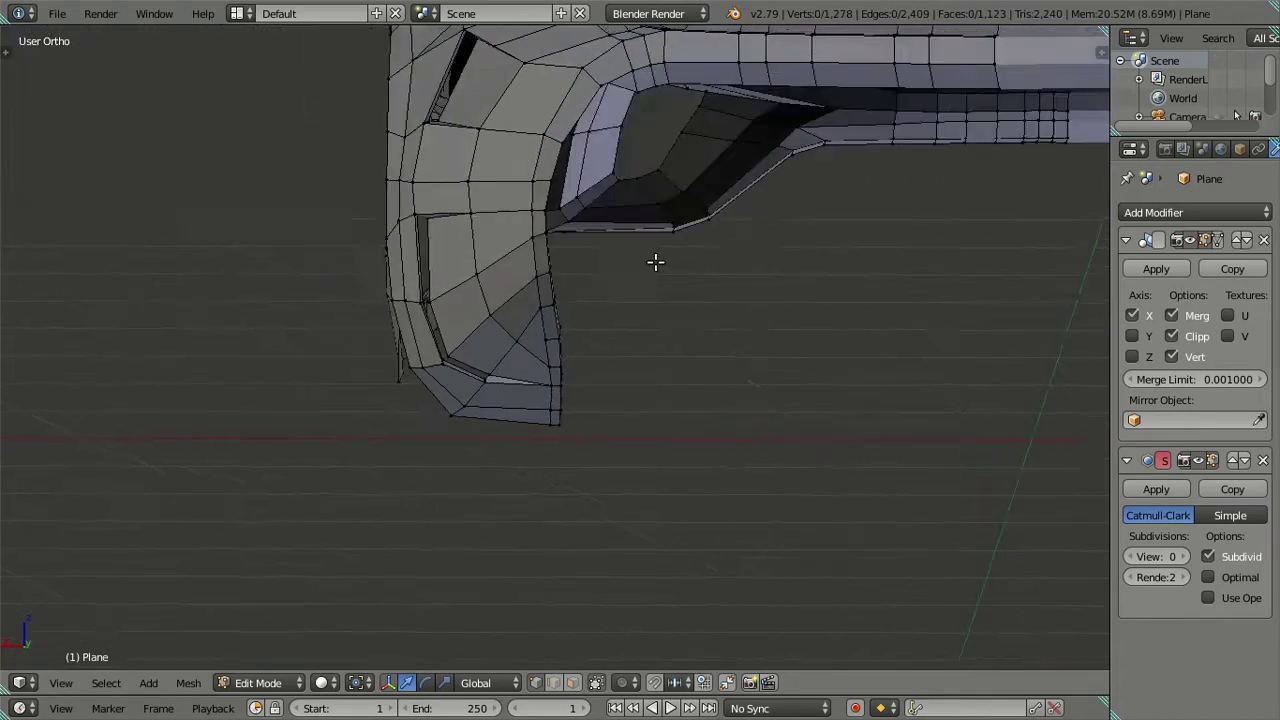
pyautogui.scroll(3, 700, 250)
pyautogui.moveTo(737, 243)
pyautogui.mouseDown(button='middle')
pyautogui.moveTo(748, 257)
pyautogui.moveTo(585, 153)
pyautogui.mouseUp(button='middle')
pyautogui.click(712, 251)
pyautogui.press('KP_0')
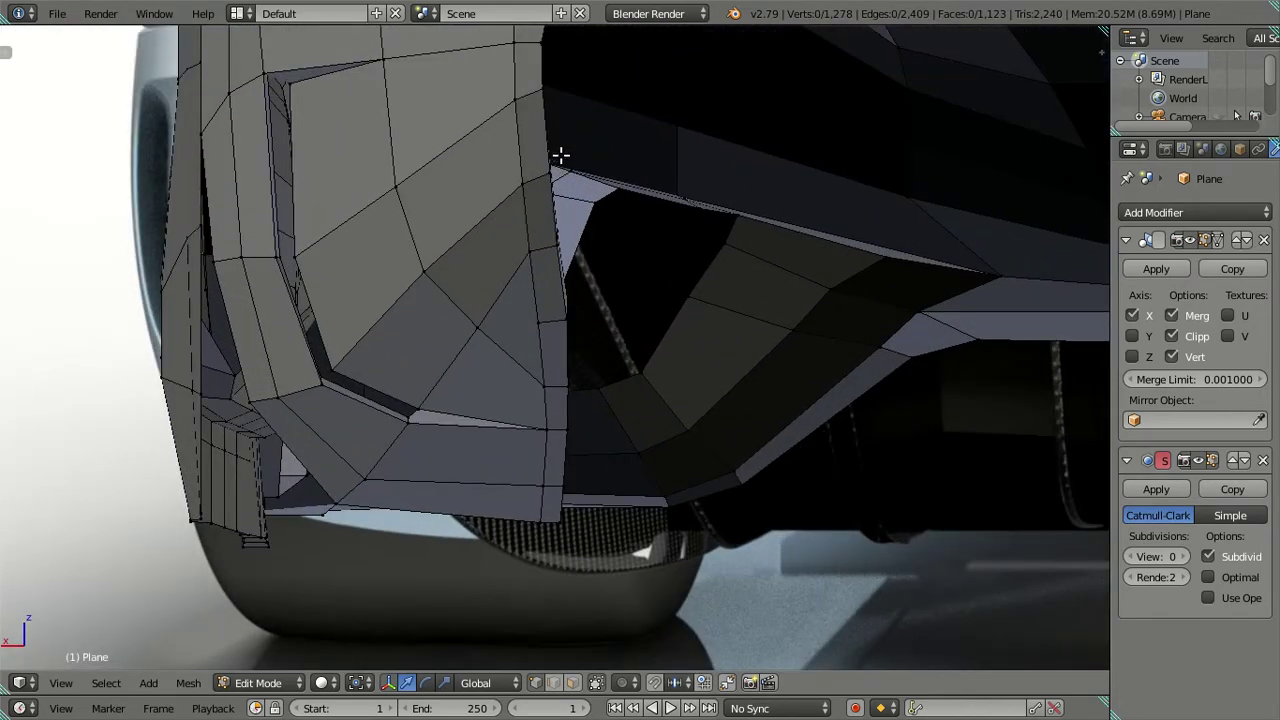
pyautogui.press('z')
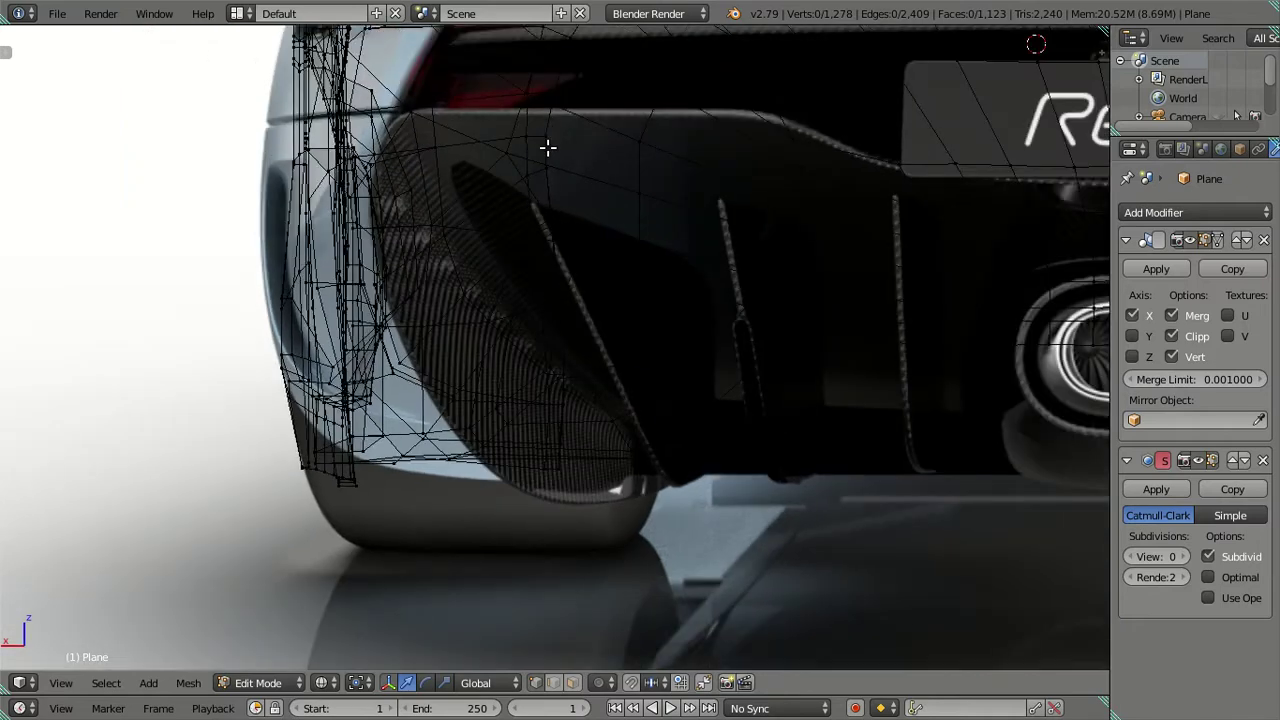
pyautogui.scroll(-3, 547, 148)
pyautogui.press('z')
pyautogui.scroll(3, 537, 303)
# Select the nine-face strip along the rear wheel-arch rim and duplicate it in place.
pyautogui.rightClick(536, 262)
pyautogui.scroll(-2, 536, 262)
pyautogui.moveTo(580, 337)
pyautogui.mouseDown(button='middle')
pyautogui.moveTo(516, 365)
pyautogui.moveTo(643, 477)
pyautogui.moveTo(669, 607)
pyautogui.mouseUp(button='middle')
pyautogui.keyDown('ctrl'); pyautogui.rightClick(646, 583); pyautogui.keyUp('ctrl')
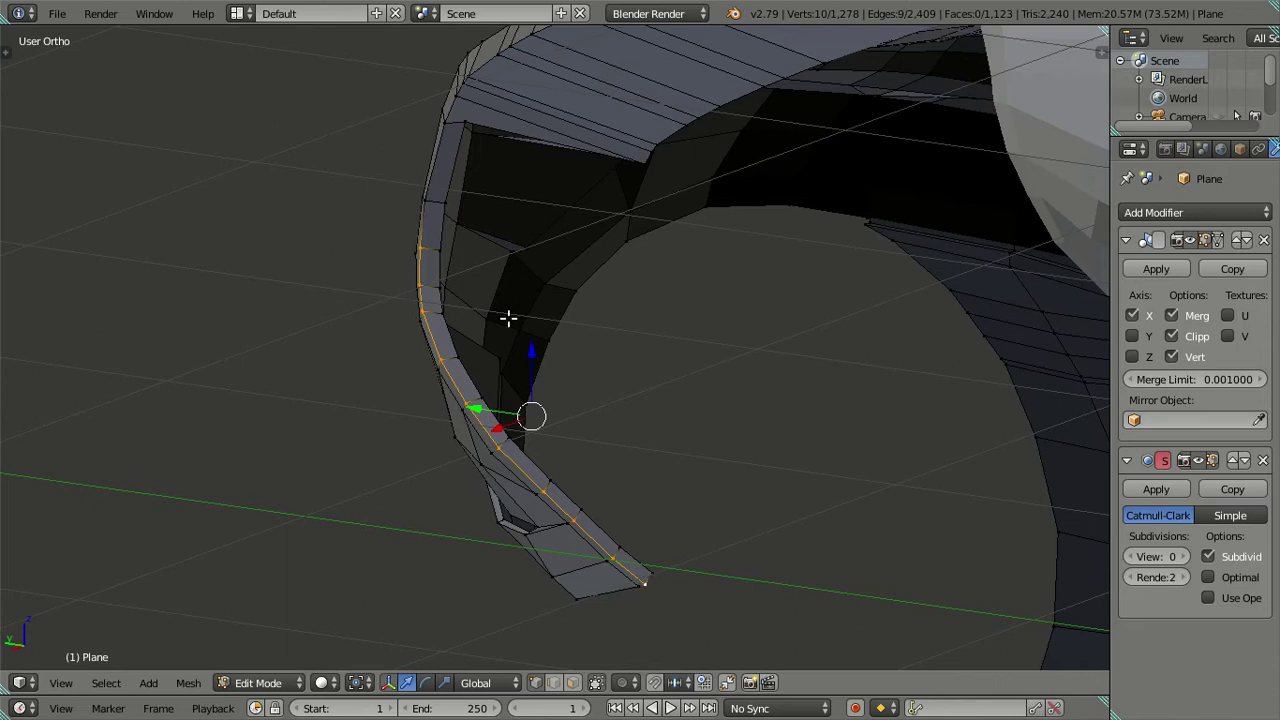
pyautogui.keyDown('shift'); pyautogui.rightClick(434, 249); pyautogui.keyUp('shift')
pyautogui.keyDown('ctrl'); pyautogui.keyDown('shift'); pyautogui.rightClick(648, 566); pyautogui.keyUp('shift'); pyautogui.keyUp('ctrl')
pyautogui.moveTo(648, 563)
pyautogui.mouseDown(button='middle')
pyautogui.moveTo(560, 423)
pyautogui.moveTo(626, 406)
pyautogui.moveTo(678, 423)
pyautogui.mouseUp(button='middle')
pyautogui.hotkey('shift', 'd')
pyautogui.rightClick(771, 371)
pyautogui.scroll(-3, 771, 371)
pyautogui.moveTo(771, 371)
pyautogui.mouseDown(button='middle')
pyautogui.moveTo(666, 386)
pyautogui.moveTo(608, 360)
pyautogui.moveTo(634, 429)
pyautogui.moveTo(677, 377)
pyautogui.mouseUp(button='middle')
# Extrude the duplicated strip in place and stretch it out into a wider panel.
pyautogui.press('e')
pyautogui.rightClick(685, 382)
pyautogui.press('g')
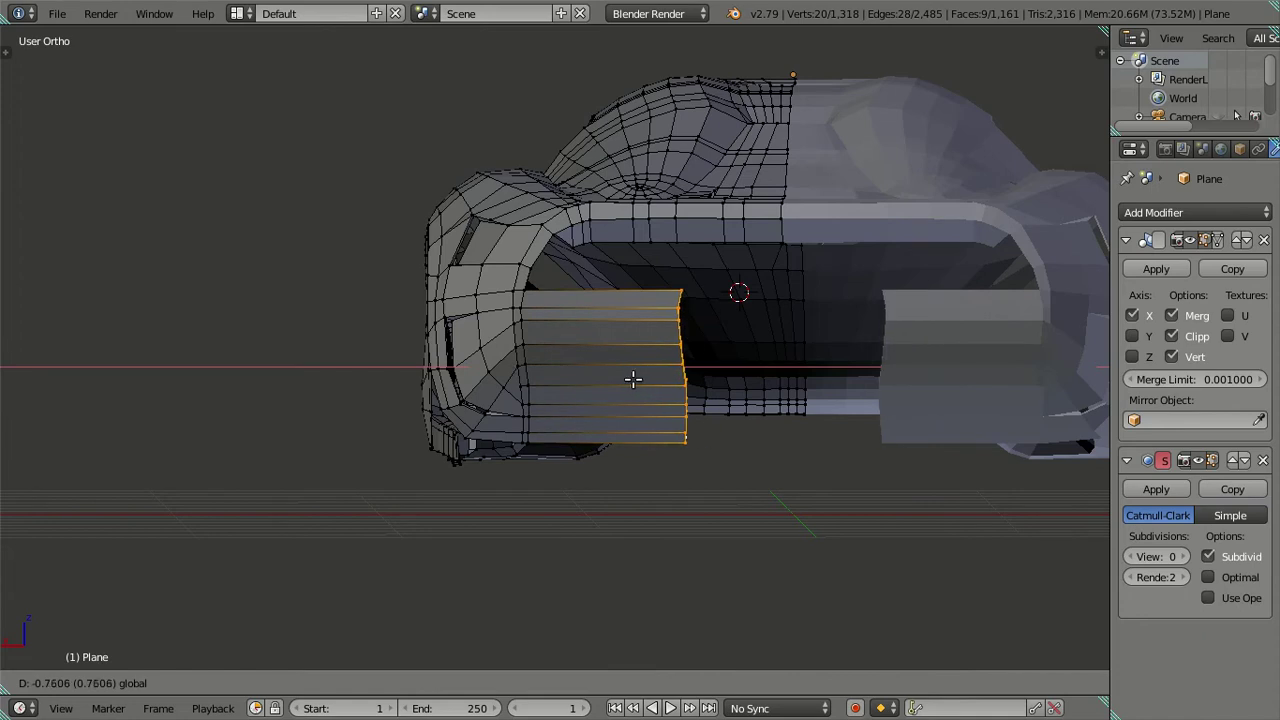
pyautogui.click(634, 377)
pyautogui.moveTo(634, 377)
pyautogui.mouseDown(button='middle')
pyautogui.moveTo(760, 410)
pyautogui.moveTo(737, 393)
pyautogui.moveTo(769, 380)
pyautogui.mouseUp(button='middle')
# Delete the original strip's faces and reposition the panel's right-hand edge loop.
pyautogui.press('x')
pyautogui.click(759, 406)
pyautogui.keyDown('alt'); pyautogui.rightClick(749, 394); pyautogui.keyUp('alt')
pyautogui.press('g')
pyautogui.click(834, 429)
pyautogui.moveTo(834, 429)
pyautogui.mouseDown(button='middle')
pyautogui.moveTo(574, 400)
pyautogui.moveTo(666, 351)
pyautogui.moveTo(609, 394)
pyautogui.moveTo(457, 334)
pyautogui.moveTo(614, 391)
pyautogui.moveTo(723, 380)
pyautogui.moveTo(757, 406)
pyautogui.moveTo(777, 387)
pyautogui.moveTo(548, 358)
pyautogui.mouseUp(button='middle')
pyautogui.press('a')
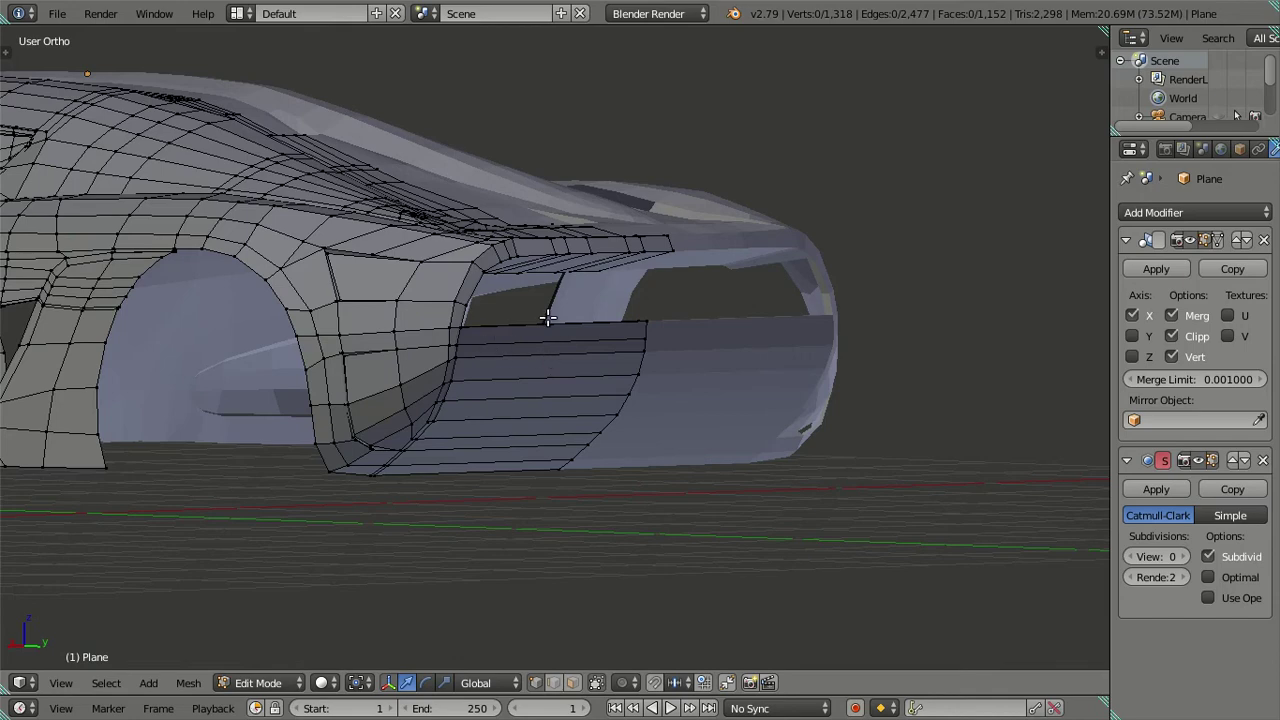
# Check the curved panel piece, then view the car straight from behind.
pyautogui.press('l')
pyautogui.press('a')
pyautogui.moveTo(618, 362)
pyautogui.mouseDown(button='middle')
pyautogui.moveTo(666, 409)
pyautogui.moveTo(569, 403)
pyautogui.moveTo(593, 365)
pyautogui.moveTo(696, 401)
pyautogui.moveTo(646, 423)
pyautogui.moveTo(552, 423)
pyautogui.mouseUp(button='middle')
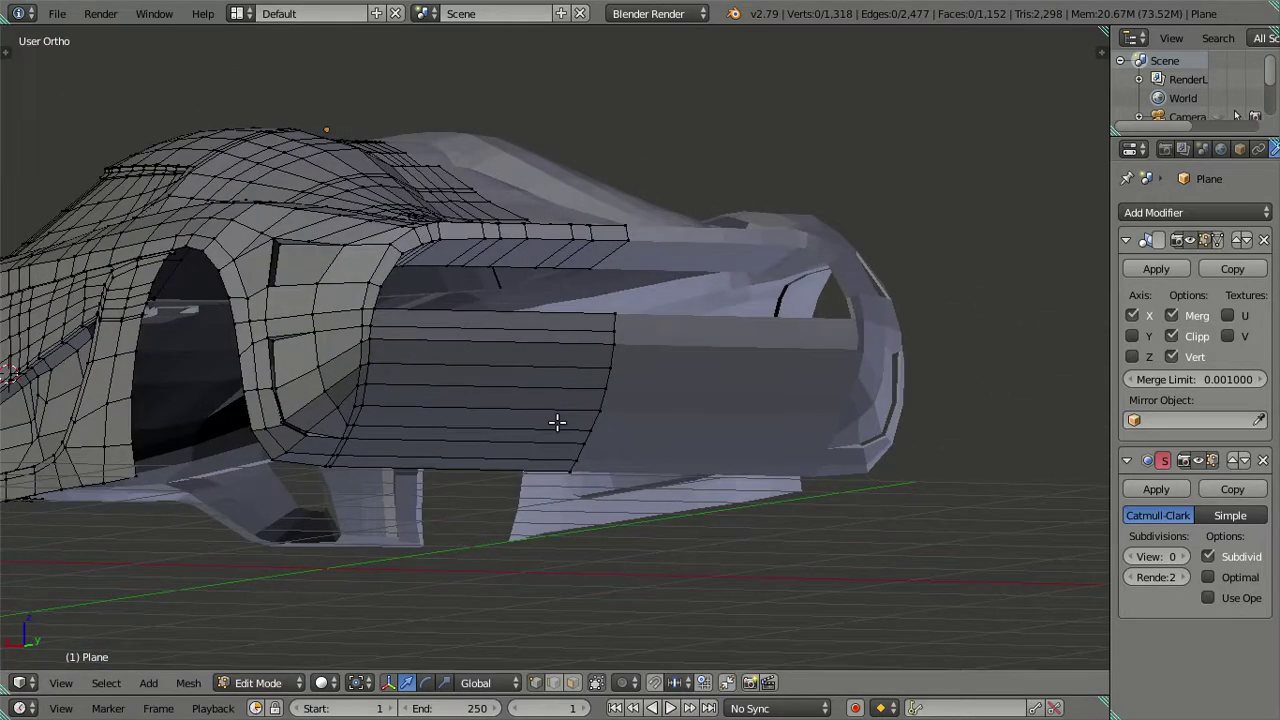
pyautogui.press('ctrl+KP_1')
pyautogui.scroll(4, 552, 429)
pyautogui.scroll(-3, 549, 429)
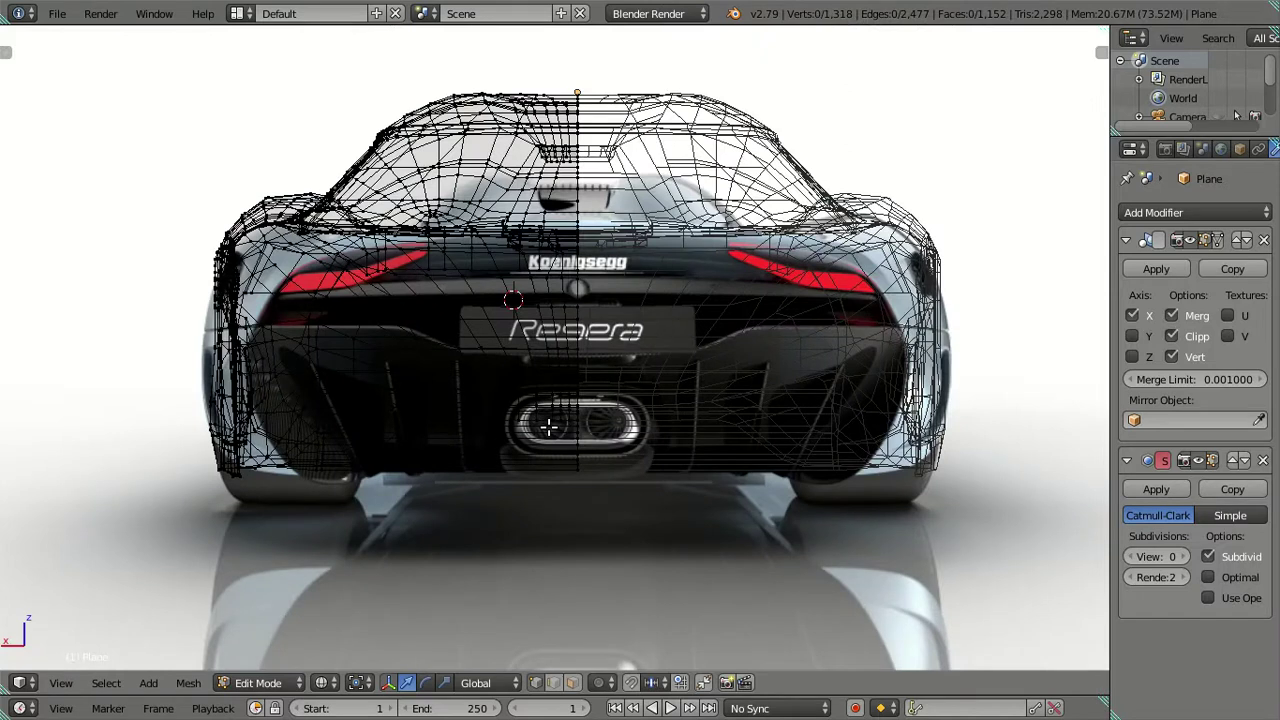
pyautogui.scroll(2, 549, 427)
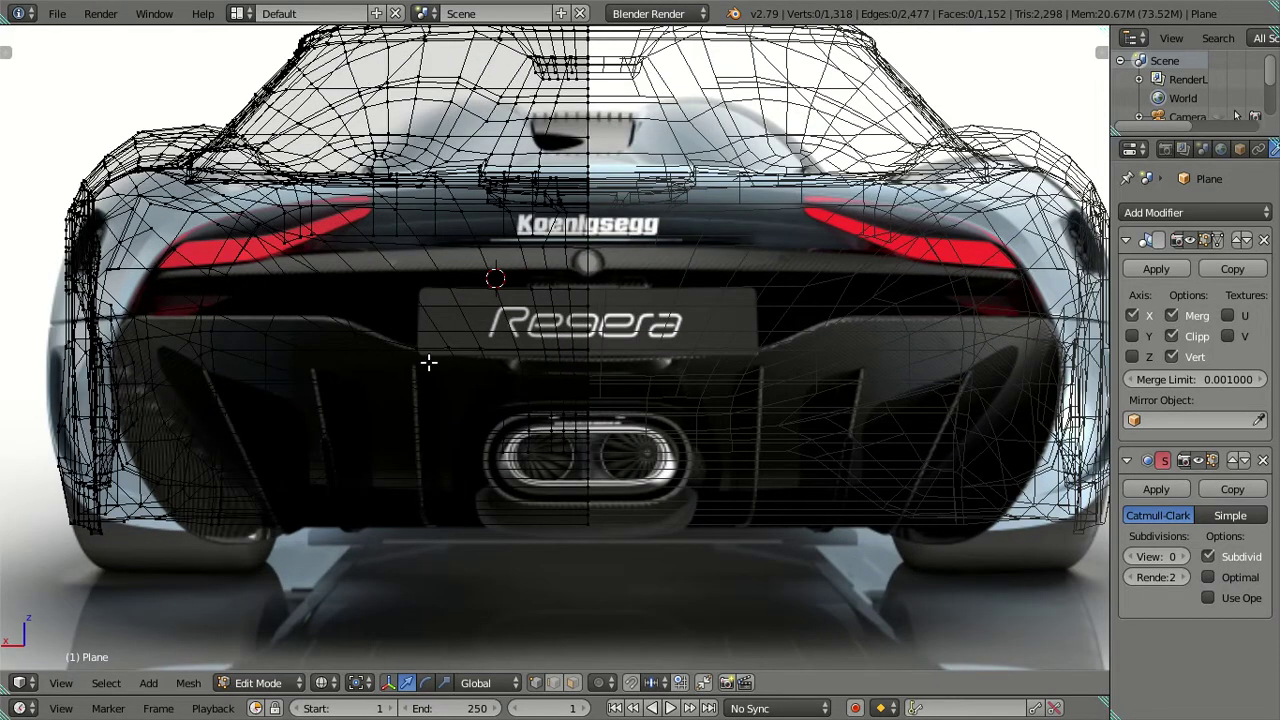
# Toggle between solid and wireframe shading to compare the mesh against the reference car.
pyautogui.press('z')
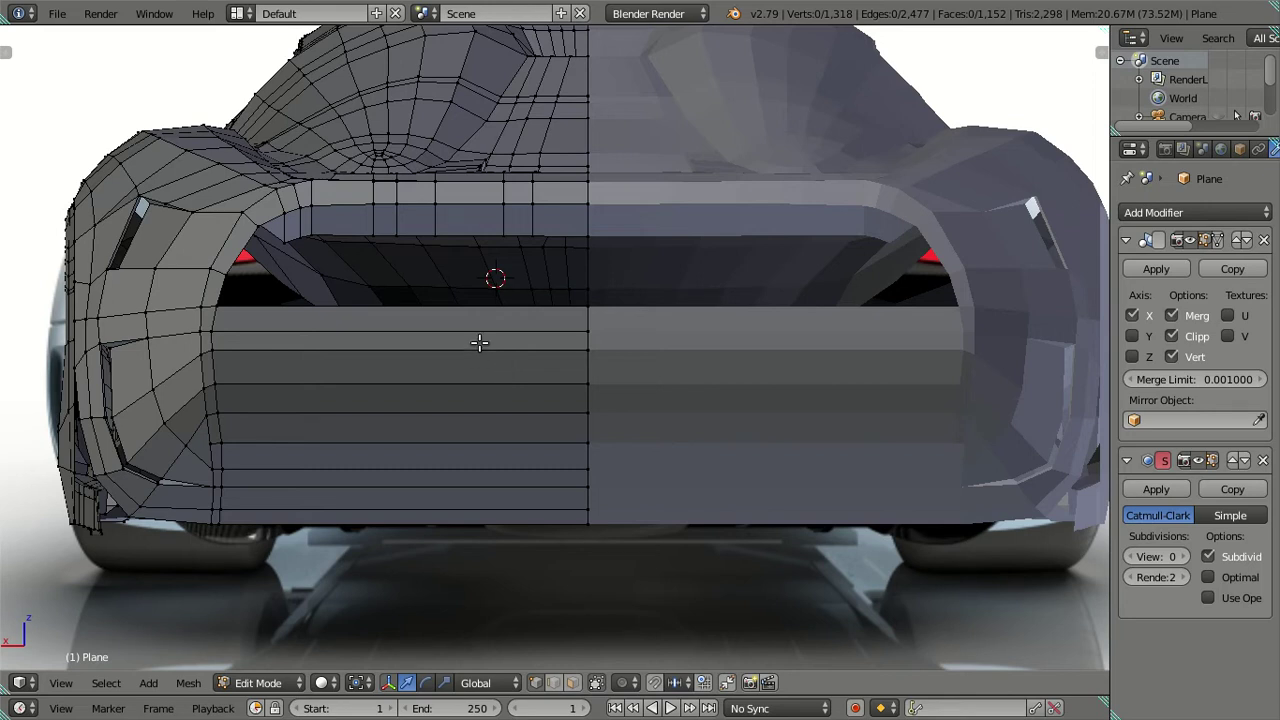
pyautogui.press('z')
pyautogui.keyDown('shift'); pyautogui.moveTo(503, 345); pyautogui.dragTo(689, 294, button='middle'); pyautogui.keyUp('shift')
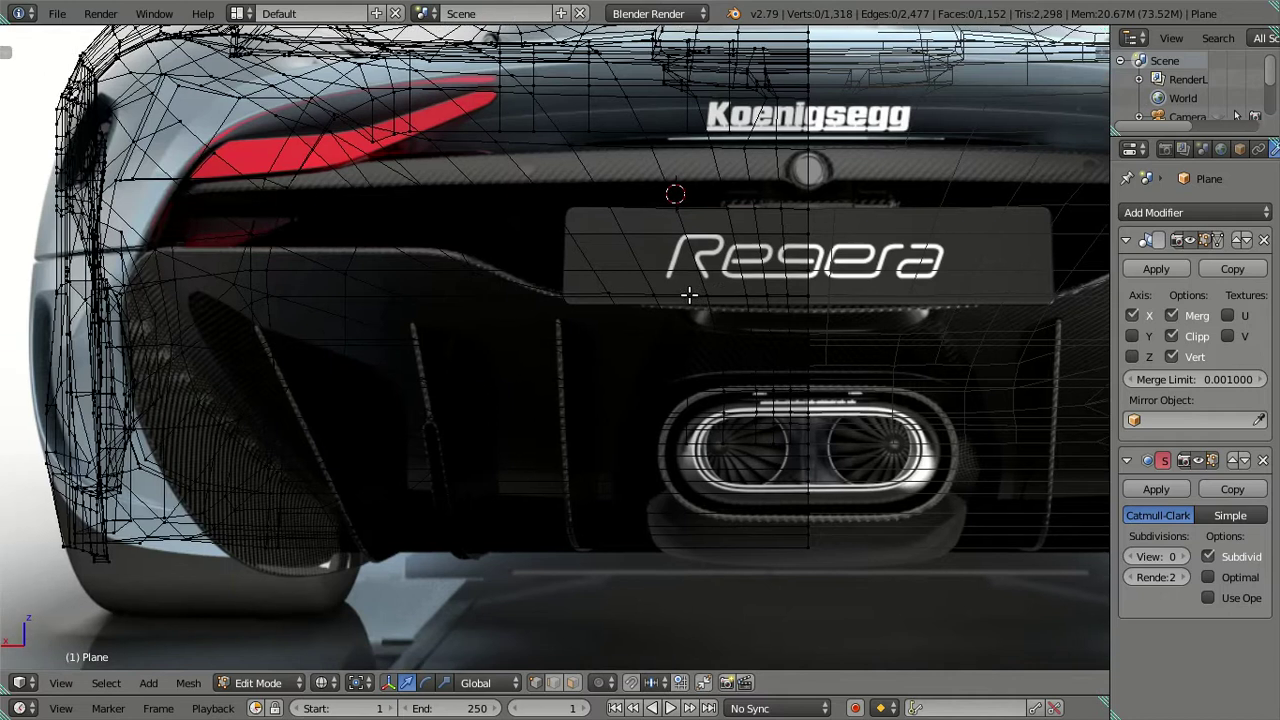
pyautogui.scroll(-2, 451, 257)
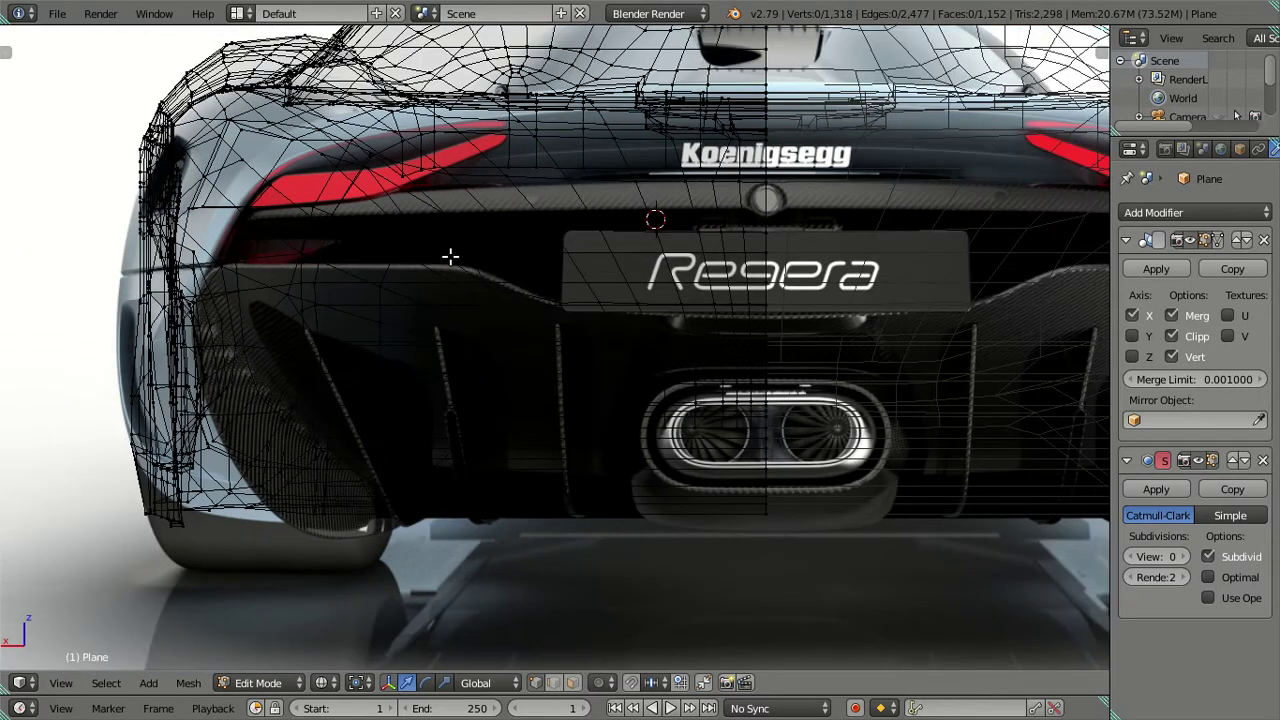
pyautogui.scroll(-1, 489, 294)
pyautogui.press('z')
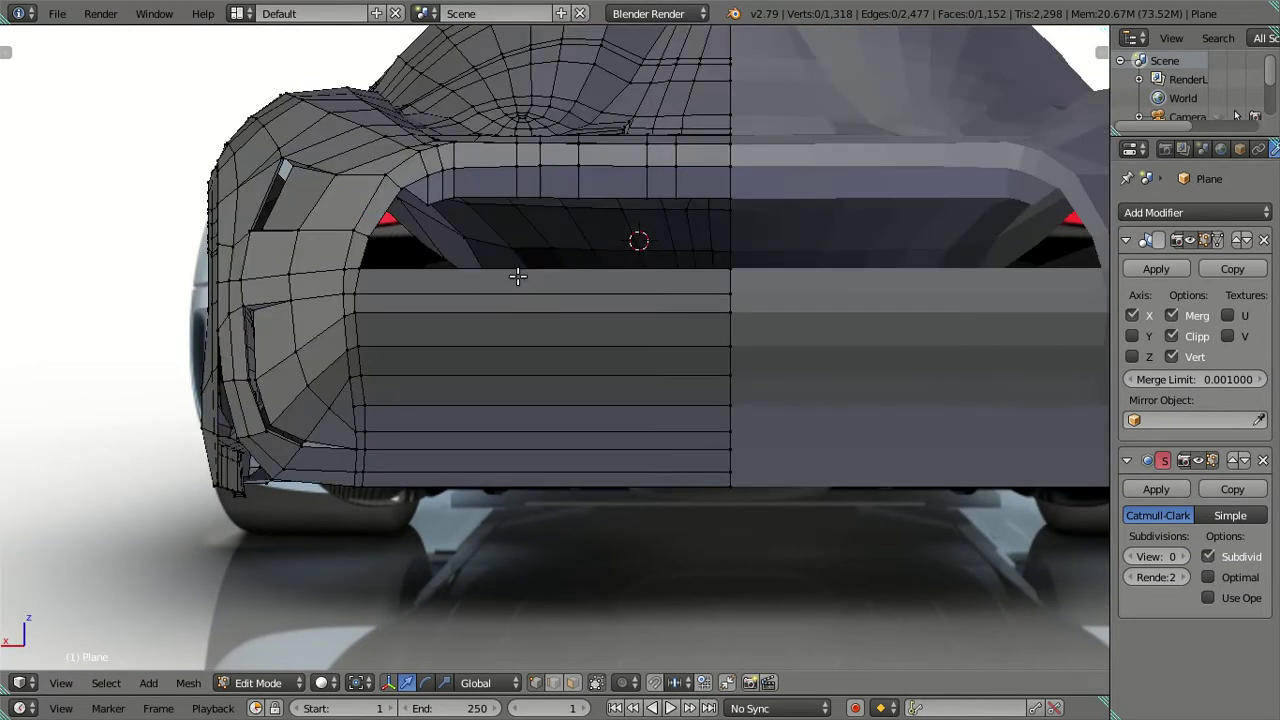
# Turn off X mirroring and add a first vertical loop cut, sliding it along X.
pyautogui.click(1132, 315)
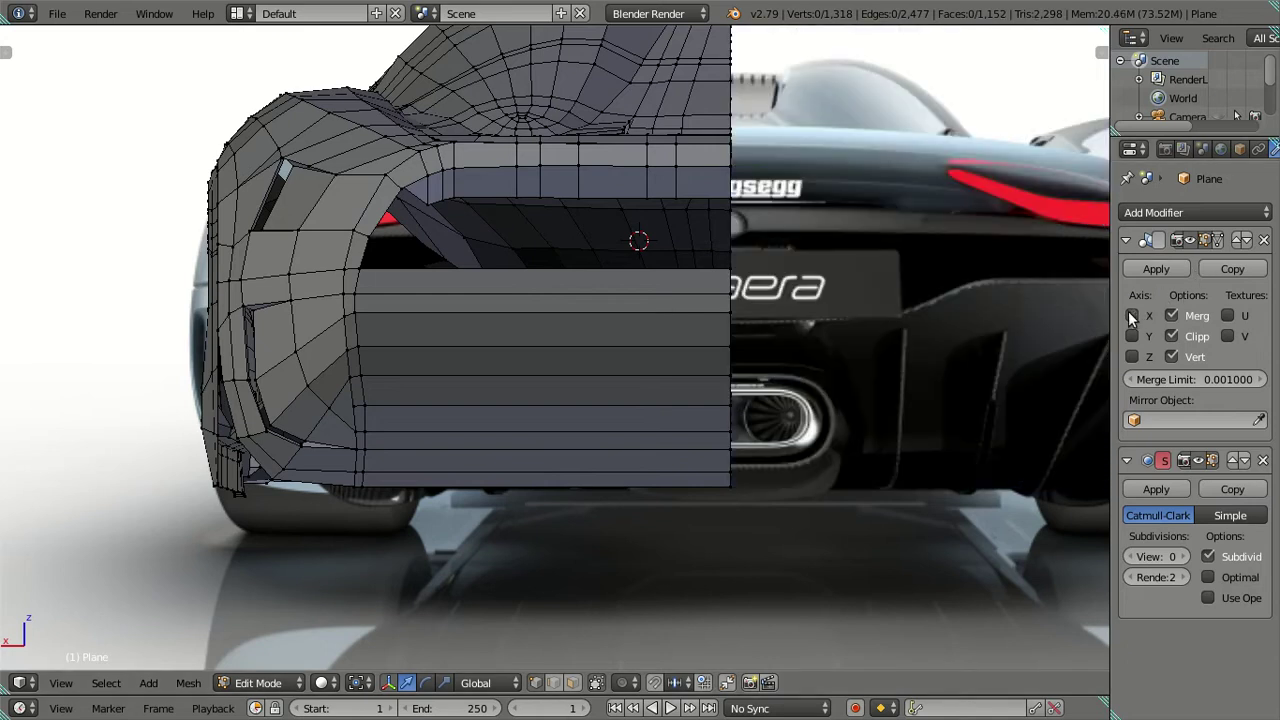
pyautogui.hotkey('ctrl', 'r')
pyautogui.click(646, 293)
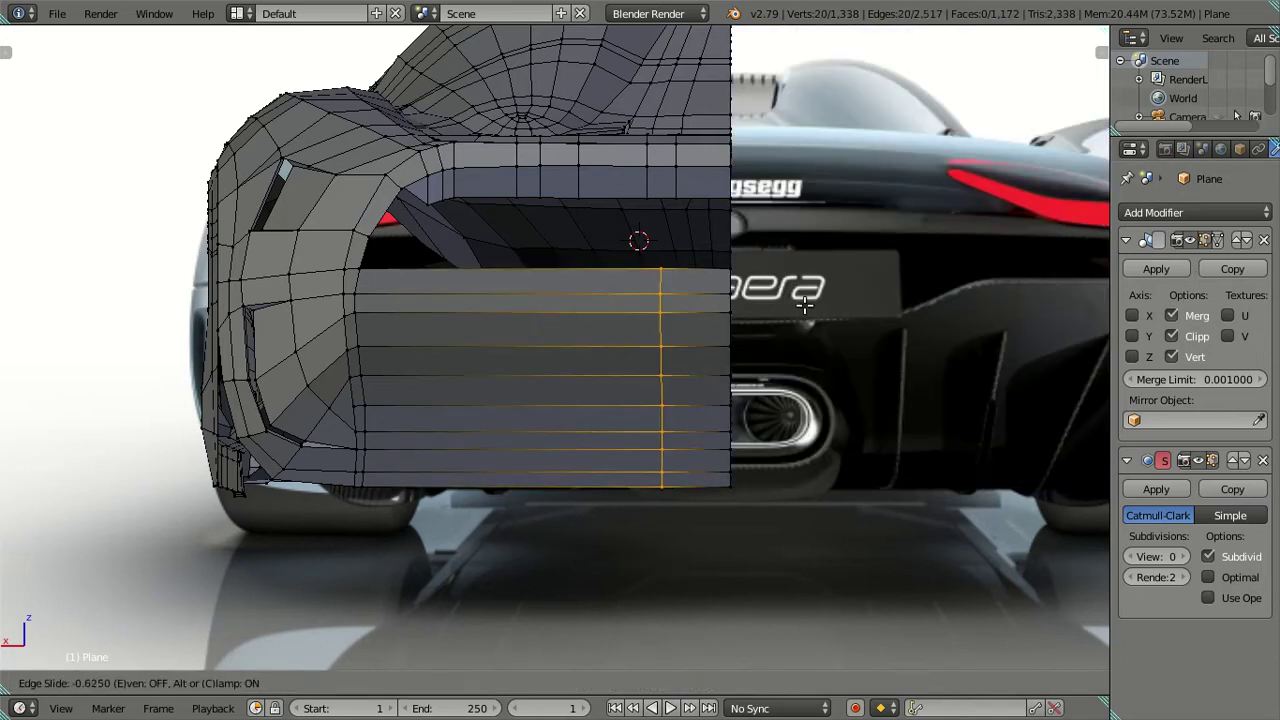
pyautogui.click(746, 358)
pyautogui.press('g')
pyautogui.press('x')
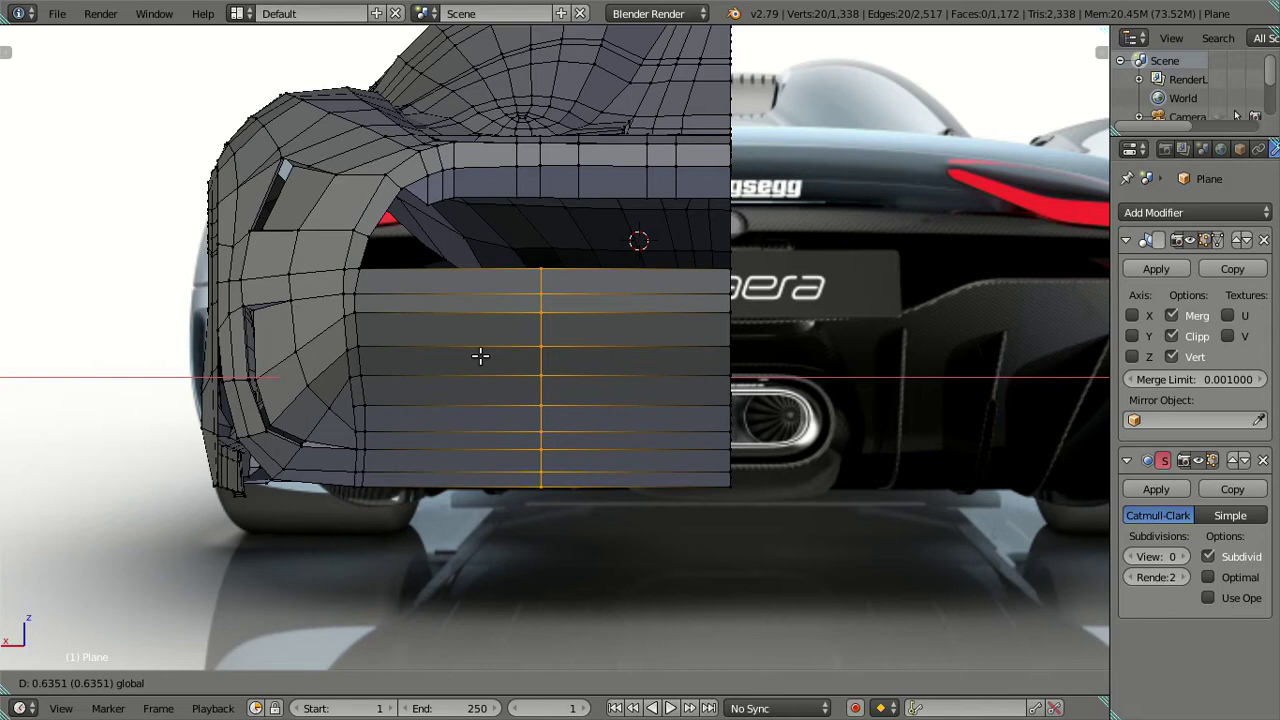
pyautogui.click(480, 356)
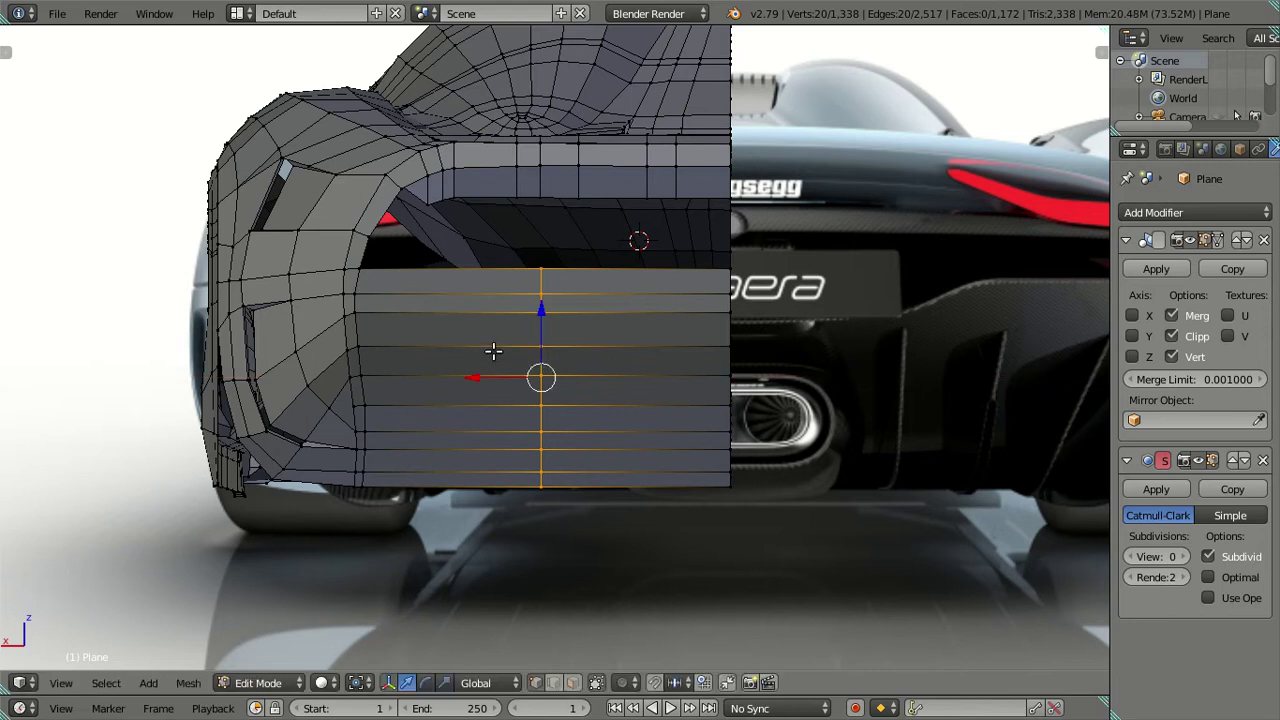
# Add a second vertical loop cut through the panel, cancelling the accidental scale.
pyautogui.scroll(1, 540, 360)
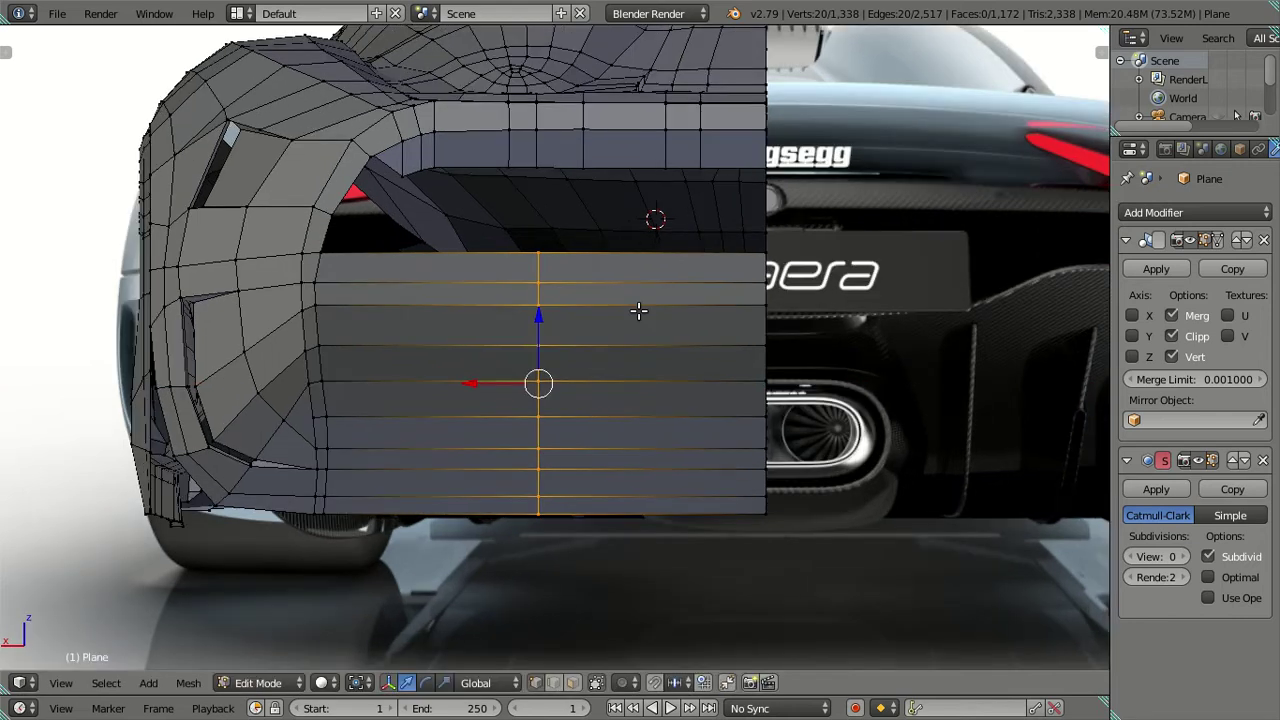
pyautogui.hotkey('ctrl', 'r')
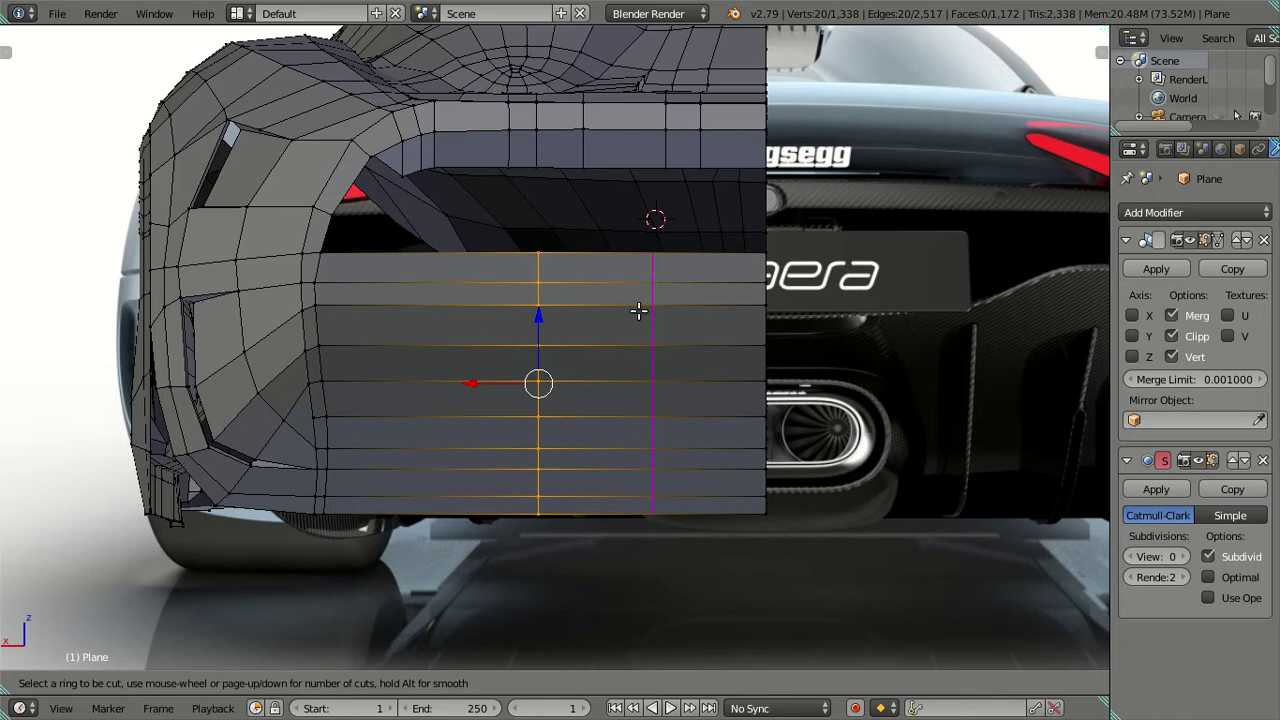
pyautogui.click(638, 311)
pyautogui.click(610, 310)
pyautogui.press('s')
pyautogui.rightClick(478, 311)
# Add a third vertical loop cut and slide it along the X axis.
pyautogui.hotkey('ctrl', 'r')
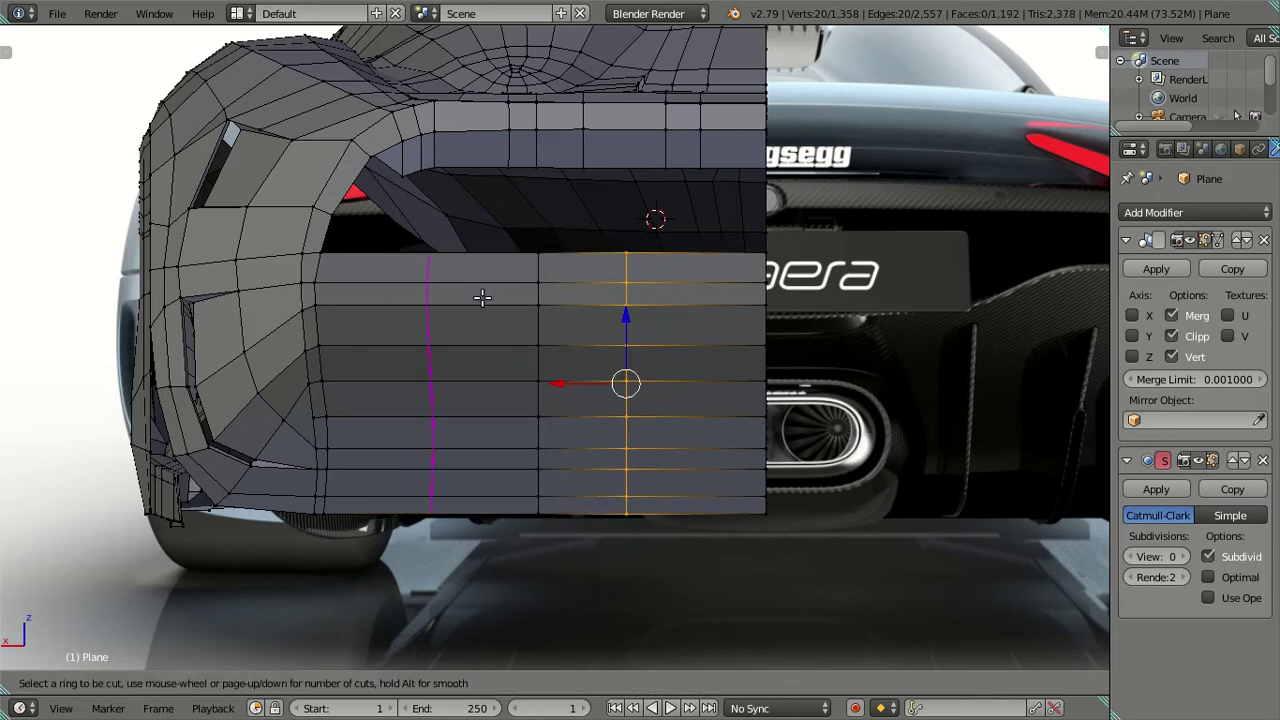
pyautogui.click(477, 296)
pyautogui.click(825, 313)
pyautogui.press('g')
pyautogui.press('x')
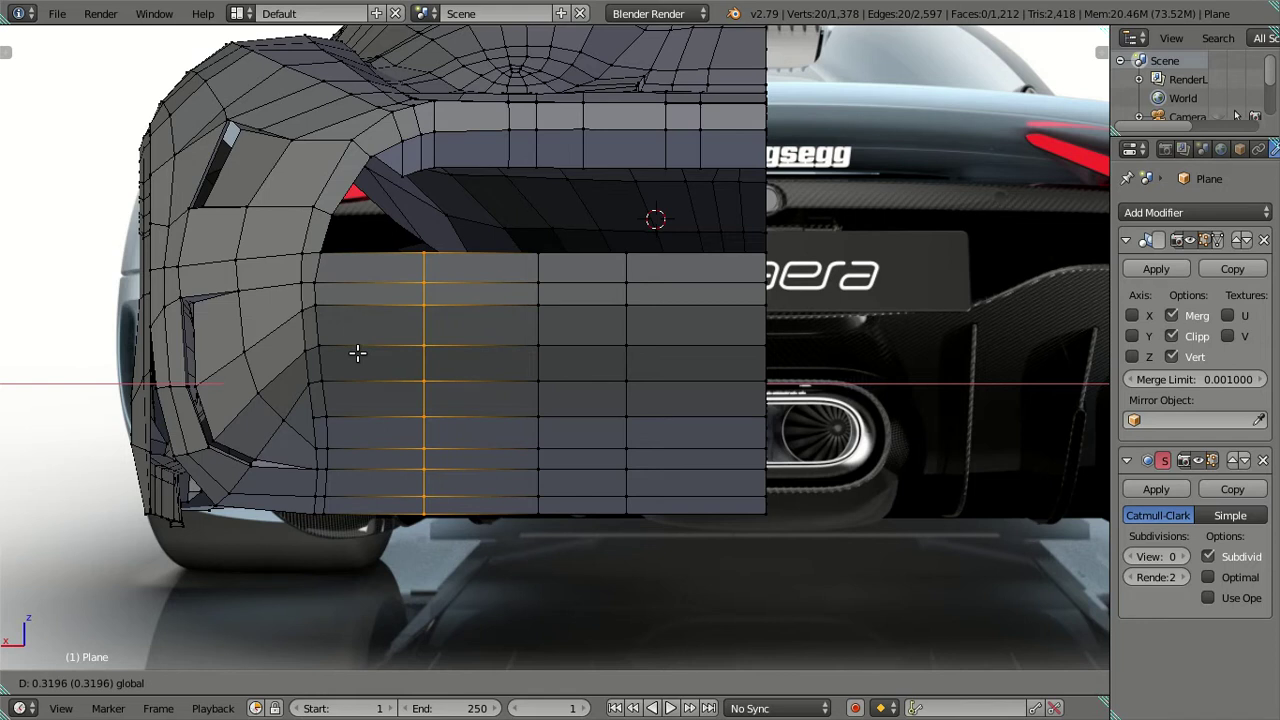
pyautogui.click(363, 355)
pyautogui.press('a')
# Re-enable X mirroring and view the mesh from the back over the reference.
pyautogui.click(1133, 315)
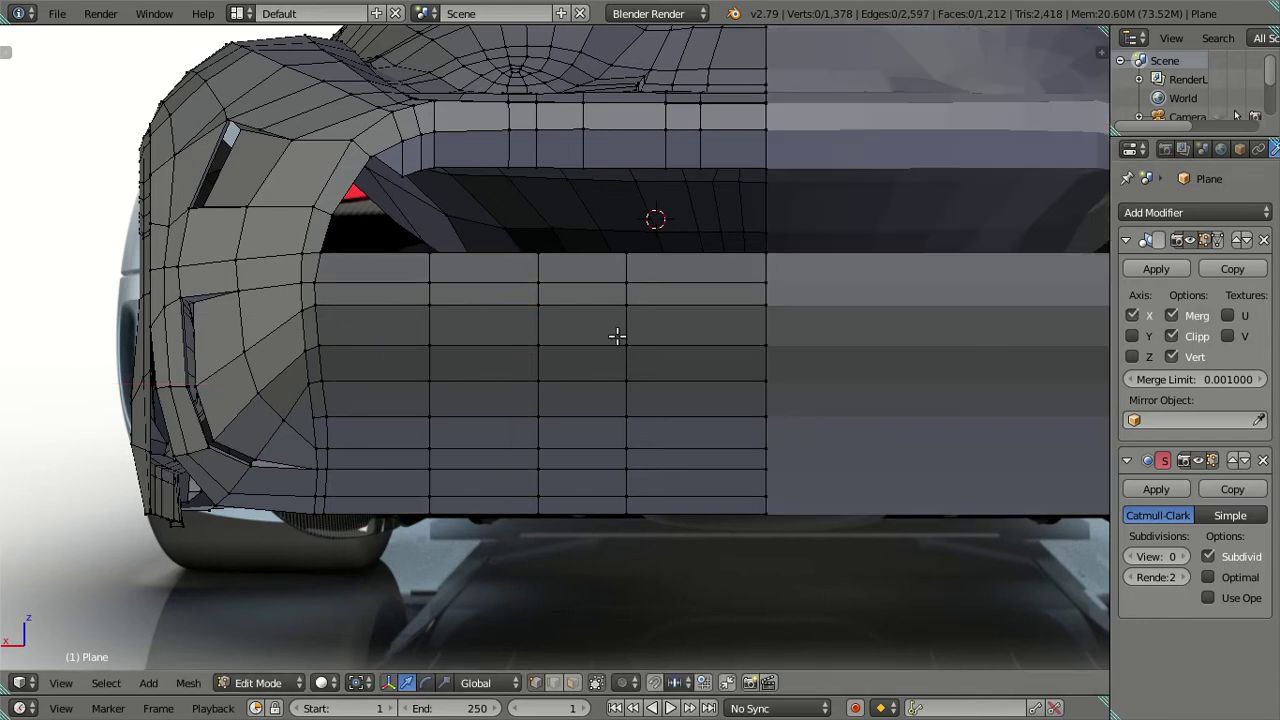
pyautogui.moveTo(614, 334); pyautogui.dragTo(610, 348, button='middle')
pyautogui.press('ctrl+KP_1')
pyautogui.scroll(2, 680, 339)
pyautogui.scroll(-1, 665, 311)
pyautogui.press('KP_5')
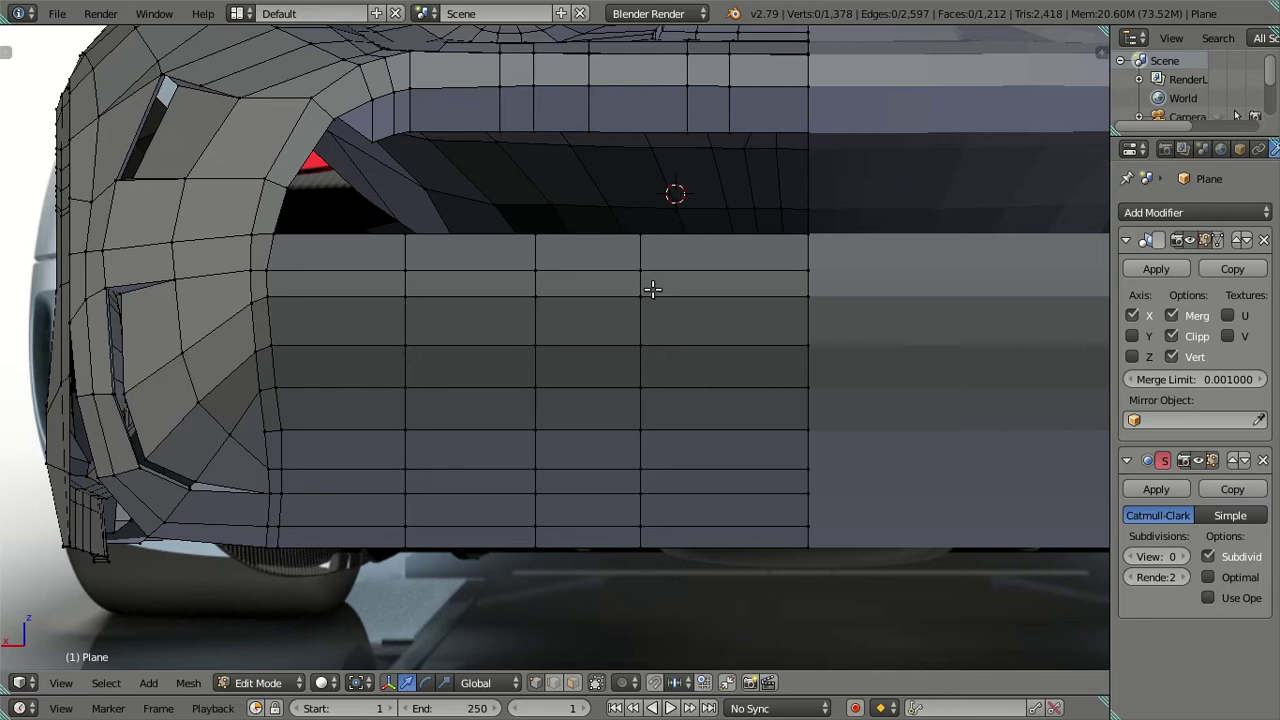
pyautogui.moveTo(652, 289)
pyautogui.mouseDown(button='middle')
pyautogui.moveTo(708, 306)
pyautogui.moveTo(843, 303)
pyautogui.moveTo(746, 306)
pyautogui.moveTo(669, 289)
pyautogui.moveTo(651, 300)
pyautogui.moveTo(660, 309)
pyautogui.moveTo(663, 289)
pyautogui.moveTo(649, 289)
pyautogui.moveTo(634, 309)
pyautogui.moveTo(634, 297)
pyautogui.moveTo(749, 309)
pyautogui.moveTo(834, 300)
pyautogui.moveTo(783, 291)
pyautogui.moveTo(840, 304)
pyautogui.mouseUp(button='middle')
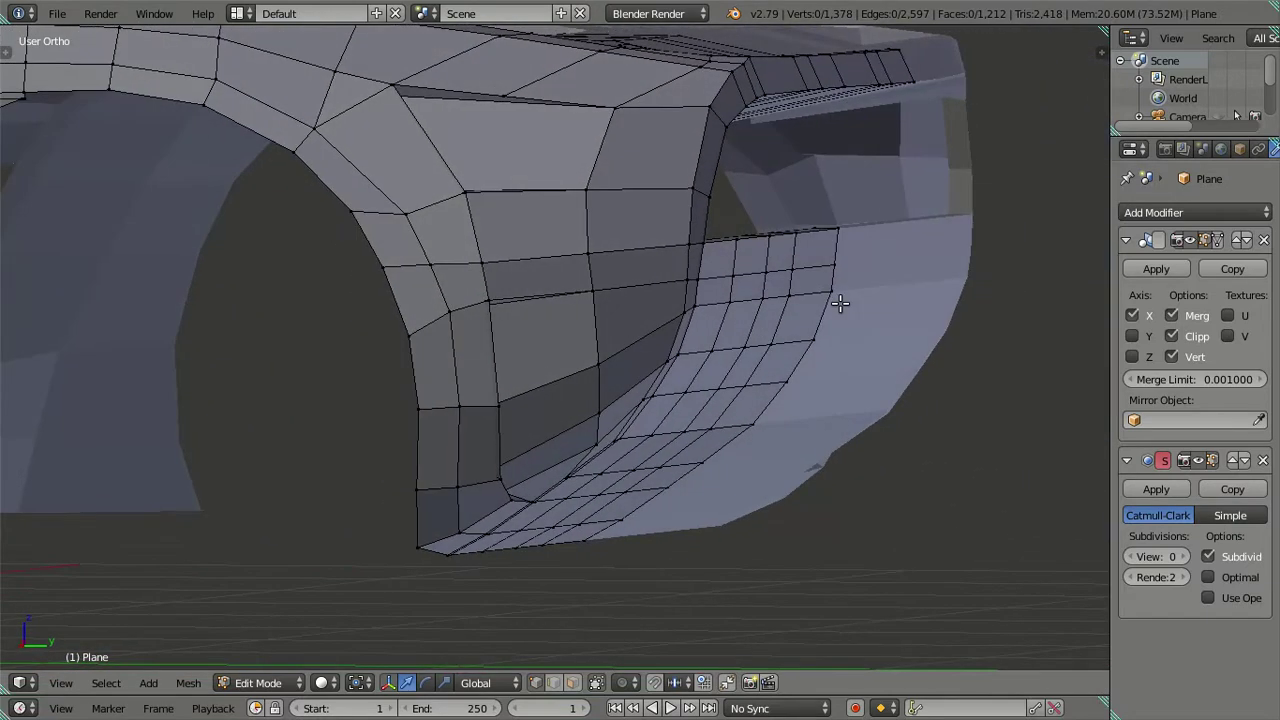
pyautogui.moveTo(840, 304)
pyautogui.mouseDown(button='middle')
pyautogui.moveTo(563, 300)
pyautogui.moveTo(619, 305)
pyautogui.mouseUp(button='middle')
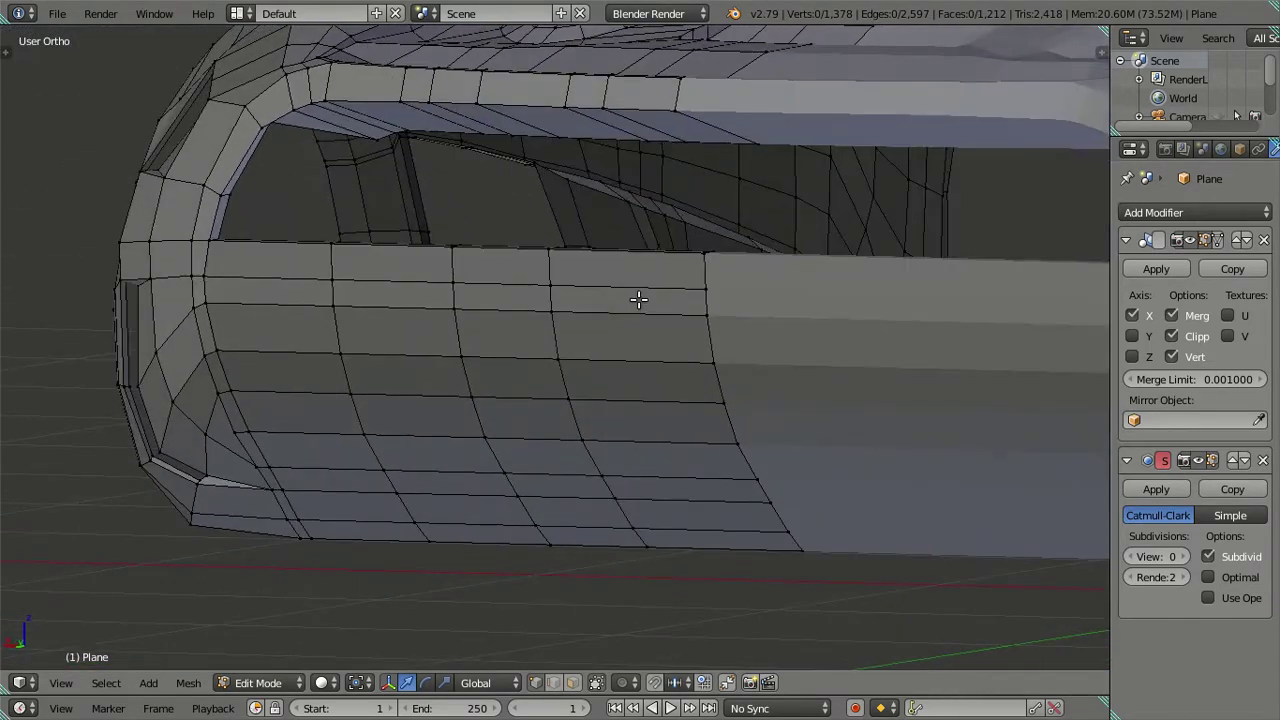
pyautogui.press('ctrl+KP_1')
pyautogui.press('z')
pyautogui.scroll(-2, 650, 330)
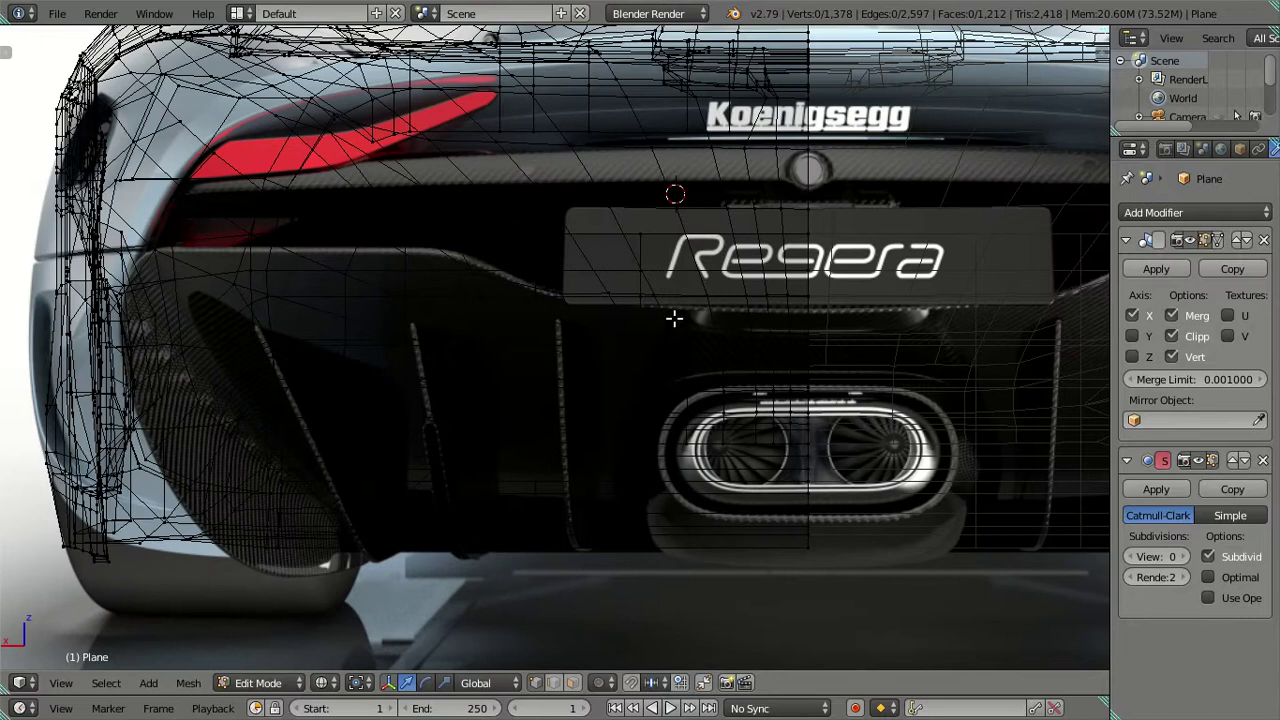
pyautogui.keyDown('shift'); pyautogui.moveTo(786, 316); pyautogui.dragTo(721, 378, button='middle'); pyautogui.keyUp('shift')
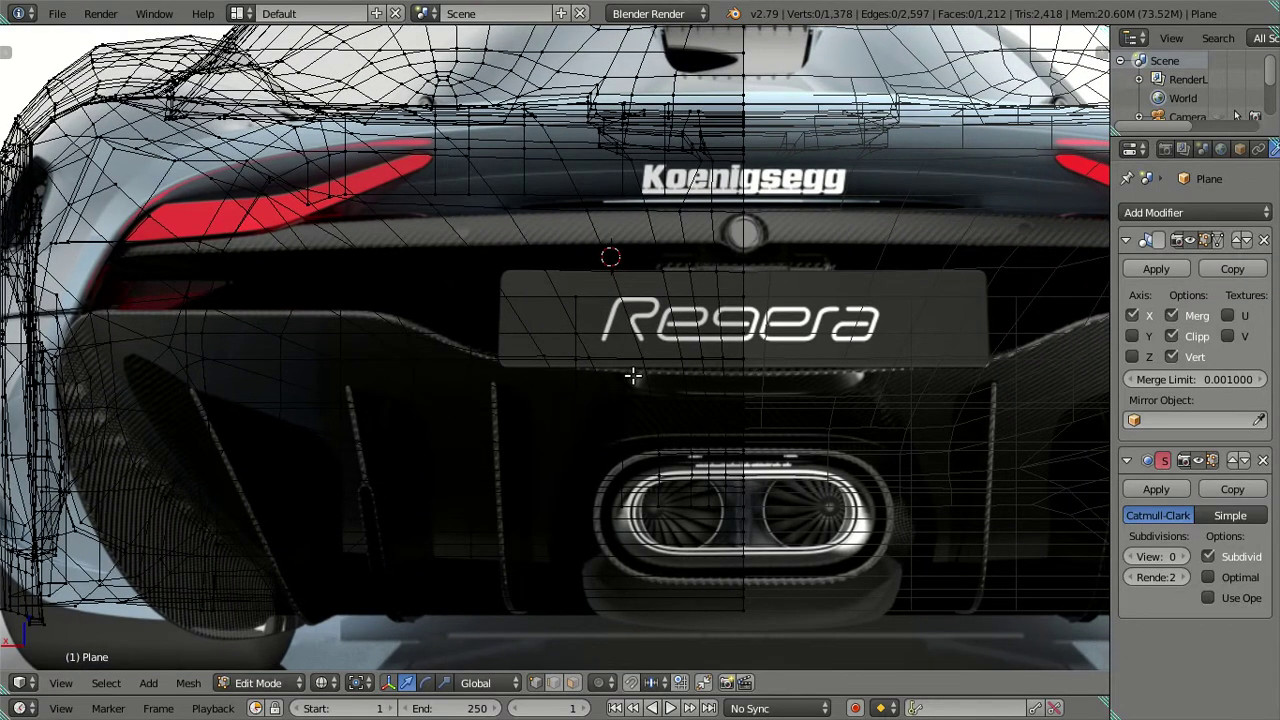
pyautogui.press('z')
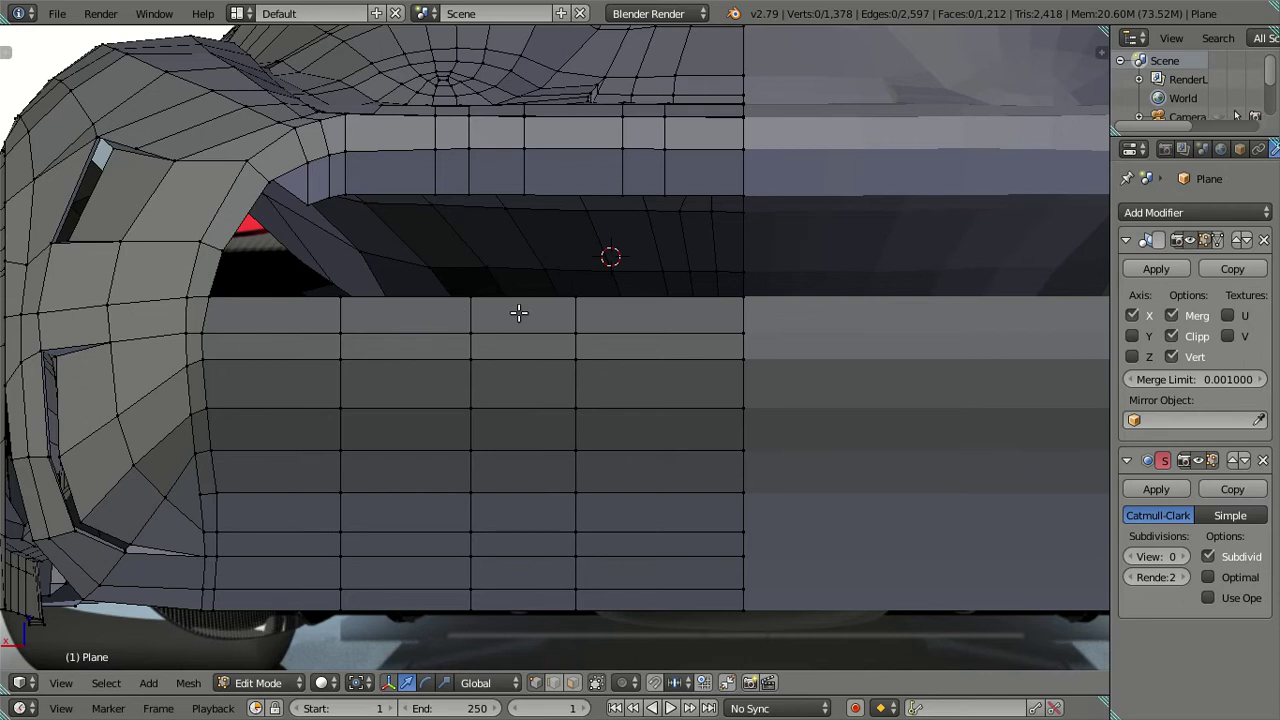
pyautogui.scroll(1, 519, 313)
pyautogui.moveTo(580, 354)
pyautogui.mouseDown(button='middle')
pyautogui.moveTo(538, 381)
pyautogui.moveTo(559, 357)
pyautogui.mouseUp(button='middle')
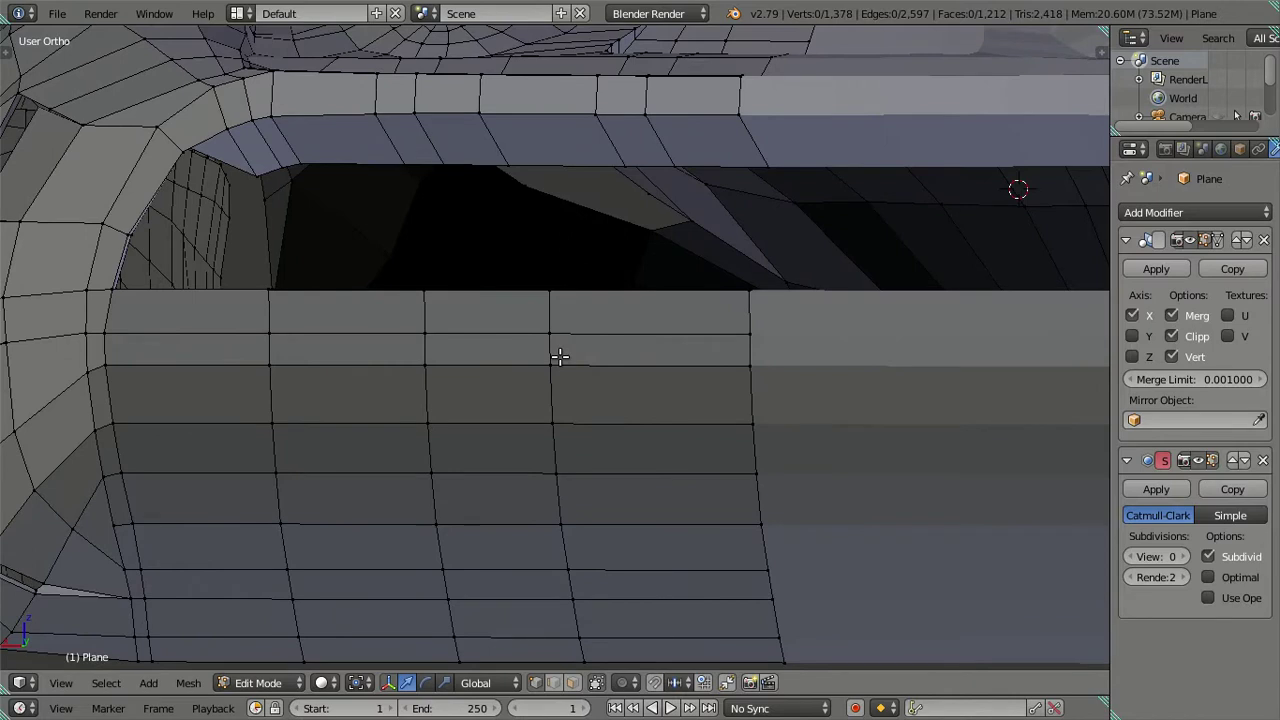
pyautogui.moveTo(523, 354)
pyautogui.mouseDown(button='middle')
pyautogui.moveTo(509, 380)
pyautogui.moveTo(432, 381)
pyautogui.mouseUp(button='middle')
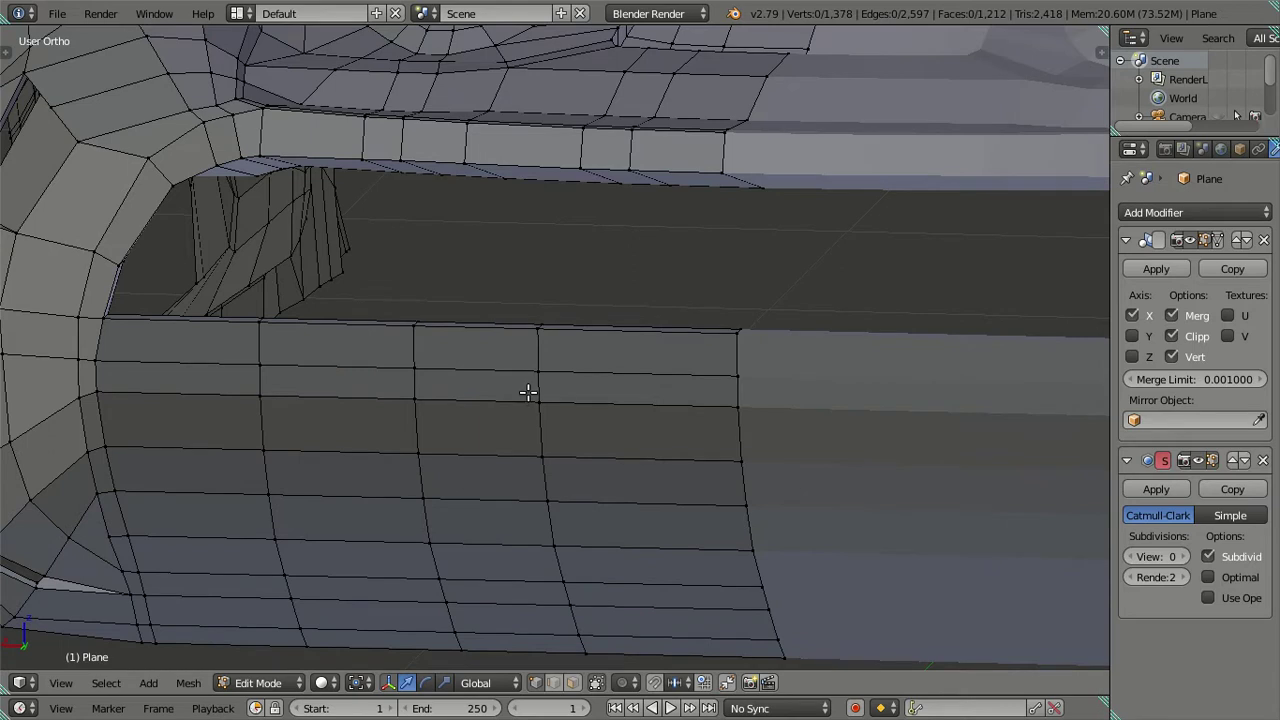
pyautogui.scroll(2, 528, 392)
# Merge two pairs of vertices along the panel's top rim.
pyautogui.rightClick(531, 320)
pyautogui.keyDown('shift'); pyautogui.rightClick(356, 320); pyautogui.keyUp('shift')
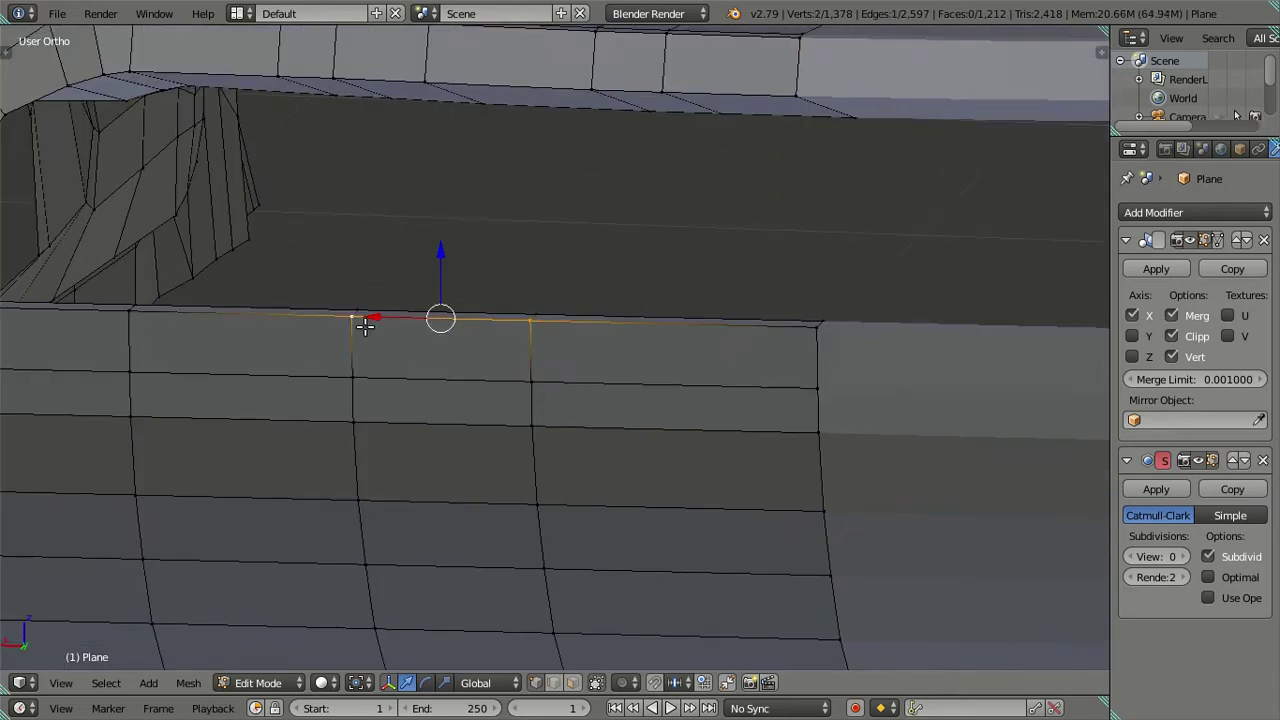
pyautogui.hotkey('alt', 'm')
pyautogui.click(380, 331)
pyautogui.rightClick(532, 316)
pyautogui.keyDown('shift'); pyautogui.rightClick(382, 313); pyautogui.keyUp('shift')
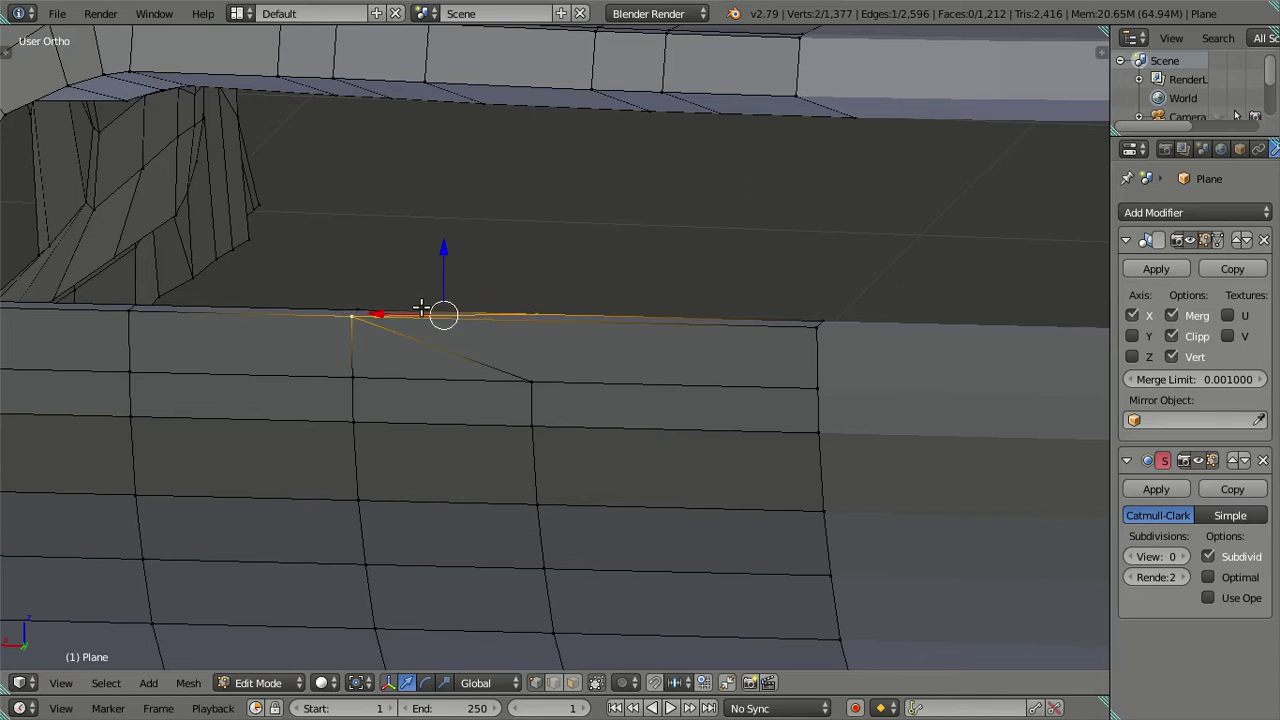
pyautogui.moveTo(421, 307); pyautogui.dragTo(417, 349, button='middle')
pyautogui.moveTo(327, 378); pyautogui.dragTo(328, 364)
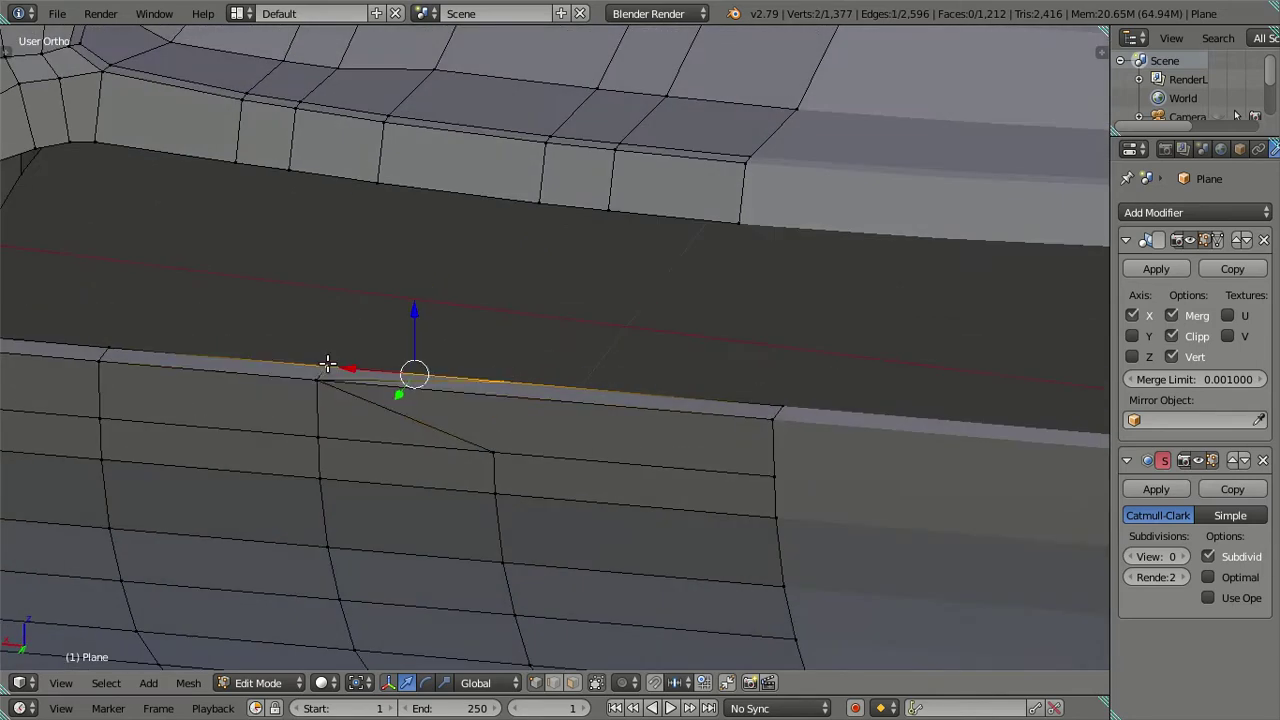
pyautogui.hotkey('alt', 'm')
pyautogui.click(408, 363)
pyautogui.press('a')
# Dissolve four edges along the panel's top rim.
pyautogui.moveTo(466, 469); pyautogui.dragTo(509, 448, button='middle')
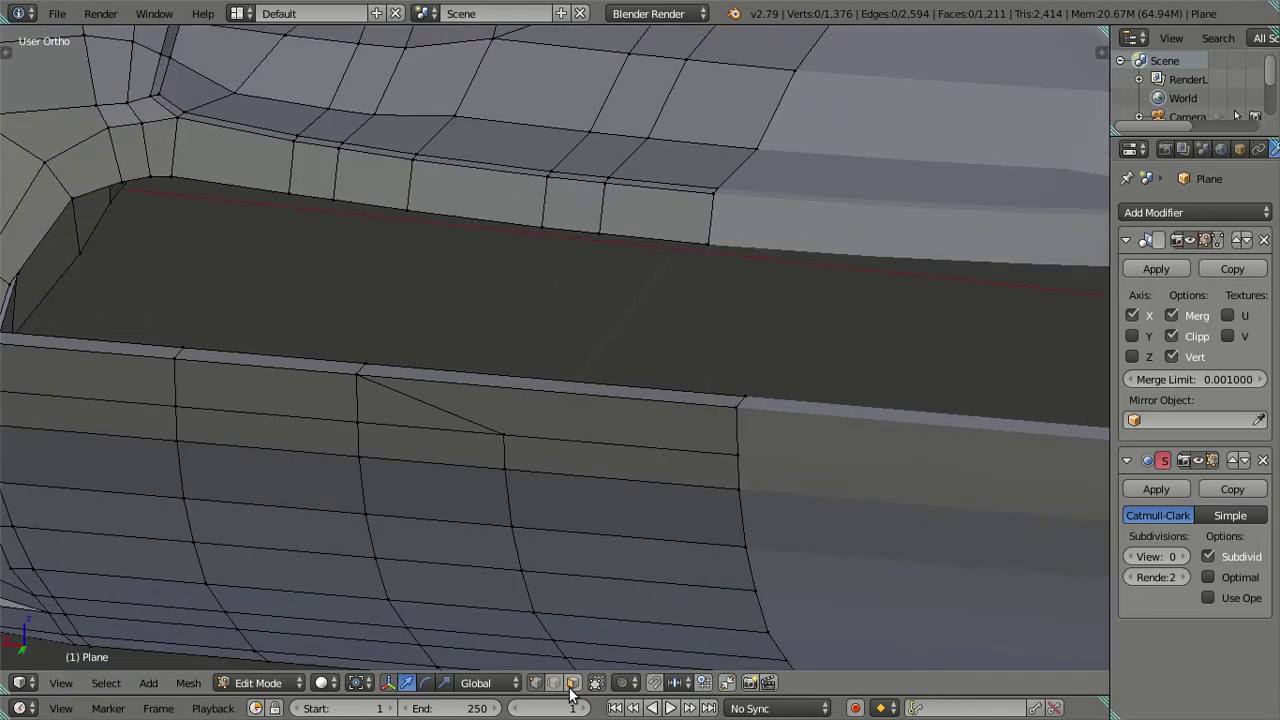
pyautogui.click(467, 417)
pyautogui.keyDown('shift'); pyautogui.click(540, 437); pyautogui.keyUp('shift')
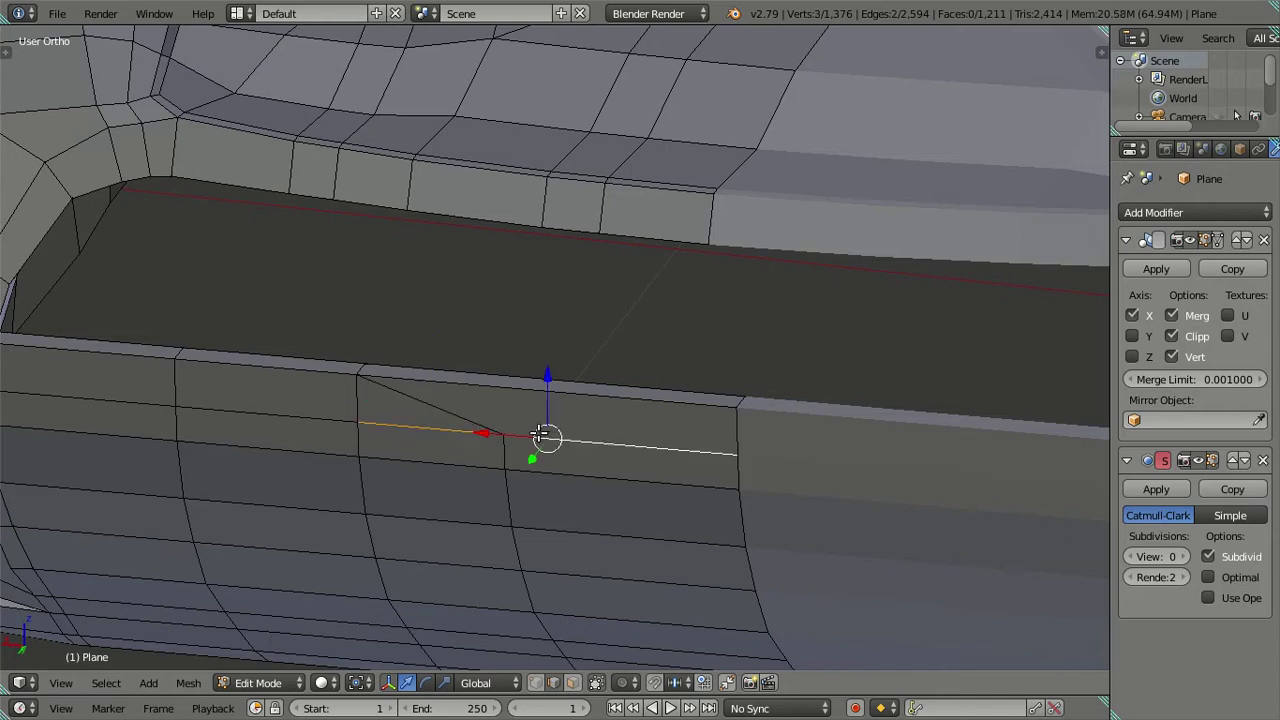
pyautogui.press('x')
pyautogui.press('Escape')
pyautogui.press('z')
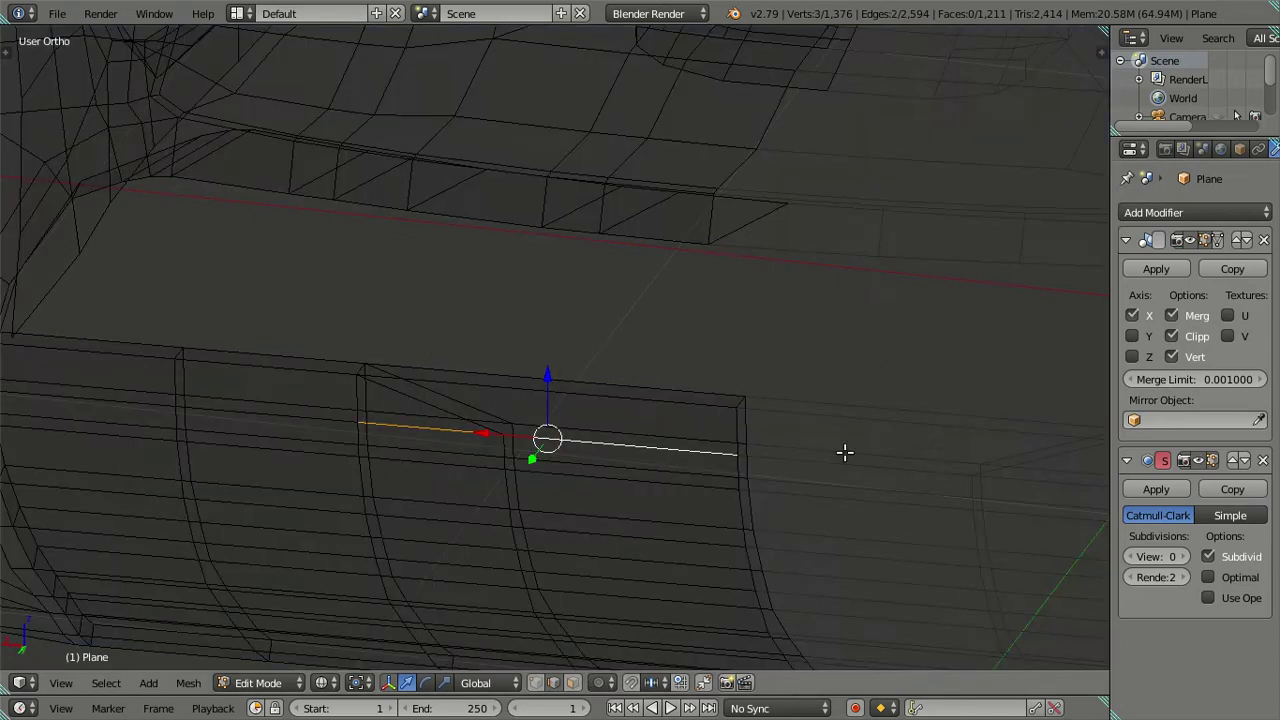
pyautogui.keyDown('shift'); pyautogui.click(434, 418); pyautogui.keyUp('shift')
pyautogui.keyDown('shift'); pyautogui.click(566, 428); pyautogui.keyUp('shift')
pyautogui.press('x')
pyautogui.press('Escape')
pyautogui.press('x')
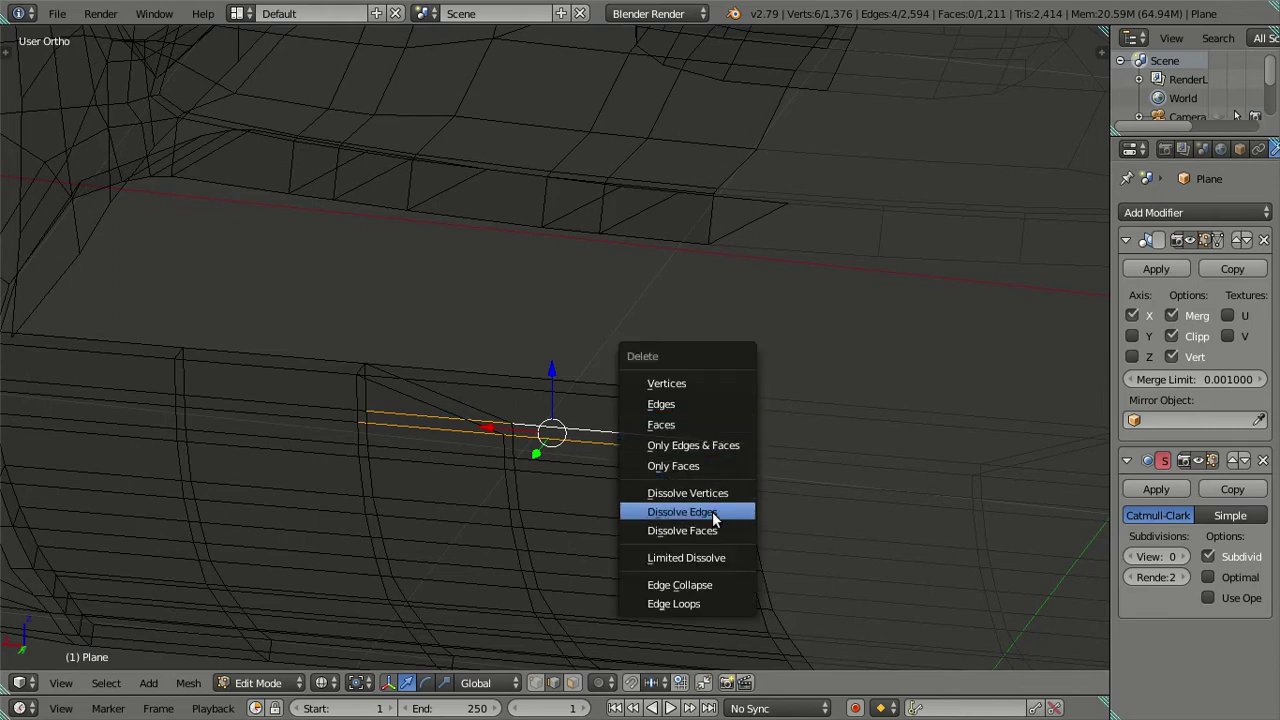
pyautogui.click(713, 517)
pyautogui.press('z')
# Delete three faces along the rim to open a hole above the bumper.
pyautogui.scroll(-2, 650, 462)
pyautogui.scroll(-2, 618, 456)
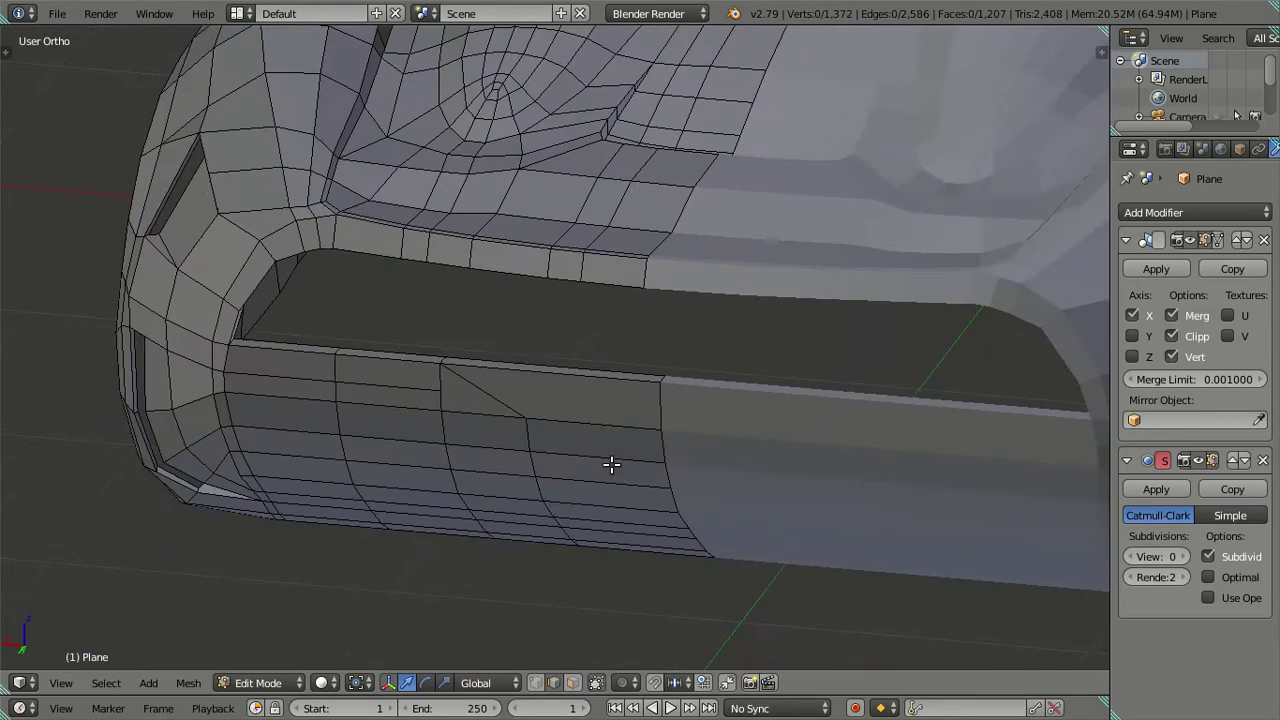
pyautogui.scroll(2, 573, 474)
pyautogui.click(557, 423)
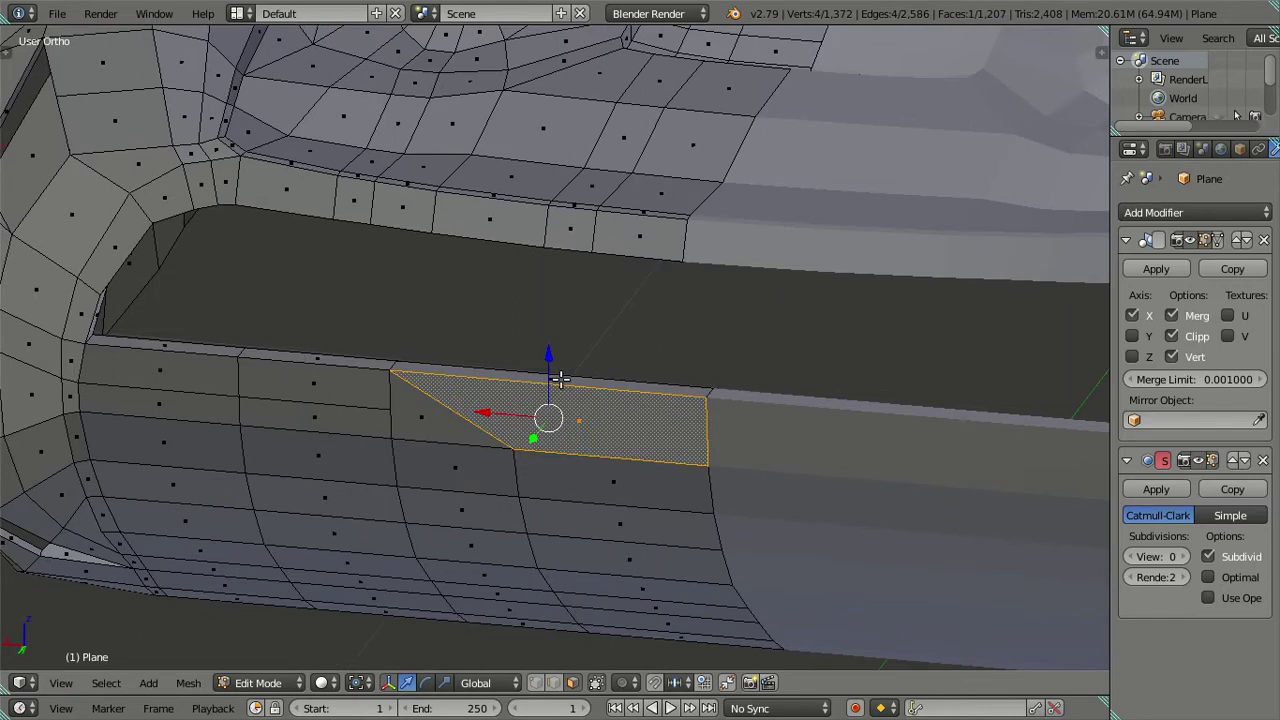
pyautogui.keyDown('shift'); pyautogui.click(558, 379); pyautogui.keyUp('shift')
pyautogui.press('x')
pyautogui.press('x')
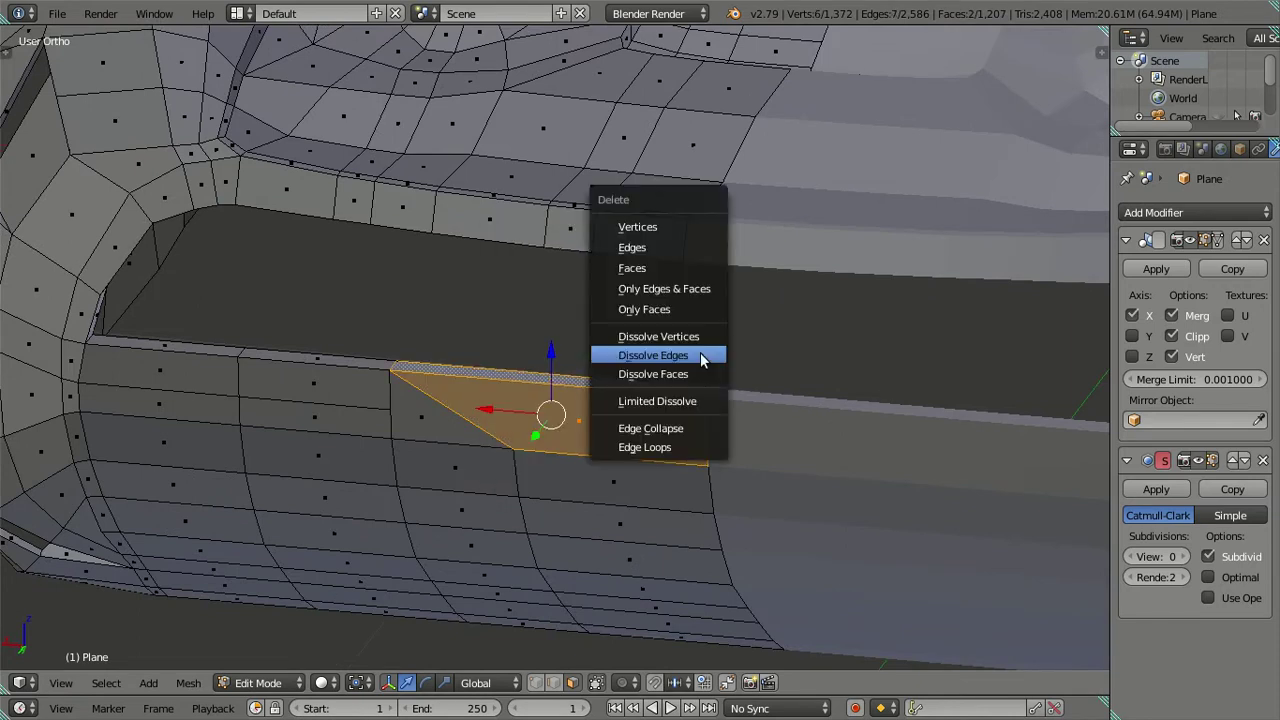
pyautogui.click(680, 265)
pyautogui.click(592, 407)
pyautogui.press('x')
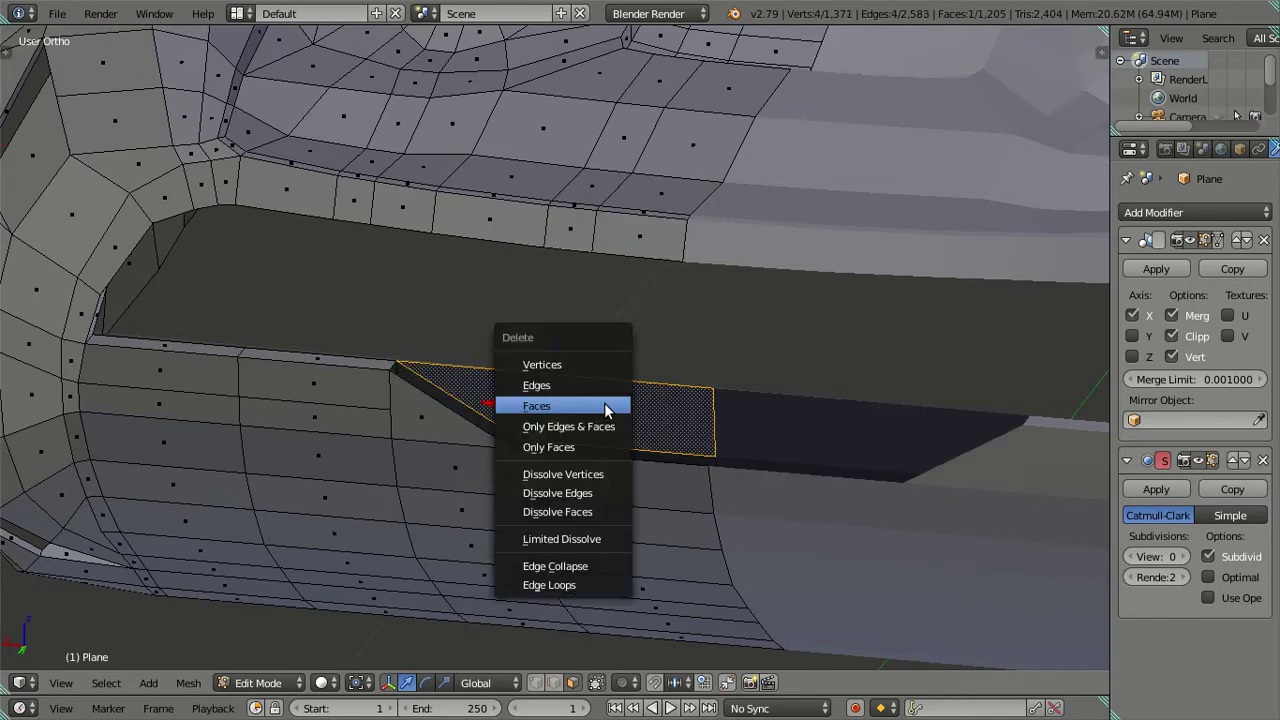
pyautogui.click(605, 406)
pyautogui.moveTo(600, 397); pyautogui.dragTo(486, 449, button='middle')
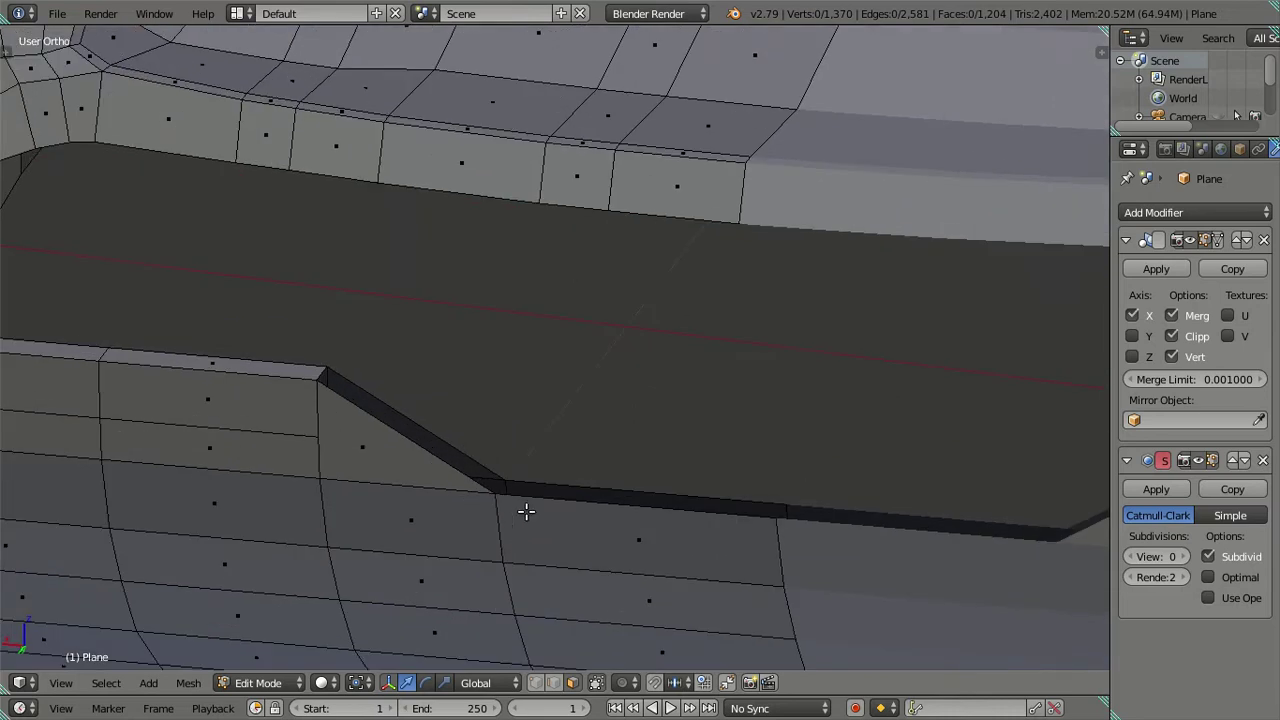
# In vertex mode, fill the hole with a slanted corner face and a flat bottom face.
pyautogui.hotkey('ctrl', 'Tab')
pyautogui.click(534, 447)
pyautogui.click(495, 491)
pyautogui.keyDown('alt'); pyautogui.click(504, 472); pyautogui.keyUp('alt')
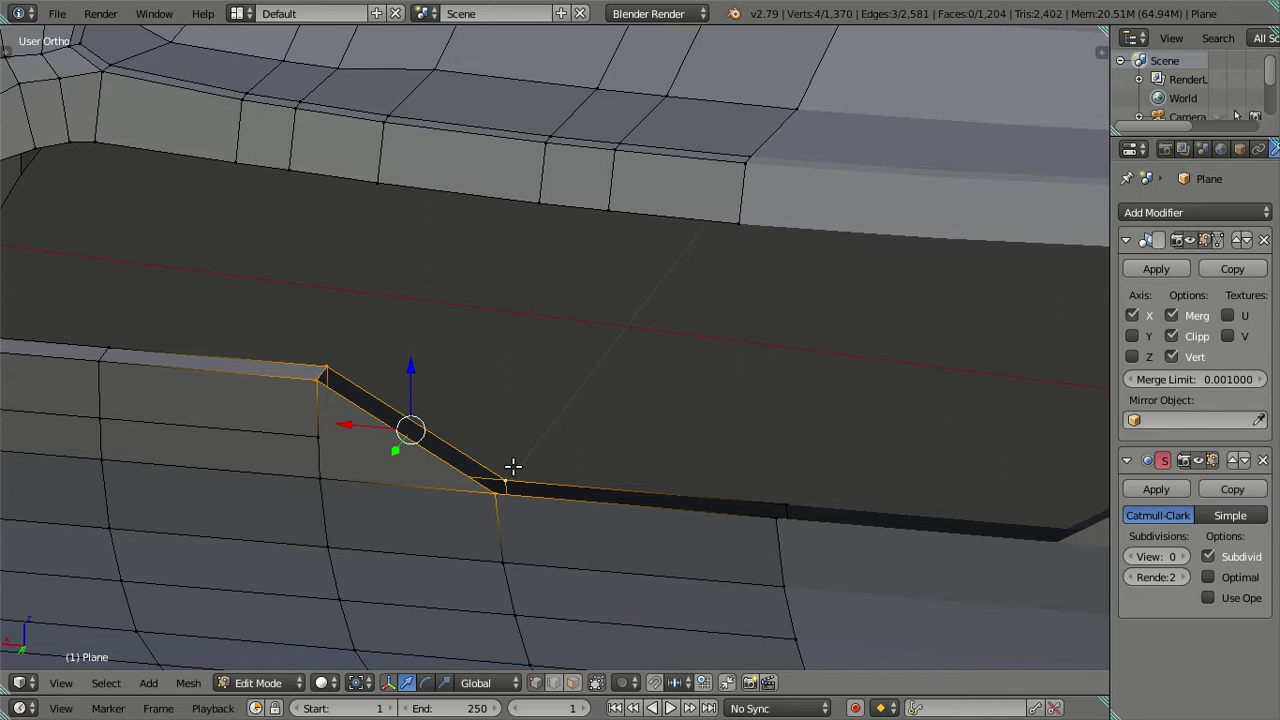
pyautogui.press('f')
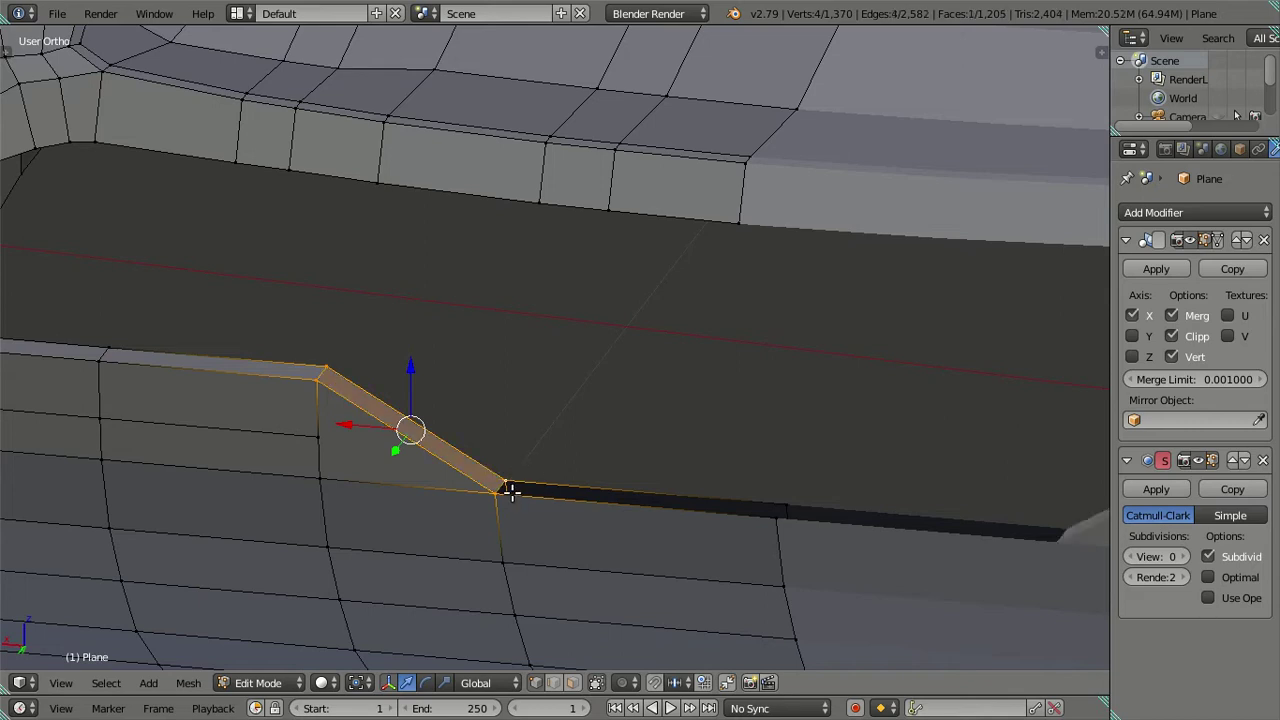
pyautogui.click(780, 513)
pyautogui.keyDown('alt'); pyautogui.click(790, 499); pyautogui.keyUp('alt')
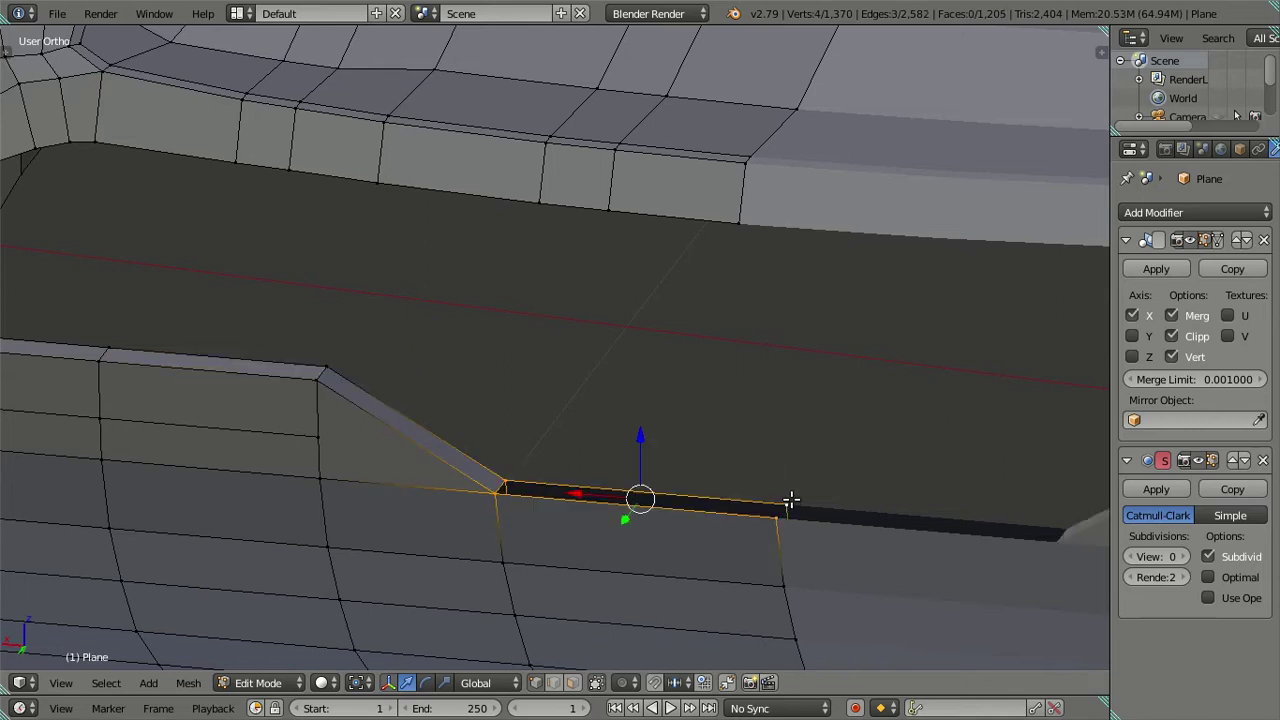
pyautogui.press('f')
# Add a centred edge loop running across the new faces.
pyautogui.hotkey('ctrl', 'r')
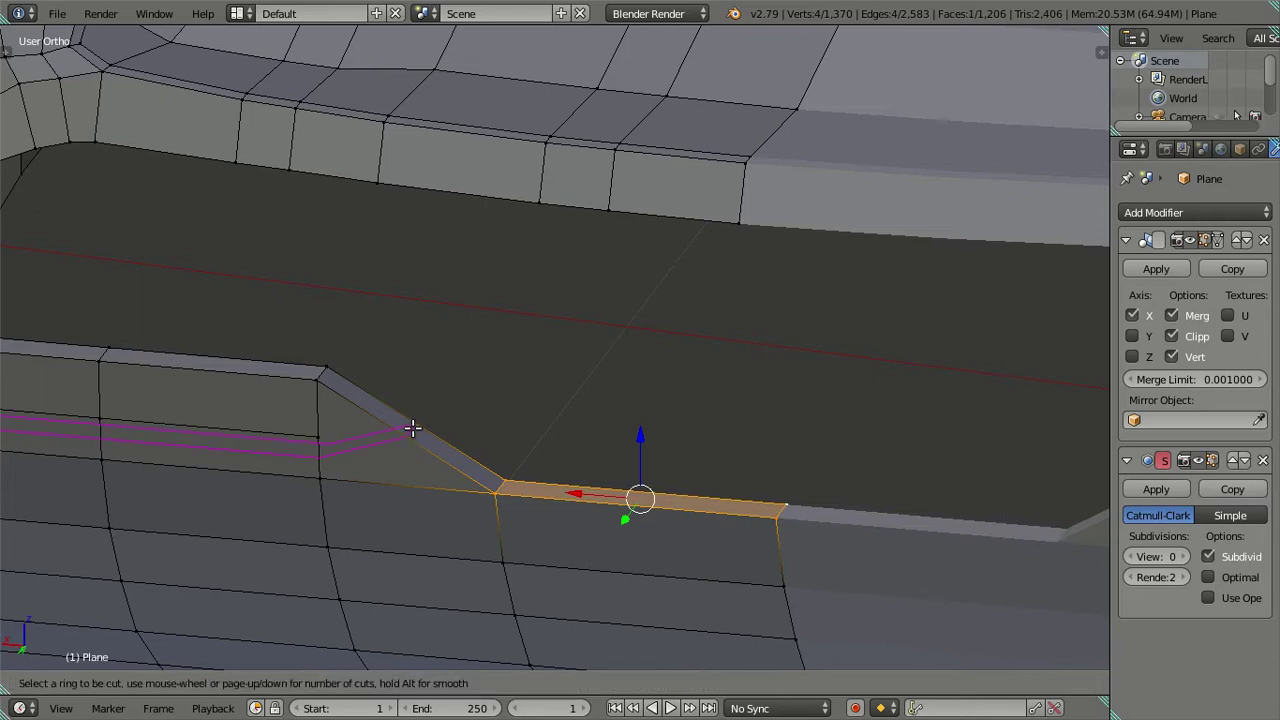
pyautogui.click(413, 428)
pyautogui.rightClick(413, 428)
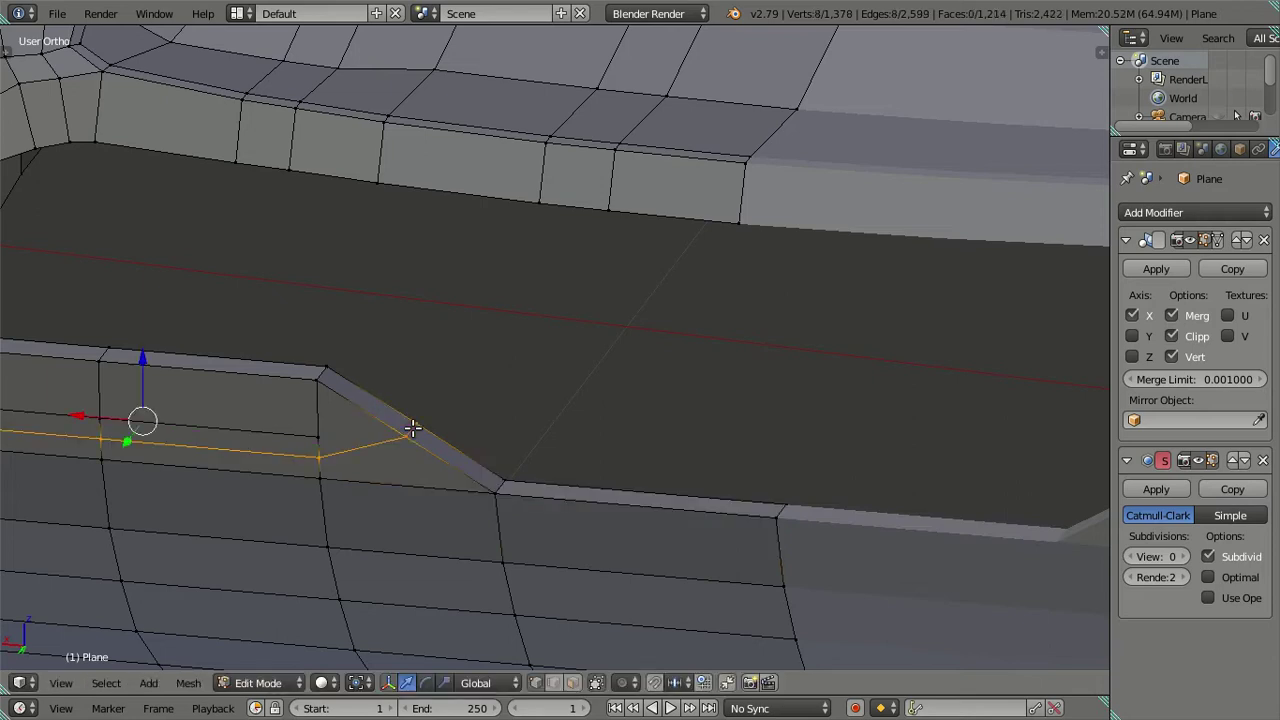
pyautogui.moveTo(471, 480)
pyautogui.mouseDown(button='middle')
pyautogui.moveTo(594, 466)
pyautogui.moveTo(513, 476)
pyautogui.mouseUp(button='middle')
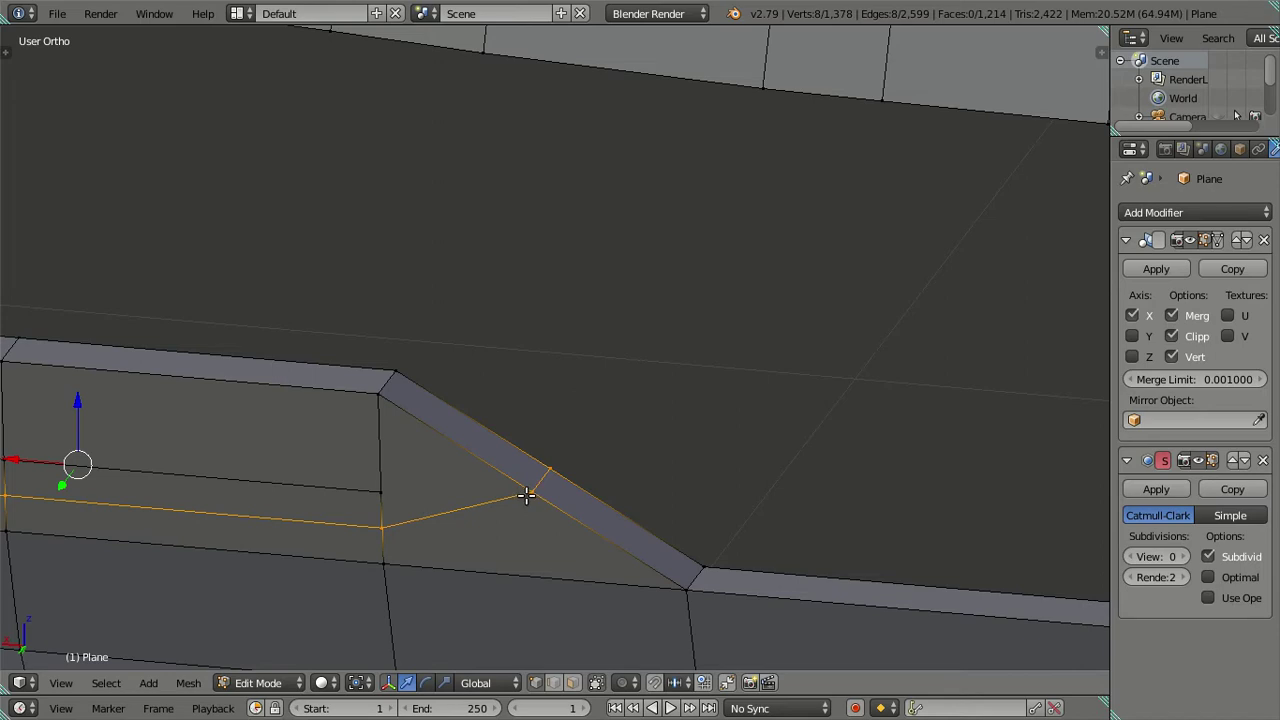
# Knife two new edges from the corner vertex across the slanted edge of the bumper corner.
pyautogui.scroll(-3, 529, 494)
pyautogui.scroll(1, 528, 492)
pyautogui.scroll(2, 528, 492)
pyautogui.press('k')
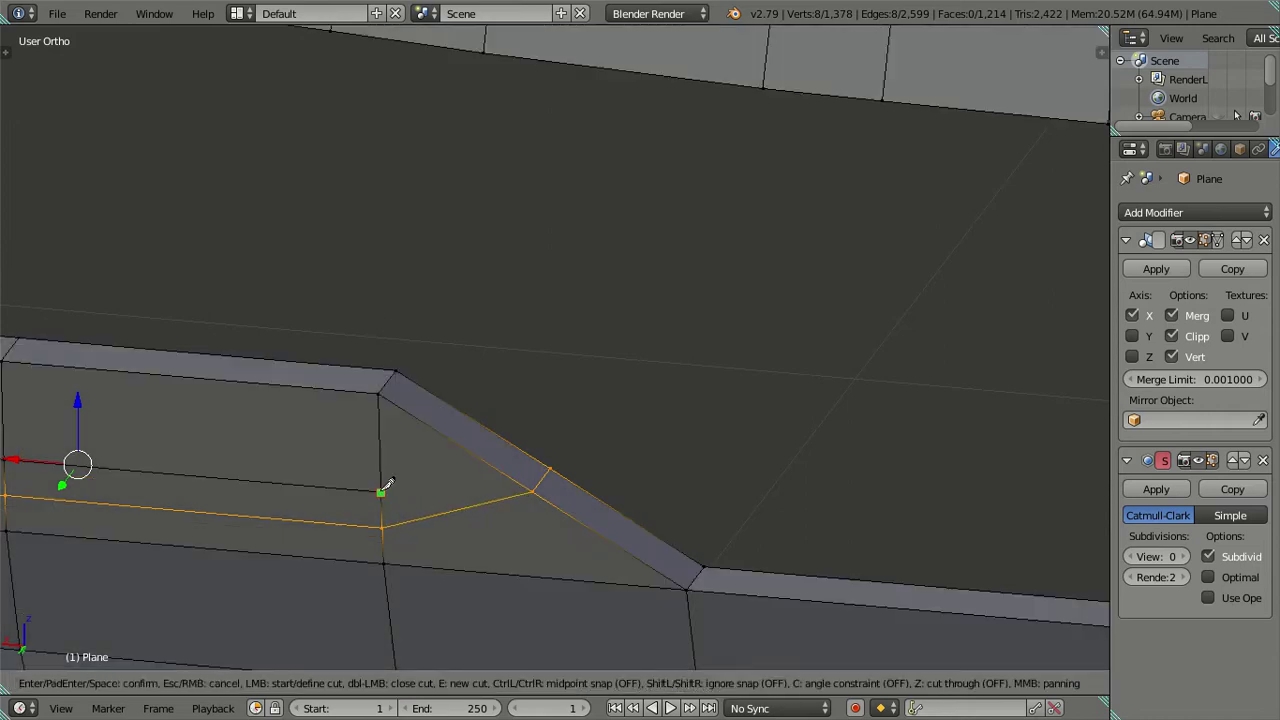
pyautogui.click(427, 481)
pyautogui.click(532, 491)
pyautogui.press('Return')
pyautogui.moveTo(537, 484)
pyautogui.mouseDown(button='middle')
pyautogui.moveTo(594, 457)
pyautogui.moveTo(551, 469)
pyautogui.moveTo(309, 400)
pyautogui.moveTo(363, 426)
pyautogui.moveTo(323, 397)
pyautogui.moveTo(732, 468)
pyautogui.mouseUp(button='middle')
pyautogui.scroll(4, 732, 468)
pyautogui.press('k')
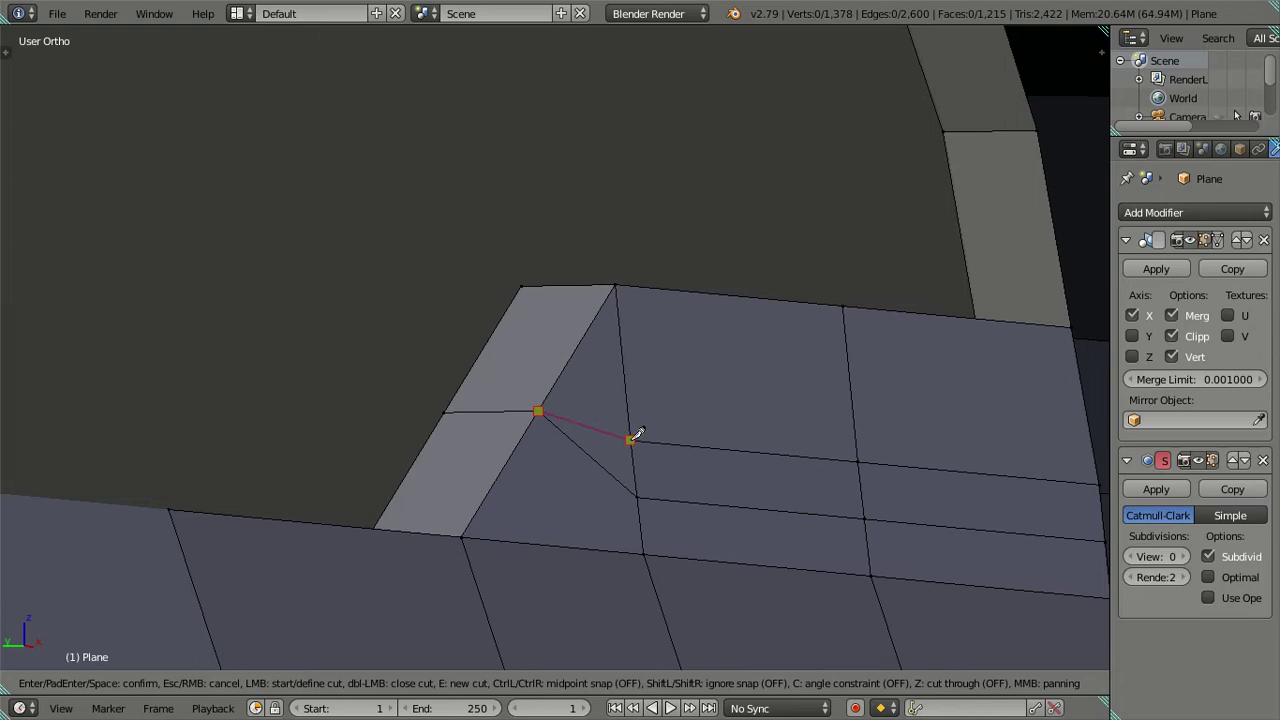
pyautogui.click(629, 439)
pyautogui.press('Return')
# Dissolve the edge loop that runs through the new knife cut.
pyautogui.press('a')
pyautogui.keyDown('alt'); pyautogui.rightClick(680, 463); pyautogui.keyUp('alt')
pyautogui.press('x')
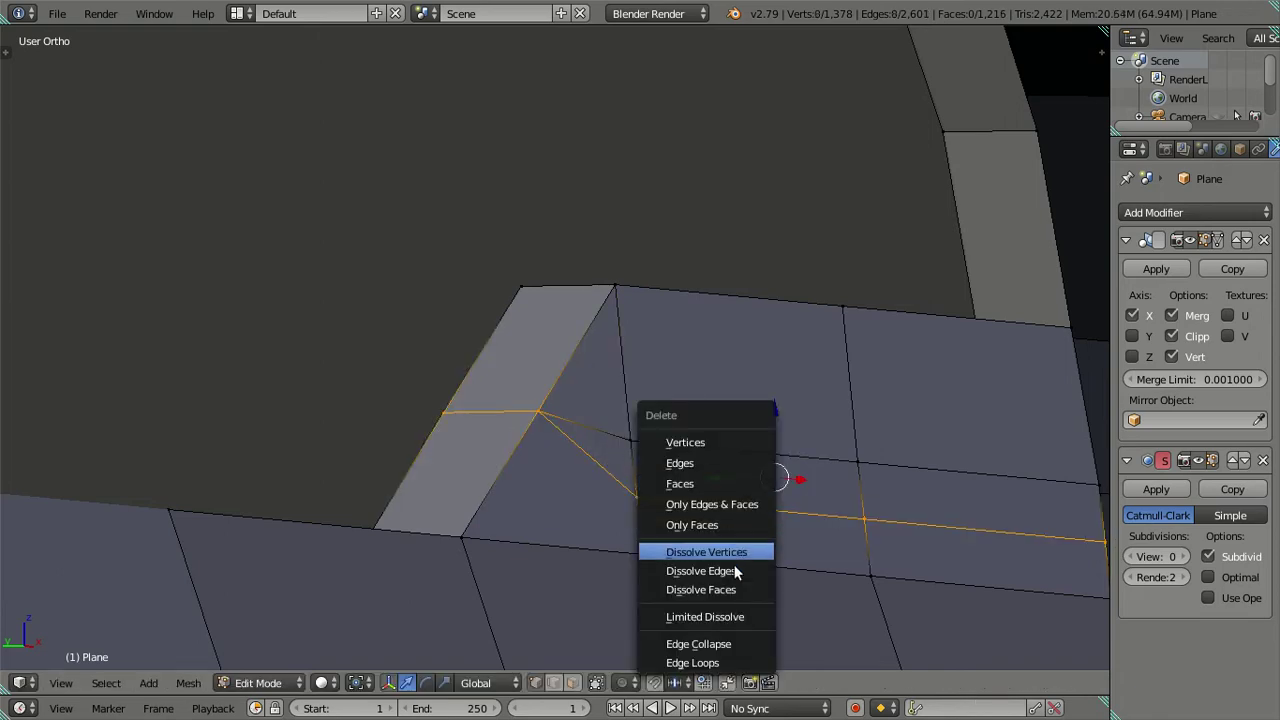
pyautogui.click(734, 571)
# Knife-cut a new edge straight across the chamfer strip.
pyautogui.moveTo(697, 549); pyautogui.dragTo(563, 514, button='middle')
pyautogui.moveTo(536, 467); pyautogui.dragTo(537, 457, button='middle')
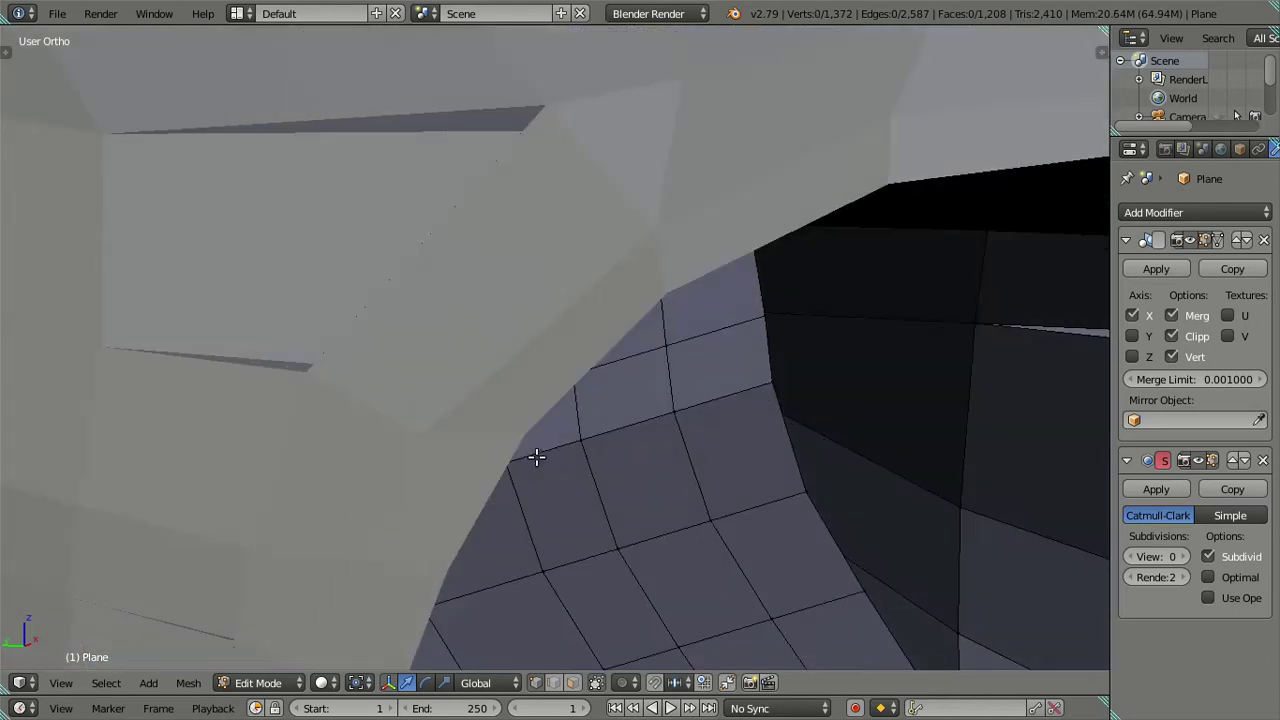
pyautogui.scroll(3, 494, 437)
pyautogui.scroll(2, 471, 414)
pyautogui.press('k')
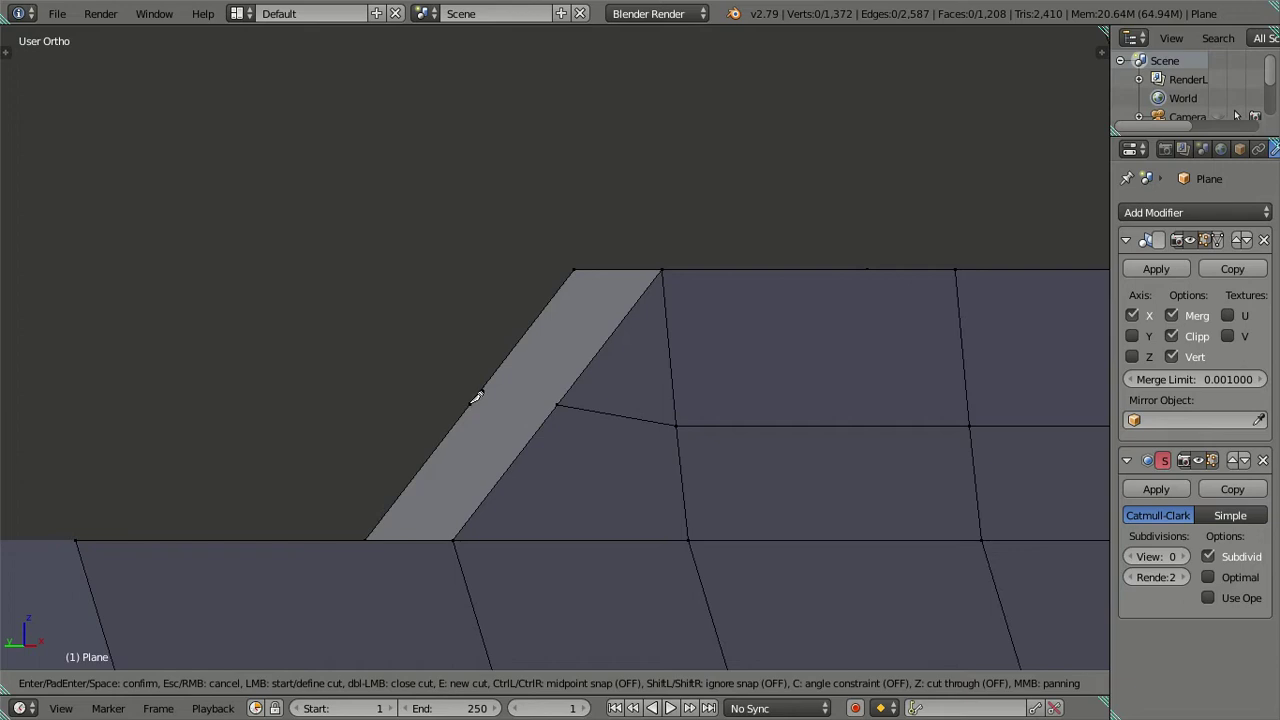
pyautogui.click(470, 404)
pyautogui.click(556, 404)
pyautogui.press('Return')
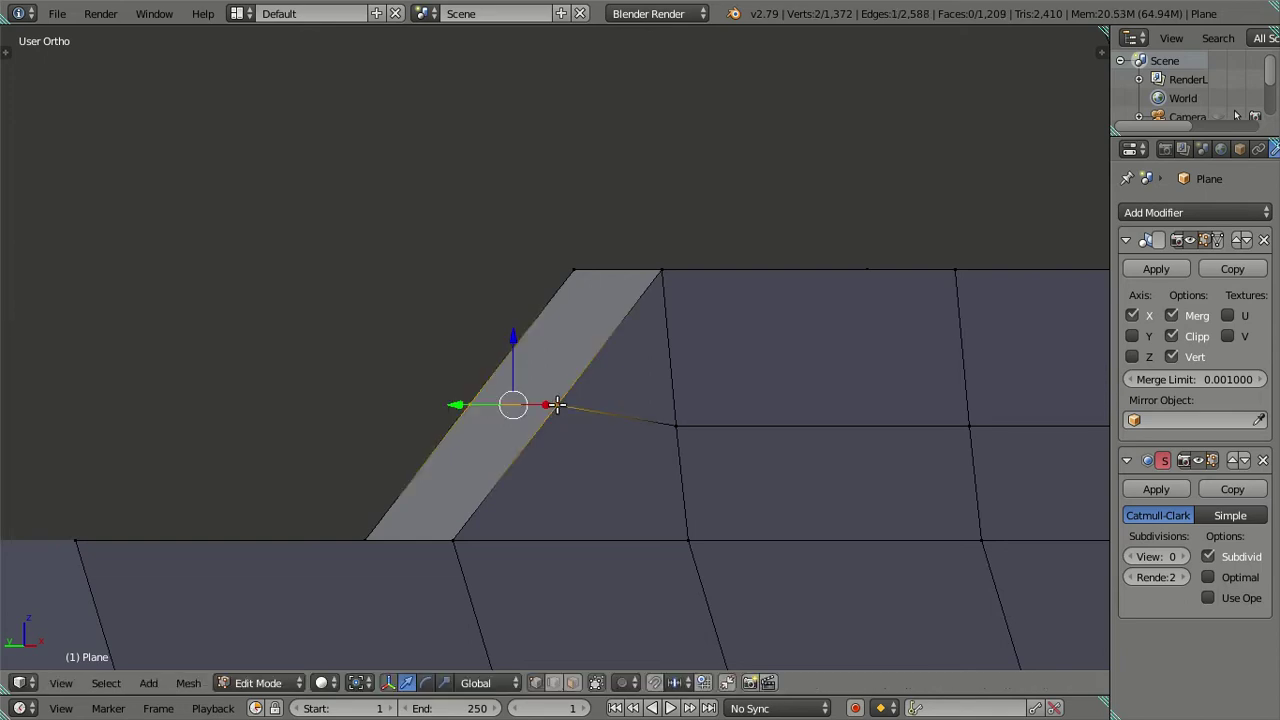
# Inspect the corner's edge flow in wireframe from a level view.
pyautogui.scroll(-2, 511, 400)
pyautogui.moveTo(511, 397)
pyautogui.mouseDown(button='middle')
pyautogui.moveTo(765, 390)
pyautogui.moveTo(749, 393)
pyautogui.mouseUp(button='middle')
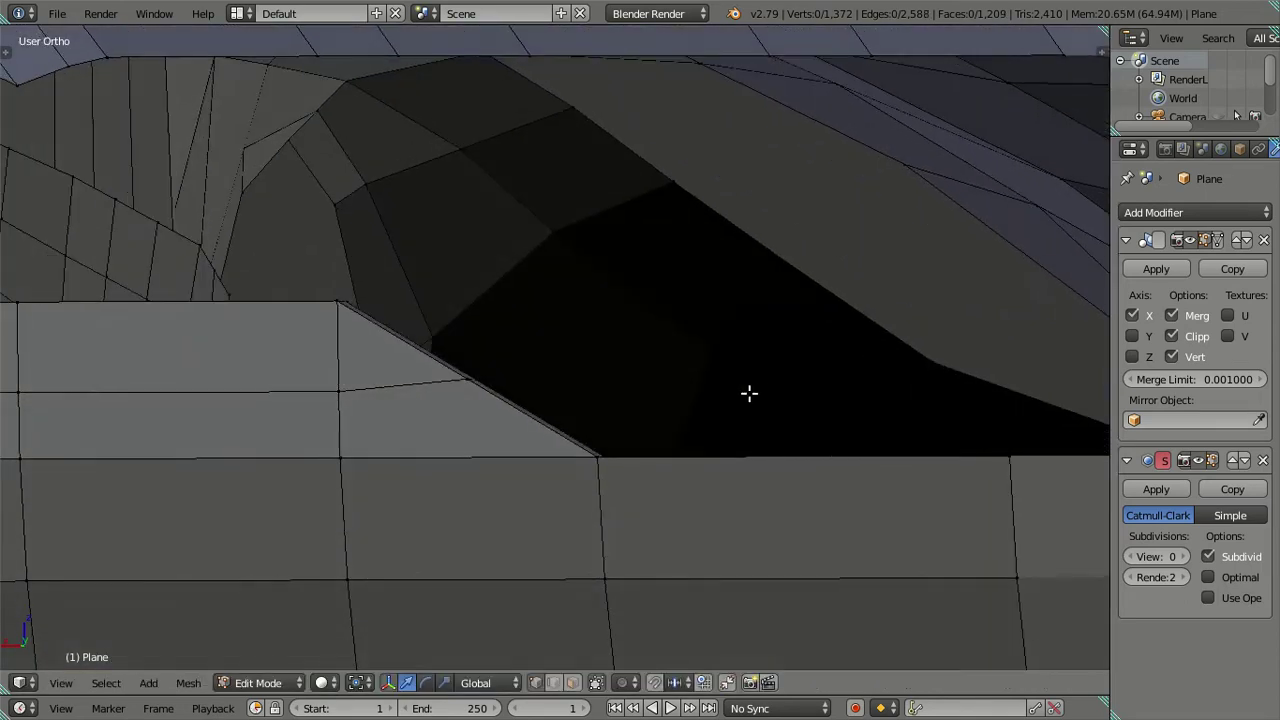
pyautogui.moveTo(486, 481); pyautogui.dragTo(414, 546, button='middle')
pyautogui.press('z')
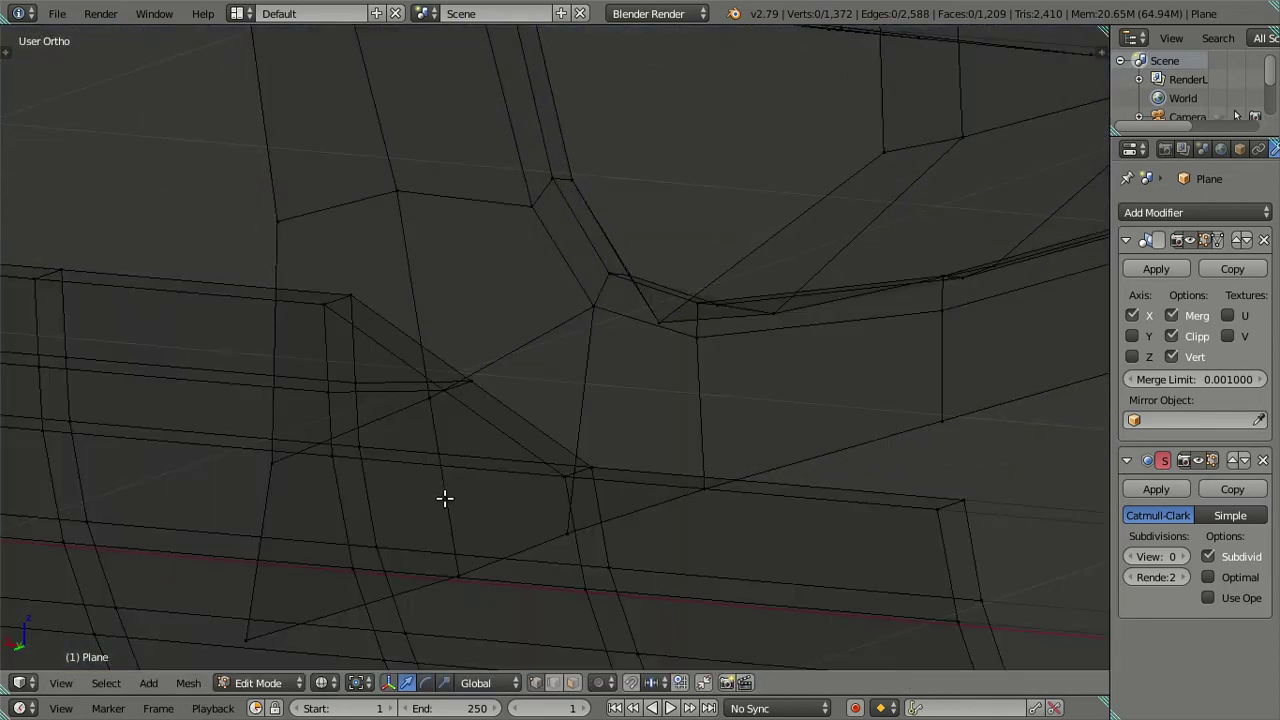
pyautogui.moveTo(445, 498); pyautogui.dragTo(492, 471, button='middle')
pyautogui.press('z')
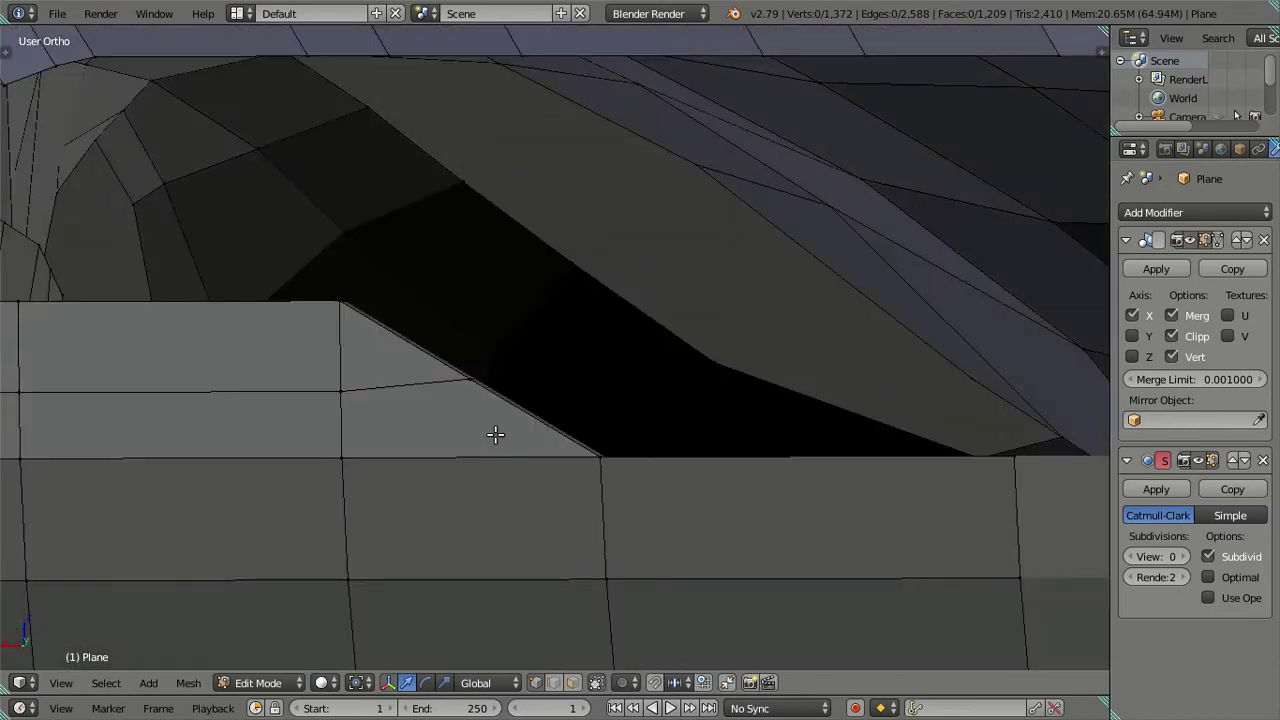
pyautogui.hotkey('ctrl', 'r')
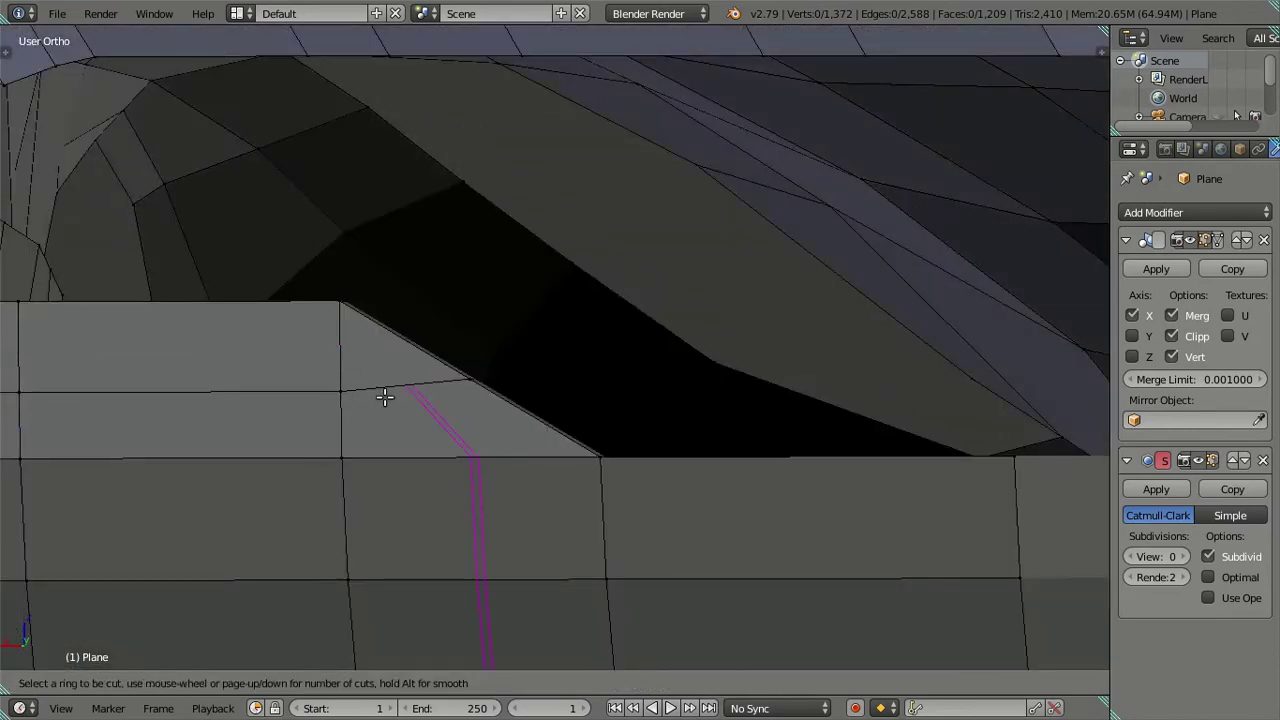
pyautogui.rightClick(385, 397)
# Dissolve two horizontal edges on the slanted section of the corner.
pyautogui.moveTo(371, 394); pyautogui.dragTo(331, 420, button='middle')
pyautogui.rightClick(371, 394)
pyautogui.keyDown('shift'); pyautogui.rightClick(422, 394); pyautogui.keyUp('shift')
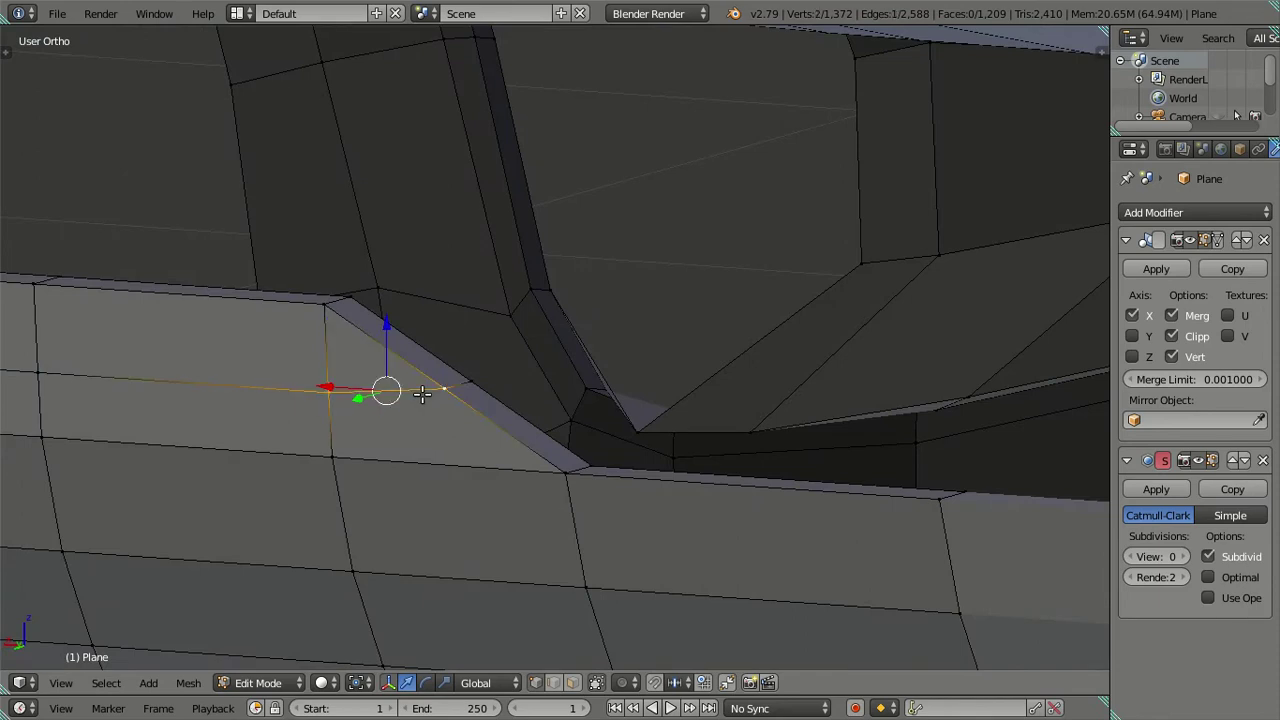
pyautogui.moveTo(400, 421)
pyautogui.mouseDown(button='middle')
pyautogui.moveTo(637, 397)
pyautogui.moveTo(653, 425)
pyautogui.mouseUp(button='middle')
pyautogui.keyDown('shift'); pyautogui.rightClick(588, 414); pyautogui.keyUp('shift')
pyautogui.press('x')
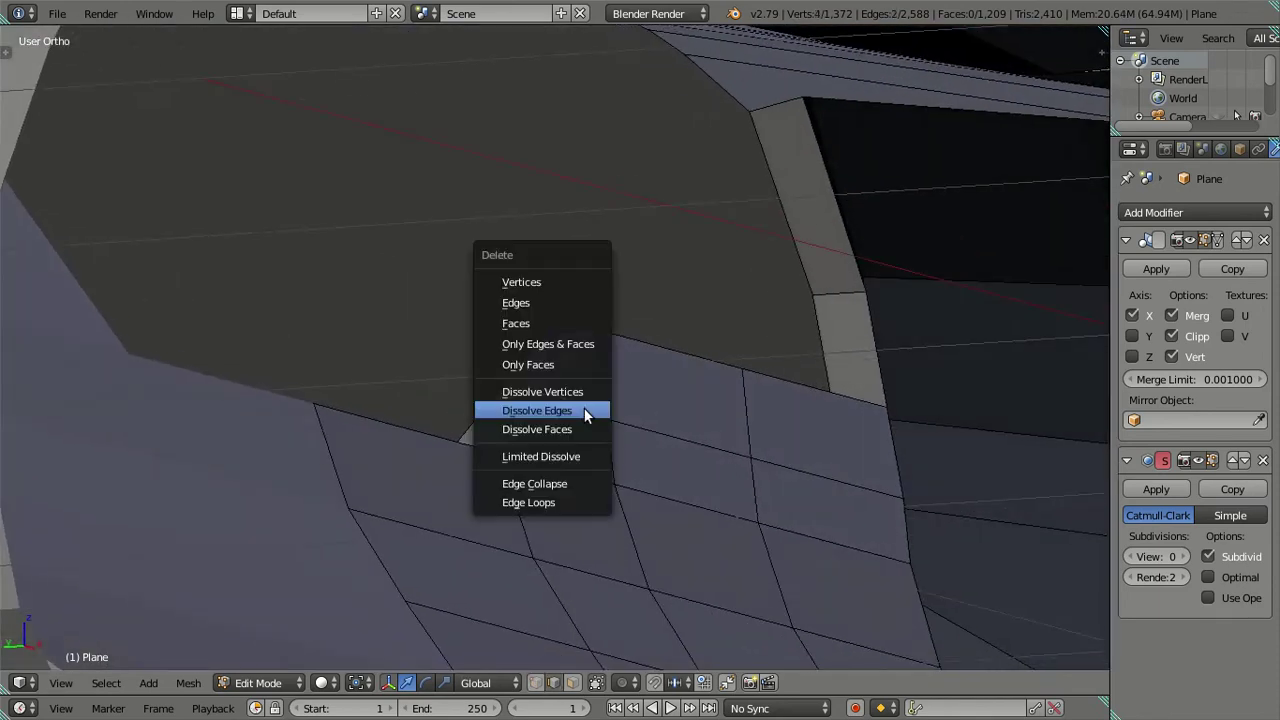
pyautogui.click(584, 410)
# Raise one edge of the slanted section straight up along Z.
pyautogui.moveTo(508, 428)
pyautogui.mouseDown(button='middle')
pyautogui.moveTo(671, 449)
pyautogui.moveTo(452, 428)
pyautogui.mouseUp(button='middle')
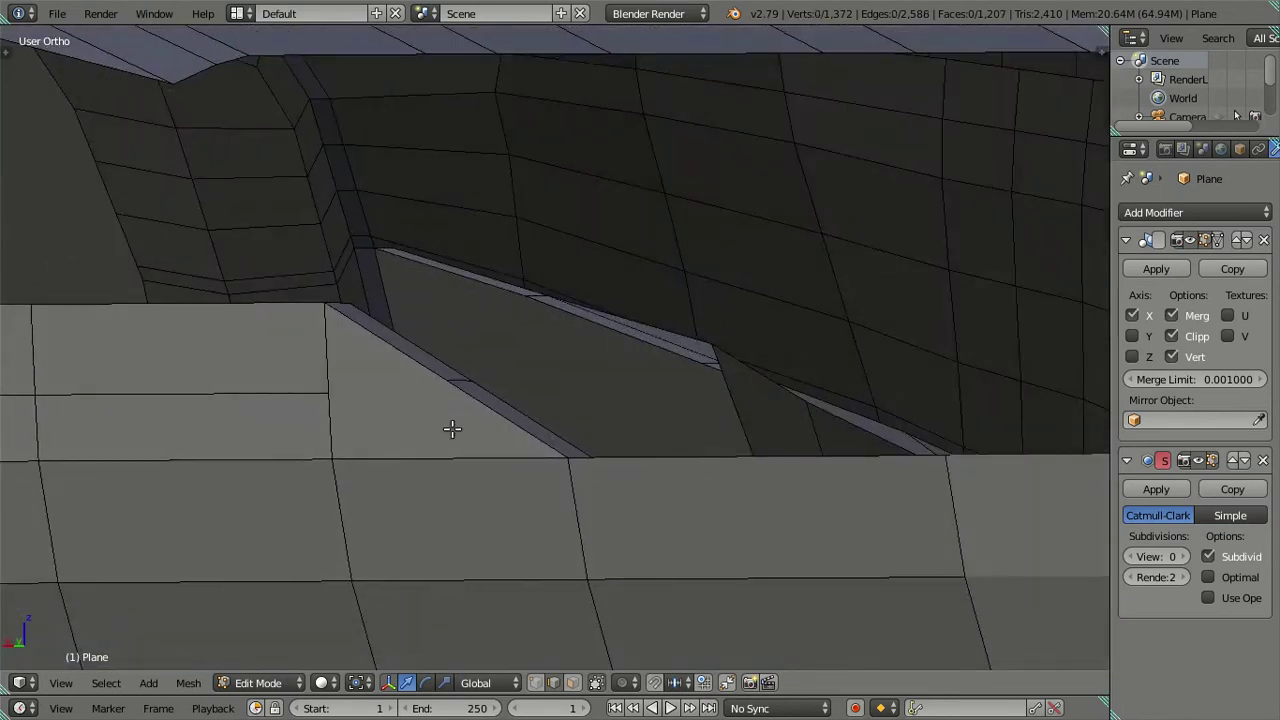
pyautogui.hotkey('ctrl', 'r')
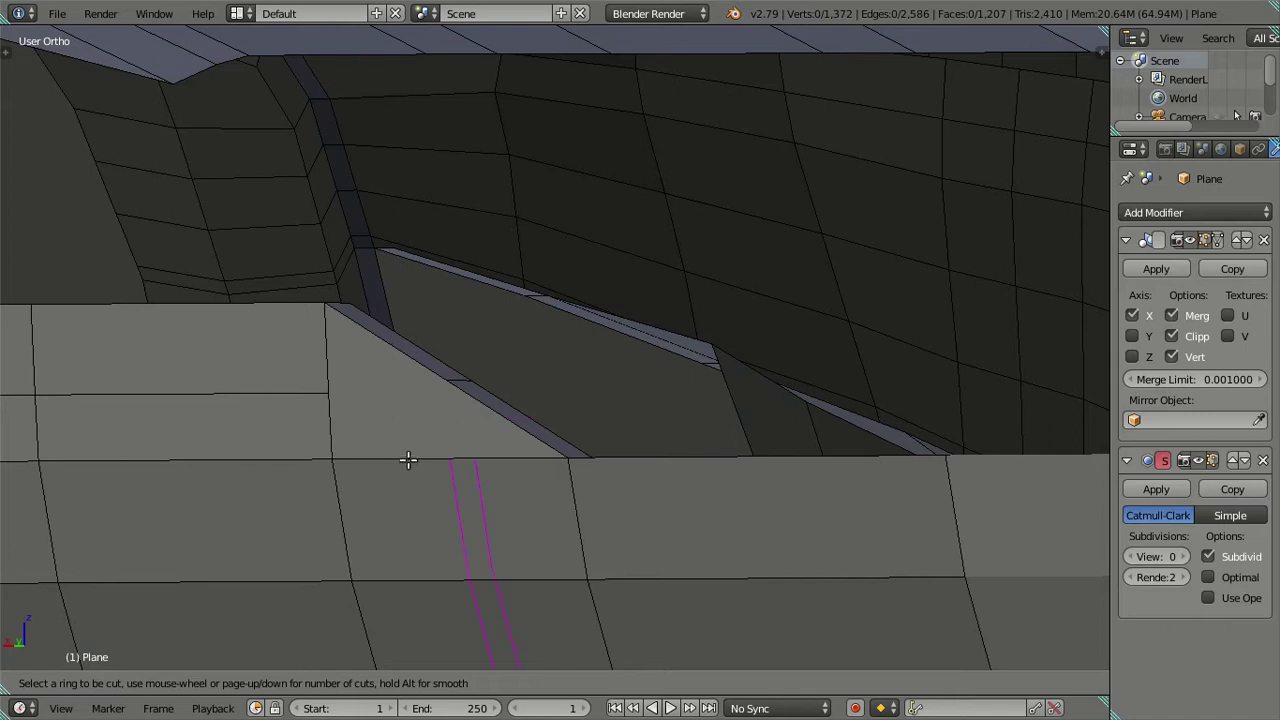
pyautogui.press('Escape')
pyautogui.moveTo(400, 457)
pyautogui.mouseDown(button='middle')
pyautogui.moveTo(540, 523)
pyautogui.moveTo(541, 547)
pyautogui.moveTo(517, 537)
pyautogui.moveTo(480, 431)
pyautogui.moveTo(510, 370)
pyautogui.mouseUp(button='middle')
pyautogui.rightClick(470, 396)
pyautogui.press('g')
pyautogui.press('z')
pyautogui.click(534, 237)
# Cancel a trial loop cut and deselect the whole mesh.
pyautogui.hotkey('ctrl', 'r')
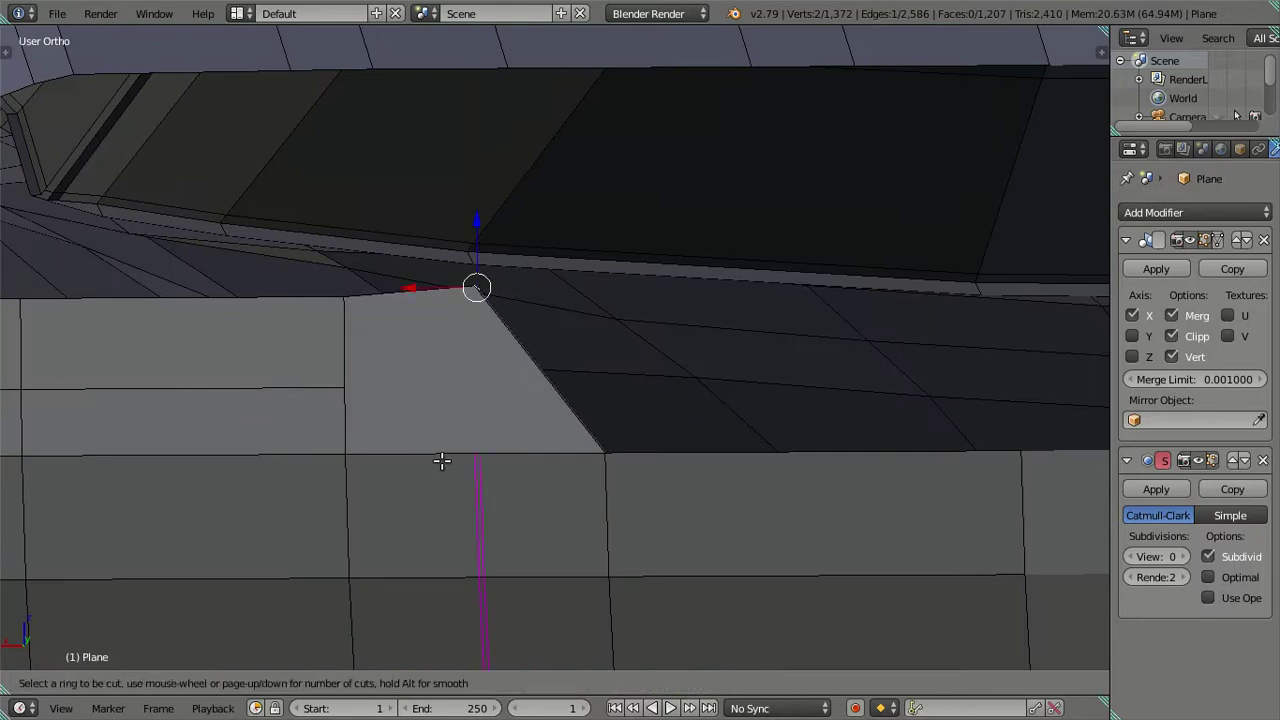
pyautogui.press('Escape')
pyautogui.moveTo(443, 437); pyautogui.dragTo(446, 409, button='middle')
pyautogui.scroll(-2, 440, 428)
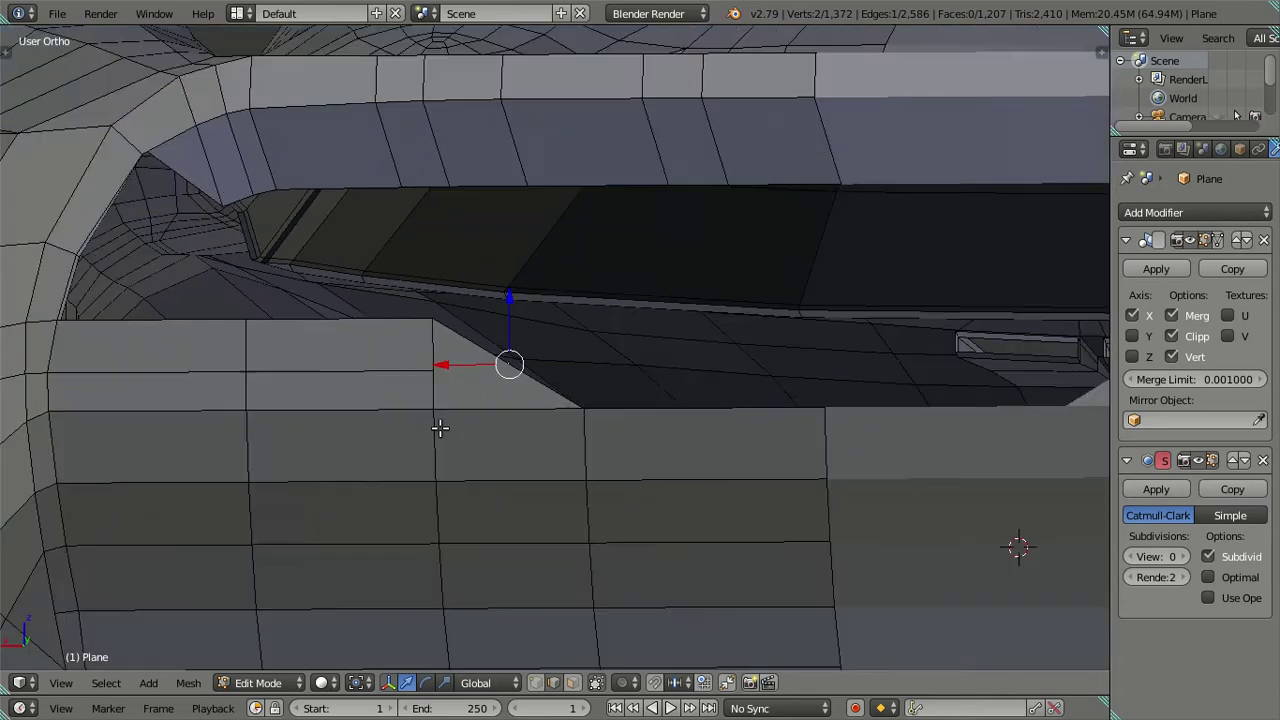
pyautogui.scroll(-3, 485, 440)
pyautogui.press('a')
pyautogui.scroll(3, 537, 430)
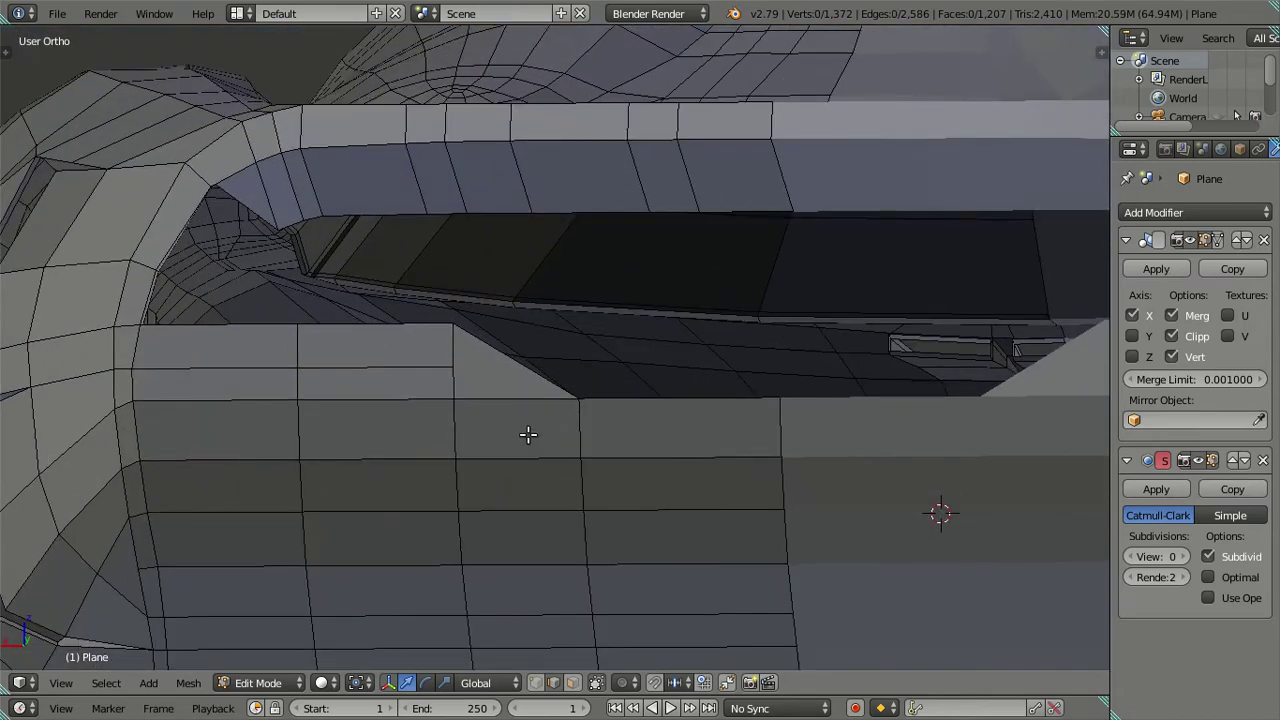
# Select the diagonal edge inside the bumper opening, try joining it with J, and revert.
pyautogui.scroll(-3, 652, 476)
pyautogui.moveTo(549, 468)
pyautogui.mouseDown(button='middle')
pyautogui.moveTo(583, 391)
pyautogui.moveTo(686, 400)
pyautogui.moveTo(607, 373)
pyautogui.moveTo(600, 391)
pyautogui.moveTo(651, 437)
pyautogui.moveTo(680, 426)
pyautogui.moveTo(681, 398)
pyautogui.moveTo(734, 386)
pyautogui.moveTo(763, 400)
pyautogui.moveTo(771, 429)
pyautogui.moveTo(706, 397)
pyautogui.moveTo(611, 397)
pyautogui.moveTo(531, 403)
pyautogui.moveTo(531, 438)
pyautogui.mouseUp(button='middle')
pyautogui.scroll(3, 505, 417)
pyautogui.moveTo(471, 406); pyautogui.dragTo(527, 454, button='middle')
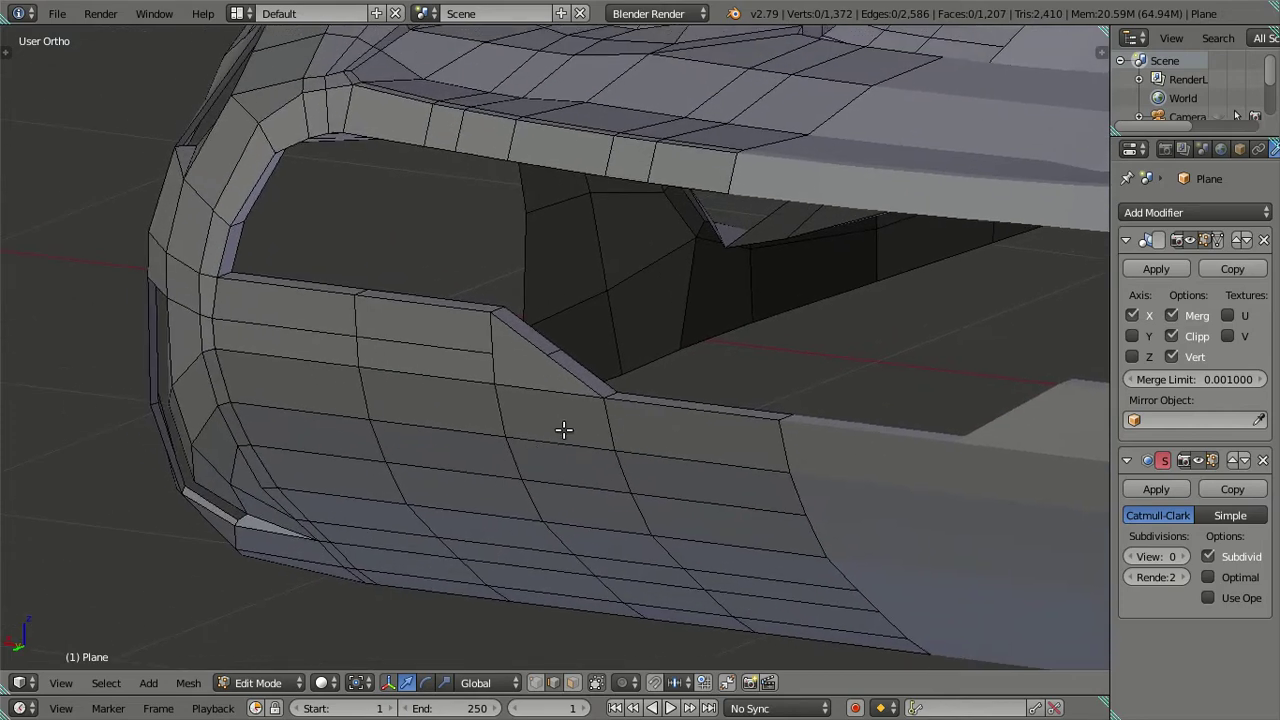
pyautogui.moveTo(564, 429)
pyautogui.mouseDown(button='middle')
pyautogui.moveTo(609, 380)
pyautogui.moveTo(643, 386)
pyautogui.moveTo(623, 378)
pyautogui.mouseUp(button='middle')
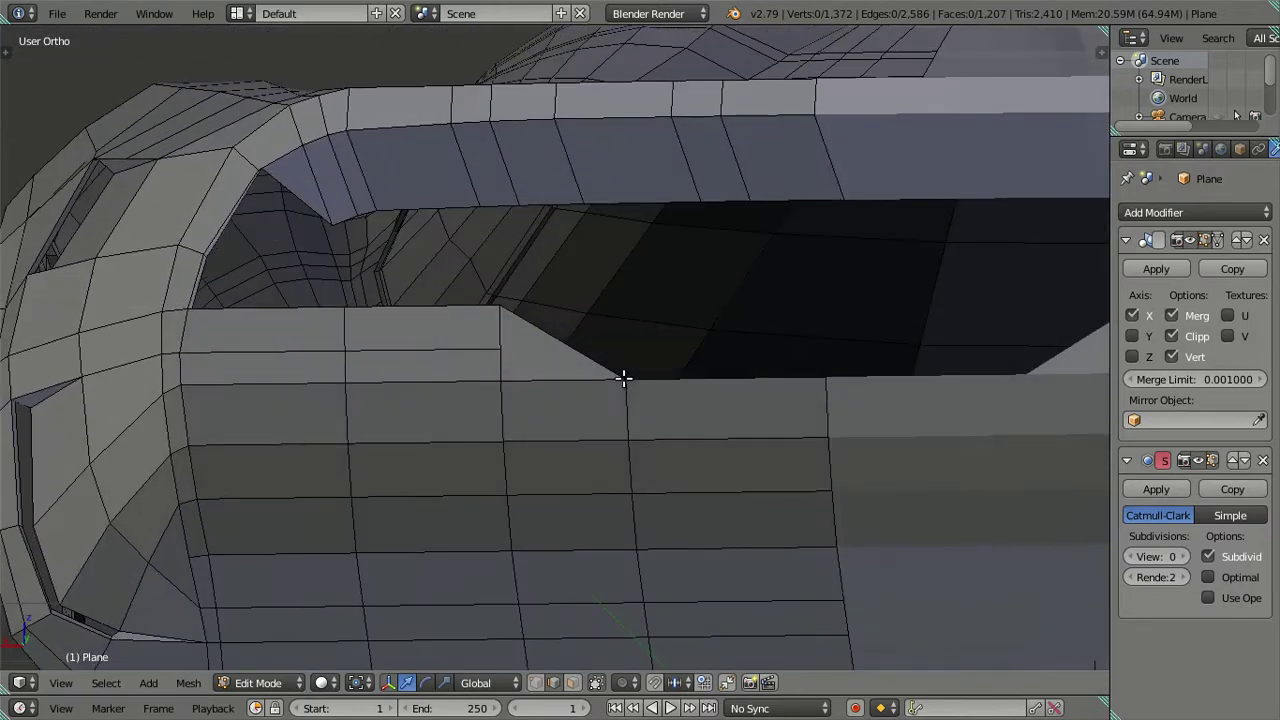
pyautogui.moveTo(565, 429)
pyautogui.mouseDown(button='middle')
pyautogui.moveTo(587, 441)
pyautogui.moveTo(537, 434)
pyautogui.mouseUp(button='middle')
pyautogui.click(587, 441)
pyautogui.rightClick(649, 382)
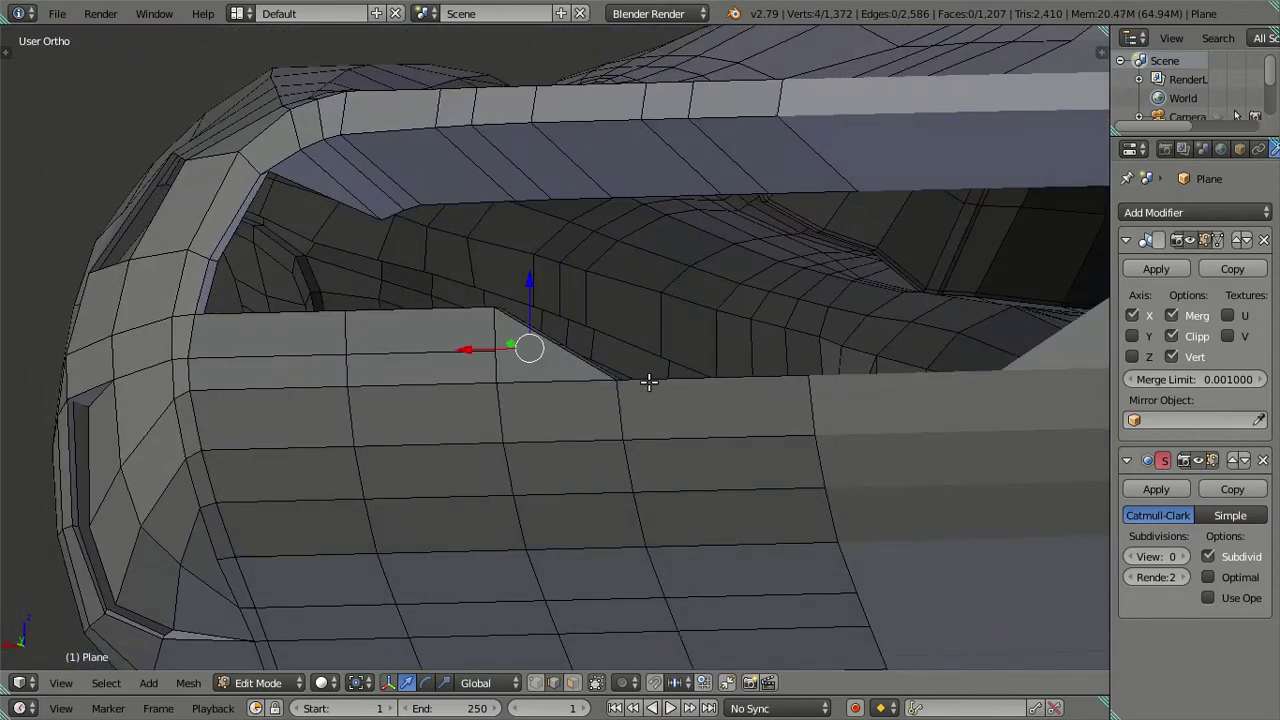
pyautogui.press('j')
pyautogui.hotkey('ctrl', 'z')
pyautogui.hotkey('ctrl', 'z')
pyautogui.hotkey('ctrl', 'z')
pyautogui.hotkey('ctrl', 'z')
pyautogui.hotkey('ctrl', 'shift', 'z')
pyautogui.hotkey('ctrl', 'shift', 'z')
pyautogui.hotkey('ctrl', 'shift', 'z')
pyautogui.hotkey('ctrl', 'shift', 'z')
pyautogui.press('a')
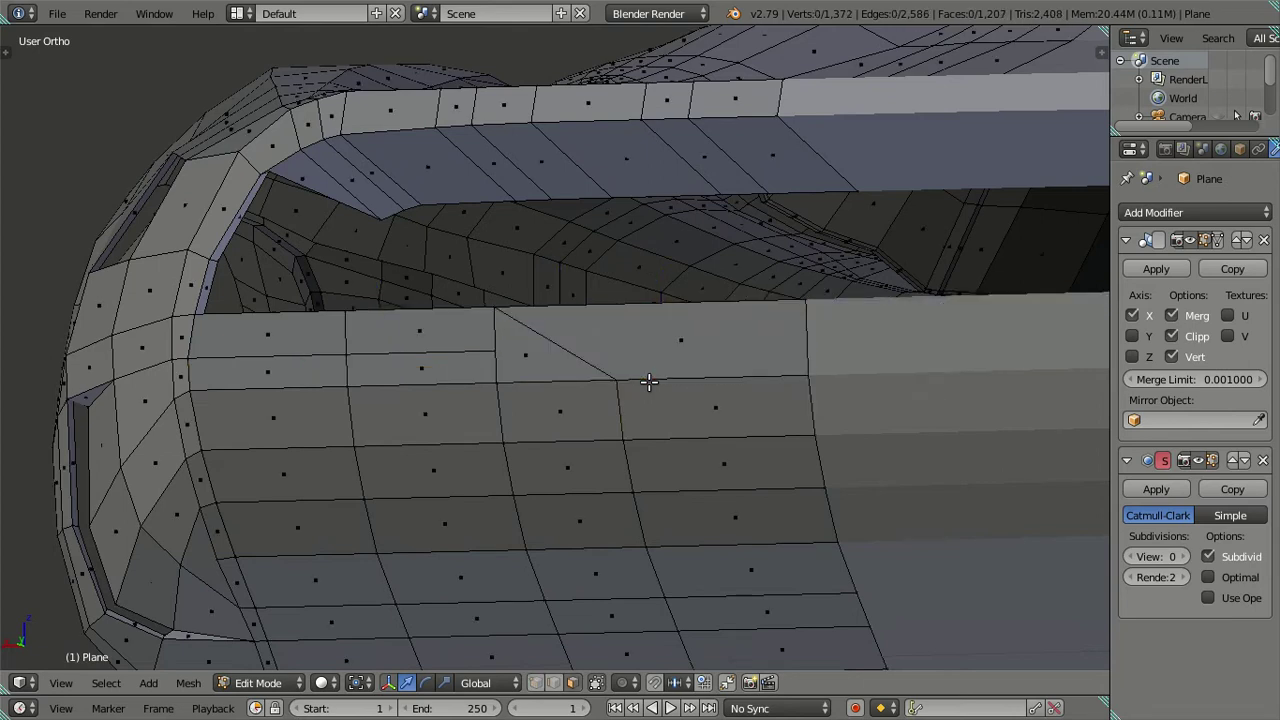
# Briefly leave Edit Mode to reveal hidden objects, then return and switch to edge select.
pyautogui.press('Tab')
pyautogui.hotkey('alt', 'h')
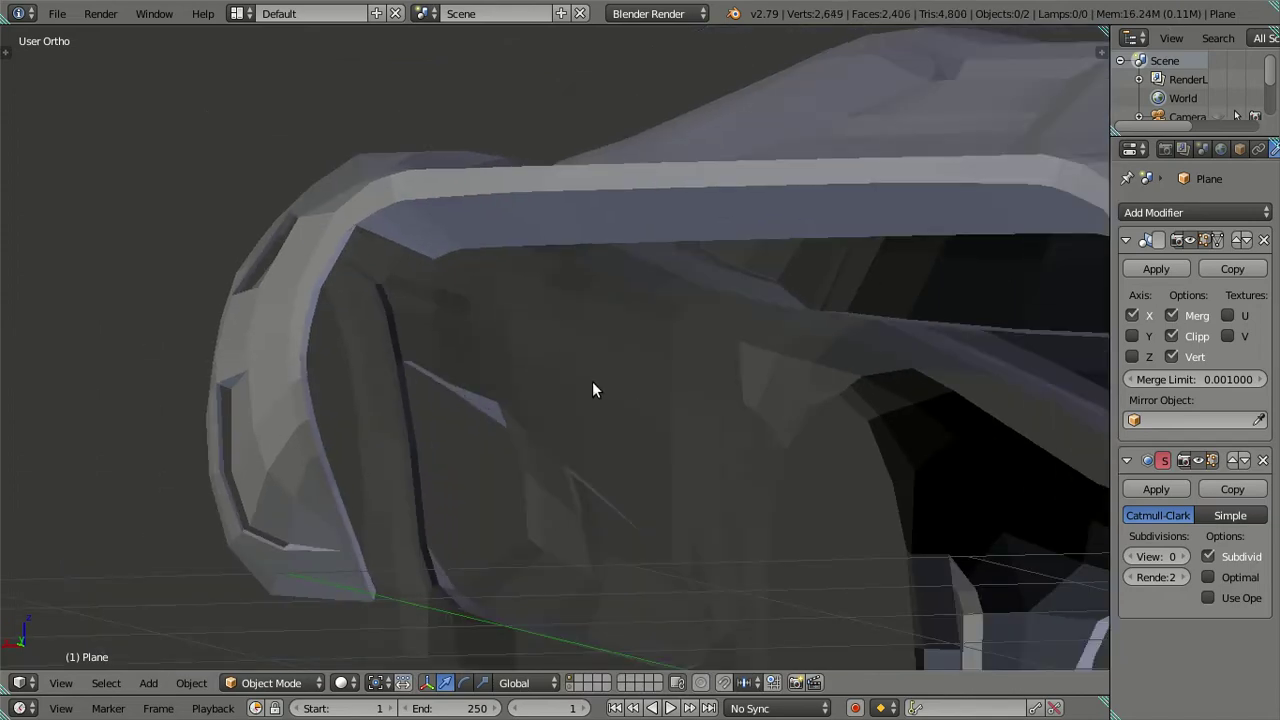
pyautogui.hotkey('ctrl', 'z')
pyautogui.hotkey('ctrl', 'z')
pyautogui.moveTo(611, 418)
pyautogui.mouseDown(button='middle')
pyautogui.moveTo(586, 423)
pyautogui.moveTo(609, 386)
pyautogui.moveTo(666, 390)
pyautogui.moveTo(691, 420)
pyautogui.moveTo(660, 429)
pyautogui.moveTo(640, 471)
pyautogui.moveTo(628, 425)
pyautogui.moveTo(578, 407)
pyautogui.mouseUp(button='middle')
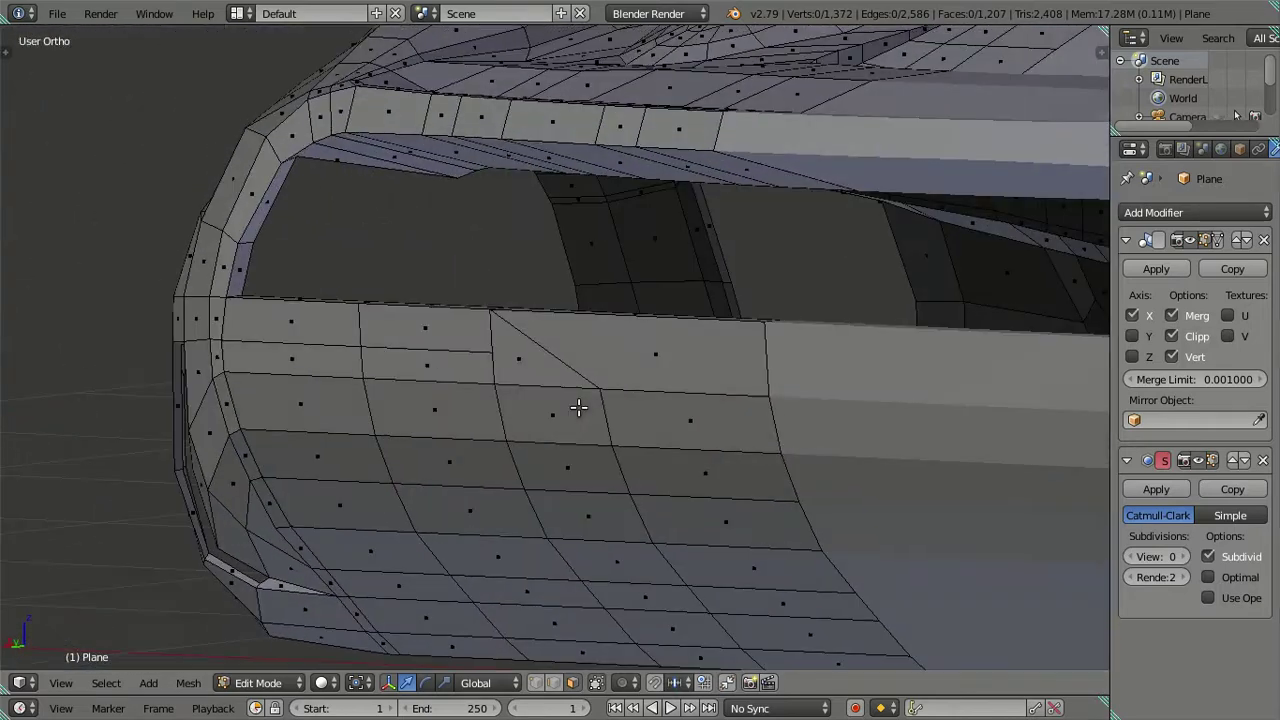
pyautogui.click(553, 682)
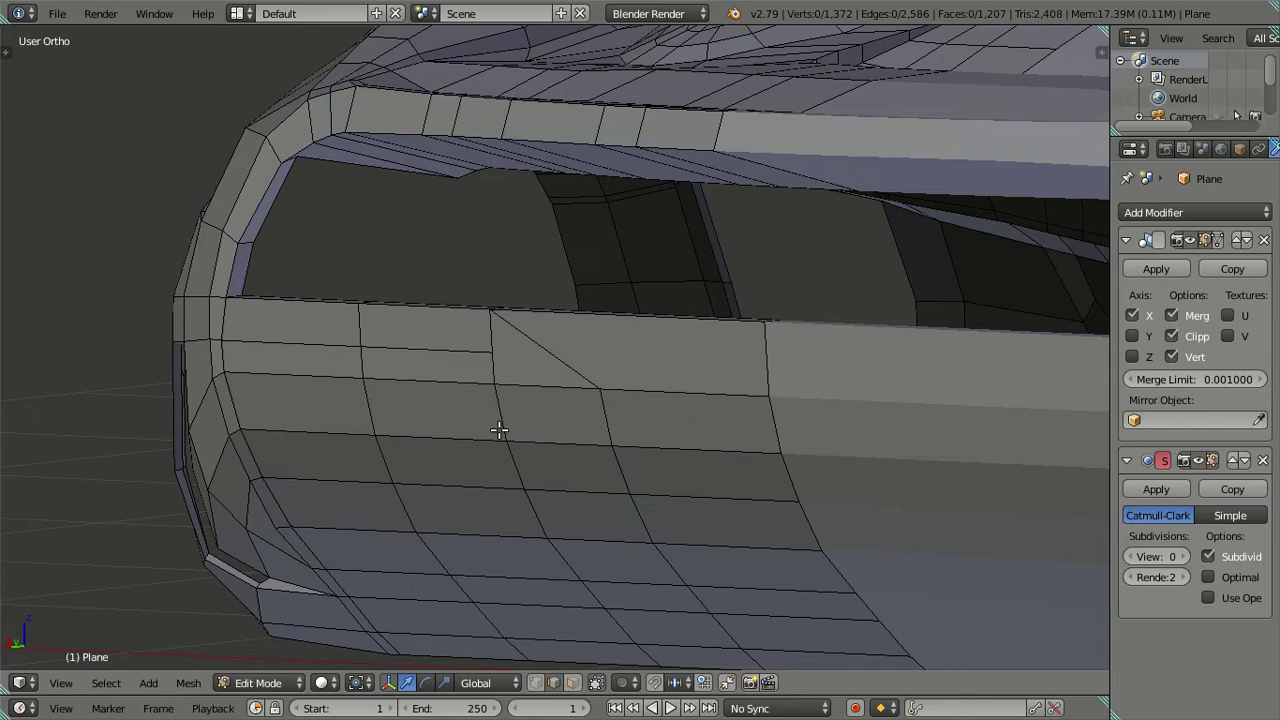
pyautogui.rightClick(548, 332)
pyautogui.moveTo(614, 374)
pyautogui.mouseDown(button='middle')
pyautogui.moveTo(656, 391)
pyautogui.moveTo(711, 383)
pyautogui.moveTo(704, 367)
pyautogui.moveTo(651, 386)
pyautogui.moveTo(640, 363)
pyautogui.moveTo(586, 357)
pyautogui.moveTo(656, 377)
pyautogui.moveTo(460, 426)
pyautogui.moveTo(369, 363)
pyautogui.moveTo(337, 367)
pyautogui.moveTo(624, 399)
pyautogui.mouseUp(button='middle')
pyautogui.press('a')
# Dissolve the unneeded edge loop on the rear bumper and deselect.
pyautogui.keyDown('alt'); pyautogui.rightClick(425, 354); pyautogui.keyUp('alt')
pyautogui.press('x')
pyautogui.click(610, 382)
pyautogui.press('a')
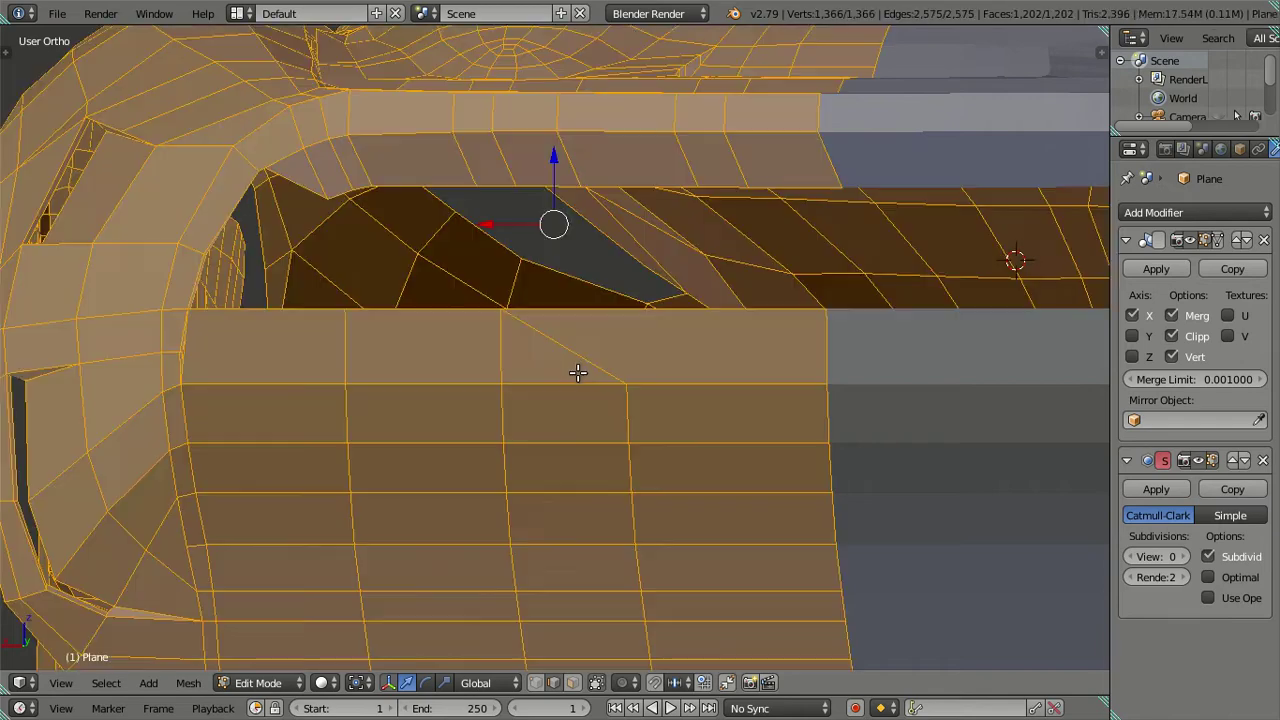
pyautogui.press('a')
pyautogui.moveTo(580, 371)
pyautogui.mouseDown(button='middle')
pyautogui.moveTo(583, 386)
pyautogui.moveTo(623, 400)
pyautogui.moveTo(526, 364)
pyautogui.moveTo(571, 383)
pyautogui.moveTo(574, 400)
pyautogui.moveTo(568, 376)
pyautogui.moveTo(641, 368)
pyautogui.moveTo(609, 351)
pyautogui.moveTo(543, 357)
pyautogui.moveTo(561, 350)
pyautogui.moveTo(771, 434)
pyautogui.moveTo(557, 349)
pyautogui.moveTo(236, 322)
pyautogui.moveTo(560, 357)
pyautogui.moveTo(583, 374)
pyautogui.moveTo(563, 393)
pyautogui.moveTo(580, 394)
pyautogui.moveTo(498, 445)
pyautogui.mouseUp(button='middle')
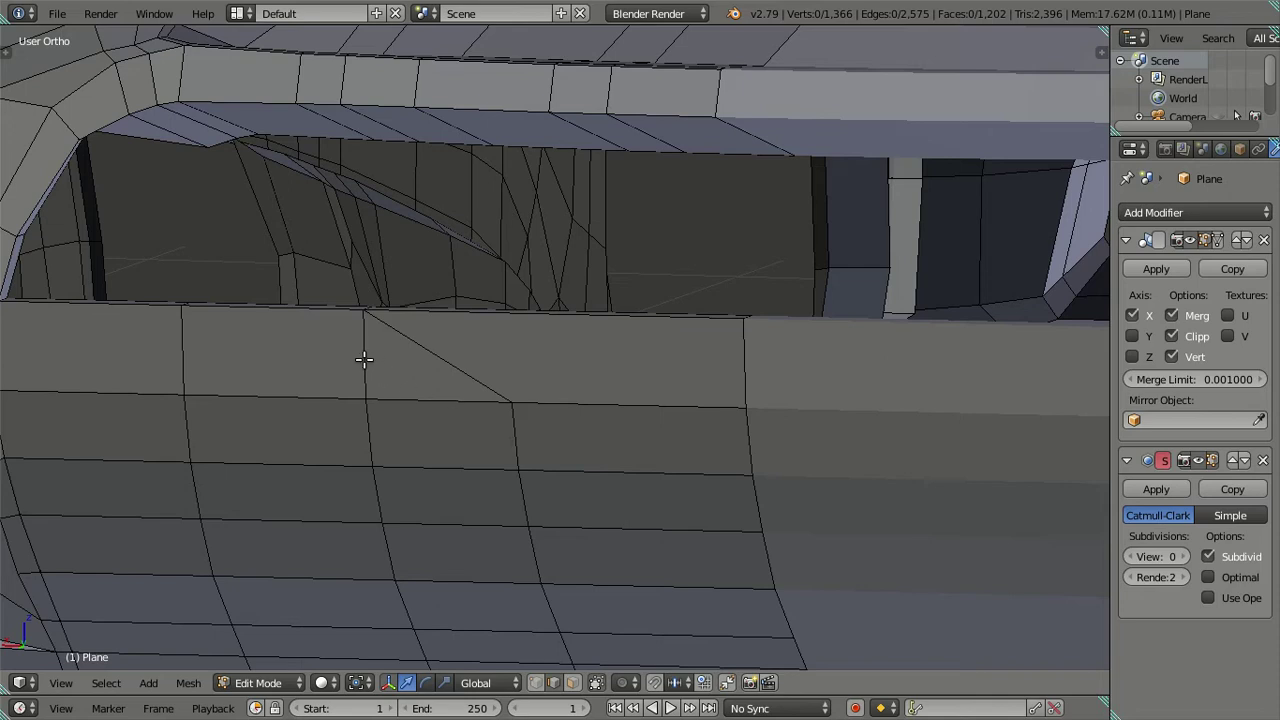
pyautogui.scroll(-1, 363, 360)
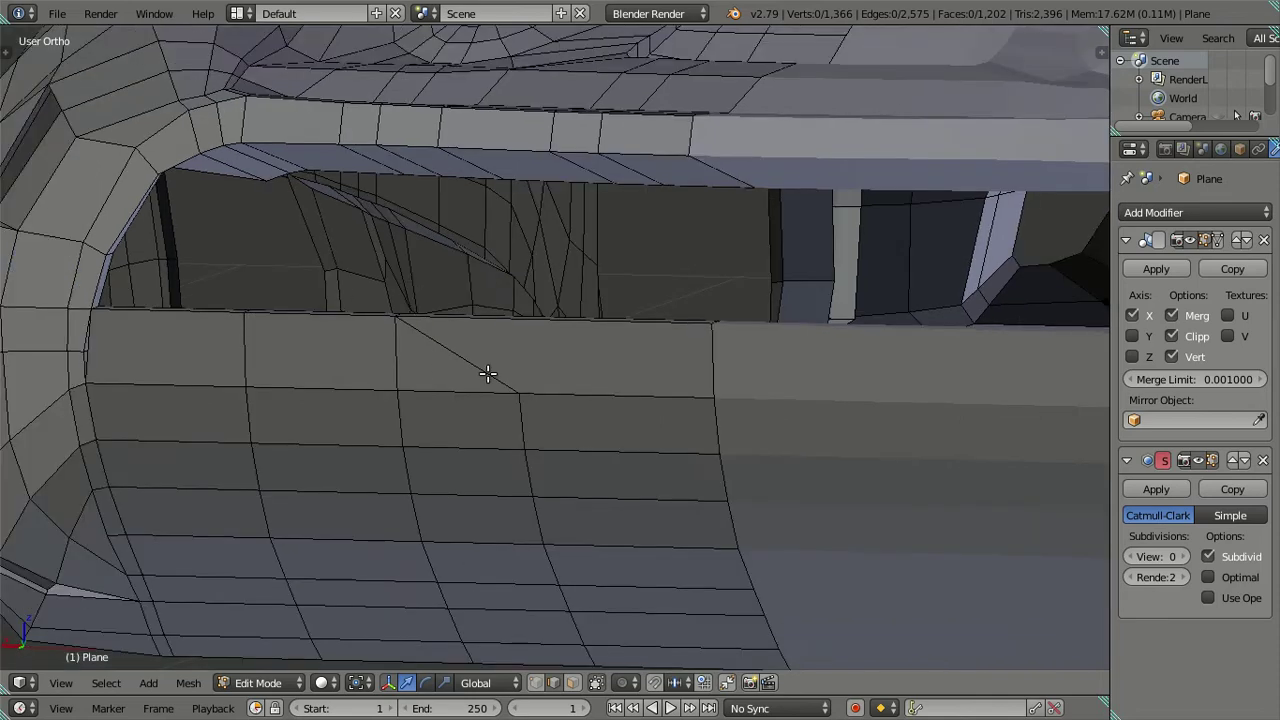
pyautogui.scroll(-1, 487, 373)
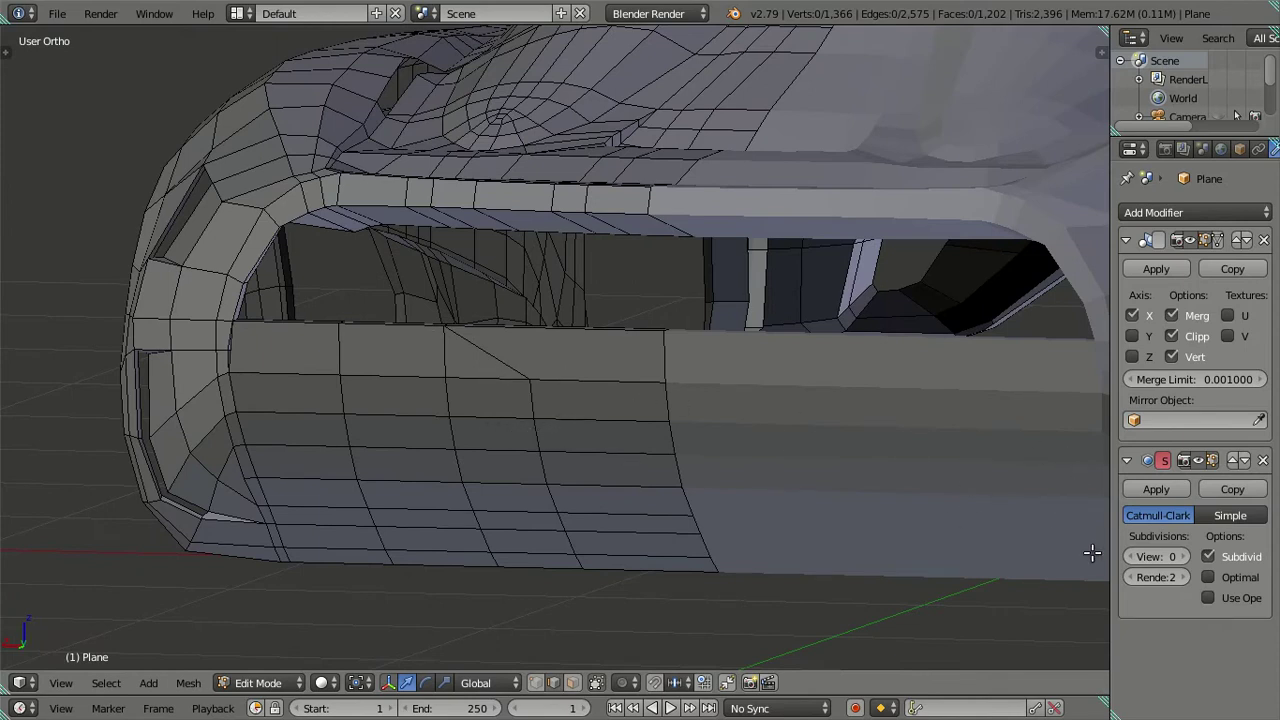
# Delete the faces of the whole connected curved lower bumper piece.
pyautogui.rightClick(484, 420)
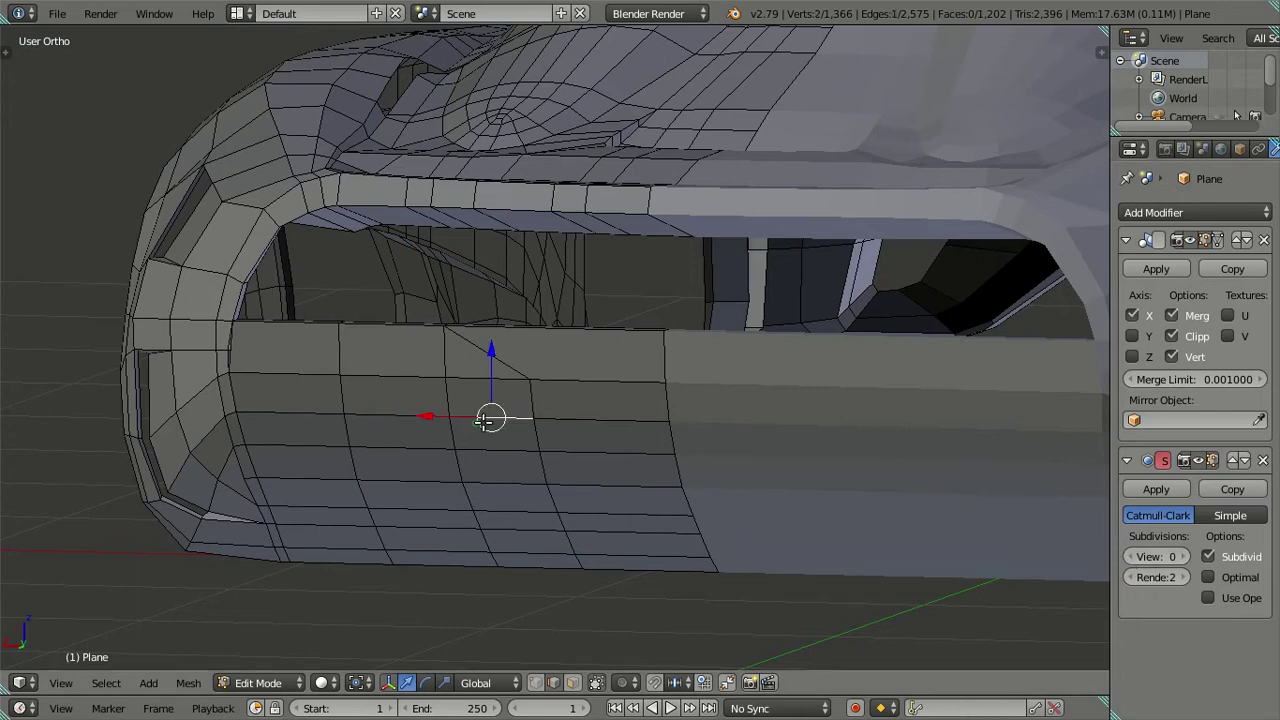
pyautogui.hotkey('ctrl', 'l')
pyautogui.press('x')
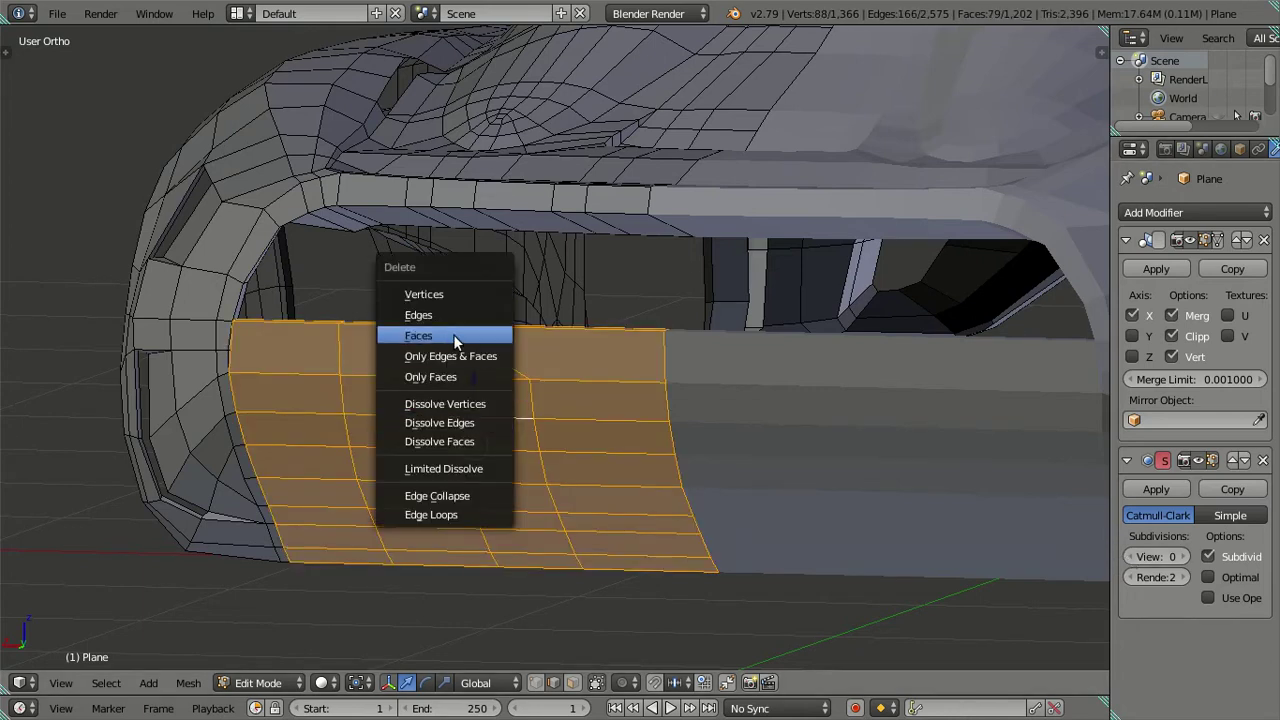
pyautogui.click(453, 334)
pyautogui.moveTo(400, 400); pyautogui.dragTo(343, 434, button='middle')
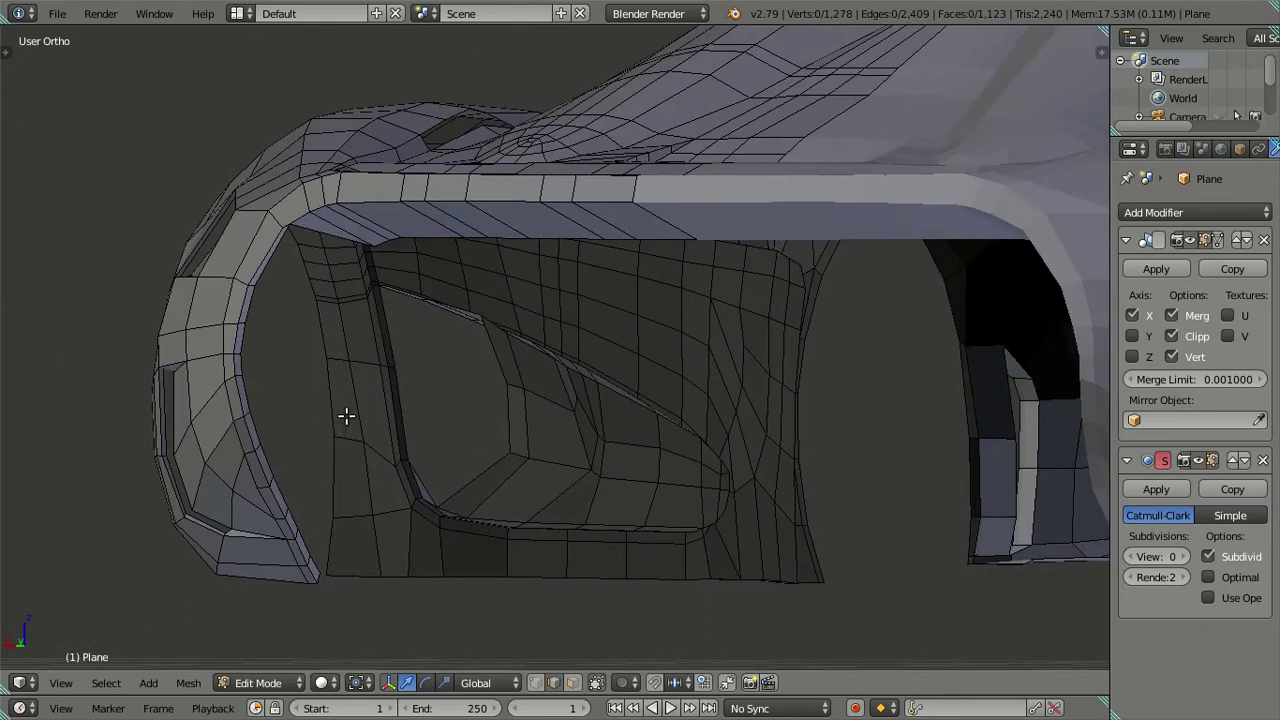
pyautogui.hotkey('ctrl', 'z')
pyautogui.press('x')
pyautogui.click(334, 400)
# Select the edge path along the opening's rim and extrude it into a new strip.
pyautogui.scroll(3, 211, 351)
pyautogui.moveTo(211, 351); pyautogui.dragTo(416, 331, button='middle')
pyautogui.rightClick(317, 318)
pyautogui.keyDown('ctrl'); pyautogui.rightClick(425, 640); pyautogui.keyUp('ctrl')
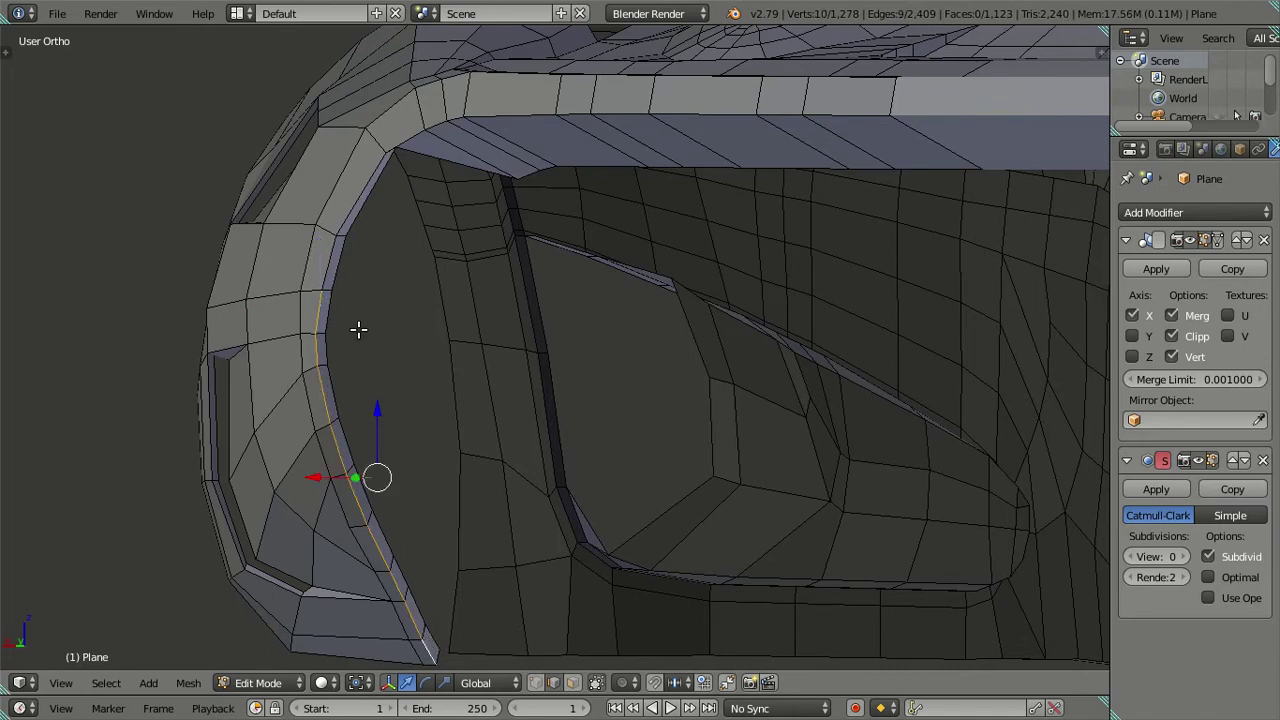
pyautogui.click(535, 683)
pyautogui.keyDown('shift'); pyautogui.rightClick(330, 290); pyautogui.keyUp('shift')
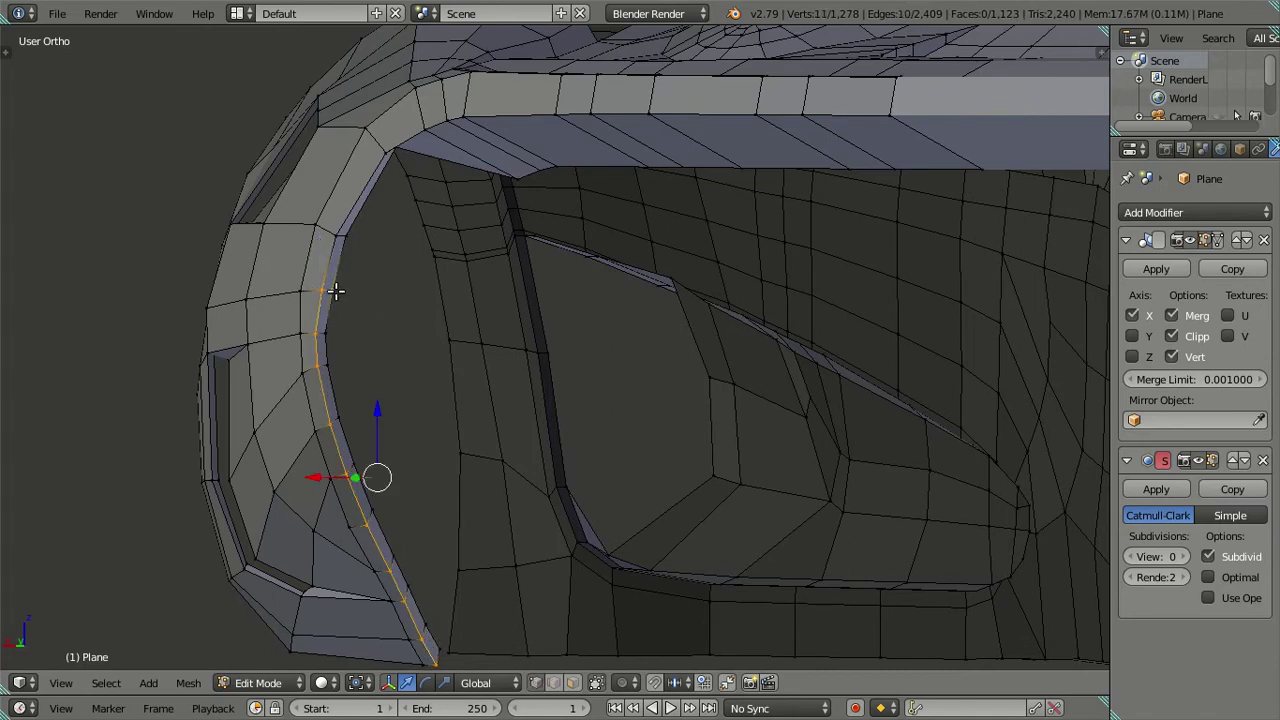
pyautogui.keyDown('ctrl'); pyautogui.rightClick(442, 646); pyautogui.keyUp('ctrl')
pyautogui.moveTo(442, 646); pyautogui.dragTo(455, 594, button='middle')
pyautogui.press('e')
pyautogui.rightClick(600, 549)
pyautogui.moveTo(600, 549); pyautogui.dragTo(606, 471, button='middle')
pyautogui.press('e')
pyautogui.click(480, 413)
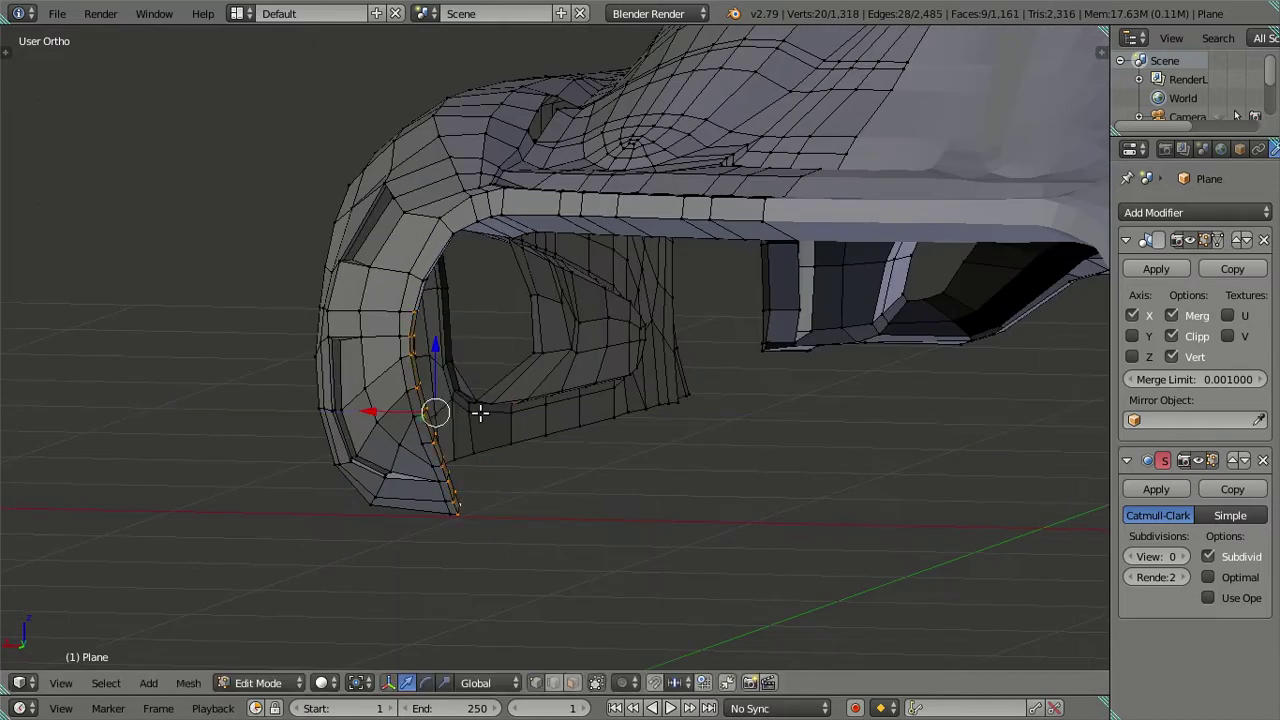
# Move the extruded strip sideways, delete unwanted faces, and push the outer loop outward.
pyautogui.press('g')
pyautogui.click(690, 428)
pyautogui.press('x')
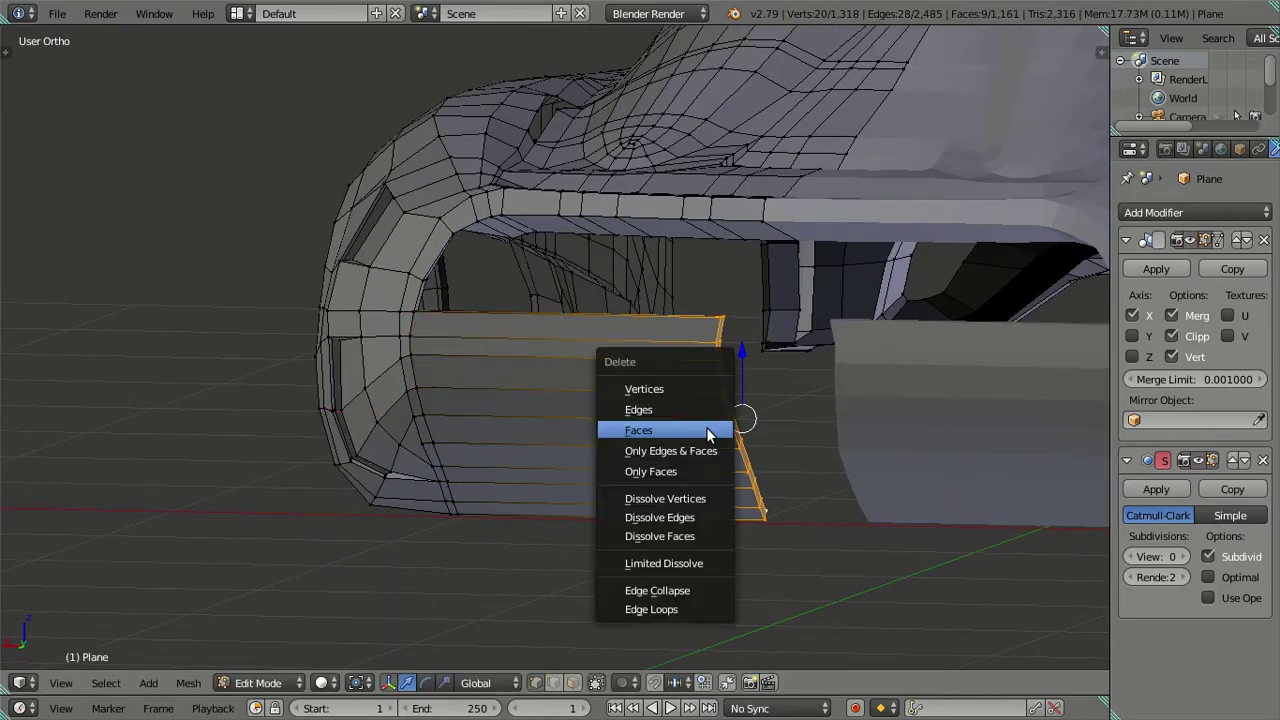
pyautogui.click(706, 429)
pyautogui.keyDown('alt'); pyautogui.rightClick(714, 375); pyautogui.keyUp('alt')
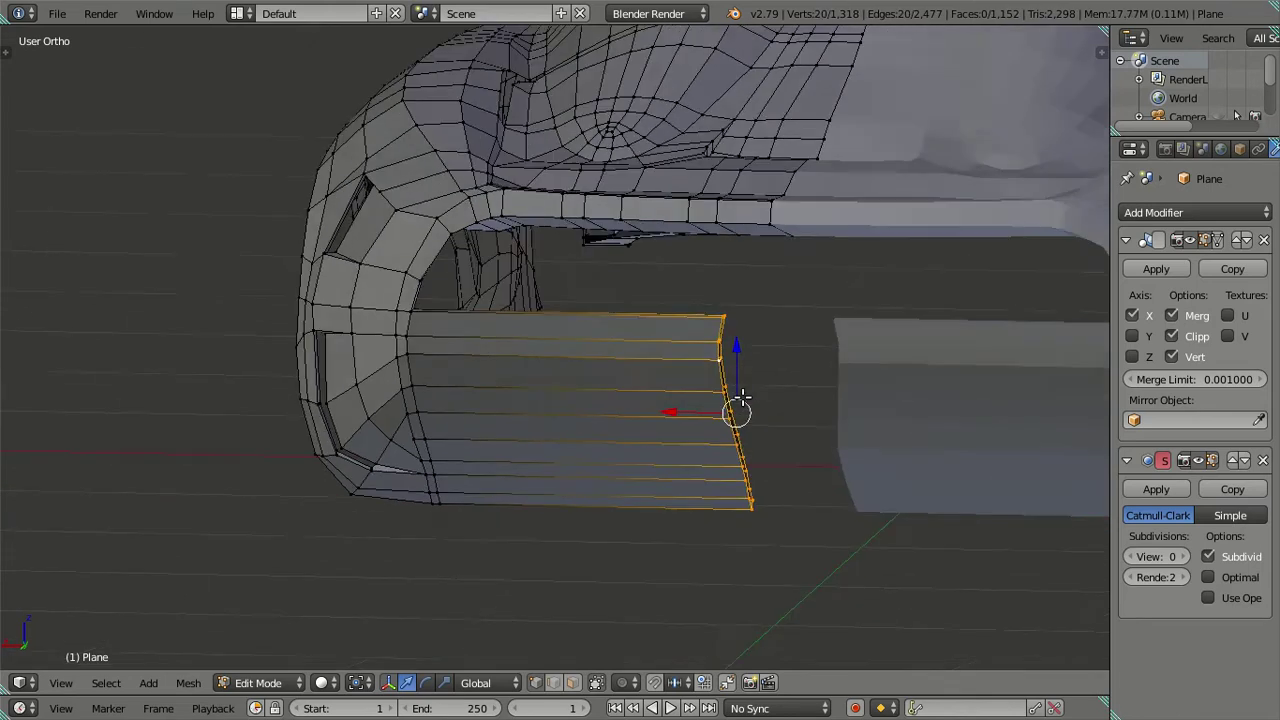
pyautogui.moveTo(714, 375); pyautogui.dragTo(731, 403, button='middle')
pyautogui.press('g')
pyautogui.click(958, 402)
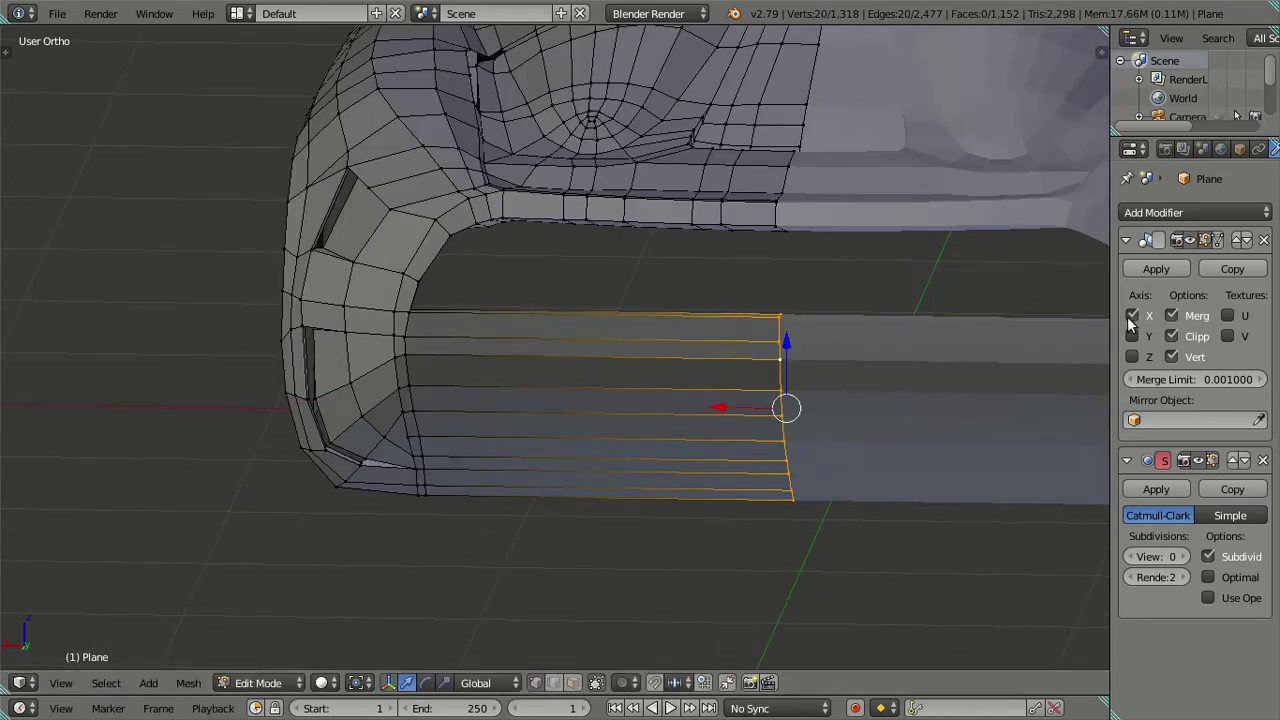
# Turn off Mirror X and add a vertical loop cut near the panel's inner end.
pyautogui.click(1132, 315)
pyautogui.moveTo(857, 457); pyautogui.dragTo(566, 517, button='middle')
pyautogui.press('a')
pyautogui.moveTo(497, 475)
pyautogui.mouseDown(button='middle')
pyautogui.moveTo(500, 443)
pyautogui.moveTo(423, 463)
pyautogui.moveTo(403, 503)
pyautogui.moveTo(550, 465)
pyautogui.moveTo(480, 429)
pyautogui.moveTo(491, 429)
pyautogui.mouseUp(button='middle')
pyautogui.hotkey('ctrl', 'r')
pyautogui.click(507, 420)
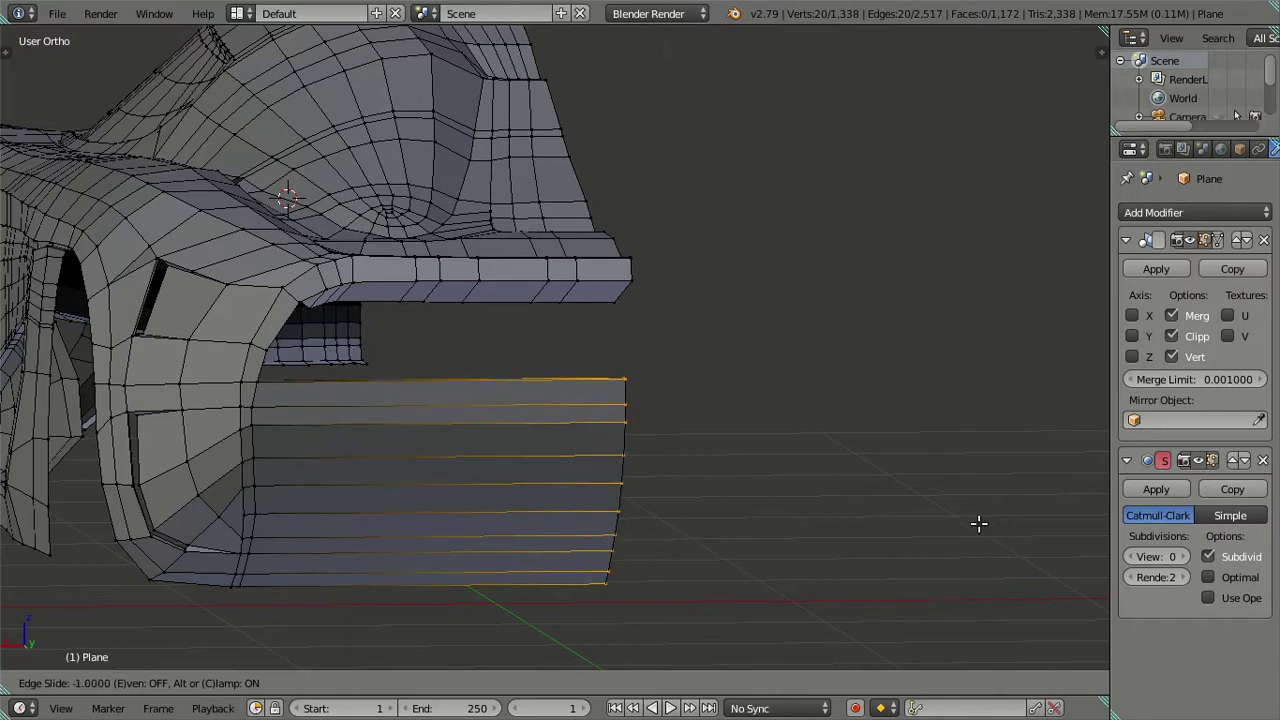
pyautogui.click(1078, 521)
pyautogui.moveTo(1078, 521)
pyautogui.mouseDown(button='middle')
pyautogui.moveTo(854, 520)
pyautogui.moveTo(849, 497)
pyautogui.moveTo(740, 531)
pyautogui.mouseUp(button='middle')
# In front view, slide the panel's end column left along X to match the reference photo.
pyautogui.press('KP_1')
pyautogui.click(1132, 315)
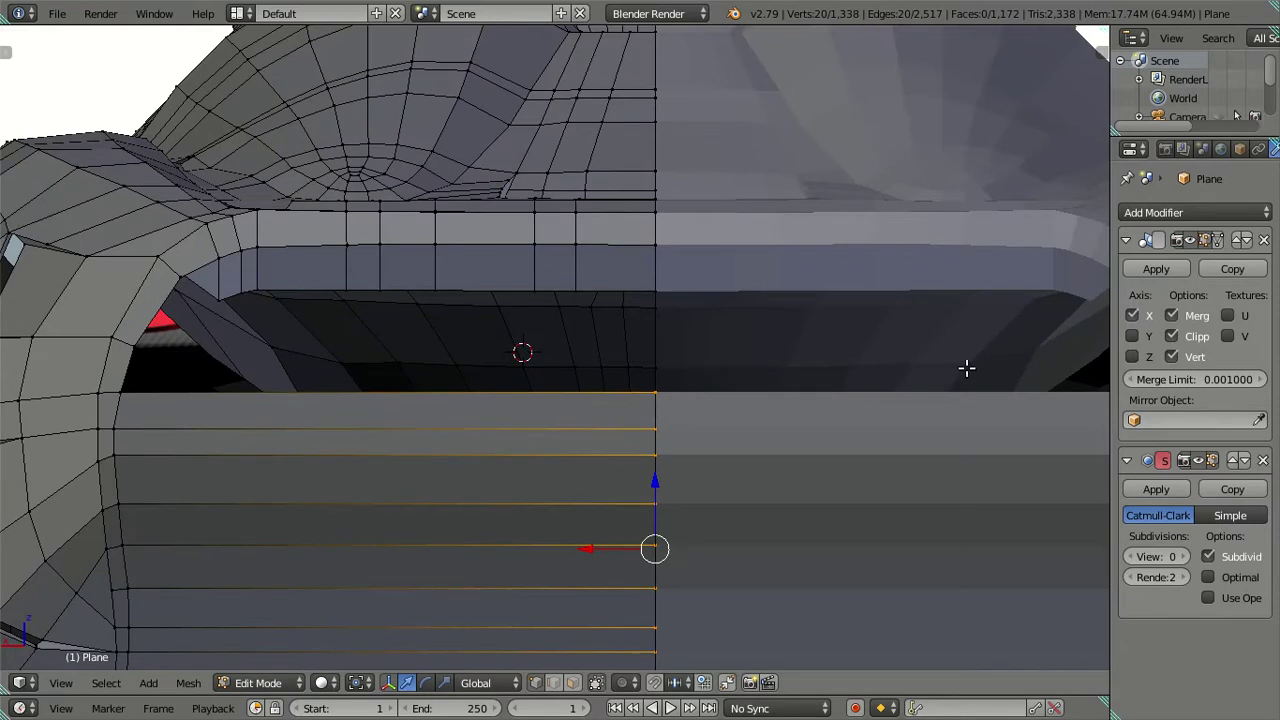
pyautogui.scroll(-2, 726, 461)
pyautogui.keyDown('shift'); pyautogui.moveTo(645, 497); pyautogui.dragTo(700, 445, button='middle'); pyautogui.keyUp('shift')
pyautogui.press('g')
pyautogui.press('Escape')
pyautogui.click(1132, 315)
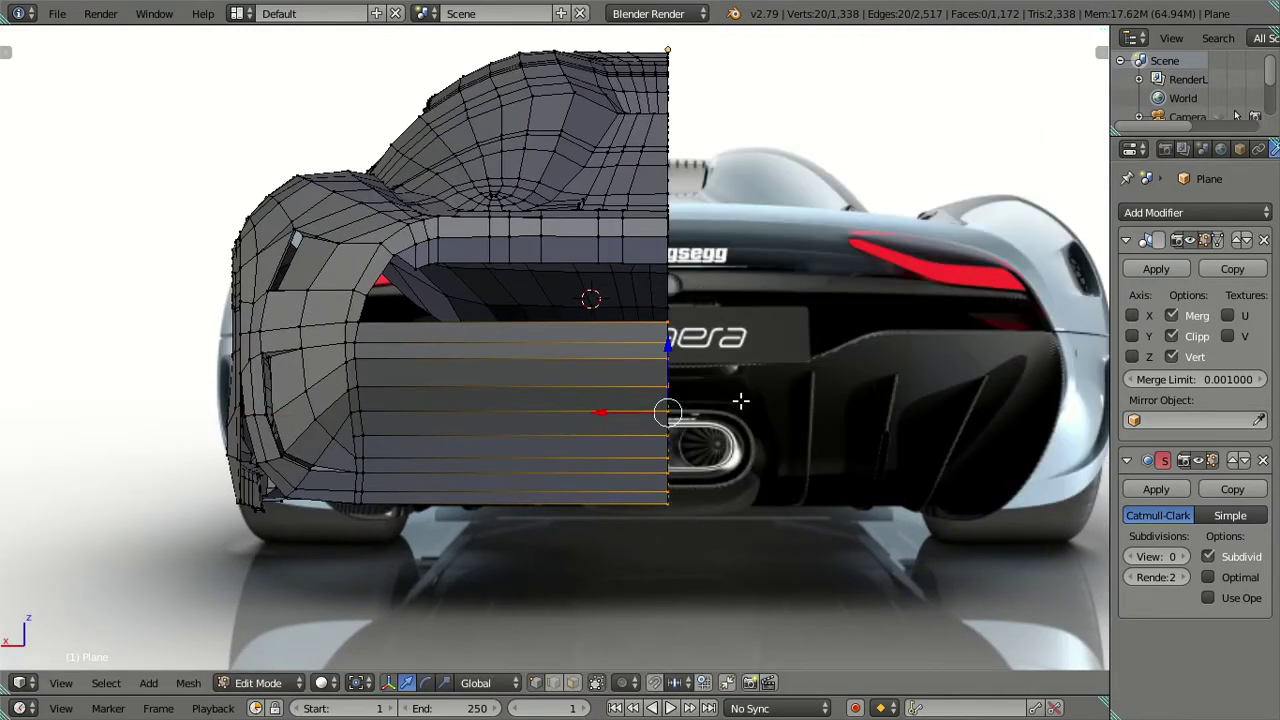
pyautogui.moveTo(608, 412); pyautogui.dragTo(469, 412)
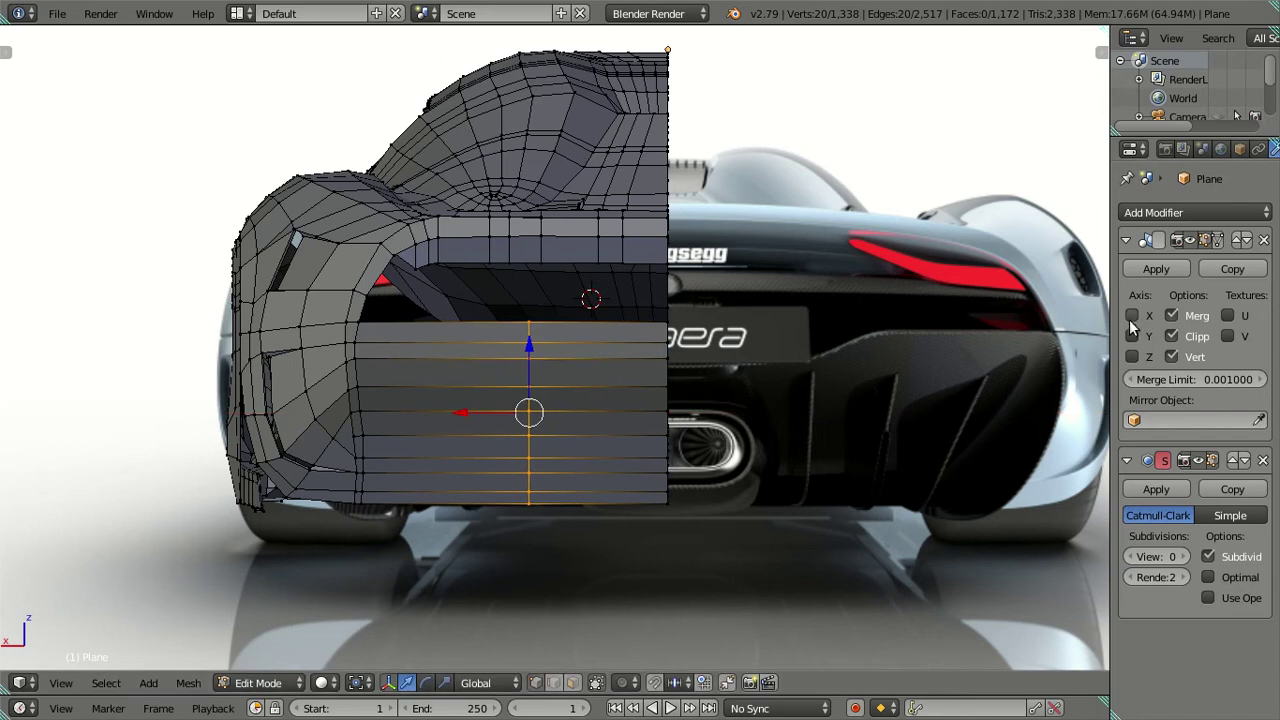
pyautogui.click(1132, 315)
pyautogui.scroll(2, 989, 373)
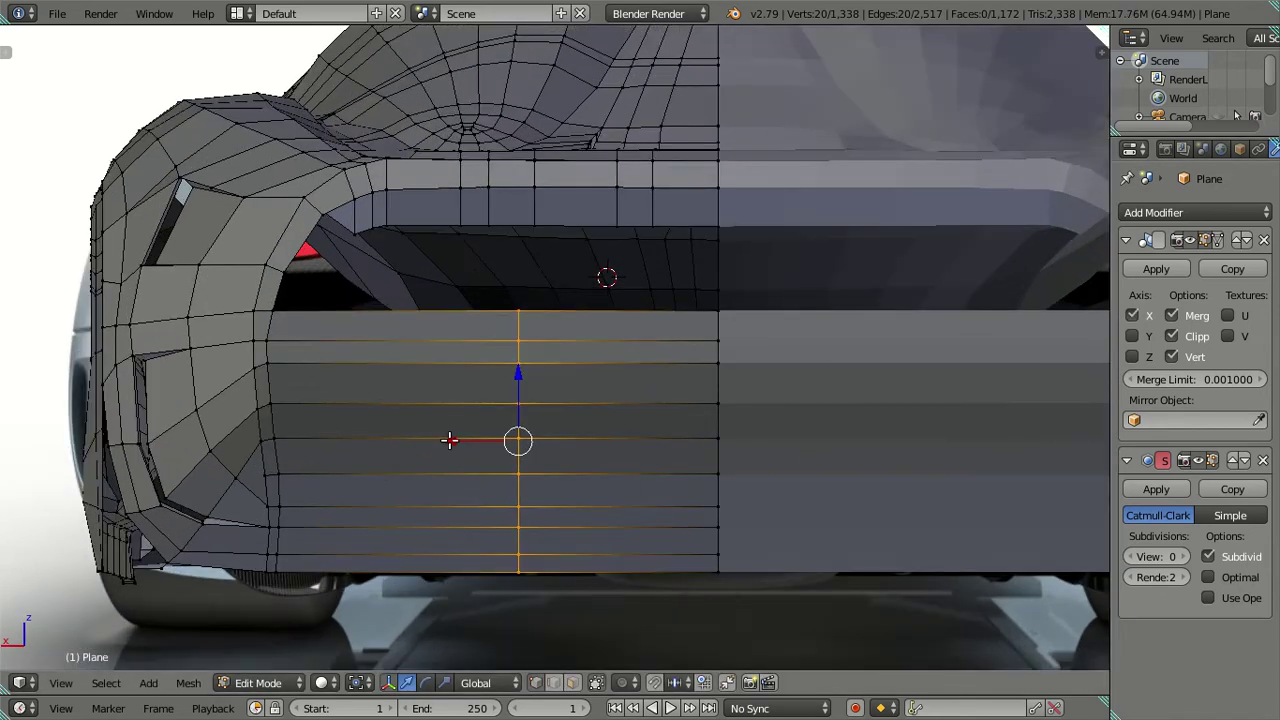
pyautogui.moveTo(449, 440); pyautogui.dragTo(425, 430)
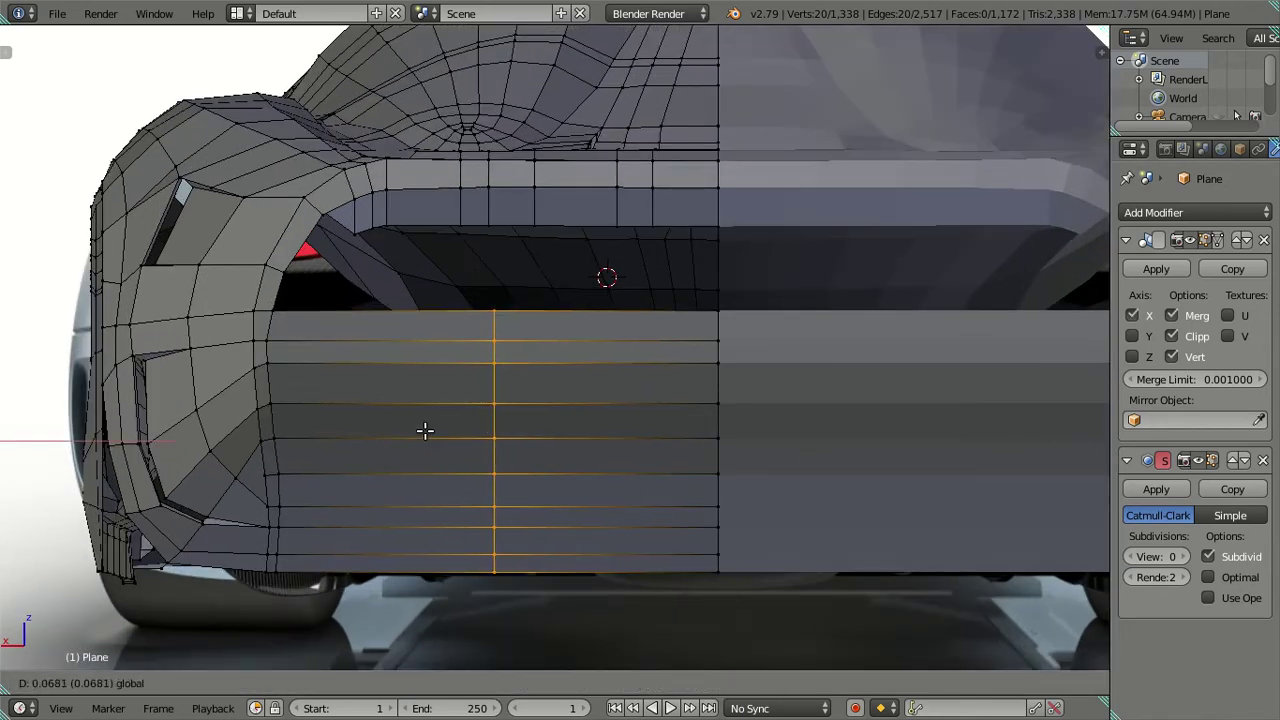
# Add two vertical loop cuts across the flat bumper panel, nudging the second along X.
pyautogui.hotkey('ctrl', 'r')
pyautogui.click(550, 405)
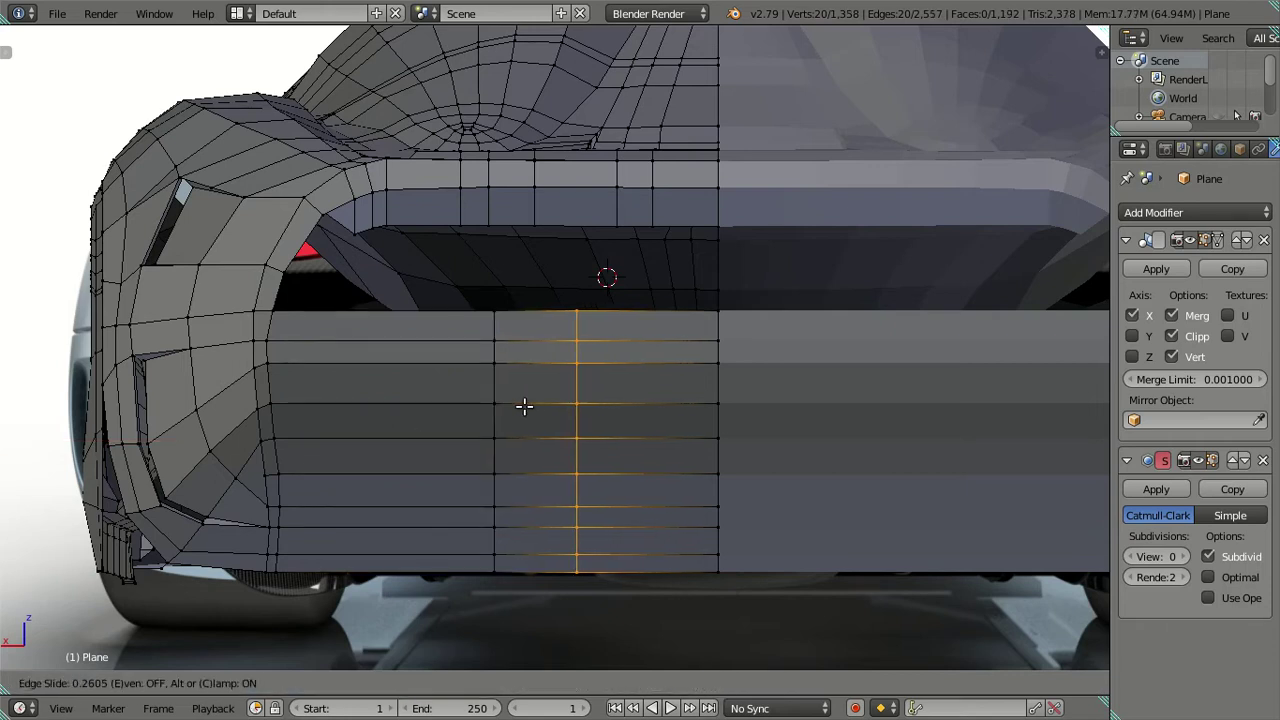
pyautogui.click(524, 406)
pyautogui.press('a')
pyautogui.hotkey('ctrl', 'r')
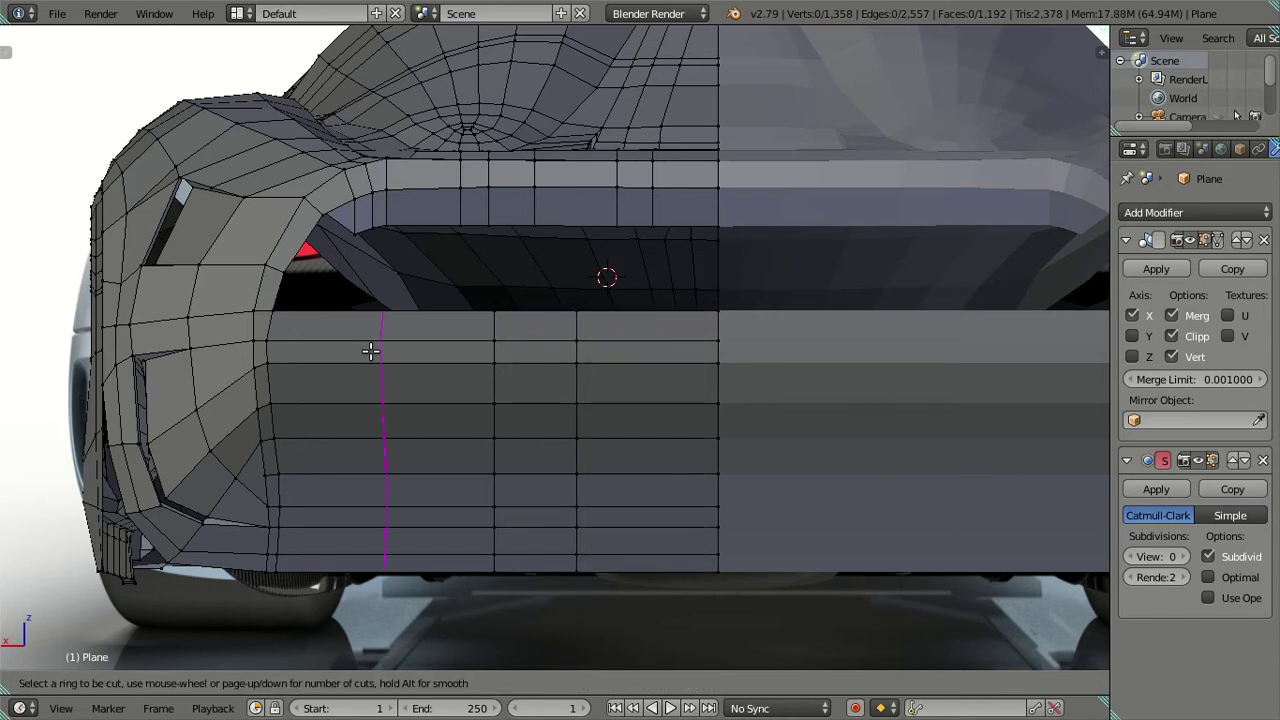
pyautogui.click(373, 351)
pyautogui.click(866, 400)
pyautogui.moveTo(446, 444); pyautogui.dragTo(340, 434)
pyautogui.press('a')
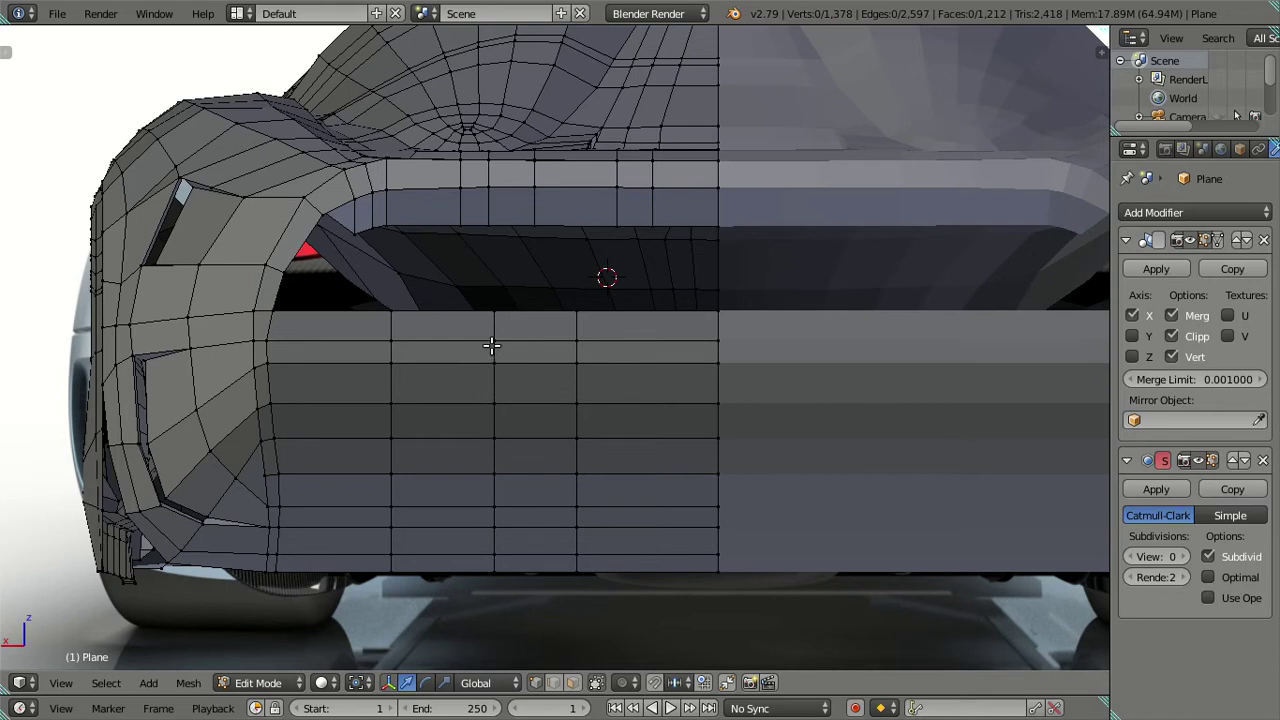
pyautogui.press('ctrl+KP_1')
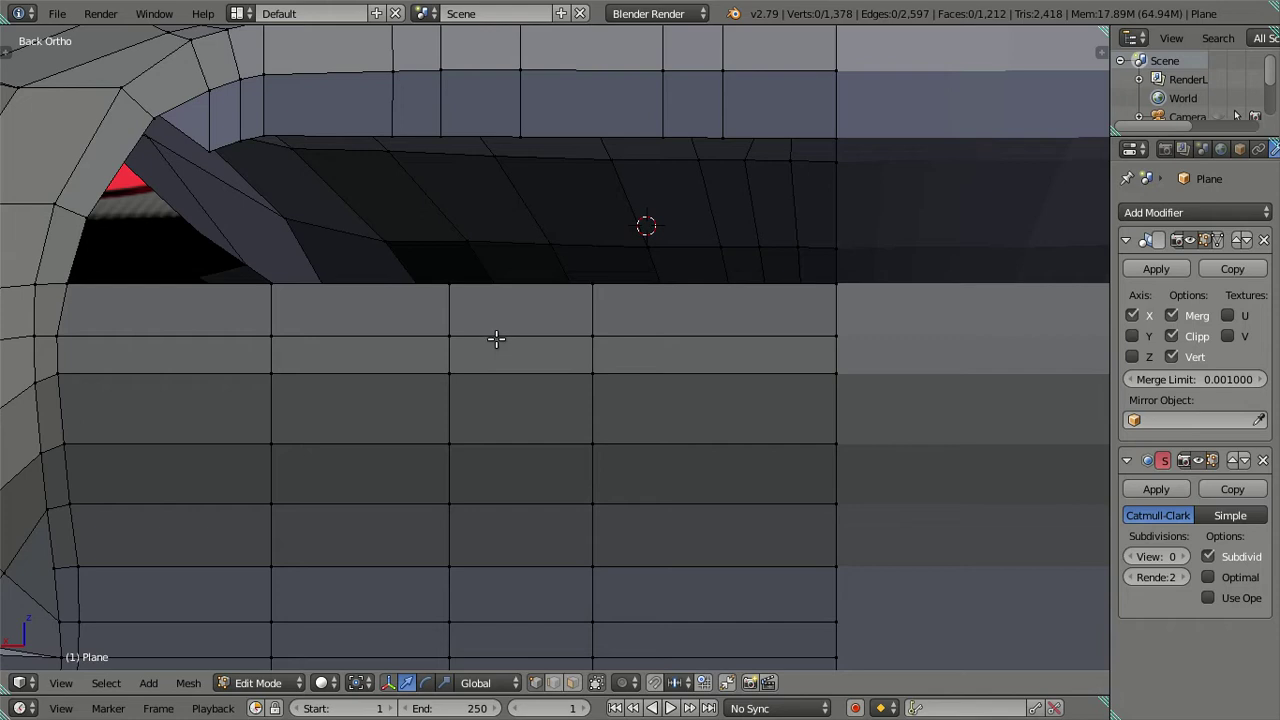
# Merge the two vertices of the short top-row edge at the last (top) vertex.
pyautogui.scroll(-2, 555, 350)
pyautogui.scroll(2, 562, 352)
pyautogui.scroll(1, 564, 352)
pyautogui.scroll(1, 565, 351)
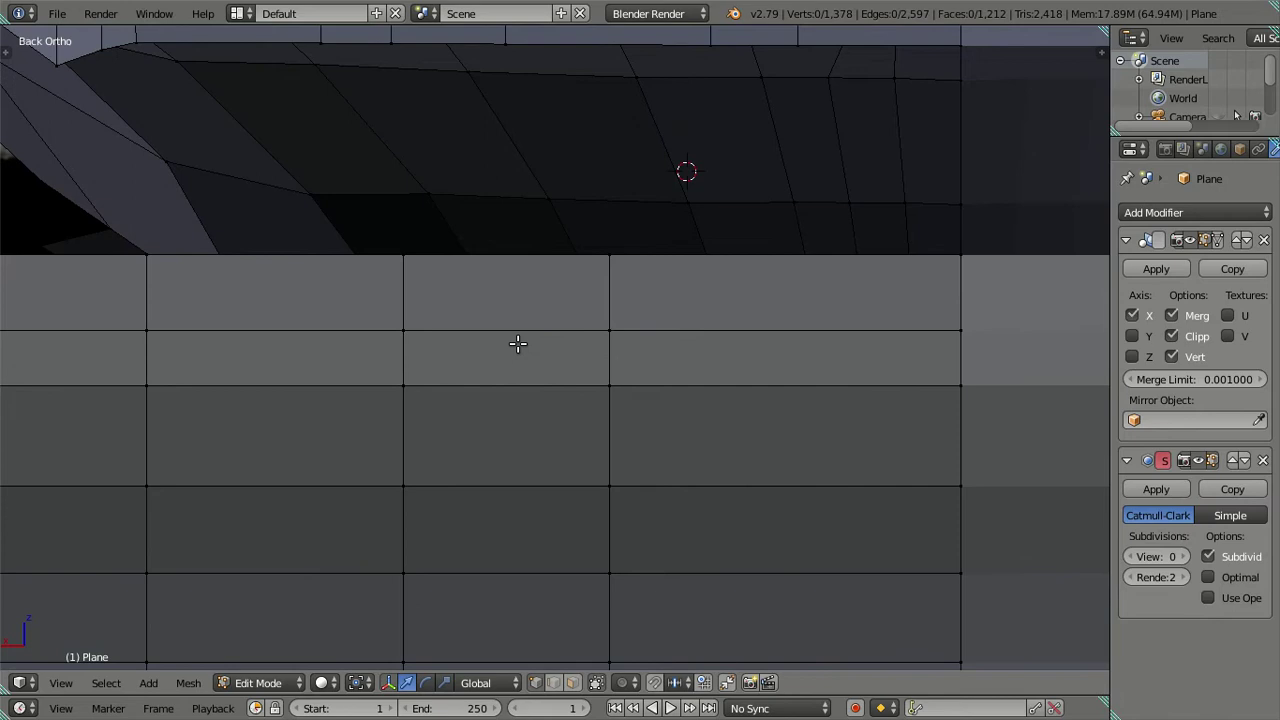
pyautogui.scroll(-2, 516, 325)
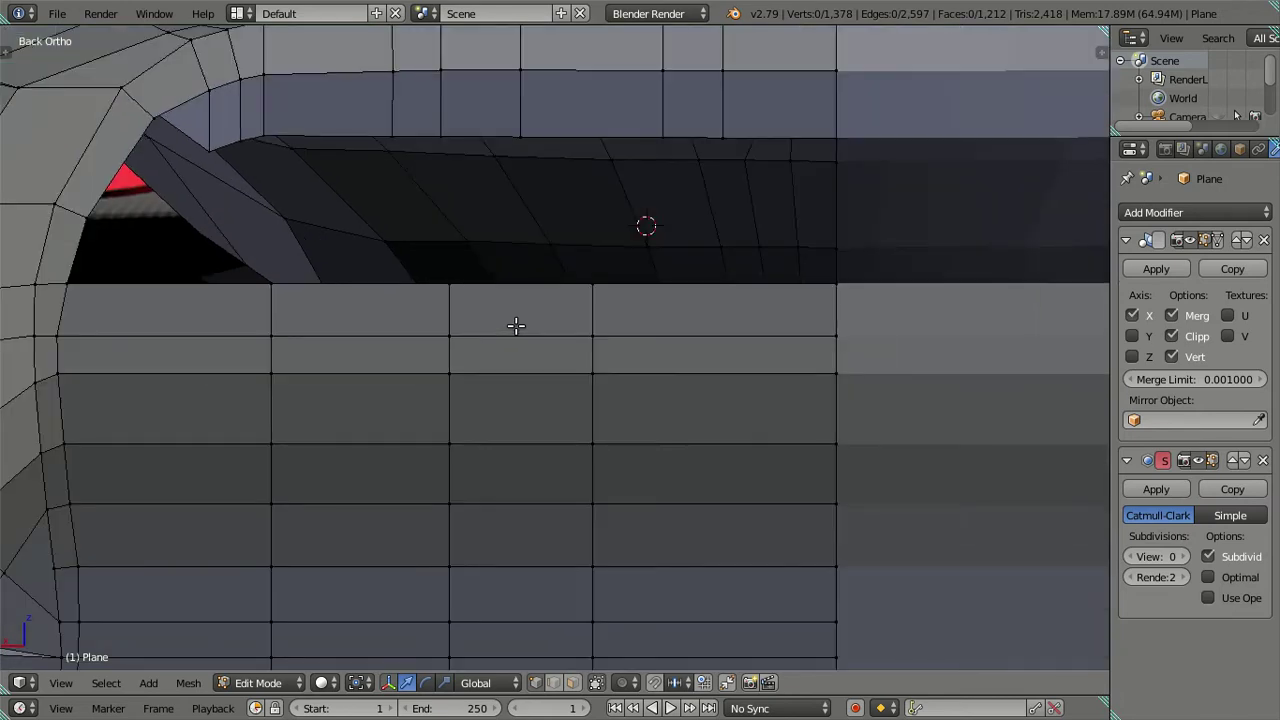
pyautogui.scroll(1, 516, 325)
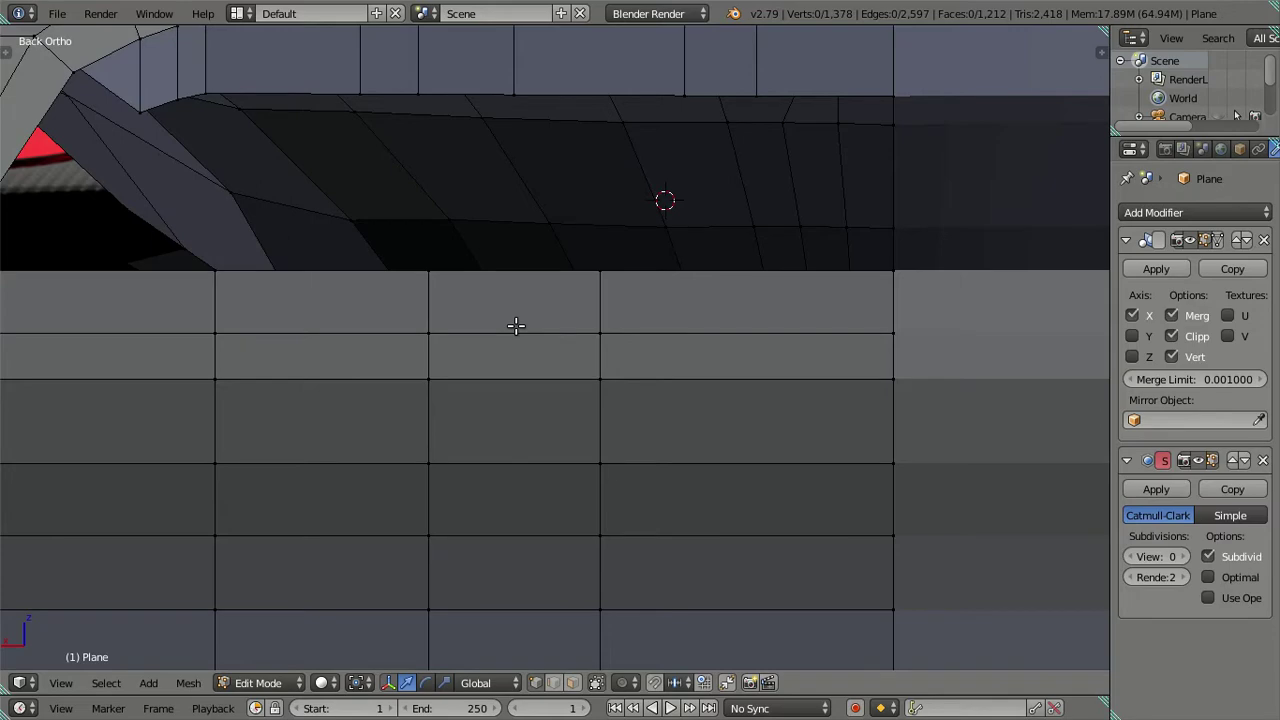
pyautogui.scroll(-3, 516, 325)
pyautogui.moveTo(560, 371)
pyautogui.mouseDown(button='middle')
pyautogui.moveTo(491, 380)
pyautogui.moveTo(489, 396)
pyautogui.moveTo(529, 374)
pyautogui.moveTo(594, 374)
pyautogui.moveTo(560, 366)
pyautogui.moveTo(543, 387)
pyautogui.mouseUp(button='middle')
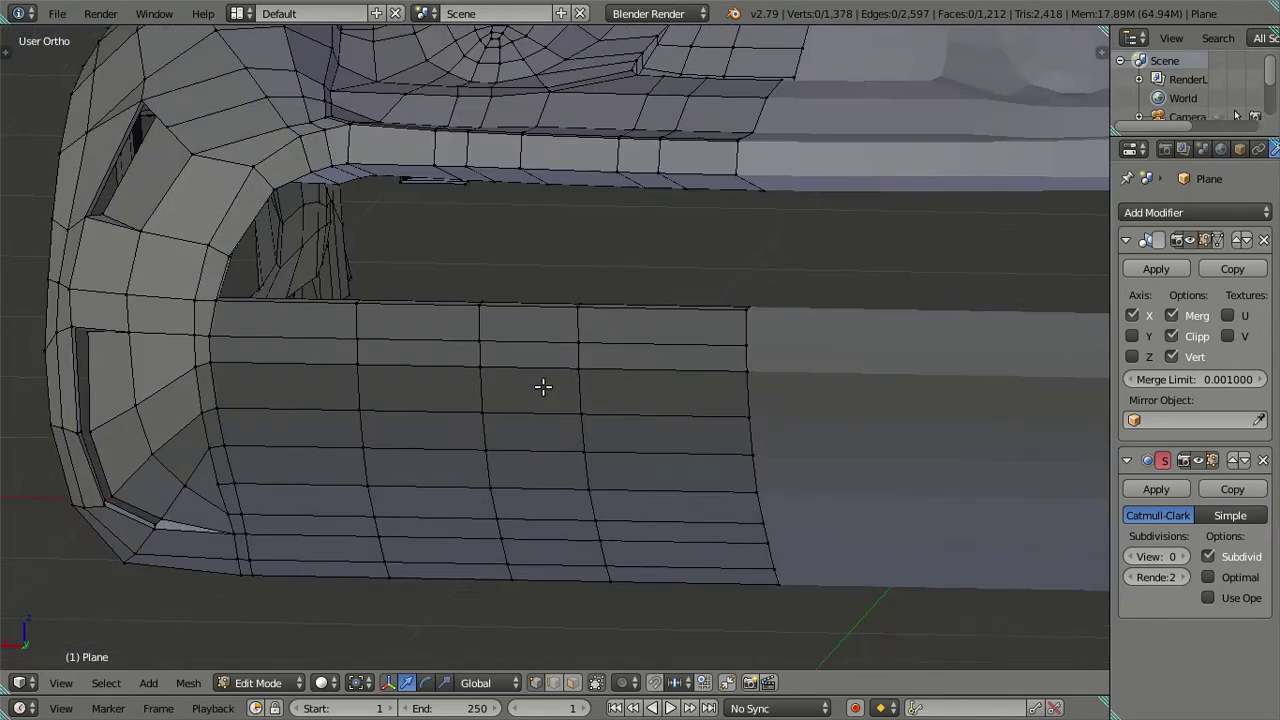
pyautogui.scroll(1, 543, 387)
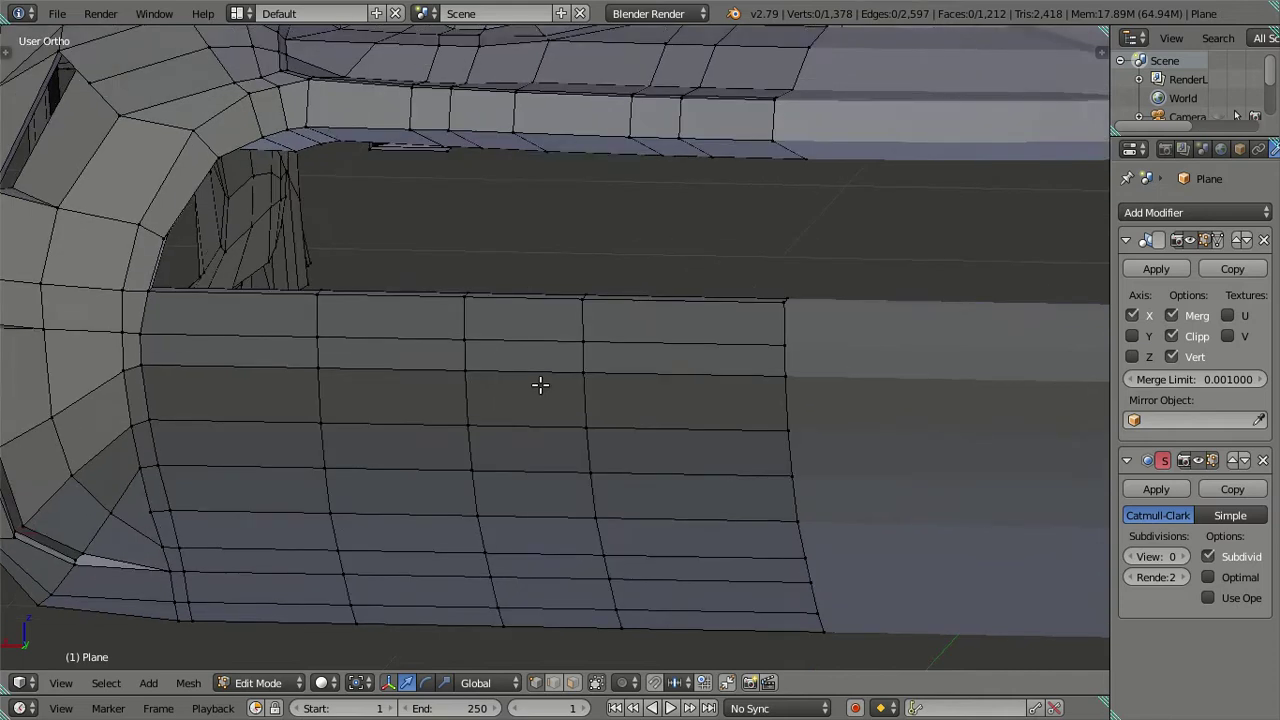
pyautogui.scroll(1, 540, 384)
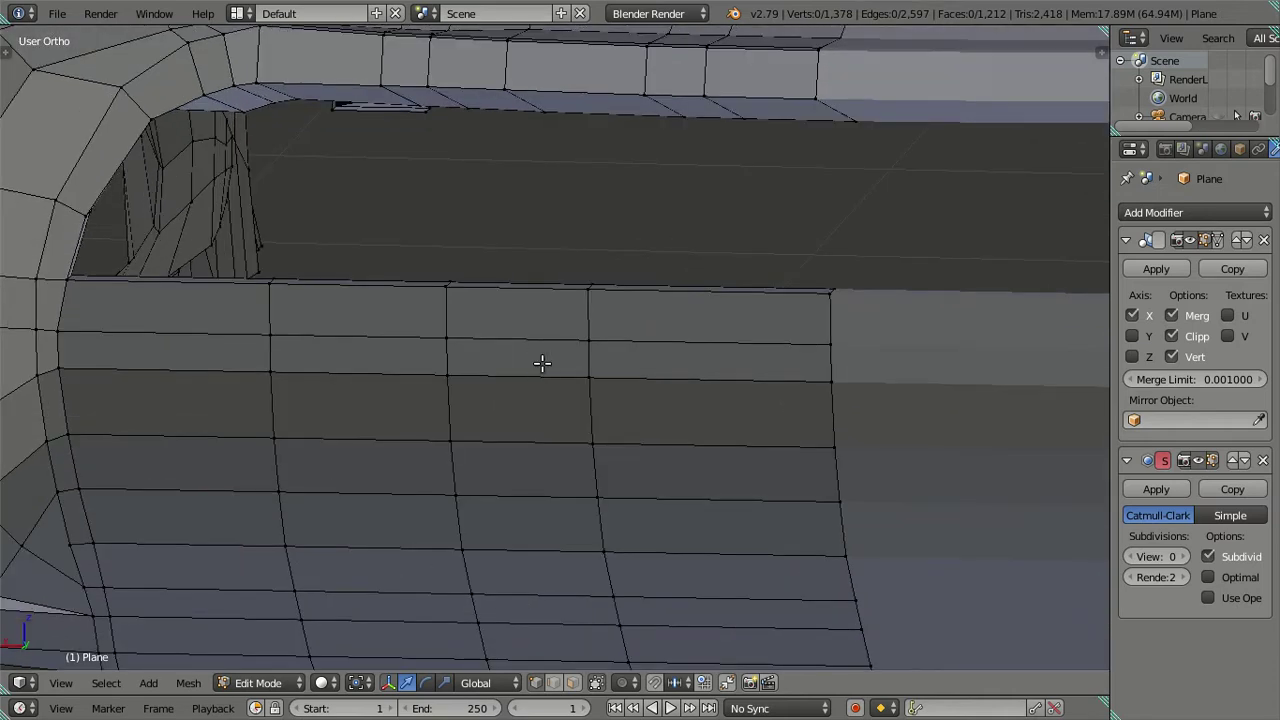
pyautogui.moveTo(553, 371)
pyautogui.mouseDown(button='middle')
pyautogui.moveTo(651, 374)
pyautogui.moveTo(649, 349)
pyautogui.moveTo(551, 354)
pyautogui.moveTo(579, 405)
pyautogui.mouseUp(button='middle')
pyautogui.scroll(2, 400, 413)
pyautogui.rightClick(412, 340)
pyautogui.keyDown('shift'); pyautogui.rightClick(410, 280); pyautogui.keyUp('shift')
pyautogui.hotkey('alt', 'm')
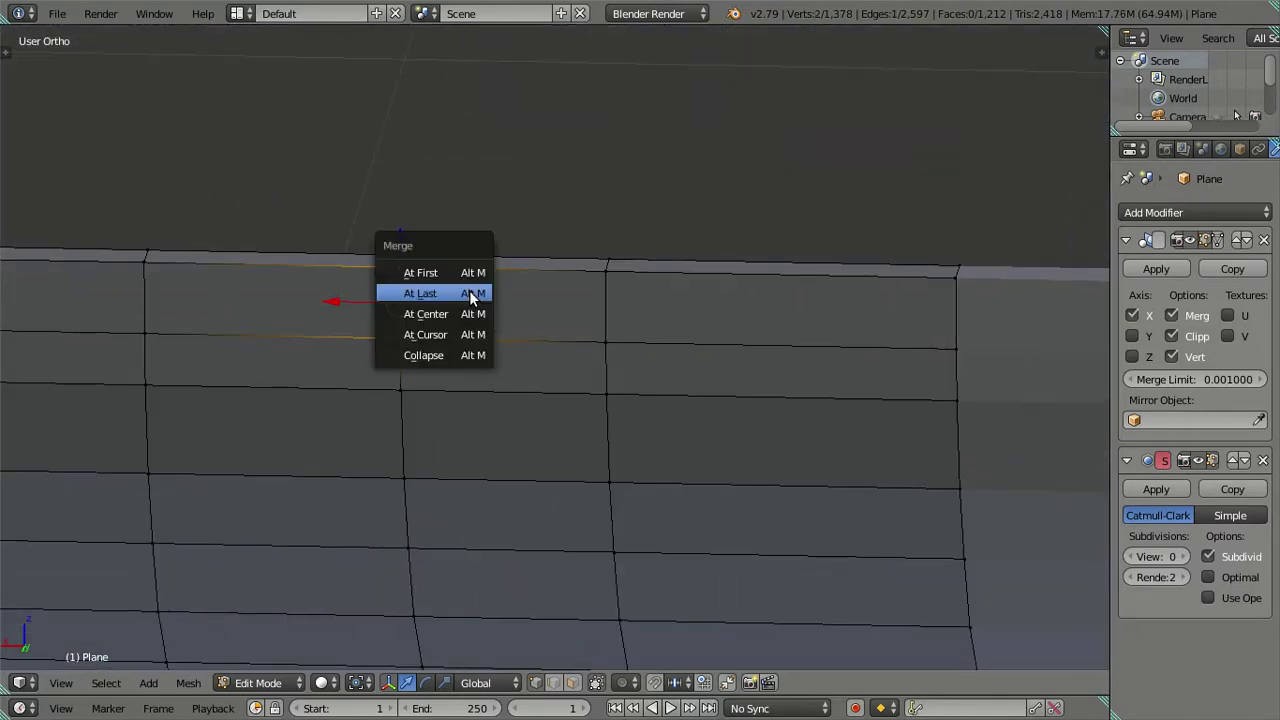
pyautogui.click(459, 289)
# In wireframe, merge another pair of vertices on the panel's top edge into one.
pyautogui.press('z')
pyautogui.press('g')
pyautogui.click(403, 323)
pyautogui.moveTo(403, 323); pyautogui.dragTo(412, 250, button='middle')
pyautogui.keyDown('shift'); pyautogui.rightClick(412, 250); pyautogui.keyUp('shift')
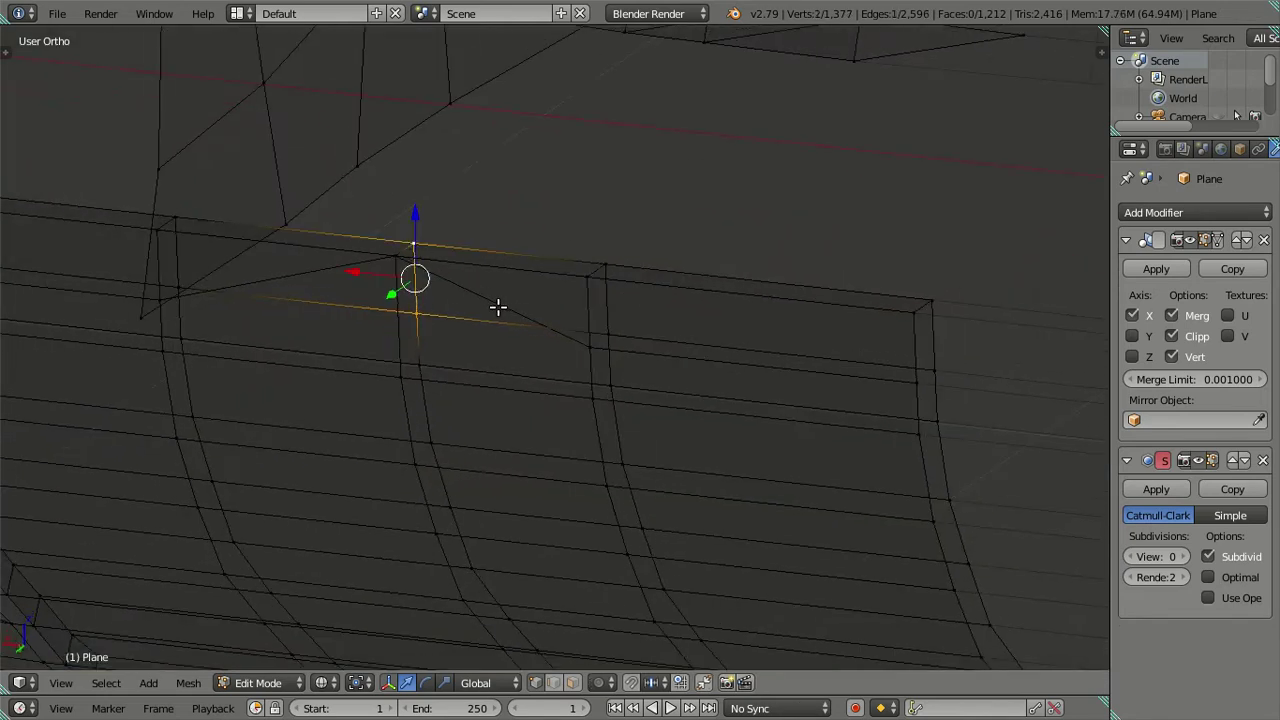
pyautogui.hotkey('alt', 'm')
pyautogui.click(497, 308)
pyautogui.press('a')
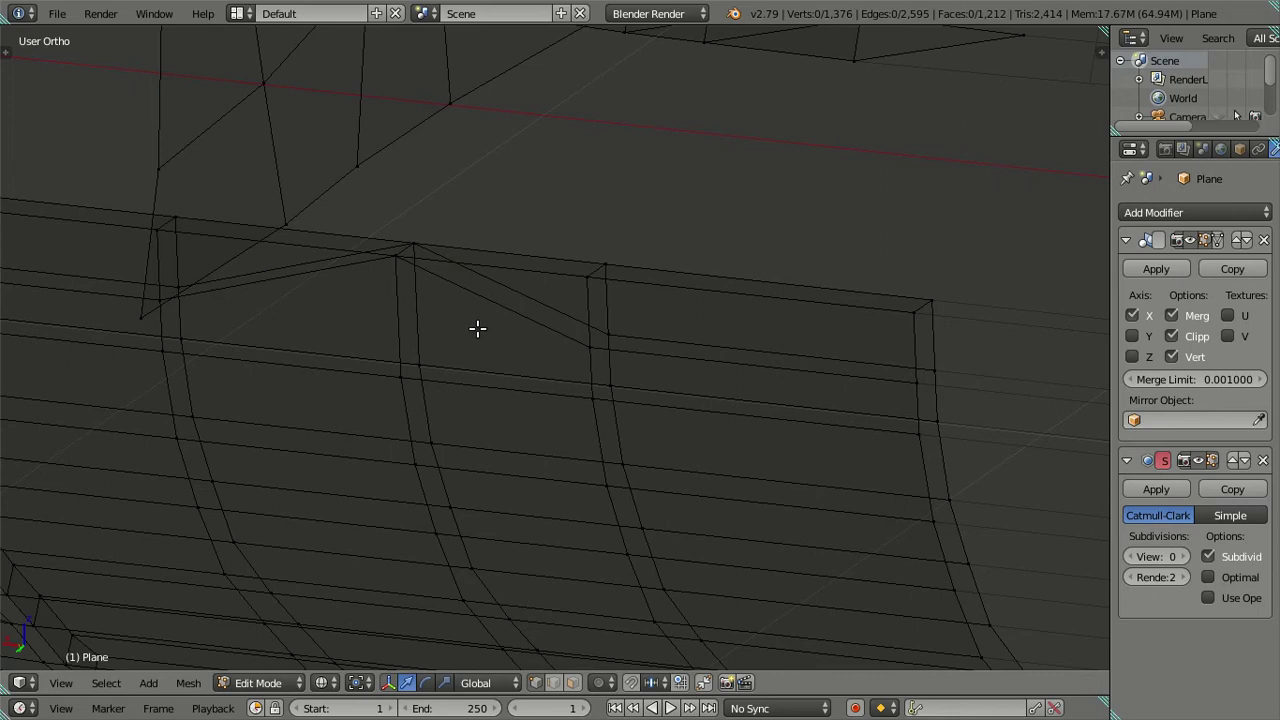
pyautogui.moveTo(474, 331); pyautogui.dragTo(494, 304, button='middle')
# Select the leftover edges along the top row and dissolve them.
pyautogui.press('x')
pyautogui.press('z')
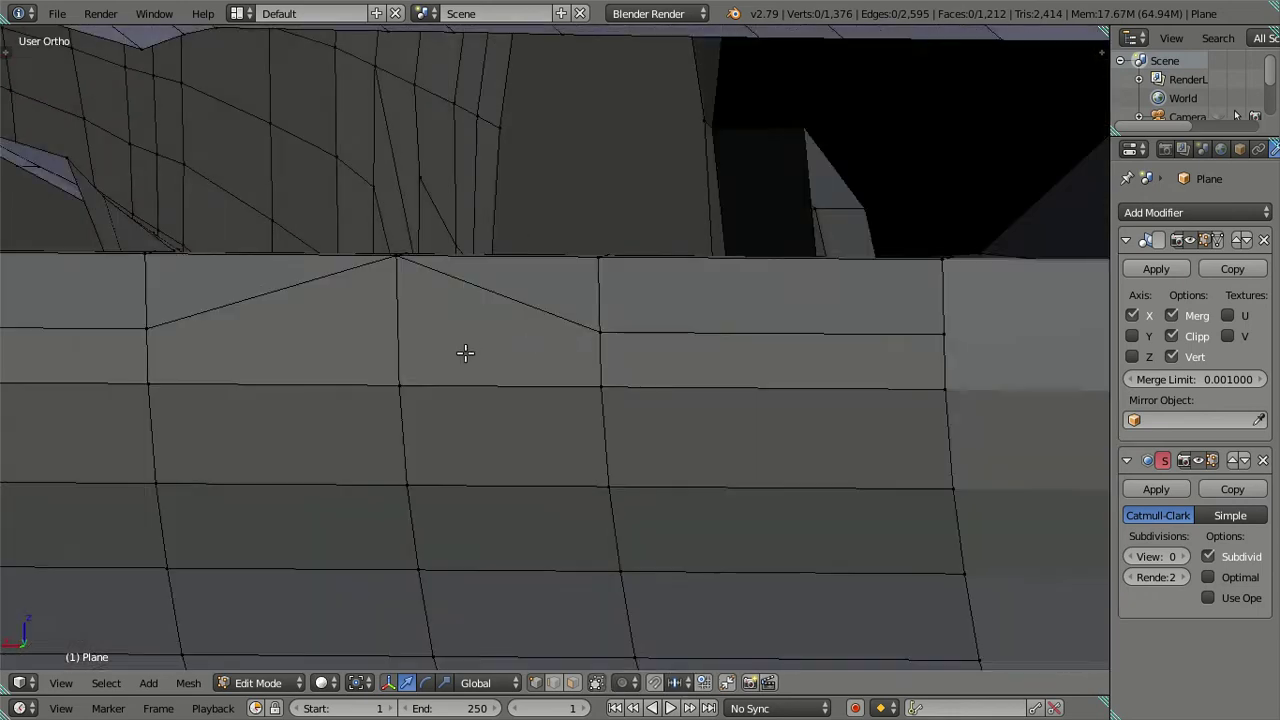
pyautogui.scroll(-1, 294, 330)
pyautogui.keyDown('alt'); pyautogui.rightClick(271, 320); pyautogui.keyUp('alt')
pyautogui.moveTo(529, 323)
pyautogui.mouseDown(button='middle')
pyautogui.moveTo(529, 380)
pyautogui.moveTo(437, 286)
pyautogui.moveTo(486, 323)
pyautogui.moveTo(389, 331)
pyautogui.mouseUp(button='middle')
pyautogui.keyDown('shift'); pyautogui.rightClick(427, 283); pyautogui.keyUp('shift')
pyautogui.press('x')
pyautogui.press('Escape')
pyautogui.keyDown('shift'); pyautogui.rightClick(566, 353); pyautogui.keyUp('shift')
pyautogui.scroll(1, 566, 353)
pyautogui.keyDown('shift'); pyautogui.rightClick(566, 353); pyautogui.keyUp('shift')
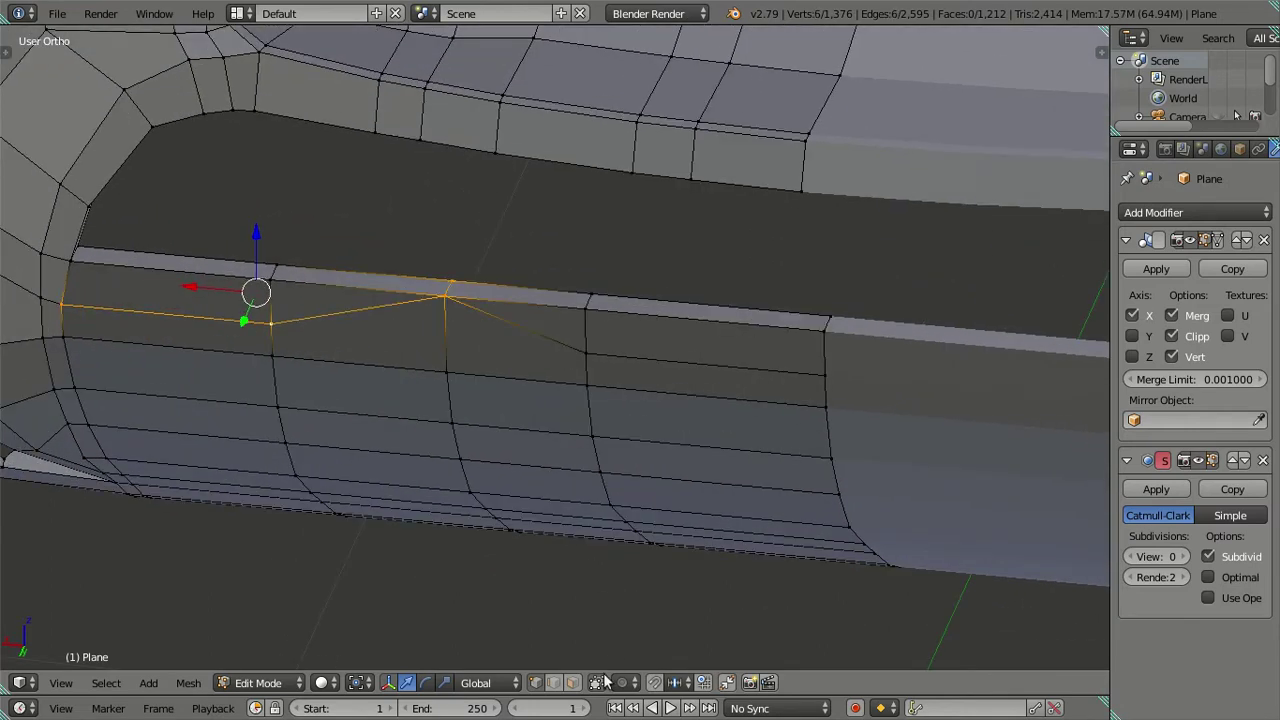
pyautogui.keyDown('shift'); pyautogui.rightClick(449, 289); pyautogui.keyUp('shift')
pyautogui.press('x')
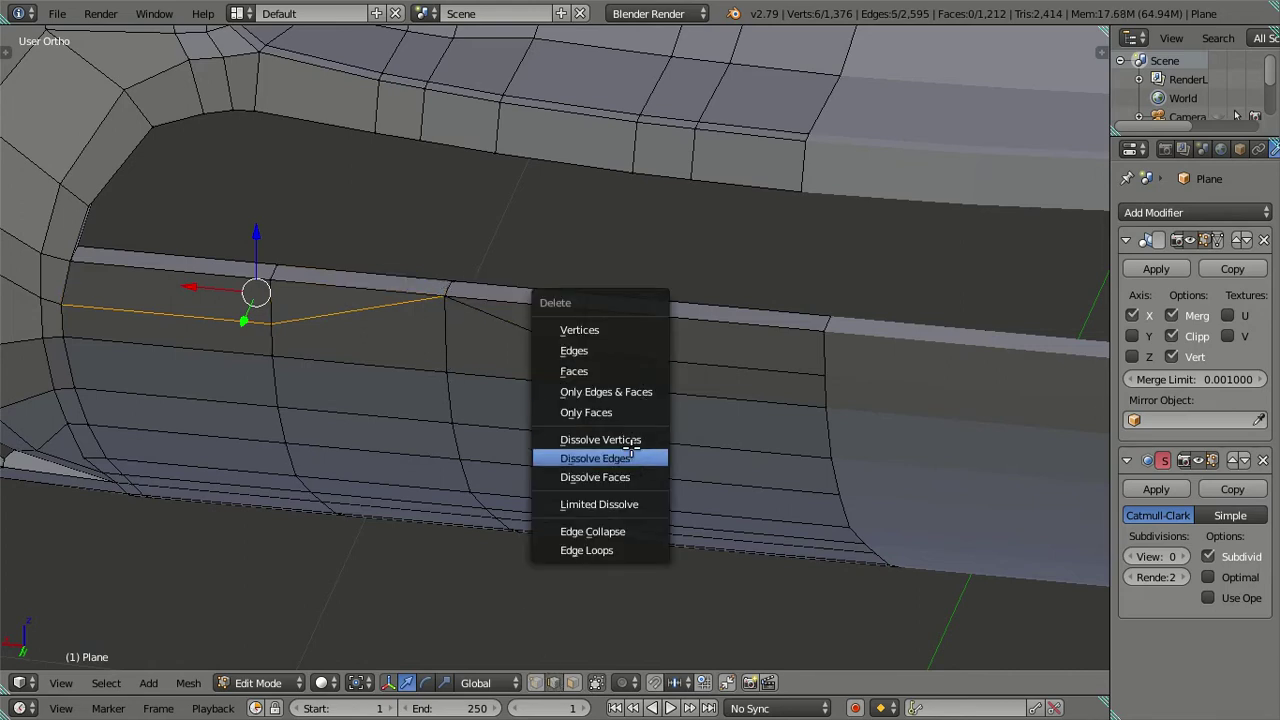
pyautogui.click(630, 456)
# Inspect the reworked top row and select two of its vertices.
pyautogui.press('a')
pyautogui.moveTo(551, 391)
pyautogui.mouseDown(button='middle')
pyautogui.moveTo(551, 320)
pyautogui.moveTo(513, 345)
pyautogui.moveTo(571, 363)
pyautogui.moveTo(591, 322)
pyautogui.mouseUp(button='middle')
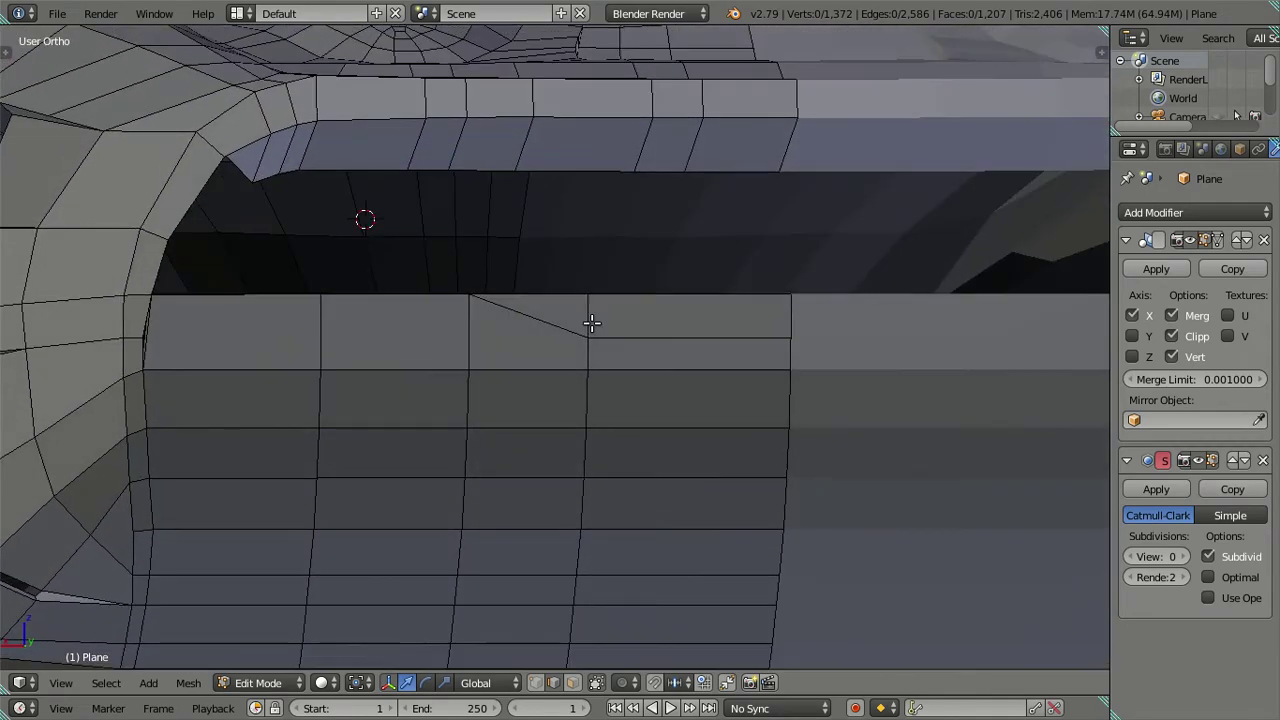
pyautogui.scroll(2, 586, 354)
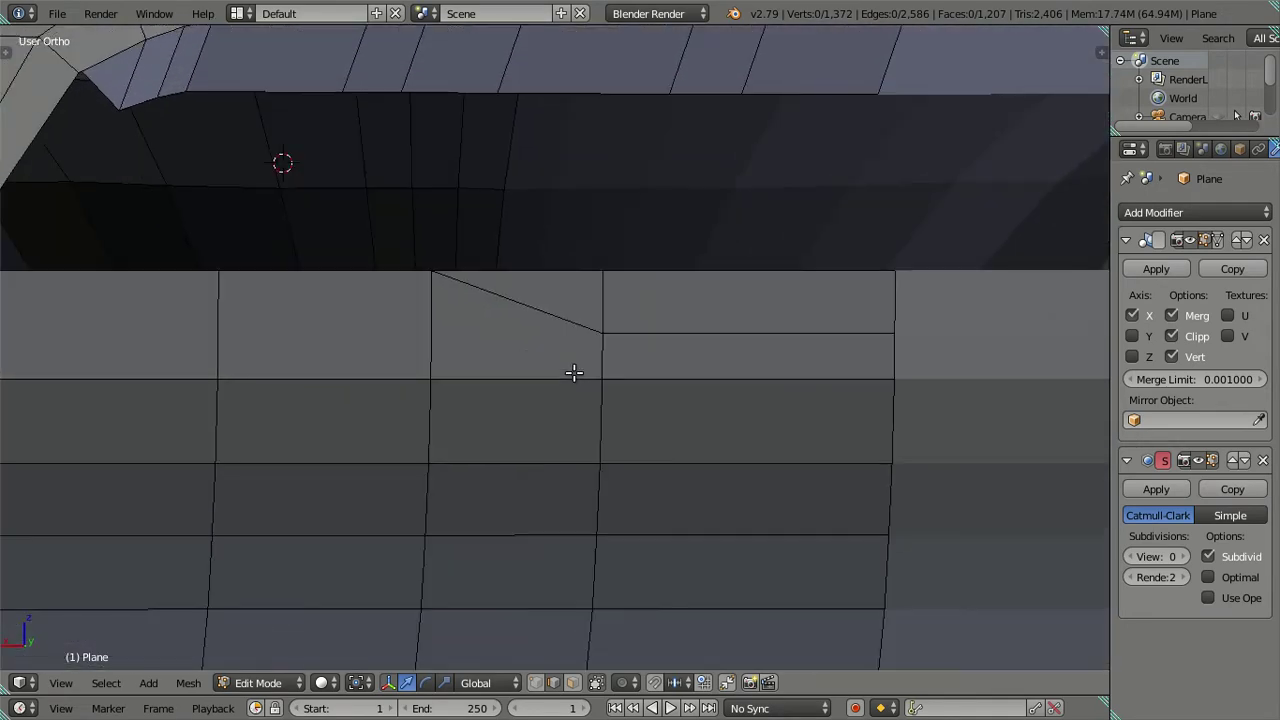
pyautogui.rightClick(431, 271)
pyautogui.keyDown('shift'); pyautogui.rightClick(218, 333); pyautogui.keyUp('shift')
# Undo the top-row merge to bring back the vertical edge, then clear the selection.
pyautogui.hotkey('ctrl', 'z')
pyautogui.hotkey('ctrl', 'z')
pyautogui.hotkey('ctrl', 'z')
pyautogui.hotkey('ctrl', 'z')
pyautogui.press('a')
pyautogui.click(154, 13)
pyautogui.click(232, 38)
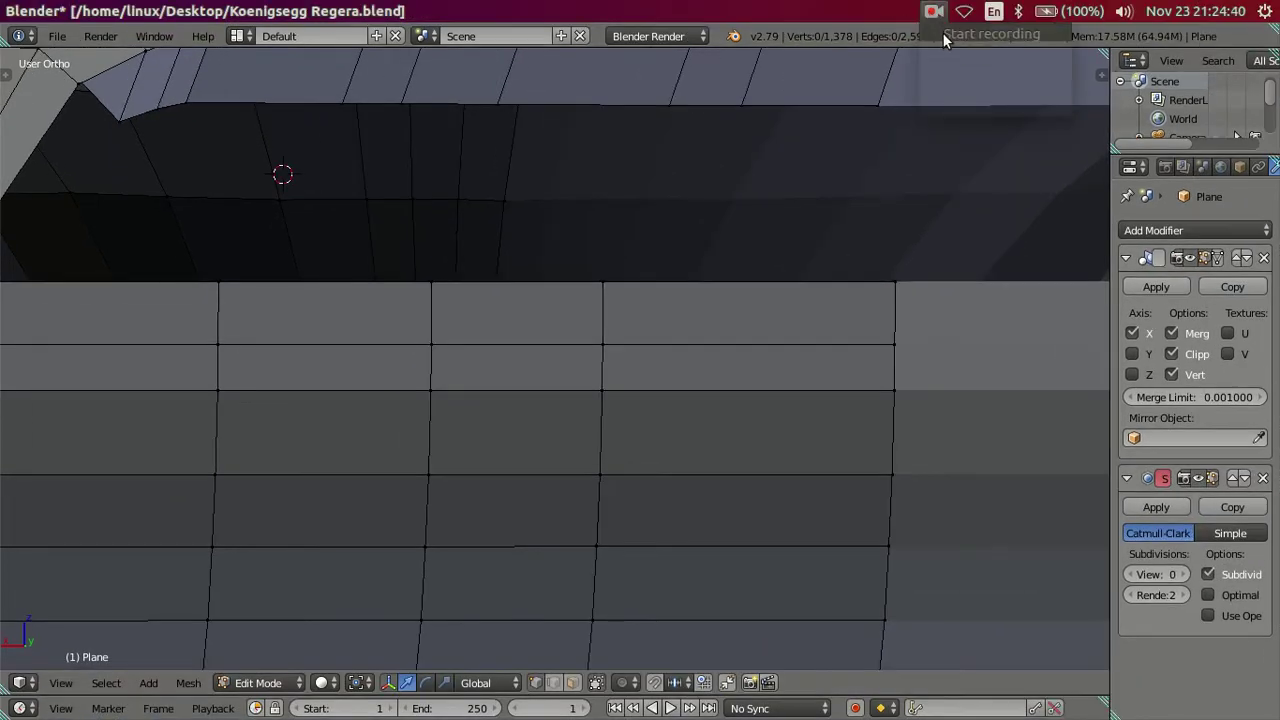
pyautogui.click(934, 14)
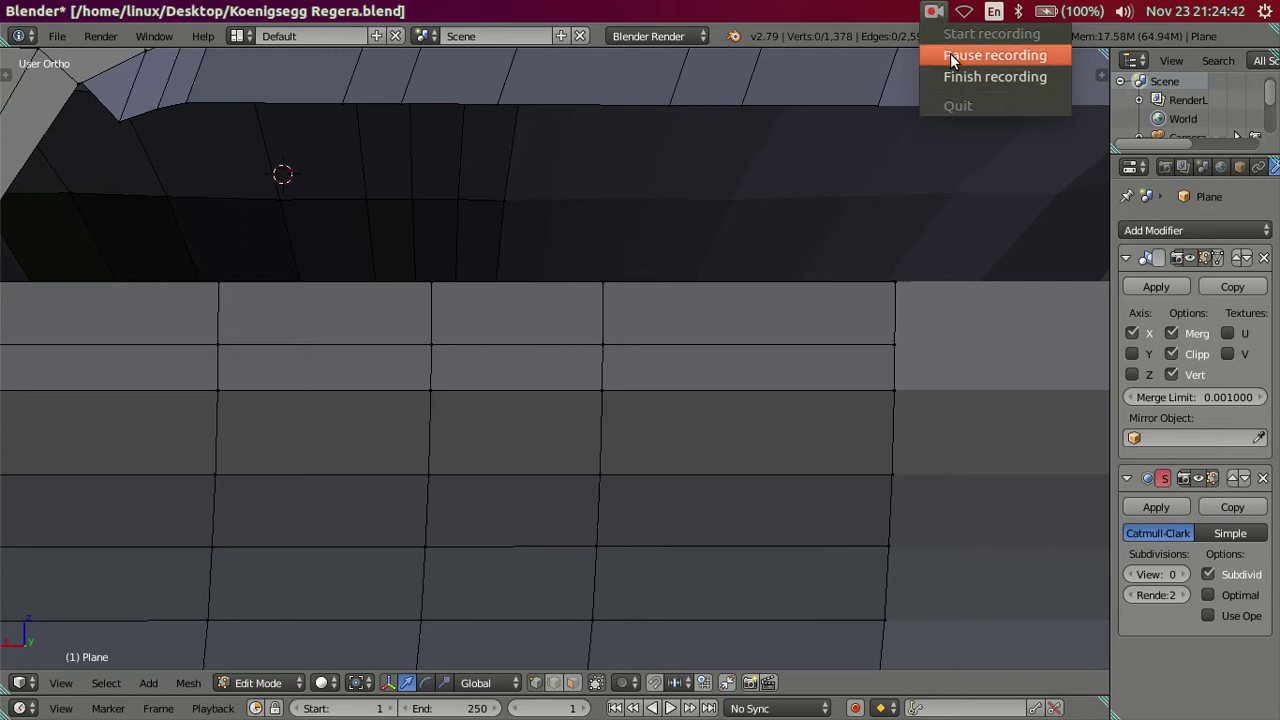
pyautogui.click(948, 55)
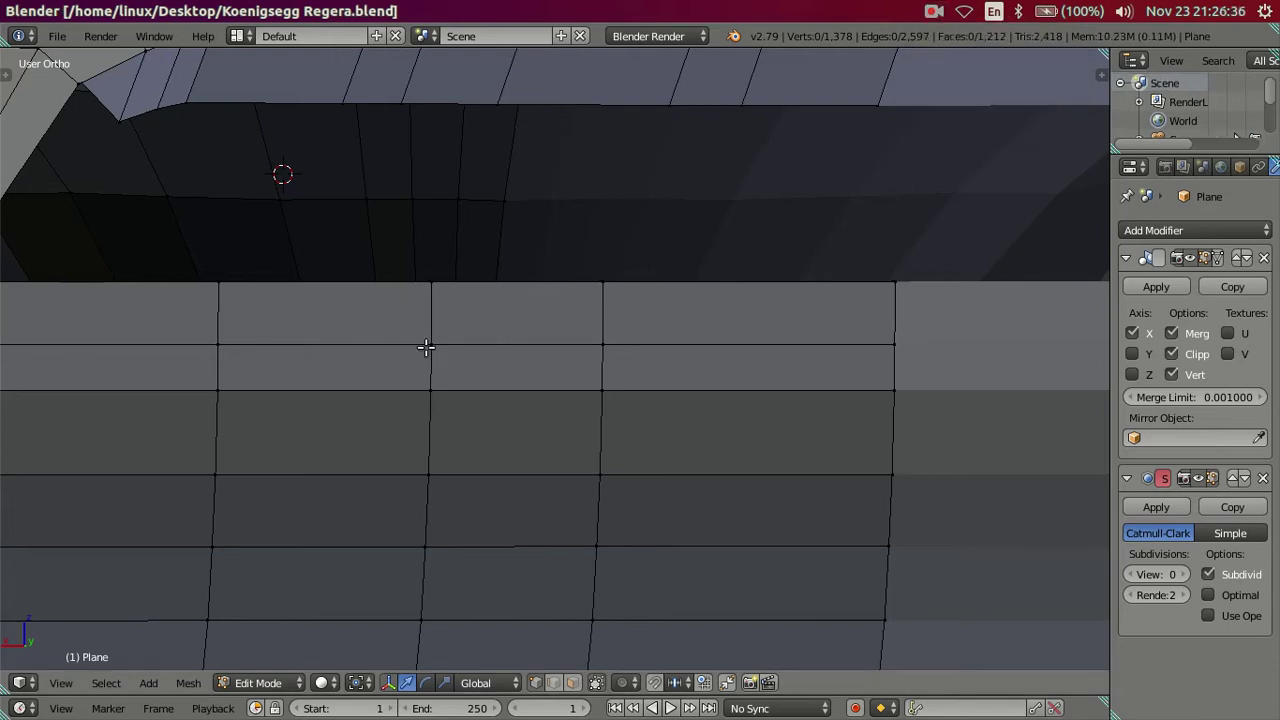
pyautogui.scroll(-3, 608, 313)
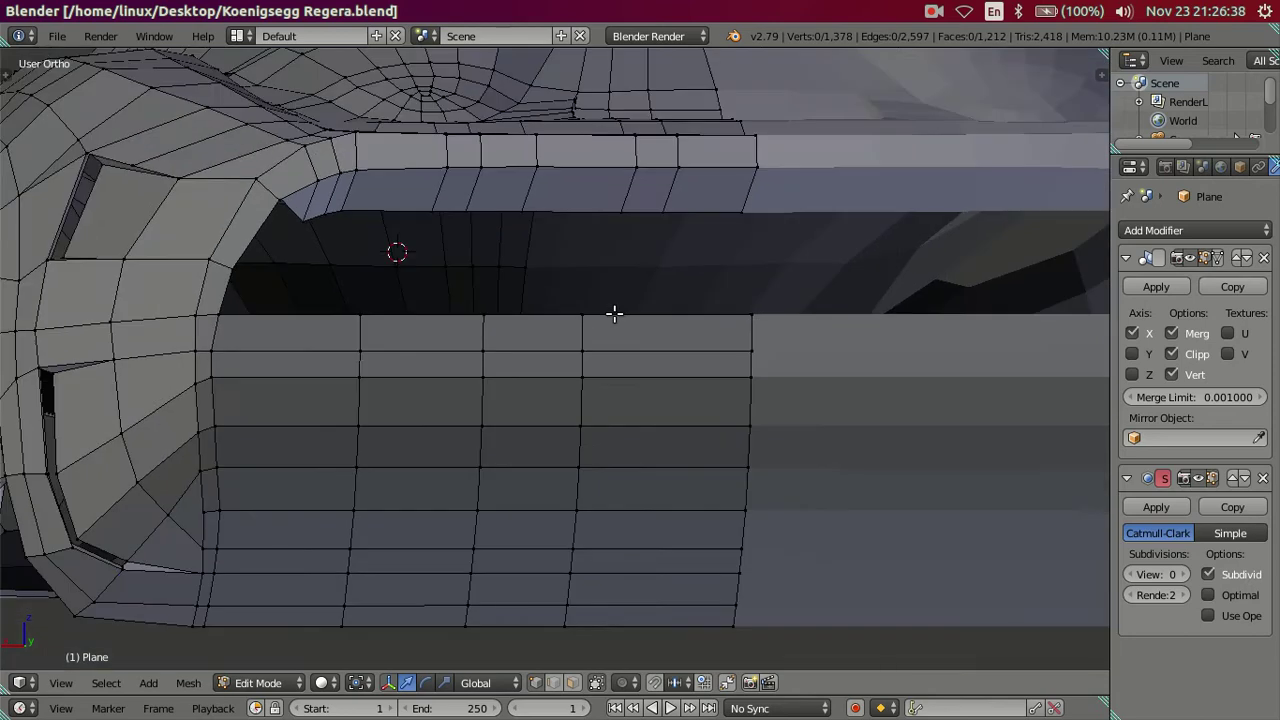
# Compare the panel against the car reference in the perspective back view.
pyautogui.press('KP_5')
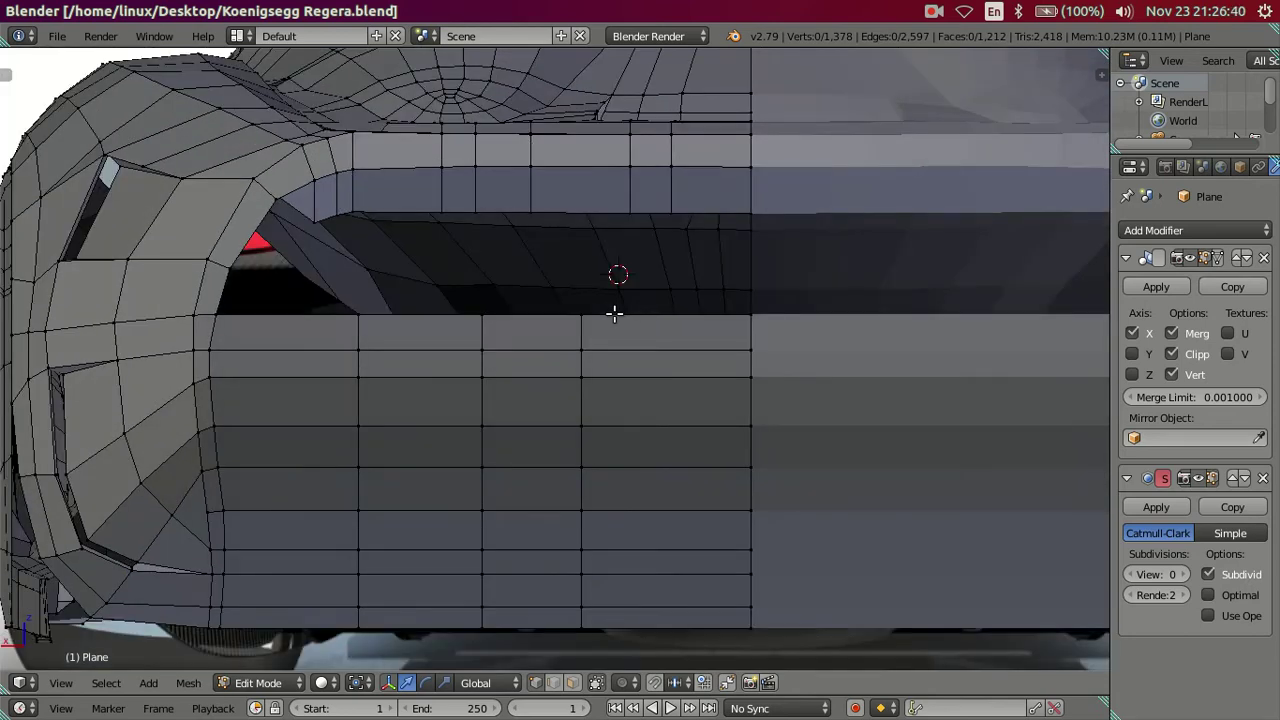
pyautogui.press('ctrl+KP_1')
pyautogui.scroll(5, 615, 314)
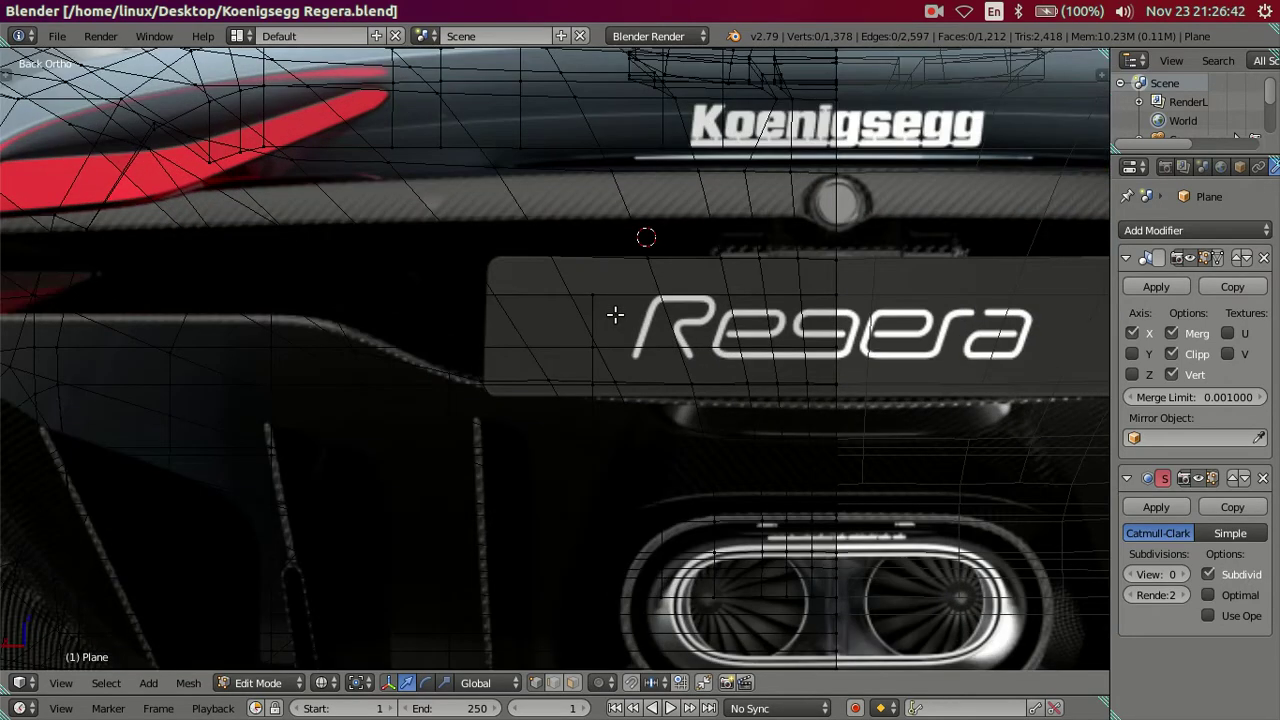
pyautogui.press('KP_8')
pyautogui.moveTo(563, 343)
pyautogui.mouseDown(button='middle')
pyautogui.moveTo(531, 386)
pyautogui.moveTo(414, 366)
pyautogui.moveTo(440, 394)
pyautogui.moveTo(551, 357)
pyautogui.mouseUp(button='middle')
pyautogui.scroll(-4, 526, 383)
pyautogui.press('ctrl+KP_1')
pyautogui.scroll(3, 560, 395)
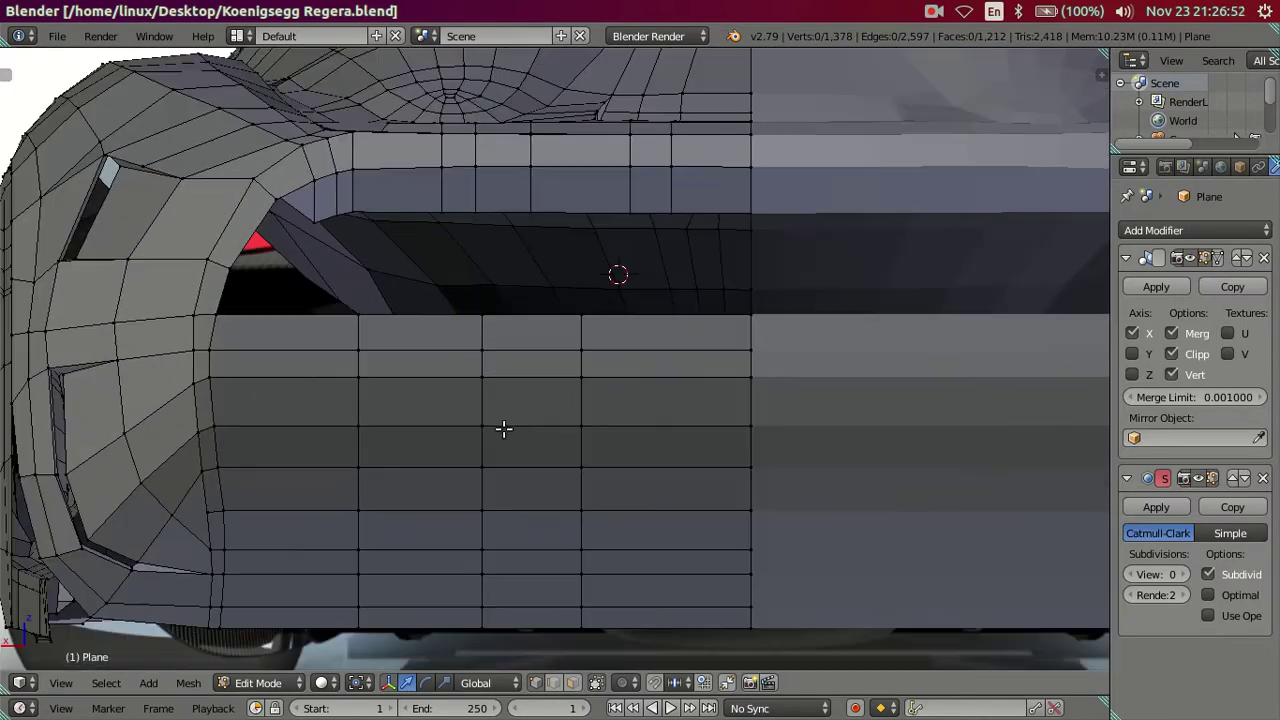
# Edge-slide the first vertical edge loop slightly right.
pyautogui.keyDown('alt'); pyautogui.rightClick(489, 450); pyautogui.keyUp('alt')
pyautogui.moveTo(489, 455)
pyautogui.keyDown('shift'); pyautogui.mouseDown(button='middle')
pyautogui.moveTo(563, 409)
pyautogui.moveTo(518, 436)
pyautogui.mouseUp(button='middle'); pyautogui.keyUp('shift')
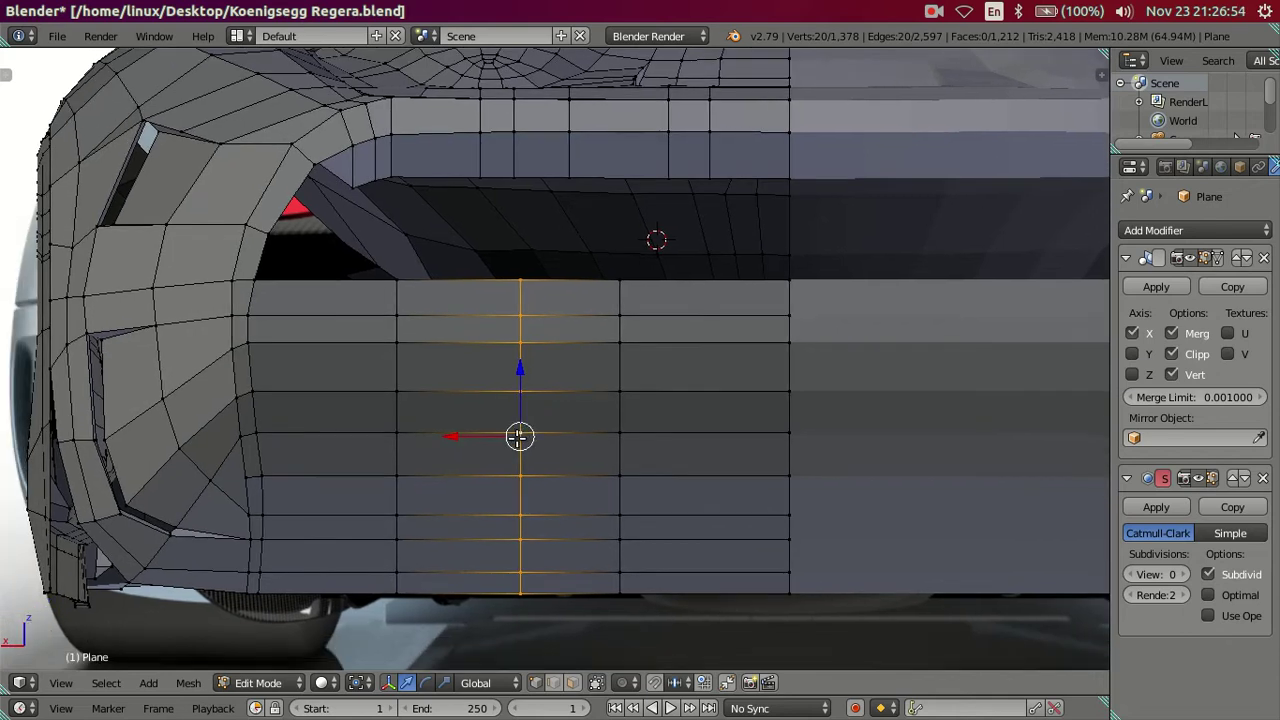
pyautogui.scroll(1, 518, 436)
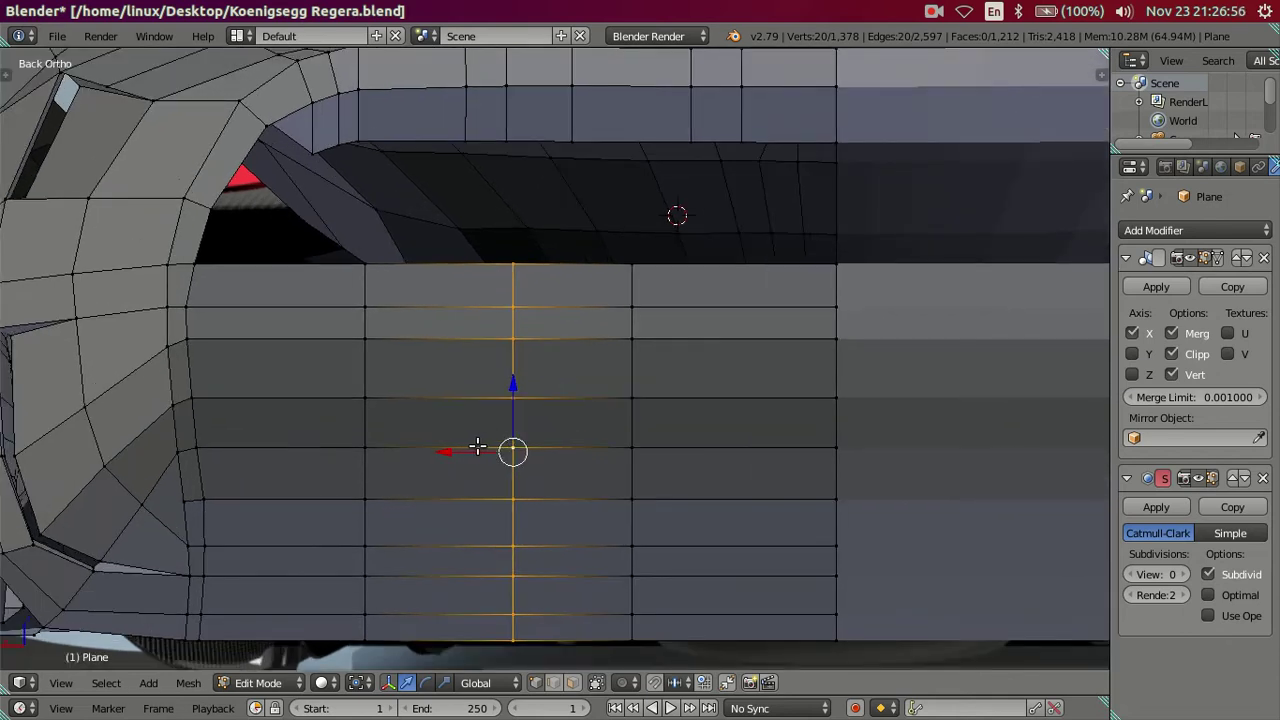
pyautogui.press('g')
pyautogui.press('x')
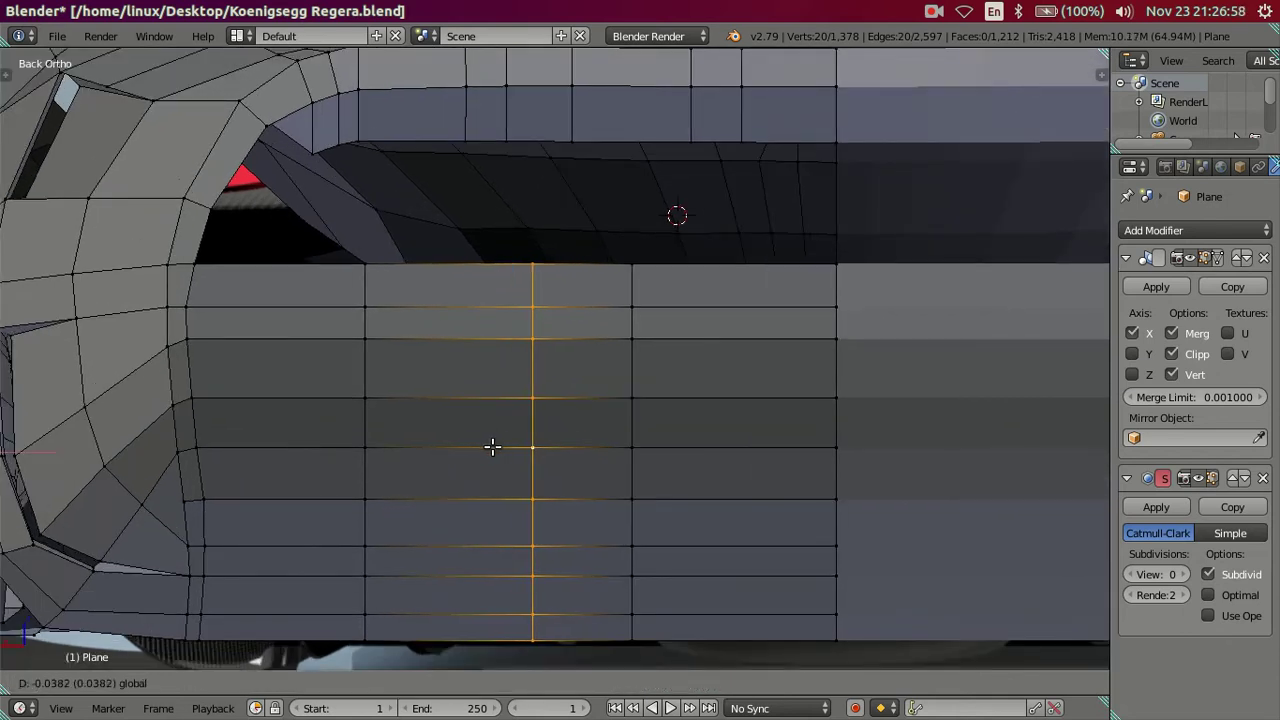
pyautogui.click(492, 447)
pyautogui.press('a')
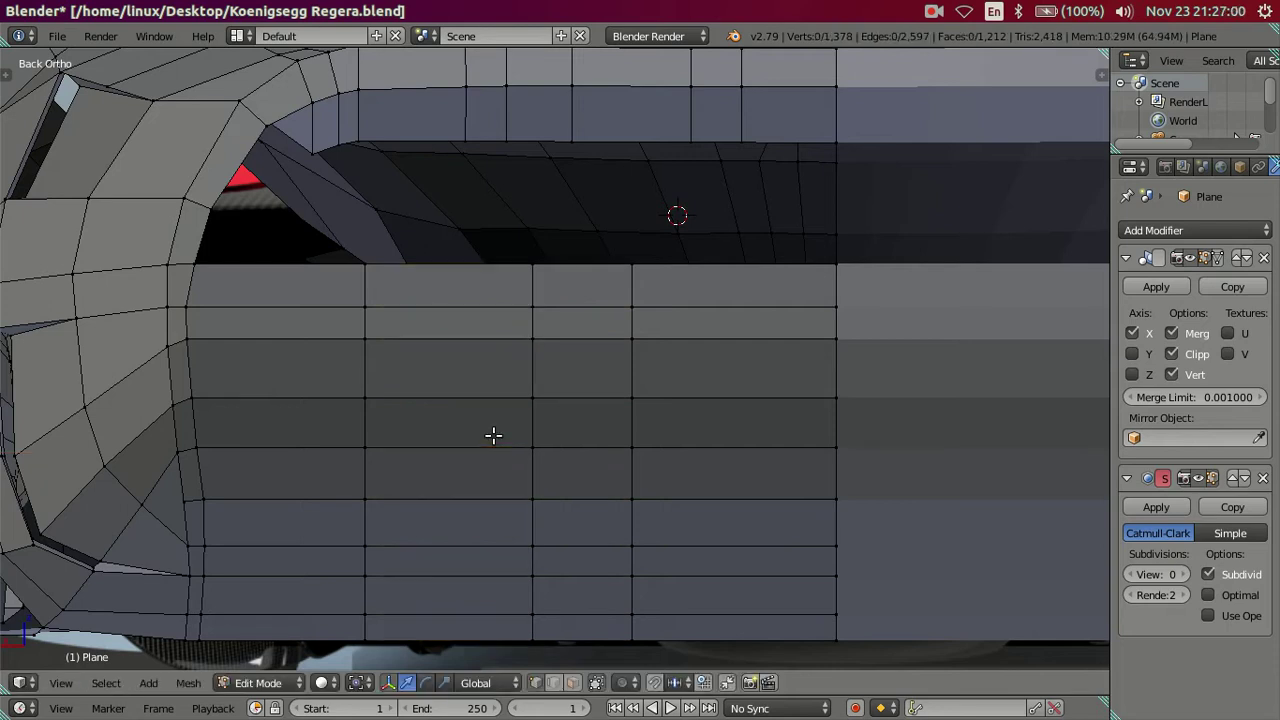
# Slide the next vertical edge loop slightly right and check it against the reference.
pyautogui.keyDown('alt'); pyautogui.rightClick(630, 466); pyautogui.keyUp('alt')
pyautogui.press('g')
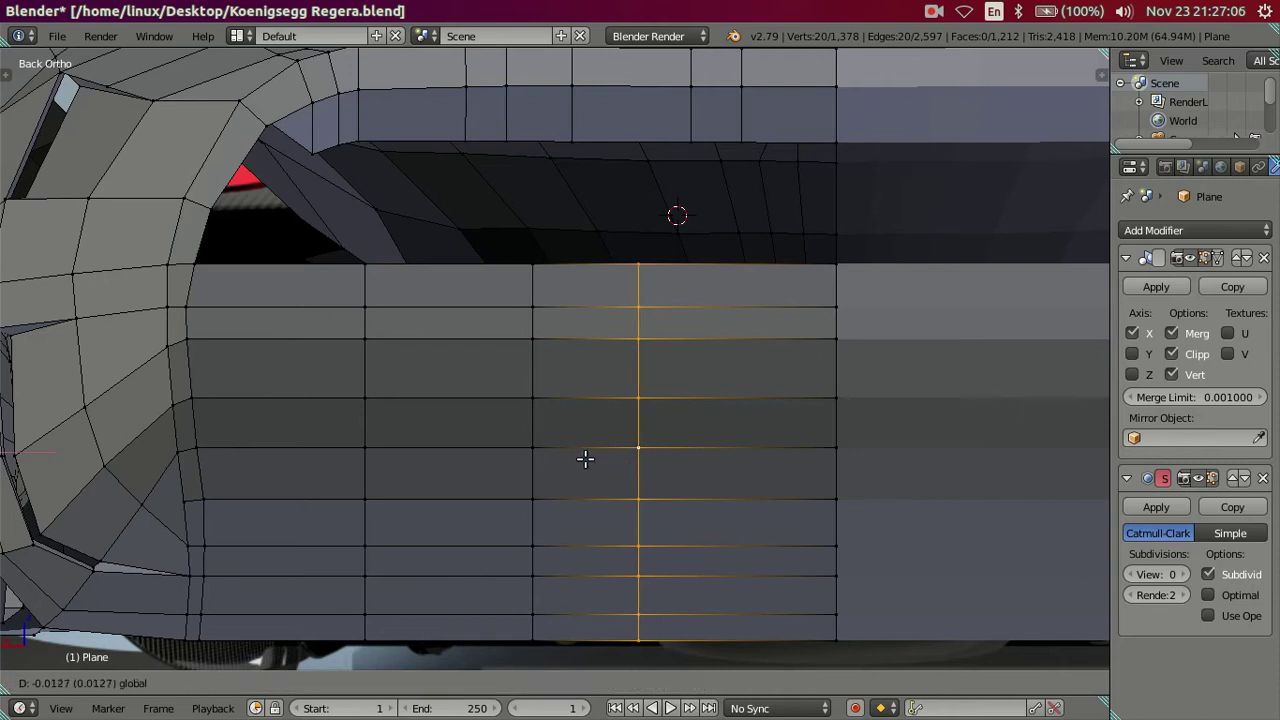
pyautogui.click(585, 459)
pyautogui.press('z')
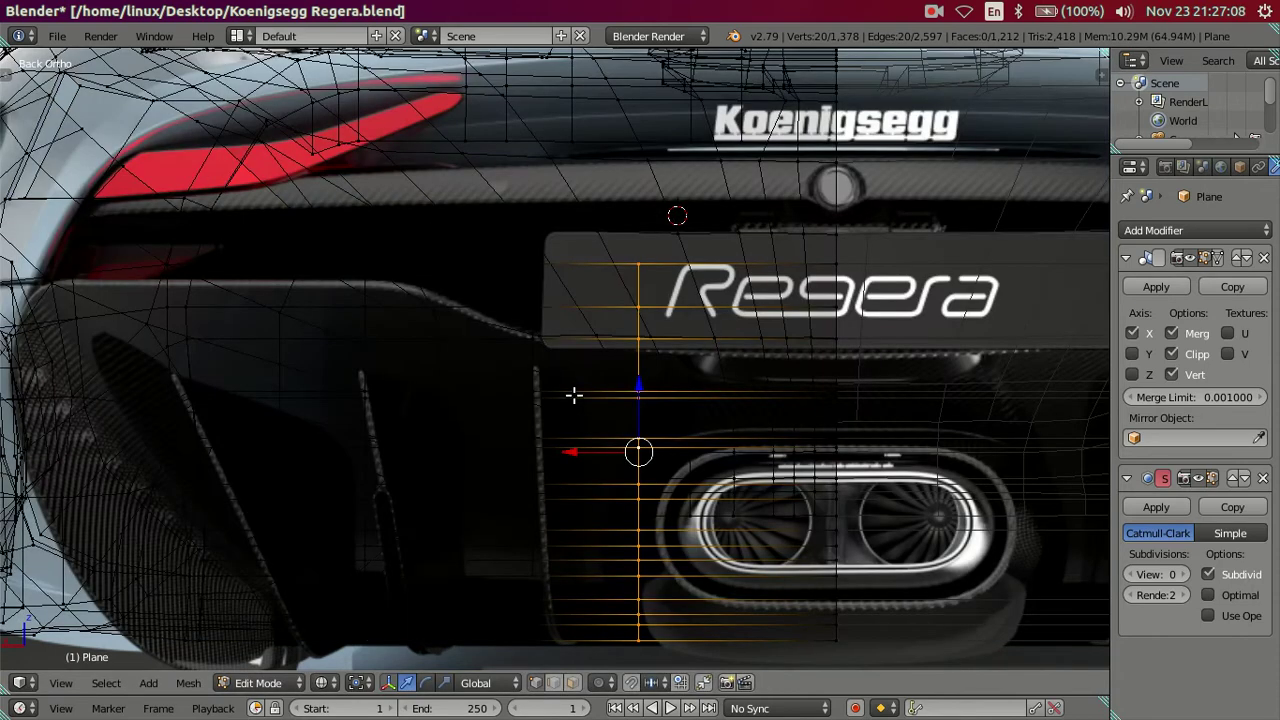
pyautogui.press('z')
pyautogui.press('z')
pyautogui.press('z')
pyautogui.press('a')
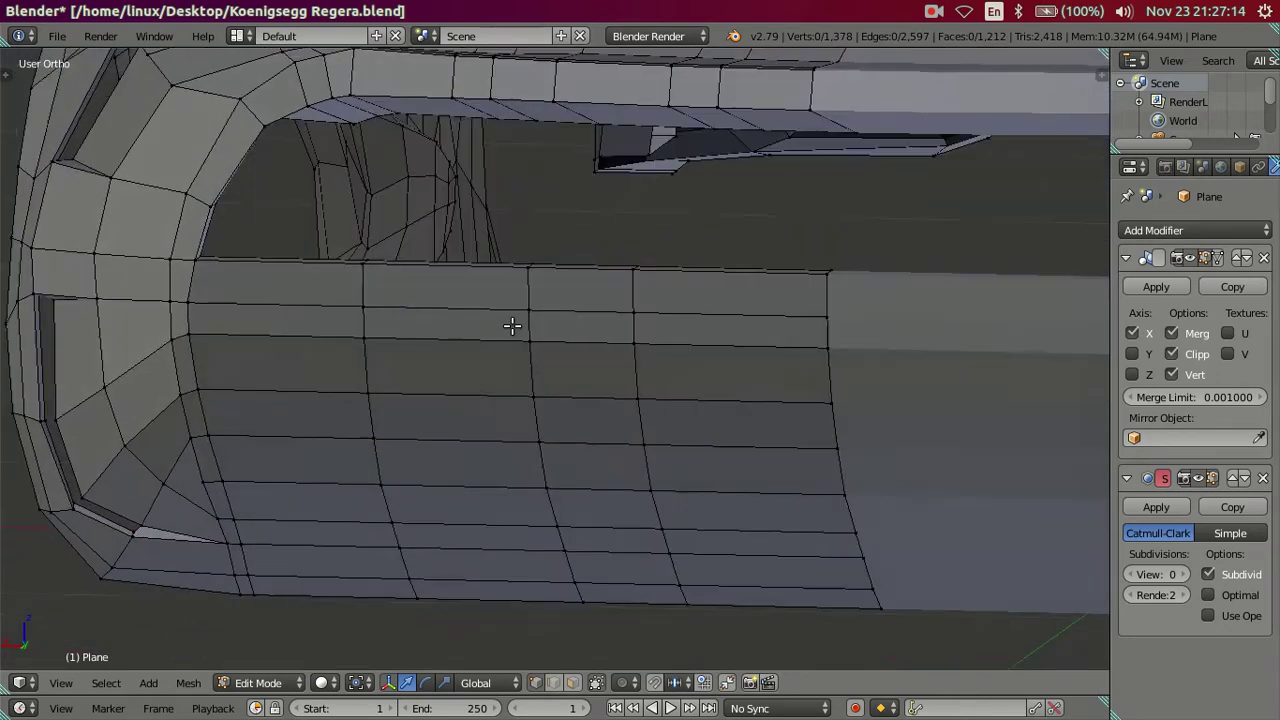
# Merge the two pairs of stray vertices on the panel's top edge at last.
pyautogui.moveTo(543, 303); pyautogui.dragTo(514, 329, button='middle')
pyautogui.rightClick(520, 310)
pyautogui.keyDown('shift'); pyautogui.rightClick(520, 282); pyautogui.keyUp('shift')
pyautogui.scroll(2, 551, 346)
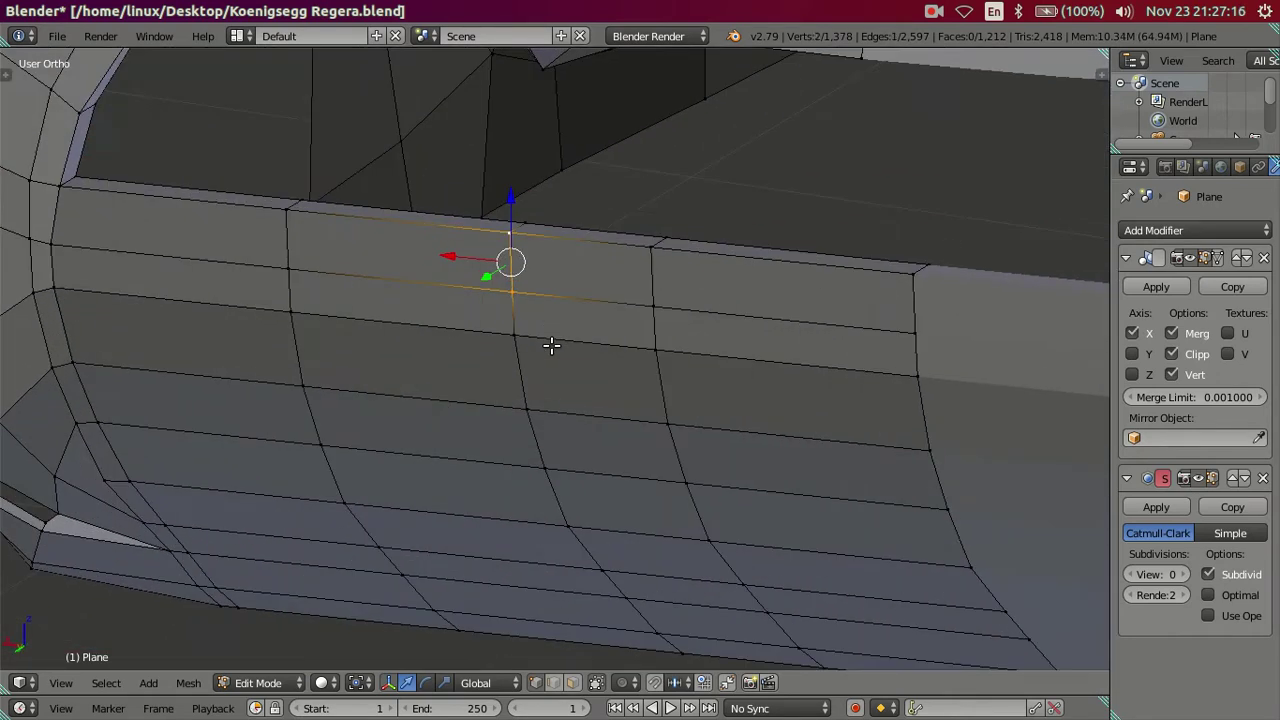
pyautogui.hotkey('alt', 'm')
pyautogui.click(540, 369)
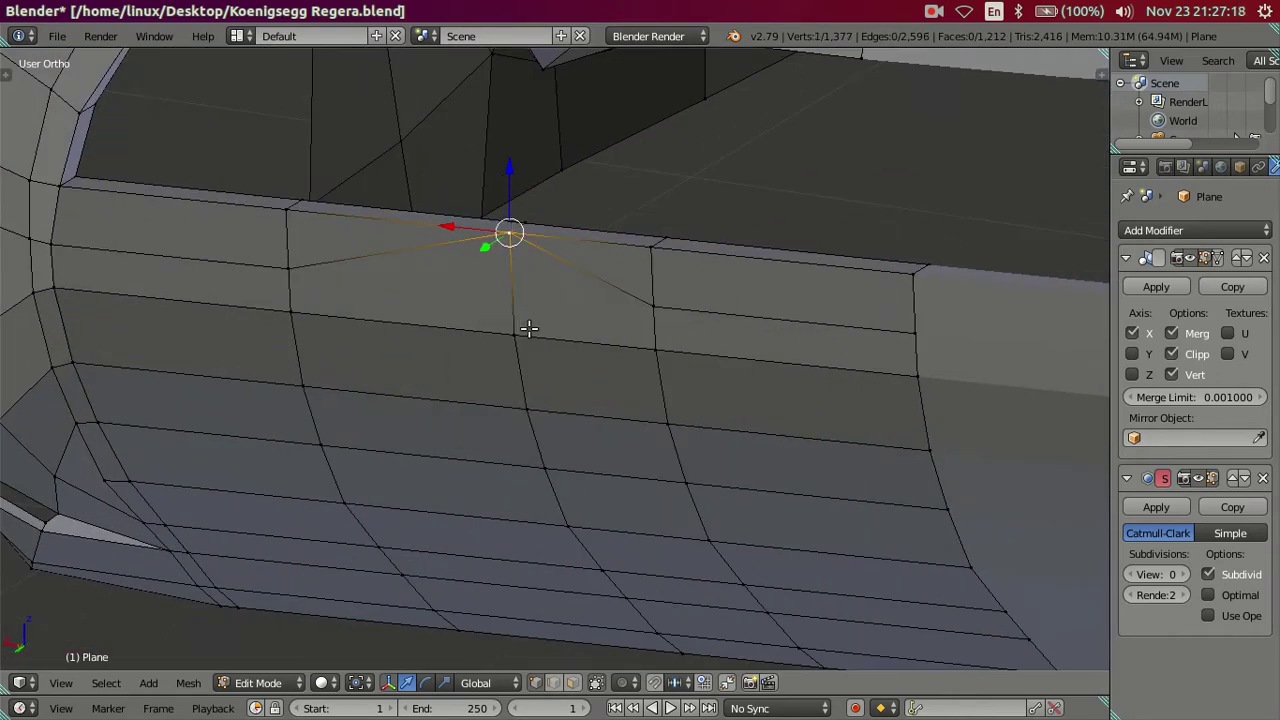
pyautogui.press('z')
pyautogui.keyDown('shift'); pyautogui.rightClick(529, 220); pyautogui.keyUp('shift')
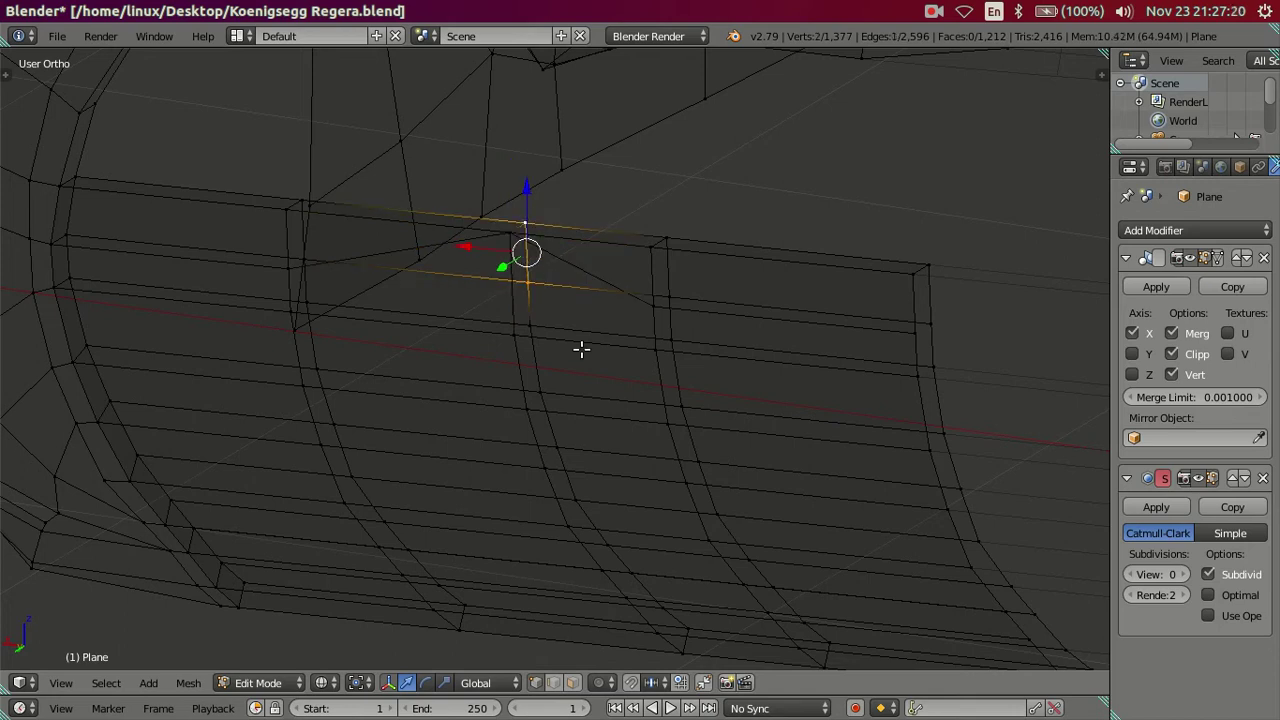
pyautogui.hotkey('alt', 'm')
pyautogui.click(586, 349)
pyautogui.press('a')
pyautogui.press('z')
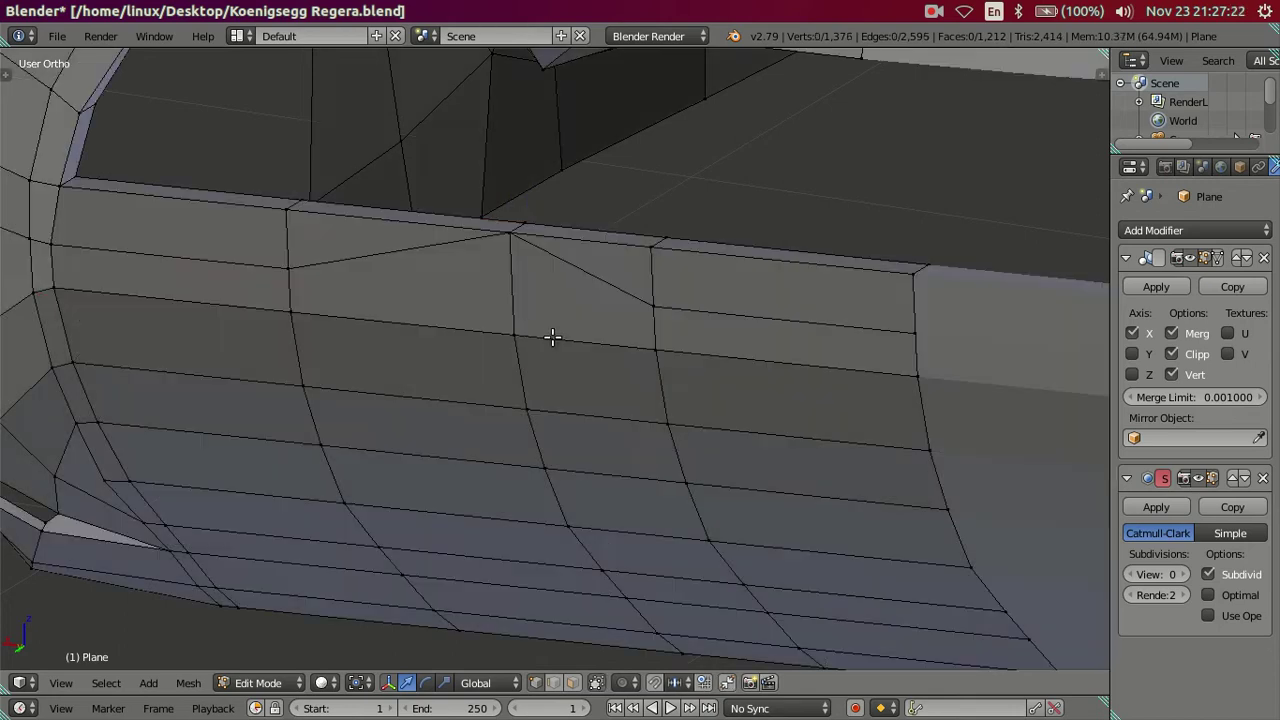
# Delete the edges and faces of the edge loop running along the top edge.
pyautogui.keyDown('alt'); pyautogui.rightClick(423, 257); pyautogui.keyUp('alt')
pyautogui.moveTo(514, 320); pyautogui.dragTo(550, 600, button='middle')
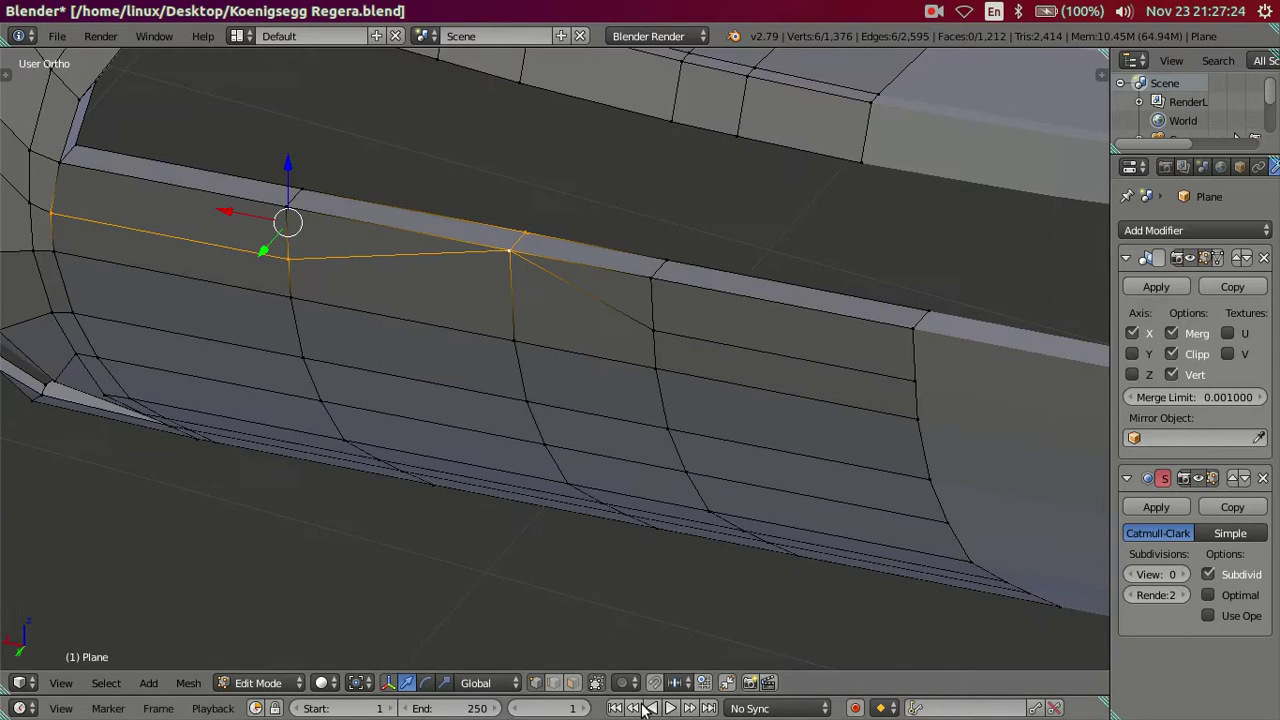
pyautogui.click(555, 683)
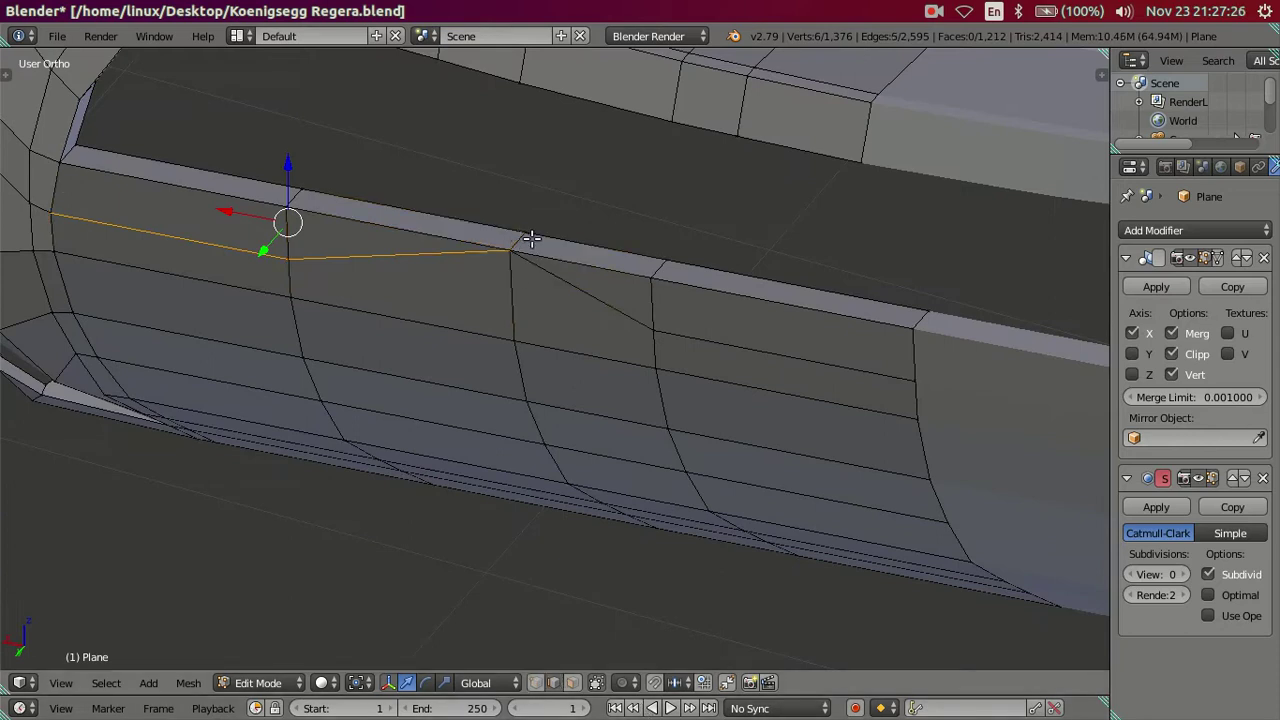
pyautogui.press('x')
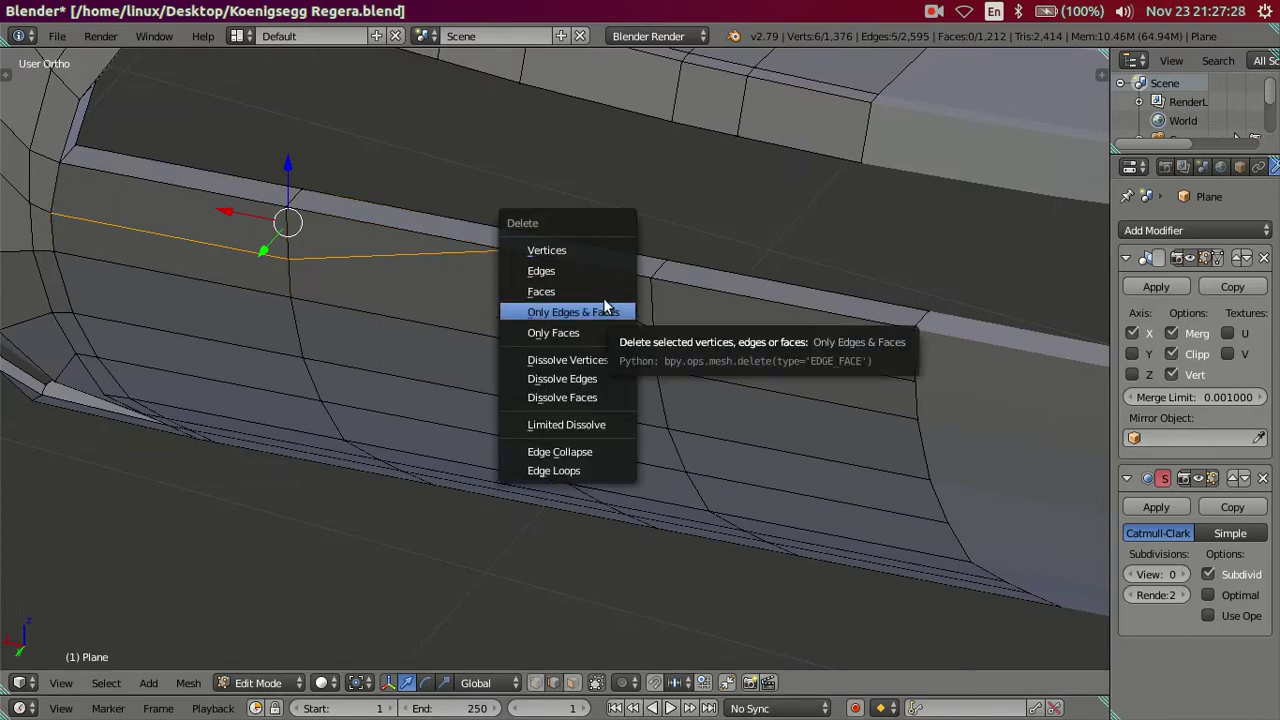
pyautogui.click(594, 378)
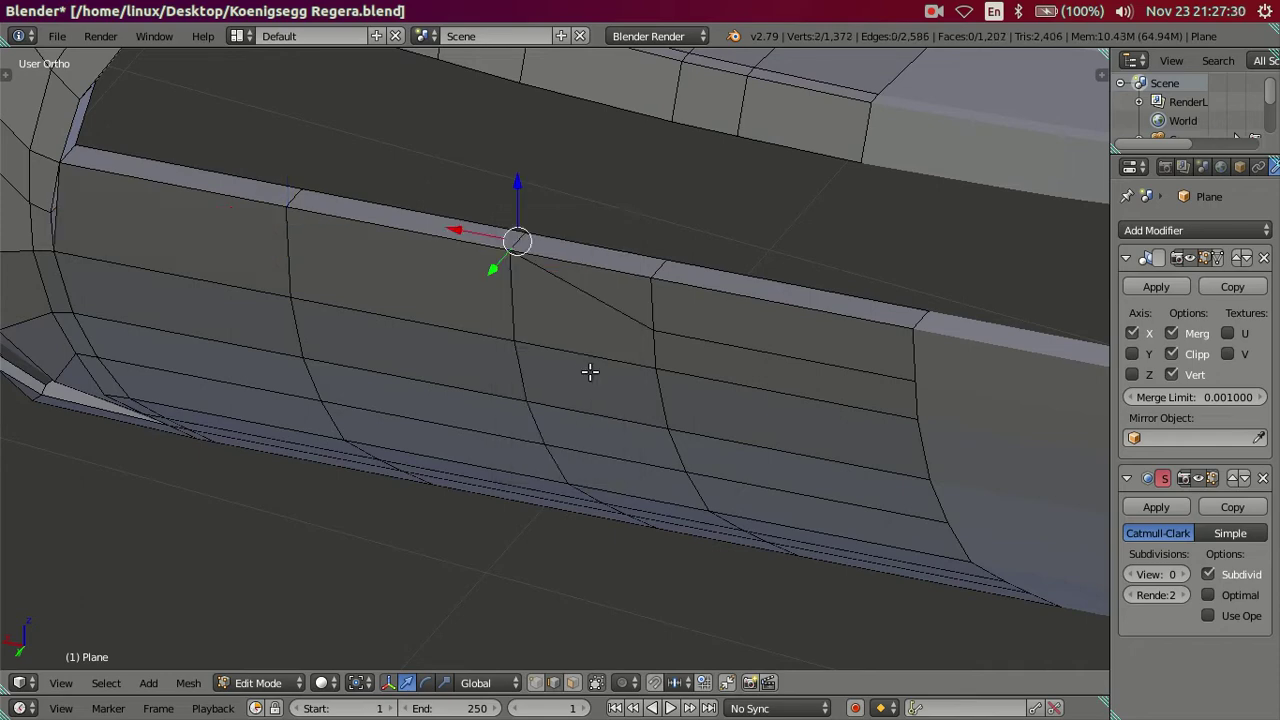
pyautogui.moveTo(589, 371); pyautogui.dragTo(620, 325, button='middle')
pyautogui.press('a')
pyautogui.moveTo(726, 343)
pyautogui.mouseDown(button='middle')
pyautogui.moveTo(577, 451)
pyautogui.moveTo(651, 403)
pyautogui.moveTo(687, 430)
pyautogui.moveTo(663, 403)
pyautogui.moveTo(610, 396)
pyautogui.moveTo(577, 440)
pyautogui.moveTo(517, 420)
pyautogui.moveTo(534, 414)
pyautogui.mouseUp(button='middle')
pyautogui.scroll(-3, 610, 396)
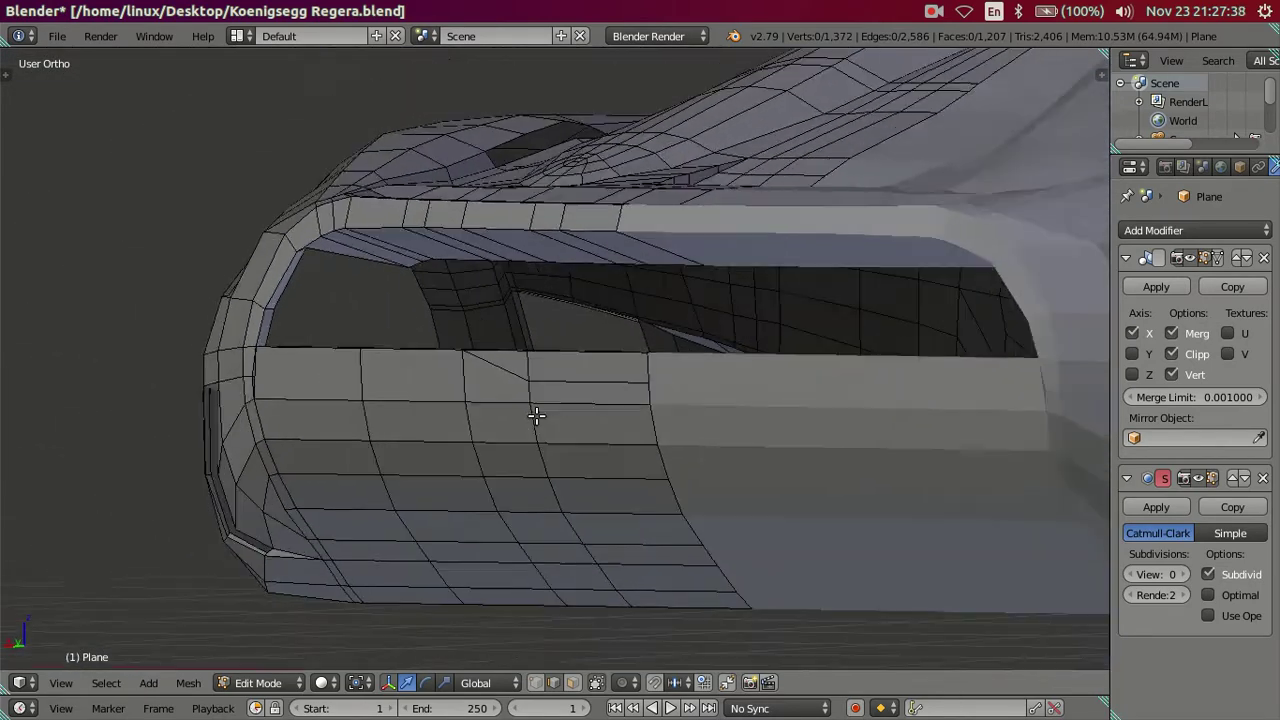
pyautogui.scroll(2, 543, 418)
# Select four vertices around the panel's top edge in vertex mode, using wireframe.
pyautogui.hotkey('ctrl', 'Tab')
pyautogui.click(523, 411)
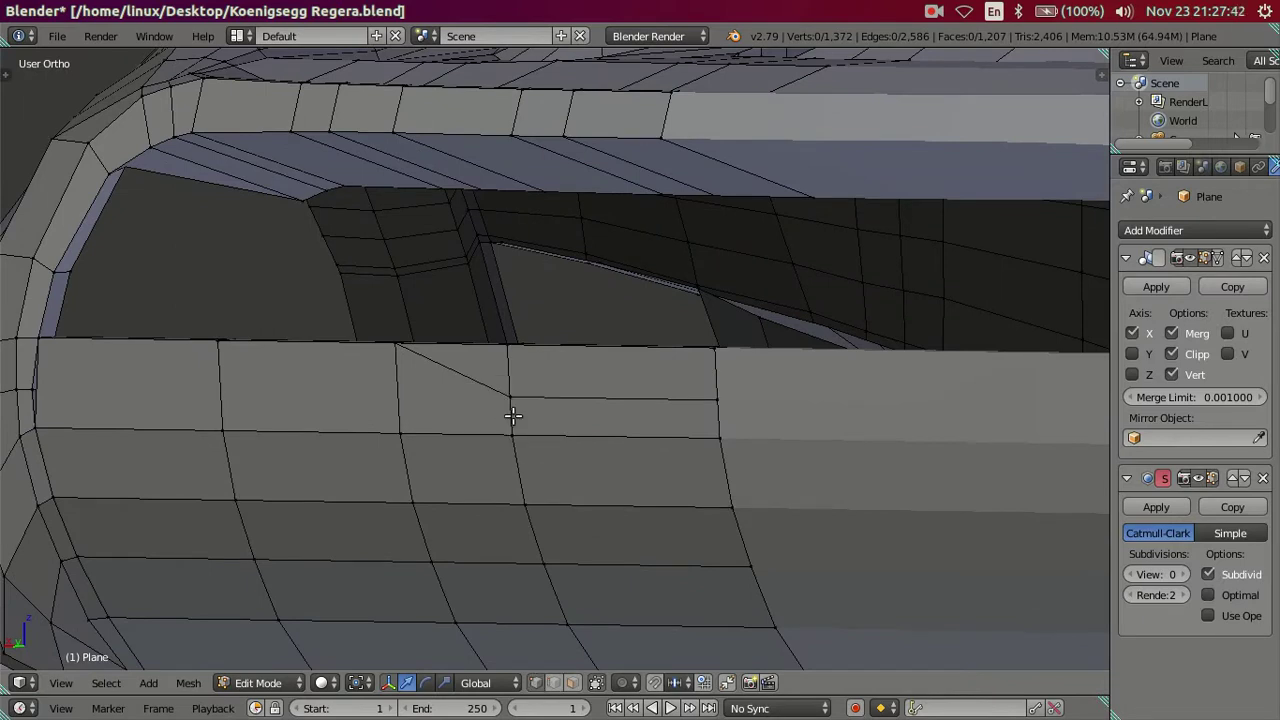
pyautogui.moveTo(512, 415); pyautogui.dragTo(583, 431, button='middle')
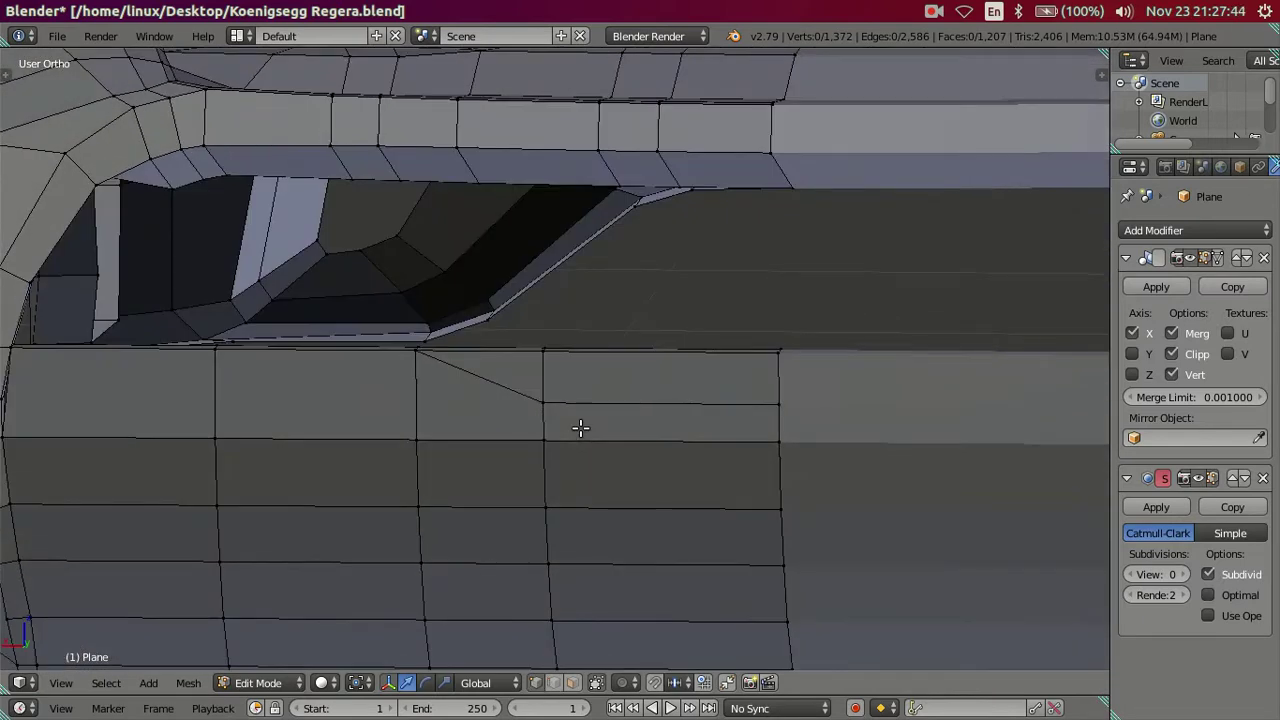
pyautogui.rightClick(414, 436)
pyautogui.keyDown('shift'); pyautogui.rightClick(416, 352); pyautogui.keyUp('shift')
pyautogui.moveTo(416, 352)
pyautogui.mouseDown(button='middle')
pyautogui.moveTo(466, 400)
pyautogui.moveTo(404, 416)
pyautogui.mouseUp(button='middle')
pyautogui.press('z')
pyautogui.keyDown('shift'); pyautogui.rightClick(421, 408); pyautogui.keyUp('shift')
pyautogui.keyDown('shift'); pyautogui.rightClick(436, 353); pyautogui.keyUp('shift')
pyautogui.click(553, 682)
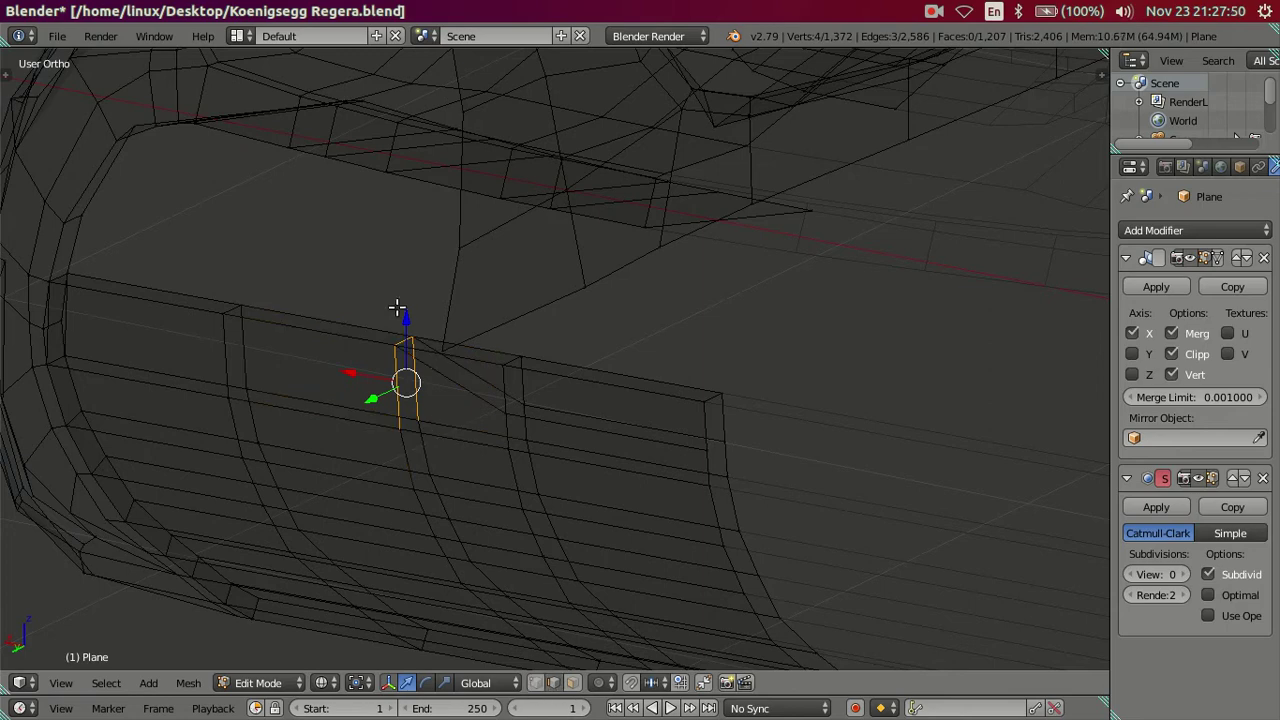
pyautogui.press('z')
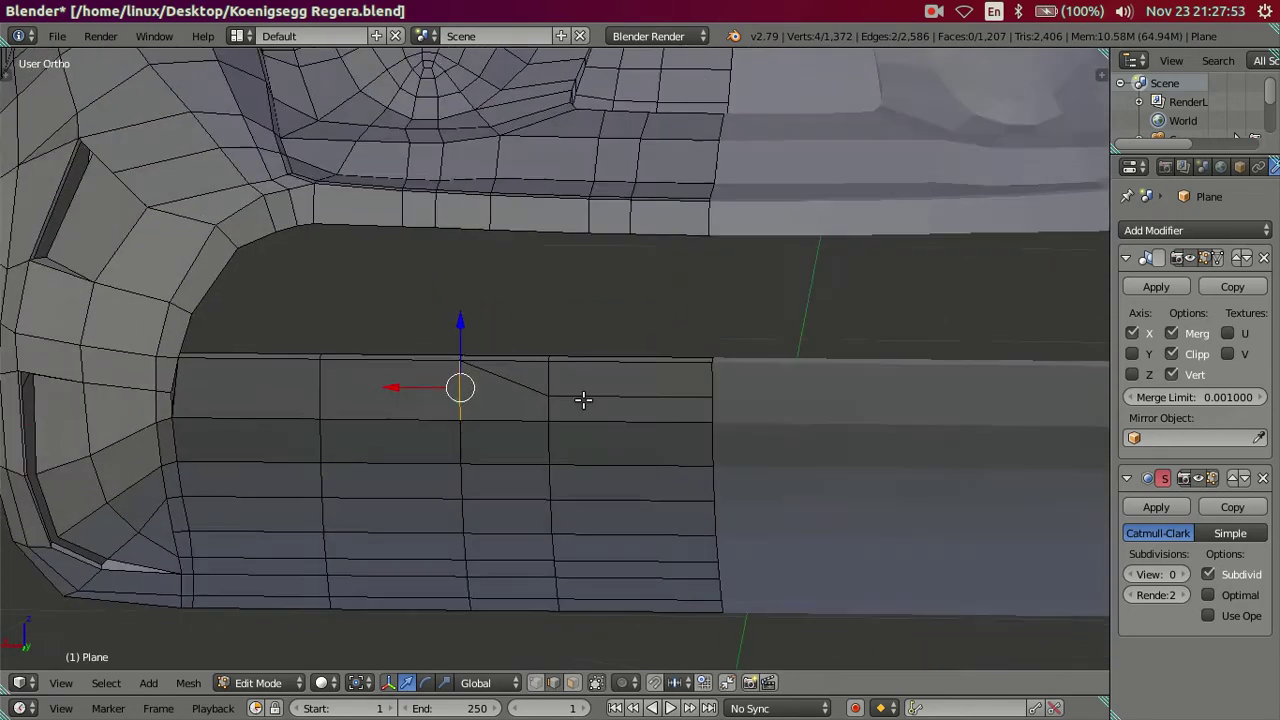
# Orbit around the car body to inspect the reworked top edge.
pyautogui.moveTo(583, 399)
pyautogui.mouseDown(button='middle')
pyautogui.moveTo(597, 371)
pyautogui.moveTo(540, 374)
pyautogui.moveTo(534, 397)
pyautogui.mouseUp(button='middle')
pyautogui.press('a')
pyautogui.scroll(2, 550, 407)
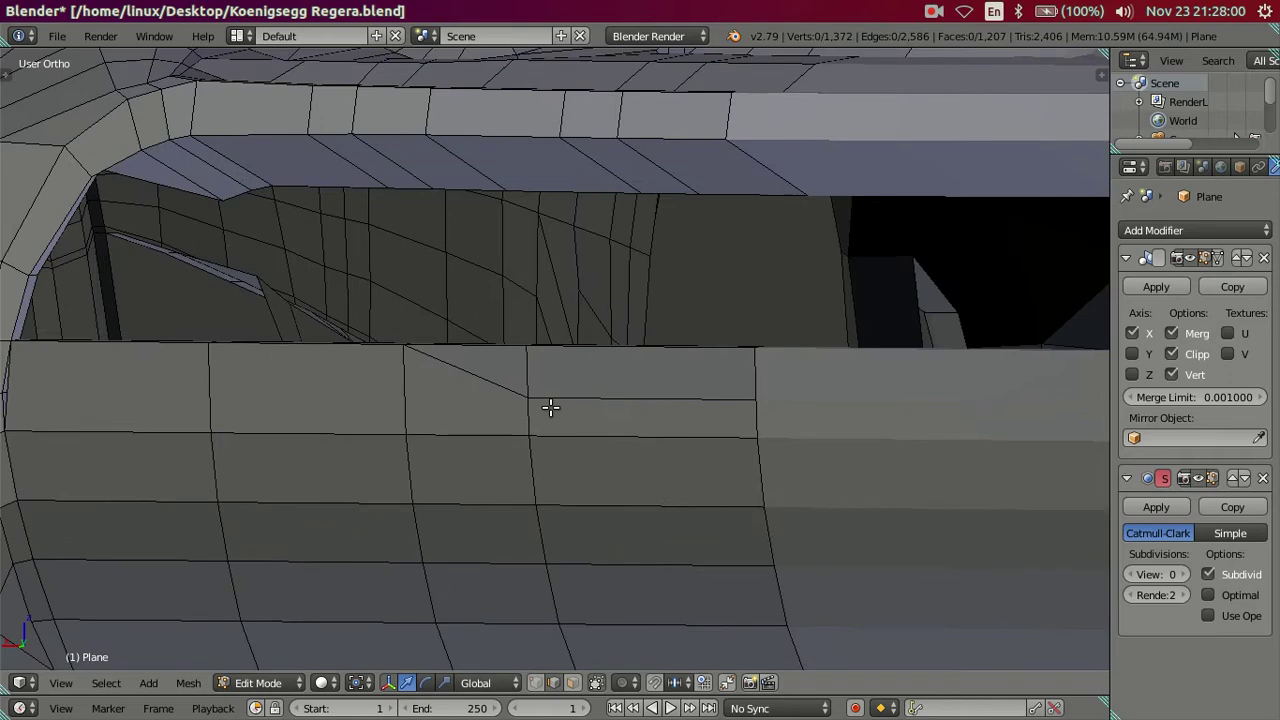
pyautogui.scroll(-3, 550, 407)
pyautogui.moveTo(549, 406)
pyautogui.mouseDown(button='middle')
pyautogui.moveTo(629, 429)
pyautogui.moveTo(649, 403)
pyautogui.moveTo(665, 444)
pyautogui.moveTo(657, 477)
pyautogui.moveTo(635, 452)
pyautogui.mouseUp(button='middle')
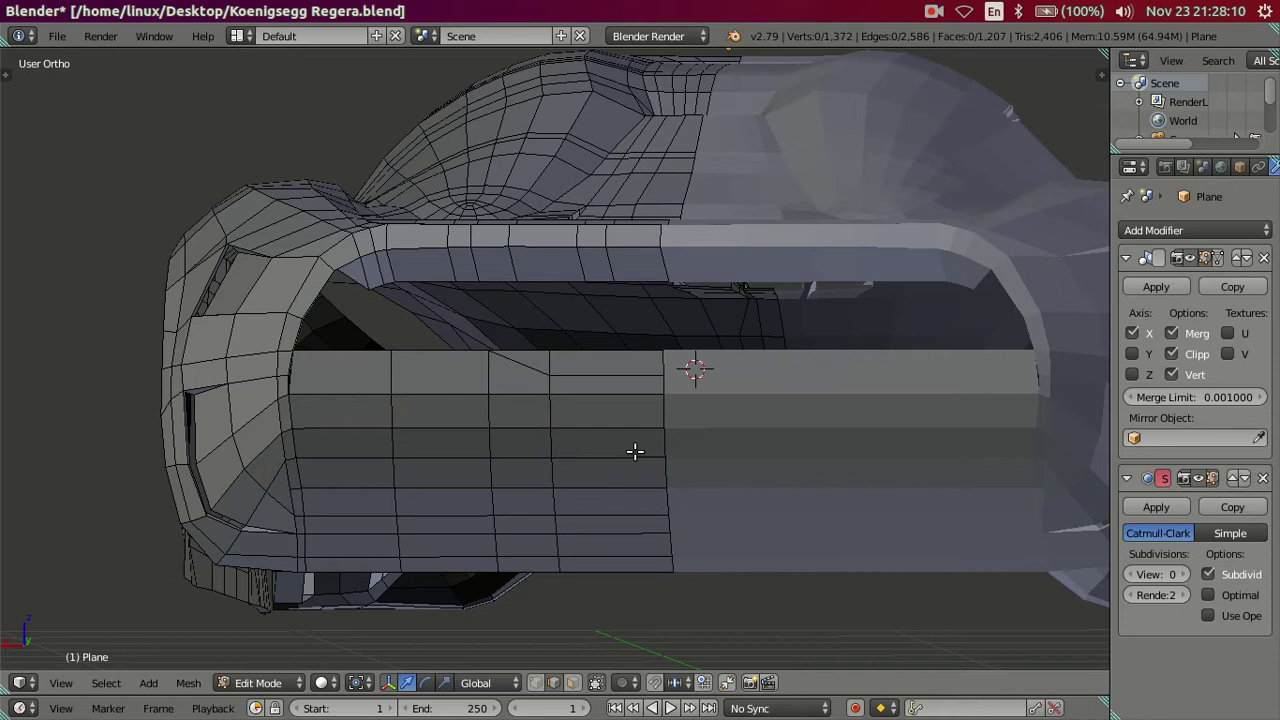
pyautogui.moveTo(551, 403); pyautogui.dragTo(545, 428, button='middle')
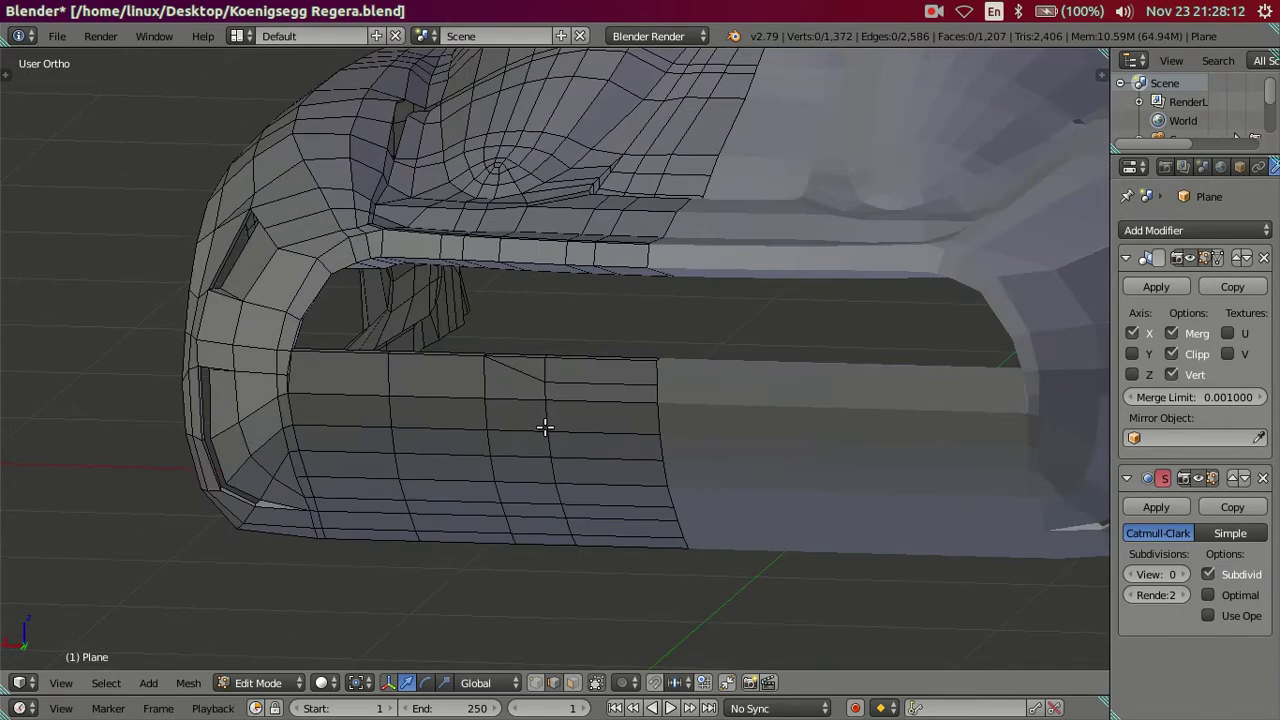
pyautogui.scroll(2, 530, 445)
pyautogui.scroll(1, 518, 459)
# Delete the triangular face, the long top strip face and two adjacent panel faces.
pyautogui.scroll(2, 563, 366)
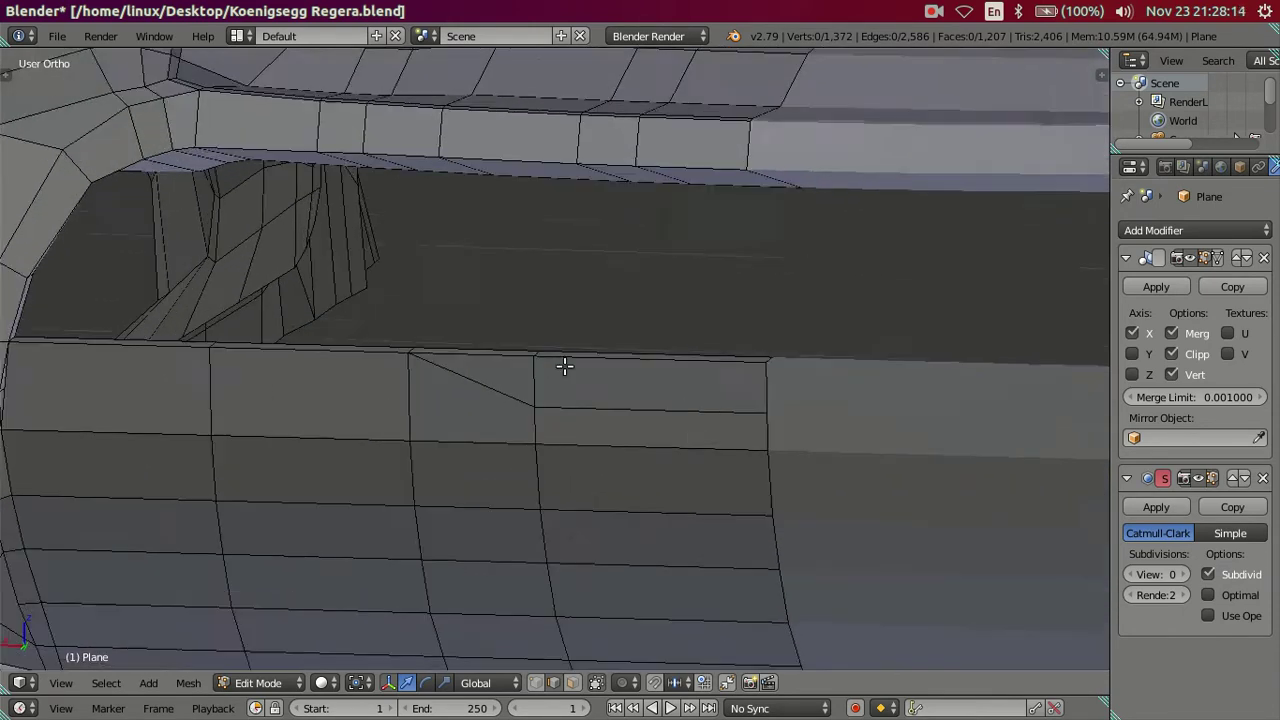
pyautogui.click(573, 683)
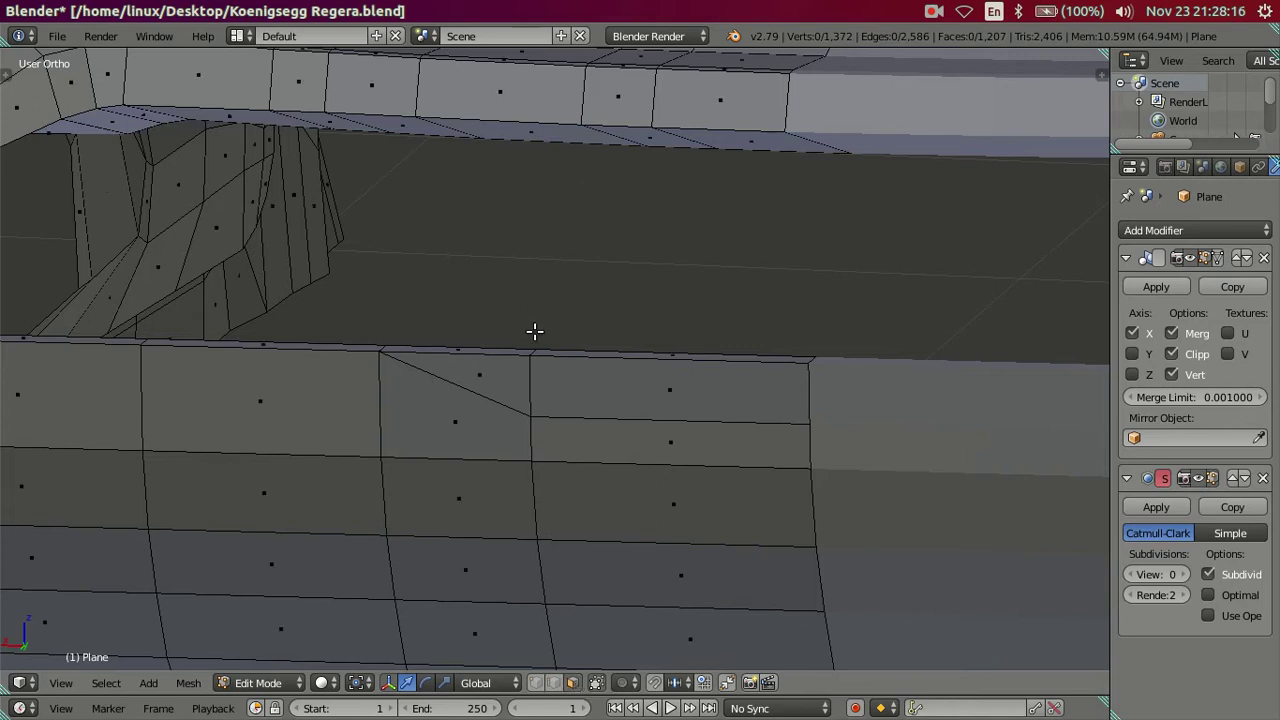
pyautogui.click(513, 360)
pyautogui.moveTo(592, 379); pyautogui.dragTo(591, 424, button='middle')
pyautogui.keyDown('shift'); pyautogui.click(554, 379); pyautogui.keyUp('shift')
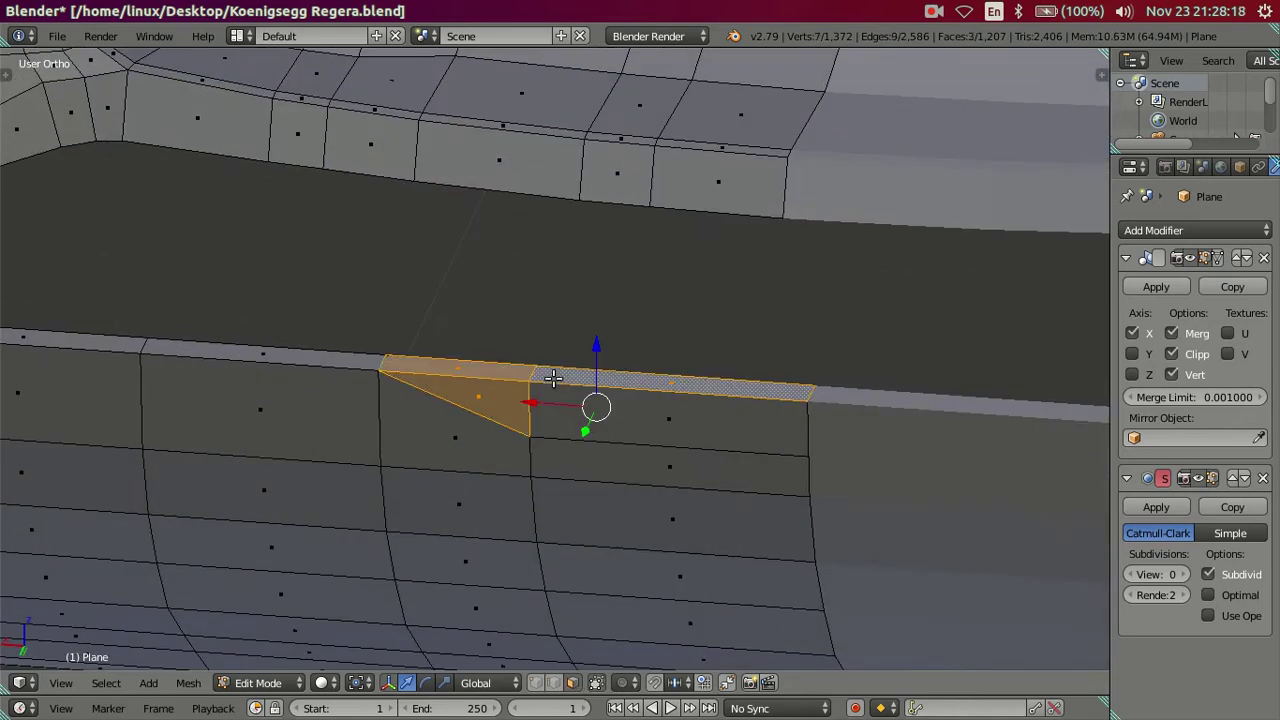
pyautogui.press('z')
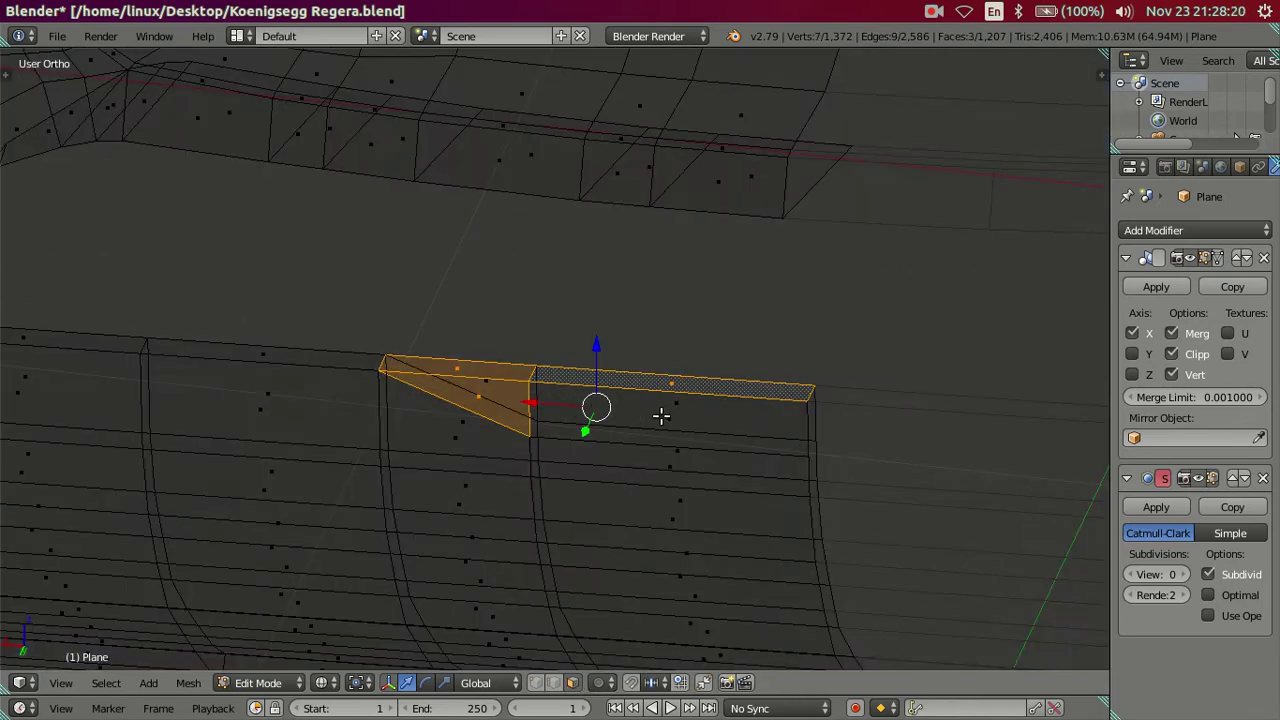
pyautogui.keyDown('shift'); pyautogui.click(673, 403); pyautogui.keyUp('shift')
pyautogui.keyDown('shift'); pyautogui.click(486, 378); pyautogui.keyUp('shift')
pyautogui.press('z')
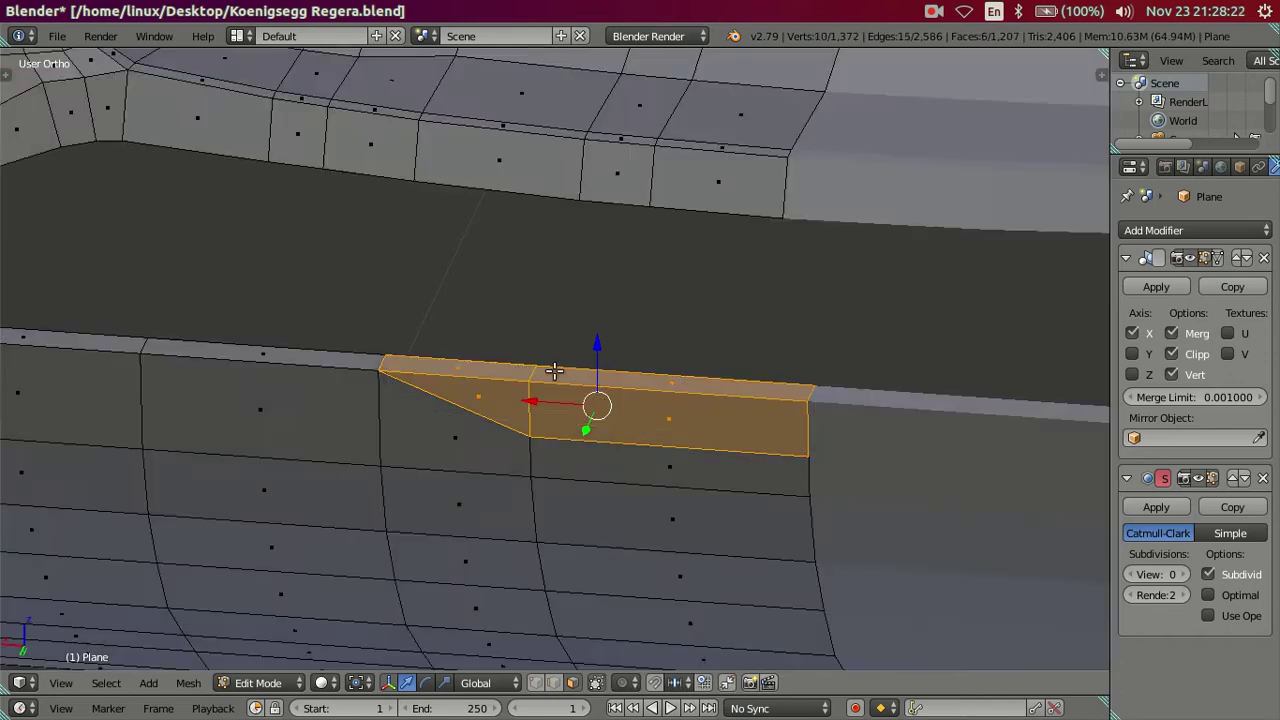
pyautogui.press('x')
pyautogui.click(616, 277)
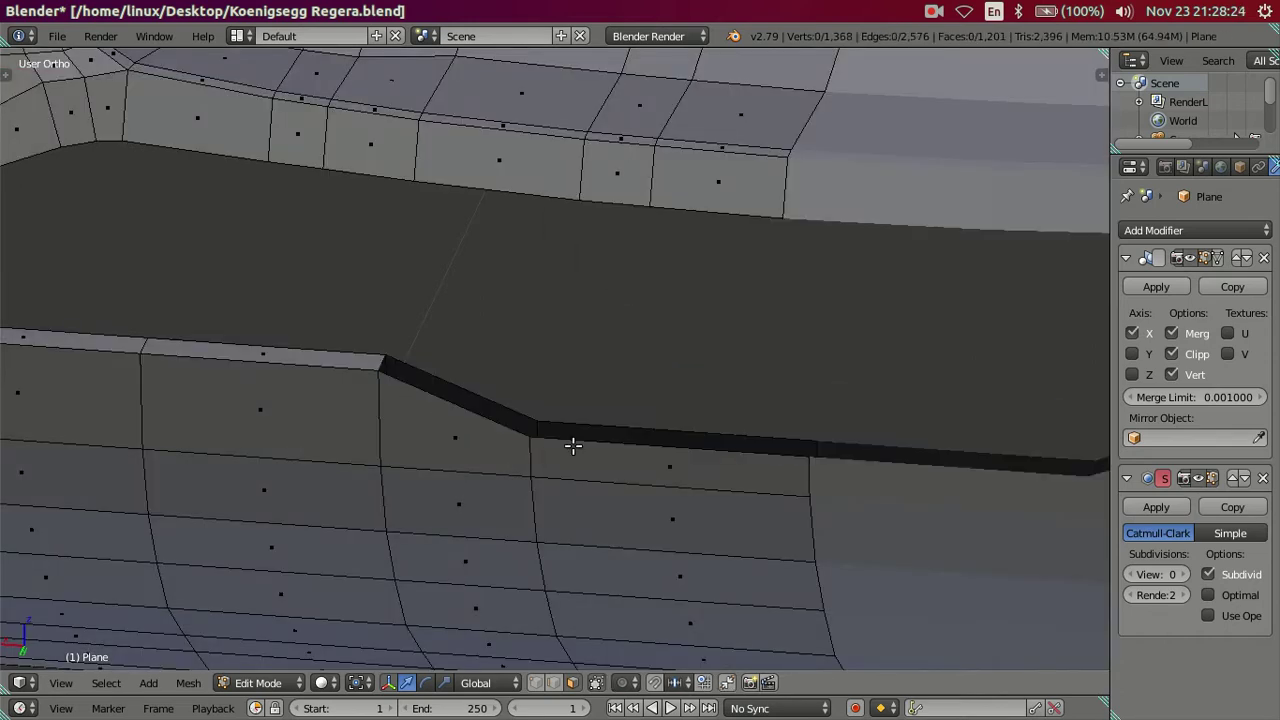
# Fill the resulting hole with two new faces from its border edges.
pyautogui.moveTo(571, 442); pyautogui.dragTo(554, 468, button='middle')
pyautogui.hotkey('ctrl', 'Tab')
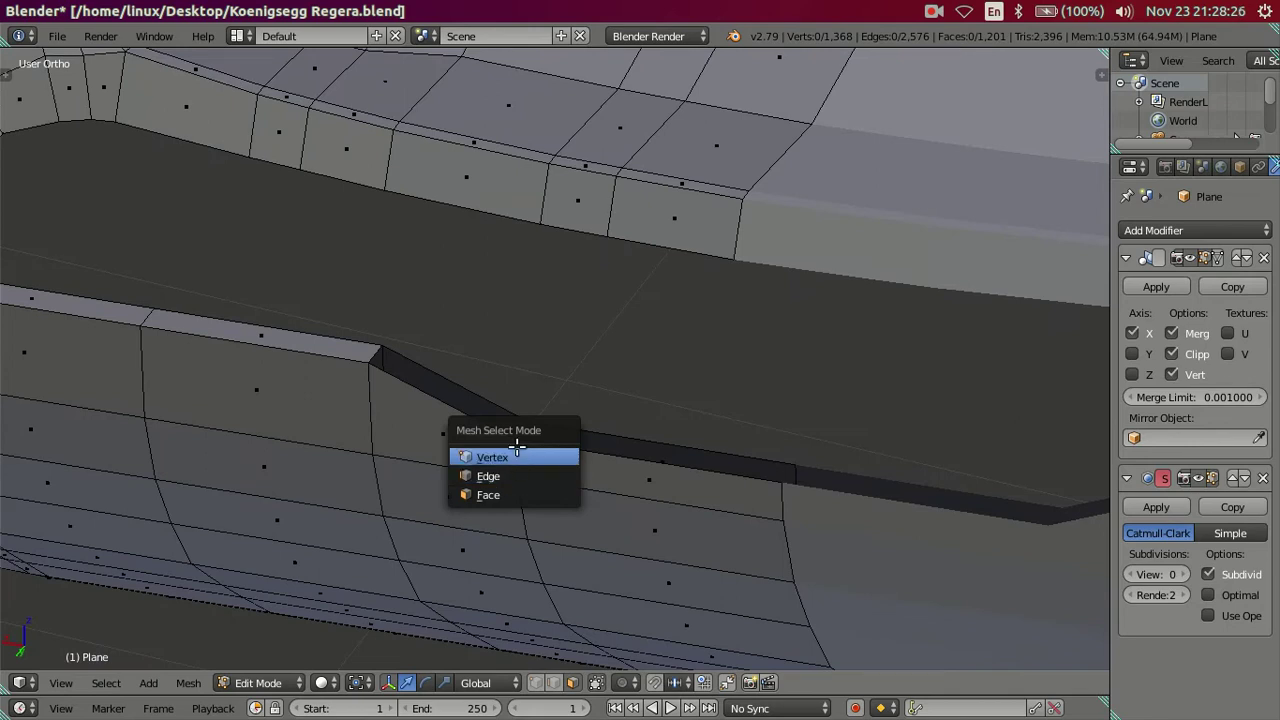
pyautogui.click(500, 476)
pyautogui.keyDown('alt'); pyautogui.click(524, 418); pyautogui.keyUp('alt')
pyautogui.press('f')
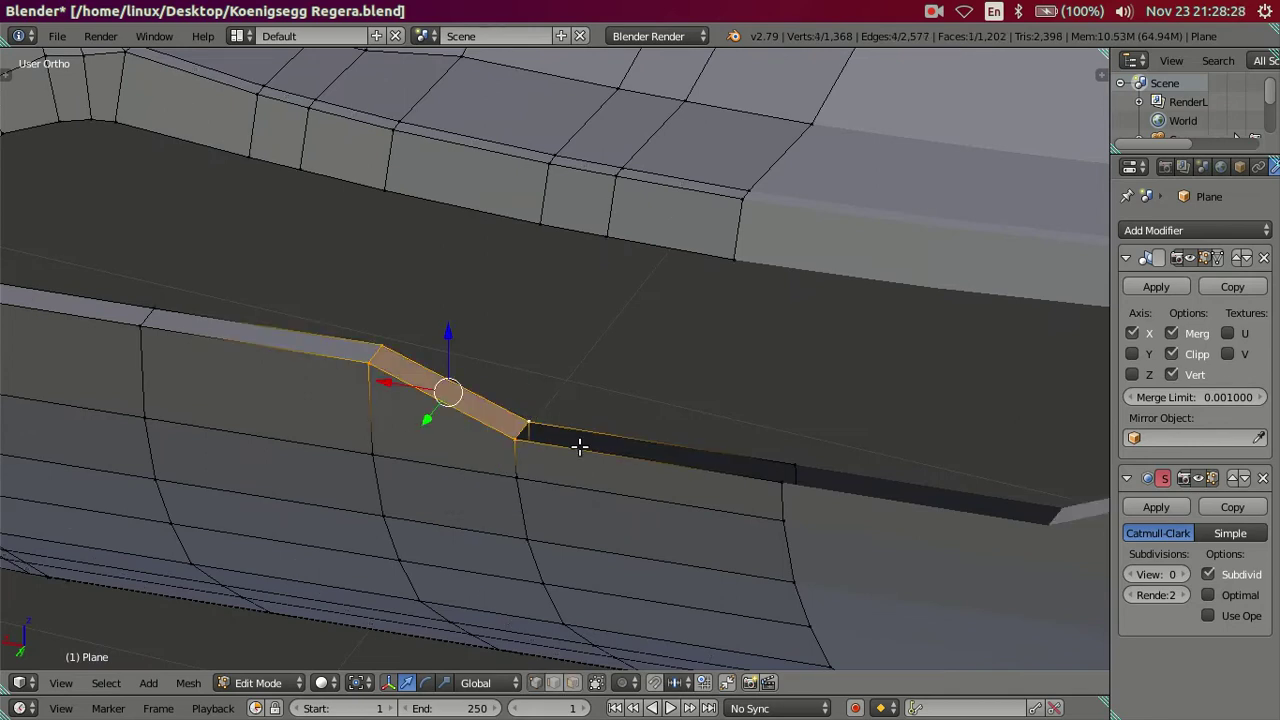
pyautogui.rightClick(780, 477)
pyautogui.keyDown('alt'); pyautogui.rightClick(780, 477); pyautogui.keyUp('alt')
pyautogui.press('f')
pyautogui.press('a')
pyautogui.moveTo(589, 465)
pyautogui.mouseDown(button='middle')
pyautogui.moveTo(600, 374)
pyautogui.moveTo(580, 426)
pyautogui.moveTo(696, 455)
pyautogui.mouseUp(button='middle')
pyautogui.scroll(-2, 670, 448)
pyautogui.scroll(-2, 645, 440)
pyautogui.scroll(-1, 615, 430)
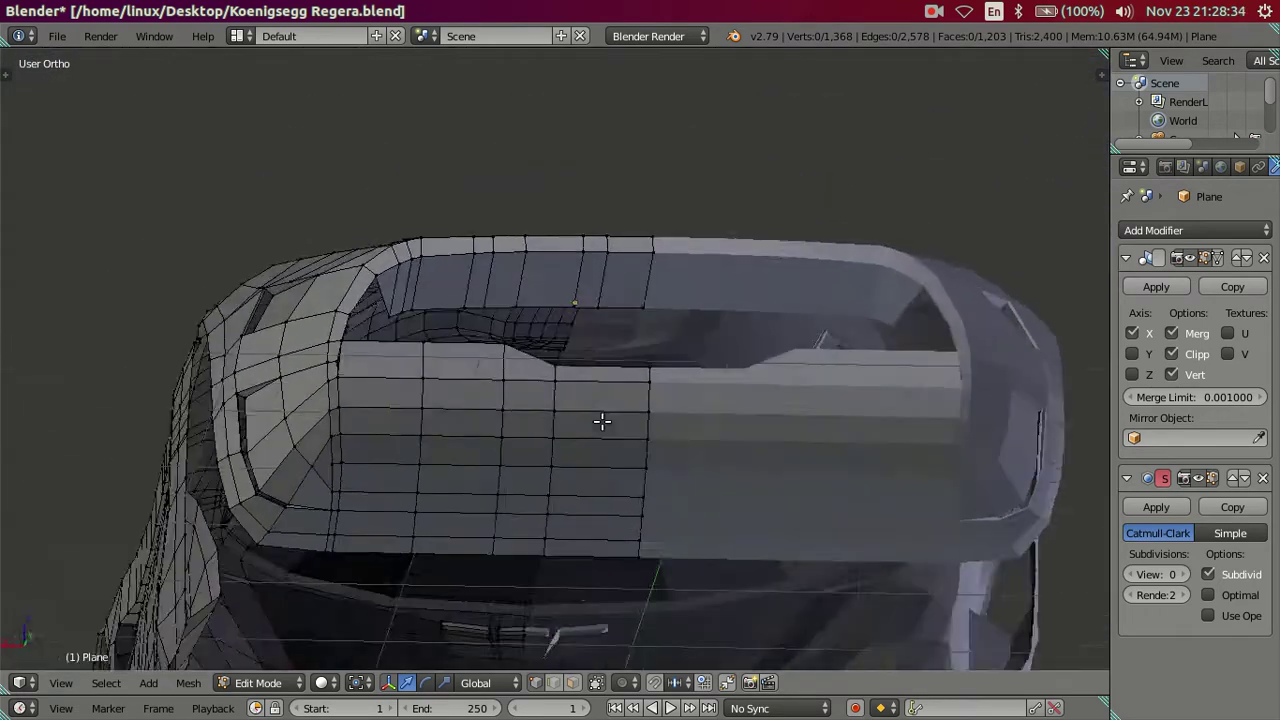
pyautogui.scroll(-1, 597, 440)
pyautogui.moveTo(594, 449); pyautogui.dragTo(594, 449, button='middle')
pyautogui.moveTo(366, 445)
pyautogui.mouseDown(button='middle')
pyautogui.moveTo(520, 437)
pyautogui.moveTo(543, 420)
pyautogui.moveTo(520, 371)
pyautogui.moveTo(489, 377)
pyautogui.moveTo(511, 366)
pyautogui.mouseUp(button='middle')
pyautogui.scroll(2, 507, 433)
pyautogui.scroll(1, 510, 430)
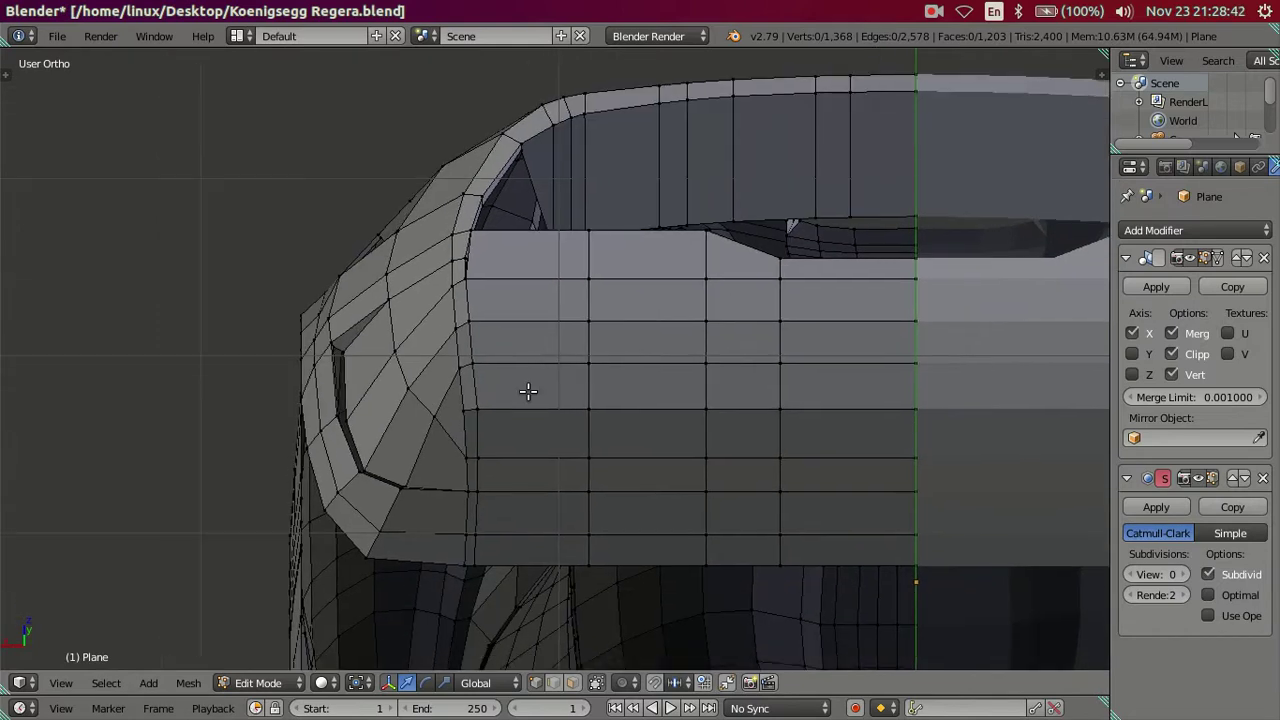
pyautogui.scroll(2, 520, 398)
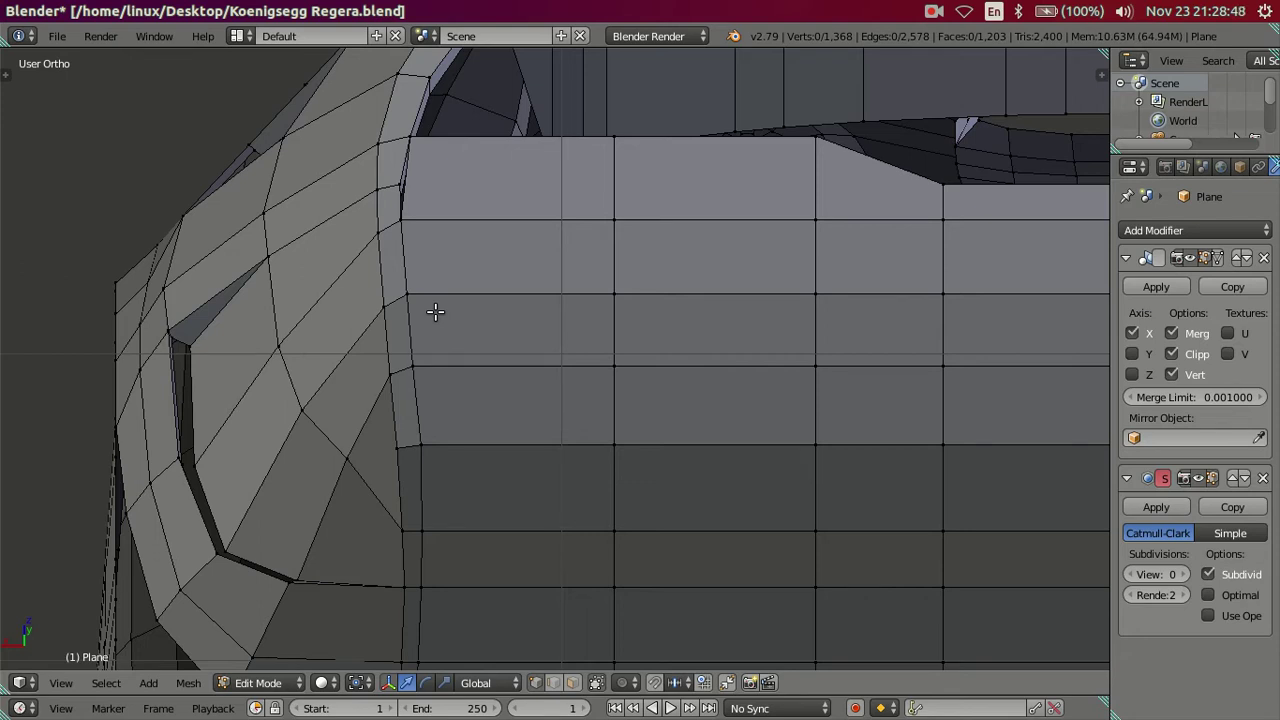
pyautogui.scroll(-2, 435, 312)
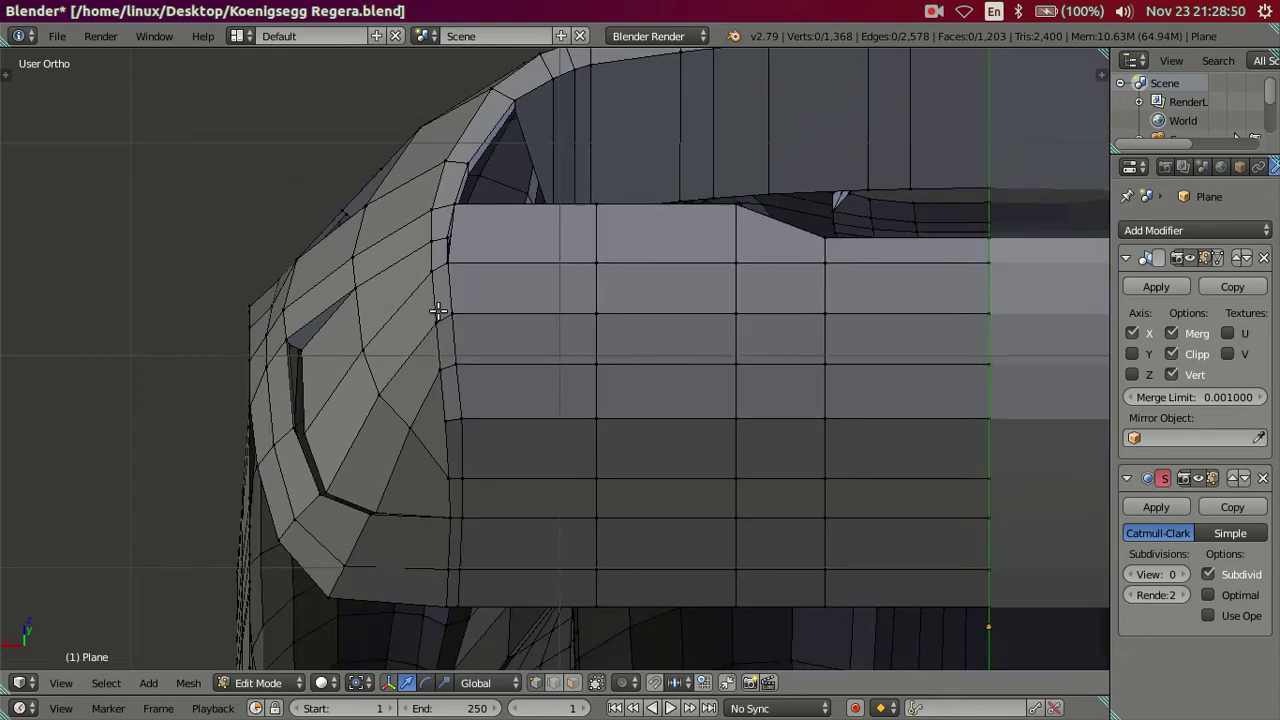
pyautogui.moveTo(442, 310)
pyautogui.mouseDown(button='middle')
pyautogui.moveTo(563, 371)
pyautogui.moveTo(639, 373)
pyautogui.moveTo(617, 394)
pyautogui.moveTo(509, 423)
pyautogui.moveTo(503, 354)
pyautogui.moveTo(557, 349)
pyautogui.moveTo(537, 343)
pyautogui.moveTo(520, 297)
pyautogui.moveTo(484, 317)
pyautogui.mouseUp(button='middle')
pyautogui.scroll(2, 485, 315)
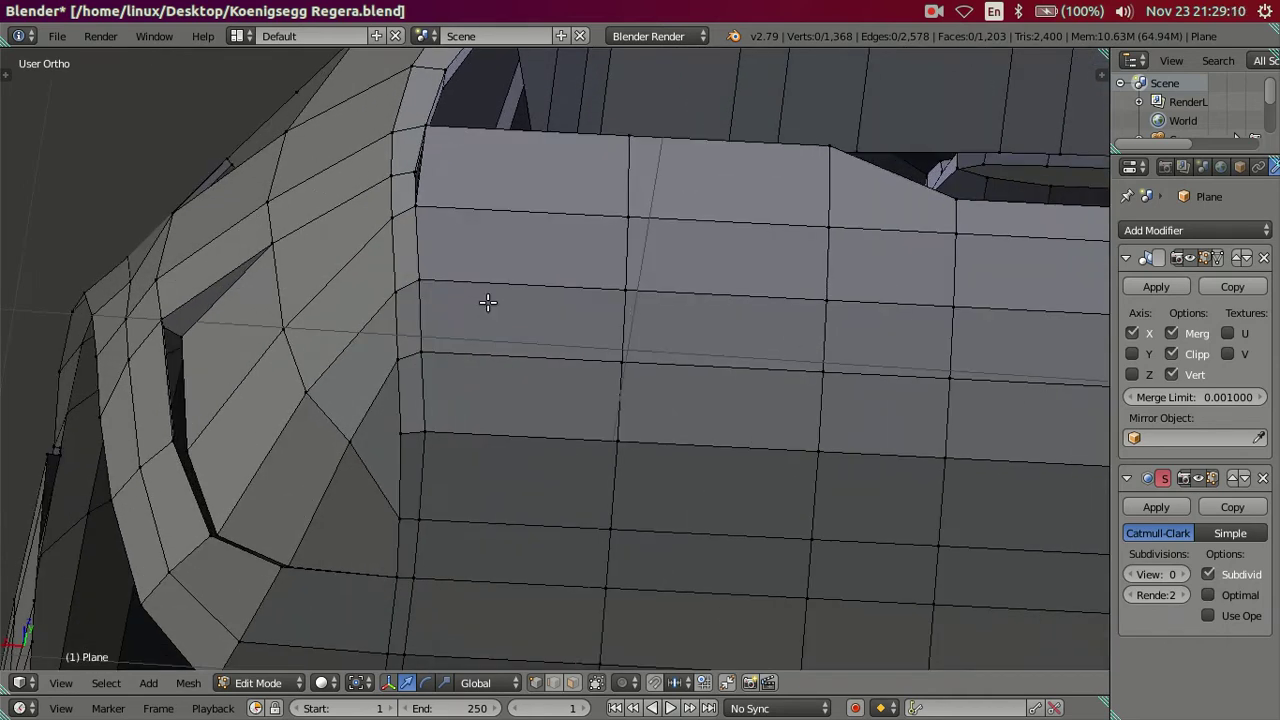
pyautogui.moveTo(441, 281)
pyautogui.mouseDown(button='middle')
pyautogui.moveTo(493, 322)
pyautogui.moveTo(503, 290)
pyautogui.mouseUp(button='middle')
pyautogui.scroll(-1, 464, 306)
pyautogui.scroll(2, 493, 369)
pyautogui.scroll(-2, 493, 369)
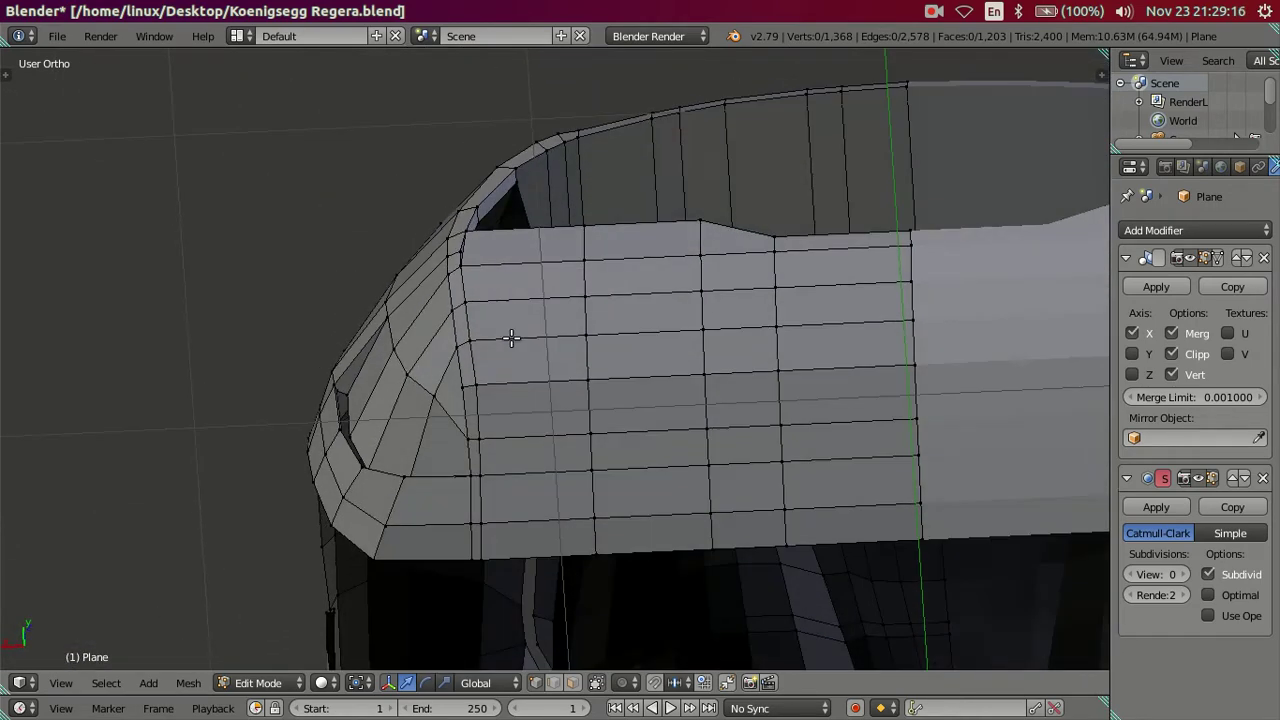
pyautogui.scroll(2, 510, 338)
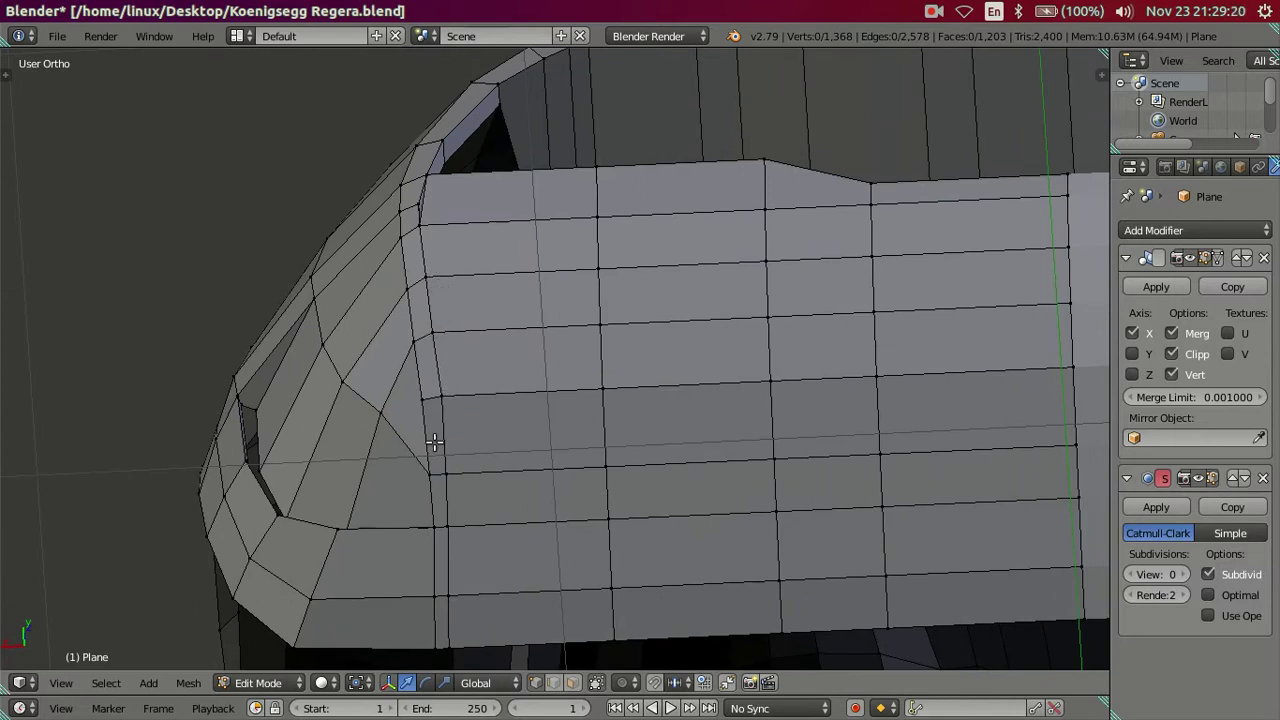
# Select the surrounding car-body part as linked geometry and hide it.
pyautogui.rightClick(448, 389)
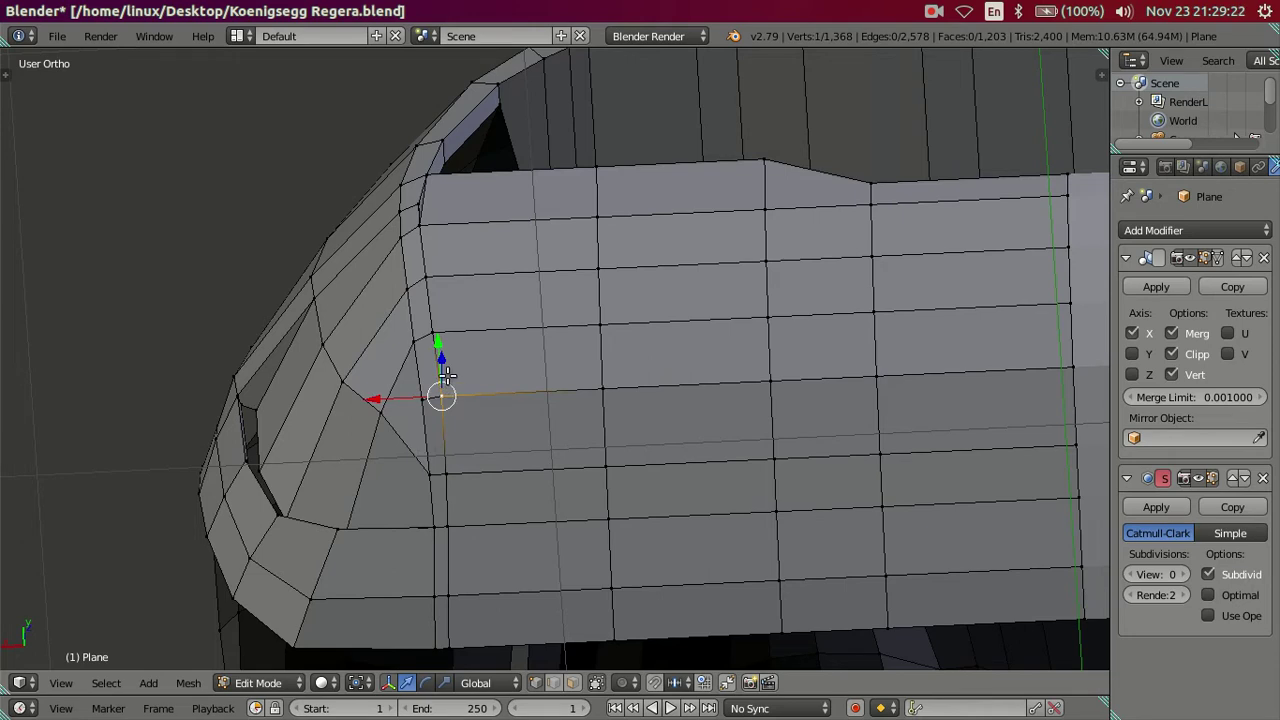
pyautogui.rightClick(384, 408)
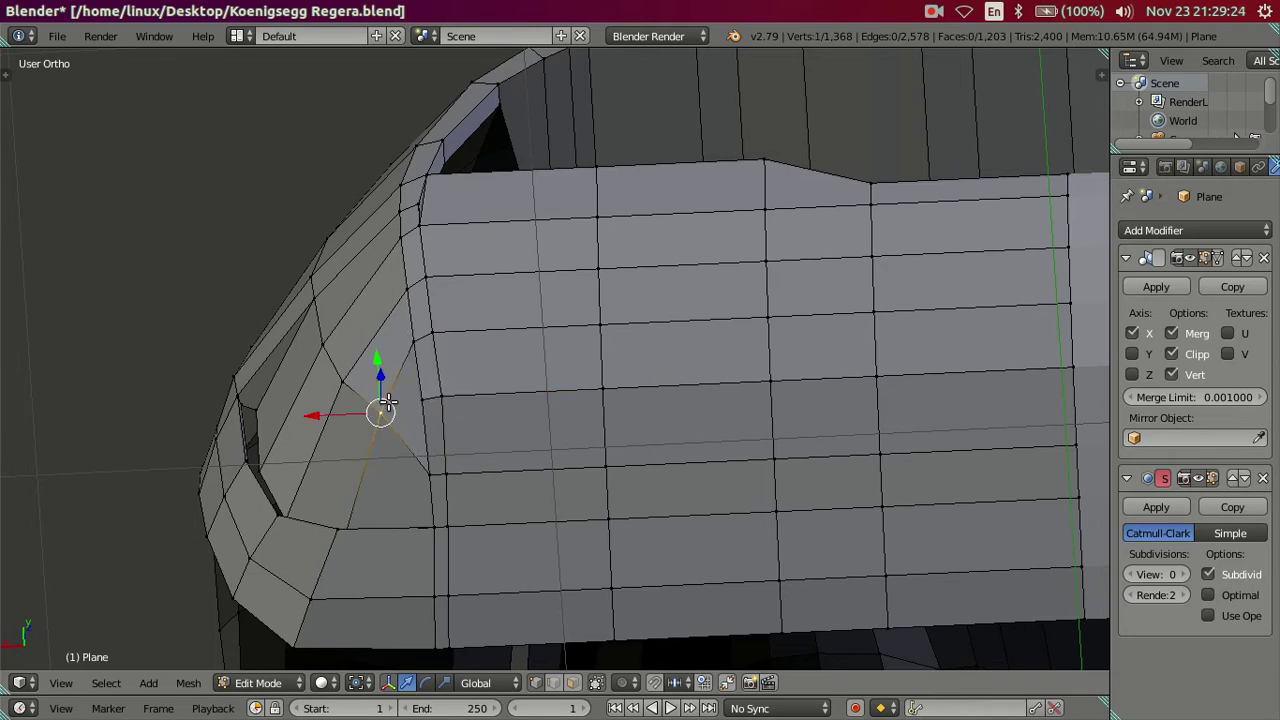
pyautogui.hotkey('ctrl', 'l')
pyautogui.press('h')
# Check in the sidebar that the panel's corner vertex sits at X 1.87608.
pyautogui.rightClick(443, 394)
pyautogui.scroll(-2, 493, 390)
pyautogui.moveTo(493, 390)
pyautogui.mouseDown(button='middle')
pyautogui.moveTo(580, 437)
pyautogui.moveTo(580, 414)
pyautogui.moveTo(563, 457)
pyautogui.moveTo(557, 371)
pyautogui.moveTo(534, 380)
pyautogui.moveTo(506, 349)
pyautogui.mouseUp(button='middle')
pyautogui.press('n')
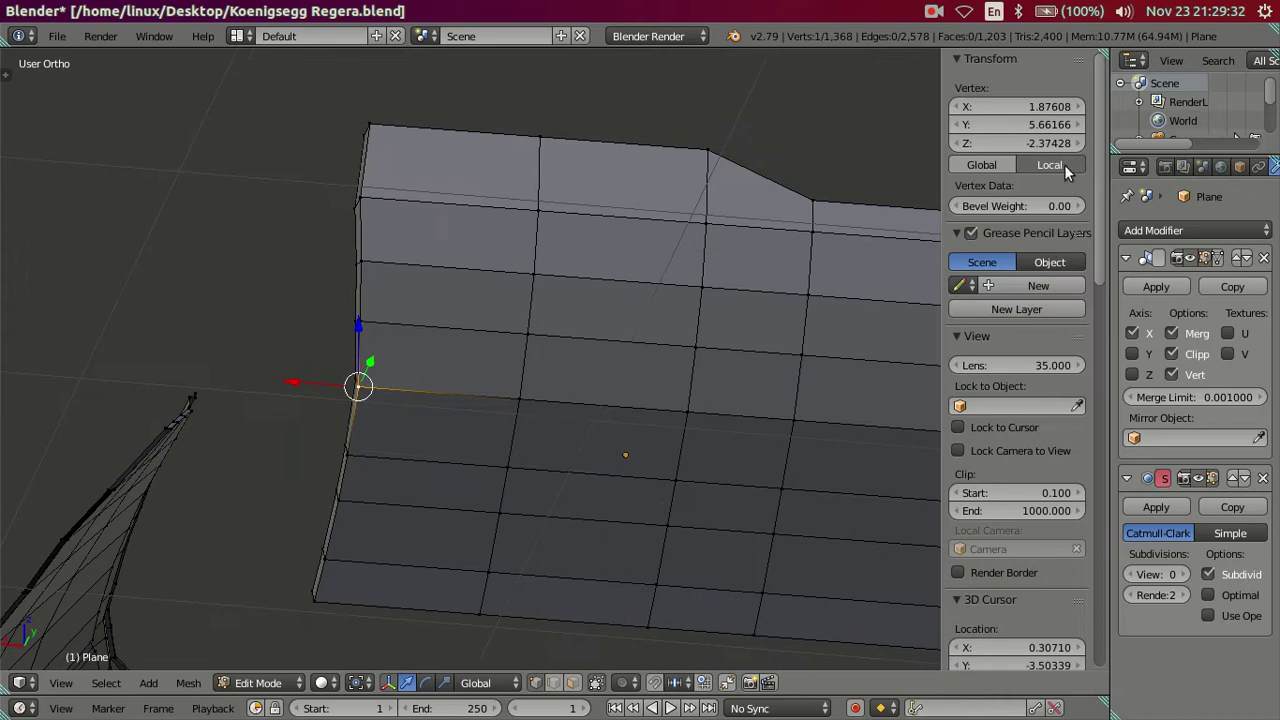
pyautogui.moveTo(287, 385); pyautogui.dragTo(251, 363)
pyautogui.rightClick(251, 363)
pyautogui.click(1017, 106)
pyautogui.press('Return')
pyautogui.moveTo(280, 283)
pyautogui.mouseDown(button='middle')
pyautogui.moveTo(514, 337)
pyautogui.moveTo(497, 354)
pyautogui.moveTo(516, 384)
pyautogui.moveTo(500, 389)
pyautogui.mouseUp(button='middle')
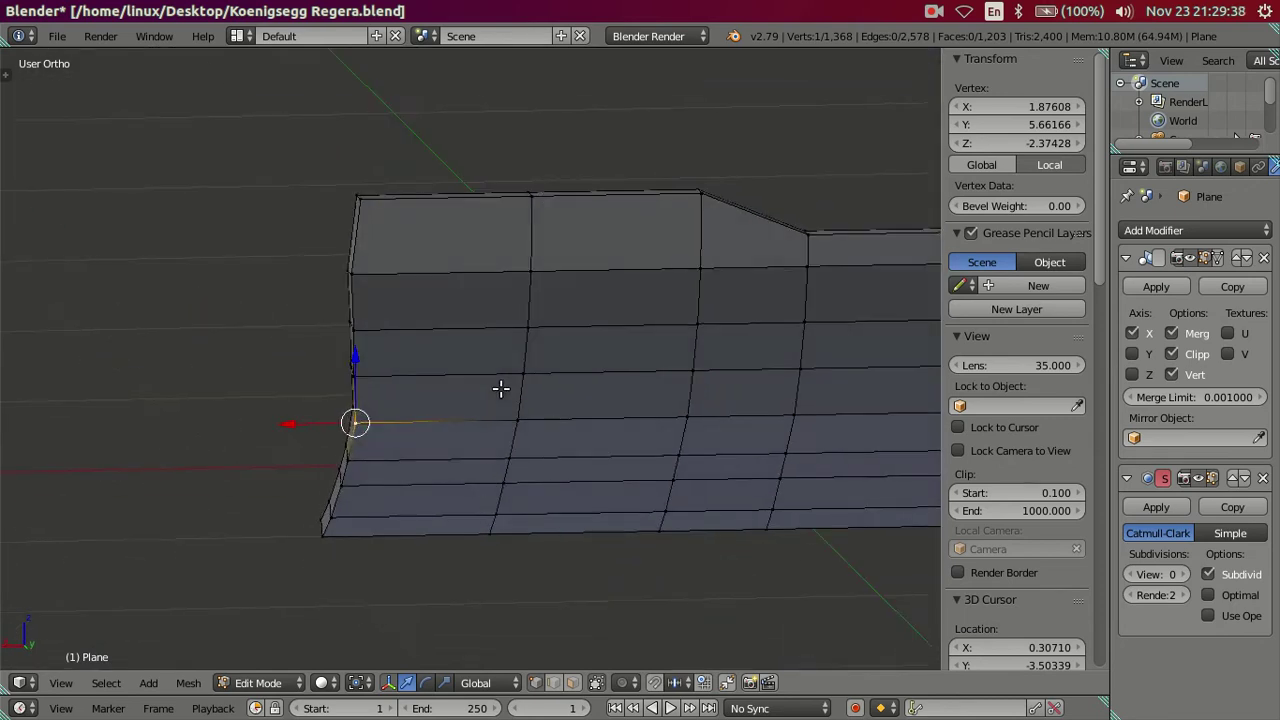
pyautogui.moveTo(483, 346)
pyautogui.mouseDown(button='middle')
pyautogui.moveTo(491, 357)
pyautogui.moveTo(446, 377)
pyautogui.mouseUp(button='middle')
# Add an edge loop near the panel's left end and slide it along X into place.
pyautogui.press('a')
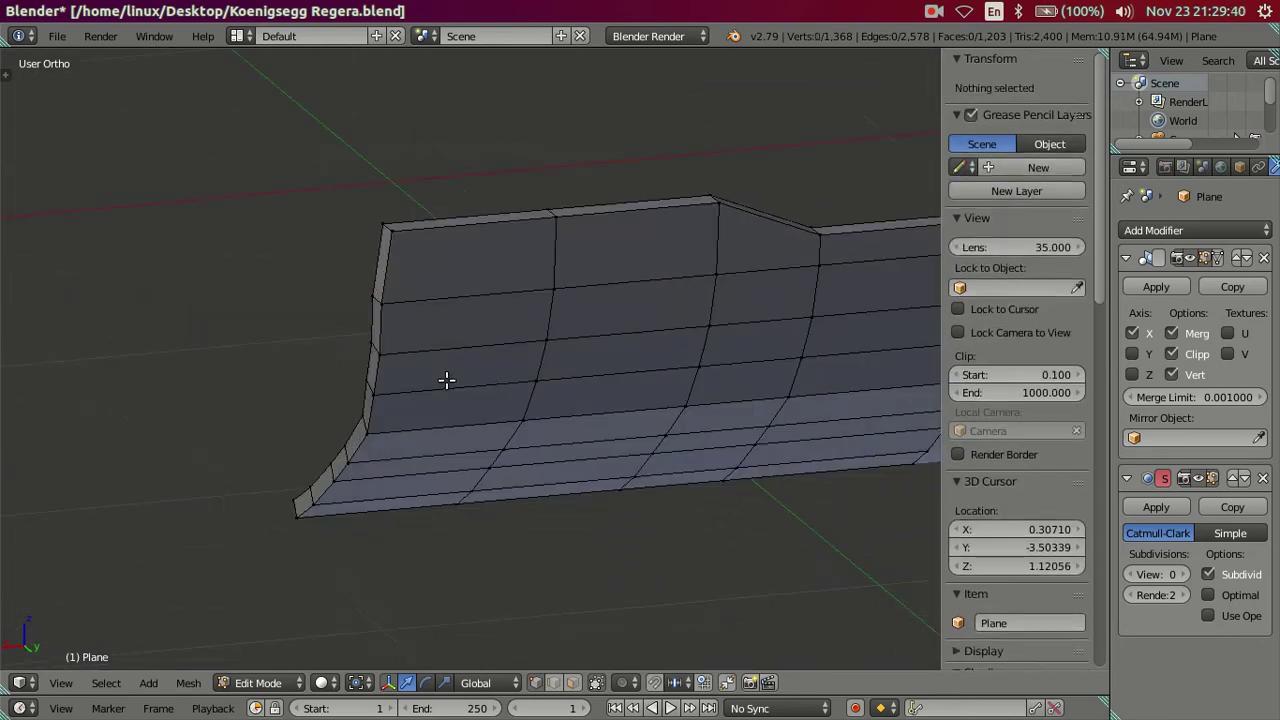
pyautogui.hotkey('ctrl', 'r')
pyautogui.click(470, 284)
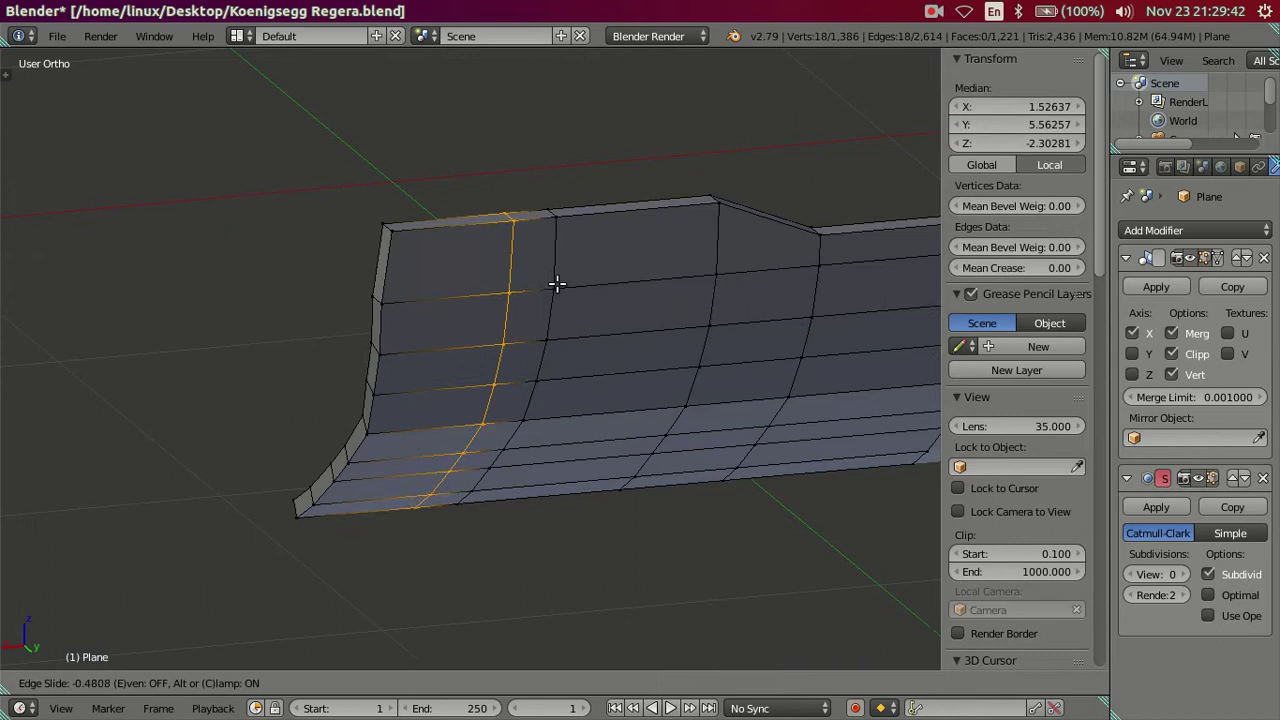
pyautogui.click(819, 299)
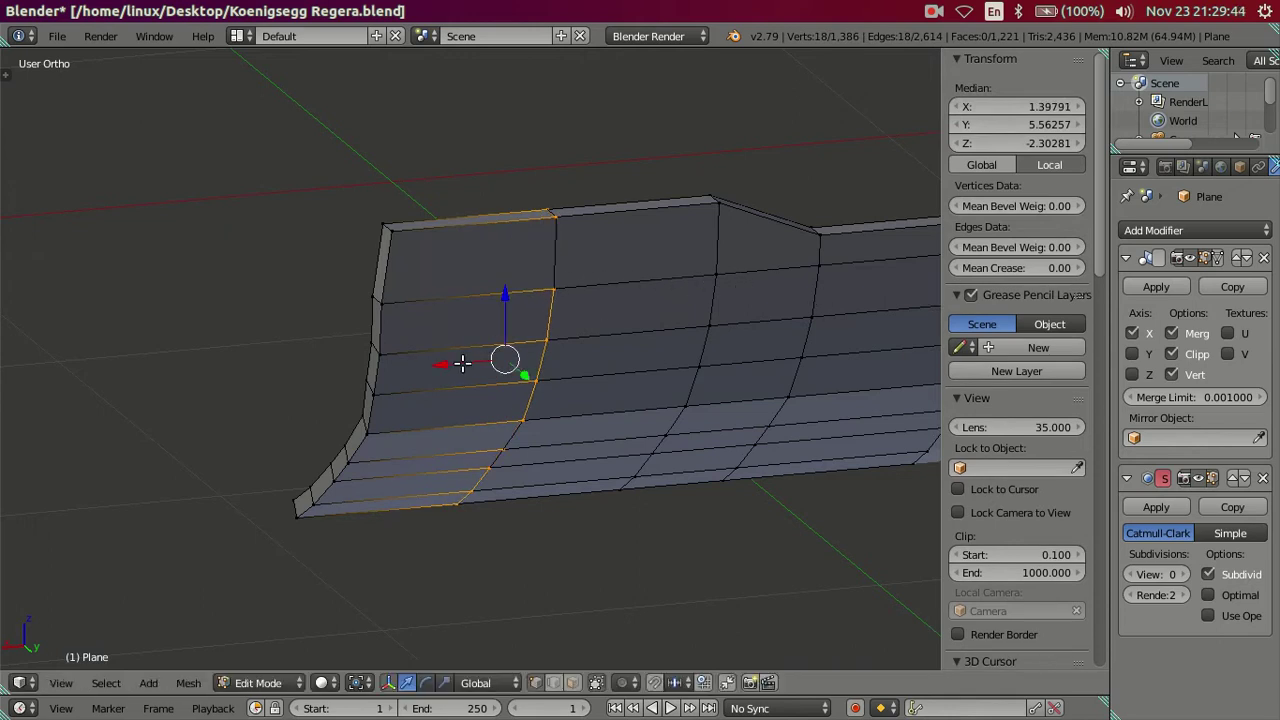
pyautogui.press('g')
pyautogui.press('x')
pyautogui.click(375, 362)
pyautogui.moveTo(371, 363)
pyautogui.mouseDown(button='middle')
pyautogui.moveTo(370, 446)
pyautogui.moveTo(354, 438)
pyautogui.moveTo(375, 428)
pyautogui.mouseUp(button='middle')
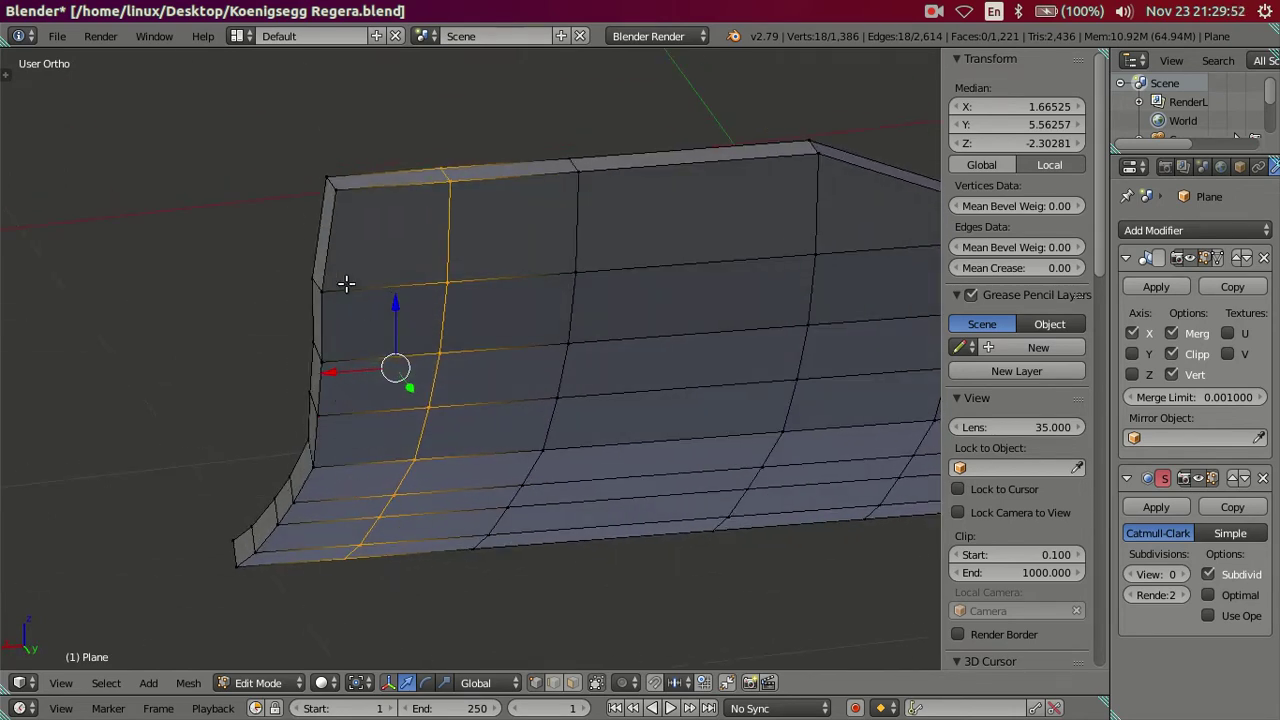
# Delete the band of end faces beyond the new loop, removing the old end cap.
pyautogui.keyDown('alt'); pyautogui.keyDown('shift'); pyautogui.click(325, 262); pyautogui.keyUp('shift'); pyautogui.keyUp('alt')
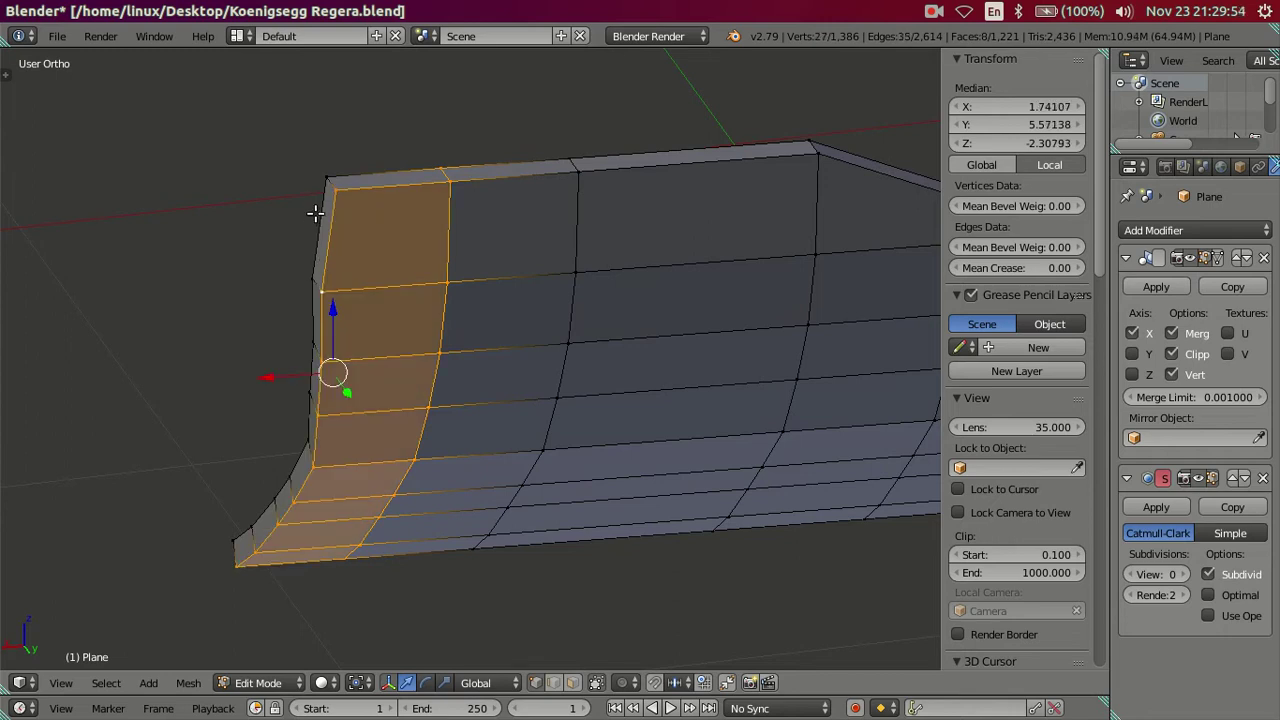
pyautogui.keyDown('alt'); pyautogui.keyDown('shift'); pyautogui.click(315, 215); pyautogui.keyUp('shift'); pyautogui.keyUp('alt')
pyautogui.moveTo(406, 309); pyautogui.dragTo(677, 337, button='middle')
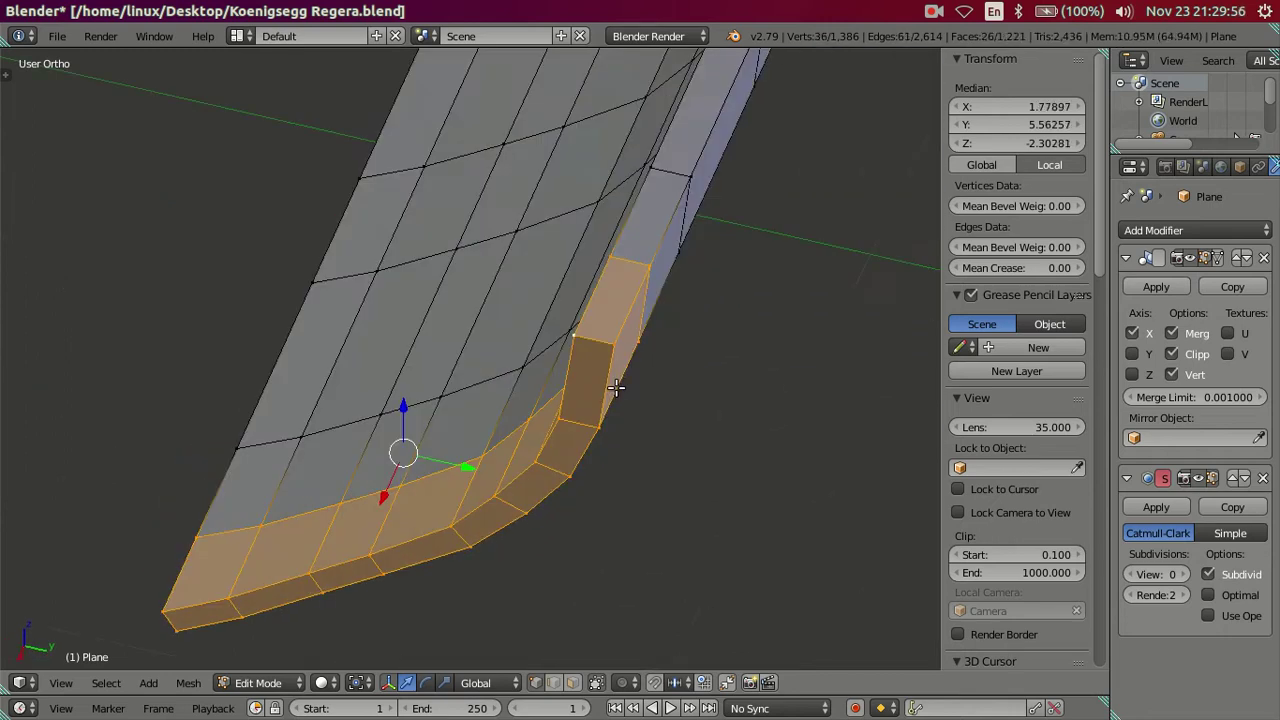
pyautogui.press('x')
pyautogui.click(718, 423)
pyautogui.moveTo(720, 440); pyautogui.dragTo(472, 437, button='middle')
# Extrude the strip's end edges downward into a new strip of faces.
pyautogui.keyDown('alt'); pyautogui.rightClick(466, 414); pyautogui.keyUp('alt')
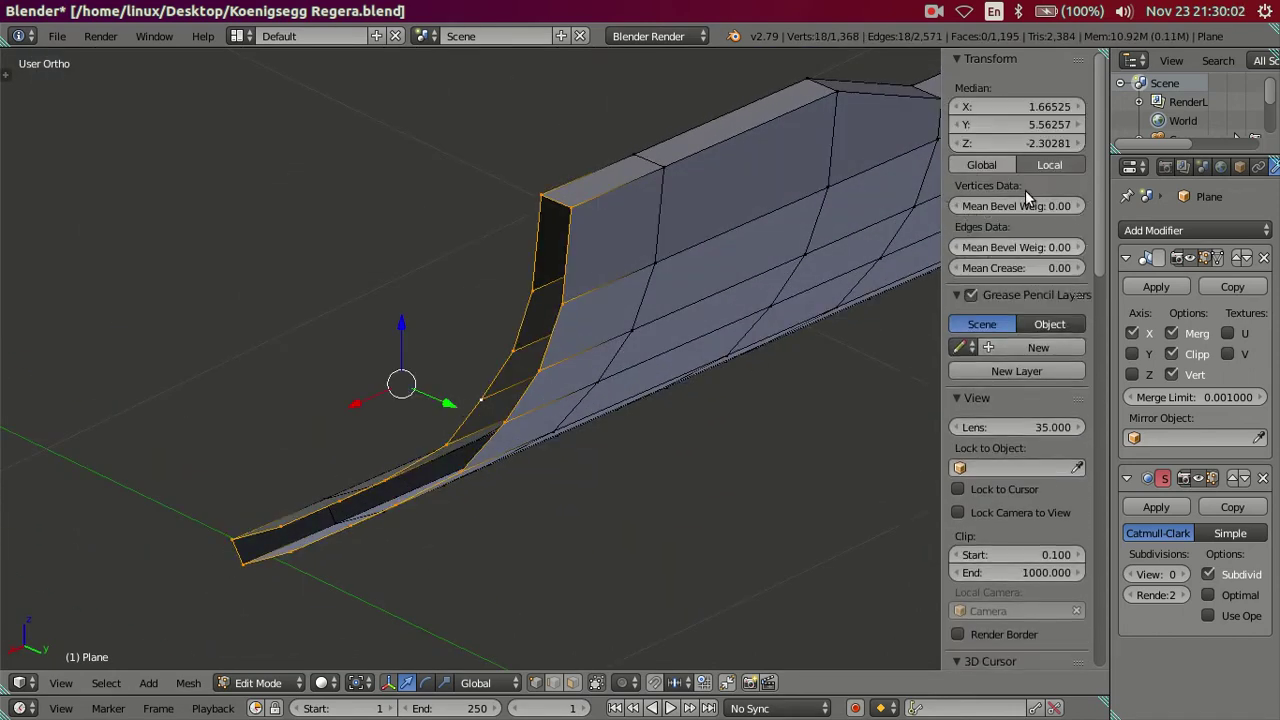
pyautogui.scroll(2, 605, 308)
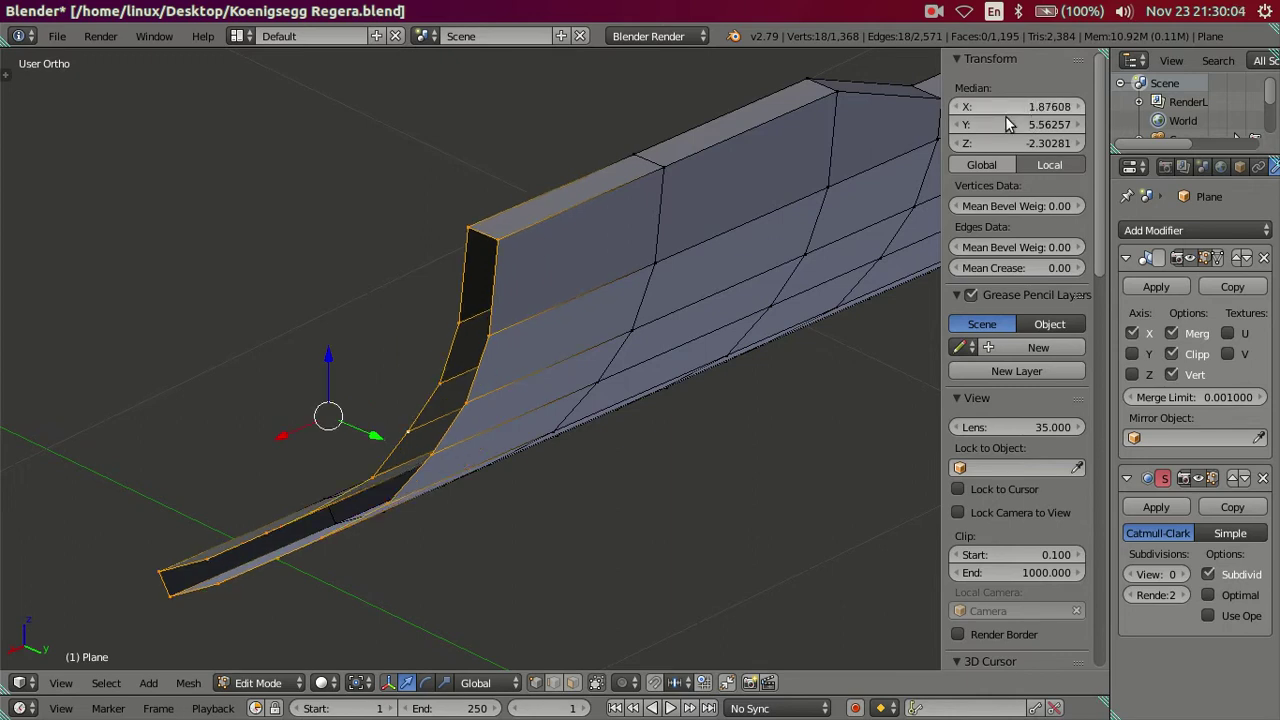
pyautogui.press('a')
pyautogui.rightClick(495, 305)
pyautogui.rightClick(495, 305)
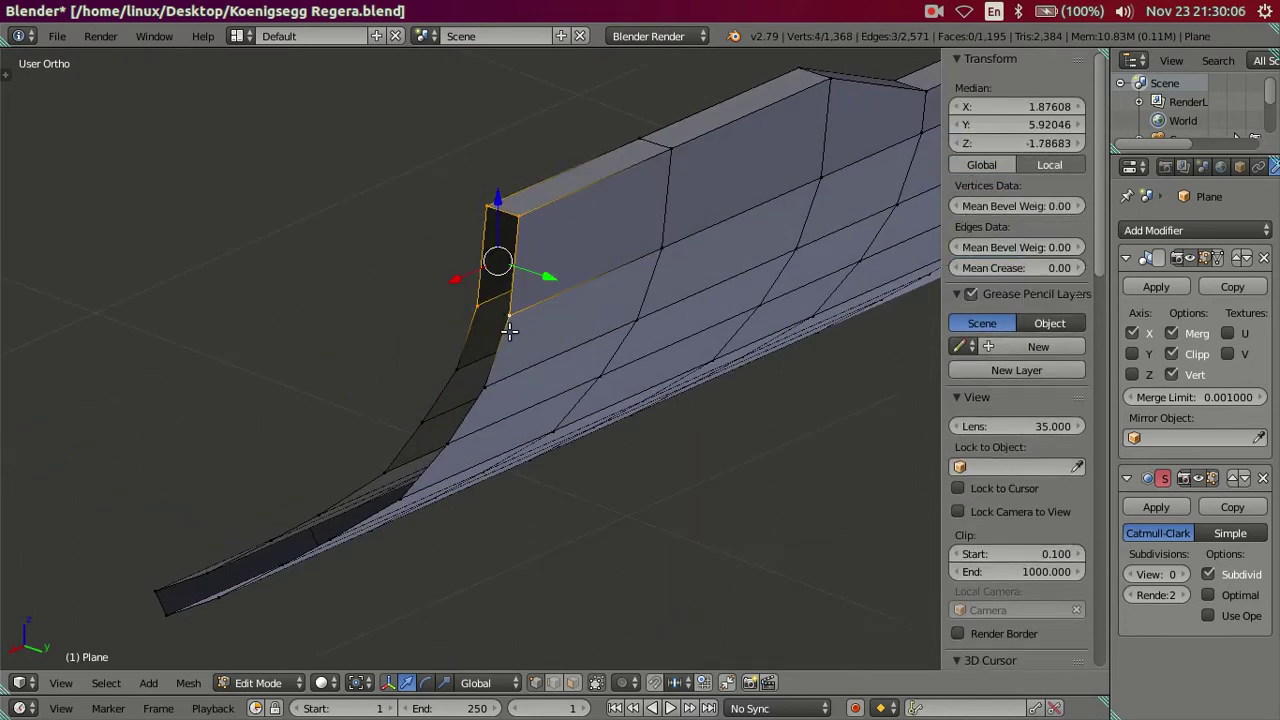
pyautogui.moveTo(491, 294); pyautogui.dragTo(477, 297, button='middle')
pyautogui.keyDown('alt'); pyautogui.rightClick(447, 318); pyautogui.keyUp('alt')
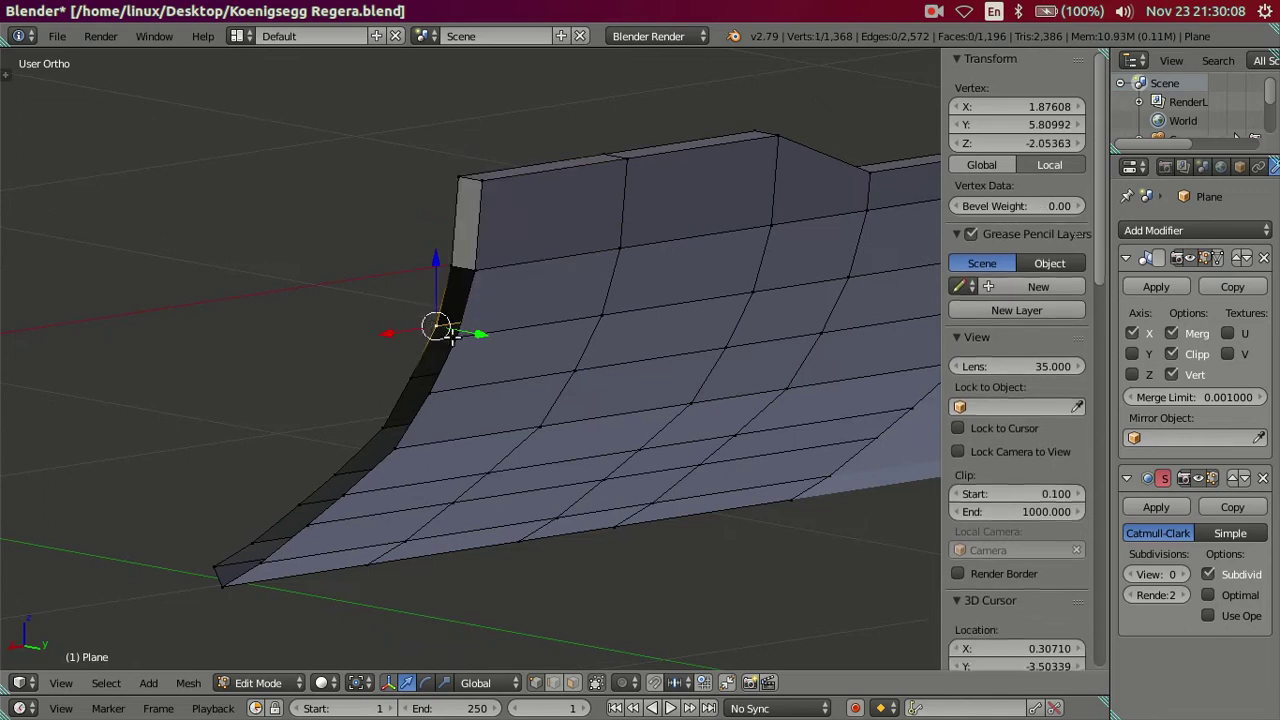
pyautogui.press('e')
pyautogui.click(434, 406)
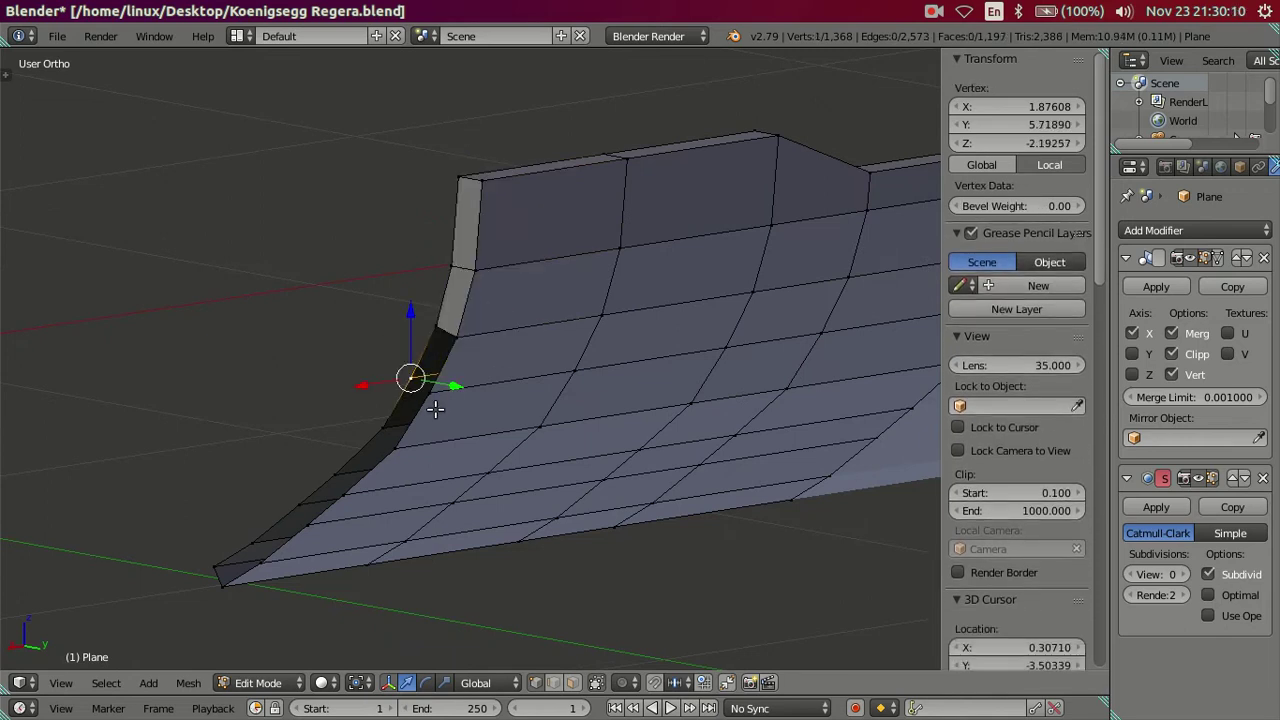
# Fill the first gaps beside the extruded strip with new faces.
pyautogui.scroll(2, 413, 429)
pyautogui.rightClick(523, 346)
pyautogui.keyDown('alt'); pyautogui.rightClick(540, 358); pyautogui.keyUp('alt')
pyautogui.scroll(1, 536, 365)
pyautogui.press('n')
pyautogui.scroll(1, 543, 356)
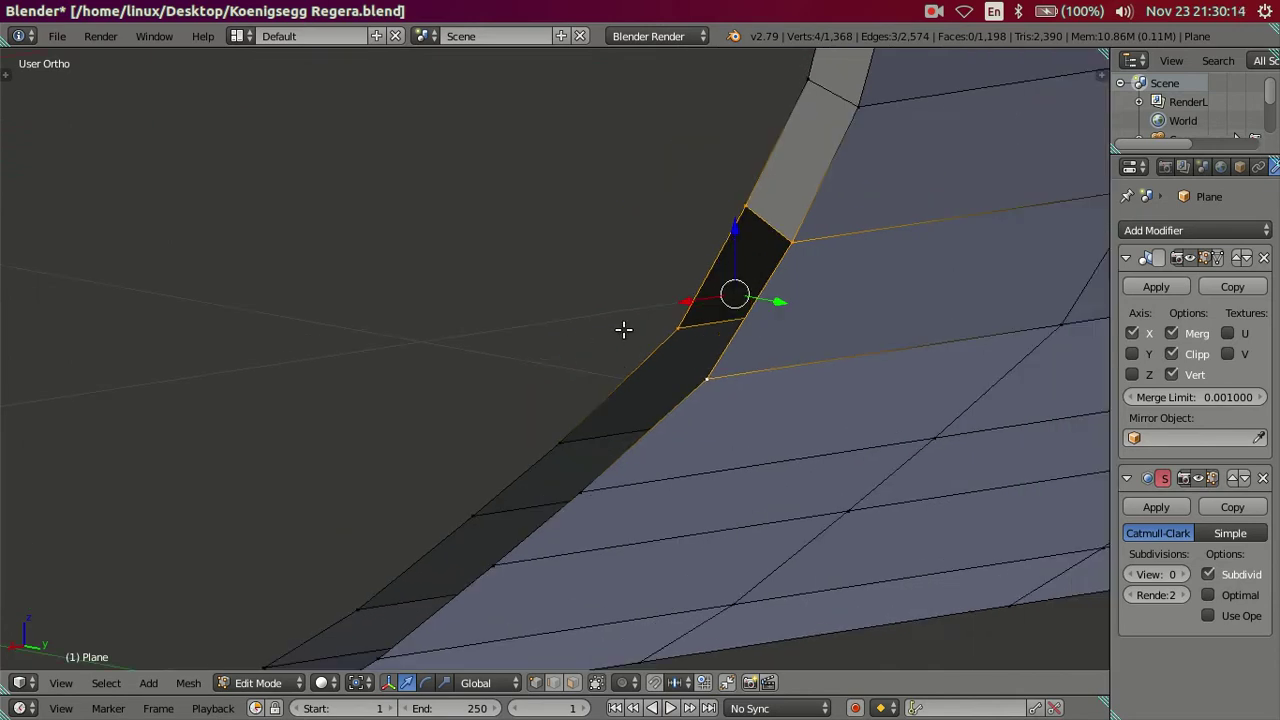
pyautogui.press('f')
pyautogui.rightClick(543, 445)
pyautogui.keyDown('alt'); pyautogui.rightClick(571, 486); pyautogui.keyUp('alt')
pyautogui.moveTo(556, 514); pyautogui.dragTo(581, 313, button='middle')
pyautogui.press('f')
# Fill the remaining lower and upper open quads, then view the whole car in Object Mode.
pyautogui.rightClick(516, 369)
pyautogui.keyDown('alt'); pyautogui.rightClick(518, 370); pyautogui.keyUp('alt')
pyautogui.press('f')
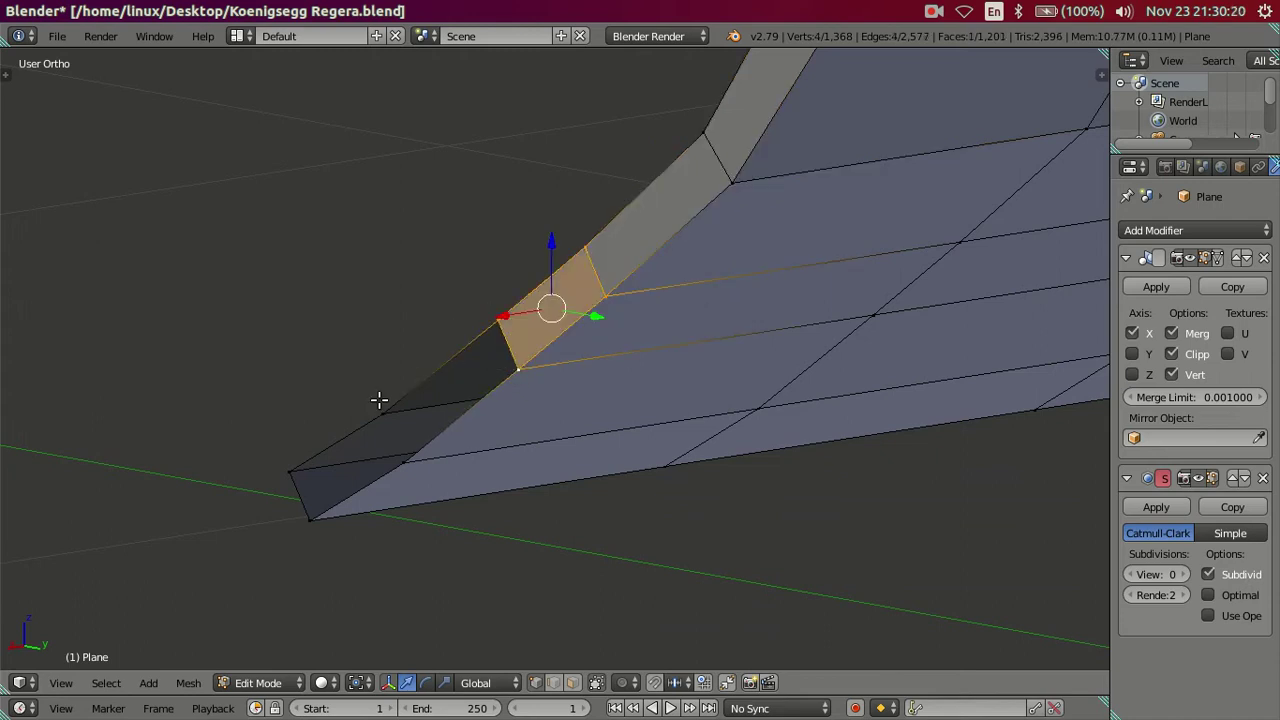
pyautogui.keyDown('alt'); pyautogui.rightClick(404, 443); pyautogui.keyUp('alt')
pyautogui.press('f')
pyautogui.rightClick(414, 476)
pyautogui.keyDown('alt'); pyautogui.rightClick(529, 357); pyautogui.keyUp('alt')
pyautogui.keyDown('alt'); pyautogui.rightClick(506, 320); pyautogui.keyUp('alt')
pyautogui.press('f')
pyautogui.scroll(-3, 490, 335)
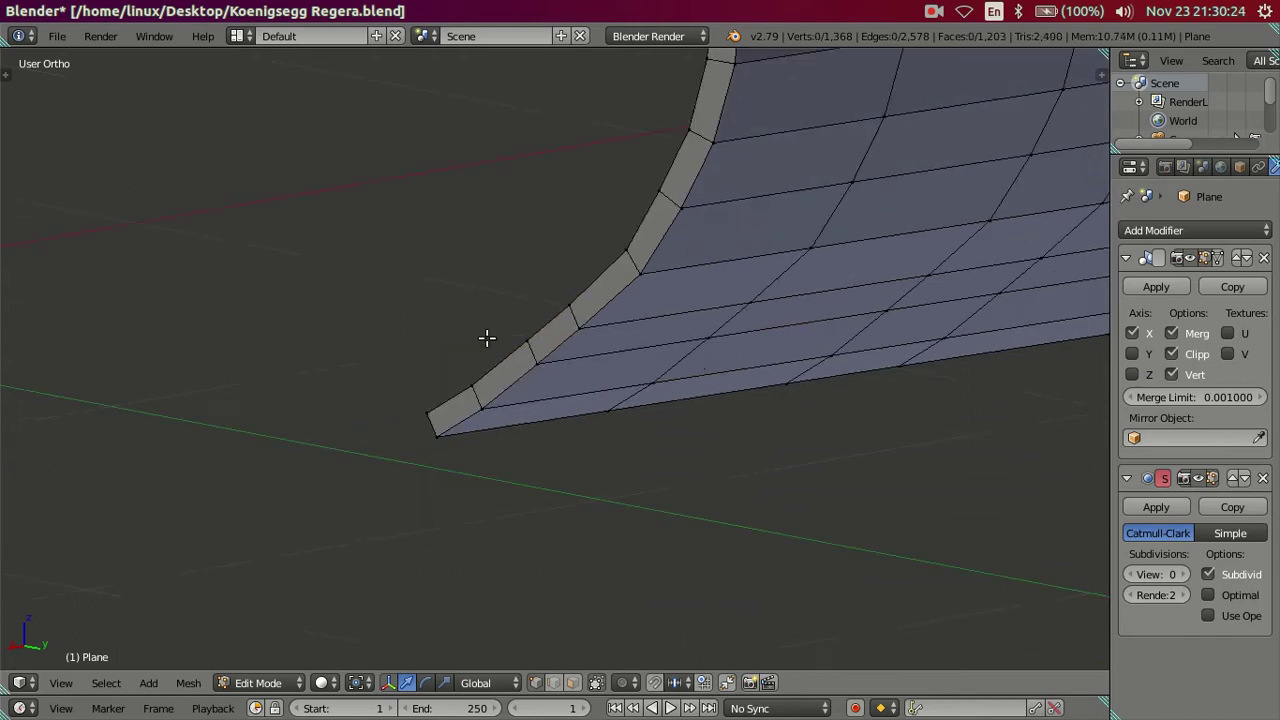
pyautogui.scroll(2, 754, 429)
pyautogui.press('Tab')
pyautogui.scroll(3, 700, 340)
# Return to Edit Mode in back view with the Regera reference and unhide the car body.
pyautogui.scroll(2, 640, 285)
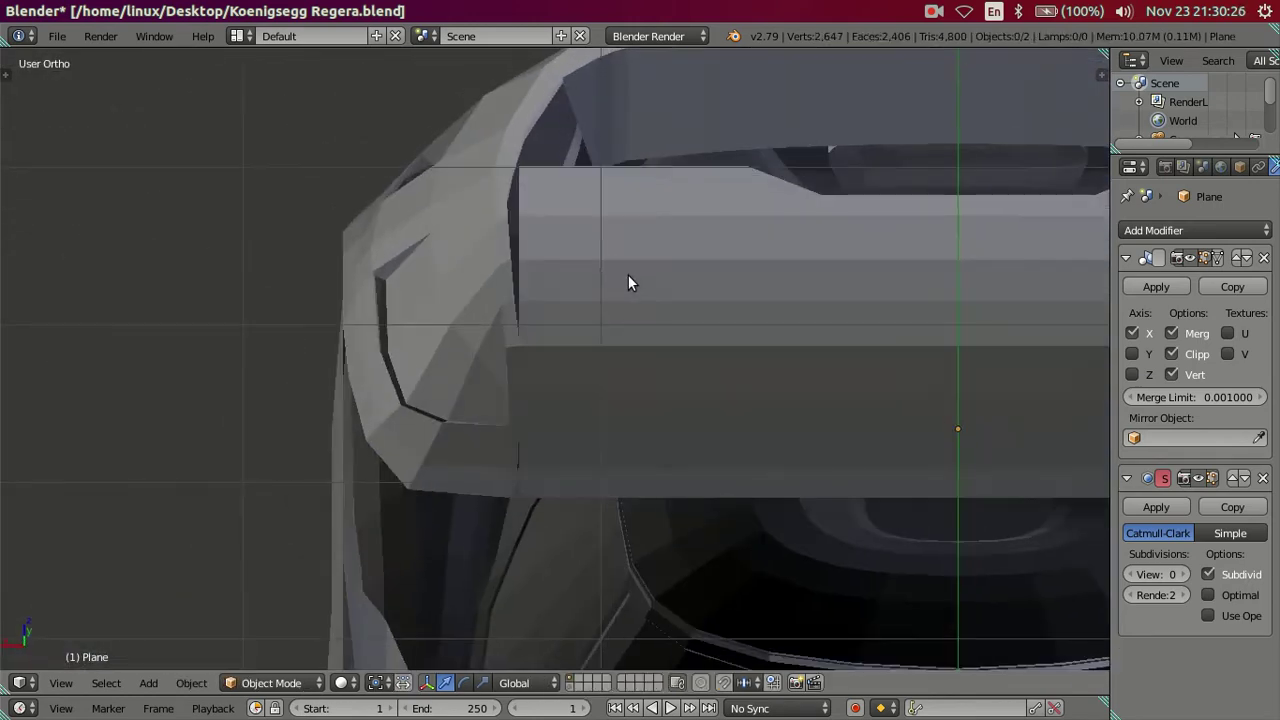
pyautogui.press('Tab')
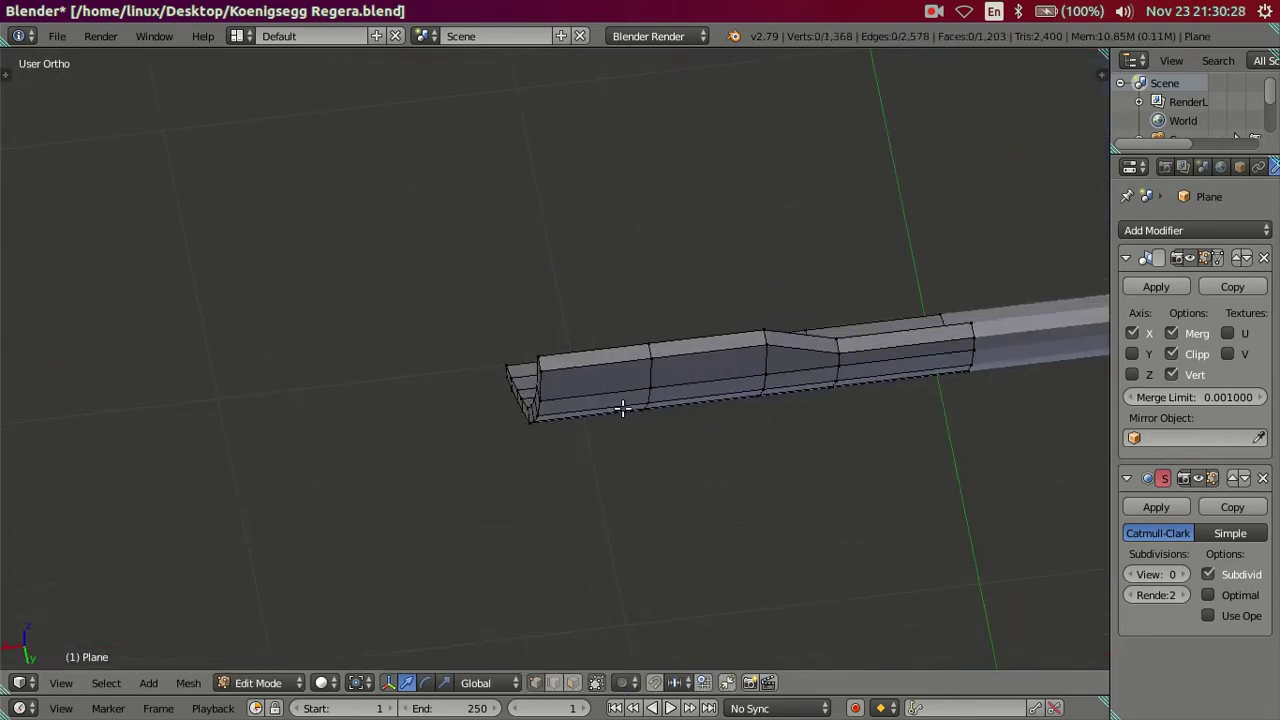
pyautogui.moveTo(581, 377); pyautogui.dragTo(523, 363, button='middle')
pyautogui.press('KP_3')
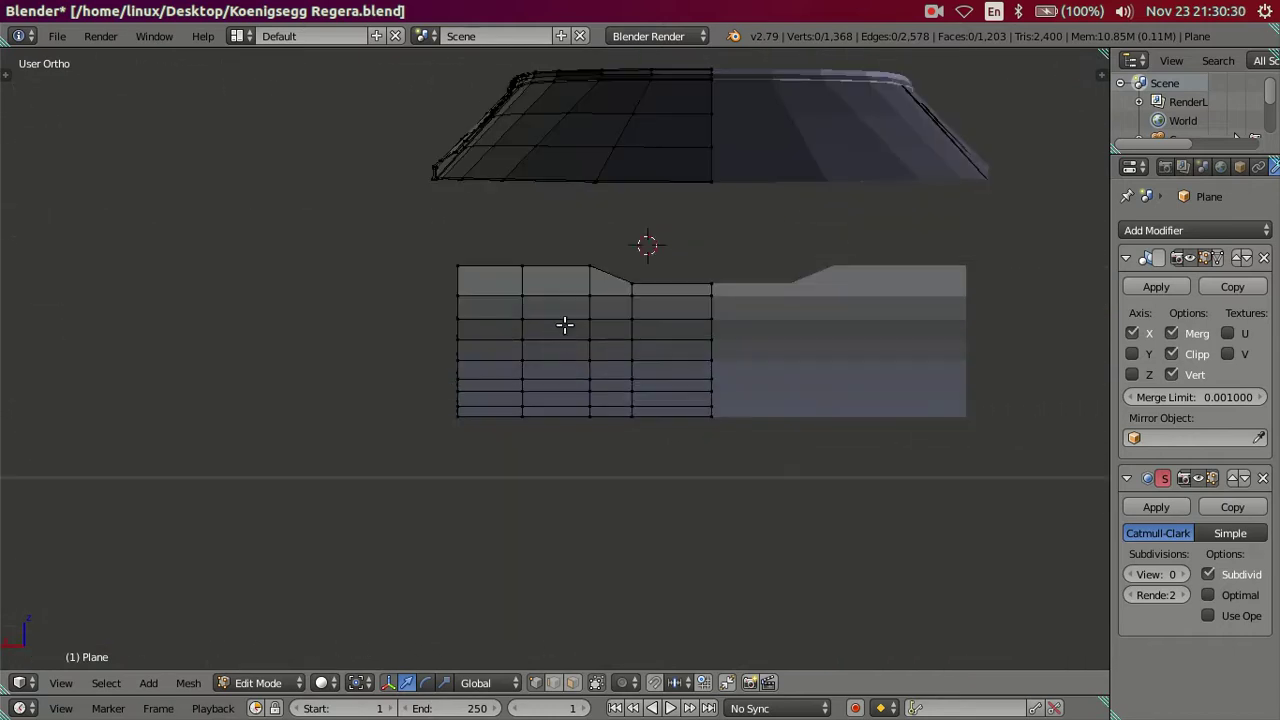
pyautogui.press('ctrl+KP_1')
pyautogui.scroll(2, 729, 337)
pyautogui.keyDown('shift'); pyautogui.moveTo(729, 337); pyautogui.dragTo(616, 405, button='middle'); pyautogui.keyUp('shift')
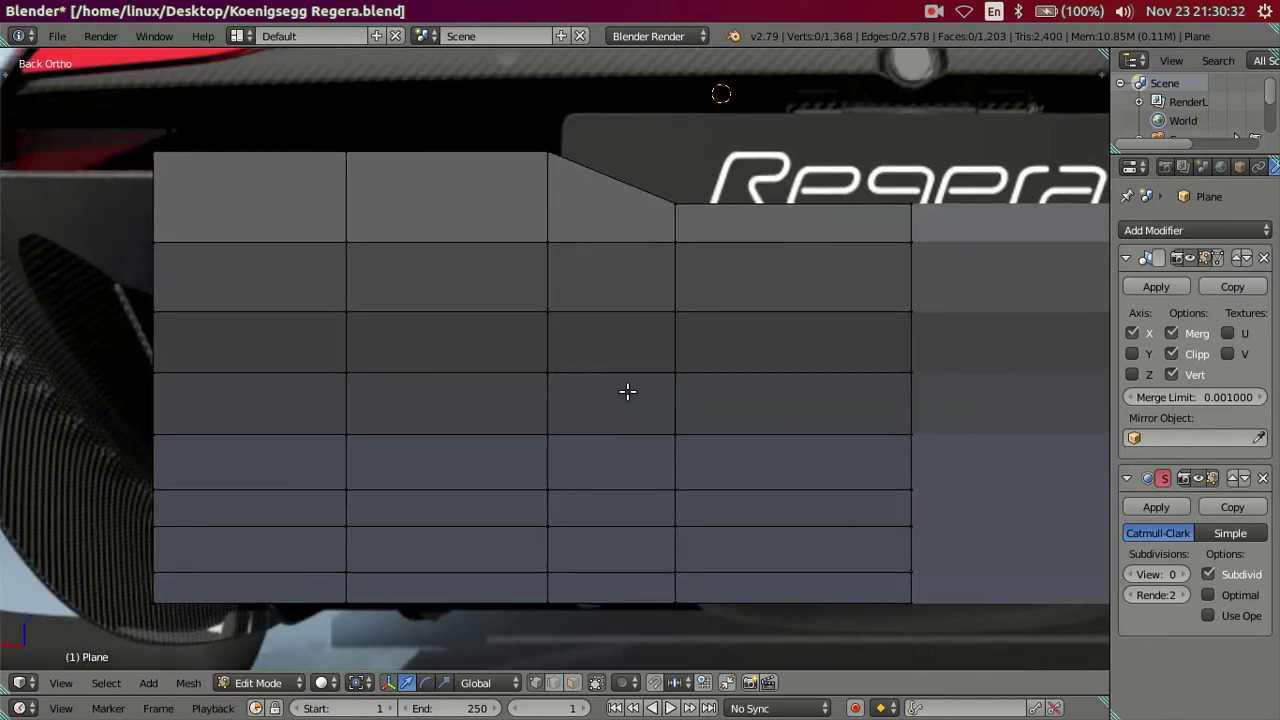
pyautogui.scroll(-1, 605, 390)
pyautogui.hotkey('alt', 'h')
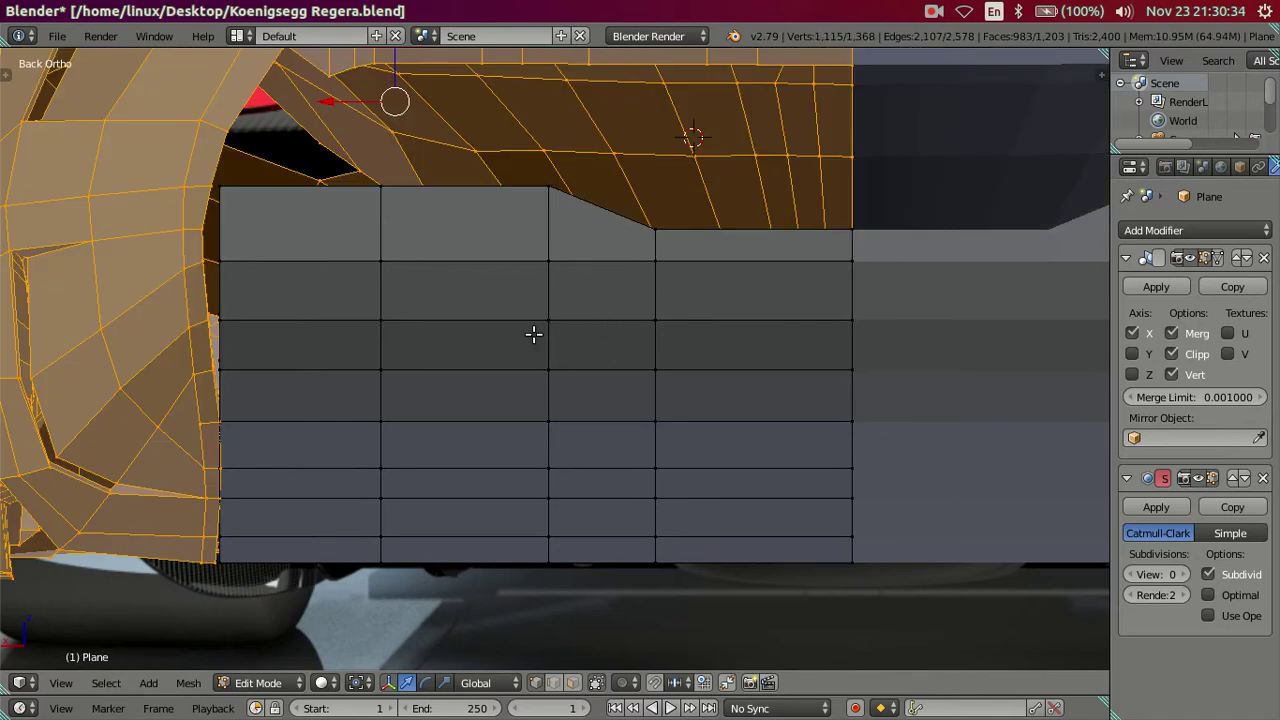
pyautogui.press('a')
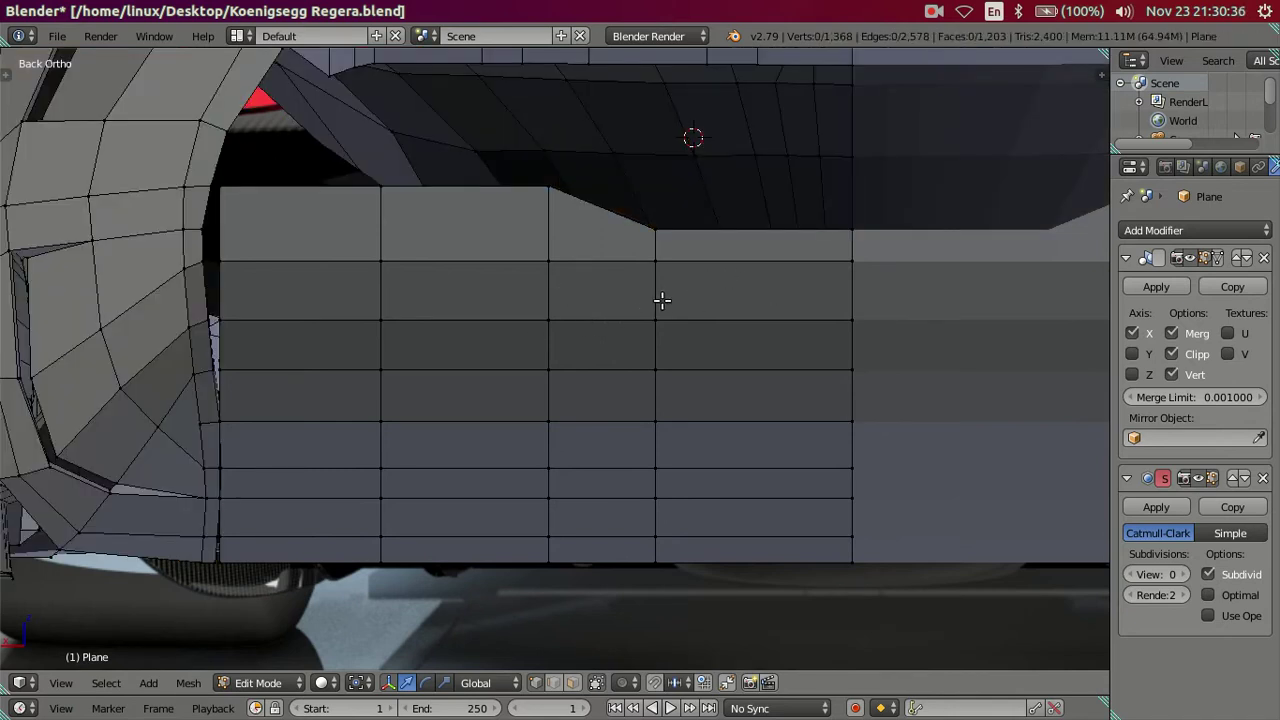
# Toggle see-through shading to compare the panel against the reference photo.
pyautogui.press('z')
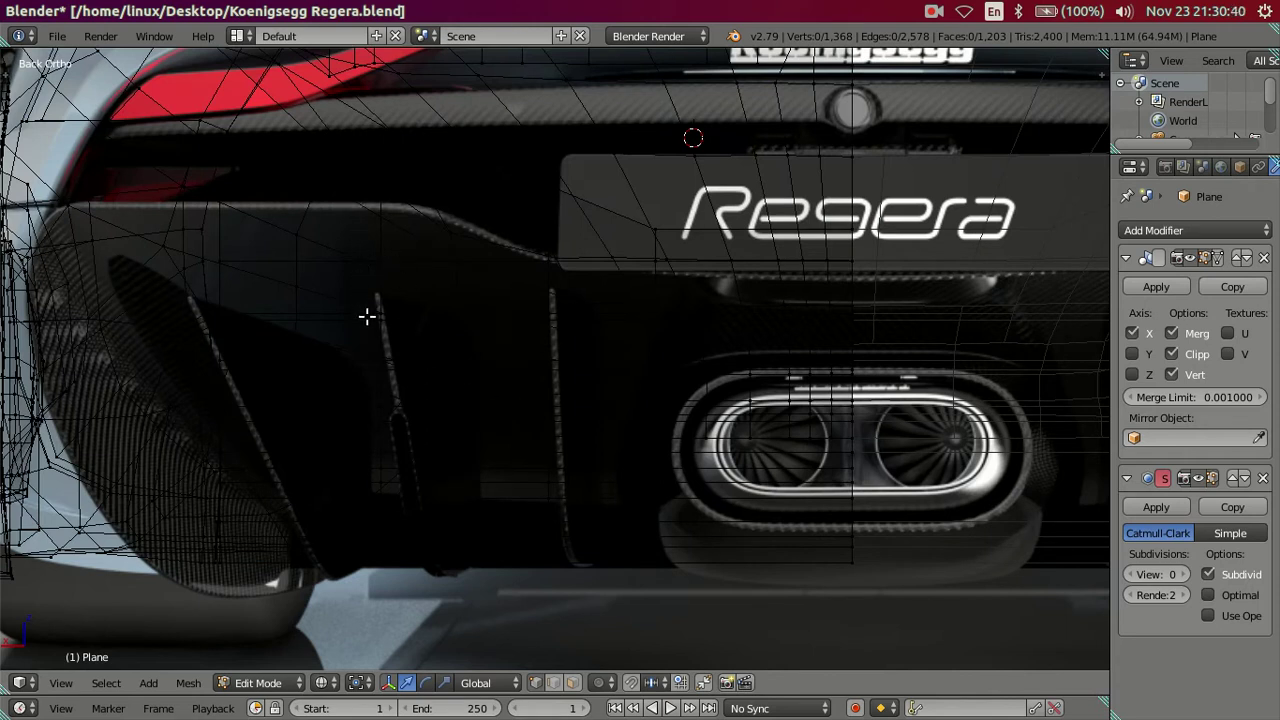
pyautogui.press('z')
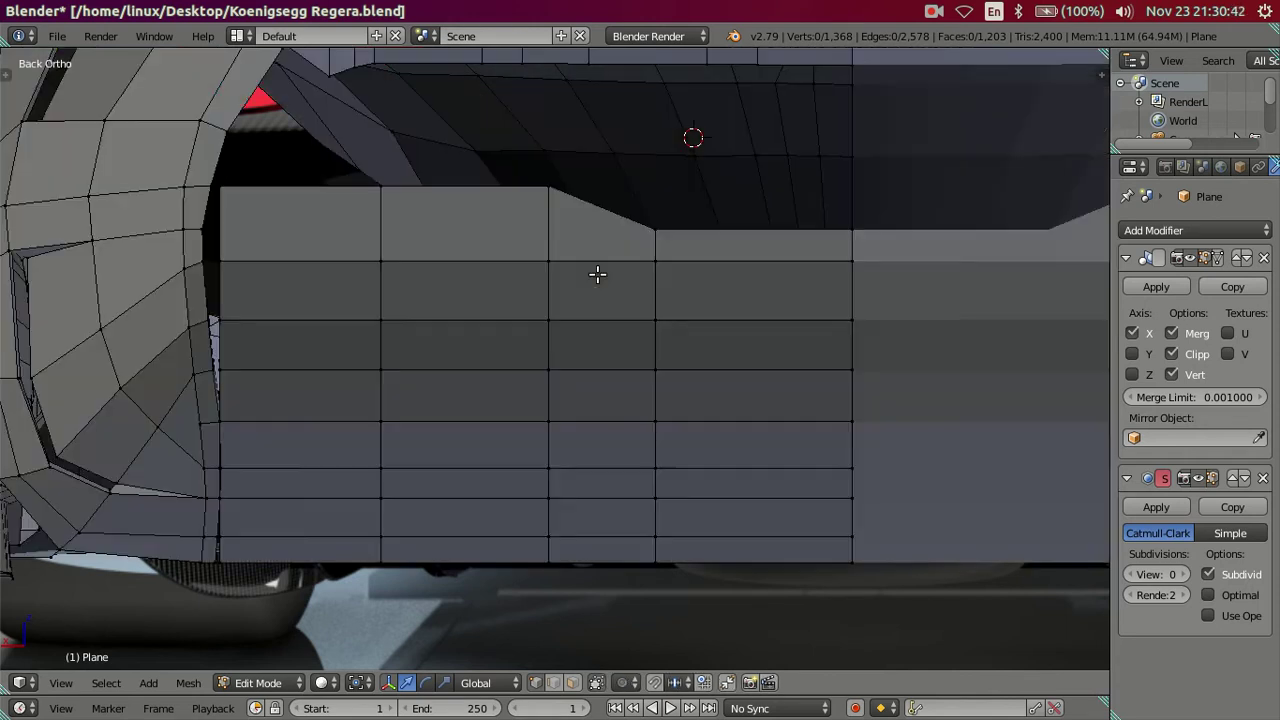
pyautogui.press('z')
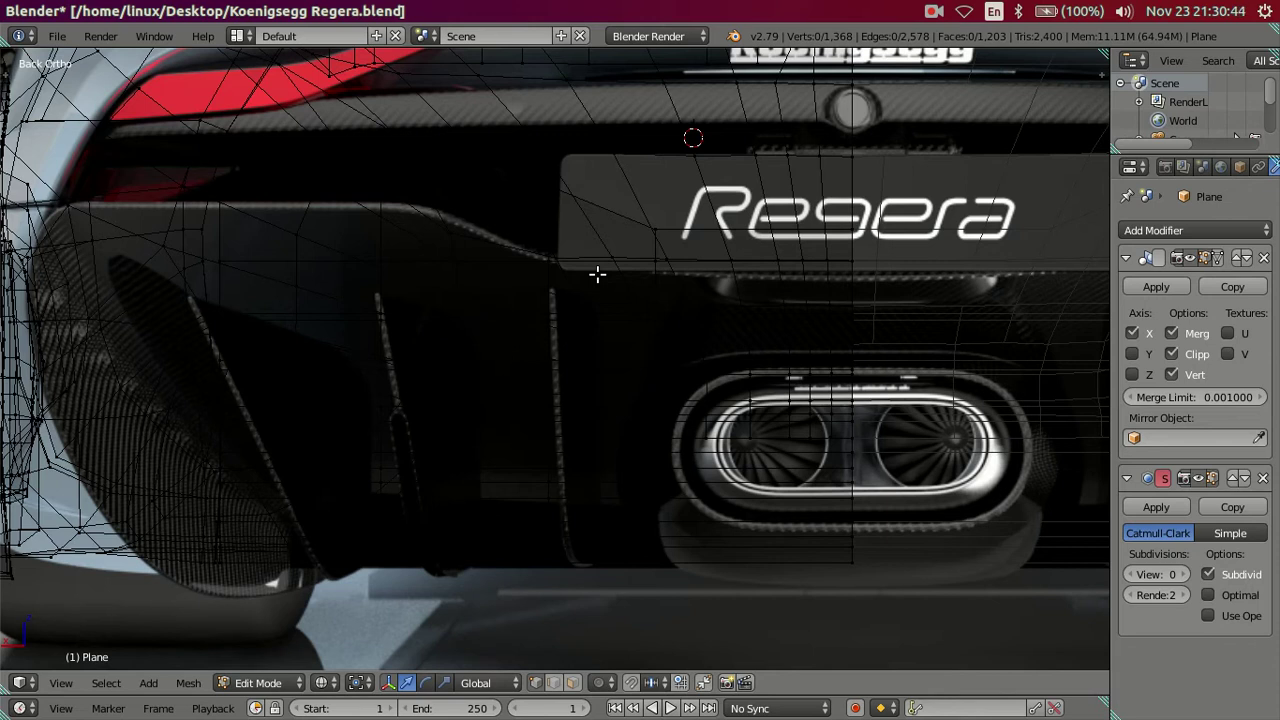
pyautogui.press('z')
pyautogui.press('z')
pyautogui.press('z')
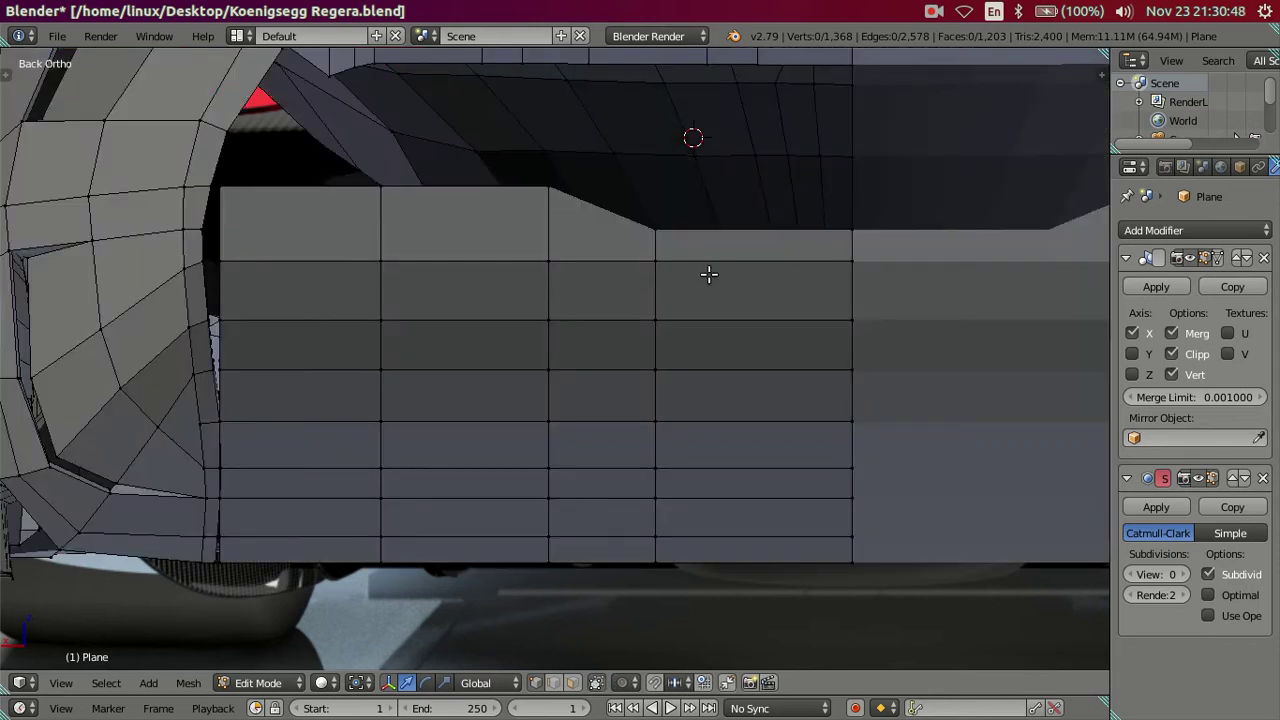
# Add a vertical edge loop slid close beside an existing column edge.
pyautogui.hotkey('ctrl', 'r')
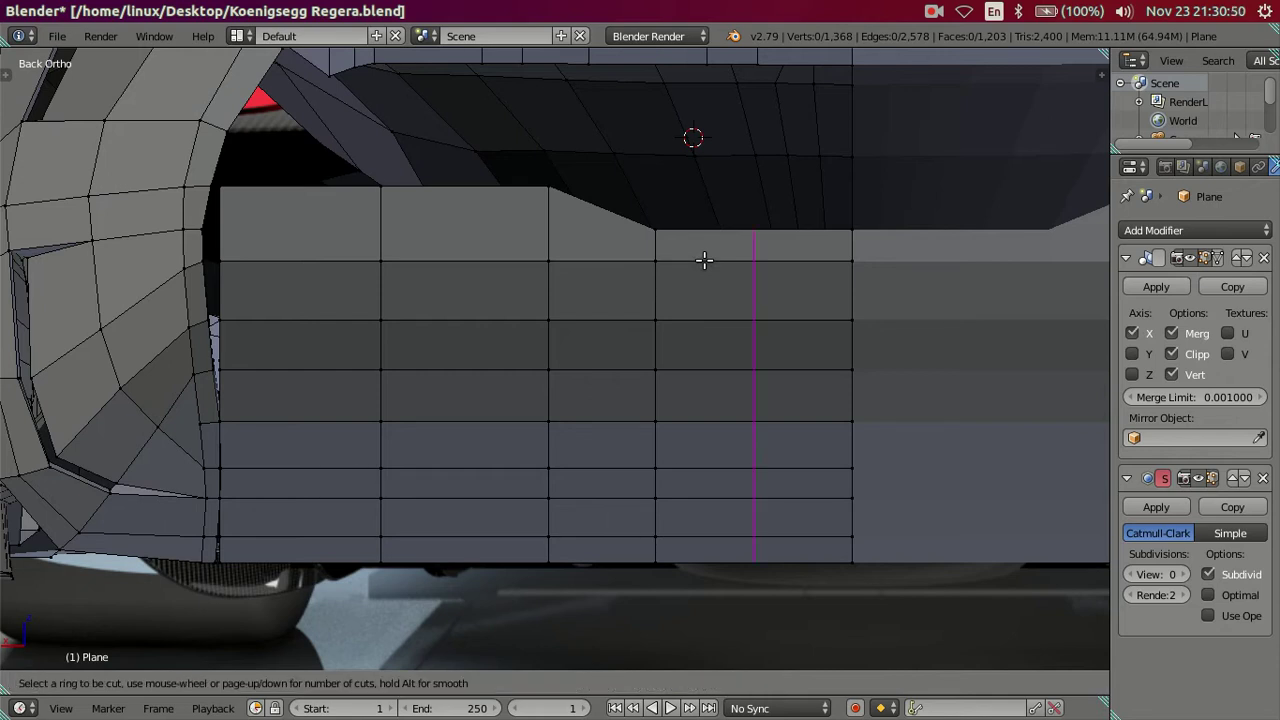
pyautogui.click(704, 260)
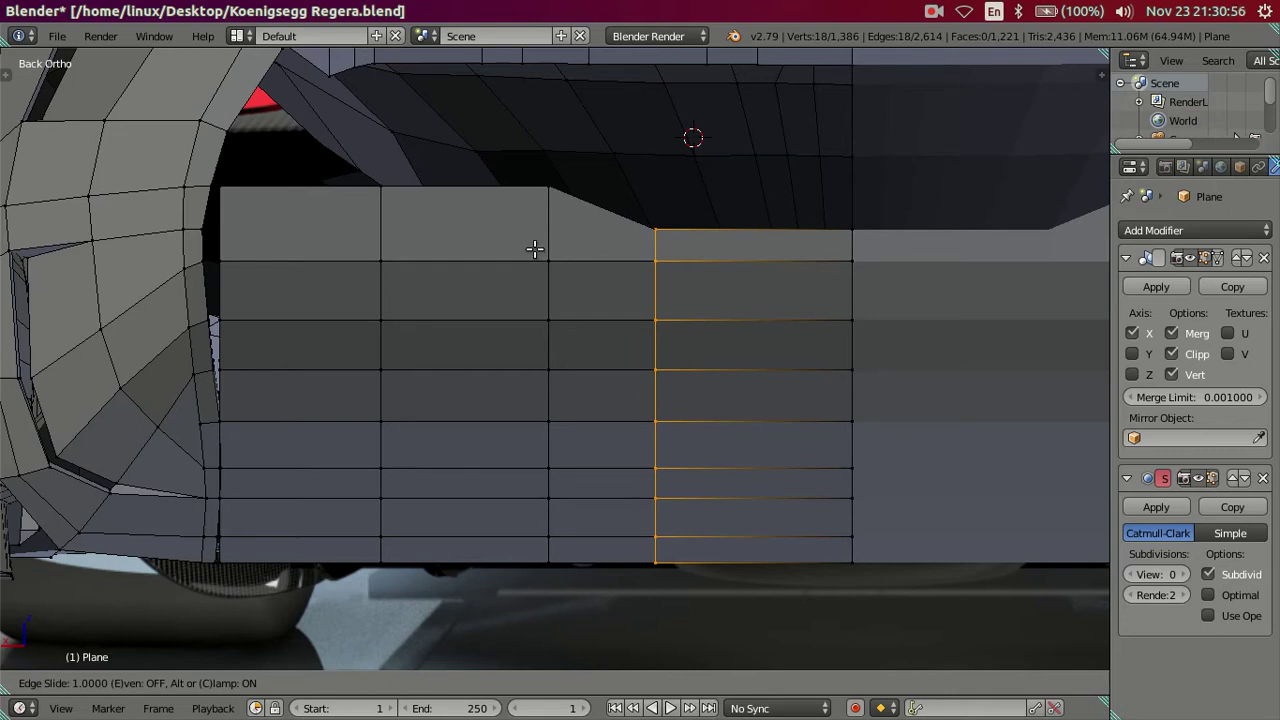
pyautogui.rightClick(535, 248)
pyautogui.hotkey('ctrl', 'z')
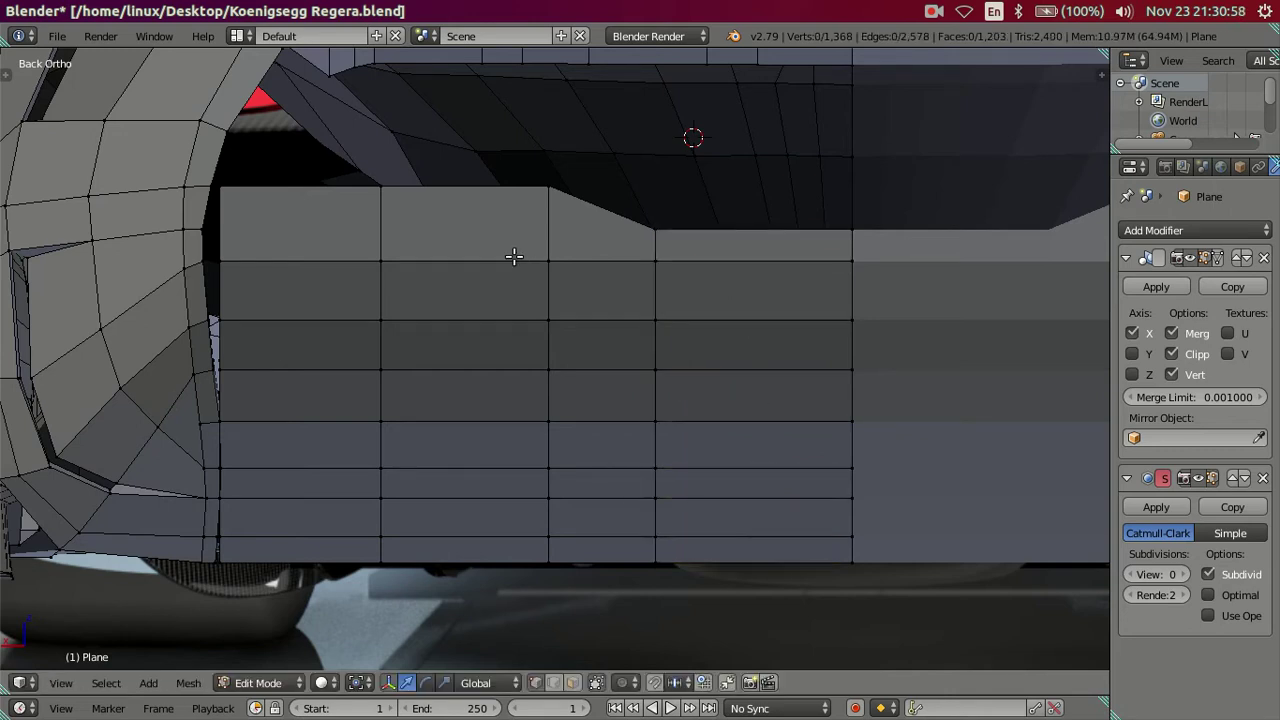
pyautogui.press('z')
pyautogui.press('z')
pyautogui.hotkey('ctrl', 'r')
pyautogui.click(480, 254)
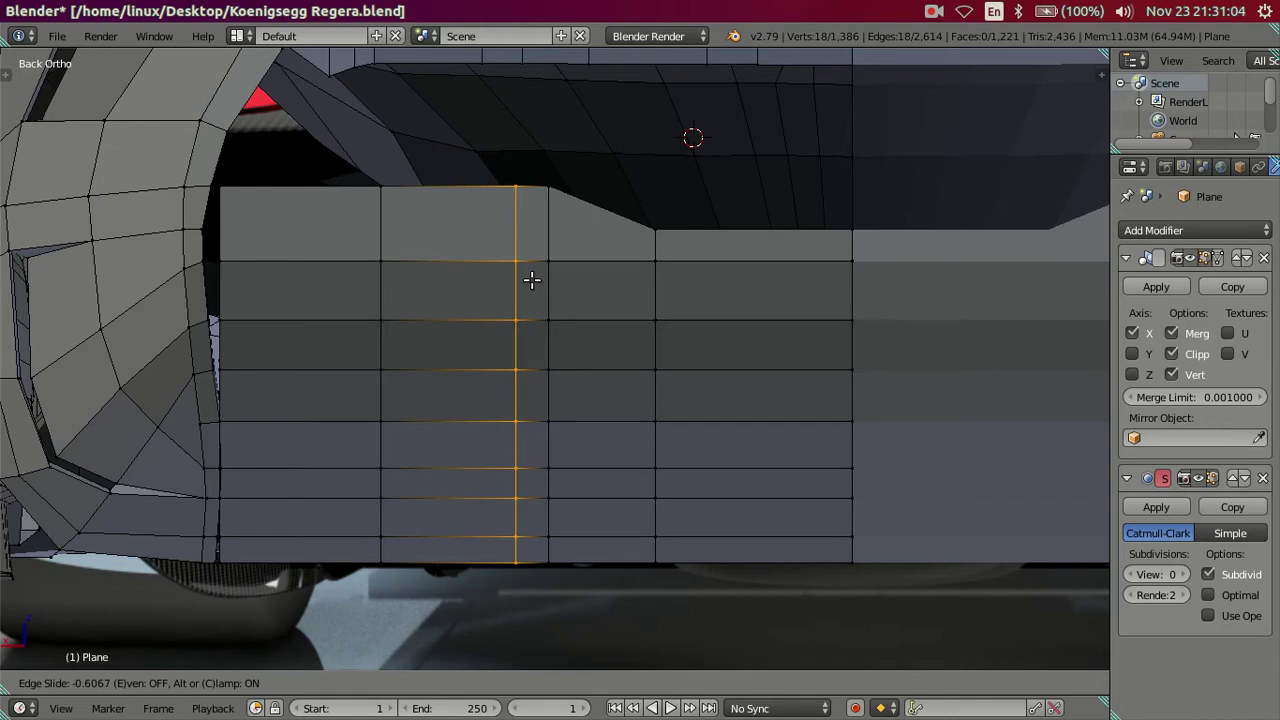
pyautogui.click(532, 280)
pyautogui.press('a')
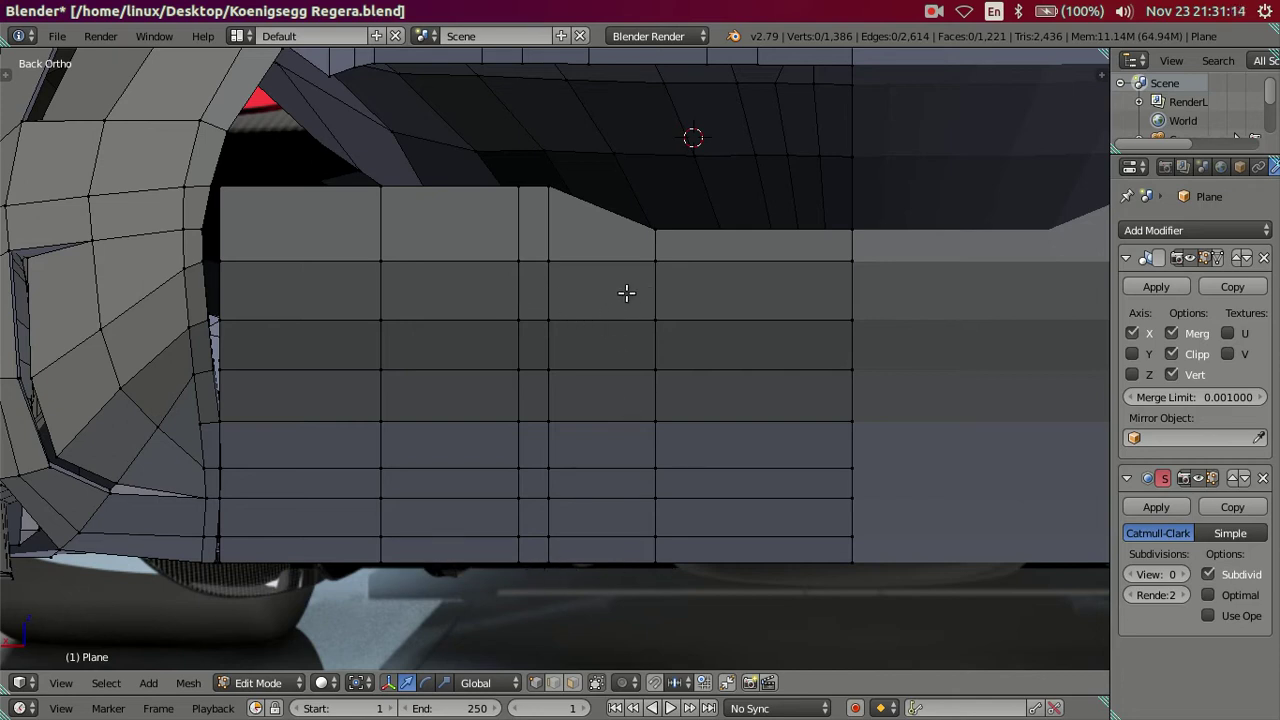
# Add a loop in the right column, offset -0.025 in X beside the column's left edge.
pyautogui.press('t')
pyautogui.scroll(2, 740, 265)
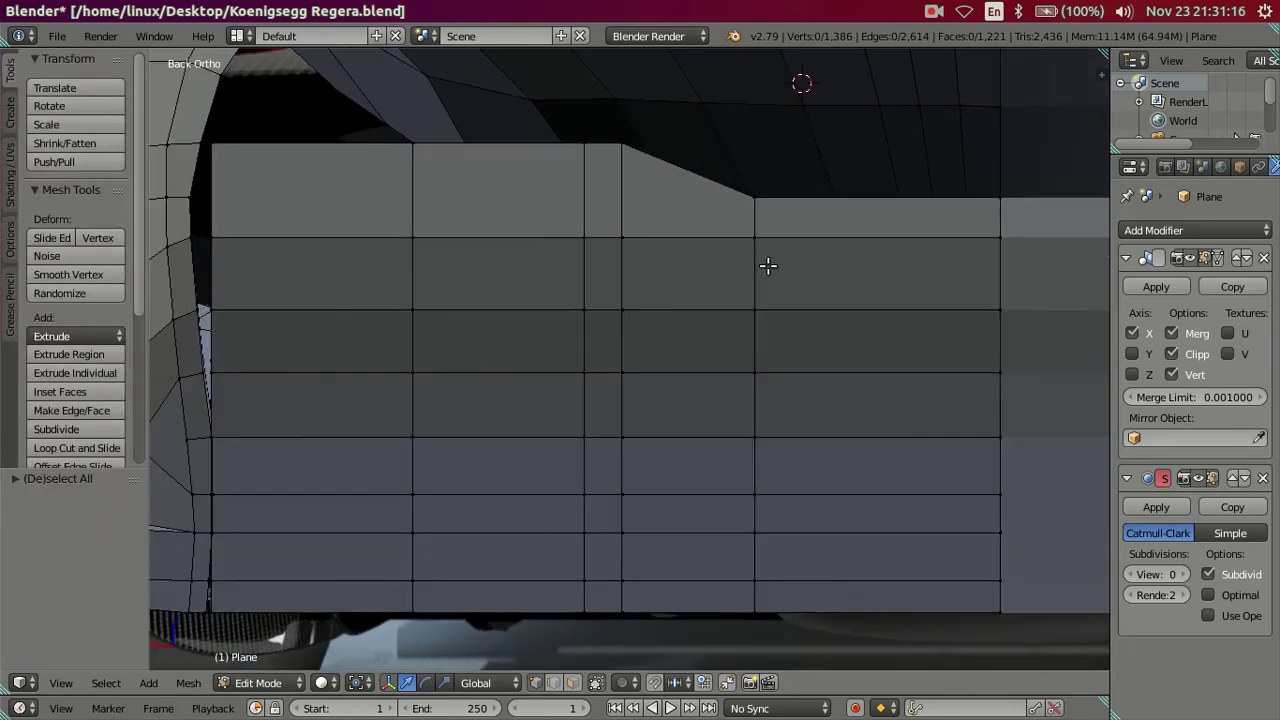
pyautogui.hotkey('ctrl', 'r')
pyautogui.click(806, 260)
pyautogui.click(658, 337)
pyautogui.press('g')
pyautogui.press('x')
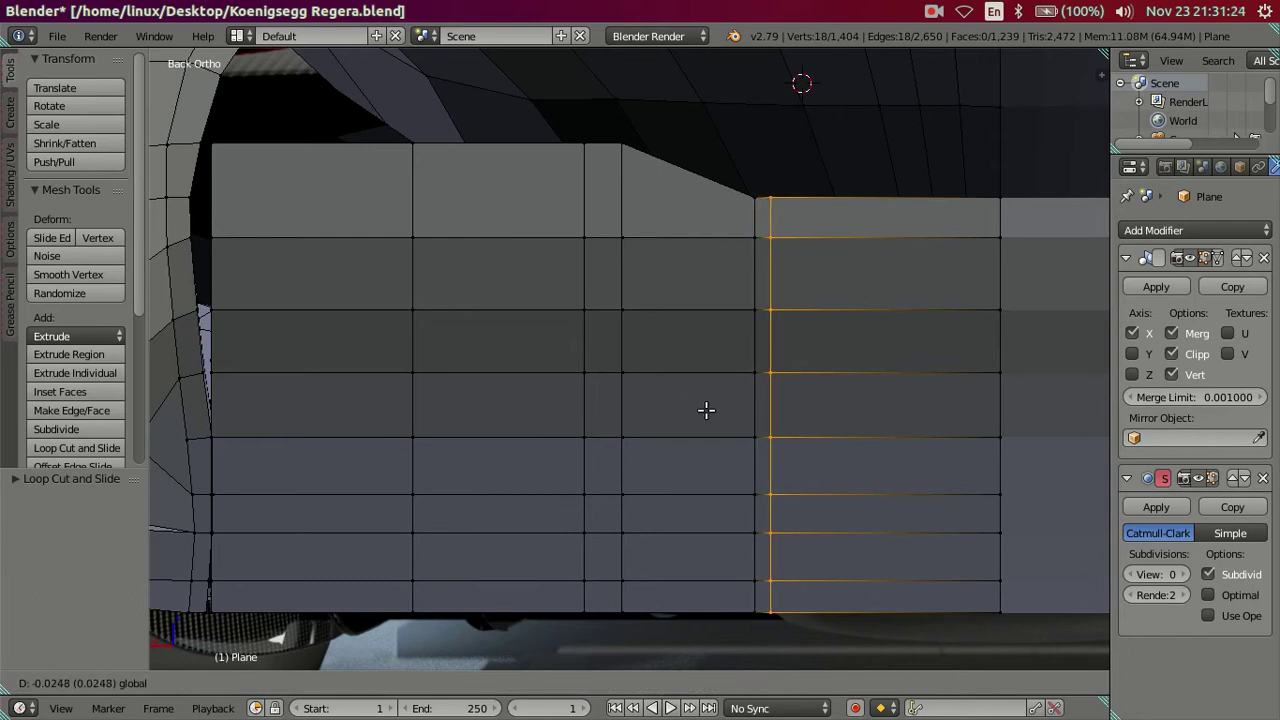
pyautogui.click(707, 410)
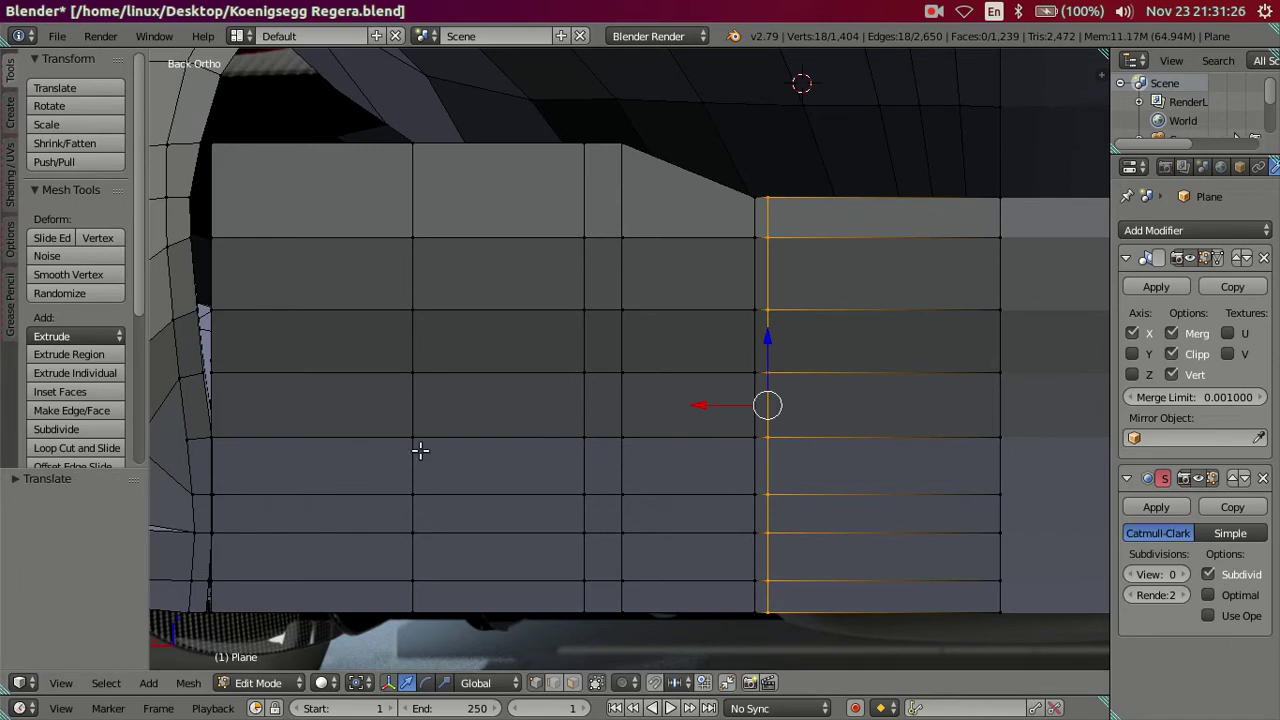
pyautogui.hotkey('ctrl', 'z')
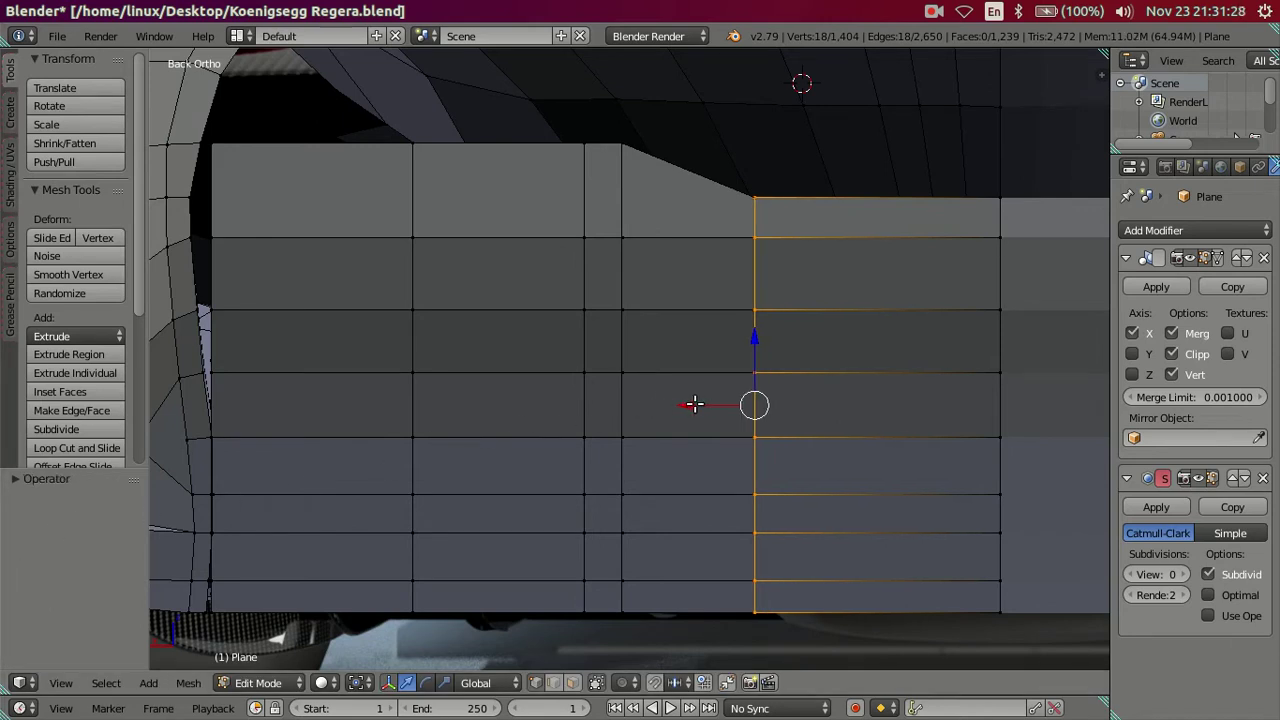
pyautogui.press('g')
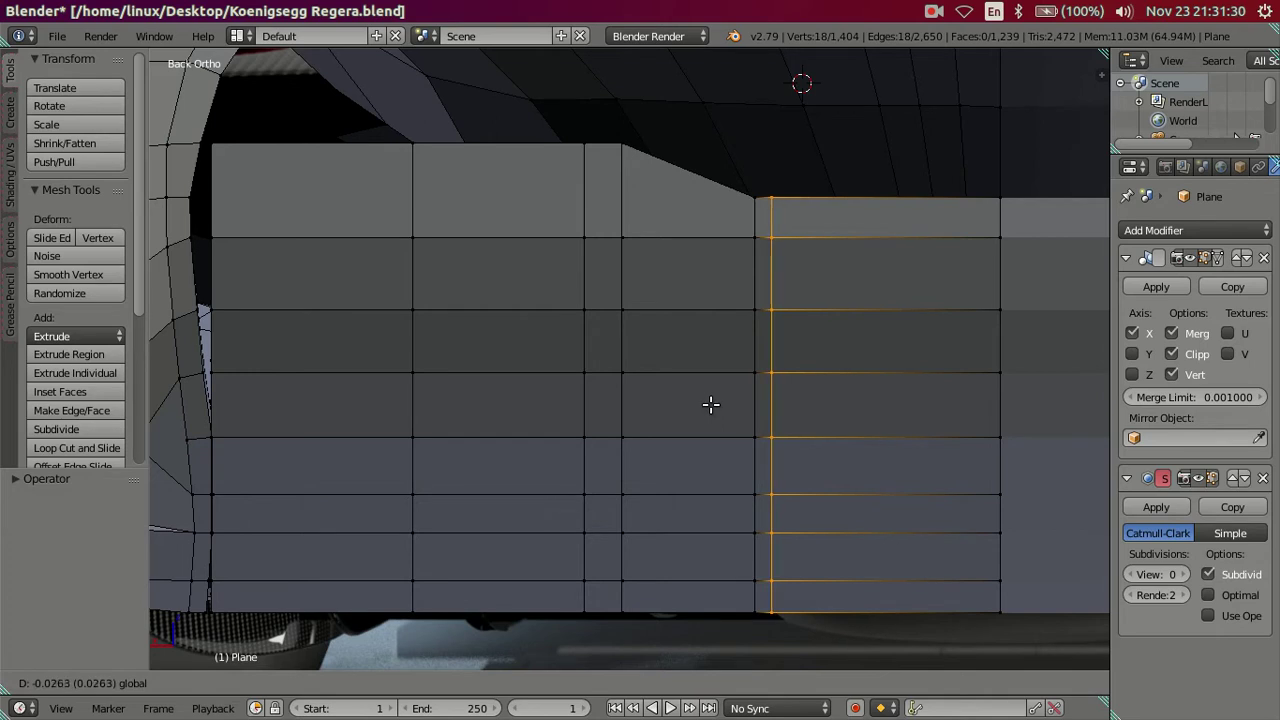
pyautogui.click(710, 404)
pyautogui.click(30, 479)
pyautogui.click(66, 526)
pyautogui.write('-0.025')
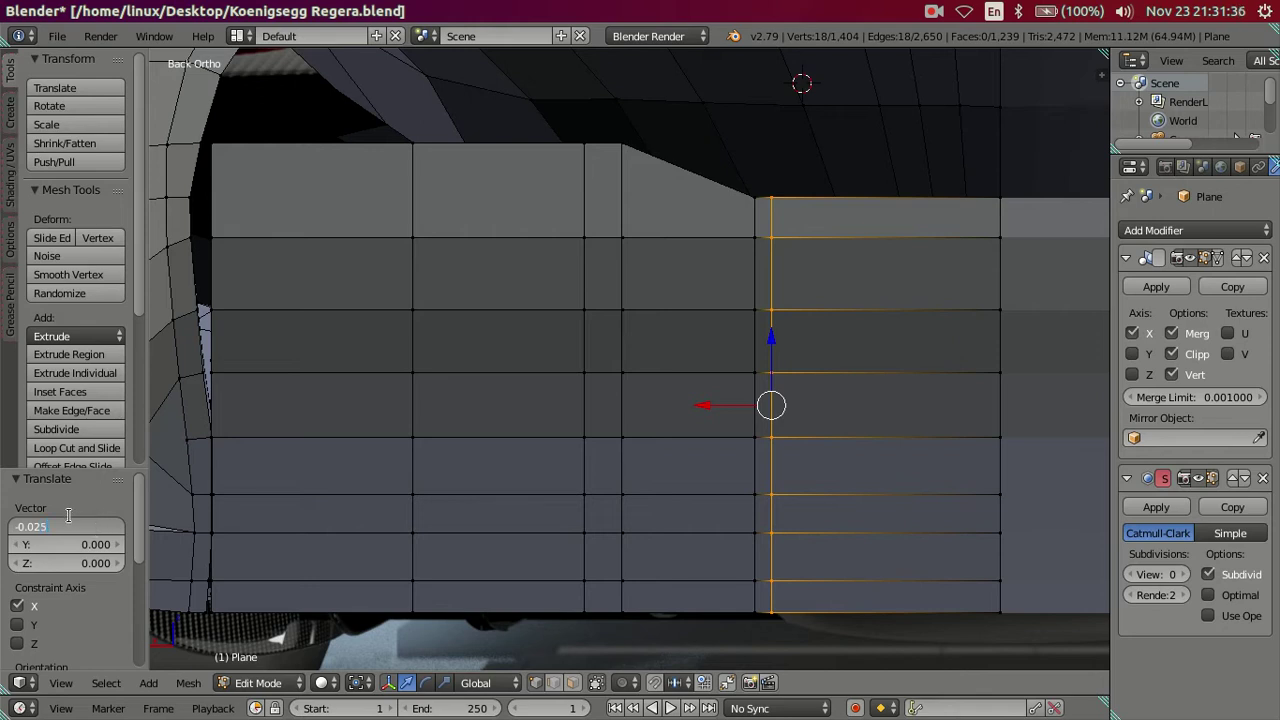
pyautogui.press('Home')
pyautogui.press('Return')
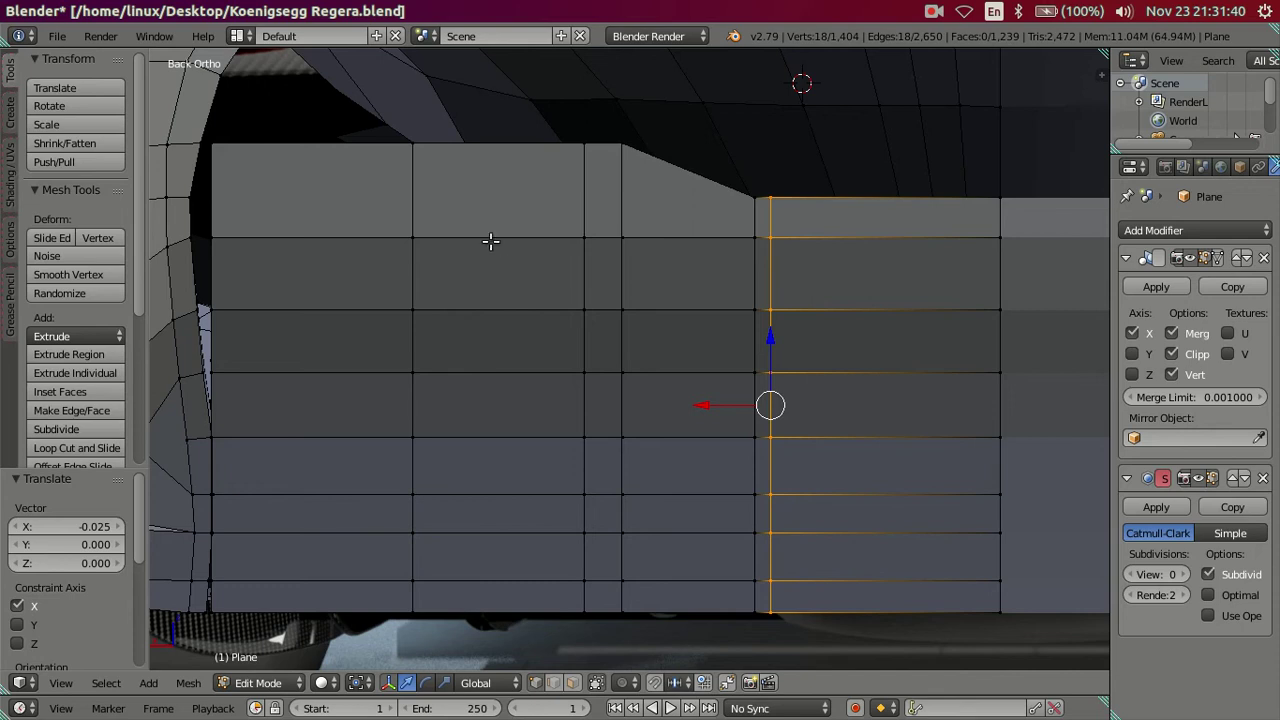
# Add a loop in the left column offset 0.025 in X from its right edge.
pyautogui.hotkey('ctrl', 'r')
pyautogui.click(360, 228)
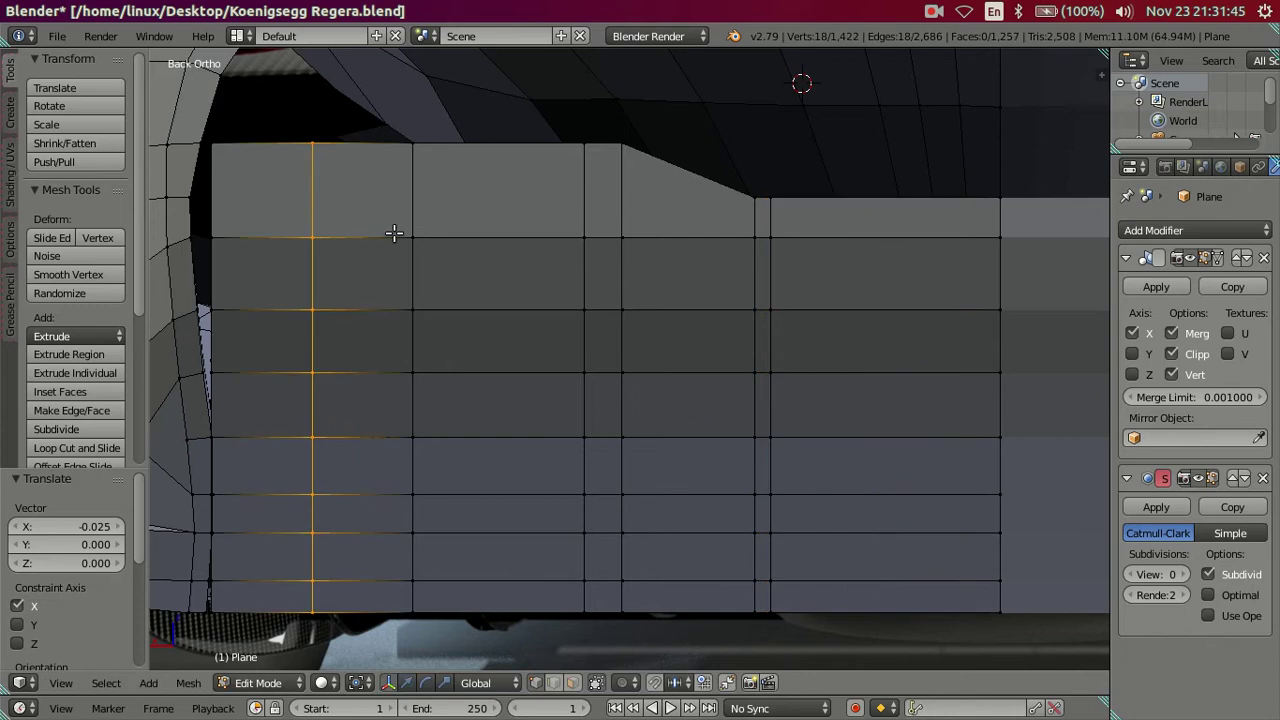
pyautogui.click(619, 266)
pyautogui.moveTo(352, 377); pyautogui.dragTo(318, 377)
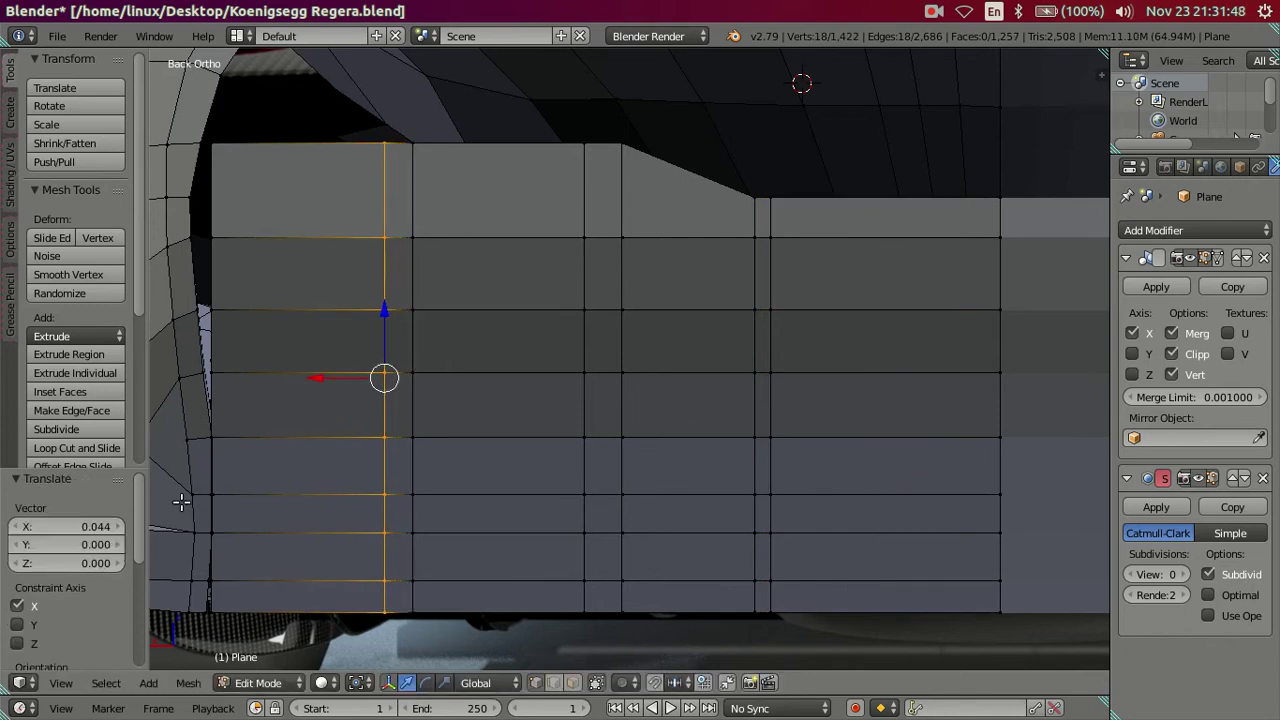
pyautogui.click(71, 527)
pyautogui.write('-0.025')
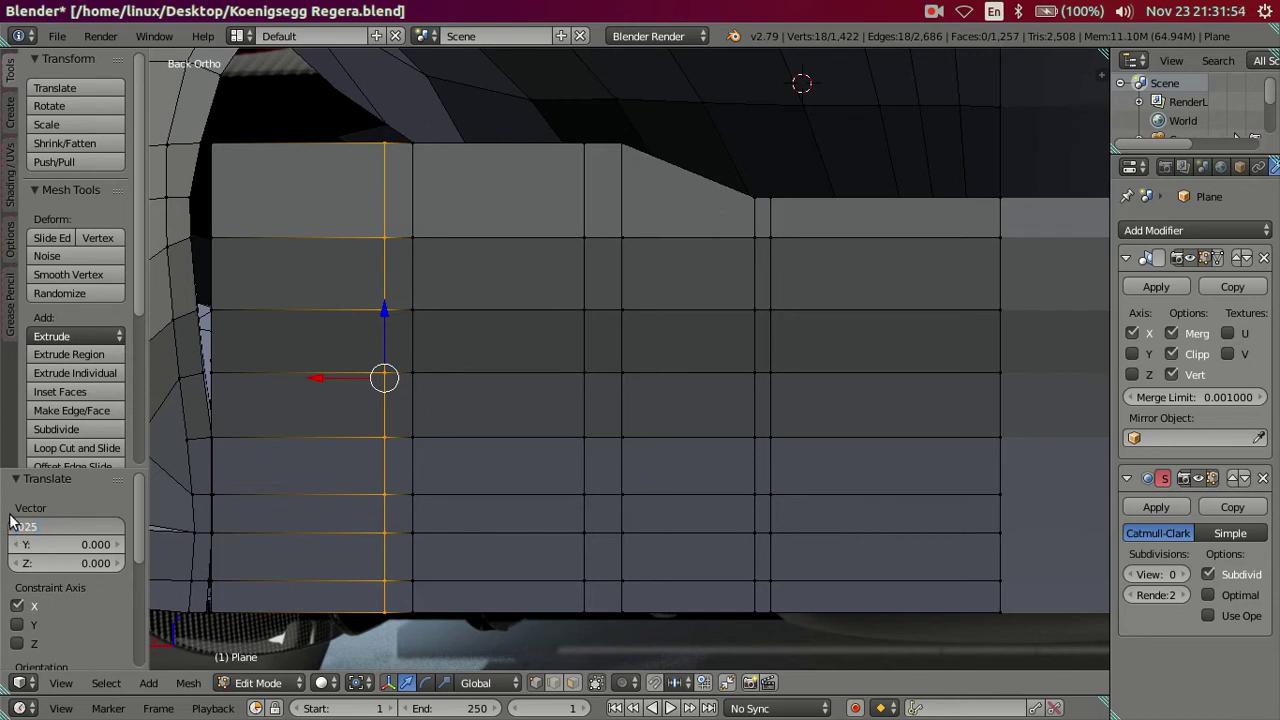
pyautogui.press('Return')
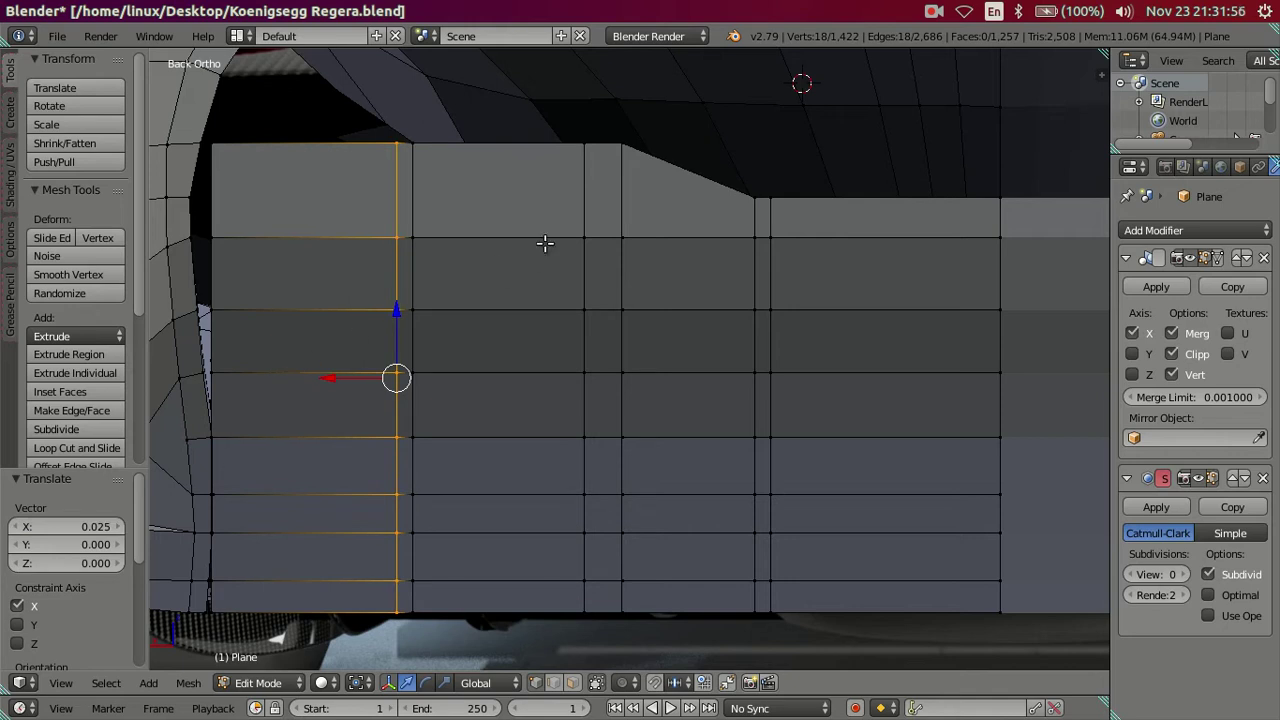
# Add a loop in the second column offset 0.025 in X from the column edge.
pyautogui.hotkey('ctrl', 'r')
pyautogui.click(545, 243)
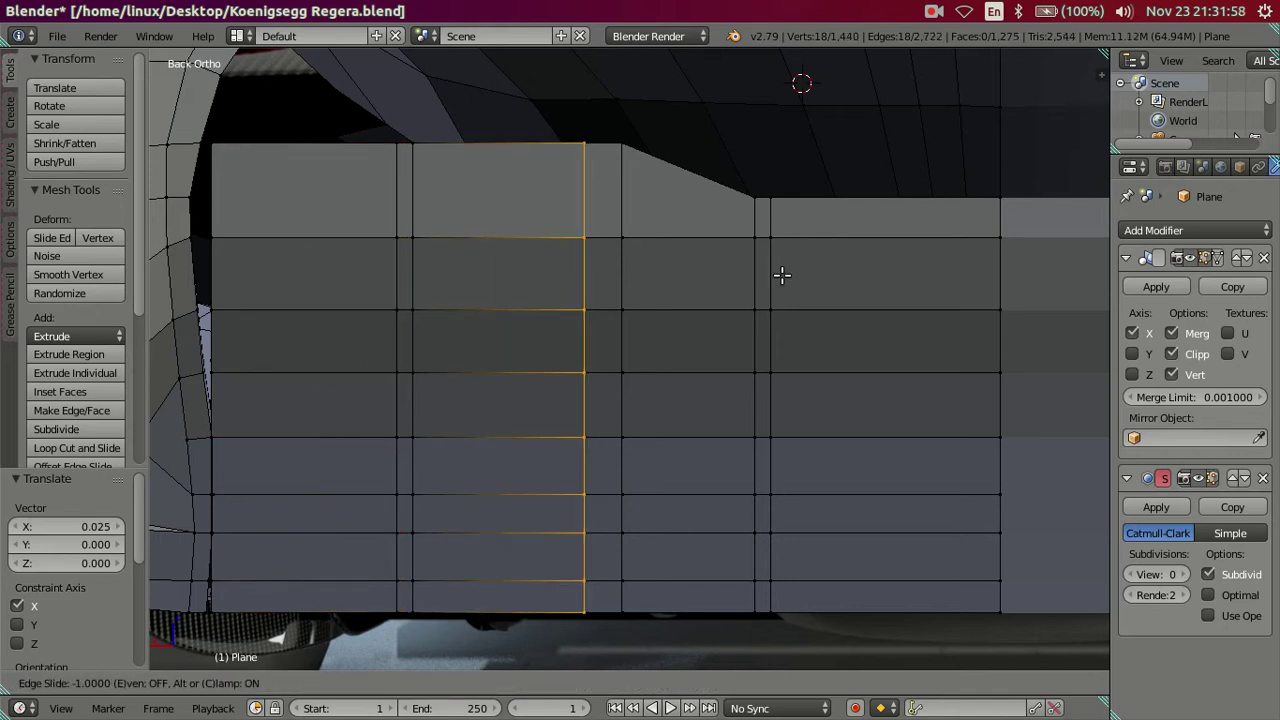
pyautogui.click(864, 282)
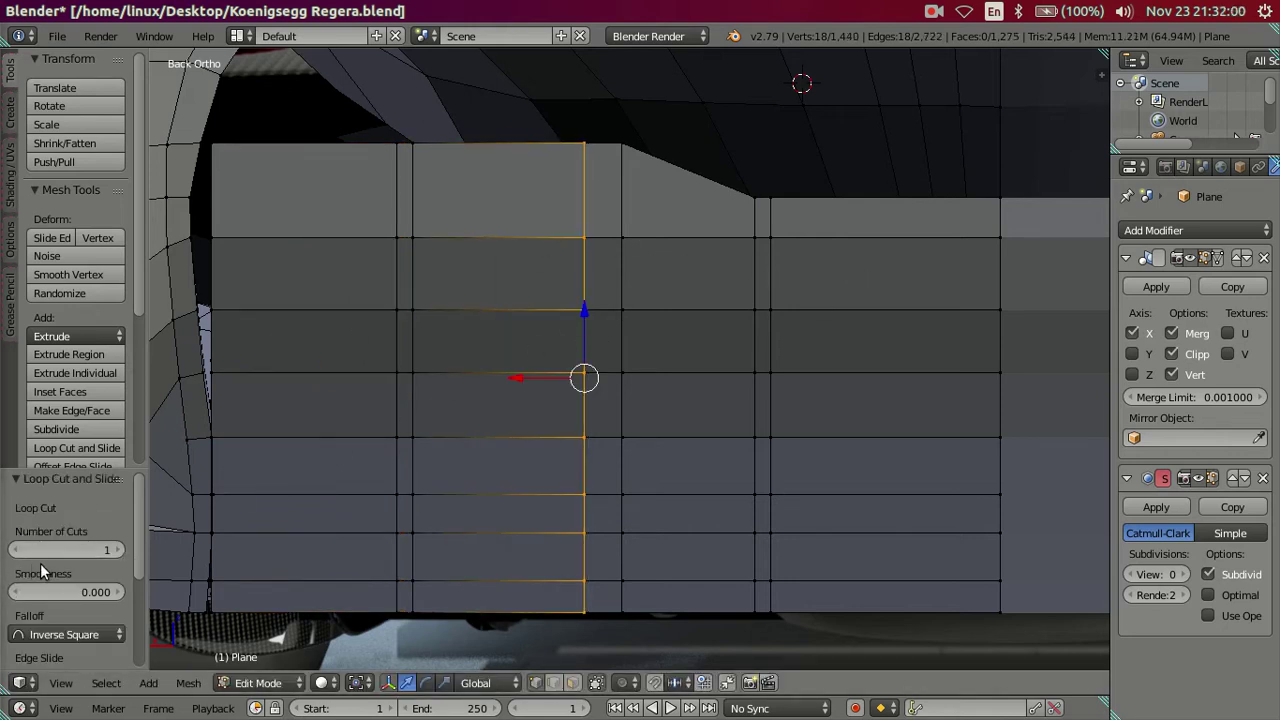
pyautogui.moveTo(521, 383); pyautogui.dragTo(496, 376)
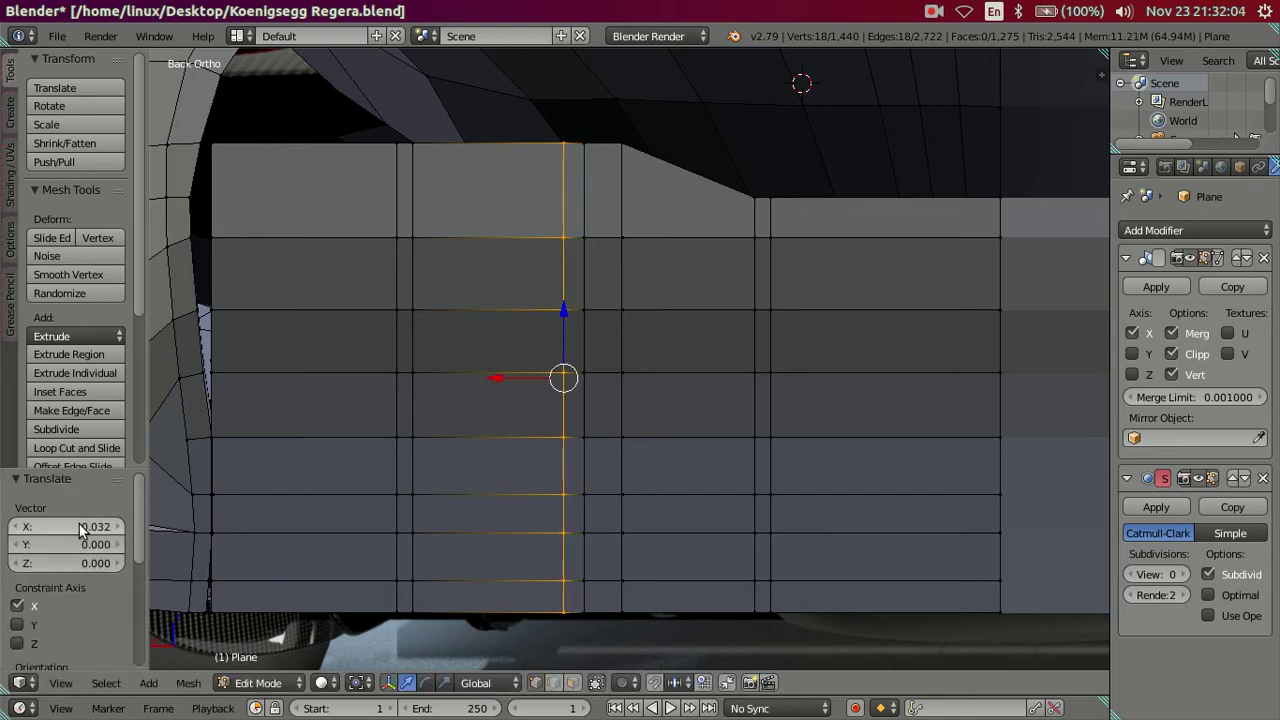
pyautogui.click(36, 530)
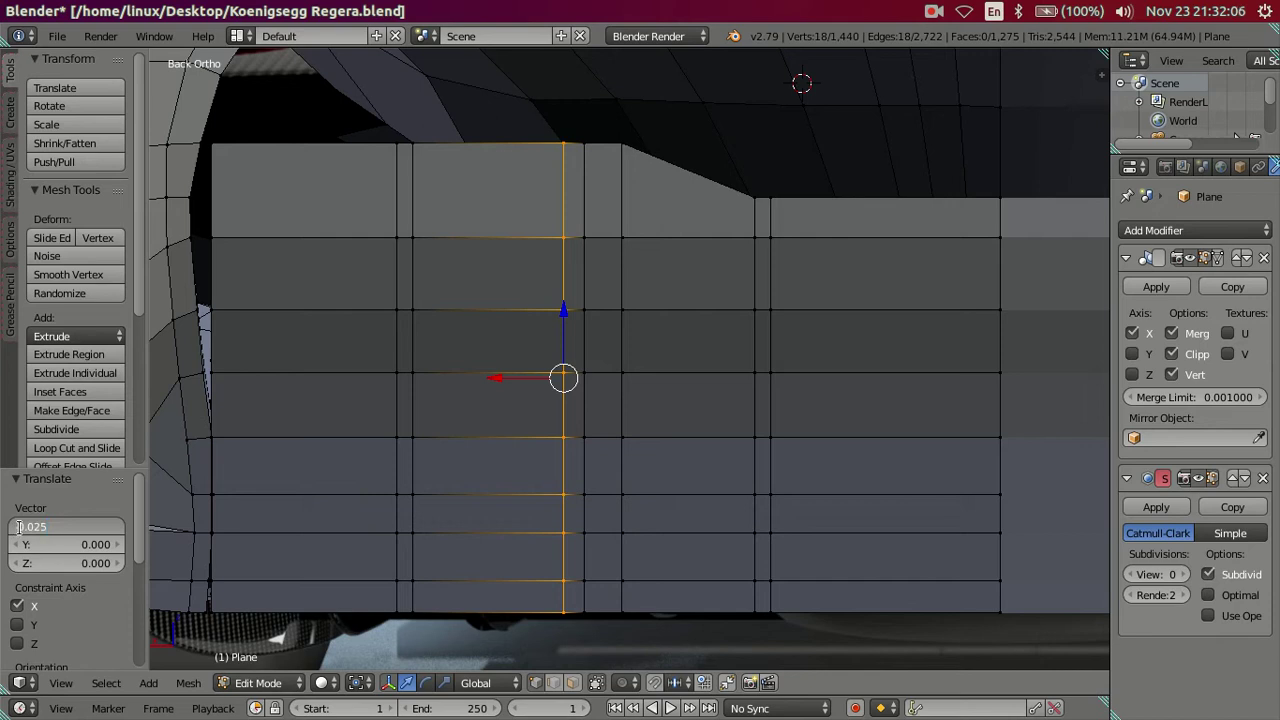
pyautogui.press('Delete')
pyautogui.press('Return')
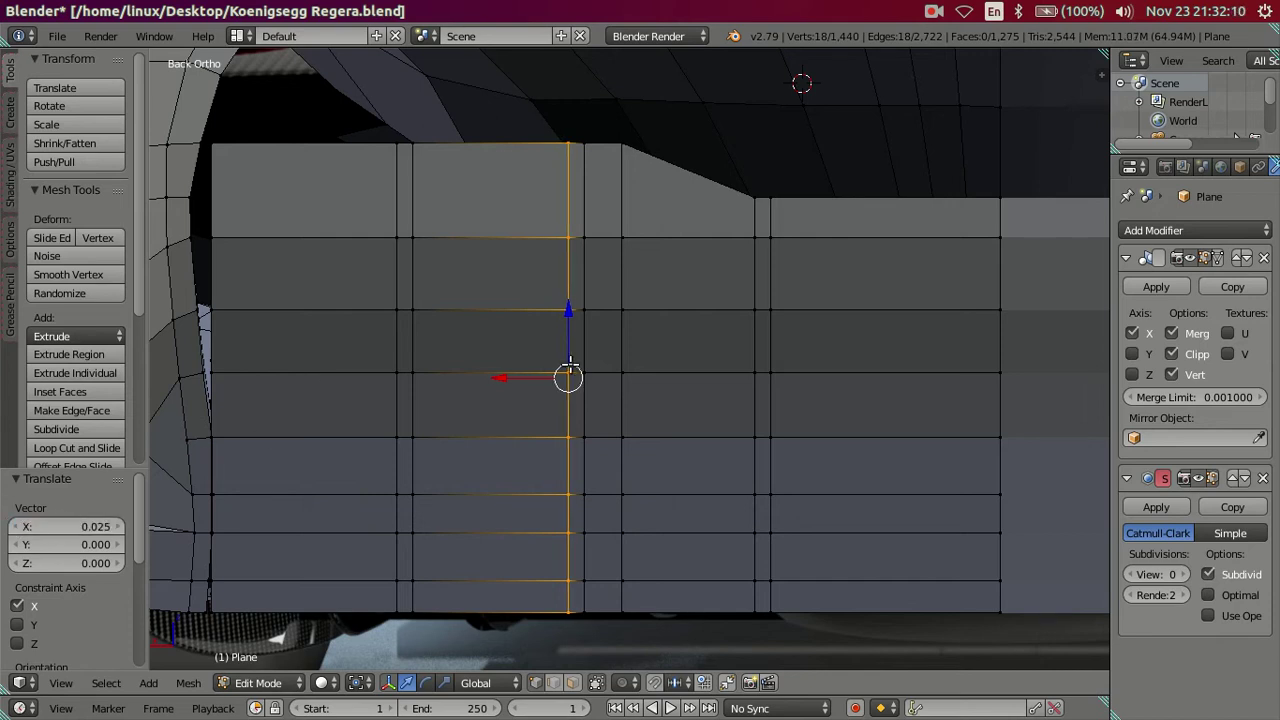
pyautogui.press('a')
# Add a loop in the leftmost column just right of the panel's left edge.
pyautogui.keyDown('shift'); pyautogui.moveTo(313, 284); pyautogui.dragTo(340, 273, button='middle'); pyautogui.keyUp('shift')
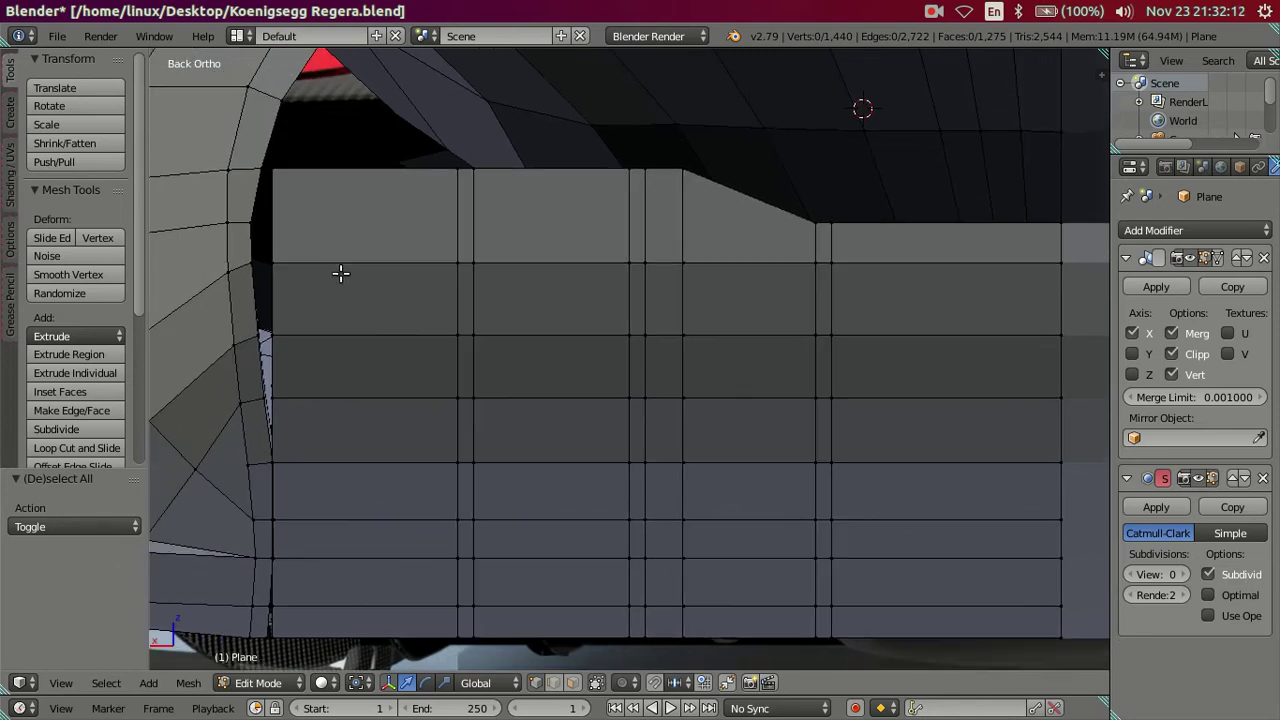
pyautogui.hotkey('ctrl', 'r')
pyautogui.click(337, 268)
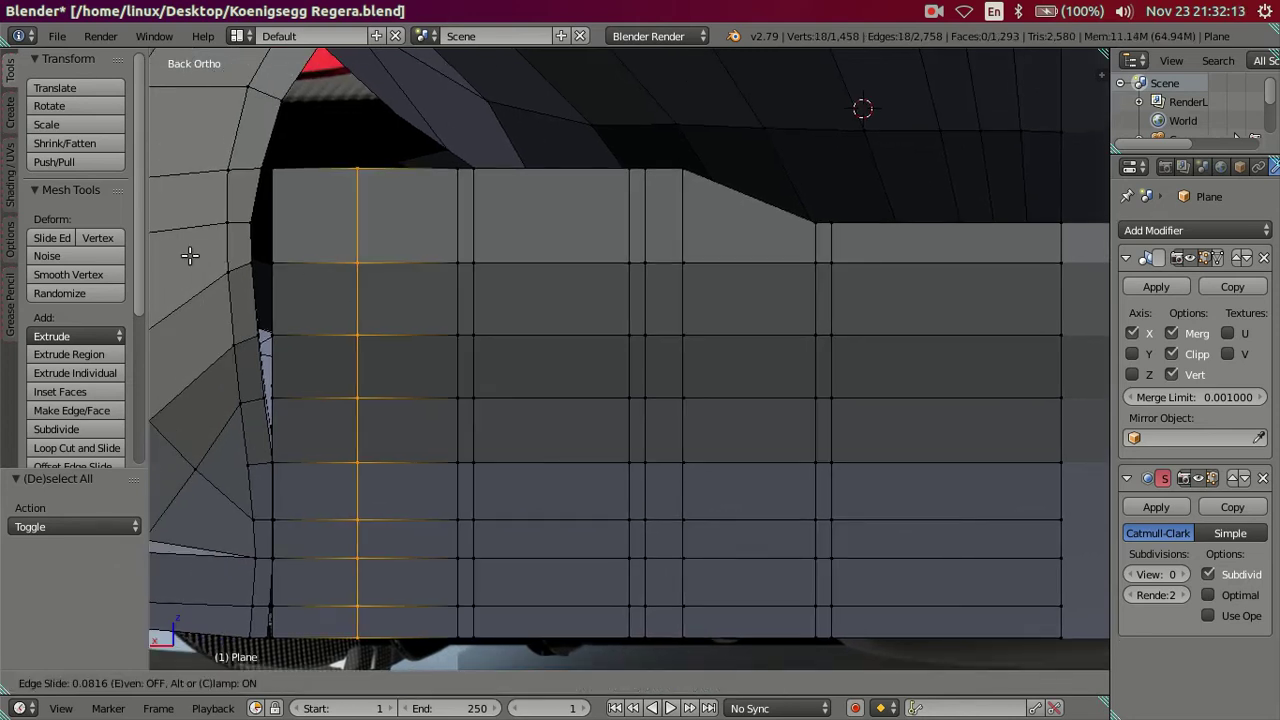
pyautogui.click(1059, 248)
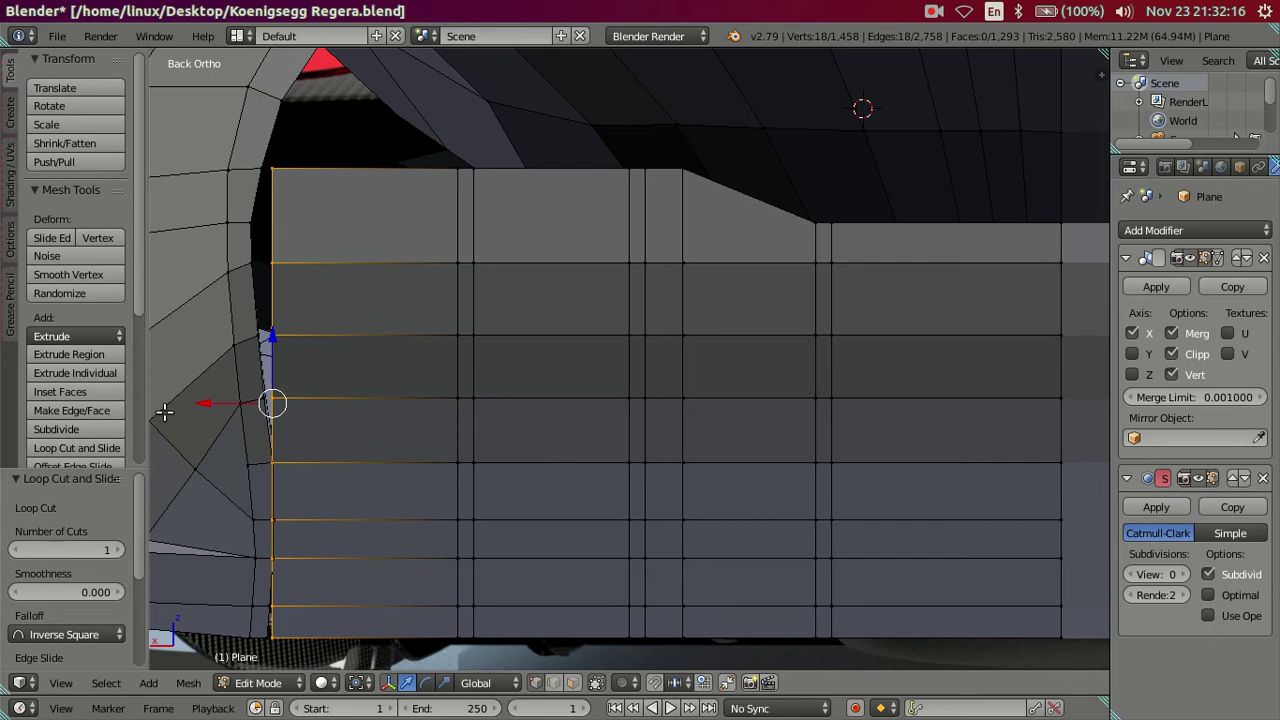
pyautogui.moveTo(210, 404); pyautogui.dragTo(237, 404)
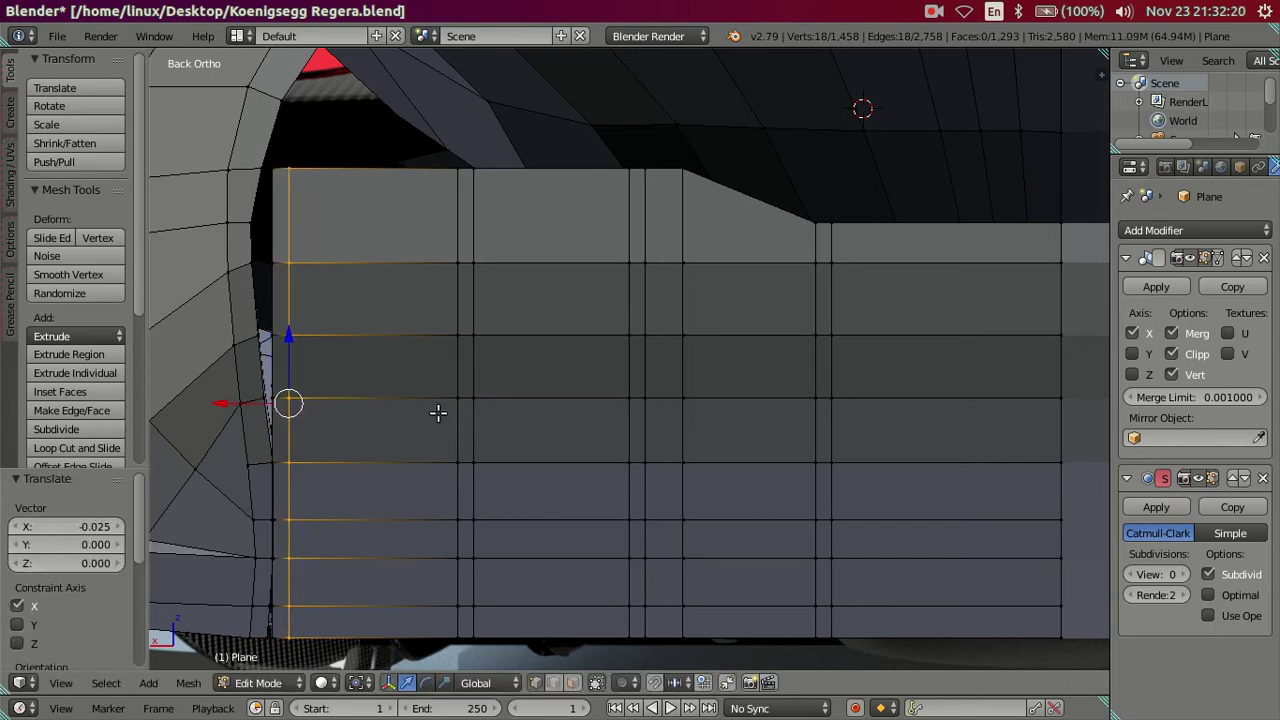
pyautogui.press('t')
pyautogui.scroll(-1, 531, 405)
pyautogui.press('a')
pyautogui.scroll(-1, 533, 418)
pyautogui.scroll(1, 531, 418)
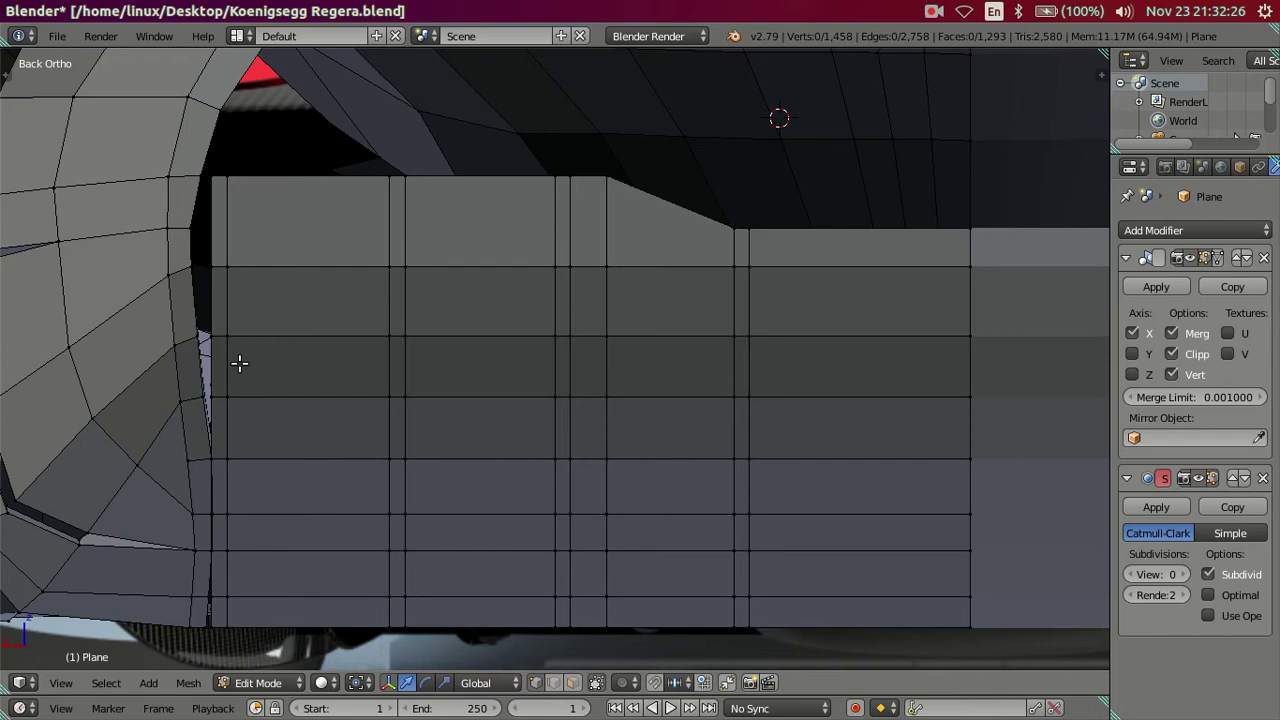
# Switch to face select and frame the panel in the straight-on back view with X-ray.
pyautogui.moveTo(546, 328)
pyautogui.mouseDown(button='middle')
pyautogui.moveTo(585, 448)
pyautogui.moveTo(634, 337)
pyautogui.mouseUp(button='middle')
pyautogui.scroll(2, 585, 448)
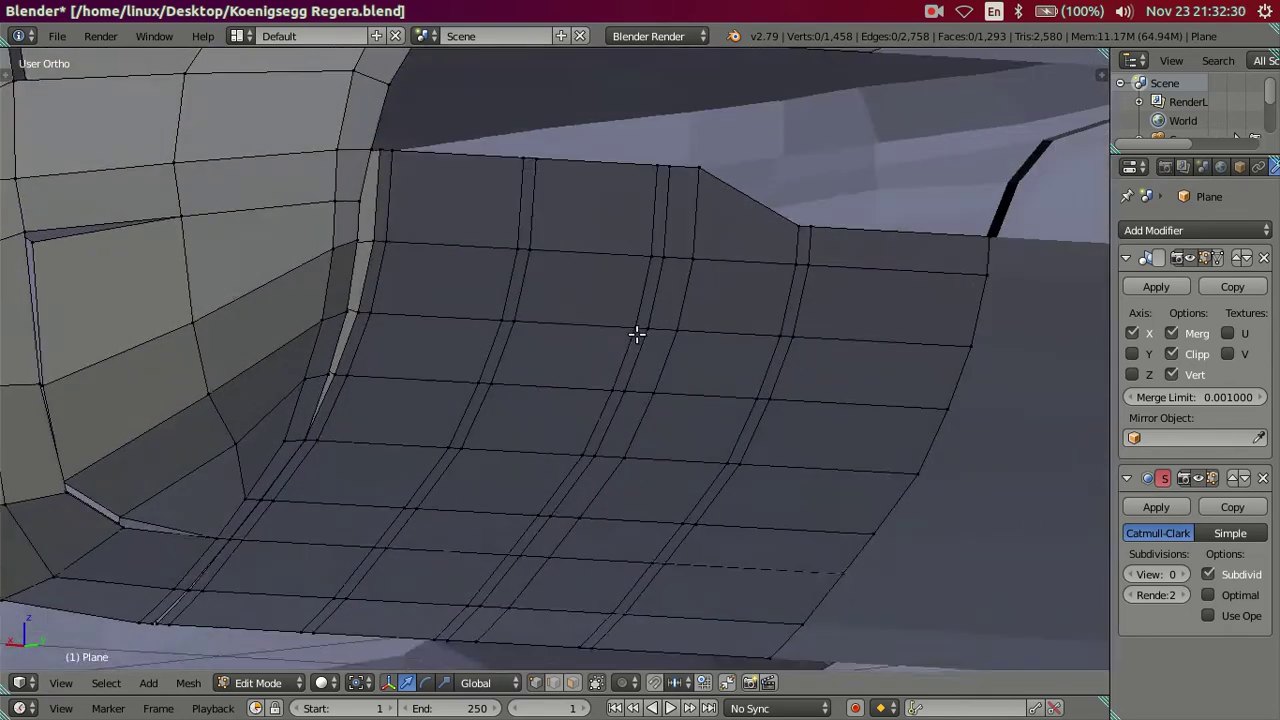
pyautogui.scroll(2, 569, 273)
pyautogui.moveTo(569, 273)
pyautogui.mouseDown(button='middle')
pyautogui.moveTo(546, 294)
pyautogui.moveTo(557, 303)
pyautogui.moveTo(506, 314)
pyautogui.mouseUp(button='middle')
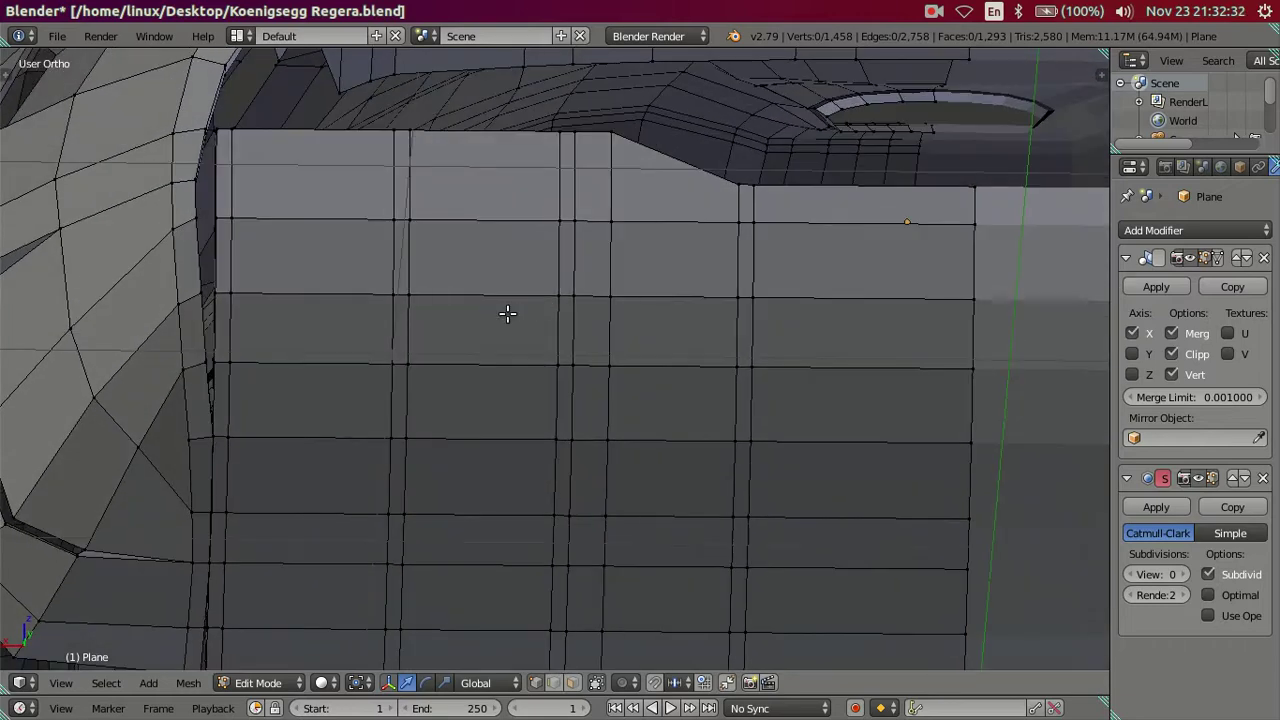
pyautogui.click(572, 682)
pyautogui.scroll(-2, 430, 500)
pyautogui.moveTo(373, 324); pyautogui.dragTo(403, 351, button='middle')
pyautogui.press('ctrl+KP_1')
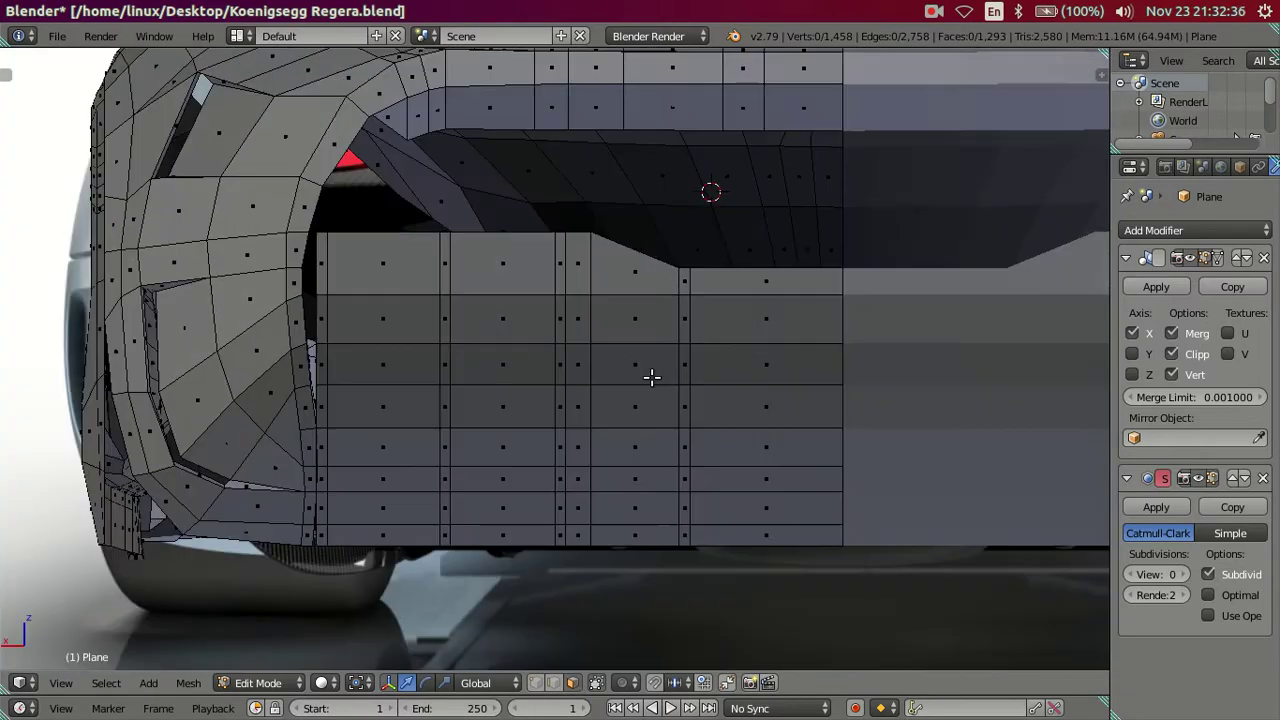
pyautogui.scroll(2, 648, 370)
pyautogui.press('z')
pyautogui.press('z')
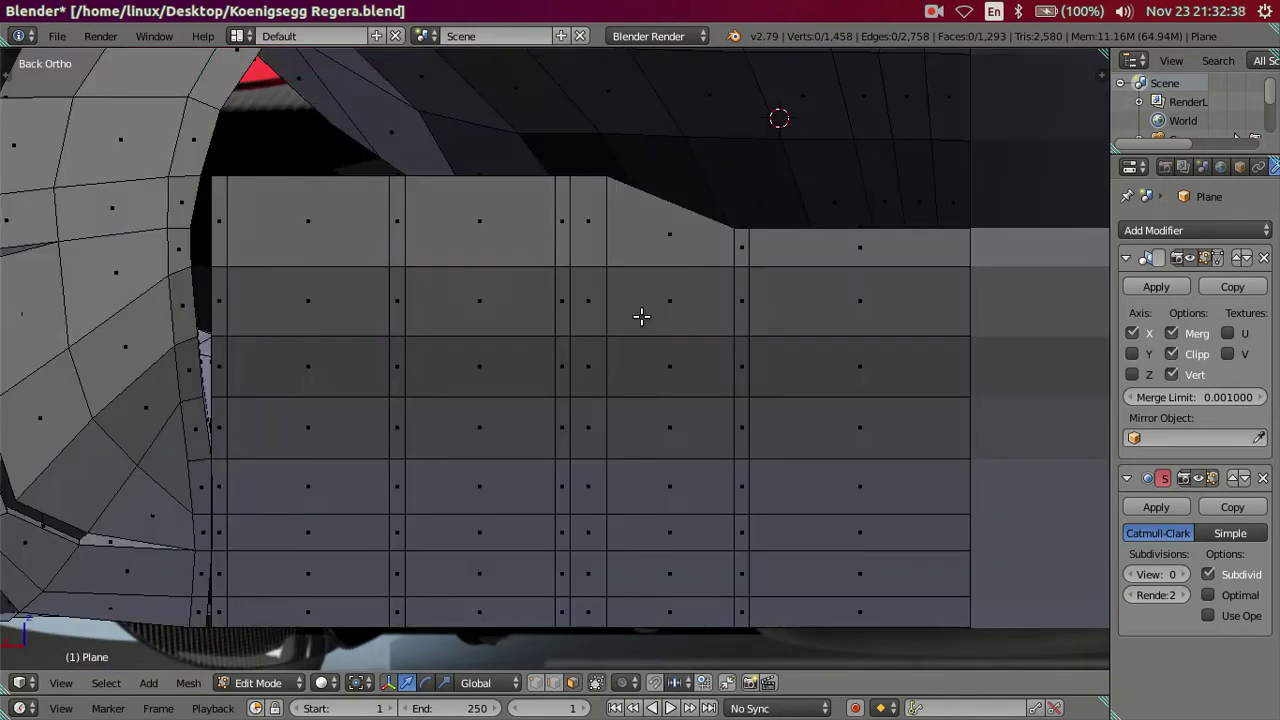
# Select the four narrow face columns running down the rear panel.
pyautogui.rightClick(729, 308)
pyautogui.moveTo(729, 308)
pyautogui.mouseDown(button='middle')
pyautogui.moveTo(718, 426)
pyautogui.moveTo(726, 337)
pyautogui.moveTo(684, 494)
pyautogui.mouseUp(button='middle')
pyautogui.keyDown('alt'); pyautogui.rightClick(655, 540); pyautogui.keyUp('alt')
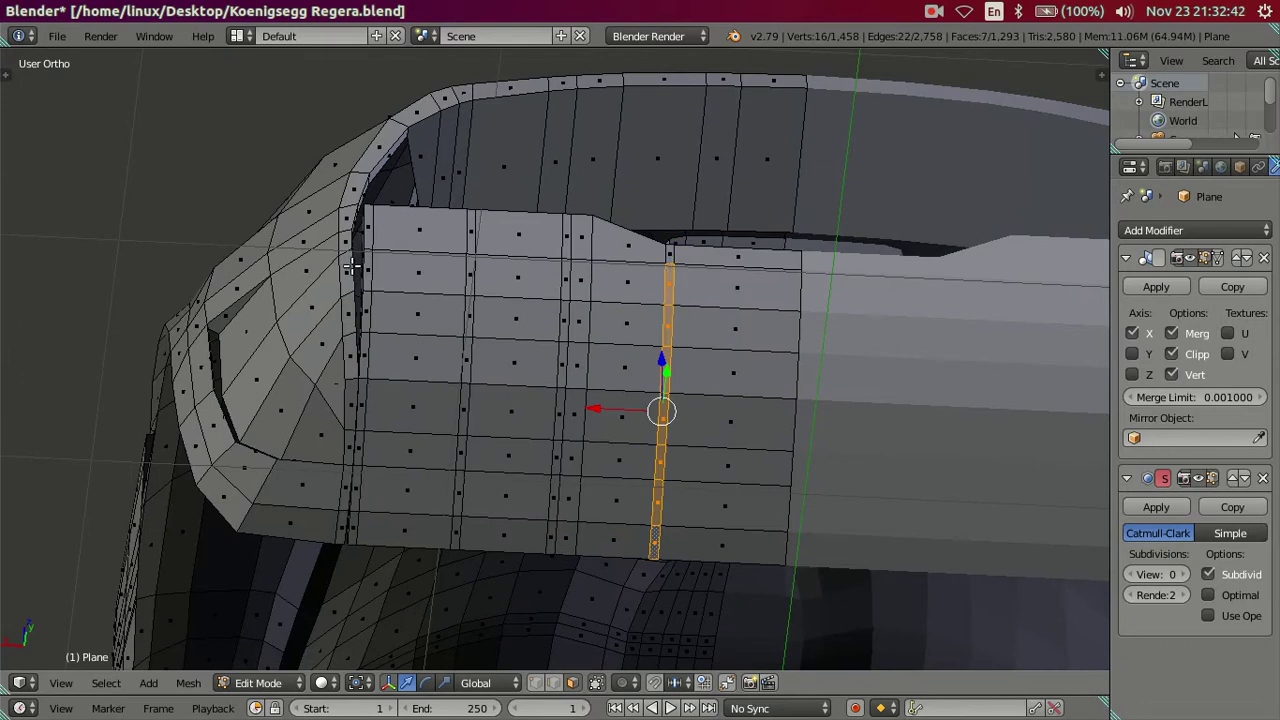
pyautogui.scroll(2, 563, 305)
pyautogui.keyDown('alt'); pyautogui.keyDown('shift'); pyautogui.rightClick(570, 250); pyautogui.keyUp('shift'); pyautogui.keyUp('alt')
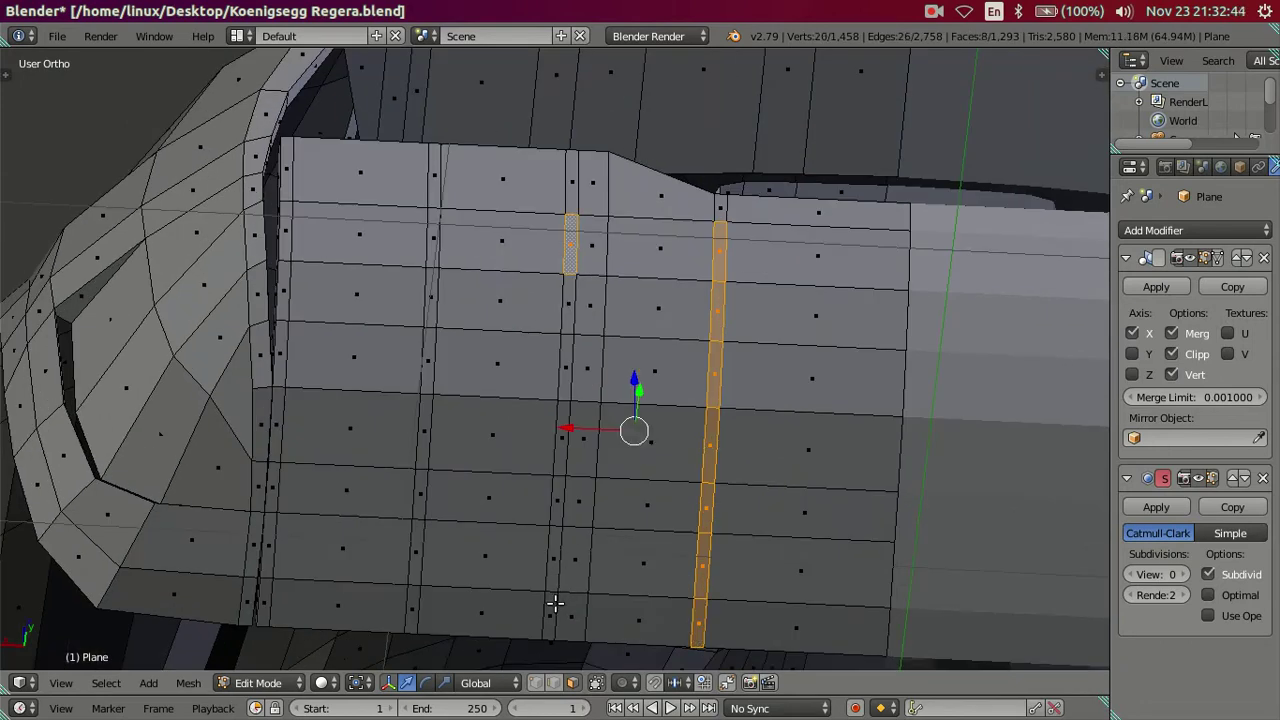
pyautogui.keyDown('shift'); pyautogui.rightClick(438, 220); pyautogui.keyUp('shift')
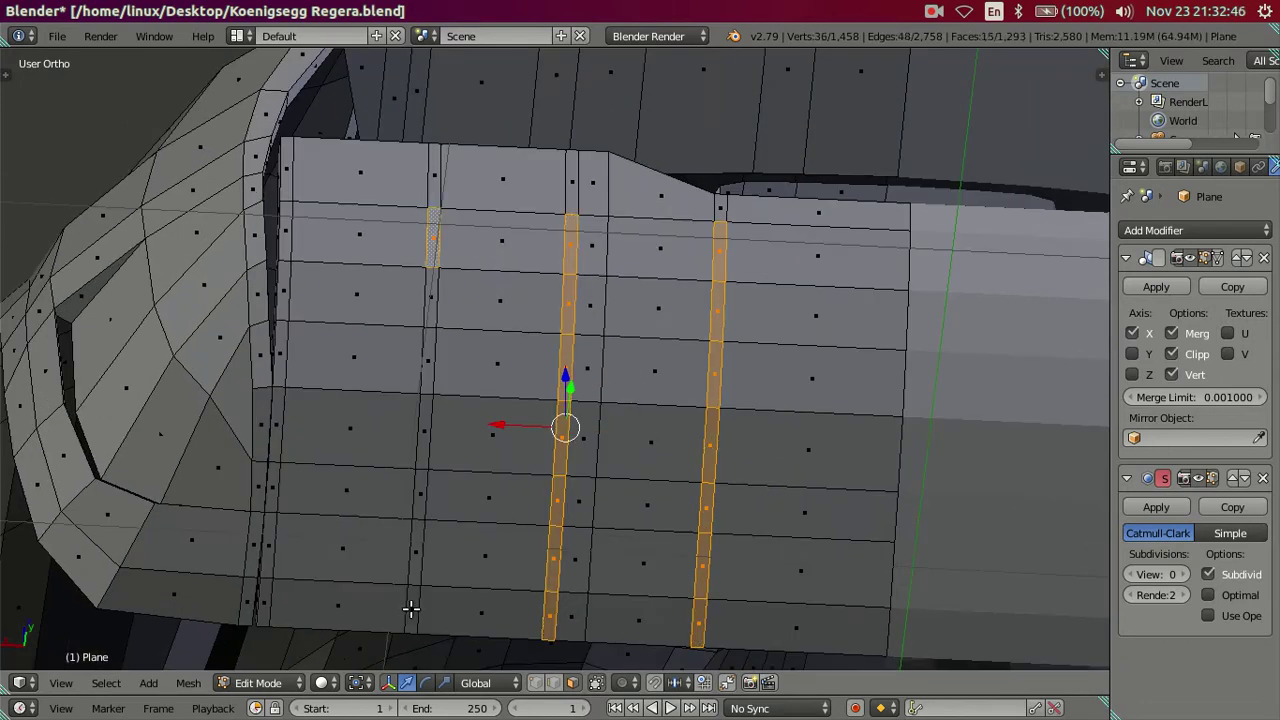
pyautogui.keyDown('ctrl'); pyautogui.rightClick(410, 608); pyautogui.keyUp('ctrl')
pyautogui.keyDown('shift'); pyautogui.rightClick(286, 233); pyautogui.keyUp('shift')
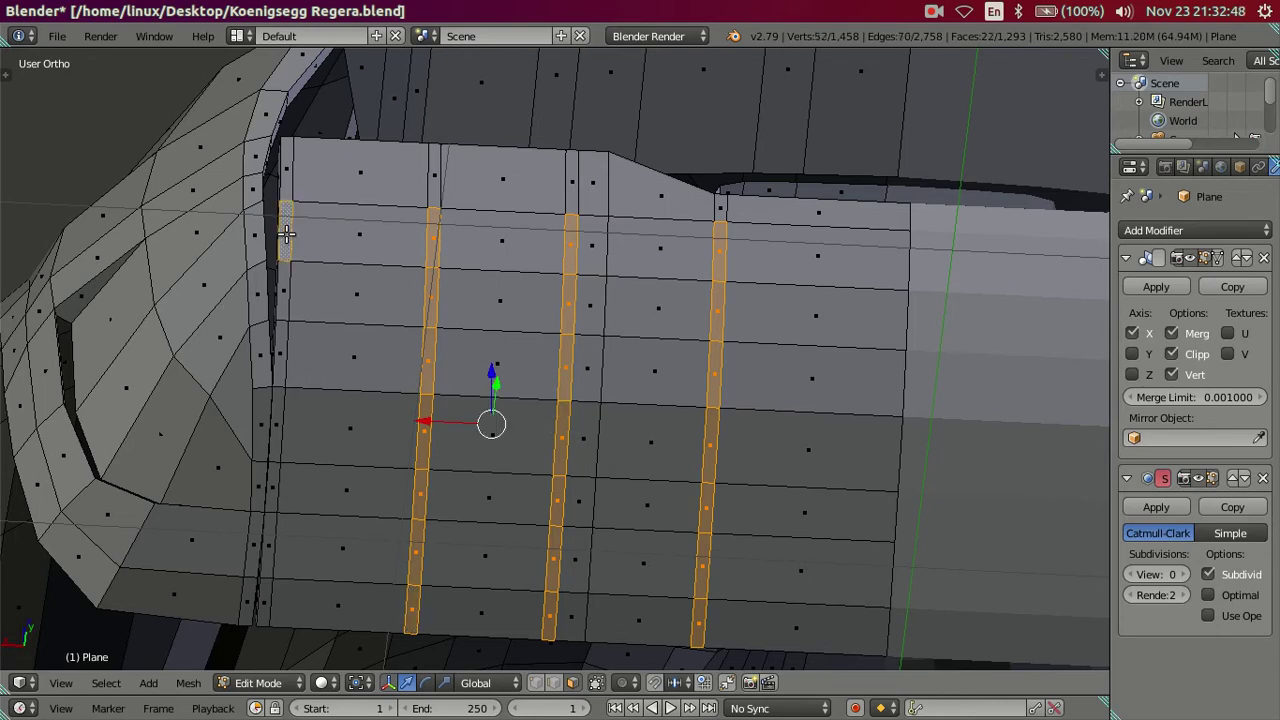
pyautogui.keyDown('ctrl'); pyautogui.rightClick(268, 586); pyautogui.keyUp('ctrl')
# Extrude the four strips outward along their normals, then nudge them slightly along Y and Z.
pyautogui.moveTo(346, 486)
pyautogui.mouseDown(button='middle')
pyautogui.moveTo(606, 457)
pyautogui.moveTo(757, 538)
pyautogui.moveTo(654, 523)
pyautogui.moveTo(680, 471)
pyautogui.moveTo(508, 397)
pyautogui.mouseUp(button='middle')
pyautogui.press('e')
pyautogui.click(714, 482)
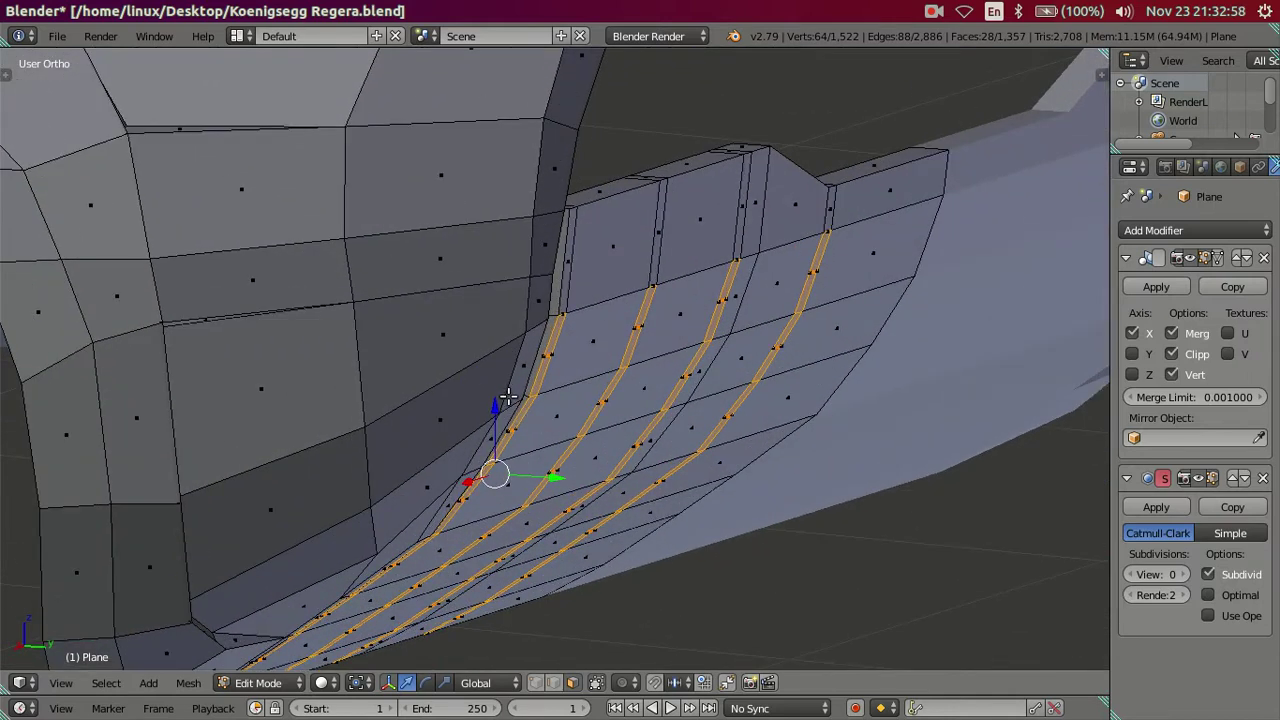
pyautogui.moveTo(558, 478); pyautogui.dragTo(566, 482)
pyautogui.moveTo(510, 410); pyautogui.dragTo(507, 424)
pyautogui.moveTo(566, 488); pyautogui.dragTo(560, 489)
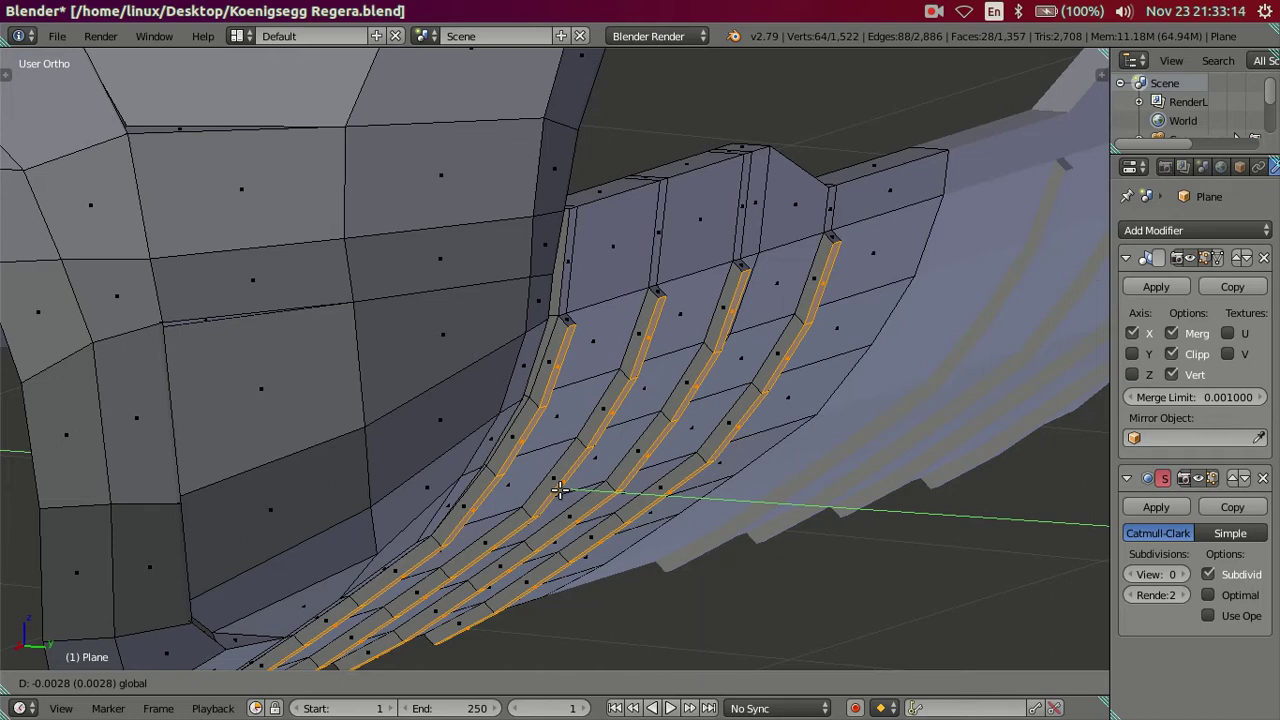
# Select the first rib's edge loop and move it to reshape the rib.
pyautogui.moveTo(560, 489); pyautogui.dragTo(560, 489)
pyautogui.moveTo(560, 489); pyautogui.dragTo(526, 402, button='middle')
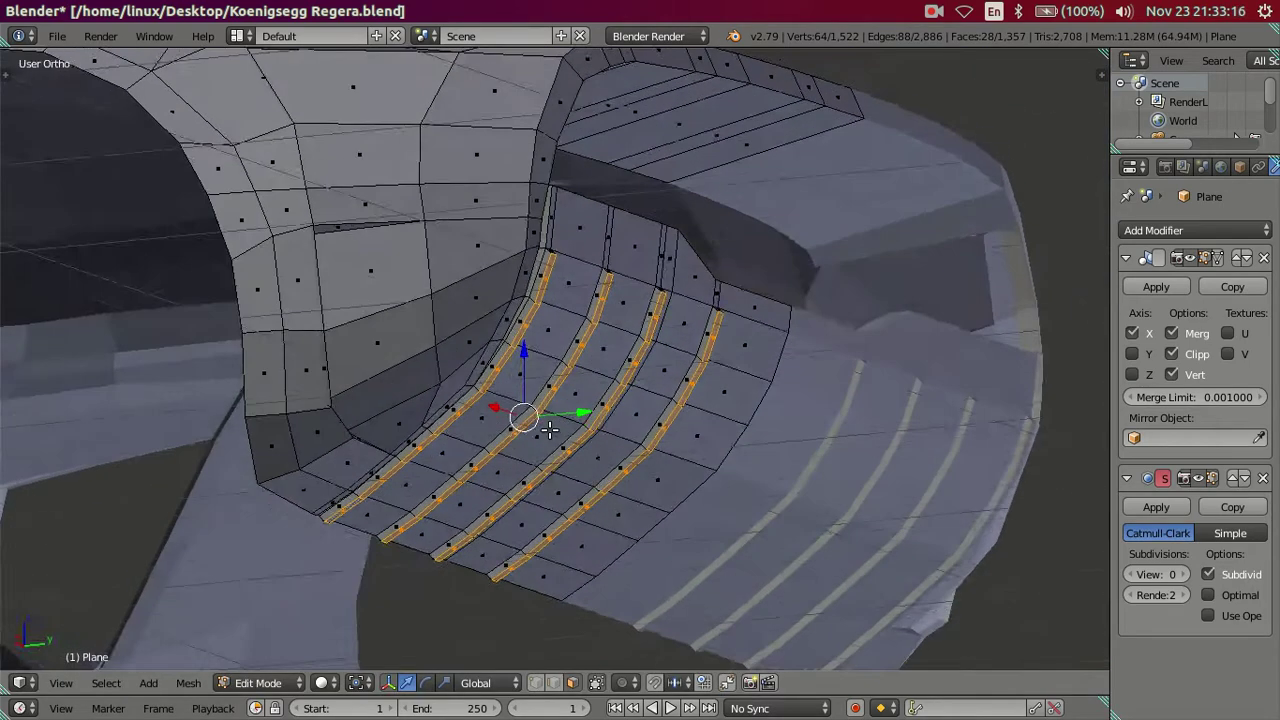
pyautogui.scroll(2, 526, 402)
pyautogui.moveTo(516, 305); pyautogui.dragTo(527, 286, button='middle')
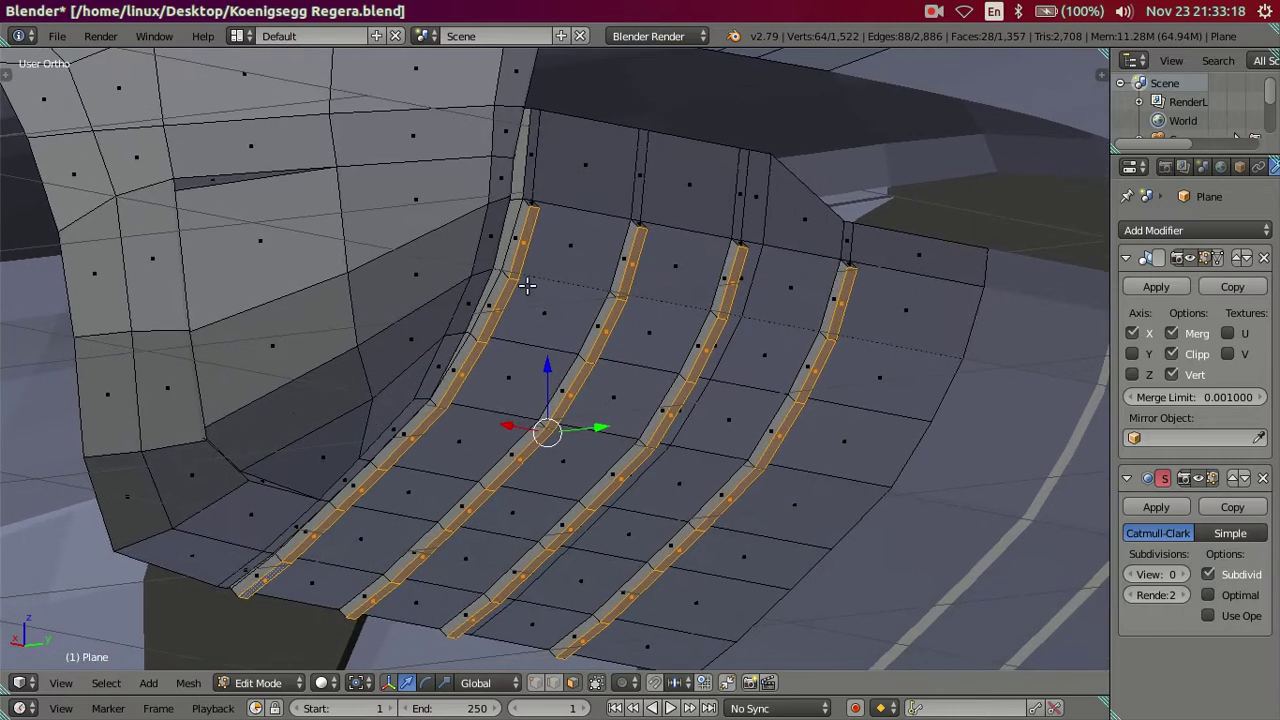
pyautogui.rightClick(519, 249)
pyautogui.keyDown('alt'); pyautogui.rightClick(263, 574); pyautogui.keyUp('alt')
pyautogui.moveTo(263, 574)
pyautogui.mouseDown(button='middle')
pyautogui.moveTo(351, 591)
pyautogui.moveTo(418, 561)
pyautogui.mouseUp(button='middle')
pyautogui.press('g')
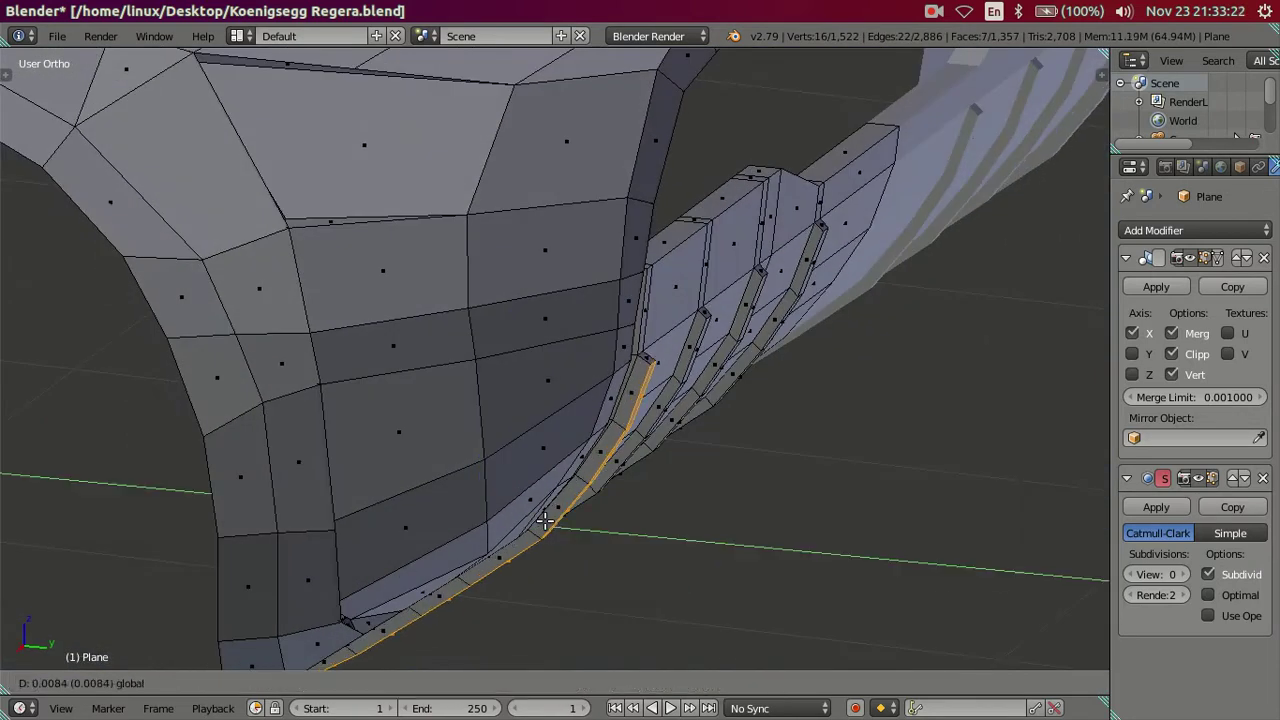
pyautogui.click(591, 543)
pyautogui.moveTo(591, 543)
pyautogui.keyDown('shift'); pyautogui.mouseDown(button='middle')
pyautogui.moveTo(603, 502)
pyautogui.moveTo(502, 352)
pyautogui.mouseUp(button='middle'); pyautogui.keyUp('shift')
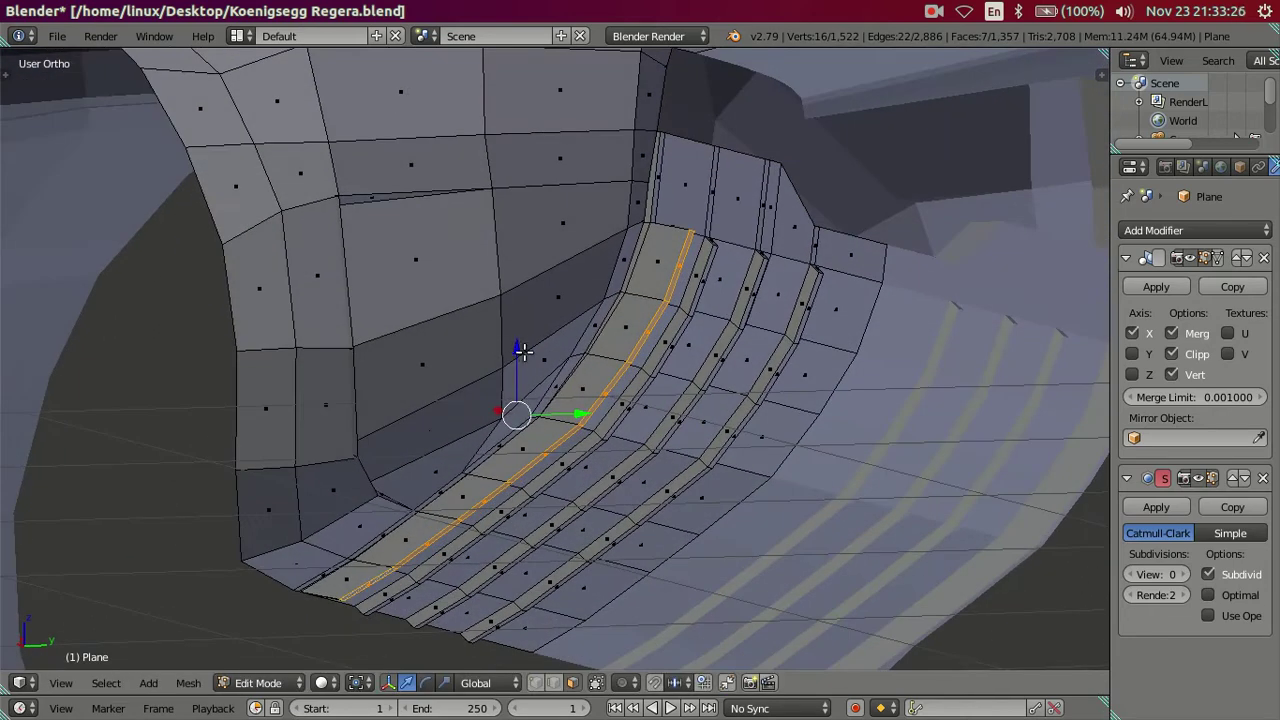
pyautogui.moveTo(655, 437)
pyautogui.mouseDown(button='middle')
pyautogui.moveTo(694, 436)
pyautogui.moveTo(641, 397)
pyautogui.moveTo(598, 406)
pyautogui.mouseUp(button='middle')
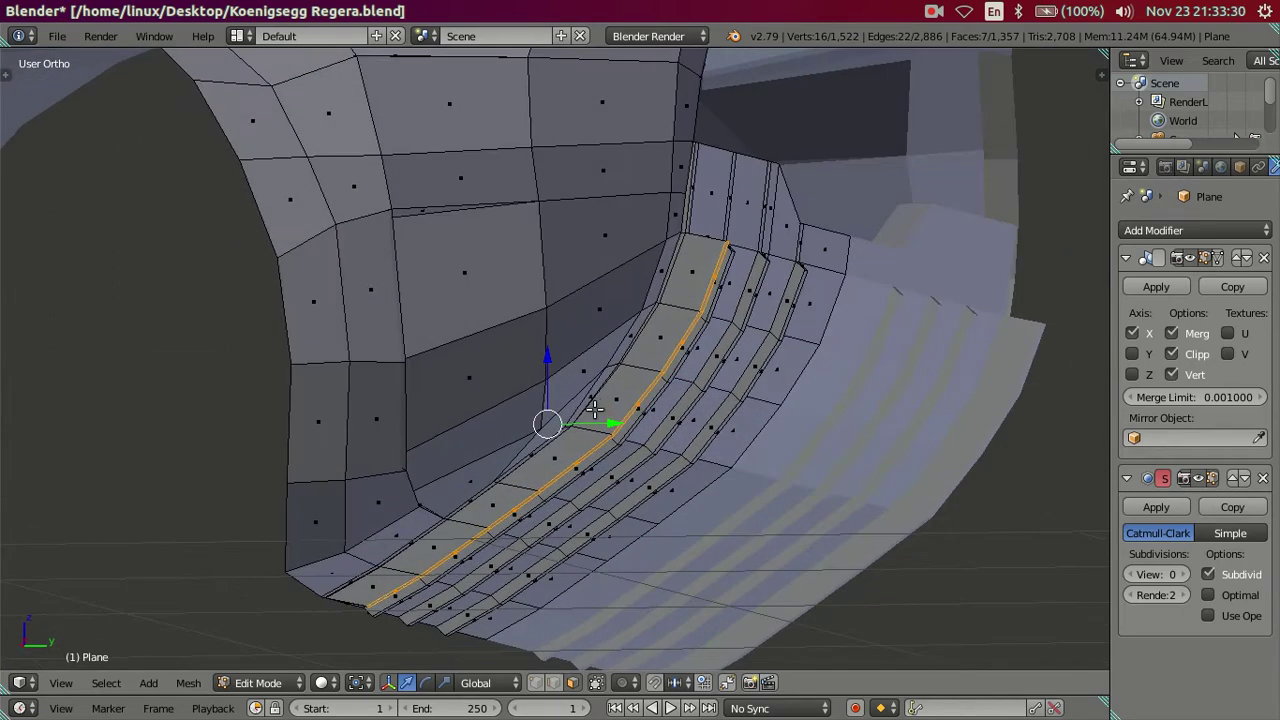
pyautogui.hotkey('ctrl', 'z')
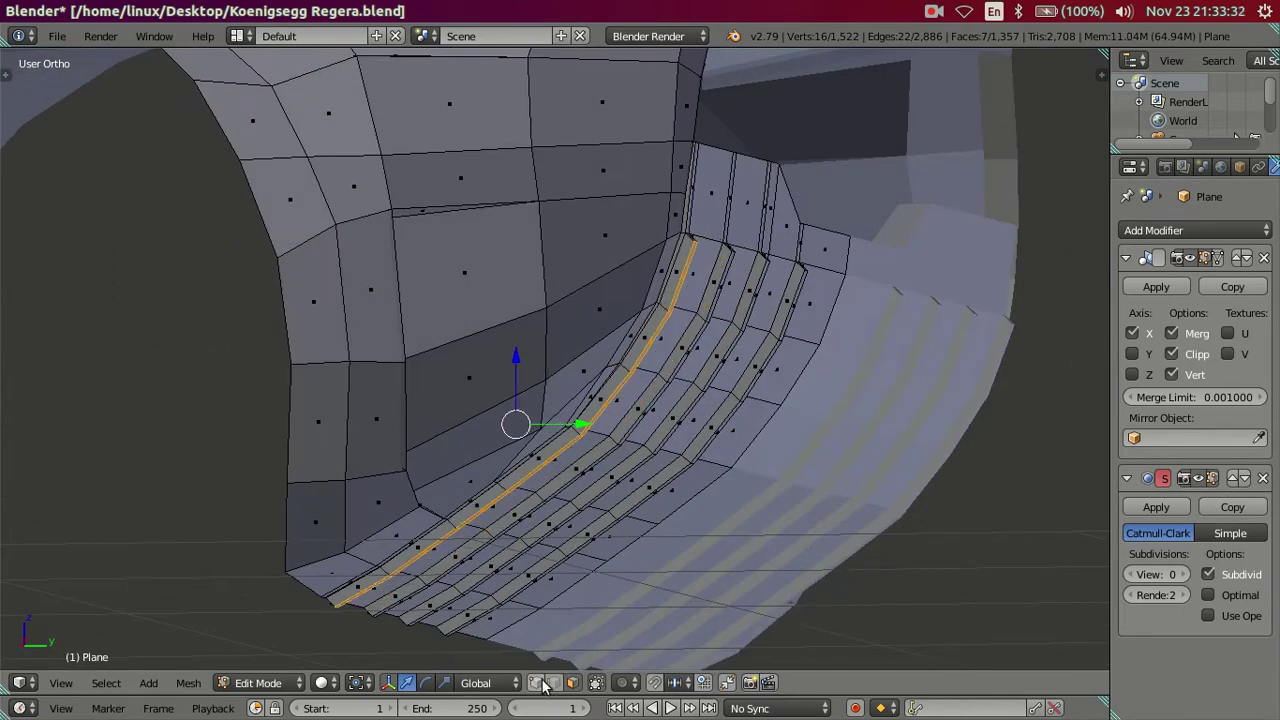
# Circle-deselect the end face of the first rib, leaving the rest of the loop selected.
pyautogui.moveTo(565, 588)
pyautogui.mouseDown(button='middle')
pyautogui.moveTo(614, 486)
pyautogui.moveTo(559, 453)
pyautogui.moveTo(558, 420)
pyautogui.mouseUp(button='middle')
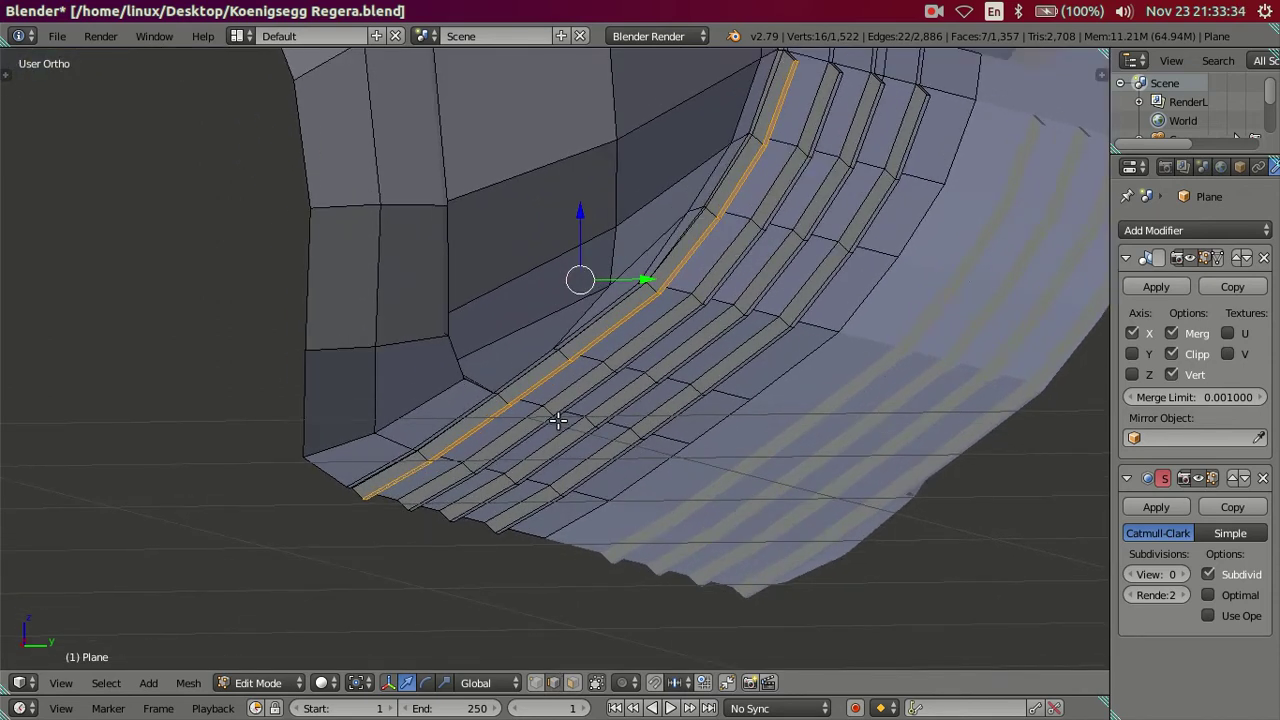
pyautogui.scroll(2, 386, 469)
pyautogui.scroll(3, 349, 394)
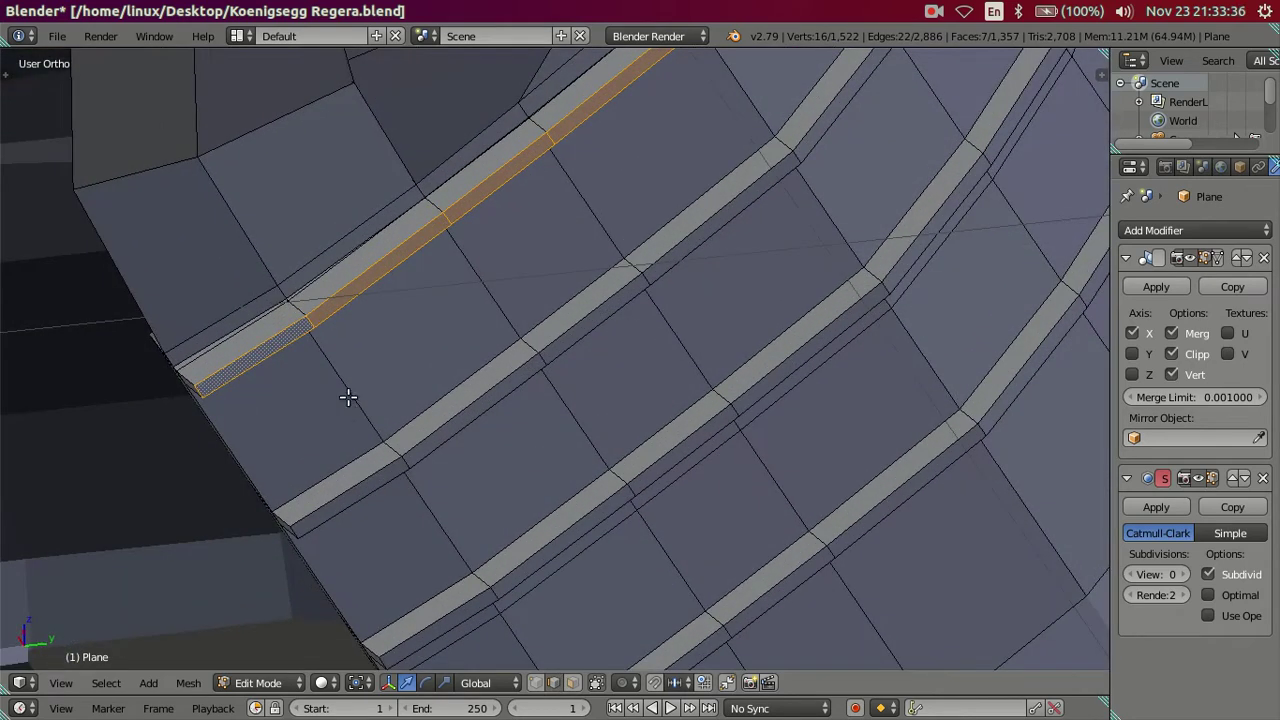
pyautogui.scroll(2, 441, 512)
pyautogui.keyDown('shift'); pyautogui.click(305, 517); pyautogui.keyUp('shift')
pyautogui.scroll(-3, 391, 477)
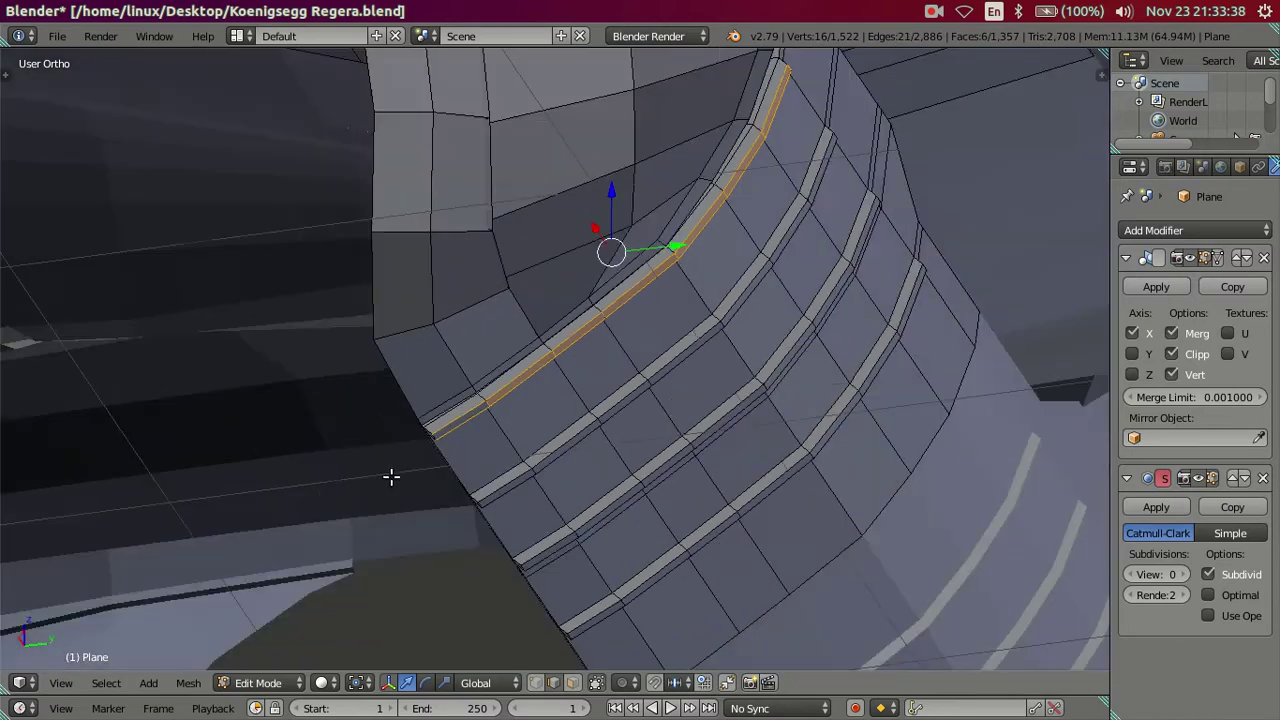
pyautogui.scroll(1, 694, 491)
pyautogui.scroll(2, 586, 406)
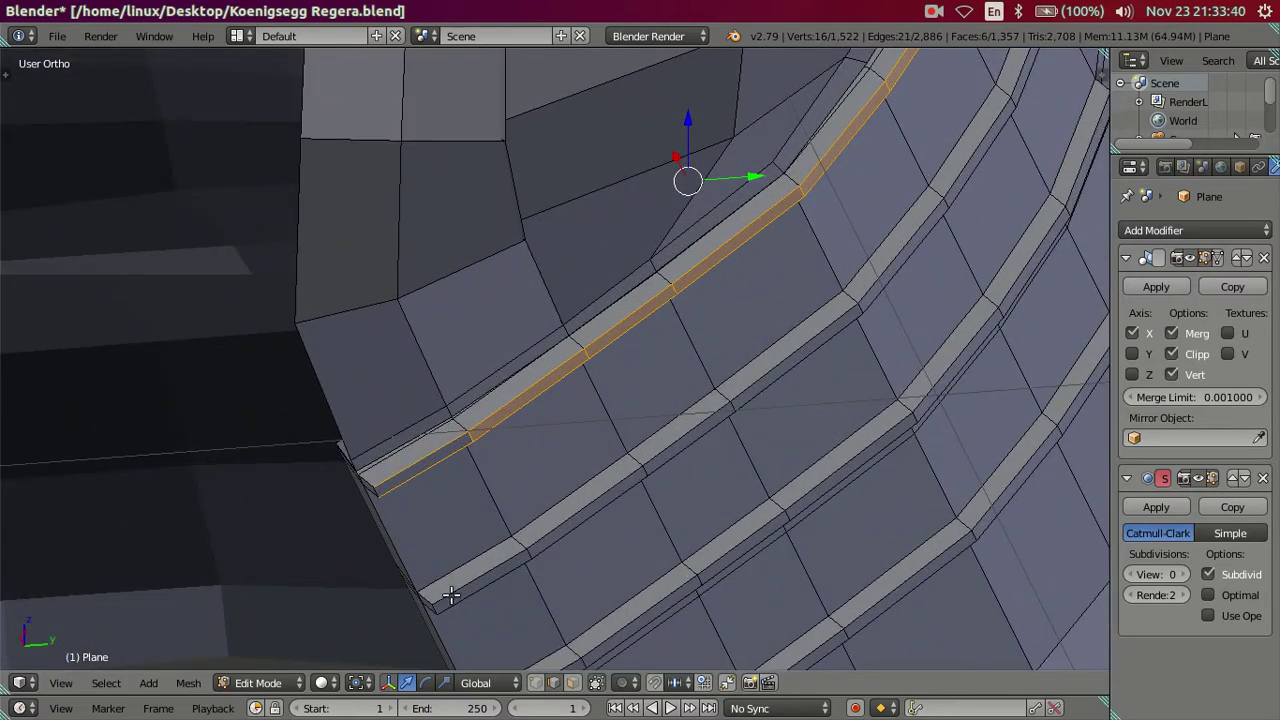
pyautogui.hotkey('ctrl', 'z')
pyautogui.press('c')
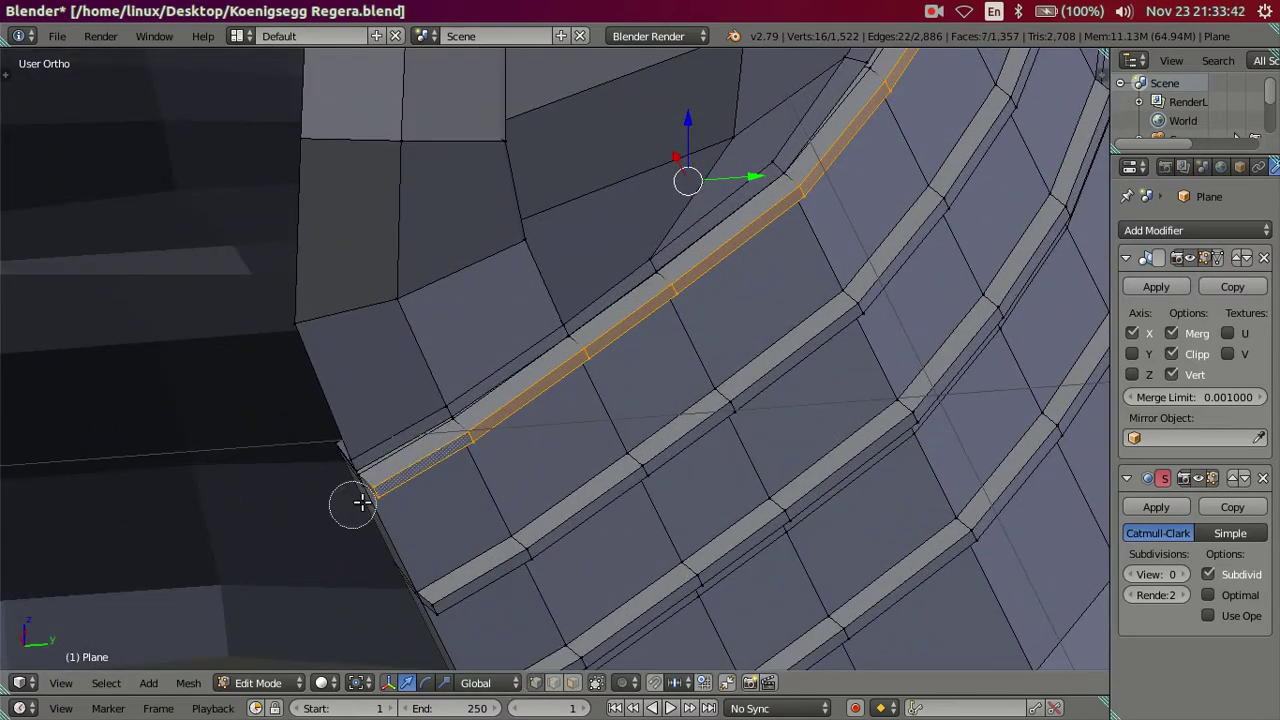
pyautogui.middleClick(371, 486)
pyautogui.press('Escape')
pyautogui.moveTo(371, 486)
pyautogui.mouseDown(button='middle')
pyautogui.moveTo(775, 330)
pyautogui.moveTo(709, 357)
pyautogui.moveTo(709, 417)
pyautogui.moveTo(646, 500)
pyautogui.moveTo(649, 297)
pyautogui.mouseUp(button='middle')
pyautogui.scroll(2, 647, 303)
pyautogui.scroll(1, 440, 426)
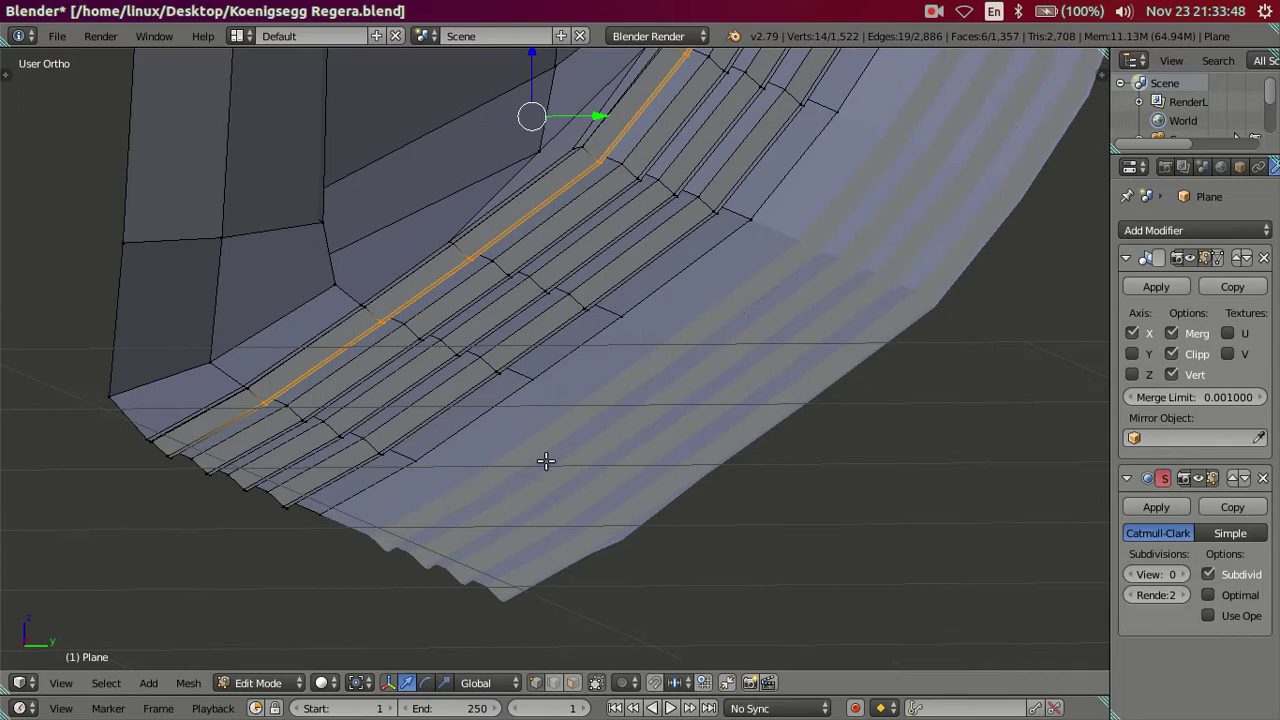
pyautogui.scroll(2, 543, 460)
pyautogui.scroll(1, 528, 434)
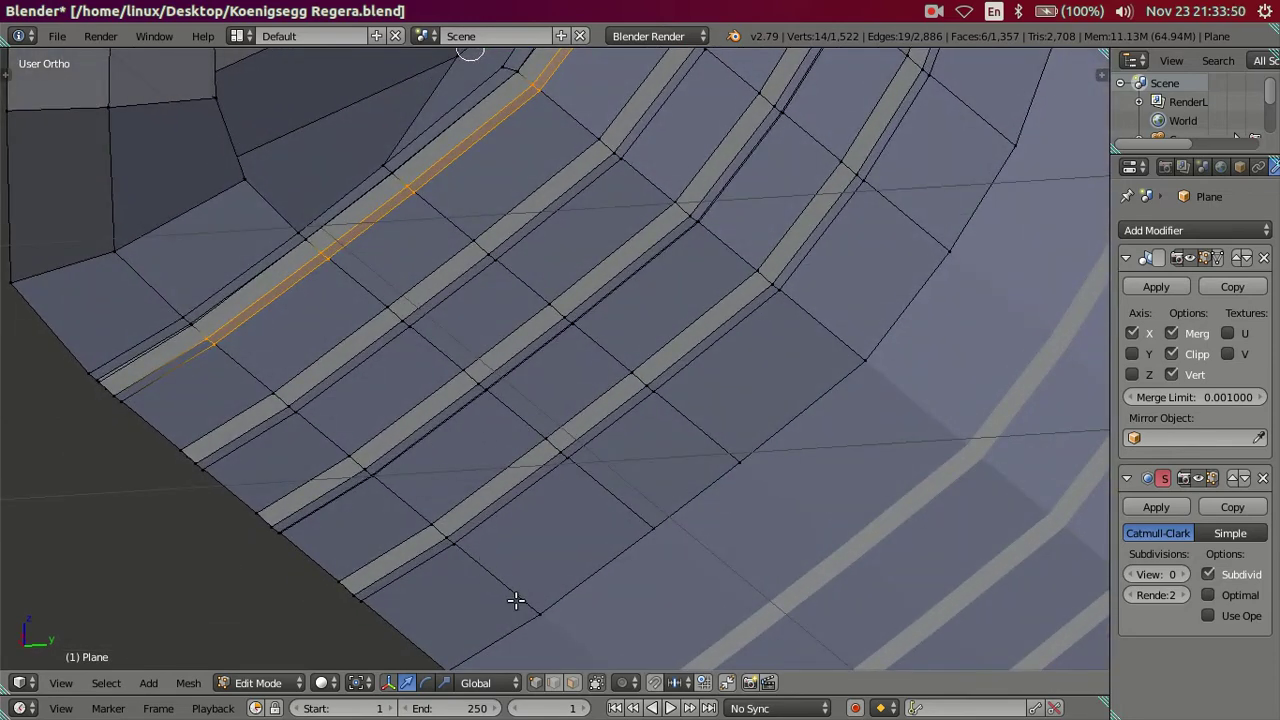
# Select the bottom edges of all four ribs.
pyautogui.keyDown('shift'); pyautogui.rightClick(457, 540); pyautogui.keyUp('shift')
pyautogui.moveTo(394, 462)
pyautogui.mouseDown(button='middle')
pyautogui.moveTo(375, 495)
pyautogui.moveTo(352, 480)
pyautogui.moveTo(420, 471)
pyautogui.moveTo(395, 448)
pyautogui.mouseUp(button='middle')
pyautogui.keyDown('shift'); pyautogui.rightClick(380, 442); pyautogui.keyUp('shift')
pyautogui.keyDown('shift'); pyautogui.rightClick(234, 446); pyautogui.keyUp('shift')
pyautogui.keyDown('shift'); pyautogui.rightClick(357, 338); pyautogui.keyUp('shift')
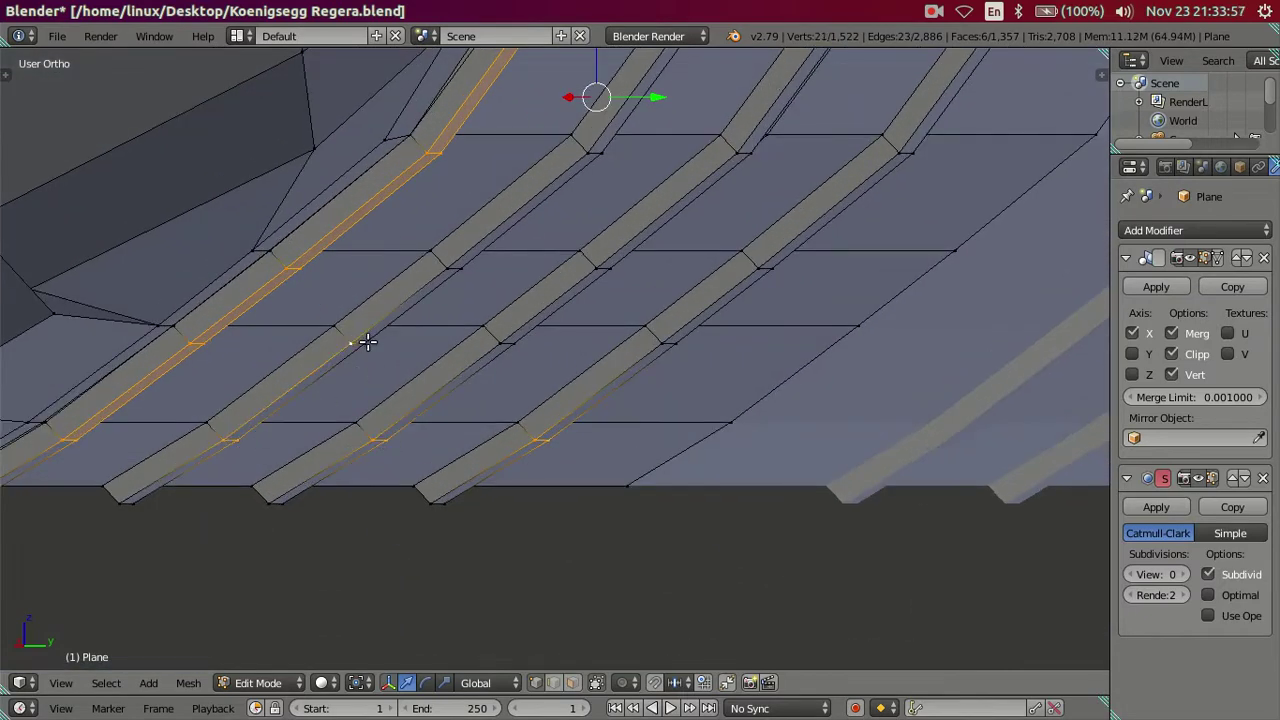
pyautogui.keyDown('shift'); pyautogui.rightClick(518, 346); pyautogui.keyUp('shift')
pyautogui.keyDown('shift'); pyautogui.rightClick(664, 343); pyautogui.keyUp('shift')
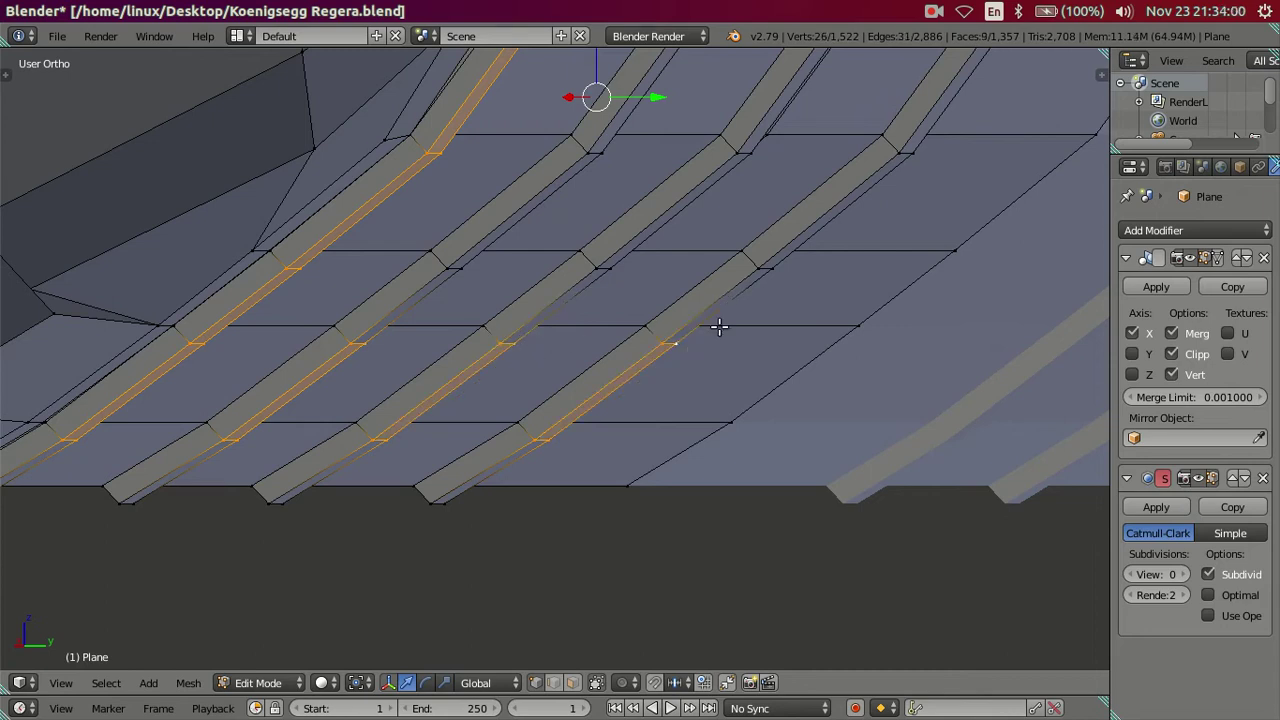
pyautogui.keyDown('shift'); pyautogui.rightClick(772, 266); pyautogui.keyUp('shift')
pyautogui.keyDown('shift'); pyautogui.rightClick(604, 271); pyautogui.keyUp('shift')
pyautogui.keyDown('shift'); pyautogui.rightClick(427, 262); pyautogui.keyUp('shift')
pyautogui.keyDown('shift'); pyautogui.rightClick(440, 266); pyautogui.keyUp('shift')
pyautogui.moveTo(440, 268)
pyautogui.mouseDown(button='middle')
pyautogui.moveTo(552, 226)
pyautogui.moveTo(540, 320)
pyautogui.mouseUp(button='middle')
# Remove stray edges and circle-deselect the upper rib edges so only the bottom ends remain.
pyautogui.scroll(2, 541, 320)
pyautogui.keyDown('shift'); pyautogui.rightClick(466, 321); pyautogui.keyUp('shift')
pyautogui.keyDown('shift'); pyautogui.rightClick(465, 323); pyautogui.keyUp('shift')
pyautogui.moveTo(528, 214); pyautogui.dragTo(552, 178, button='middle')
pyautogui.press('x')
pyautogui.press('c')
pyautogui.moveTo(608, 129); pyautogui.dragTo(510, 243, button='middle')
pyautogui.rightClick(510, 243)
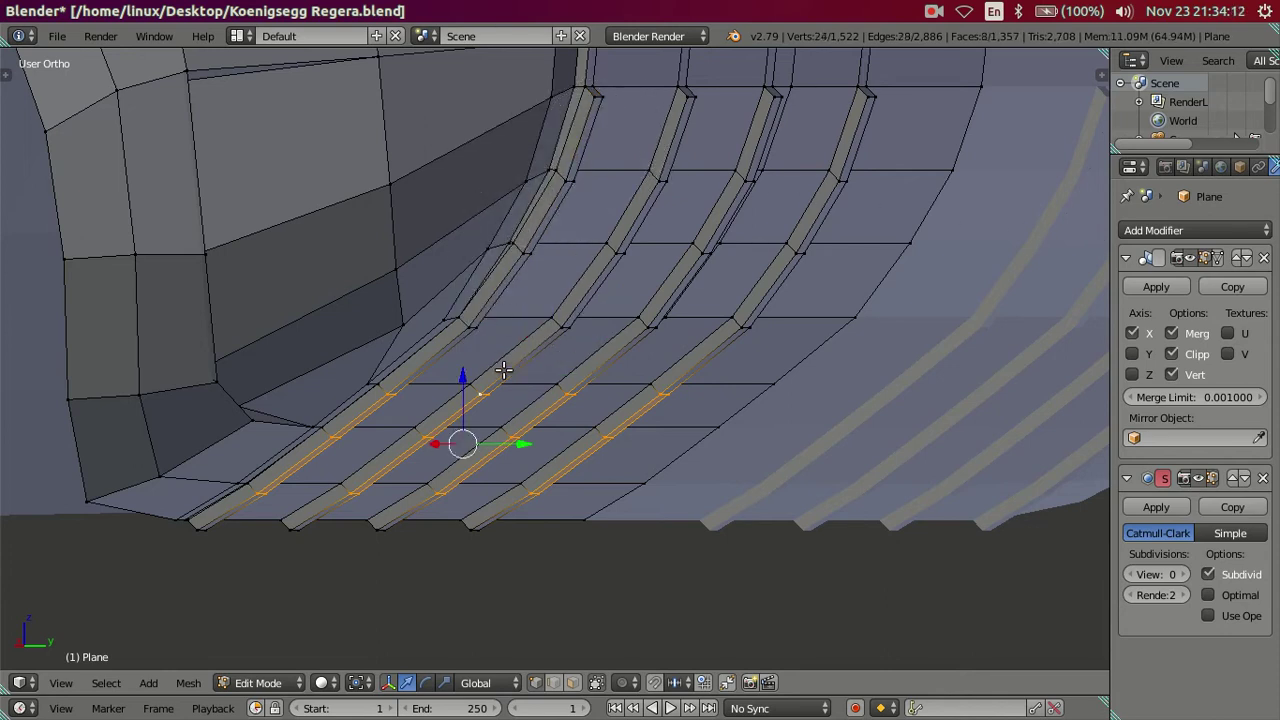
pyautogui.moveTo(506, 371); pyautogui.dragTo(528, 413, button='middle')
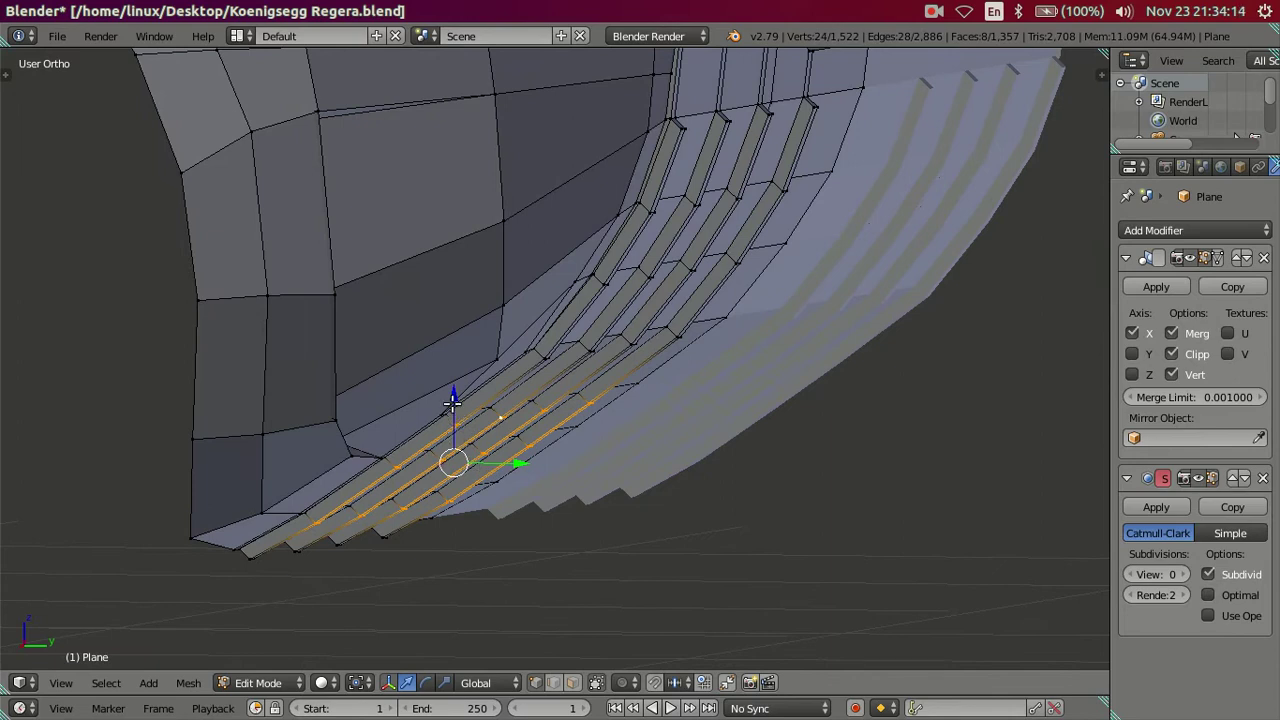
# Extrude the rib bottom edges down along Z and slide the new ends 0.04 along Y.
pyautogui.press('e')
pyautogui.press('z')
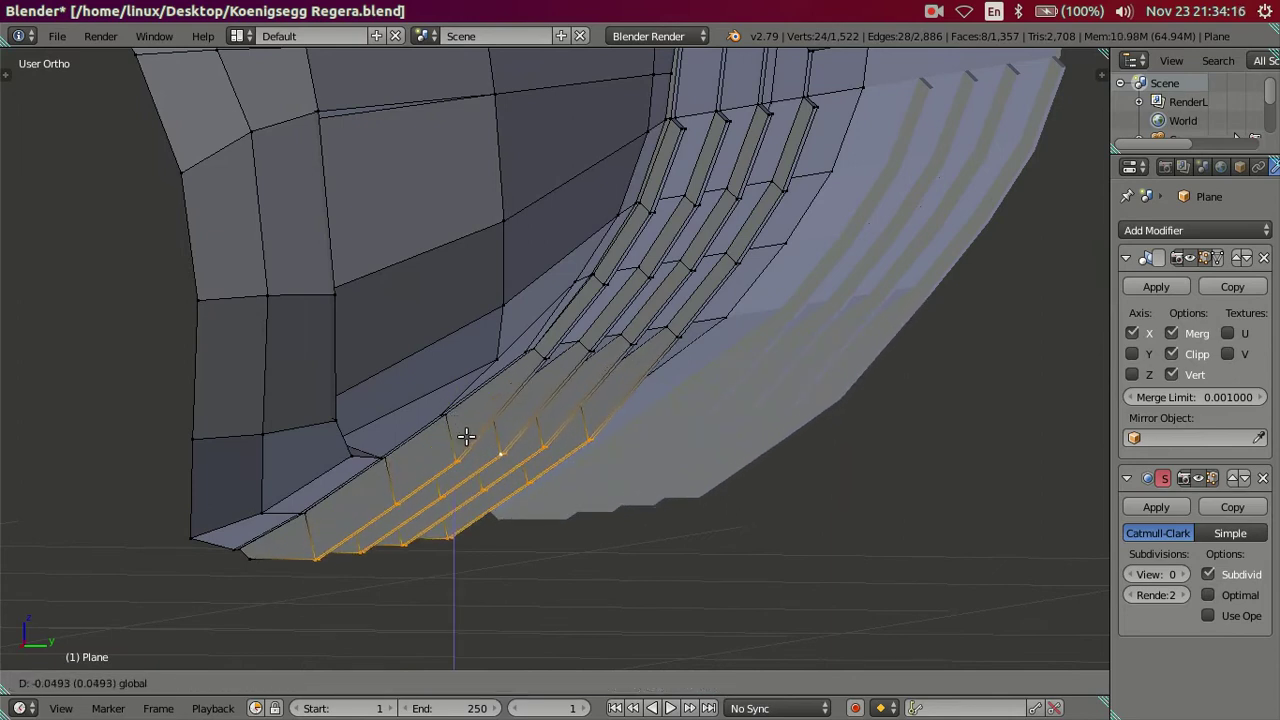
pyautogui.click(467, 436)
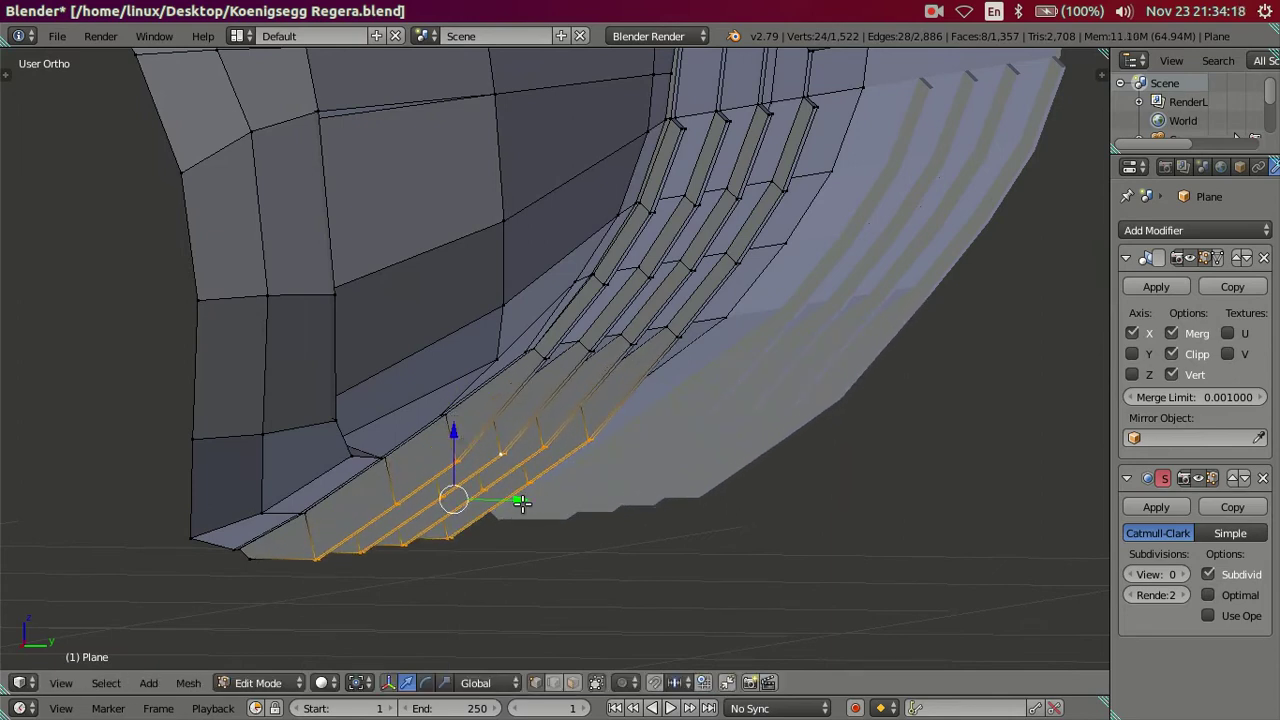
pyautogui.moveTo(522, 502); pyautogui.dragTo(551, 491)
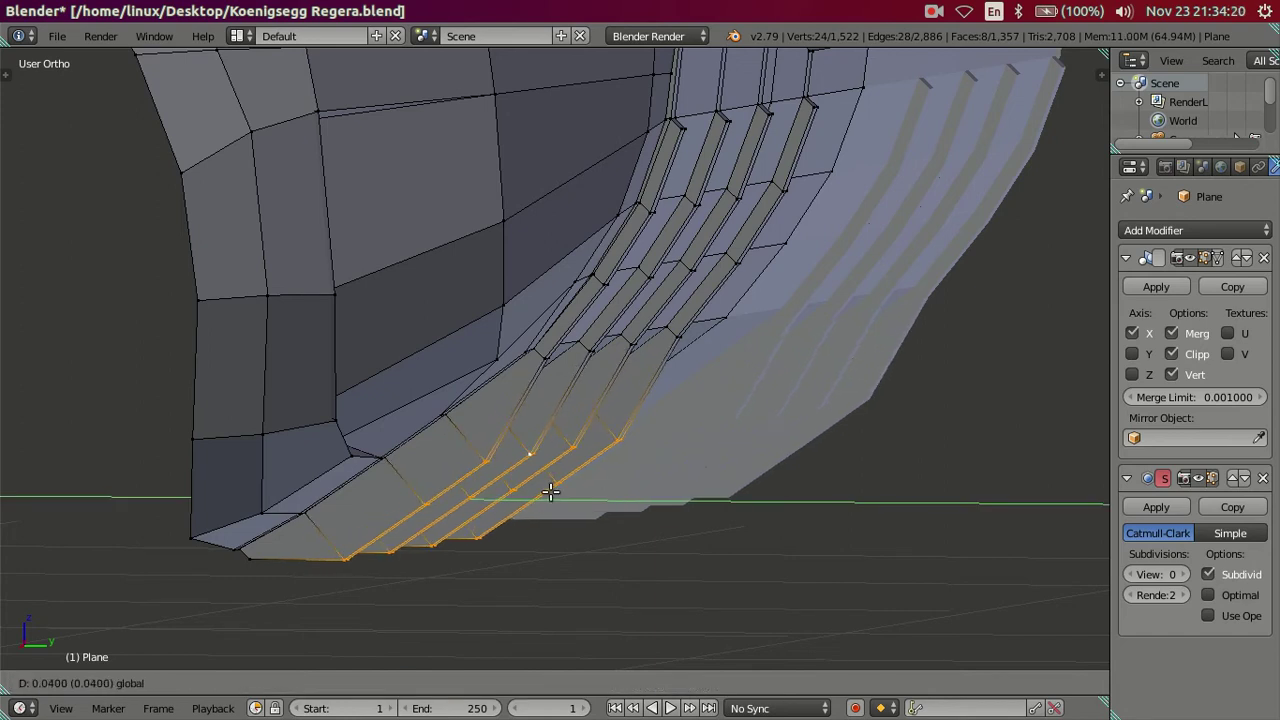
pyautogui.click(551, 491)
pyautogui.press('KP_6')
pyautogui.press('KP_6')
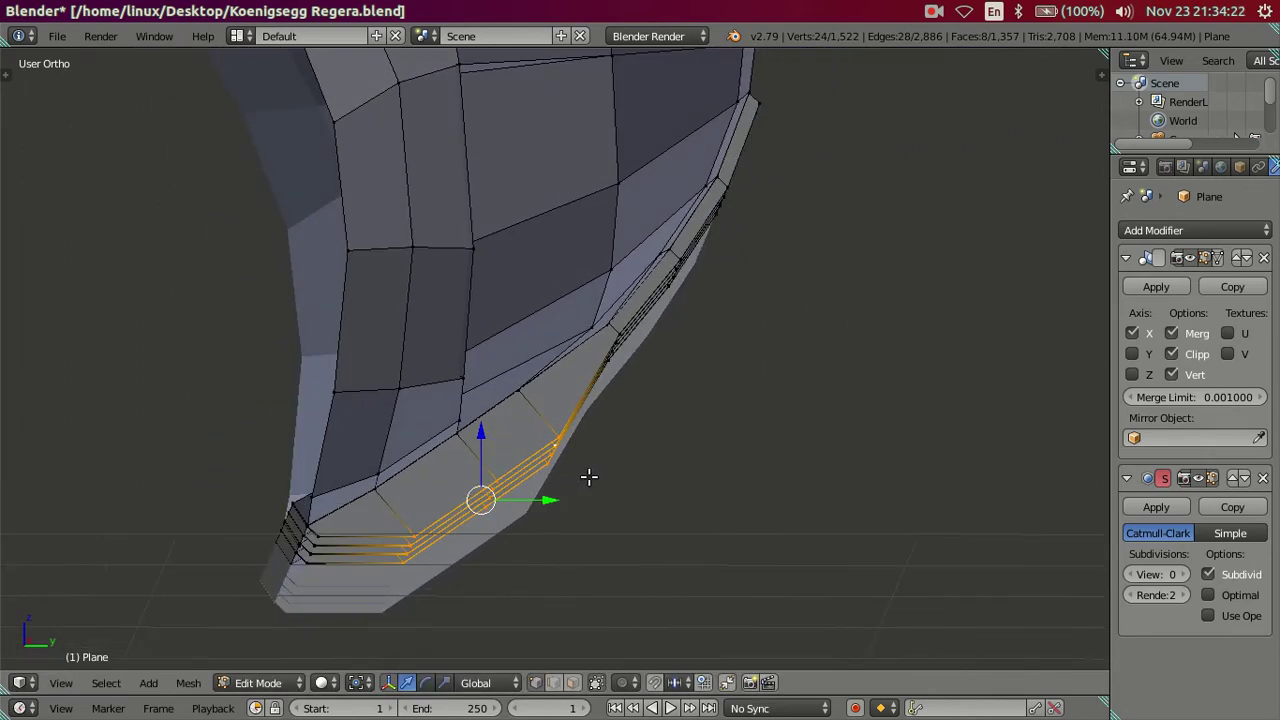
pyautogui.press('KP_6')
pyautogui.press('KP_6')
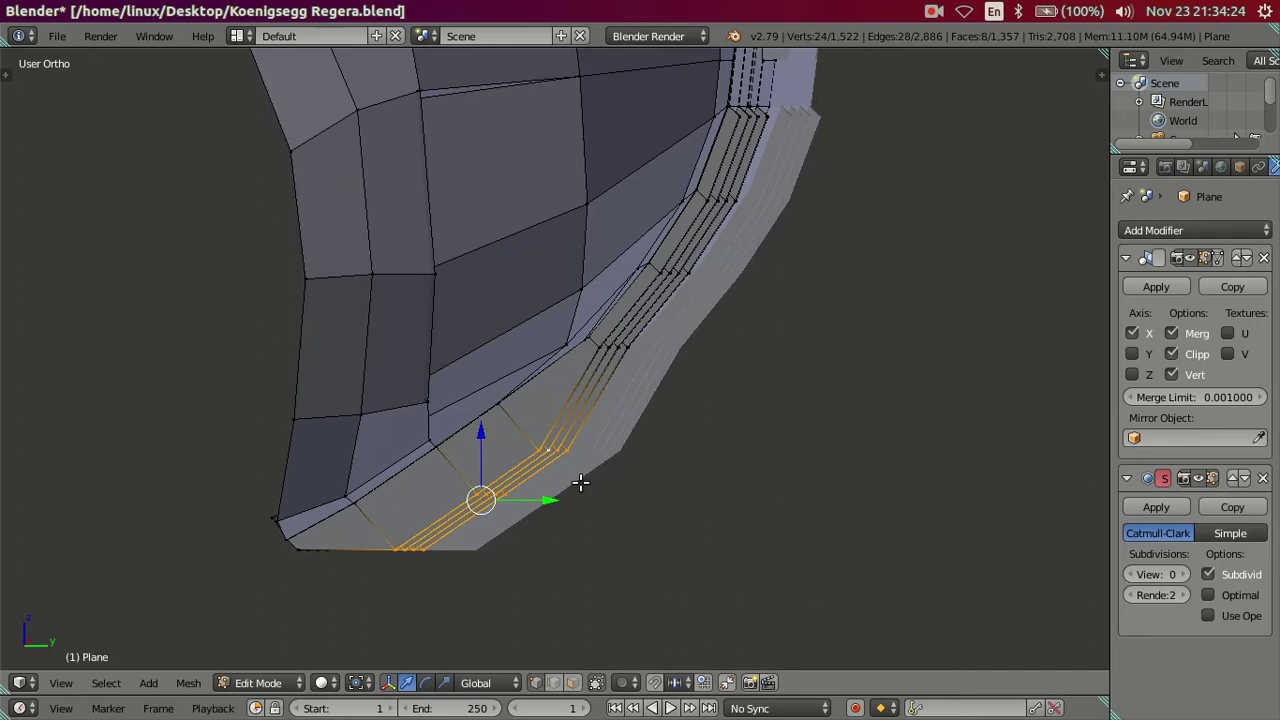
pyautogui.press('KP_6')
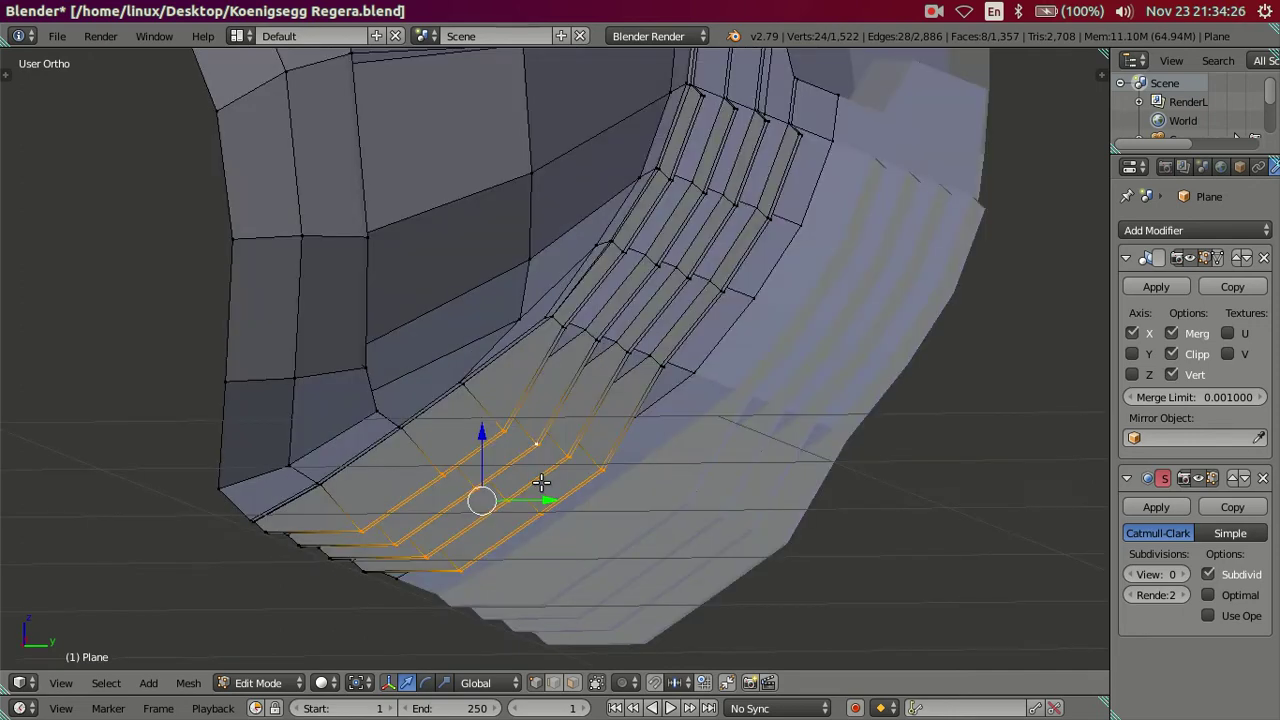
# Circle-deselect the lower row of rib edges.
pyautogui.press('c')
pyautogui.moveTo(366, 537); pyautogui.dragTo(386, 586, button='middle')
pyautogui.press('Escape')
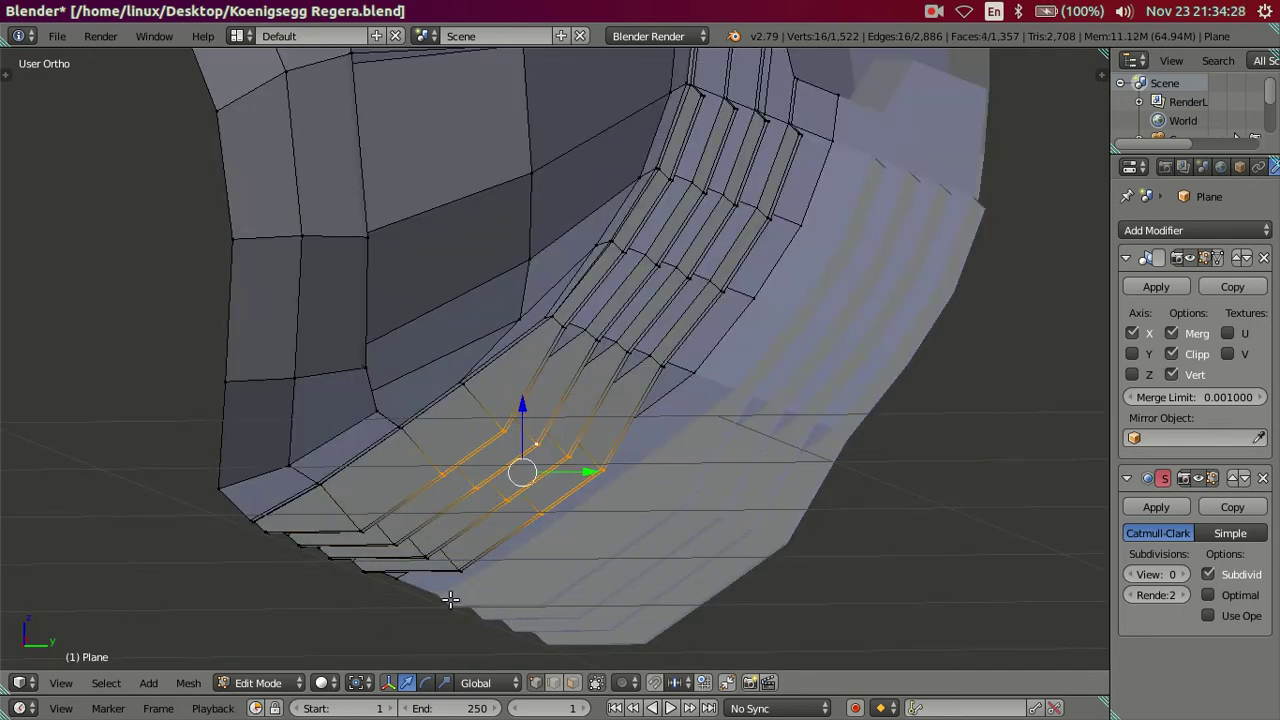
pyautogui.press('KP_6')
pyautogui.press('KP_6')
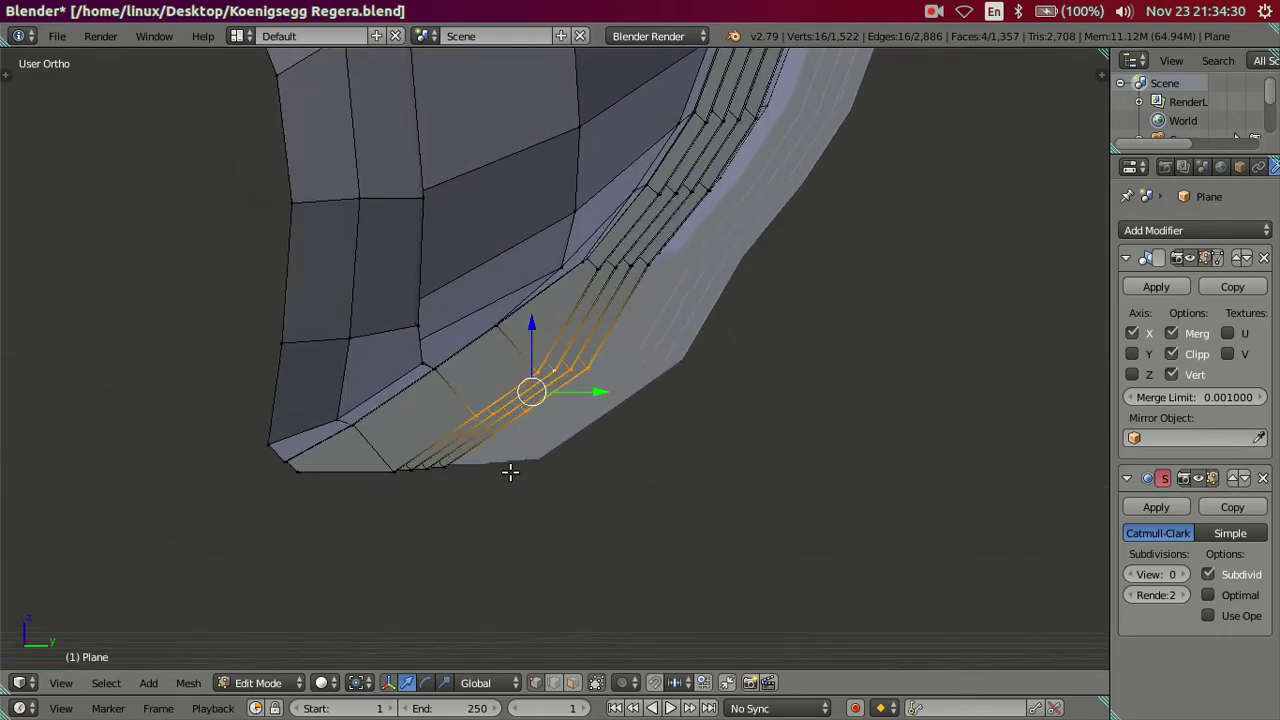
pyautogui.moveTo(748, 360); pyautogui.dragTo(594, 424, button='middle')
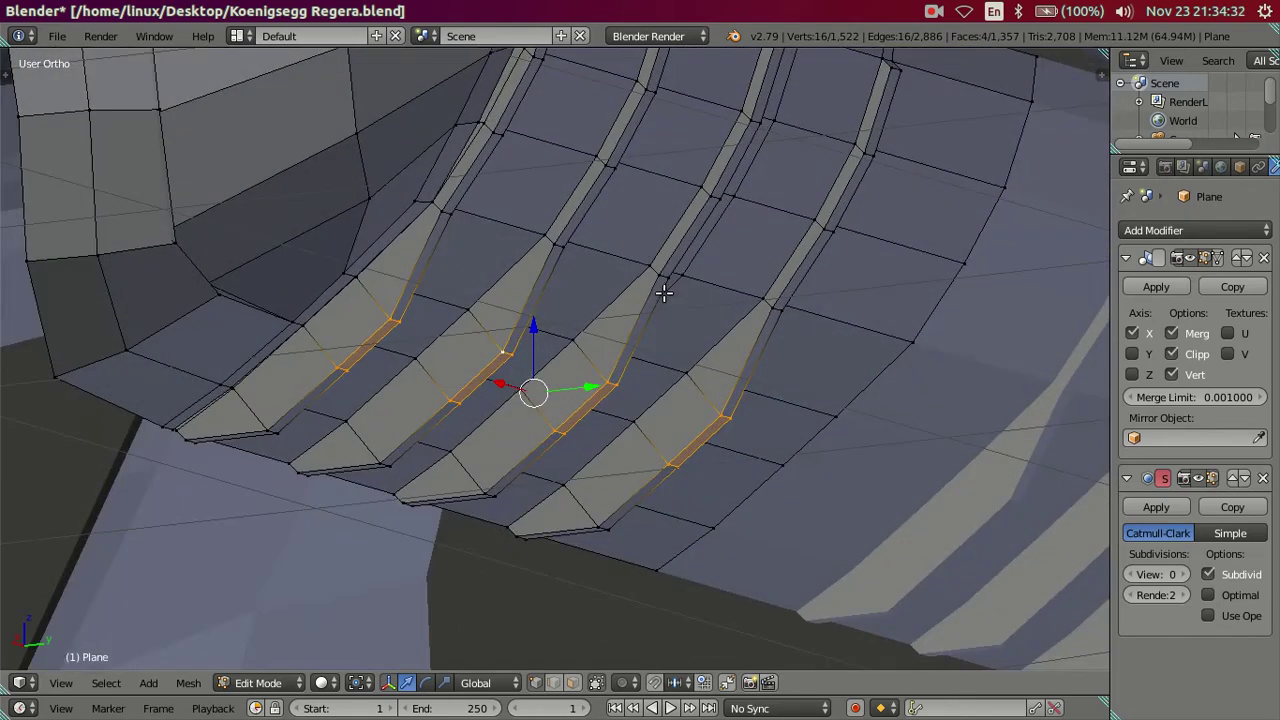
# Select an edge strip on each of the four ribs, slide them along Y and lower them along Z.
pyautogui.scroll(2, 594, 424)
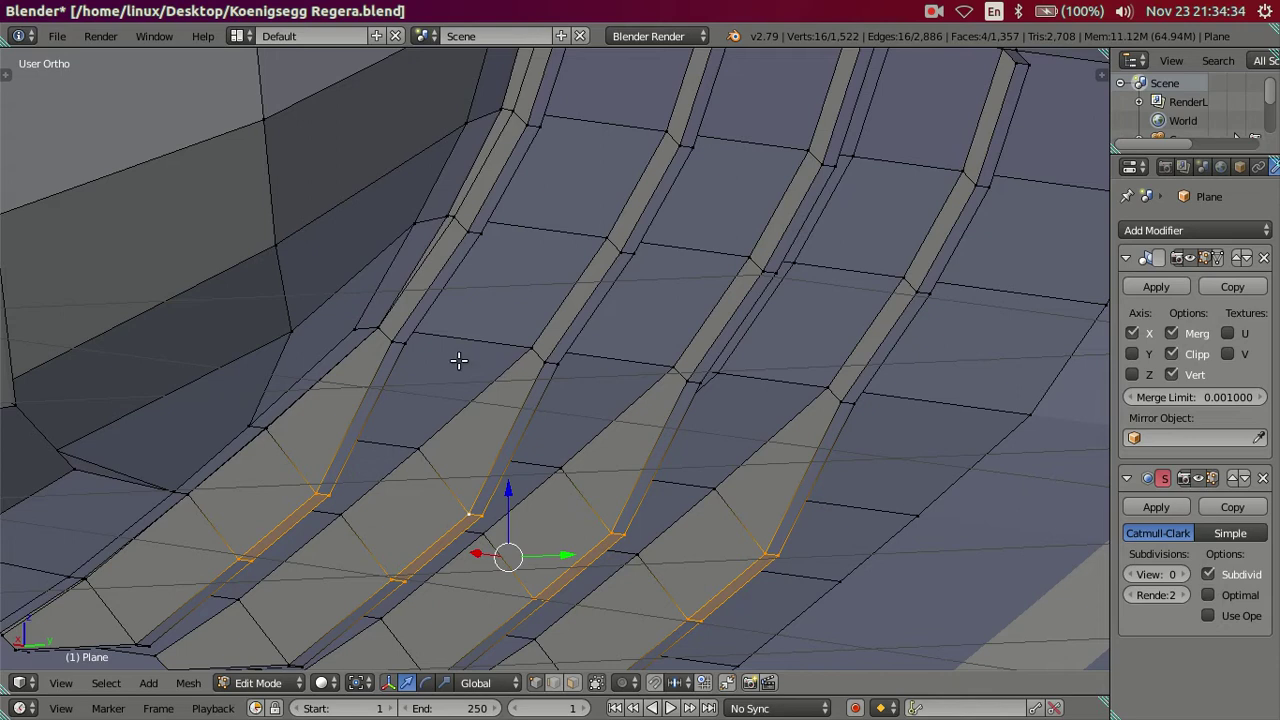
pyautogui.keyDown('shift'); pyautogui.rightClick(400, 346); pyautogui.keyUp('shift')
pyautogui.keyDown('shift'); pyautogui.rightClick(550, 360); pyautogui.keyUp('shift')
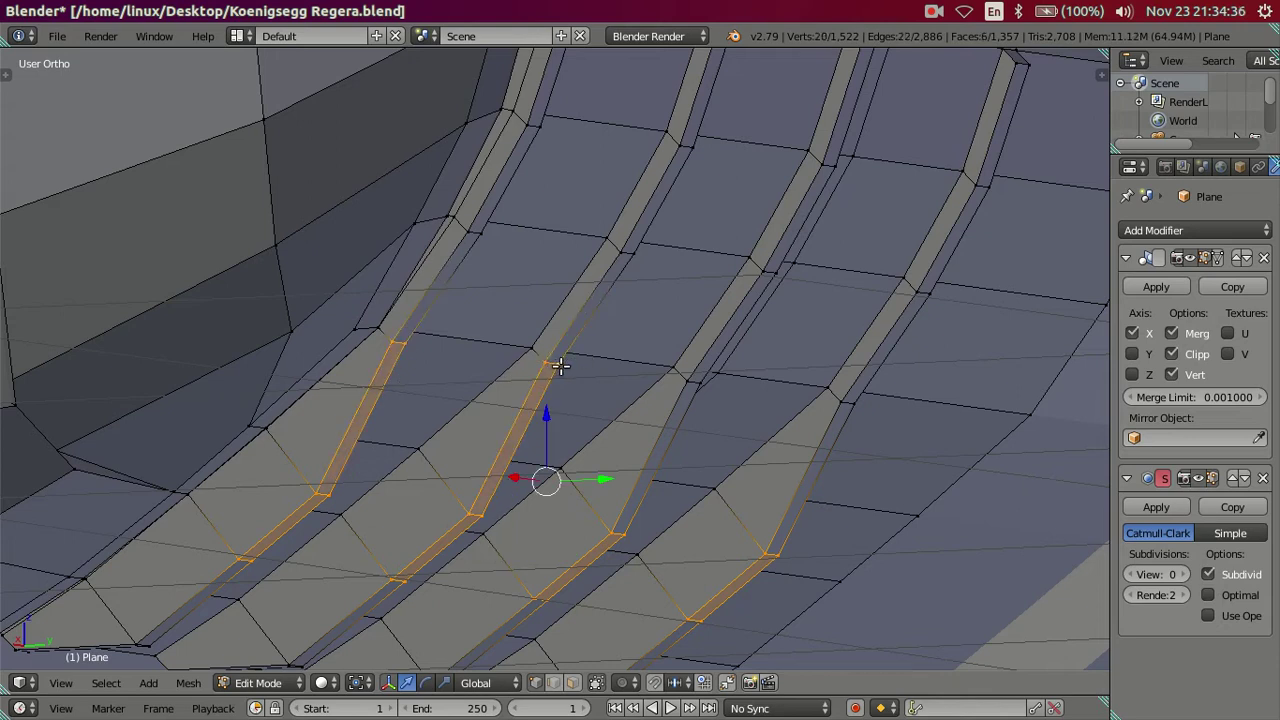
pyautogui.keyDown('shift'); pyautogui.rightClick(690, 383); pyautogui.keyUp('shift')
pyautogui.keyDown('shift'); pyautogui.rightClick(838, 400); pyautogui.keyUp('shift')
pyautogui.moveTo(838, 400)
pyautogui.mouseDown(button='middle')
pyautogui.moveTo(723, 444)
pyautogui.moveTo(700, 435)
pyautogui.mouseUp(button='middle')
pyautogui.moveTo(612, 402); pyautogui.dragTo(633, 415)
pyautogui.click(633, 415)
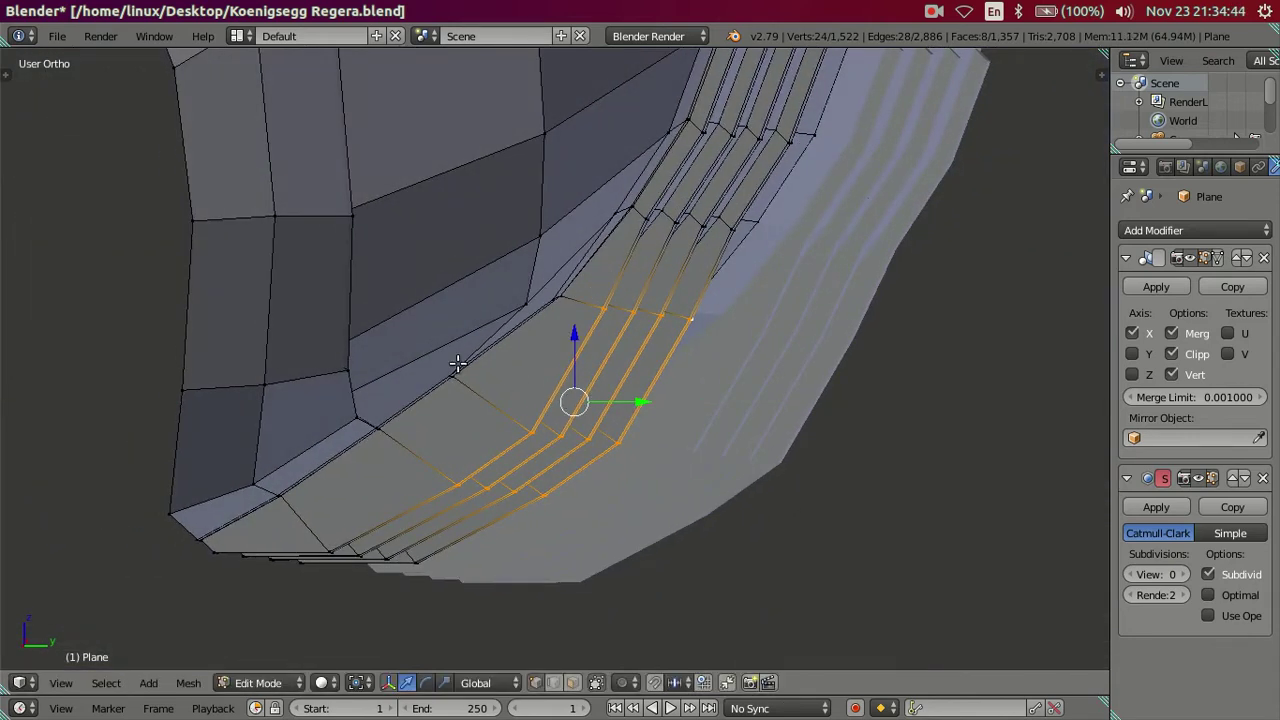
pyautogui.moveTo(569, 337); pyautogui.dragTo(550, 393)
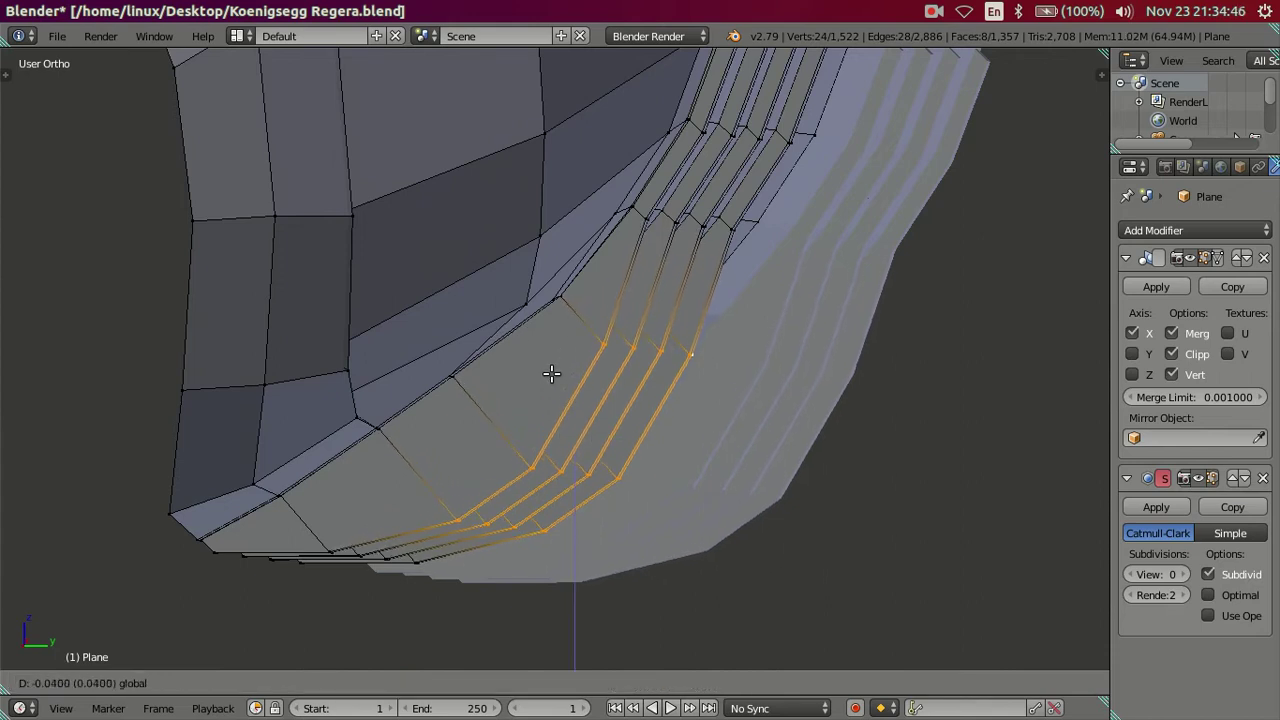
pyautogui.moveTo(550, 393); pyautogui.dragTo(547, 391)
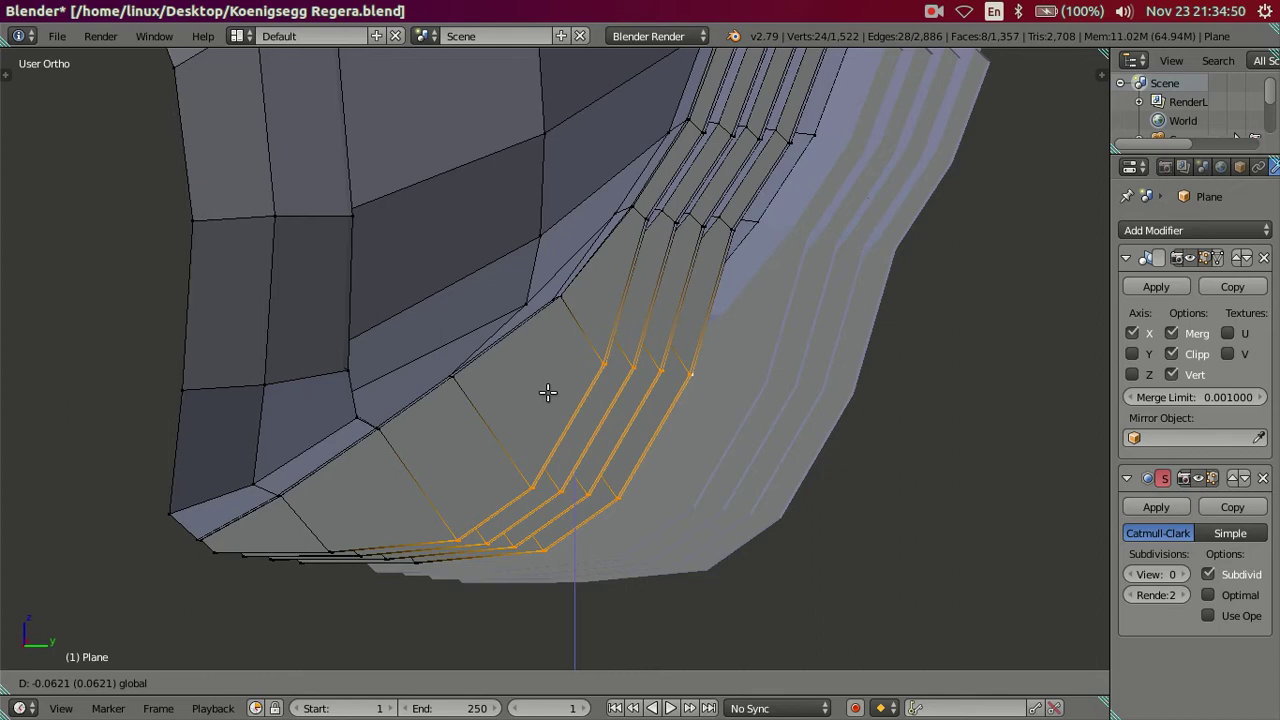
pyautogui.moveTo(547, 391); pyautogui.dragTo(545, 389)
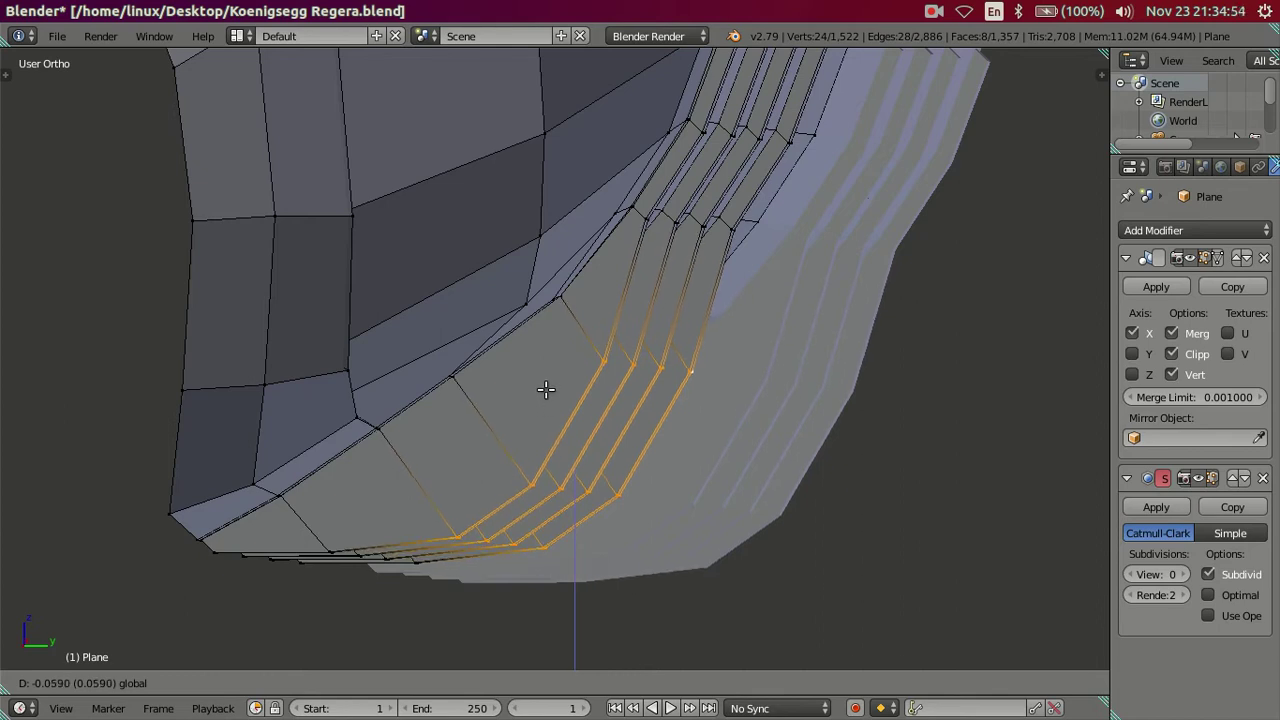
pyautogui.click(545, 389)
# Slide another edge loop on each of the four ribs 0.0282 along Y.
pyautogui.scroll(3, 426, 489)
pyautogui.moveTo(474, 449)
pyautogui.mouseDown(button='middle')
pyautogui.moveTo(434, 403)
pyautogui.moveTo(368, 414)
pyautogui.moveTo(371, 471)
pyautogui.mouseUp(button='middle')
pyautogui.scroll(2, 371, 477)
pyautogui.scroll(2, 371, 457)
pyautogui.keyDown('alt'); pyautogui.rightClick(182, 444); pyautogui.keyUp('alt')
pyautogui.keyDown('alt'); pyautogui.keyDown('shift'); pyautogui.rightClick(412, 405); pyautogui.keyUp('shift'); pyautogui.keyUp('alt')
pyautogui.keyDown('alt'); pyautogui.keyDown('shift'); pyautogui.rightClick(571, 365); pyautogui.keyUp('shift'); pyautogui.keyUp('alt')
pyautogui.keyDown('alt'); pyautogui.keyDown('shift'); pyautogui.rightClick(767, 316); pyautogui.keyUp('shift'); pyautogui.keyUp('alt')
pyautogui.moveTo(767, 316)
pyautogui.mouseDown(button='middle')
pyautogui.moveTo(606, 443)
pyautogui.moveTo(737, 434)
pyautogui.moveTo(602, 363)
pyautogui.mouseUp(button='middle')
pyautogui.moveTo(561, 340); pyautogui.dragTo(598, 358)
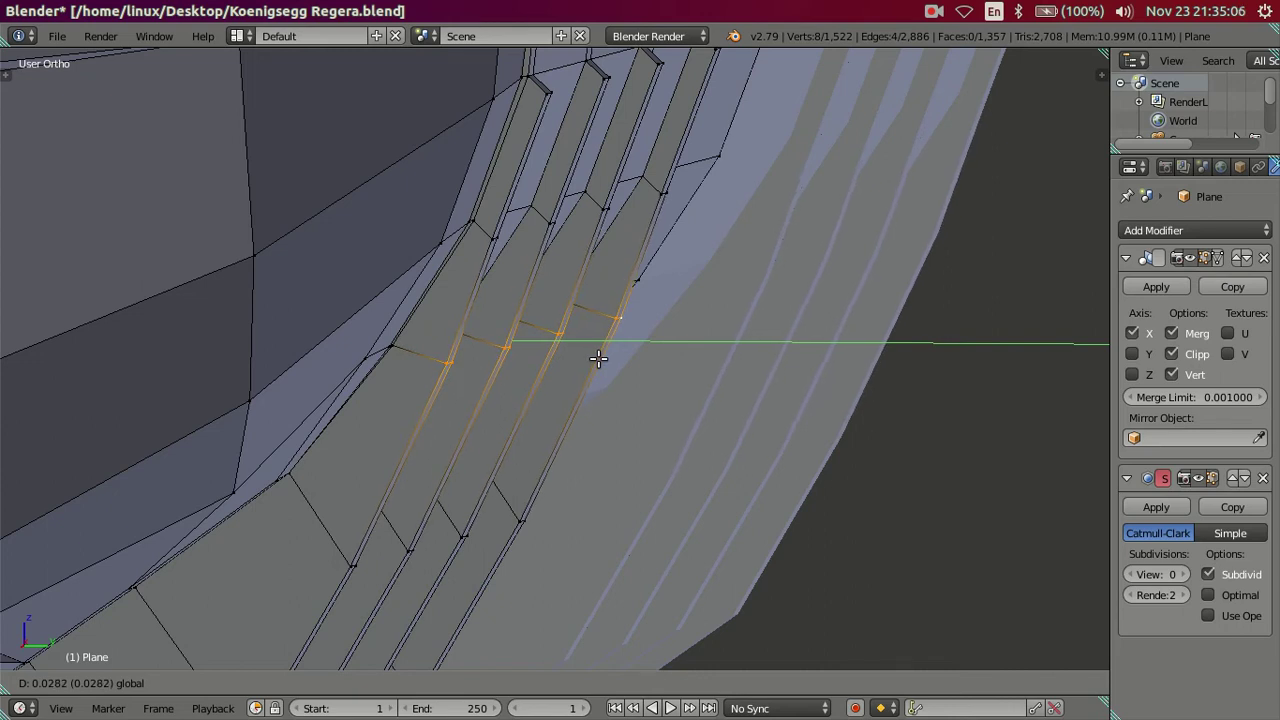
pyautogui.moveTo(598, 358); pyautogui.dragTo(591, 354)
# Clear the selection and select the top edges and faces of the four ribs.
pyautogui.press('a')
pyautogui.moveTo(591, 354)
pyautogui.mouseDown(button='middle')
pyautogui.moveTo(555, 403)
pyautogui.moveTo(594, 380)
pyautogui.moveTo(425, 283)
pyautogui.mouseUp(button='middle')
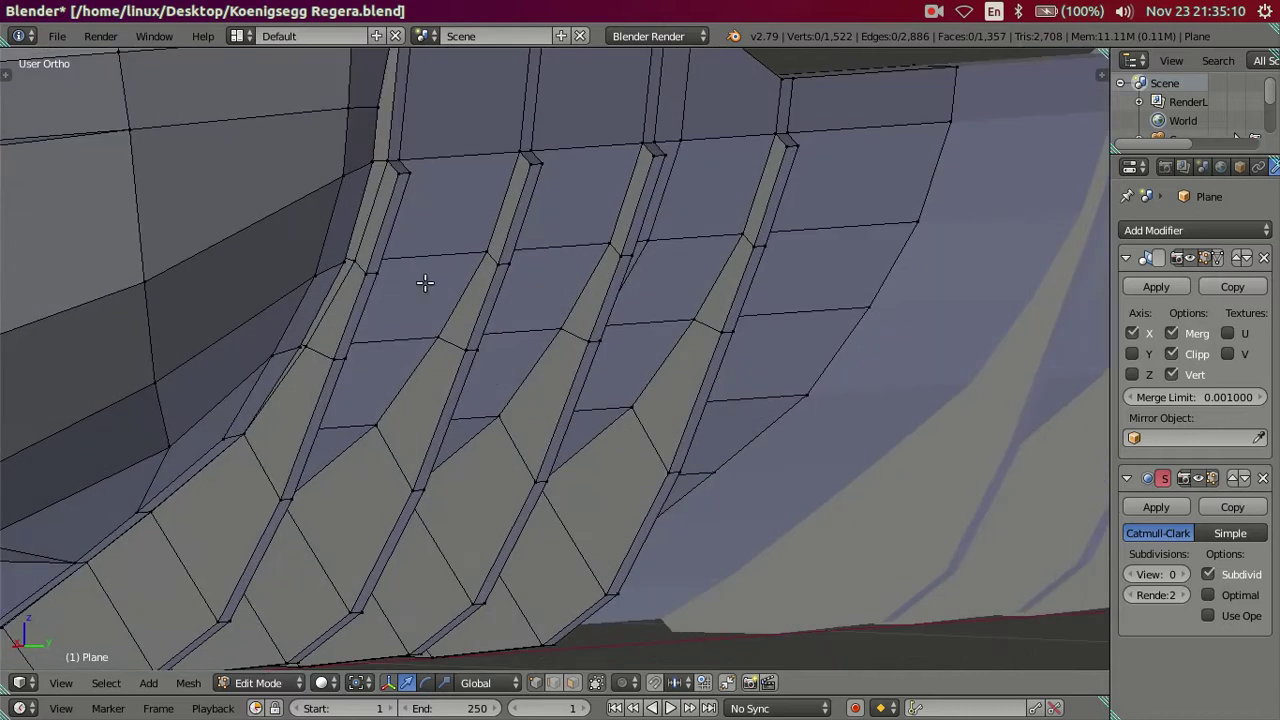
pyautogui.rightClick(369, 276)
pyautogui.keyDown('shift'); pyautogui.rightClick(497, 266); pyautogui.keyUp('shift')
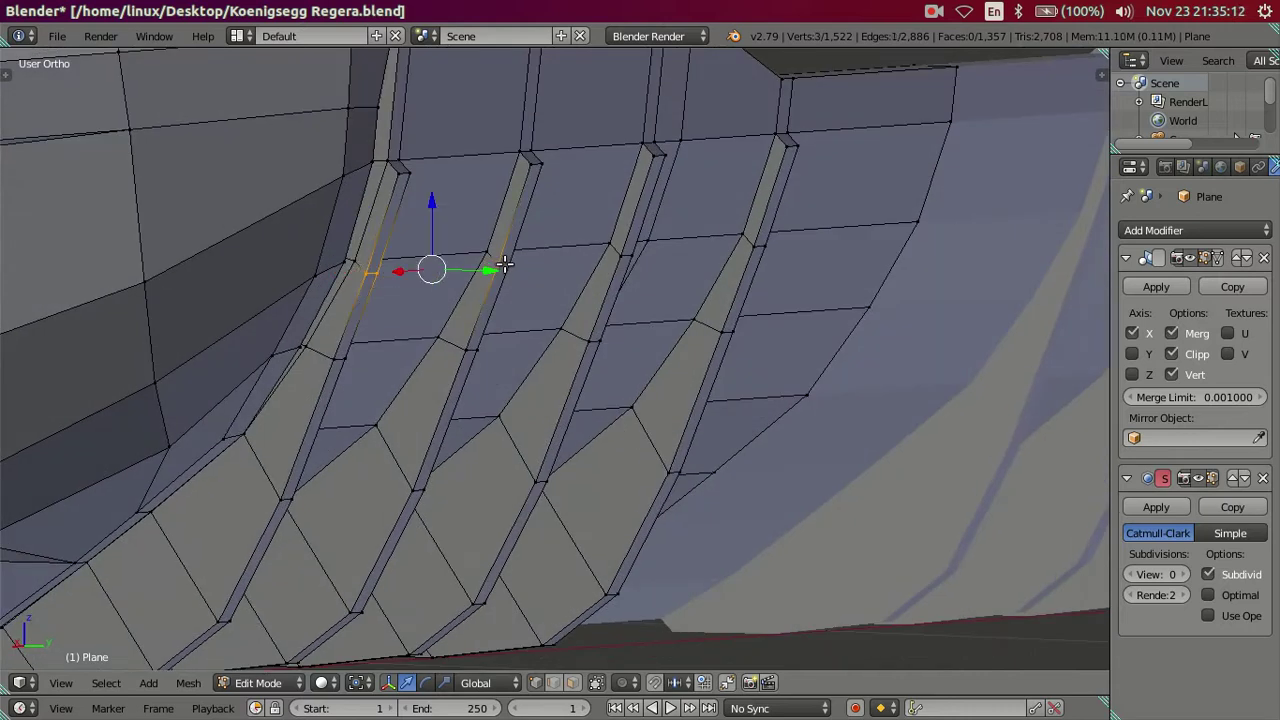
pyautogui.keyDown('shift'); pyautogui.rightClick(625, 255); pyautogui.keyUp('shift')
pyautogui.keyDown('shift'); pyautogui.rightClick(757, 246); pyautogui.keyUp('shift')
pyautogui.moveTo(783, 225); pyautogui.dragTo(771, 337, button='middle')
pyautogui.keyDown('shift'); pyautogui.rightClick(773, 319); pyautogui.keyUp('shift')
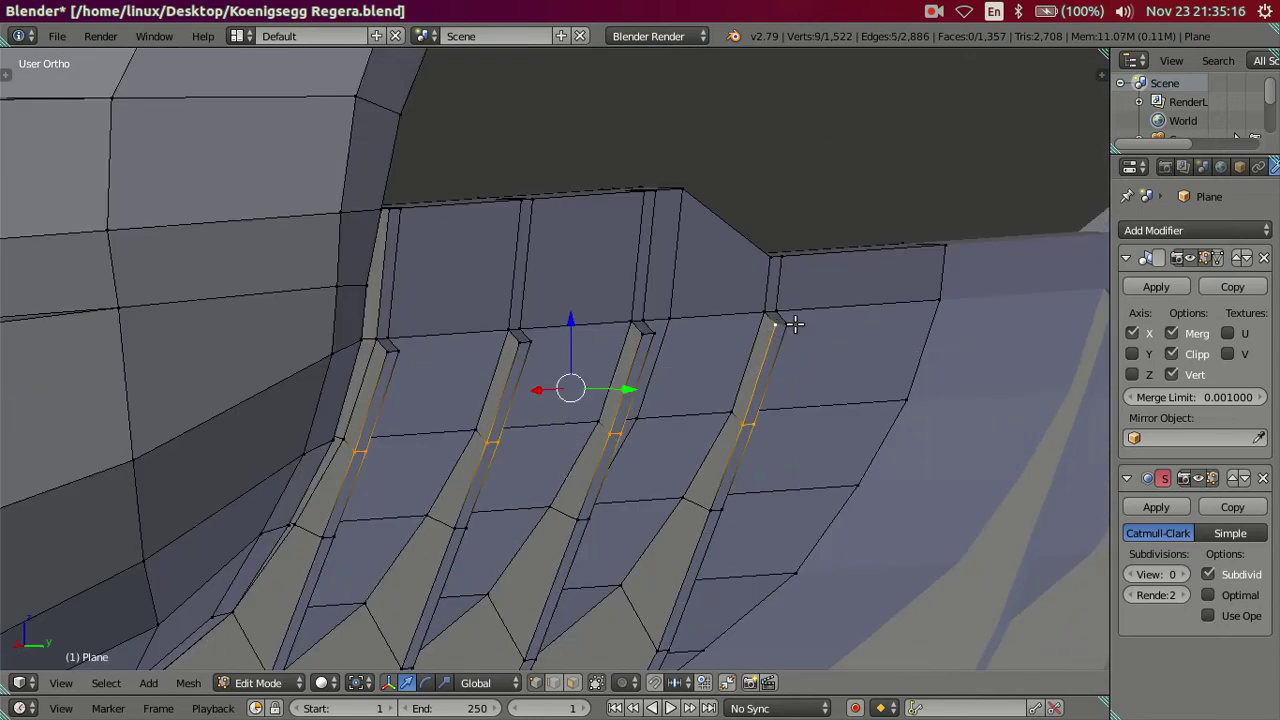
pyautogui.keyDown('shift'); pyautogui.rightClick(785, 324); pyautogui.keyUp('shift')
pyautogui.keyDown('shift'); pyautogui.rightClick(643, 336); pyautogui.keyUp('shift')
pyautogui.keyDown('shift'); pyautogui.rightClick(652, 337); pyautogui.keyUp('shift')
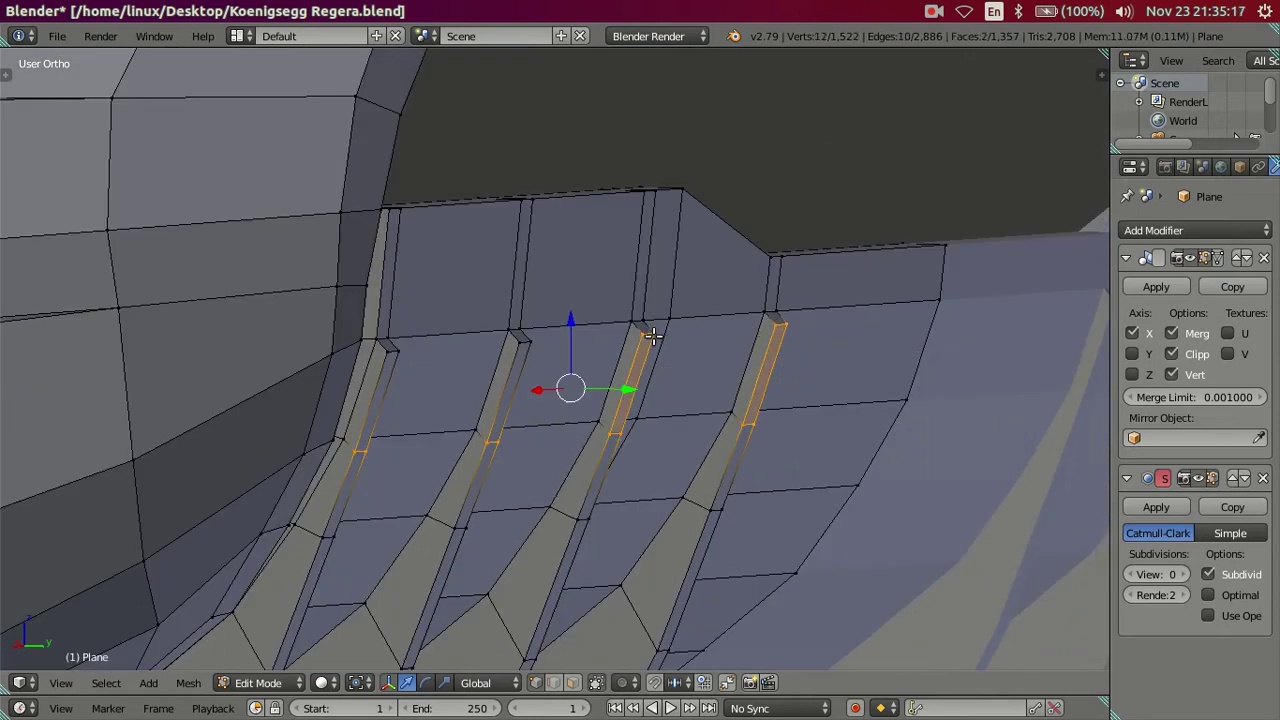
pyautogui.keyDown('shift'); pyautogui.rightClick(531, 343); pyautogui.keyUp('shift')
pyautogui.keyDown('shift'); pyautogui.rightClick(388, 355); pyautogui.keyUp('shift')
pyautogui.keyDown('shift'); pyautogui.rightClick(380, 345); pyautogui.keyUp('shift')
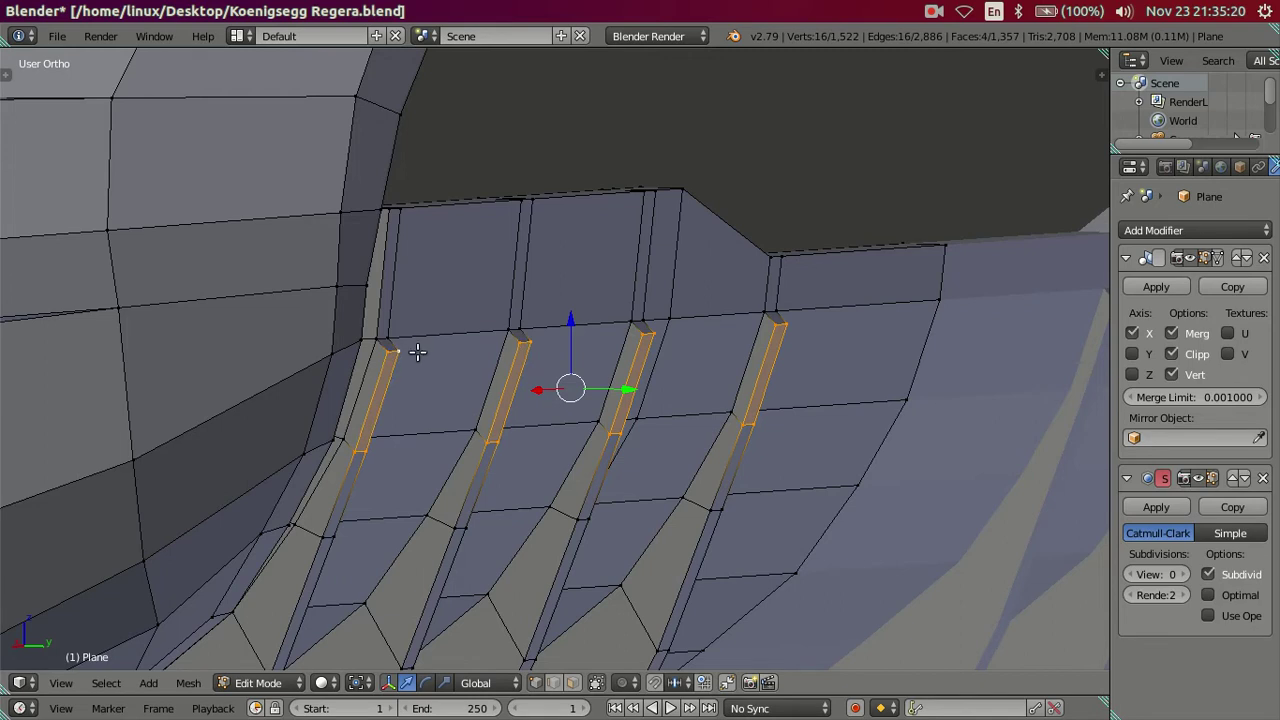
pyautogui.scroll(-3, 420, 357)
# In the right side view, move the selected vertex vertically along Z.
pyautogui.press('KP_3')
pyautogui.scroll(3, 624, 396)
pyautogui.scroll(2, 625, 398)
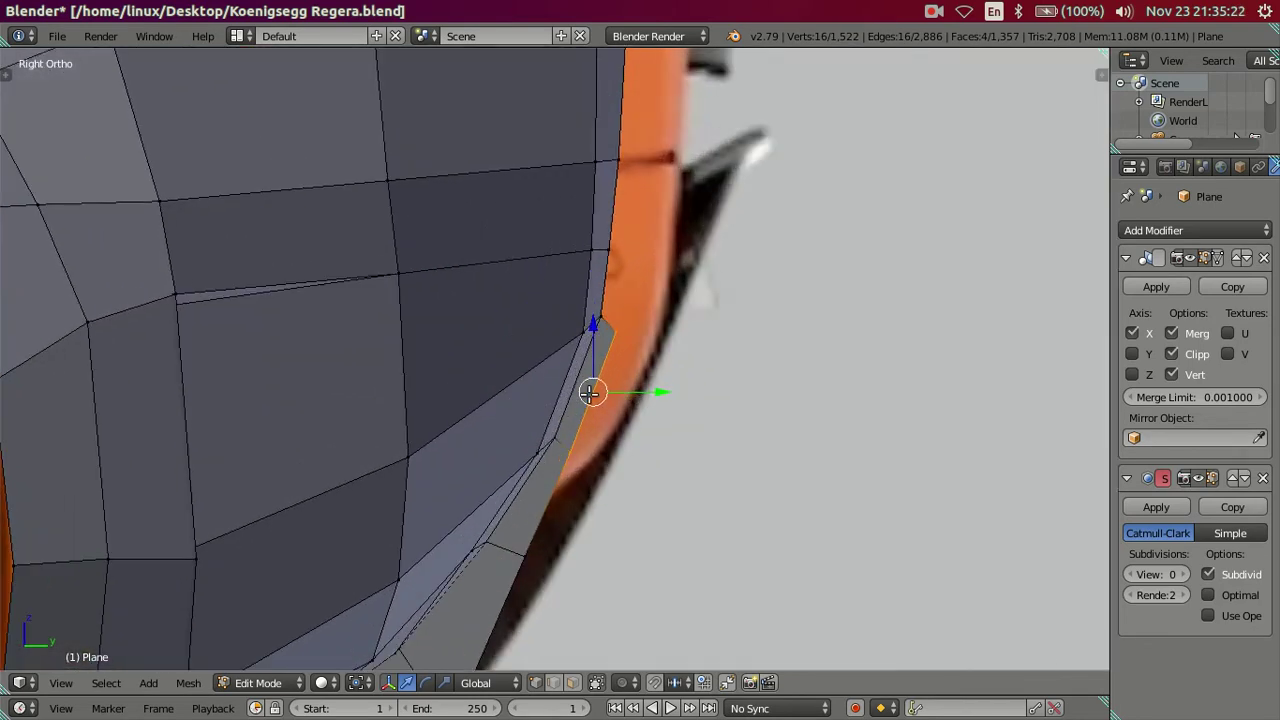
pyautogui.press('g')
pyautogui.press('z')
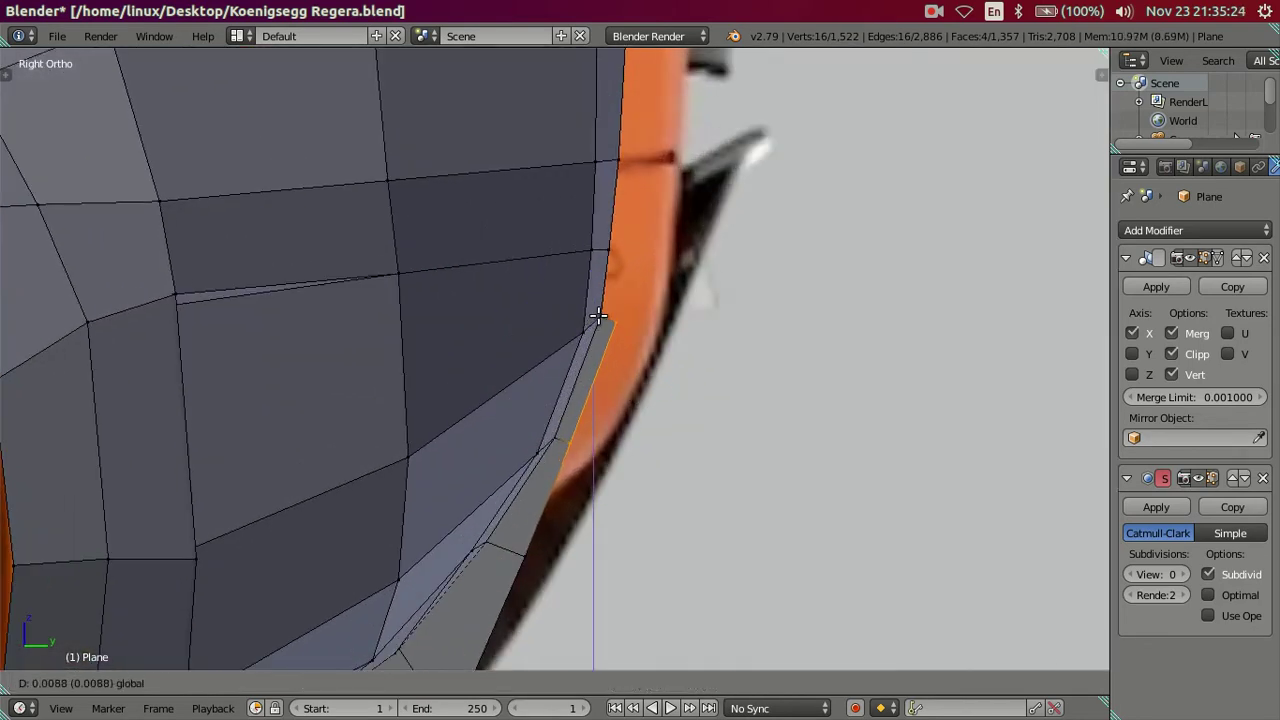
pyautogui.click(597, 315)
pyautogui.scroll(-1, 590, 380)
# In wireframe, lower the rib end vertices along Z and nudge them along Y.
pyautogui.press('a')
pyautogui.press('z')
pyautogui.scroll(1, 568, 560)
pyautogui.press('a')
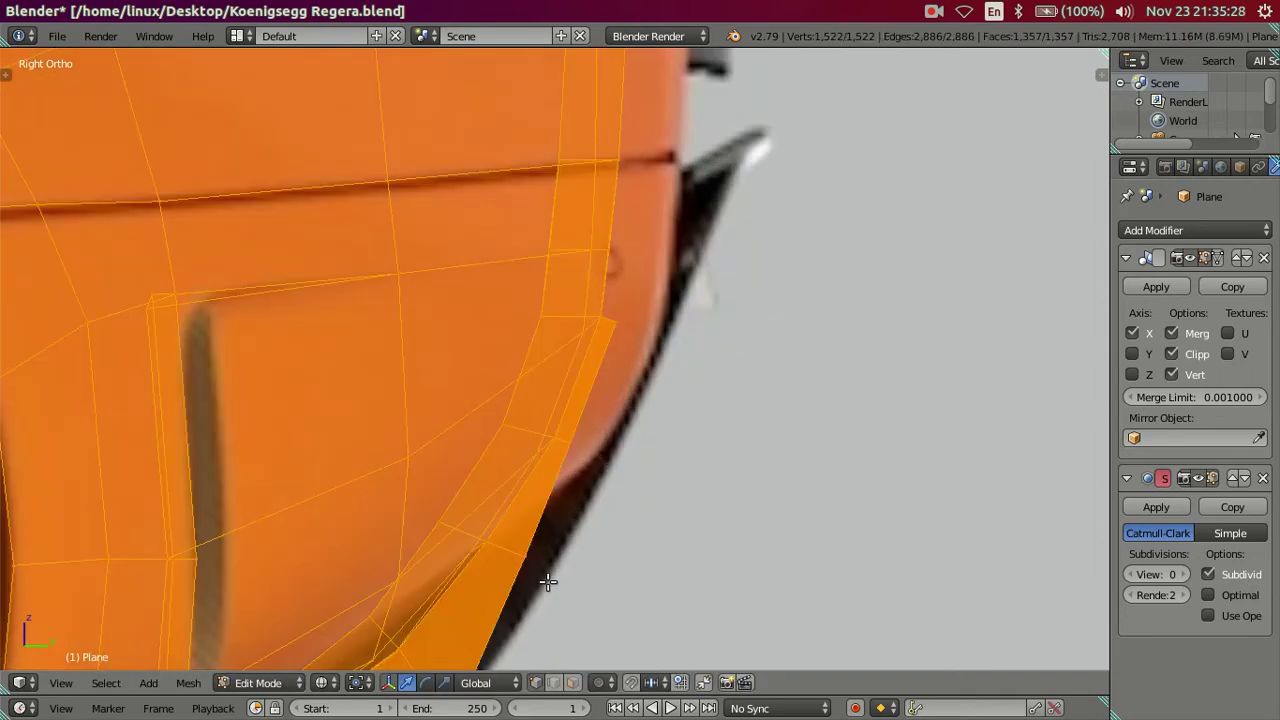
pyautogui.press('a')
pyautogui.press('c')
pyautogui.click(563, 571)
pyautogui.press('Escape')
pyautogui.keyDown('shift'); pyautogui.moveTo(600, 491); pyautogui.dragTo(595, 376, button='middle'); pyautogui.keyUp('shift')
pyautogui.moveTo(573, 346); pyautogui.dragTo(567, 365)
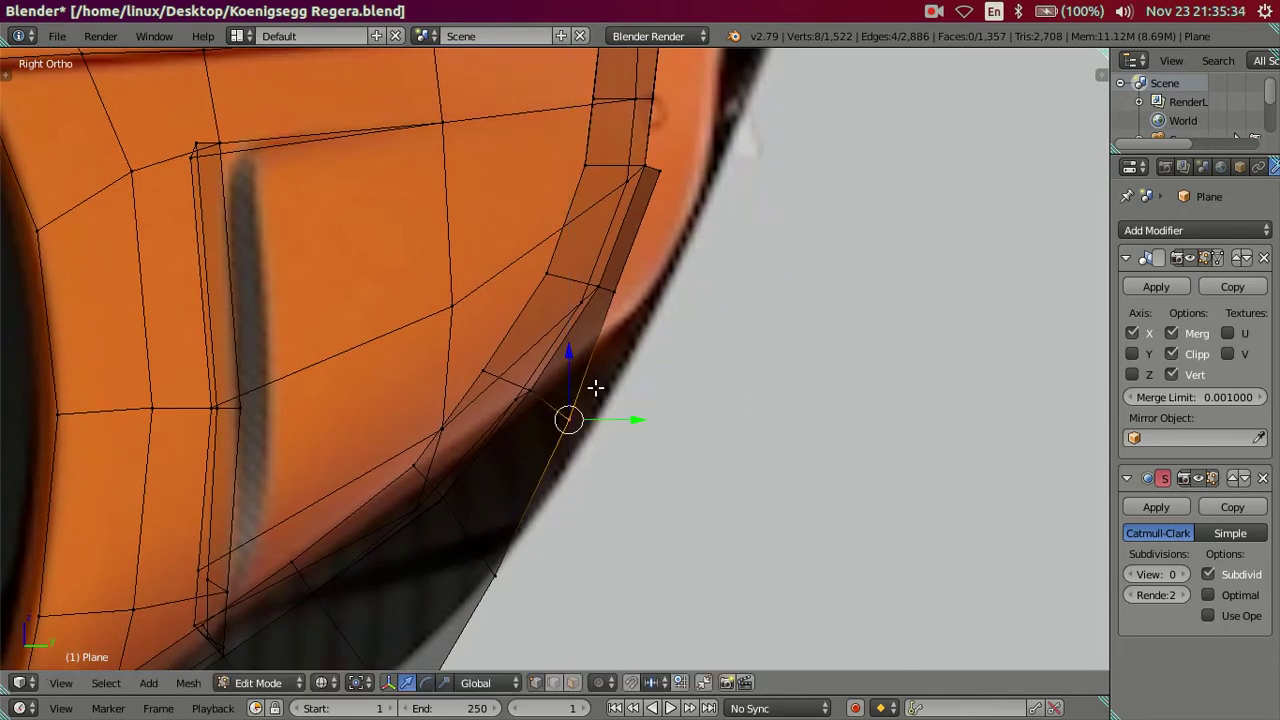
pyautogui.moveTo(625, 420); pyautogui.dragTo(627, 406)
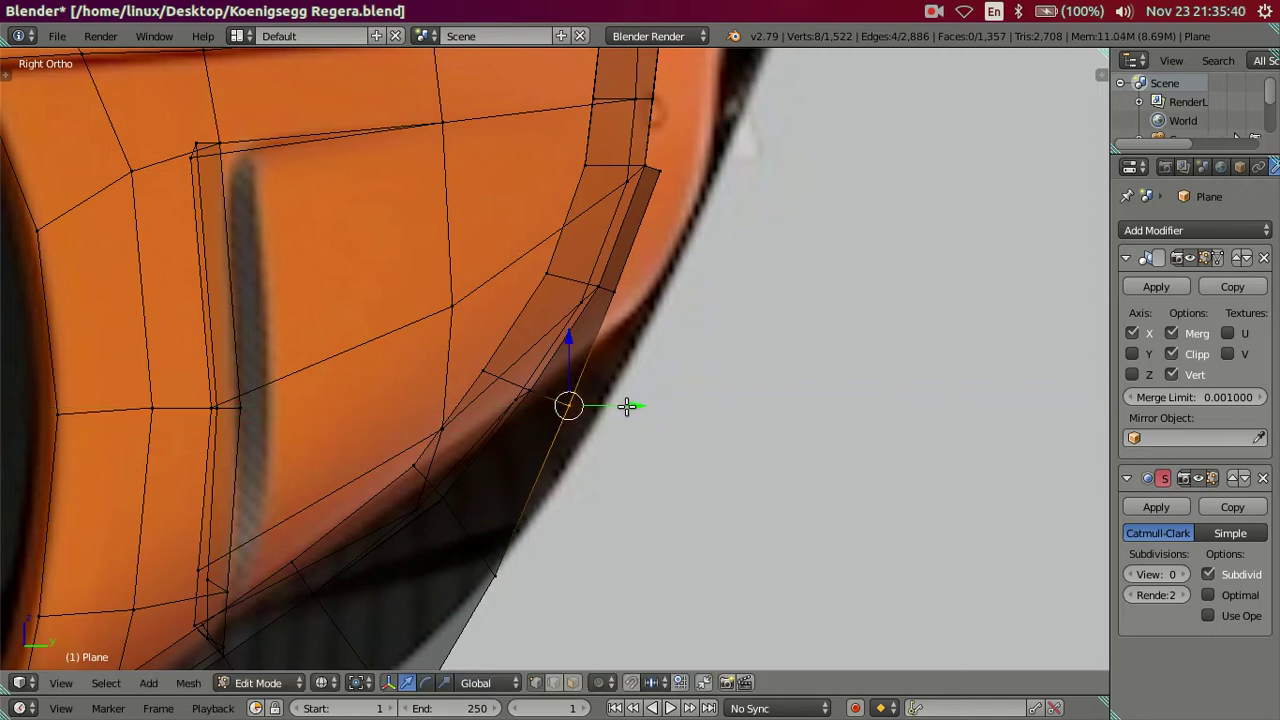
# Check the lower intake edge against the reference in solid and textured shading.
pyautogui.scroll(-2, 600, 445)
pyautogui.scroll(1, 634, 440)
pyautogui.scroll(2, 609, 463)
pyautogui.press('a')
pyautogui.keyDown('shift'); pyautogui.moveTo(609, 472); pyautogui.dragTo(637, 440, button='middle'); pyautogui.keyUp('shift')
pyautogui.press('x')
pyautogui.hotkey('shift', 'z')
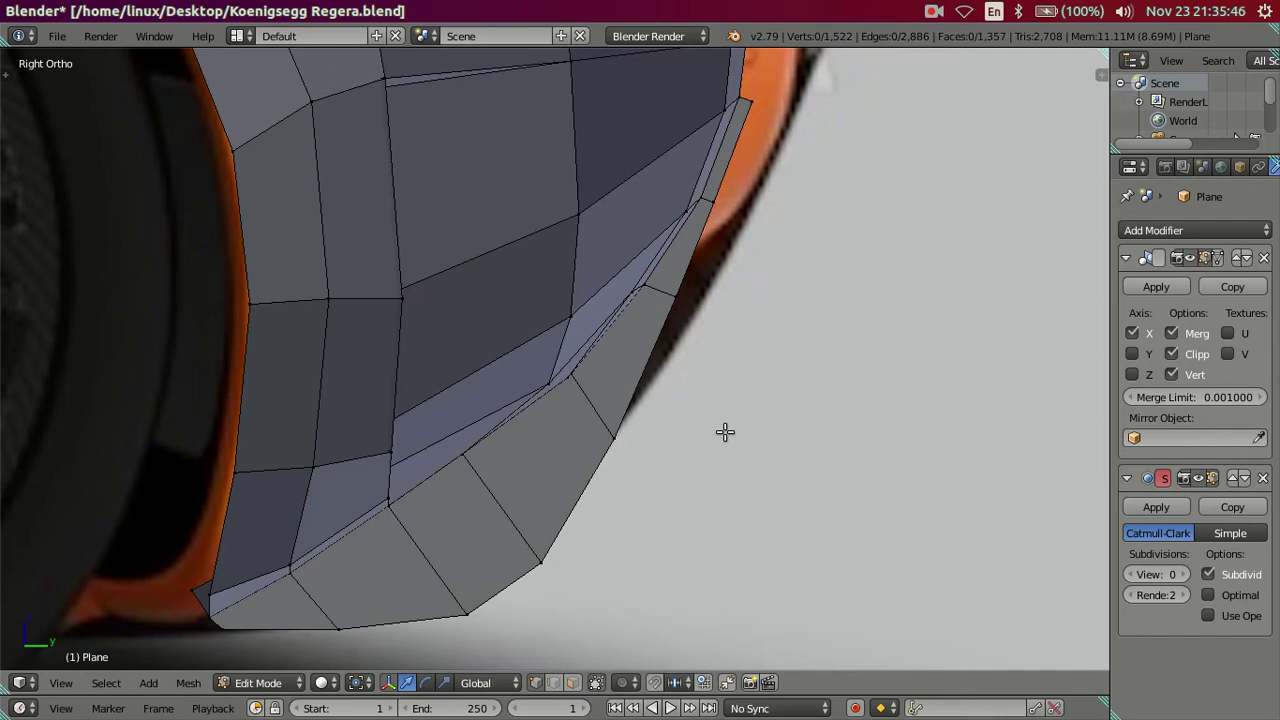
pyautogui.hotkey('shift', 'z')
# Move a vertex on the edge loop onto the reference outline.
pyautogui.press('c')
pyautogui.moveTo(657, 443); pyautogui.dragTo(634, 449)
pyautogui.press('Escape')
pyautogui.scroll(2, 634, 449)
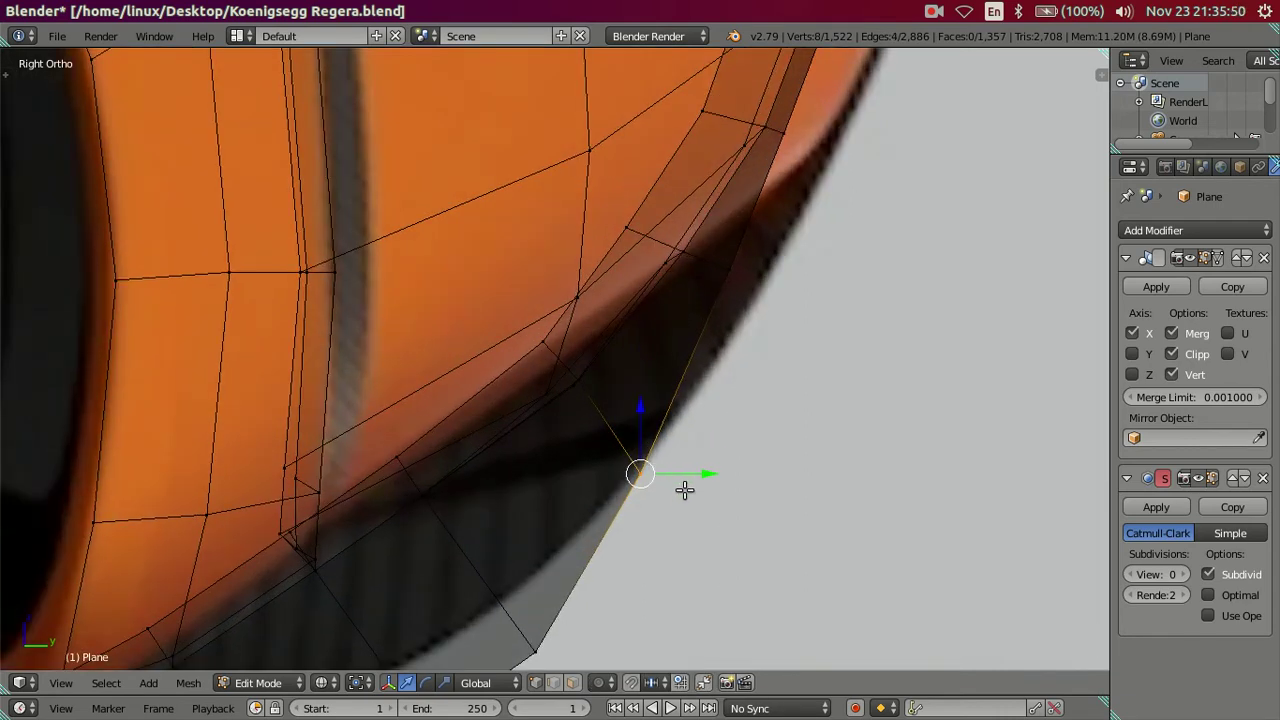
pyautogui.press('g')
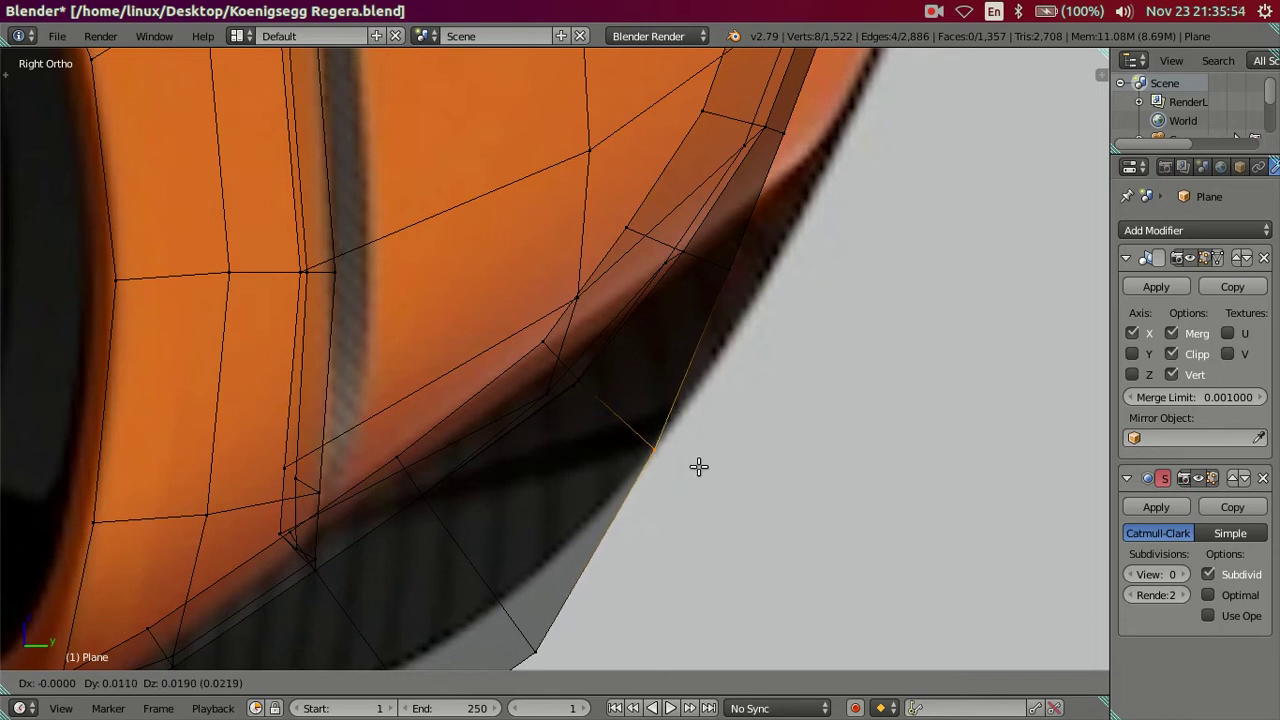
pyautogui.click(698, 466)
# Inspect the car in textured shading and select an edge along the lower rim.
pyautogui.press('a')
pyautogui.scroll(-3, 617, 486)
pyautogui.scroll(1, 645, 496)
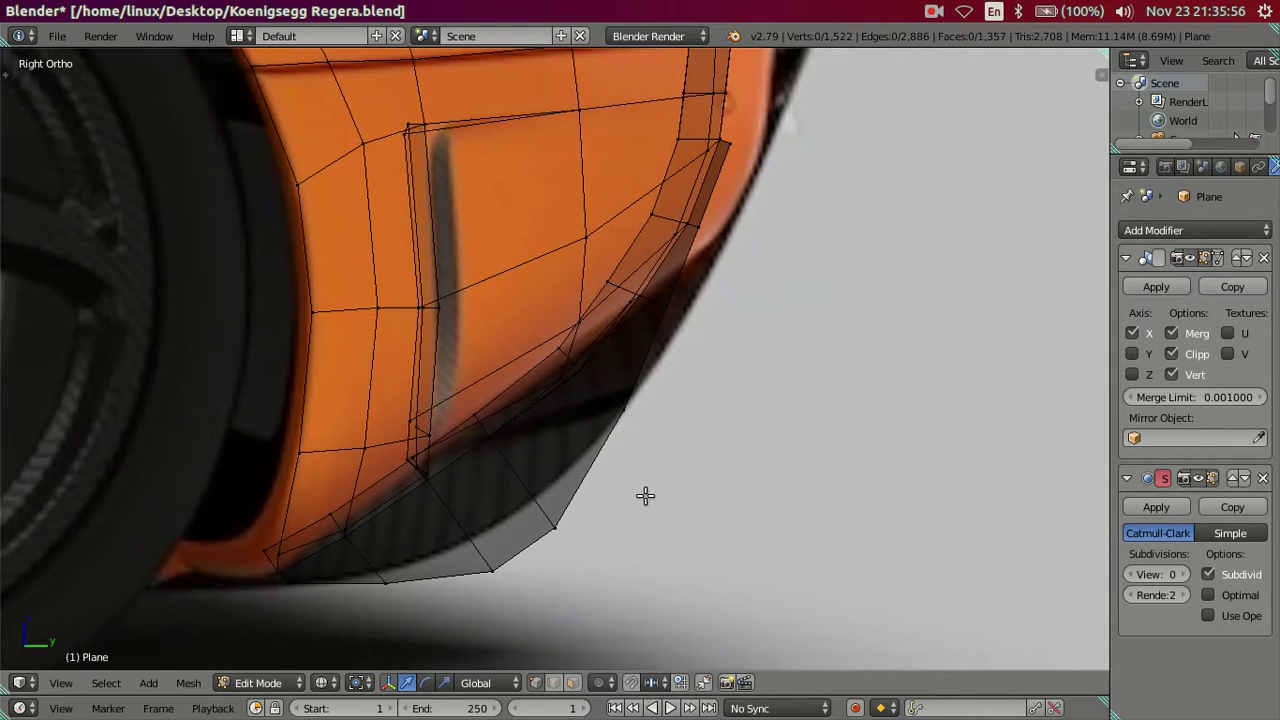
pyautogui.scroll(1, 645, 496)
pyautogui.scroll(1, 634, 494)
pyautogui.scroll(-3, 634, 494)
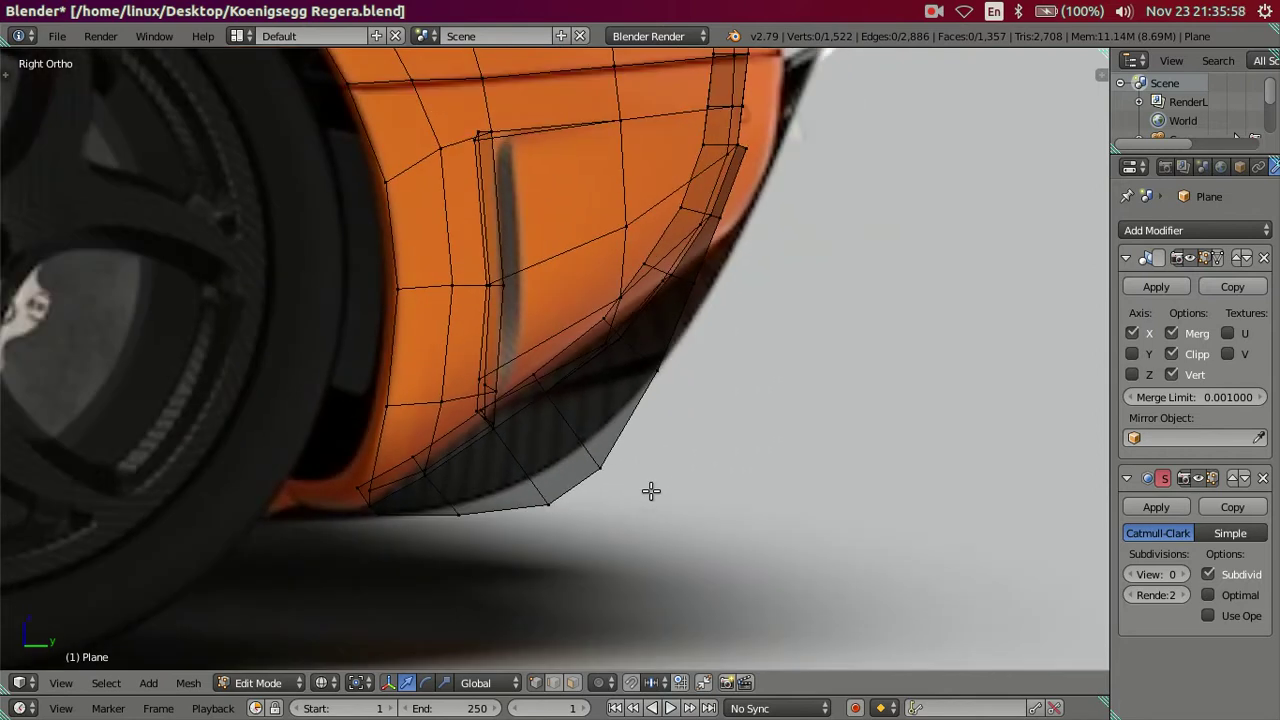
pyautogui.scroll(-2, 651, 491)
pyautogui.keyDown('shift'); pyautogui.scroll(-2, 746, 346); pyautogui.keyUp('shift')
pyautogui.keyDown('shift'); pyautogui.scroll(1, 741, 376); pyautogui.keyUp('shift')
pyautogui.hotkey('shift', 'z')
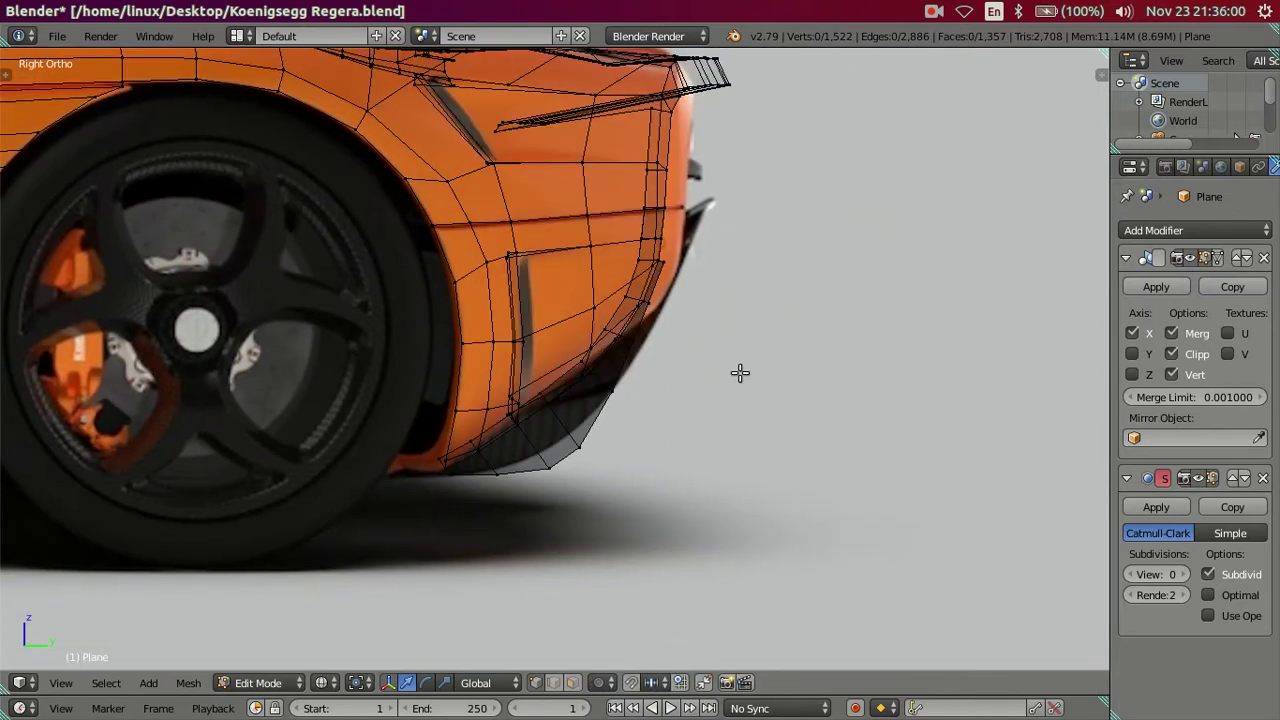
pyautogui.scroll(1, 740, 373)
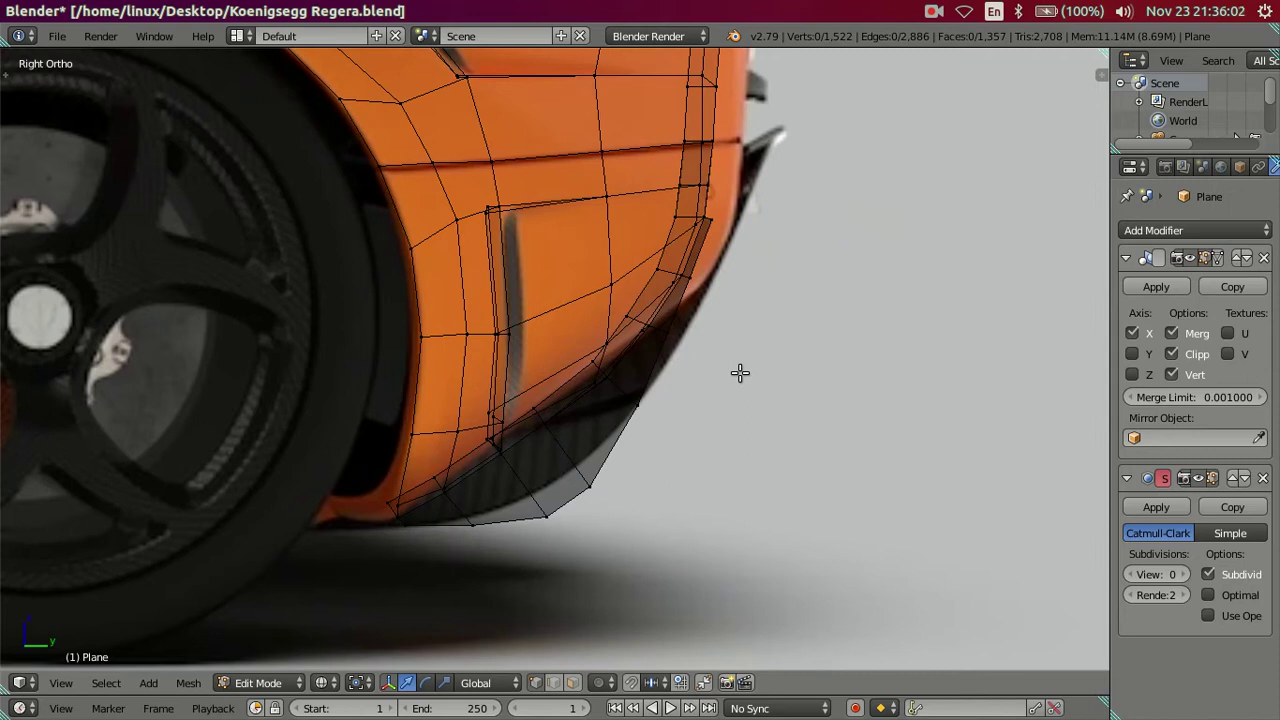
pyautogui.scroll(2, 740, 373)
pyautogui.scroll(-3, 740, 373)
pyautogui.scroll(2, 717, 259)
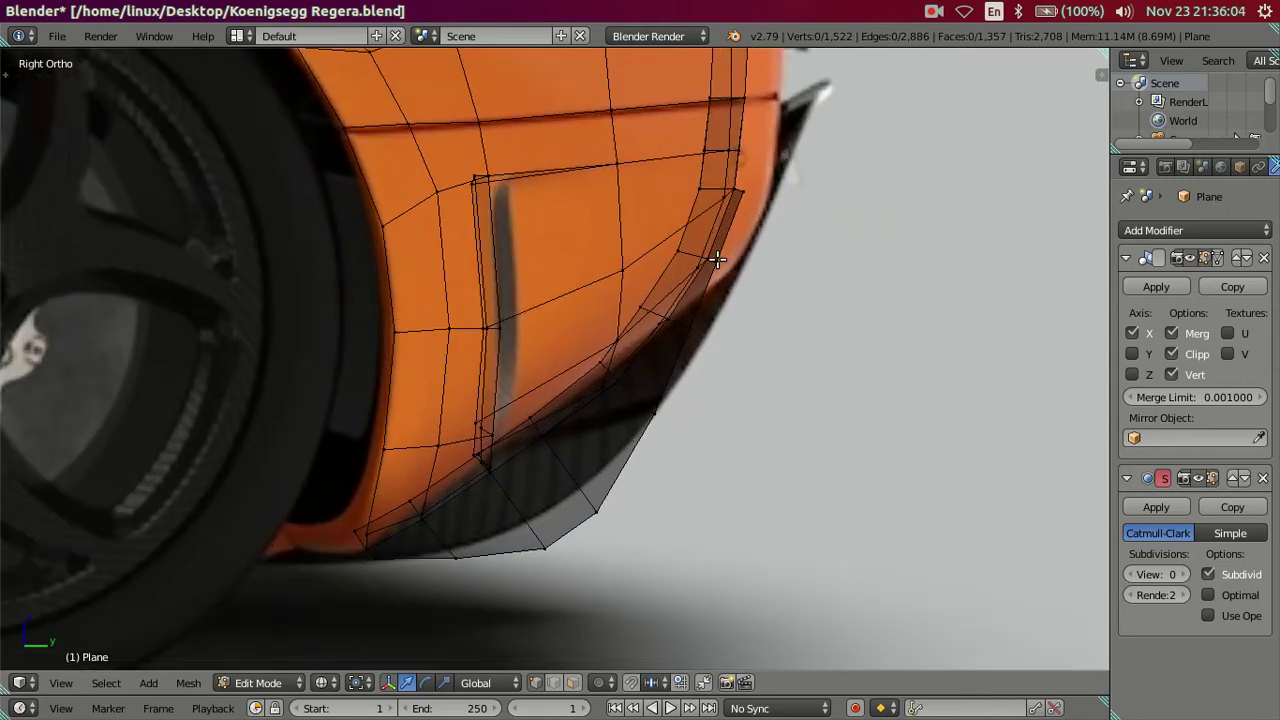
pyautogui.scroll(1, 783, 279)
pyautogui.scroll(1, 686, 420)
pyautogui.scroll(2, 670, 426)
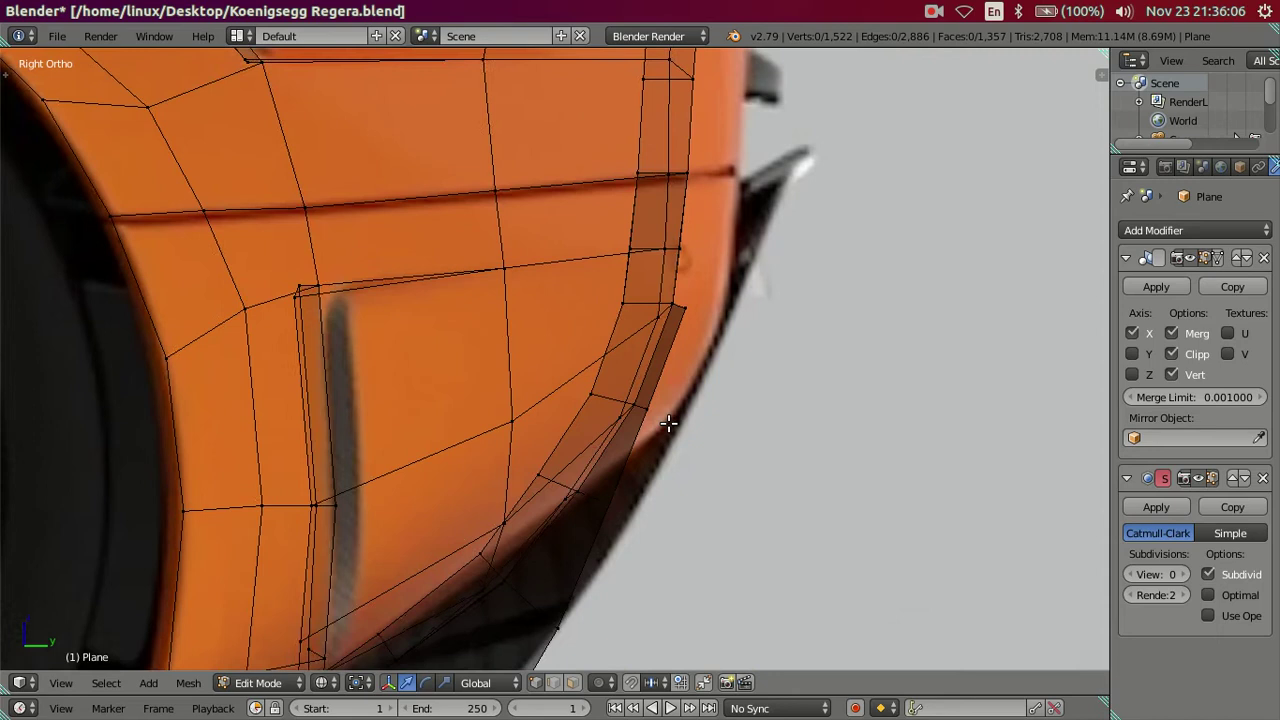
pyautogui.scroll(1, 707, 436)
pyautogui.press('c')
pyautogui.click(730, 455)
pyautogui.press('Escape')
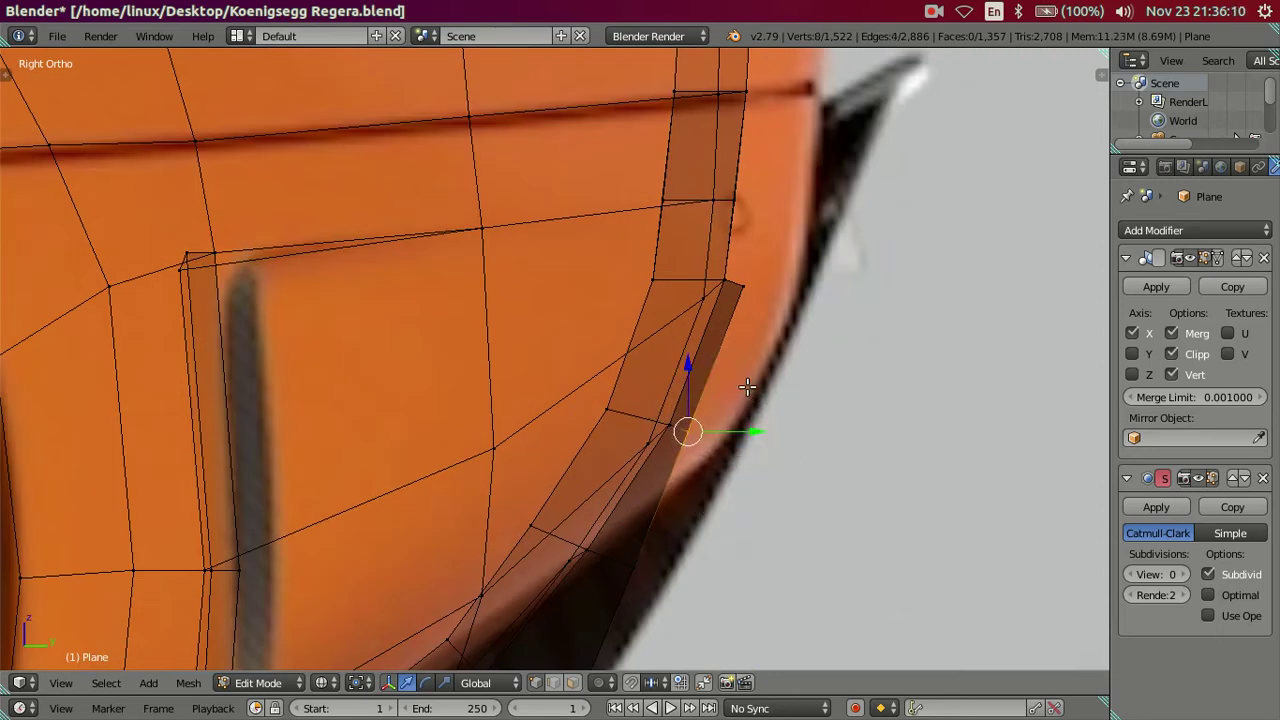
pyautogui.press('x')
# Shift the lower edge vertices along Y to follow the reference curve.
pyautogui.scroll(-1, 722, 384)
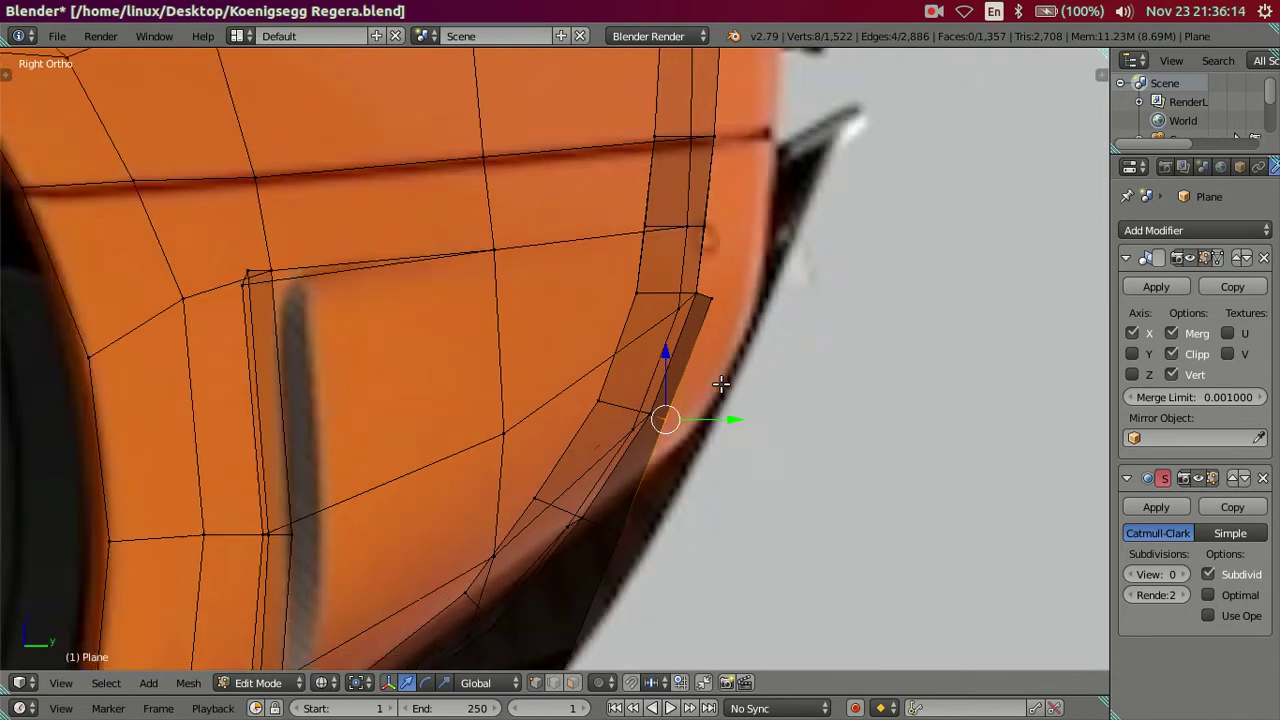
pyautogui.scroll(-1, 700, 410)
pyautogui.press('a')
pyautogui.scroll(-2, 764, 309)
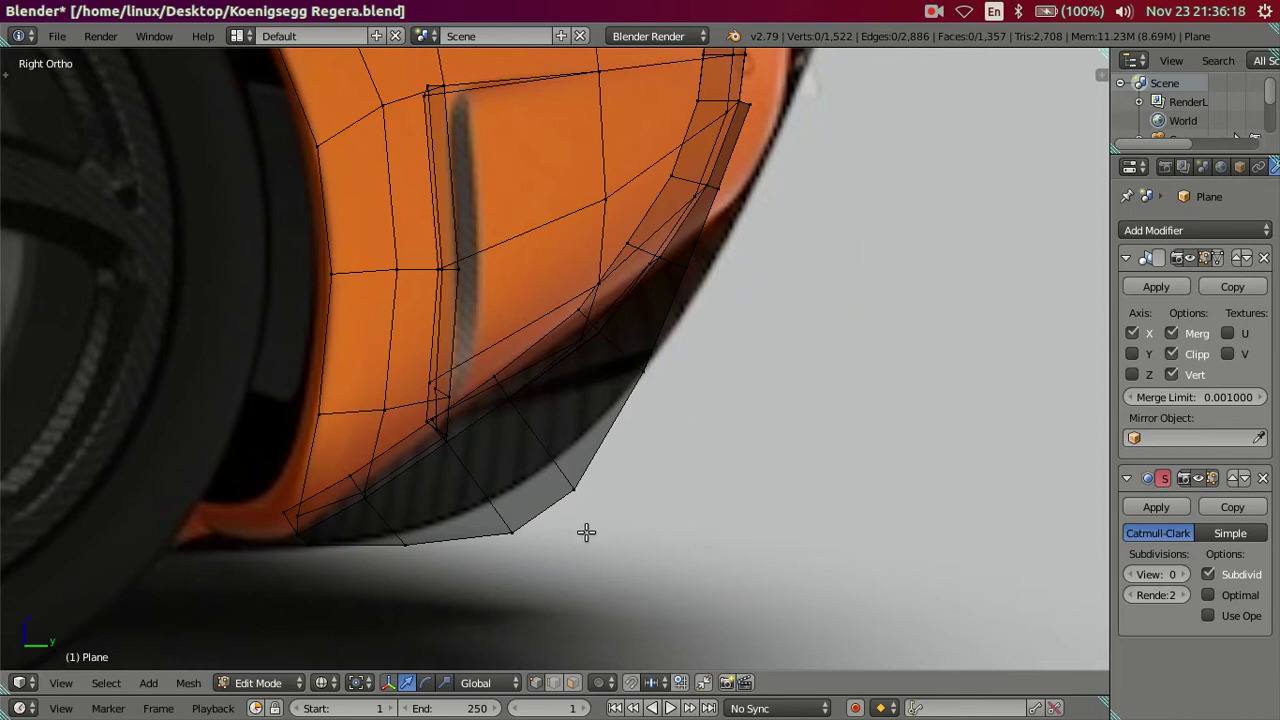
pyautogui.scroll(1, 550, 547)
pyautogui.scroll(1, 440, 547)
pyautogui.press('c')
pyautogui.click(401, 553)
pyautogui.press('Escape')
pyautogui.press('g')
pyautogui.press('y')
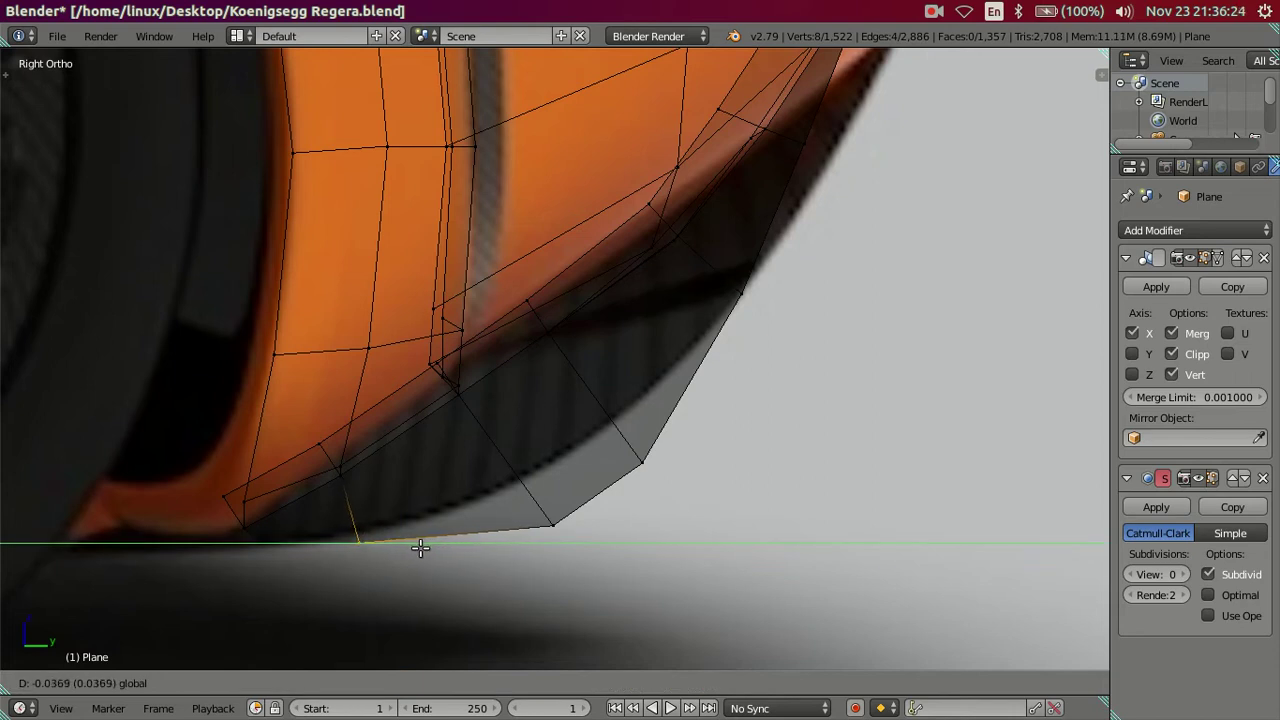
pyautogui.click(420, 547)
# Slide a single lower-edge vertex along Y into line with the reference.
pyautogui.press('a')
pyautogui.press('c')
pyautogui.click(553, 528)
pyautogui.press('Escape')
pyautogui.press('g')
pyautogui.press('y')
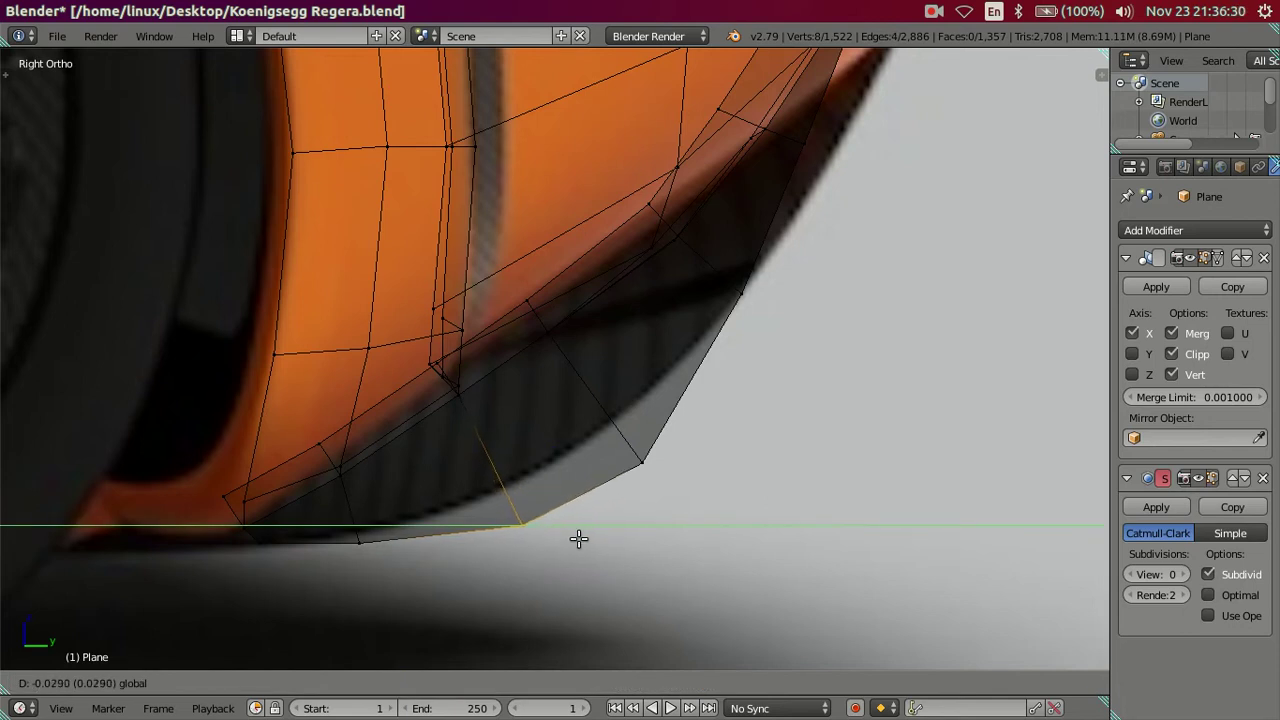
pyautogui.click(577, 537)
pyautogui.press('s')
pyautogui.click(630, 492)
# Raise the end-cap corner vertex along Z and shift it along Y.
pyautogui.press('a')
pyautogui.click(651, 482)
pyautogui.rightClick(651, 478)
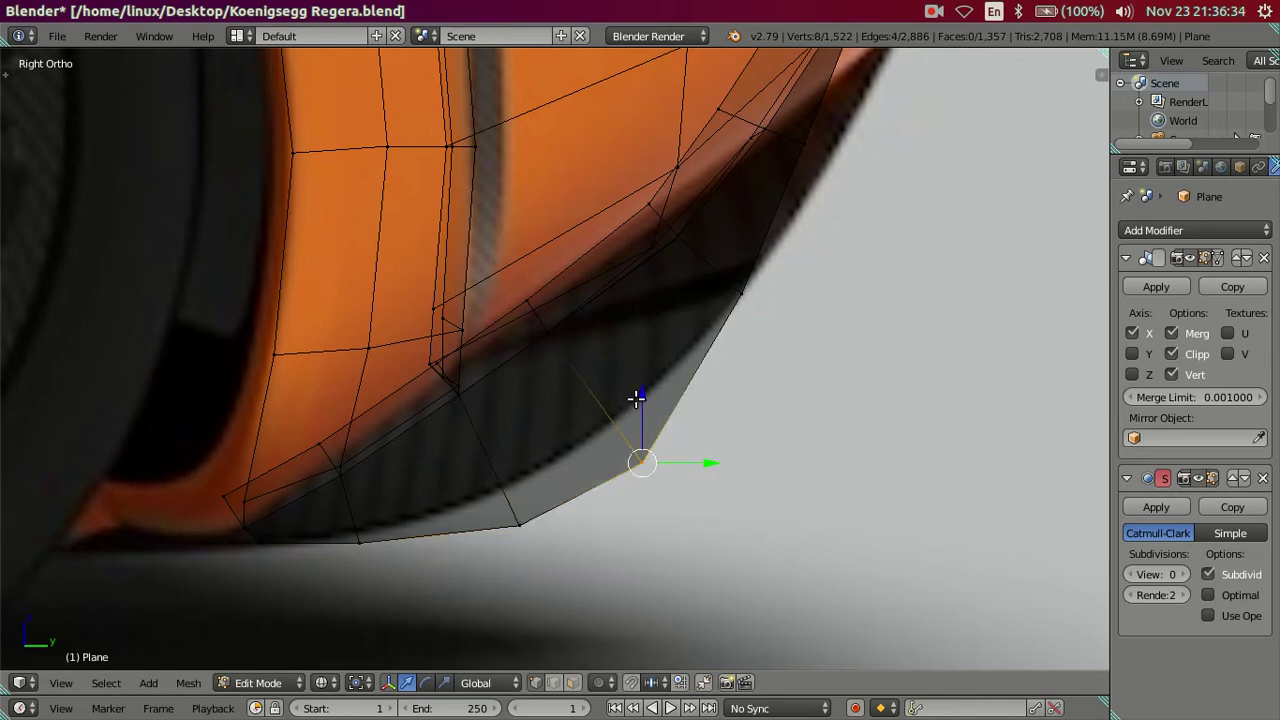
pyautogui.press('z')
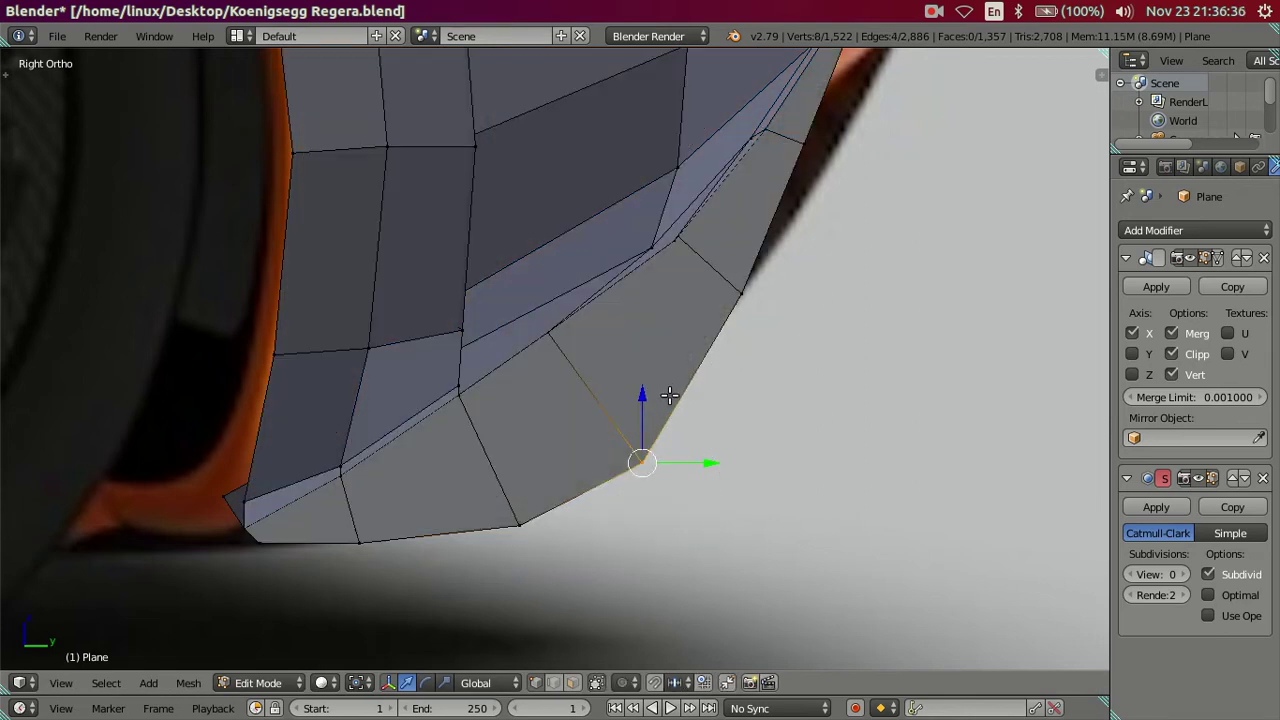
pyautogui.press('z')
pyautogui.click(634, 407)
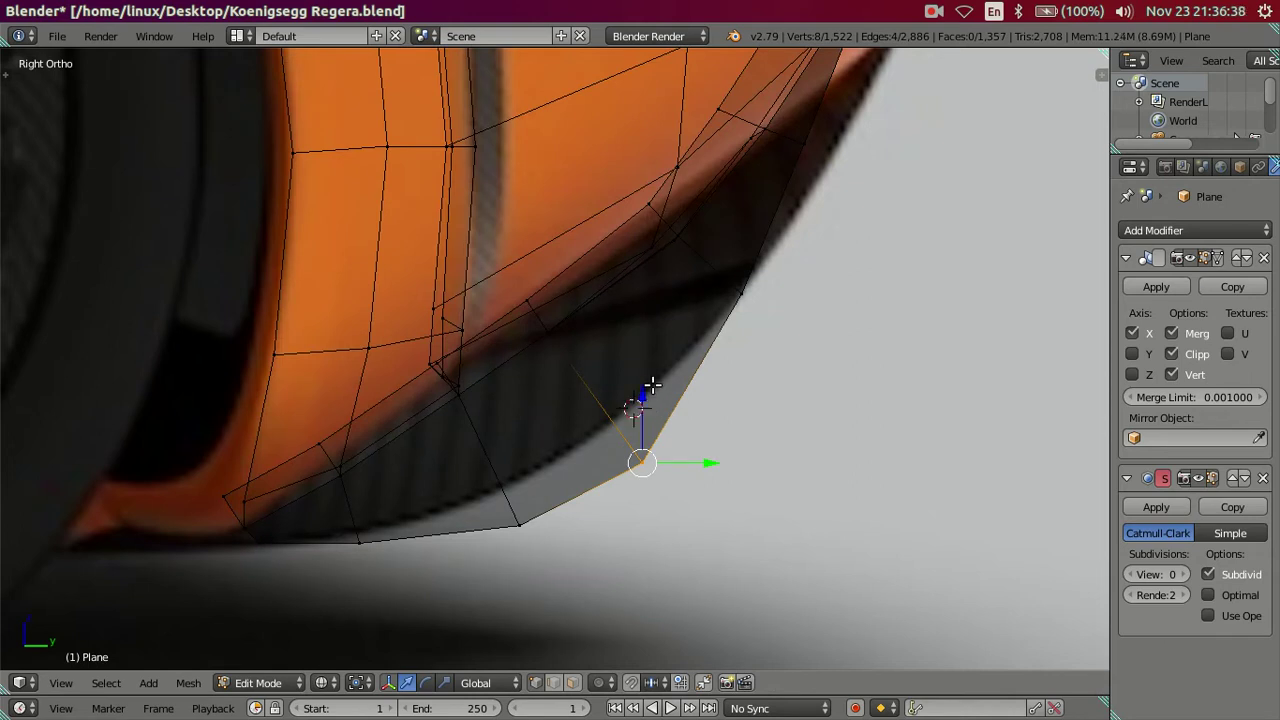
pyautogui.press('g')
pyautogui.press('z')
pyautogui.click(651, 388)
pyautogui.press('g')
pyautogui.press('y')
pyautogui.click(703, 453)
pyautogui.press('a')
# Check the end cap's shape in solid shading, then return to wireframe.
pyautogui.press('z')
pyautogui.scroll(-4, 675, 412)
pyautogui.keyDown('shift'); pyautogui.moveTo(669, 423); pyautogui.dragTo(669, 500, button='middle'); pyautogui.keyUp('shift')
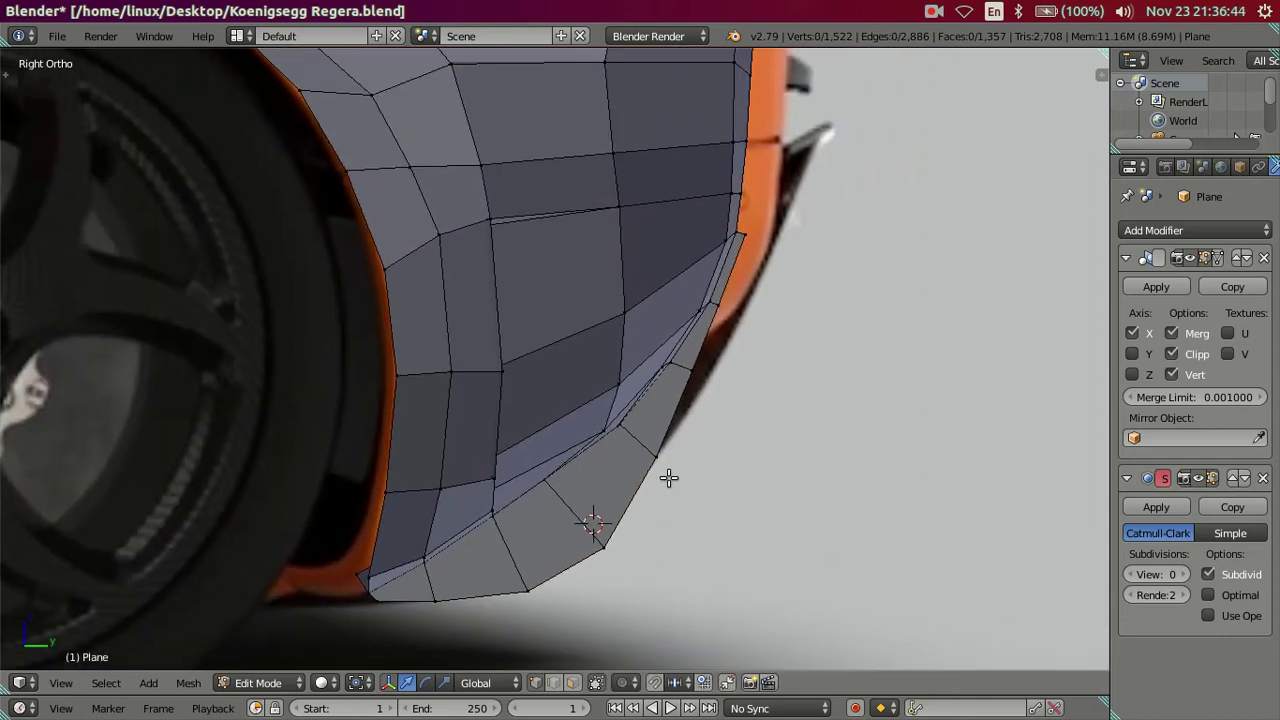
pyautogui.scroll(2, 669, 478)
pyautogui.press('z')
# Adjust the end-cap vertices vertically along Z and sideways along Y.
pyautogui.press('c')
pyautogui.click(707, 510)
pyautogui.press('g')
pyautogui.press('z')
pyautogui.click(713, 430)
pyautogui.press('g')
pyautogui.press('y')
pyautogui.click(750, 488)
pyautogui.press('a')
# Inspect the result in solid shading, then select the edges at the upper end cap.
pyautogui.scroll(-2, 740, 490)
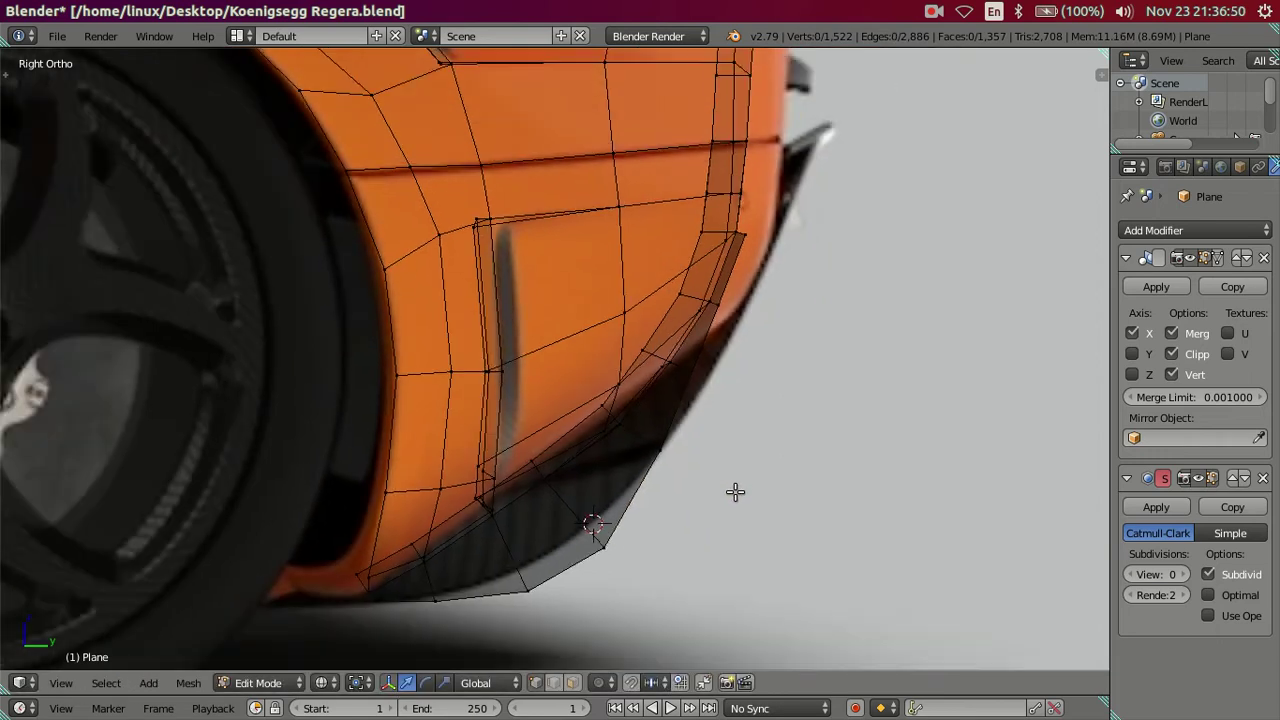
pyautogui.press('z')
pyautogui.scroll(1, 706, 475)
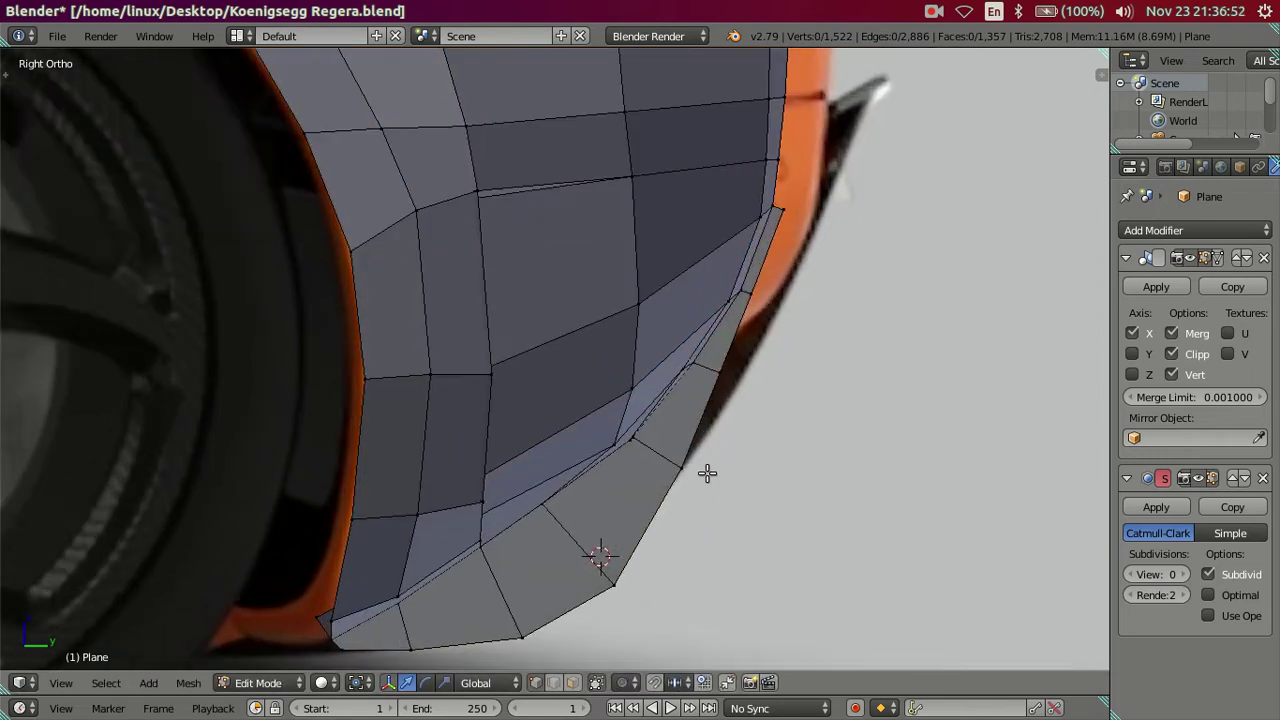
pyautogui.scroll(1, 706, 473)
pyautogui.press('z')
pyautogui.press('x')
pyautogui.click(762, 384)
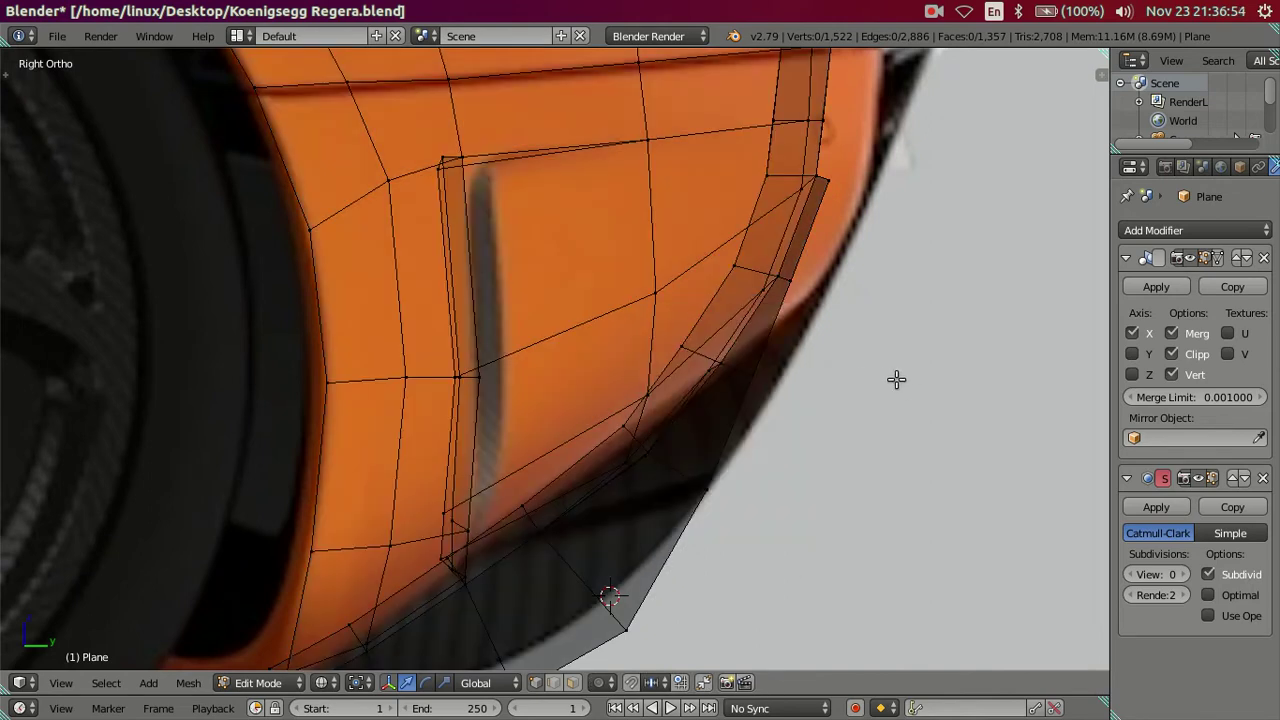
pyautogui.press('c')
pyautogui.click(789, 392)
pyautogui.press('Escape')
# Nudge the selected edges slightly along Y, then deselect and orbit to the end rib.
pyautogui.moveTo(812, 375); pyautogui.dragTo(815, 375)
pyautogui.press('a')
pyautogui.moveTo(771, 417)
pyautogui.mouseDown(button='middle')
pyautogui.moveTo(560, 435)
pyautogui.moveTo(580, 486)
pyautogui.moveTo(500, 463)
pyautogui.mouseUp(button='middle')
pyautogui.scroll(4, 480, 455)
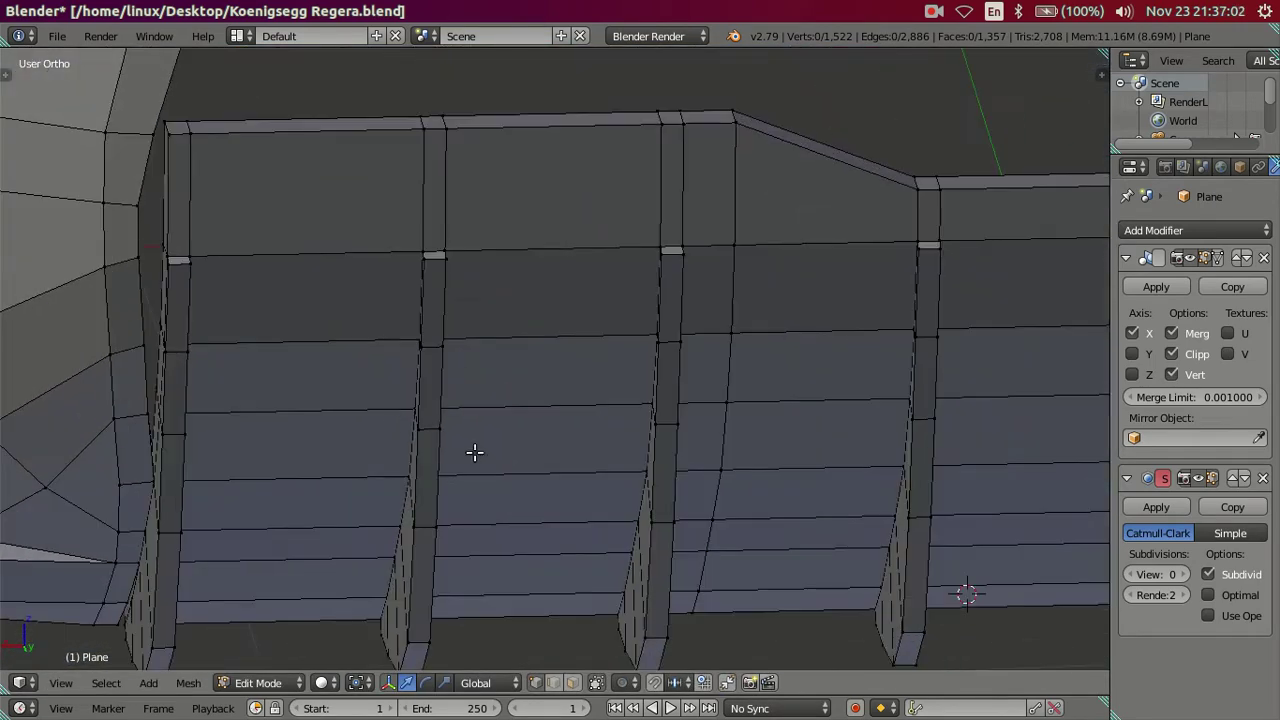
pyautogui.scroll(-4, 331, 386)
pyautogui.moveTo(349, 409)
pyautogui.mouseDown(button='middle')
pyautogui.moveTo(414, 423)
pyautogui.moveTo(429, 484)
pyautogui.moveTo(541, 414)
pyautogui.moveTo(530, 465)
pyautogui.moveTo(510, 480)
pyautogui.moveTo(560, 466)
pyautogui.moveTo(580, 380)
pyautogui.moveTo(491, 317)
pyautogui.moveTo(471, 283)
pyautogui.moveTo(430, 350)
pyautogui.moveTo(434, 380)
pyautogui.moveTo(471, 374)
pyautogui.moveTo(450, 388)
pyautogui.mouseUp(button='middle')
pyautogui.moveTo(399, 353); pyautogui.dragTo(457, 360, button='middle')
# Extrude the rib-top edge along Y into a new face.
pyautogui.rightClick(451, 331)
pyautogui.keyDown('shift'); pyautogui.rightClick(469, 325); pyautogui.keyUp('shift')
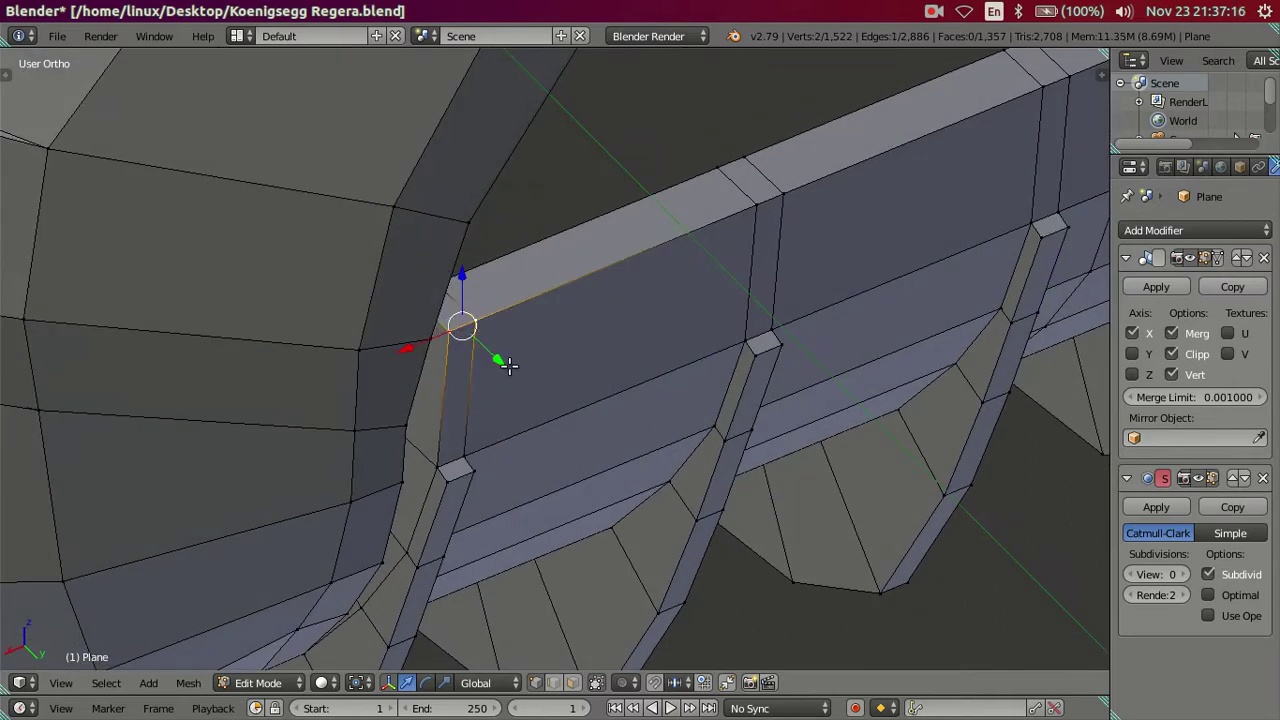
pyautogui.press('e')
pyautogui.press('y')
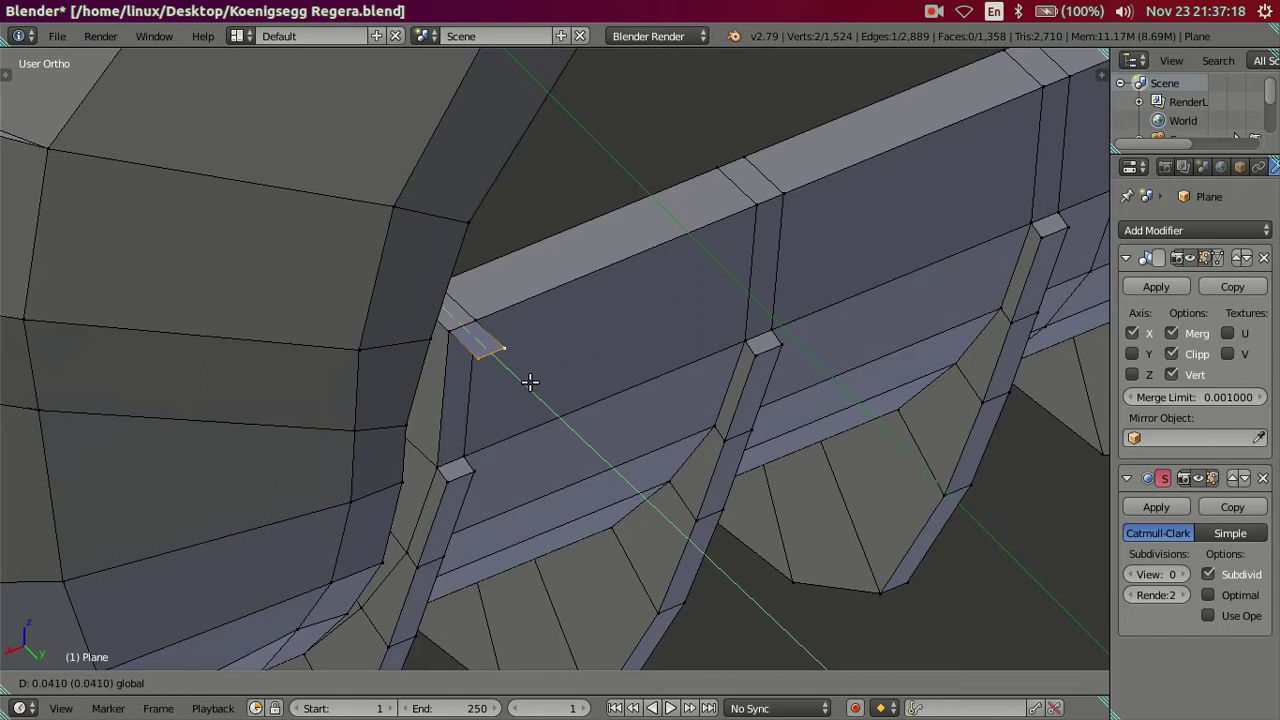
pyautogui.click(527, 381)
# Delete the two faces at the top of the end rib.
pyautogui.rightClick(440, 465)
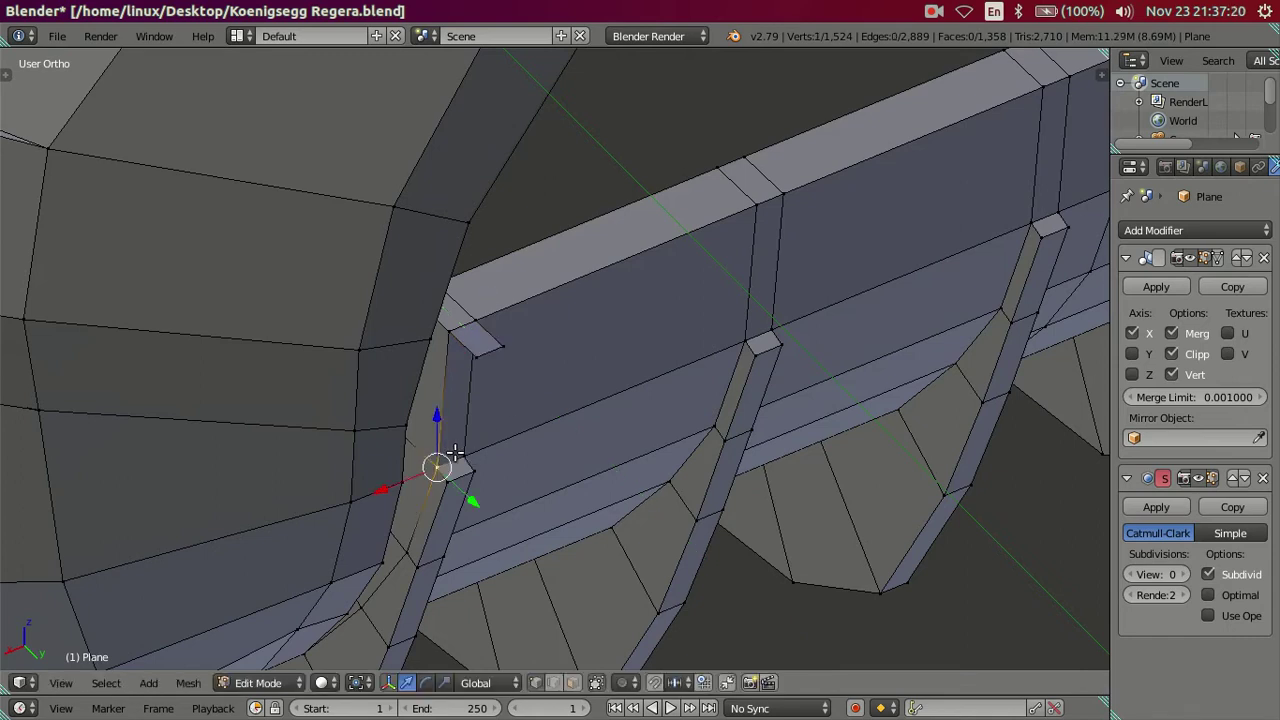
pyautogui.keyDown('shift'); pyautogui.rightClick(464, 320); pyautogui.keyUp('shift')
pyautogui.press('x')
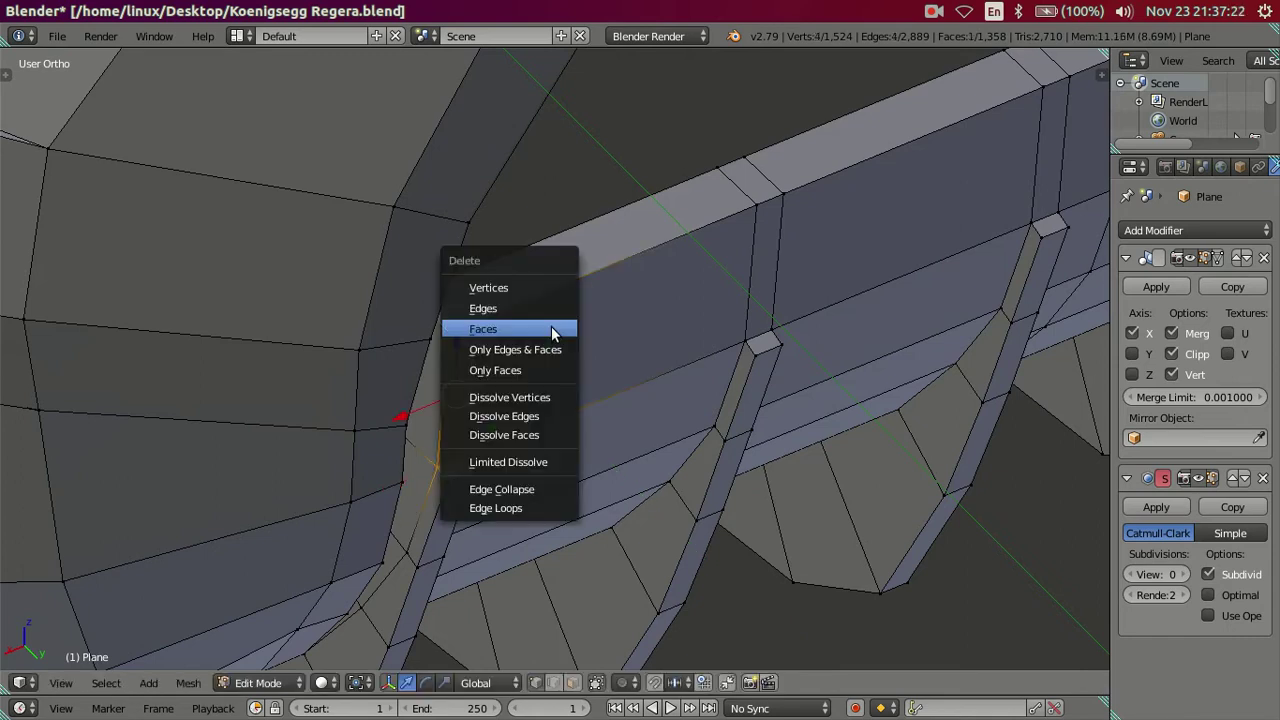
pyautogui.click(551, 328)
pyautogui.rightClick(453, 478)
pyautogui.keyDown('shift'); pyautogui.rightClick(449, 466); pyautogui.keyUp('shift')
pyautogui.press('x')
pyautogui.click(505, 459)
# Fill the three remaining holes at the rib top with new faces.
pyautogui.rightClick(447, 470)
pyautogui.keyDown('ctrl'); pyautogui.rightClick(478, 358); pyautogui.keyUp('ctrl')
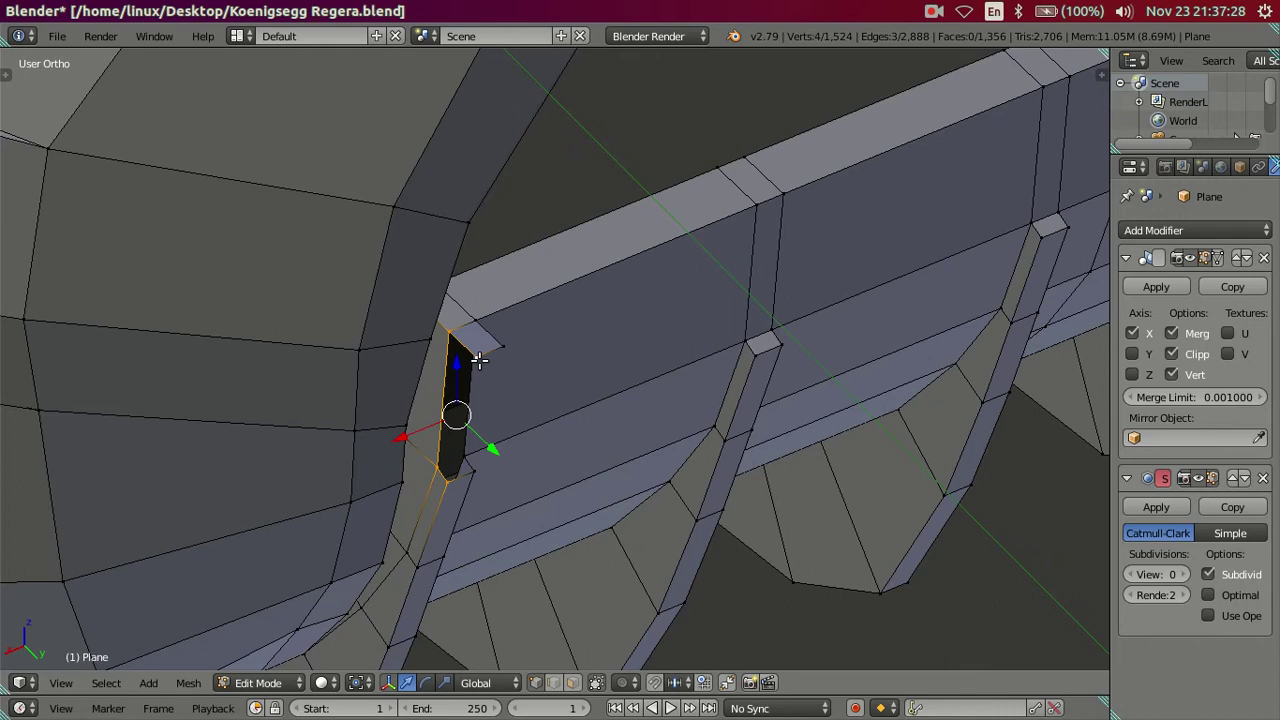
pyautogui.press('f')
pyautogui.rightClick(479, 451)
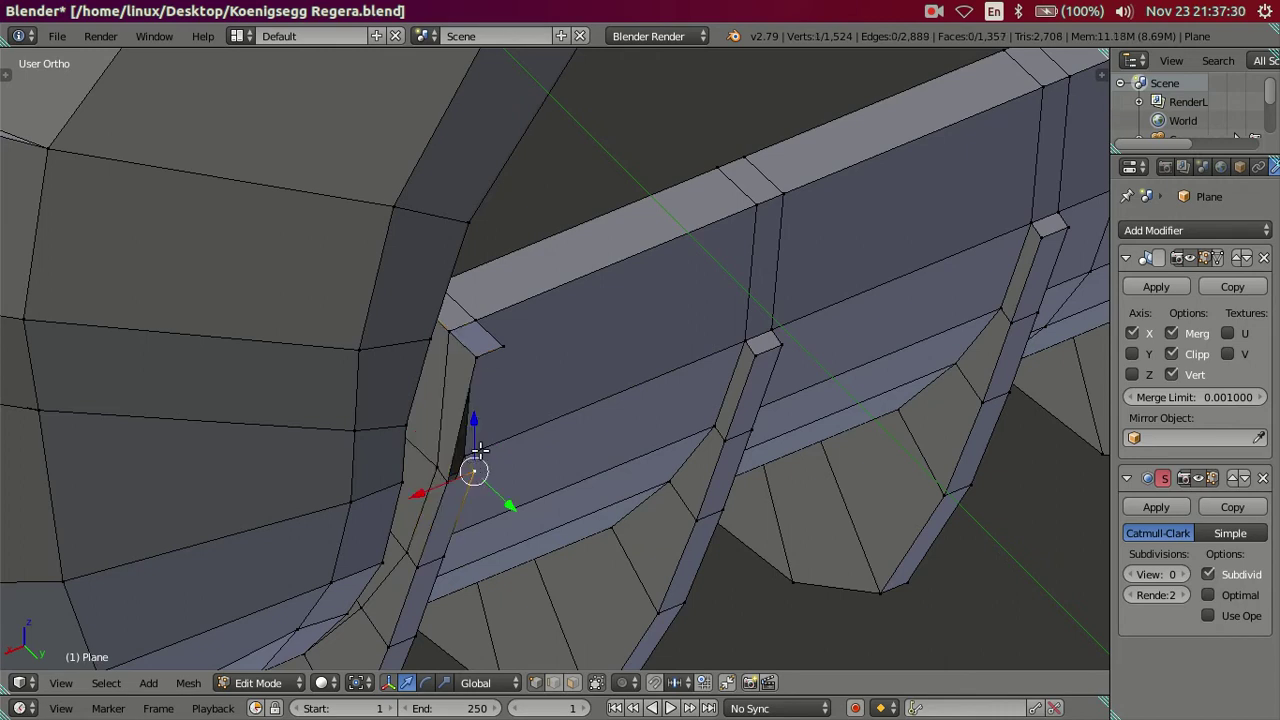
pyautogui.keyDown('ctrl'); pyautogui.rightClick(503, 347); pyautogui.keyUp('ctrl')
pyautogui.press('f')
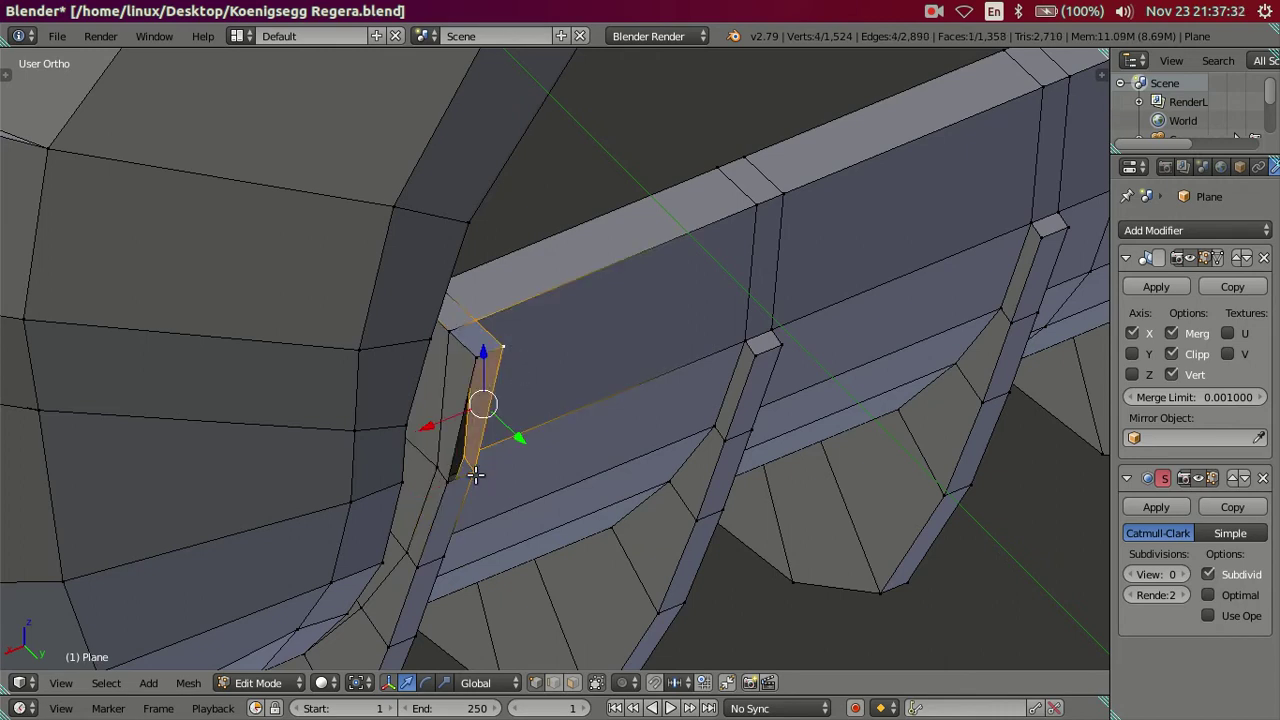
pyautogui.rightClick(445, 474)
pyautogui.keyDown('ctrl'); pyautogui.rightClick(503, 349); pyautogui.keyUp('ctrl')
pyautogui.press('f')
pyautogui.press('a')
# Hide the linked part with Ctrl+L and H.
pyautogui.scroll(-2, 514, 396)
pyautogui.scroll(-2, 505, 405)
pyautogui.scroll(-2, 490, 410)
pyautogui.moveTo(484, 413)
pyautogui.mouseDown(button='middle')
pyautogui.moveTo(370, 292)
pyautogui.moveTo(520, 349)
pyautogui.moveTo(543, 423)
pyautogui.moveTo(594, 487)
pyautogui.moveTo(519, 434)
pyautogui.moveTo(524, 477)
pyautogui.mouseUp(button='middle')
pyautogui.rightClick(366, 291)
pyautogui.hotkey('ctrl', 'l')
pyautogui.press('h')
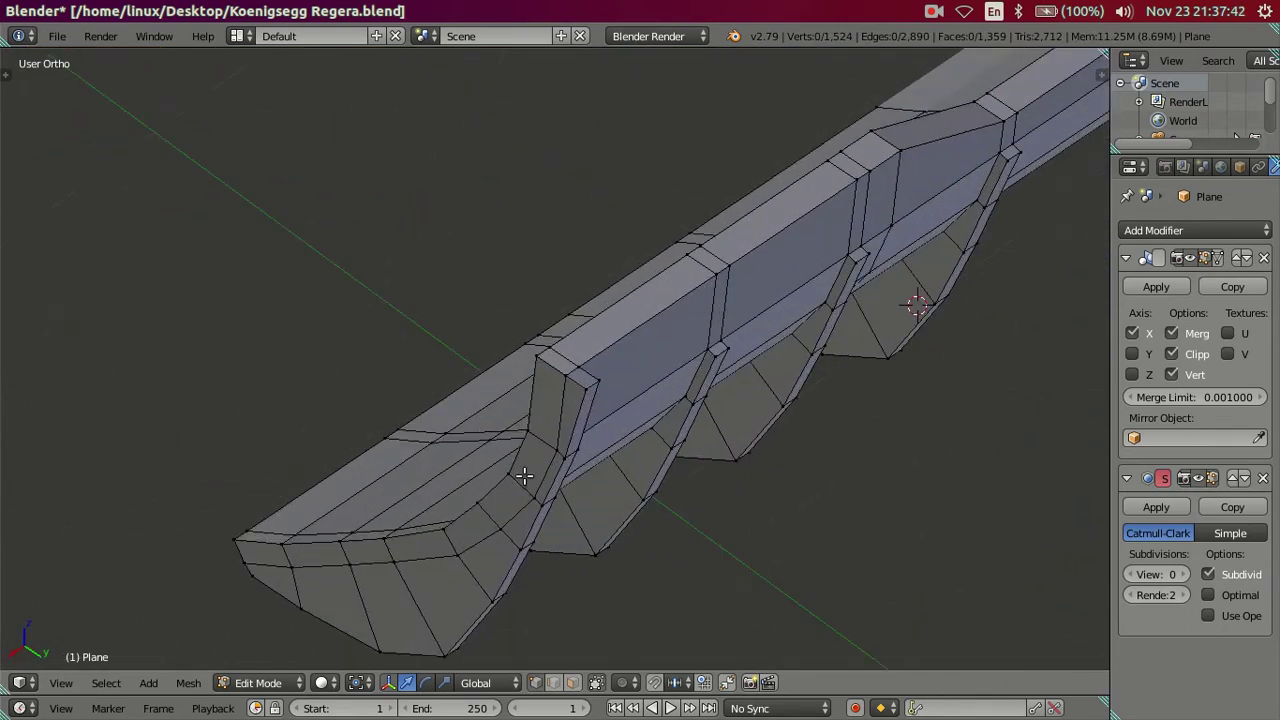
# Select the outer edge strip of the end fin and move it to a new position.
pyautogui.rightClick(506, 604)
pyautogui.keyDown('shift'); pyautogui.rightClick(512, 574); pyautogui.keyUp('shift')
pyautogui.keyDown('shift'); pyautogui.rightClick(524, 552); pyautogui.keyUp('shift')
pyautogui.keyDown('shift'); pyautogui.rightClick(538, 524); pyautogui.keyUp('shift')
pyautogui.keyDown('shift'); pyautogui.rightClick(556, 496); pyautogui.keyUp('shift')
pyautogui.keyDown('shift'); pyautogui.rightClick(570, 453); pyautogui.keyUp('shift')
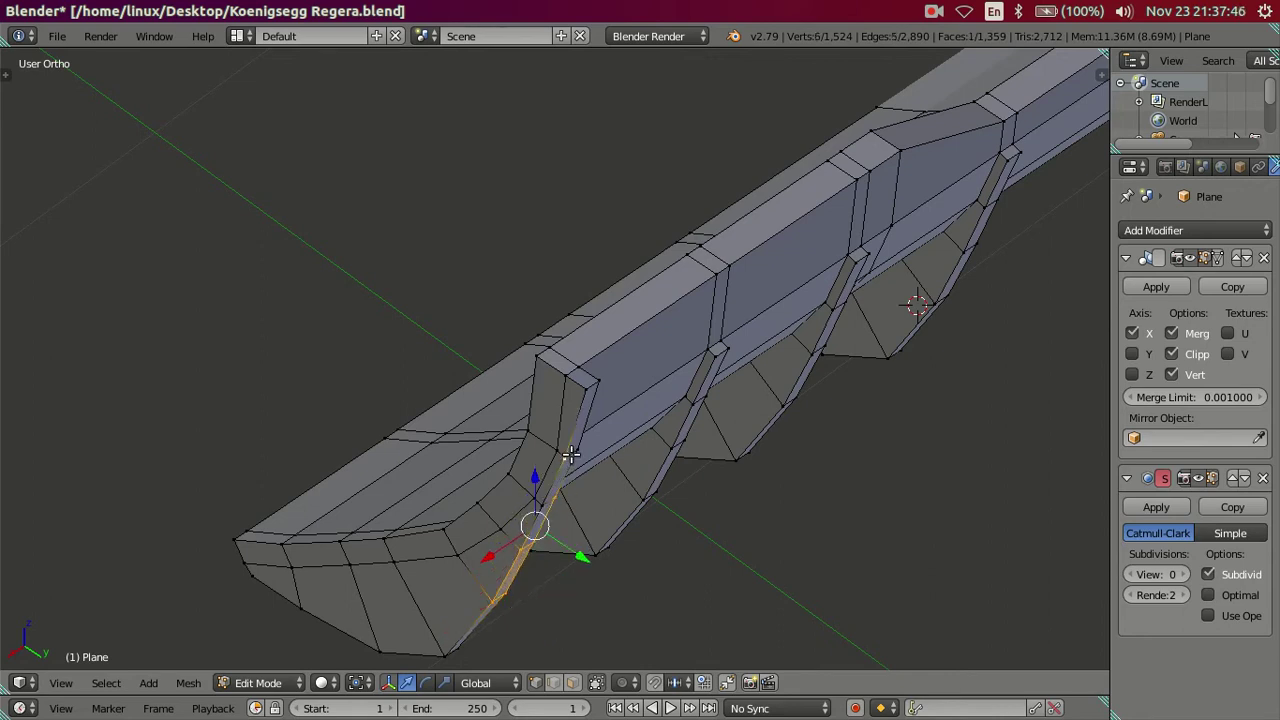
pyautogui.keyDown('shift'); pyautogui.rightClick(558, 487); pyautogui.keyUp('shift')
pyautogui.keyDown('shift'); pyautogui.rightClick(554, 492); pyautogui.keyUp('shift')
pyautogui.keyDown('shift'); pyautogui.rightClick(581, 397); pyautogui.keyUp('shift')
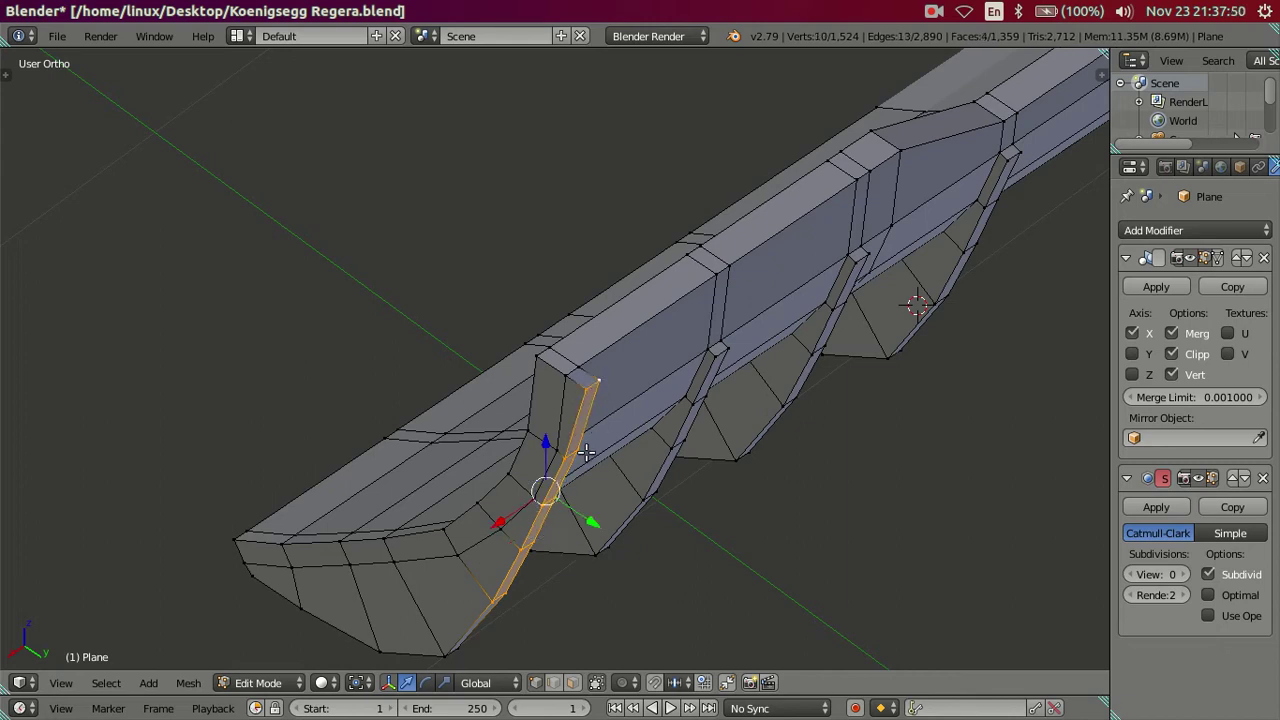
pyautogui.keyDown('shift'); pyautogui.moveTo(580, 486); pyautogui.dragTo(589, 436, button='middle'); pyautogui.keyUp('shift')
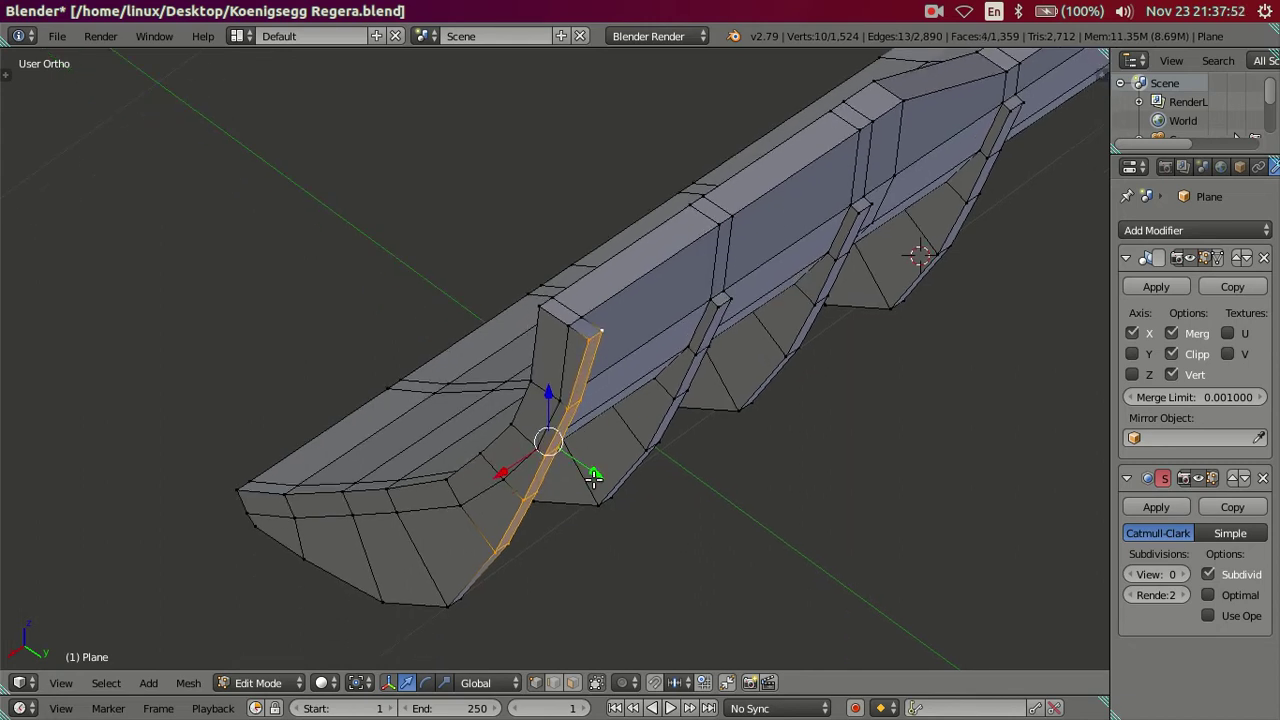
pyautogui.keyDown('shift'); pyautogui.rightClick(600, 331); pyautogui.keyUp('shift')
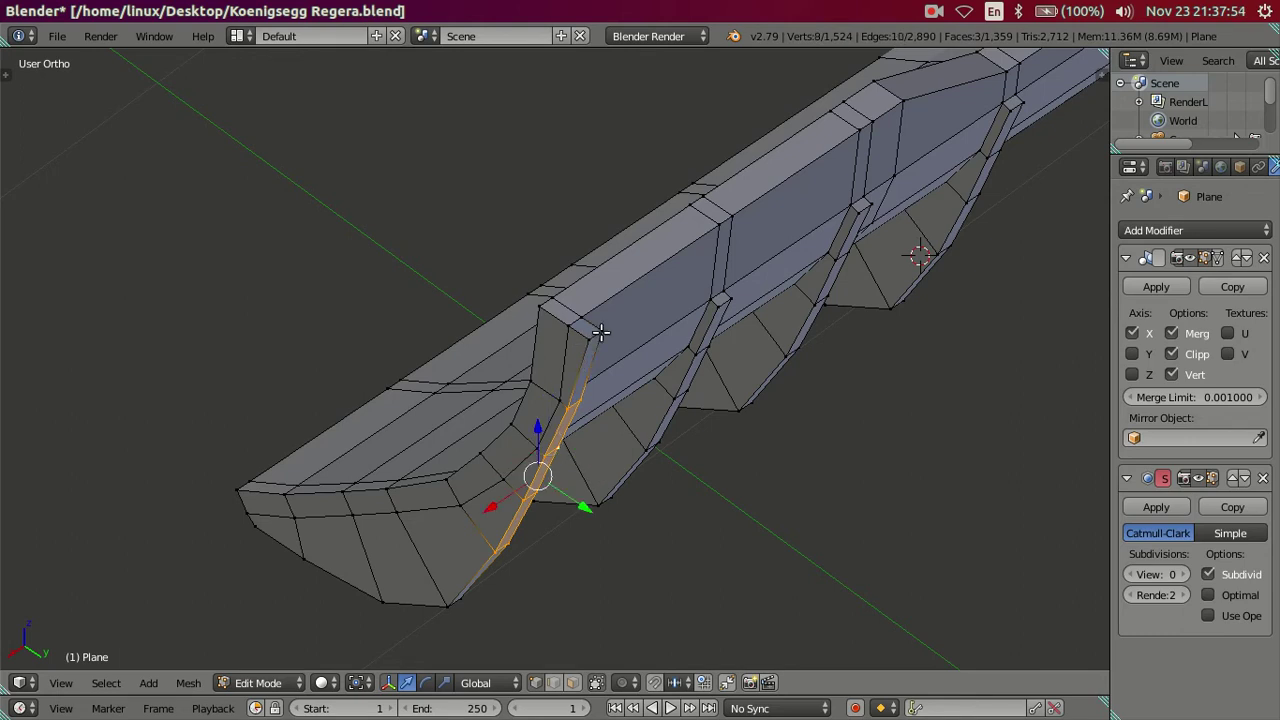
pyautogui.press('g')
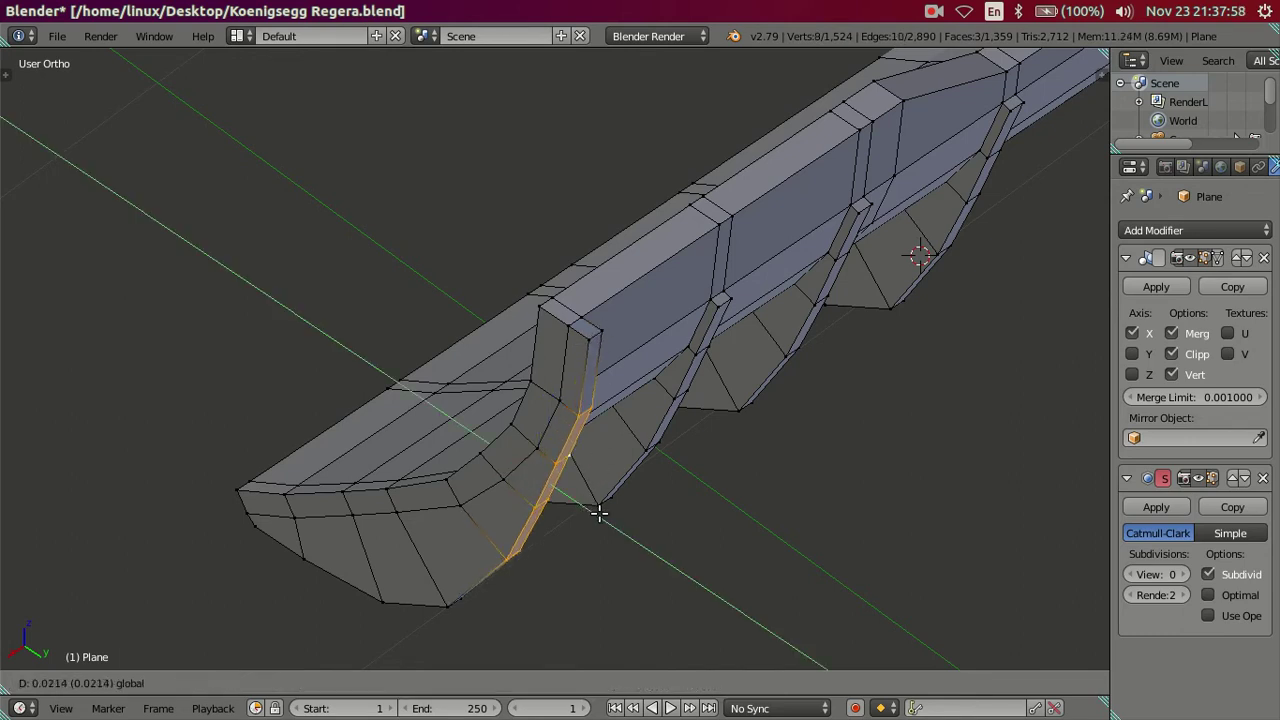
pyautogui.click(599, 513)
# Nudge part of the strip, then lower the fin's top edge by -0.0392 along Z.
pyautogui.keyDown('shift'); pyautogui.rightClick(600, 463); pyautogui.keyUp('shift')
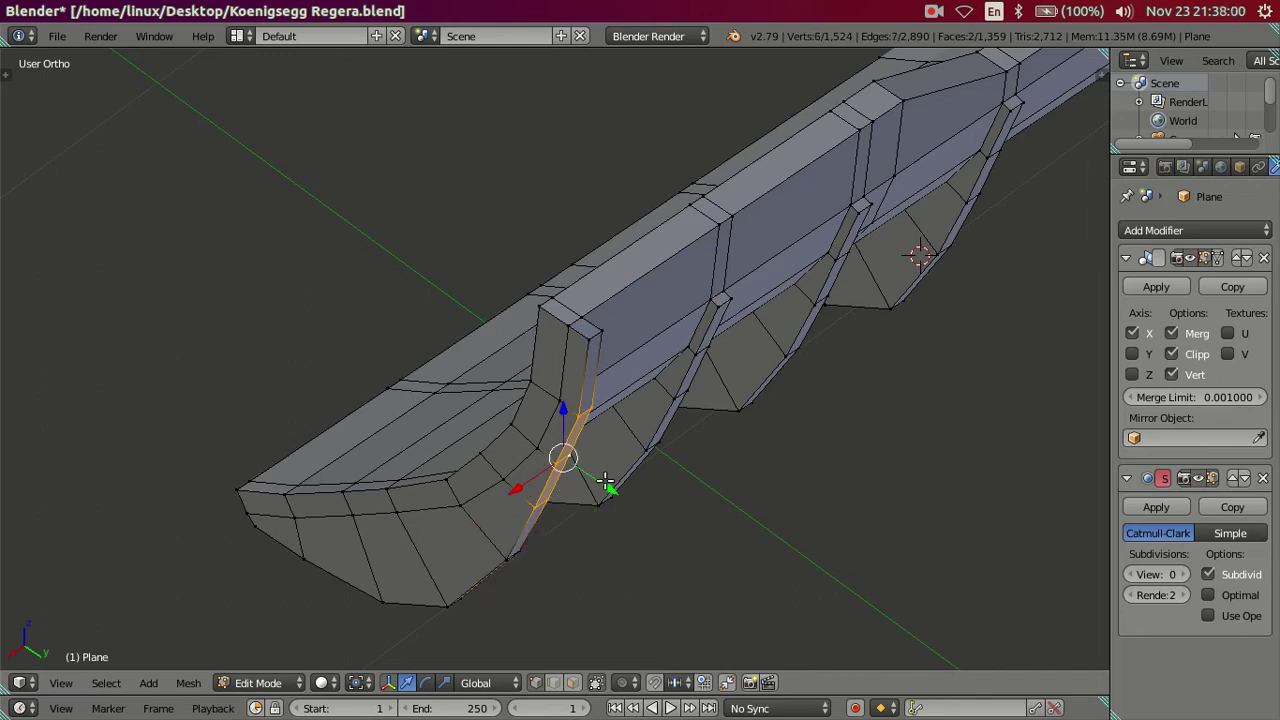
pyautogui.press('g')
pyautogui.click(597, 405)
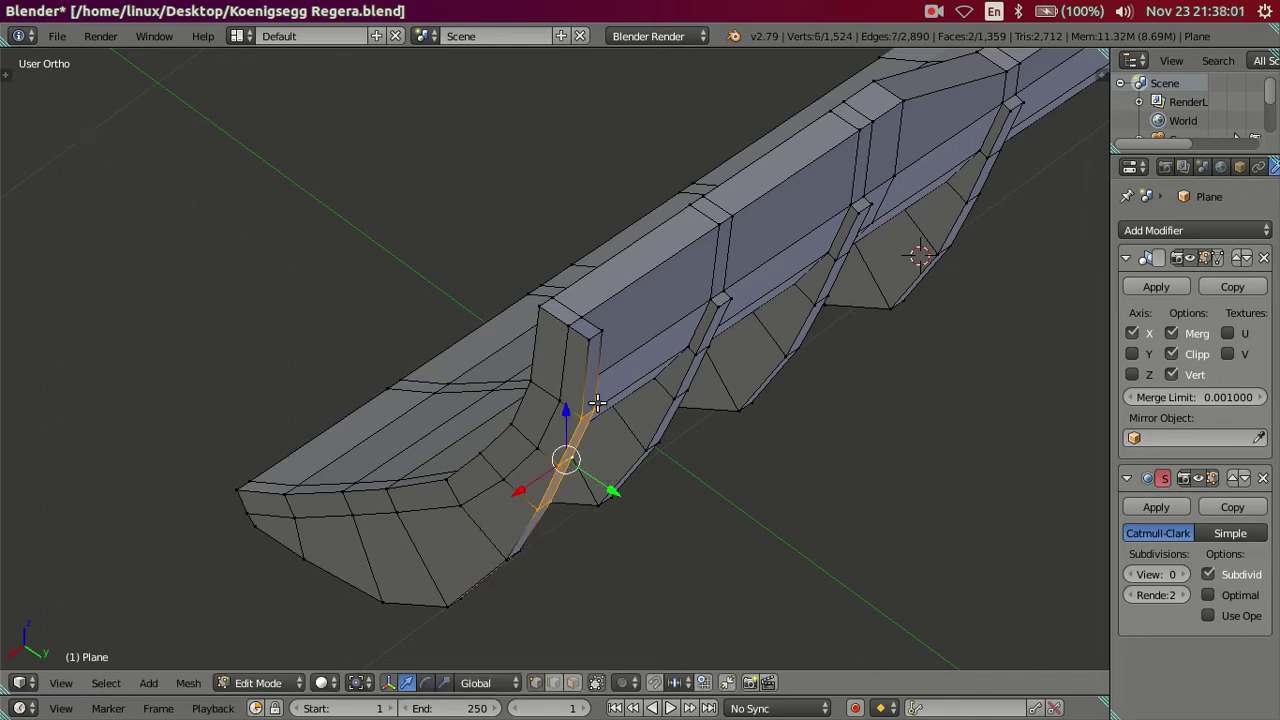
pyautogui.rightClick(588, 345)
pyautogui.press('g')
pyautogui.press('z')
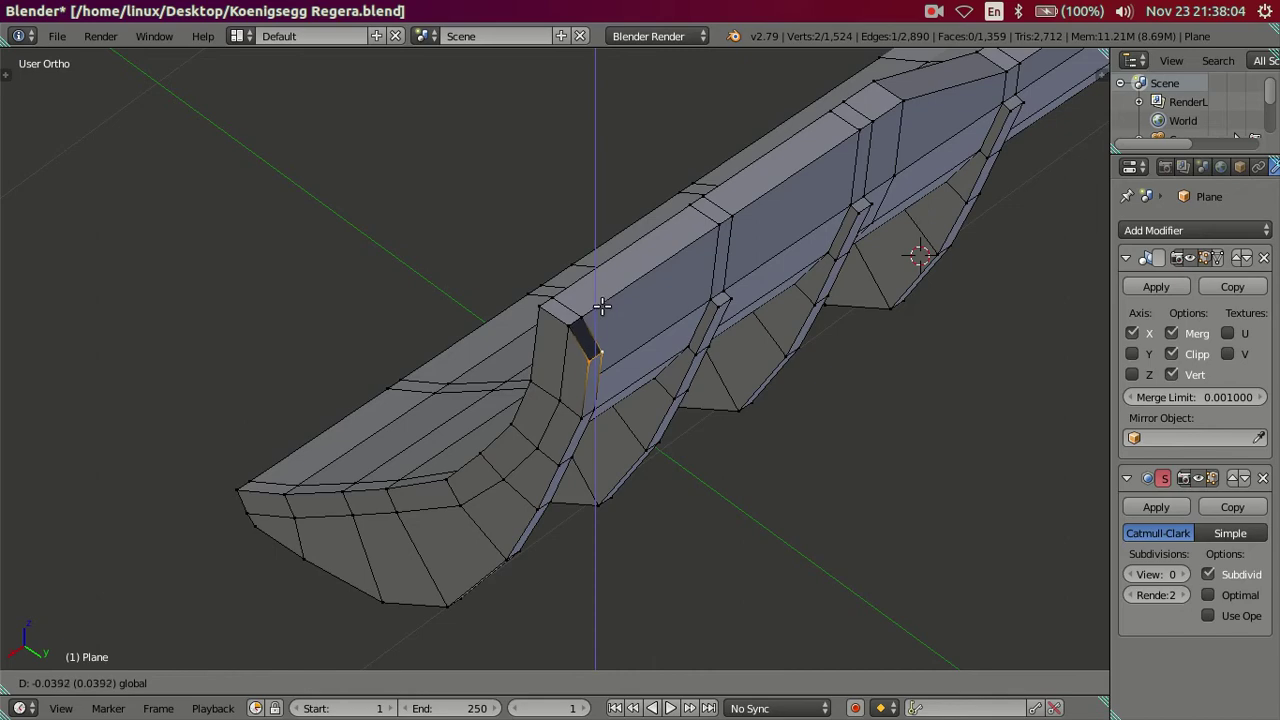
pyautogui.click(602, 307)
pyautogui.moveTo(600, 330)
pyautogui.mouseDown(button='middle')
pyautogui.moveTo(574, 309)
pyautogui.moveTo(531, 428)
pyautogui.moveTo(560, 520)
pyautogui.moveTo(610, 580)
pyautogui.moveTo(666, 587)
pyautogui.moveTo(894, 420)
pyautogui.moveTo(754, 391)
pyautogui.moveTo(584, 327)
pyautogui.mouseUp(button='middle')
pyautogui.keyDown('shift'); pyautogui.scroll(4, 530, 445); pyautogui.keyUp('shift')
pyautogui.press('a')
pyautogui.scroll(3, 584, 327)
# Select the panel's end face and flip its normals.
pyautogui.click(450, 323)
pyautogui.keyDown('shift'); pyautogui.click(466, 329); pyautogui.keyUp('shift')
pyautogui.keyDown('shift'); pyautogui.click(490, 272); pyautogui.keyUp('shift')
pyautogui.hotkey('ctrl', 'f')
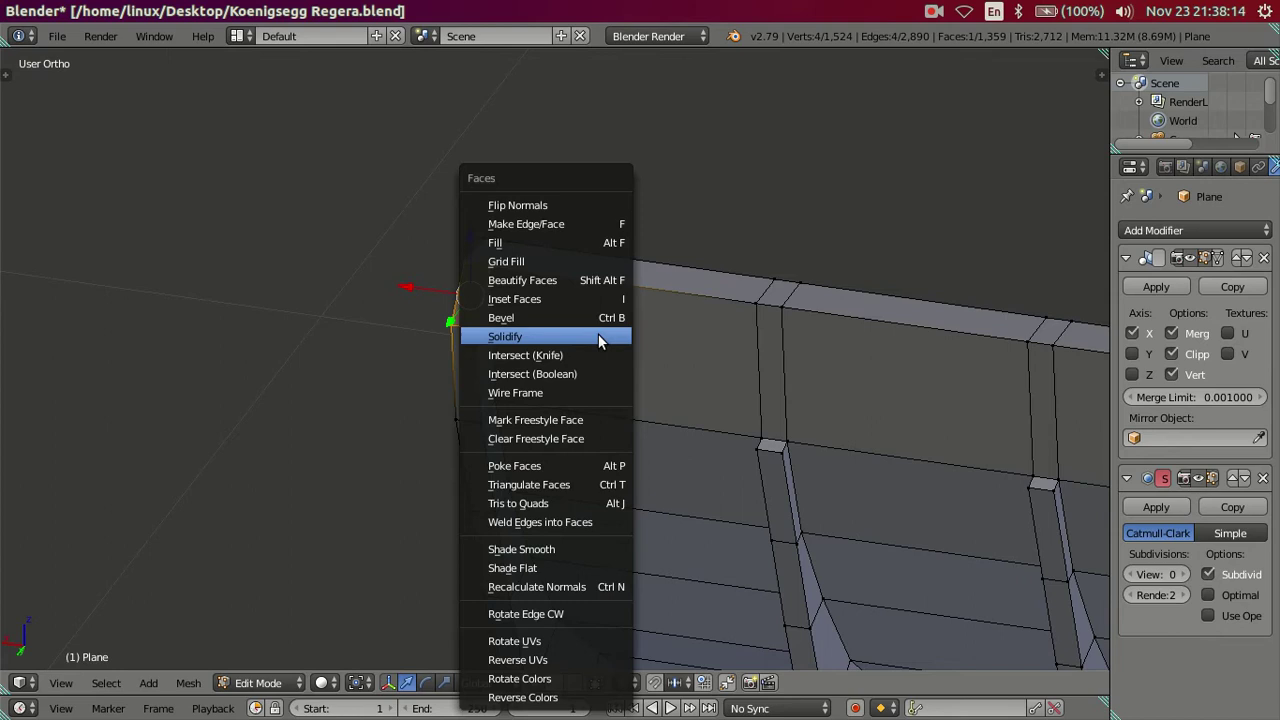
pyautogui.click(572, 202)
pyautogui.press('a')
# Orbit under the end cap and start a loop cut, then cancel it.
pyautogui.scroll(-3, 460, 280)
pyautogui.moveTo(460, 280); pyautogui.dragTo(677, 360, button='middle')
pyautogui.moveTo(560, 432)
pyautogui.mouseDown(button='middle')
pyautogui.moveTo(566, 500)
pyautogui.moveTo(543, 474)
pyautogui.moveTo(551, 406)
pyautogui.moveTo(573, 384)
pyautogui.moveTo(560, 374)
pyautogui.moveTo(529, 409)
pyautogui.moveTo(523, 523)
pyautogui.moveTo(729, 441)
pyautogui.mouseUp(button='middle')
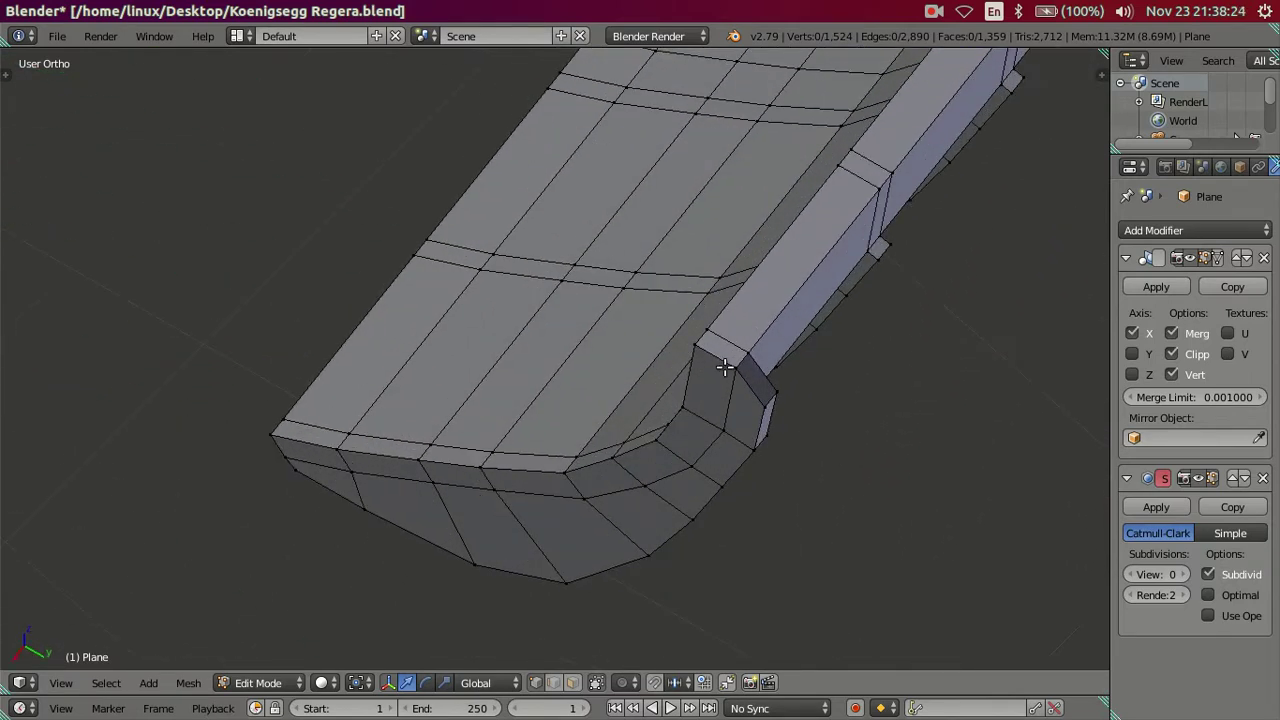
pyautogui.scroll(1, 709, 358)
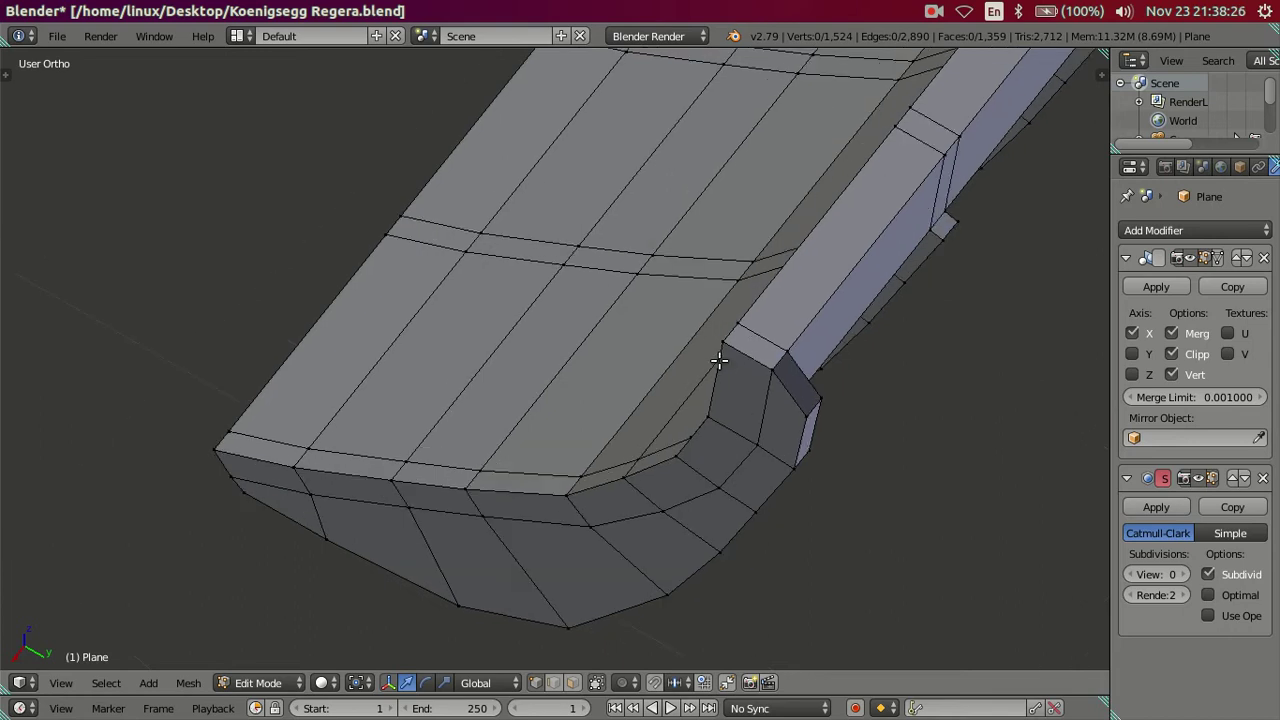
pyautogui.scroll(1, 719, 361)
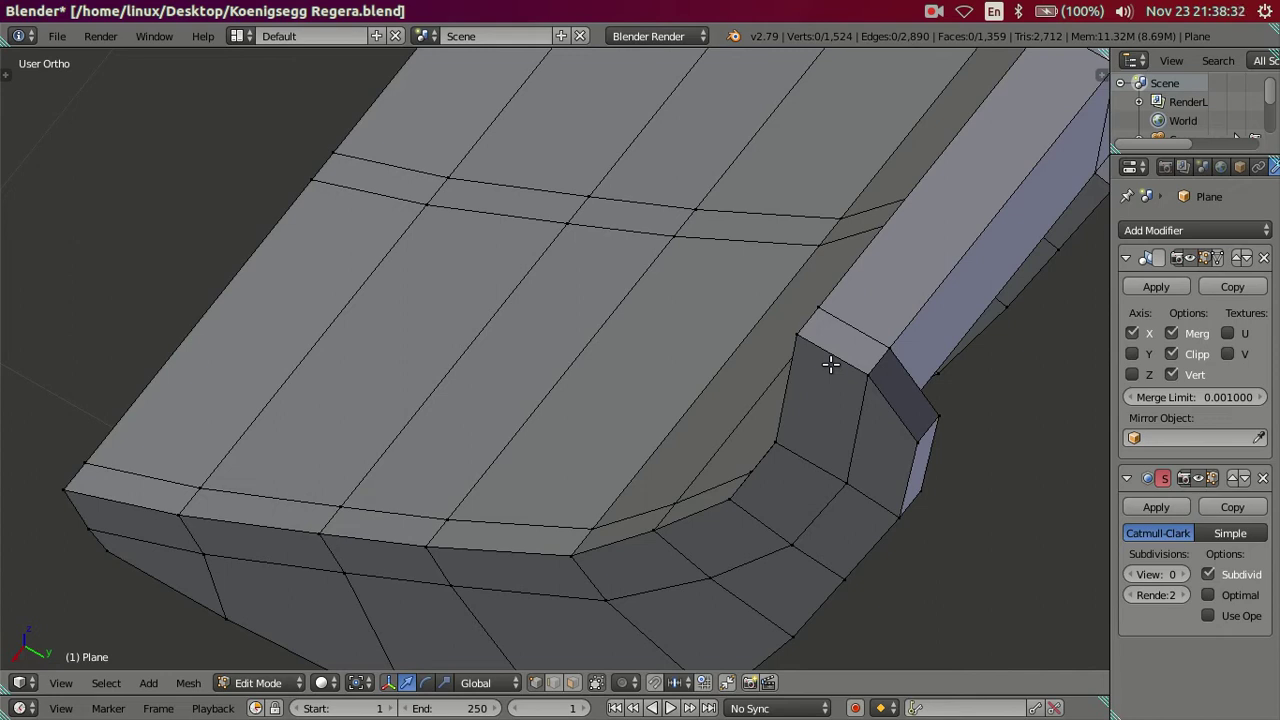
pyautogui.hotkey('ctrl', 'r')
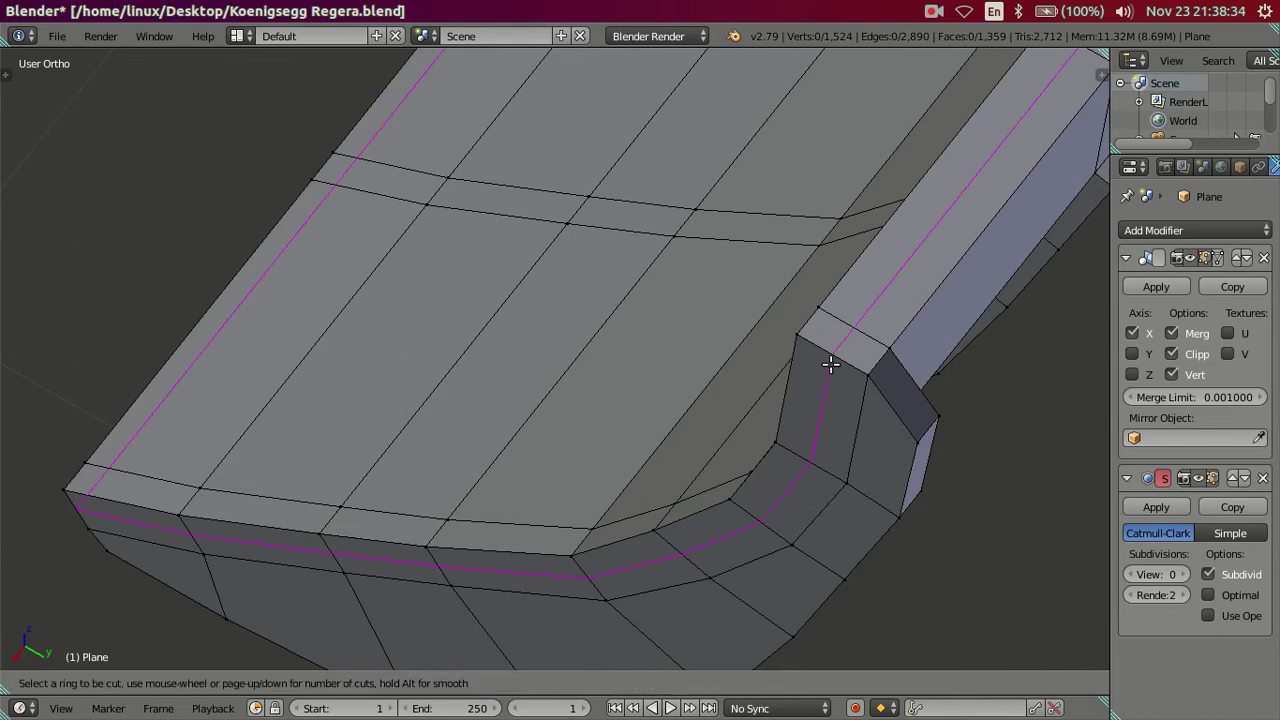
pyautogui.press('Escape')
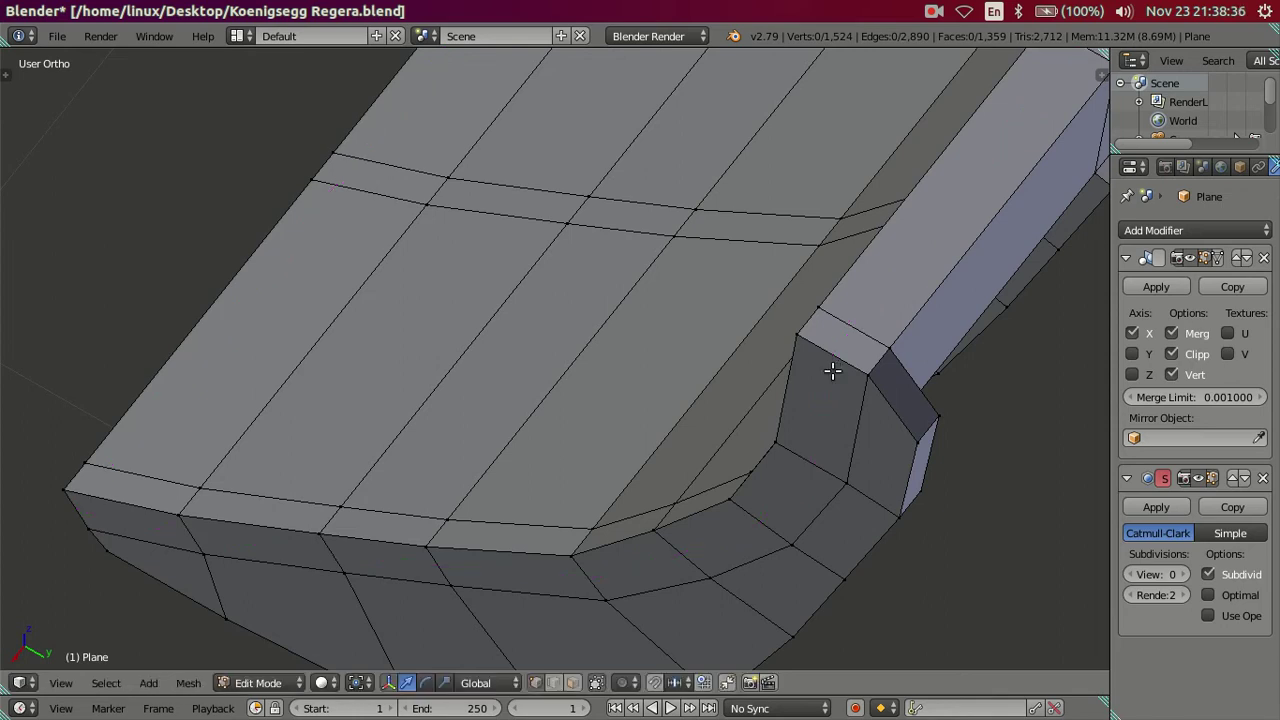
# Select the corner vertex and the edge loop along the panel's end face.
pyautogui.moveTo(830, 365); pyautogui.dragTo(505, 318, button='middle')
pyautogui.rightClick(505, 318)
pyautogui.scroll(-3, 505, 318)
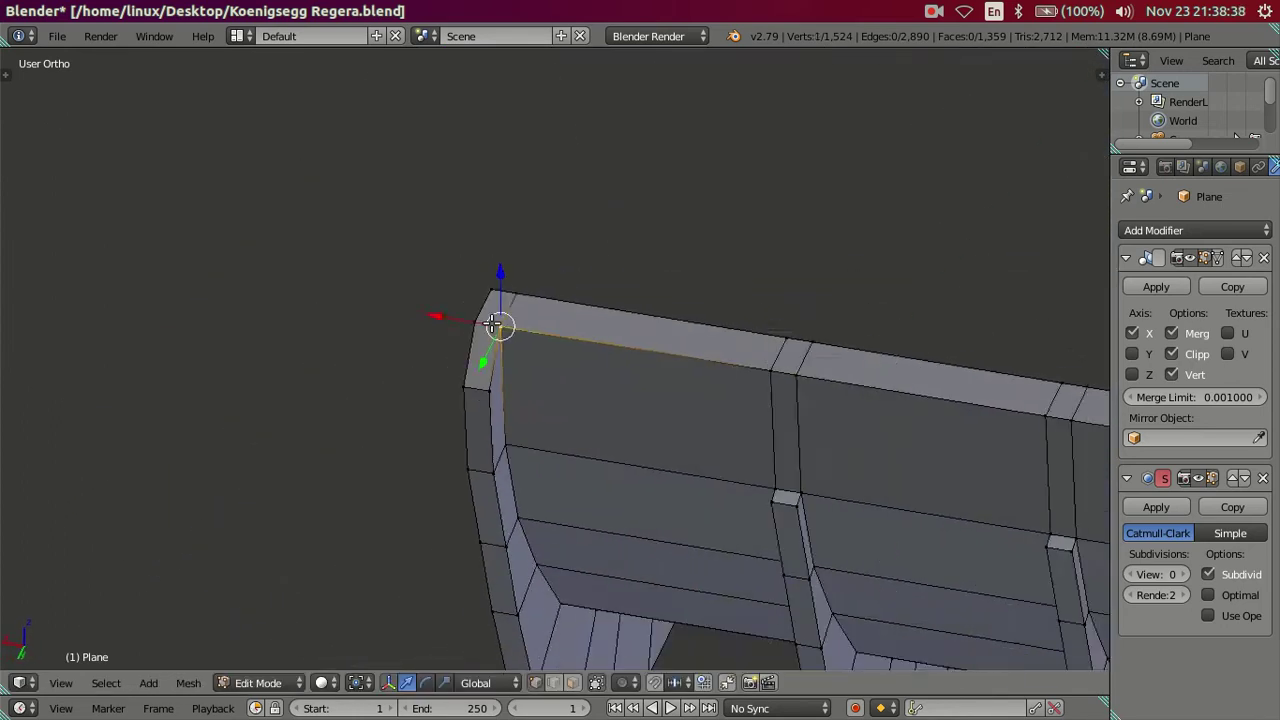
pyautogui.moveTo(705, 568)
pyautogui.mouseDown(button='middle')
pyautogui.moveTo(666, 466)
pyautogui.moveTo(622, 444)
pyautogui.mouseUp(button='middle')
pyautogui.keyDown('alt'); pyautogui.rightClick(640, 615); pyautogui.keyUp('alt')
pyautogui.moveTo(645, 600)
pyautogui.mouseDown(button='middle')
pyautogui.moveTo(575, 340)
pyautogui.moveTo(531, 360)
pyautogui.mouseUp(button='middle')
pyautogui.scroll(3, 575, 340)
# Toggle Blender to fullscreen from the Window menu.
pyautogui.click(154, 36)
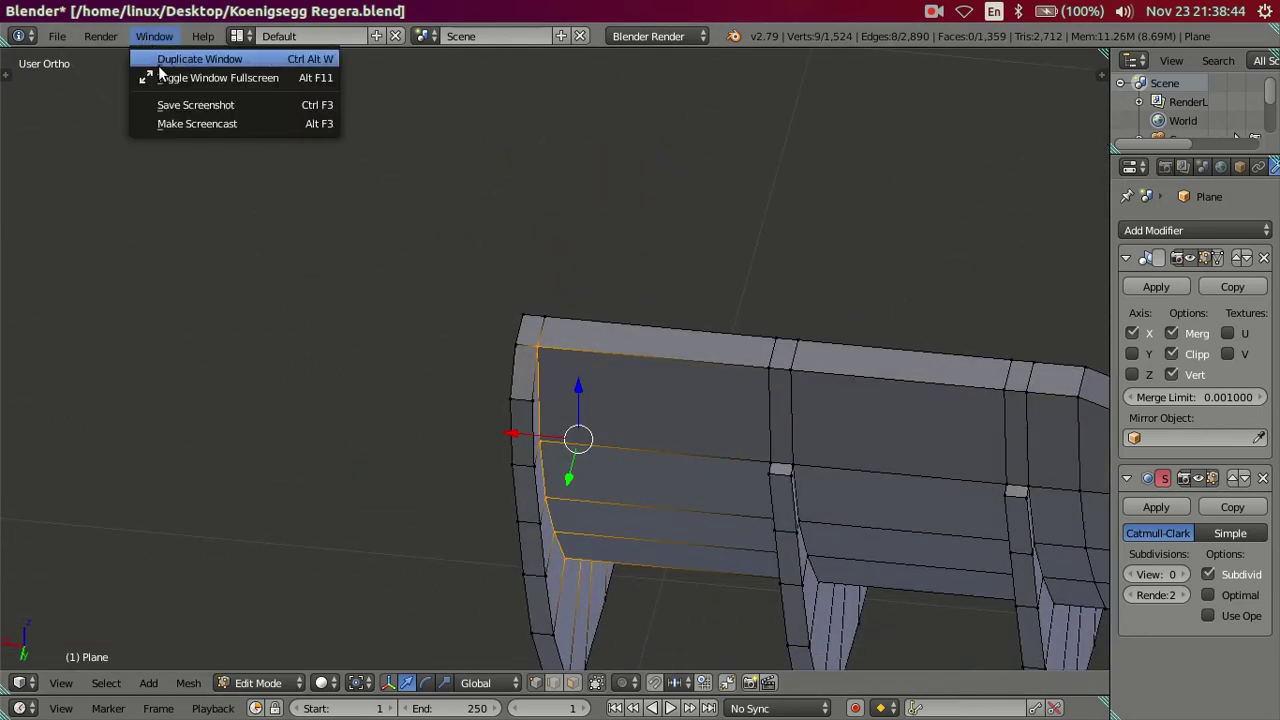
pyautogui.click(160, 77)
pyautogui.moveTo(657, 406)
pyautogui.mouseDown(button='middle')
pyautogui.moveTo(563, 260)
pyautogui.moveTo(477, 340)
pyautogui.moveTo(388, 260)
pyautogui.moveTo(354, 257)
pyautogui.moveTo(368, 265)
pyautogui.mouseUp(button='middle')
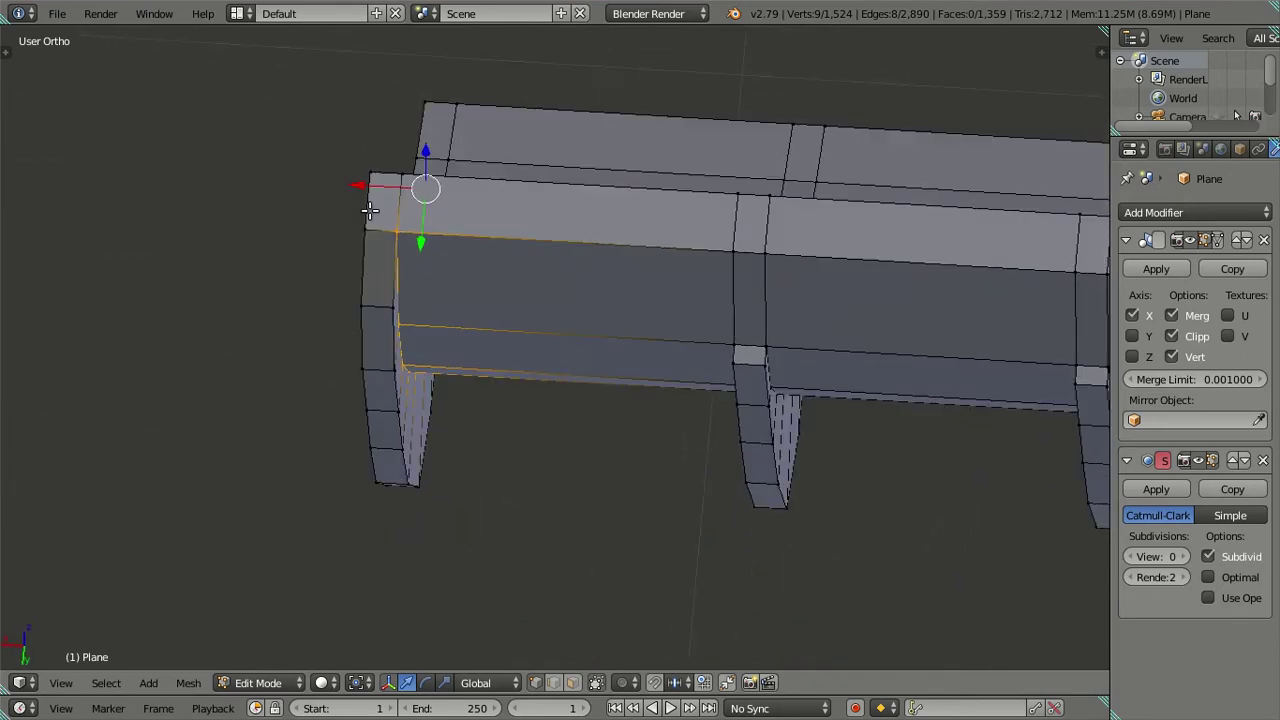
# Slide the selected end edge loop along X, then clear the selection.
pyautogui.moveTo(368, 185)
pyautogui.mouseDown()
pyautogui.moveTo(390, 190)
pyautogui.moveTo(386, 211)
pyautogui.mouseUp()
pyautogui.press('a')
pyautogui.moveTo(386, 211)
pyautogui.mouseDown(button='middle')
pyautogui.moveTo(503, 297)
pyautogui.moveTo(466, 251)
pyautogui.moveTo(509, 300)
pyautogui.moveTo(554, 310)
pyautogui.mouseUp(button='middle')
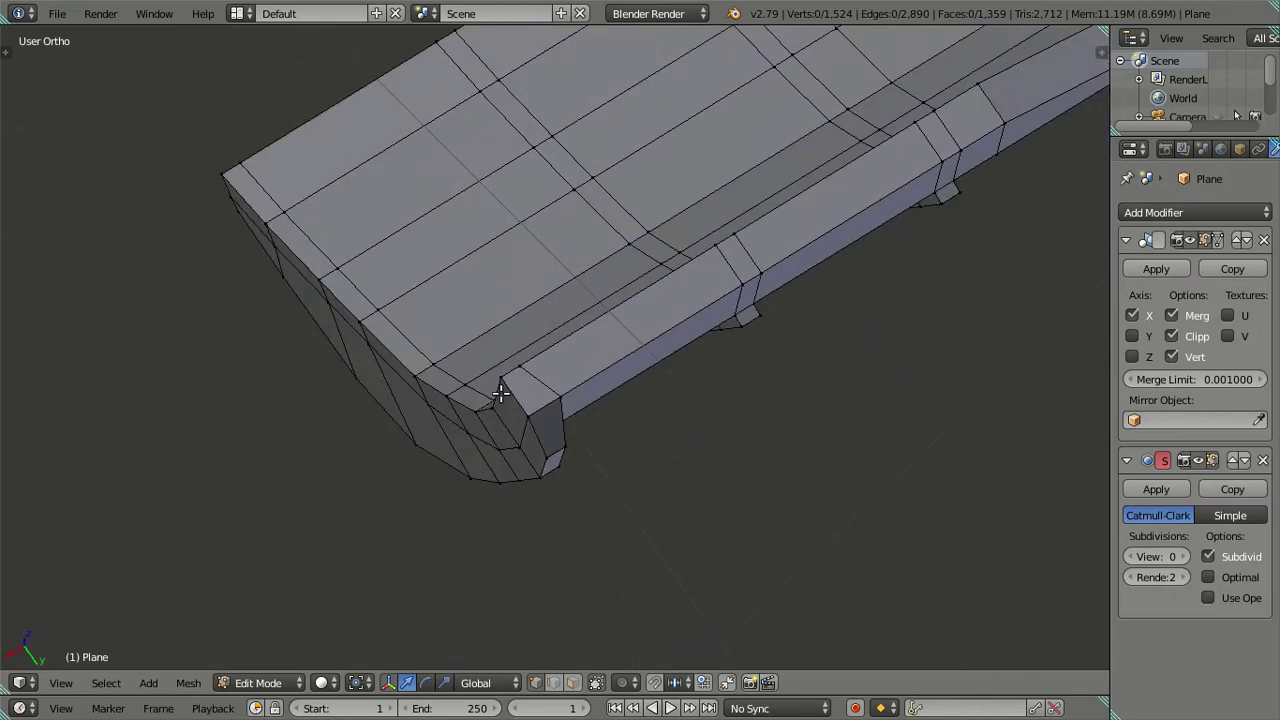
# Try dissolving edges on the rounded end twice, undoing both attempts.
pyautogui.keyDown('alt'); pyautogui.rightClick(222, 197); pyautogui.keyUp('alt')
pyautogui.press('x')
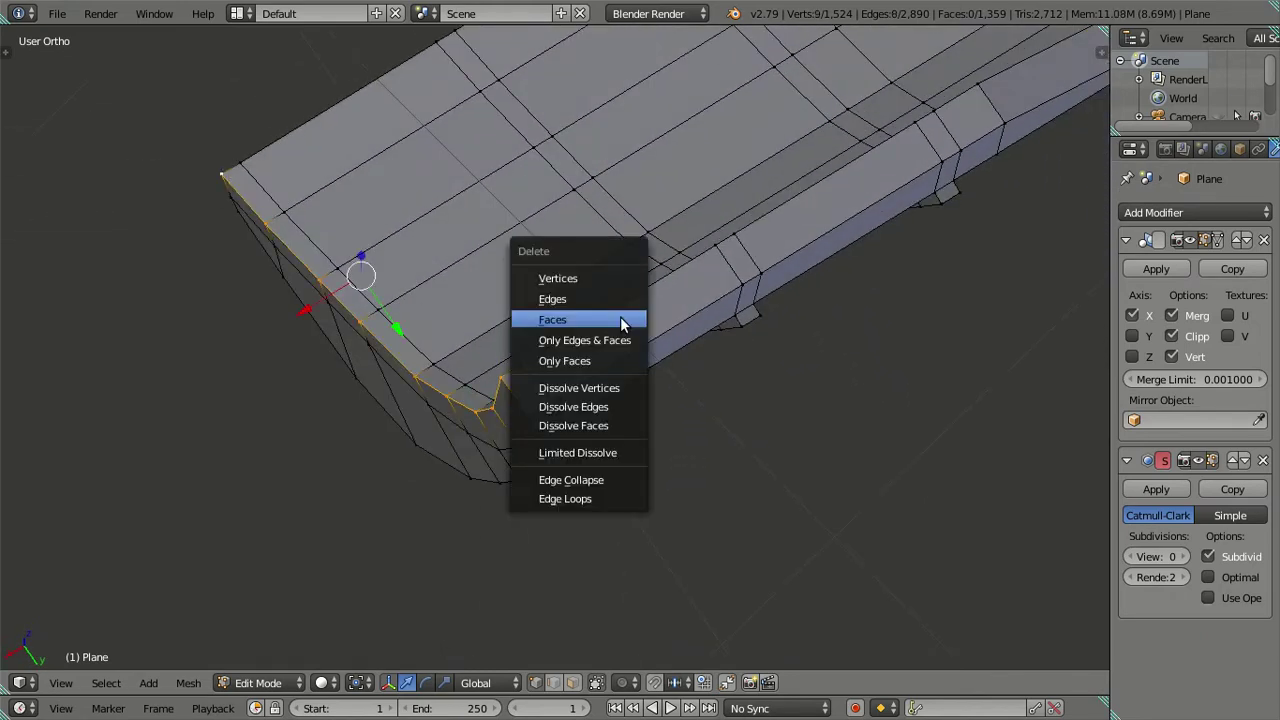
pyautogui.click(607, 404)
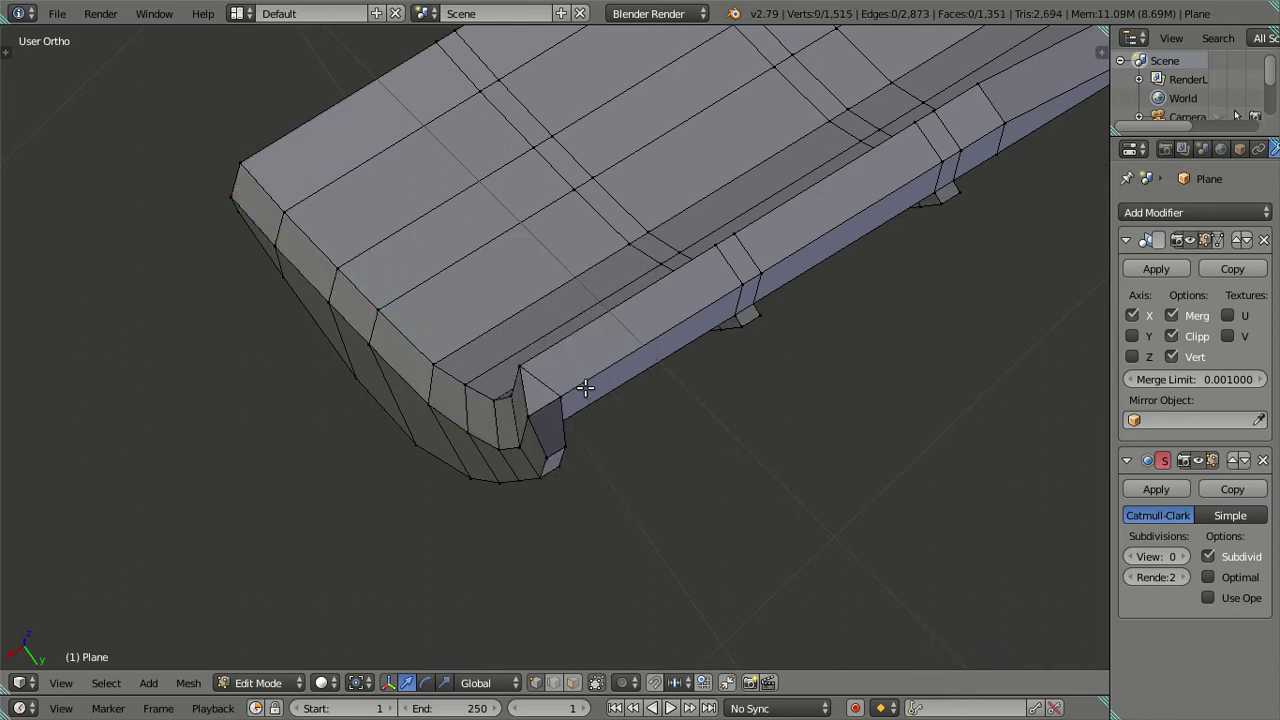
pyautogui.hotkey('ctrl', 'z')
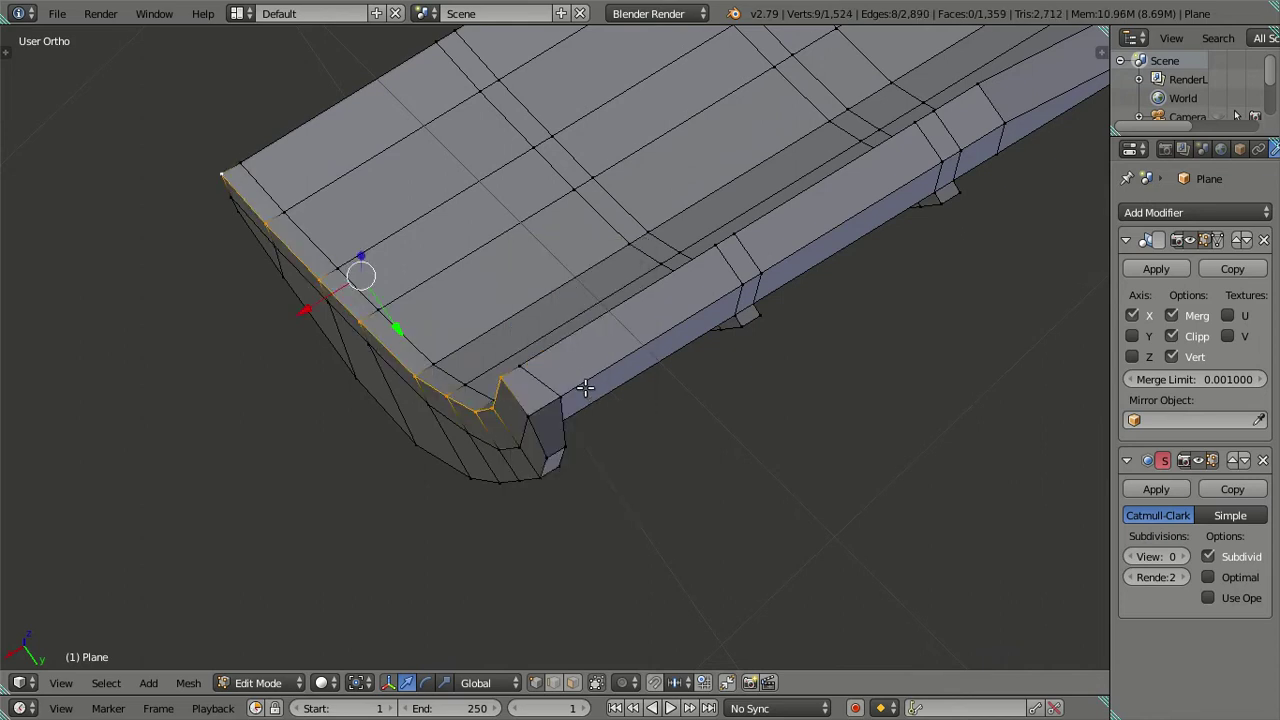
pyautogui.moveTo(585, 388)
pyautogui.mouseDown(button='middle')
pyautogui.moveTo(620, 420)
pyautogui.moveTo(661, 411)
pyautogui.moveTo(575, 454)
pyautogui.mouseUp(button='middle')
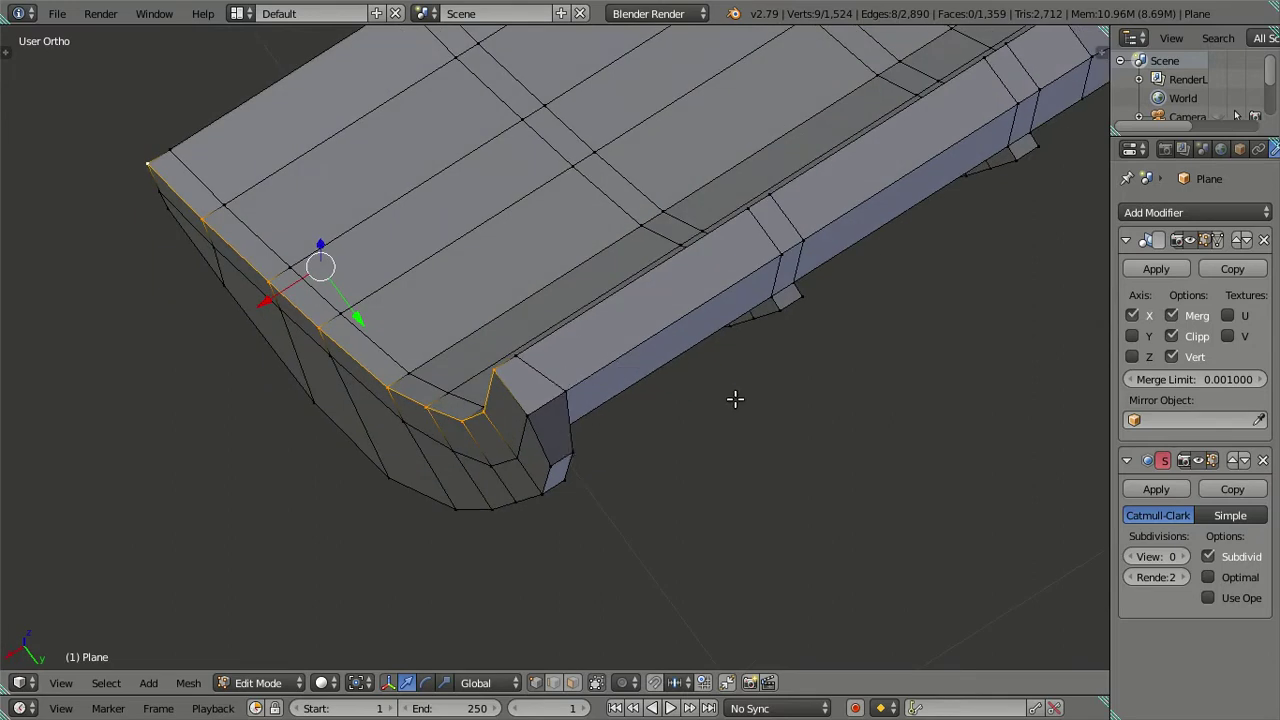
pyautogui.press('x')
pyautogui.click(606, 408)
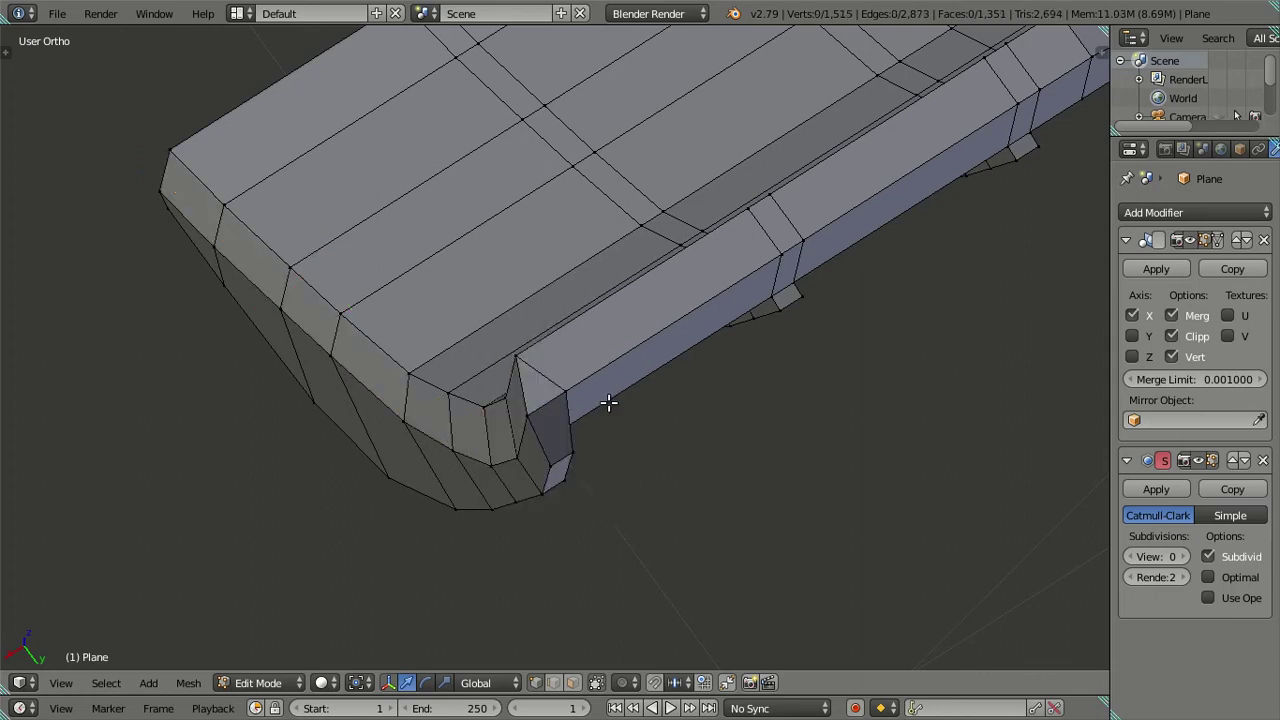
pyautogui.moveTo(553, 377)
pyautogui.mouseDown(button='middle')
pyautogui.moveTo(603, 434)
pyautogui.moveTo(609, 420)
pyautogui.moveTo(569, 426)
pyautogui.moveTo(705, 413)
pyautogui.moveTo(823, 446)
pyautogui.moveTo(917, 417)
pyautogui.moveTo(940, 457)
pyautogui.moveTo(643, 434)
pyautogui.moveTo(570, 395)
pyautogui.moveTo(480, 377)
pyautogui.moveTo(545, 387)
pyautogui.mouseUp(button='middle')
pyautogui.hotkey('ctrl', 'z')
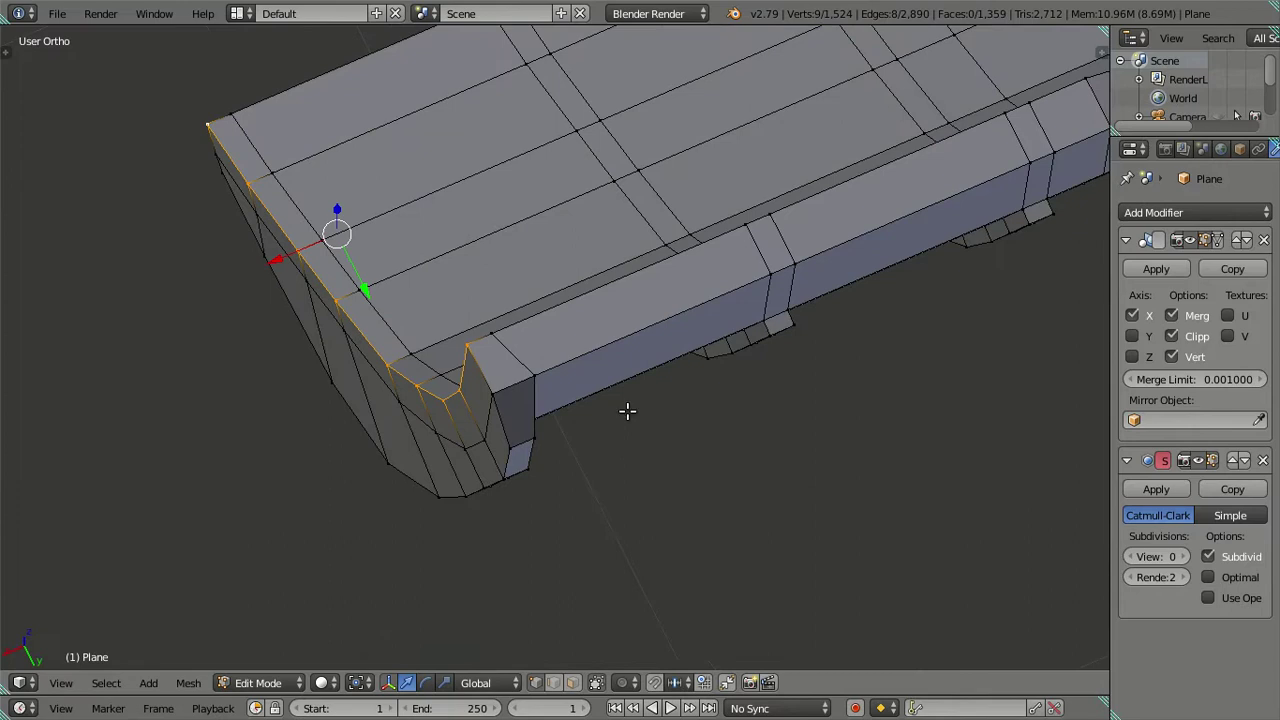
pyautogui.press('a')
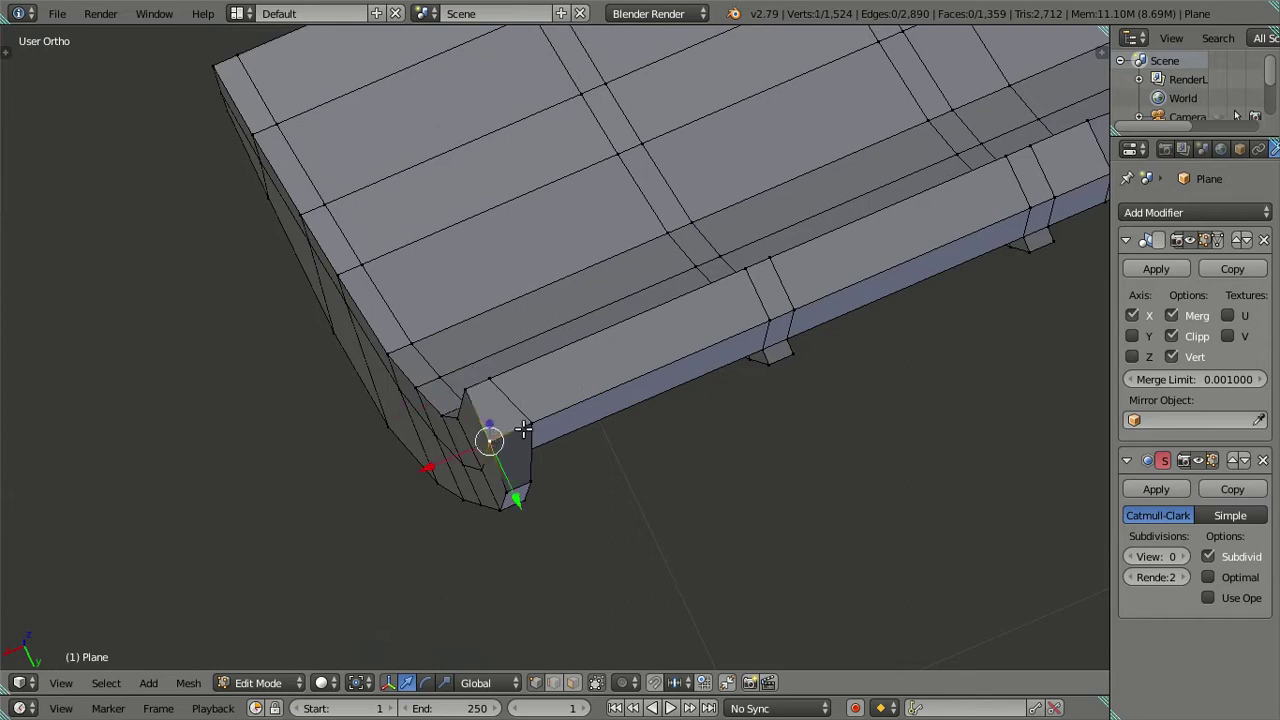
# Dissolve the surplus edges and an extra edge loop on the rounded end.
pyautogui.moveTo(304, 295)
pyautogui.mouseDown(button='middle')
pyautogui.moveTo(671, 143)
pyautogui.moveTo(680, 517)
pyautogui.moveTo(643, 549)
pyautogui.moveTo(634, 391)
pyautogui.mouseUp(button='middle')
pyautogui.keyDown('shift'); pyautogui.rightClick(665, 387); pyautogui.keyUp('shift')
pyautogui.press('x')
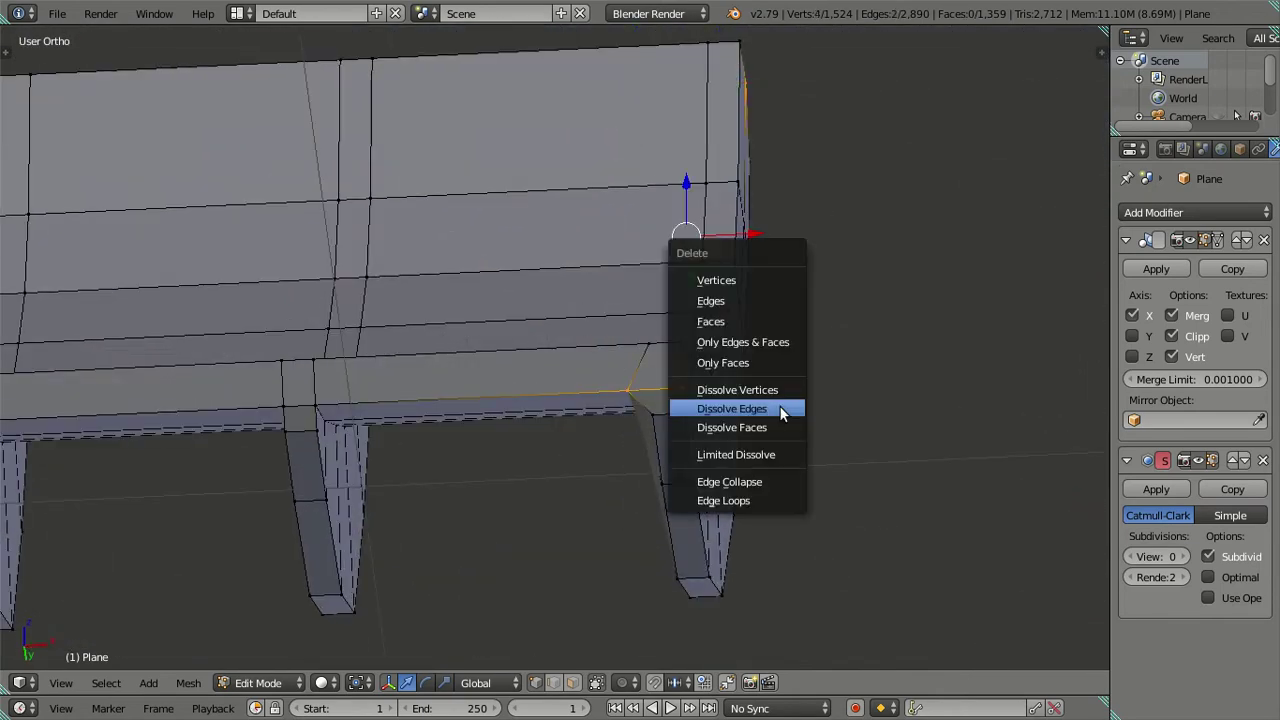
pyautogui.click(783, 409)
pyautogui.moveTo(780, 406)
pyautogui.mouseDown(button='middle')
pyautogui.moveTo(756, 367)
pyautogui.moveTo(711, 376)
pyautogui.moveTo(651, 457)
pyautogui.moveTo(533, 532)
pyautogui.moveTo(523, 589)
pyautogui.moveTo(563, 468)
pyautogui.mouseUp(button='middle')
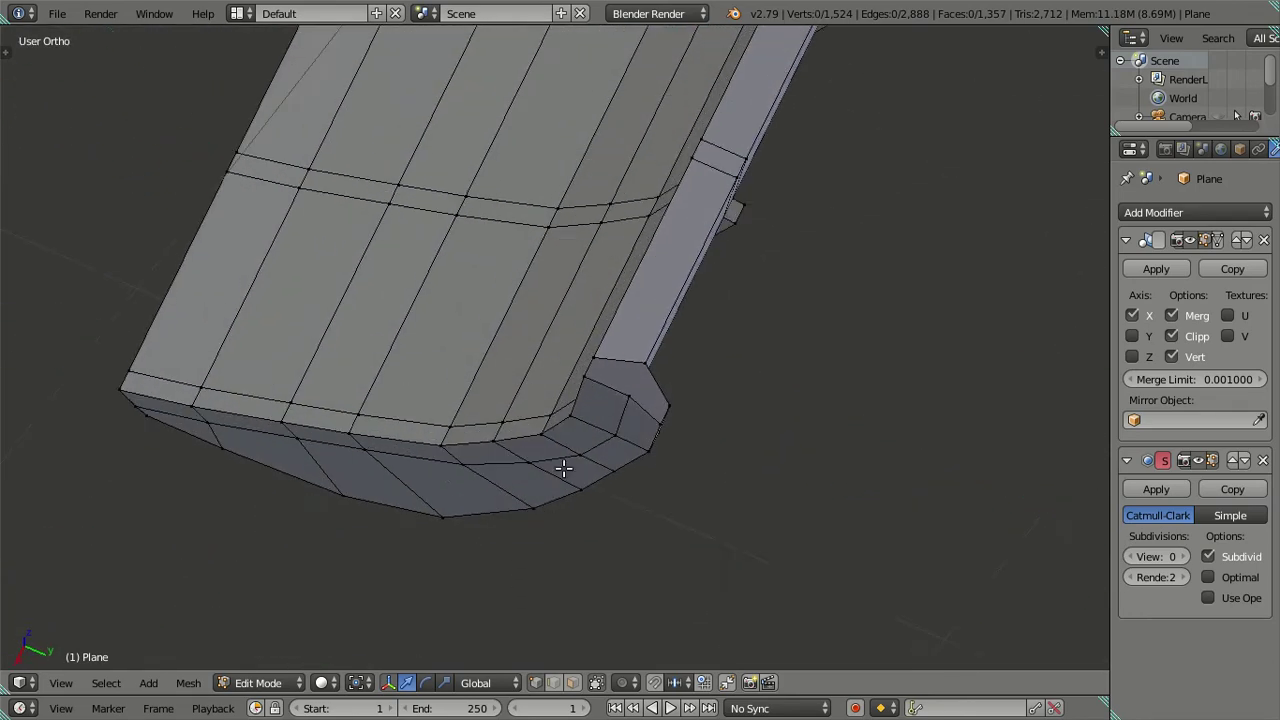
pyautogui.keyDown('alt'); pyautogui.rightClick(562, 432); pyautogui.keyUp('alt')
pyautogui.press('x')
pyautogui.click(691, 406)
pyautogui.press('a')
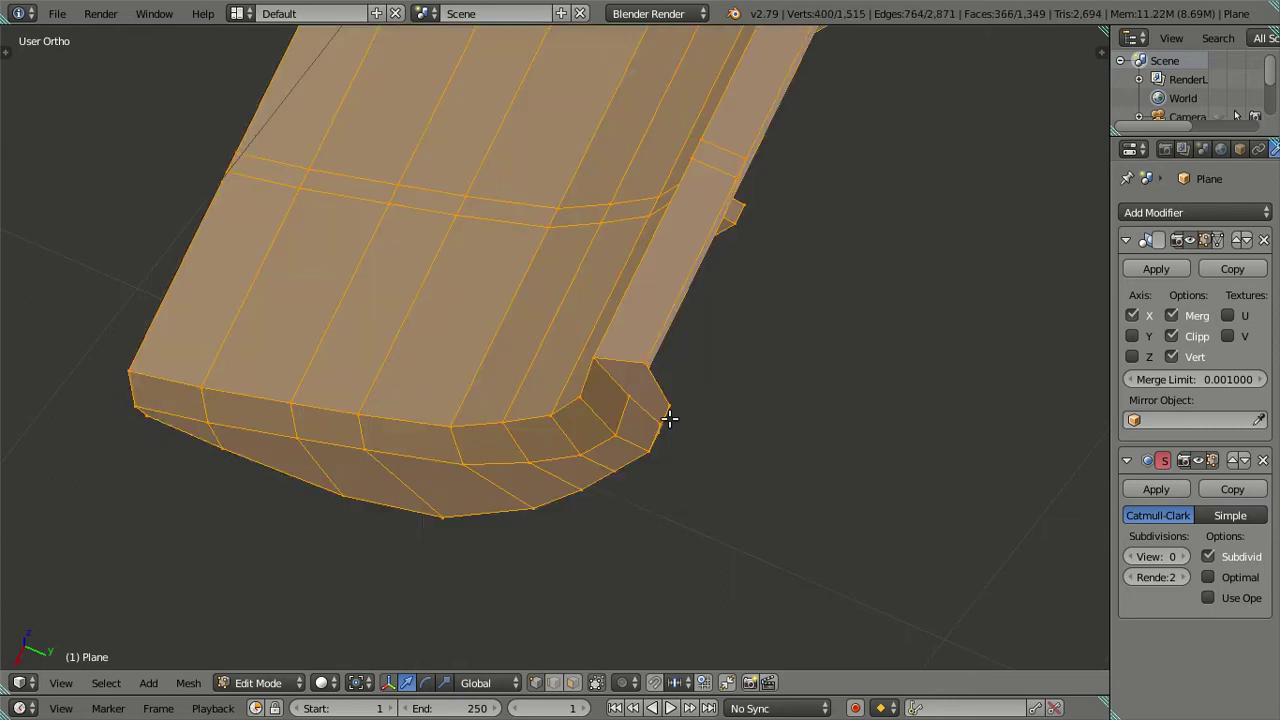
pyautogui.press('a')
# Move an edge loop on the rounded end along Y and frame the selection.
pyautogui.moveTo(666, 420)
pyautogui.mouseDown(button='middle')
pyautogui.moveTo(591, 380)
pyautogui.moveTo(560, 408)
pyautogui.moveTo(599, 415)
pyautogui.mouseUp(button='middle')
pyautogui.keyDown('alt'); pyautogui.rightClick(488, 441); pyautogui.keyUp('alt')
pyautogui.moveTo(514, 443)
pyautogui.mouseDown(button='middle')
pyautogui.moveTo(600, 380)
pyautogui.moveTo(680, 399)
pyautogui.moveTo(694, 234)
pyautogui.moveTo(734, 200)
pyautogui.moveTo(781, 197)
pyautogui.moveTo(789, 254)
pyautogui.moveTo(677, 429)
pyautogui.moveTo(465, 437)
pyautogui.mouseUp(button='middle')
pyautogui.moveTo(446, 429)
pyautogui.mouseDown()
pyautogui.moveTo(433, 422)
pyautogui.moveTo(426, 474)
pyautogui.mouseUp()
pyautogui.moveTo(426, 474)
pyautogui.mouseDown(button='middle')
pyautogui.moveTo(469, 300)
pyautogui.moveTo(453, 380)
pyautogui.moveTo(349, 519)
pyautogui.mouseUp(button='middle')
pyautogui.keyDown('shift'); pyautogui.click(325, 514); pyautogui.keyUp('shift')
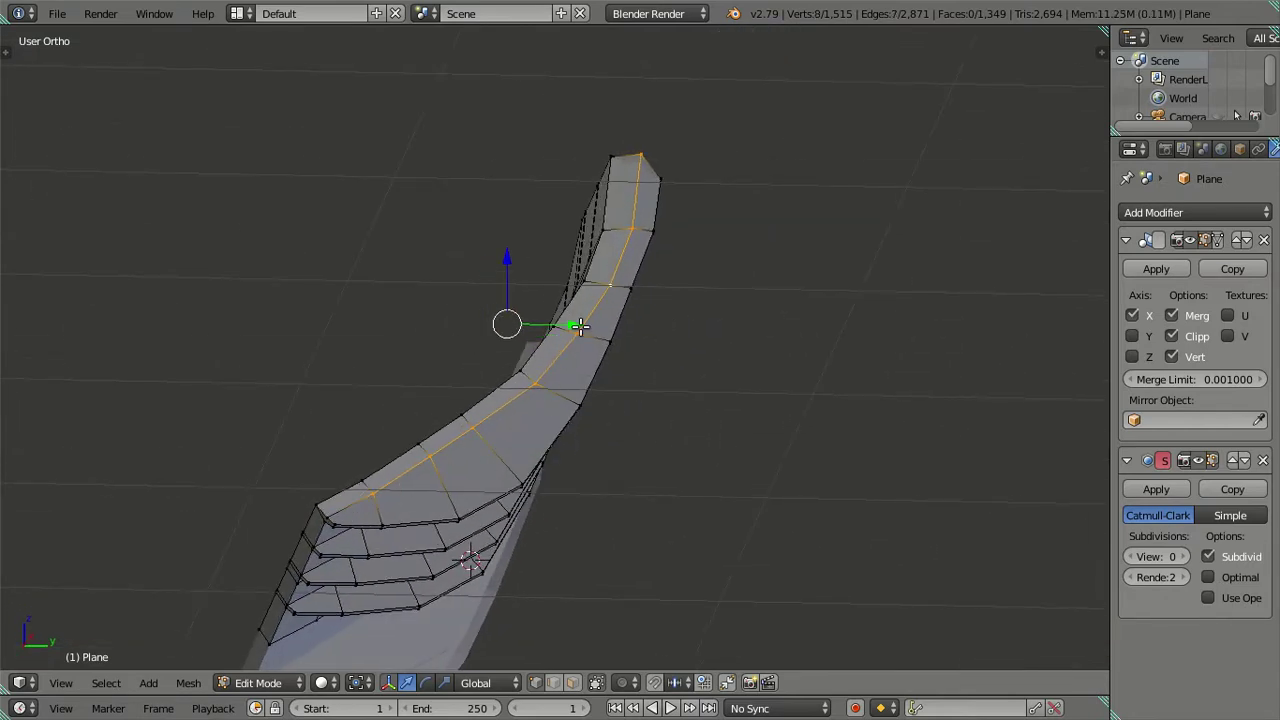
pyautogui.moveTo(573, 320); pyautogui.dragTo(557, 314)
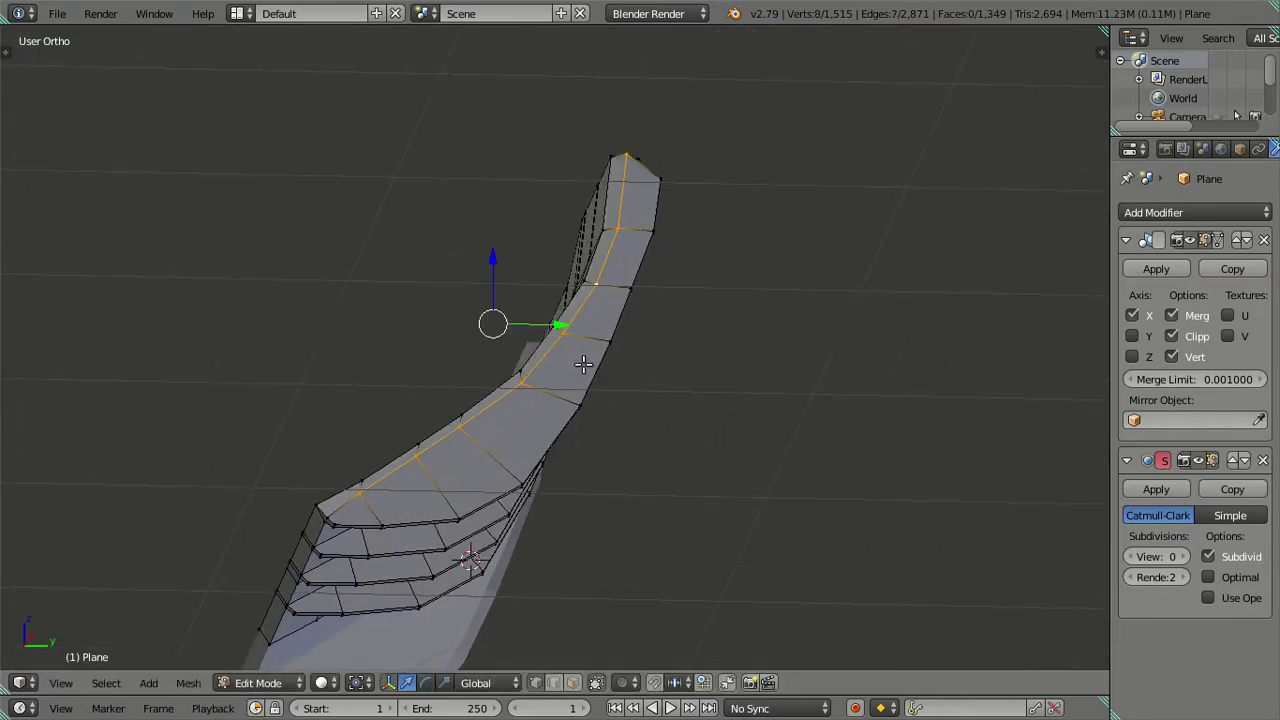
pyautogui.press('KP_Decimal')
# Raise a curved-piece vertex slightly along Z, then switch to Right Ortho view.
pyautogui.moveTo(627, 447)
pyautogui.mouseDown(button='middle')
pyautogui.moveTo(637, 489)
pyautogui.moveTo(692, 409)
pyautogui.moveTo(774, 400)
pyautogui.moveTo(700, 384)
pyautogui.mouseUp(button='middle')
pyautogui.rightClick(490, 545)
pyautogui.moveTo(490, 545)
pyautogui.mouseDown(button='middle')
pyautogui.moveTo(510, 495)
pyautogui.moveTo(525, 530)
pyautogui.moveTo(440, 488)
pyautogui.moveTo(368, 504)
pyautogui.mouseUp(button='middle')
pyautogui.moveTo(315, 474); pyautogui.dragTo(314, 466)
pyautogui.rightClick(374, 499)
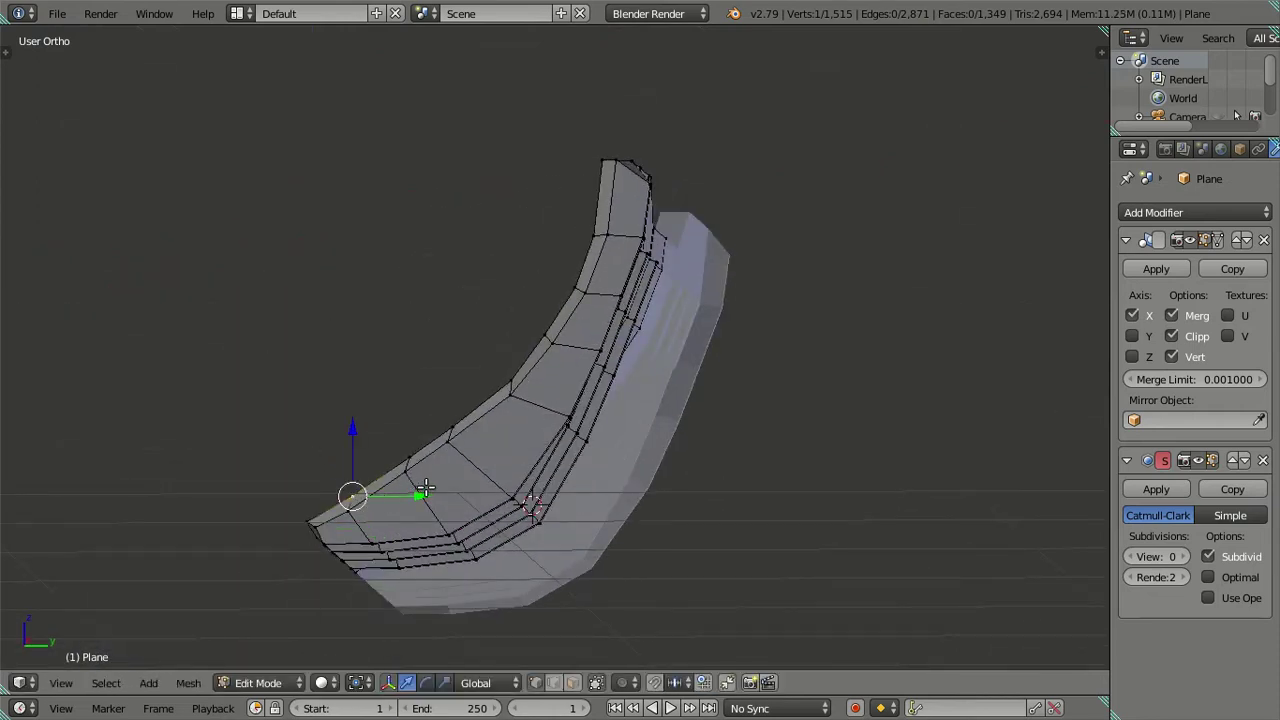
pyautogui.press('KP_3')
pyautogui.scroll(1, 382, 556)
# Move the curve's tip vertex along Y and shift three lower vertices onto the car's outline.
pyautogui.rightClick(276, 589)
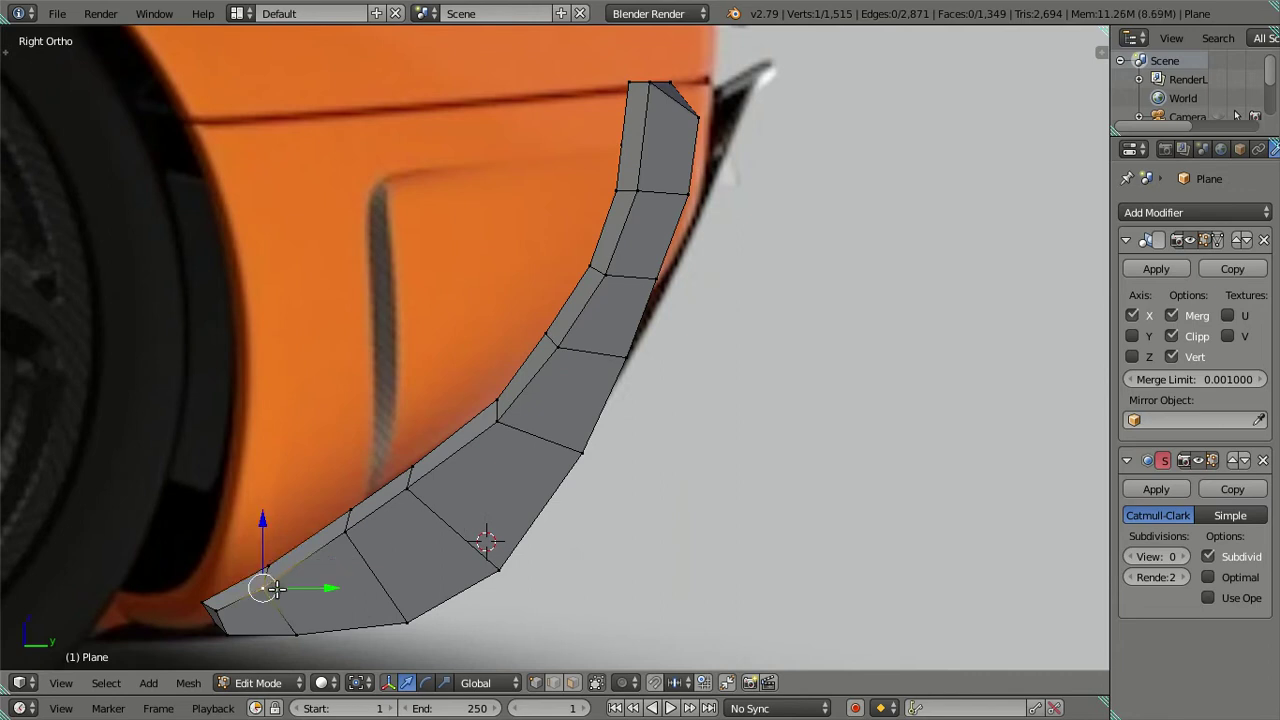
pyautogui.rightClick(218, 606)
pyautogui.press('g')
pyautogui.press('y')
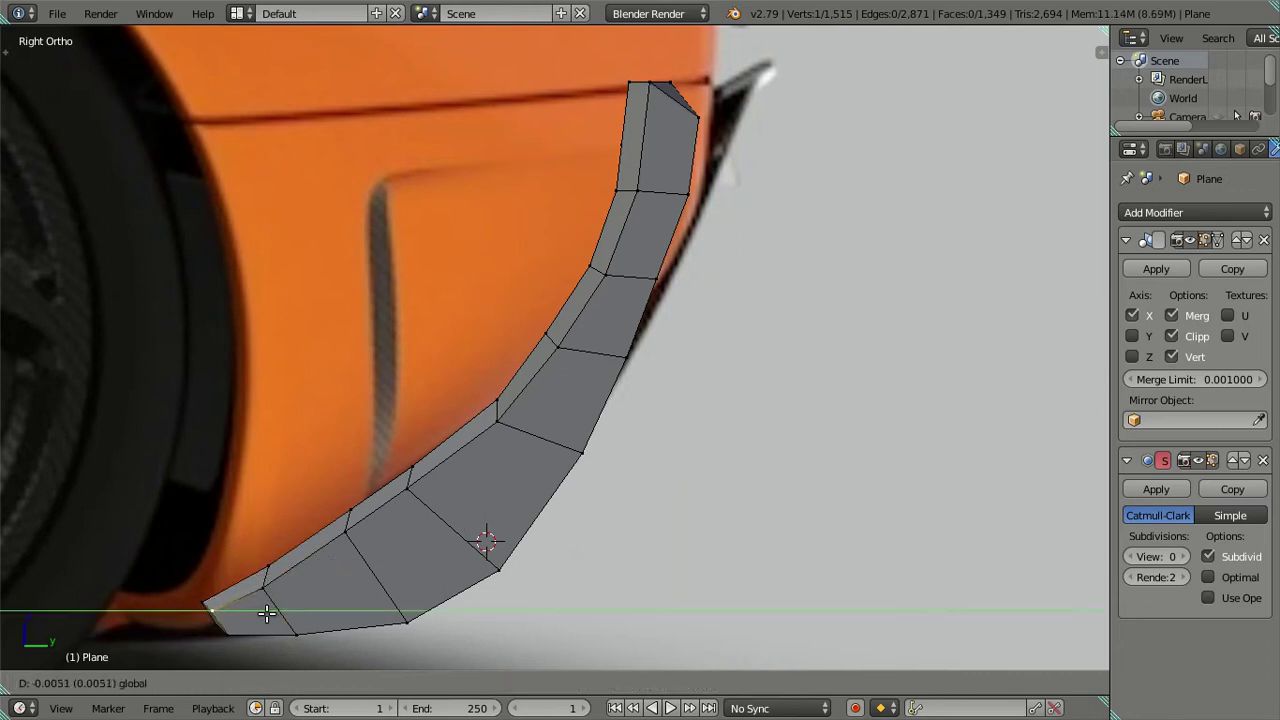
pyautogui.click(267, 613)
pyautogui.rightClick(283, 587)
pyautogui.keyDown('ctrl'); pyautogui.rightClick(408, 495); pyautogui.keyUp('ctrl')
pyautogui.press('g')
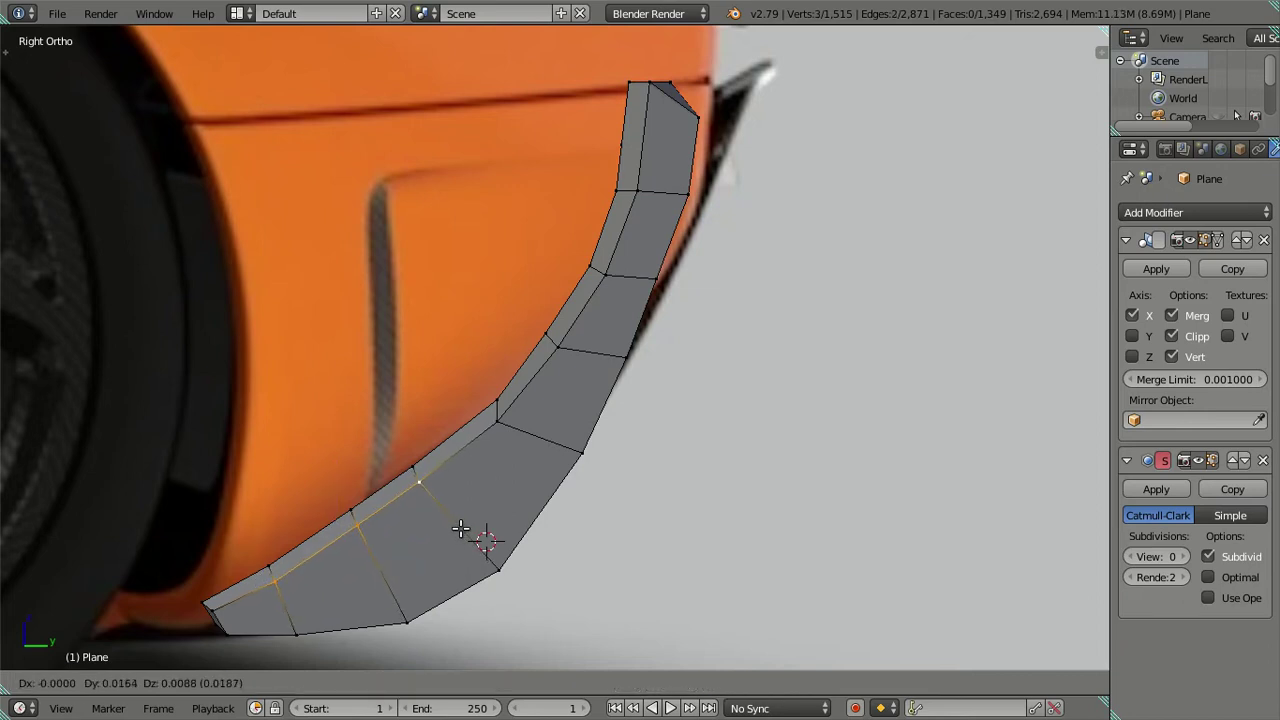
pyautogui.click(460, 529)
# Move two vertices higher up the curve onto the reference outline.
pyautogui.rightClick(496, 435)
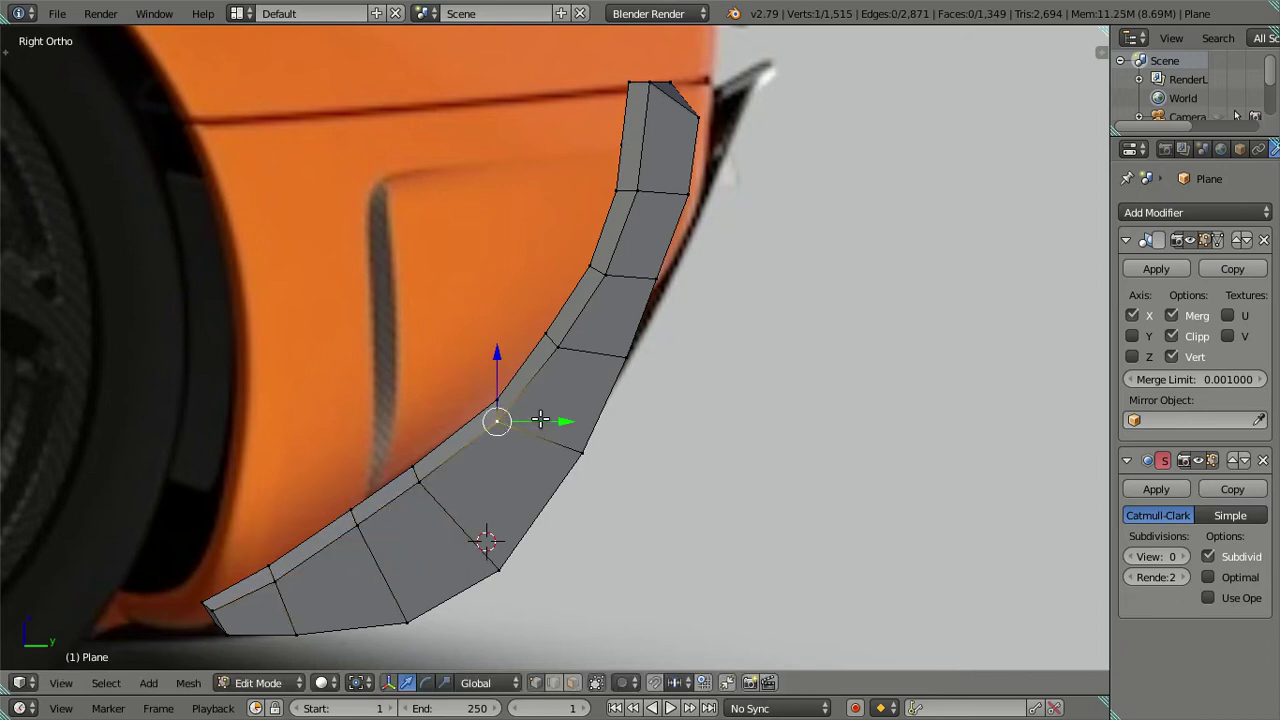
pyautogui.press('g')
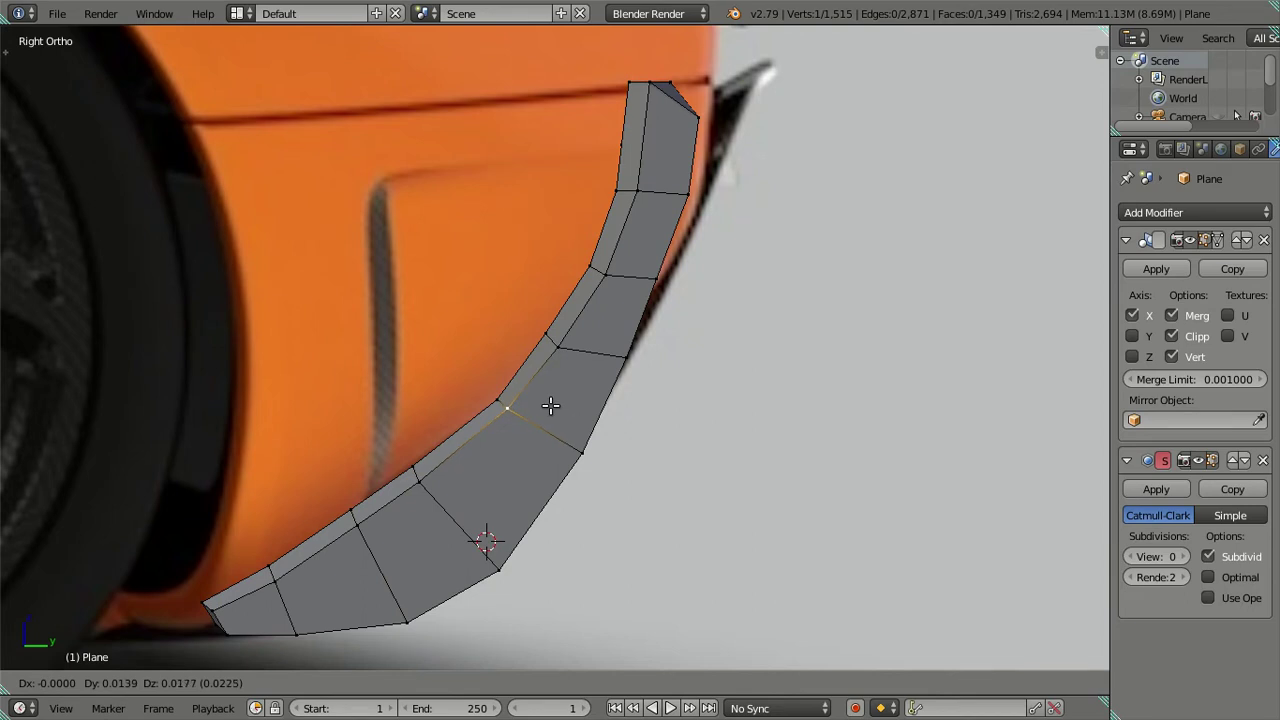
pyautogui.click(551, 405)
pyautogui.rightClick(560, 348)
pyautogui.press('g')
pyautogui.click(570, 352)
# Select the rim edge path around the curved end cap, starting from its corner vertex.
pyautogui.press('a')
pyautogui.moveTo(692, 176)
pyautogui.mouseDown(button='middle')
pyautogui.moveTo(540, 332)
pyautogui.moveTo(516, 385)
pyautogui.mouseUp(button='middle')
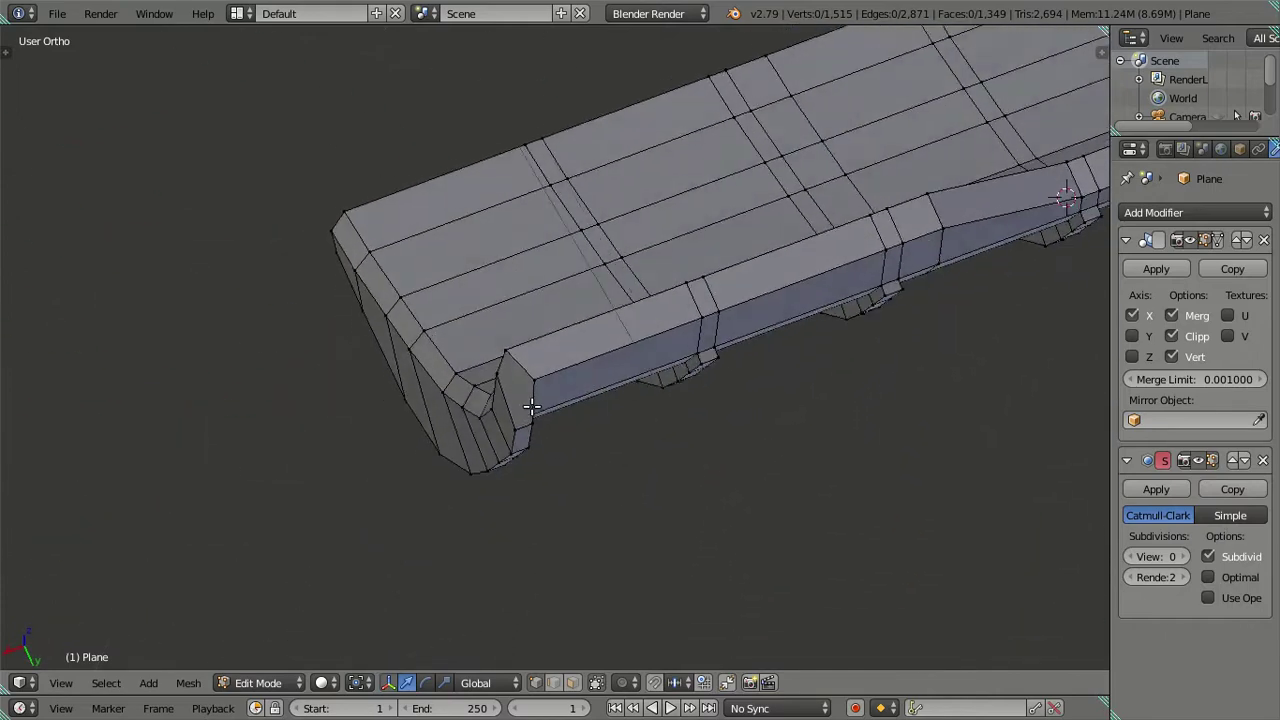
pyautogui.moveTo(552, 470)
pyautogui.mouseDown(button='middle')
pyautogui.moveTo(577, 491)
pyautogui.moveTo(618, 488)
pyautogui.moveTo(591, 506)
pyautogui.moveTo(545, 461)
pyautogui.moveTo(600, 529)
pyautogui.moveTo(650, 479)
pyautogui.moveTo(634, 423)
pyautogui.moveTo(549, 427)
pyautogui.moveTo(602, 432)
pyautogui.mouseUp(button='middle')
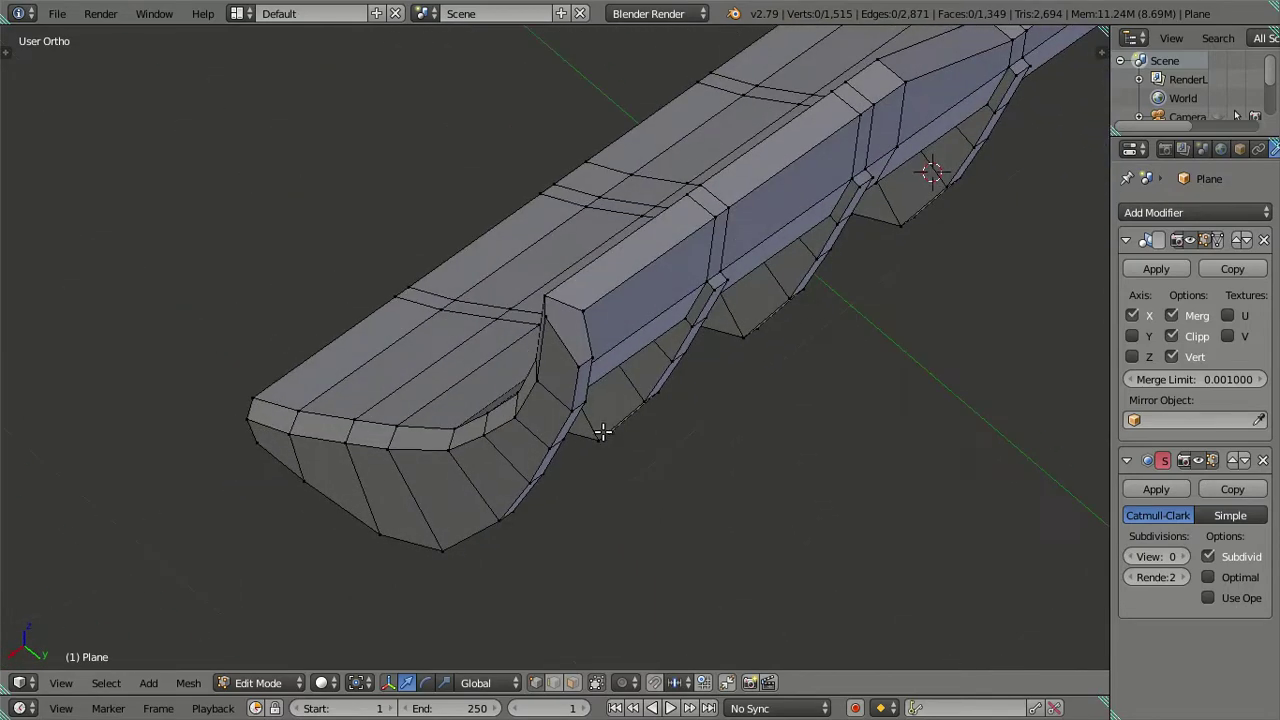
pyautogui.moveTo(472, 441)
pyautogui.mouseDown(button='middle')
pyautogui.moveTo(534, 334)
pyautogui.moveTo(421, 557)
pyautogui.moveTo(468, 437)
pyautogui.mouseUp(button='middle')
pyautogui.scroll(1, 372, 399)
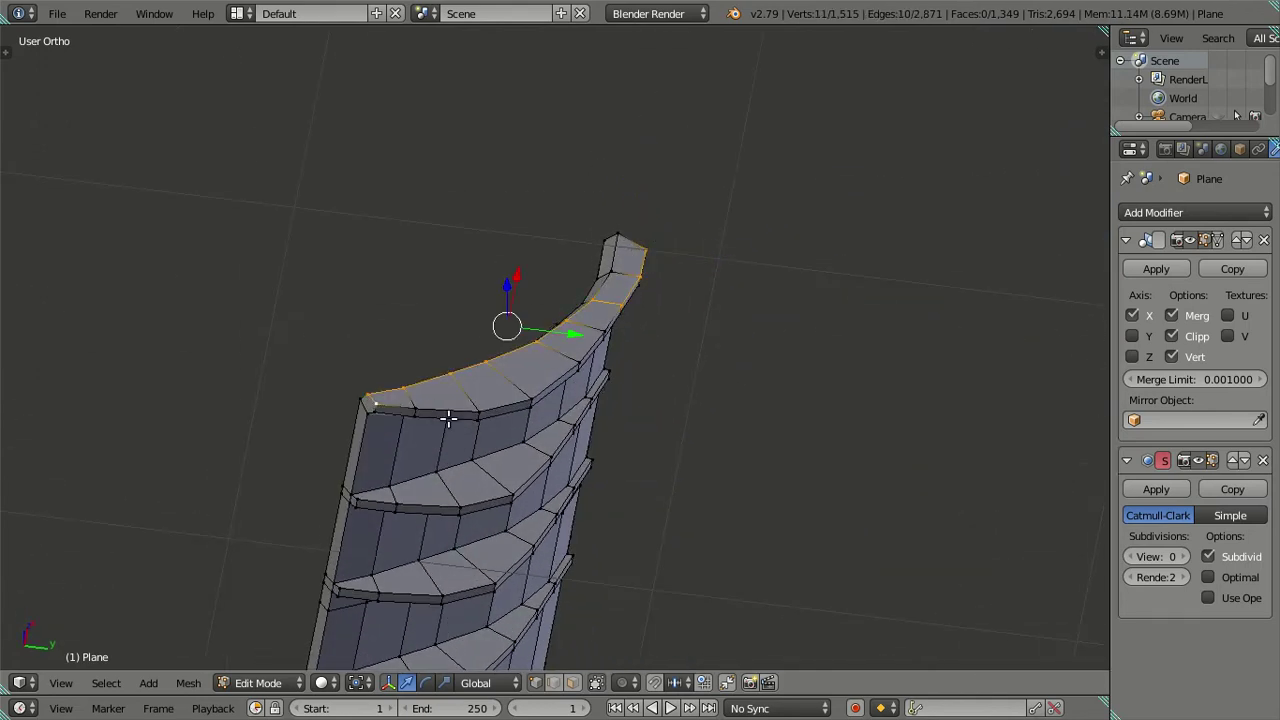
pyautogui.scroll(2, 340, 427)
pyautogui.keyDown('ctrl'); pyautogui.click(248, 437); pyautogui.keyUp('ctrl')
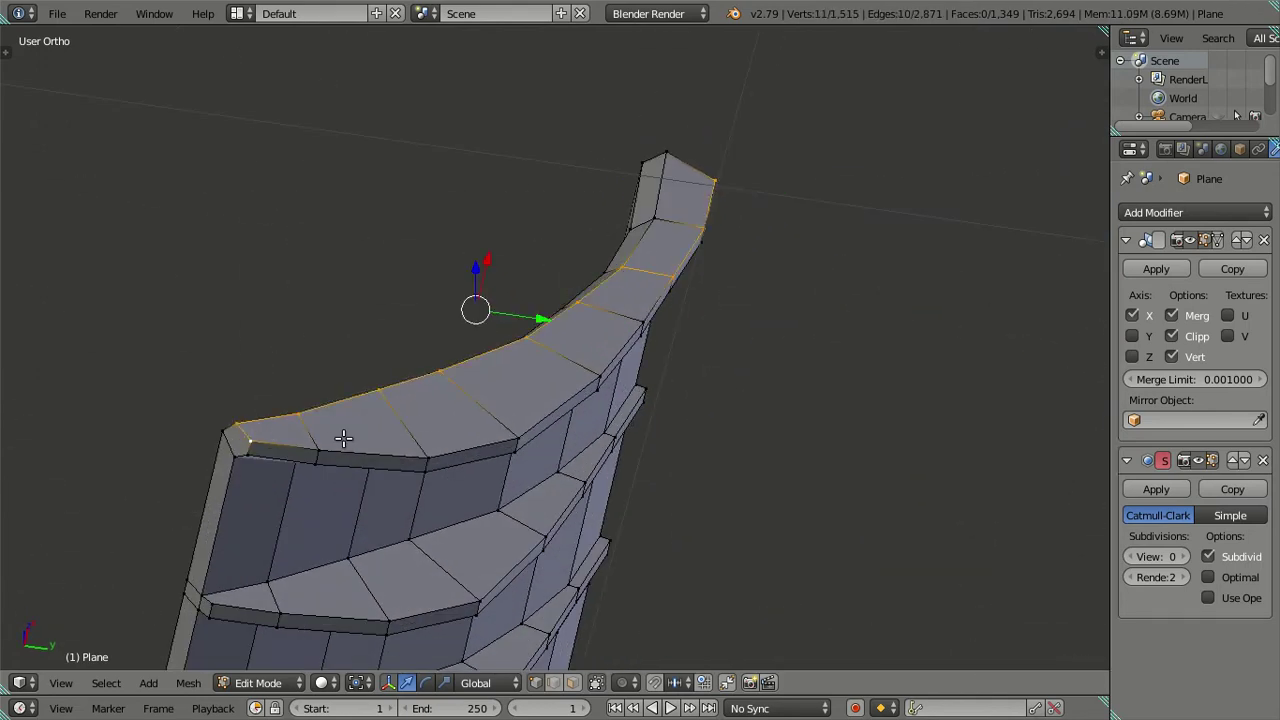
pyautogui.moveTo(558, 357)
pyautogui.mouseDown(button='middle')
pyautogui.moveTo(590, 330)
pyautogui.moveTo(622, 141)
pyautogui.mouseUp(button='middle')
pyautogui.click(610, 129)
pyautogui.keyDown('ctrl'); pyautogui.click(537, 411); pyautogui.keyUp('ctrl')
pyautogui.moveTo(537, 411)
pyautogui.mouseDown(button='middle')
pyautogui.moveTo(646, 517)
pyautogui.moveTo(577, 629)
pyautogui.moveTo(509, 549)
pyautogui.moveTo(537, 474)
pyautogui.moveTo(446, 554)
pyautogui.moveTo(391, 469)
pyautogui.mouseUp(button='middle')
# Move a vertex on the end cap's lower corner along Y.
pyautogui.press('a')
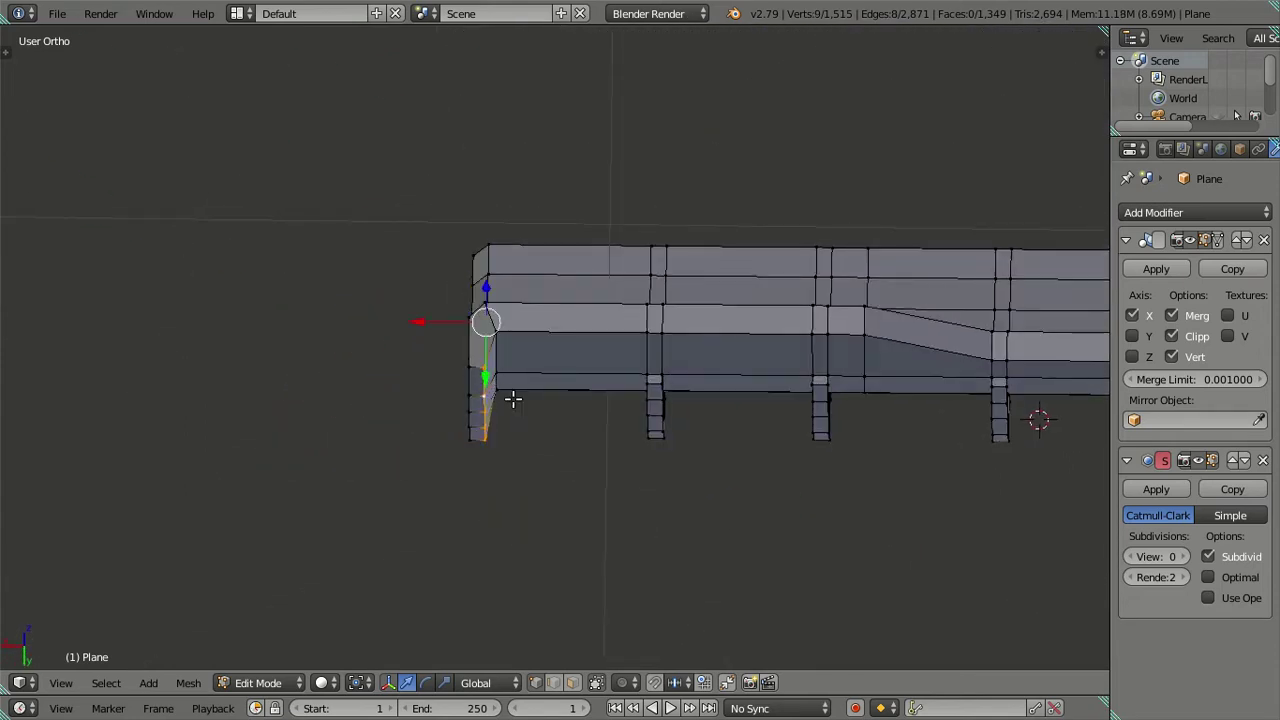
pyautogui.moveTo(512, 399); pyautogui.dragTo(497, 374, button='middle')
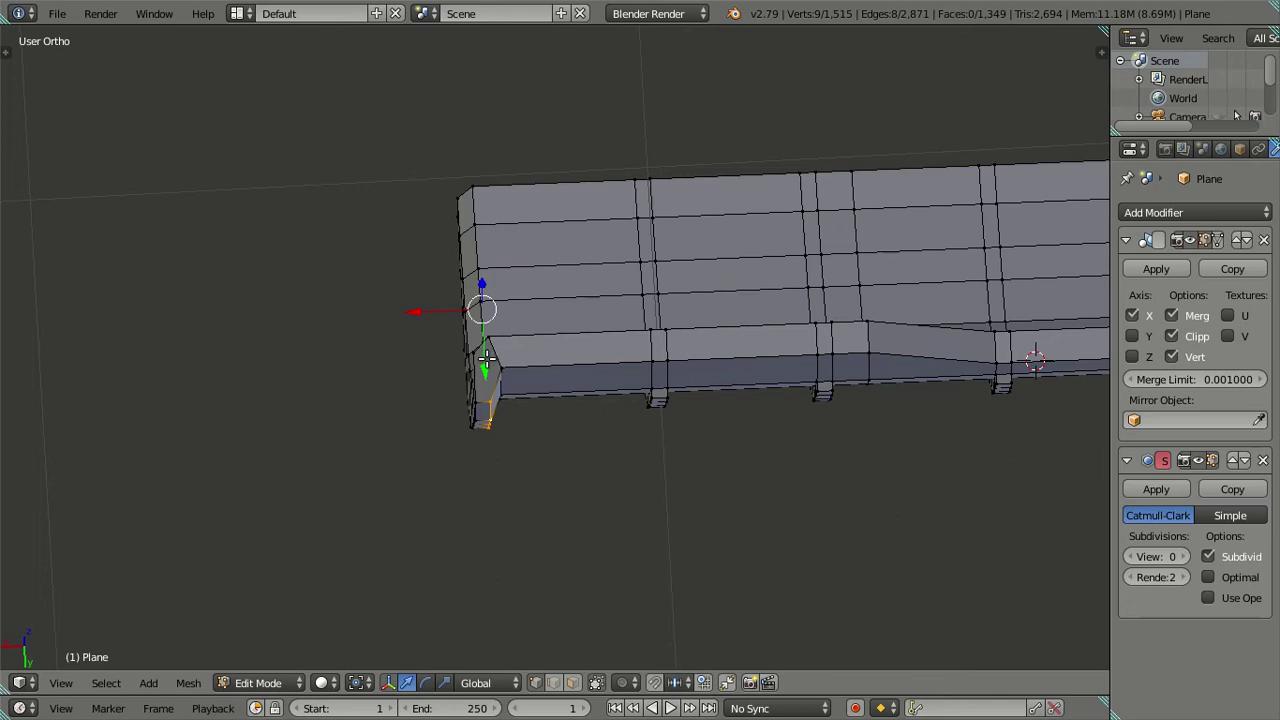
pyautogui.moveTo(485, 357); pyautogui.dragTo(487, 362)
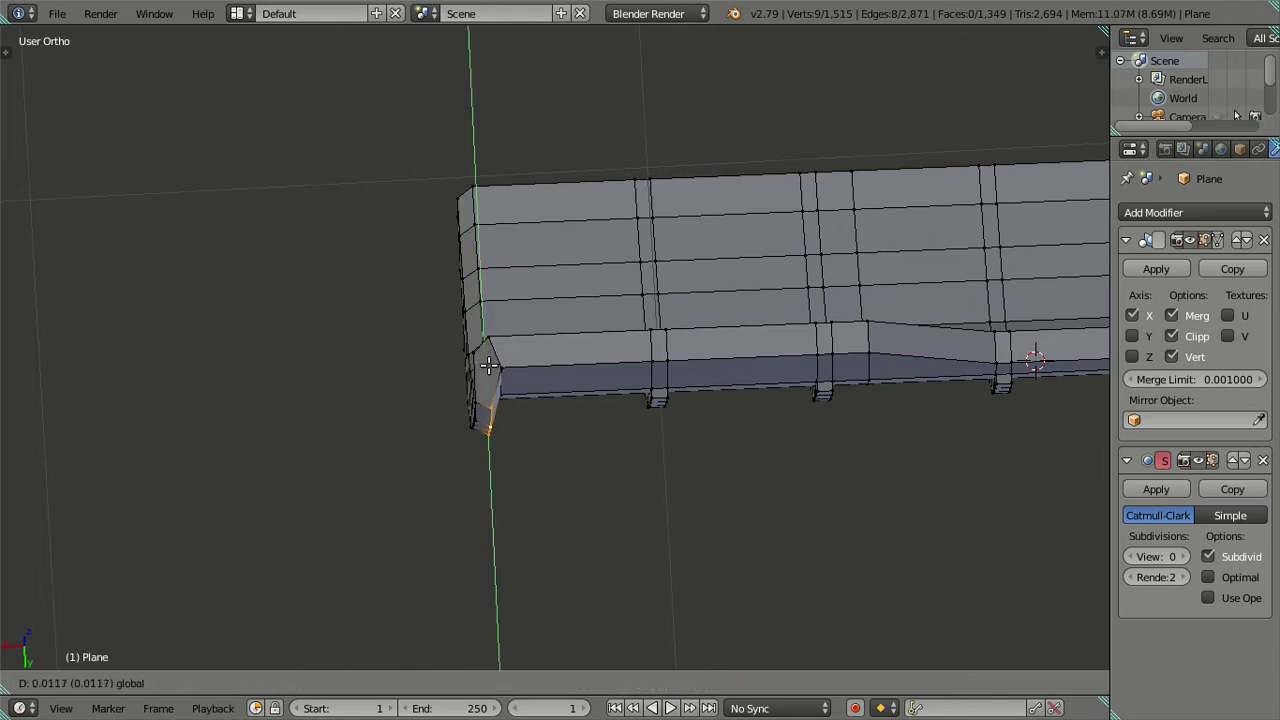
pyautogui.click(489, 366)
# Shift the end-cap edge loop along the X axis and inspect the reshaped end.
pyautogui.press('a')
pyautogui.moveTo(508, 400); pyautogui.dragTo(503, 475, button='middle')
pyautogui.keyDown('alt'); pyautogui.click(504, 476); pyautogui.keyUp('alt')
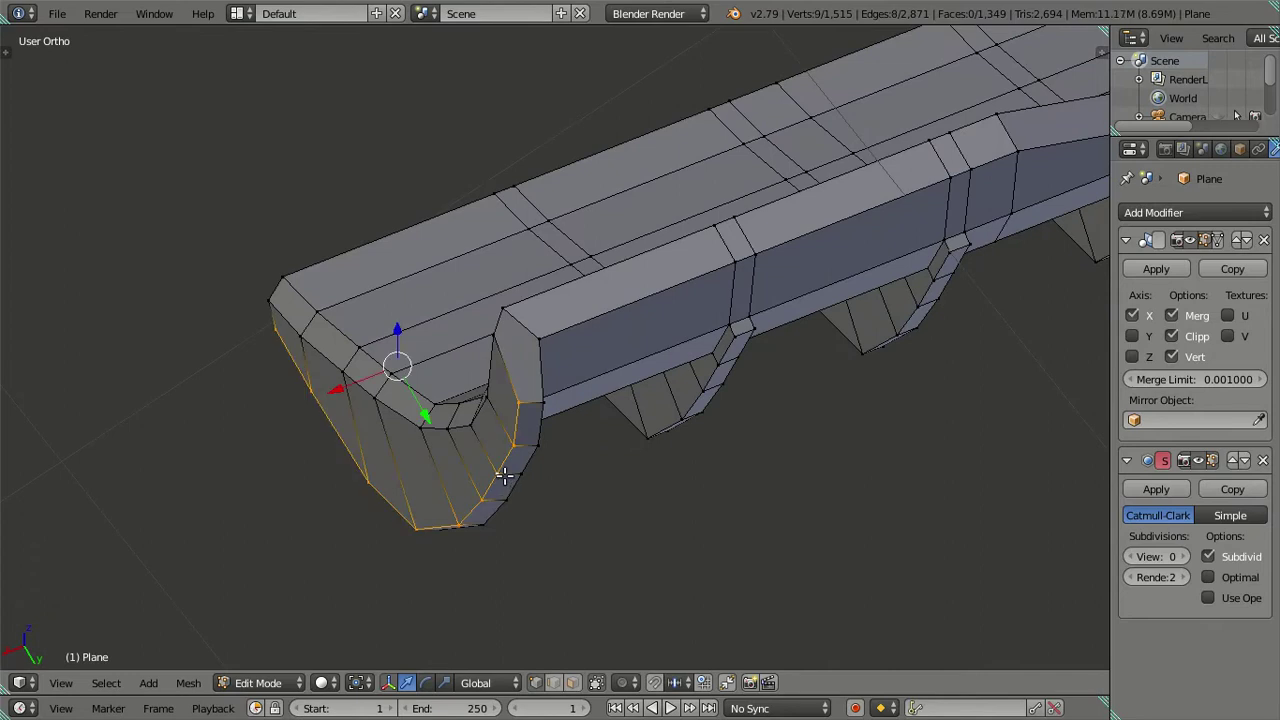
pyautogui.press('s')
pyautogui.press('x')
pyautogui.click(331, 380)
pyautogui.press('a')
pyautogui.moveTo(331, 405)
pyautogui.mouseDown(button='middle')
pyautogui.moveTo(491, 452)
pyautogui.moveTo(559, 450)
pyautogui.mouseUp(button='middle')
pyautogui.moveTo(455, 384); pyautogui.dragTo(508, 403, button='middle')
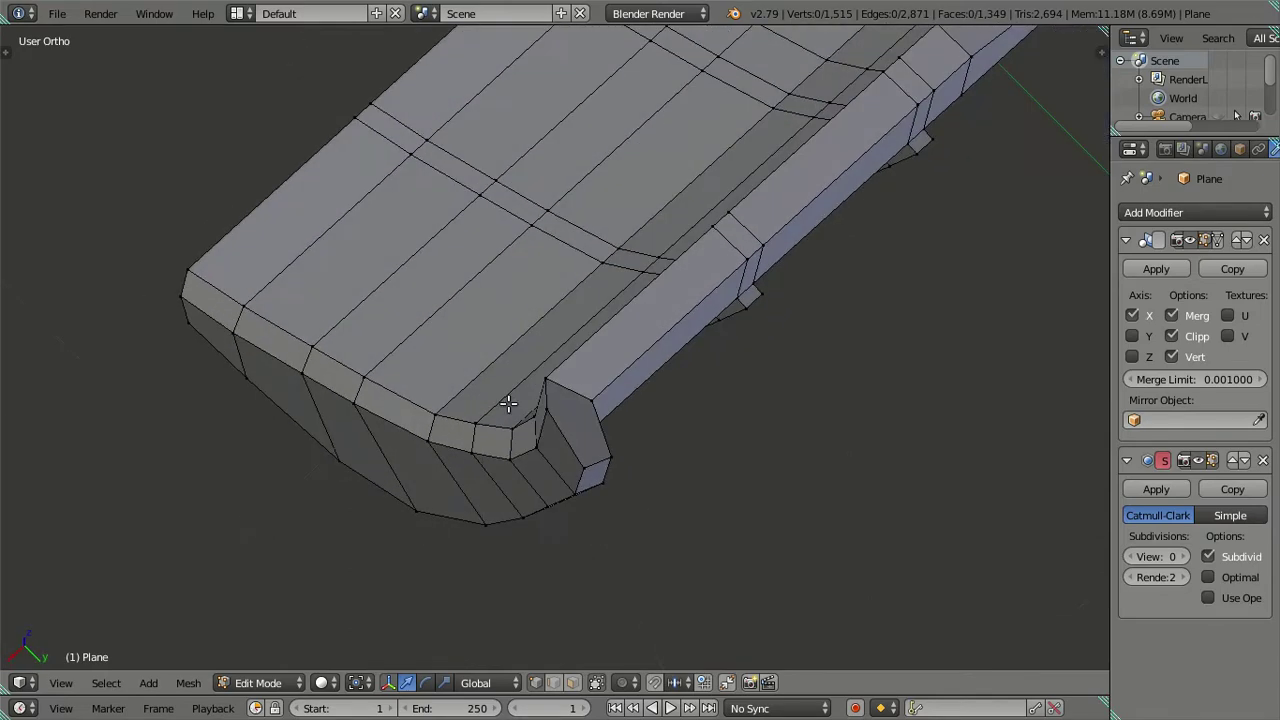
# Dissolve the selected edge loop on the end cap.
pyautogui.press('x')
pyautogui.click(691, 437)
pyautogui.press('a')
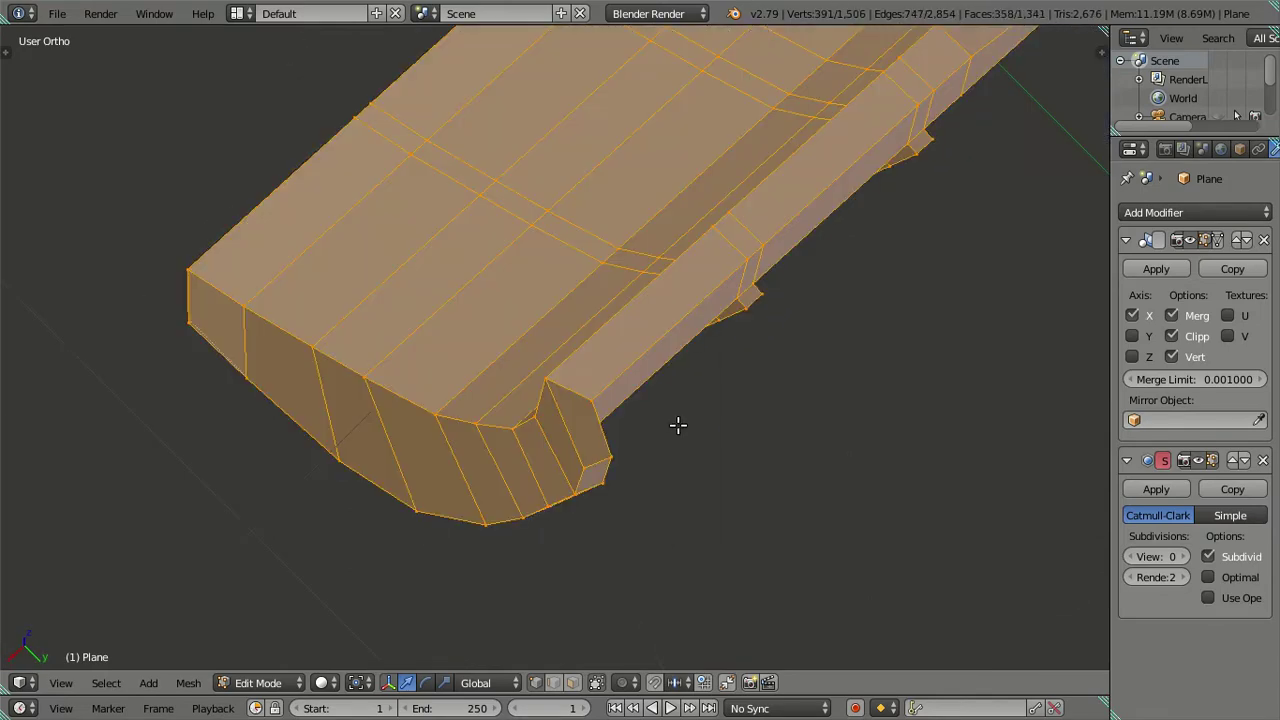
pyautogui.press('a')
pyautogui.moveTo(574, 460)
pyautogui.mouseDown(button='middle')
pyautogui.moveTo(609, 401)
pyautogui.moveTo(486, 263)
pyautogui.moveTo(523, 380)
pyautogui.moveTo(520, 420)
pyautogui.moveTo(505, 381)
pyautogui.moveTo(557, 380)
pyautogui.moveTo(558, 394)
pyautogui.mouseUp(button='middle')
# Shift the 9-vertex end edge loop along X.
pyautogui.keyDown('alt'); pyautogui.rightClick(497, 356); pyautogui.keyUp('alt')
pyautogui.moveTo(535, 340)
pyautogui.mouseDown(button='middle')
pyautogui.moveTo(597, 340)
pyautogui.moveTo(507, 311)
pyautogui.moveTo(541, 515)
pyautogui.moveTo(540, 346)
pyautogui.moveTo(534, 360)
pyautogui.moveTo(456, 290)
pyautogui.mouseUp(button='middle')
pyautogui.rightClick(507, 308)
pyautogui.scroll(3, 530, 305)
pyautogui.keyDown('alt'); pyautogui.rightClick(571, 523); pyautogui.keyUp('alt')
pyautogui.moveTo(431, 285)
pyautogui.mouseDown()
pyautogui.moveTo(442, 285)
pyautogui.moveTo(429, 286)
pyautogui.mouseUp()
pyautogui.press('a')
# Preview the smoothed subdivided model, then return to edit mode.
pyautogui.press('Tab')
pyautogui.scroll(5, 489, 351)
pyautogui.moveTo(489, 351)
pyautogui.mouseDown(button='middle')
pyautogui.moveTo(537, 315)
pyautogui.moveTo(556, 256)
pyautogui.moveTo(546, 400)
pyautogui.moveTo(544, 313)
pyautogui.moveTo(594, 545)
pyautogui.moveTo(534, 543)
pyautogui.moveTo(525, 490)
pyautogui.moveTo(597, 397)
pyautogui.moveTo(582, 461)
pyautogui.mouseUp(button='middle')
pyautogui.press('Tab')
pyautogui.scroll(-4, 550, 320)
# Select edge loops across the front end, cancel an accidental move, and recheck the smoothed view.
pyautogui.keyDown('alt'); pyautogui.rightClick(525, 490); pyautogui.keyUp('alt')
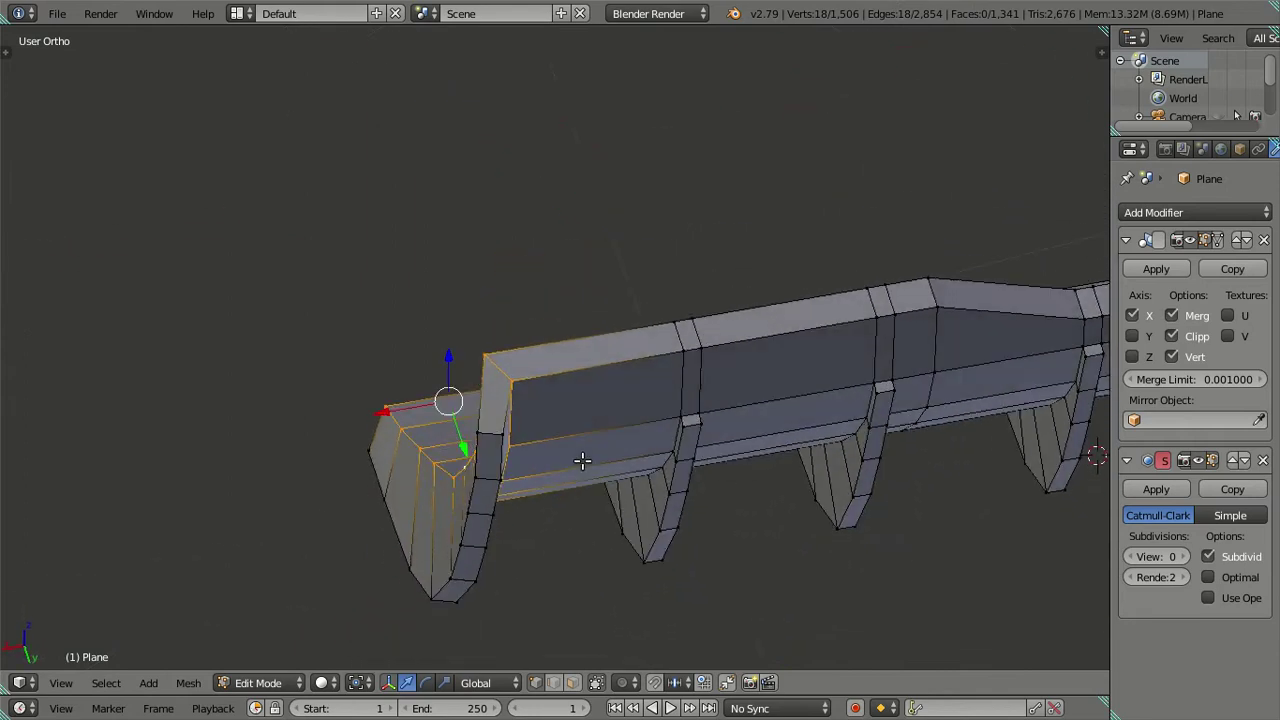
pyautogui.keyDown('alt'); pyautogui.keyDown('shift'); pyautogui.rightClick(457, 565); pyautogui.keyUp('shift'); pyautogui.keyUp('alt')
pyautogui.keyDown('alt'); pyautogui.keyDown('shift'); pyautogui.rightClick(480, 572); pyautogui.keyUp('shift'); pyautogui.keyUp('alt')
pyautogui.moveTo(490, 548)
pyautogui.mouseDown(button='middle')
pyautogui.moveTo(388, 412)
pyautogui.moveTo(614, 352)
pyautogui.moveTo(651, 263)
pyautogui.moveTo(654, 206)
pyautogui.moveTo(594, 249)
pyautogui.moveTo(582, 308)
pyautogui.moveTo(606, 314)
pyautogui.moveTo(597, 306)
pyautogui.moveTo(603, 363)
pyautogui.moveTo(584, 420)
pyautogui.moveTo(534, 443)
pyautogui.moveTo(520, 468)
pyautogui.mouseUp(button='middle')
pyautogui.click(382, 423)
pyautogui.press('Escape')
pyautogui.press('Tab')
pyautogui.scroll(5, 392, 423)
pyautogui.press('Tab')
# Select the connected end-cap piece, nudge it into place, and add a centred loop cut across it.
pyautogui.press('a')
pyautogui.press('l')
pyautogui.press('g')
pyautogui.click(515, 450)
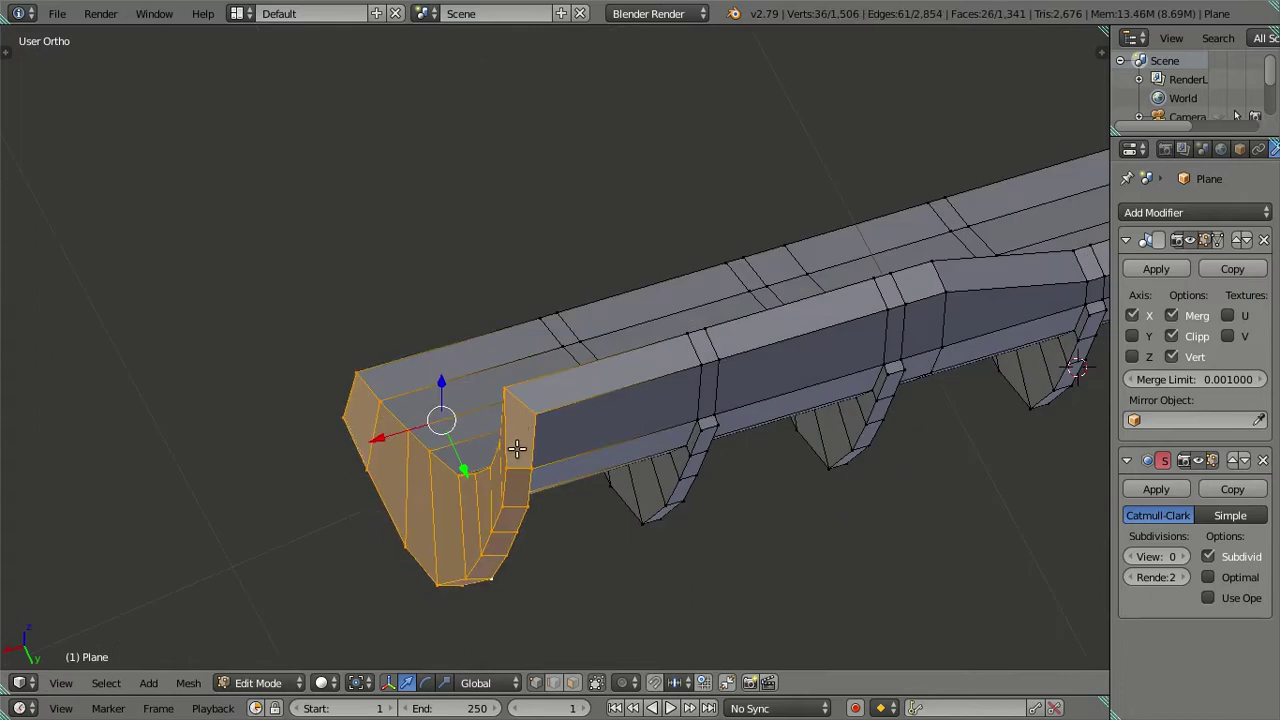
pyautogui.hotkey('ctrl', 'r')
pyautogui.click(515, 450)
pyautogui.rightClick(515, 450)
# Slide an edge loop on the end cap slightly along X.
pyautogui.press('a')
pyautogui.moveTo(515, 450); pyautogui.dragTo(427, 527, button='middle')
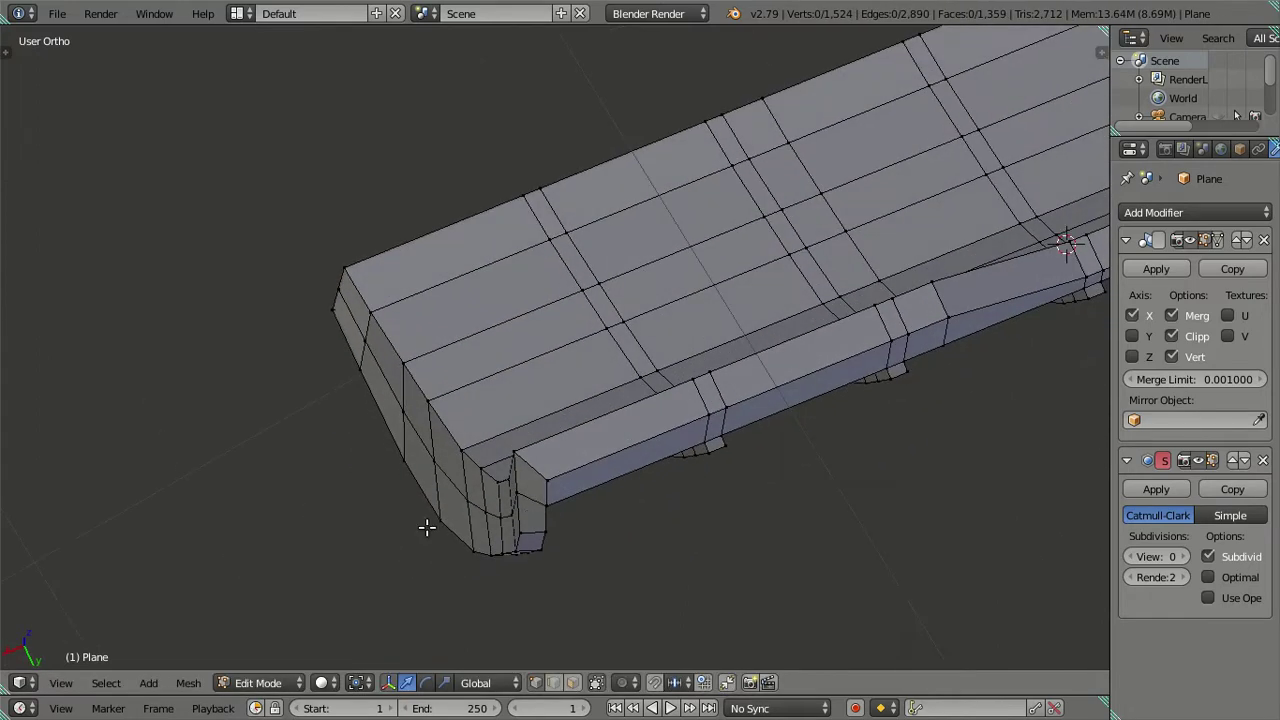
pyautogui.keyDown('alt'); pyautogui.rightClick(443, 473); pyautogui.keyUp('alt')
pyautogui.moveTo(401, 413); pyautogui.dragTo(390, 413)
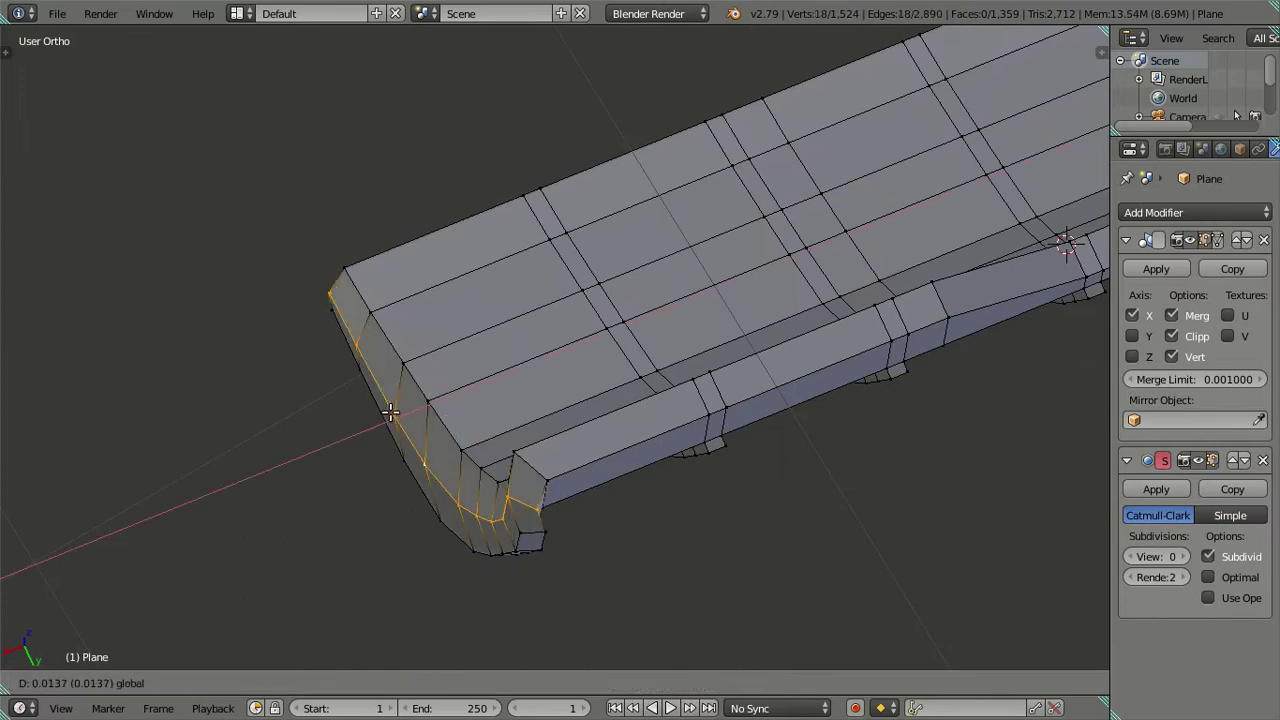
pyautogui.click(390, 413)
pyautogui.moveTo(390, 413)
pyautogui.mouseDown(button='middle')
pyautogui.moveTo(403, 374)
pyautogui.moveTo(407, 418)
pyautogui.moveTo(430, 405)
pyautogui.moveTo(474, 543)
pyautogui.moveTo(486, 543)
pyautogui.moveTo(390, 632)
pyautogui.mouseUp(button='middle')
# Select a second edge loop and shift the selected loops along X.
pyautogui.press('a')
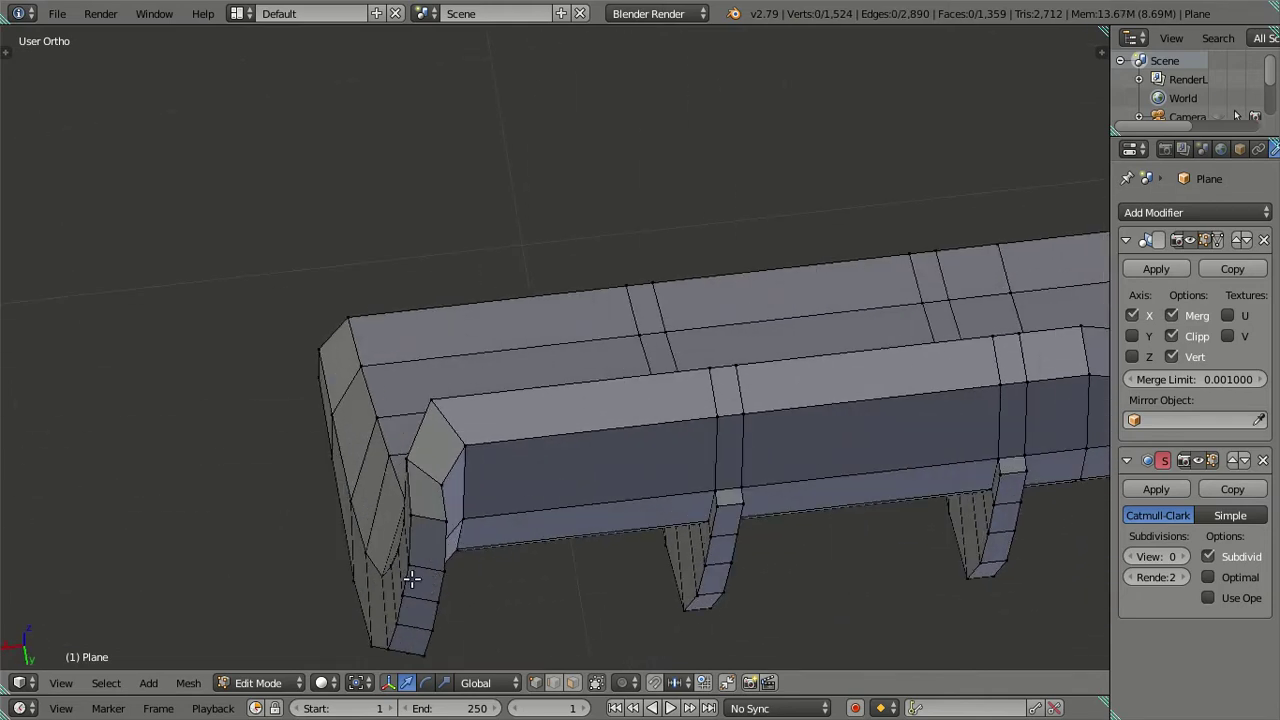
pyautogui.keyDown('alt'); pyautogui.keyDown('shift'); pyautogui.rightClick(434, 590); pyautogui.keyUp('shift'); pyautogui.keyUp('alt')
pyautogui.moveTo(449, 586)
pyautogui.mouseDown(button='middle')
pyautogui.moveTo(494, 606)
pyautogui.moveTo(474, 606)
pyautogui.moveTo(376, 455)
pyautogui.mouseUp(button='middle')
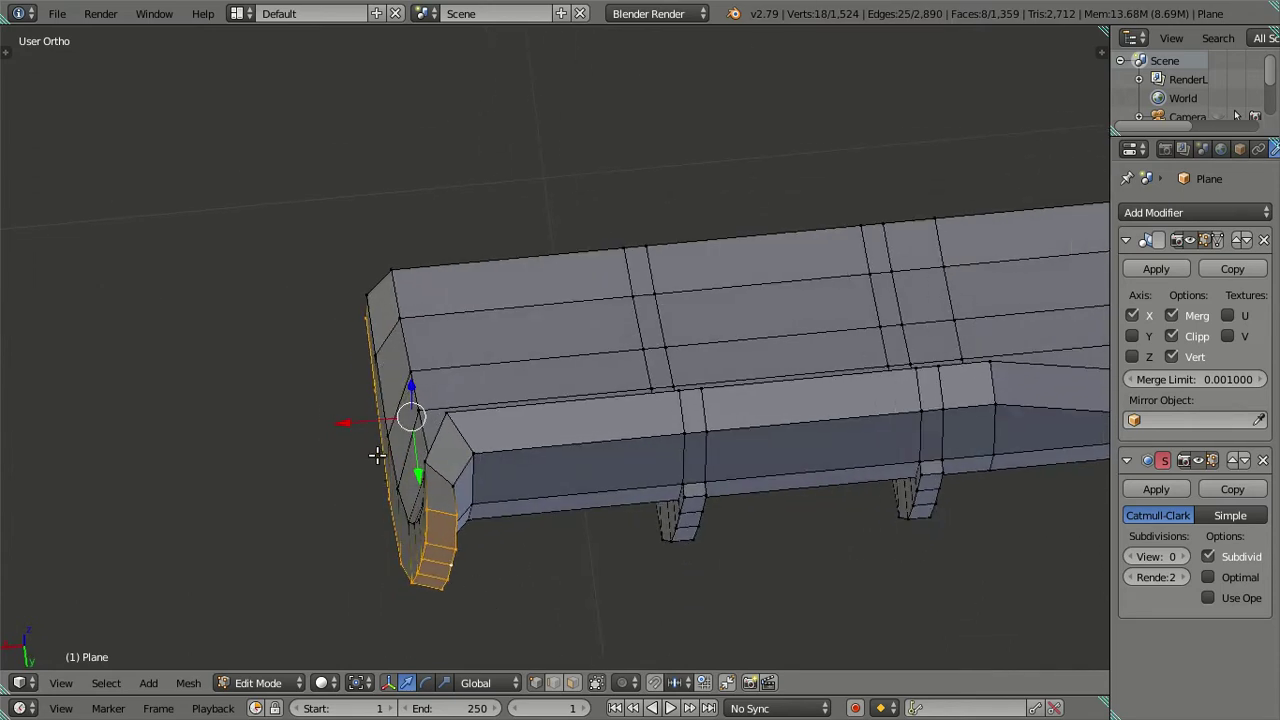
pyautogui.moveTo(350, 425); pyautogui.dragTo(341, 419)
pyautogui.moveTo(491, 543)
pyautogui.mouseDown(button='middle')
pyautogui.moveTo(471, 537)
pyautogui.moveTo(412, 405)
pyautogui.mouseUp(button='middle')
# Frame a vertex on the end cap, then select the rim edge loop and move it along Y.
pyautogui.rightClick(392, 362)
pyautogui.moveTo(392, 362)
pyautogui.mouseDown(button='middle')
pyautogui.moveTo(420, 350)
pyautogui.moveTo(440, 414)
pyautogui.mouseUp(button='middle')
pyautogui.press('KP_Decimal')
pyautogui.moveTo(526, 468)
pyautogui.mouseDown(button='middle')
pyautogui.moveTo(520, 334)
pyautogui.moveTo(543, 537)
pyautogui.moveTo(517, 260)
pyautogui.moveTo(493, 190)
pyautogui.moveTo(531, 371)
pyautogui.moveTo(486, 283)
pyautogui.moveTo(549, 494)
pyautogui.moveTo(672, 477)
pyautogui.moveTo(594, 337)
pyautogui.moveTo(737, 551)
pyautogui.mouseUp(button='middle')
pyautogui.scroll(1, 514, 469)
pyautogui.keyDown('alt'); pyautogui.click(718, 487); pyautogui.keyUp('alt')
pyautogui.moveTo(540, 389)
pyautogui.mouseDown(button='middle')
pyautogui.moveTo(502, 399)
pyautogui.moveTo(534, 417)
pyautogui.mouseUp(button='middle')
pyautogui.moveTo(474, 368); pyautogui.dragTo(478, 362)
# Nudge the selected rim vertices along X, then slightly along Y.
pyautogui.moveTo(404, 308); pyautogui.dragTo(410, 308)
pyautogui.scroll(2, 507, 443)
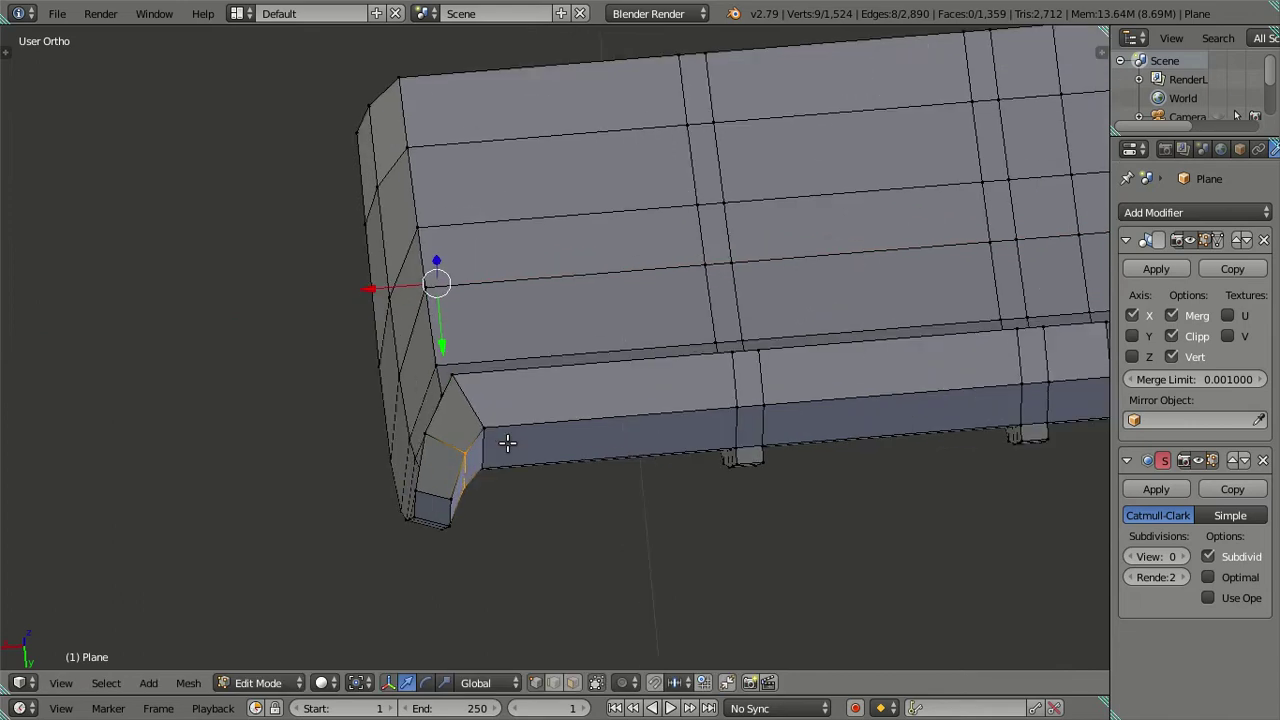
pyautogui.moveTo(455, 507)
pyautogui.mouseDown(button='middle')
pyautogui.moveTo(497, 498)
pyautogui.moveTo(474, 461)
pyautogui.mouseUp(button='middle')
pyautogui.moveTo(454, 412); pyautogui.dragTo(327, 331, button='middle')
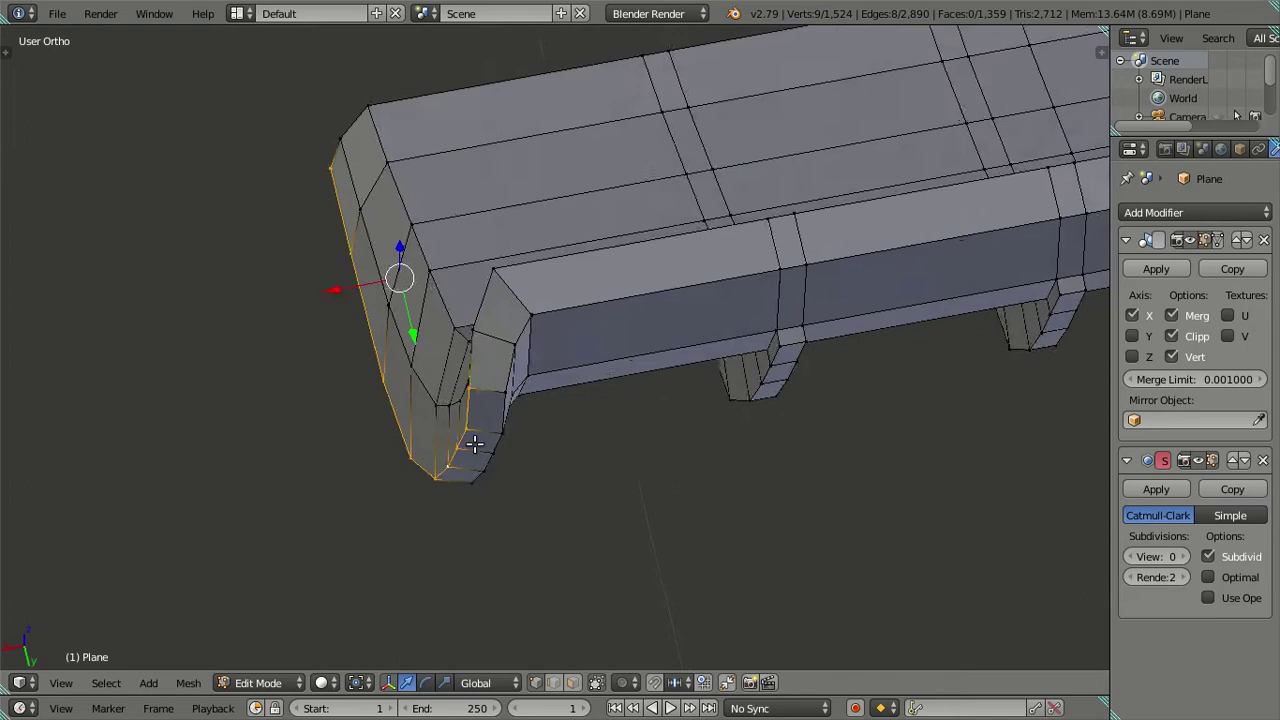
pyautogui.moveTo(407, 354); pyautogui.dragTo(350, 318)
pyautogui.scroll(-3, 585, 423)
# Preview the panel in Object Mode with viewport subdivision raised to 2.
pyautogui.press('Tab')
pyautogui.moveTo(585, 423); pyautogui.dragTo(651, 472, button='middle')
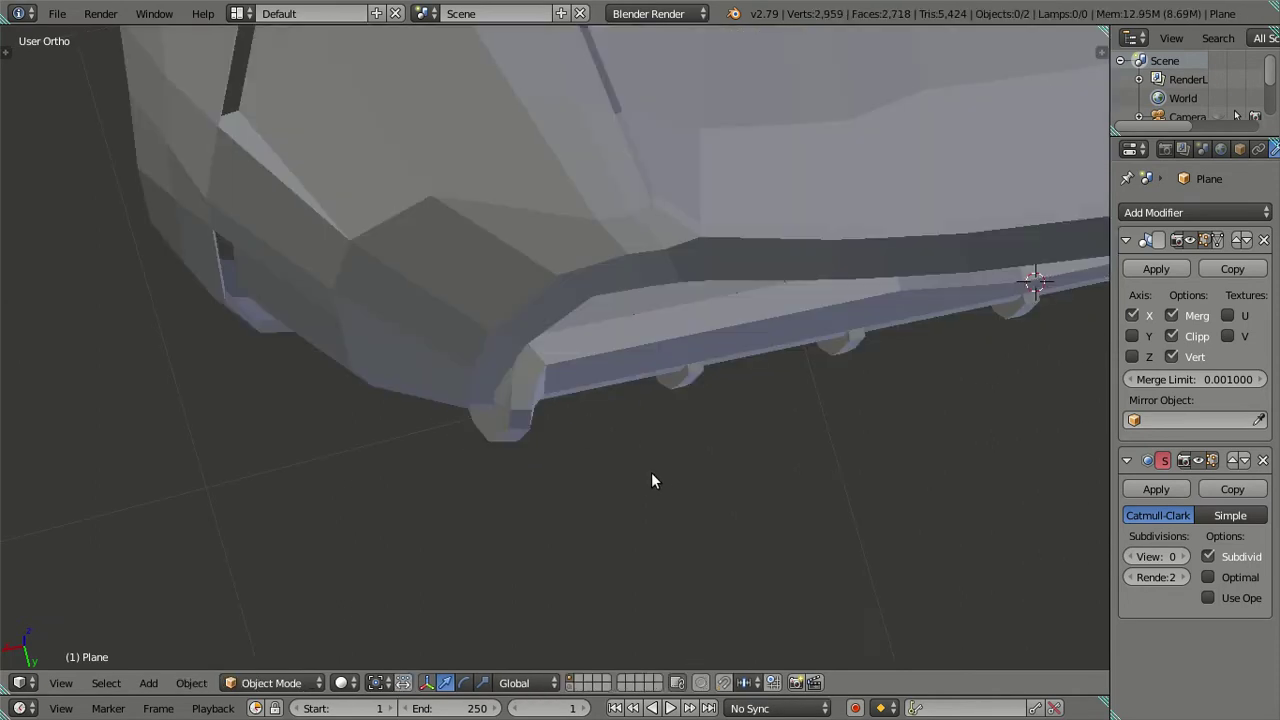
pyautogui.scroll(3, 657, 360)
pyautogui.moveTo(657, 360); pyautogui.dragTo(1210, 581, button='middle')
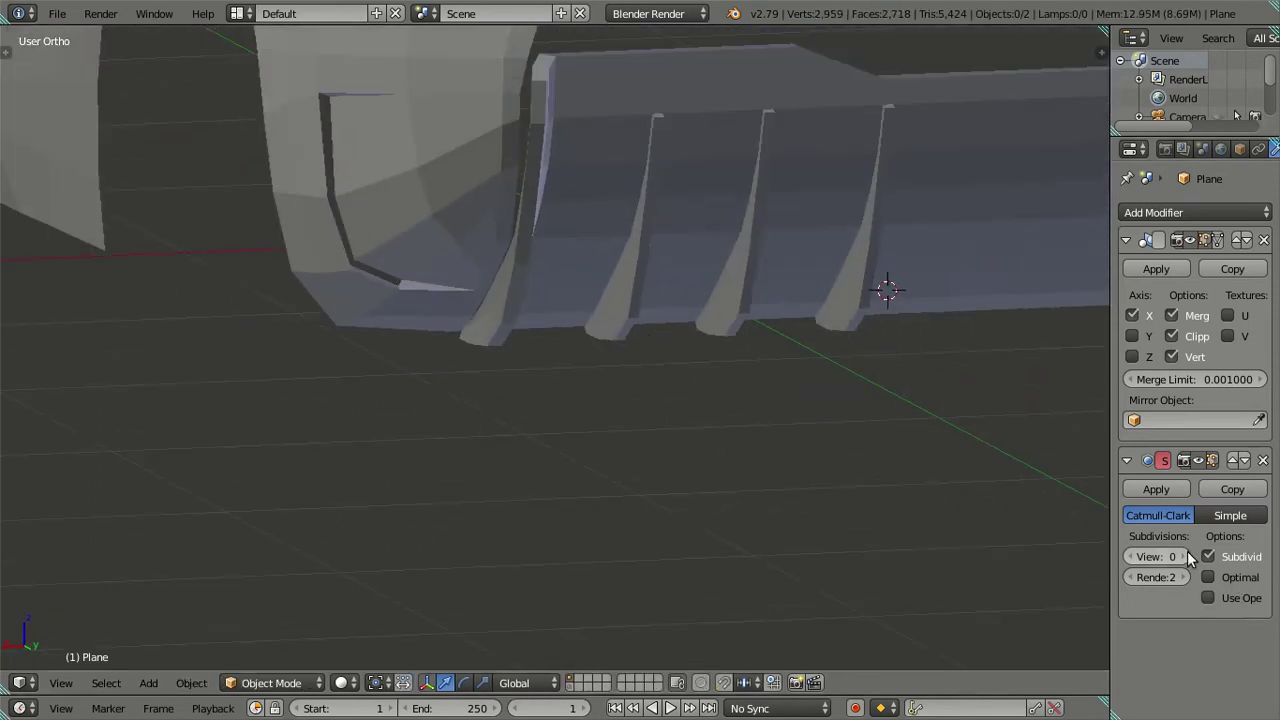
pyautogui.click(1185, 556)
pyautogui.click(1185, 556)
pyautogui.moveTo(654, 253)
pyautogui.mouseDown(button='middle')
pyautogui.moveTo(612, 363)
pyautogui.moveTo(545, 296)
pyautogui.moveTo(523, 328)
pyautogui.moveTo(527, 369)
pyautogui.moveTo(743, 380)
pyautogui.moveTo(823, 374)
pyautogui.moveTo(751, 346)
pyautogui.moveTo(977, 346)
pyautogui.moveTo(698, 342)
pyautogui.mouseUp(button='middle')
# Return to edit mode with viewport subdivision set back to 0.
pyautogui.press('Tab')
pyautogui.scroll(1, 843, 334)
pyautogui.scroll(2, 767, 347)
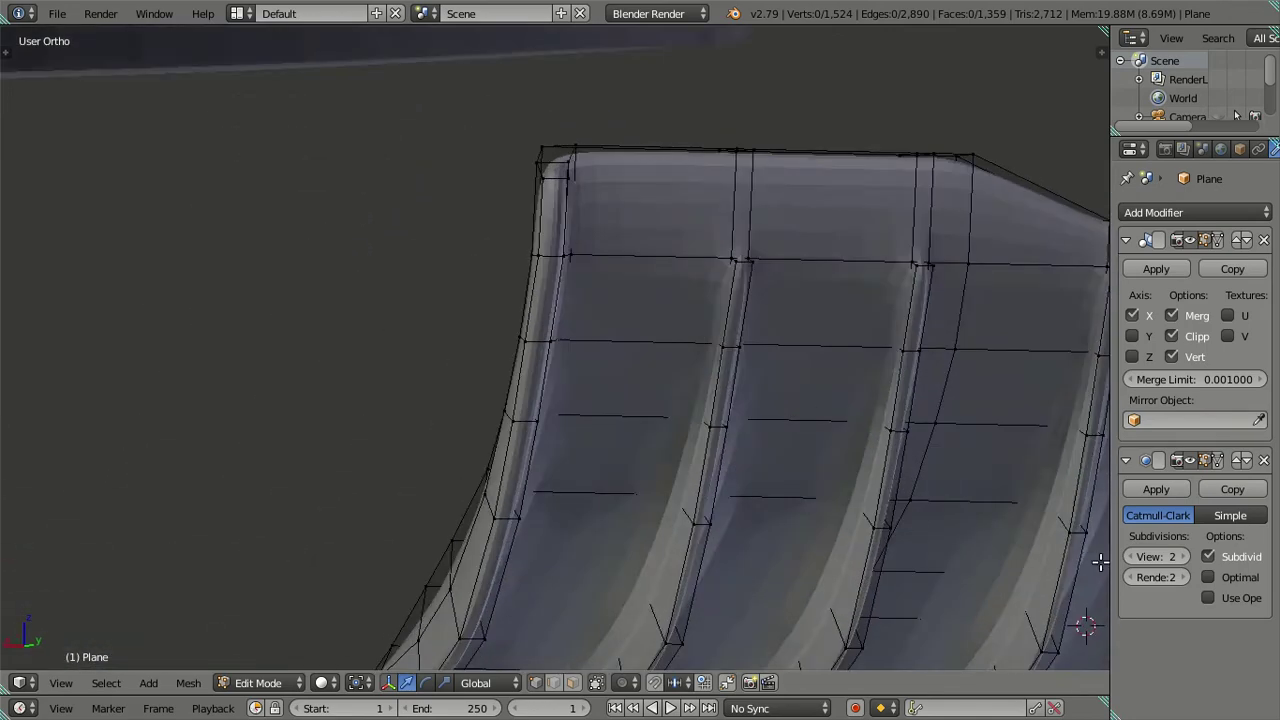
pyautogui.moveTo(1160, 556); pyautogui.dragTo(1105, 558)
pyautogui.moveTo(477, 237)
pyautogui.mouseDown(button='middle')
pyautogui.moveTo(851, 271)
pyautogui.moveTo(782, 283)
pyautogui.mouseUp(button='middle')
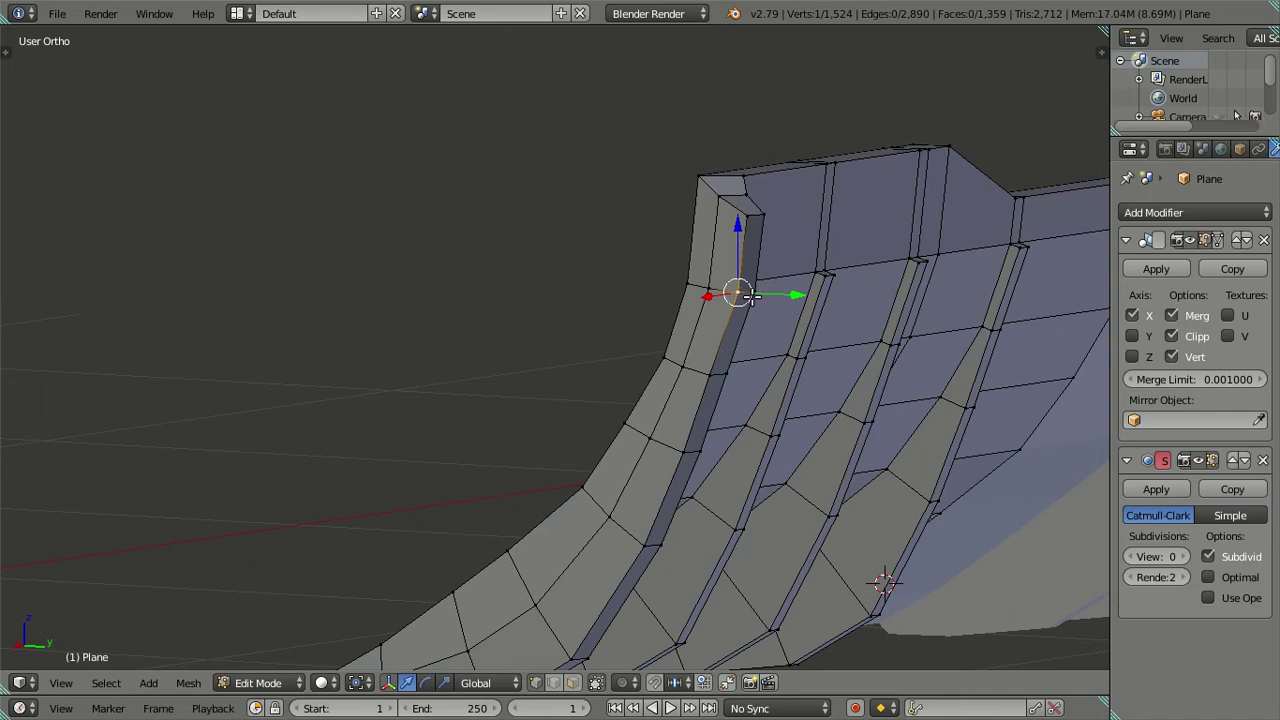
# Lower the top edges of the curved rib along Z.
pyautogui.moveTo(702, 452)
pyautogui.mouseDown(button='middle')
pyautogui.moveTo(808, 594)
pyautogui.moveTo(805, 379)
pyautogui.mouseUp(button='middle')
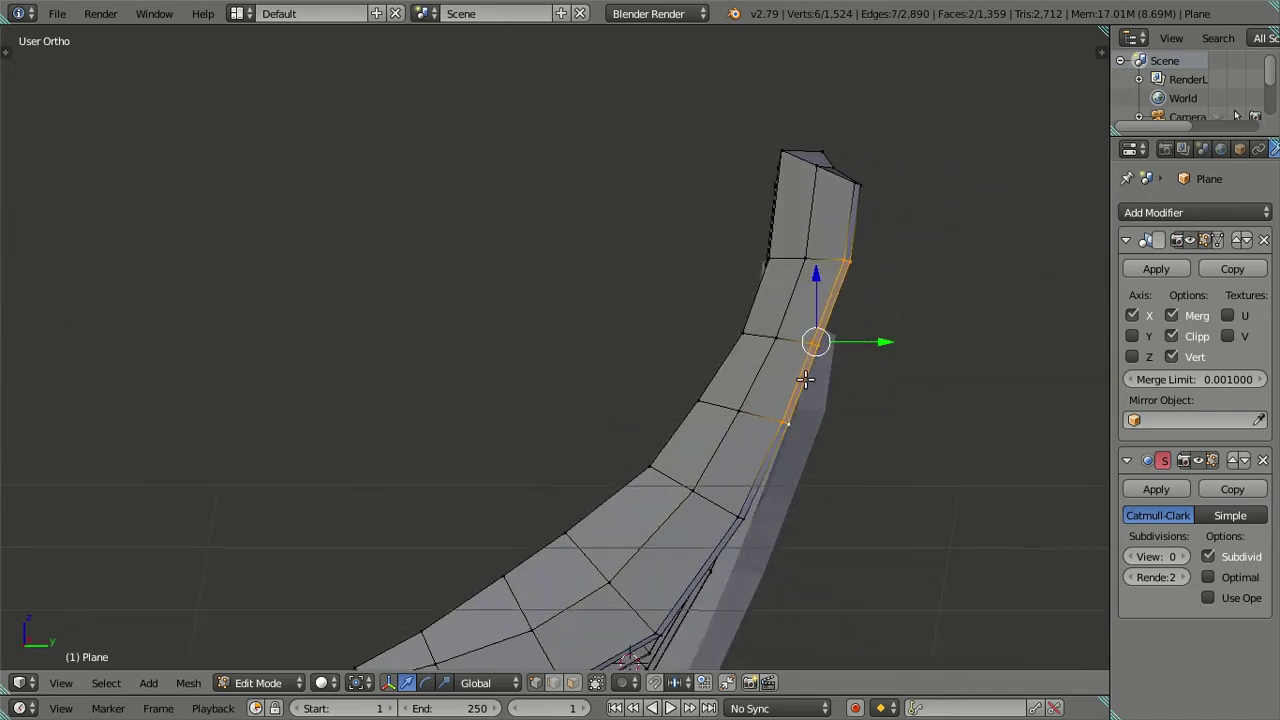
pyautogui.moveTo(830, 279); pyautogui.dragTo(816, 279)
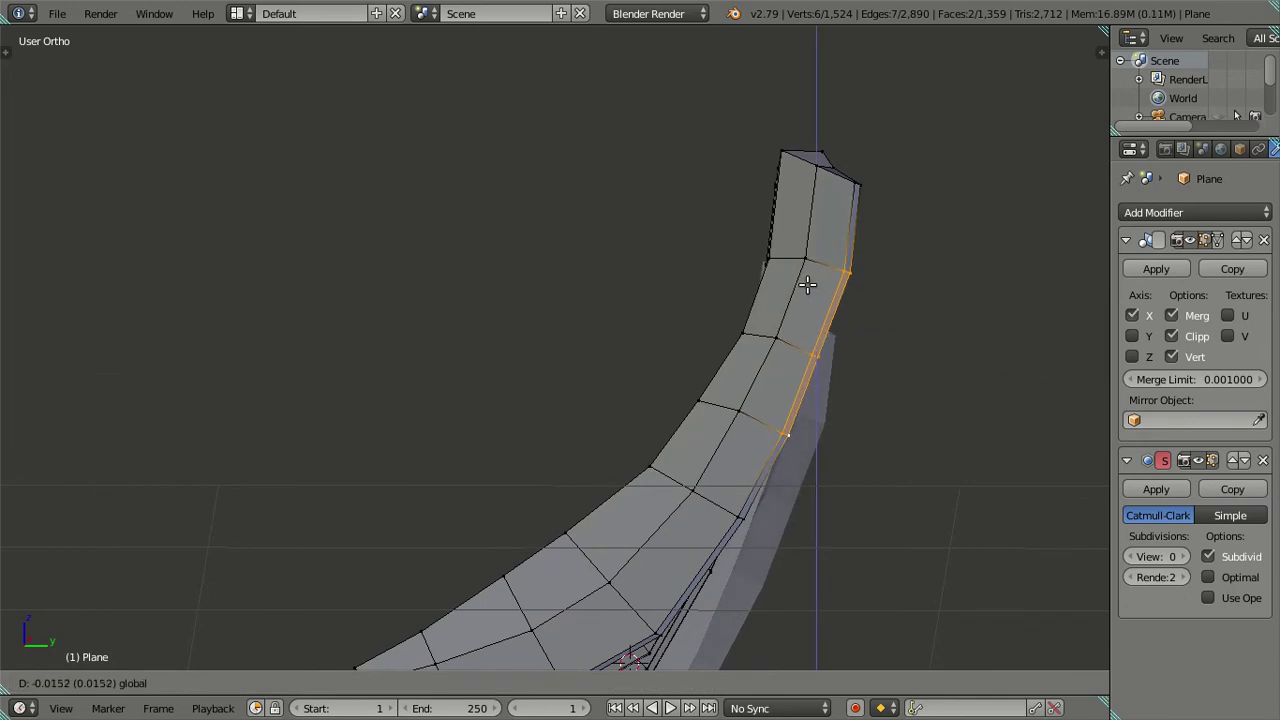
pyautogui.rightClick(806, 258)
pyautogui.moveTo(807, 285); pyautogui.dragTo(774, 274)
pyautogui.press('z')
pyautogui.moveTo(814, 286)
pyautogui.mouseDown(button='middle')
pyautogui.moveTo(472, 344)
pyautogui.moveTo(371, 337)
pyautogui.moveTo(284, 280)
pyautogui.mouseUp(button='middle')
pyautogui.press('z')
pyautogui.moveTo(325, 424)
pyautogui.mouseDown(button='middle')
pyautogui.moveTo(806, 634)
pyautogui.moveTo(843, 403)
pyautogui.moveTo(794, 387)
pyautogui.mouseUp(button='middle')
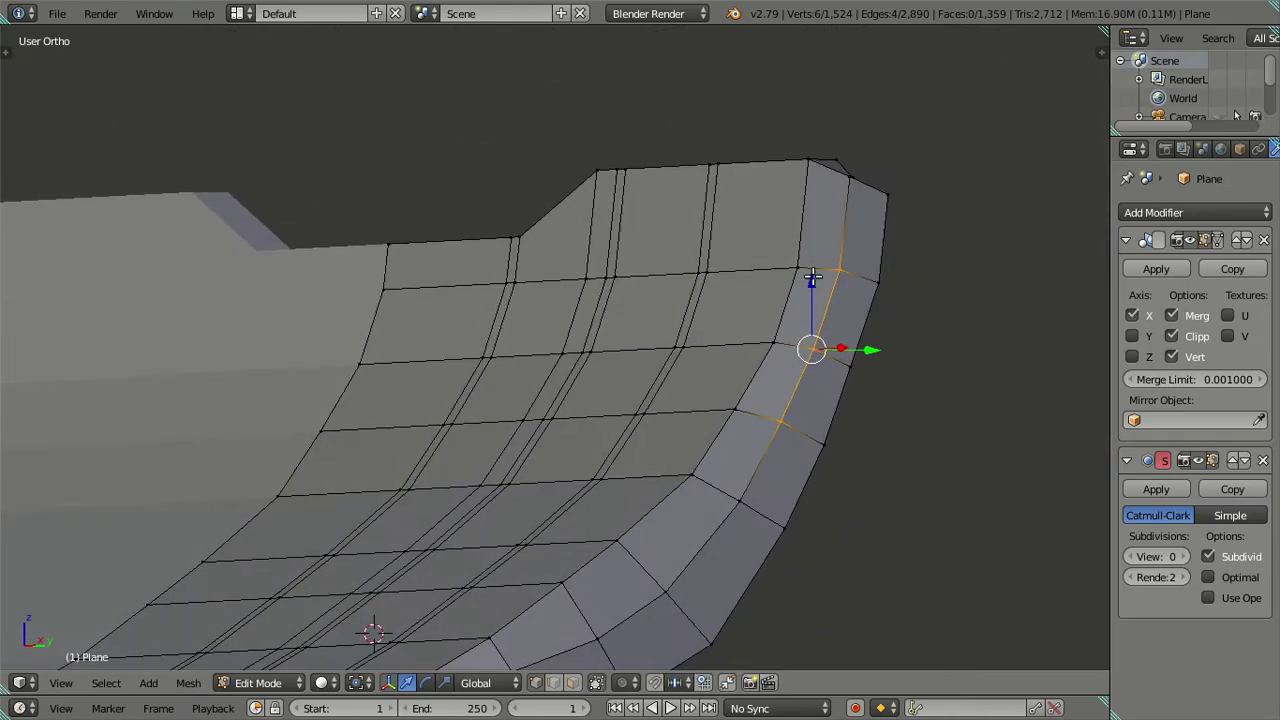
pyautogui.moveTo(812, 278); pyautogui.dragTo(816, 282)
# Lower a vertex on the rib's other side along Z and return to Object Mode.
pyautogui.press('a')
pyautogui.moveTo(857, 409)
pyautogui.mouseDown(button='middle')
pyautogui.moveTo(800, 423)
pyautogui.moveTo(851, 457)
pyautogui.moveTo(706, 474)
pyautogui.moveTo(740, 560)
pyautogui.mouseUp(button='middle')
pyautogui.scroll(5, 777, 623)
pyautogui.moveTo(777, 623)
pyautogui.mouseDown(button='middle')
pyautogui.moveTo(763, 400)
pyautogui.moveTo(819, 321)
pyautogui.mouseUp(button='middle')
pyautogui.moveTo(842, 259); pyautogui.dragTo(832, 297)
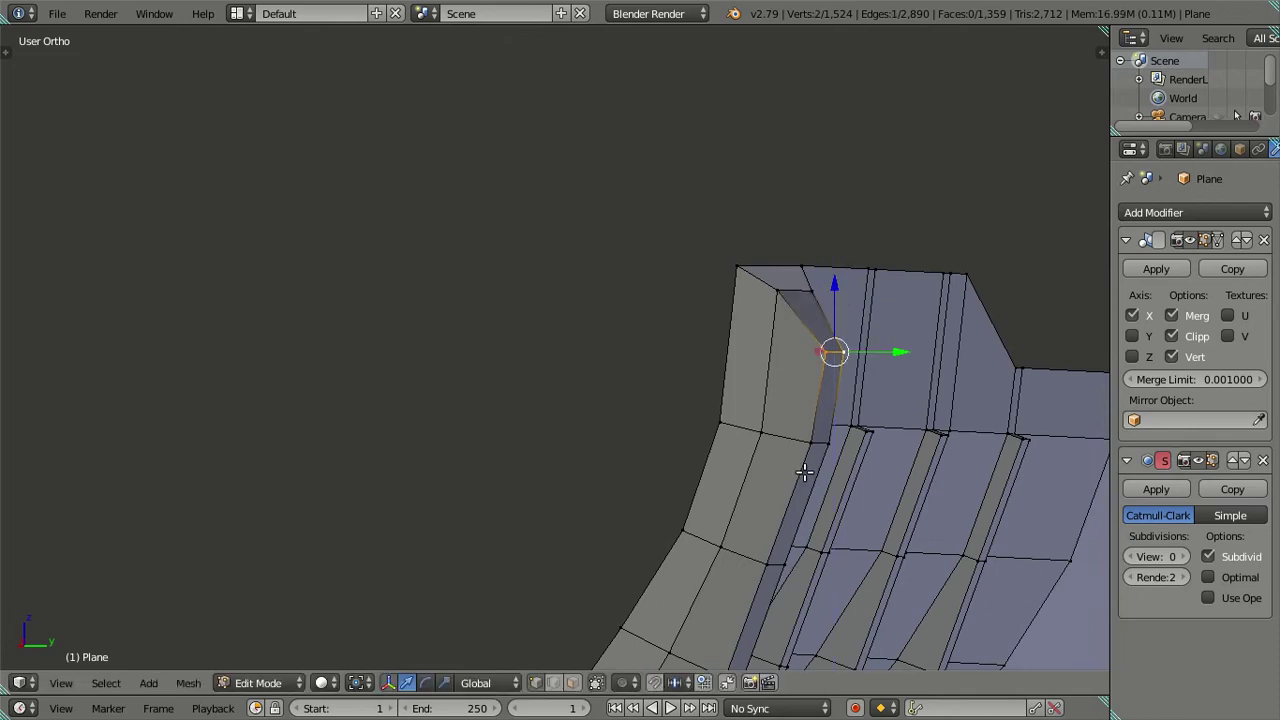
pyautogui.scroll(-3, 819, 377)
pyautogui.press('Tab')
pyautogui.moveTo(819, 377)
pyautogui.mouseDown(button='middle')
pyautogui.moveTo(782, 463)
pyautogui.moveTo(559, 419)
pyautogui.moveTo(549, 446)
pyautogui.mouseUp(button='middle')
# Try lowering the top corner vertex along Z, check it in Object Mode, then undo it.
pyautogui.scroll(-2, 549, 446)
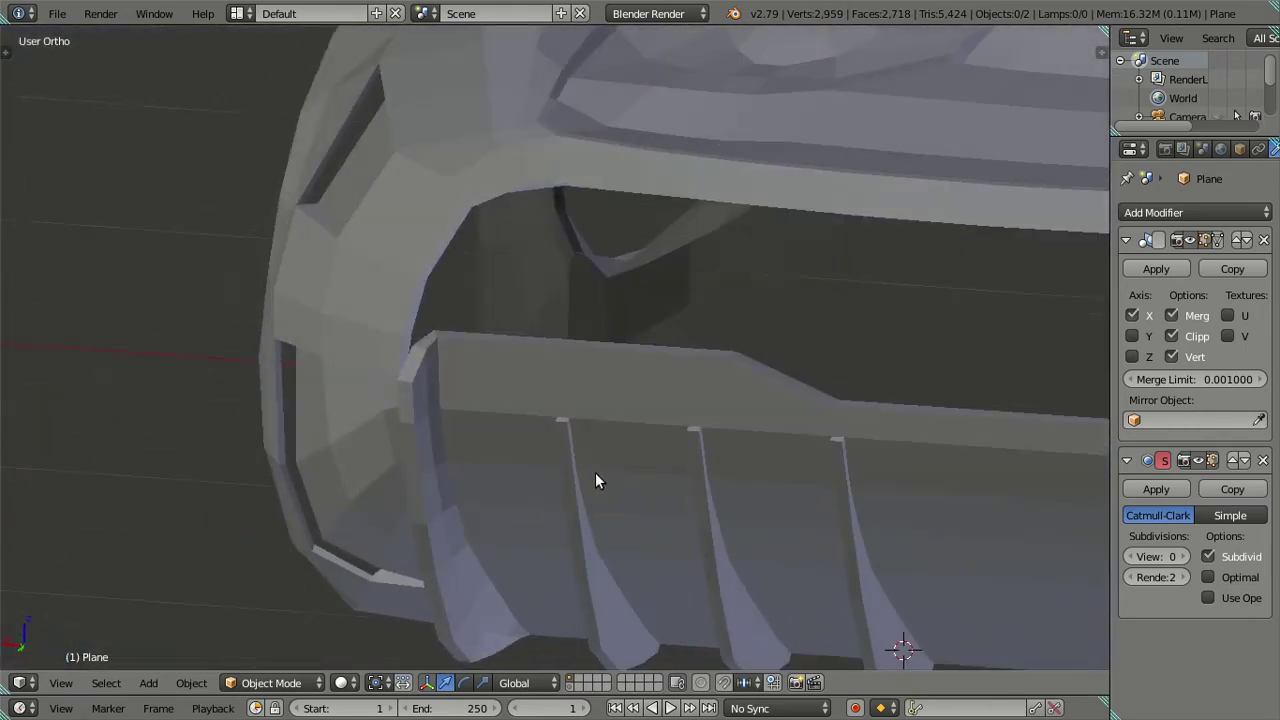
pyautogui.press('Tab')
pyautogui.scroll(2, 478, 415)
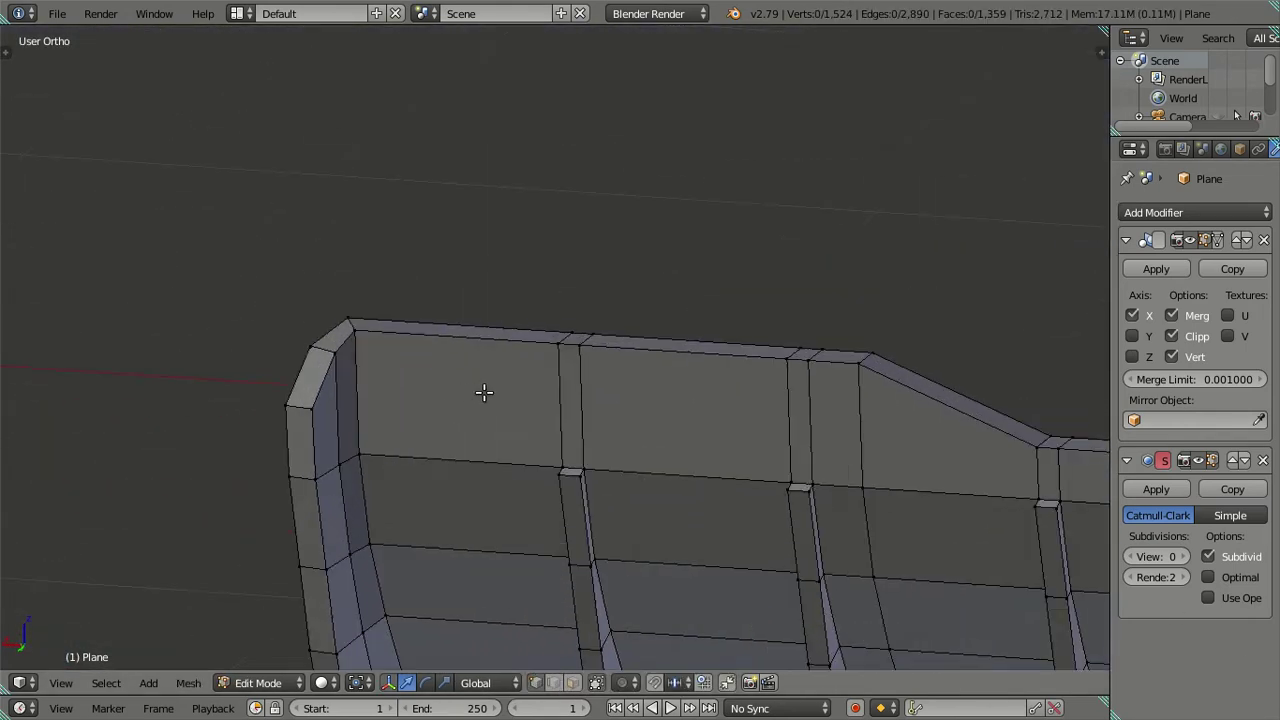
pyautogui.scroll(2, 486, 391)
pyautogui.scroll(1, 589, 377)
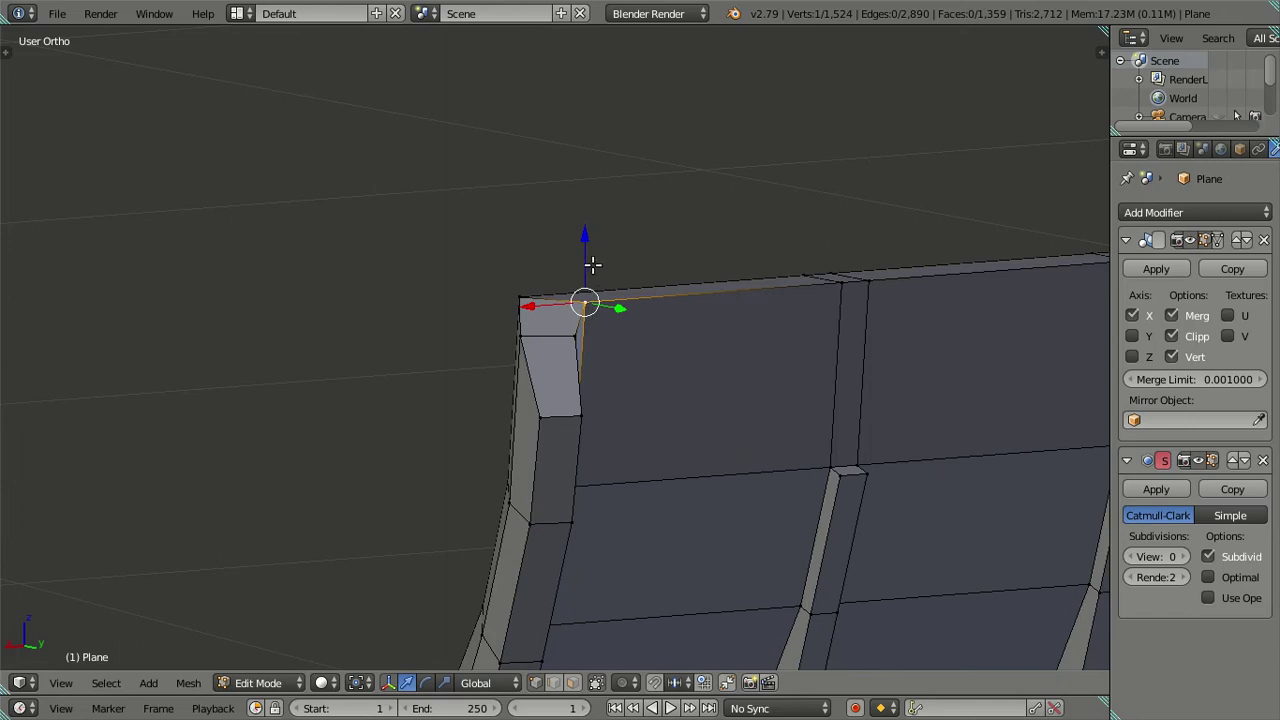
pyautogui.moveTo(585, 257); pyautogui.dragTo(578, 296)
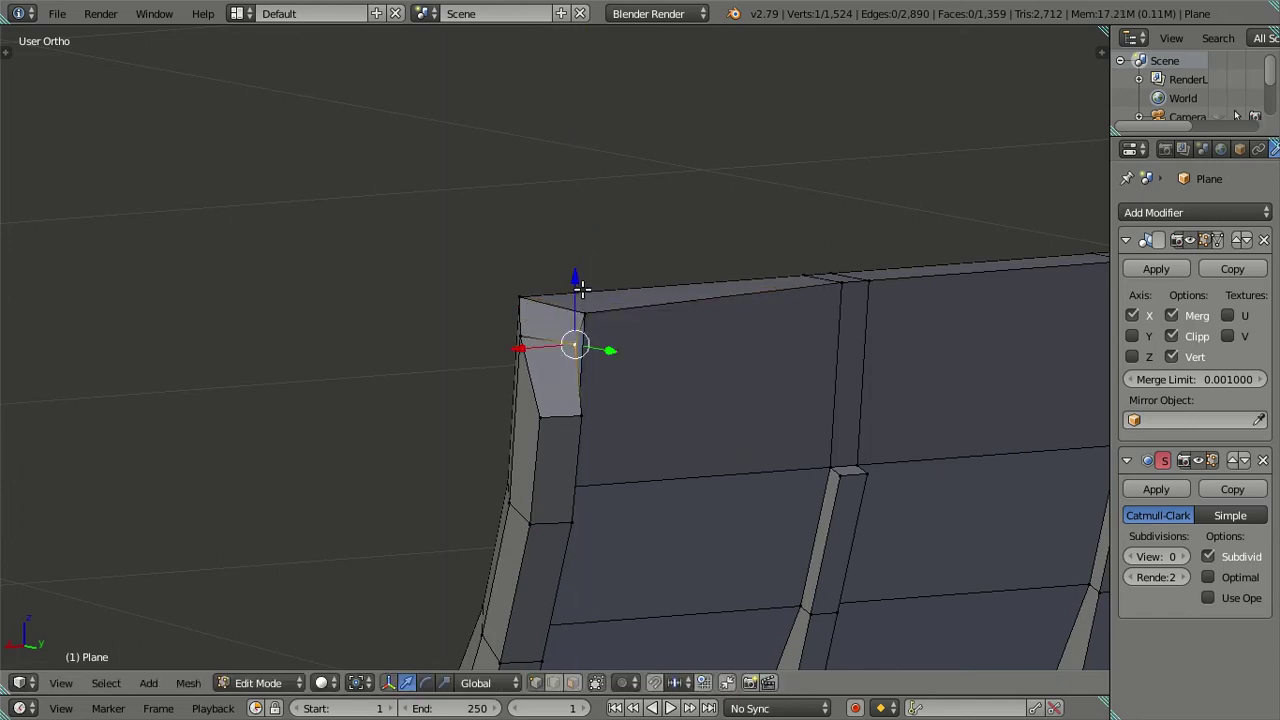
pyautogui.scroll(-3, 659, 421)
pyautogui.press('Tab')
pyautogui.scroll(8, 653, 375)
pyautogui.scroll(-4, 538, 418)
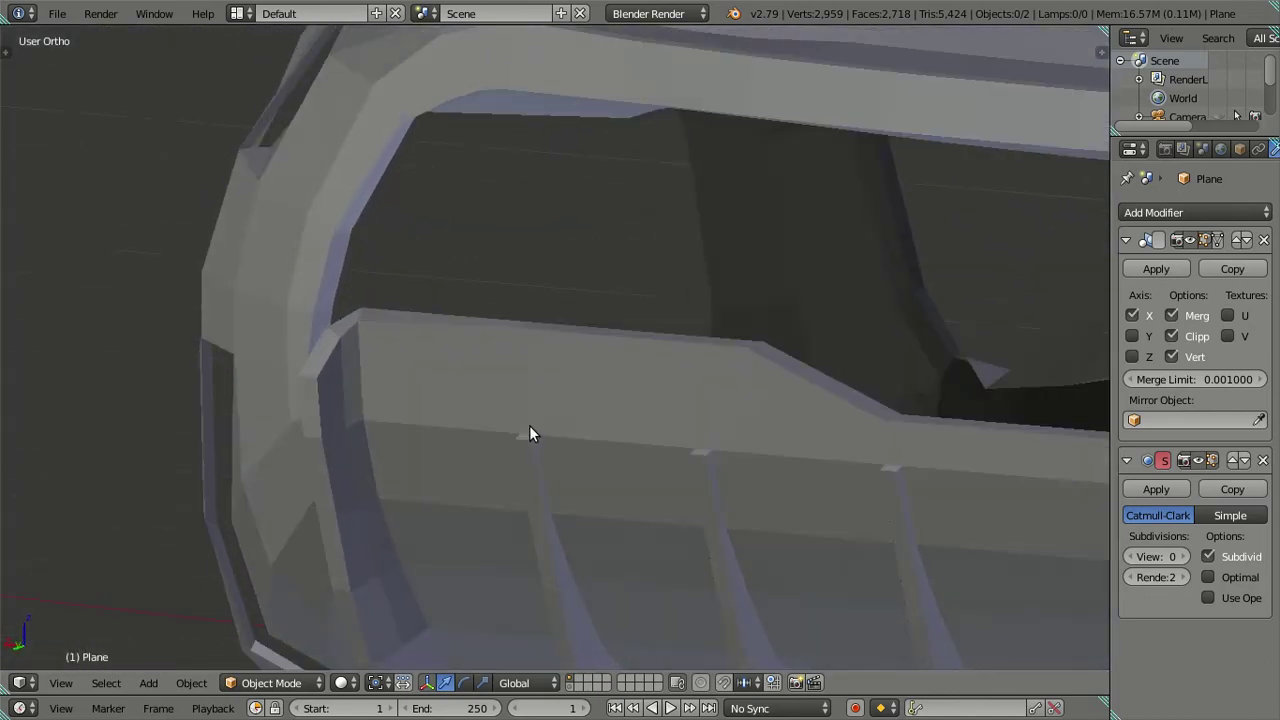
pyautogui.press('Tab')
pyautogui.hotkey('ctrl', 'z')
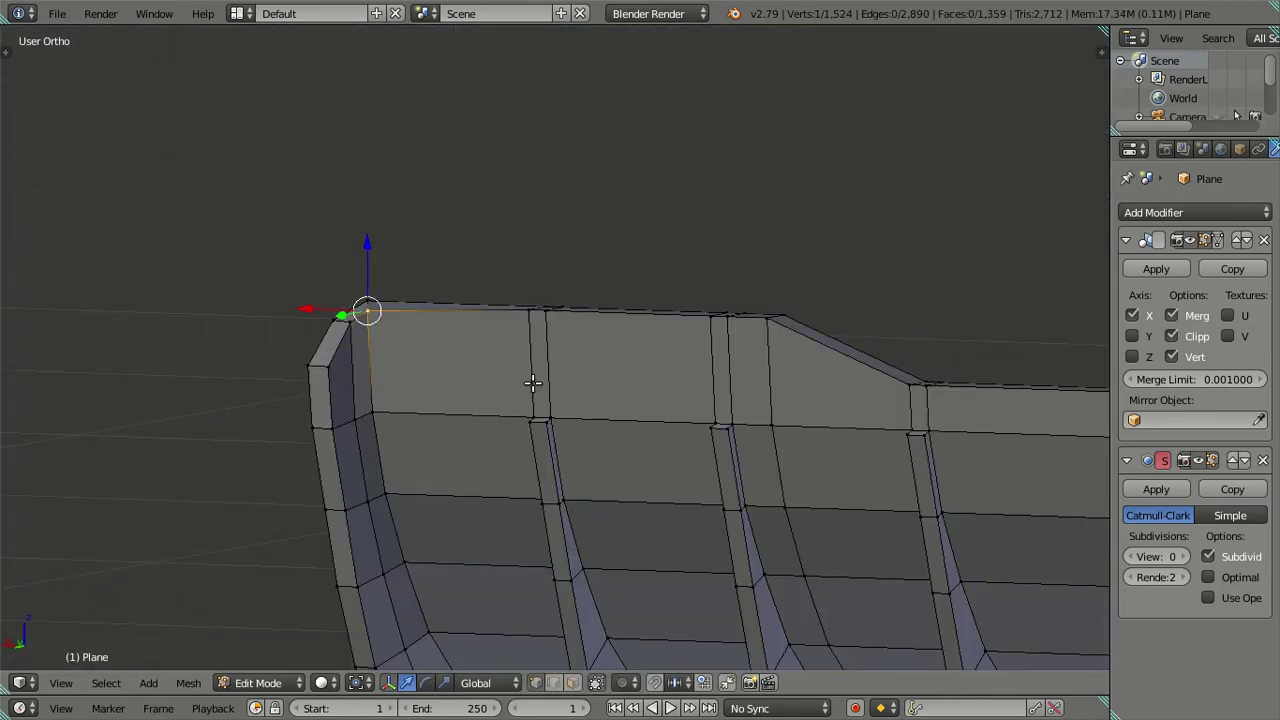
# Lower the top corner vertex by 0.0073 along Z and return to Object Mode.
pyautogui.moveTo(519, 376)
pyautogui.mouseDown(button='middle')
pyautogui.moveTo(400, 329)
pyautogui.moveTo(489, 380)
pyautogui.mouseUp(button='middle')
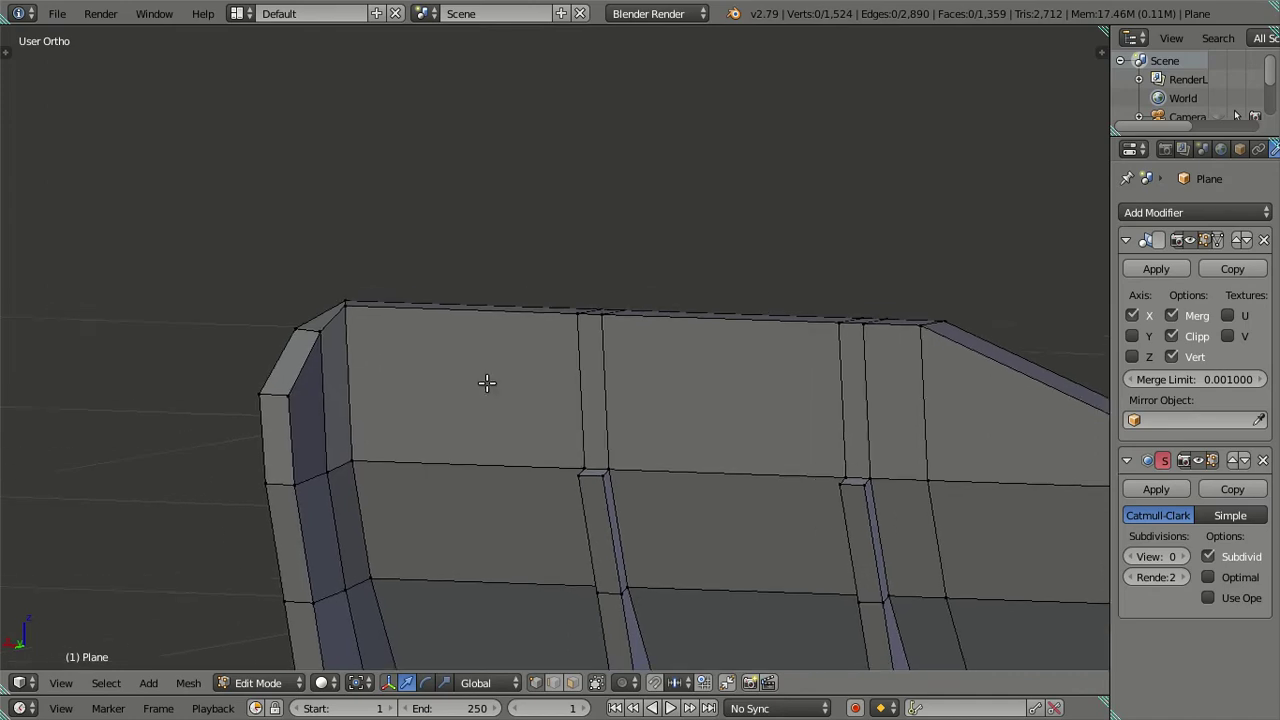
pyautogui.scroll(3, 591, 429)
pyautogui.scroll(2, 582, 430)
pyautogui.moveTo(585, 365); pyautogui.dragTo(604, 376)
pyautogui.press('Tab')
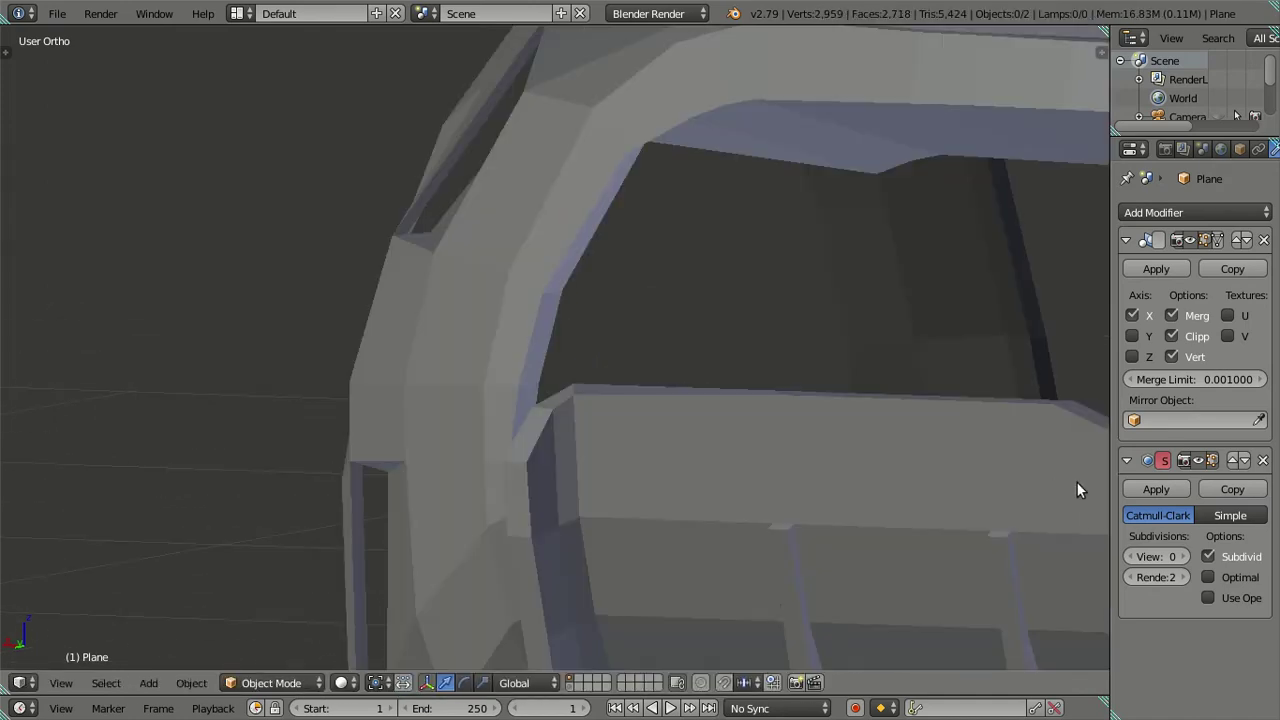
# Raise viewport subdivision to 2 and compare the panel with the car reference in Right Ortho.
pyautogui.moveTo(1157, 556); pyautogui.dragTo(1180, 556)
pyautogui.moveTo(620, 420)
pyautogui.mouseDown(button='middle')
pyautogui.moveTo(598, 461)
pyautogui.moveTo(753, 426)
pyautogui.moveTo(754, 349)
pyautogui.moveTo(691, 340)
pyautogui.moveTo(826, 420)
pyautogui.moveTo(854, 417)
pyautogui.moveTo(789, 449)
pyautogui.moveTo(714, 434)
pyautogui.mouseUp(button='middle')
pyautogui.scroll(3, 784, 394)
pyautogui.press('KP_3')
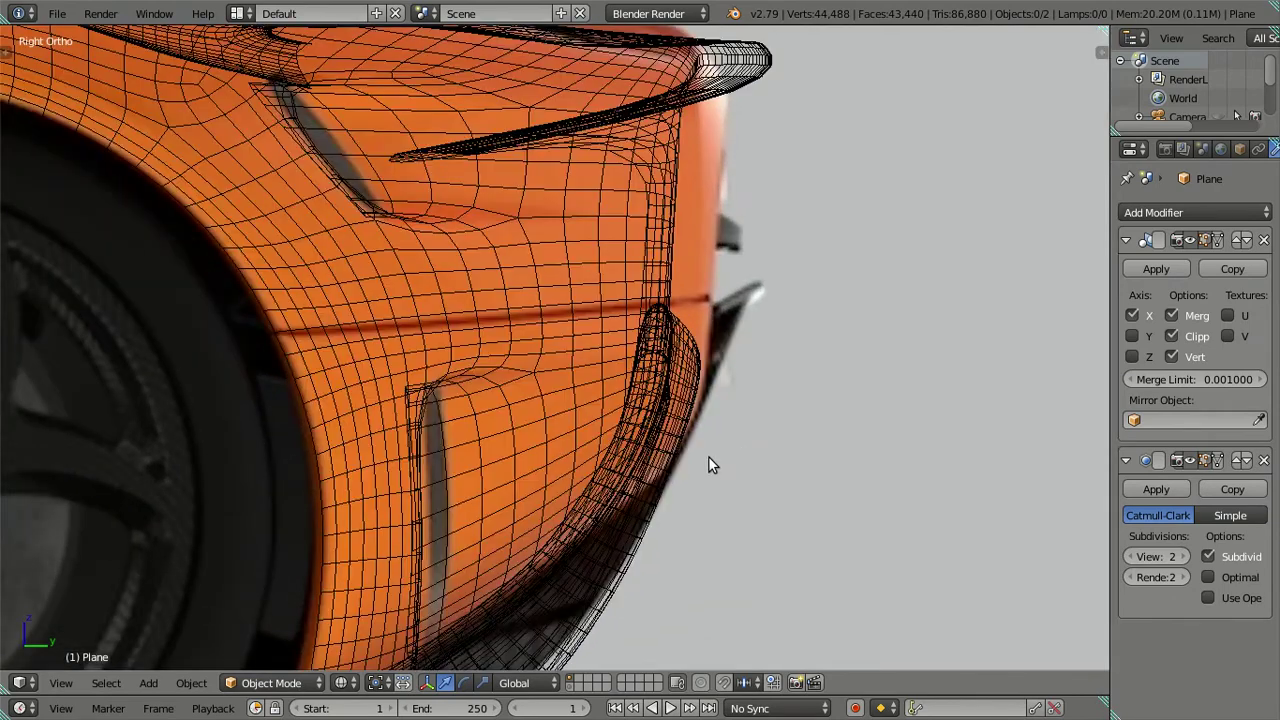
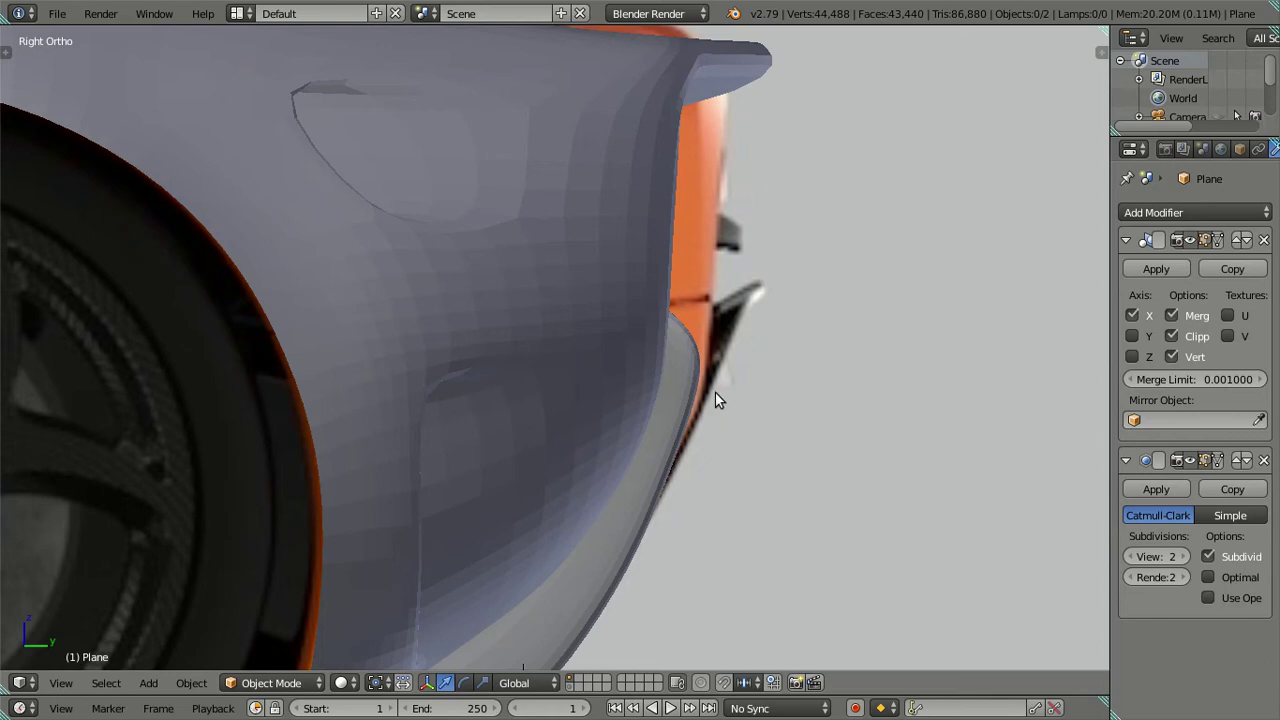
# Set the ribbed panel's Subdivision Surface View level to 0 and show its cage in Edit Mode.
pyautogui.press('z')
pyautogui.press('z')
pyautogui.scroll(-3, 714, 390)
pyautogui.moveTo(721, 383)
pyautogui.mouseDown(button='middle')
pyautogui.moveTo(586, 433)
pyautogui.moveTo(435, 375)
pyautogui.mouseUp(button='middle')
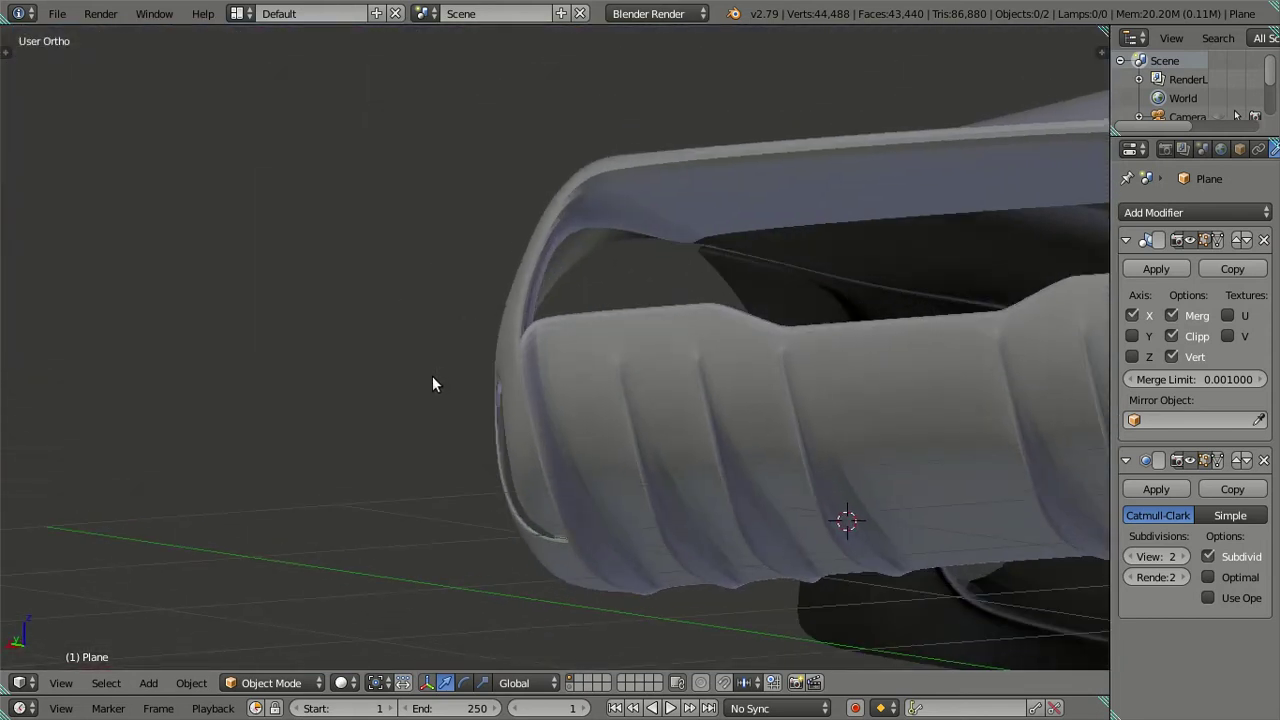
pyautogui.moveTo(432, 376)
pyautogui.mouseDown(button='middle')
pyautogui.moveTo(445, 402)
pyautogui.moveTo(547, 382)
pyautogui.moveTo(635, 396)
pyautogui.moveTo(760, 369)
pyautogui.moveTo(594, 403)
pyautogui.moveTo(563, 440)
pyautogui.moveTo(538, 437)
pyautogui.moveTo(537, 397)
pyautogui.moveTo(467, 406)
pyautogui.moveTo(474, 457)
pyautogui.moveTo(436, 437)
pyautogui.mouseUp(button='middle')
pyautogui.press('Tab')
pyautogui.press('Tab')
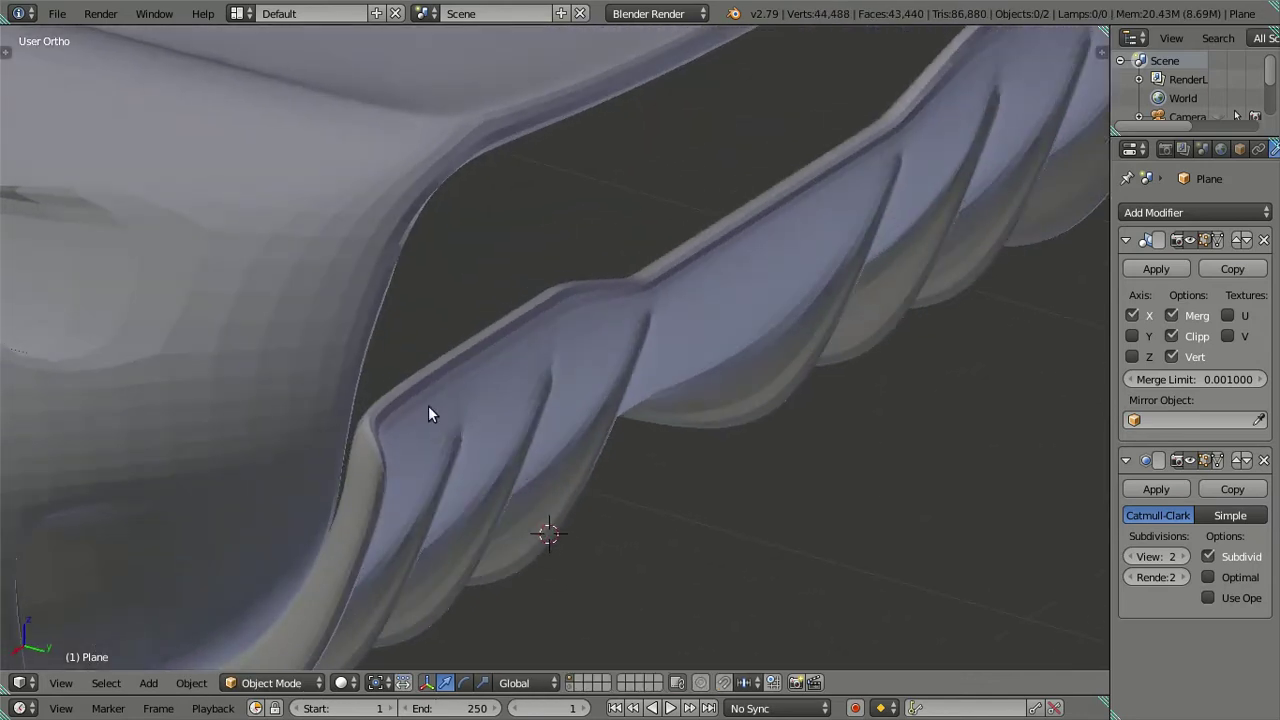
pyautogui.click(1130, 556)
pyautogui.click(1130, 556)
pyautogui.moveTo(623, 400)
pyautogui.mouseDown(button='middle')
pyautogui.moveTo(471, 405)
pyautogui.moveTo(503, 349)
pyautogui.moveTo(526, 337)
pyautogui.moveTo(472, 411)
pyautogui.moveTo(469, 314)
pyautogui.mouseUp(button='middle')
pyautogui.press('Tab')
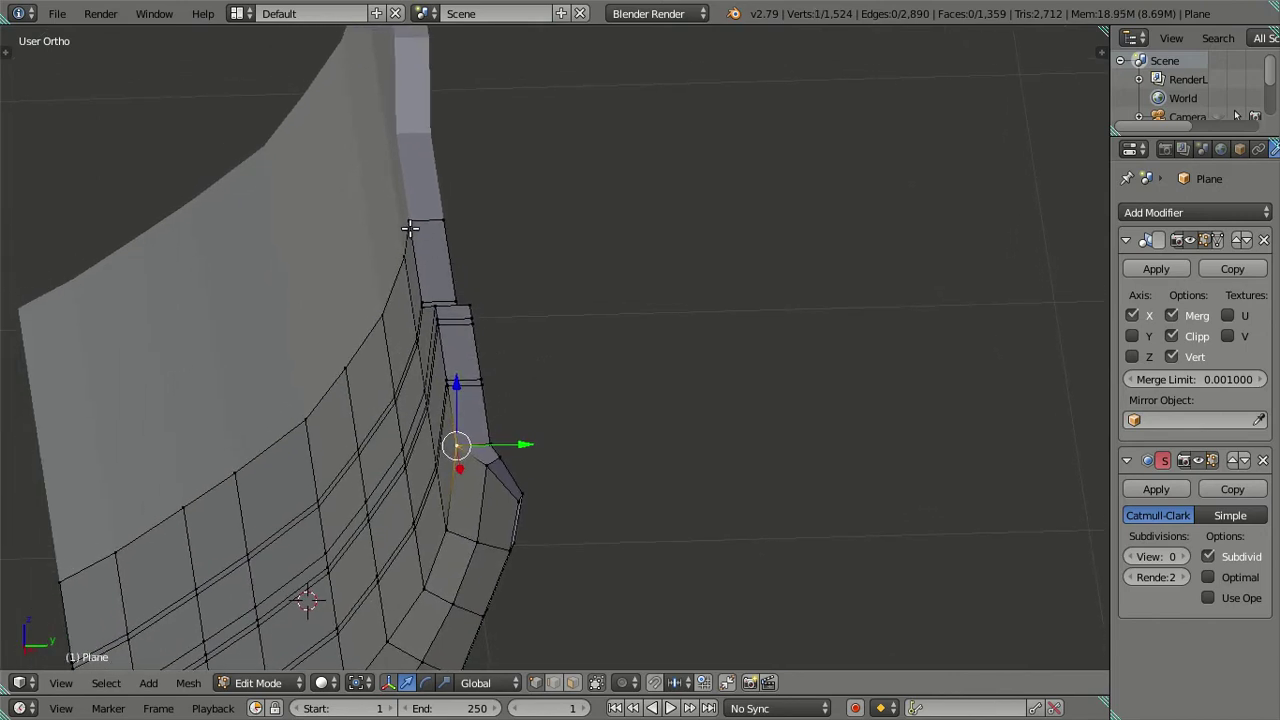
# Shift the diffuser's top edge loop along Y.
pyautogui.moveTo(506, 380); pyautogui.dragTo(472, 340, button='middle')
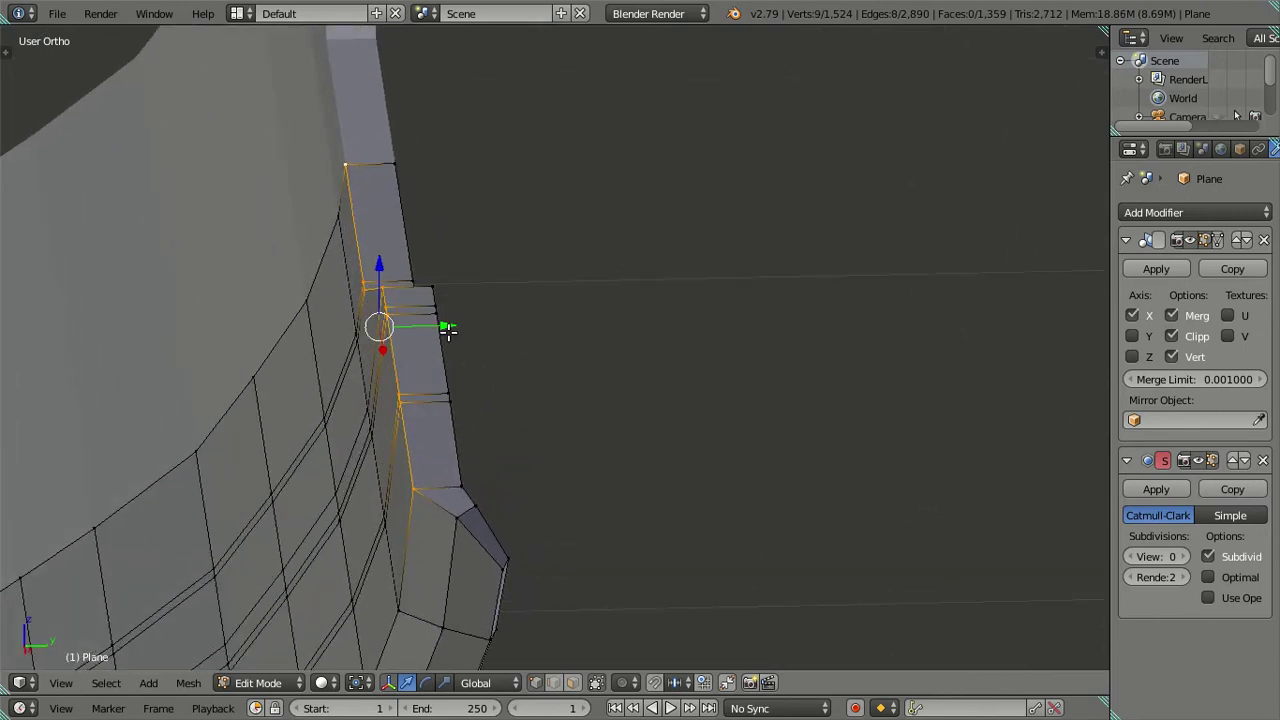
pyautogui.moveTo(447, 330); pyautogui.dragTo(469, 333)
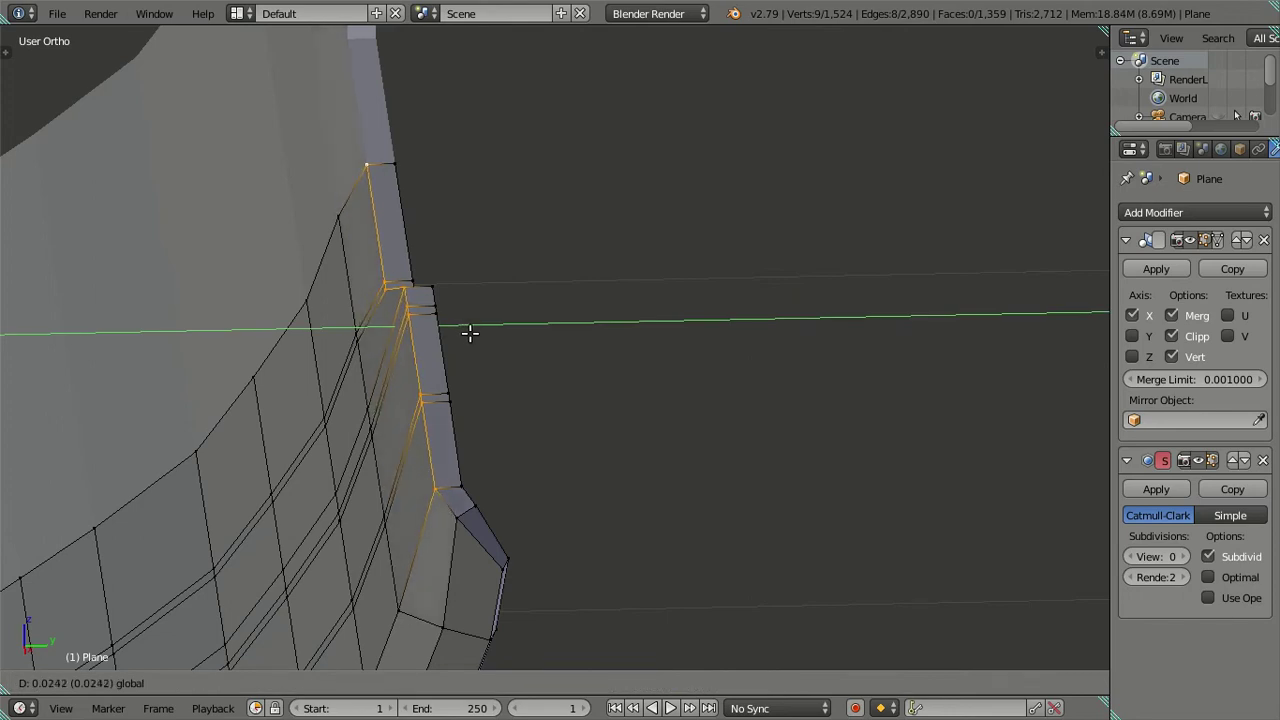
pyautogui.moveTo(469, 333); pyautogui.dragTo(435, 422, button='middle')
# Select the face rows along the panel's top edge and shift them along Y.
pyautogui.rightClick(443, 522)
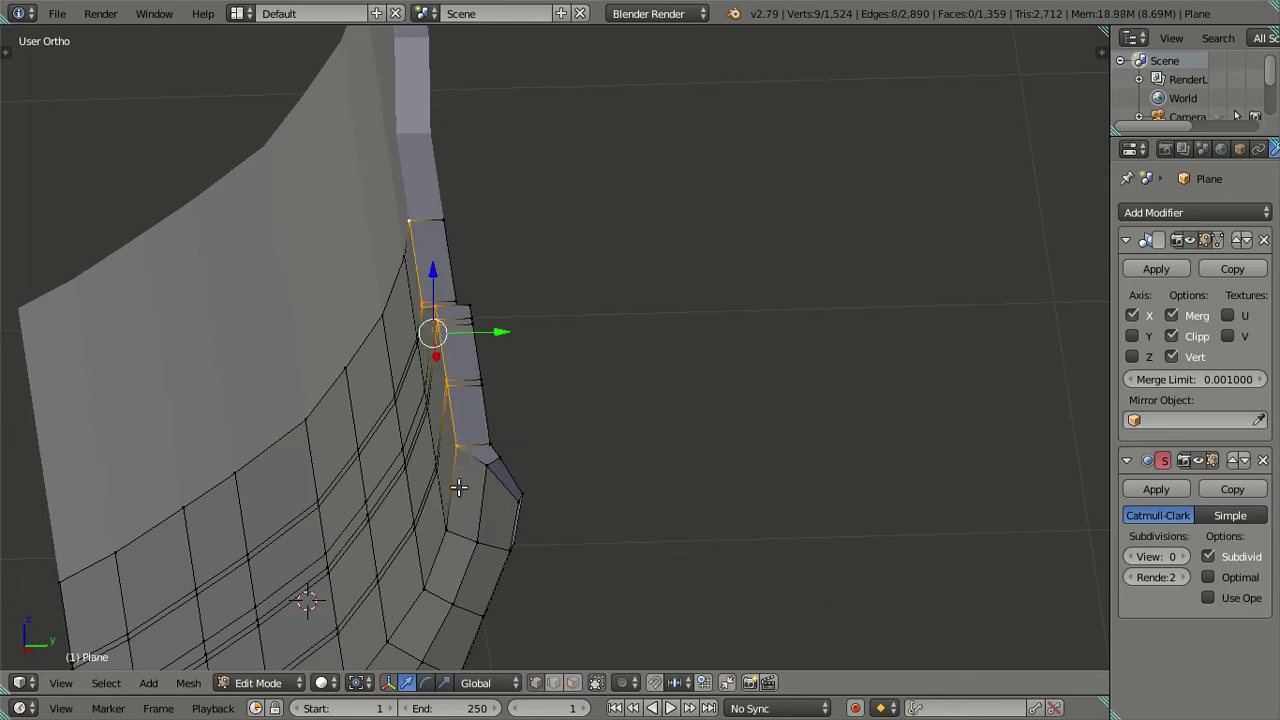
pyautogui.moveTo(458, 487); pyautogui.dragTo(748, 294, button='middle')
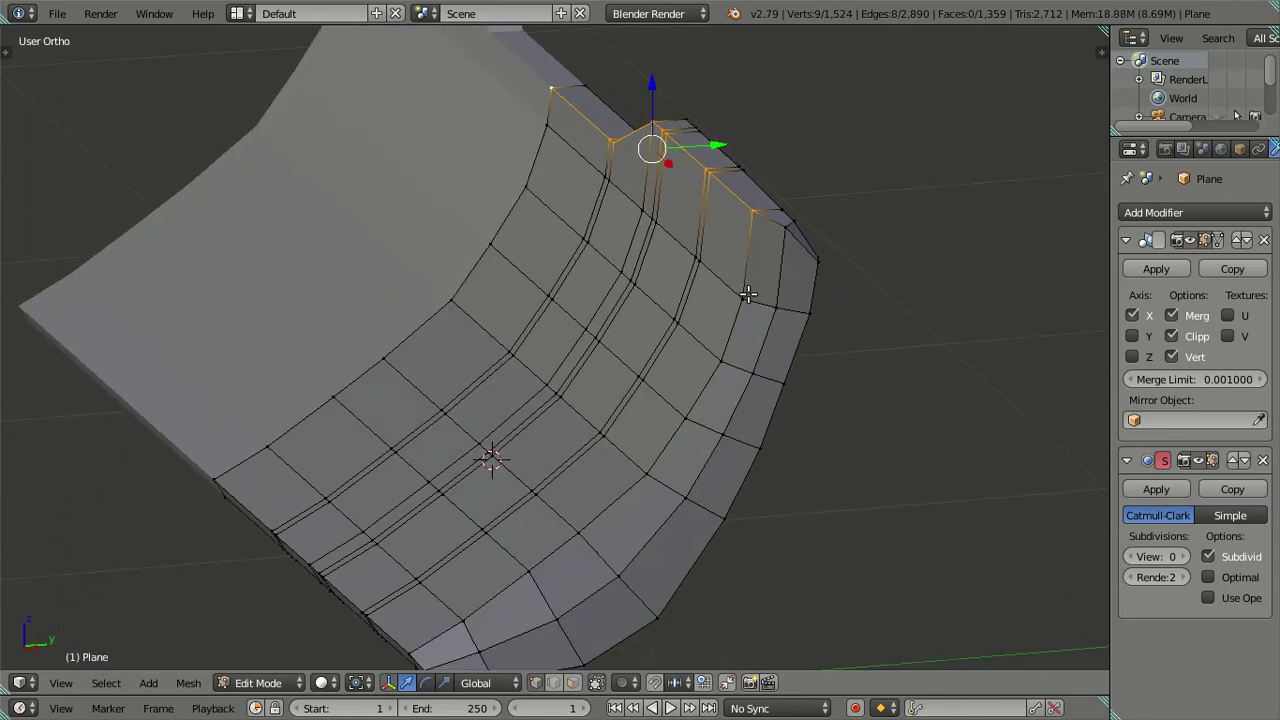
pyautogui.keyDown('shift'); pyautogui.rightClick(739, 305); pyautogui.keyUp('shift')
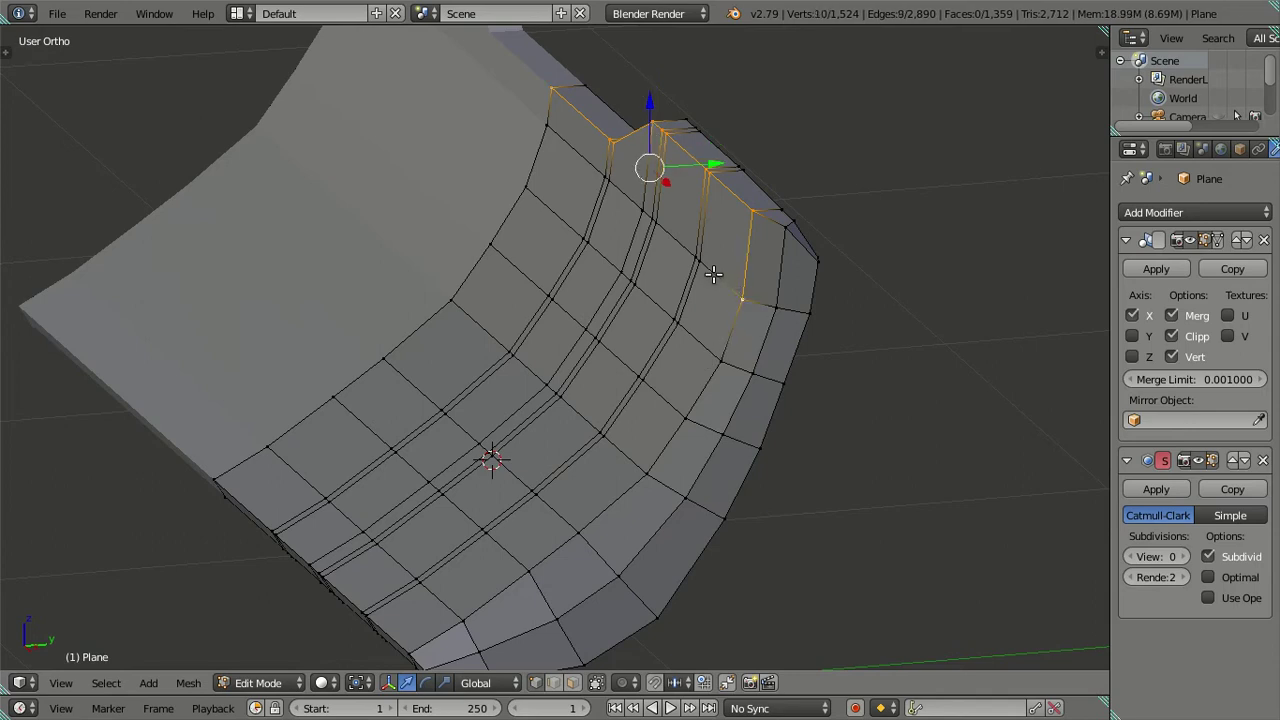
pyautogui.keyDown('ctrl'); pyautogui.rightClick(551, 146); pyautogui.keyUp('ctrl')
pyautogui.keyDown('ctrl'); pyautogui.rightClick(527, 187); pyautogui.keyUp('ctrl')
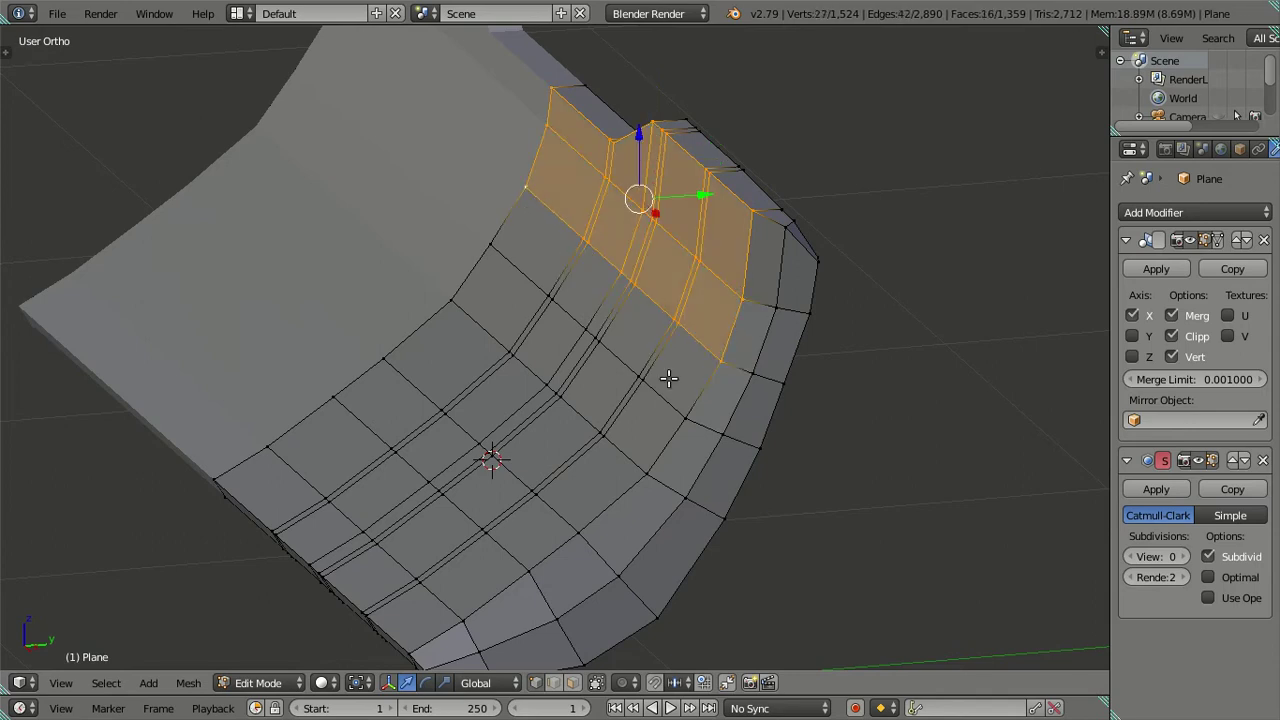
pyautogui.keyDown('ctrl'); pyautogui.rightClick(478, 238); pyautogui.keyUp('ctrl')
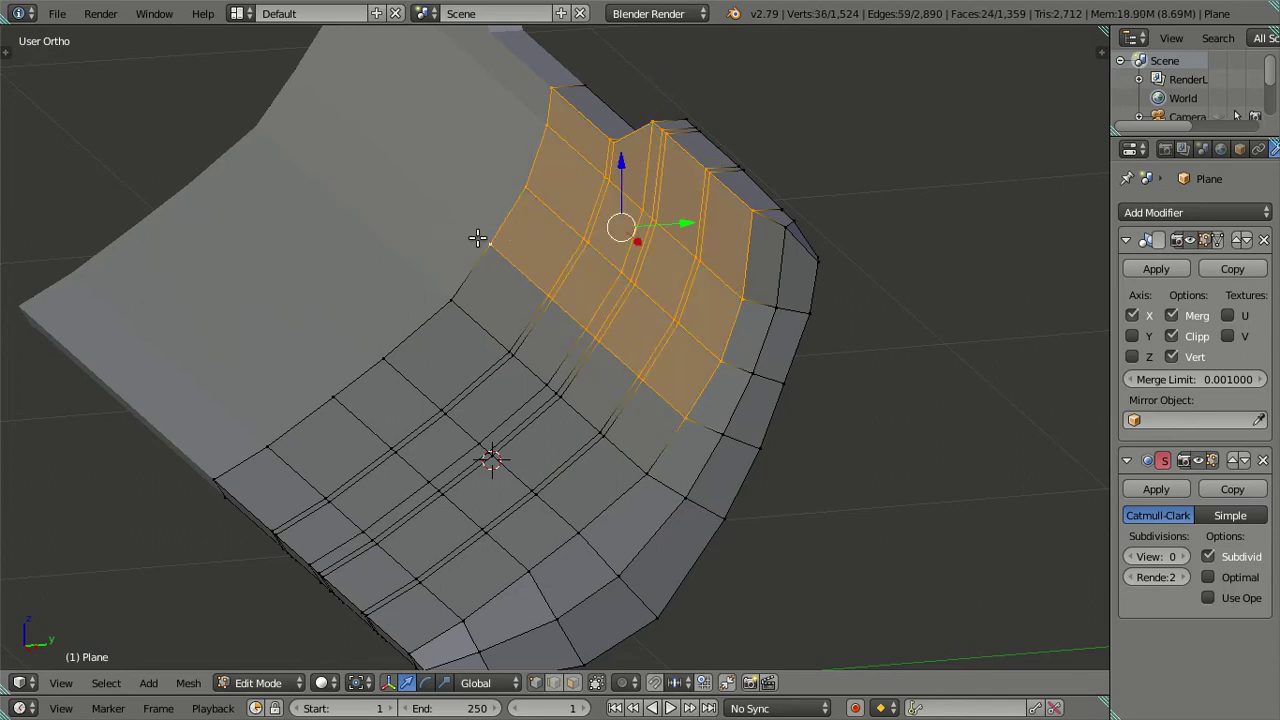
pyautogui.keyDown('ctrl'); pyautogui.rightClick(473, 310); pyautogui.keyUp('ctrl')
pyautogui.keyDown('ctrl'); pyautogui.rightClick(388, 362); pyautogui.keyUp('ctrl')
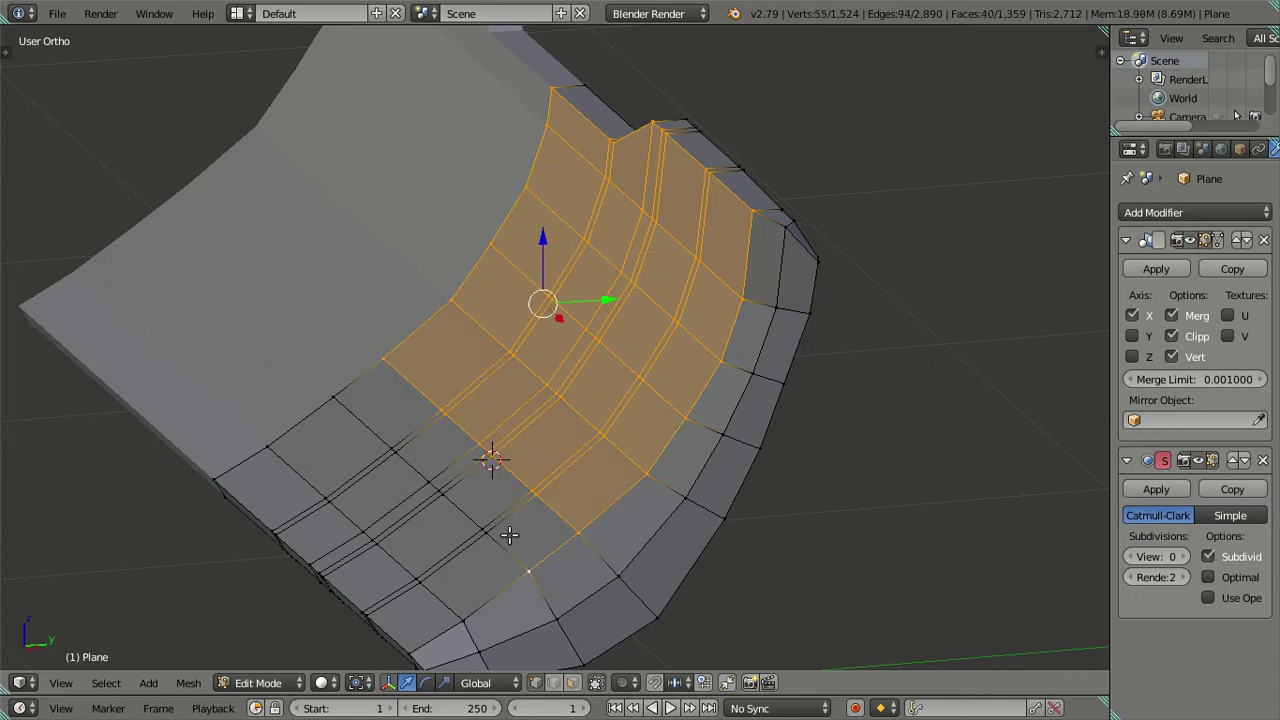
pyautogui.keyDown('ctrl'); pyautogui.rightClick(338, 391); pyautogui.keyUp('ctrl')
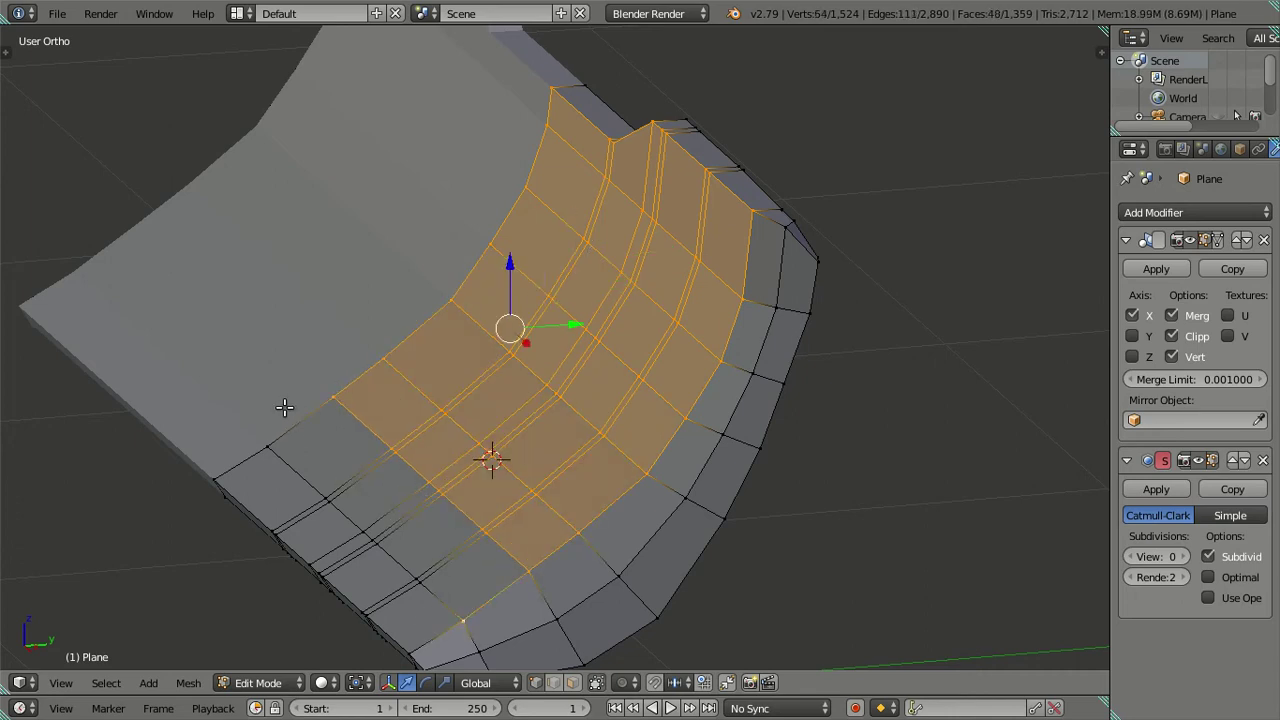
pyautogui.keyDown('ctrl'); pyautogui.rightClick(278, 445); pyautogui.keyUp('ctrl')
pyautogui.moveTo(278, 445); pyautogui.dragTo(455, 497, button='middle')
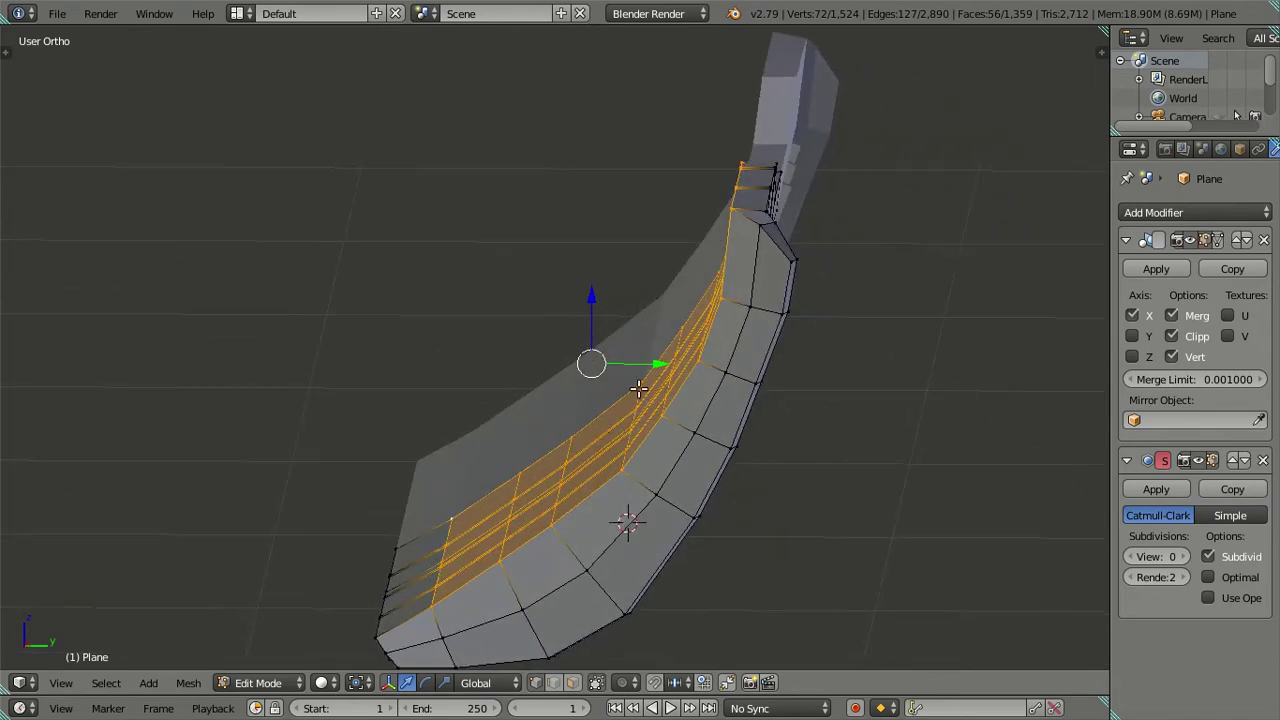
pyautogui.moveTo(660, 366); pyautogui.dragTo(675, 371)
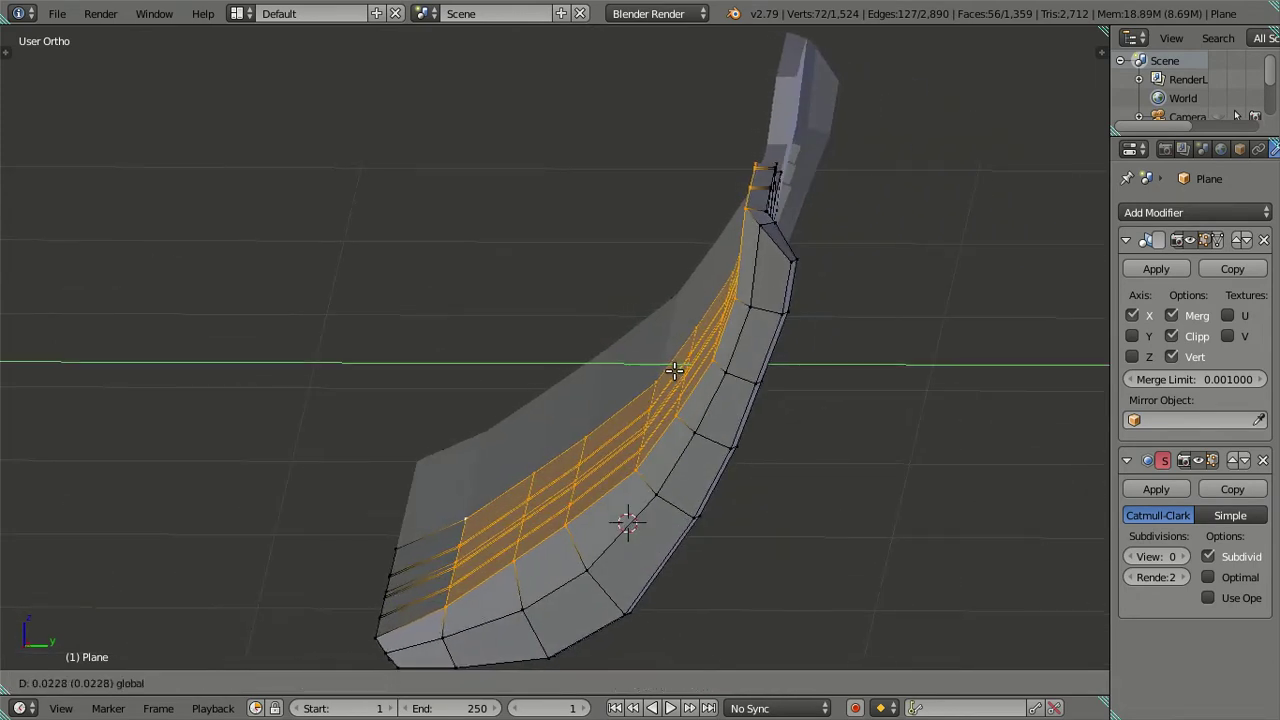
pyautogui.moveTo(675, 371); pyautogui.dragTo(662, 369)
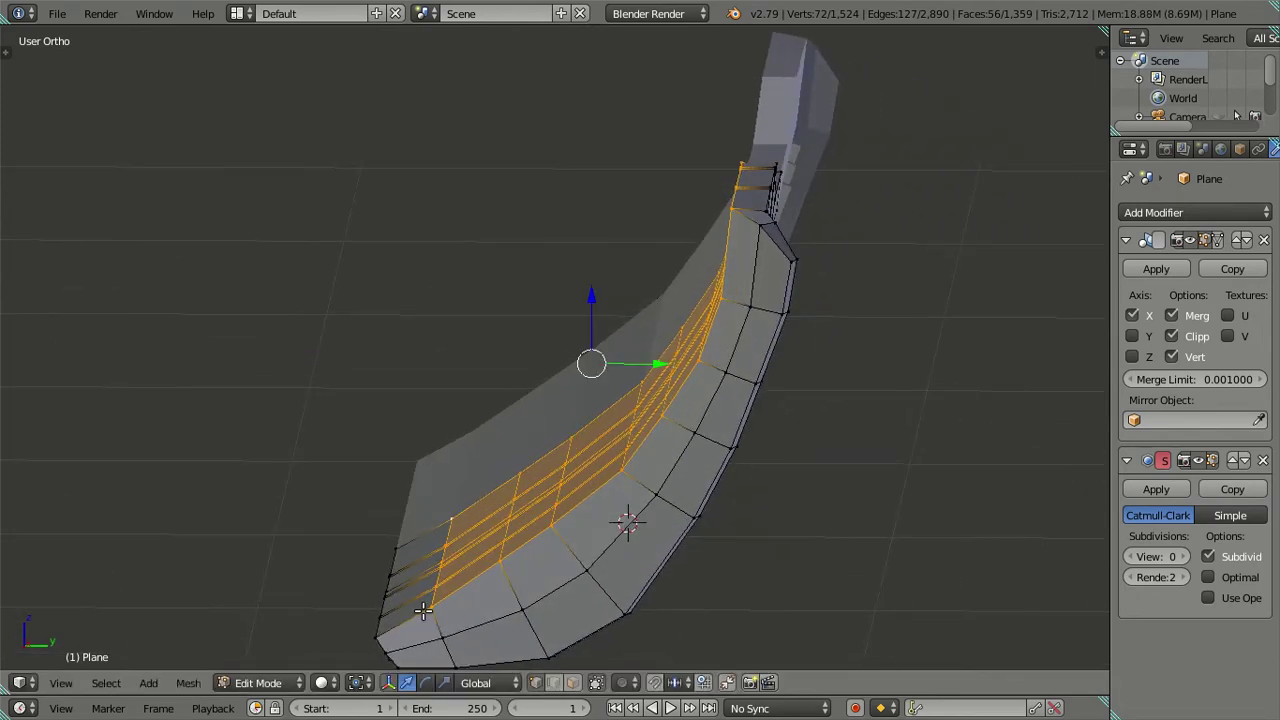
# Deselect the lower-left faces, nudge the remaining faces along Y, then clear the selection.
pyautogui.moveTo(475, 533); pyautogui.dragTo(372, 570, button='middle')
pyautogui.press('Escape')
pyautogui.moveTo(648, 578)
pyautogui.mouseDown(button='middle')
pyautogui.moveTo(639, 524)
pyautogui.moveTo(676, 498)
pyautogui.mouseUp(button='middle')
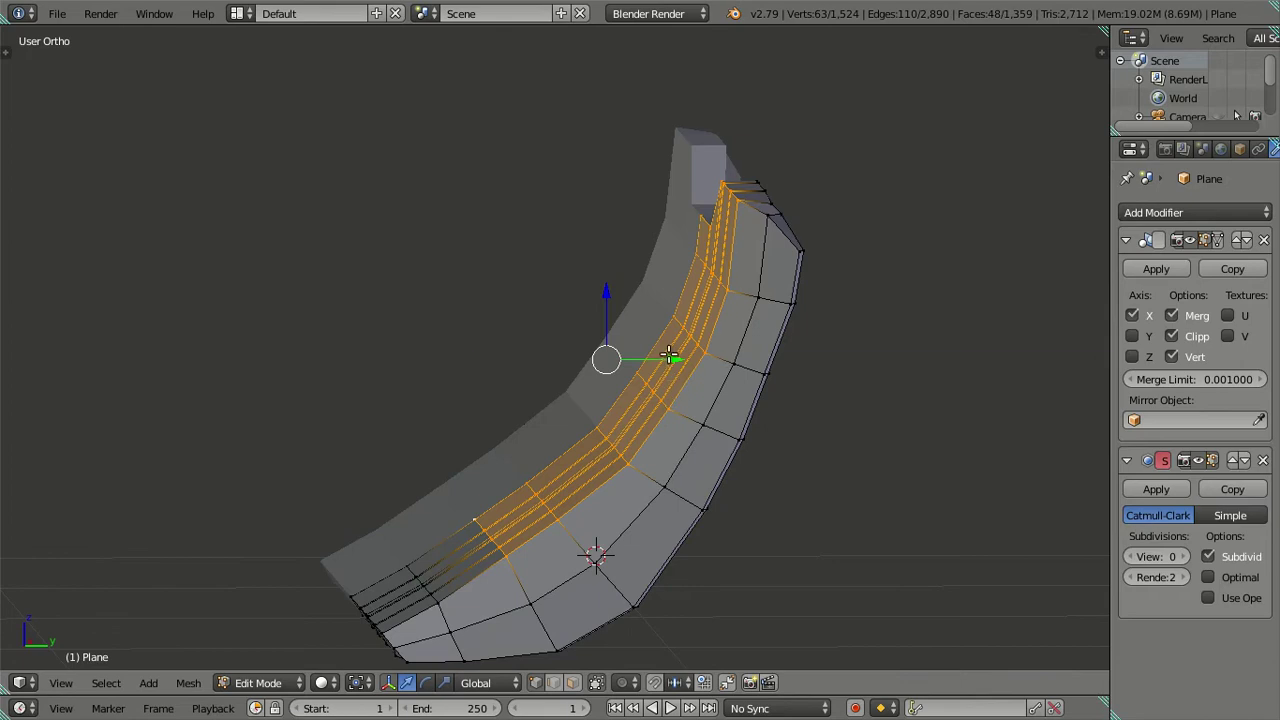
pyautogui.moveTo(669, 357); pyautogui.dragTo(683, 354)
pyautogui.moveTo(683, 354)
pyautogui.mouseDown(button='middle')
pyautogui.moveTo(706, 420)
pyautogui.moveTo(689, 488)
pyautogui.mouseUp(button='middle')
pyautogui.scroll(-3, 670, 462)
pyautogui.press('a')
# Select two face loops beside the fins, lower them slightly along Z and shift them along Y.
pyautogui.moveTo(604, 397)
pyautogui.mouseDown(button='middle')
pyautogui.moveTo(657, 400)
pyautogui.moveTo(551, 457)
pyautogui.moveTo(591, 423)
pyautogui.mouseUp(button='middle')
pyautogui.scroll(3, 594, 463)
pyautogui.moveTo(606, 477); pyautogui.dragTo(611, 394, button='middle')
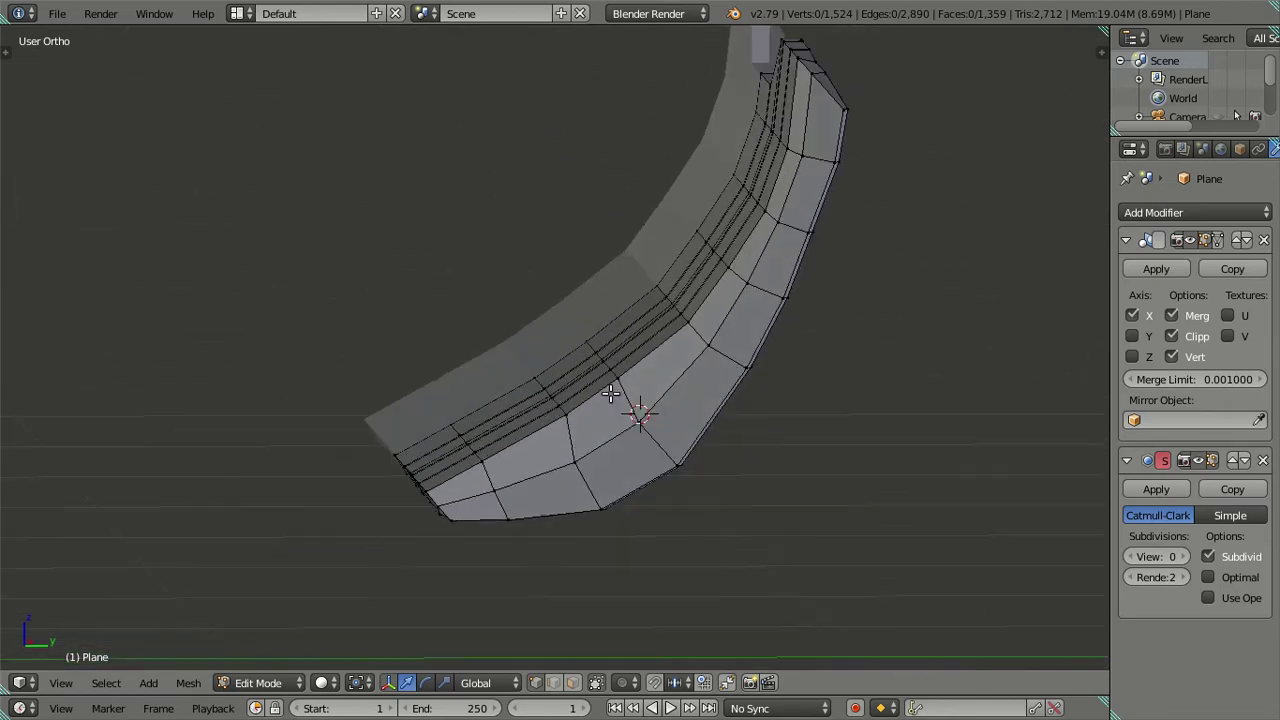
pyautogui.keyDown('alt'); pyautogui.keyDown('shift'); pyautogui.click(543, 372); pyautogui.keyUp('shift'); pyautogui.keyUp('alt')
pyautogui.keyDown('alt'); pyautogui.keyDown('shift'); pyautogui.click(468, 430); pyautogui.keyUp('shift'); pyautogui.keyUp('alt')
pyautogui.moveTo(486, 457)
pyautogui.mouseDown(button='middle')
pyautogui.moveTo(560, 420)
pyautogui.moveTo(585, 430)
pyautogui.mouseUp(button='middle')
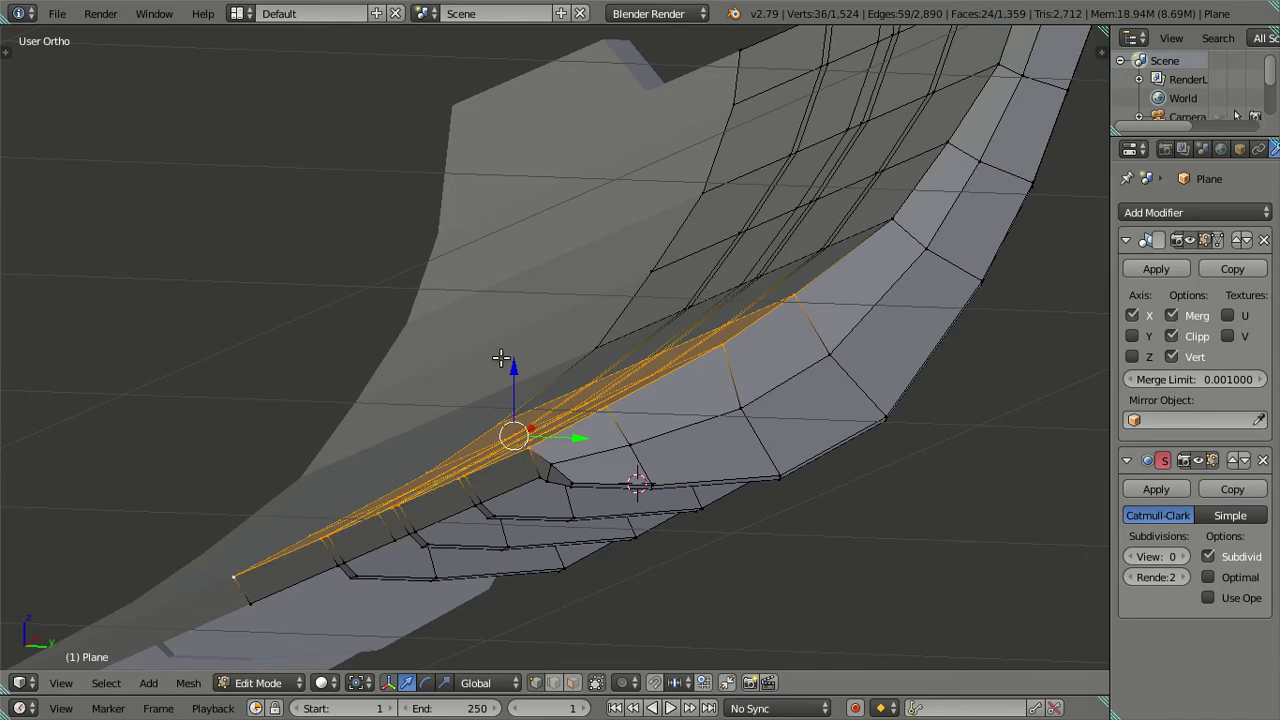
pyautogui.moveTo(501, 358); pyautogui.dragTo(538, 374)
pyautogui.click(543, 376)
pyautogui.moveTo(543, 376); pyautogui.dragTo(653, 425, button='middle')
pyautogui.moveTo(652, 428); pyautogui.dragTo(670, 436)
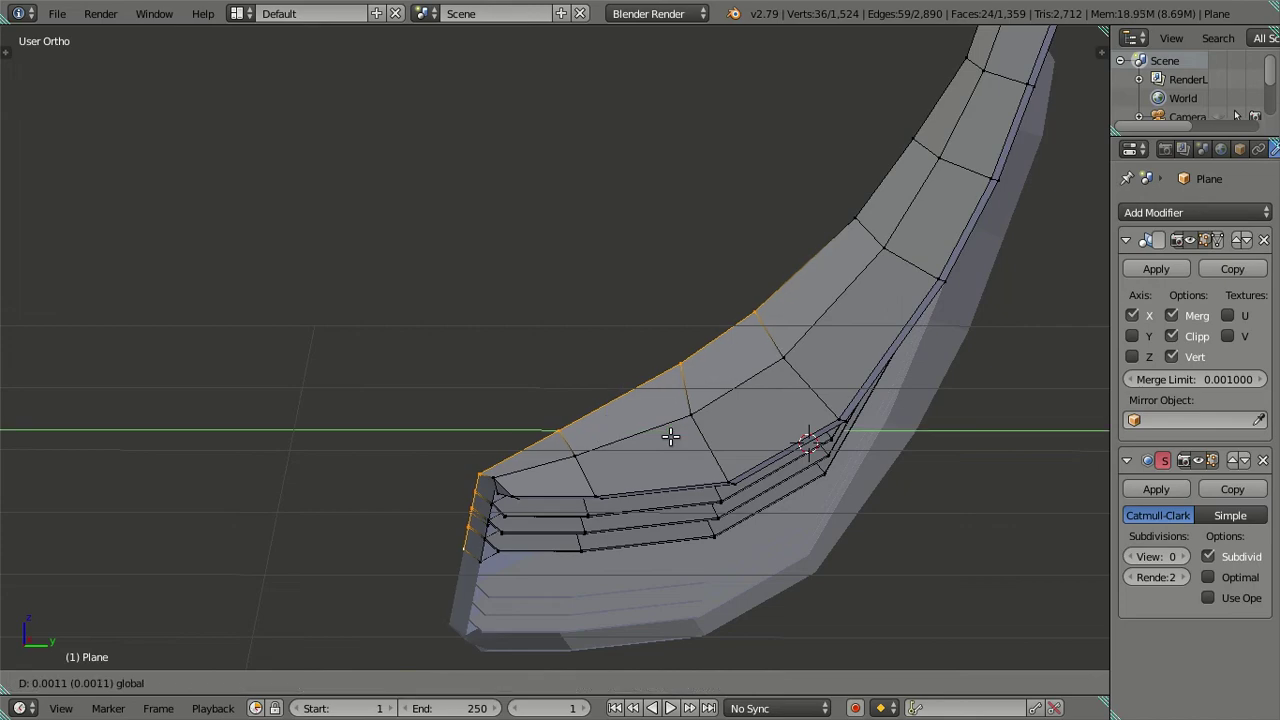
pyautogui.click(678, 428)
pyautogui.moveTo(678, 428)
pyautogui.mouseDown(button='middle')
pyautogui.moveTo(629, 403)
pyautogui.moveTo(646, 386)
pyautogui.moveTo(686, 397)
pyautogui.moveTo(694, 423)
pyautogui.moveTo(757, 453)
pyautogui.moveTo(883, 471)
pyautogui.moveTo(831, 449)
pyautogui.moveTo(857, 503)
pyautogui.moveTo(814, 409)
pyautogui.mouseUp(button='middle')
# Check the fins outside Edit Mode, then return to the cage and clear the face selection.
pyautogui.press('z')
pyautogui.scroll(5, 814, 409)
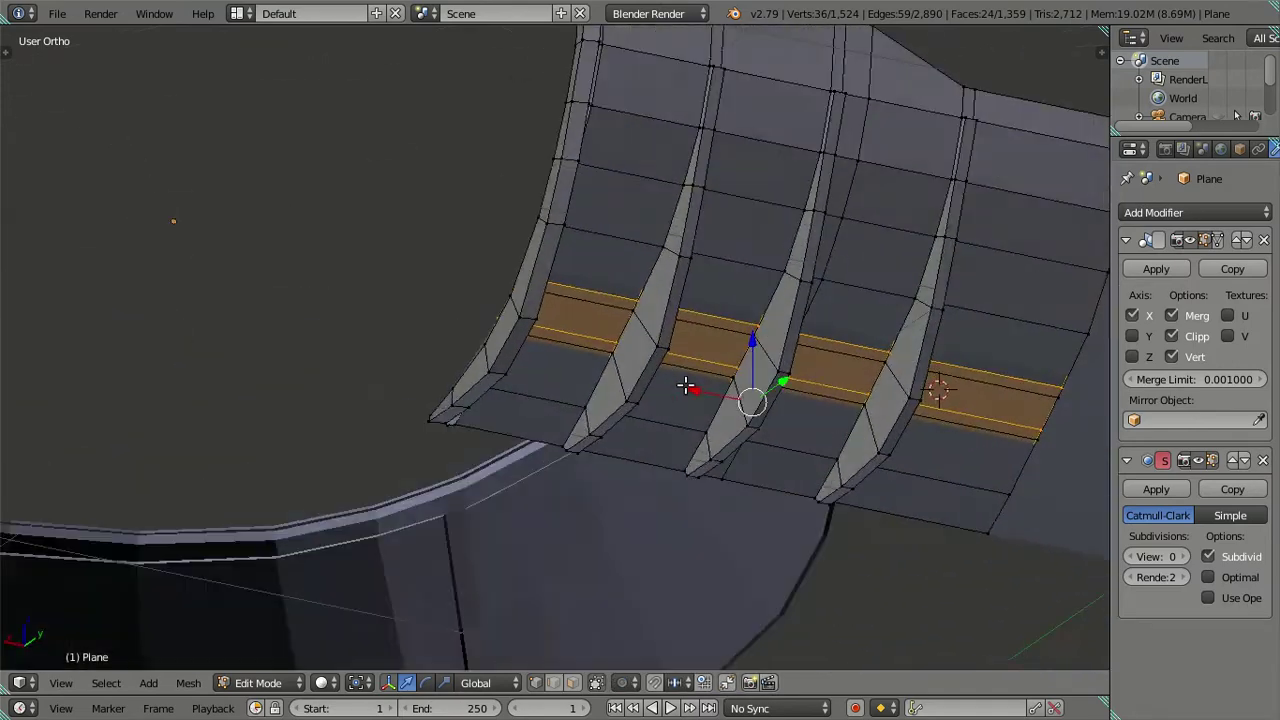
pyautogui.press('Tab')
pyautogui.scroll(3, 878, 376)
pyautogui.scroll(-3, 866, 357)
pyautogui.press('Tab')
pyautogui.scroll(-3, 860, 321)
pyautogui.moveTo(860, 321)
pyautogui.mouseDown(button='middle')
pyautogui.moveTo(789, 480)
pyautogui.moveTo(808, 490)
pyautogui.moveTo(691, 394)
pyautogui.moveTo(643, 497)
pyautogui.mouseUp(button='middle')
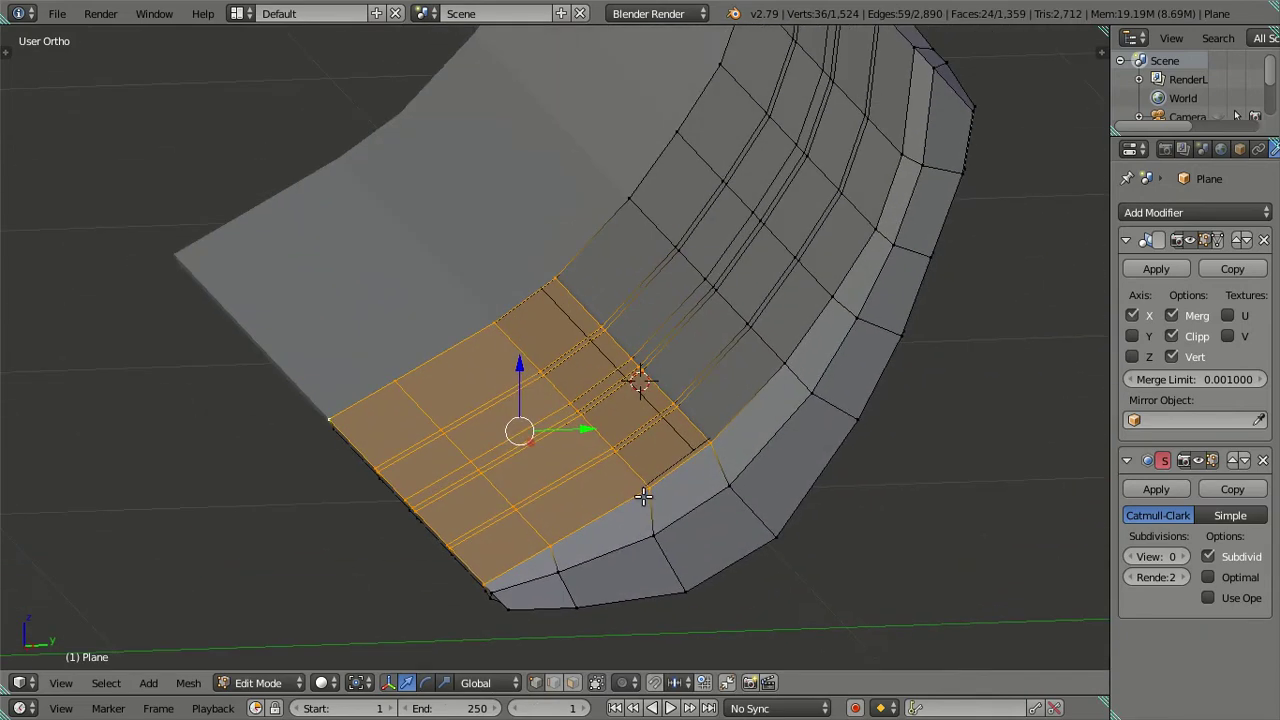
pyautogui.moveTo(423, 455)
pyautogui.mouseDown(button='middle')
pyautogui.moveTo(400, 457)
pyautogui.moveTo(457, 543)
pyautogui.moveTo(940, 416)
pyautogui.moveTo(694, 431)
pyautogui.moveTo(710, 413)
pyautogui.mouseUp(button='middle')
pyautogui.rightClick(466, 551)
pyautogui.press('a')
pyautogui.moveTo(833, 491)
pyautogui.mouseDown(button='middle')
pyautogui.moveTo(886, 517)
pyautogui.moveTo(789, 420)
pyautogui.moveTo(831, 346)
pyautogui.moveTo(1049, 356)
pyautogui.mouseUp(button='middle')
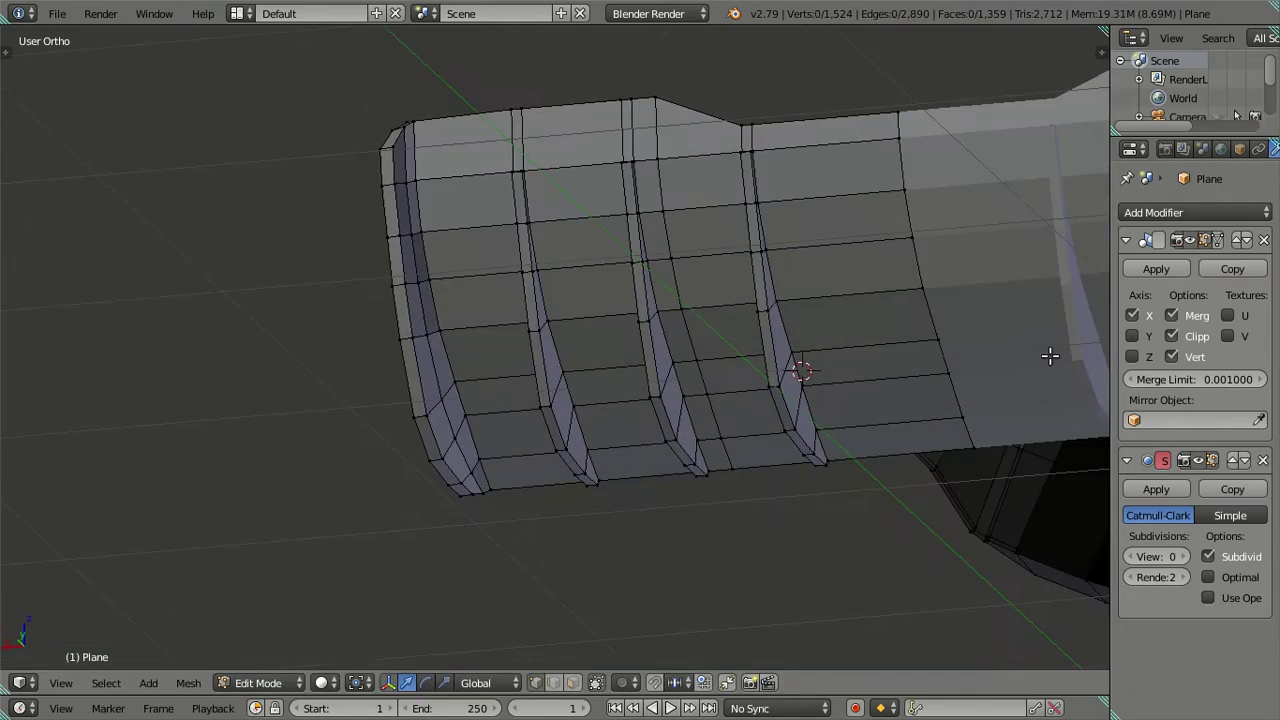
# Turn off Mirror X and adjust the height of the panel's middle faces along Z.
pyautogui.click(1132, 315)
pyautogui.moveTo(800, 366)
pyautogui.mouseDown(button='middle')
pyautogui.moveTo(809, 349)
pyautogui.moveTo(746, 371)
pyautogui.moveTo(708, 398)
pyautogui.moveTo(726, 440)
pyautogui.moveTo(686, 437)
pyautogui.mouseUp(button='middle')
pyautogui.hotkey('ctrl', 'z')
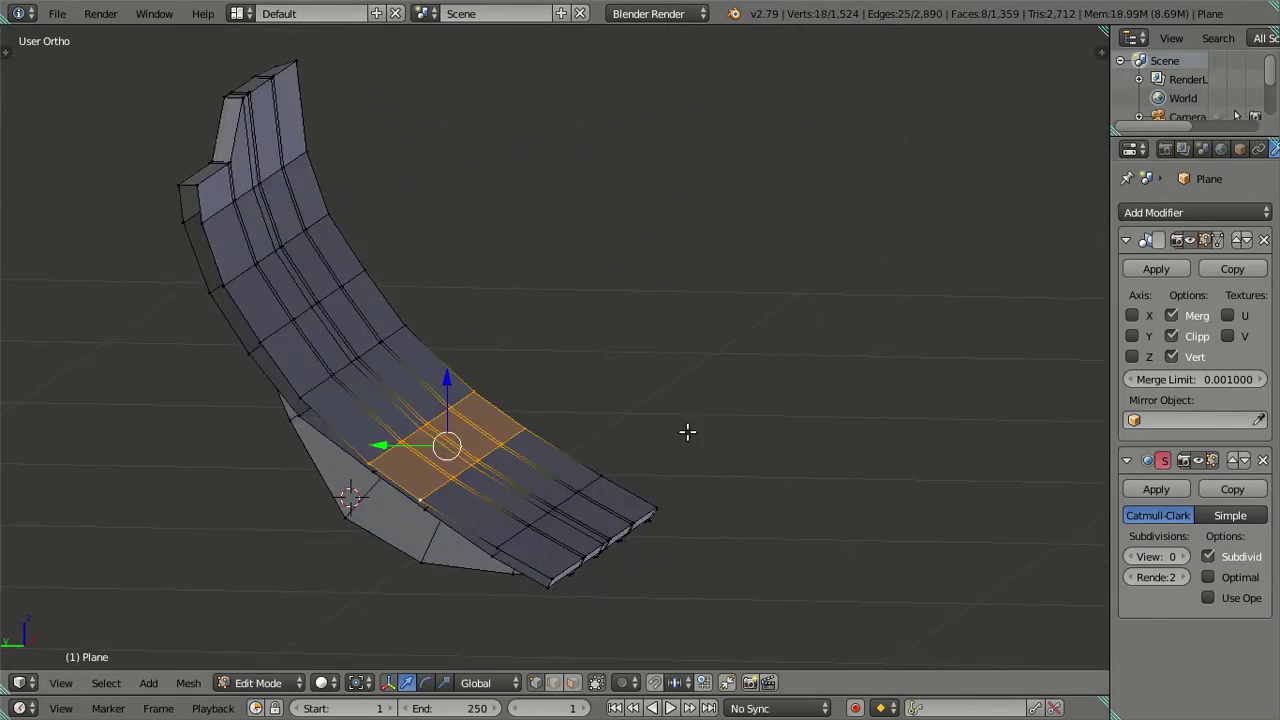
pyautogui.moveTo(604, 428)
pyautogui.mouseDown(button='middle')
pyautogui.moveTo(626, 409)
pyautogui.moveTo(600, 386)
pyautogui.moveTo(563, 426)
pyautogui.mouseUp(button='middle')
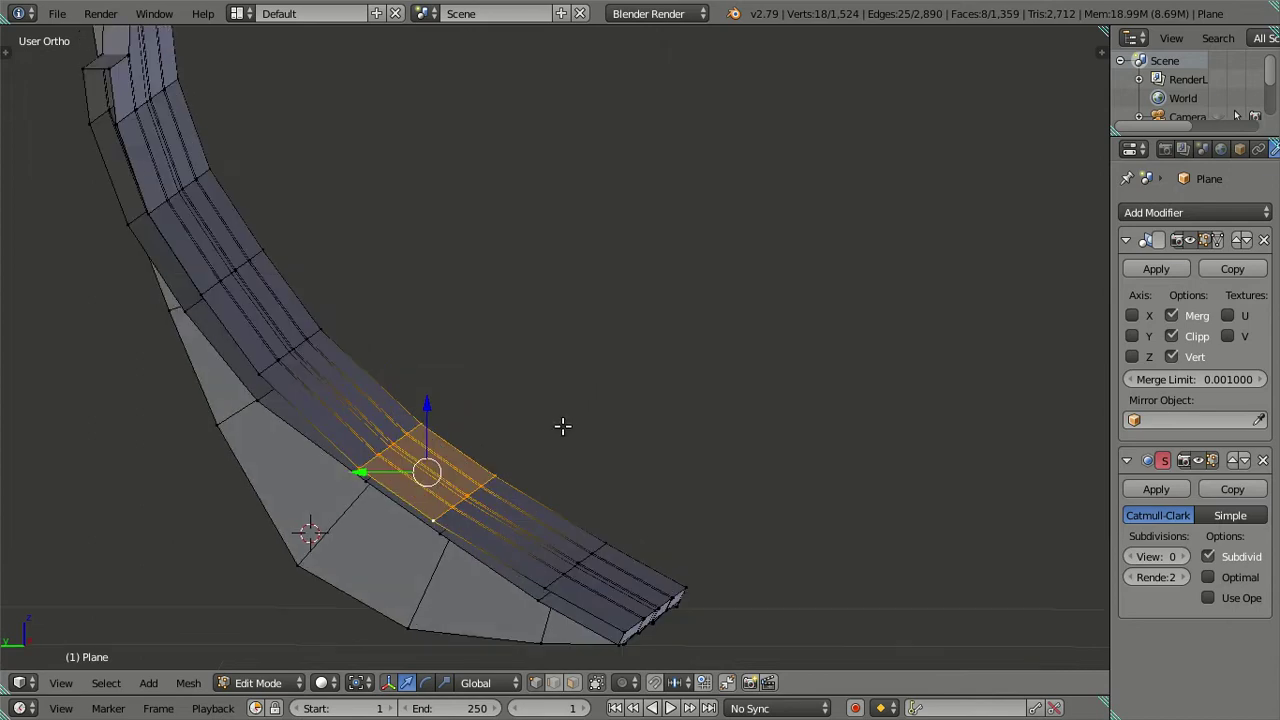
pyautogui.moveTo(427, 406); pyautogui.dragTo(429, 396)
pyautogui.moveTo(442, 402)
pyautogui.mouseDown(button='middle')
pyautogui.moveTo(486, 423)
pyautogui.moveTo(444, 409)
pyautogui.mouseUp(button='middle')
pyautogui.moveTo(428, 382); pyautogui.dragTo(431, 381)
pyautogui.press('a')
pyautogui.moveTo(431, 381)
pyautogui.mouseDown(button='middle')
pyautogui.moveTo(534, 380)
pyautogui.moveTo(257, 503)
pyautogui.moveTo(234, 363)
pyautogui.moveTo(443, 386)
pyautogui.moveTo(403, 450)
pyautogui.moveTo(555, 388)
pyautogui.mouseUp(button='middle')
# Move the panel's left end edge loop outward along X.
pyautogui.moveTo(523, 521)
pyautogui.mouseDown(button='middle')
pyautogui.moveTo(374, 446)
pyautogui.moveTo(360, 414)
pyautogui.moveTo(400, 505)
pyautogui.moveTo(381, 432)
pyautogui.moveTo(472, 471)
pyautogui.moveTo(440, 430)
pyautogui.moveTo(342, 429)
pyautogui.mouseUp(button='middle')
pyautogui.keyDown('alt'); pyautogui.rightClick(436, 456); pyautogui.keyUp('alt')
pyautogui.moveTo(327, 435); pyautogui.dragTo(318, 434)
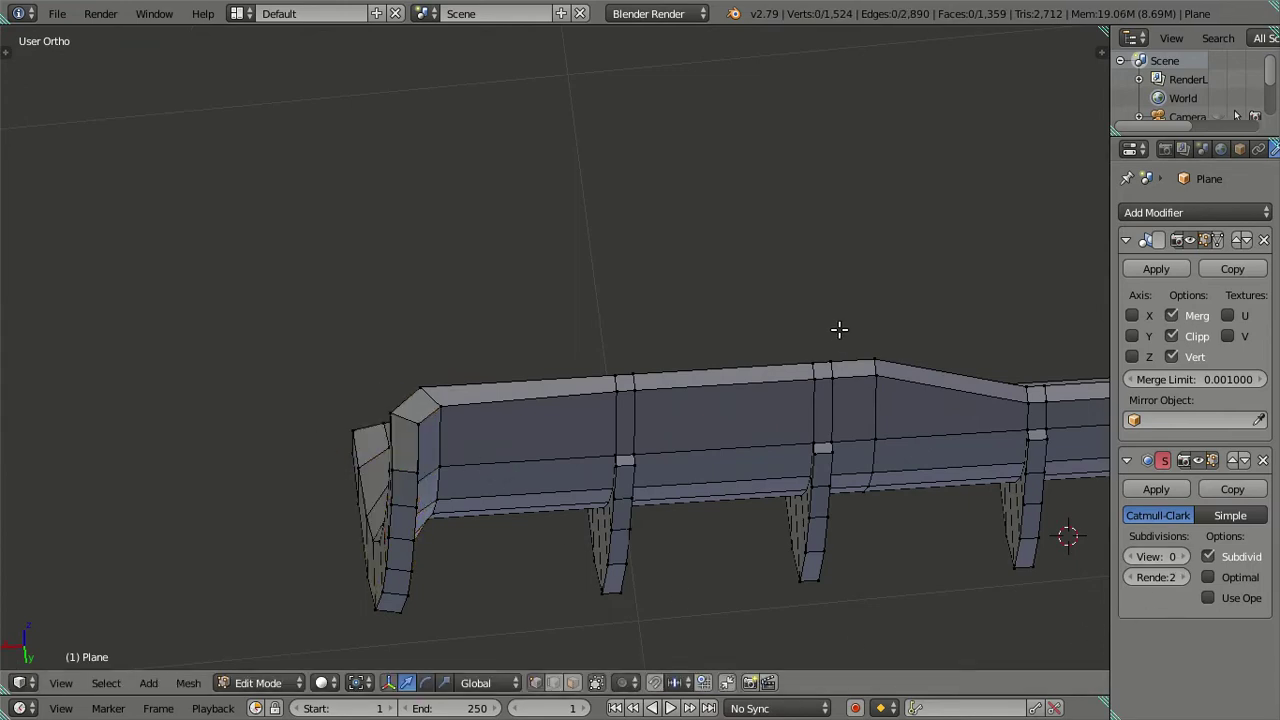
# Reveal the hidden car body and raise the Subdivision Surface View level to 2.
pyautogui.hotkey('alt', 'h')
pyautogui.press('a')
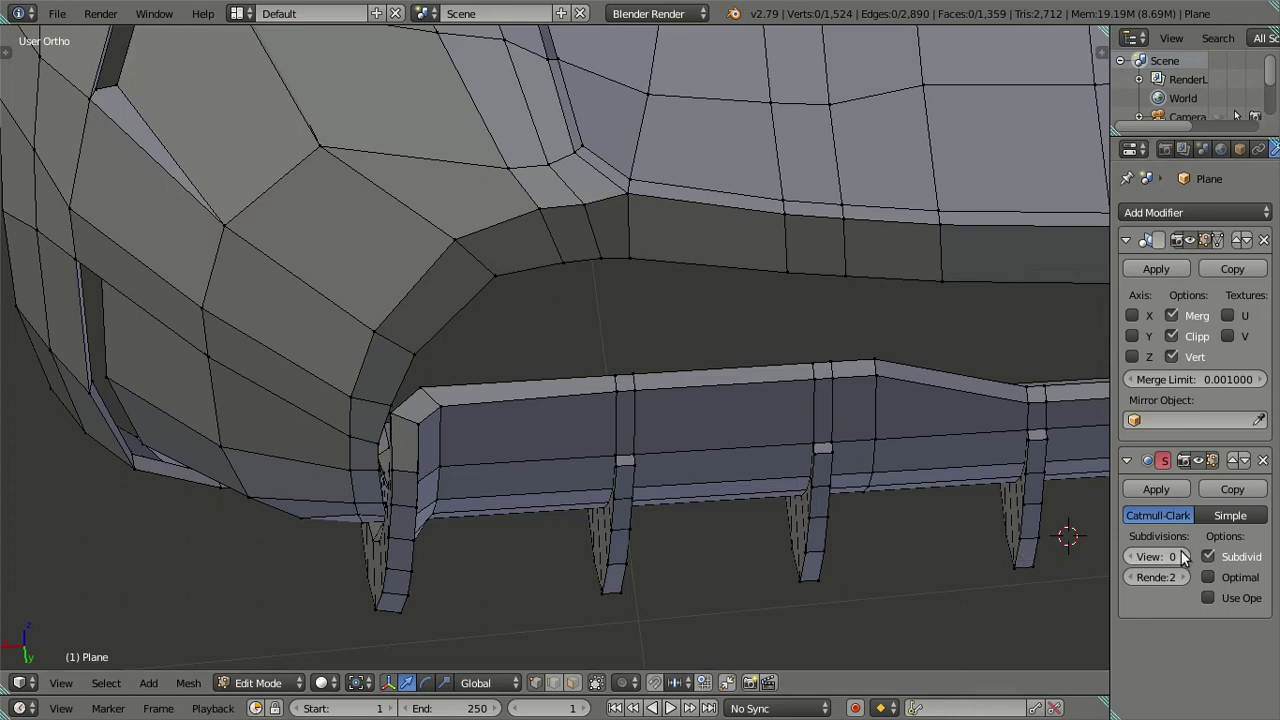
pyautogui.click(1183, 557)
pyautogui.click(1183, 557)
pyautogui.moveTo(680, 420)
pyautogui.mouseDown(button='middle')
pyautogui.moveTo(601, 417)
pyautogui.moveTo(551, 329)
pyautogui.moveTo(609, 303)
pyautogui.moveTo(702, 340)
pyautogui.moveTo(634, 300)
pyautogui.moveTo(560, 300)
pyautogui.moveTo(1026, 409)
pyautogui.mouseUp(button='middle')
pyautogui.press('a')
pyautogui.press('Tab')
pyautogui.press('Tab')
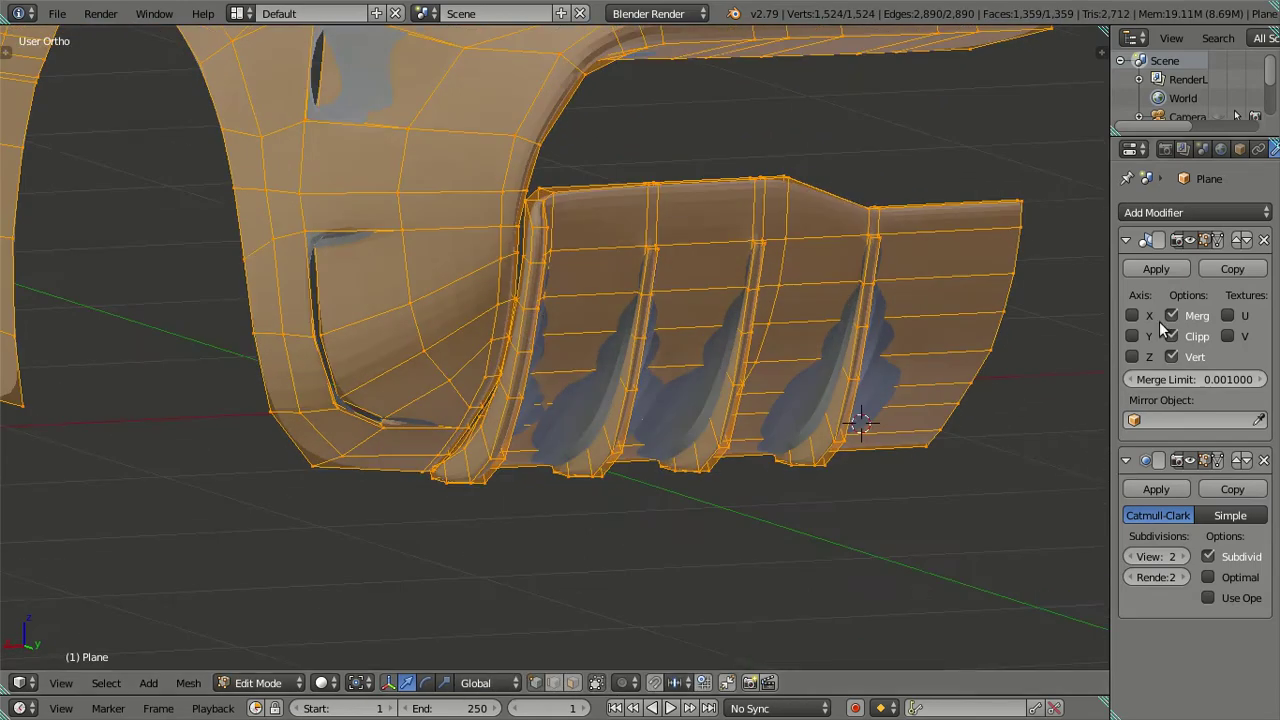
# Turn Mirror X back on and nudge the diffuser's left end fin slightly along X.
pyautogui.click(1133, 315)
pyautogui.press('a')
pyautogui.scroll(2, 606, 283)
pyautogui.moveTo(606, 283)
pyautogui.mouseDown(button='middle')
pyautogui.moveTo(478, 368)
pyautogui.moveTo(420, 314)
pyautogui.mouseUp(button='middle')
pyautogui.keyDown('alt'); pyautogui.click(409, 297); pyautogui.keyUp('alt')
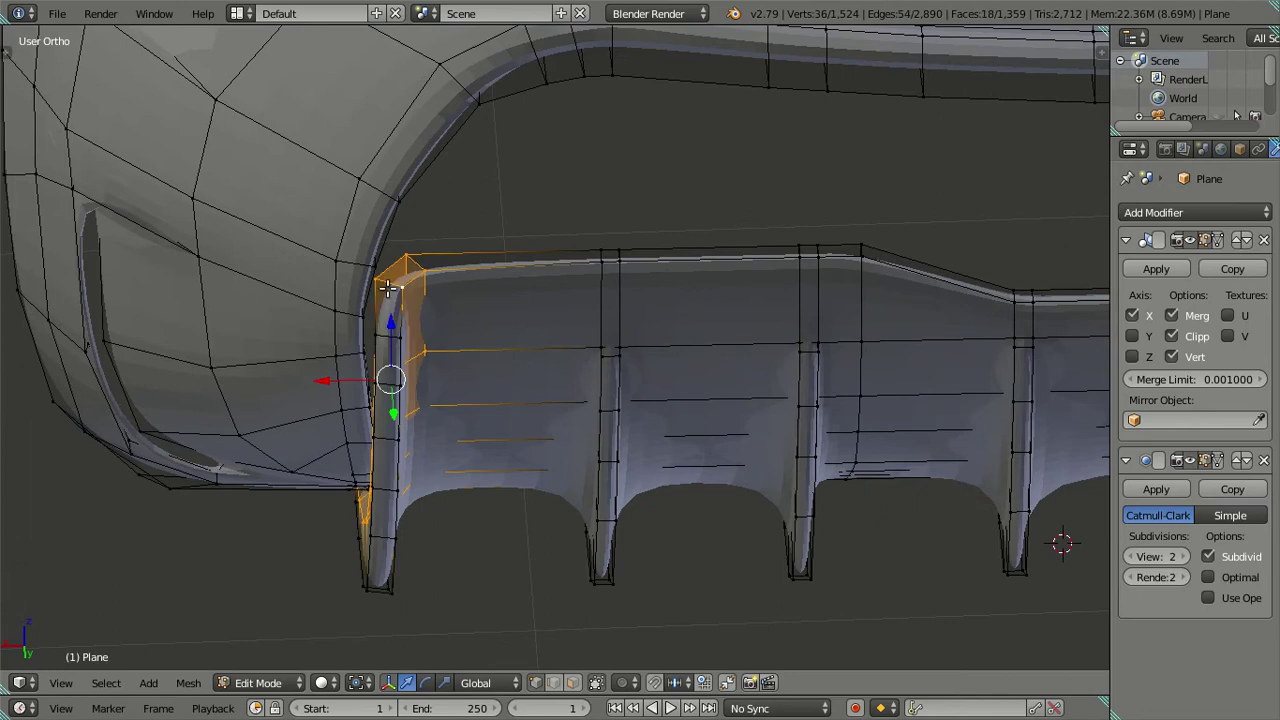
pyautogui.keyDown('alt'); pyautogui.keyDown('shift'); pyautogui.click(373, 462); pyautogui.keyUp('shift'); pyautogui.keyUp('alt')
pyautogui.moveTo(371, 388)
pyautogui.mouseDown(button='middle')
pyautogui.moveTo(414, 371)
pyautogui.moveTo(402, 358)
pyautogui.mouseUp(button='middle')
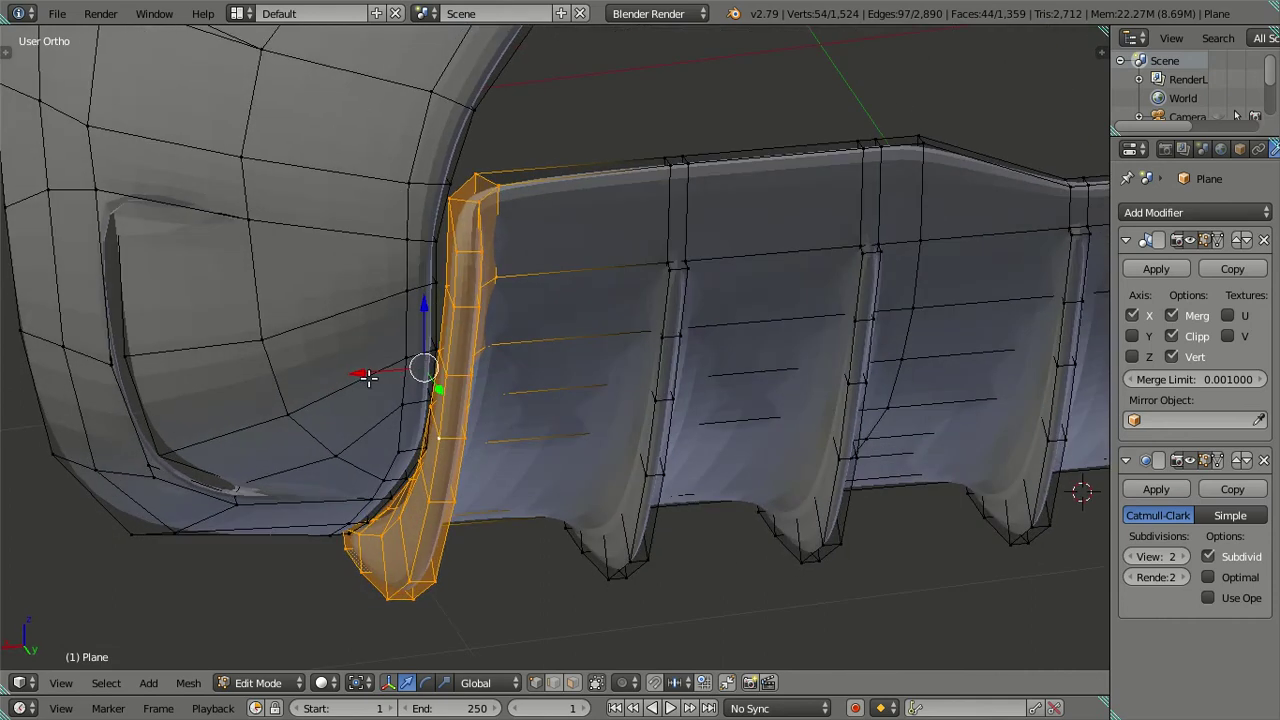
pyautogui.moveTo(368, 376); pyautogui.dragTo(355, 371)
pyautogui.press('a')
pyautogui.moveTo(426, 383); pyautogui.dragTo(440, 388, button='middle')
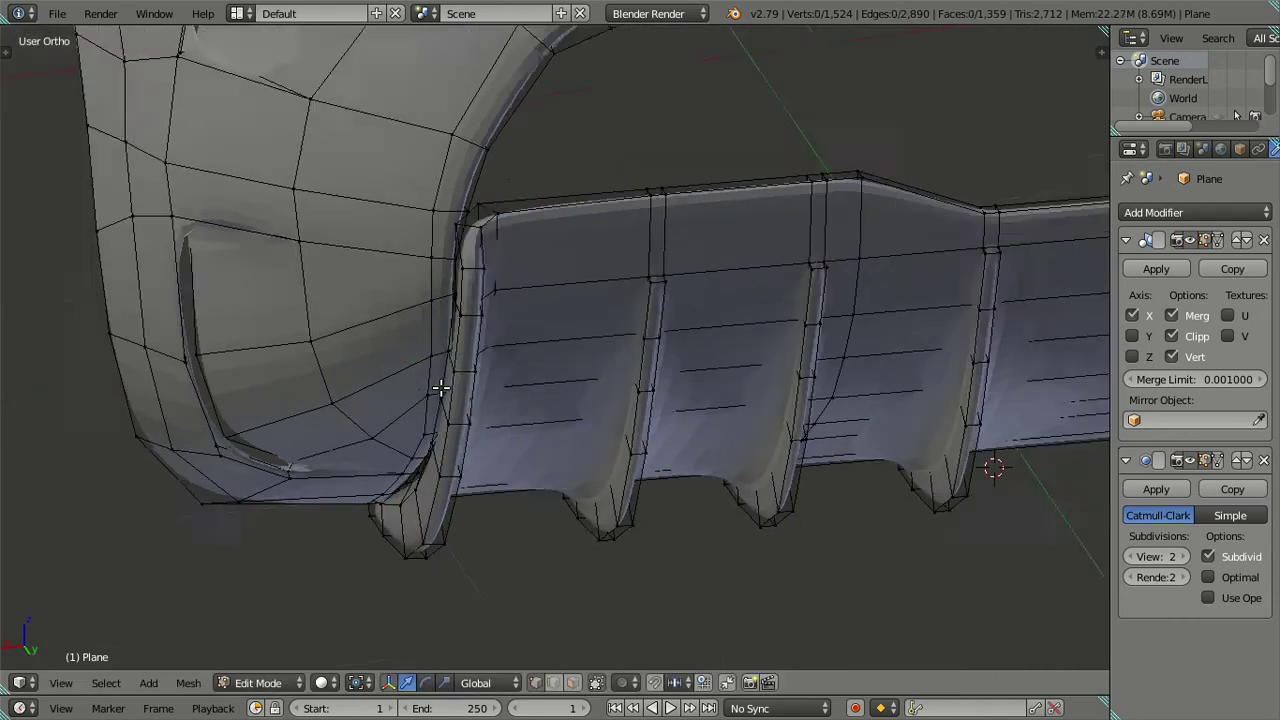
pyautogui.scroll(-2, 440, 388)
pyautogui.press('Tab')
pyautogui.moveTo(524, 386)
pyautogui.mouseDown(button='middle')
pyautogui.moveTo(569, 348)
pyautogui.moveTo(663, 371)
pyautogui.moveTo(631, 446)
pyautogui.moveTo(586, 472)
pyautogui.moveTo(763, 414)
pyautogui.mouseUp(button='middle')
# Select the whole connected fin piece with Ctrl+L and nudge it slightly along Y.
pyautogui.press('Tab')
pyautogui.scroll(2, 669, 369)
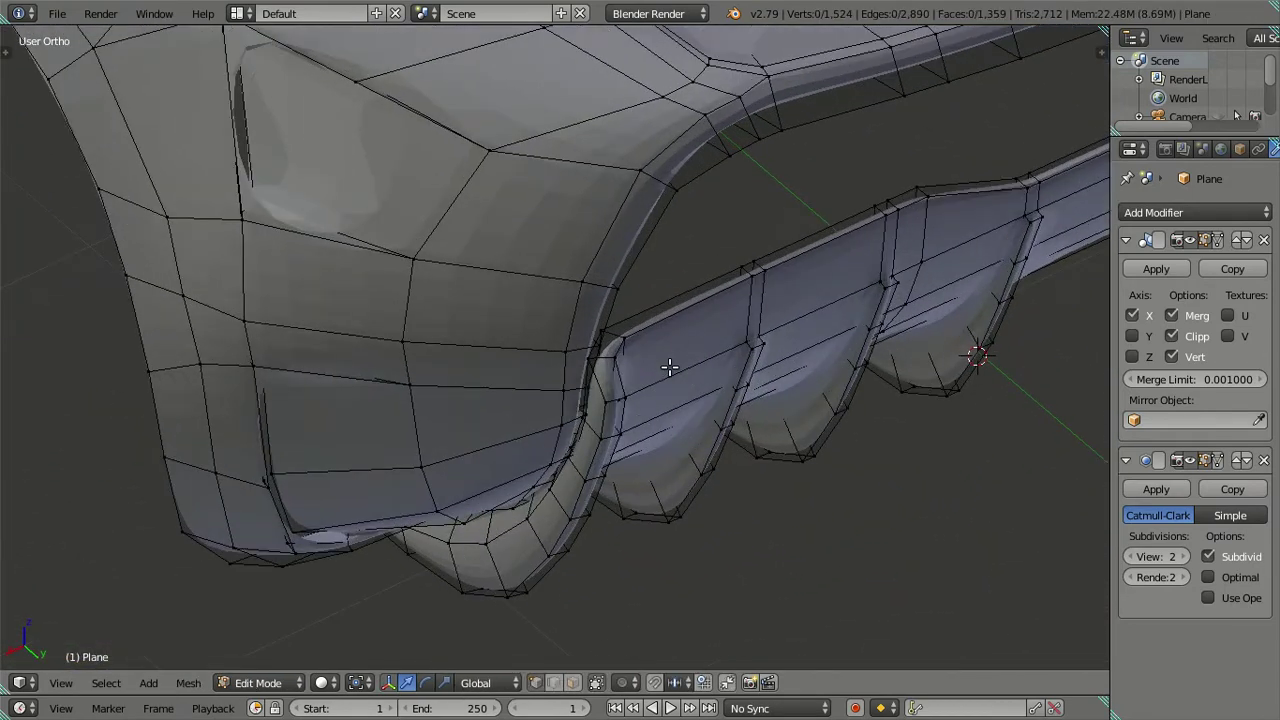
pyautogui.hotkey('ctrl', 'l')
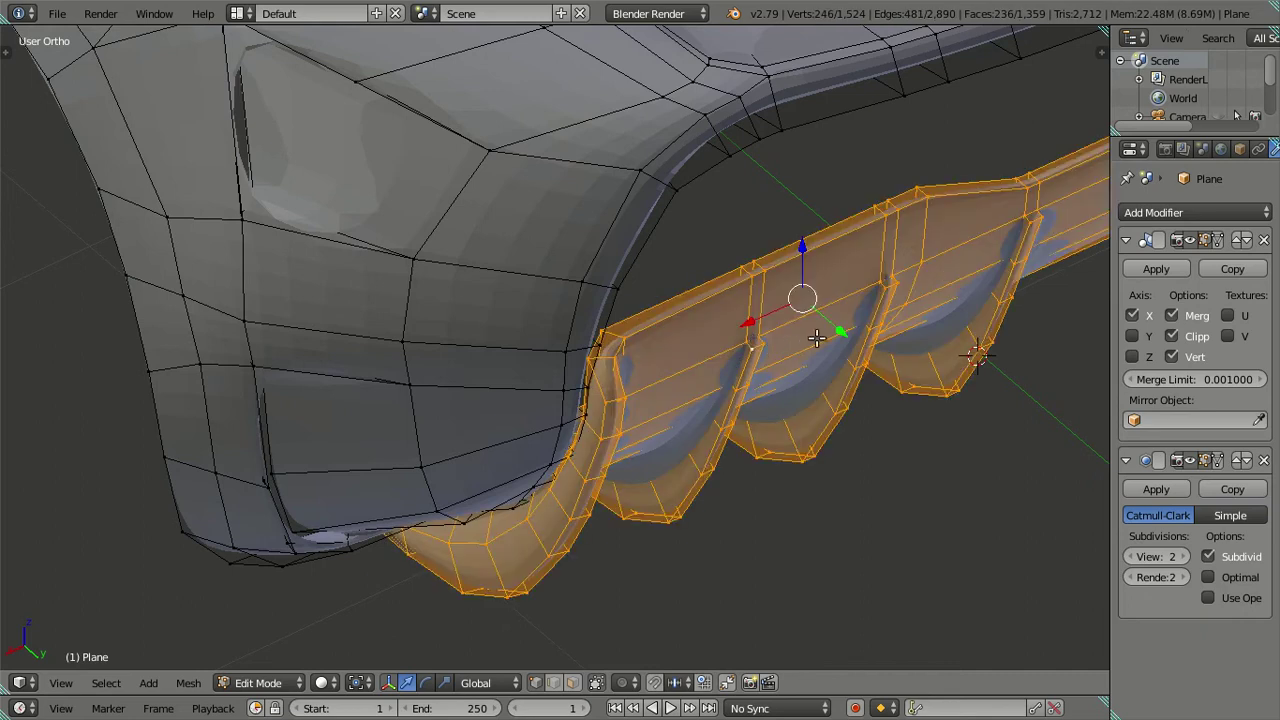
pyautogui.press('g')
pyautogui.press('y')
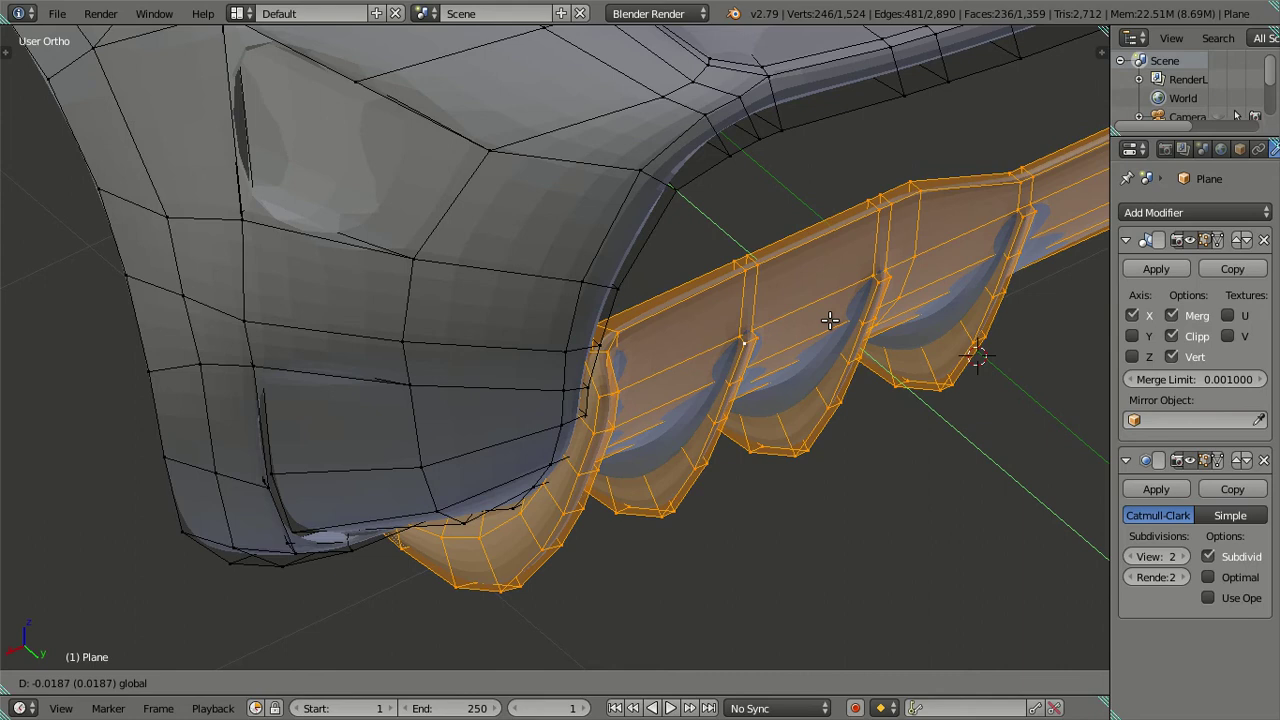
pyautogui.click(830, 320)
pyautogui.scroll(-4, 666, 323)
pyautogui.press('Tab')
pyautogui.moveTo(666, 329)
pyautogui.mouseDown(button='middle')
pyautogui.moveTo(755, 378)
pyautogui.moveTo(641, 314)
pyautogui.moveTo(609, 243)
pyautogui.moveTo(563, 246)
pyautogui.moveTo(545, 258)
pyautogui.moveTo(694, 286)
pyautogui.moveTo(511, 371)
pyautogui.mouseUp(button='middle')
# Set the Subdivision Surface View level back to 0 to expose the raw fin cage.
pyautogui.press('Tab')
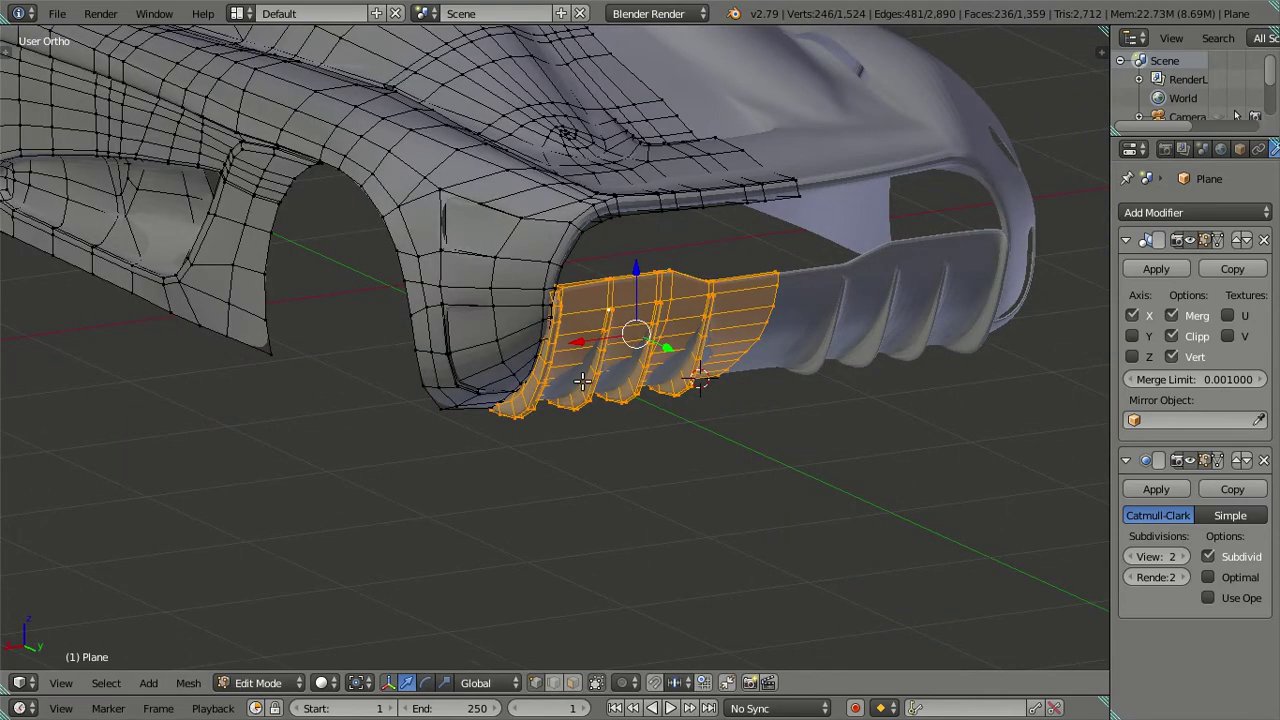
pyautogui.click(1131, 556)
pyautogui.click(1131, 556)
pyautogui.moveTo(640, 330)
pyautogui.mouseDown(button='middle')
pyautogui.moveTo(651, 296)
pyautogui.moveTo(565, 286)
pyautogui.mouseUp(button='middle')
pyautogui.press('a')
pyautogui.scroll(3, 651, 296)
pyautogui.scroll(3, 586, 306)
pyautogui.scroll(-4, 565, 286)
pyautogui.moveTo(543, 357)
pyautogui.mouseDown(button='middle')
pyautogui.moveTo(560, 371)
pyautogui.moveTo(554, 323)
pyautogui.moveTo(557, 341)
pyautogui.moveTo(423, 397)
pyautogui.moveTo(624, 343)
pyautogui.moveTo(666, 400)
pyautogui.moveTo(459, 402)
pyautogui.mouseUp(button='middle')
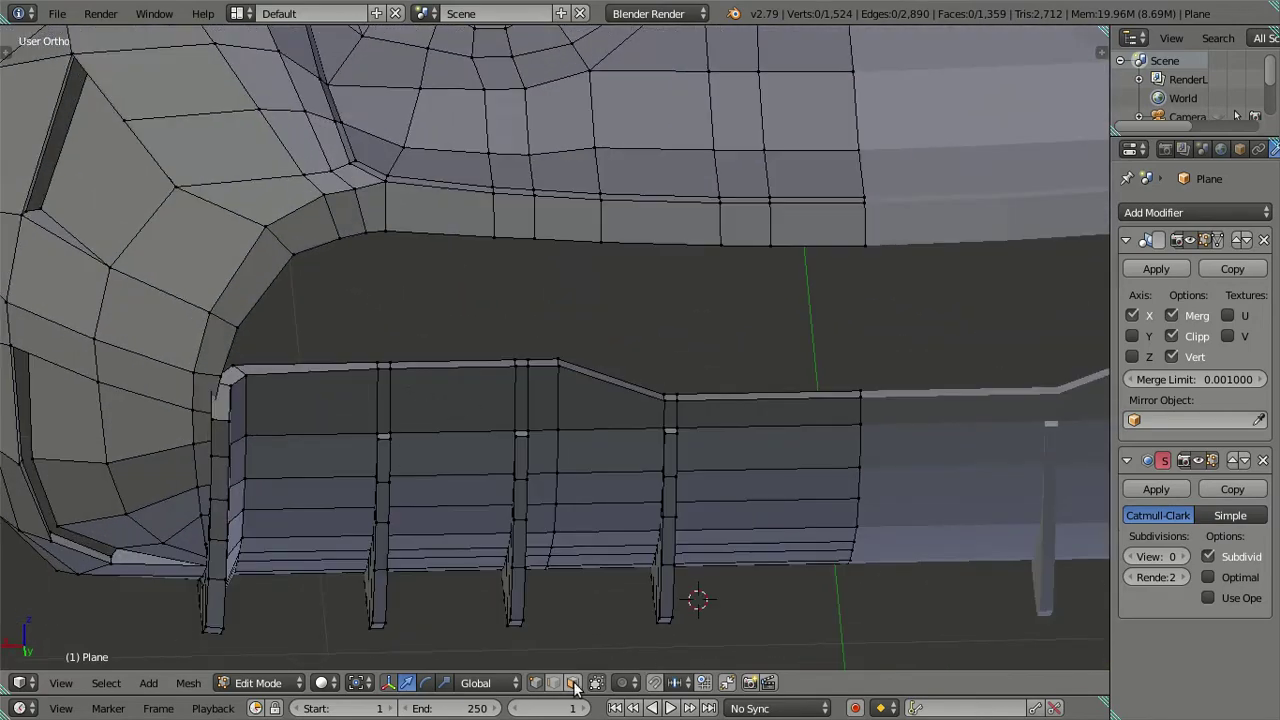
# Select the edge loop along the fin top and slide it along Y.
pyautogui.moveTo(302, 424)
pyautogui.mouseDown(button='middle')
pyautogui.moveTo(171, 371)
pyautogui.moveTo(223, 417)
pyautogui.moveTo(152, 326)
pyautogui.mouseUp(button='middle')
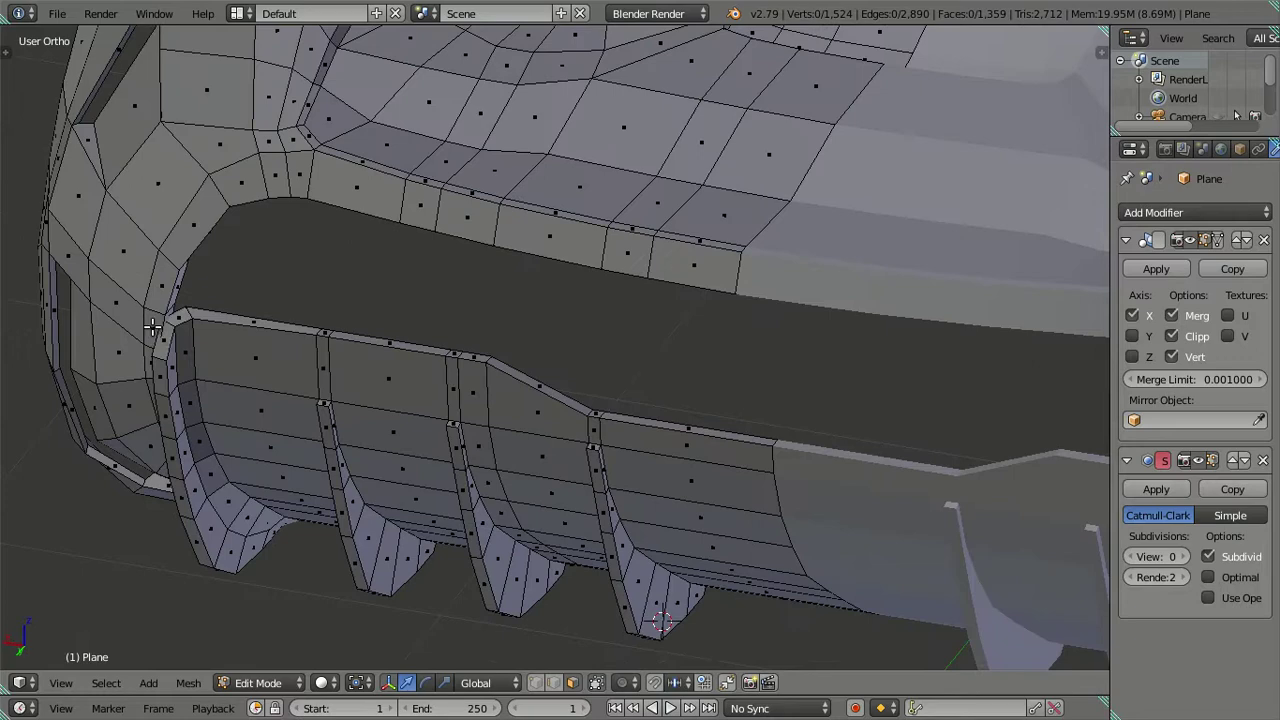
pyautogui.keyDown('alt'); pyautogui.rightClick(701, 428); pyautogui.keyUp('alt')
pyautogui.moveTo(701, 428)
pyautogui.mouseDown(button='middle')
pyautogui.moveTo(720, 417)
pyautogui.moveTo(718, 395)
pyautogui.mouseUp(button='middle')
pyautogui.moveTo(720, 393); pyautogui.dragTo(737, 399)
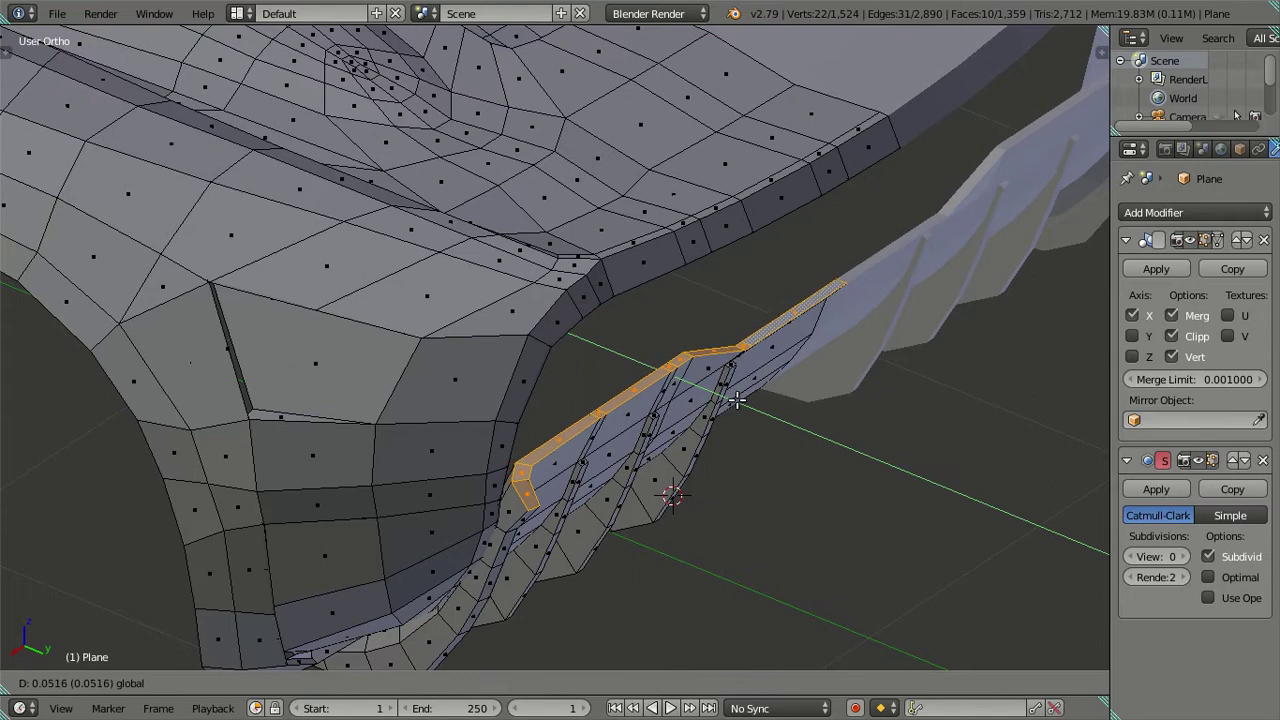
pyautogui.moveTo(736, 399); pyautogui.dragTo(737, 410)
# In Edge select mode, select an edge loop across the fins and move it along Y.
pyautogui.moveTo(720, 410)
pyautogui.mouseDown(button='middle')
pyautogui.moveTo(655, 355)
pyautogui.moveTo(784, 375)
pyautogui.mouseUp(button='middle')
pyautogui.press('a')
pyautogui.keyDown('alt'); pyautogui.rightClick(595, 344); pyautogui.keyUp('alt')
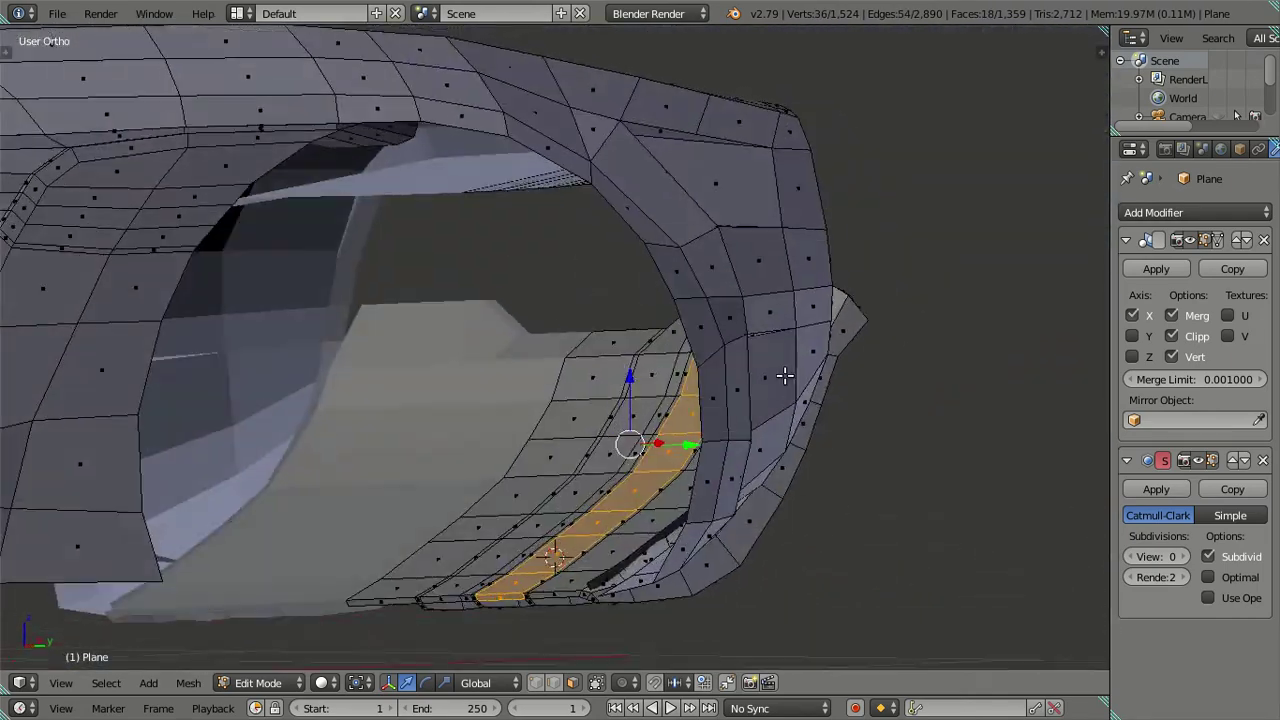
pyautogui.hotkey('ctrl', 'Tab')
pyautogui.click(611, 384)
pyautogui.press('a')
pyautogui.keyDown('alt'); pyautogui.rightClick(618, 352); pyautogui.keyUp('alt')
pyautogui.moveTo(618, 352); pyautogui.dragTo(757, 377, button='middle')
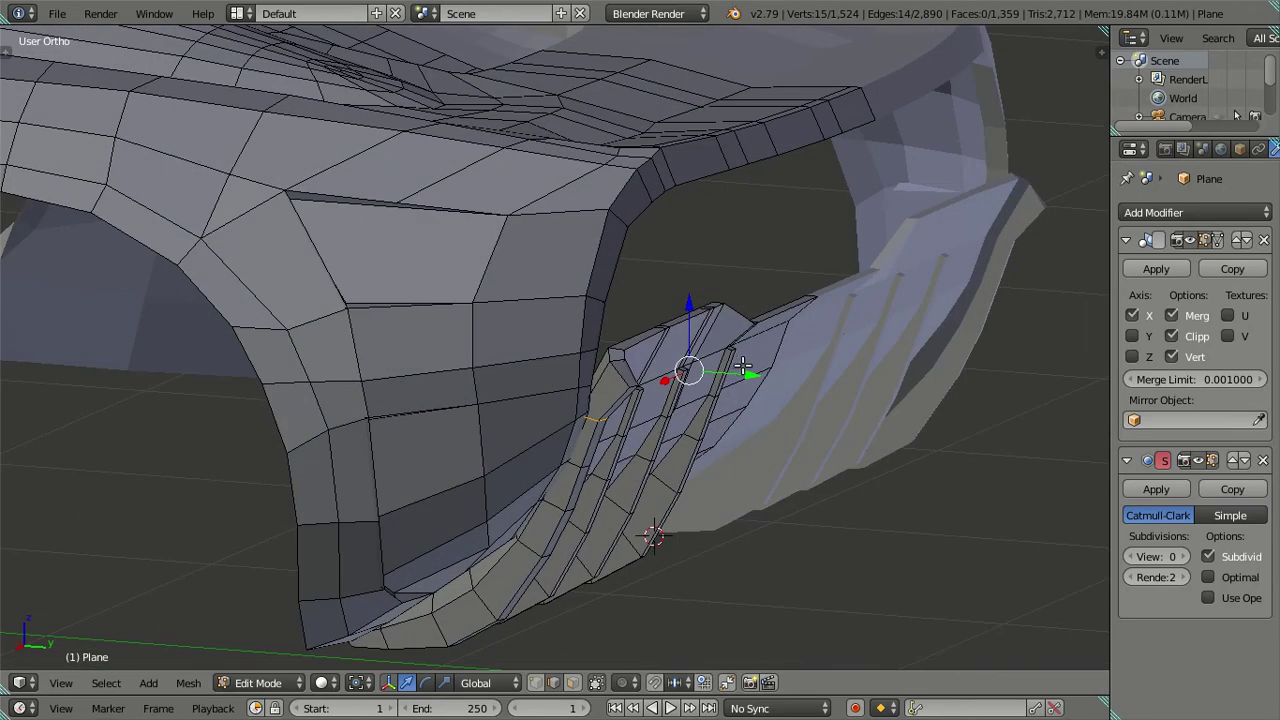
pyautogui.press('g')
pyautogui.press('y')
pyautogui.click(746, 352)
# Slide the selected loop, then the horizontal edge loop across the fins, along Y.
pyautogui.moveTo(768, 390); pyautogui.dragTo(724, 356, button='middle')
pyautogui.moveTo(635, 365)
pyautogui.mouseDown(button='middle')
pyautogui.moveTo(686, 411)
pyautogui.moveTo(760, 384)
pyautogui.mouseUp(button='middle')
pyautogui.moveTo(760, 384); pyautogui.dragTo(768, 386)
pyautogui.press('a')
pyautogui.moveTo(760, 392)
pyautogui.mouseDown(button='middle')
pyautogui.moveTo(652, 375)
pyautogui.moveTo(733, 403)
pyautogui.mouseUp(button='middle')
pyautogui.keyDown('alt'); pyautogui.rightClick(618, 391); pyautogui.keyUp('alt')
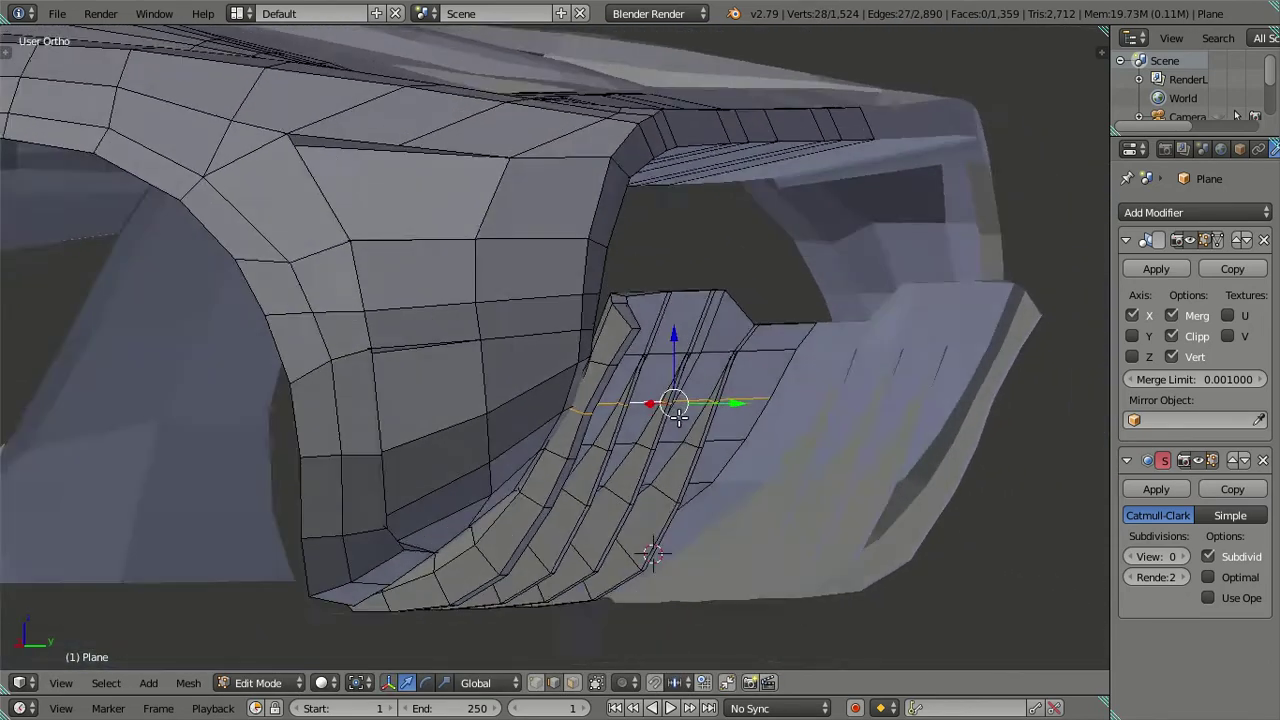
pyautogui.moveTo(735, 403); pyautogui.dragTo(733, 403)
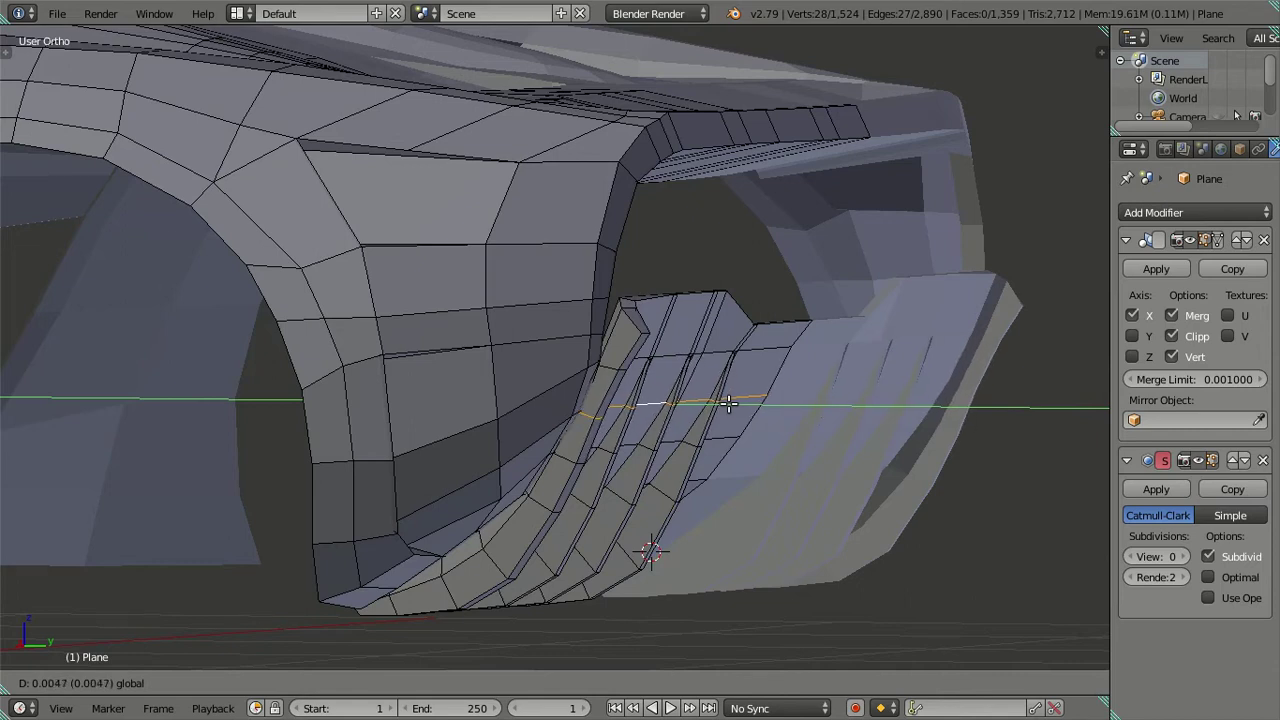
pyautogui.click(731, 403)
# Add the missing edge to the loop selection and shift the loop slightly along Y.
pyautogui.scroll(2, 652, 399)
pyautogui.scroll(2, 646, 397)
pyautogui.scroll(2, 638, 391)
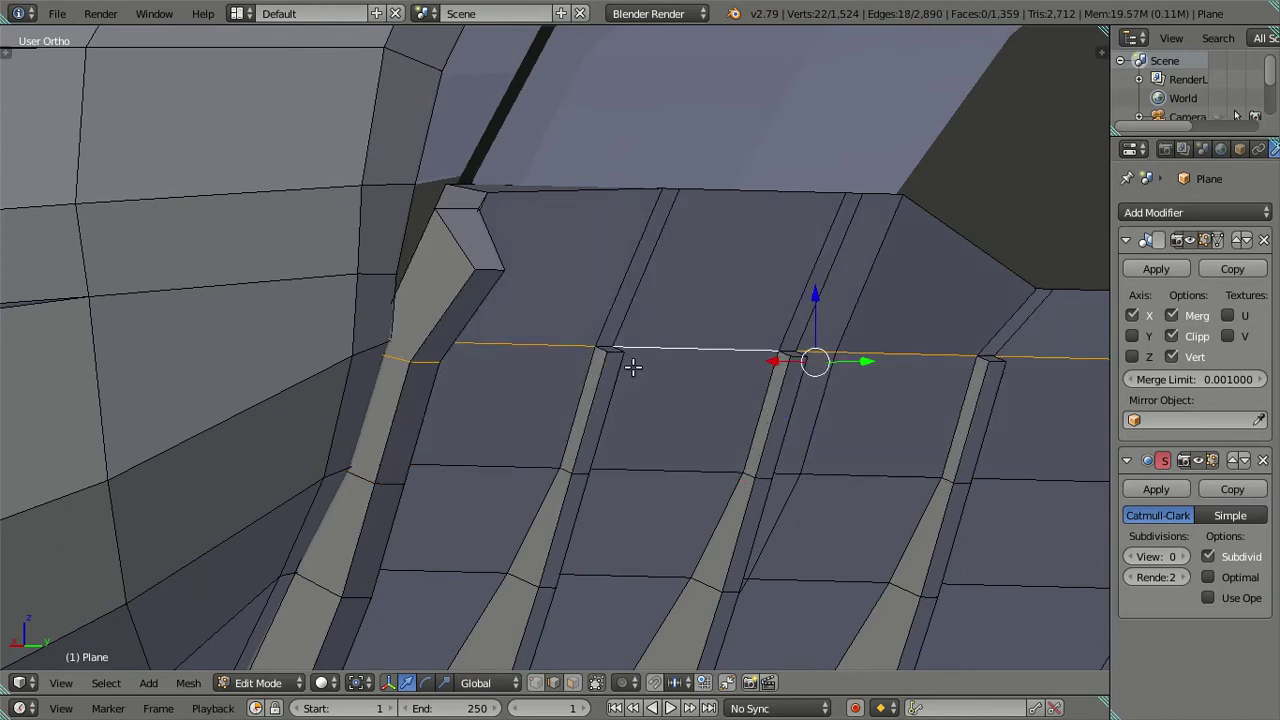
pyautogui.moveTo(631, 366); pyautogui.dragTo(632, 423, button='middle')
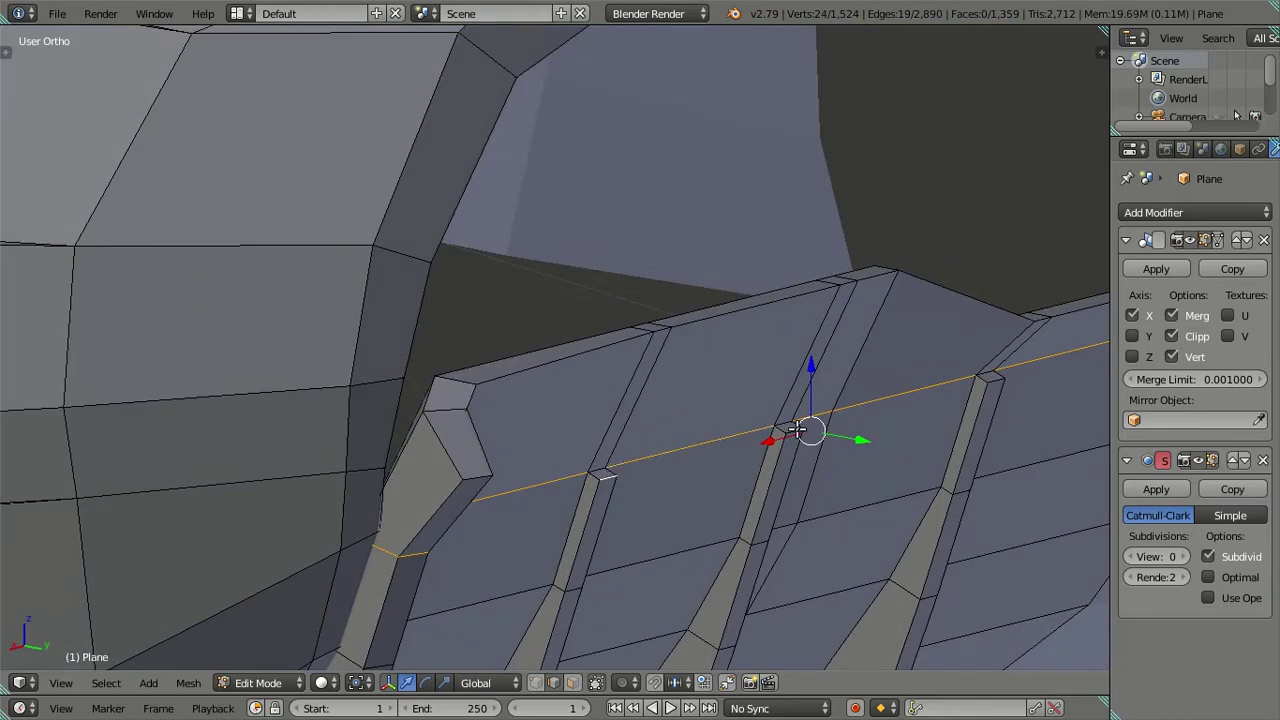
pyautogui.keyDown('shift'); pyautogui.click(991, 376); pyautogui.keyUp('shift')
pyautogui.moveTo(949, 400); pyautogui.dragTo(768, 413, button='middle')
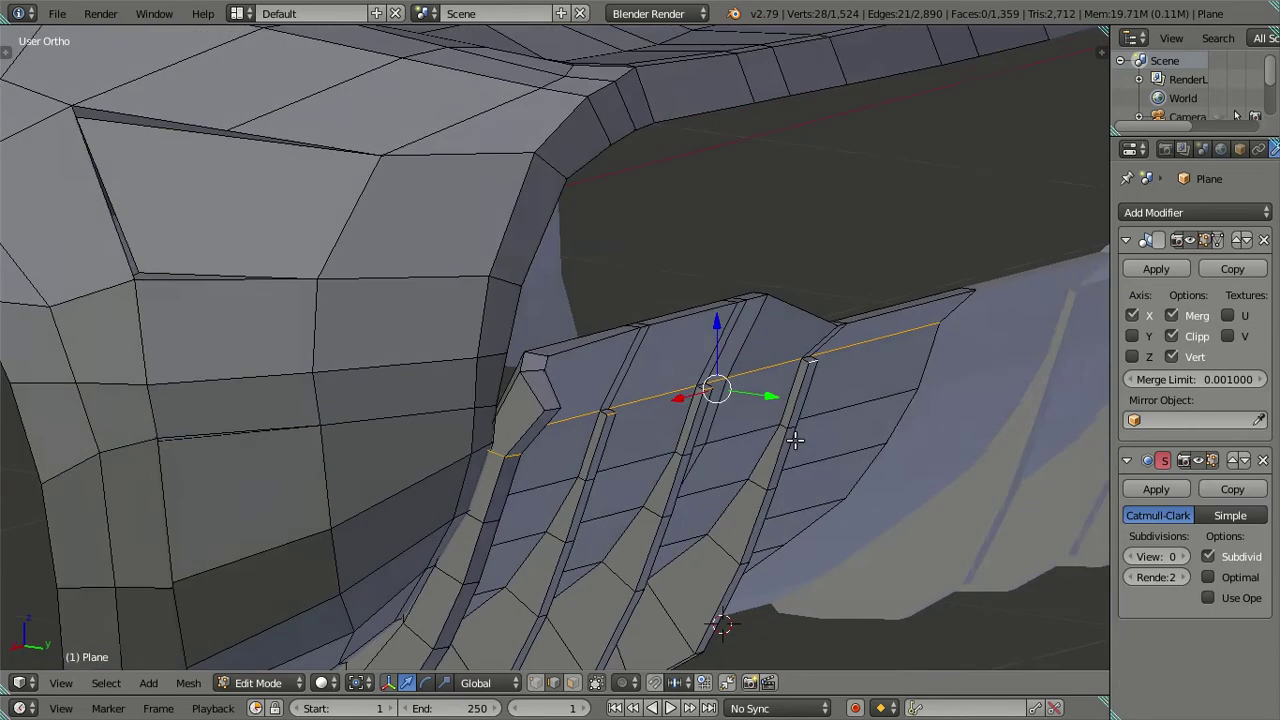
pyautogui.press('g')
pyautogui.press('y')
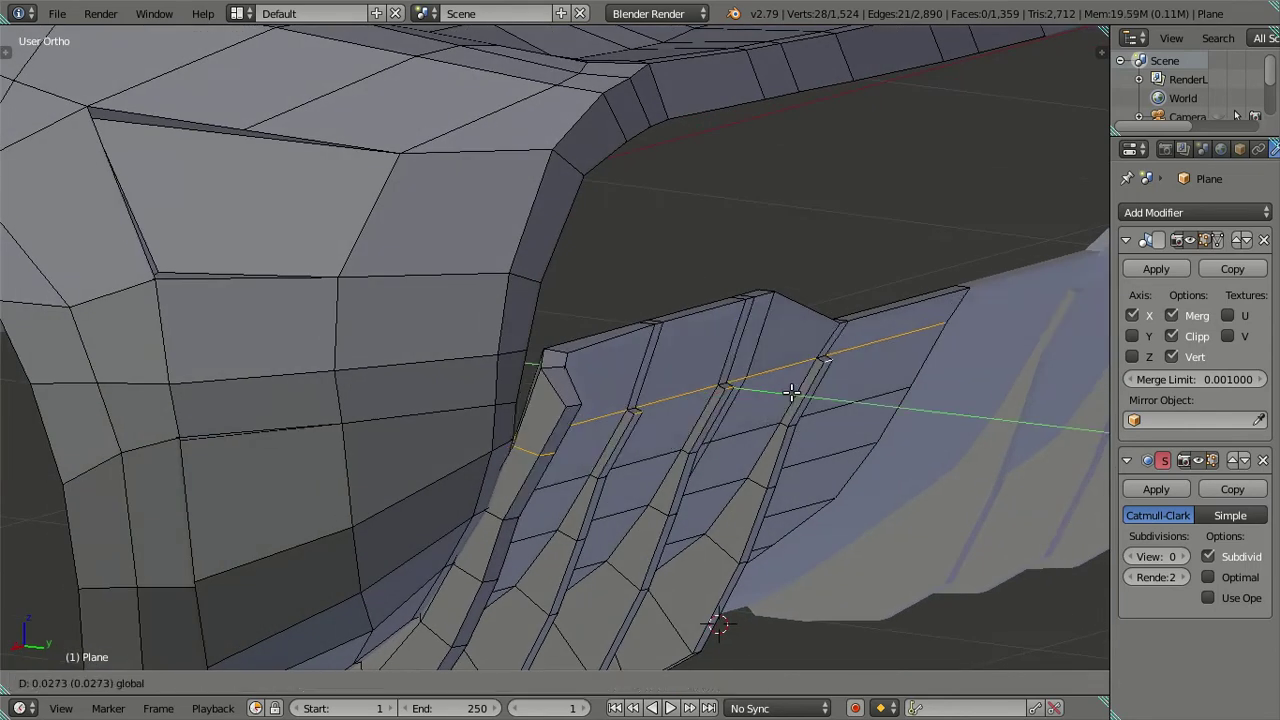
pyautogui.click(767, 403)
# Move the lower edge loop along Y, then deselect everything.
pyautogui.keyDown('alt'); pyautogui.click(679, 457); pyautogui.keyUp('alt')
pyautogui.moveTo(725, 460); pyautogui.dragTo(769, 455, button='middle')
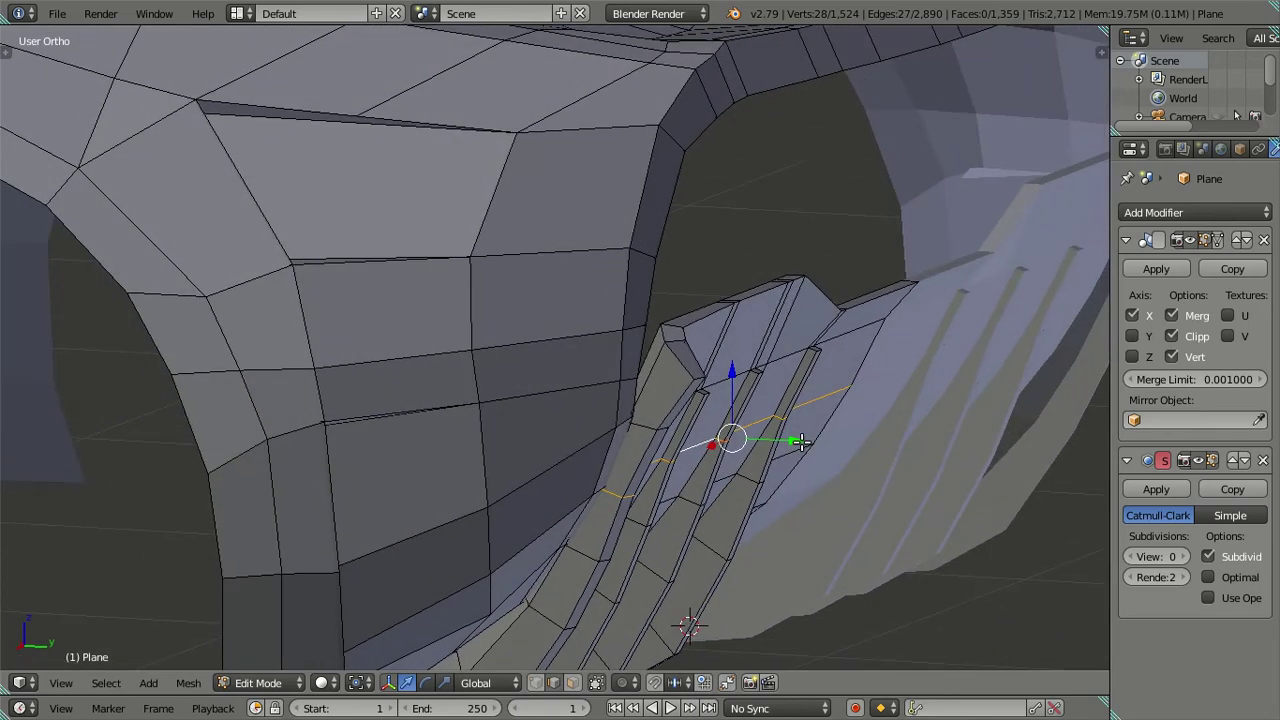
pyautogui.press('g')
pyautogui.press('y')
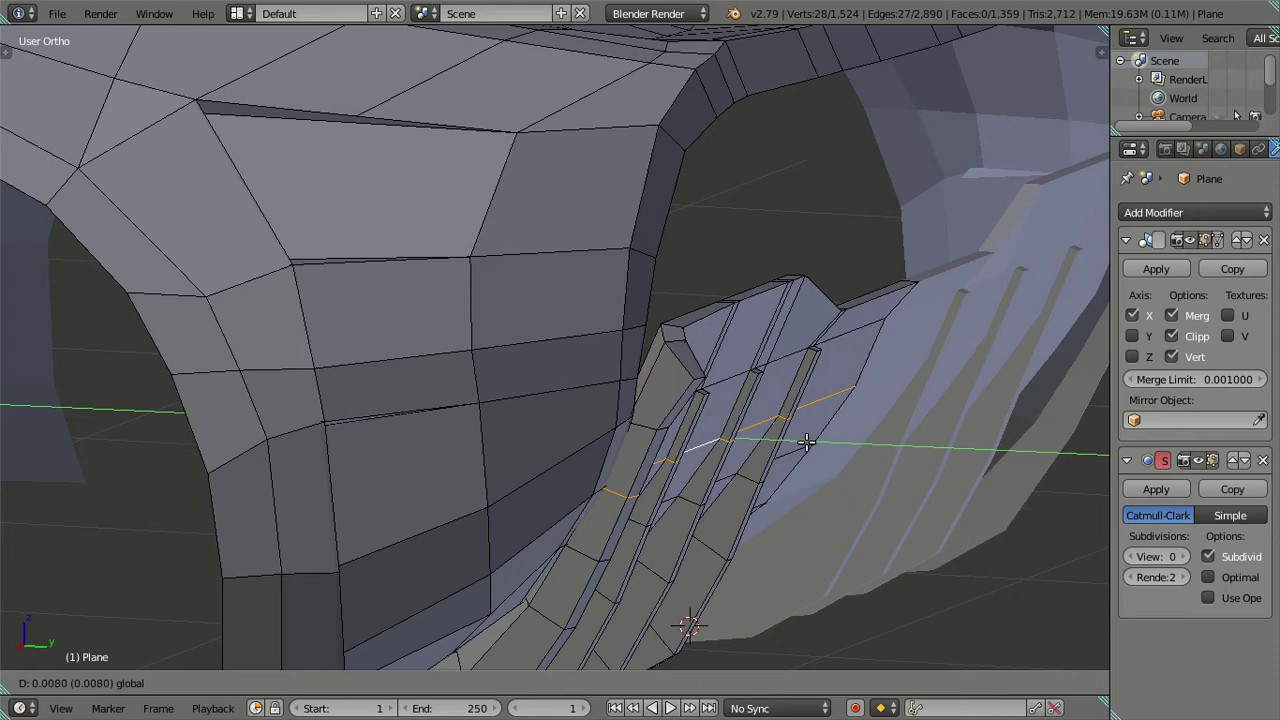
pyautogui.click(806, 441)
pyautogui.press('a')
# Move the fin-edge vertex along Y in two small steps.
pyautogui.moveTo(733, 396); pyautogui.dragTo(787, 436, button='middle')
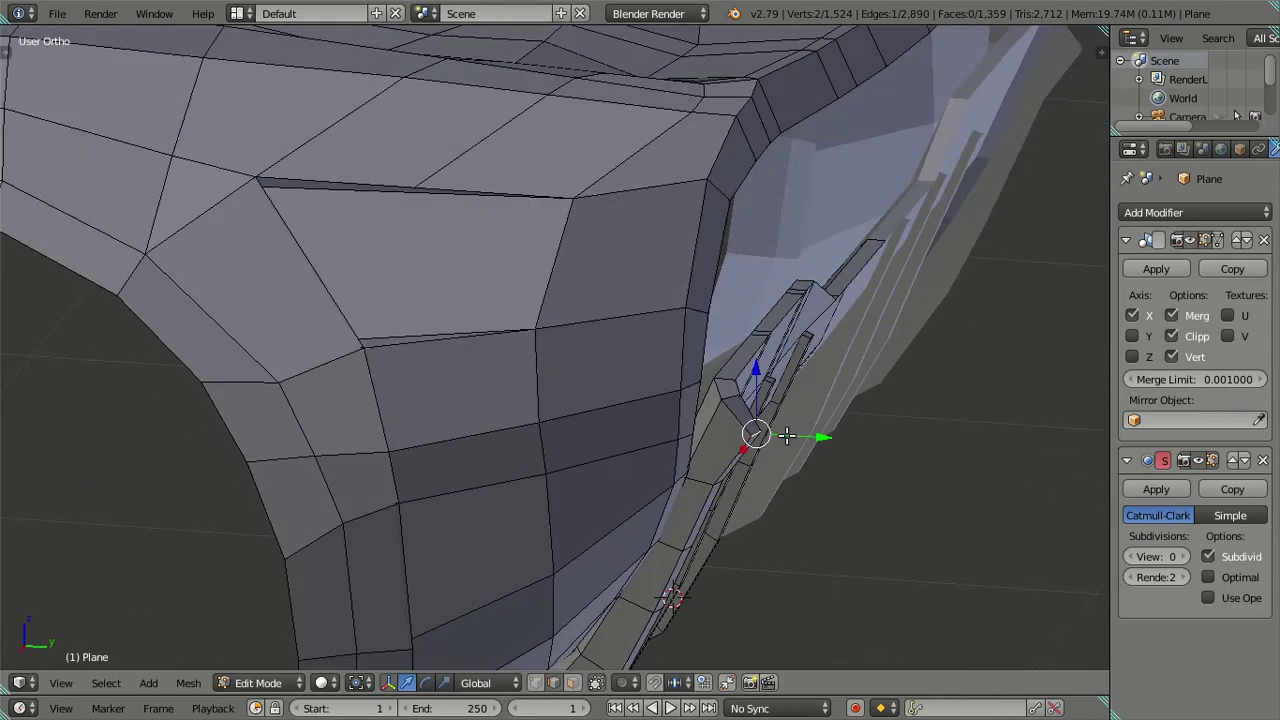
pyautogui.press('g')
pyautogui.press('y')
pyautogui.click(810, 437)
pyautogui.press('g')
pyautogui.press('y')
pyautogui.click(807, 437)
# Nudge the upper corner vertex slightly along Y, lower it along Z, then push along Y.
pyautogui.rightClick(728, 394)
pyautogui.rightClick(736, 447)
pyautogui.rightClick(731, 396)
pyautogui.moveTo(778, 399); pyautogui.dragTo(782, 406)
pyautogui.moveTo(737, 336)
pyautogui.mouseDown()
pyautogui.moveTo(811, 414)
pyautogui.moveTo(794, 410)
pyautogui.mouseUp()
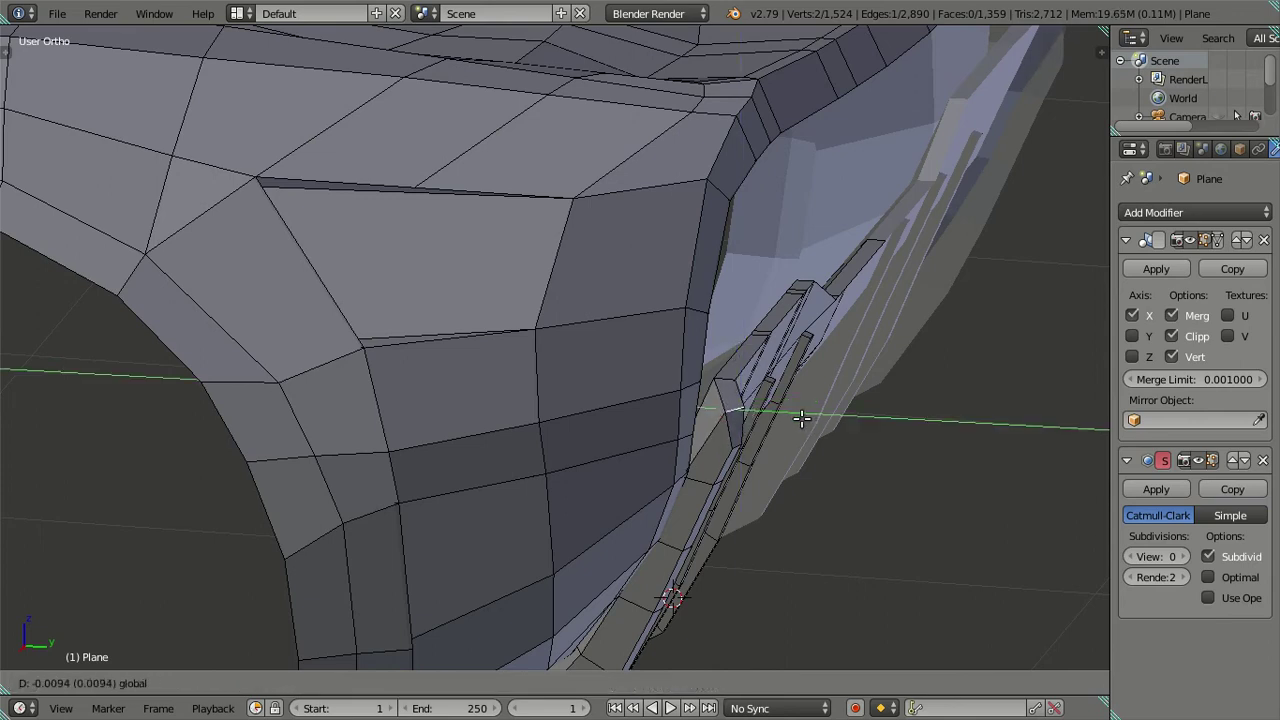
pyautogui.moveTo(794, 410)
pyautogui.mouseDown(button='middle')
pyautogui.moveTo(429, 331)
pyautogui.moveTo(551, 417)
pyautogui.moveTo(686, 386)
pyautogui.mouseUp(button='middle')
pyautogui.scroll(-3, 449, 349)
# In Object Mode, raise the Subdivision Surface viewport level to 2 and inspect the smoothed car.
pyautogui.press('Tab')
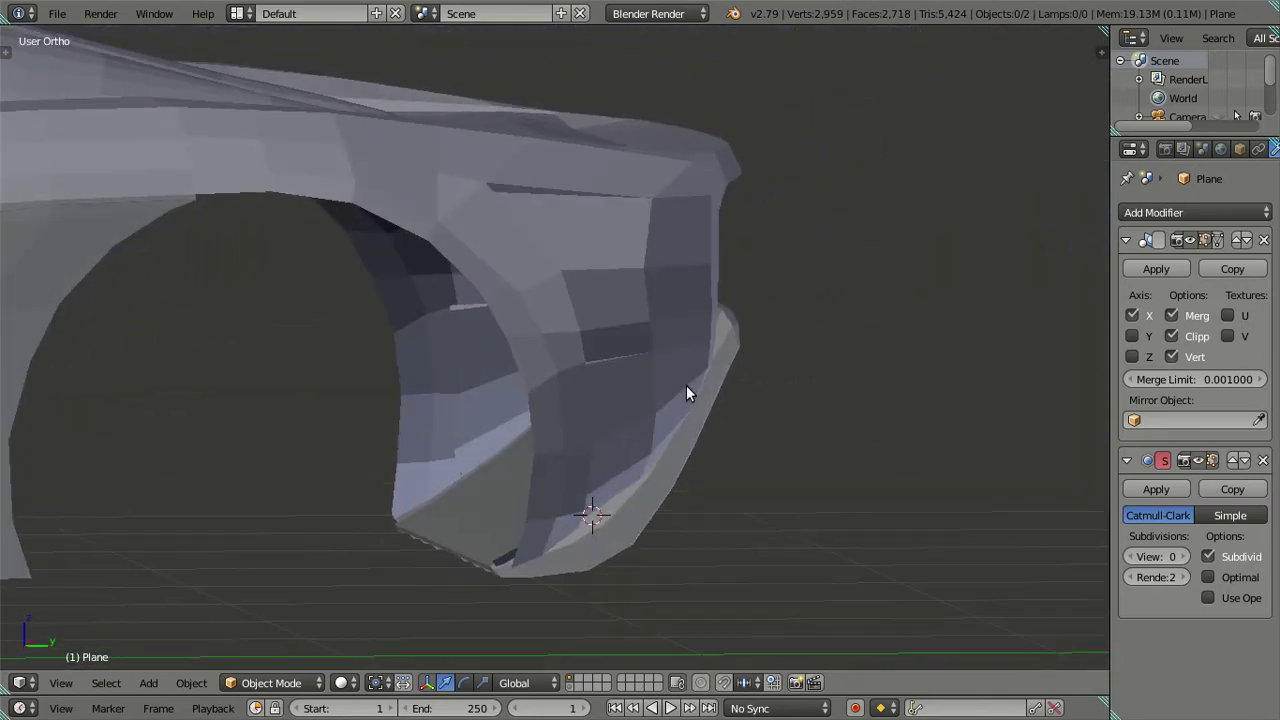
pyautogui.click(1184, 557)
pyautogui.click(1184, 557)
pyautogui.moveTo(1048, 508)
pyautogui.mouseDown(button='middle')
pyautogui.moveTo(763, 369)
pyautogui.moveTo(737, 380)
pyautogui.moveTo(760, 406)
pyautogui.moveTo(574, 346)
pyautogui.moveTo(512, 368)
pyautogui.moveTo(526, 415)
pyautogui.moveTo(564, 446)
pyautogui.moveTo(616, 459)
pyautogui.moveTo(712, 451)
pyautogui.moveTo(571, 455)
pyautogui.mouseUp(button='middle')
pyautogui.scroll(3, 614, 391)
pyautogui.scroll(3, 769, 404)
pyautogui.scroll(2, 763, 398)
pyautogui.scroll(-4, 790, 402)
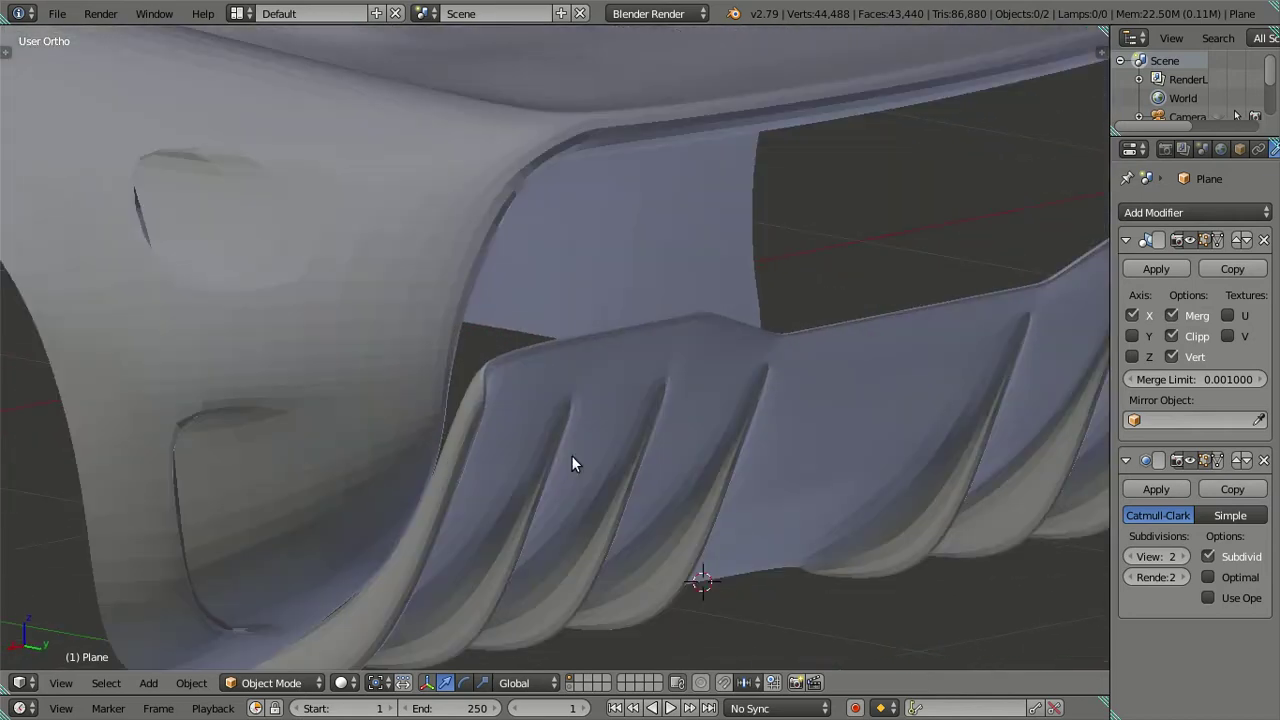
# Back in Edit Mode, set viewport subdivision to 0 and select the first fin's top face in Face mode.
pyautogui.press('Tab')
pyautogui.moveTo(619, 502)
pyautogui.mouseDown(button='middle')
pyautogui.moveTo(634, 346)
pyautogui.moveTo(551, 371)
pyautogui.moveTo(620, 371)
pyautogui.moveTo(1066, 551)
pyautogui.mouseUp(button='middle')
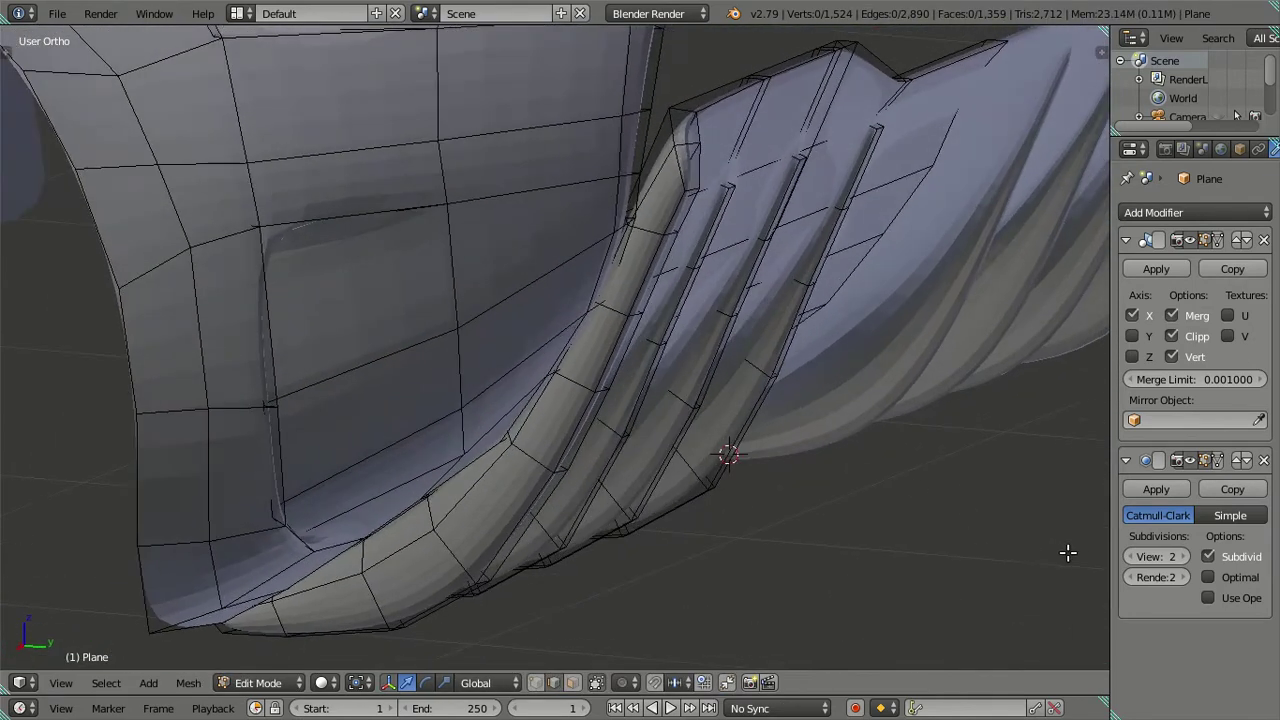
pyautogui.click(1131, 556)
pyautogui.click(1131, 556)
pyautogui.moveTo(622, 289); pyautogui.dragTo(529, 408, button='middle')
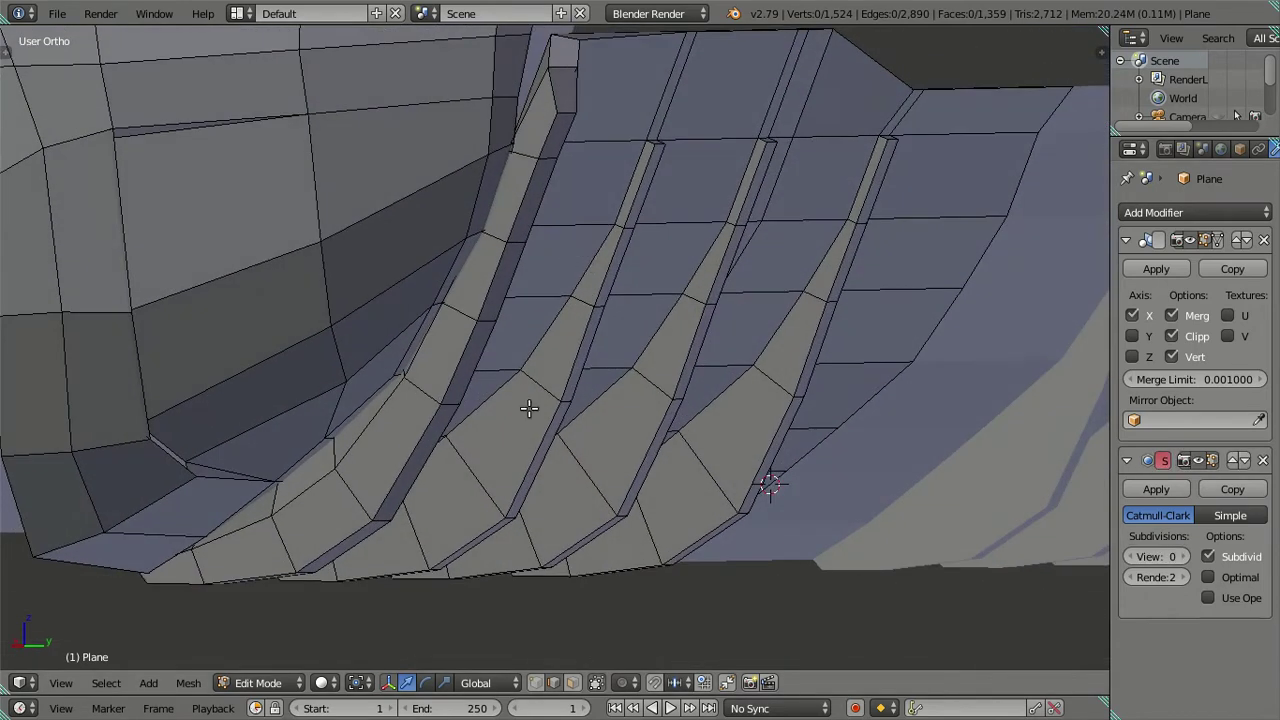
pyautogui.click(573, 682)
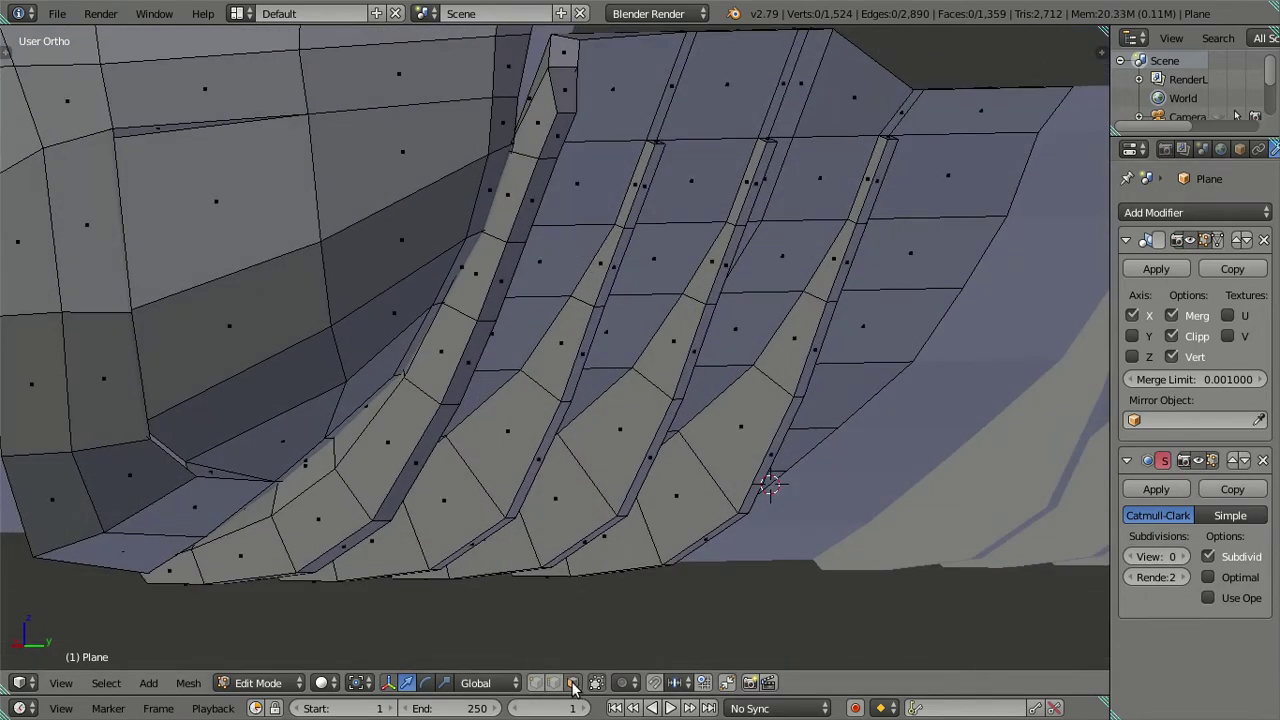
pyautogui.click(533, 204)
pyautogui.moveTo(533, 204)
pyautogui.mouseDown(button='middle')
pyautogui.moveTo(509, 425)
pyautogui.moveTo(633, 198)
pyautogui.mouseUp(button='middle')
# Select the face strips running down all four diffuser fins.
pyautogui.keyDown('ctrl'); pyautogui.click(498, 393); pyautogui.keyUp('ctrl')
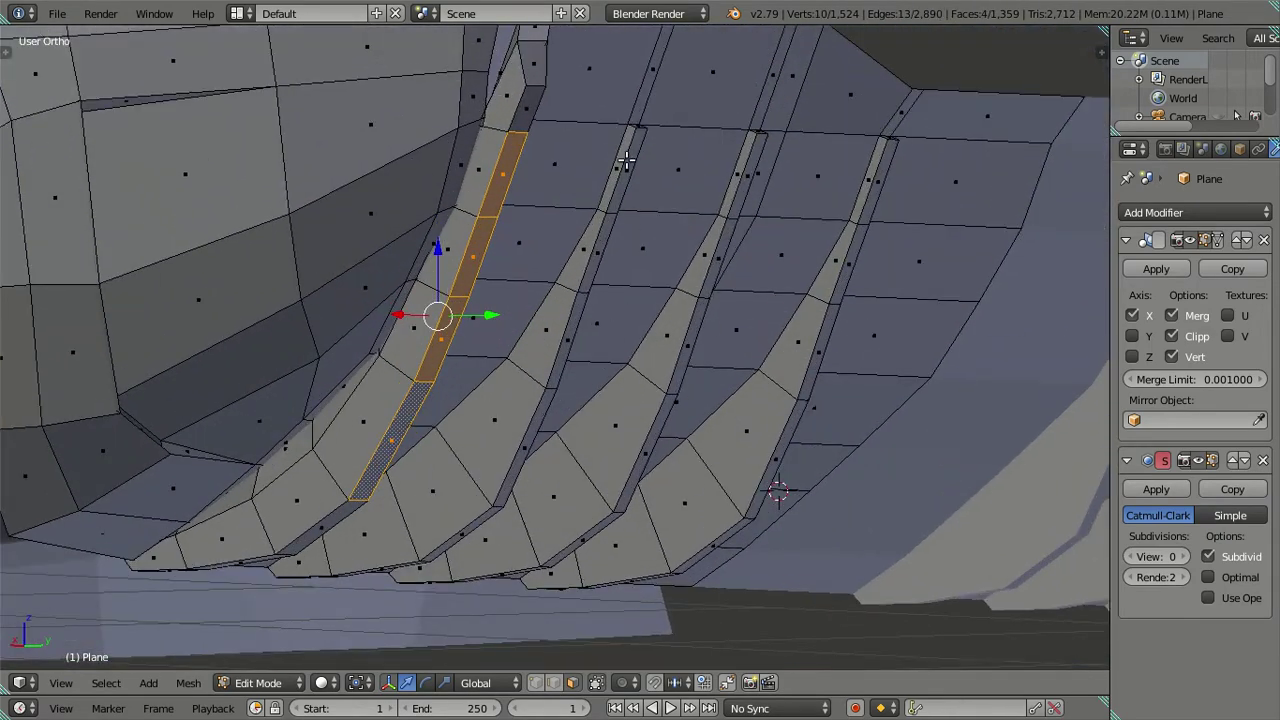
pyautogui.keyDown('alt'); pyautogui.keyDown('shift'); pyautogui.click(626, 160); pyautogui.keyUp('shift'); pyautogui.keyUp('alt')
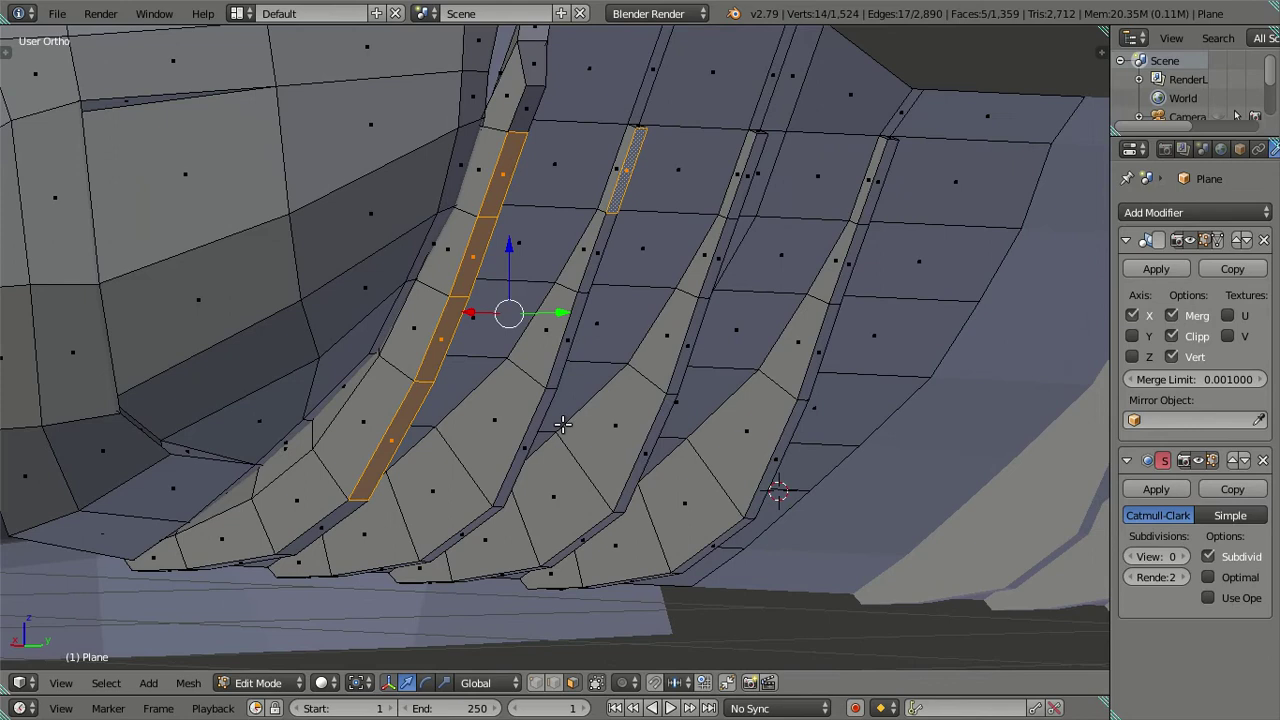
pyautogui.keyDown('shift'); pyautogui.click(745, 174); pyautogui.keyUp('shift')
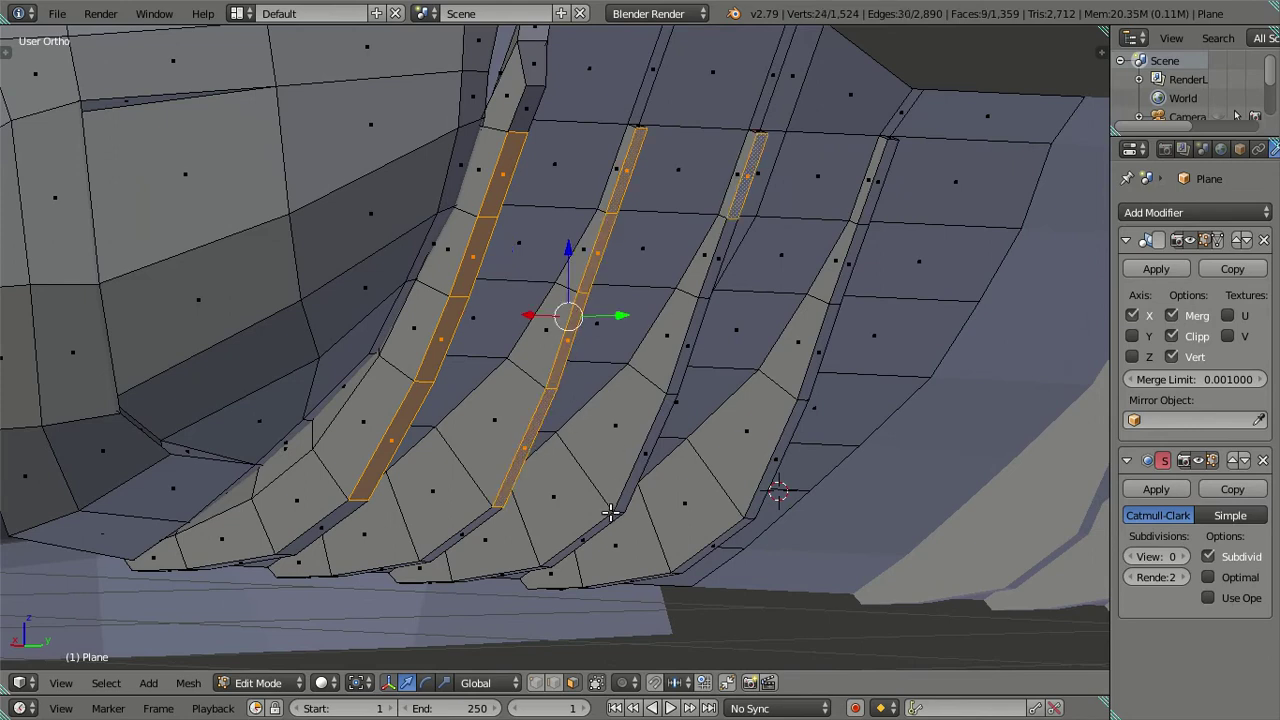
pyautogui.keyDown('shift'); pyautogui.click(641, 459); pyautogui.keyUp('shift')
pyautogui.hotkey('ctrl', 'z')
pyautogui.hotkey('ctrl', 'z')
pyautogui.keyDown('shift'); pyautogui.rightClick(735, 205); pyautogui.keyUp('shift')
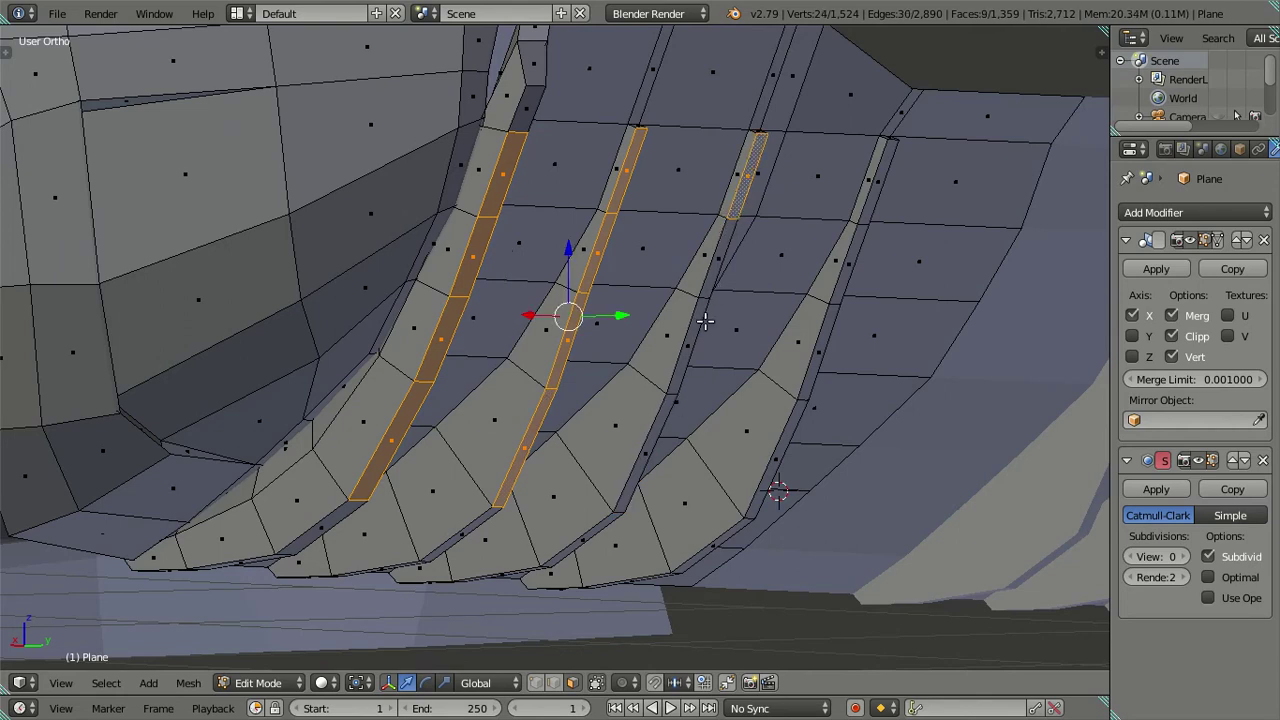
pyautogui.keyDown('ctrl'); pyautogui.rightClick(637, 483); pyautogui.keyUp('ctrl')
pyautogui.keyDown('shift'); pyautogui.rightClick(878, 185); pyautogui.keyUp('shift')
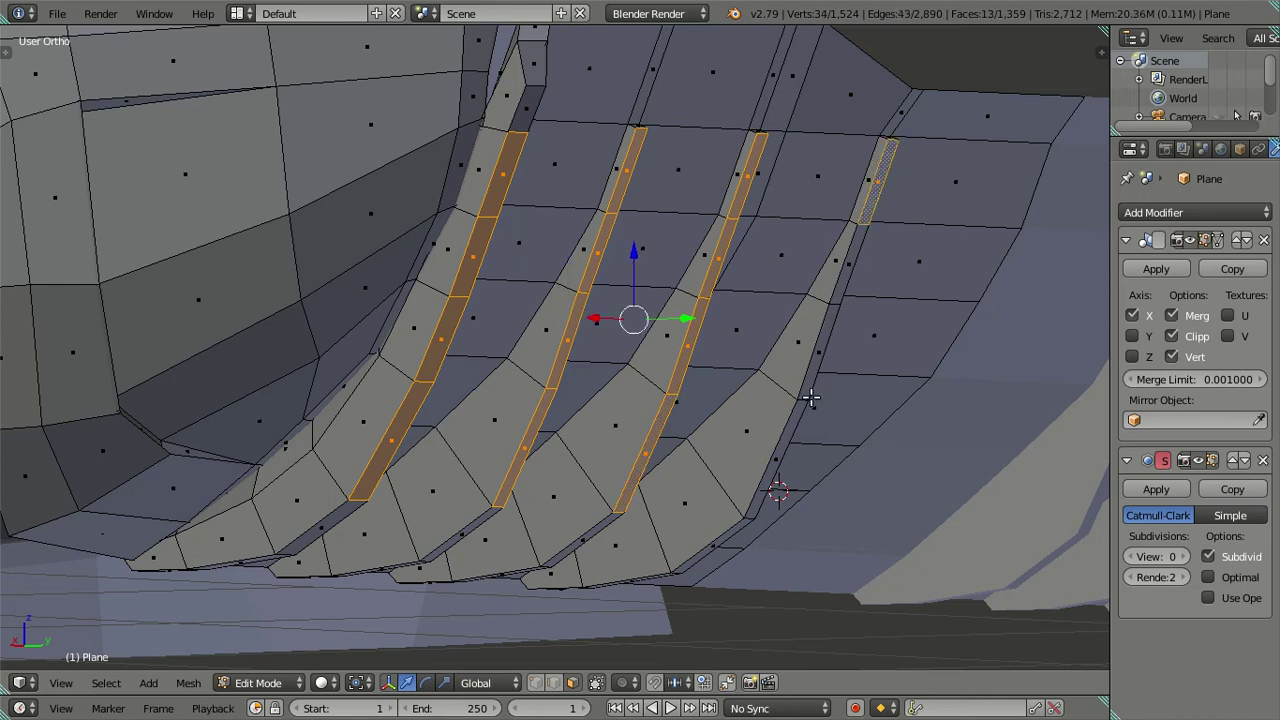
pyautogui.keyDown('ctrl'); pyautogui.rightClick(781, 449); pyautogui.keyUp('ctrl')
pyautogui.moveTo(743, 463)
pyautogui.mouseDown(button='middle')
pyautogui.moveTo(732, 411)
pyautogui.moveTo(670, 418)
pyautogui.mouseUp(button='middle')
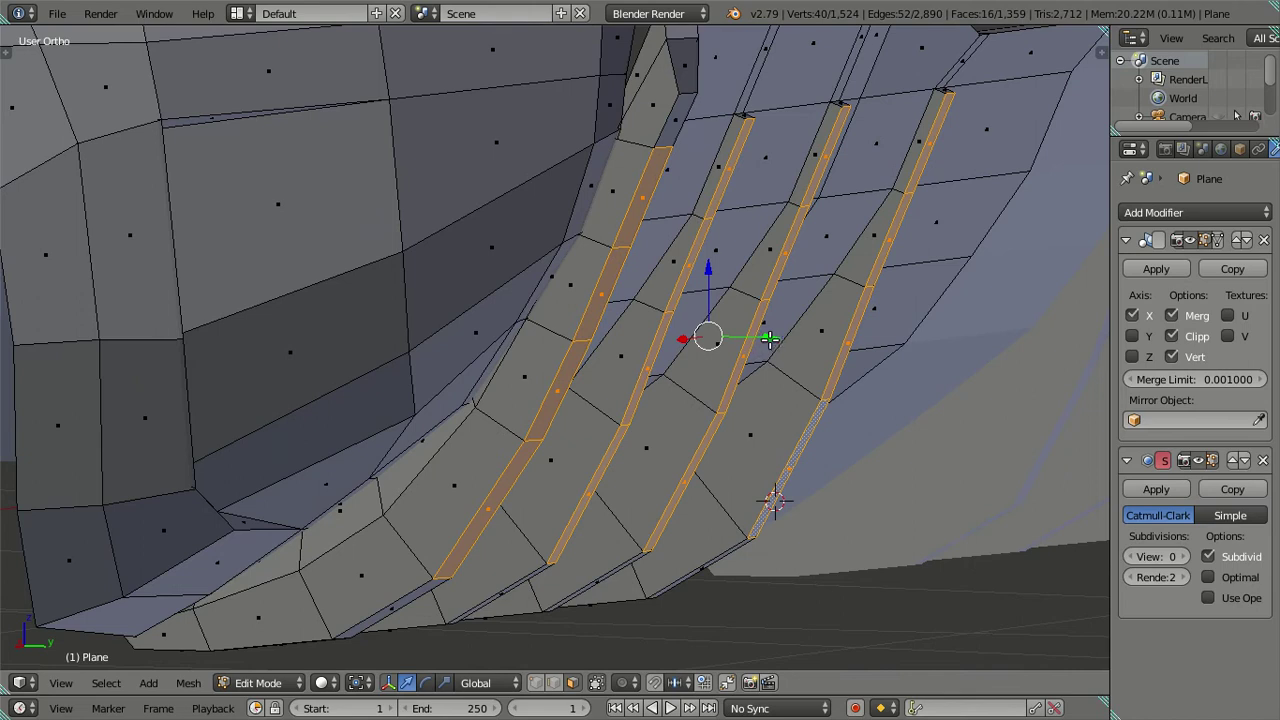
# Move the four fin strips along Y, then deselect their top faces.
pyautogui.moveTo(773, 338); pyautogui.dragTo(780, 341)
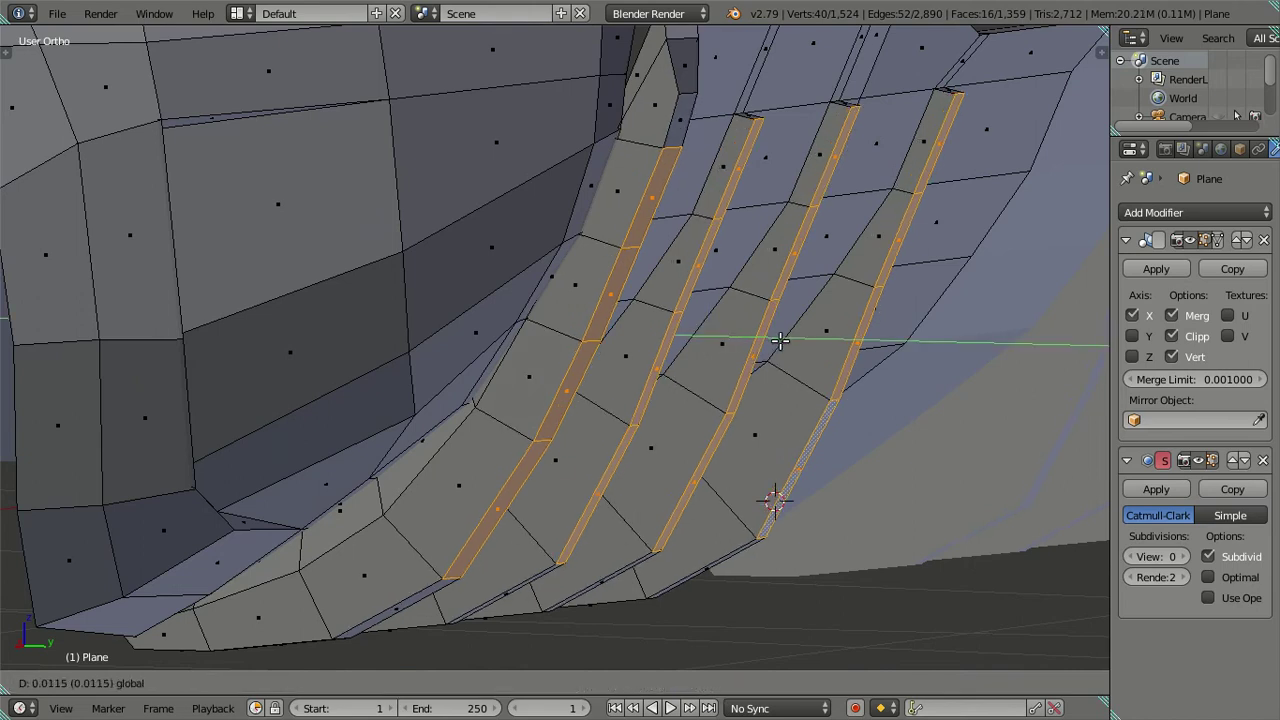
pyautogui.moveTo(780, 341); pyautogui.dragTo(777, 333)
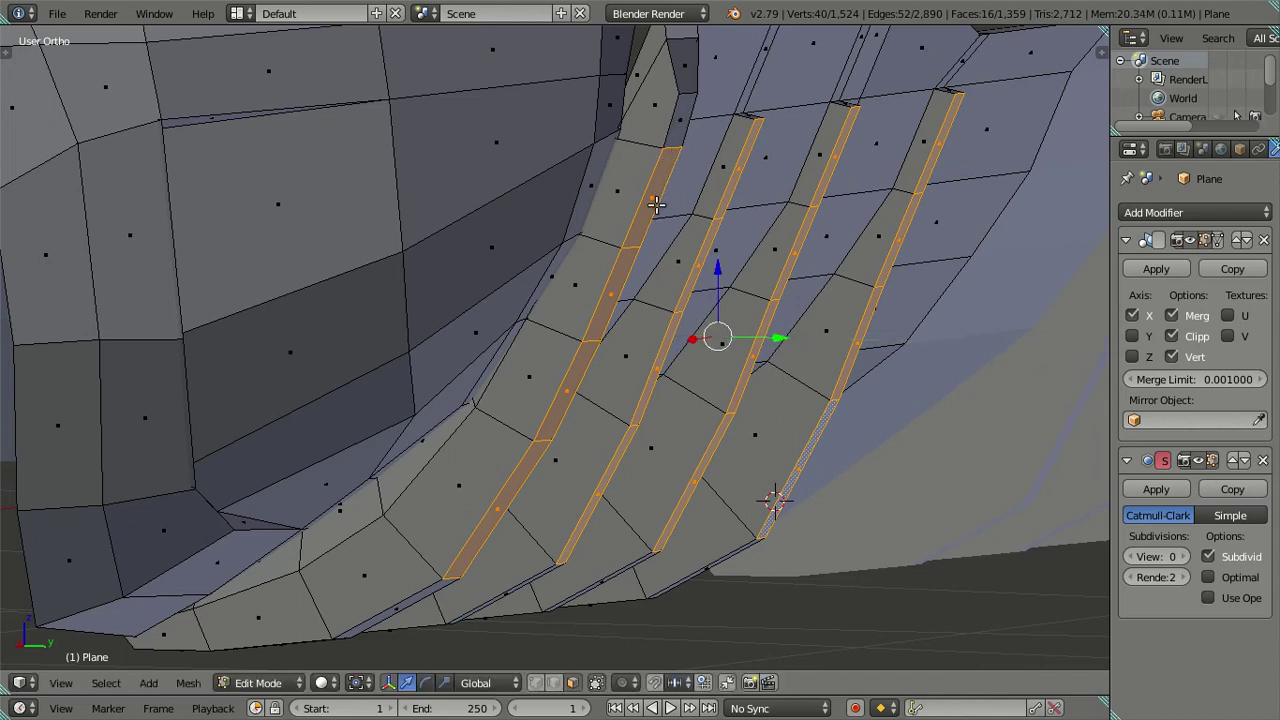
pyautogui.keyDown('shift'); pyautogui.rightClick(671, 177); pyautogui.keyUp('shift')
pyautogui.keyDown('shift'); pyautogui.rightClick(746, 148); pyautogui.keyUp('shift')
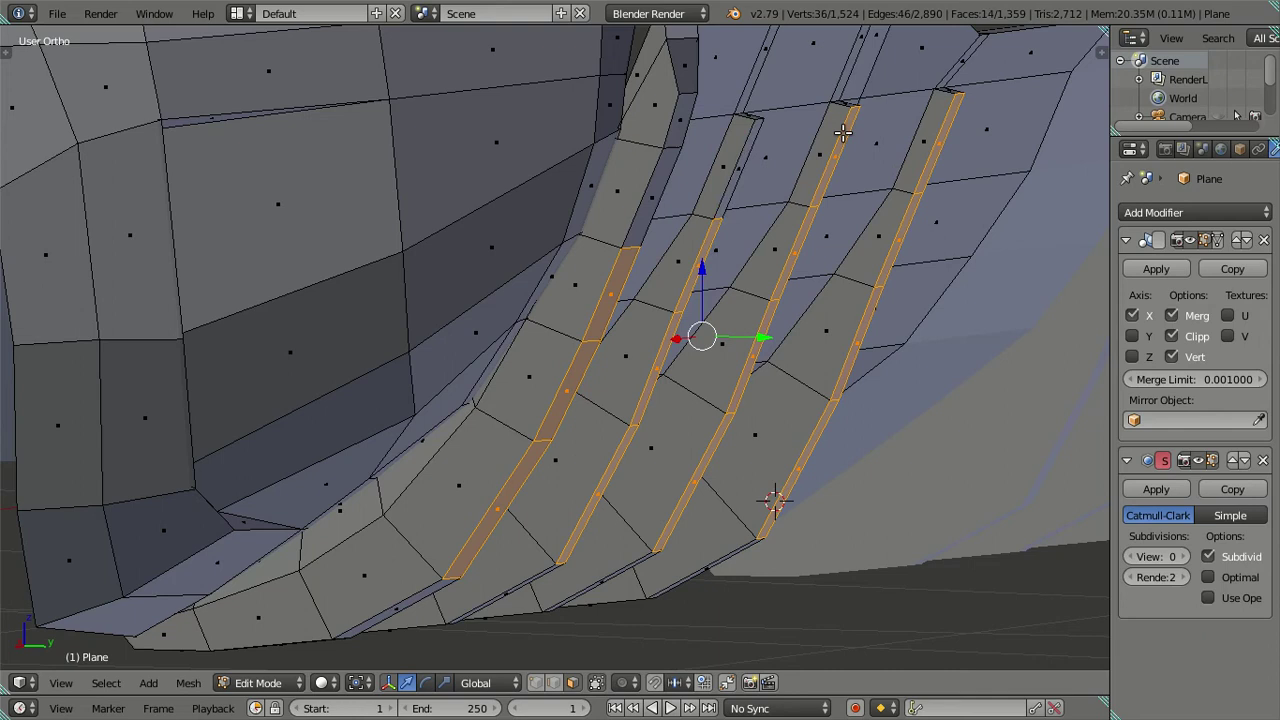
pyautogui.keyDown('shift'); pyautogui.rightClick(843, 133); pyautogui.keyUp('shift')
pyautogui.keyDown('shift'); pyautogui.rightClick(941, 141); pyautogui.keyUp('shift')
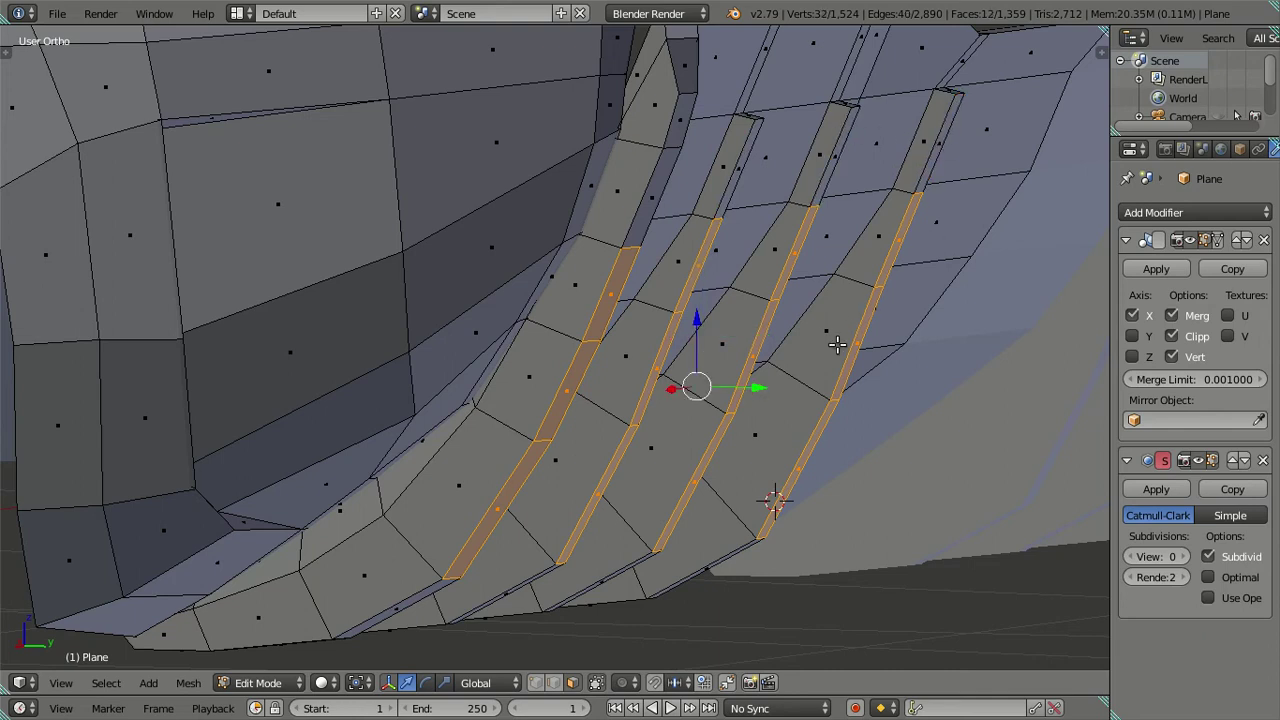
pyautogui.keyDown('shift'); pyautogui.rightClick(709, 451); pyautogui.keyUp('shift')
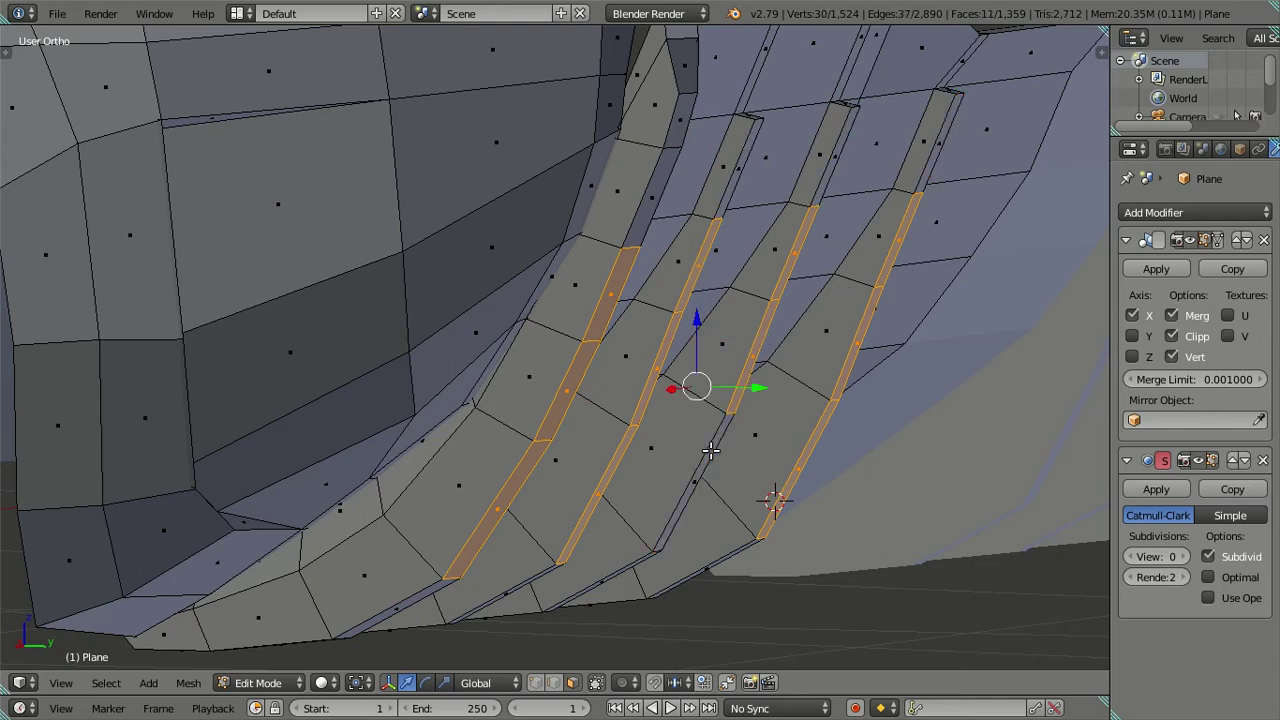
# Shift a row of matching faces on all four fins slightly along Y.
pyautogui.rightClick(615, 290)
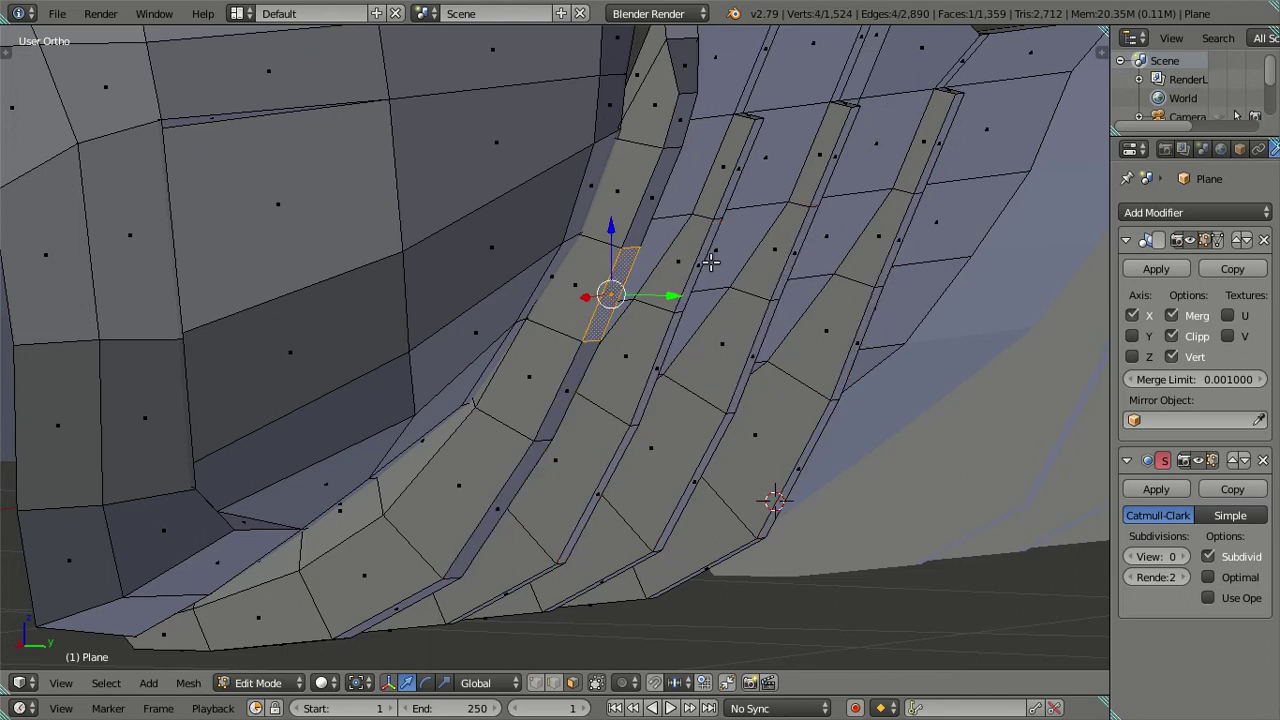
pyautogui.keyDown('shift'); pyautogui.rightClick(702, 255); pyautogui.keyUp('shift')
pyautogui.keyDown('shift'); pyautogui.rightClick(793, 253); pyautogui.keyUp('shift')
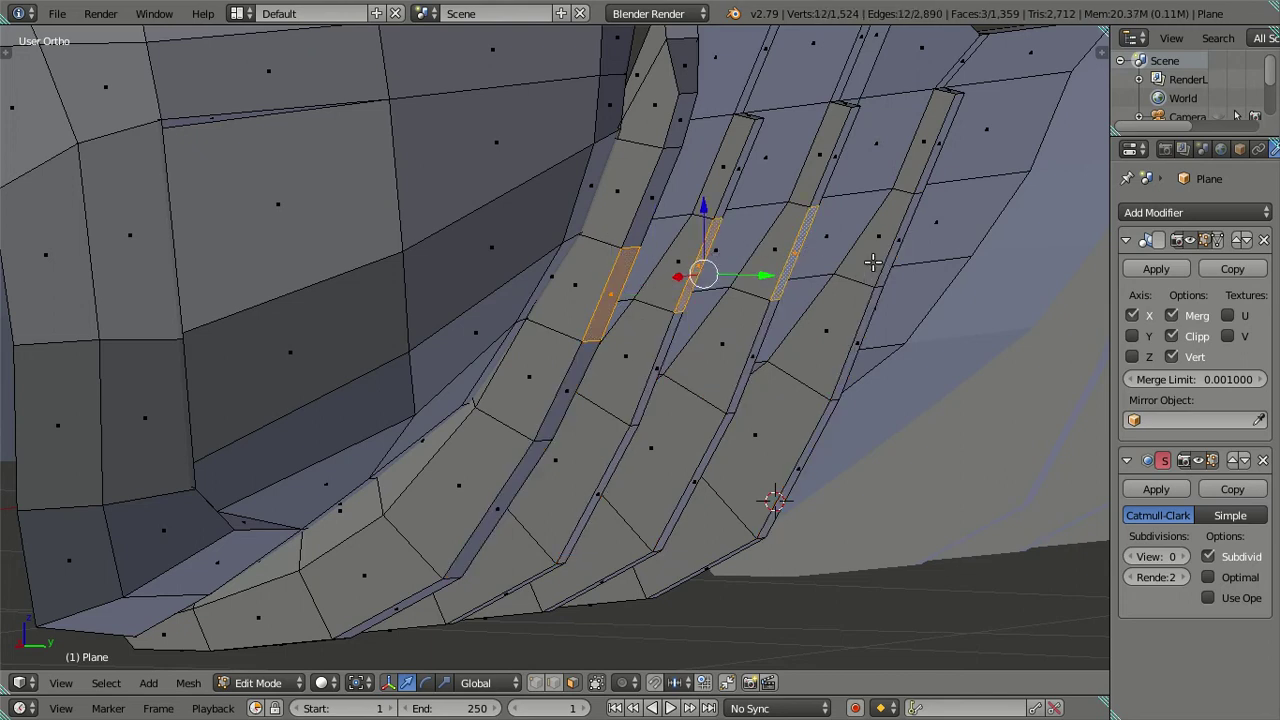
pyautogui.keyDown('shift'); pyautogui.rightClick(890, 262); pyautogui.keyUp('shift')
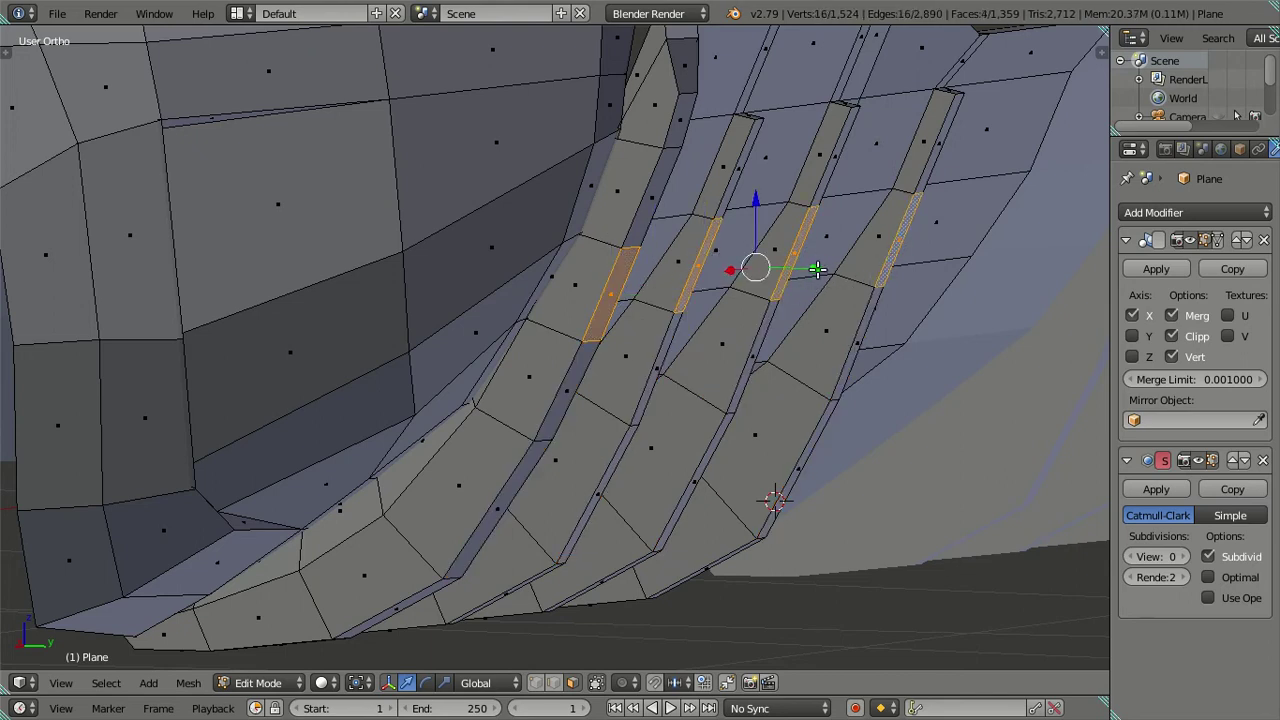
pyautogui.moveTo(817, 269); pyautogui.dragTo(825, 273)
pyautogui.click(825, 273)
pyautogui.press('a')
pyautogui.moveTo(825, 273)
pyautogui.mouseDown(button='middle')
pyautogui.moveTo(820, 260)
pyautogui.moveTo(775, 325)
pyautogui.moveTo(786, 300)
pyautogui.moveTo(764, 307)
pyautogui.mouseUp(button='middle')
# In Edge select mode, try sliding three fin top edges along Y, then cancel the move.
pyautogui.hotkey('ctrl', 'Tab')
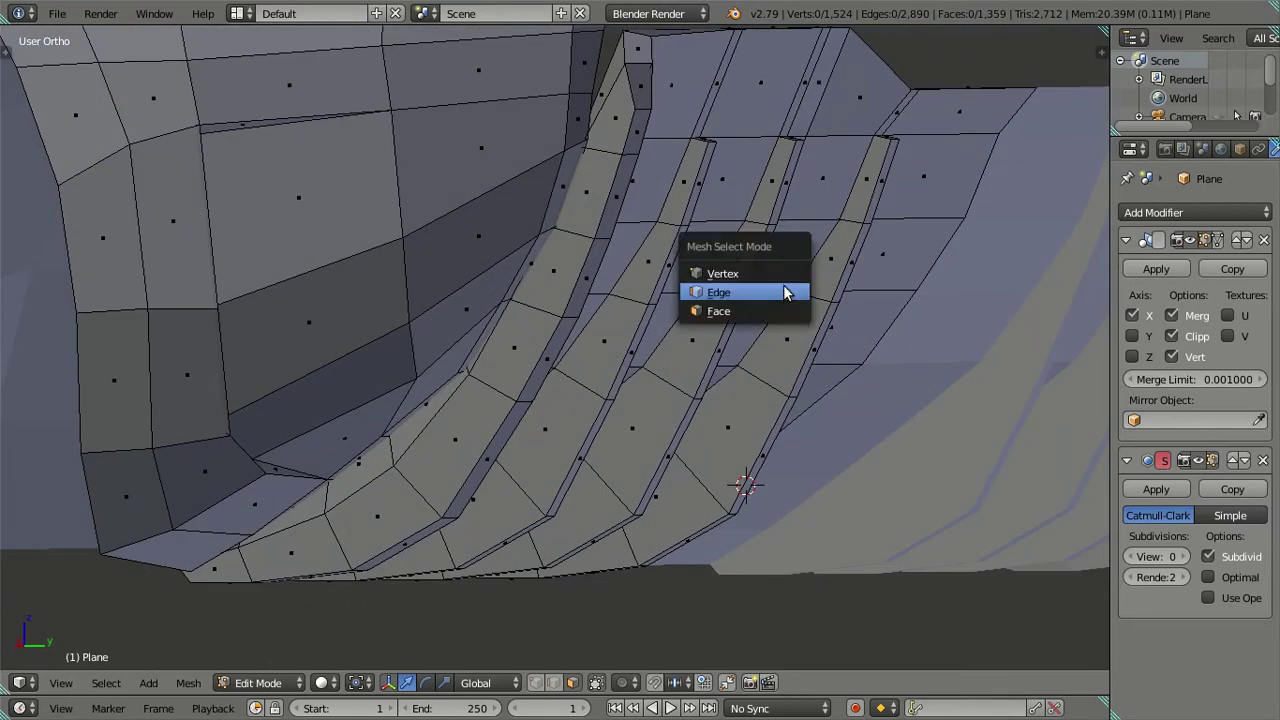
pyautogui.click(775, 291)
pyautogui.moveTo(766, 283)
pyautogui.mouseDown(button='middle')
pyautogui.moveTo(677, 300)
pyautogui.moveTo(633, 243)
pyautogui.mouseUp(button='middle')
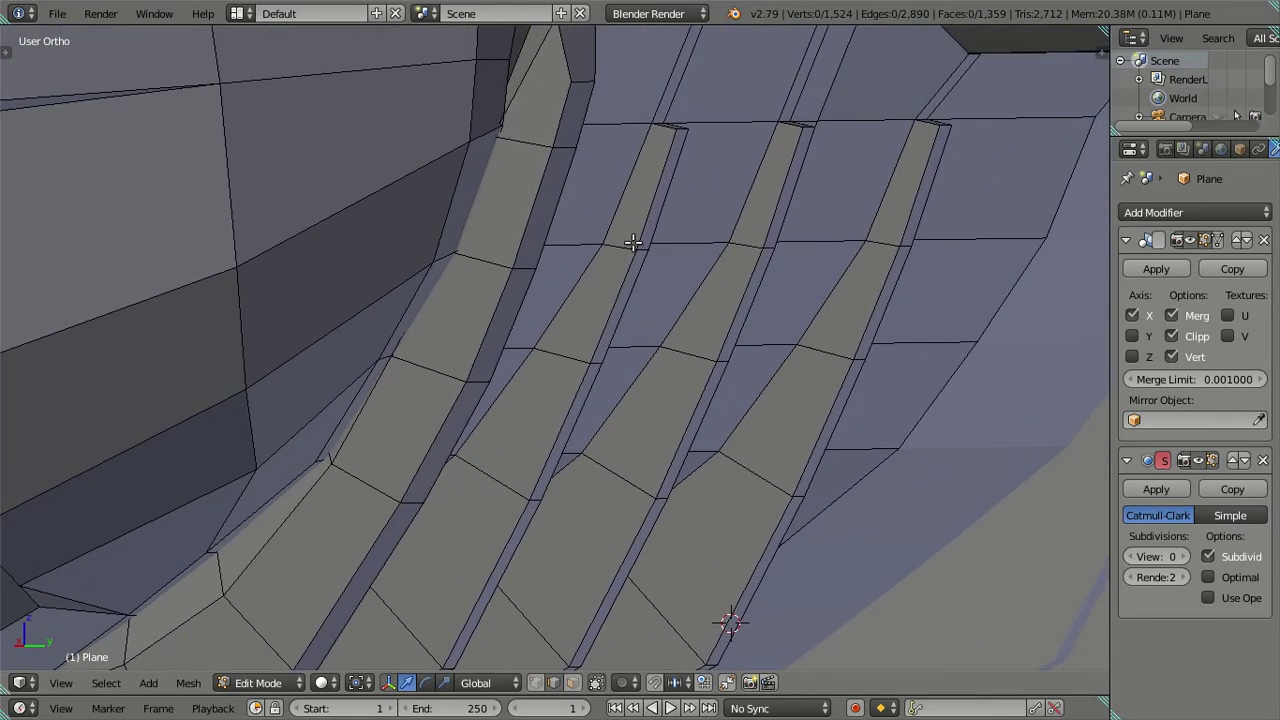
pyautogui.rightClick(641, 245)
pyautogui.keyDown('shift'); pyautogui.rightClick(769, 247); pyautogui.keyUp('shift')
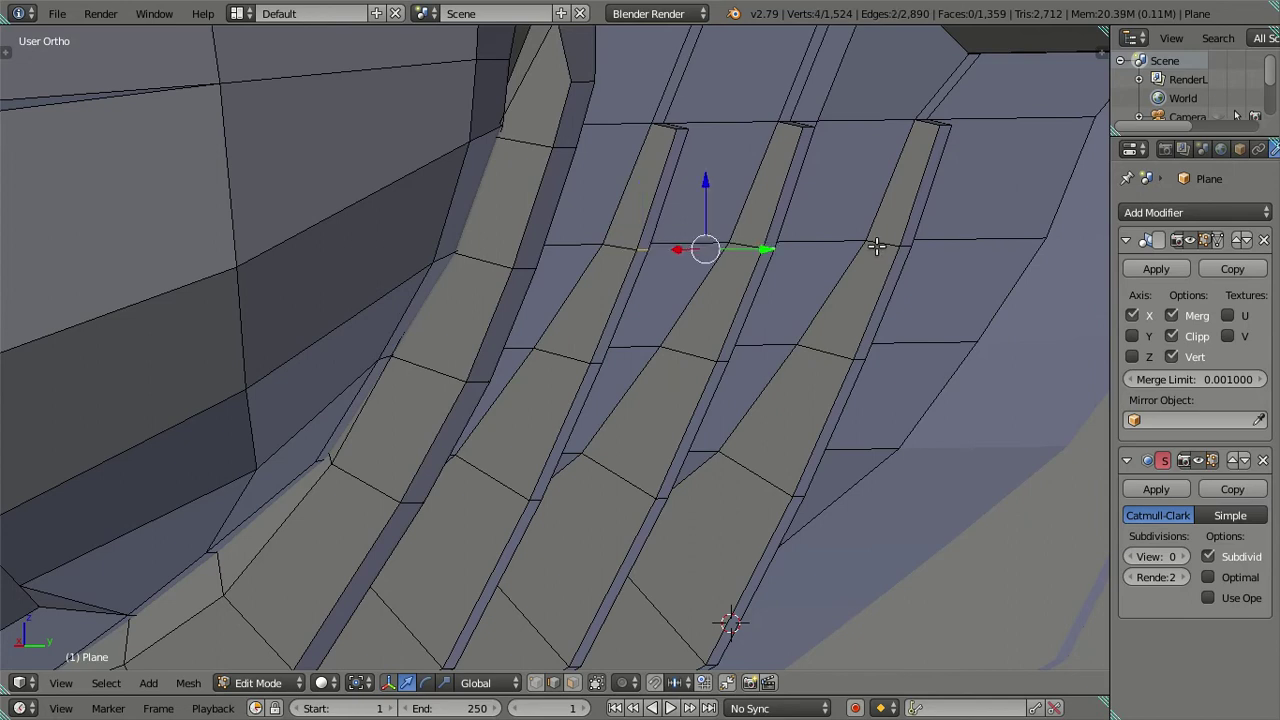
pyautogui.keyDown('shift'); pyautogui.rightClick(902, 246); pyautogui.keyUp('shift')
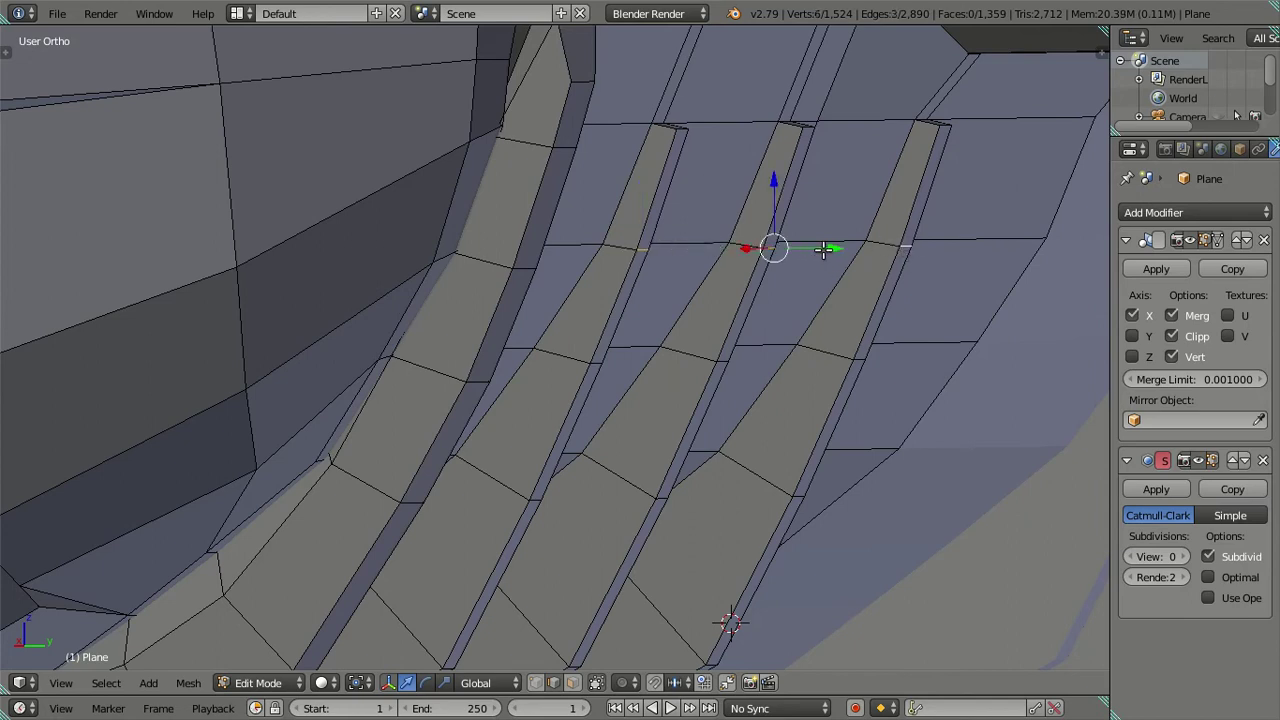
pyautogui.moveTo(824, 249); pyautogui.dragTo(824, 246)
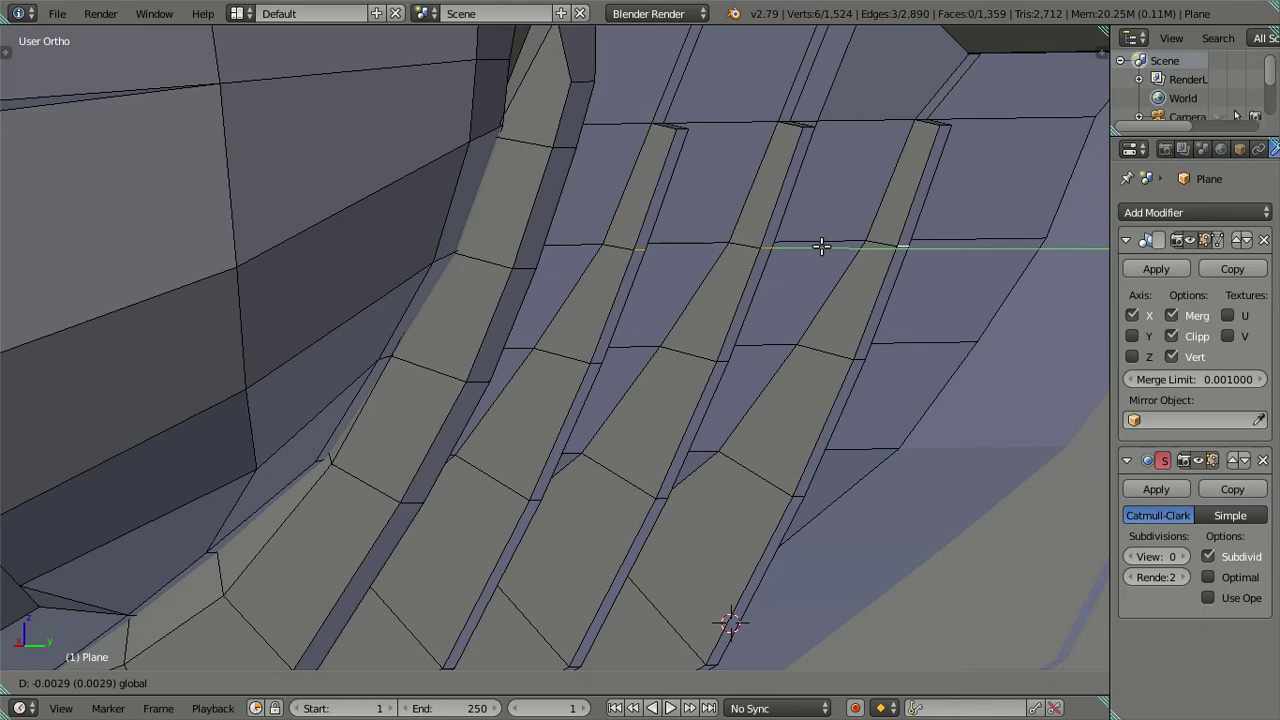
pyautogui.rightClick(824, 246)
pyautogui.scroll(-4, 800, 260)
# Preview the car rear at viewport subdivision 2, then set it back to 0.
pyautogui.scroll(-3, 787, 271)
pyautogui.press('Tab')
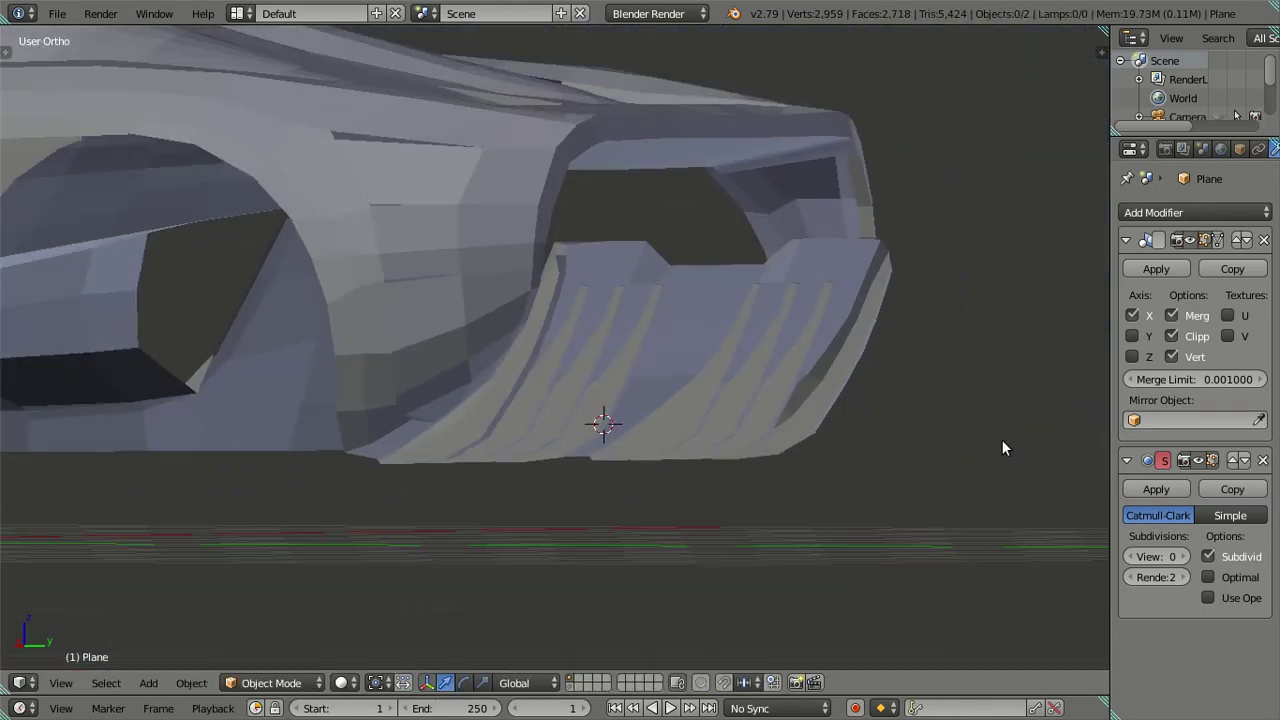
pyautogui.click(1176, 557)
pyautogui.click(1176, 557)
pyautogui.moveTo(960, 430)
pyautogui.mouseDown(button='middle')
pyautogui.moveTo(646, 380)
pyautogui.moveTo(734, 354)
pyautogui.moveTo(646, 366)
pyautogui.moveTo(700, 425)
pyautogui.mouseUp(button='middle')
pyautogui.click(1131, 556)
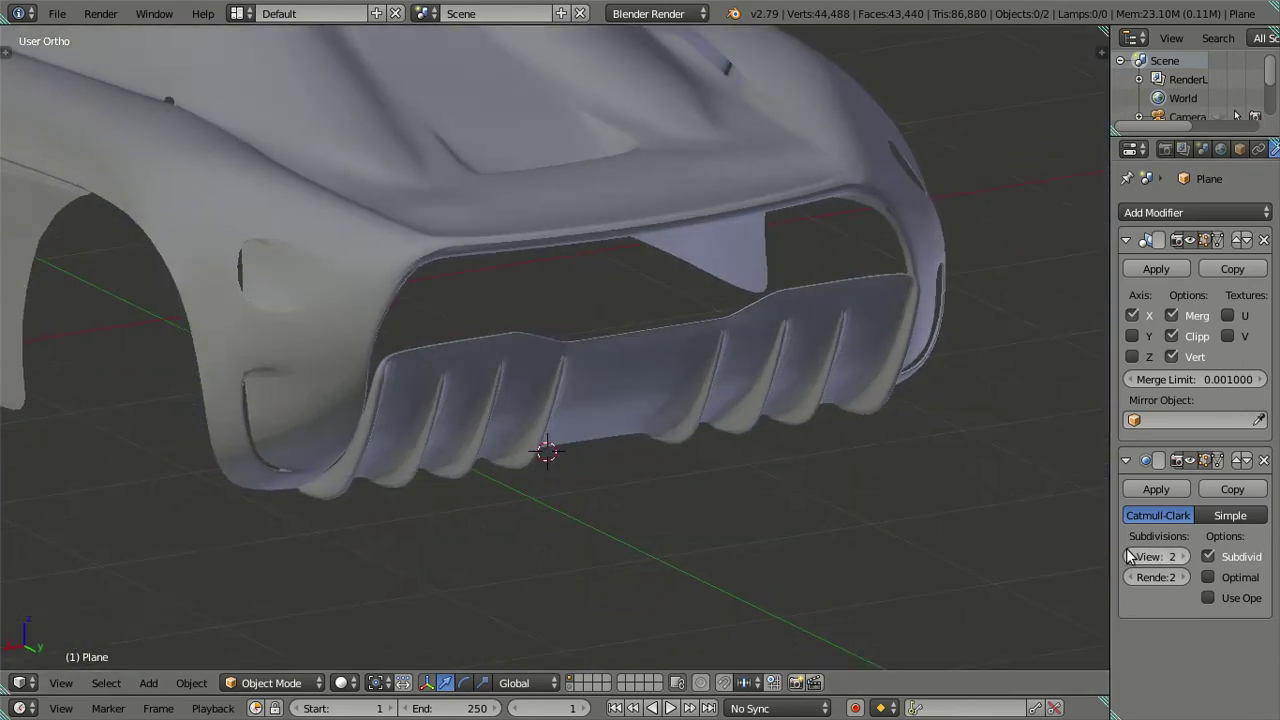
pyautogui.click(1131, 556)
pyautogui.scroll(3, 803, 437)
# In Edit Mode, move the diffuser's top corner edges slightly along Y.
pyautogui.press('Tab')
pyautogui.moveTo(771, 383); pyautogui.dragTo(611, 431, button='middle')
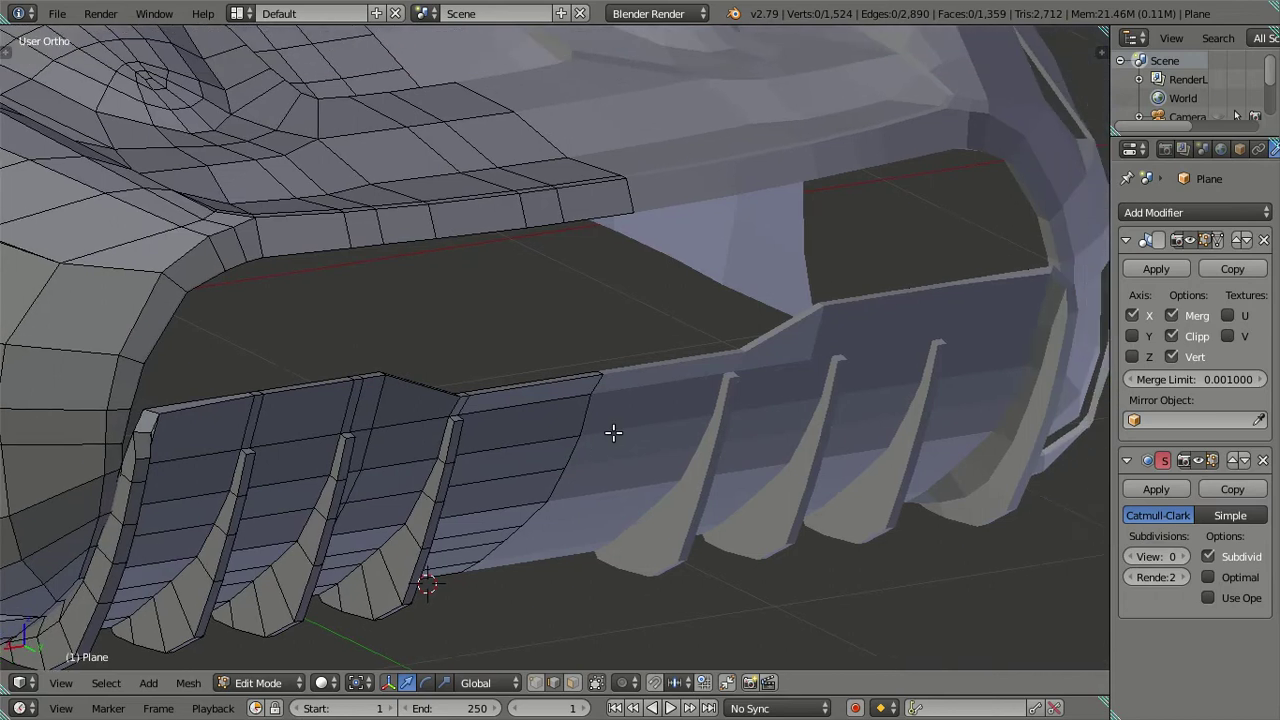
pyautogui.scroll(4, 513, 451)
pyautogui.moveTo(513, 451)
pyautogui.mouseDown(button='middle')
pyautogui.moveTo(489, 480)
pyautogui.moveTo(391, 491)
pyautogui.moveTo(366, 451)
pyautogui.moveTo(350, 465)
pyautogui.mouseUp(button='middle')
pyautogui.rightClick(266, 477)
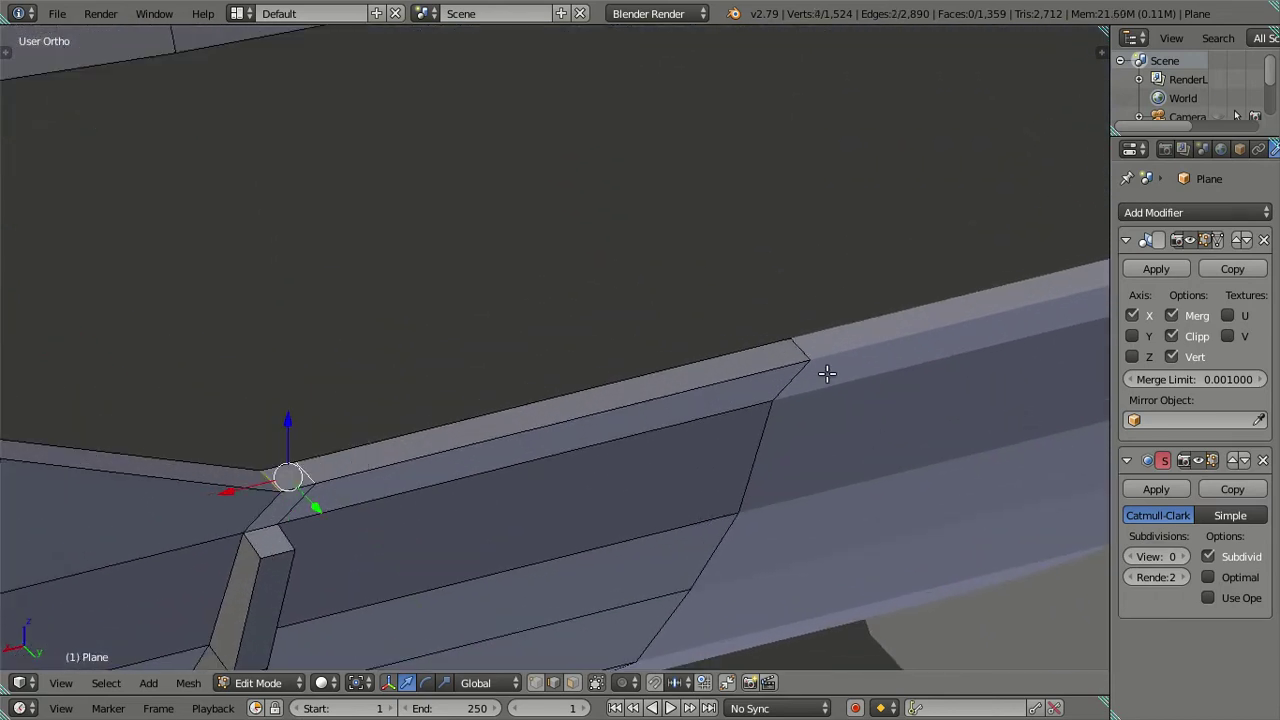
pyautogui.keyDown('shift'); pyautogui.rightClick(797, 347); pyautogui.keyUp('shift')
pyautogui.moveTo(575, 443); pyautogui.dragTo(551, 424)
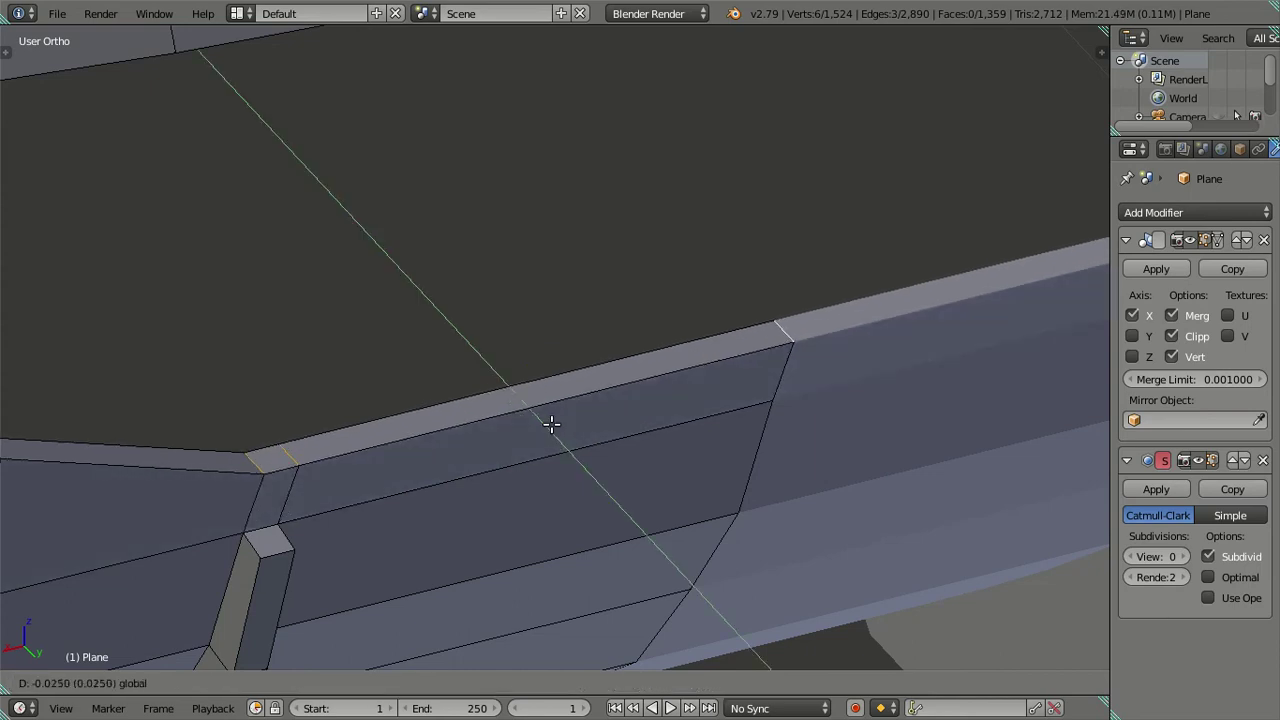
pyautogui.scroll(-3, 551, 424)
pyautogui.moveTo(551, 424)
pyautogui.mouseDown(button='middle')
pyautogui.moveTo(751, 383)
pyautogui.moveTo(716, 370)
pyautogui.mouseUp(button='middle')
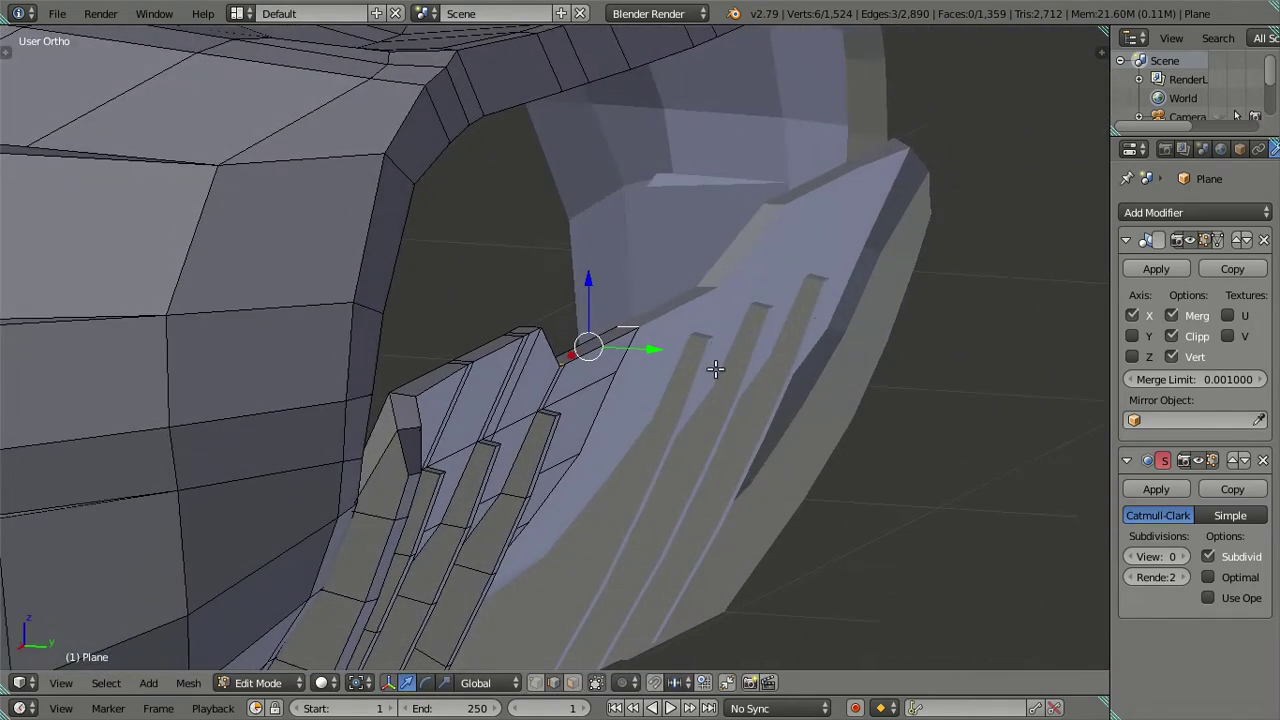
pyautogui.moveTo(656, 350); pyautogui.dragTo(651, 348)
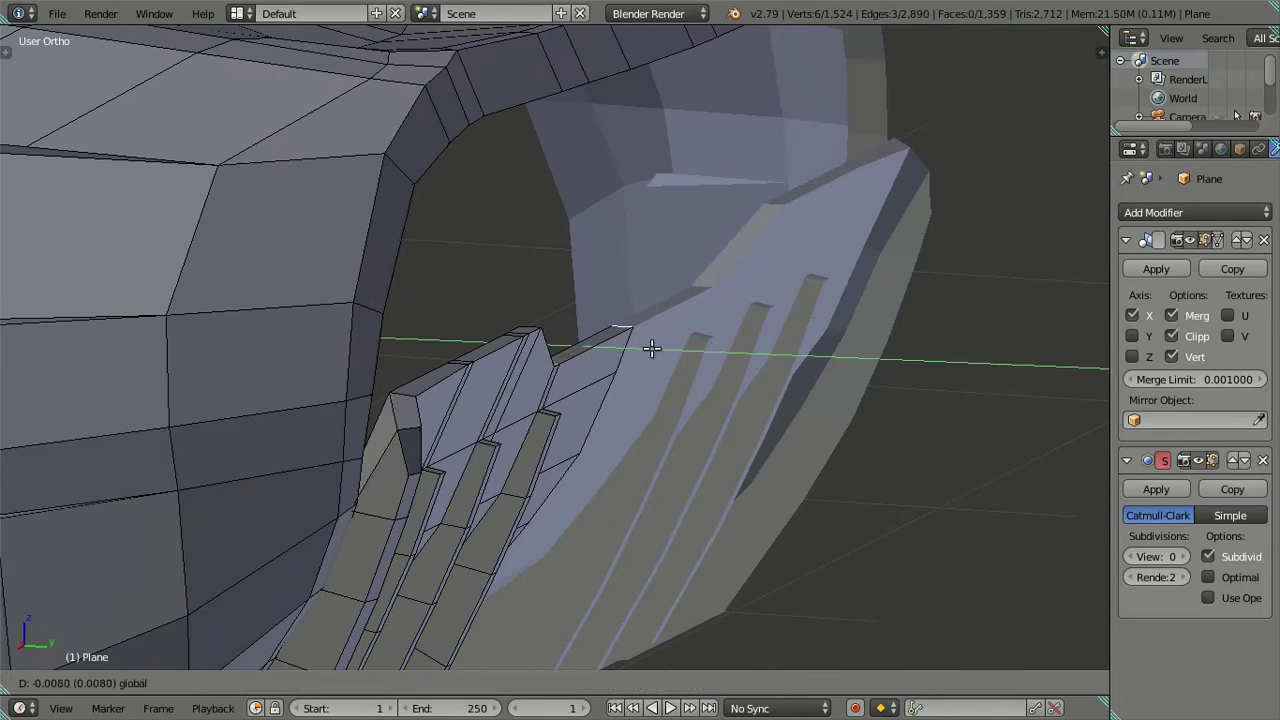
pyautogui.press('a')
# Raise the outer fin's edge loop upward and shift it along Y.
pyautogui.moveTo(654, 349); pyautogui.dragTo(662, 363, button='middle')
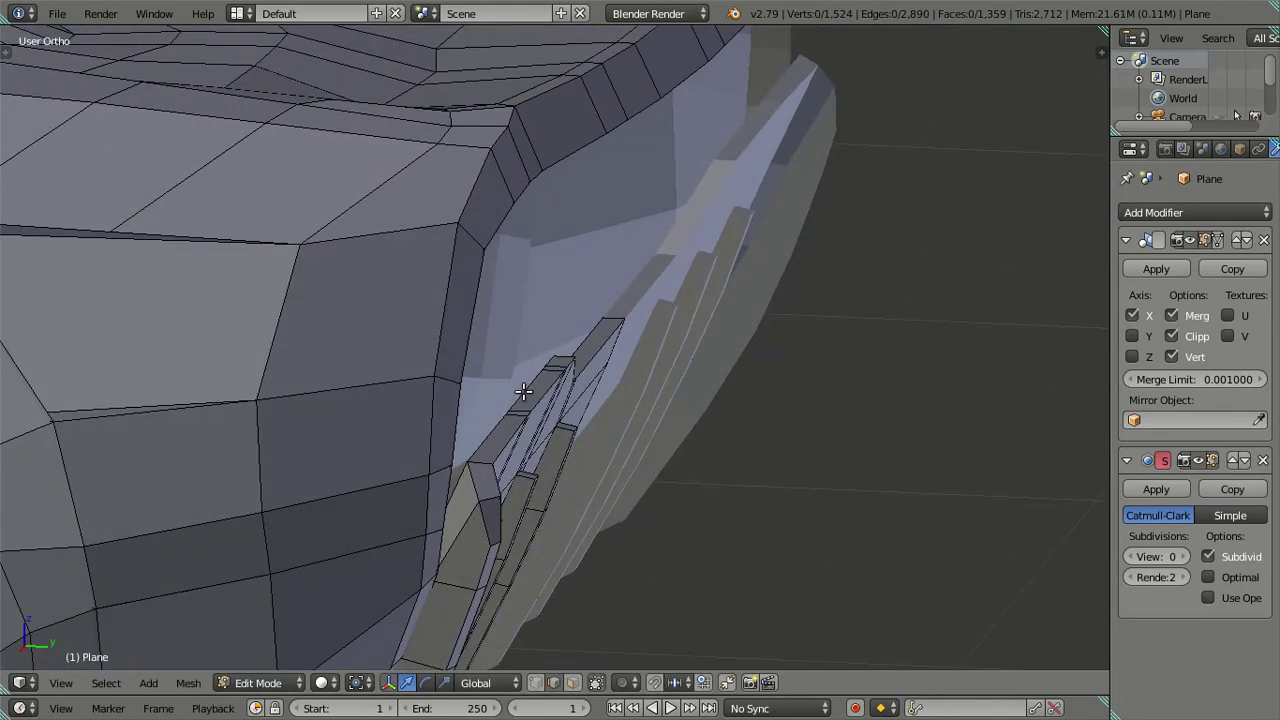
pyautogui.keyDown('alt'); pyautogui.rightClick(518, 388); pyautogui.keyUp('alt')
pyautogui.moveTo(543, 398); pyautogui.dragTo(580, 340, button='middle')
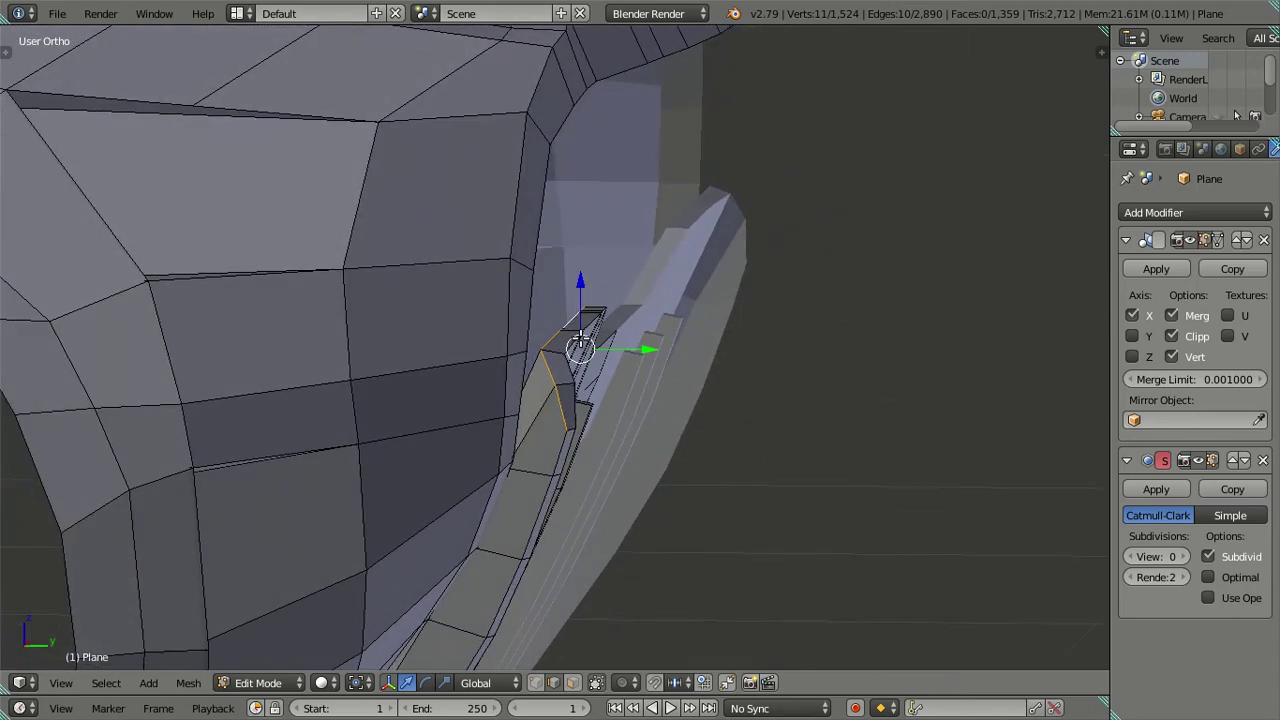
pyautogui.moveTo(581, 284); pyautogui.dragTo(597, 279)
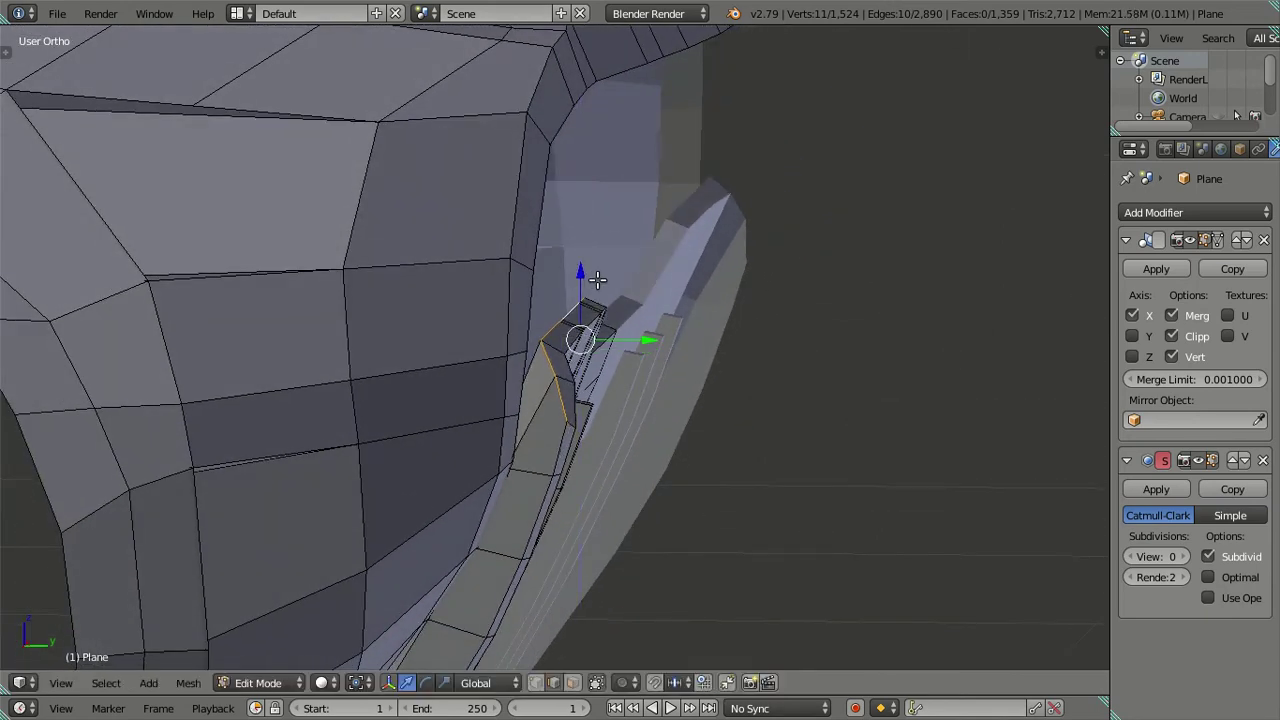
pyautogui.moveTo(645, 337); pyautogui.dragTo(648, 334)
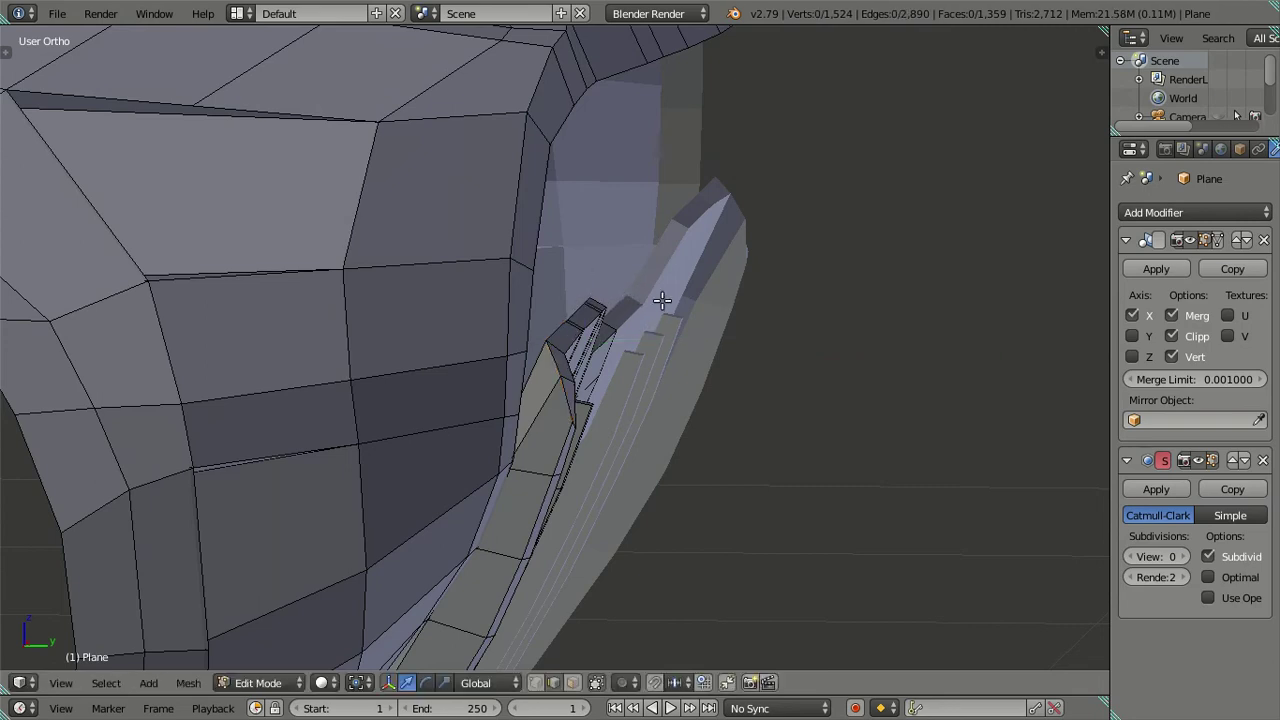
# Check the panel in Object Mode, then select three horizontal edge loops across the diffuser.
pyautogui.press('Tab')
pyautogui.moveTo(688, 313)
pyautogui.mouseDown(button='middle')
pyautogui.moveTo(736, 385)
pyautogui.moveTo(449, 360)
pyautogui.moveTo(403, 377)
pyautogui.mouseUp(button='middle')
pyautogui.moveTo(668, 414)
pyautogui.mouseDown(button='middle')
pyautogui.moveTo(806, 445)
pyautogui.moveTo(720, 406)
pyautogui.moveTo(840, 396)
pyautogui.moveTo(755, 448)
pyautogui.mouseUp(button='middle')
pyautogui.scroll(2, 755, 448)
pyautogui.press('Tab')
pyautogui.moveTo(671, 459); pyautogui.dragTo(518, 516, button='middle')
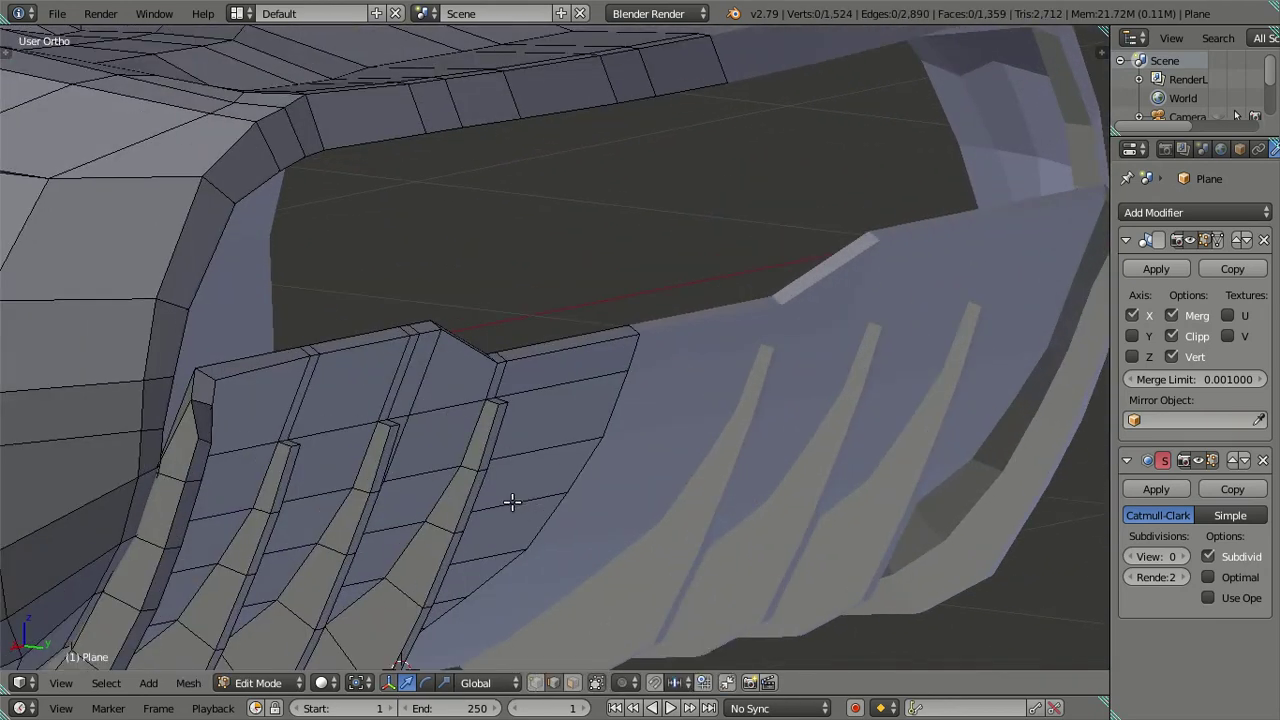
pyautogui.keyDown('alt'); pyautogui.rightClick(531, 465); pyautogui.keyUp('alt')
pyautogui.keyDown('alt'); pyautogui.keyDown('shift'); pyautogui.rightClick(521, 500); pyautogui.keyUp('shift'); pyautogui.keyUp('alt')
pyautogui.keyDown('alt'); pyautogui.keyDown('shift'); pyautogui.rightClick(500, 551); pyautogui.keyUp('shift'); pyautogui.keyUp('alt')
pyautogui.moveTo(505, 565)
pyautogui.mouseDown(button='middle')
pyautogui.moveTo(571, 491)
pyautogui.moveTo(549, 460)
pyautogui.moveTo(594, 480)
pyautogui.moveTo(649, 460)
pyautogui.moveTo(463, 443)
pyautogui.mouseUp(button='middle')
pyautogui.scroll(2, 449, 446)
pyautogui.moveTo(304, 427)
pyautogui.mouseDown(button='middle')
pyautogui.moveTo(317, 466)
pyautogui.moveTo(520, 456)
pyautogui.mouseUp(button='middle')
# From the right-side wireframe view, shift the selected fin loops with a smooth-falloff move.
pyautogui.press('KP_3')
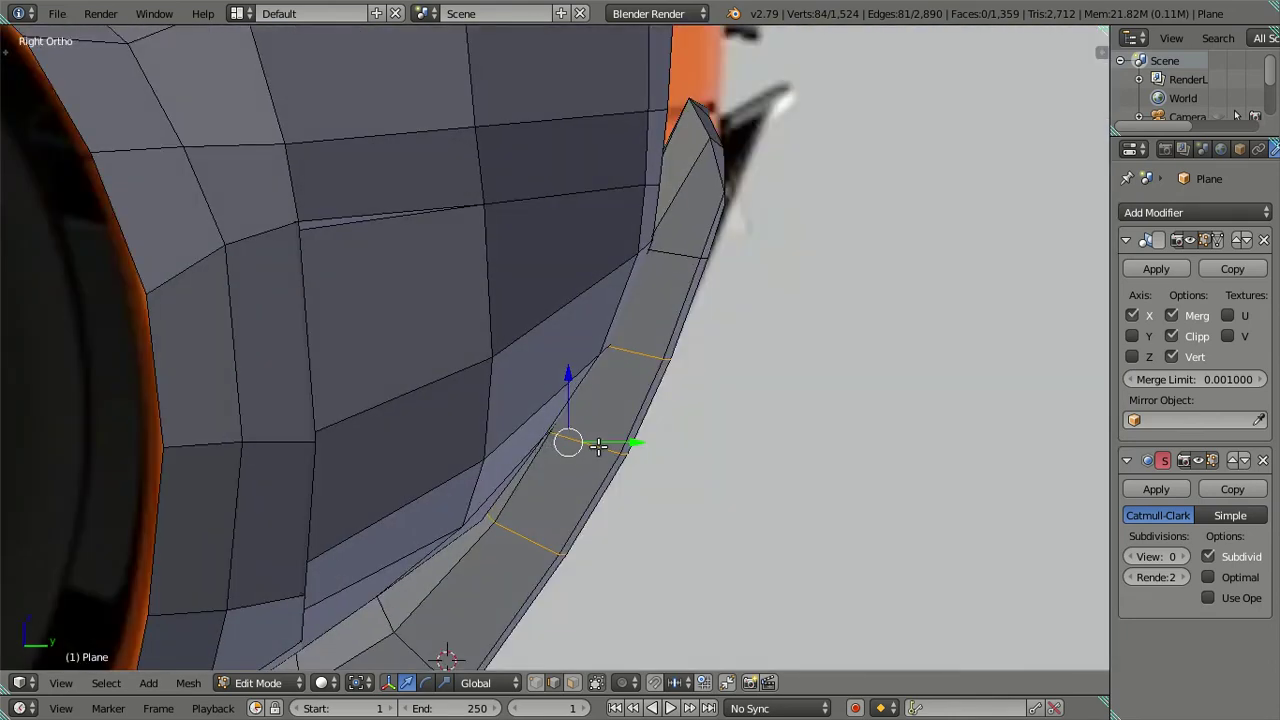
pyautogui.press('z')
pyautogui.press('g')
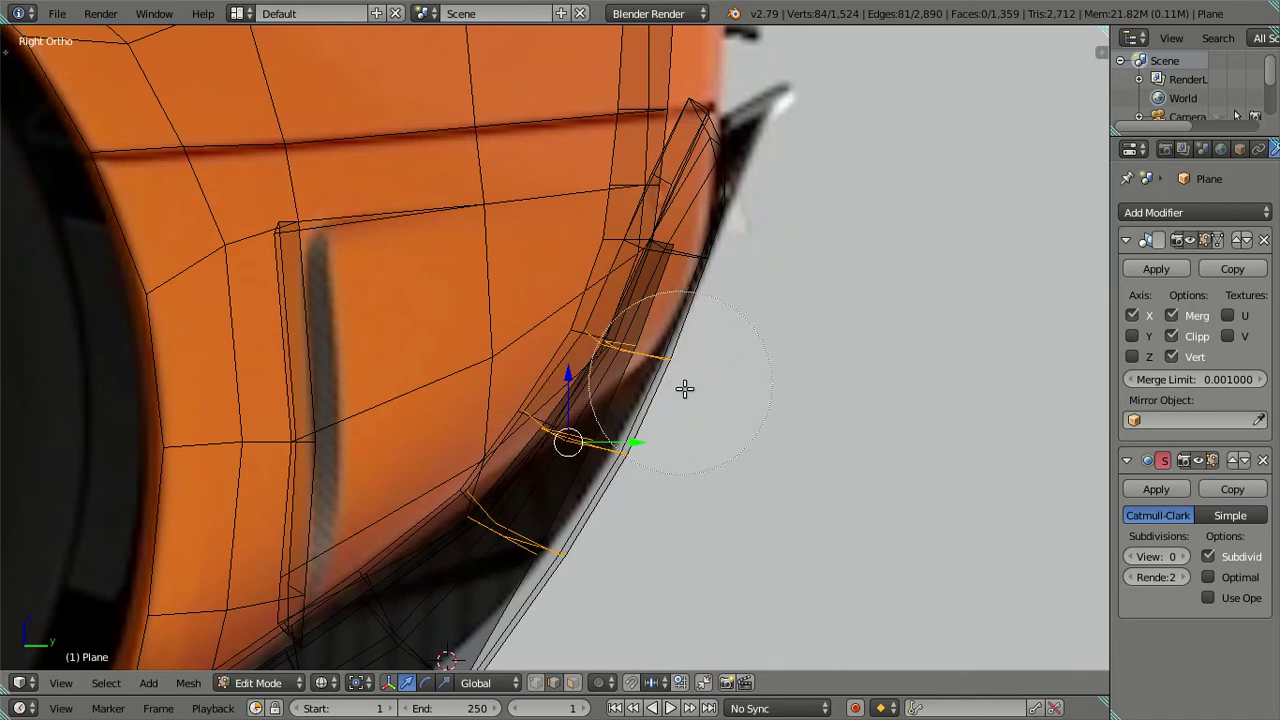
pyautogui.click(663, 517)
pyautogui.moveTo(663, 517)
pyautogui.mouseDown(button='middle')
pyautogui.moveTo(680, 517)
pyautogui.moveTo(624, 473)
pyautogui.mouseUp(button='middle')
# Circle-deselect the lower selected edges and return to solid shading.
pyautogui.press('c')
pyautogui.moveTo(543, 557); pyautogui.dragTo(551, 540, button='middle')
pyautogui.press('Escape')
pyautogui.press('z')
pyautogui.moveTo(641, 487)
pyautogui.mouseDown(button='middle')
pyautogui.moveTo(566, 474)
pyautogui.moveTo(529, 503)
pyautogui.moveTo(537, 485)
pyautogui.moveTo(486, 463)
pyautogui.moveTo(440, 397)
pyautogui.moveTo(451, 380)
pyautogui.mouseUp(button='middle')
# Select horizontal and vertical edge loops to form face bands across the panel.
pyautogui.press('a')
pyautogui.keyDown('alt'); pyautogui.rightClick(528, 373); pyautogui.keyUp('alt')
pyautogui.keyDown('alt'); pyautogui.keyDown('shift'); pyautogui.rightClick(557, 318); pyautogui.keyUp('shift'); pyautogui.keyUp('alt')
pyautogui.moveTo(529, 434); pyautogui.dragTo(634, 481, button='middle')
pyautogui.keyDown('alt'); pyautogui.keyDown('shift'); pyautogui.rightClick(552, 430); pyautogui.keyUp('shift'); pyautogui.keyUp('alt')
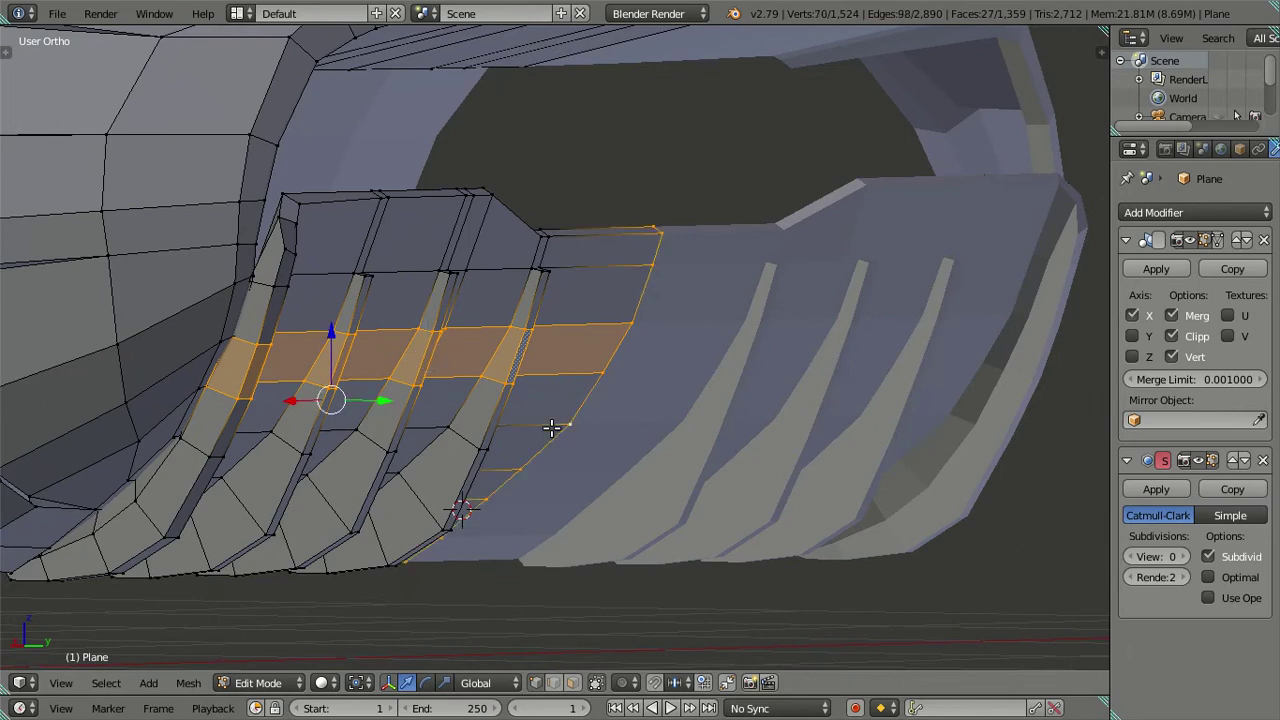
pyautogui.keyDown('alt'); pyautogui.keyDown('shift'); pyautogui.rightClick(535, 424); pyautogui.keyUp('shift'); pyautogui.keyUp('alt')
pyautogui.moveTo(535, 424)
pyautogui.mouseDown(button='middle')
pyautogui.moveTo(603, 443)
pyautogui.moveTo(586, 448)
pyautogui.mouseUp(button='middle')
pyautogui.scroll(3, 604, 446)
# Deselect the left-side band and the face bands running along the fins.
pyautogui.keyDown('alt'); pyautogui.keyDown('shift'); pyautogui.rightClick(175, 427); pyautogui.keyUp('shift'); pyautogui.keyUp('alt')
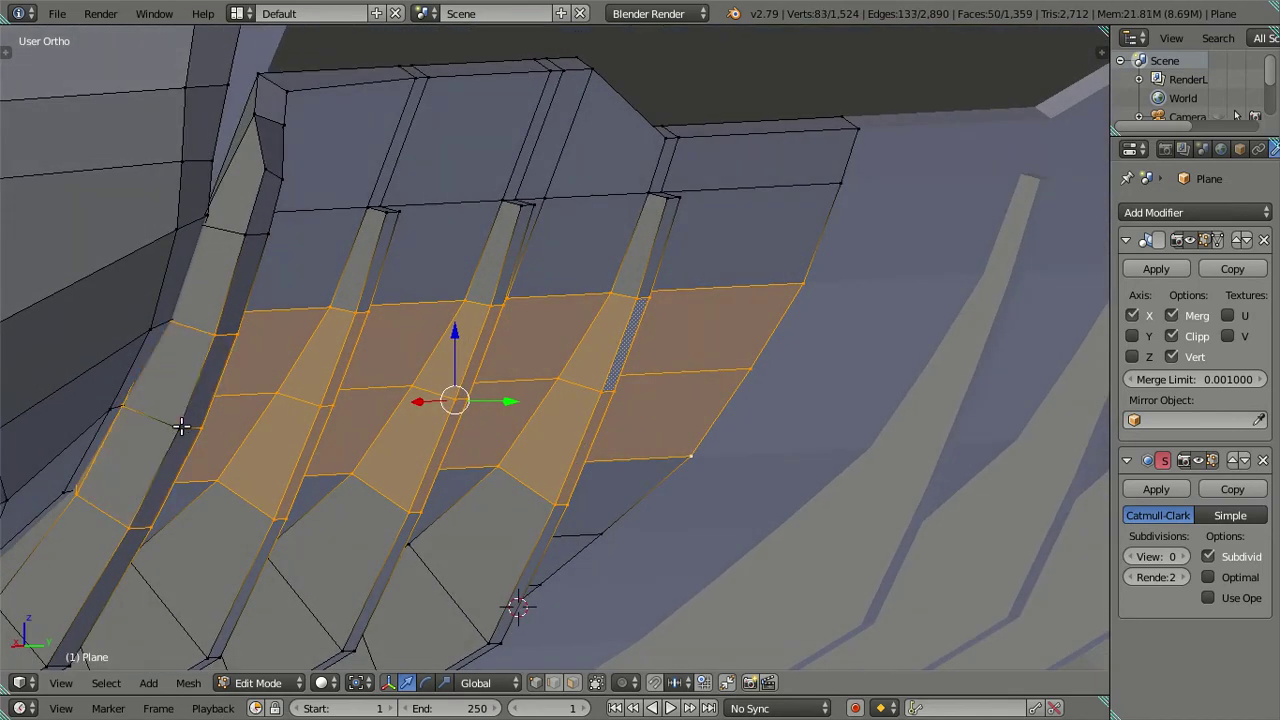
pyautogui.keyDown('shift'); pyautogui.rightClick(128, 523); pyautogui.keyUp('shift')
pyautogui.keyDown('shift'); pyautogui.rightClick(226, 338); pyautogui.keyUp('shift')
pyautogui.keyDown('alt'); pyautogui.keyDown('shift'); pyautogui.rightClick(317, 405); pyautogui.keyUp('shift'); pyautogui.keyUp('alt')
pyautogui.keyDown('shift'); pyautogui.rightClick(278, 511); pyautogui.keyUp('shift')
pyautogui.keyDown('alt'); pyautogui.keyDown('shift'); pyautogui.rightClick(420, 513); pyautogui.keyUp('shift'); pyautogui.keyUp('alt')
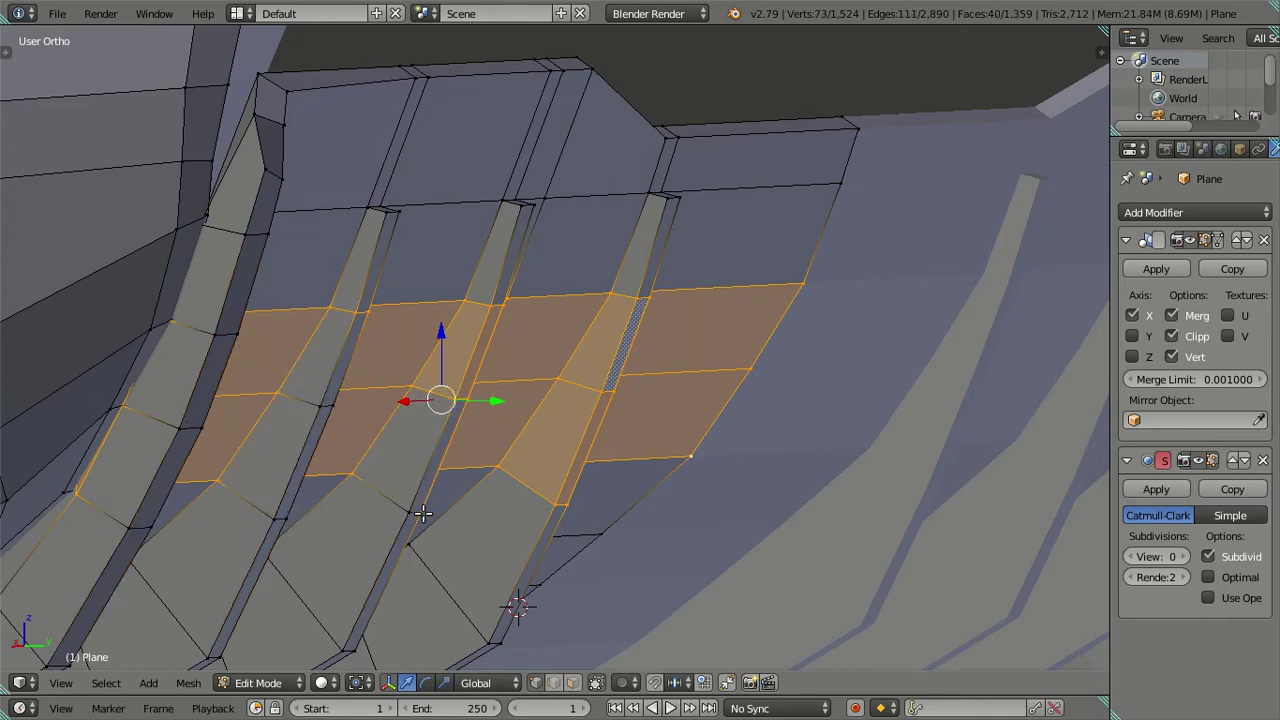
pyautogui.keyDown('alt'); pyautogui.keyDown('shift'); pyautogui.rightClick(456, 402); pyautogui.keyUp('shift'); pyautogui.keyUp('alt')
pyautogui.keyDown('alt'); pyautogui.keyDown('shift'); pyautogui.rightClick(600, 392); pyautogui.keyUp('shift'); pyautogui.keyUp('alt')
pyautogui.keyDown('alt'); pyautogui.keyDown('shift'); pyautogui.rightClick(554, 502); pyautogui.keyUp('shift'); pyautogui.keyUp('alt')
# Select the edge run on the leftmost fin plus adjacent vertices and slide them along Y.
pyautogui.moveTo(557, 494)
pyautogui.mouseDown(button='middle')
pyautogui.moveTo(549, 456)
pyautogui.moveTo(513, 433)
pyautogui.mouseUp(button='middle')
pyautogui.keyDown('alt'); pyautogui.keyDown('shift'); pyautogui.rightClick(473, 432); pyautogui.keyUp('shift'); pyautogui.keyUp('alt')
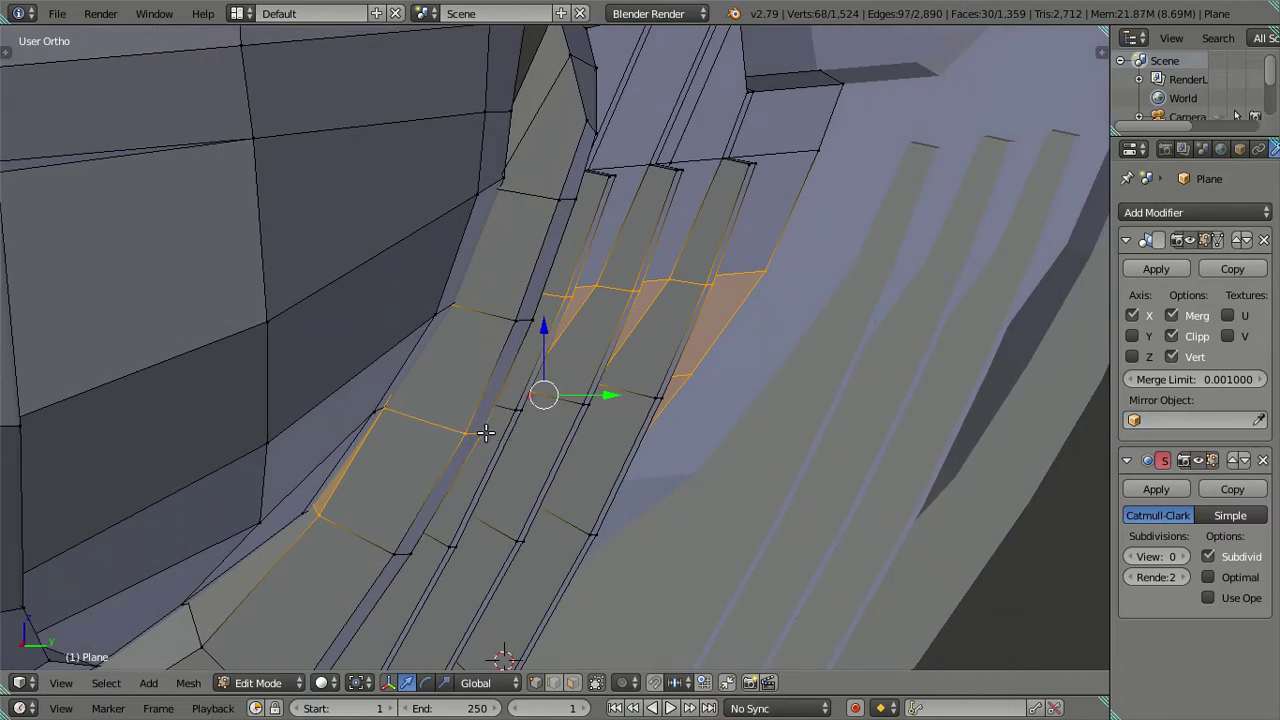
pyautogui.keyDown('shift'); pyautogui.rightClick(515, 321); pyautogui.keyUp('shift')
pyautogui.keyDown('shift'); pyautogui.rightClick(532, 320); pyautogui.keyUp('shift')
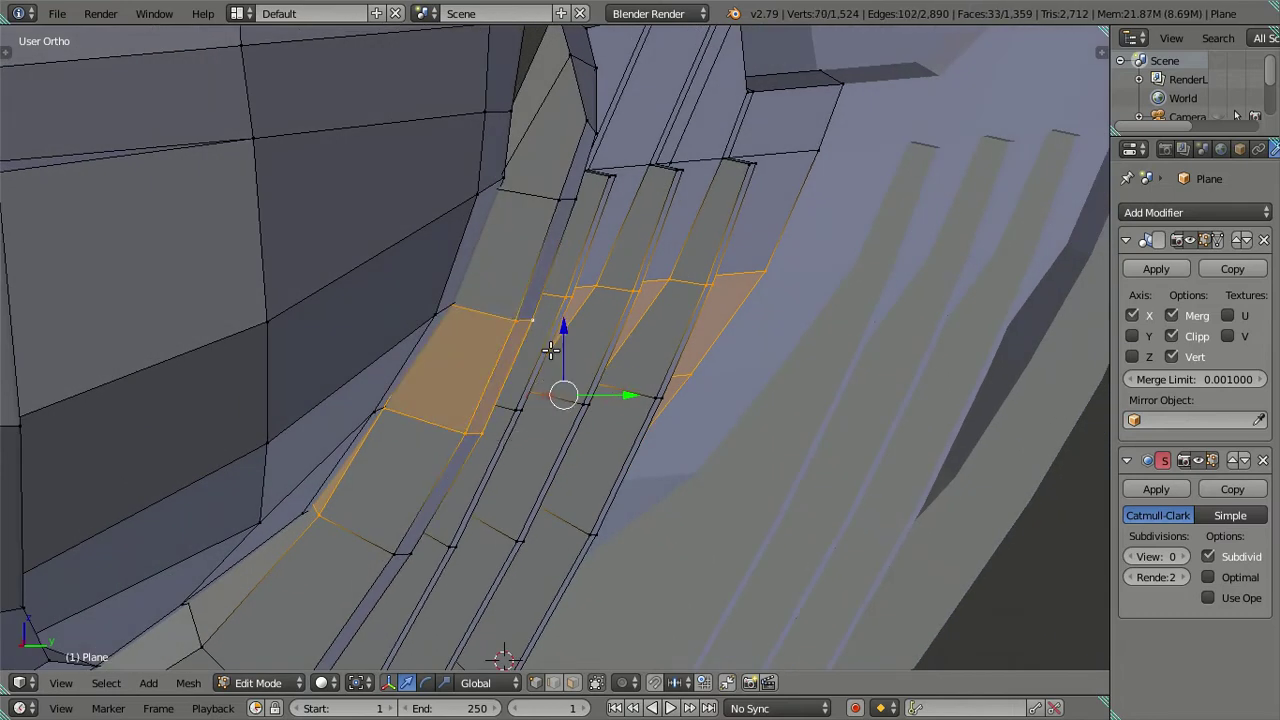
pyautogui.moveTo(632, 396); pyautogui.dragTo(620, 391)
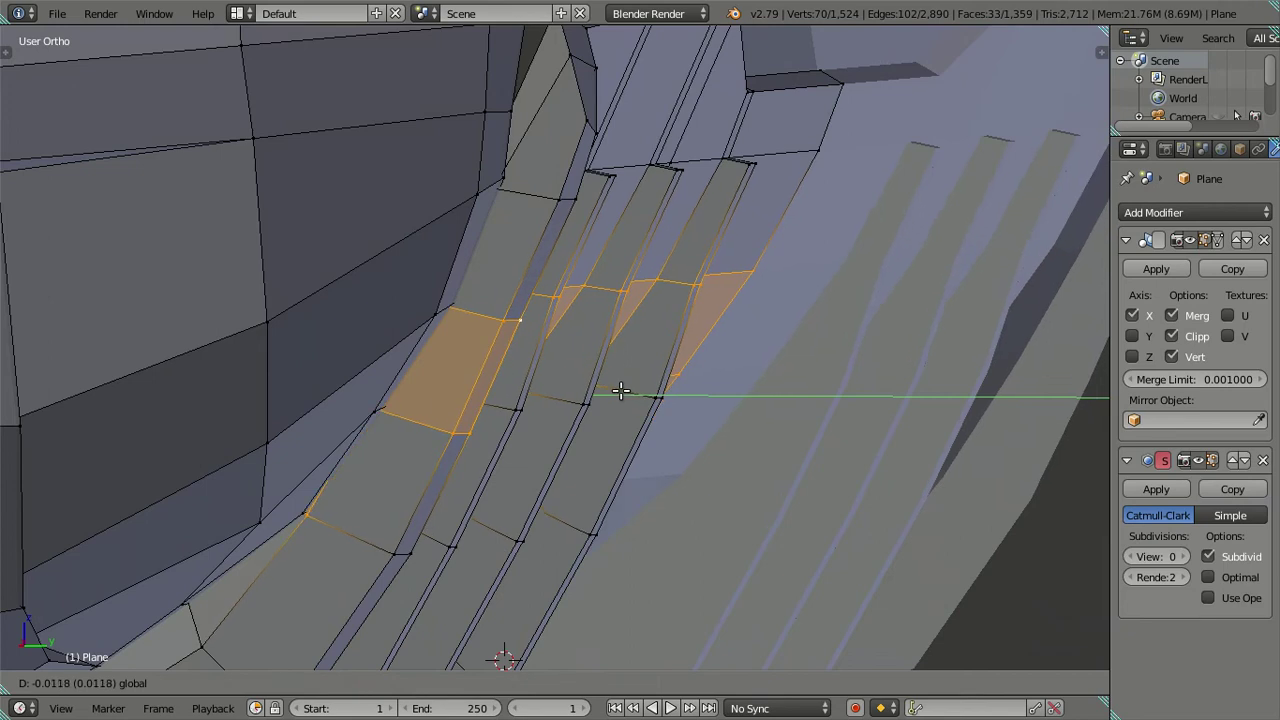
# Deselect the stray vertices at the edges of the selection.
pyautogui.moveTo(620, 391)
pyautogui.mouseDown(button='middle')
pyautogui.moveTo(654, 414)
pyautogui.moveTo(530, 366)
pyautogui.mouseUp(button='middle')
pyautogui.keyDown('shift'); pyautogui.click(404, 290); pyautogui.keyUp('shift')
pyautogui.keyDown('shift'); pyautogui.click(404, 290); pyautogui.keyUp('shift')
pyautogui.keyDown('shift'); pyautogui.click(528, 288); pyautogui.keyUp('shift')
pyautogui.keyDown('shift'); pyautogui.click(528, 288); pyautogui.keyUp('shift')
pyautogui.keyDown('shift'); pyautogui.click(531, 287); pyautogui.keyUp('shift')
pyautogui.keyDown('shift'); pyautogui.click(531, 287); pyautogui.keyUp('shift')
pyautogui.keyDown('shift'); pyautogui.click(531, 287); pyautogui.keyUp('shift')
pyautogui.keyDown('shift'); pyautogui.click(677, 287); pyautogui.keyUp('shift')
pyautogui.keyDown('shift'); pyautogui.click(677, 287); pyautogui.keyUp('shift')
pyautogui.keyDown('shift'); pyautogui.click(677, 287); pyautogui.keyUp('shift')
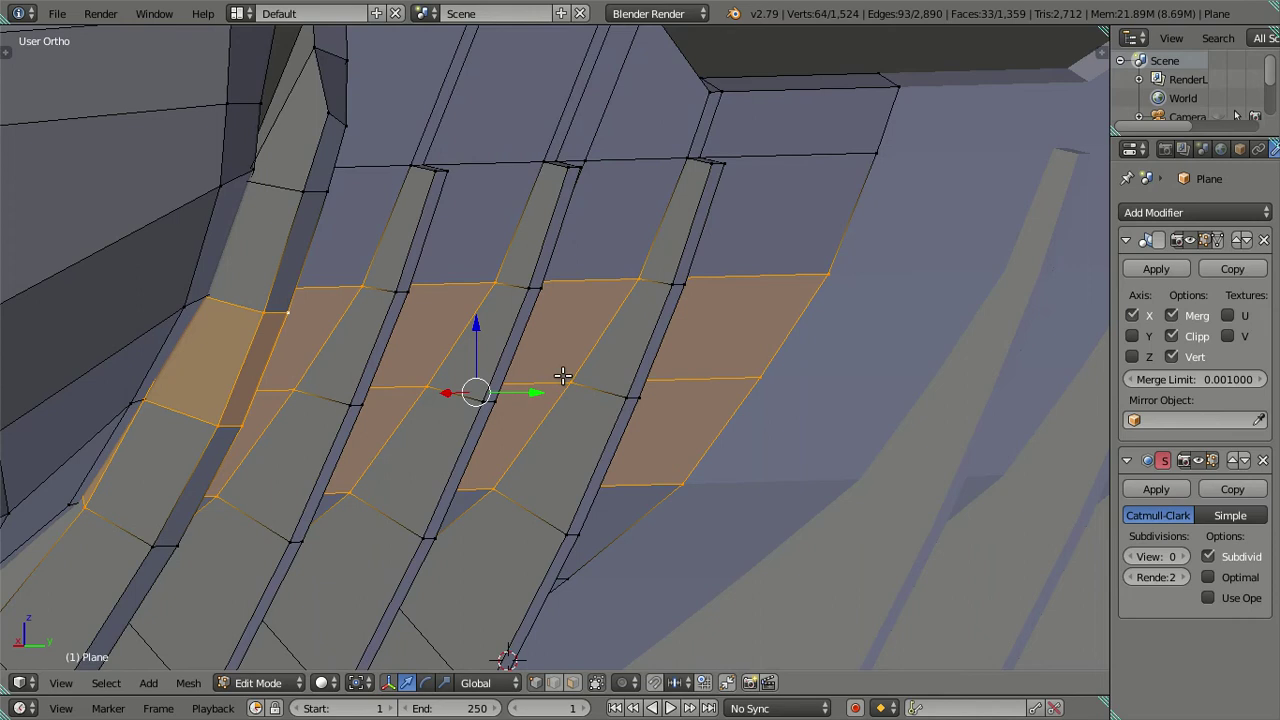
# Slide the selected face strip -0.0054 along Y and confirm the move.
pyautogui.moveTo(563, 375); pyautogui.dragTo(607, 375, button='middle')
pyautogui.moveTo(645, 392); pyautogui.dragTo(638, 391)
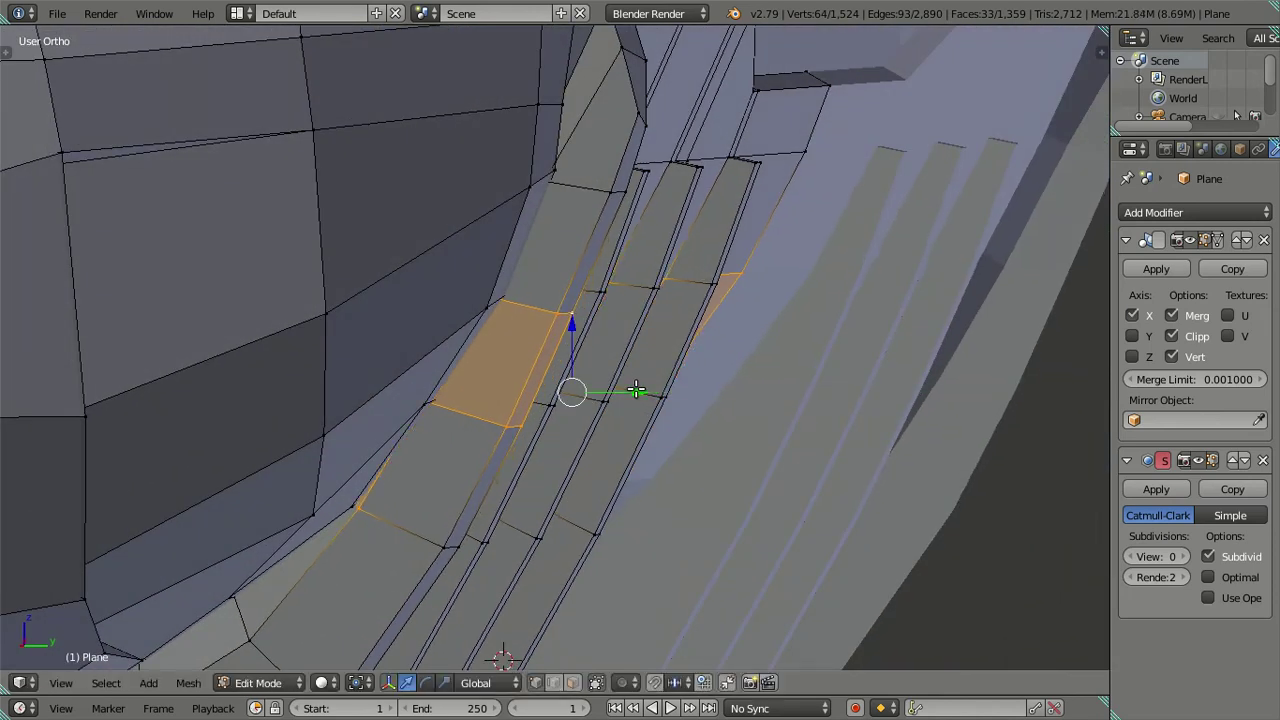
pyautogui.press('a')
pyautogui.scroll(-5, 635, 400)
pyautogui.moveTo(635, 403); pyautogui.dragTo(433, 397, button='middle')
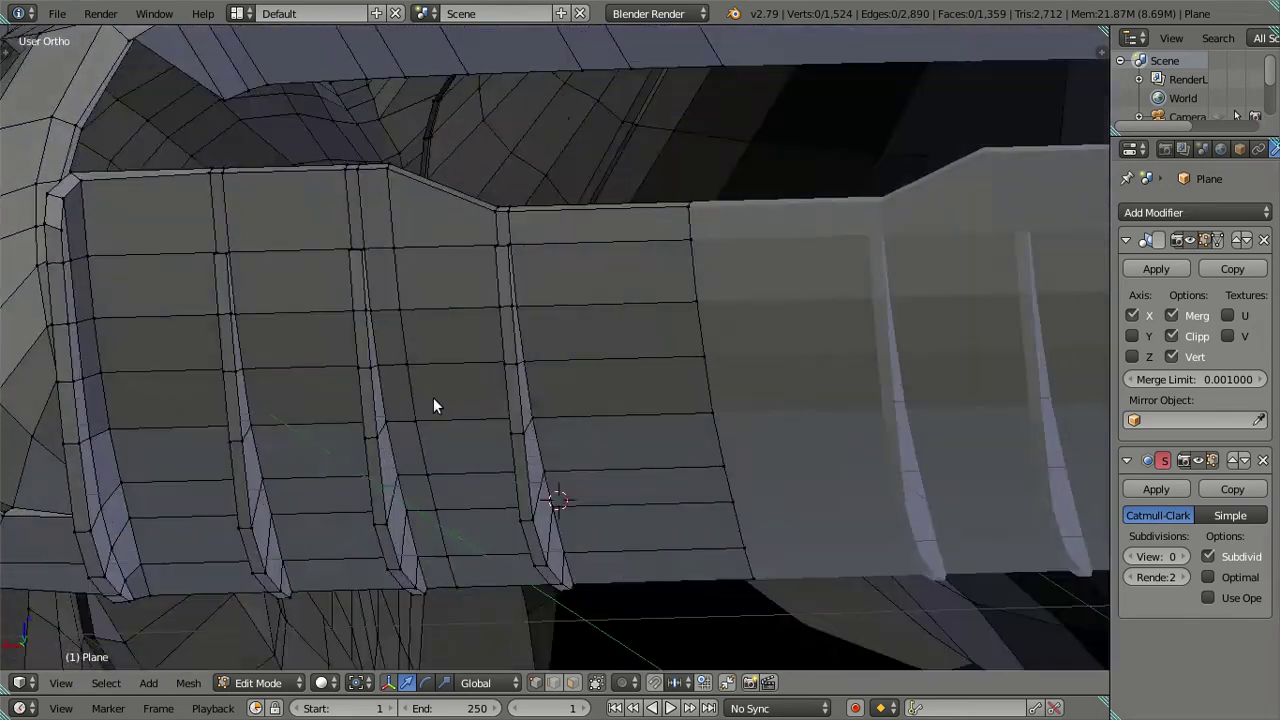
# Return to Object Mode and orbit around the diffuser to inspect the fins.
pyautogui.press('Tab')
pyautogui.scroll(-3, 433, 397)
pyautogui.moveTo(629, 459)
pyautogui.mouseDown(button='middle')
pyautogui.moveTo(612, 337)
pyautogui.moveTo(531, 374)
pyautogui.moveTo(557, 465)
pyautogui.moveTo(691, 500)
pyautogui.moveTo(834, 451)
pyautogui.moveTo(394, 517)
pyautogui.moveTo(453, 512)
pyautogui.mouseUp(button='middle')
pyautogui.moveTo(471, 500)
pyautogui.mouseDown(button='middle')
pyautogui.moveTo(440, 463)
pyautogui.moveTo(473, 476)
pyautogui.mouseUp(button='middle')
# Re-enter Edit Mode in face select mode and clear the selection.
pyautogui.press('Tab')
pyautogui.scroll(1, 473, 476)
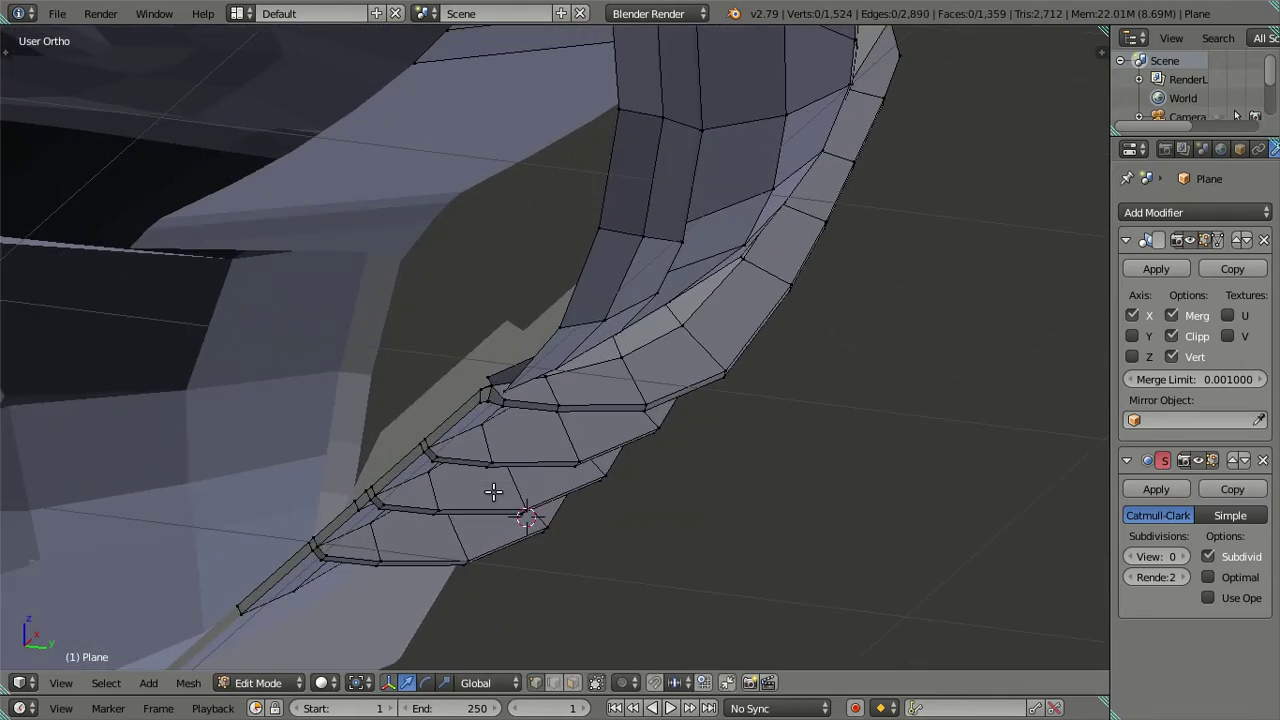
pyautogui.scroll(1, 500, 492)
pyautogui.click(572, 682)
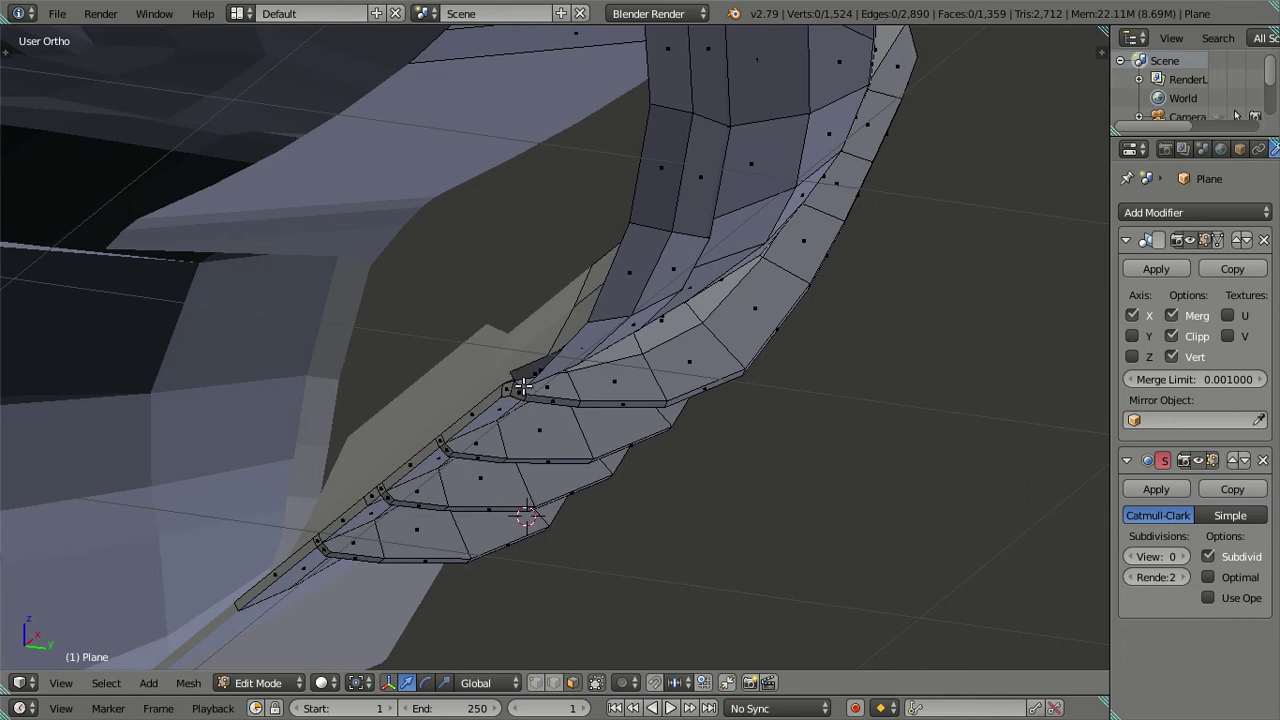
pyautogui.moveTo(500, 410); pyautogui.dragTo(461, 409, button='middle')
pyautogui.press('a')
pyautogui.moveTo(344, 434)
pyautogui.mouseDown(button='middle')
pyautogui.moveTo(346, 452)
pyautogui.moveTo(443, 386)
pyautogui.moveTo(513, 489)
pyautogui.moveTo(471, 517)
pyautogui.moveTo(423, 437)
pyautogui.moveTo(533, 410)
pyautogui.moveTo(437, 544)
pyautogui.moveTo(511, 449)
pyautogui.mouseUp(button='middle')
pyautogui.scroll(-3, 340, 446)
pyautogui.scroll(3, 468, 421)
pyautogui.scroll(2, 468, 422)
pyautogui.scroll(2, 533, 410)
# Select the connected fin edge strip with Ctrl+L plus two extra strip faces.
pyautogui.rightClick(498, 383)
pyautogui.hotkey('ctrl', 'l')
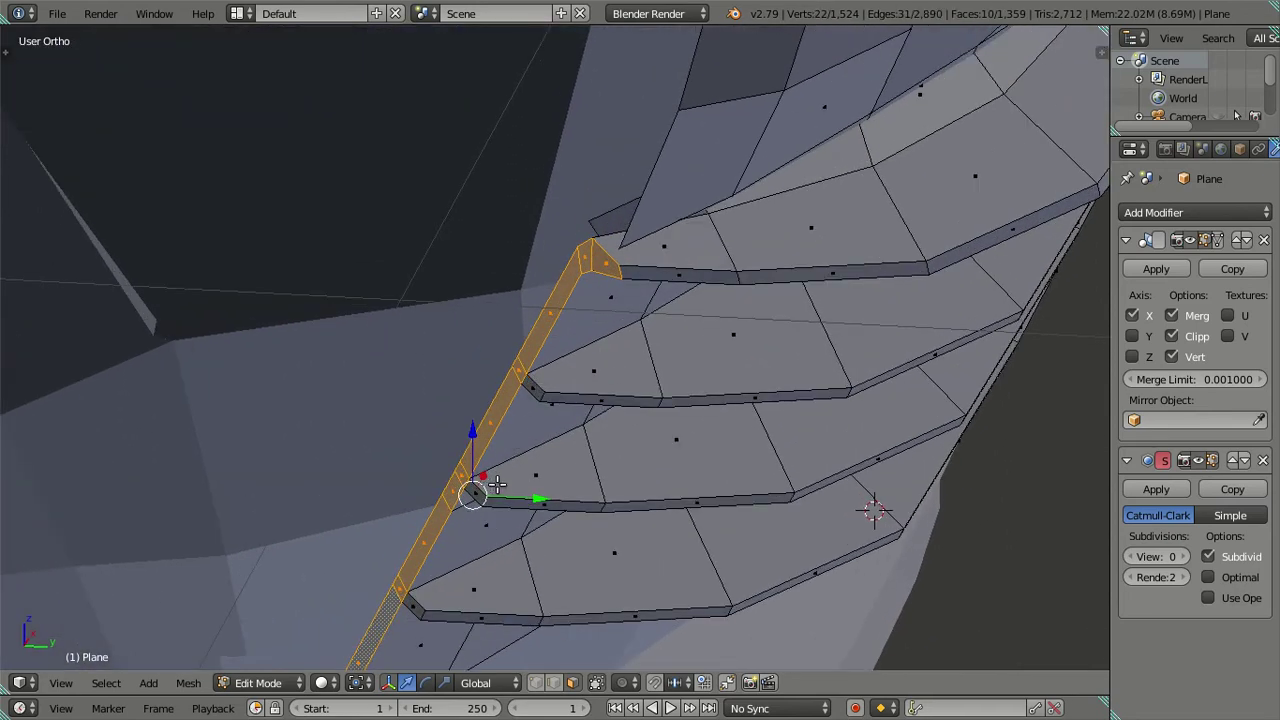
pyautogui.keyDown('shift'); pyautogui.rightClick(535, 390); pyautogui.keyUp('shift')
pyautogui.keyDown('shift'); pyautogui.rightClick(414, 604); pyautogui.keyUp('shift')
pyautogui.scroll(-2, 415, 595)
pyautogui.moveTo(531, 523); pyautogui.dragTo(590, 525, button='middle')
# Extrude the selected strip and move it along the Y axis.
pyautogui.press('e')
pyautogui.press('Escape')
pyautogui.press('g')
pyautogui.press('y')
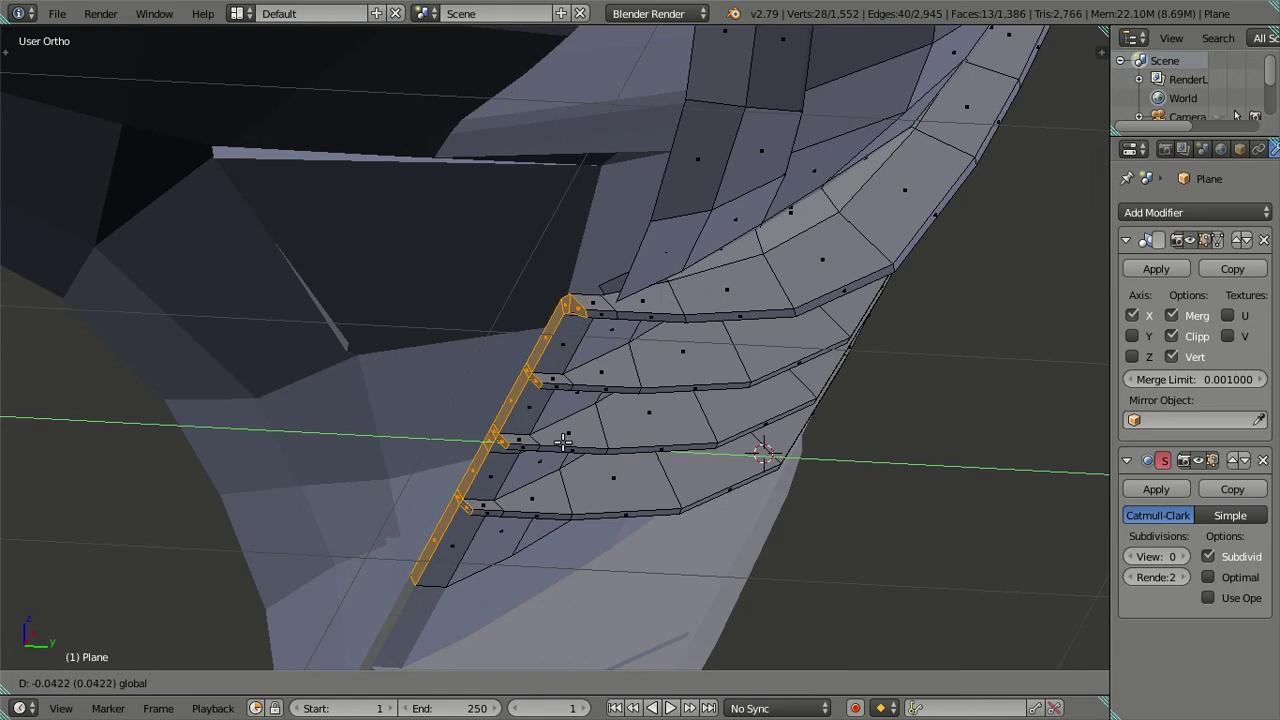
pyautogui.click(565, 443)
pyautogui.moveTo(565, 443); pyautogui.dragTo(563, 442, button='middle')
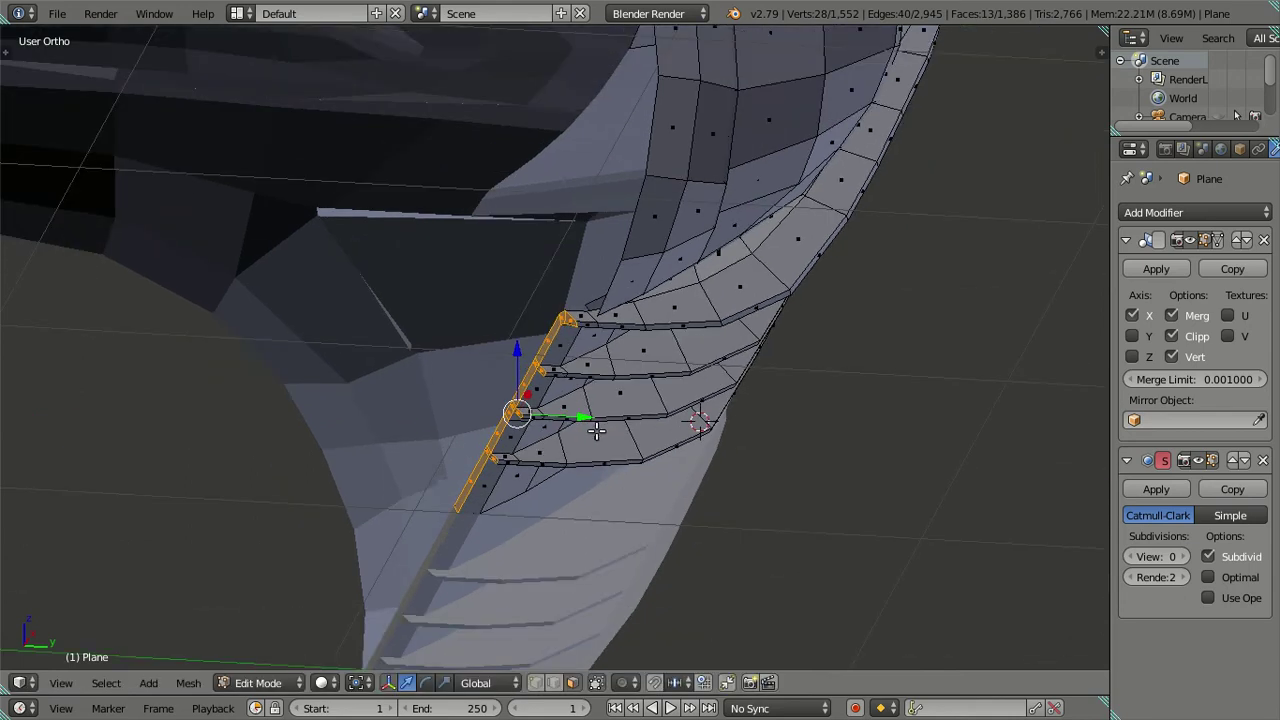
# Move the strip again along Y to -0.06 and return to Object Mode.
pyautogui.press('g')
pyautogui.press('y')
pyautogui.click(559, 413)
pyautogui.moveTo(559, 413)
pyautogui.mouseDown(button='middle')
pyautogui.moveTo(612, 410)
pyautogui.moveTo(574, 426)
pyautogui.moveTo(591, 355)
pyautogui.moveTo(646, 314)
pyautogui.moveTo(681, 341)
pyautogui.moveTo(704, 451)
pyautogui.moveTo(698, 507)
pyautogui.moveTo(571, 413)
pyautogui.moveTo(412, 355)
pyautogui.moveTo(600, 386)
pyautogui.moveTo(646, 380)
pyautogui.moveTo(626, 360)
pyautogui.moveTo(578, 356)
pyautogui.mouseUp(button='middle')
pyautogui.press('Tab')
# Switch to the straight rear view and enter Edit Mode on the diffuser panel.
pyautogui.scroll(4, 600, 386)
pyautogui.scroll(-4, 646, 380)
pyautogui.scroll(2, 578, 348)
pyautogui.press('ctrl+KP_1')
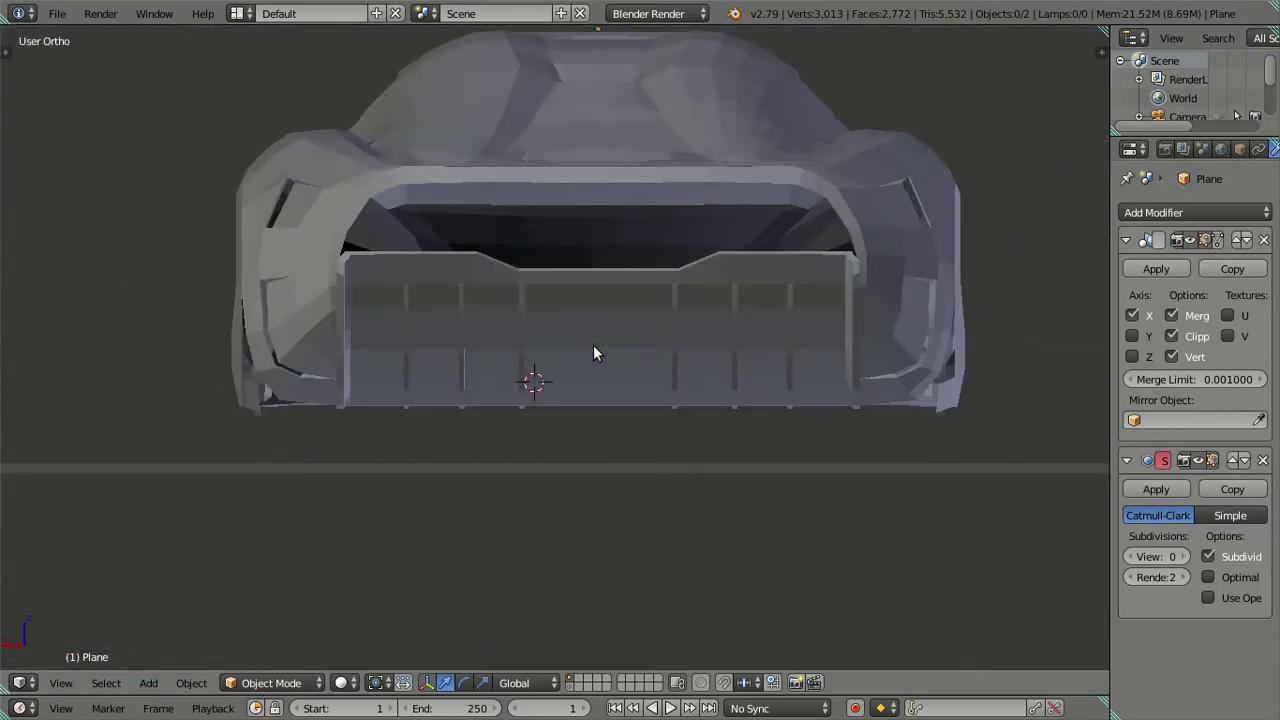
pyautogui.scroll(4, 593, 345)
pyautogui.scroll(3, 593, 345)
pyautogui.scroll(-3, 593, 345)
pyautogui.scroll(1, 612, 326)
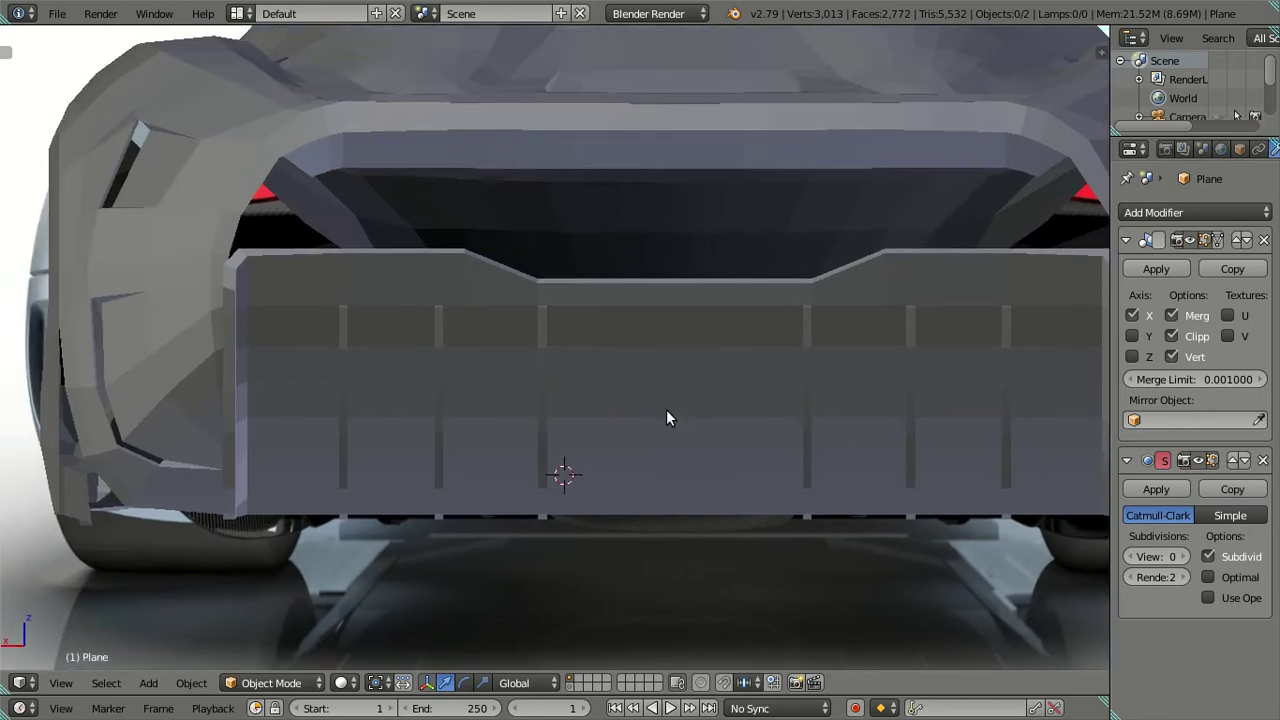
pyautogui.press('Tab')
pyautogui.scroll(2, 666, 409)
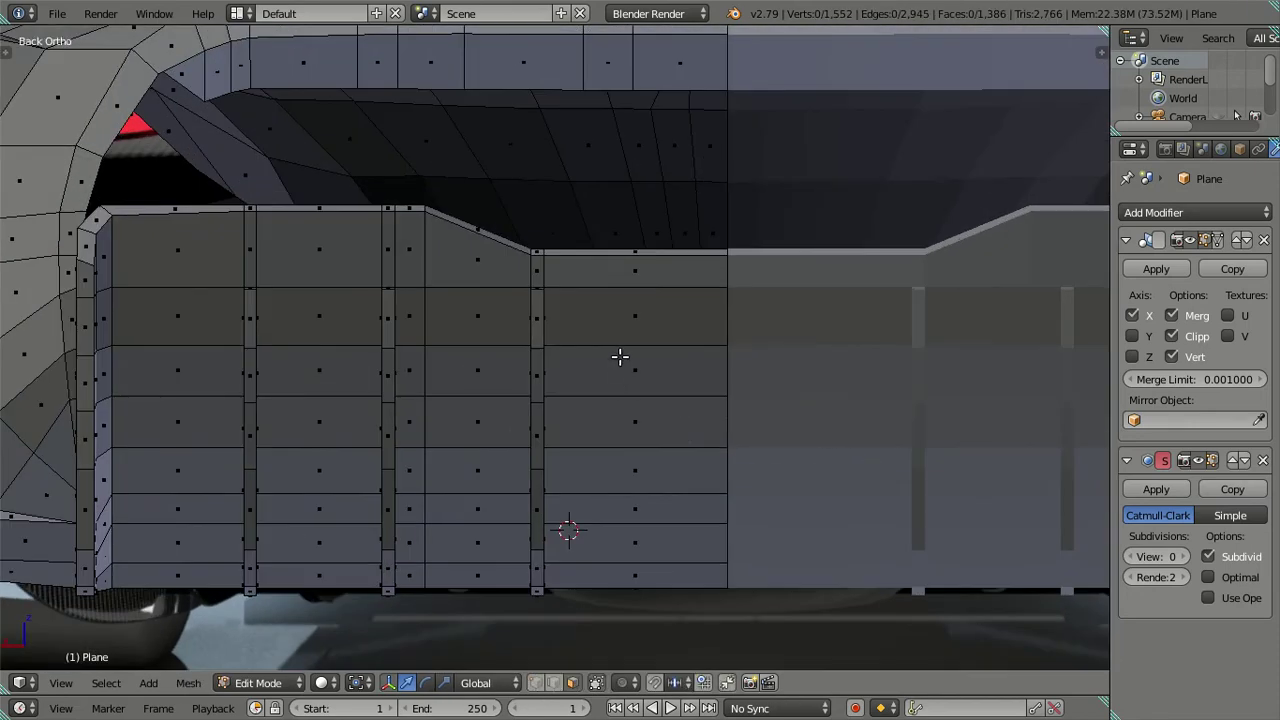
# Add a vertical loop cut near the panel centre and compare it with the reference exhaust in wireframe.
pyautogui.hotkey('ctrl', 'r')
pyautogui.click(629, 381)
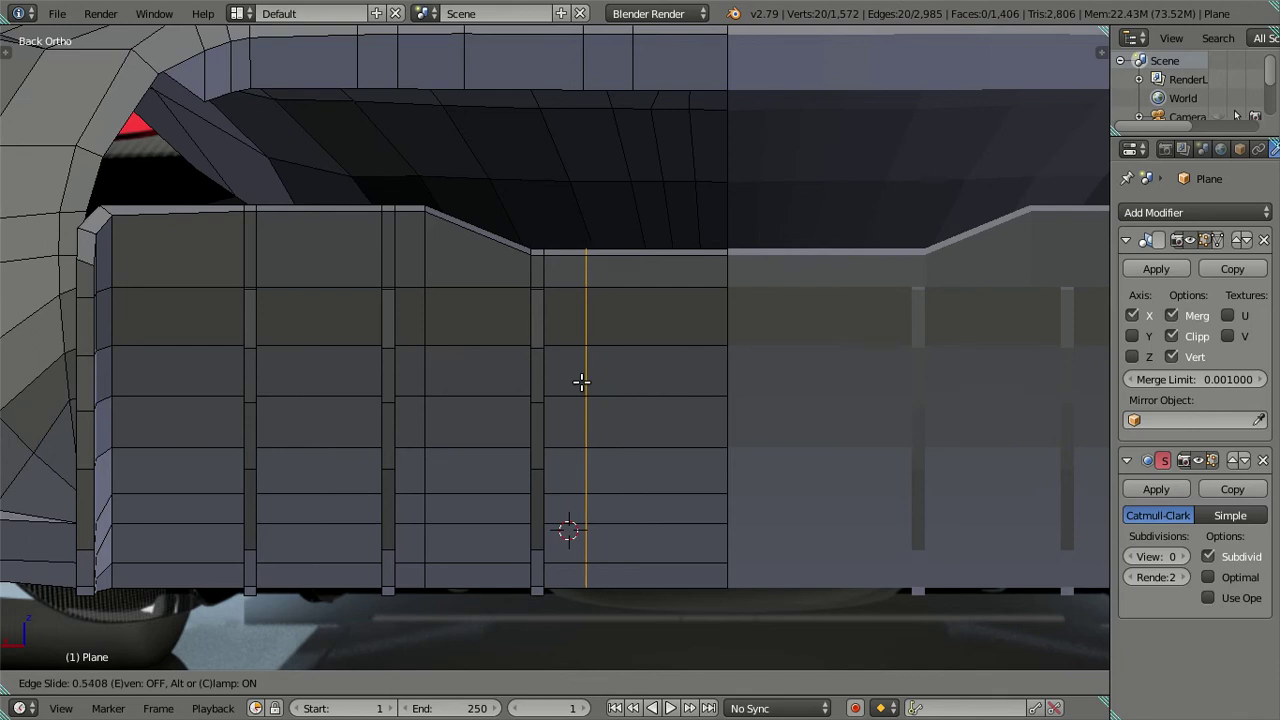
pyautogui.click(581, 381)
pyautogui.press('a')
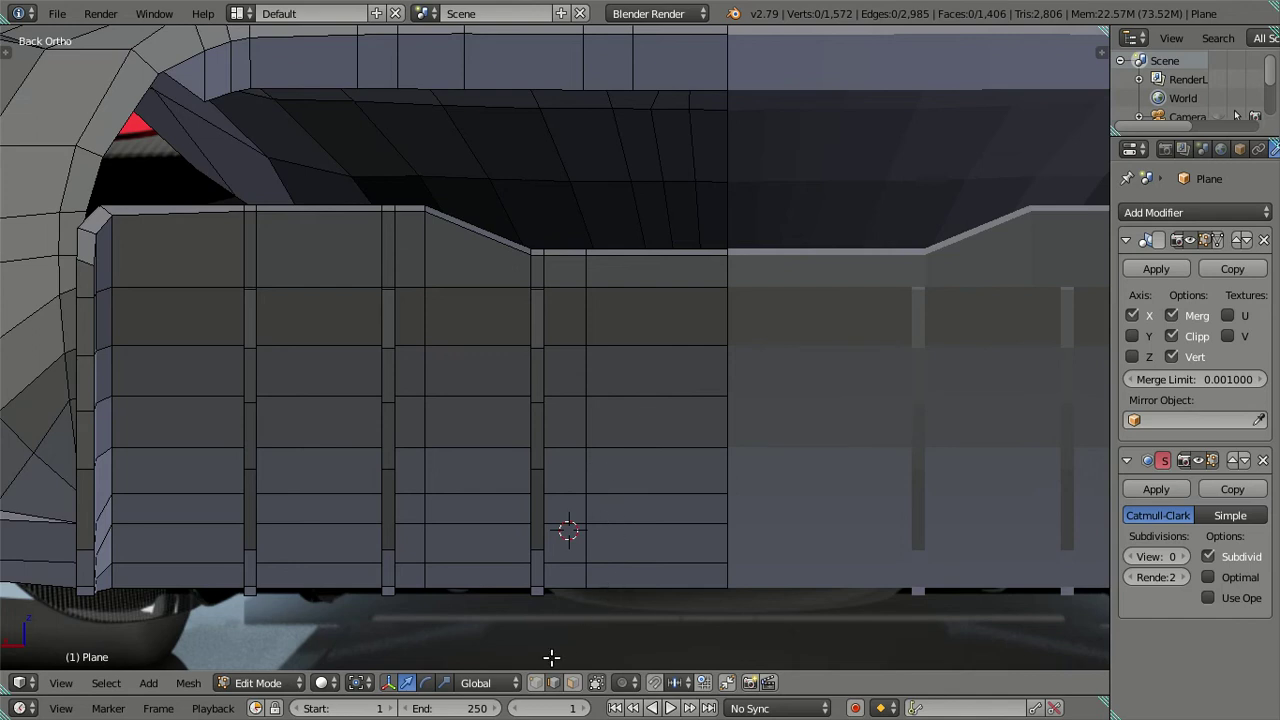
pyautogui.click(572, 682)
pyautogui.press('z')
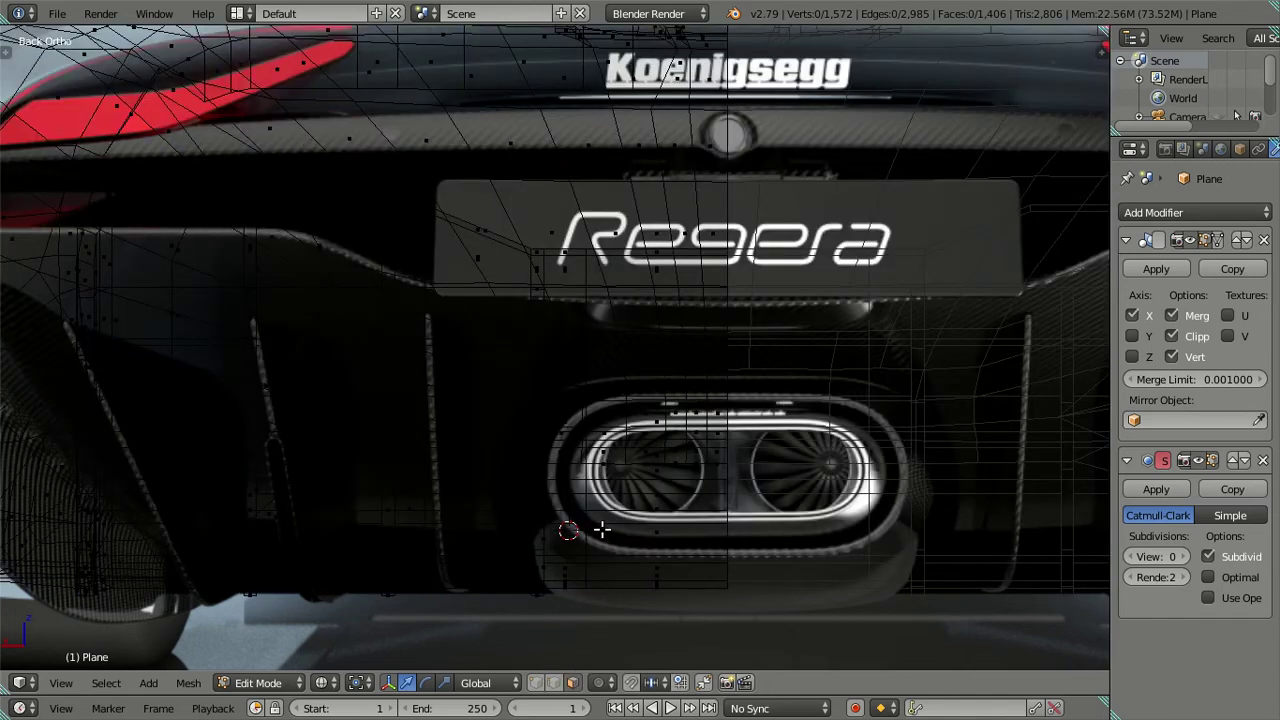
pyautogui.press('z')
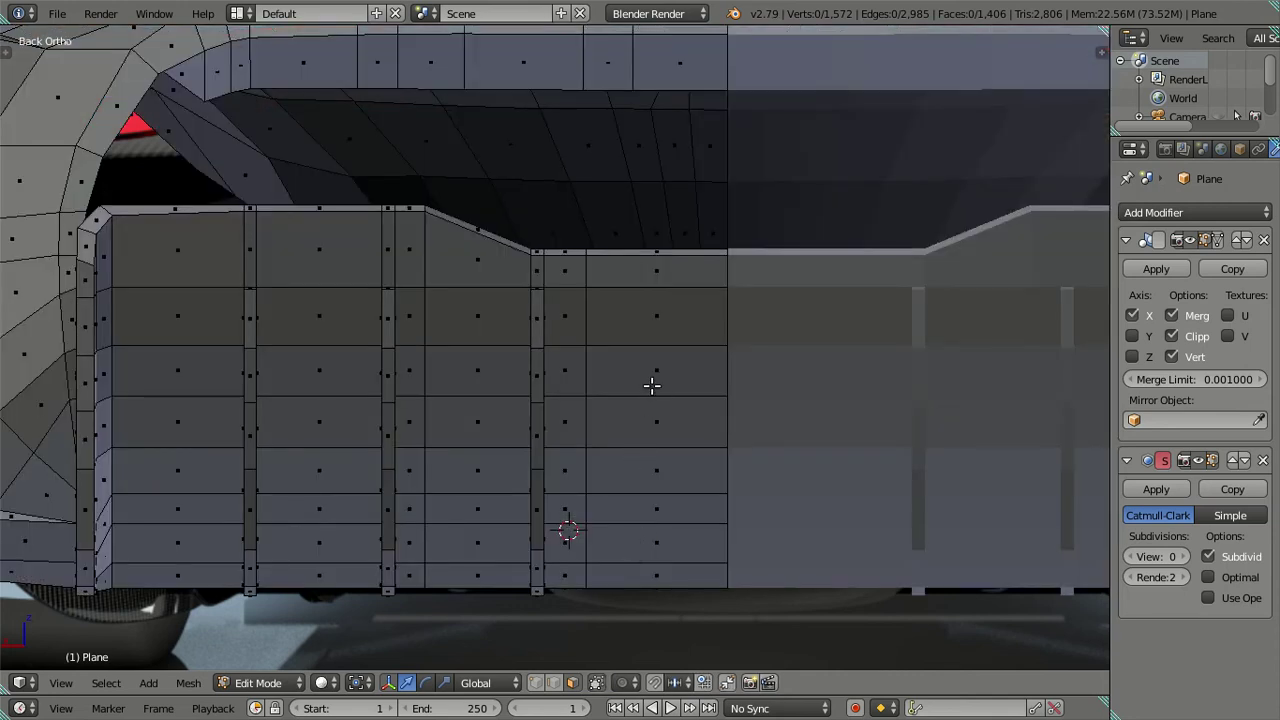
# Select the panel faces covering the reference exhaust area.
pyautogui.click(652, 385)
pyautogui.keyDown('shift'); pyautogui.click(652, 420); pyautogui.keyUp('shift')
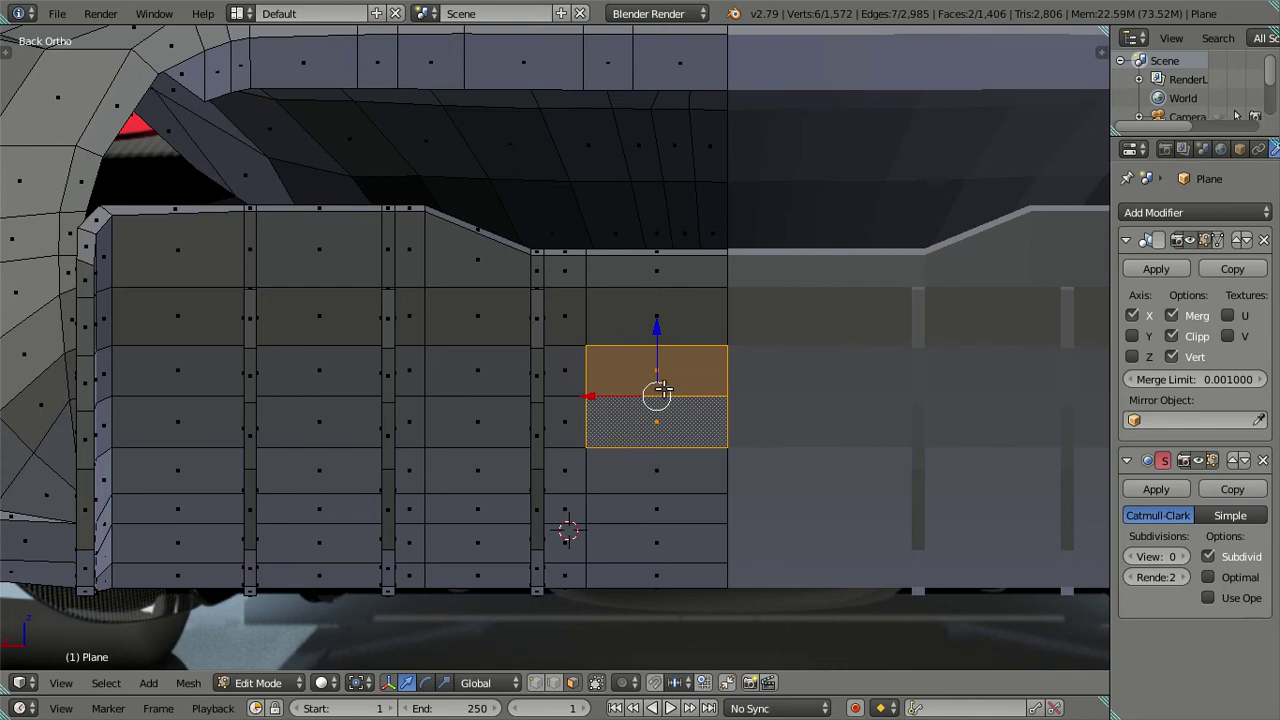
pyautogui.keyDown('shift'); pyautogui.click(655, 488); pyautogui.keyUp('shift')
pyautogui.keyDown('shift'); pyautogui.click(651, 510); pyautogui.keyUp('shift')
pyautogui.moveTo(652, 514)
pyautogui.mouseDown(button='middle')
pyautogui.moveTo(689, 535)
pyautogui.moveTo(743, 517)
pyautogui.moveTo(767, 535)
pyautogui.moveTo(715, 544)
pyautogui.moveTo(712, 471)
pyautogui.moveTo(734, 443)
pyautogui.mouseUp(button='middle')
pyautogui.keyDown('shift'); pyautogui.click(692, 541); pyautogui.keyUp('shift')
pyautogui.press('ctrl+KP_1')
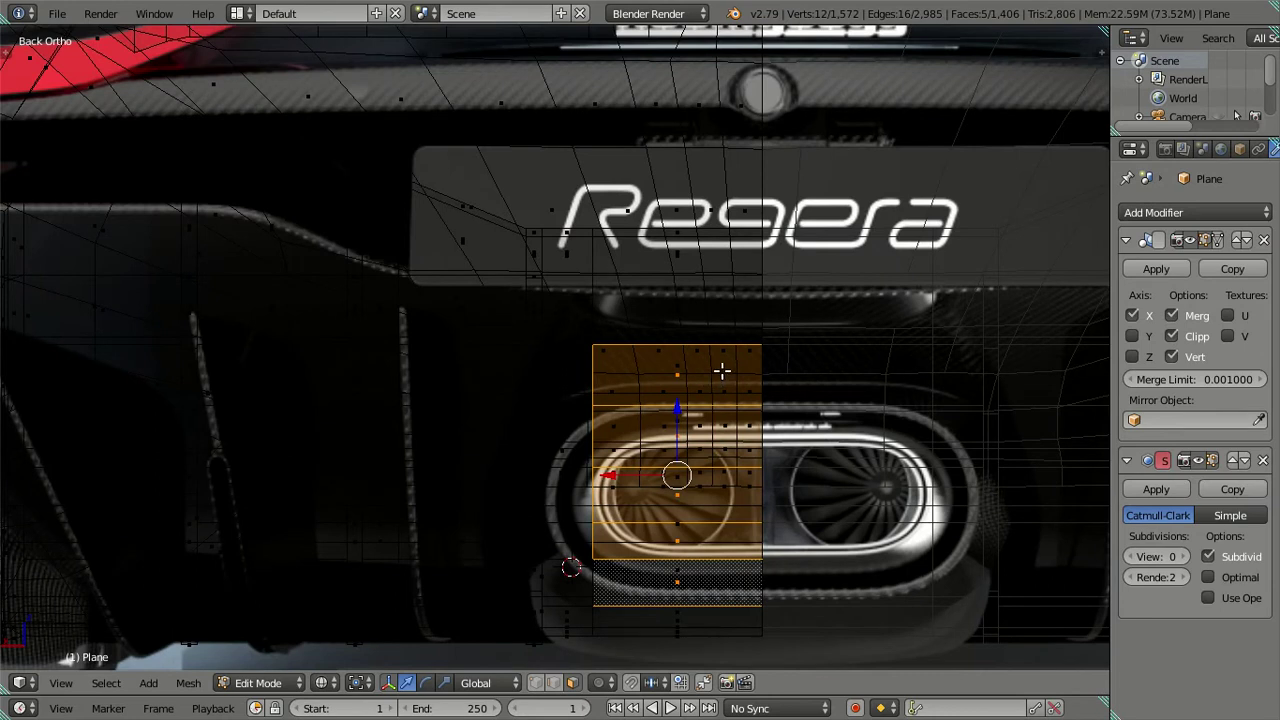
pyautogui.keyDown('shift'); pyautogui.click(722, 371); pyautogui.keyUp('shift')
# Select a four-face strip over the exhaust and delete it to open the hole.
pyautogui.press('z')
pyautogui.press('a')
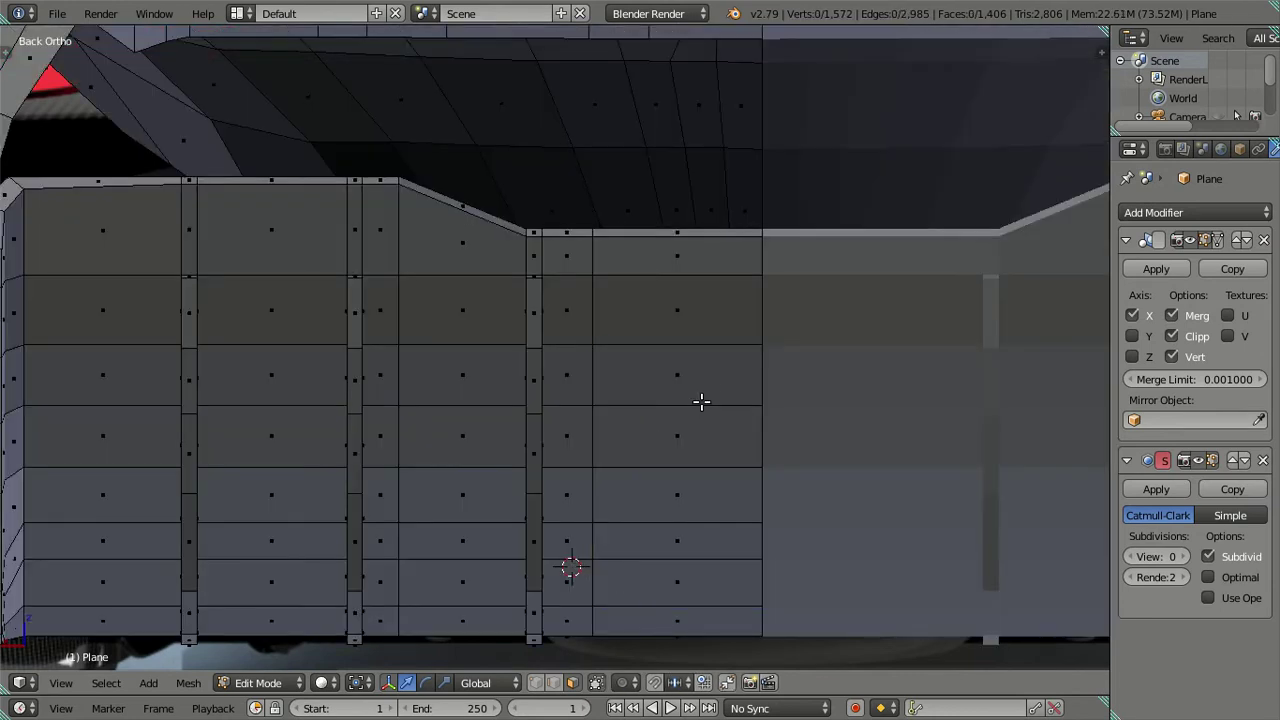
pyautogui.rightClick(696, 462)
pyautogui.keyDown('ctrl'); pyautogui.rightClick(696, 576); pyautogui.keyUp('ctrl')
pyautogui.moveTo(686, 537)
pyautogui.mouseDown(button='middle')
pyautogui.moveTo(812, 472)
pyautogui.moveTo(774, 503)
pyautogui.moveTo(801, 513)
pyautogui.moveTo(766, 509)
pyautogui.moveTo(757, 466)
pyautogui.moveTo(786, 491)
pyautogui.moveTo(783, 481)
pyautogui.mouseUp(button='middle')
pyautogui.press('x')
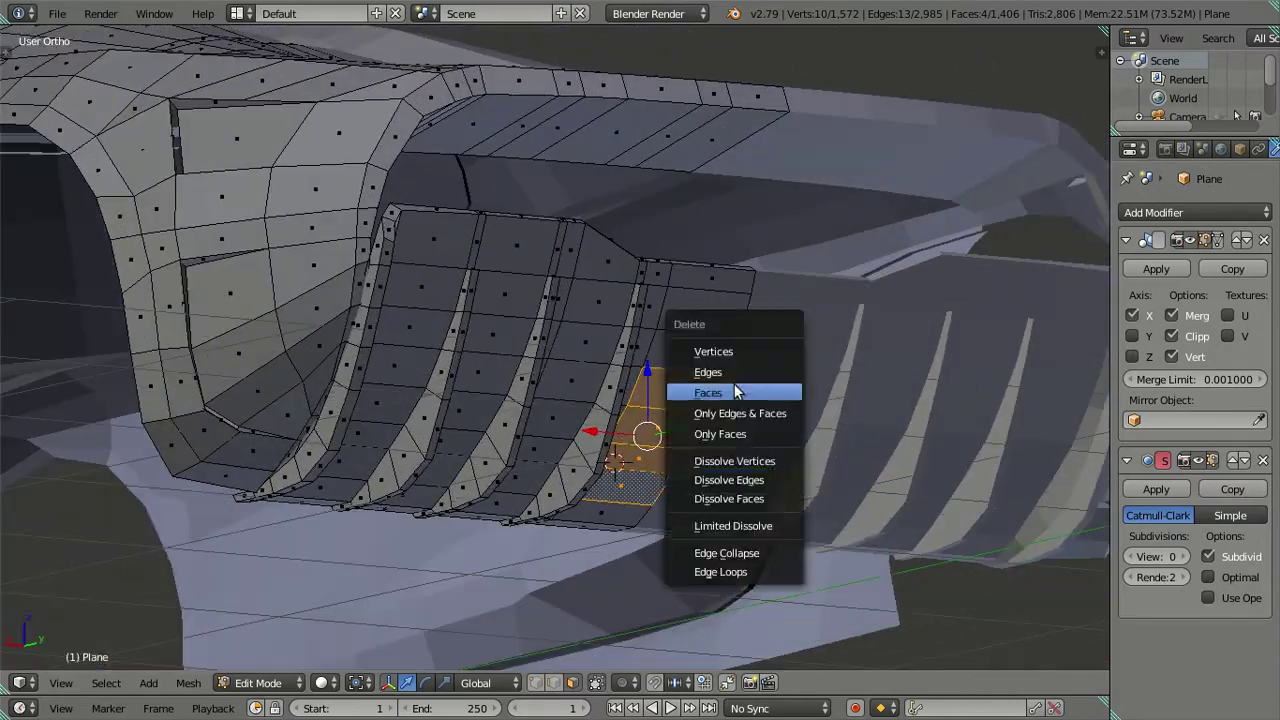
pyautogui.click(731, 391)
# Widen the hole by deleting the column of faces beside it.
pyautogui.moveTo(737, 446)
pyautogui.mouseDown(button='middle')
pyautogui.moveTo(671, 480)
pyautogui.moveTo(650, 458)
pyautogui.mouseUp(button='middle')
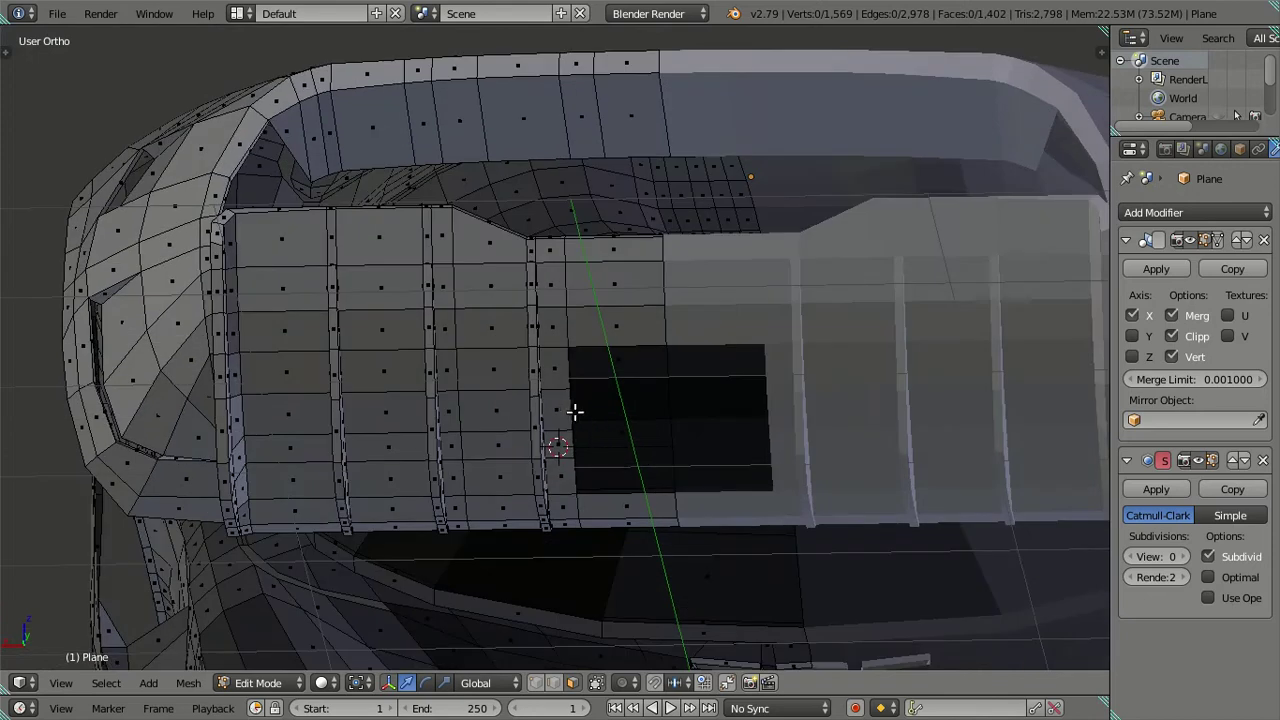
pyautogui.hotkey('ctrl', 'Tab')
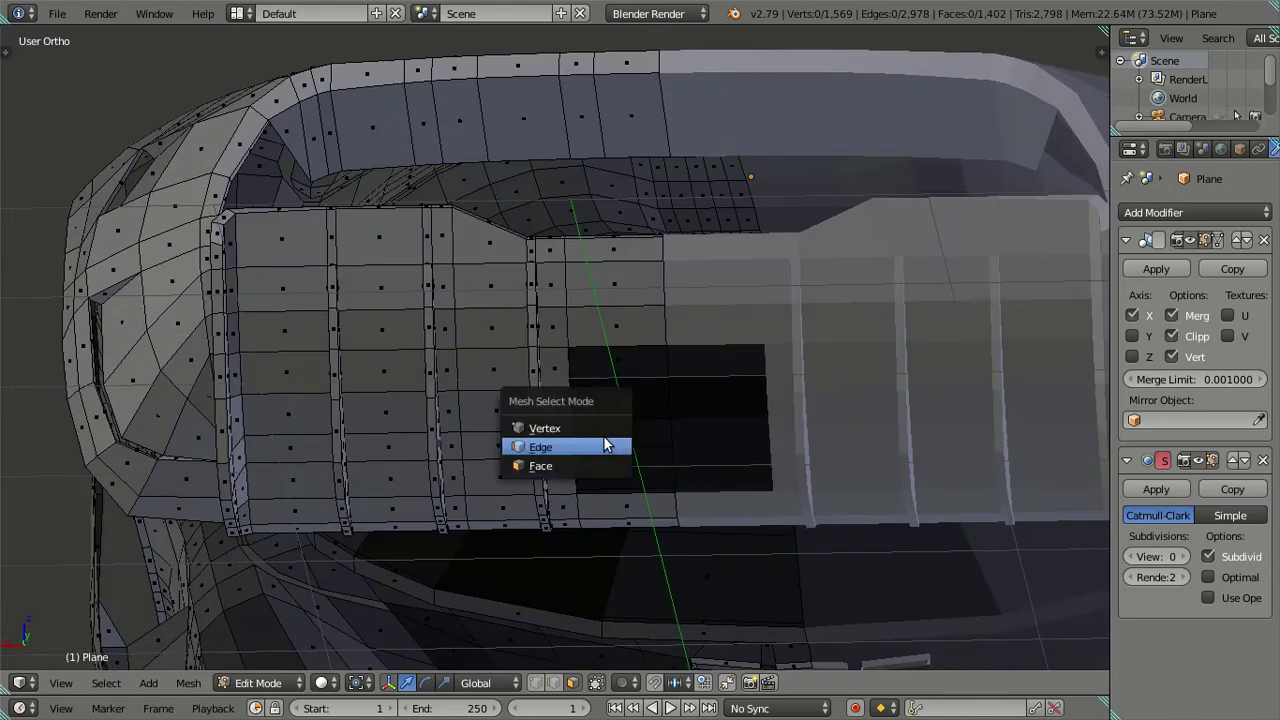
pyautogui.click(589, 444)
pyautogui.scroll(1, 580, 417)
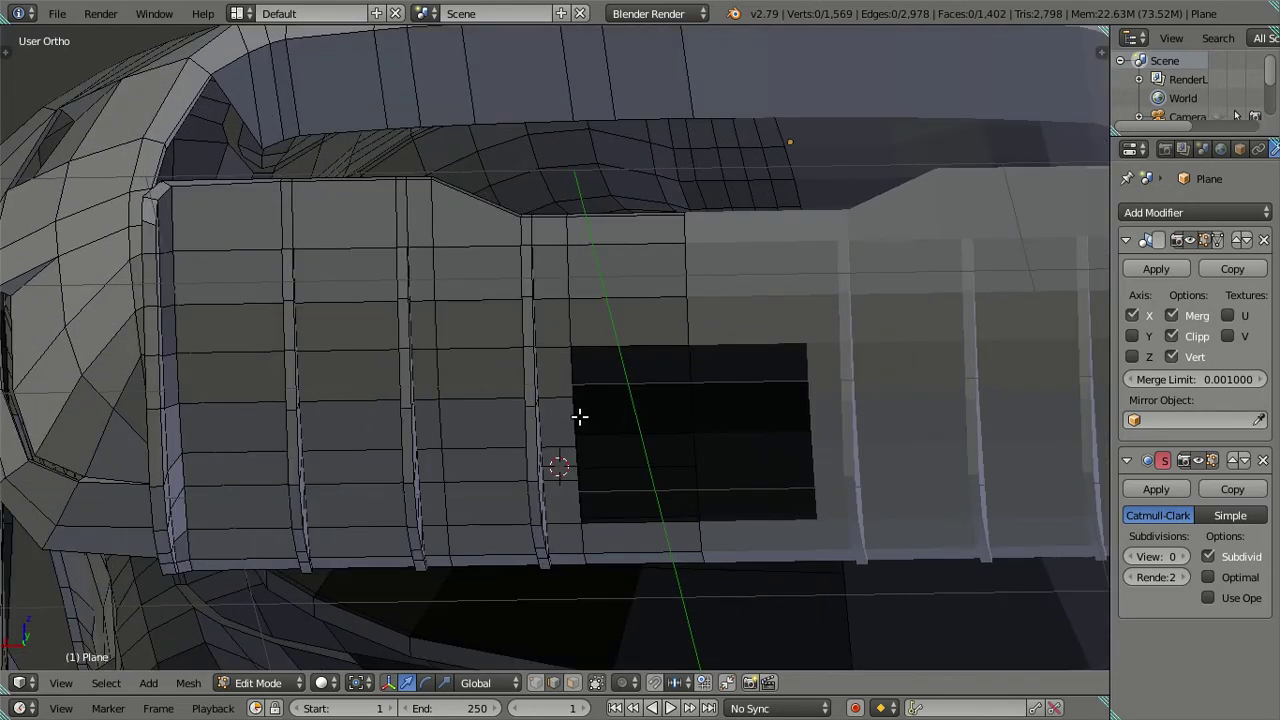
pyautogui.scroll(1, 568, 423)
pyautogui.scroll(2, 598, 492)
pyautogui.scroll(-1, 597, 455)
pyautogui.moveTo(600, 464); pyautogui.dragTo(610, 466, button='middle')
pyautogui.press('3')
pyautogui.keyDown('alt'); pyautogui.rightClick(630, 466); pyautogui.keyUp('alt')
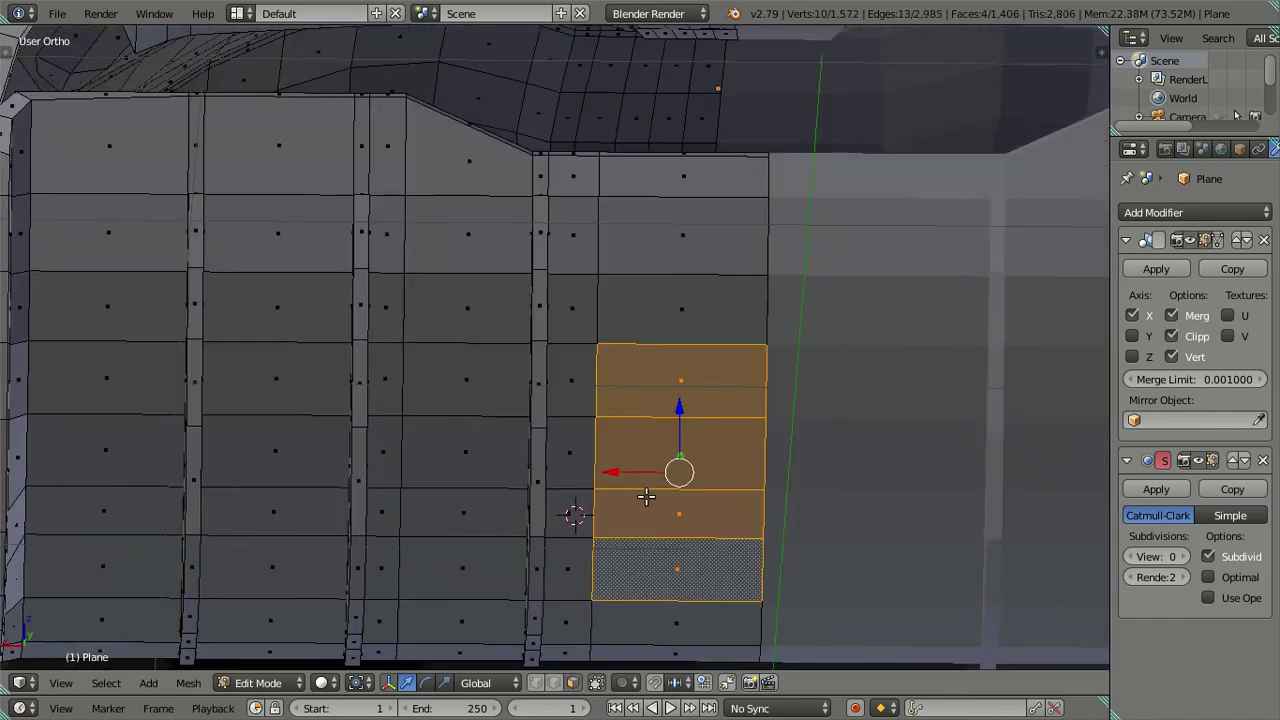
pyautogui.keyDown('shift'); pyautogui.rightClick(666, 560); pyautogui.keyUp('shift')
pyautogui.press('x')
pyautogui.click(784, 466)
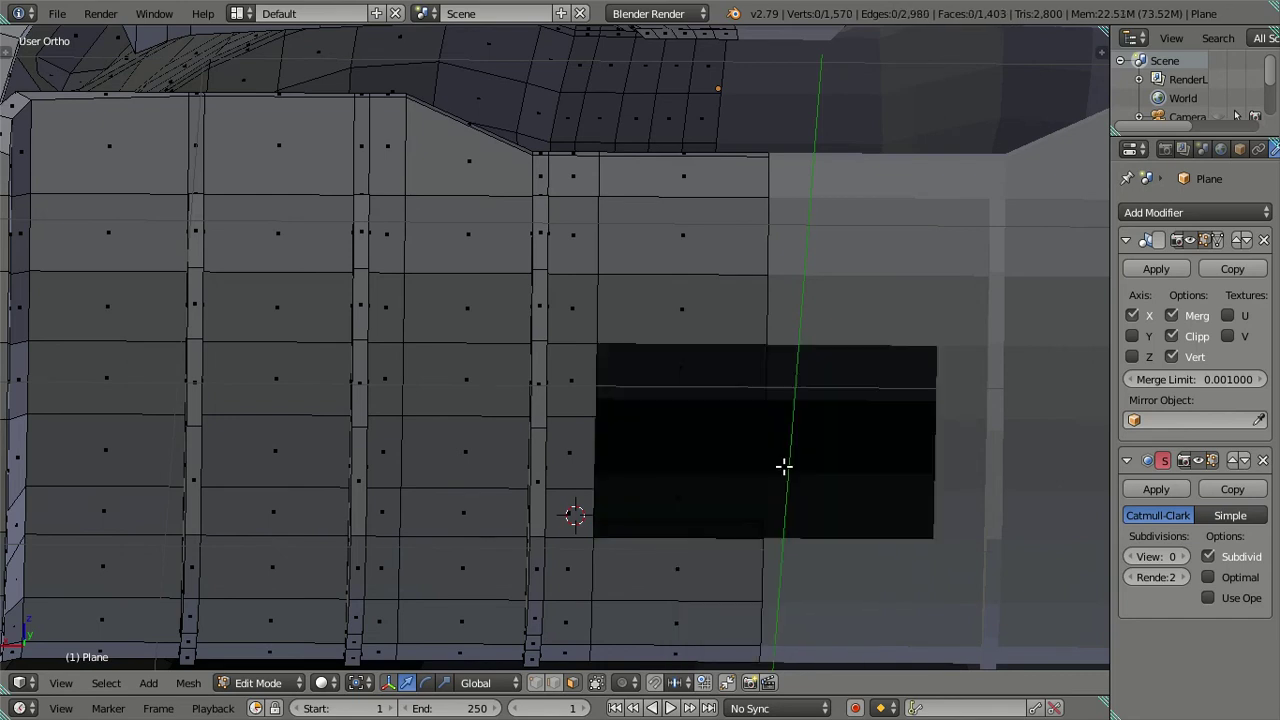
# Enlarge the opening further by deleting an adjacent face below the hole.
pyautogui.click(553, 683)
pyautogui.keyDown('alt'); pyautogui.rightClick(595, 472); pyautogui.keyUp('alt')
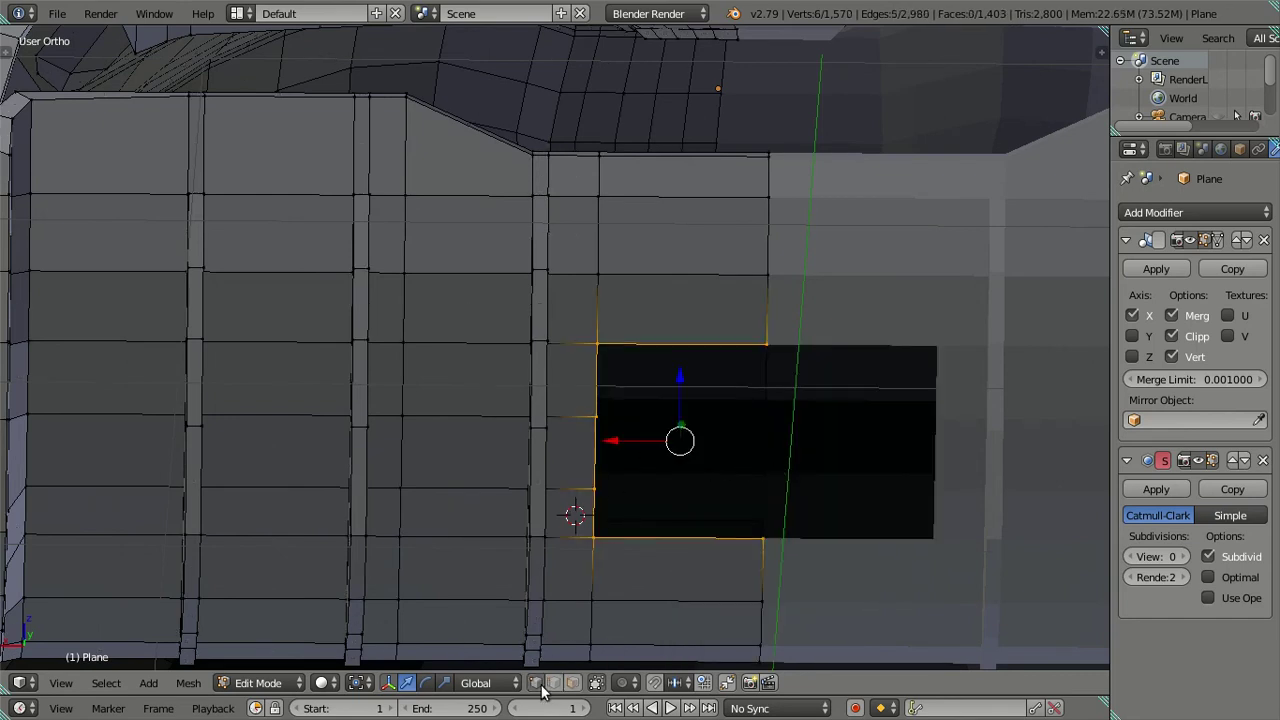
pyautogui.moveTo(578, 590); pyautogui.dragTo(585, 566, button='middle')
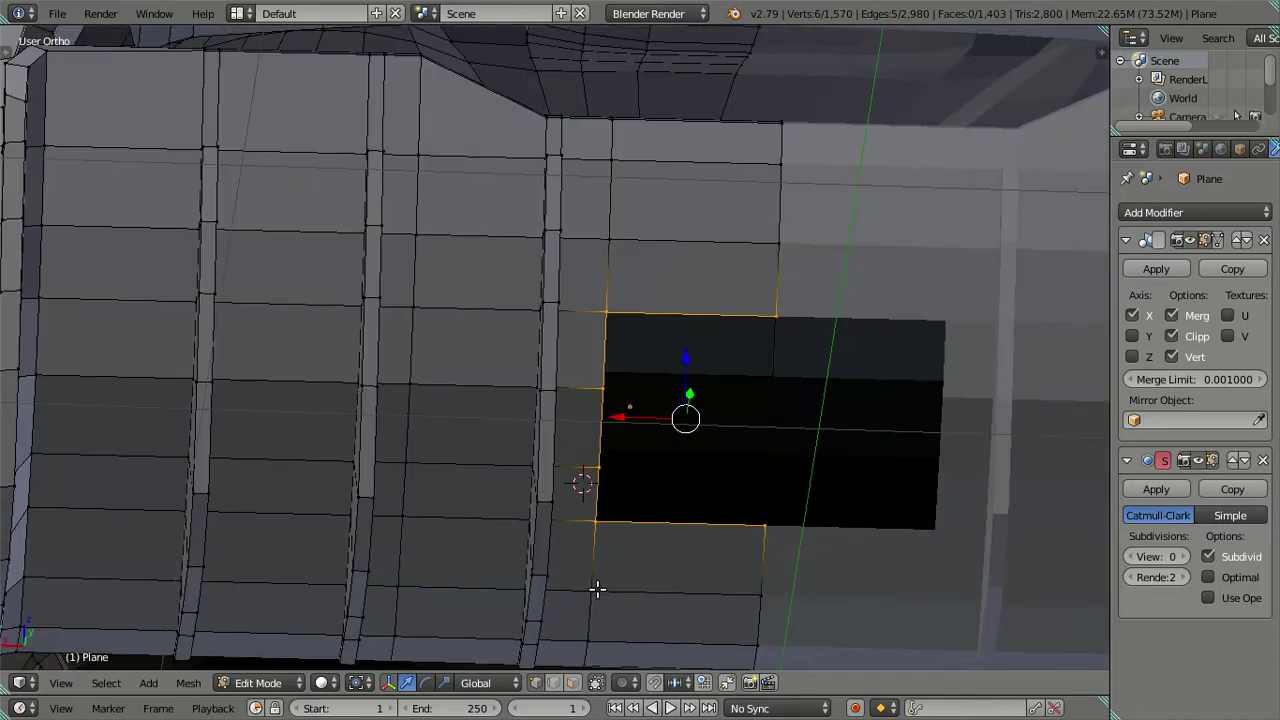
pyautogui.rightClick(596, 590)
pyautogui.rightClick(766, 545)
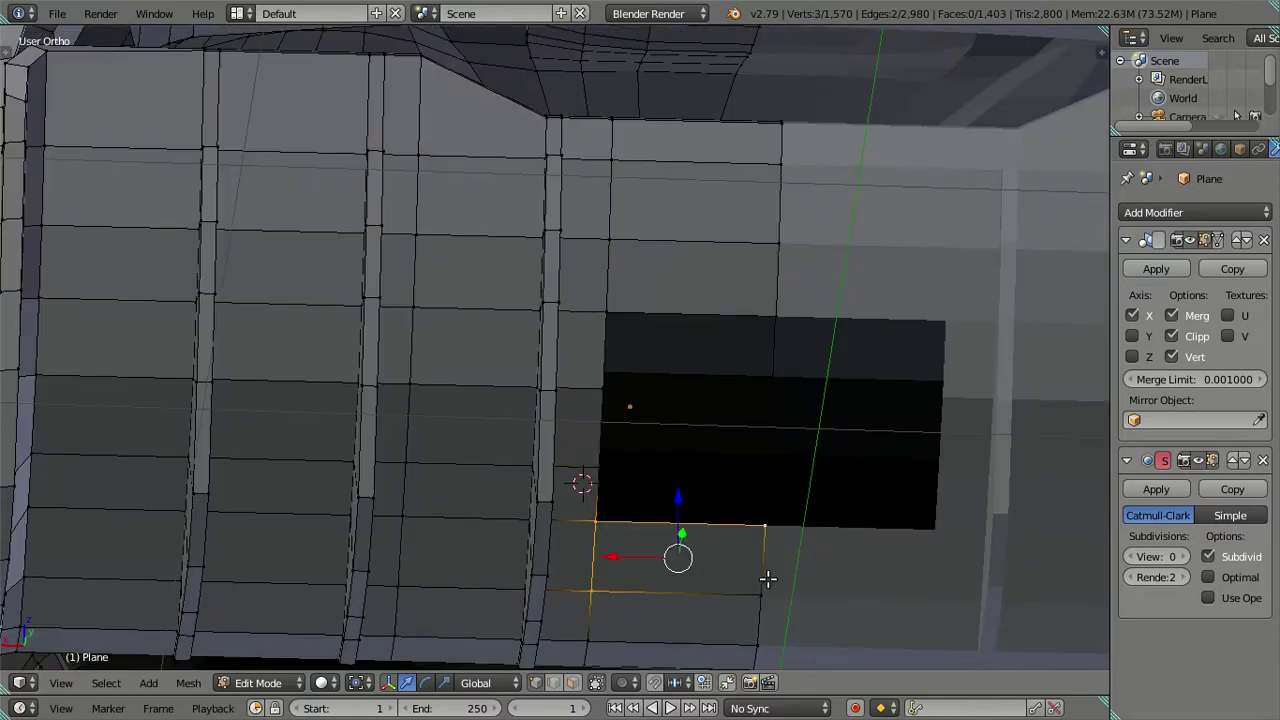
pyautogui.press('x')
pyautogui.click(780, 518)
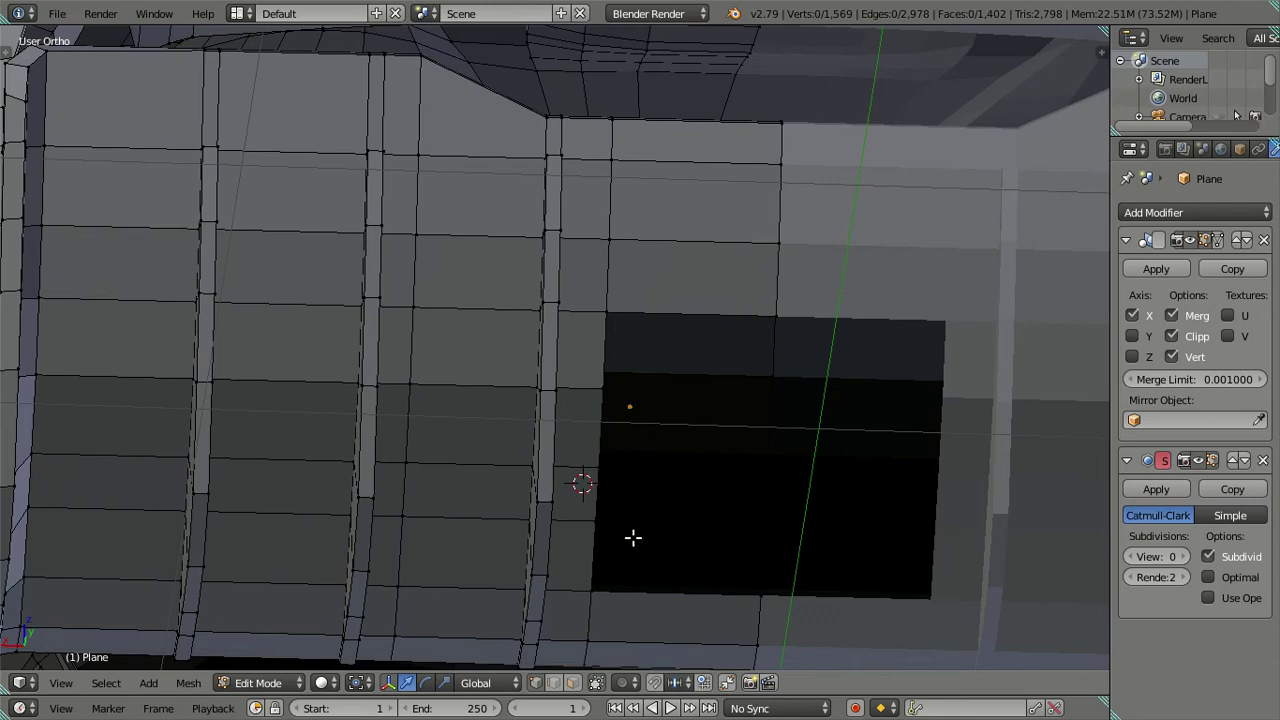
pyautogui.moveTo(637, 526); pyautogui.dragTo(752, 473, button='middle')
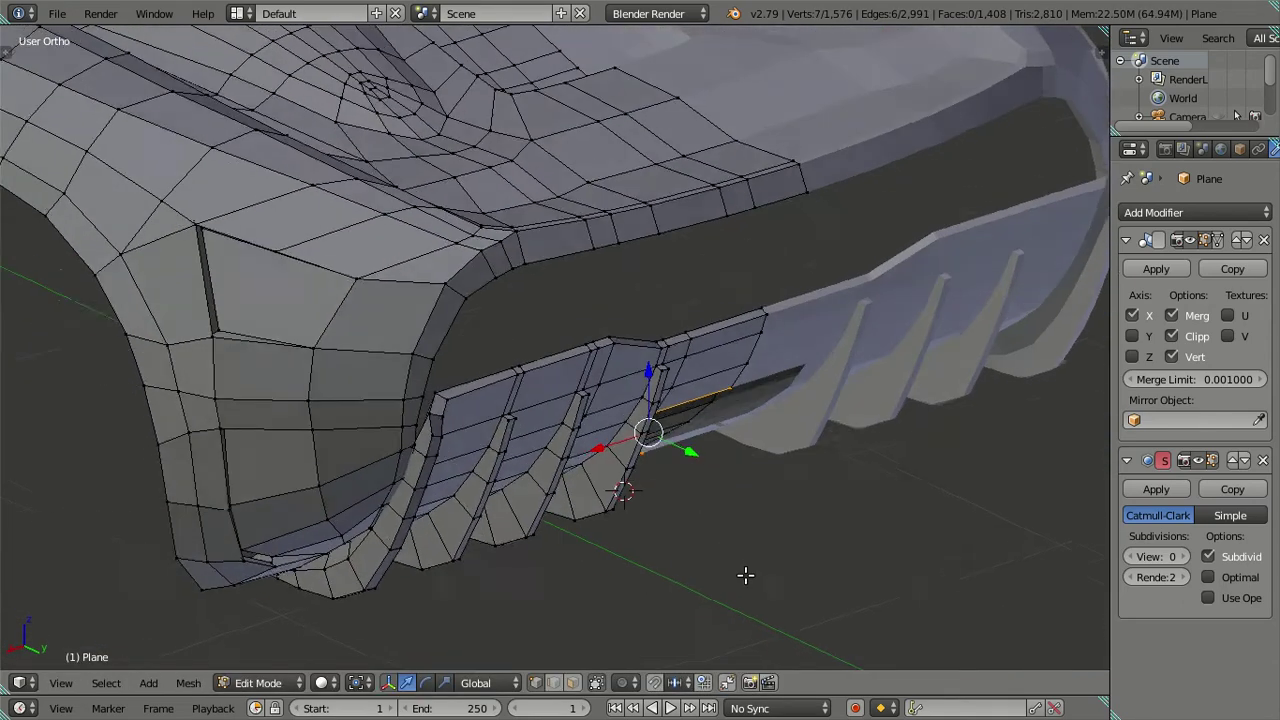
# Extrude the exhaust opening's edges to give its rim depth.
pyautogui.moveTo(736, 509); pyautogui.dragTo(743, 580, button='middle')
pyautogui.press('e')
pyautogui.click(723, 462)
pyautogui.moveTo(723, 462); pyautogui.dragTo(781, 514, button='middle')
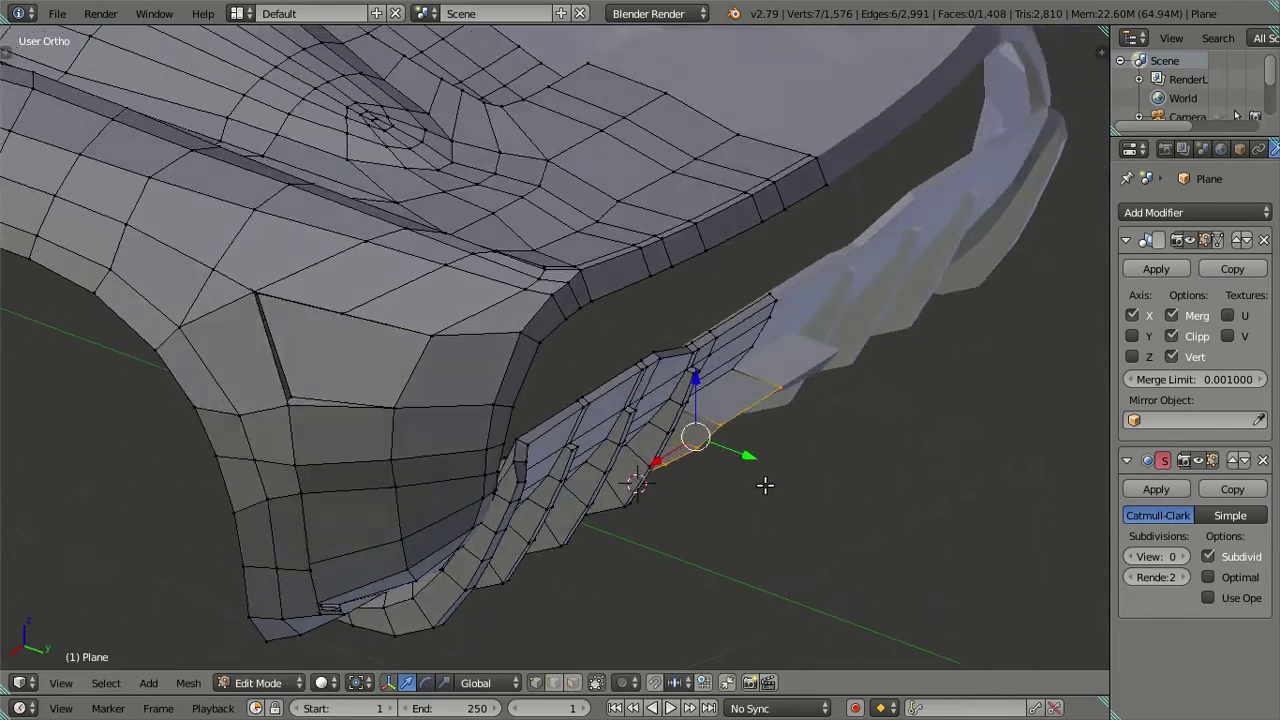
# Delete the selected vertices near the diffuser fins.
pyautogui.moveTo(761, 447)
pyautogui.mouseDown(button='middle')
pyautogui.moveTo(645, 437)
pyautogui.moveTo(619, 421)
pyautogui.moveTo(634, 429)
pyautogui.moveTo(607, 387)
pyautogui.mouseUp(button='middle')
pyautogui.scroll(2, 607, 387)
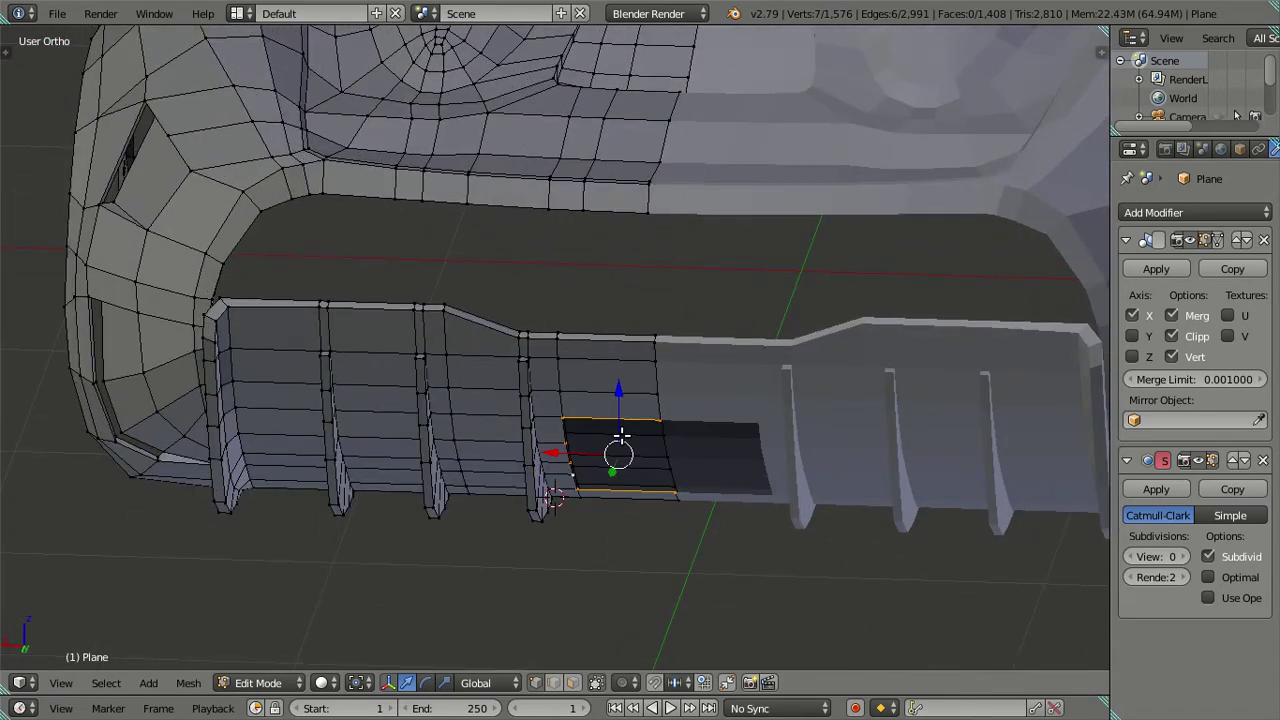
pyautogui.press('x')
pyautogui.click(624, 433)
# Select the face band between two vertical edge loops and move it 0.04 along Y.
pyautogui.moveTo(624, 433); pyautogui.dragTo(637, 387, button='middle')
pyautogui.keyDown('alt'); pyautogui.rightClick(567, 407); pyautogui.keyUp('alt')
pyautogui.keyDown('alt'); pyautogui.keyDown('shift'); pyautogui.rightClick(661, 328); pyautogui.keyUp('shift'); pyautogui.keyUp('alt')
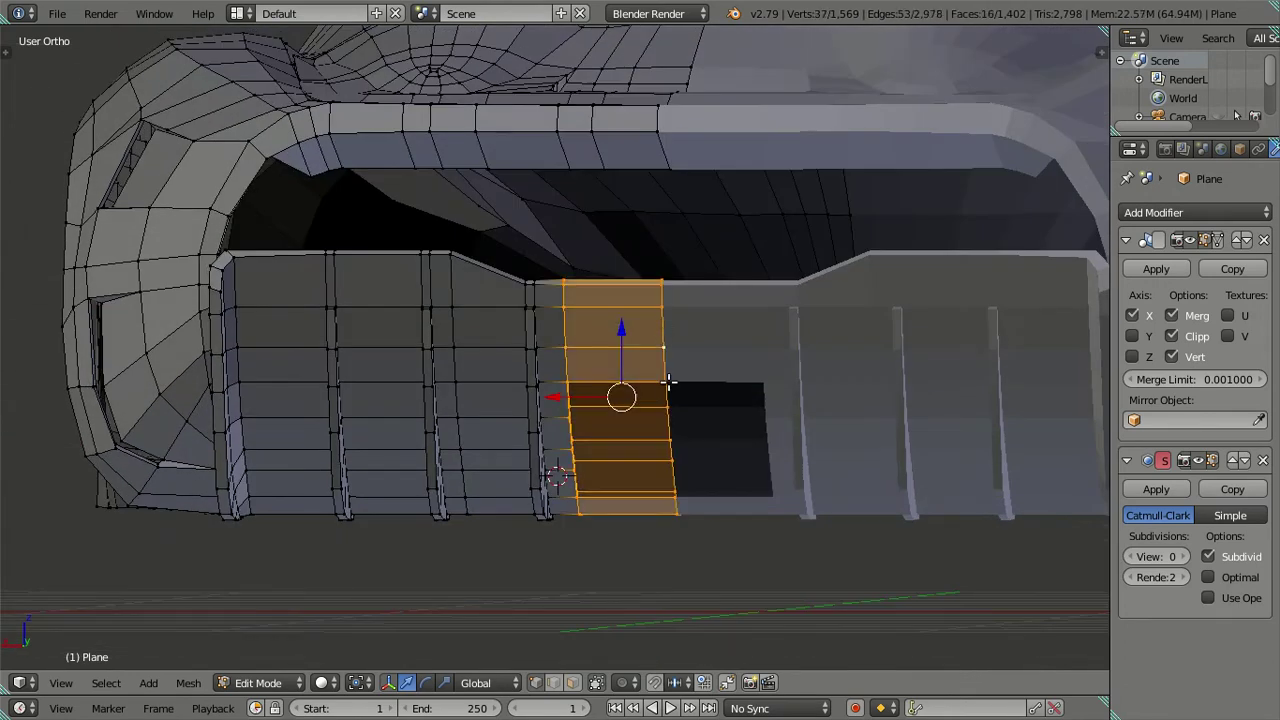
pyautogui.moveTo(679, 436); pyautogui.dragTo(666, 491, button='middle')
pyautogui.moveTo(640, 447)
pyautogui.mouseDown(button='middle')
pyautogui.moveTo(646, 477)
pyautogui.moveTo(623, 486)
pyautogui.moveTo(611, 461)
pyautogui.mouseUp(button='middle')
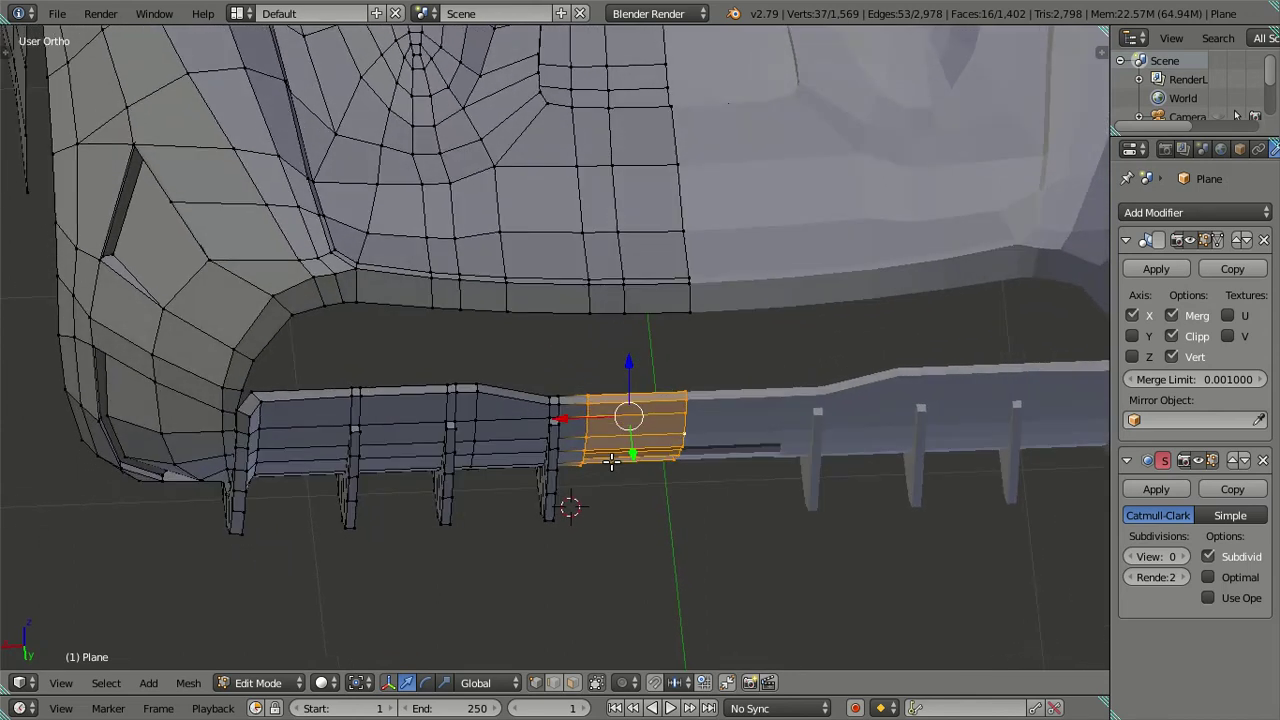
pyautogui.moveTo(635, 440); pyautogui.dragTo(635, 432)
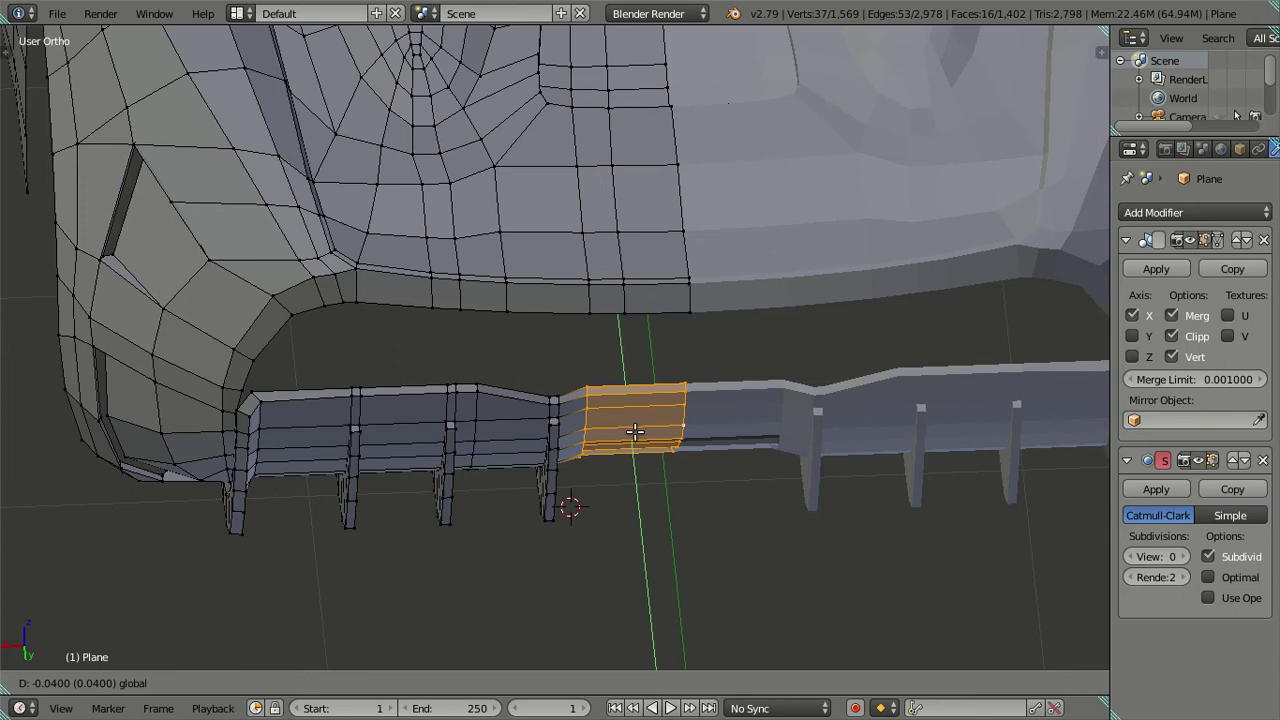
pyautogui.click(635, 432)
# Clear the selection and pick two new vertical edge loops on the panel.
pyautogui.press('a')
pyautogui.moveTo(651, 477)
pyautogui.mouseDown(button='middle')
pyautogui.moveTo(686, 471)
pyautogui.moveTo(661, 434)
pyautogui.mouseUp(button='middle')
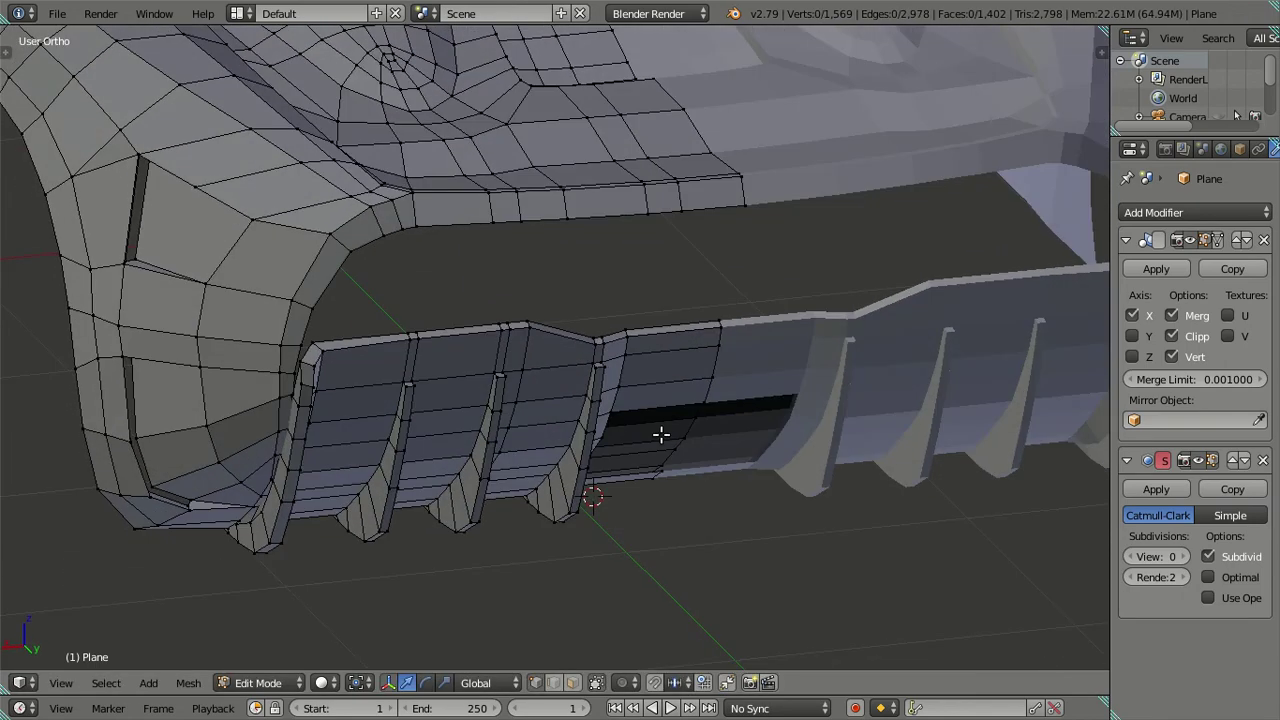
pyautogui.keyDown('alt'); pyautogui.click(572, 422); pyautogui.keyUp('alt')
pyautogui.moveTo(572, 422)
pyautogui.mouseDown(button='middle')
pyautogui.moveTo(600, 409)
pyautogui.moveTo(516, 416)
pyautogui.moveTo(586, 514)
pyautogui.moveTo(561, 495)
pyautogui.mouseUp(button='middle')
pyautogui.keyDown('alt'); pyautogui.keyDown('shift'); pyautogui.click(543, 455); pyautogui.keyUp('shift'); pyautogui.keyUp('alt')
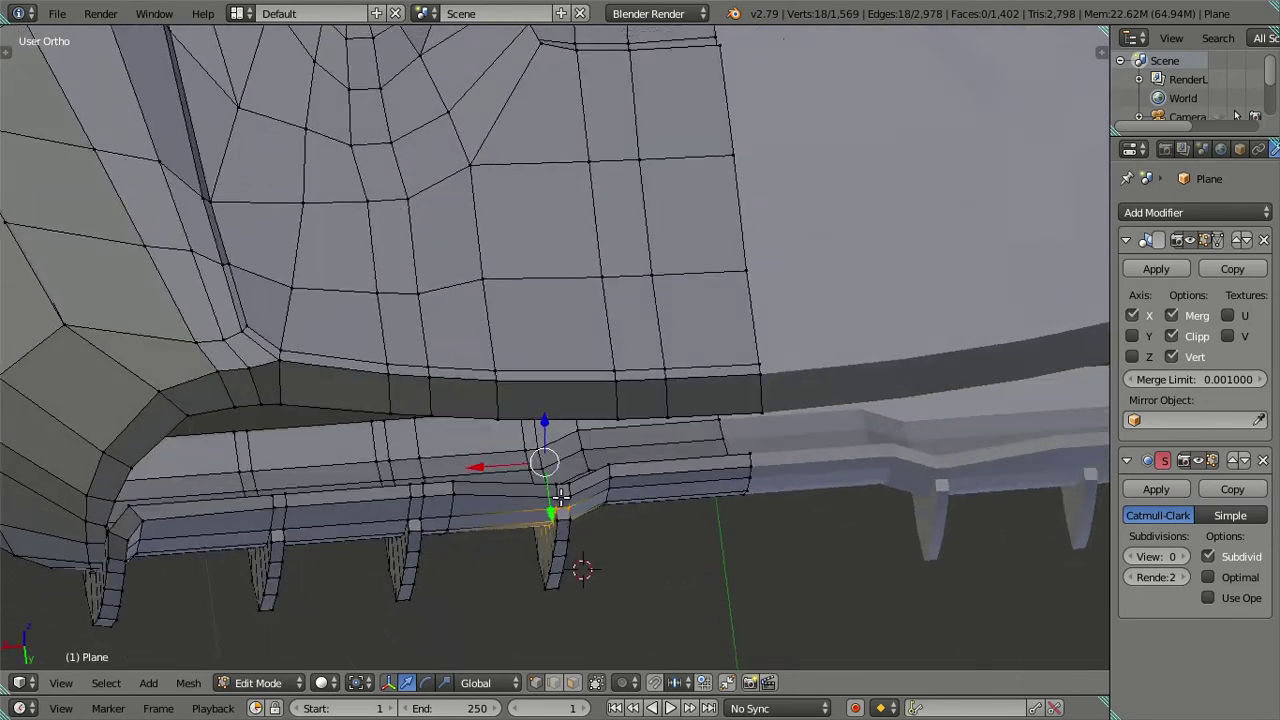
# Add more edge loops to the selection and shift them slightly along Y.
pyautogui.keyDown('alt'); pyautogui.keyDown('shift'); pyautogui.click(535, 472); pyautogui.keyUp('shift'); pyautogui.keyUp('alt')
pyautogui.keyDown('alt'); pyautogui.keyDown('shift'); pyautogui.click(580, 488); pyautogui.keyUp('shift'); pyautogui.keyUp('alt')
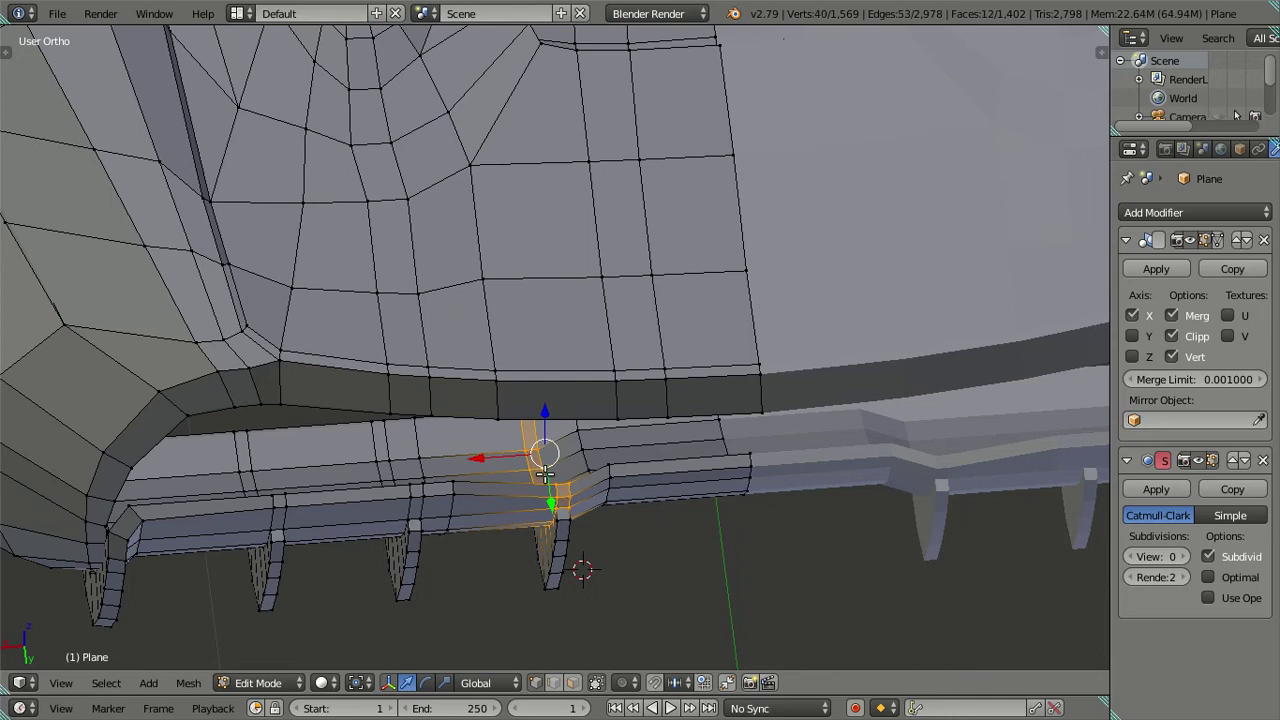
pyautogui.scroll(1, 600, 505)
pyautogui.scroll(1, 600, 505)
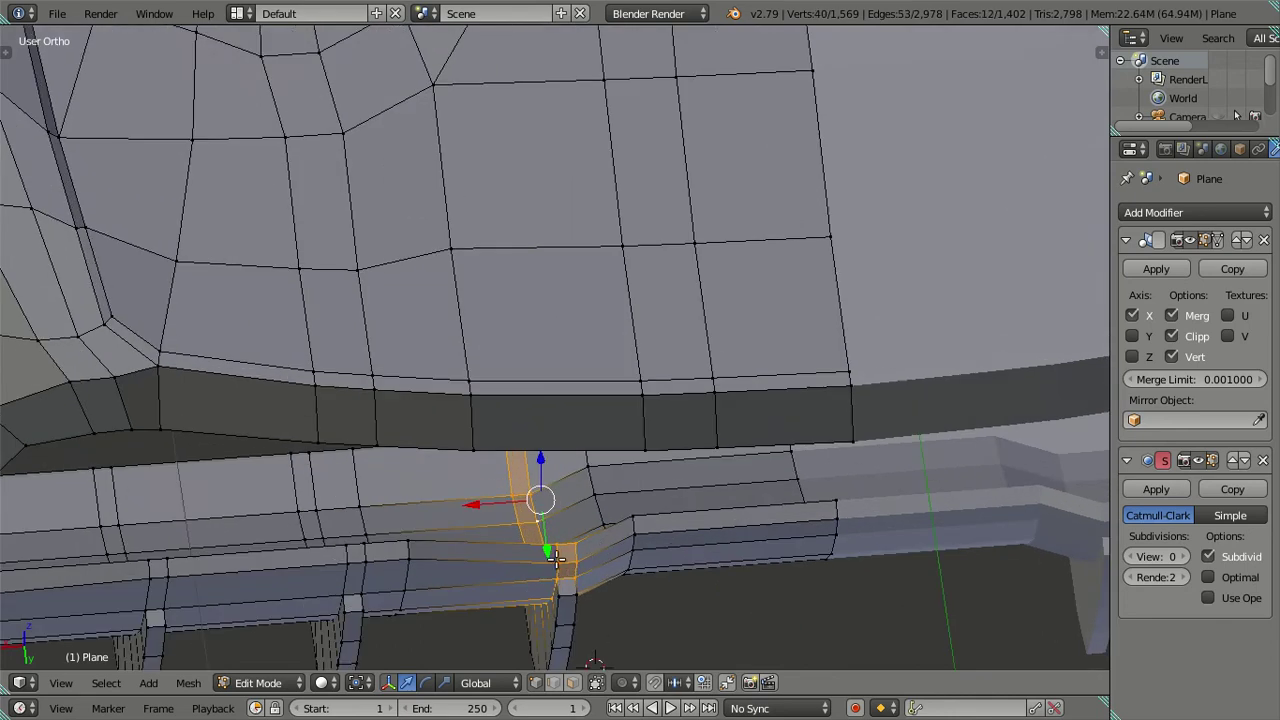
pyautogui.moveTo(543, 545); pyautogui.dragTo(541, 525)
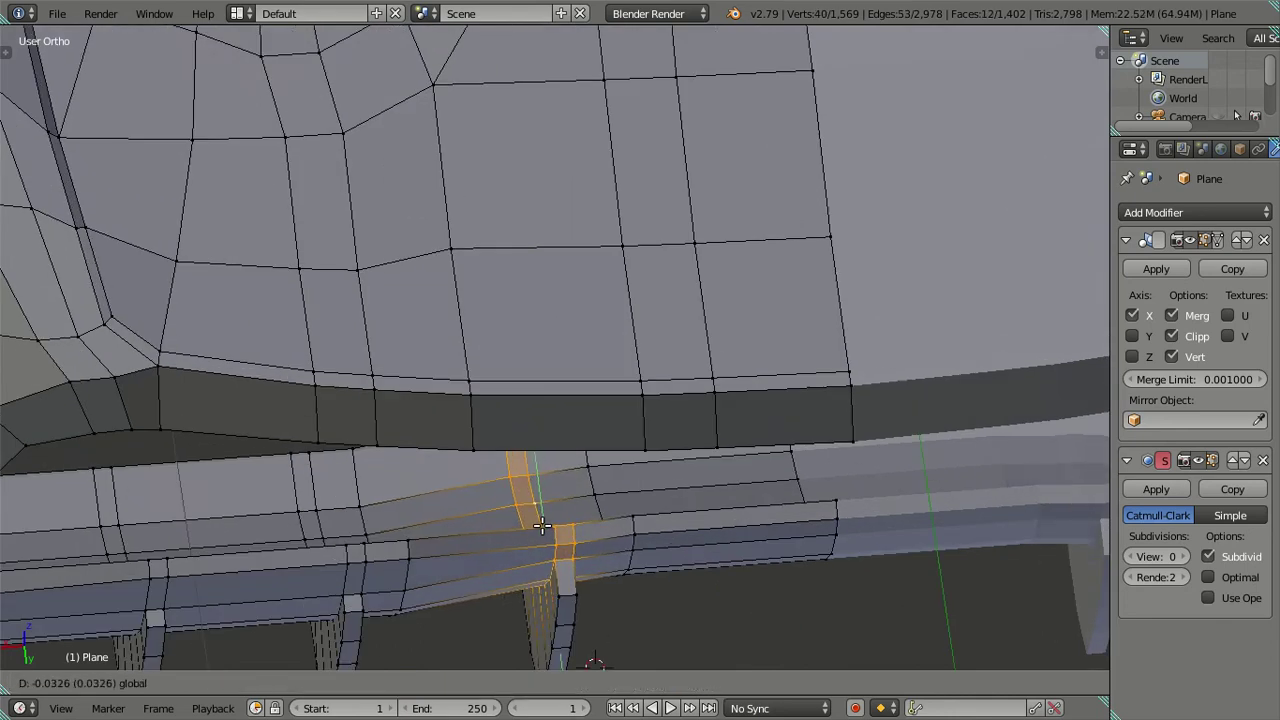
pyautogui.moveTo(541, 525)
pyautogui.mouseDown(button='middle')
pyautogui.moveTo(586, 557)
pyautogui.moveTo(614, 534)
pyautogui.moveTo(500, 440)
pyautogui.moveTo(457, 457)
pyautogui.moveTo(492, 493)
pyautogui.moveTo(471, 486)
pyautogui.moveTo(426, 536)
pyautogui.moveTo(671, 495)
pyautogui.mouseUp(button='middle')
pyautogui.scroll(1, 671, 495)
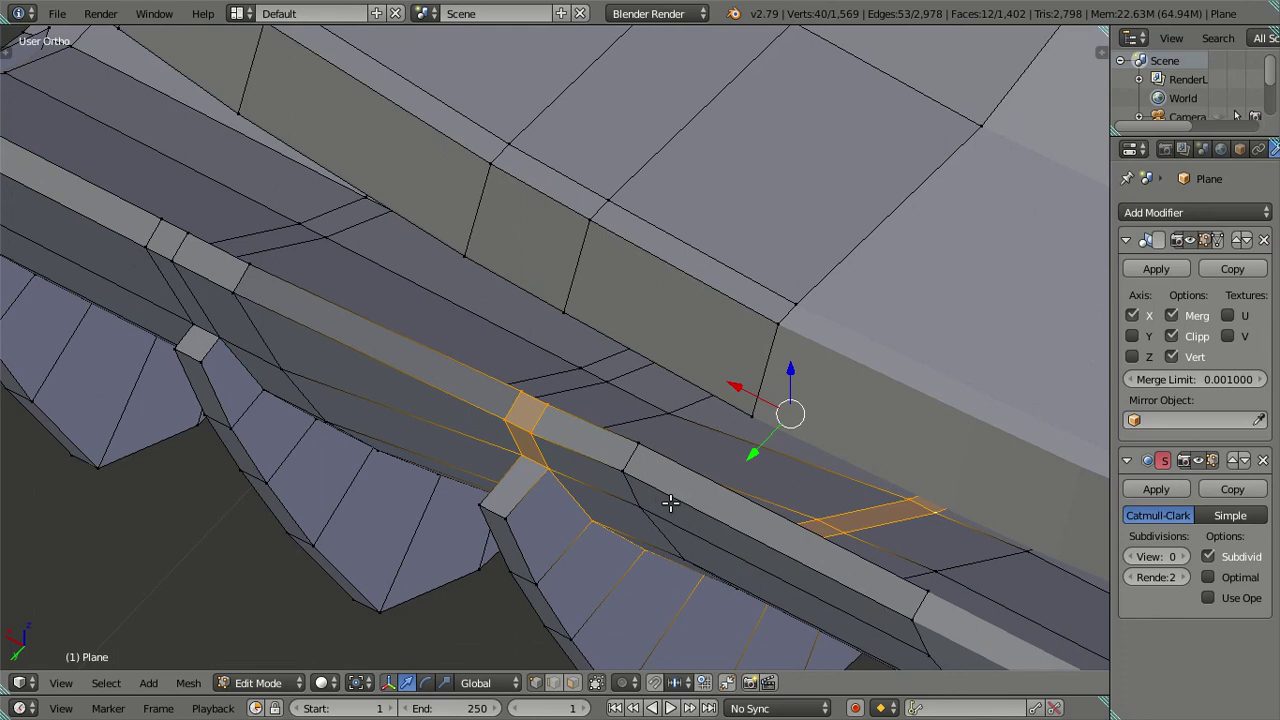
pyautogui.press('g')
pyautogui.click(750, 456)
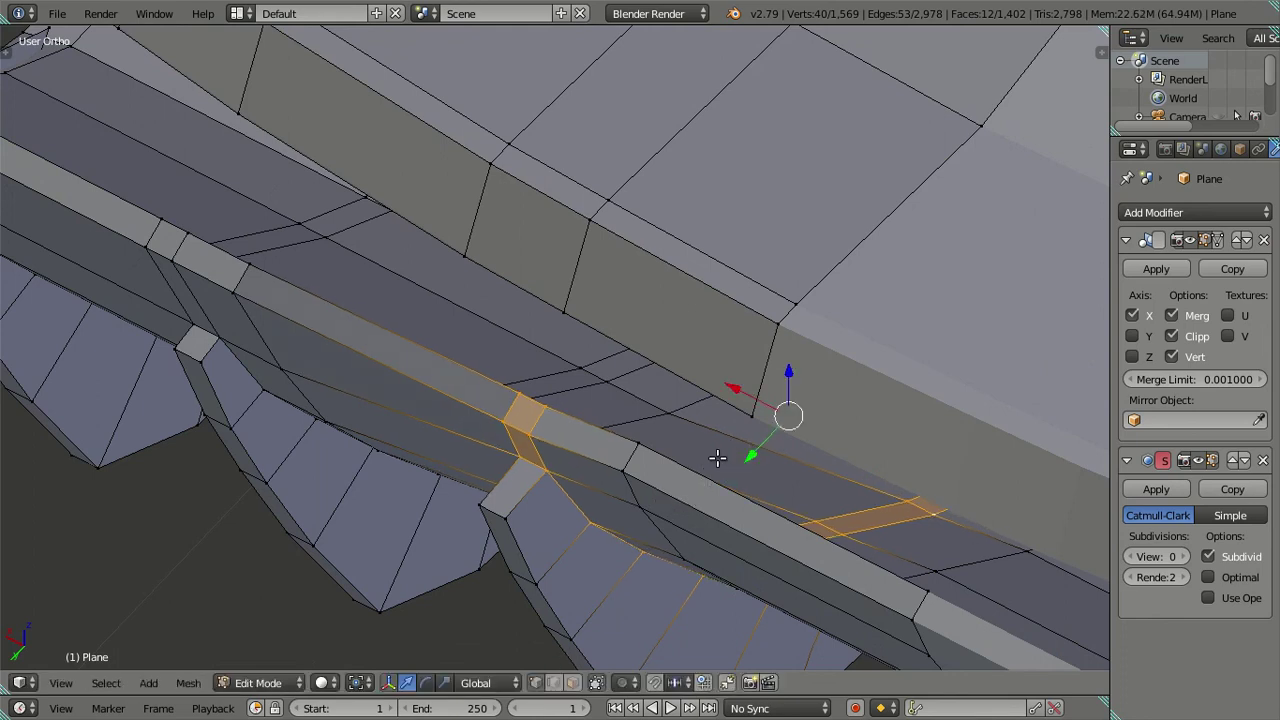
pyautogui.press('g')
pyautogui.click(622, 455)
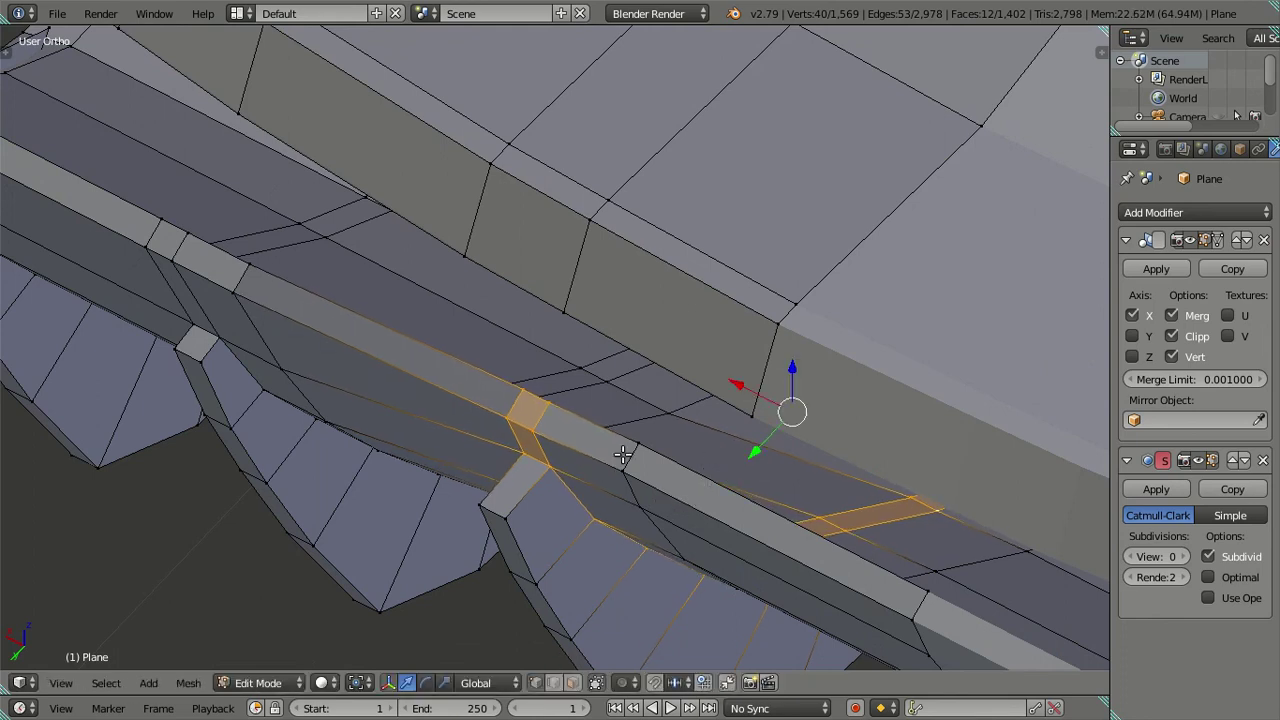
# Drop one loop from the selection, move the rest along Y, and check in Object Mode.
pyautogui.keyDown('alt'); pyautogui.keyDown('shift'); pyautogui.rightClick(538, 452); pyautogui.keyUp('shift'); pyautogui.keyUp('alt')
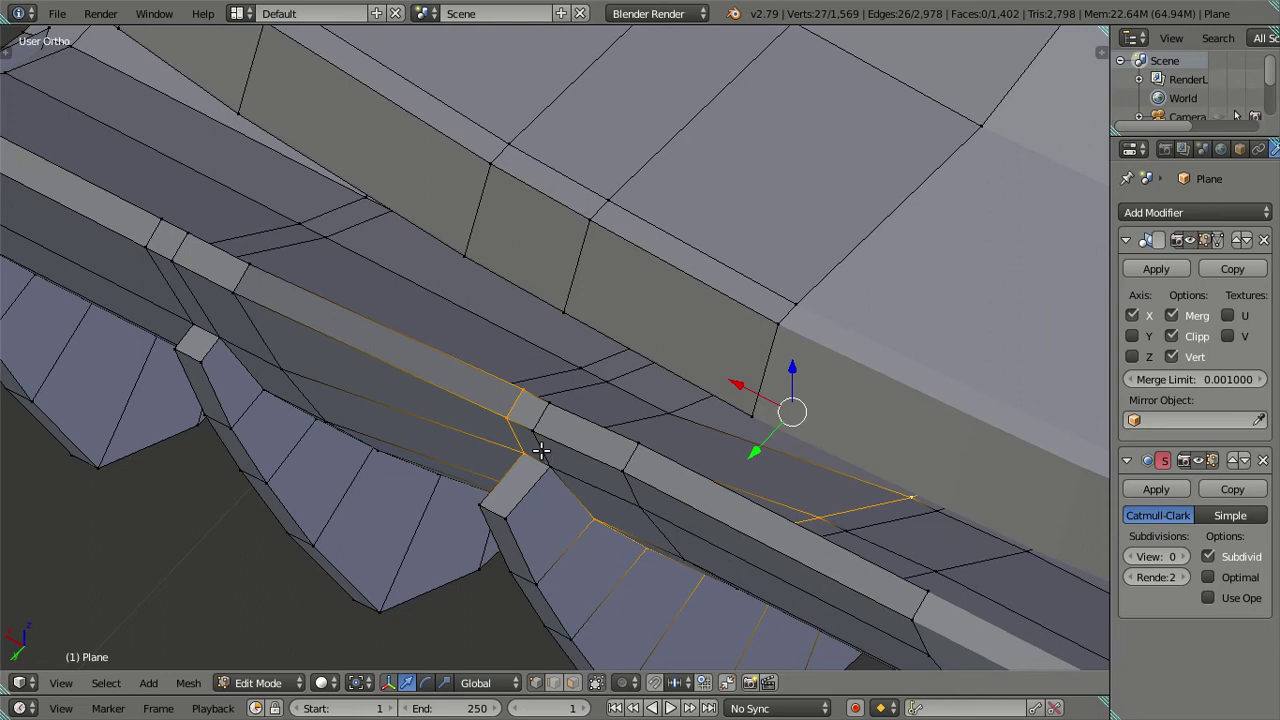
pyautogui.press('g')
pyautogui.press('y')
pyautogui.click(748, 455)
pyautogui.moveTo(748, 455)
pyautogui.mouseDown(button='middle')
pyautogui.moveTo(640, 480)
pyautogui.moveTo(709, 413)
pyautogui.moveTo(684, 491)
pyautogui.moveTo(677, 437)
pyautogui.moveTo(669, 449)
pyautogui.moveTo(691, 466)
pyautogui.mouseUp(button='middle')
pyautogui.press('Tab')
pyautogui.press('Tab')
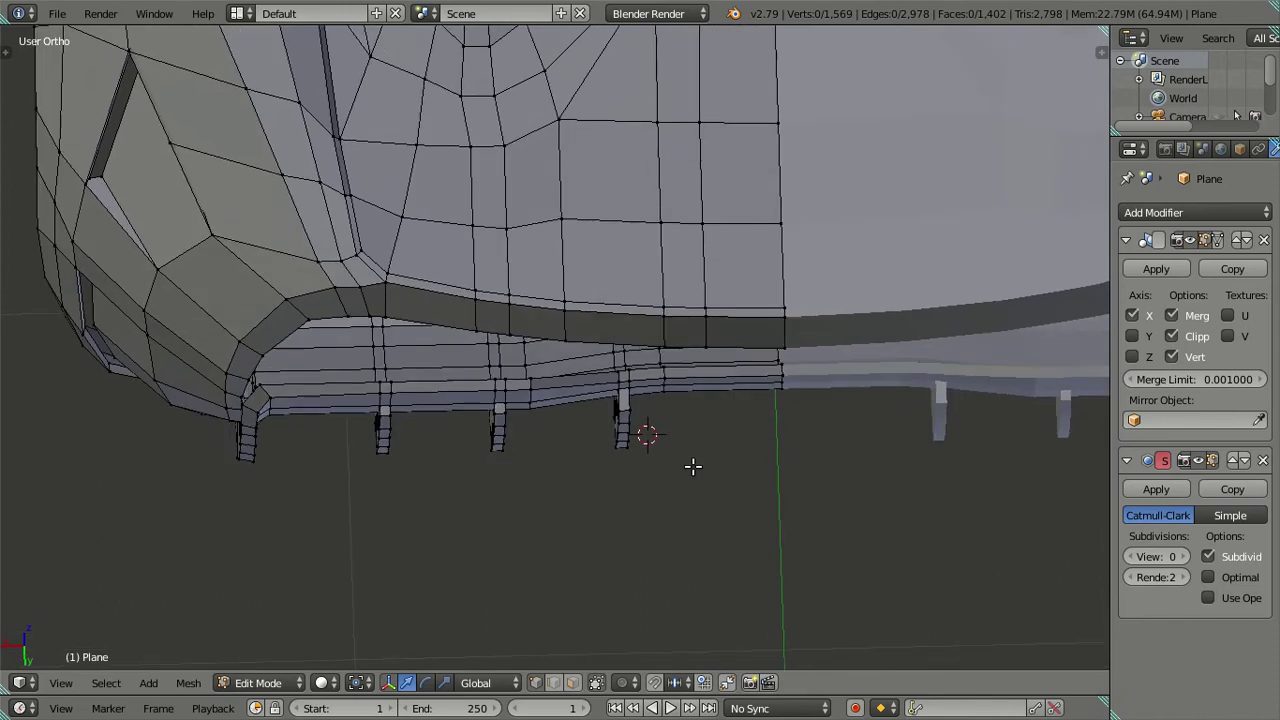
# Select the vertical face strip above the fin and shift it slightly along Y.
pyautogui.scroll(2, 691, 466)
pyautogui.scroll(3, 677, 443)
pyautogui.scroll(2, 628, 428)
pyautogui.scroll(2, 630, 435)
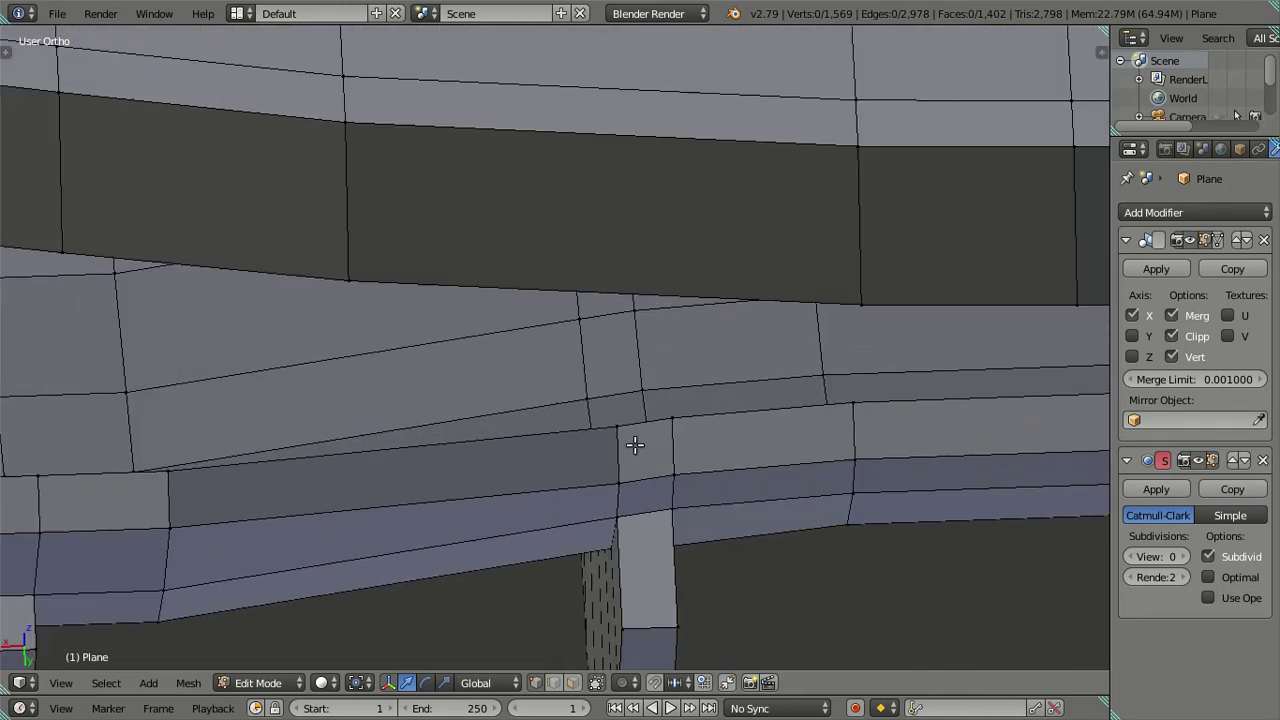
pyautogui.keyDown('alt'); pyautogui.rightClick(635, 445); pyautogui.keyUp('alt')
pyautogui.keyDown('ctrl'); pyautogui.keyDown('alt'); pyautogui.rightClick(635, 445); pyautogui.keyUp('alt'); pyautogui.keyUp('ctrl')
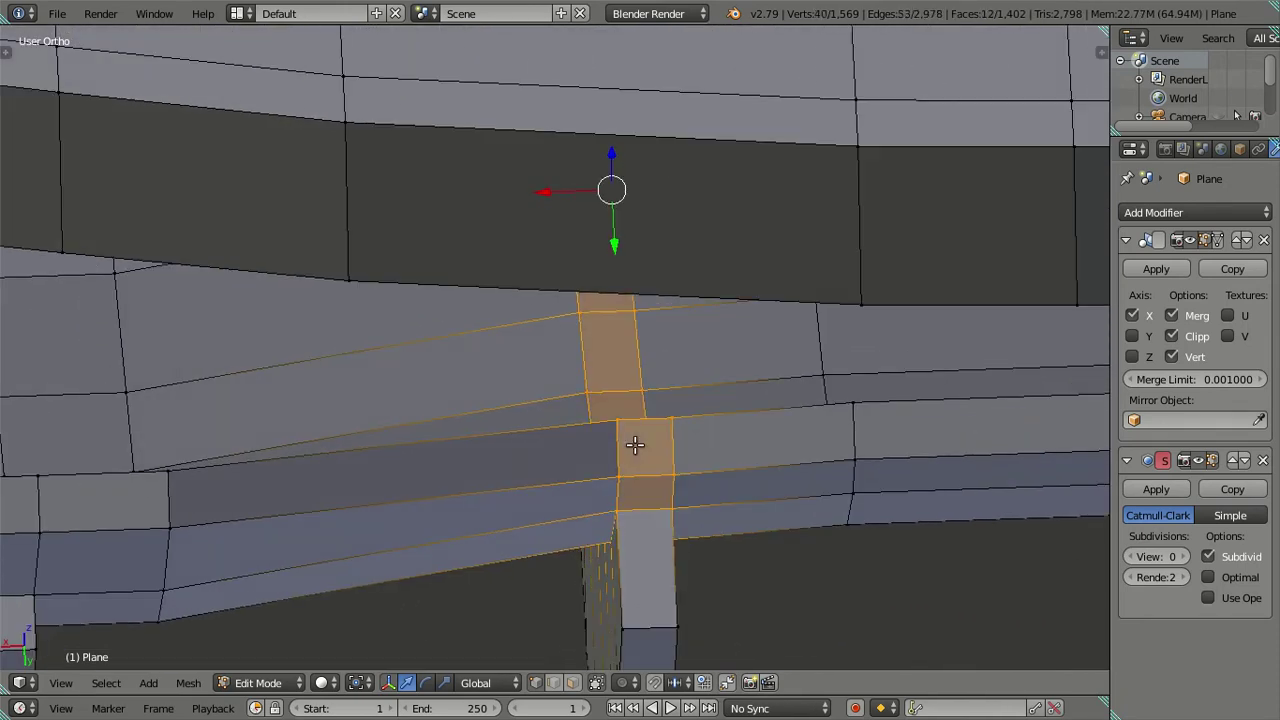
pyautogui.moveTo(618, 248)
pyautogui.mouseDown()
pyautogui.moveTo(622, 265)
pyautogui.moveTo(620, 250)
pyautogui.mouseUp()
# Nudge the face column above the fin and the adjacent edge loop 0.0016 along Y.
pyautogui.keyDown('alt'); pyautogui.rightClick(655, 349); pyautogui.keyUp('alt')
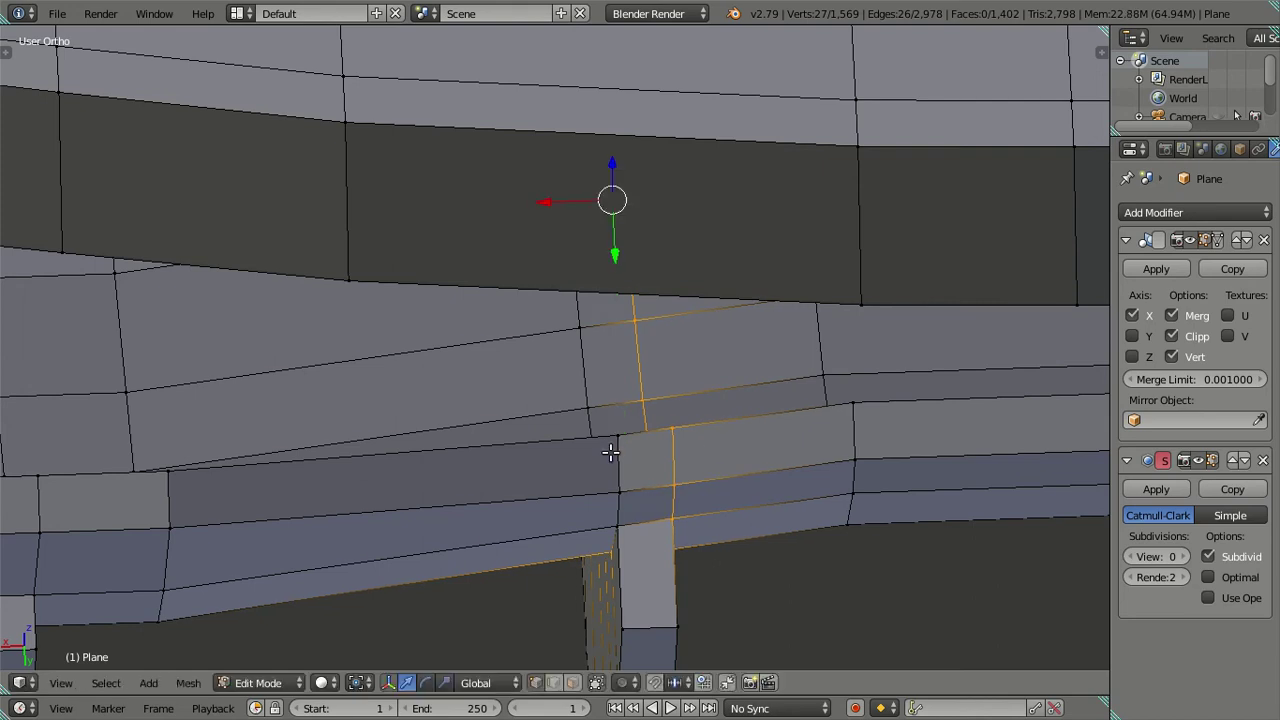
pyautogui.keyDown('ctrl'); pyautogui.keyDown('alt'); pyautogui.rightClick(616, 391); pyautogui.keyUp('alt'); pyautogui.keyUp('ctrl')
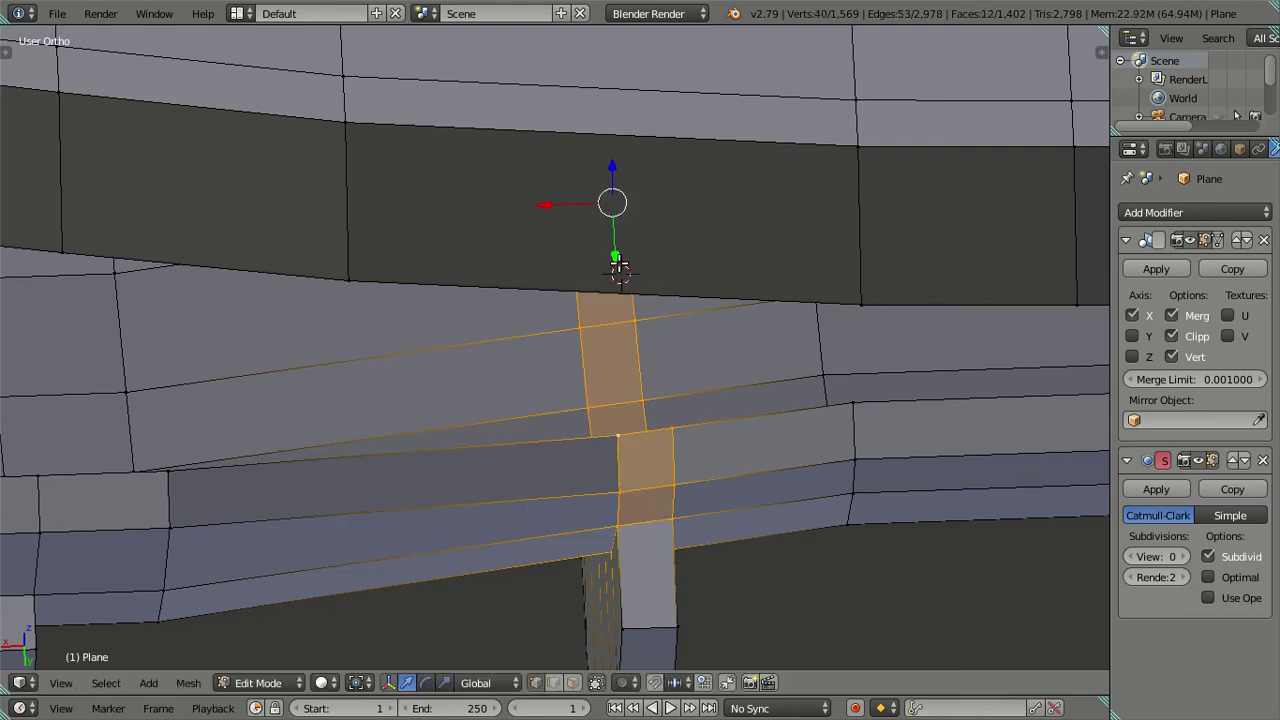
pyautogui.moveTo(615, 255); pyautogui.dragTo(614, 243)
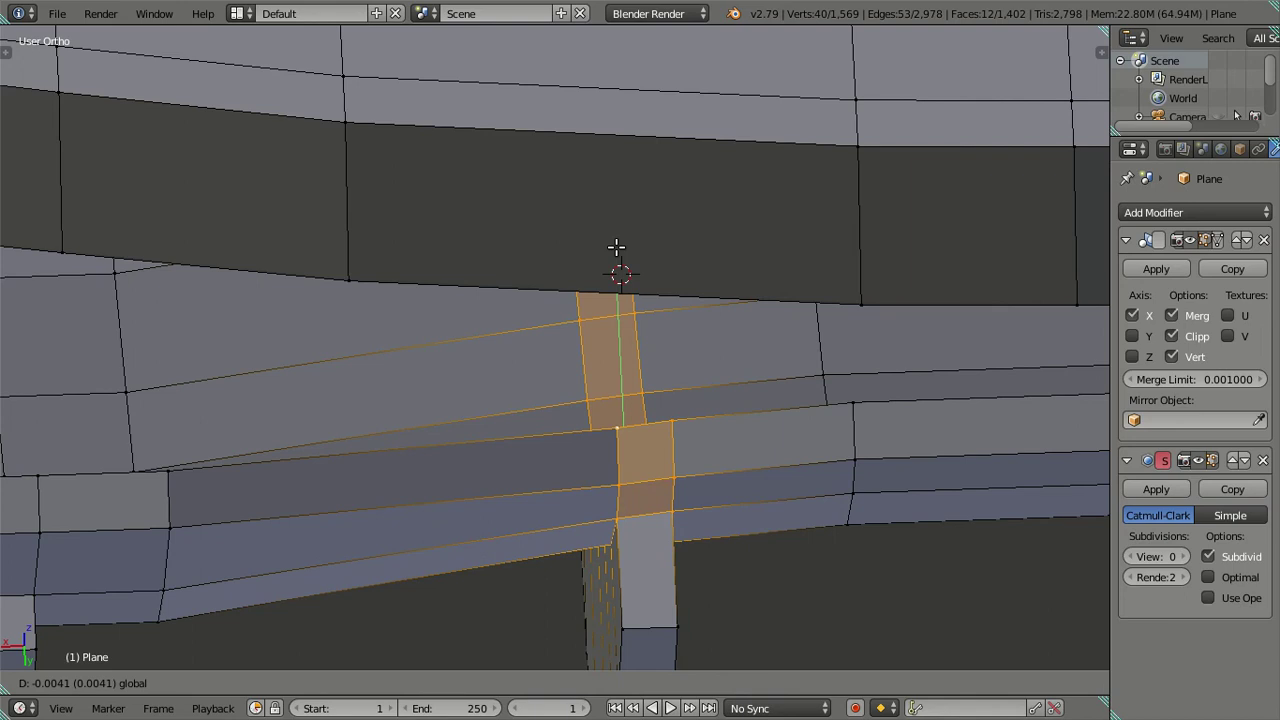
pyautogui.keyDown('alt'); pyautogui.rightClick(626, 424); pyautogui.keyUp('alt')
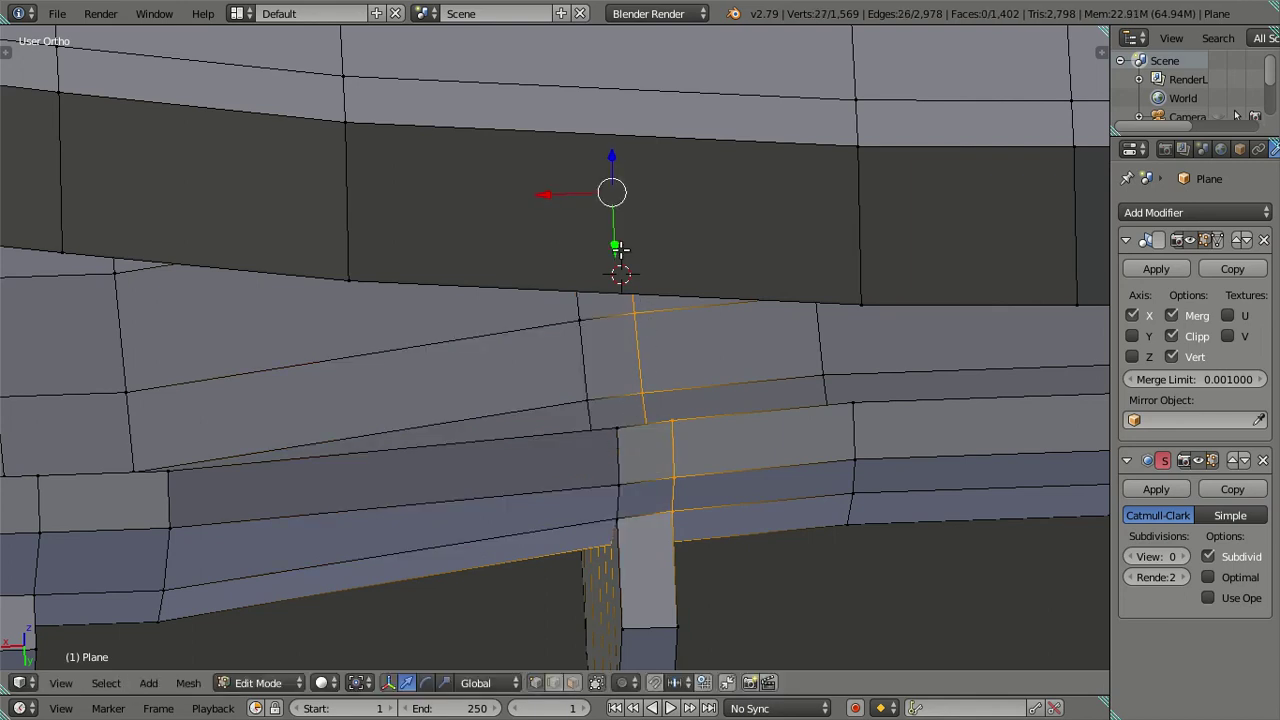
pyautogui.moveTo(619, 249); pyautogui.dragTo(622, 258)
# Select the strip of faces between two edge loops on the panel band.
pyautogui.press('a')
pyautogui.moveTo(620, 258); pyautogui.dragTo(630, 361, button='middle')
pyautogui.keyDown('alt'); pyautogui.rightClick(705, 391); pyautogui.keyUp('alt')
pyautogui.moveTo(737, 380)
pyautogui.mouseDown(button='middle')
pyautogui.moveTo(710, 366)
pyautogui.moveTo(714, 443)
pyautogui.mouseUp(button='middle')
pyautogui.keyDown('alt'); pyautogui.keyDown('shift'); pyautogui.rightClick(689, 517); pyautogui.keyUp('shift'); pyautogui.keyUp('alt')
pyautogui.moveTo(686, 509)
pyautogui.mouseDown(button='middle')
pyautogui.moveTo(855, 420)
pyautogui.moveTo(833, 508)
pyautogui.mouseUp(button='middle')
pyautogui.keyDown('alt'); pyautogui.keyDown('shift'); pyautogui.rightClick(810, 436); pyautogui.keyUp('shift'); pyautogui.keyUp('alt')
# Shift the strip faces -0.0083 along Y and leave Edit Mode to review the panel.
pyautogui.scroll(2, 790, 520)
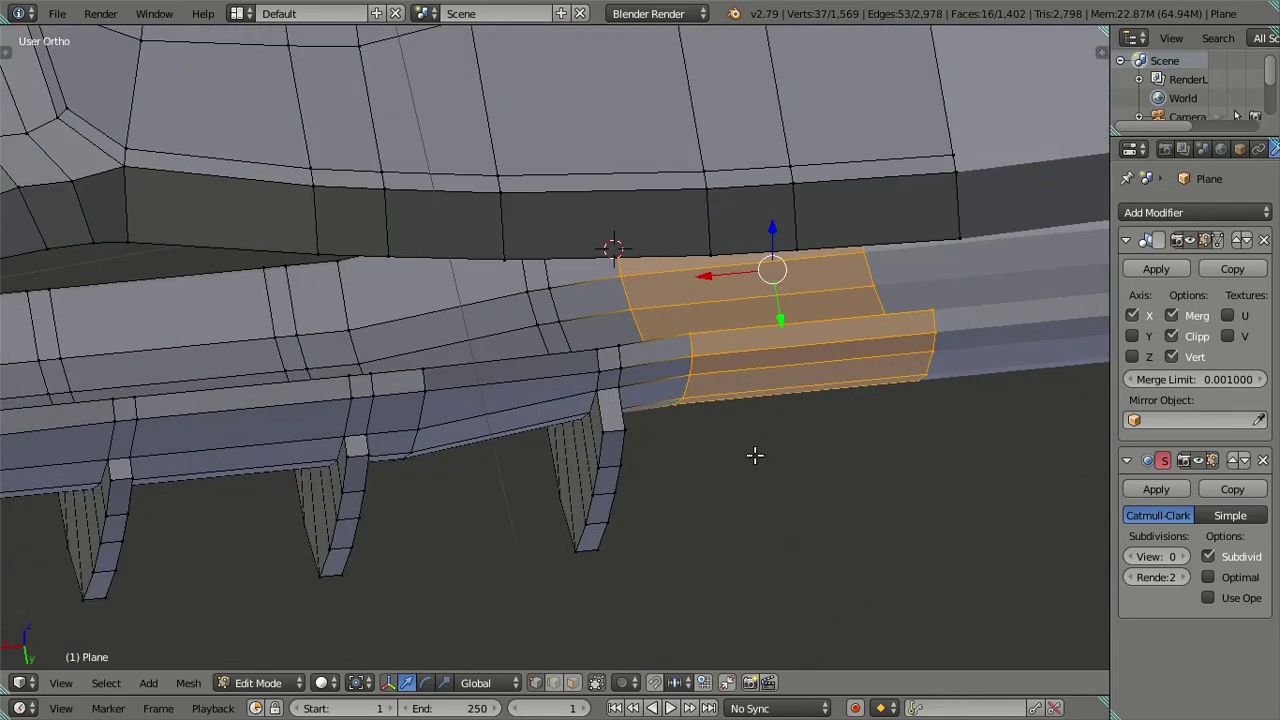
pyautogui.moveTo(778, 316); pyautogui.dragTo(777, 315)
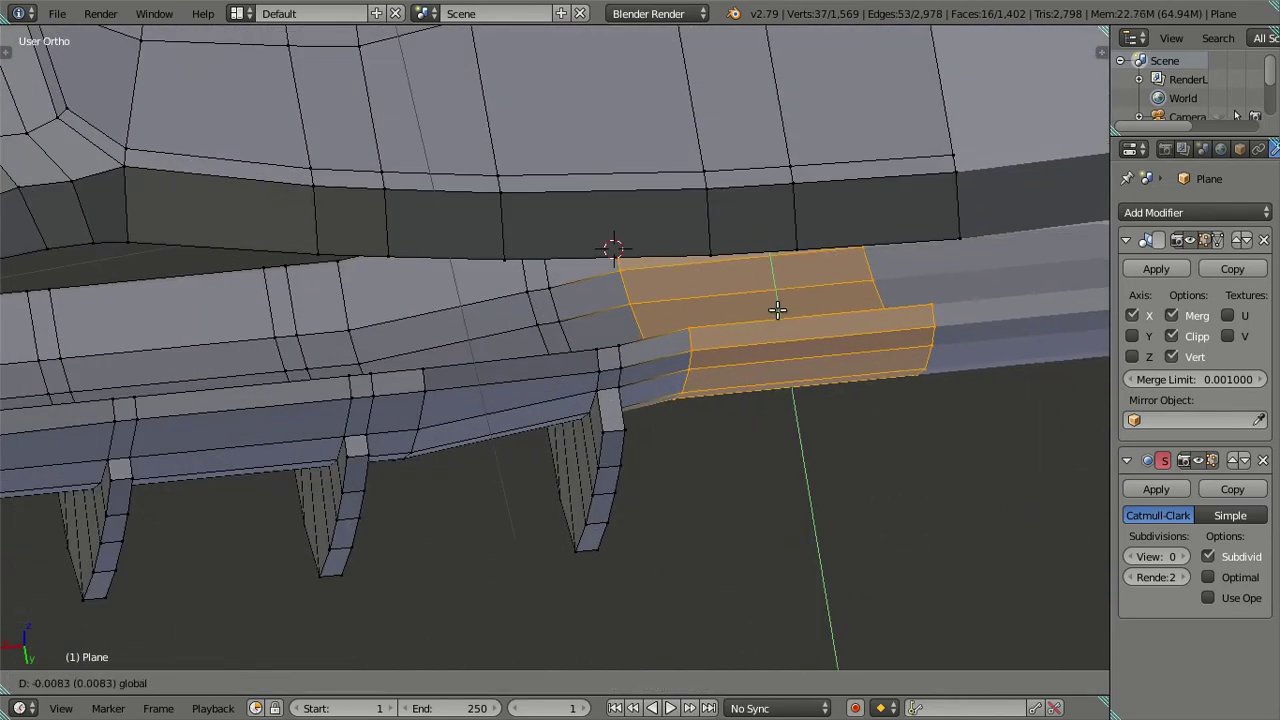
pyautogui.click(777, 315)
pyautogui.scroll(-3, 760, 350)
pyautogui.press('a')
pyautogui.moveTo(766, 426)
pyautogui.mouseDown(button='middle')
pyautogui.moveTo(748, 371)
pyautogui.moveTo(720, 371)
pyautogui.moveTo(686, 271)
pyautogui.moveTo(697, 306)
pyautogui.moveTo(824, 400)
pyautogui.moveTo(851, 437)
pyautogui.moveTo(822, 450)
pyautogui.moveTo(630, 332)
pyautogui.moveTo(519, 360)
pyautogui.moveTo(489, 354)
pyautogui.moveTo(509, 349)
pyautogui.moveTo(372, 357)
pyautogui.mouseUp(button='middle')
pyautogui.press('Tab')
pyautogui.press('Tab')
# Select the panel's top edge strip and raise it 0.021 along Y.
pyautogui.rightClick(301, 343)
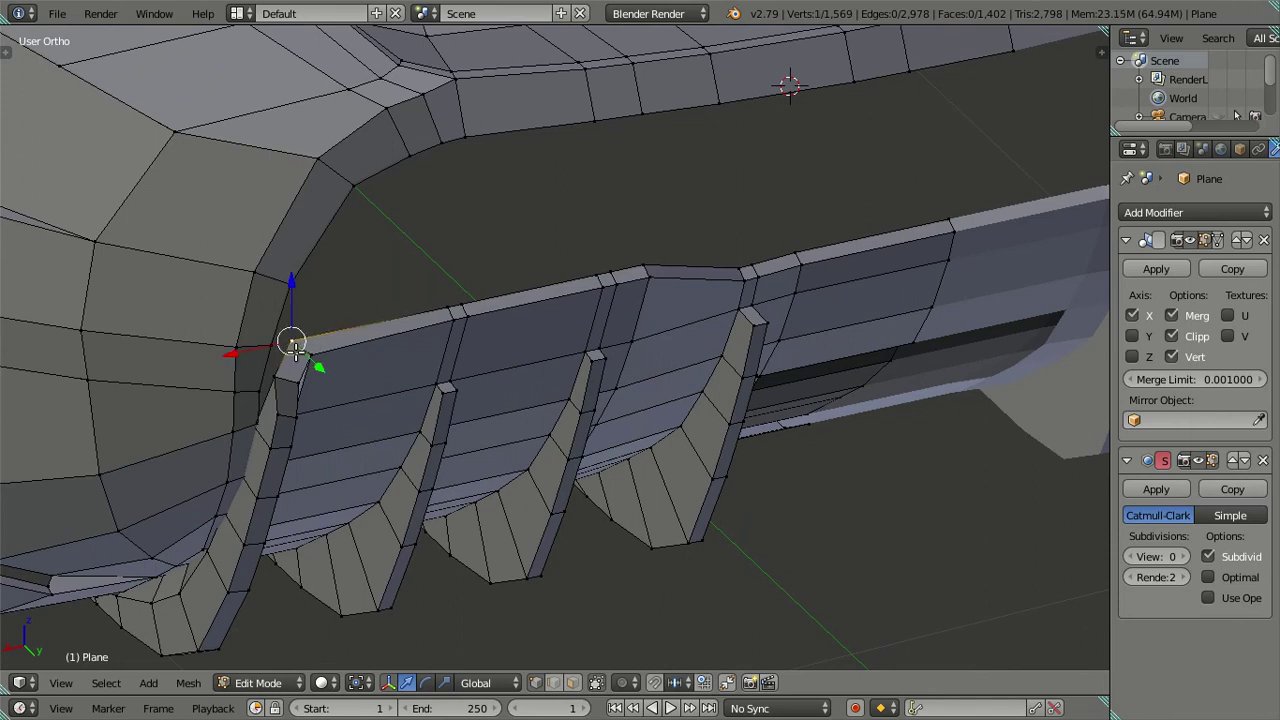
pyautogui.keyDown('ctrl'); pyautogui.rightClick(649, 286); pyautogui.keyUp('ctrl')
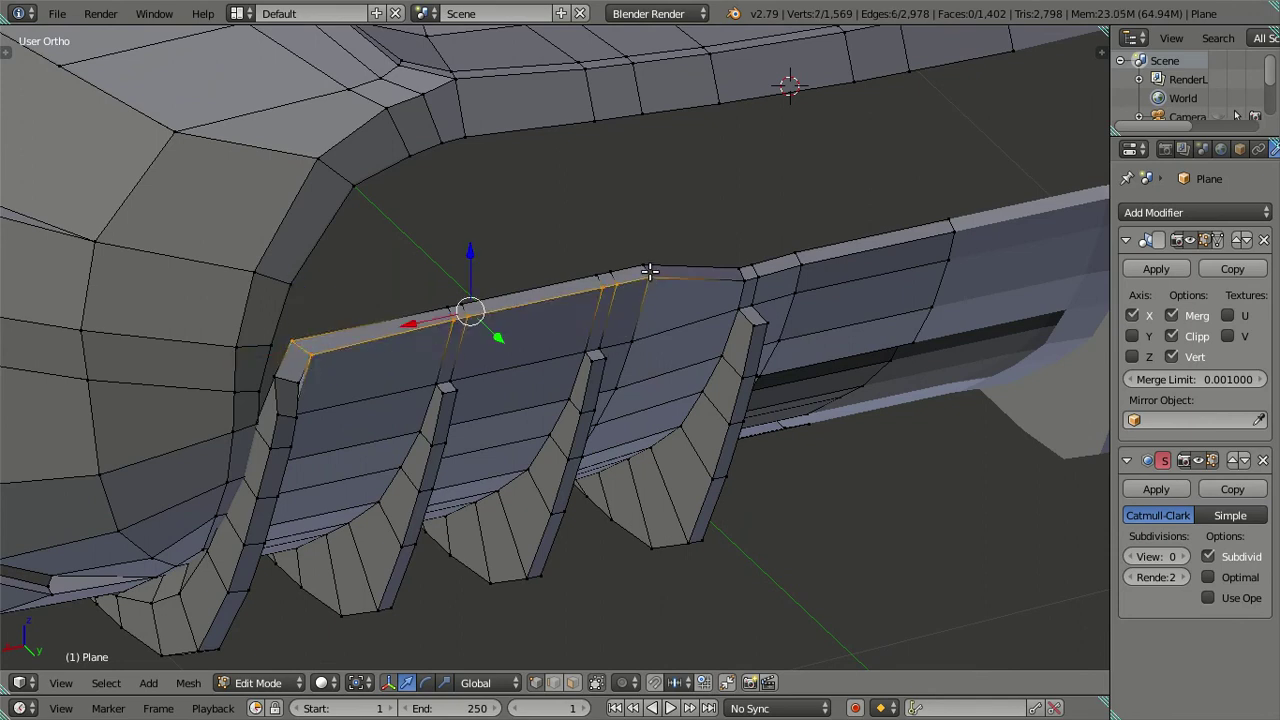
pyautogui.keyDown('alt'); pyautogui.keyDown('shift'); pyautogui.rightClick(443, 297); pyautogui.keyUp('shift'); pyautogui.keyUp('alt')
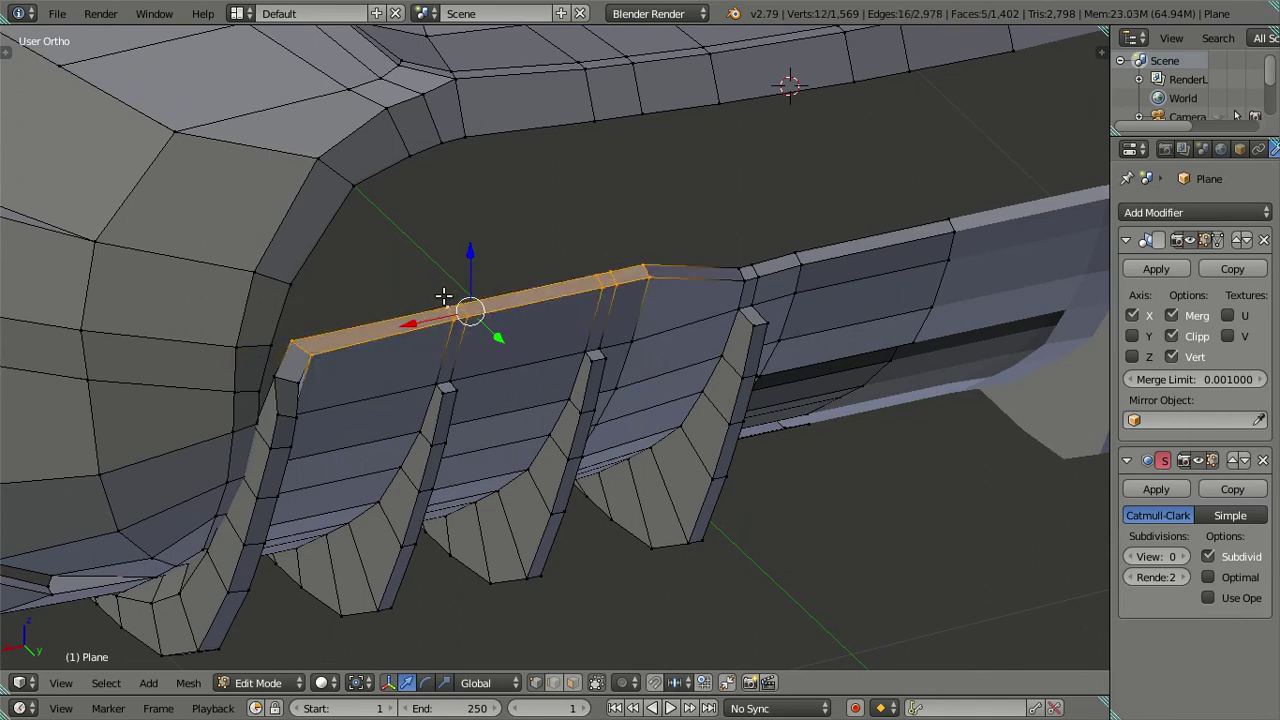
pyautogui.keyDown('shift'); pyautogui.rightClick(281, 385); pyautogui.keyUp('shift')
pyautogui.keyDown('shift'); pyautogui.rightClick(297, 377); pyautogui.keyUp('shift')
pyautogui.moveTo(526, 423); pyautogui.dragTo(586, 435, button='middle')
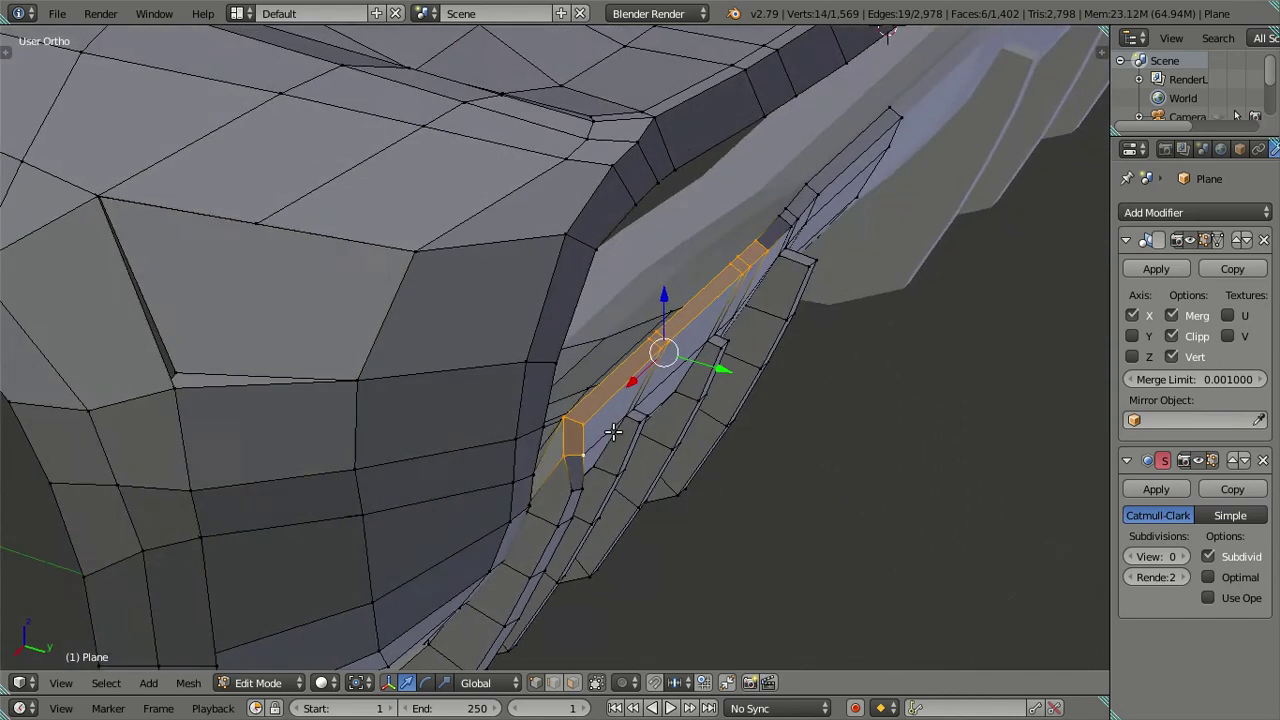
pyautogui.keyDown('shift'); pyautogui.rightClick(586, 435); pyautogui.keyUp('shift')
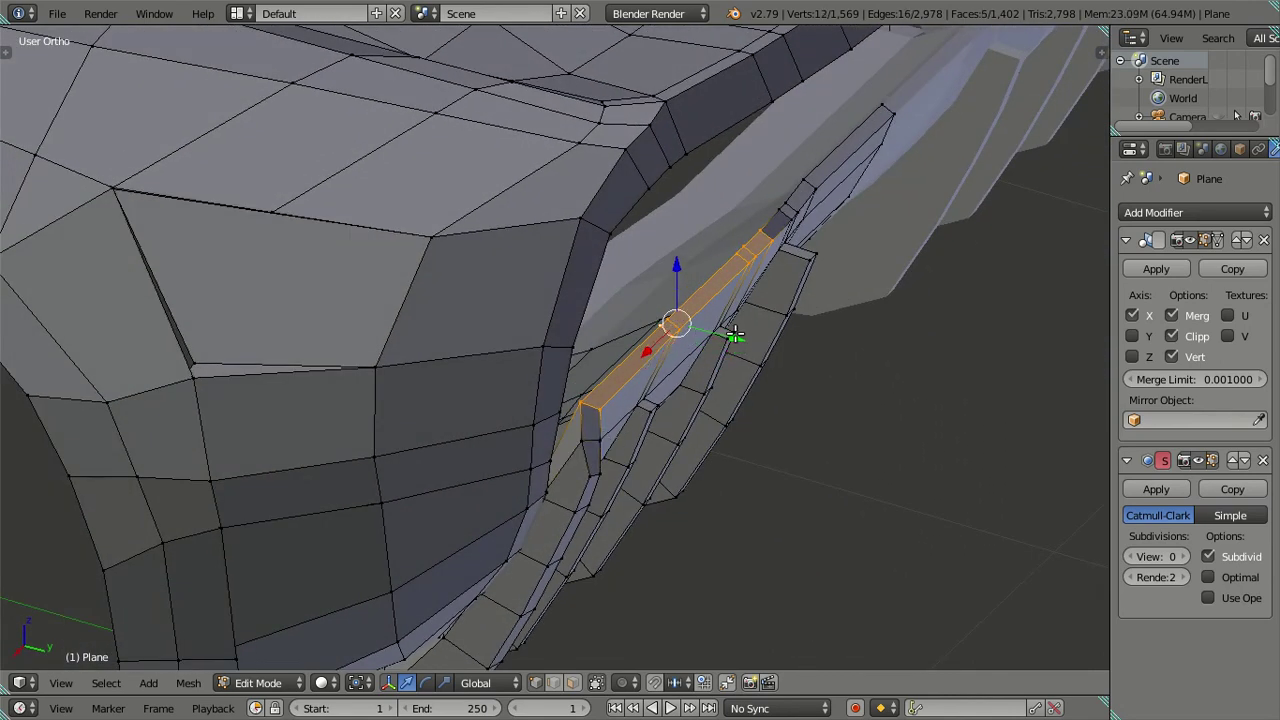
pyautogui.press('g')
pyautogui.press('y')
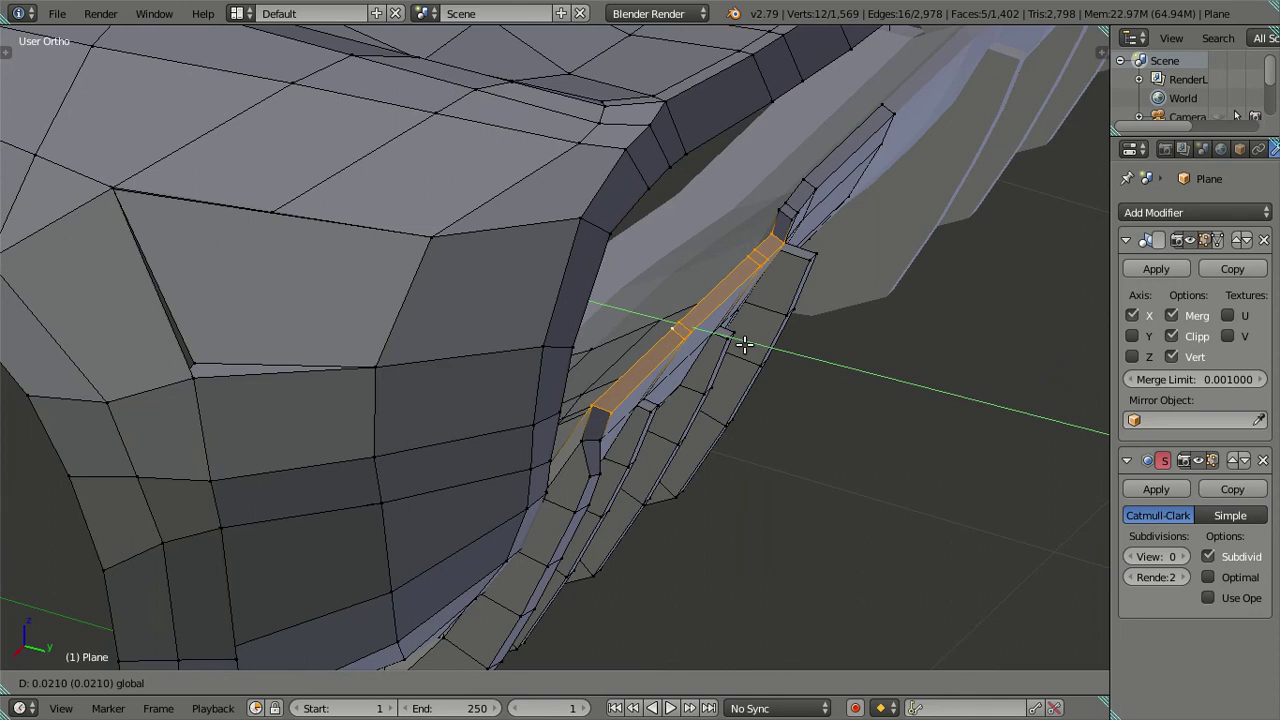
pyautogui.click(744, 344)
# Select the panel's end face and move it along Y.
pyautogui.rightClick(590, 440)
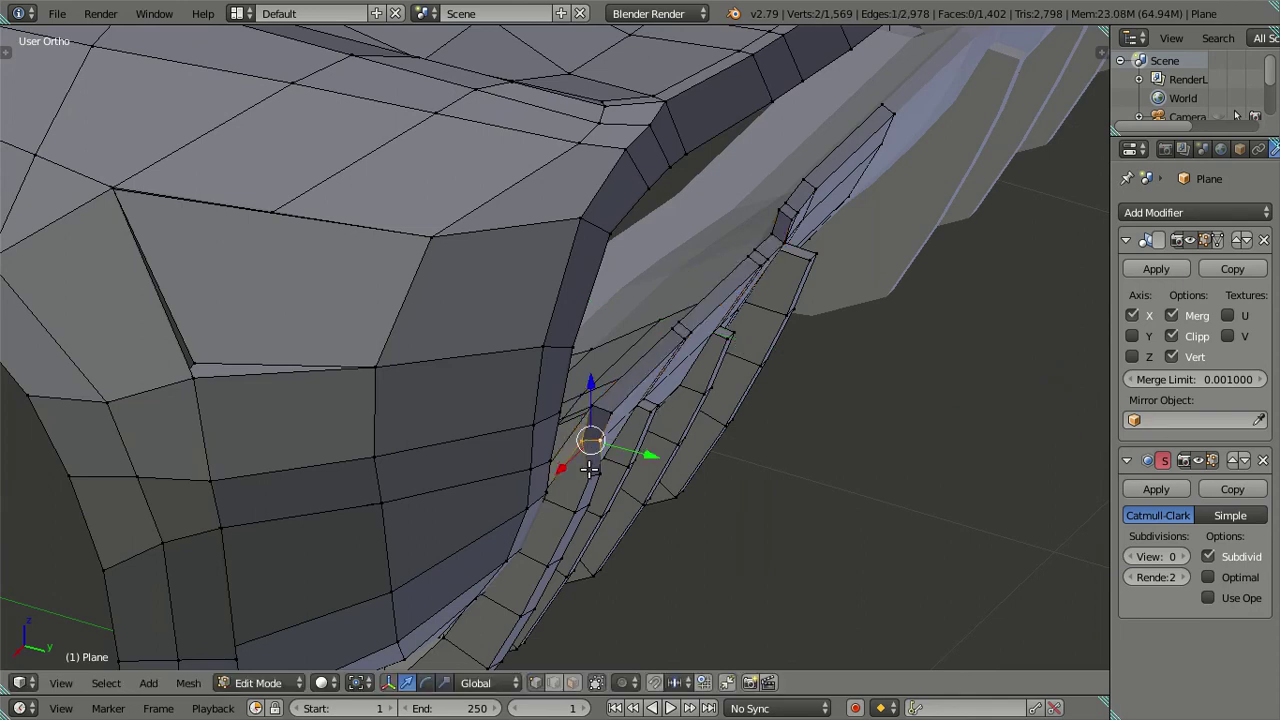
pyautogui.keyDown('shift'); pyautogui.rightClick(591, 472); pyautogui.keyUp('shift')
pyautogui.press('g')
pyautogui.press('y')
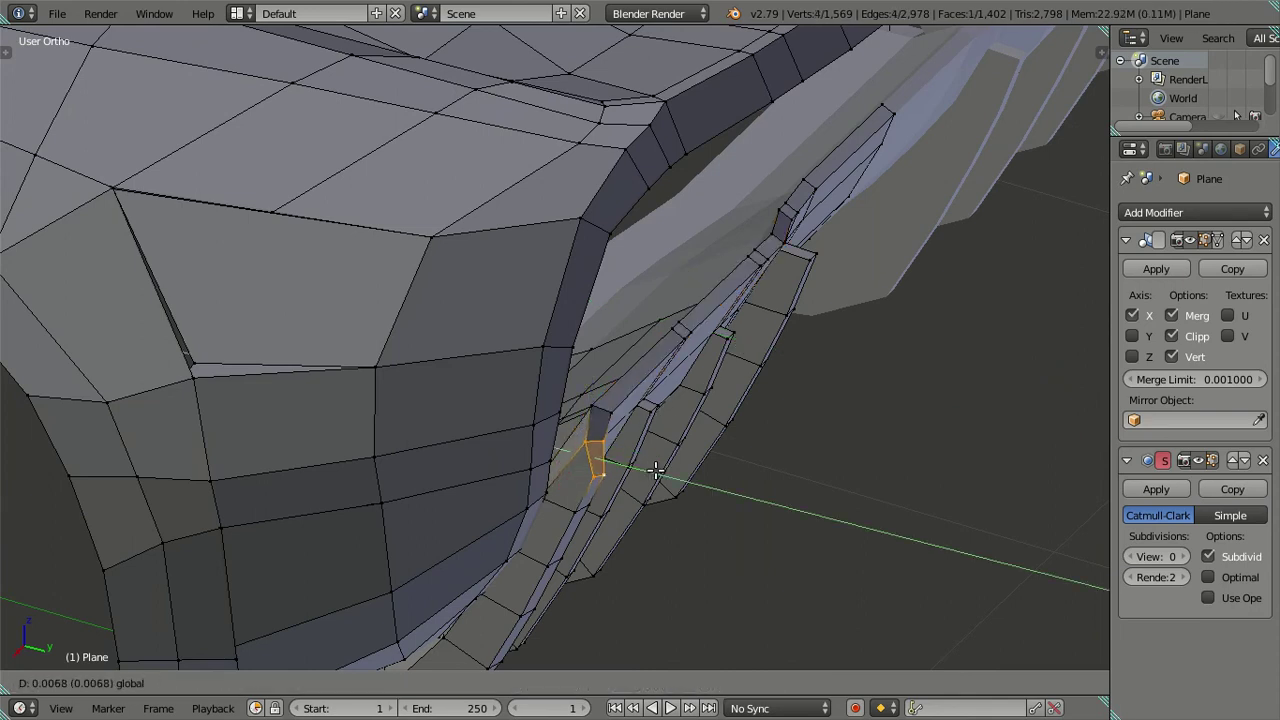
pyautogui.click(655, 470)
# Review the smoothed diffuser in Object Mode, then return to Edit Mode at the exhaust opening.
pyautogui.rightClick(588, 508)
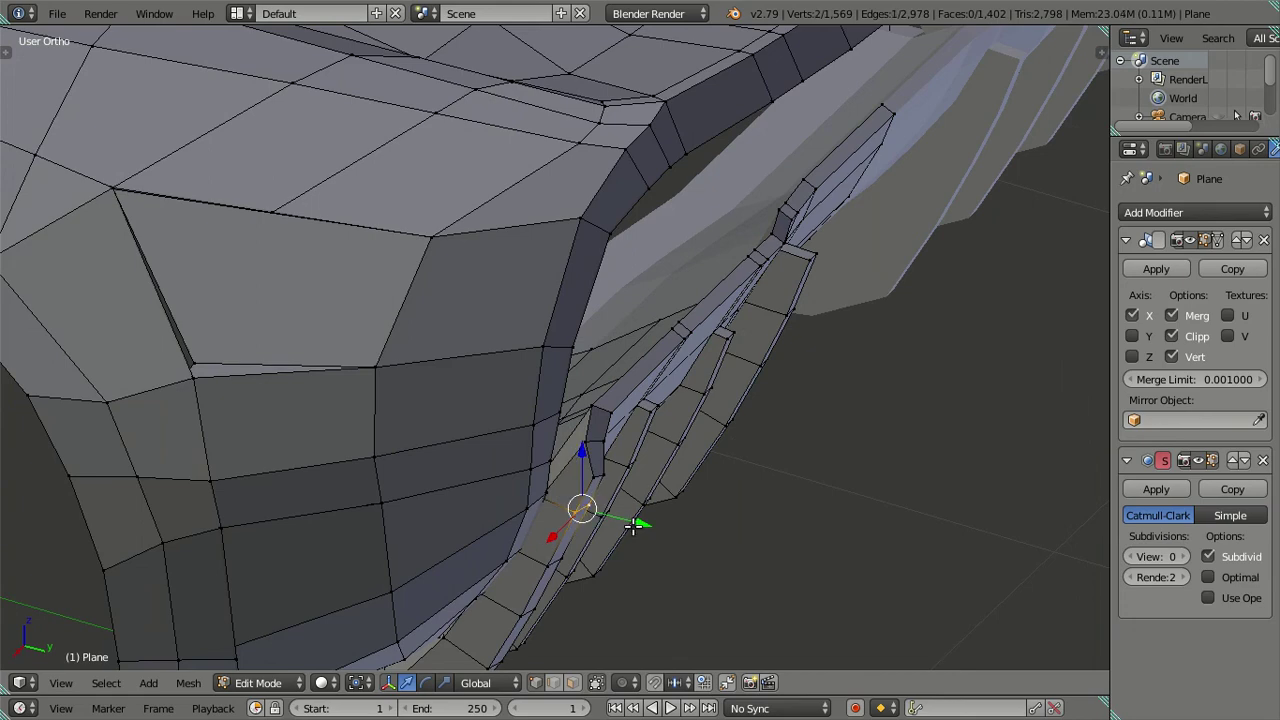
pyautogui.press('Tab')
pyautogui.moveTo(633, 527)
pyautogui.mouseDown(button='middle')
pyautogui.moveTo(765, 361)
pyautogui.moveTo(731, 337)
pyautogui.moveTo(551, 291)
pyautogui.moveTo(471, 314)
pyautogui.moveTo(480, 334)
pyautogui.moveTo(591, 345)
pyautogui.mouseUp(button='middle')
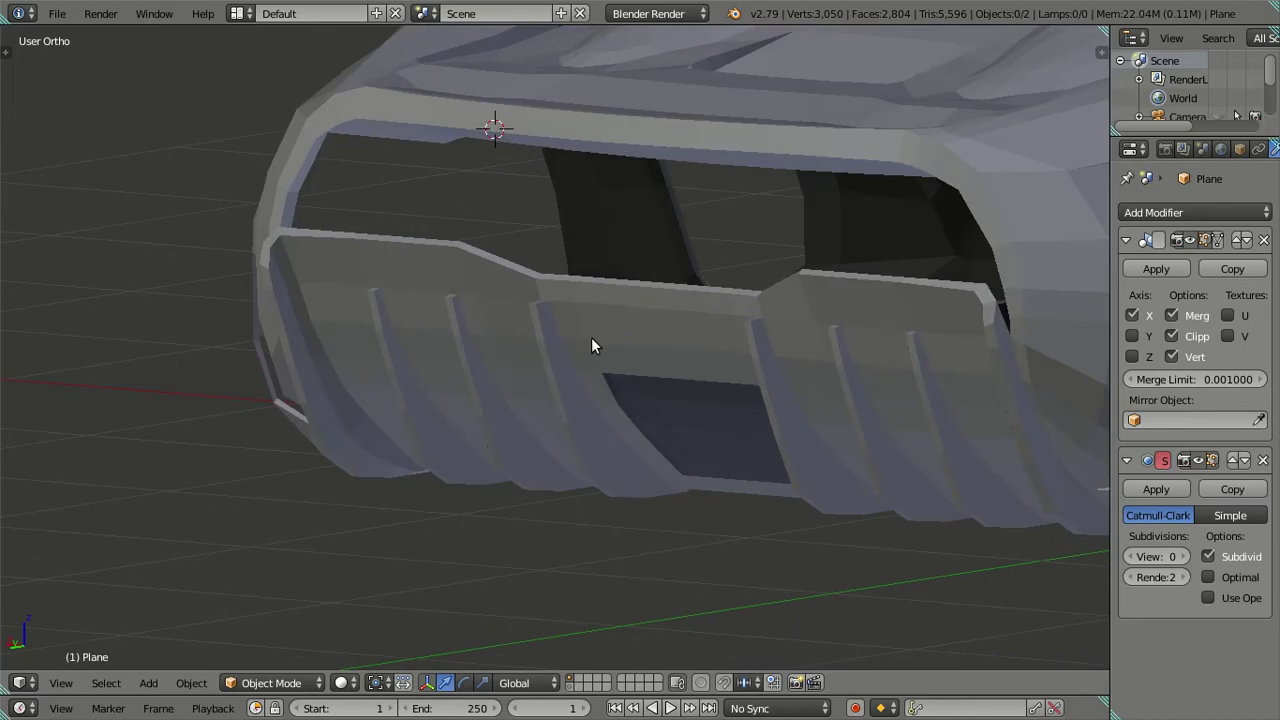
pyautogui.press('Tab')
pyautogui.moveTo(651, 437); pyautogui.dragTo(480, 437, button='middle')
pyautogui.scroll(3, 531, 360)
# Extrude the opening's left edge loop and move the new edges inward.
pyautogui.moveTo(531, 360)
pyautogui.mouseDown(button='middle')
pyautogui.moveTo(481, 372)
pyautogui.moveTo(543, 383)
pyautogui.moveTo(517, 432)
pyautogui.moveTo(631, 443)
pyautogui.moveTo(684, 433)
pyautogui.mouseUp(button='middle')
pyautogui.keyDown('alt'); pyautogui.rightClick(481, 372); pyautogui.keyUp('alt')
pyautogui.press('e')
pyautogui.press('Escape')
pyautogui.moveTo(743, 471); pyautogui.dragTo(716, 470, button='middle')
pyautogui.press('g')
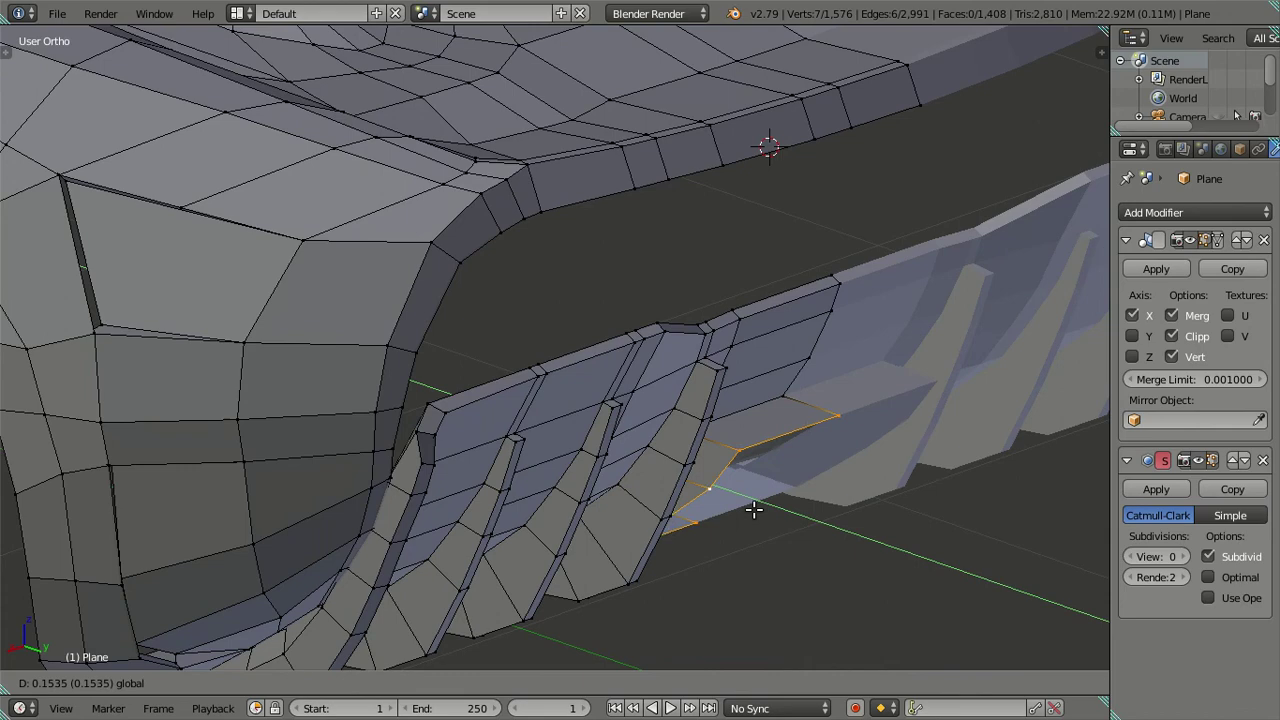
pyautogui.click(757, 514)
pyautogui.moveTo(757, 514)
pyautogui.mouseDown(button='middle')
pyautogui.moveTo(806, 549)
pyautogui.moveTo(826, 391)
pyautogui.moveTo(671, 514)
pyautogui.moveTo(690, 530)
pyautogui.moveTo(817, 485)
pyautogui.mouseUp(button='middle')
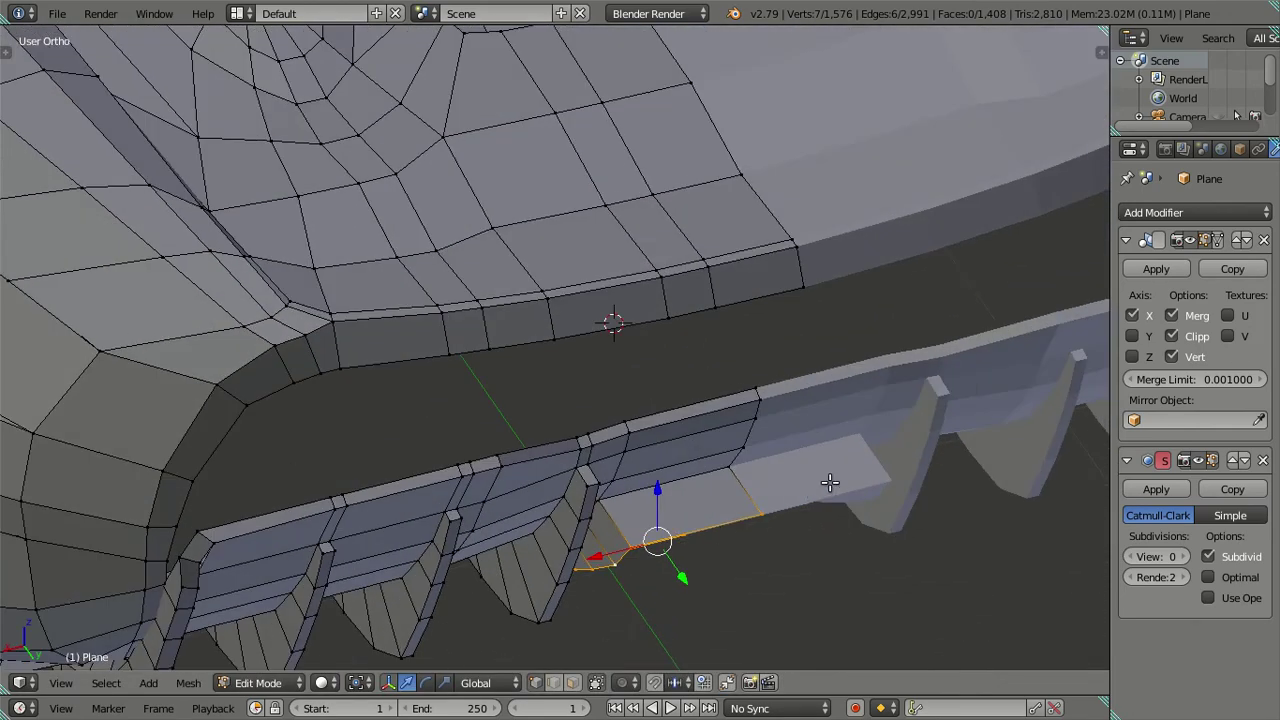
# Show the N panel and select the corner vertex, leaving its Y value unchanged.
pyautogui.press('n')
pyautogui.moveTo(705, 443)
pyautogui.keyDown('shift'); pyautogui.mouseDown(button='middle')
pyautogui.moveTo(550, 444)
pyautogui.moveTo(565, 352)
pyautogui.moveTo(631, 271)
pyautogui.mouseUp(button='middle'); pyautogui.keyUp('shift')
pyautogui.rightClick(498, 434)
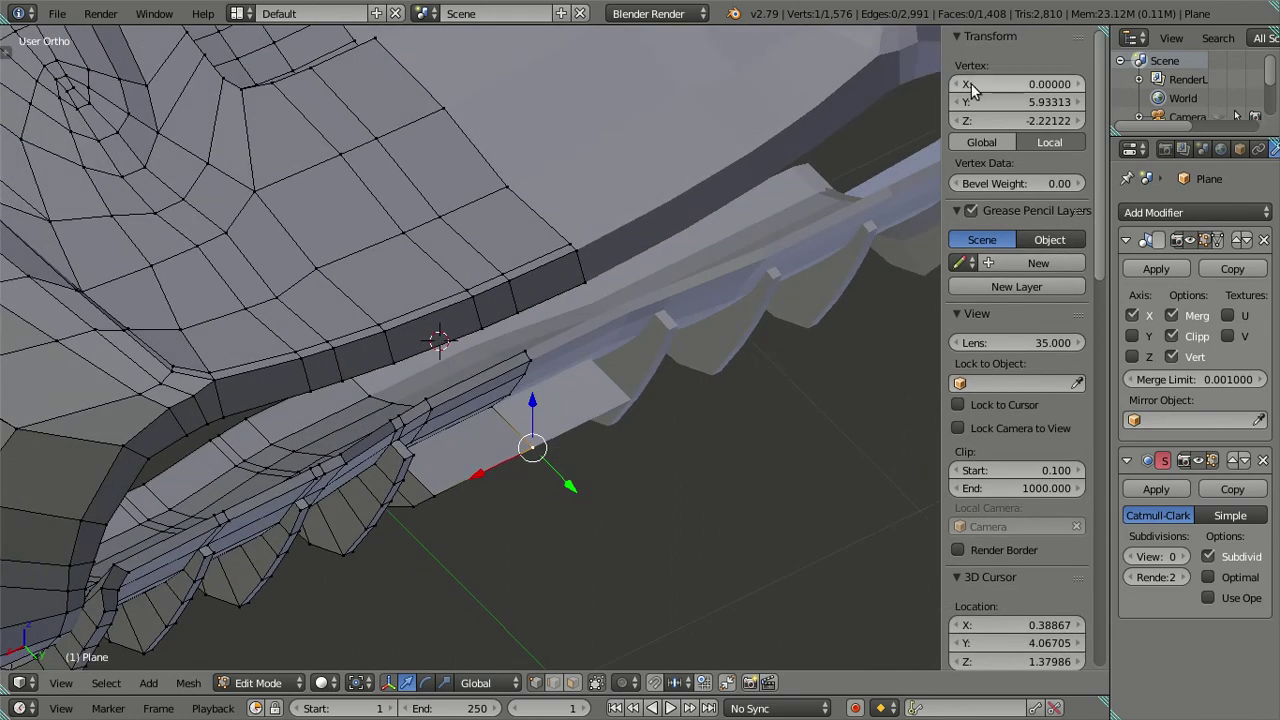
pyautogui.moveTo(558, 485); pyautogui.dragTo(588, 525)
pyautogui.rightClick(588, 525)
pyautogui.click(1017, 101)
pyautogui.press('Return')
# Place the corner vertex at X 0, negate its Z, and set Y to 5.93313.
pyautogui.moveTo(549, 500)
pyautogui.mouseDown(button='middle')
pyautogui.moveTo(523, 409)
pyautogui.moveTo(418, 486)
pyautogui.moveTo(386, 491)
pyautogui.moveTo(391, 480)
pyautogui.moveTo(415, 495)
pyautogui.mouseUp(button='middle')
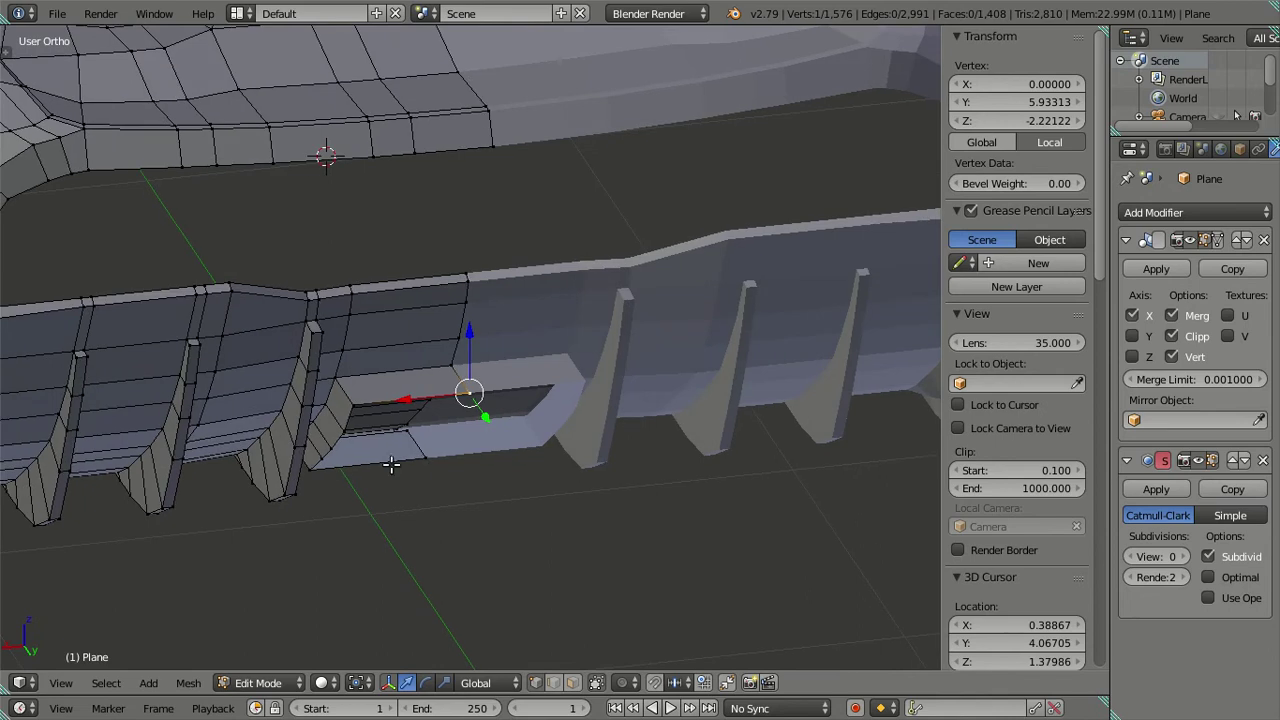
pyautogui.press('g')
pyautogui.keyDown('ctrl'); pyautogui.click(336, 466); pyautogui.keyUp('ctrl')
pyautogui.click(425, 460)
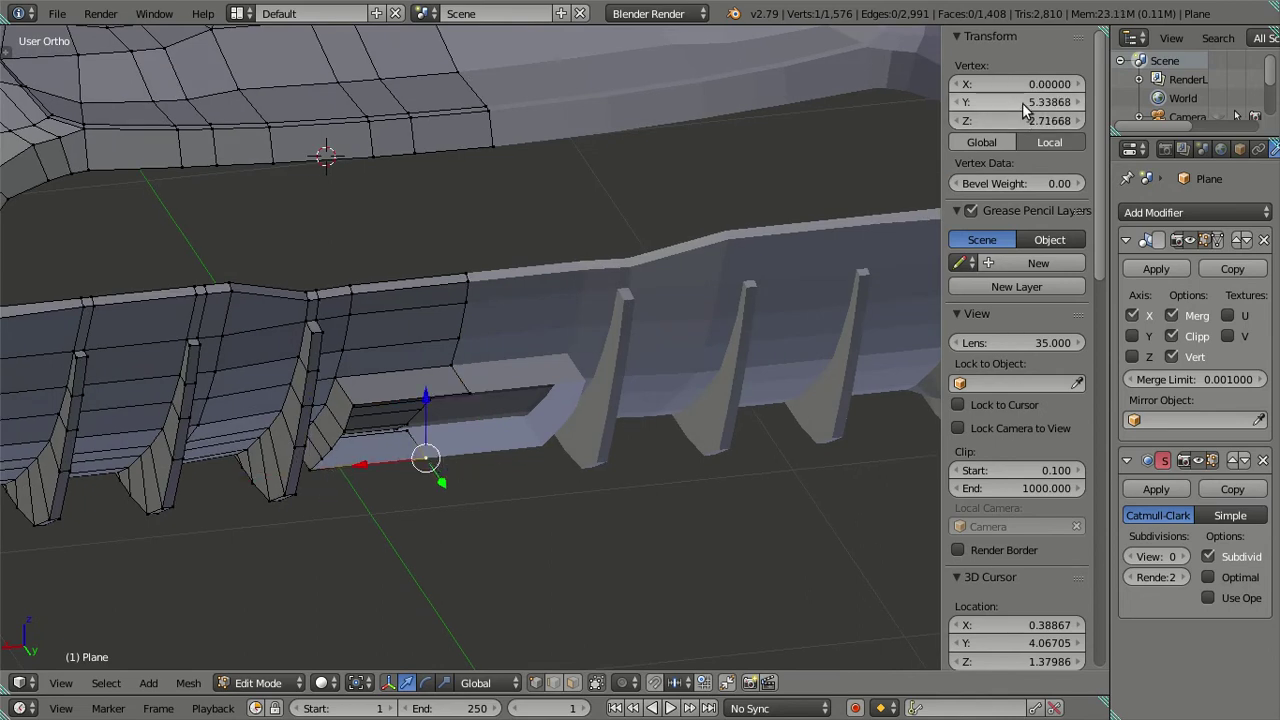
pyautogui.press('-')
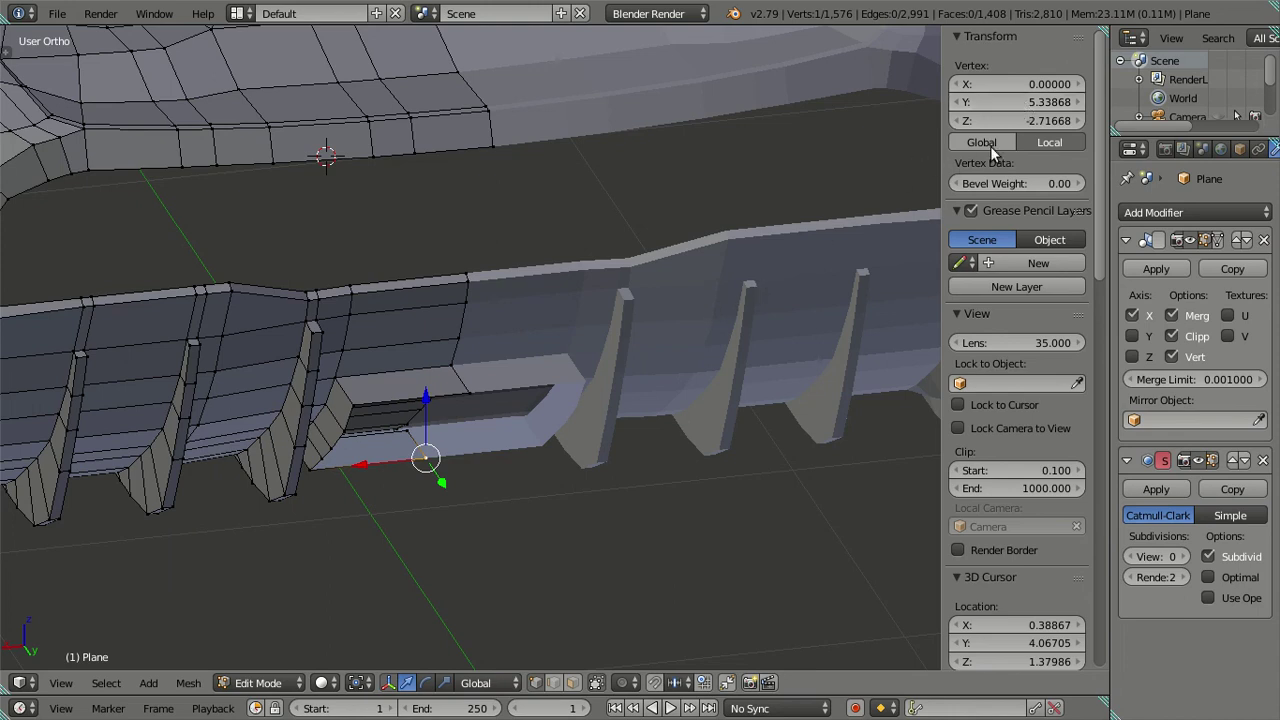
pyautogui.moveTo(1020, 104); pyautogui.dragTo(1064, 102)
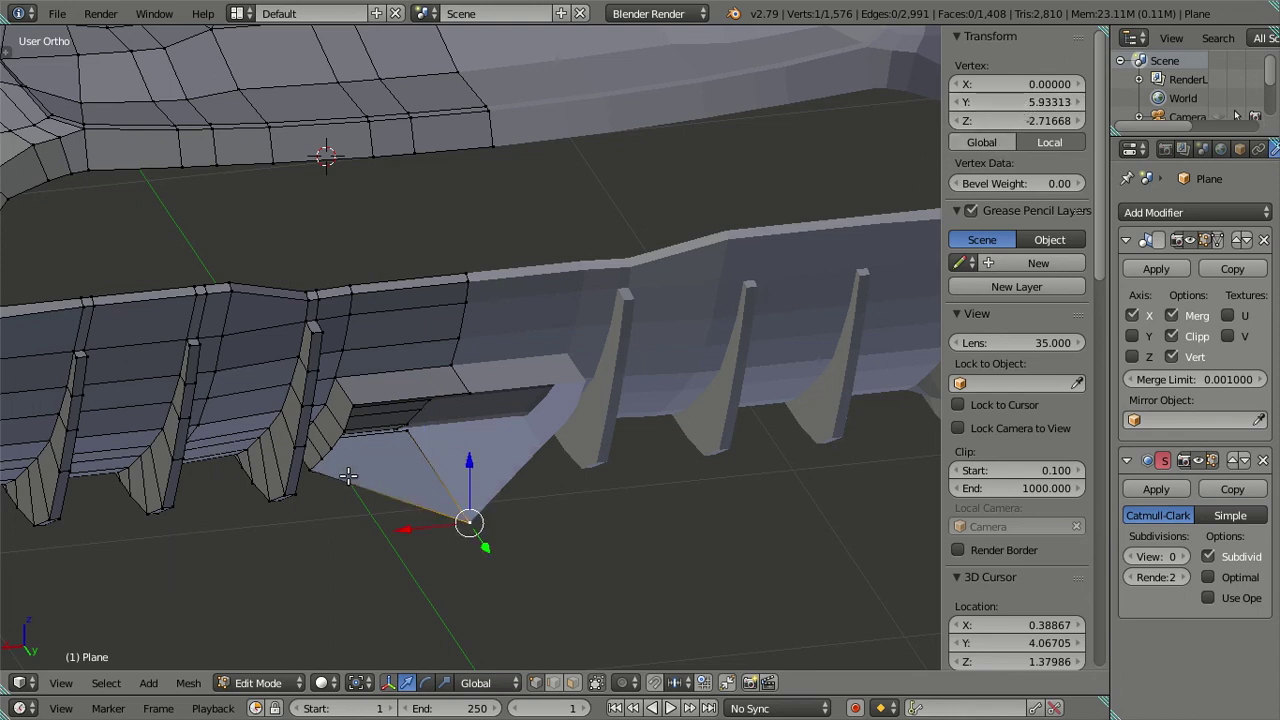
# Move the vertex to X 0.42047 and raise it to close the exhaust box.
pyautogui.hotkey('ctrl', 'z')
pyautogui.hotkey('ctrl', 'shift', 'z')
pyautogui.moveTo(332, 470); pyautogui.dragTo(377, 452)
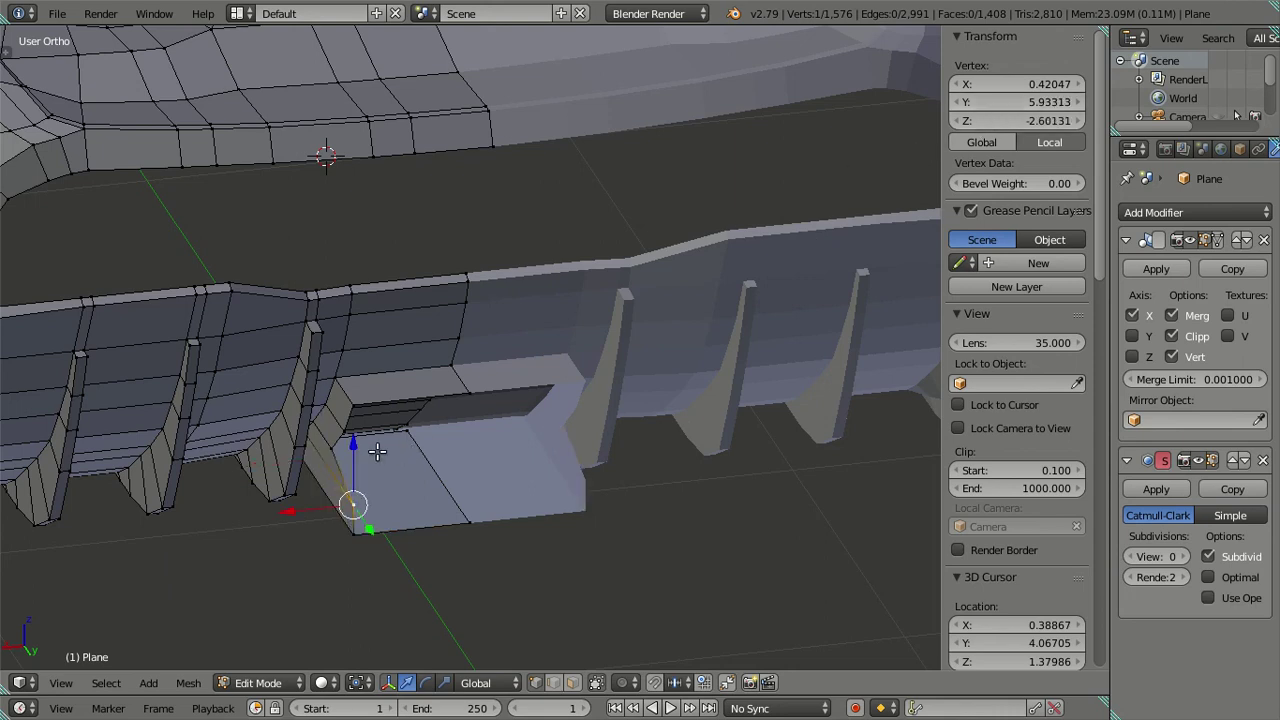
pyautogui.moveTo(377, 452); pyautogui.dragTo(459, 426)
pyautogui.moveTo(334, 436); pyautogui.dragTo(338, 400)
pyautogui.moveTo(417, 452)
pyautogui.mouseDown(button='middle')
pyautogui.moveTo(574, 543)
pyautogui.moveTo(573, 525)
pyautogui.mouseUp(button='middle')
# Squash the box's vertical edge loop in height with a Z-only scale.
pyautogui.press('a')
pyautogui.keyDown('alt'); pyautogui.rightClick(508, 505); pyautogui.keyUp('alt')
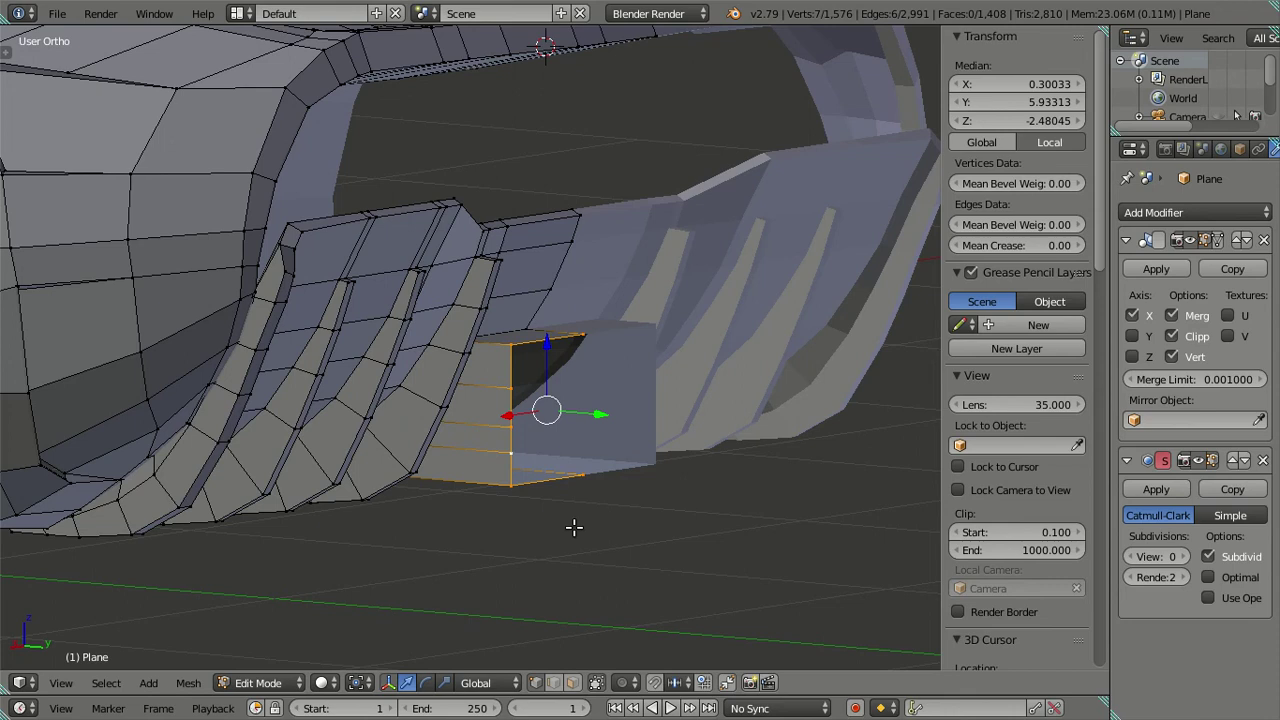
pyautogui.press('s')
pyautogui.press('z')
pyautogui.click(545, 466)
pyautogui.moveTo(545, 466)
pyautogui.mouseDown(button='middle')
pyautogui.moveTo(423, 457)
pyautogui.moveTo(371, 429)
pyautogui.moveTo(409, 481)
pyautogui.moveTo(369, 492)
pyautogui.mouseUp(button='middle')
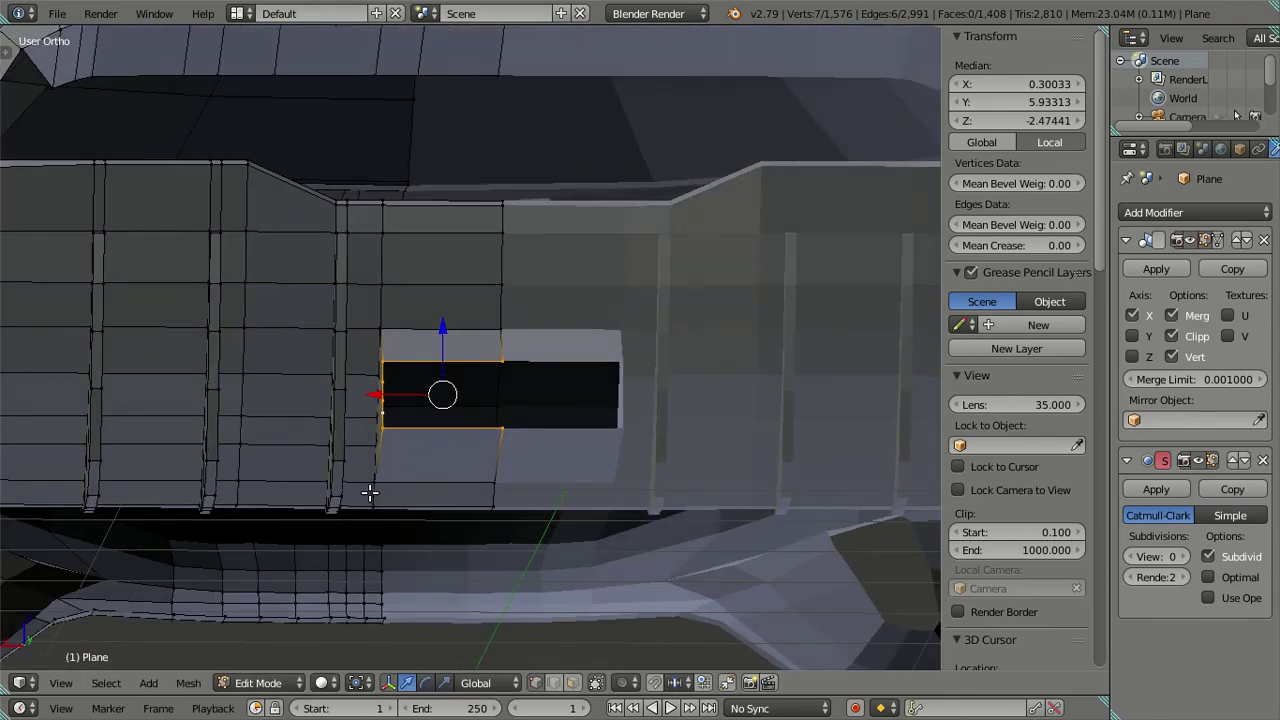
# Try sliding the edge loop left of the opening along X, then cancel and deselect.
pyautogui.keyDown('alt'); pyautogui.rightClick(383, 272); pyautogui.keyUp('alt')
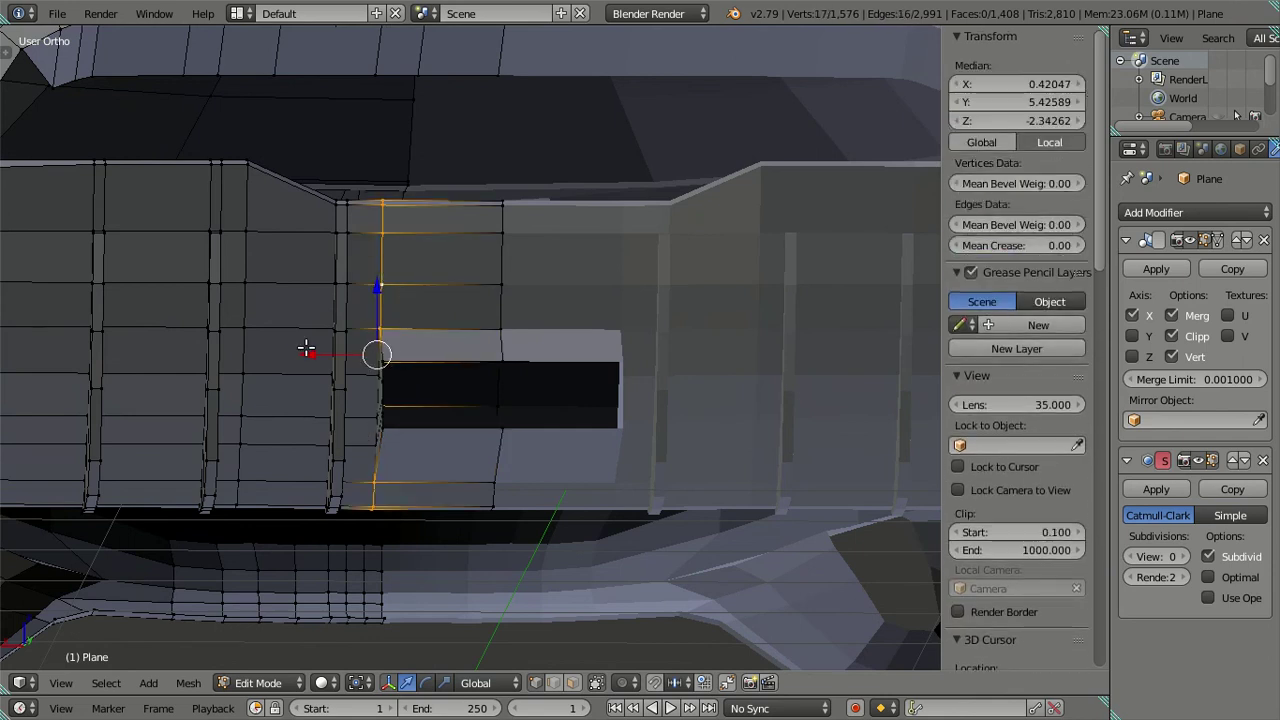
pyautogui.press('g')
pyautogui.press('x')
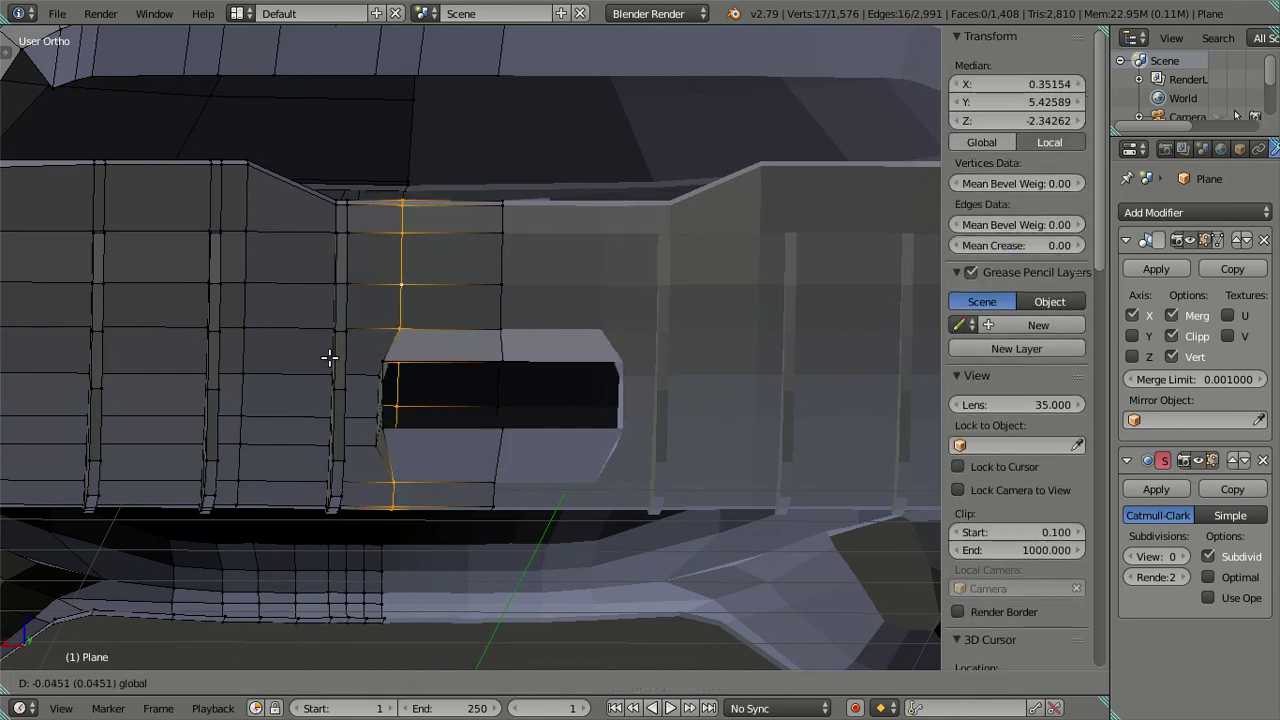
pyautogui.rightClick(369, 338)
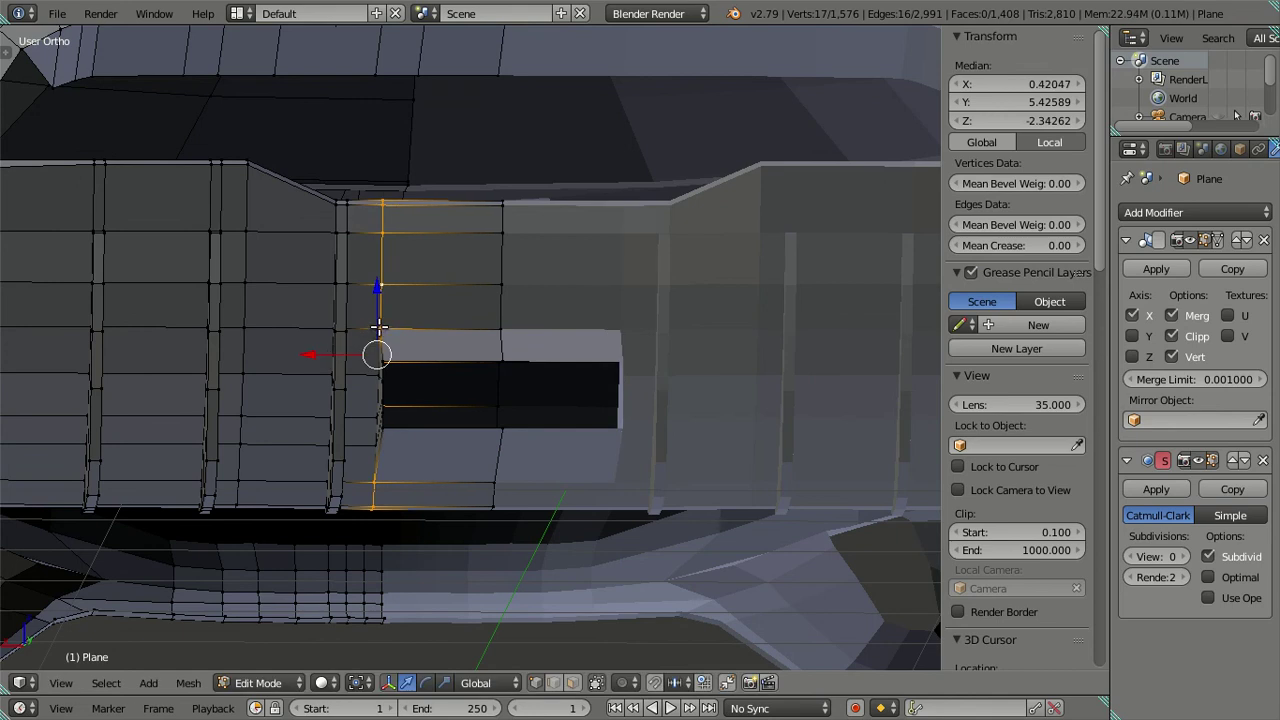
pyautogui.press('a')
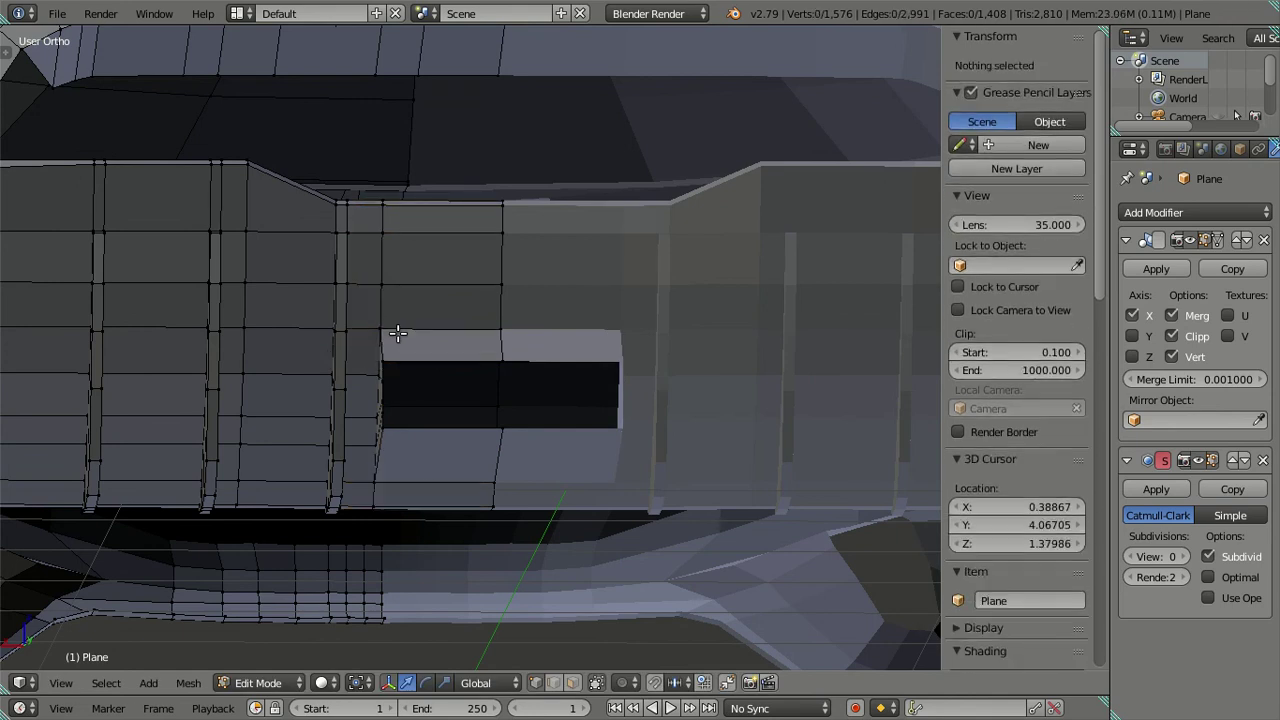
# Select the loop beside the opening plus its two inner corner vertices and slide them along X.
pyautogui.keyDown('alt'); pyautogui.rightClick(383, 315); pyautogui.keyUp('alt')
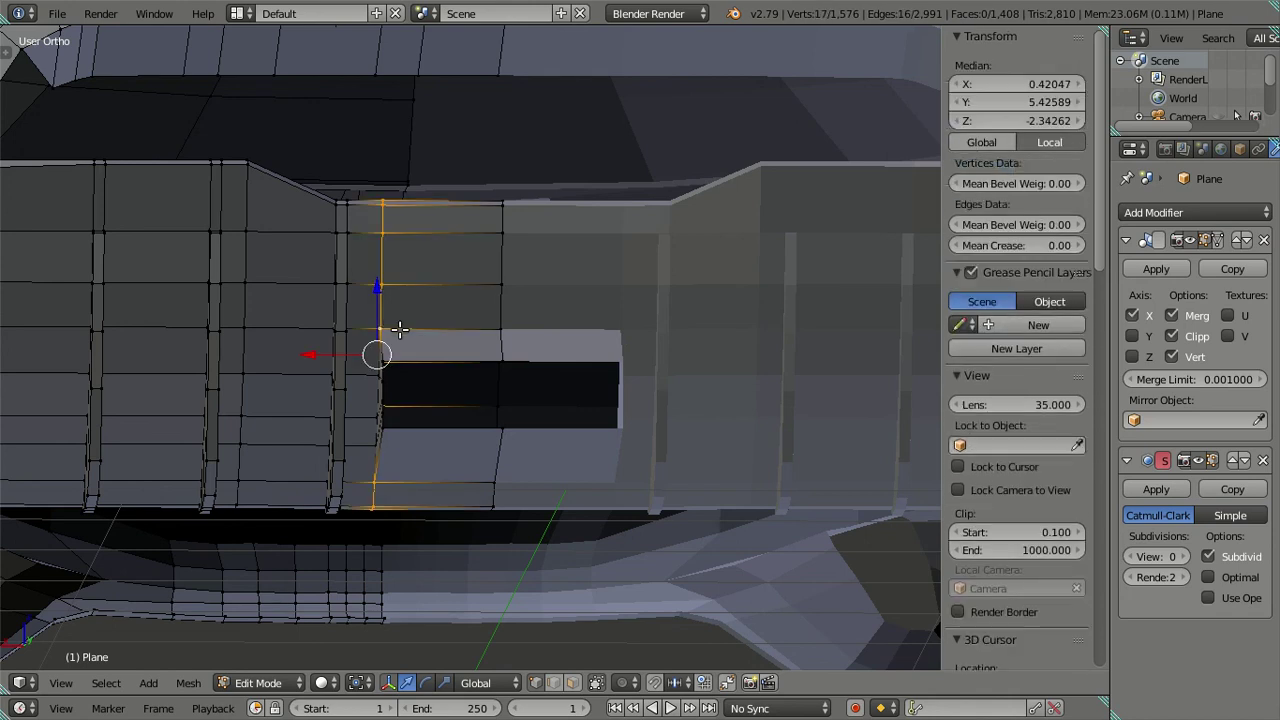
pyautogui.moveTo(385, 318); pyautogui.dragTo(429, 345, button='middle')
pyautogui.keyDown('shift'); pyautogui.rightClick(412, 438); pyautogui.keyUp('shift')
pyautogui.keyDown('shift'); pyautogui.rightClick(410, 375); pyautogui.keyUp('shift')
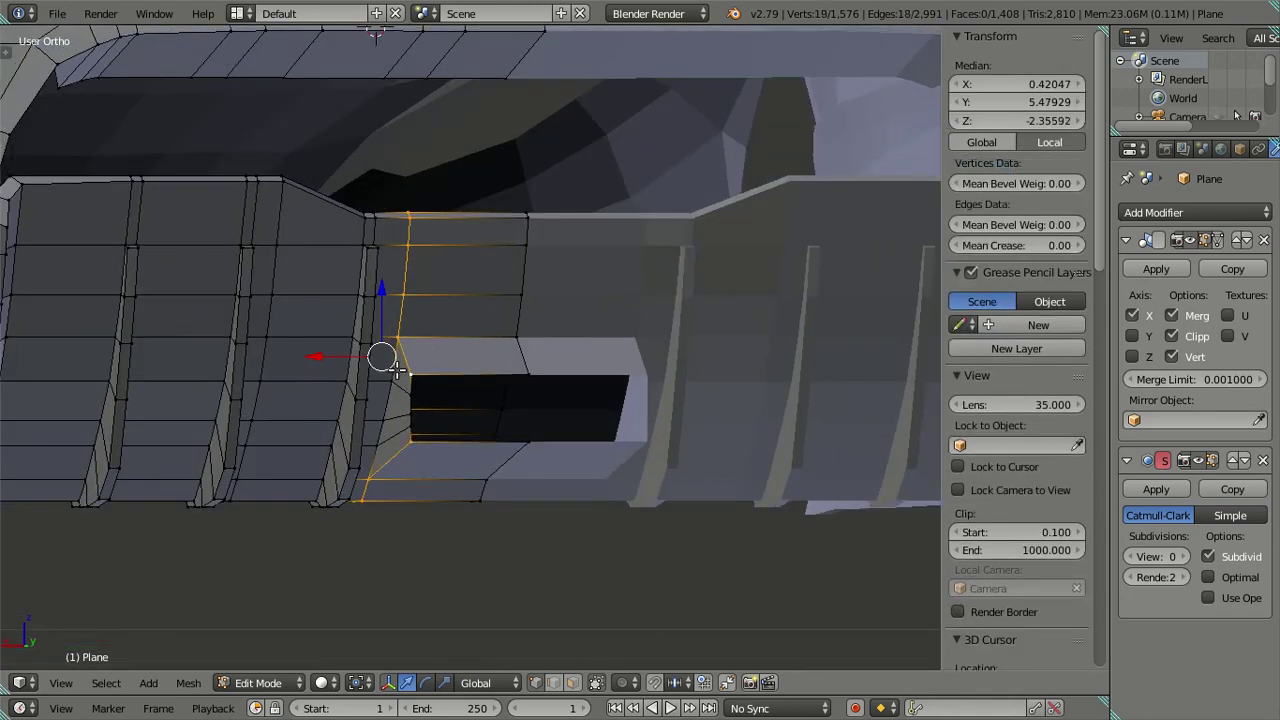
pyautogui.press('g')
pyautogui.press('x')
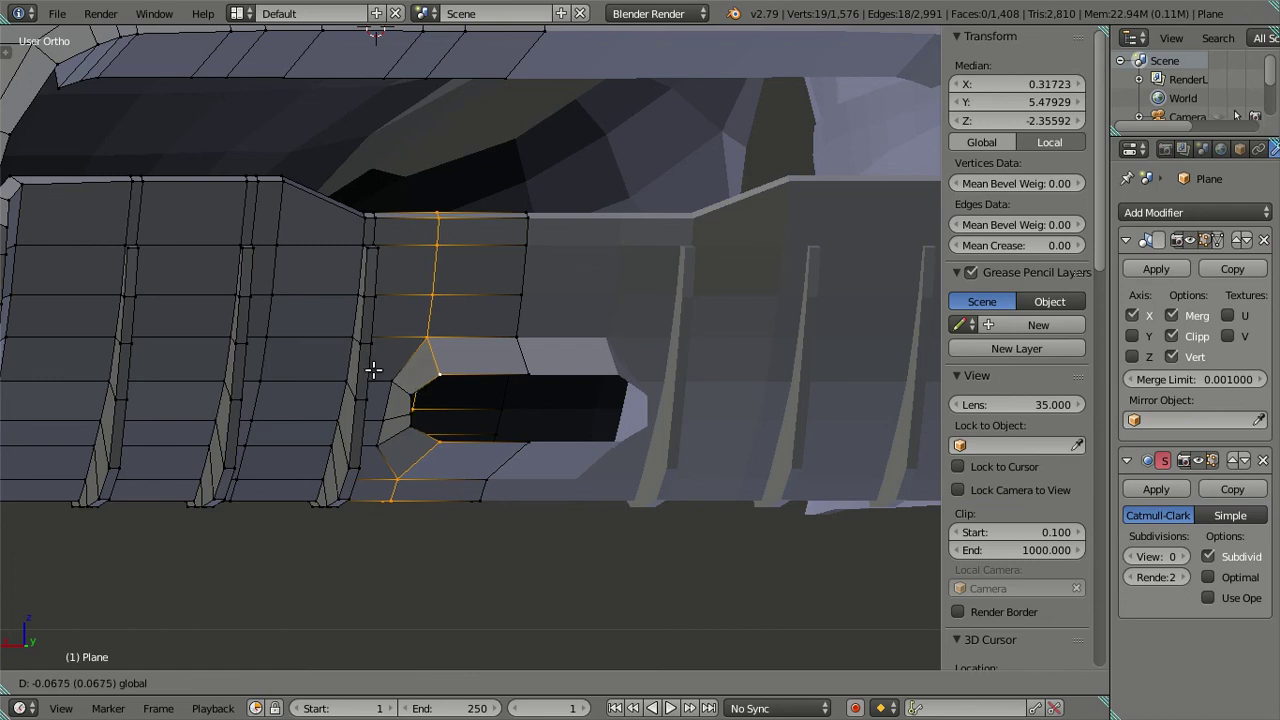
# Confirm the slid edge loop, zoom in on the opening and clear the selection.
pyautogui.click(374, 369)
pyautogui.scroll(1, 449, 446)
pyautogui.scroll(1, 483, 393)
pyautogui.scroll(2, 483, 393)
pyautogui.press('a')
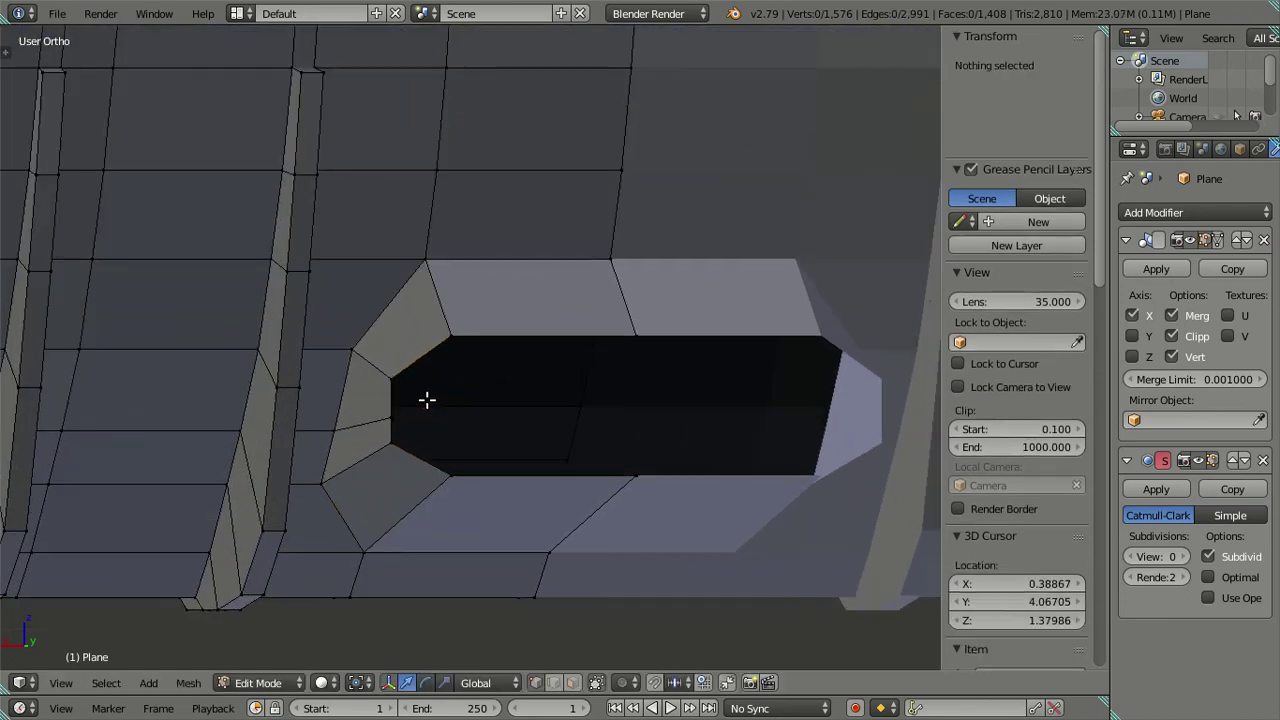
# Select the left-end corner and middle vertices and move them vertically along Z.
pyautogui.rightClick(398, 376)
pyautogui.keyDown('shift'); pyautogui.rightClick(405, 445); pyautogui.keyUp('shift')
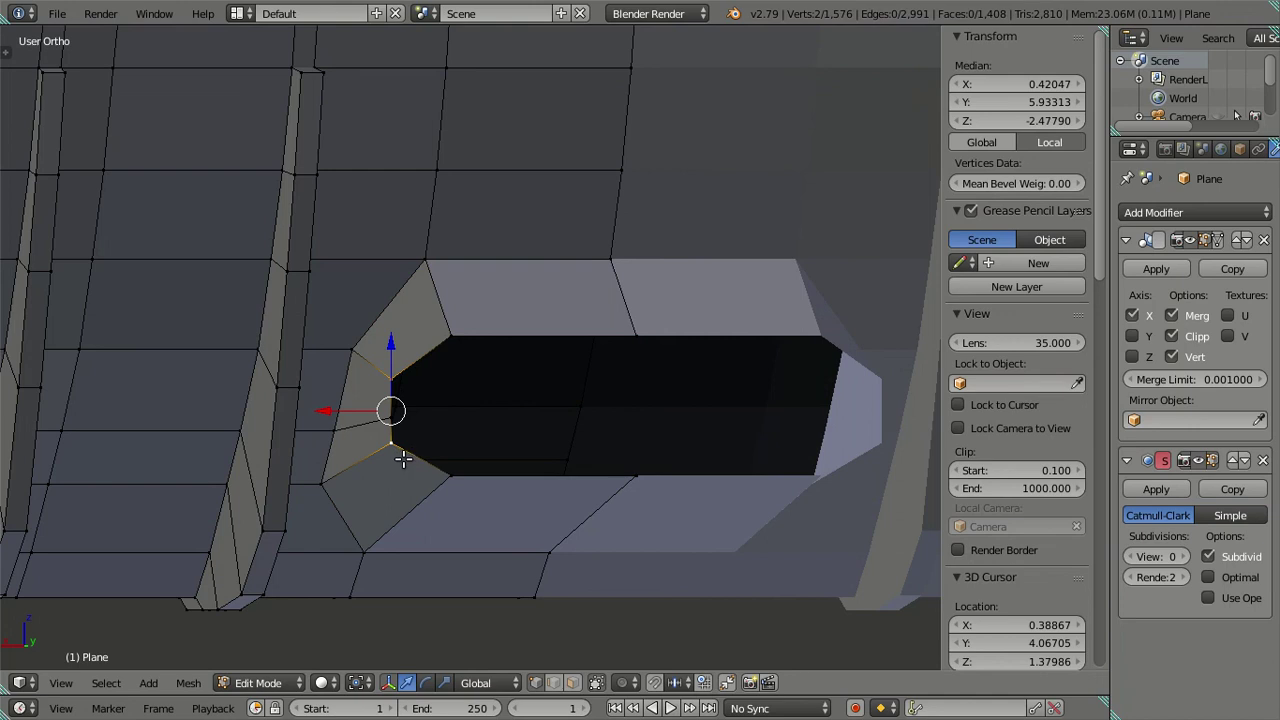
pyautogui.rightClick(392, 418)
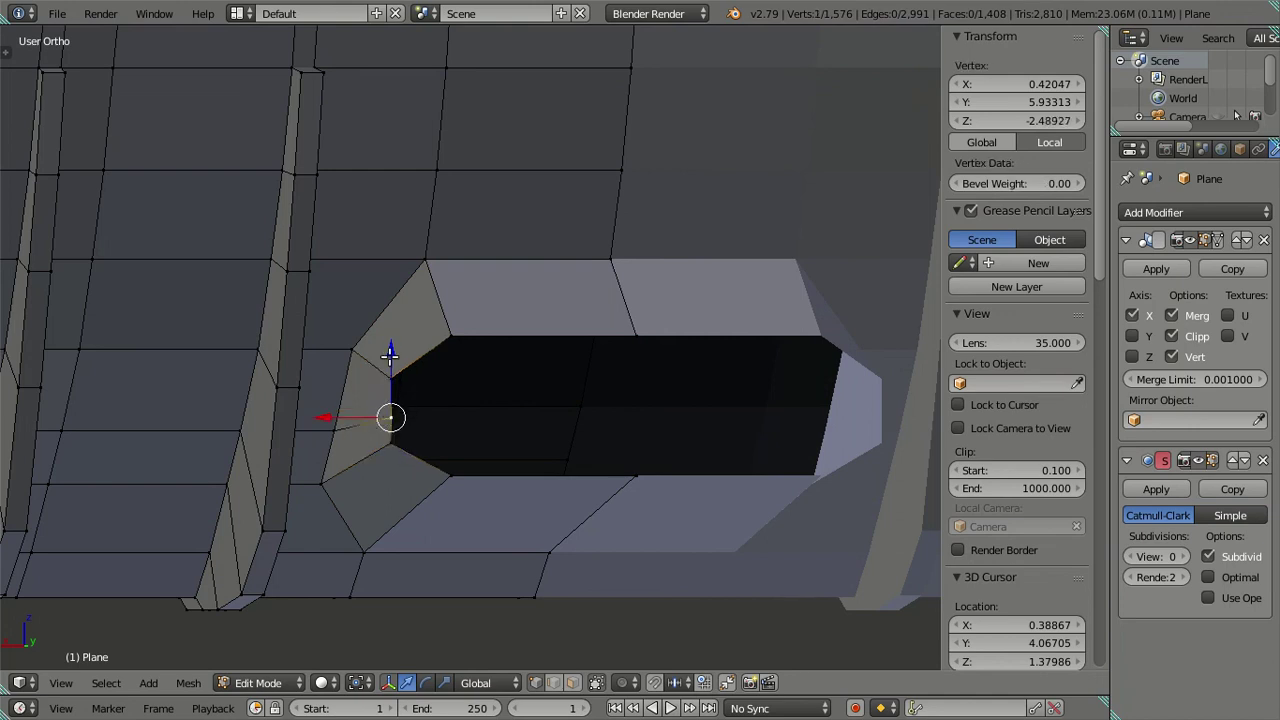
pyautogui.press('g')
pyautogui.press('z')
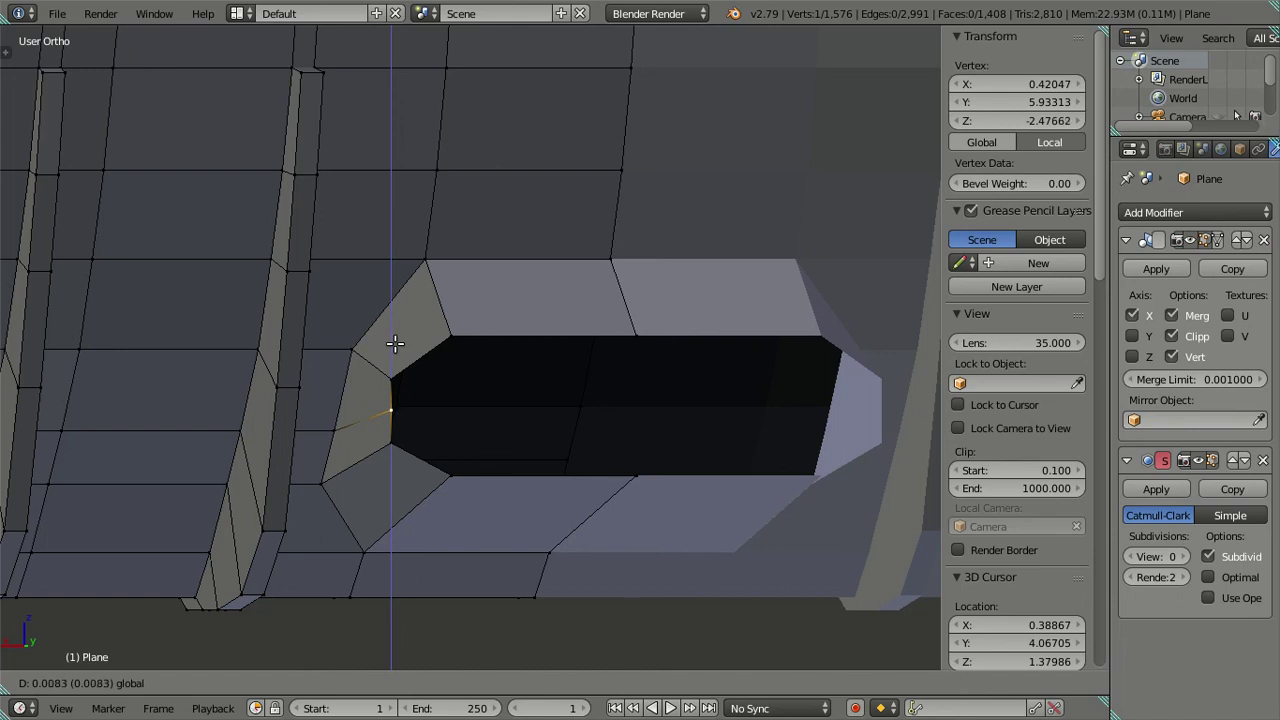
pyautogui.click(395, 343)
# Scale the corner vertices along Z and shift them sideways by about 0.025.
pyautogui.keyDown('shift'); pyautogui.rightClick(383, 435); pyautogui.keyUp('shift')
pyautogui.press('s')
pyautogui.press('z')
pyautogui.click(427, 567)
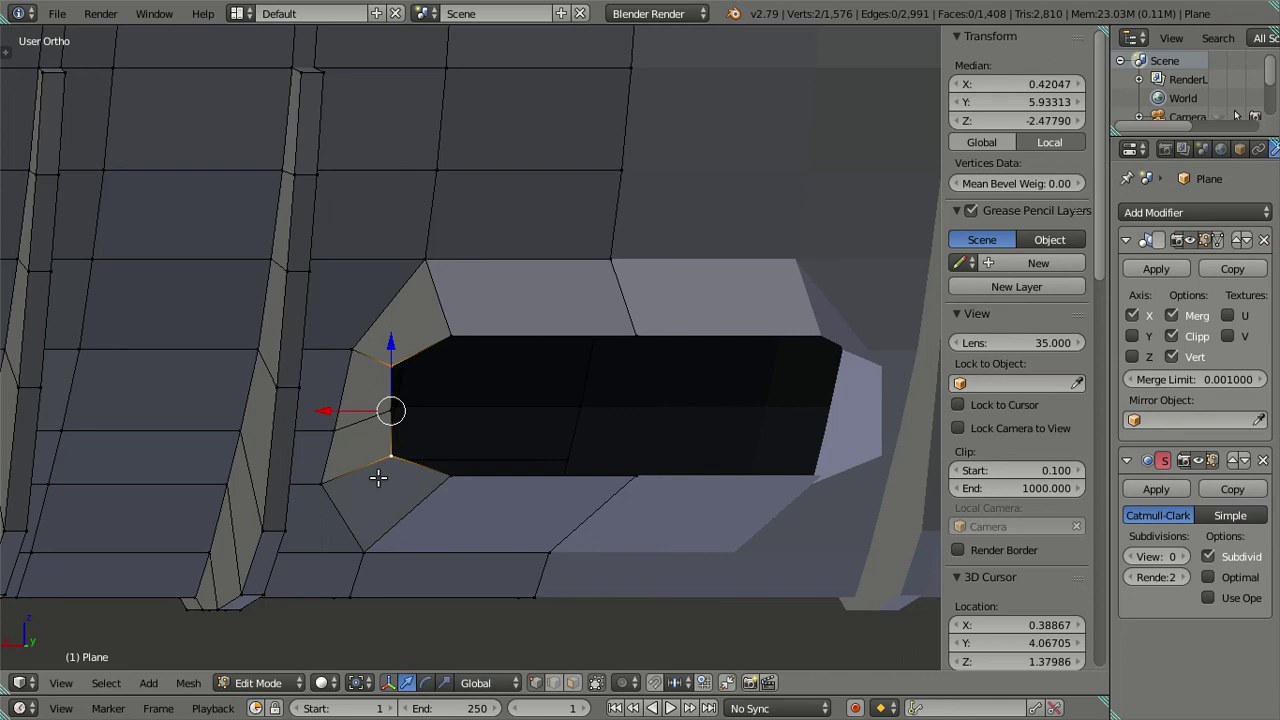
pyautogui.moveTo(333, 411); pyautogui.dragTo(346, 412)
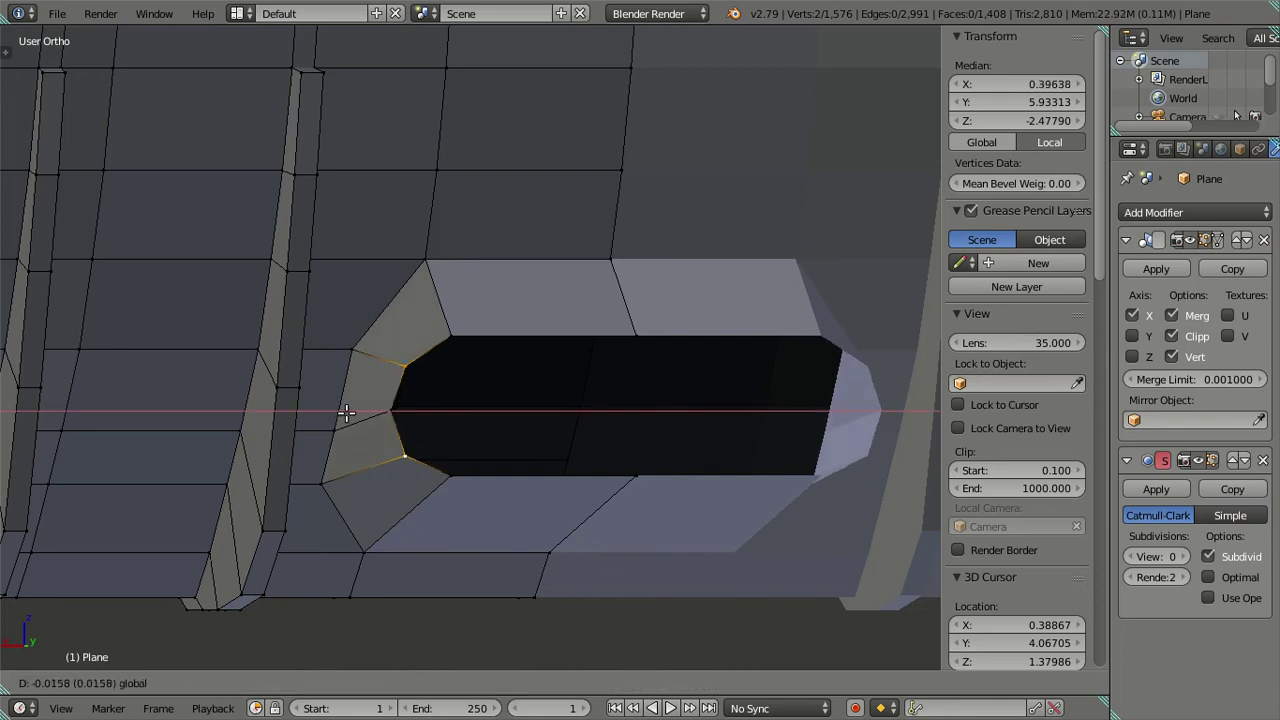
pyautogui.click(346, 412)
# Add a third vertex, adjust all three vertically along Z, then deselect everything.
pyautogui.keyDown('shift'); pyautogui.rightClick(388, 402); pyautogui.keyUp('shift')
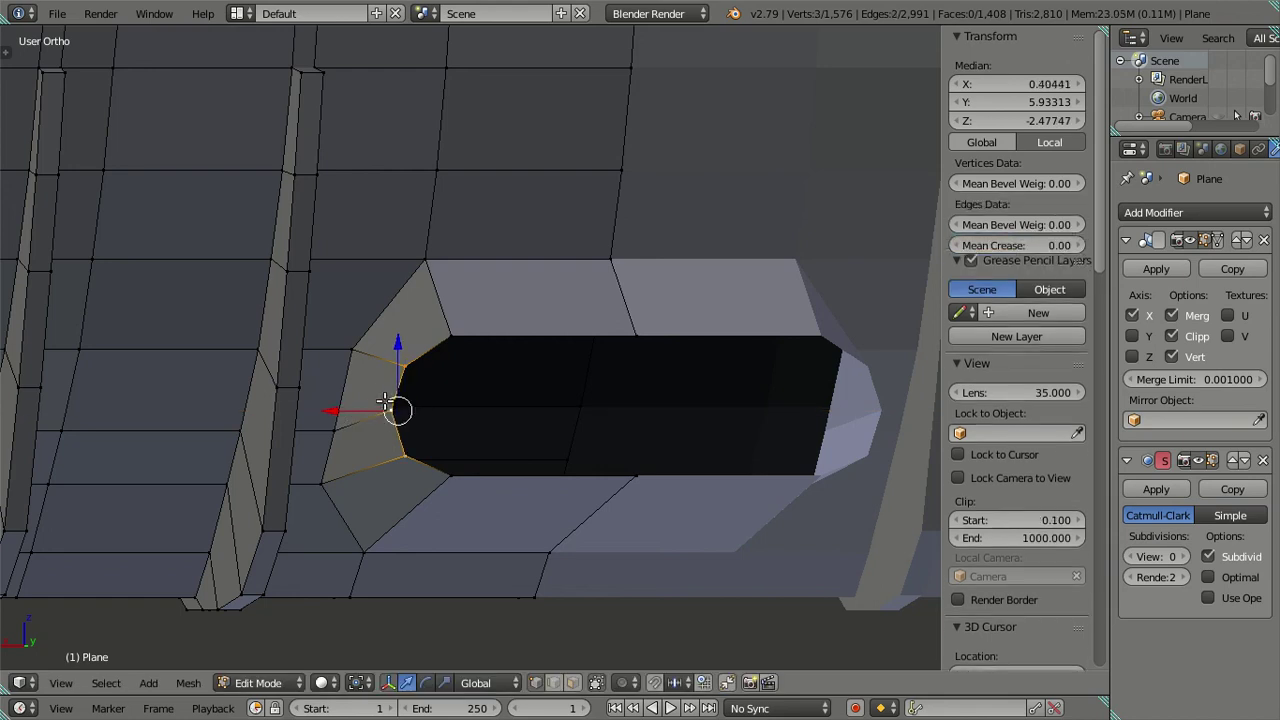
pyautogui.press('g')
pyautogui.press('z')
pyautogui.click(396, 346)
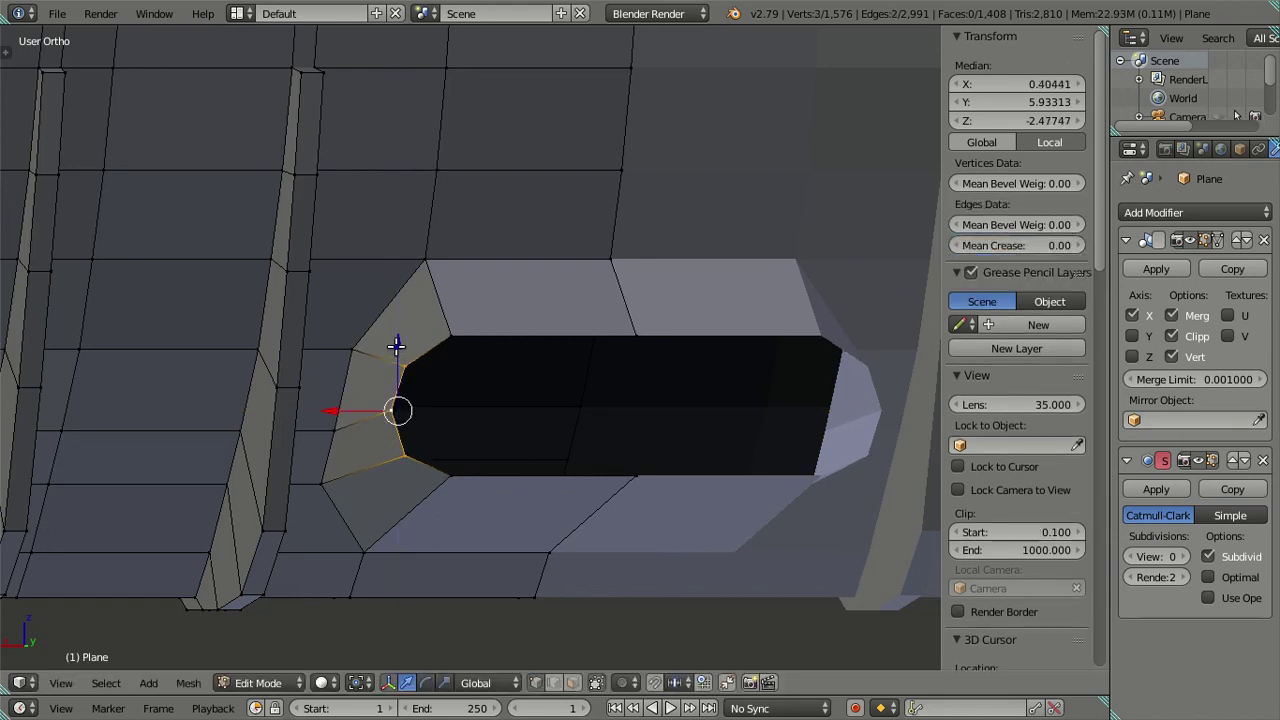
pyautogui.press('a')
# Orbit out to view the whole exhaust opening and select its surrounding edge loop.
pyautogui.moveTo(426, 408)
pyautogui.mouseDown(button='middle')
pyautogui.moveTo(486, 449)
pyautogui.moveTo(443, 421)
pyautogui.moveTo(551, 443)
pyautogui.moveTo(568, 427)
pyautogui.mouseUp(button='middle')
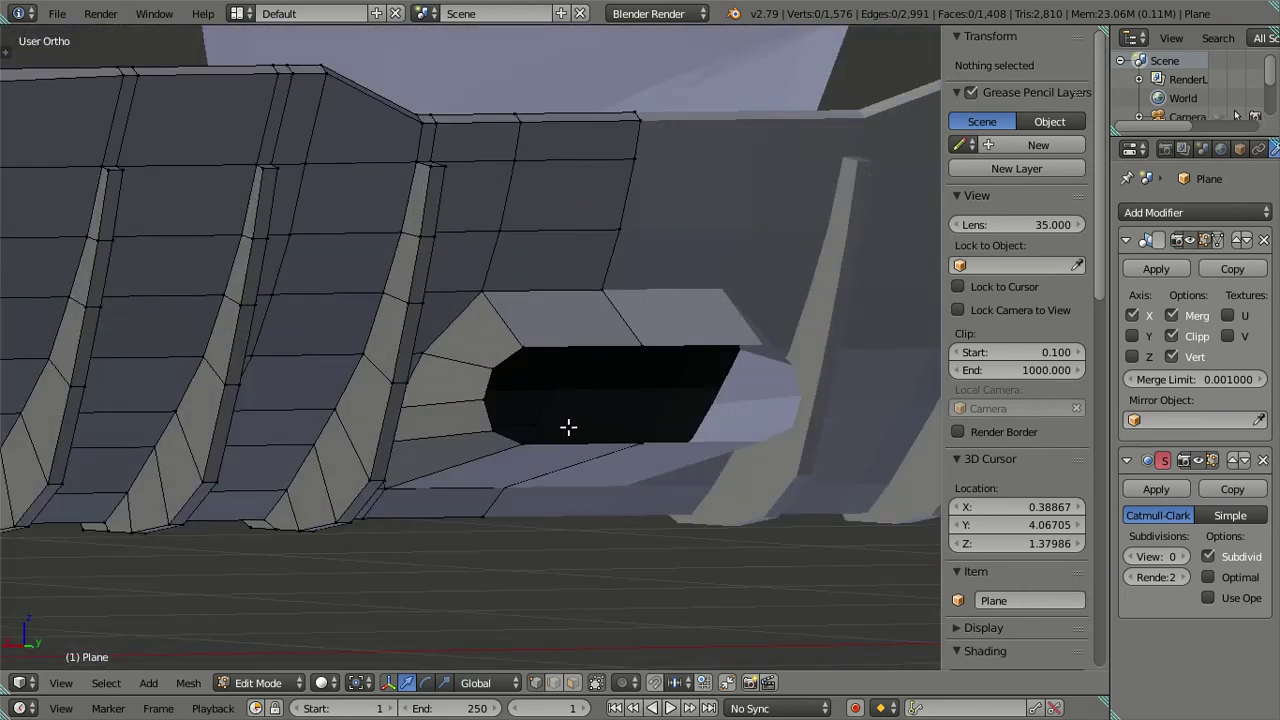
pyautogui.keyDown('alt'); pyautogui.rightClick(591, 437); pyautogui.keyUp('alt')
pyautogui.moveTo(591, 437)
pyautogui.mouseDown(button='middle')
pyautogui.moveTo(647, 421)
pyautogui.moveTo(679, 358)
pyautogui.moveTo(645, 407)
pyautogui.moveTo(531, 414)
pyautogui.moveTo(484, 459)
pyautogui.moveTo(505, 510)
pyautogui.mouseUp(button='middle')
pyautogui.press('g')
pyautogui.press('Escape')
pyautogui.press('a')
pyautogui.keyDown('alt'); pyautogui.rightClick(537, 414); pyautogui.keyUp('alt')
# Take the Blender window out of fullscreen via Window > Toggle Window Fullscreen.
pyautogui.click(154, 13)
pyautogui.click(200, 71)
pyautogui.click(931, 12)
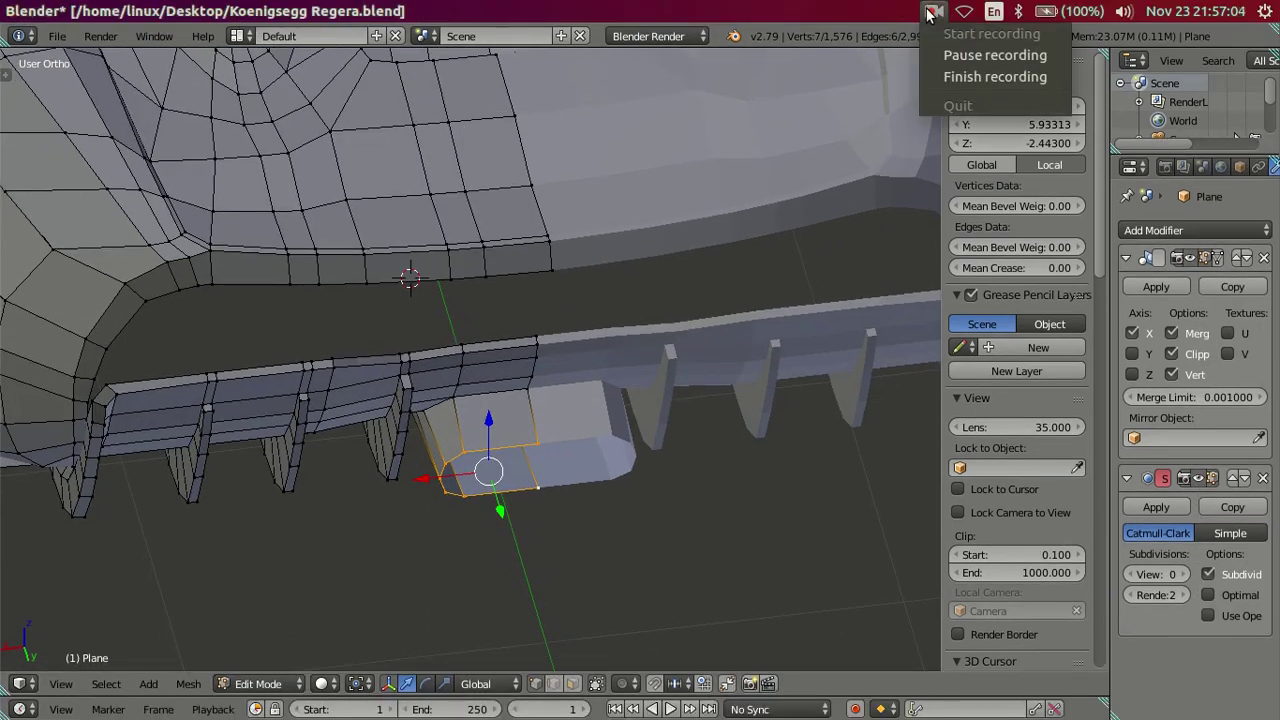